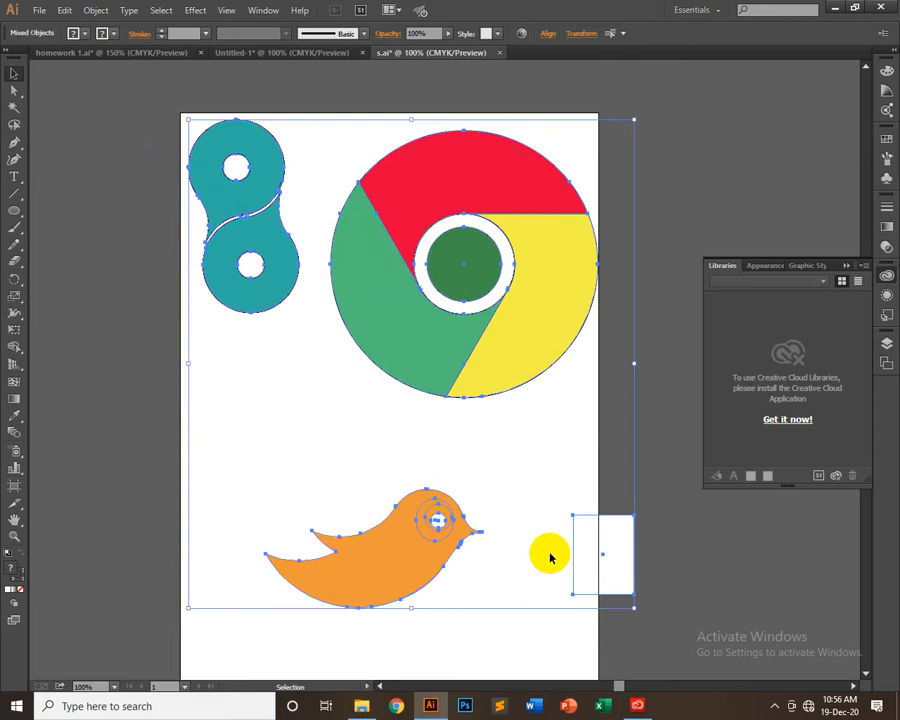
Delete all artwork on the artboard and view the available blending modes in the transparency settings
key(Delete)
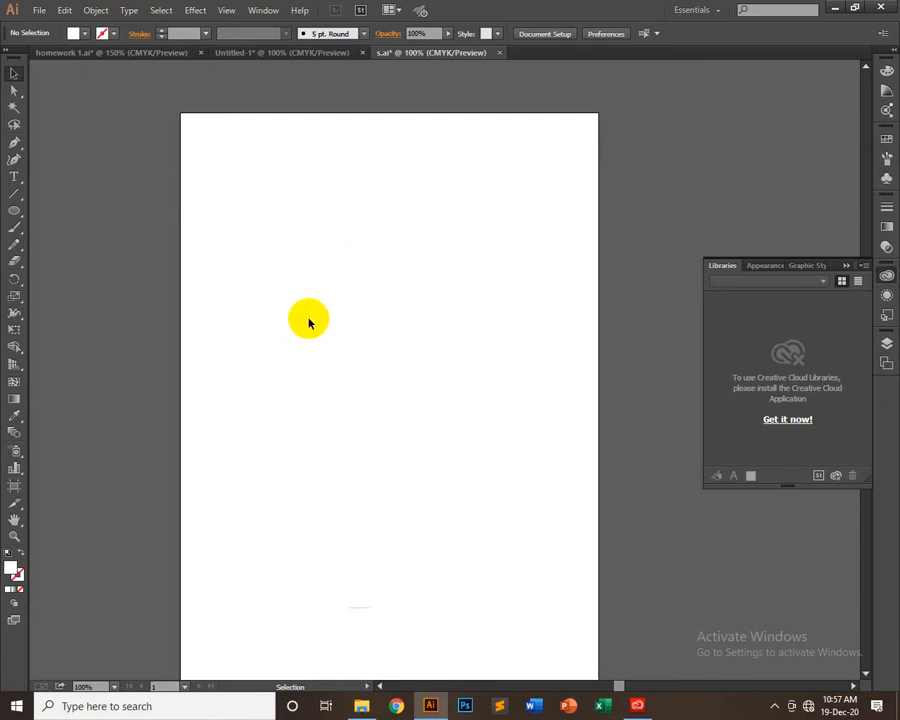
click(14, 207)
click(263, 10)
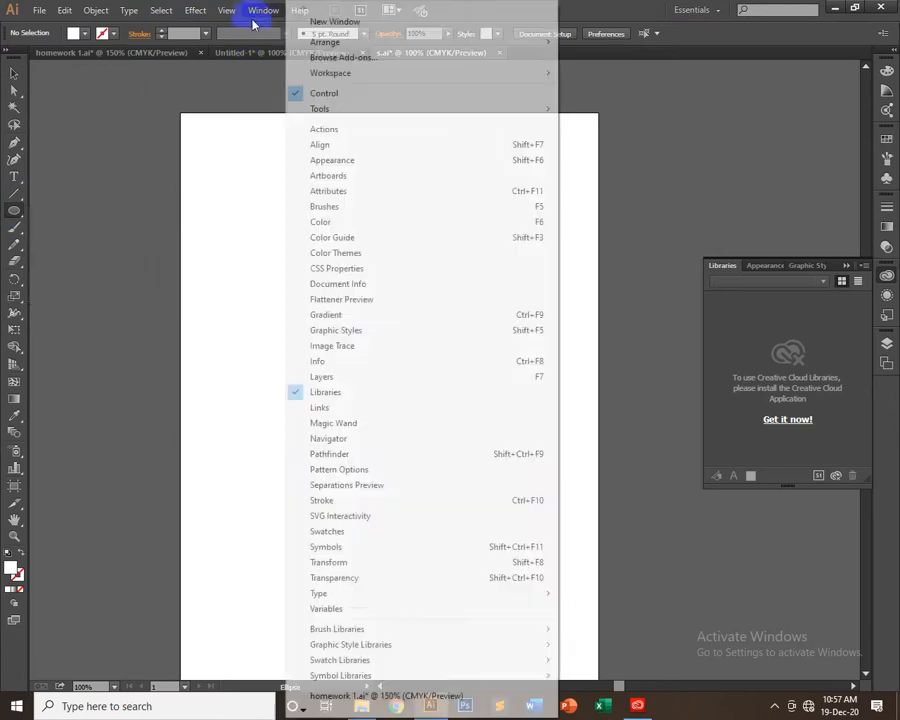
click(366, 578)
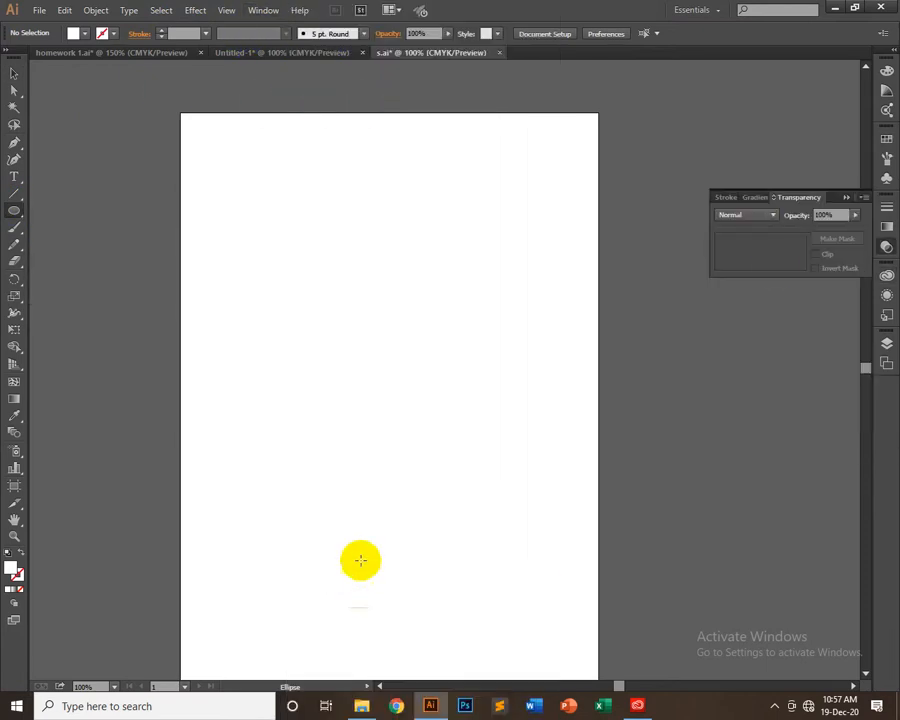
click(766, 214)
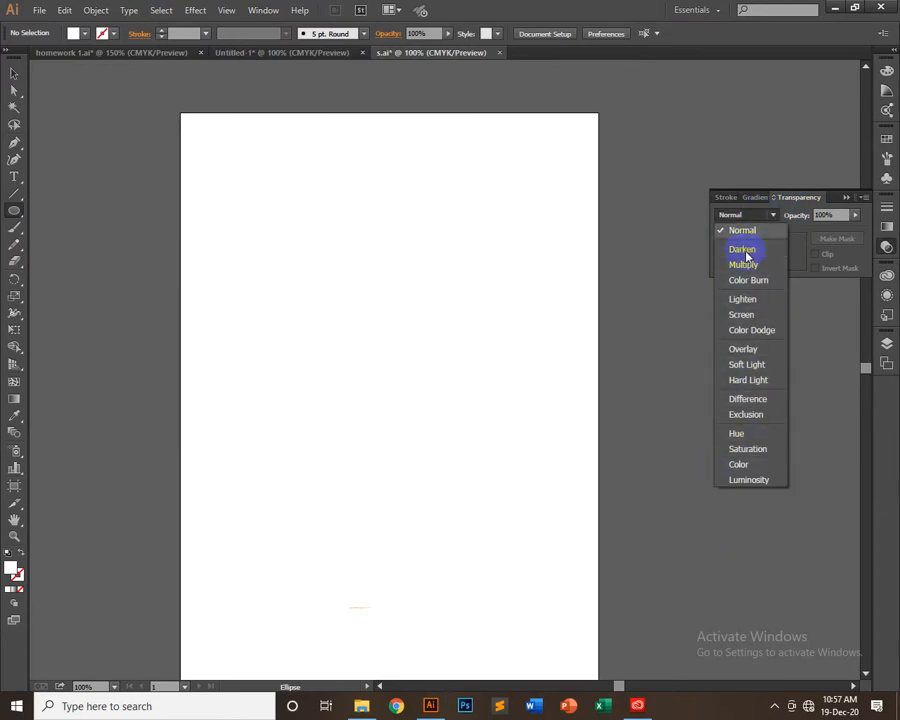
click(798, 249)
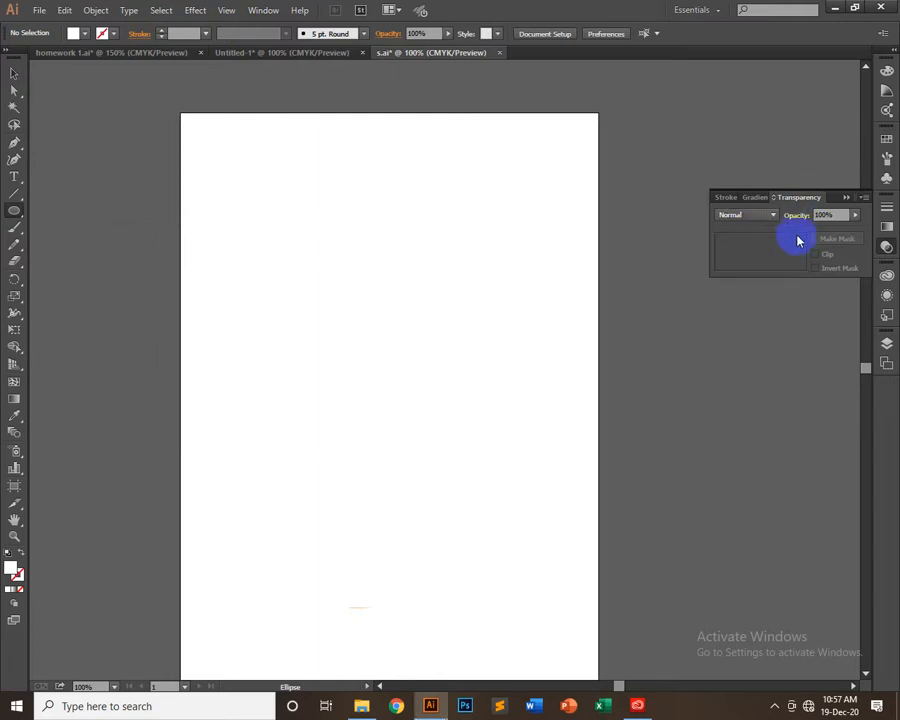
Switch to Photoshop and create a 3.5 × 2 inch, 300 pixels/inch CMYK document with a transparent background
click(479, 708)
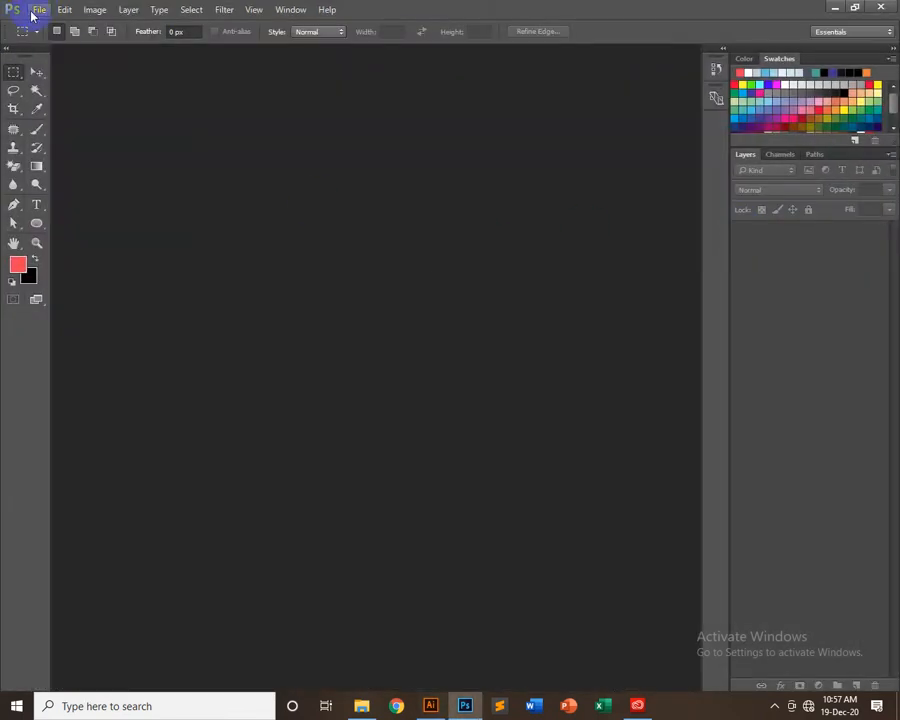
click(40, 10)
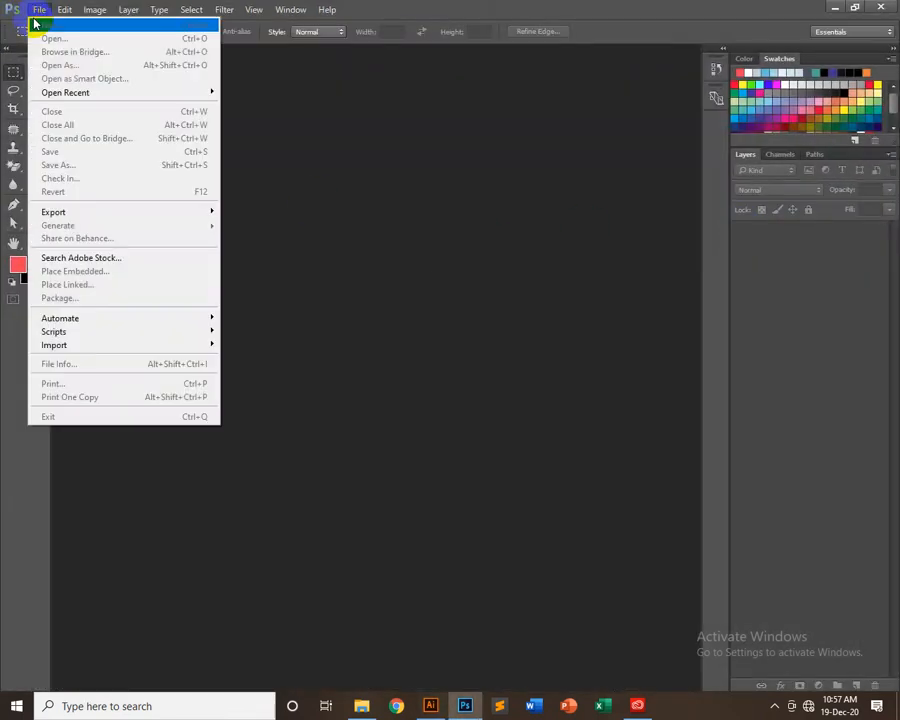
click(38, 10)
click(38, 10)
click(45, 25)
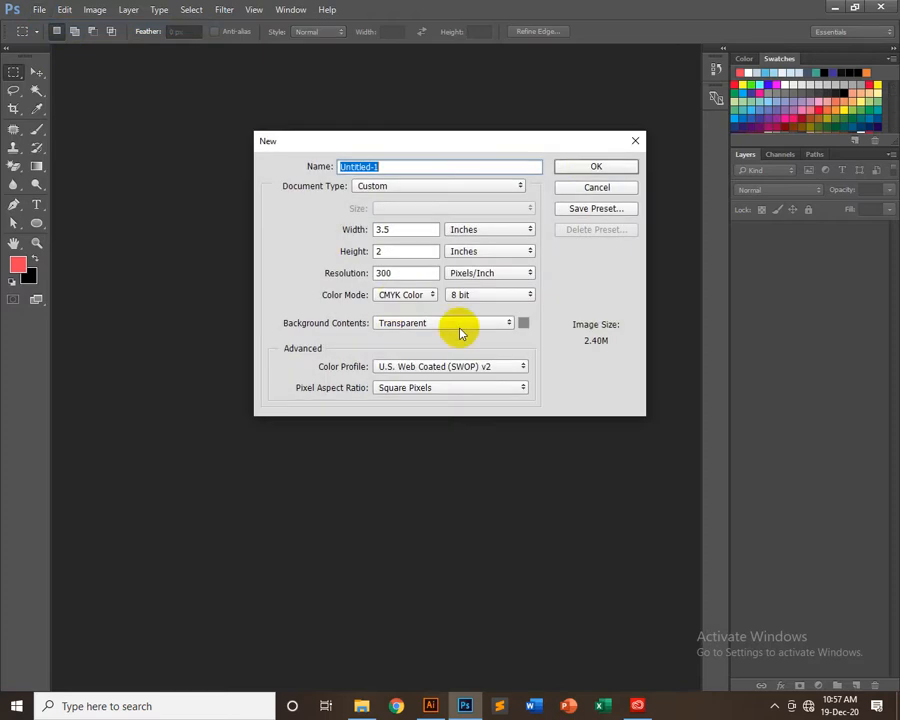
click(590, 167)
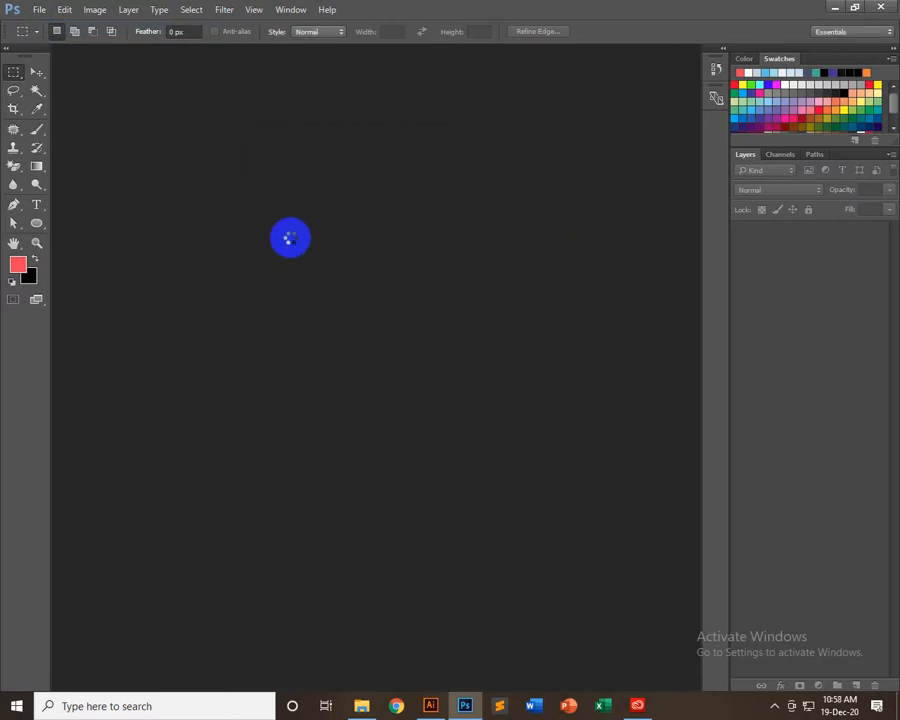
click(38, 9)
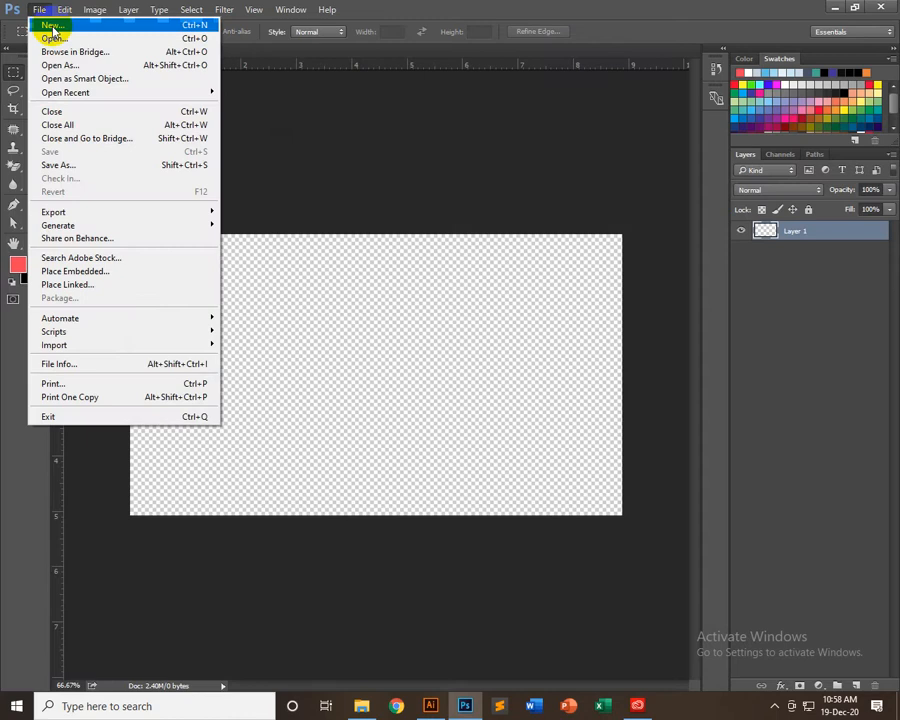
click(50, 38)
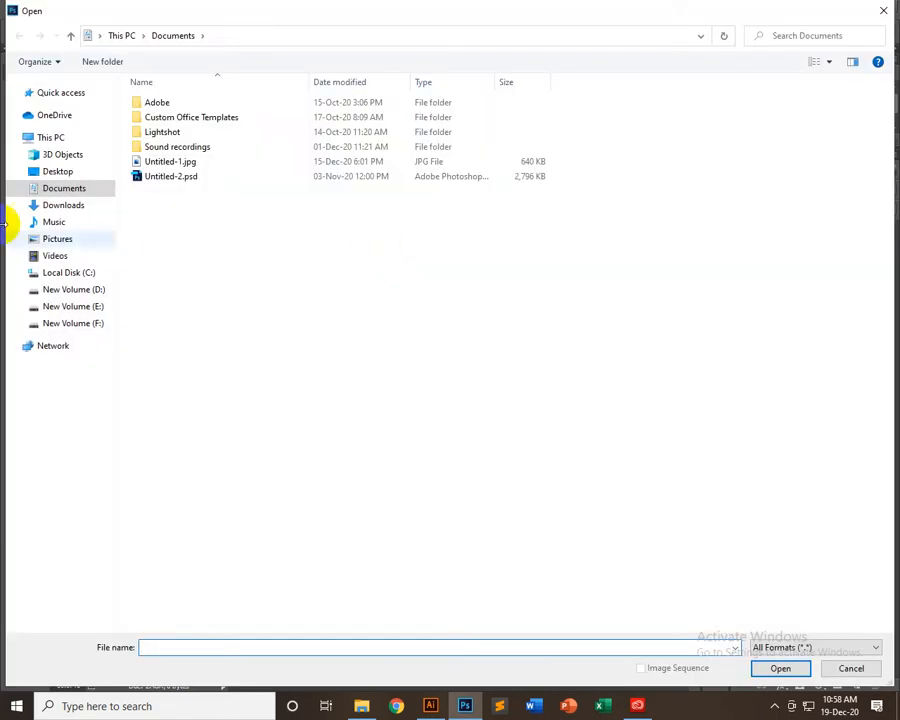
click(57, 172)
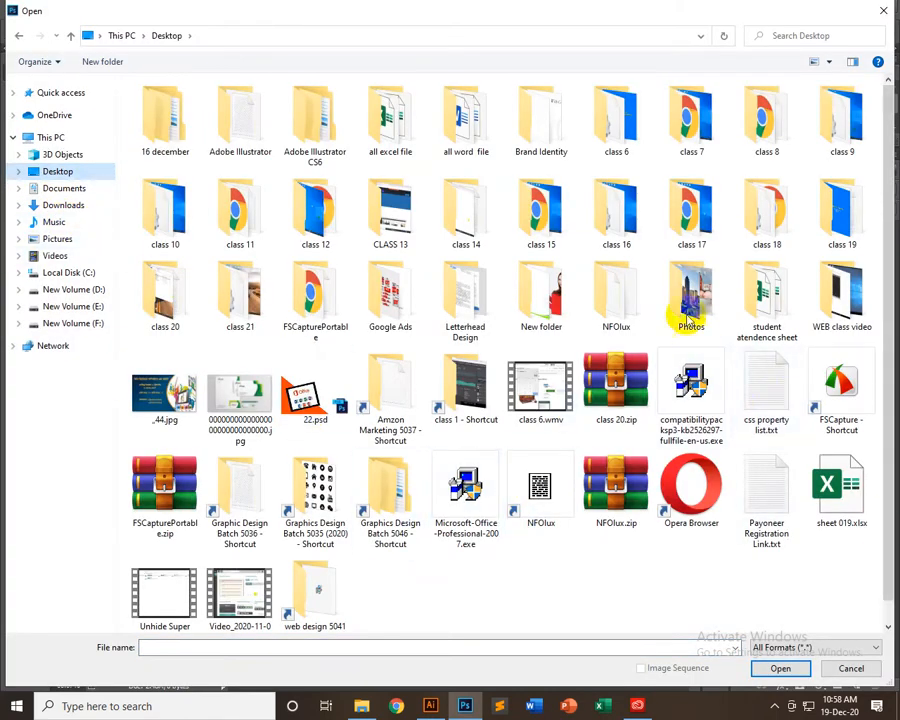
double_click(690, 314)
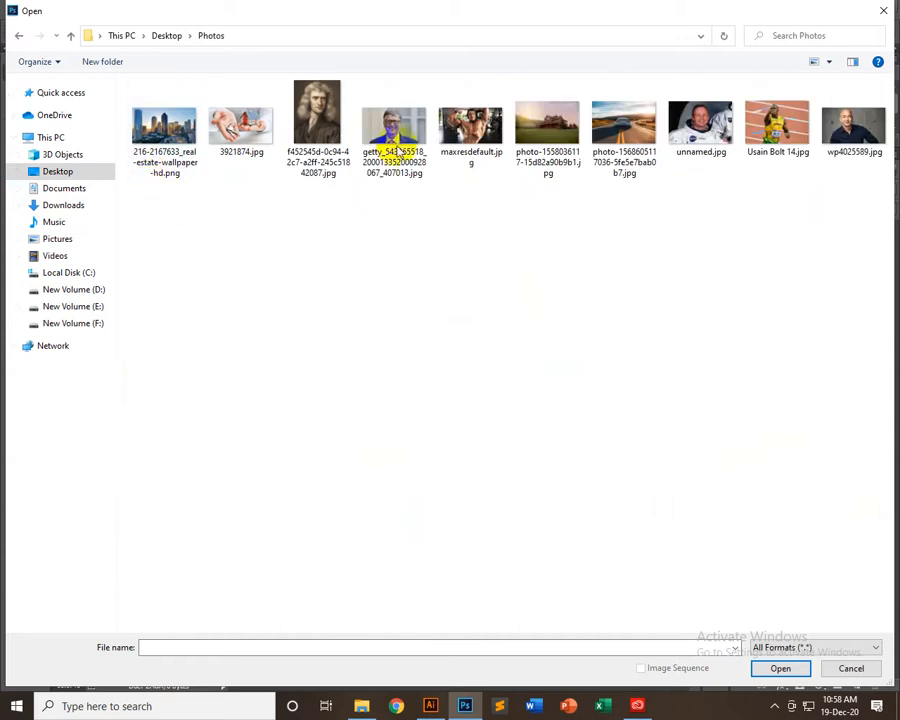
click(397, 150)
ctrl+click(540, 151)
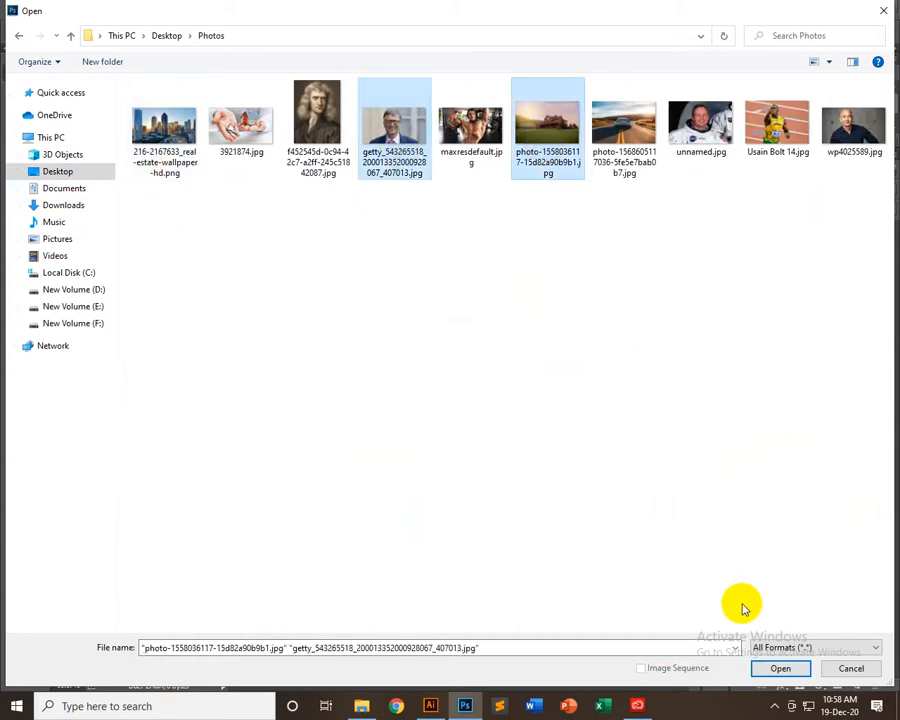
click(760, 668)
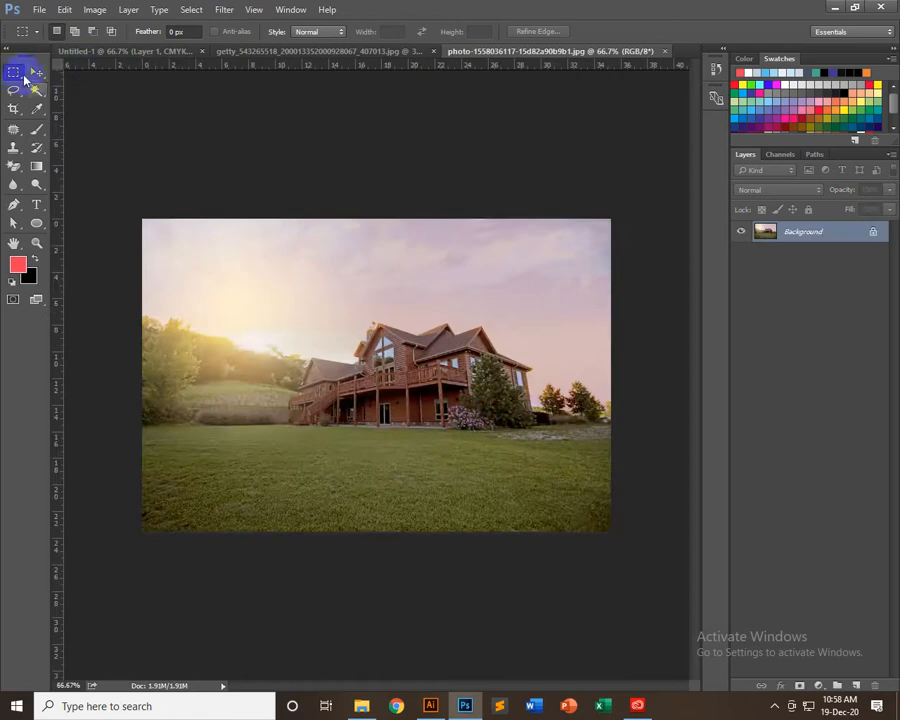
Select the entire portrait photo and move a copy of it into the house photo as a new layer
click(36, 73)
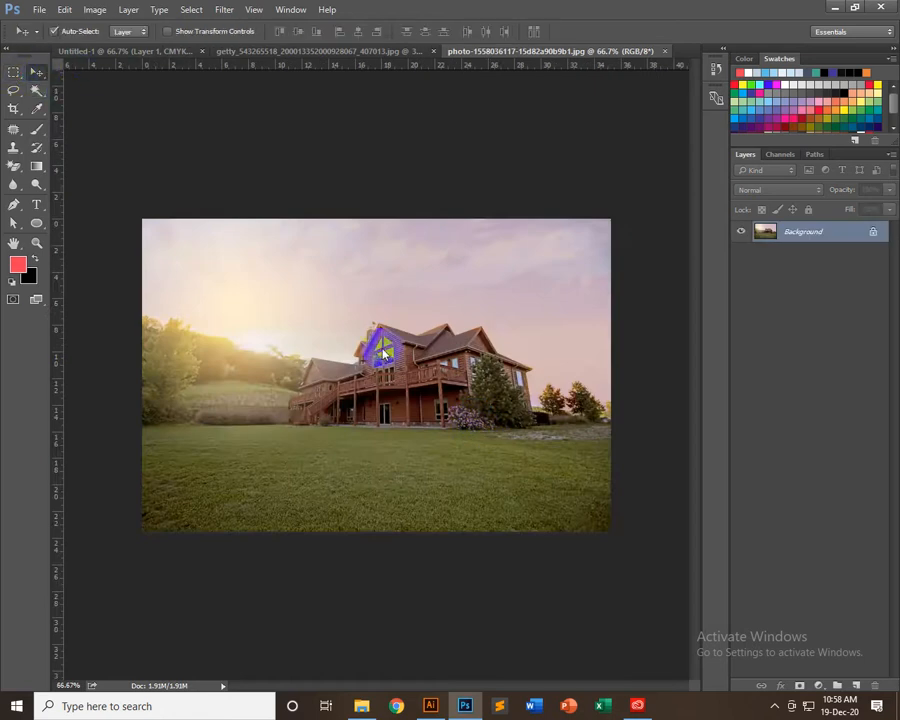
click(340, 51)
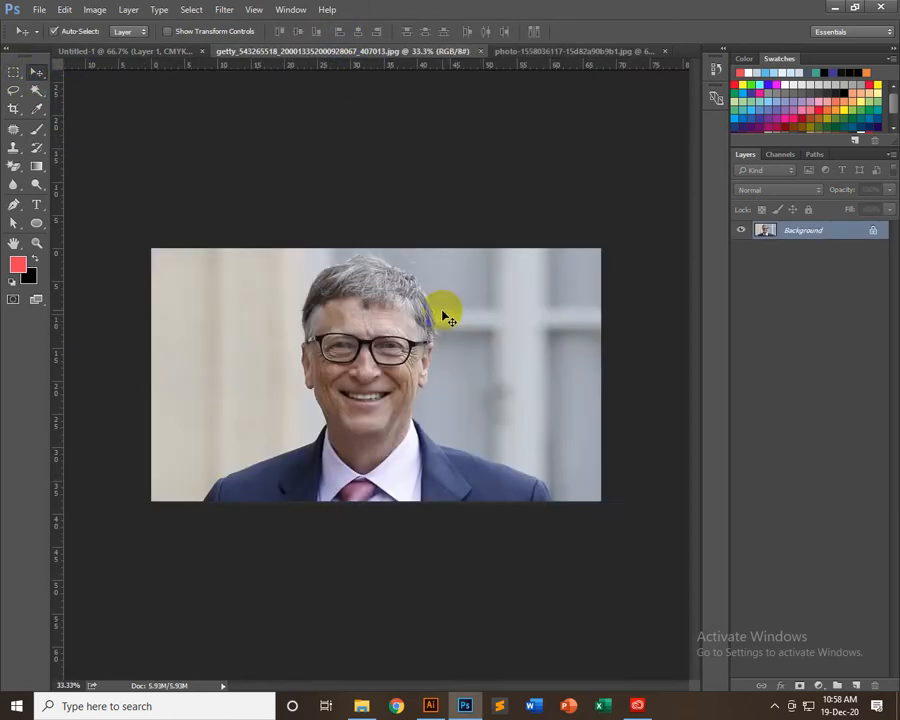
key(ctrl+a)
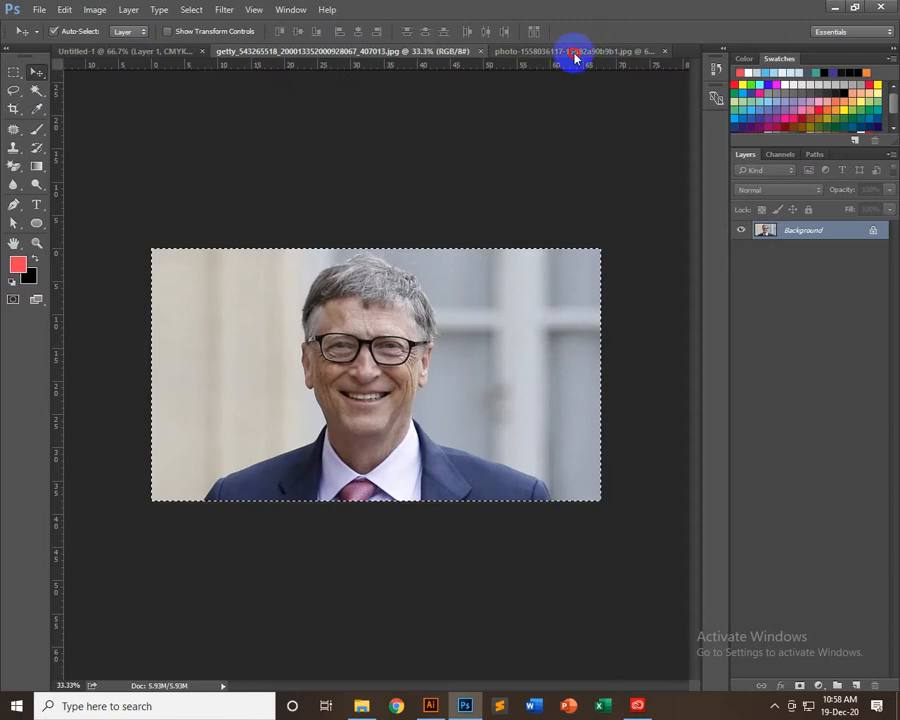
drag(575, 57, 442, 320)
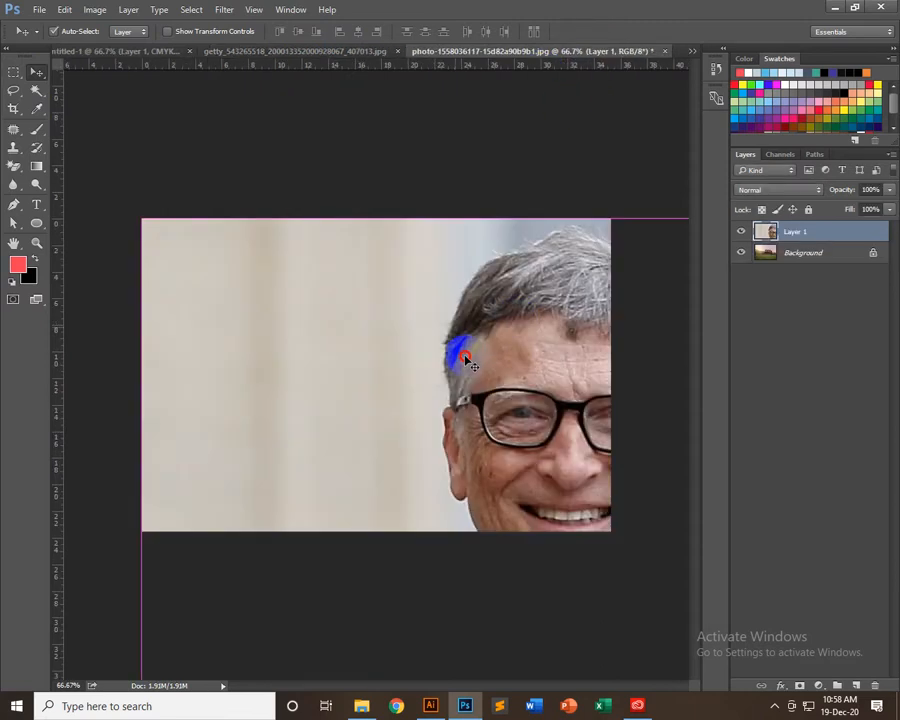
Scale the portrait layer to about 32% and place it against the house photo's upper edge, above the house
key(ctrl+t)
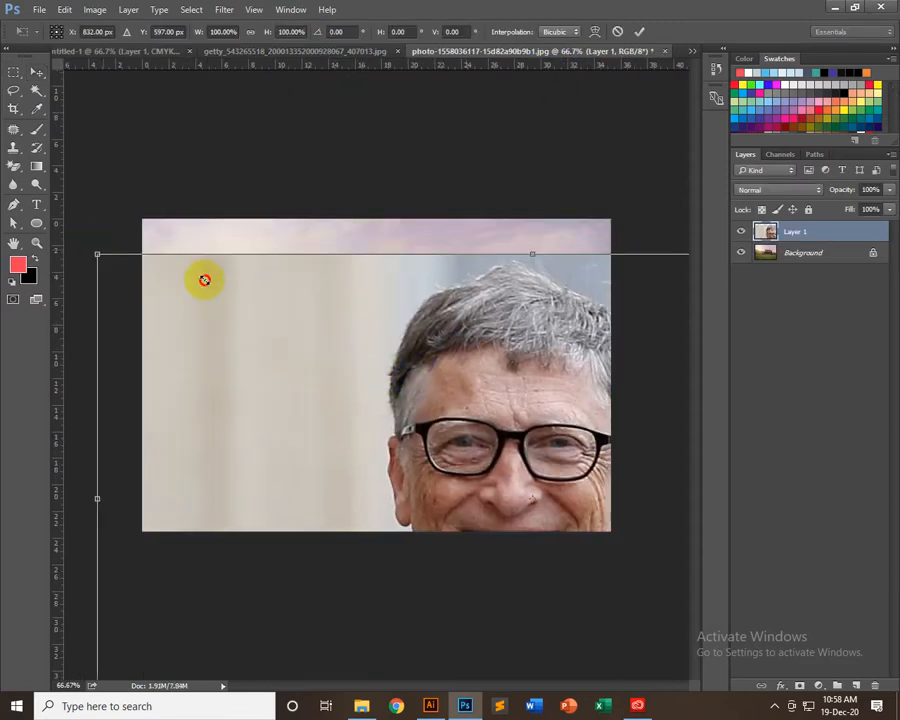
drag(204, 280, 391, 418)
drag(508, 468, 408, 259)
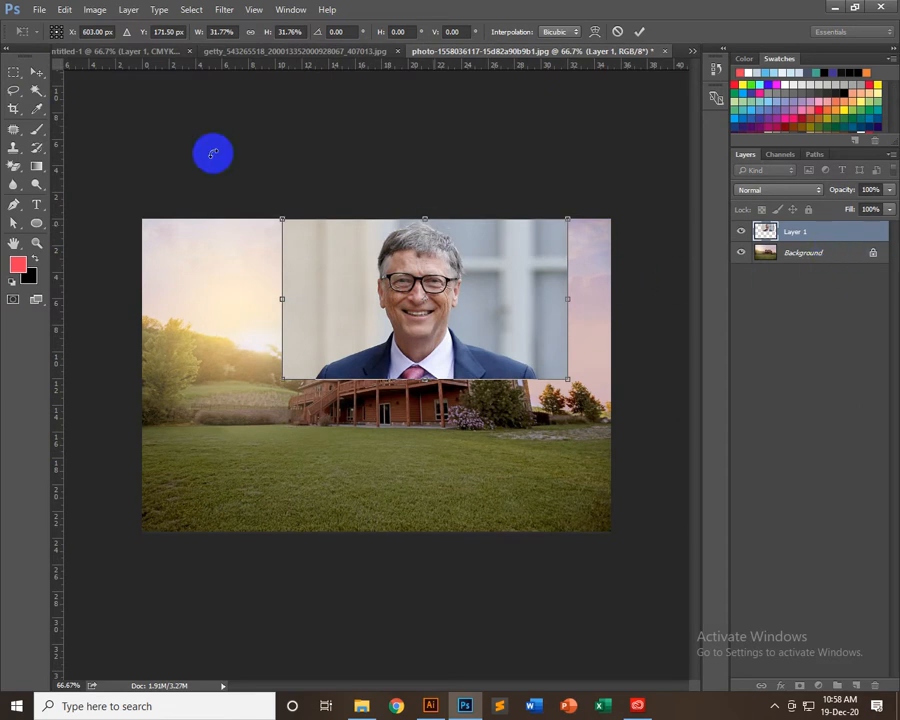
click(36, 74)
click(388, 269)
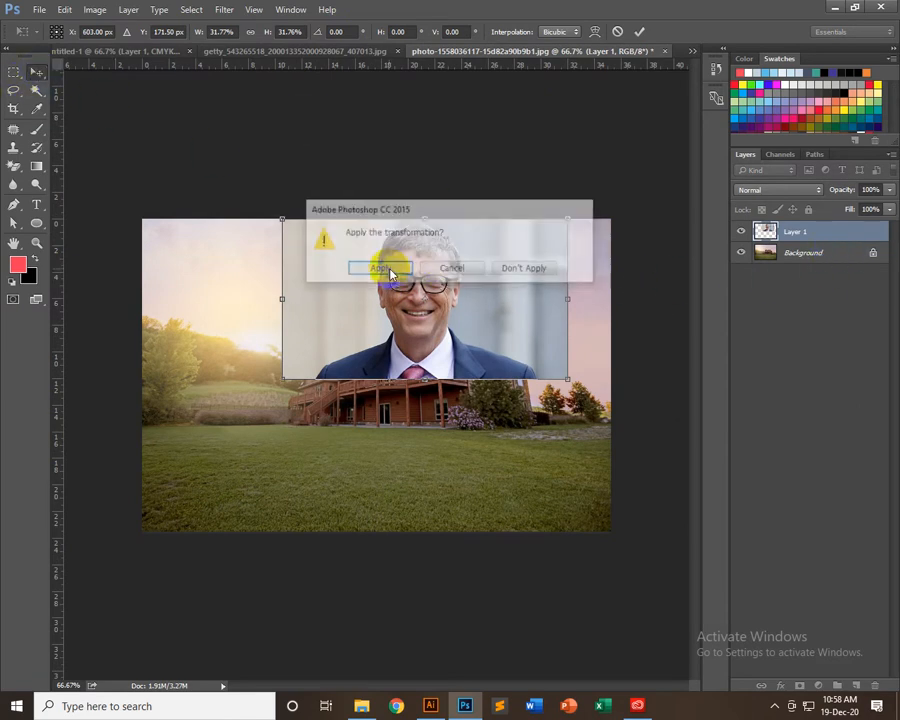
Look through the blending modes for the portrait layer and try out its opacity, ending at 100%
click(757, 189)
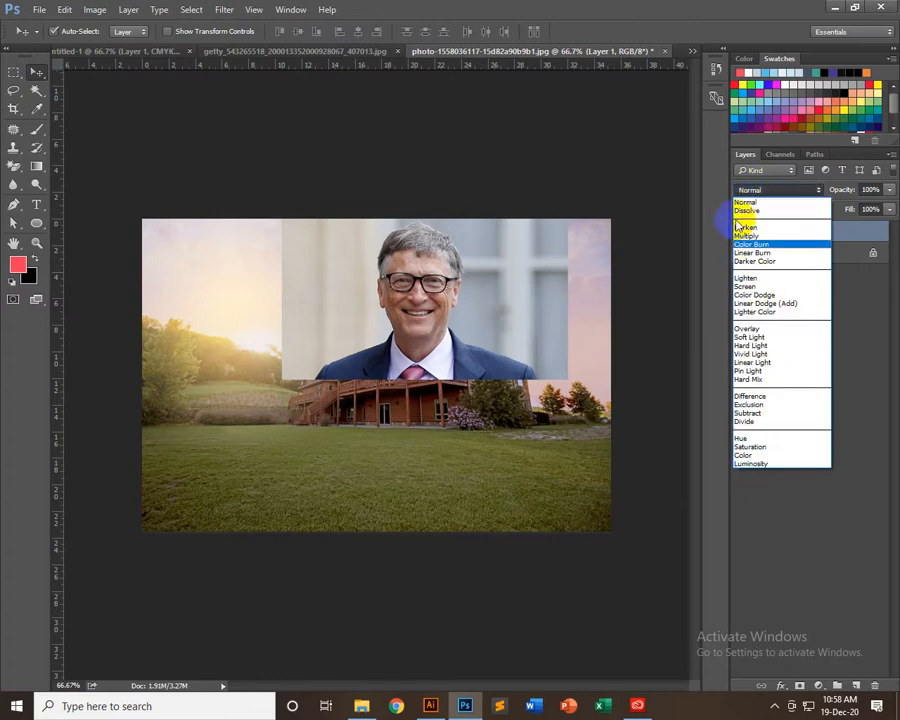
click(582, 177)
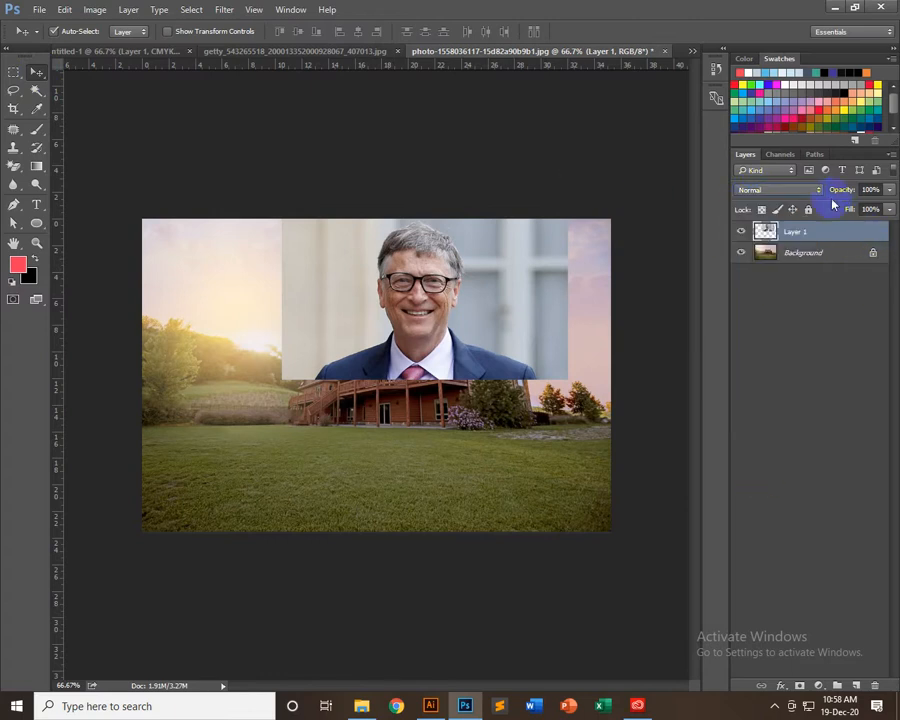
click(891, 190)
mouse_move(876, 206)
mouse_down()
mouse_move(869, 208)
mouse_move(889, 205)
mouse_up()
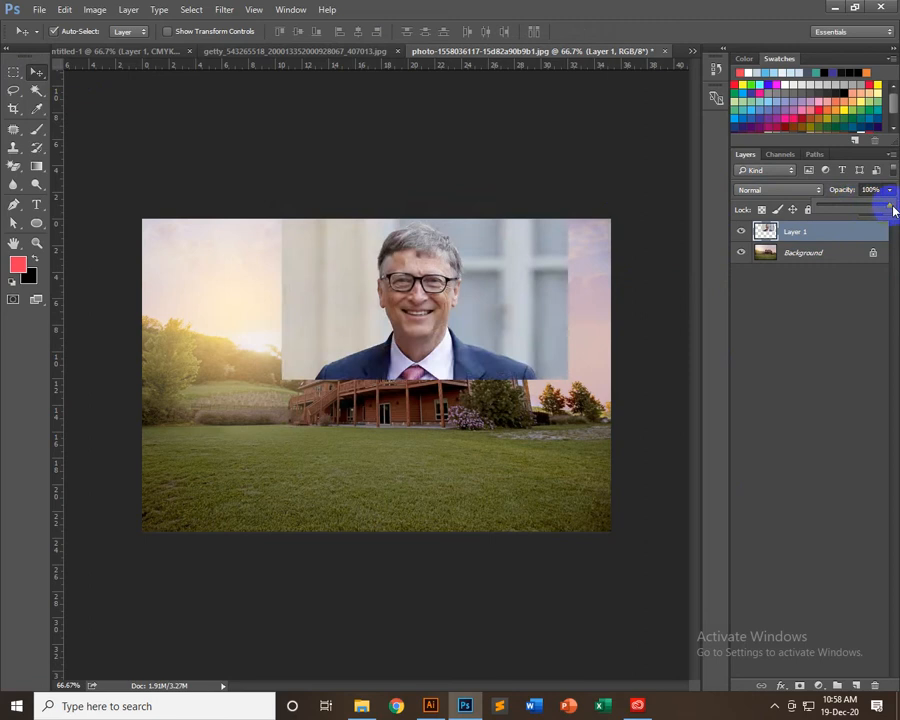
click(825, 235)
Try the Darken, Multiply, Color Burn, Linear Burn and Darker Color blending modes on the portrait layer
click(781, 192)
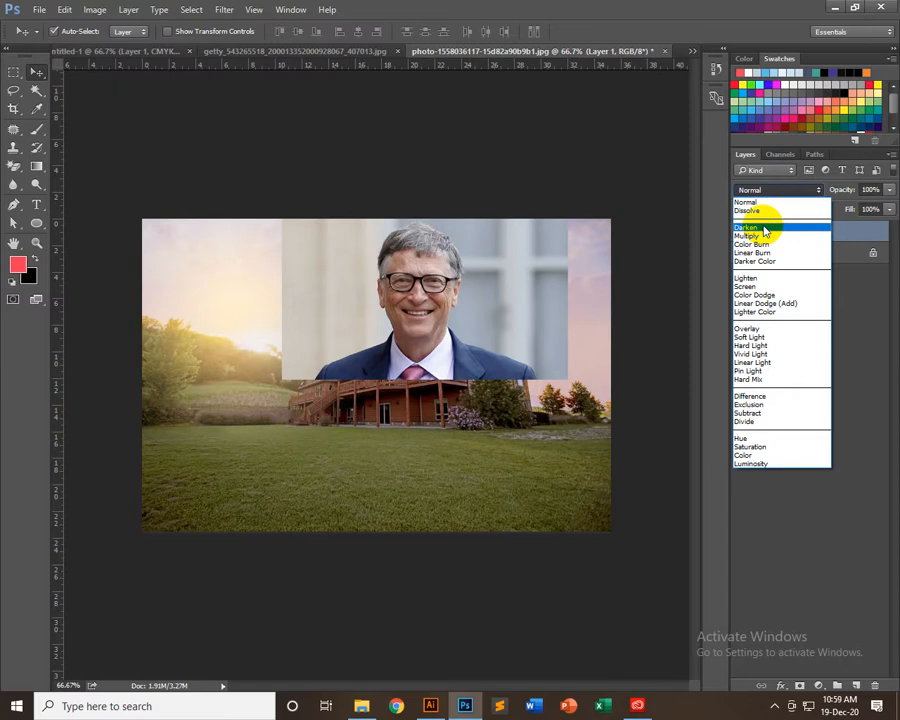
click(764, 230)
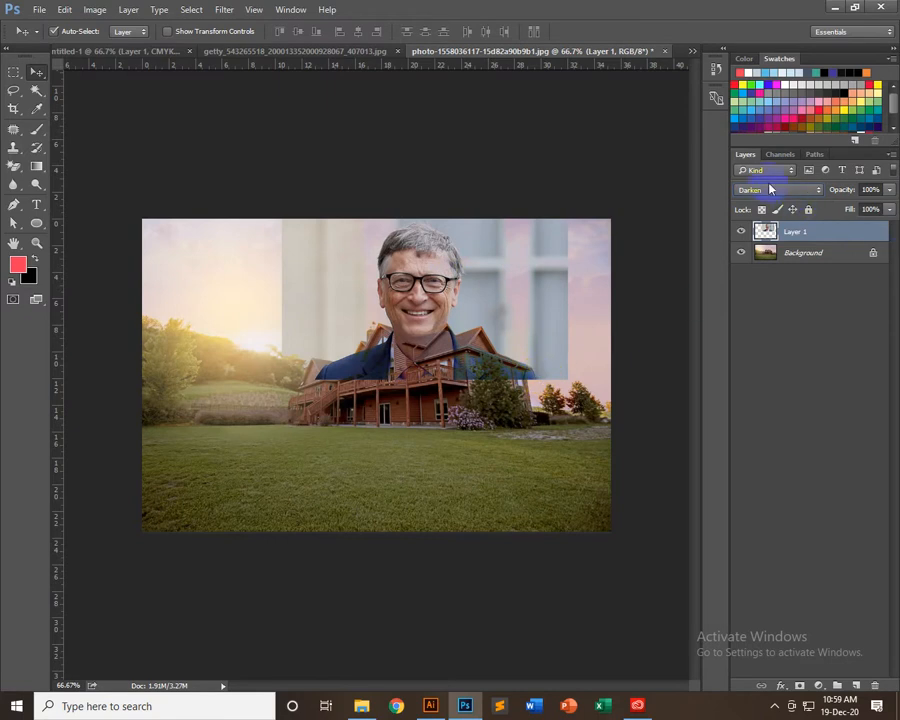
scroll(771, 196, down, 1)
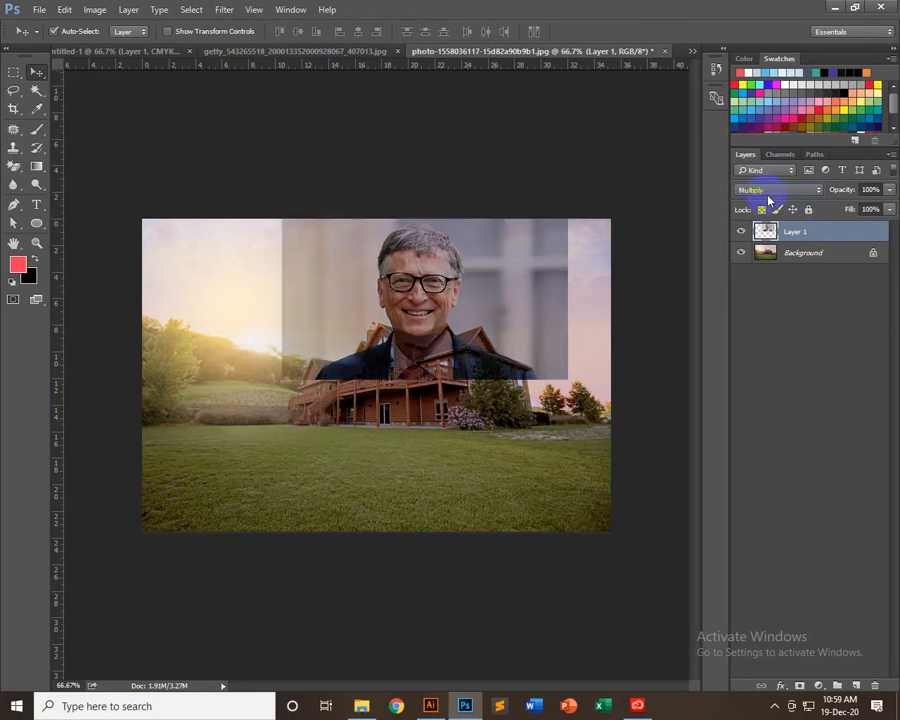
scroll(786, 200, down, 1)
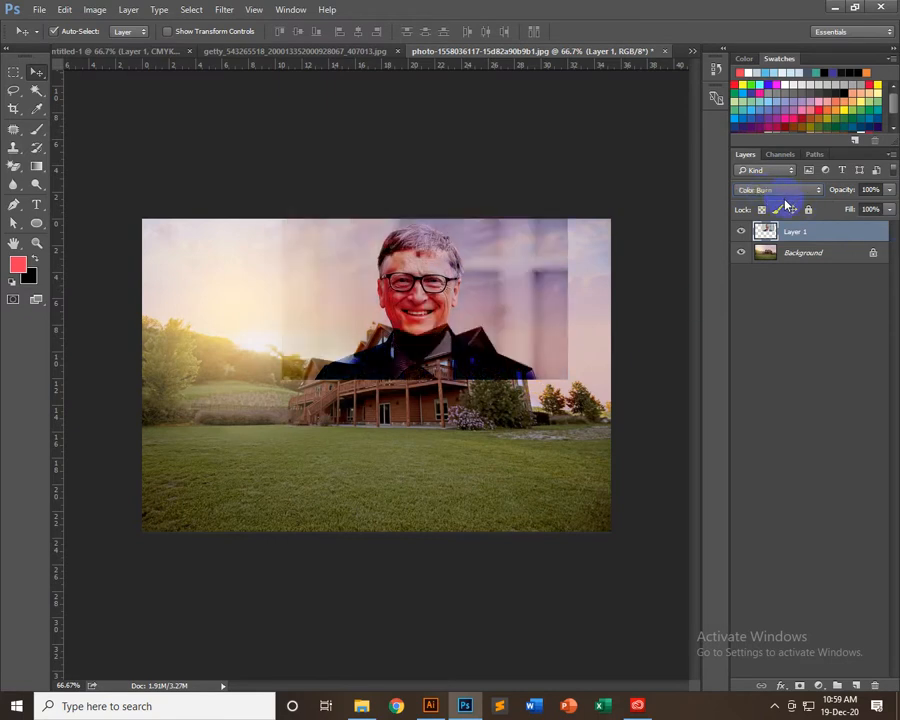
scroll(791, 199, down, 1)
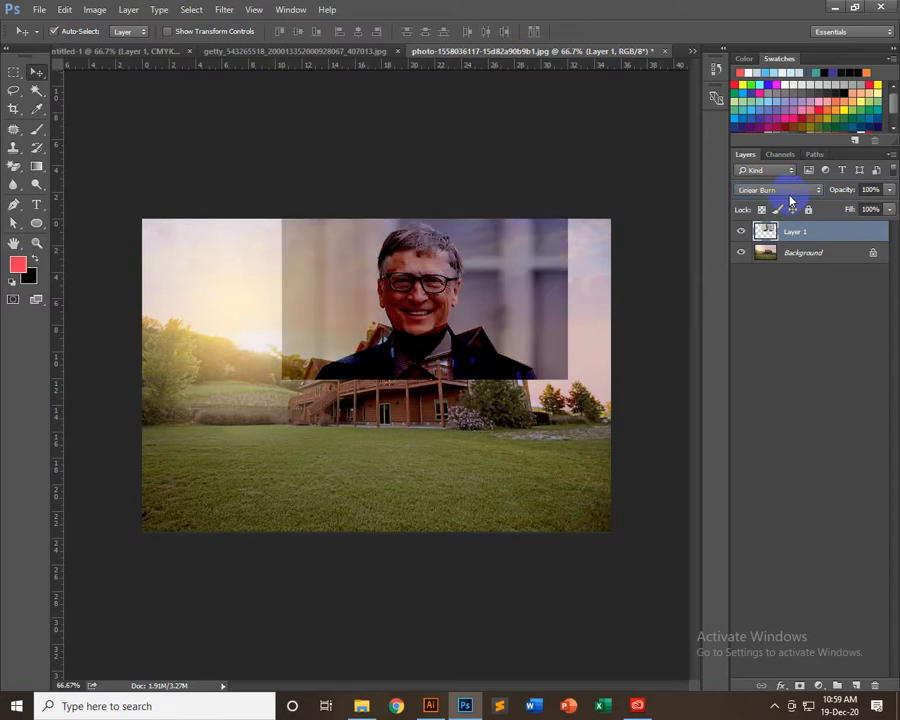
scroll(791, 199, down, 1)
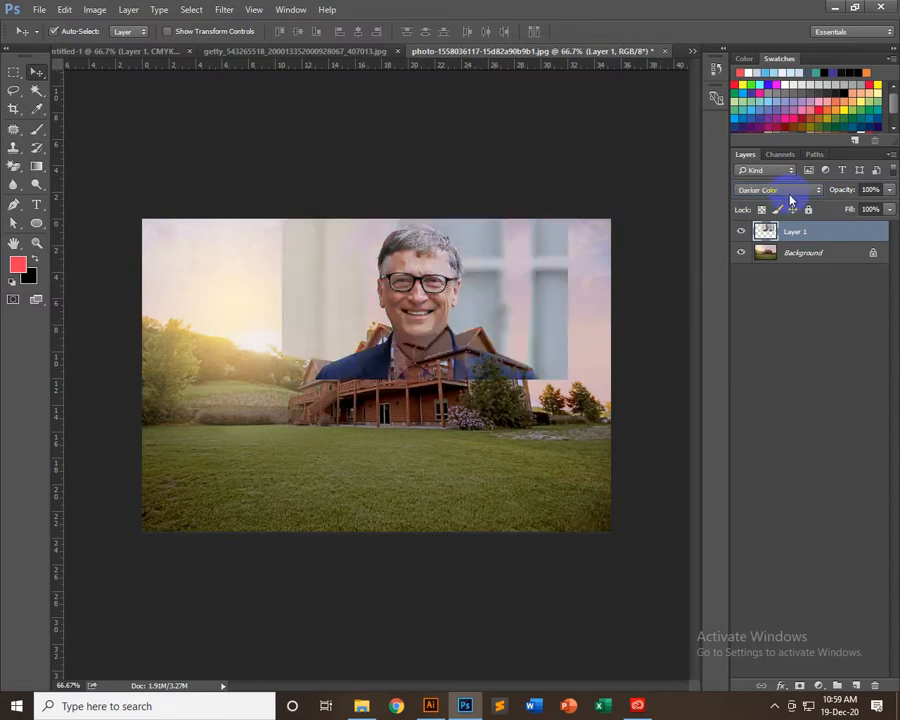
Try the portrait layer's following blending modes one after another, from Lighten through to Soft Light
scroll(791, 199, down, 1)
scroll(792, 199, down, 1)
scroll(792, 199, up, 1)
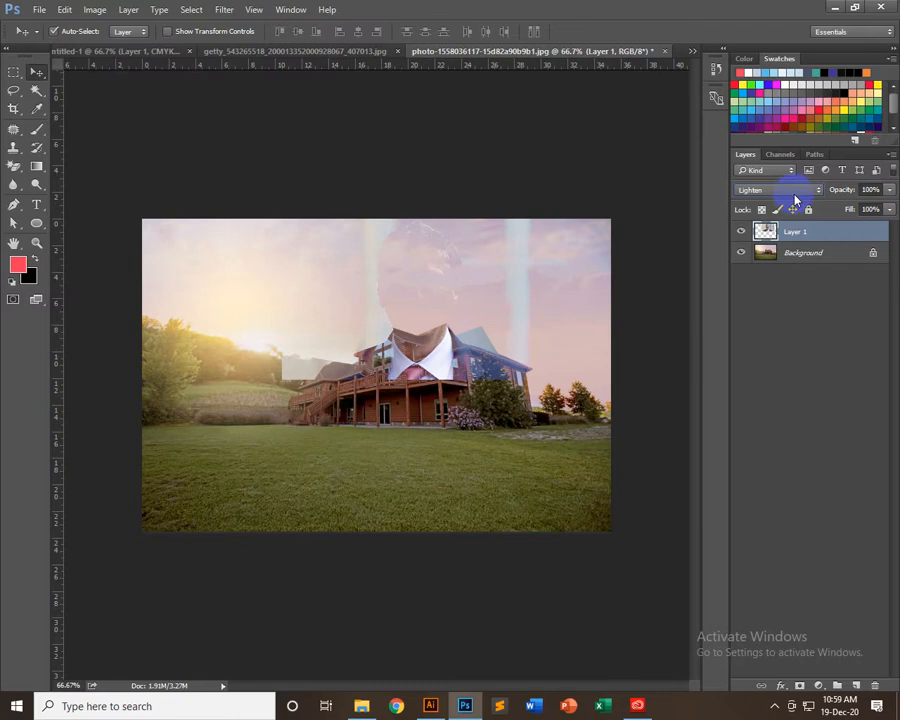
scroll(795, 196, down, 1)
scroll(795, 196, up, 1)
scroll(797, 208, down, 3)
scroll(778, 192, down, 1)
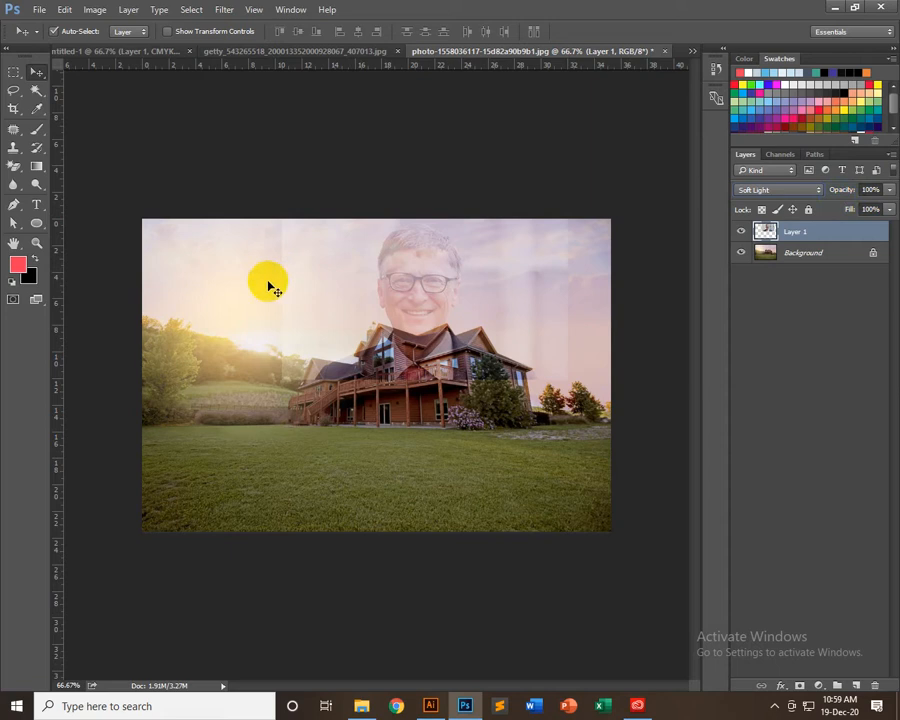
Set the portrait layer's blending mode to Hard Light and inspect the blended portrait up close
key(shift+plus)
key(shift+plus)
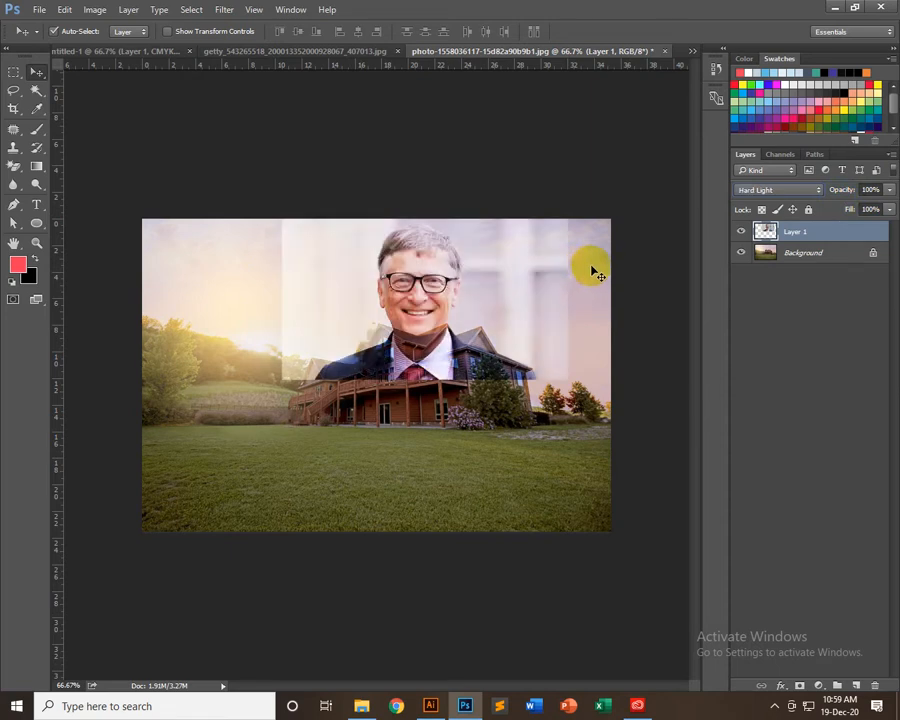
key(shift+minus)
key(ctrl+plus)
key(ctrl+plus)
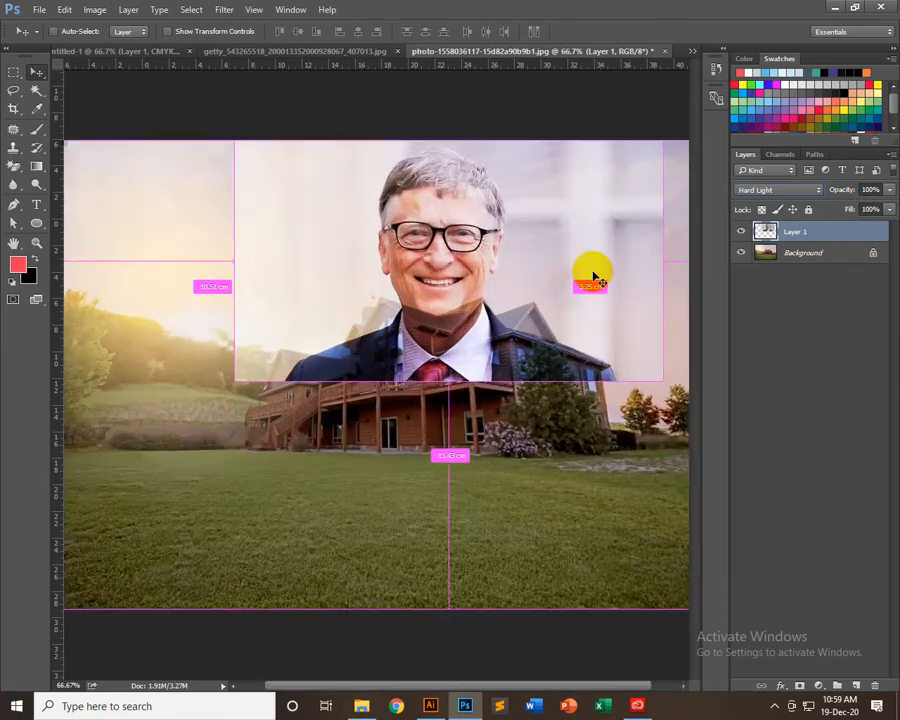
Reposition the portrait layer in the sky area behind the house, with its shoulders overlapping the roof
drag(513, 85, 418, 214)
key(ctrl+minus)
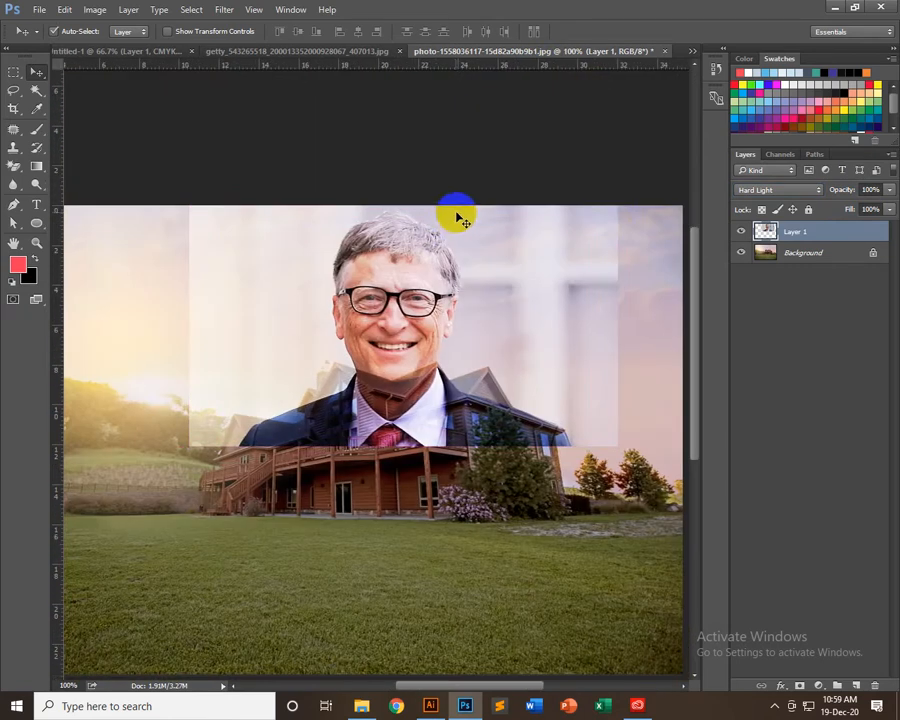
drag(575, 298, 529, 288)
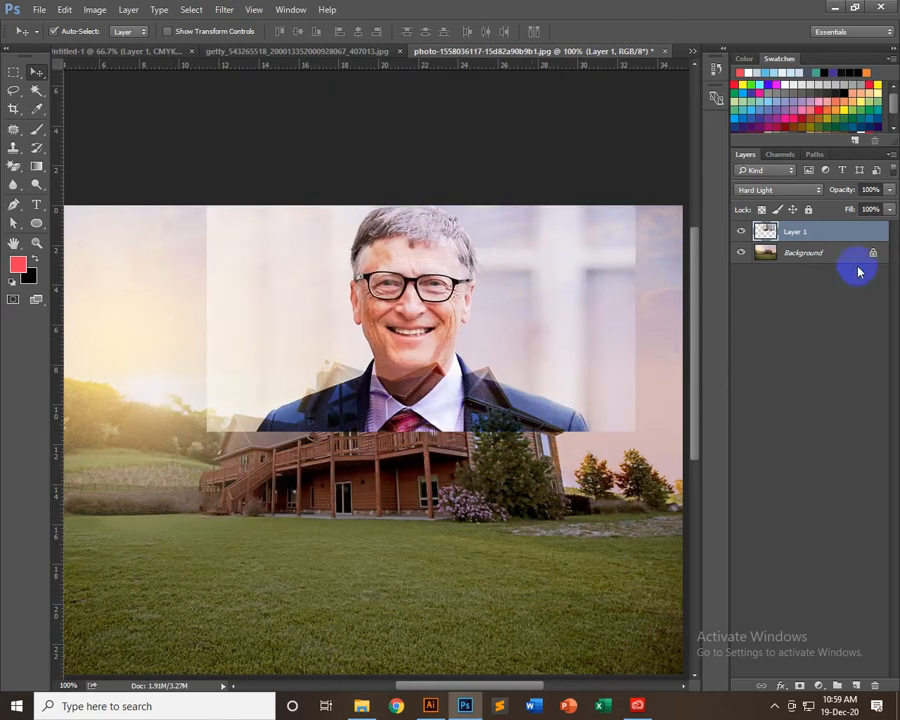
Try the portrait layer's blending modes one after another, from Soft Light past Hard Mix to the Color group
click(790, 190)
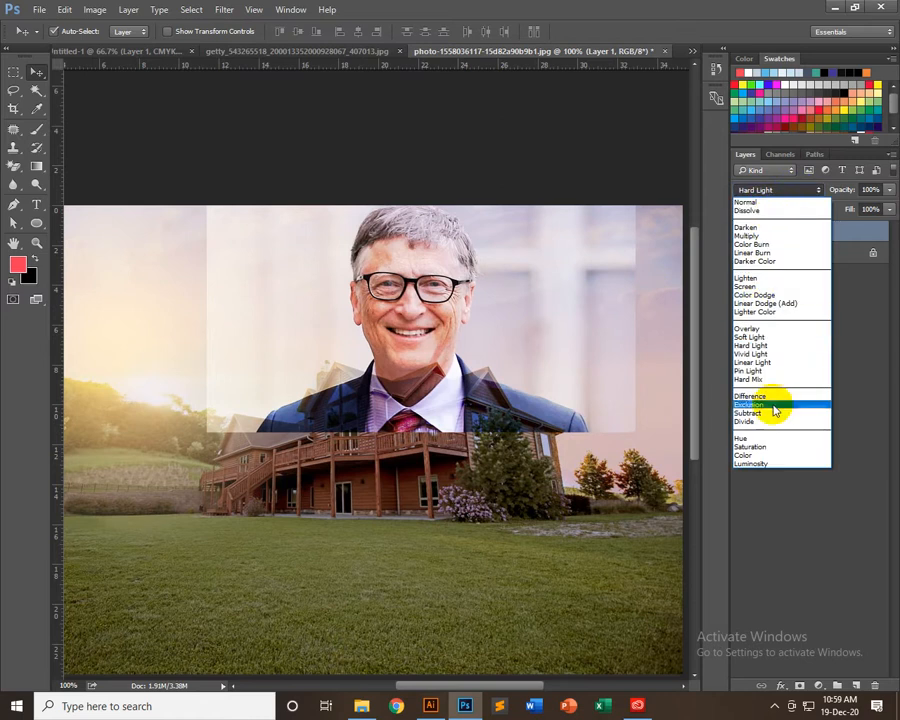
click(758, 336)
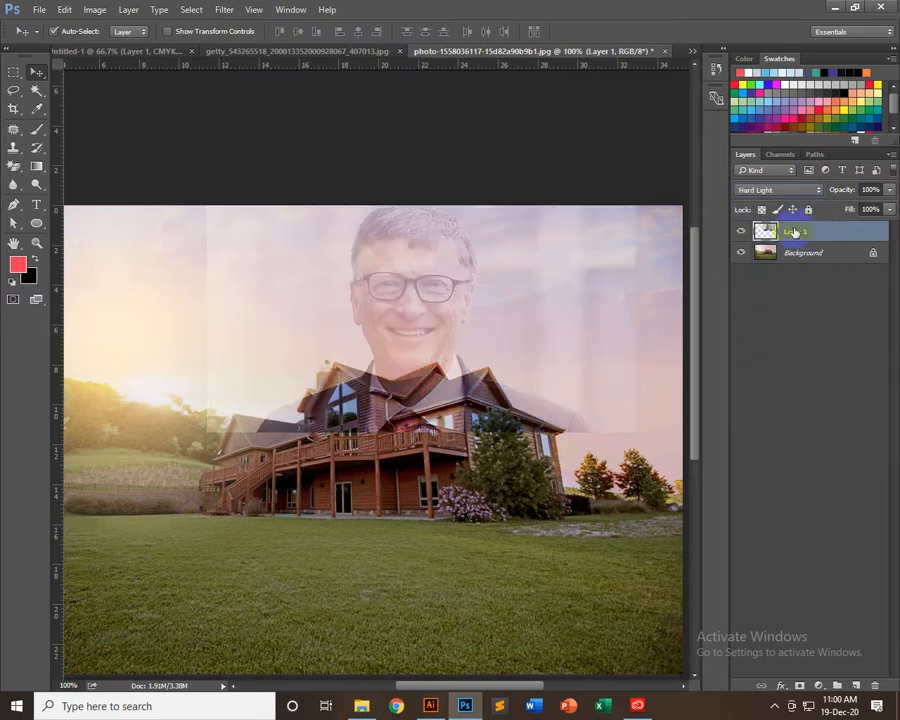
key(shift+plus)
key(shift+plus)
key(shift+plus)
key(shift+plus)
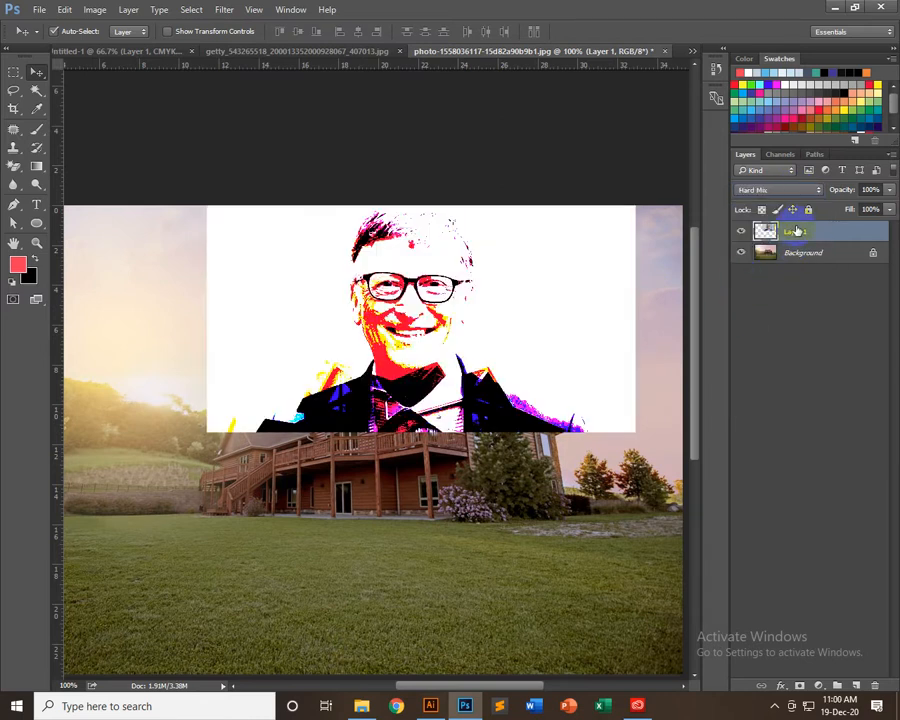
key(shift+plus)
key(shift+plus)
key(shift+plus)
key(shift+plus)
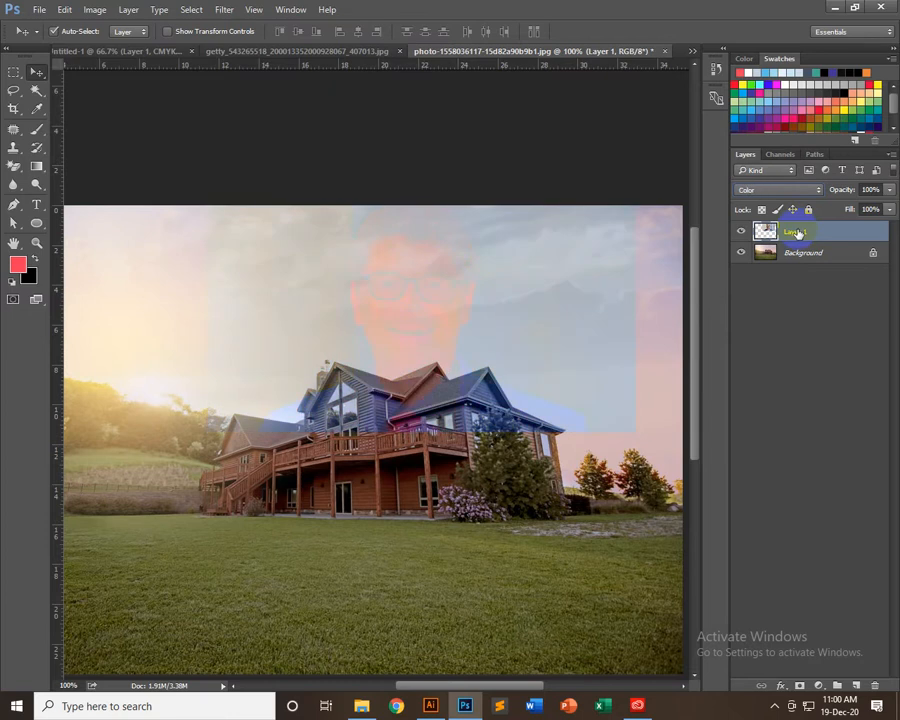
key(shift+plus)
Step the portrait layer's blending mode back to Pin Light
key(shift+minus)
key(shift+minus)
key(shift+minus)
key(shift+minus)
key(shift+minus)
key(shift+minus)
key(shift+minus)
key(shift+minus)
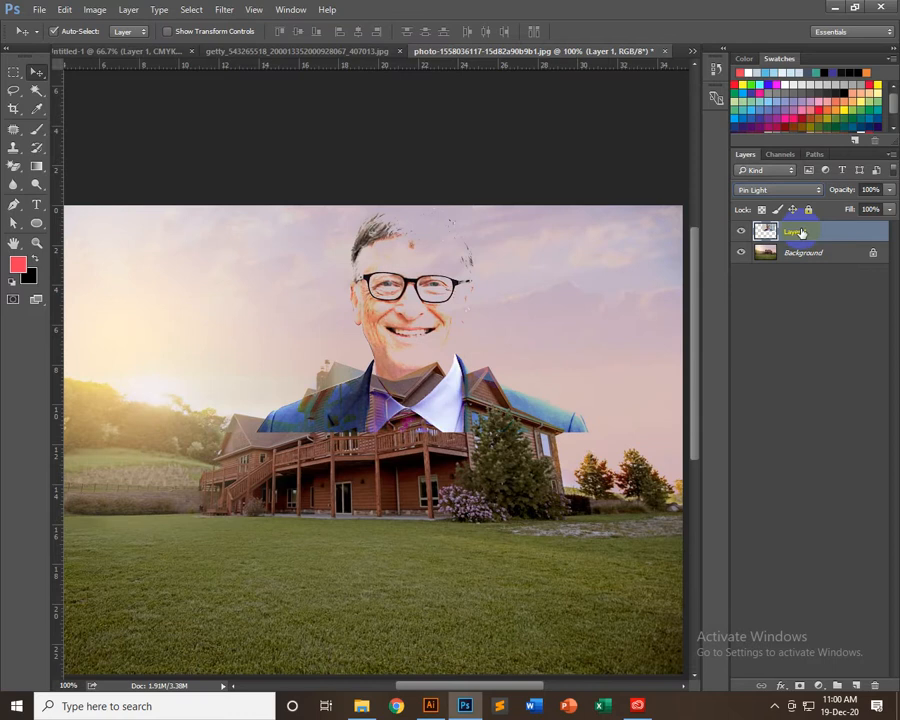
key(shift+plus)
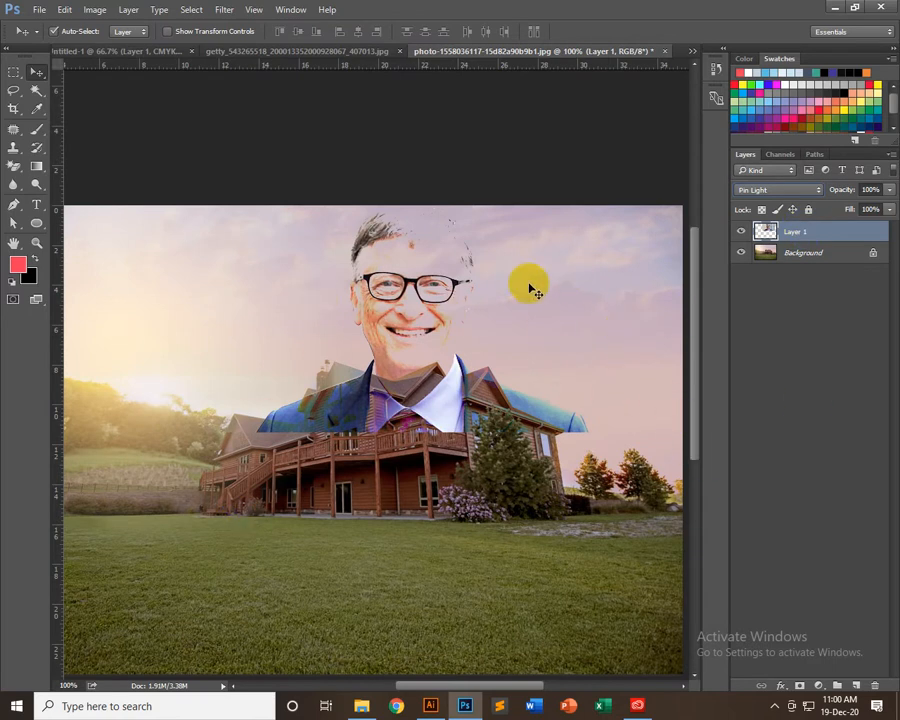
Switch to the Eraser and set it to 38% opacity and 38% flow with a softer brush edge
click(14, 167)
click(94, 164)
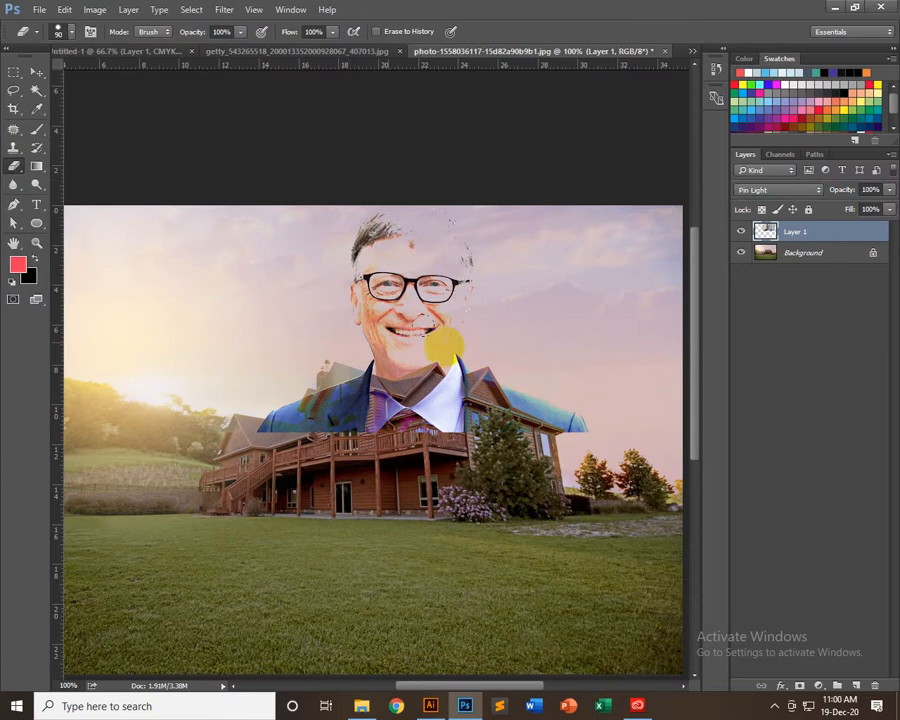
click(240, 32)
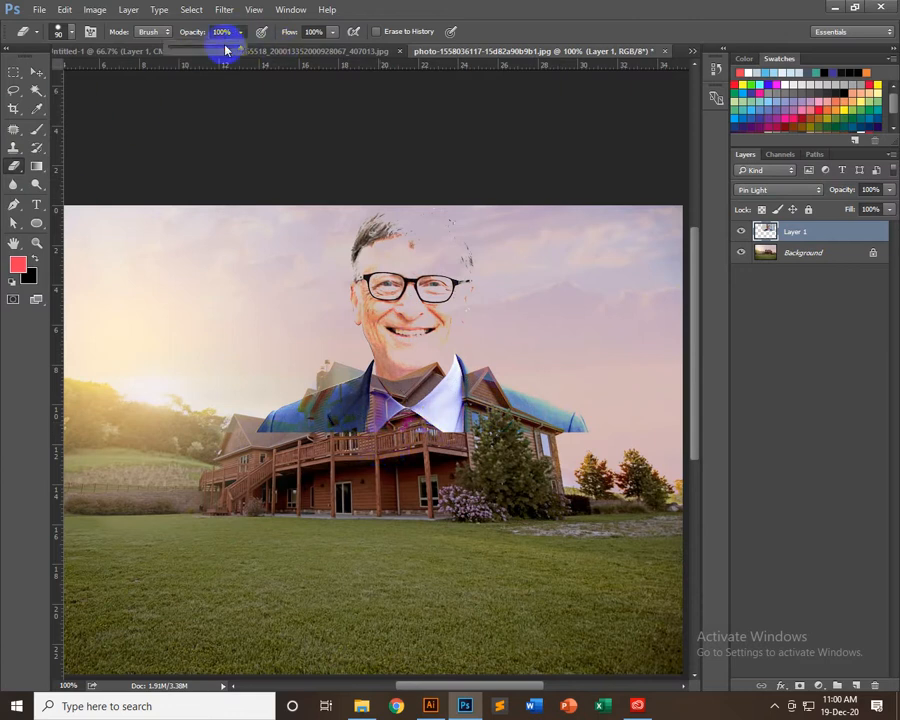
click(332, 32)
right_click(364, 410)
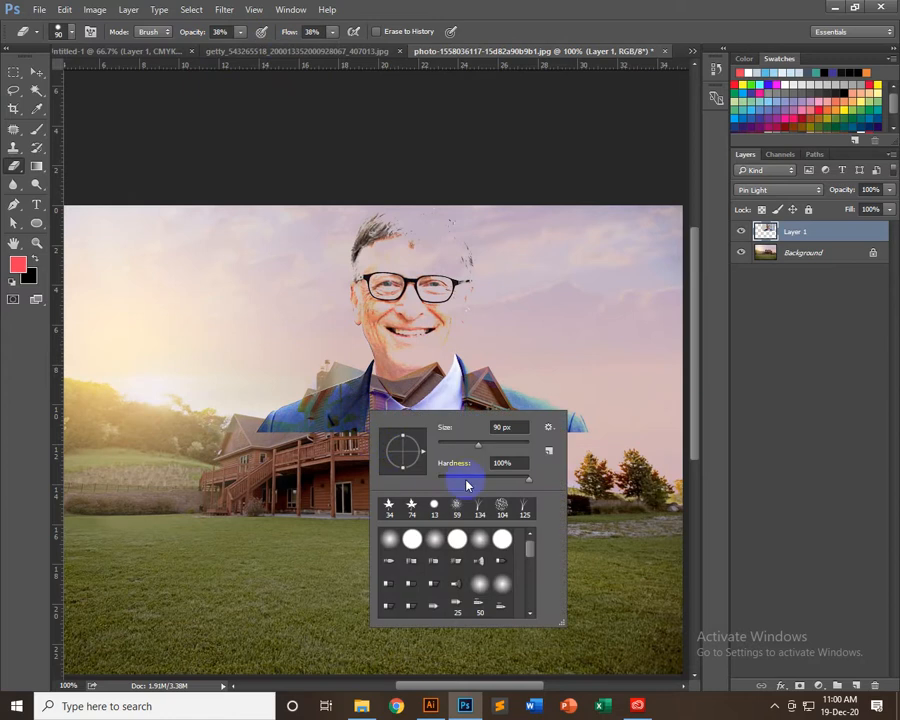
click(456, 120)
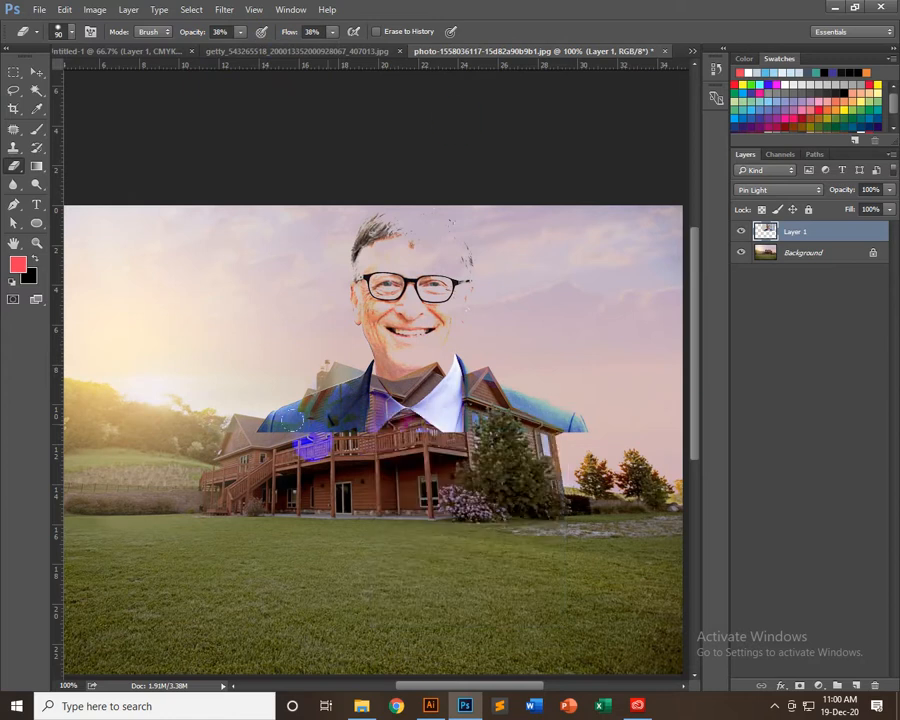
Erase the suit and shoulders of the portrait where they cover the house, from one side of the roof to the other
mouse_move(230, 400)
mouse_down()
mouse_move(225, 436)
mouse_move(262, 403)
mouse_move(255, 409)
mouse_move(344, 413)
mouse_move(366, 426)
mouse_move(325, 430)
mouse_move(322, 369)
mouse_move(355, 363)
mouse_move(342, 395)
mouse_move(375, 430)
mouse_up()
drag(249, 394, 315, 393)
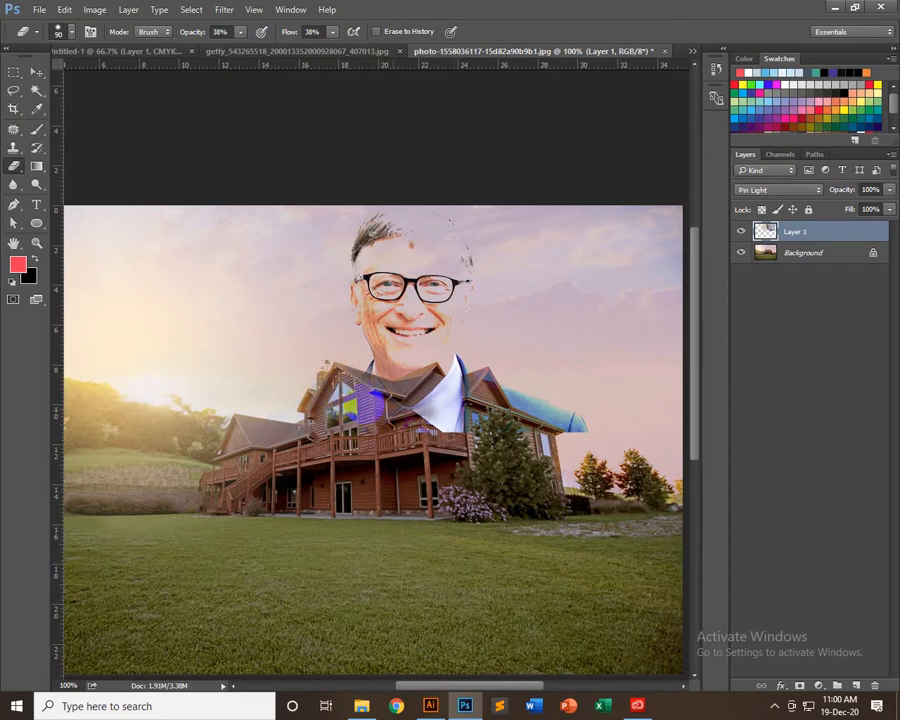
mouse_move(361, 405)
mouse_down()
mouse_move(468, 398)
mouse_move(531, 413)
mouse_move(488, 430)
mouse_move(517, 387)
mouse_move(562, 419)
mouse_move(443, 428)
mouse_move(453, 405)
mouse_move(588, 412)
mouse_up()
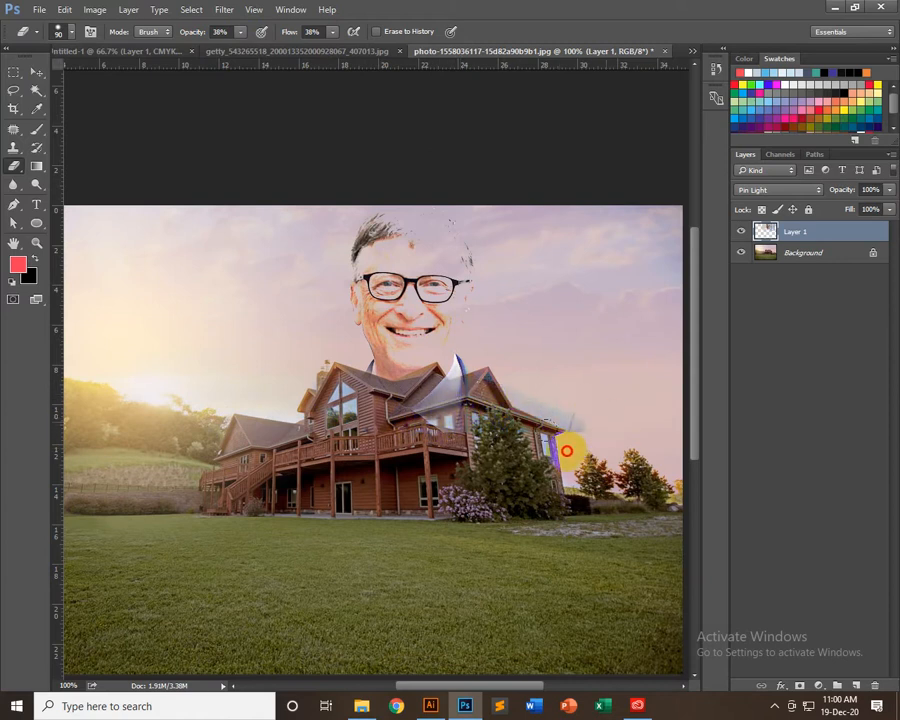
mouse_move(572, 455)
mouse_down()
mouse_move(534, 422)
mouse_move(526, 432)
mouse_move(444, 427)
mouse_move(455, 414)
mouse_move(422, 411)
mouse_move(449, 408)
mouse_move(445, 397)
mouse_move(422, 408)
mouse_move(437, 410)
mouse_move(396, 421)
mouse_move(347, 424)
mouse_move(340, 409)
mouse_move(365, 408)
mouse_move(418, 430)
mouse_up()
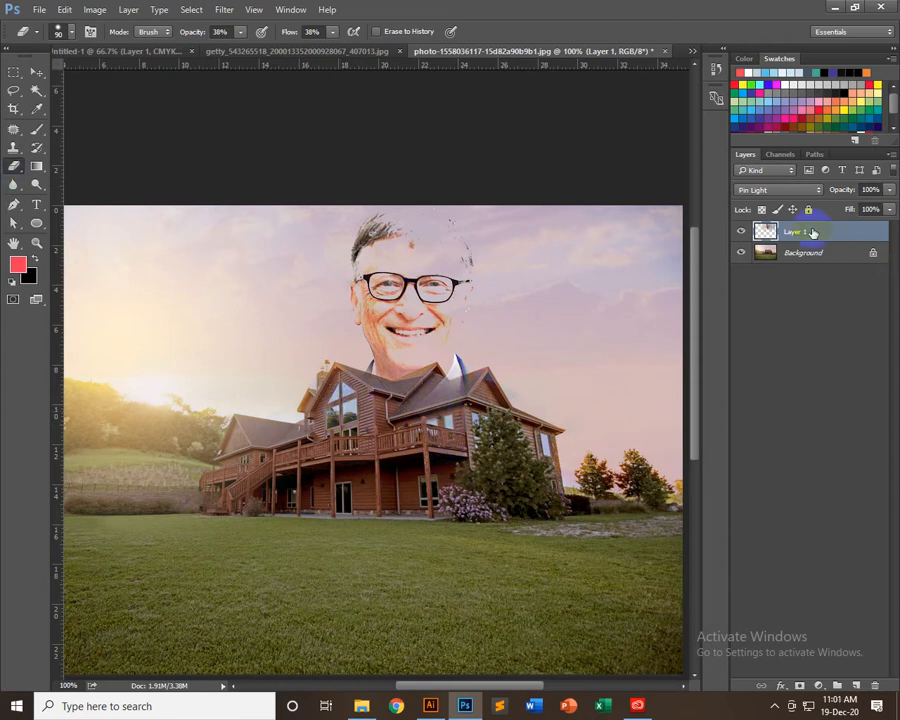
Try Lighten on the erased portrait layer, followed by the darkening modes from Darken through Darker Color
click(799, 197)
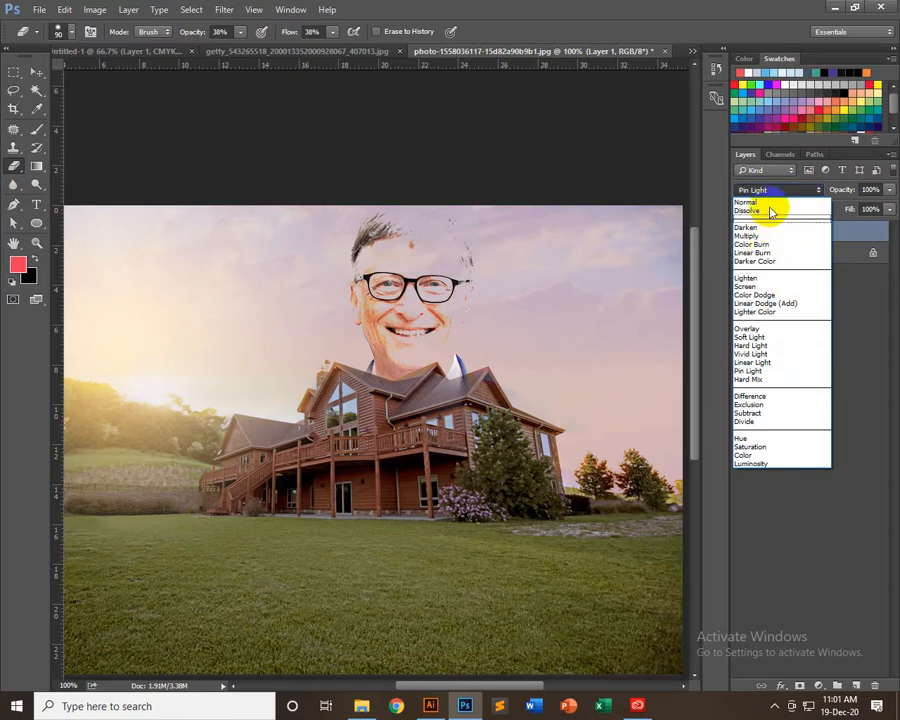
click(762, 279)
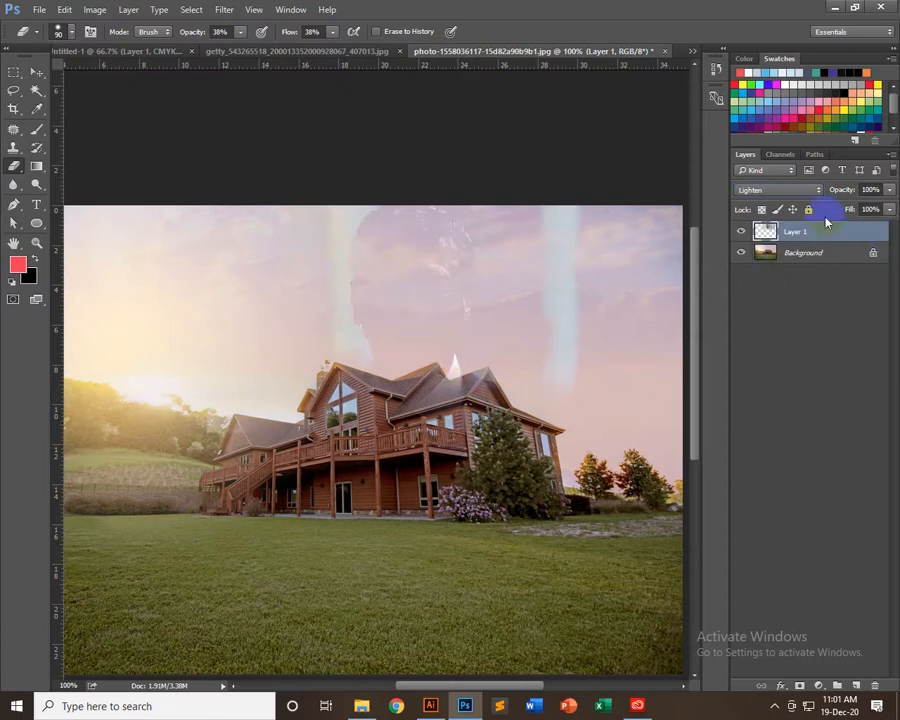
click(788, 192)
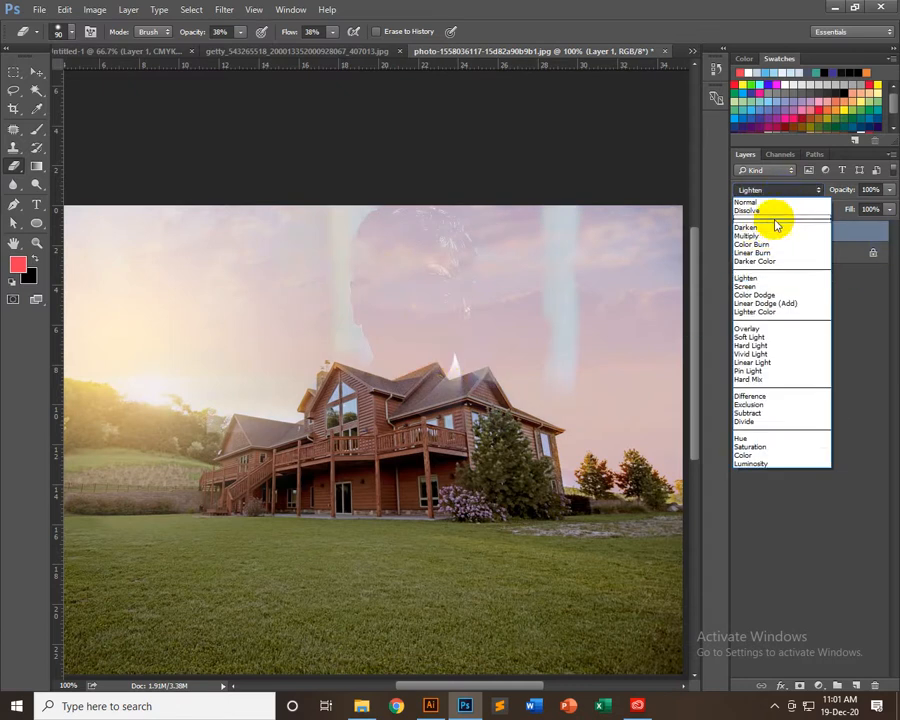
click(758, 228)
key(Down)
key(Down)
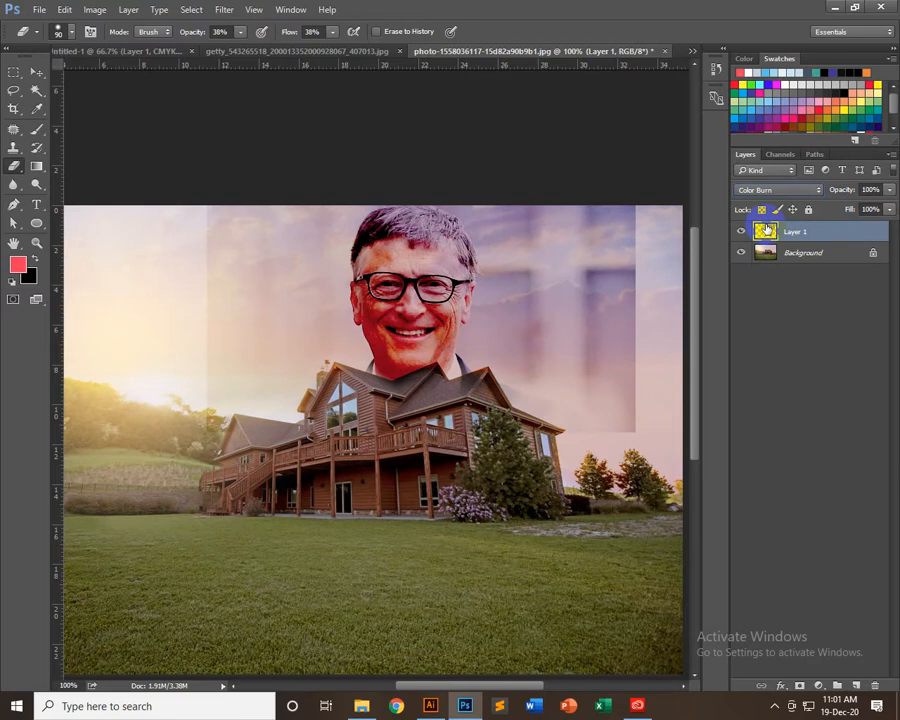
key(Up)
key(Down)
key(Down)
key(Down)
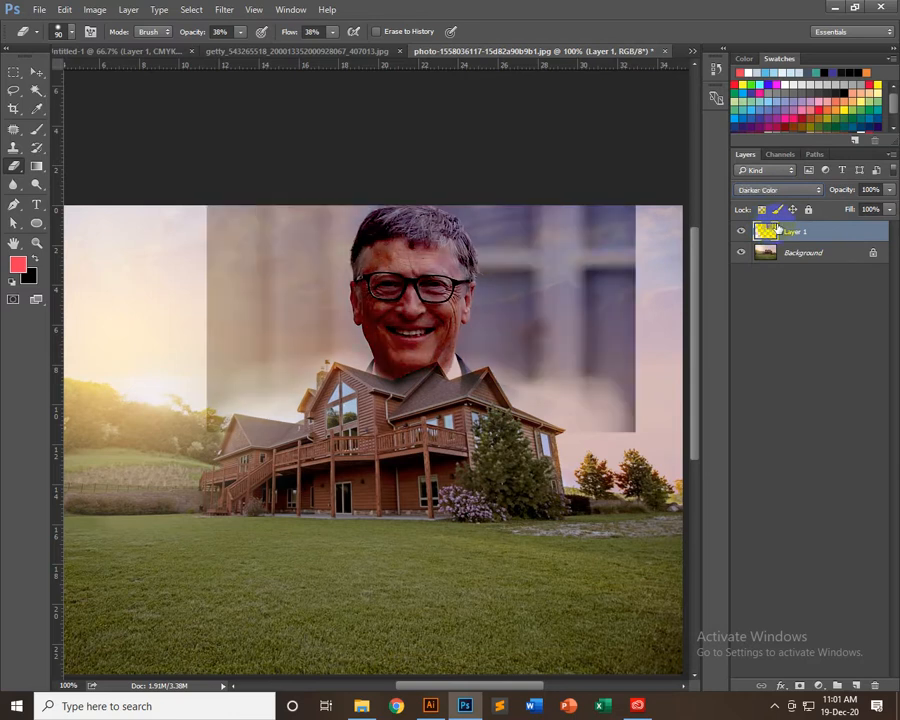
Go through the lightening modes on the portrait layer and leave its blending mode at Lighter Color
key(Down)
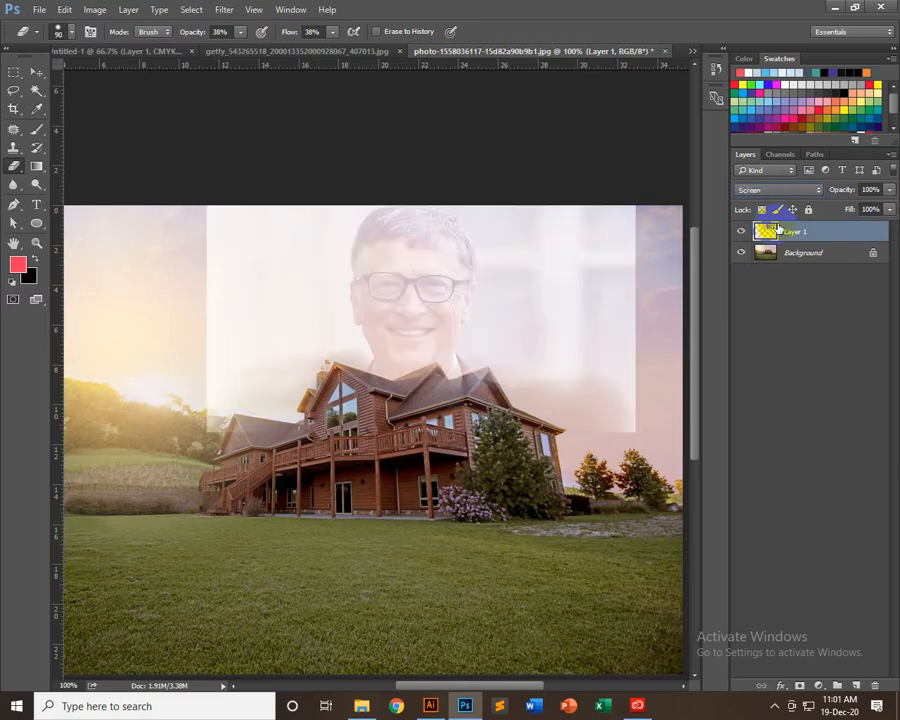
key(Down)
key(Down)
key(Down)
key(Down)
key(Up)
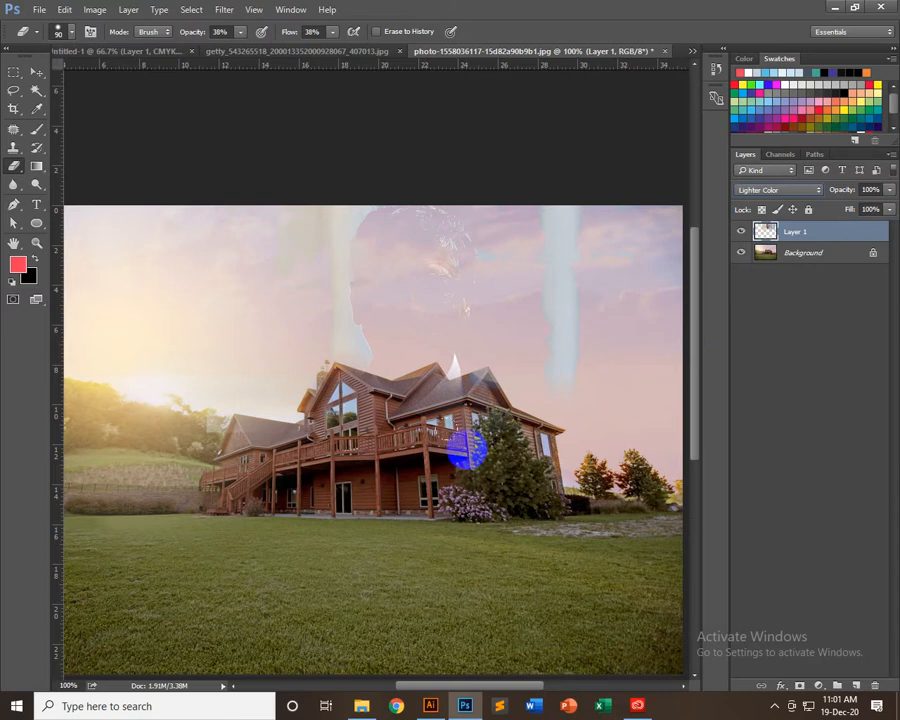
Switch to Illustrator, look over the available shape tools and activate the Selection tool
click(440, 706)
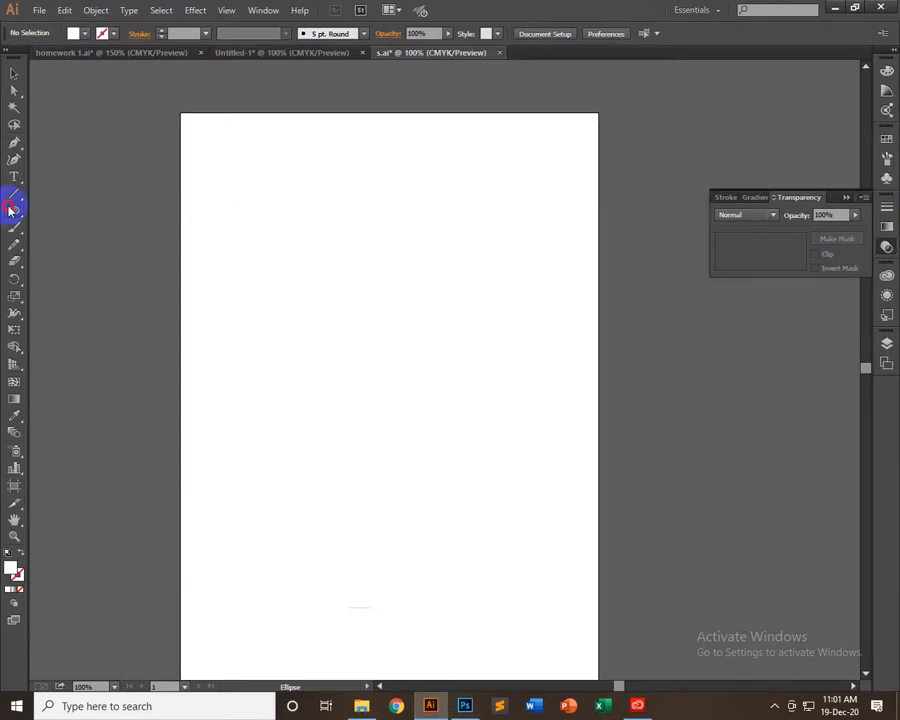
drag(10, 210, 62, 214)
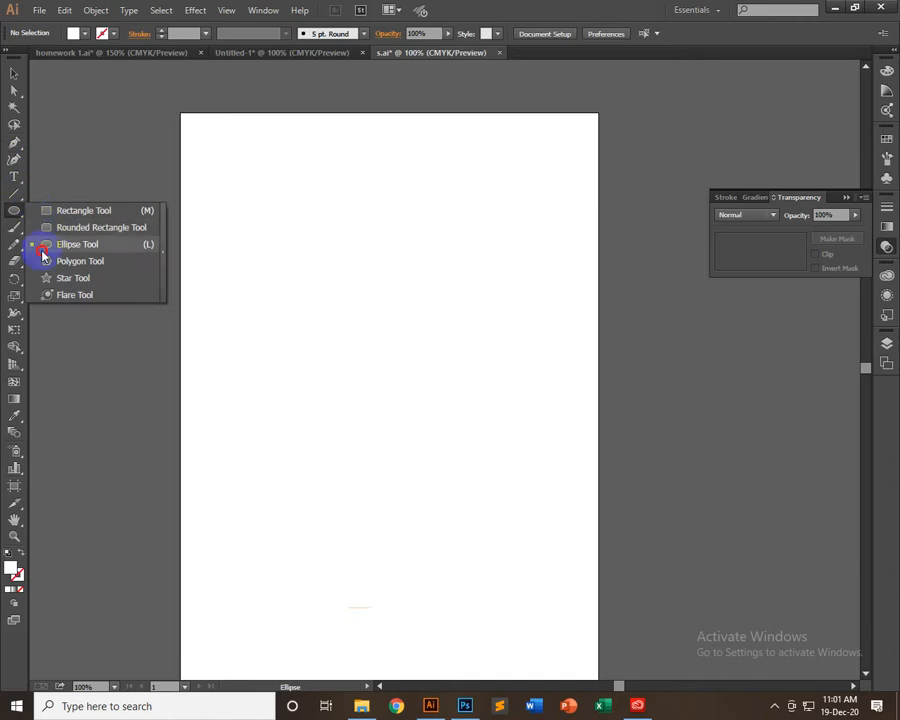
click(12, 75)
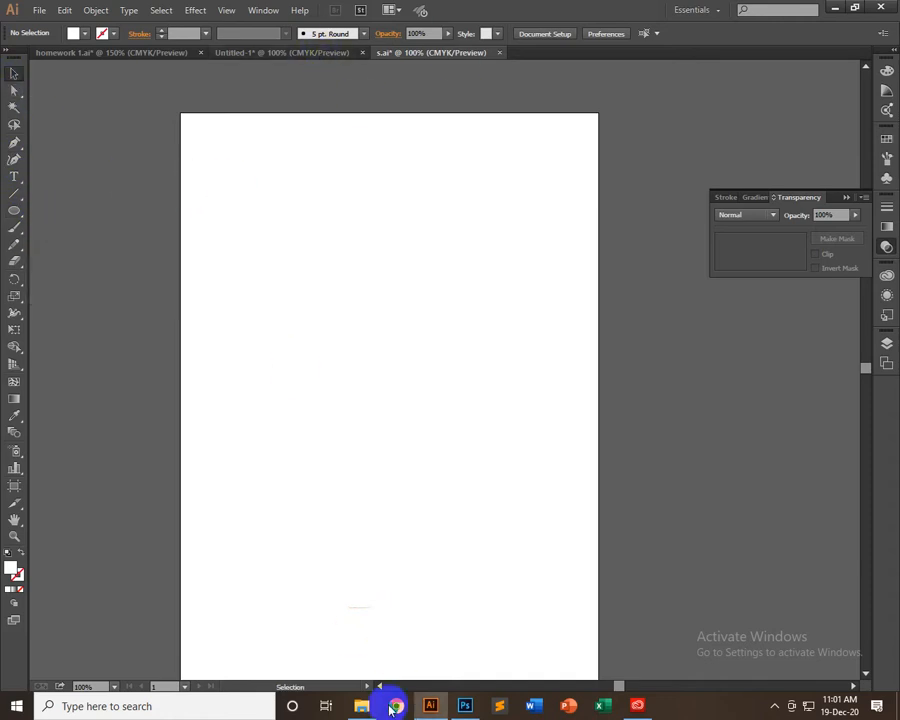
Open the 09-Home Work 9 folder on the G: drive and view 09-Work-5.jpg
click(362, 706)
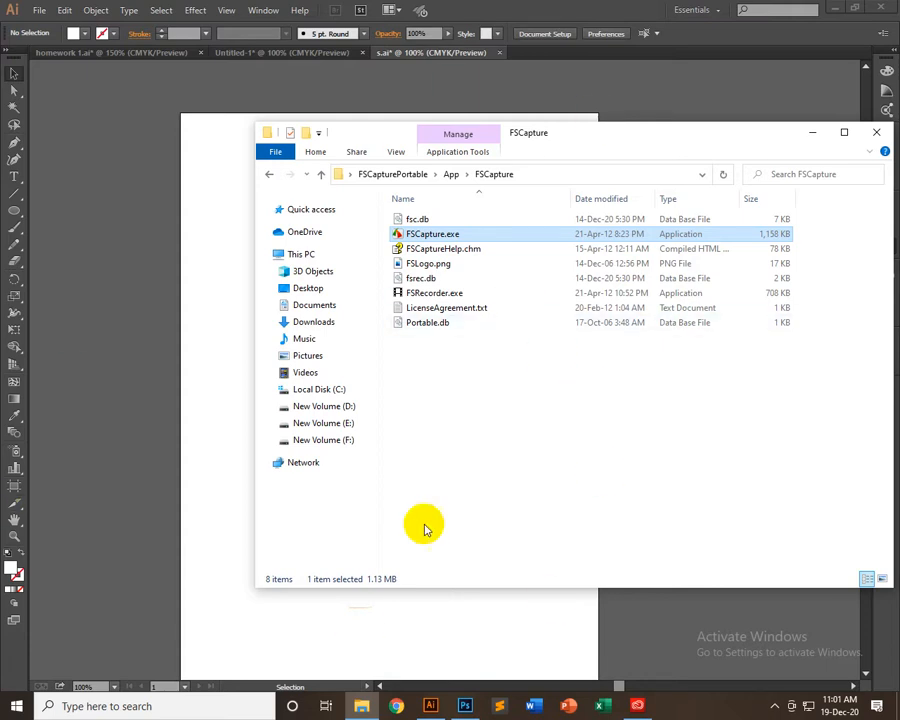
double_click(388, 207)
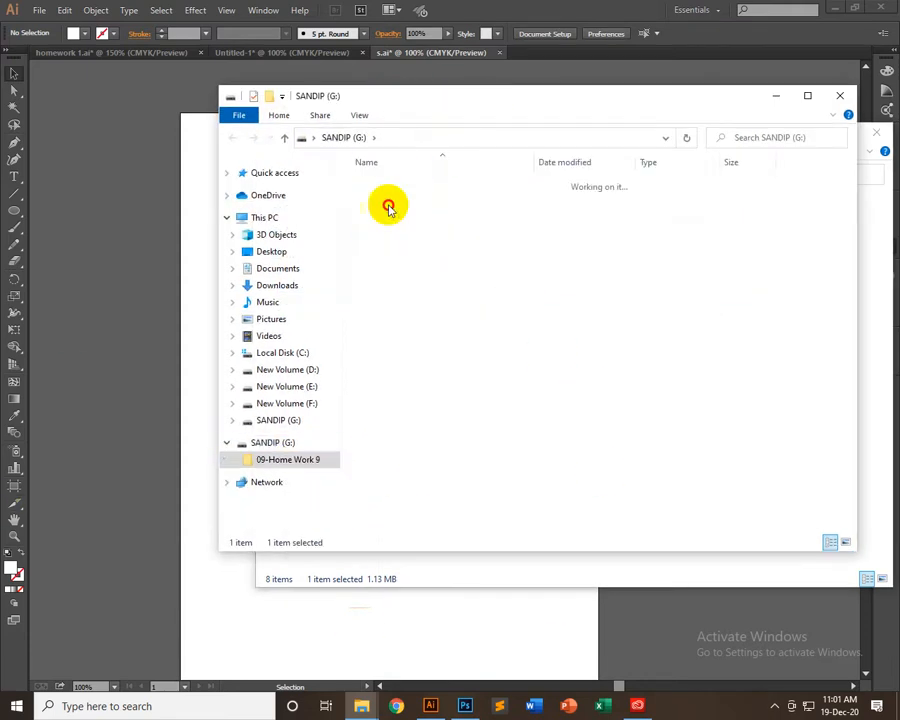
click(393, 315)
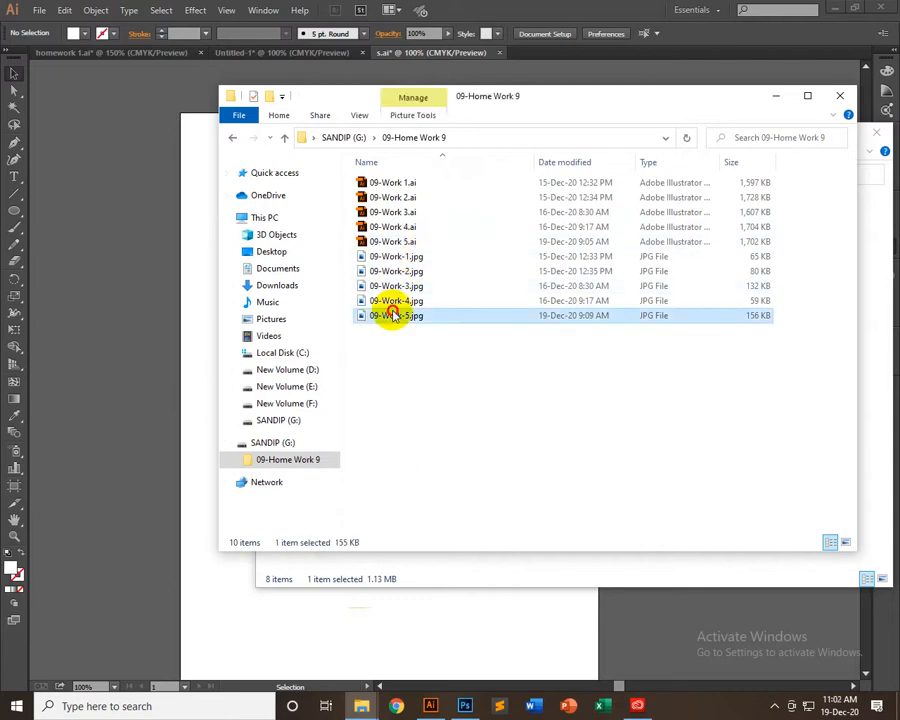
double_click(393, 312)
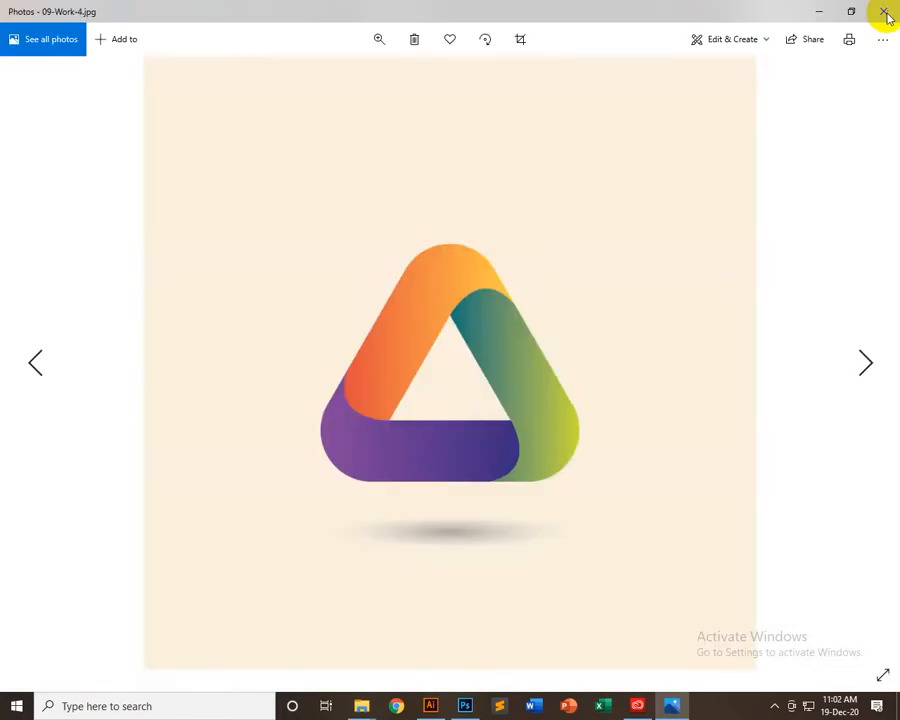
Browse the homework images from 09-Work-4.jpg back to 09-Work-1.jpg, compare the first two and close the viewer
key(Left)
key(Left)
key(Left)
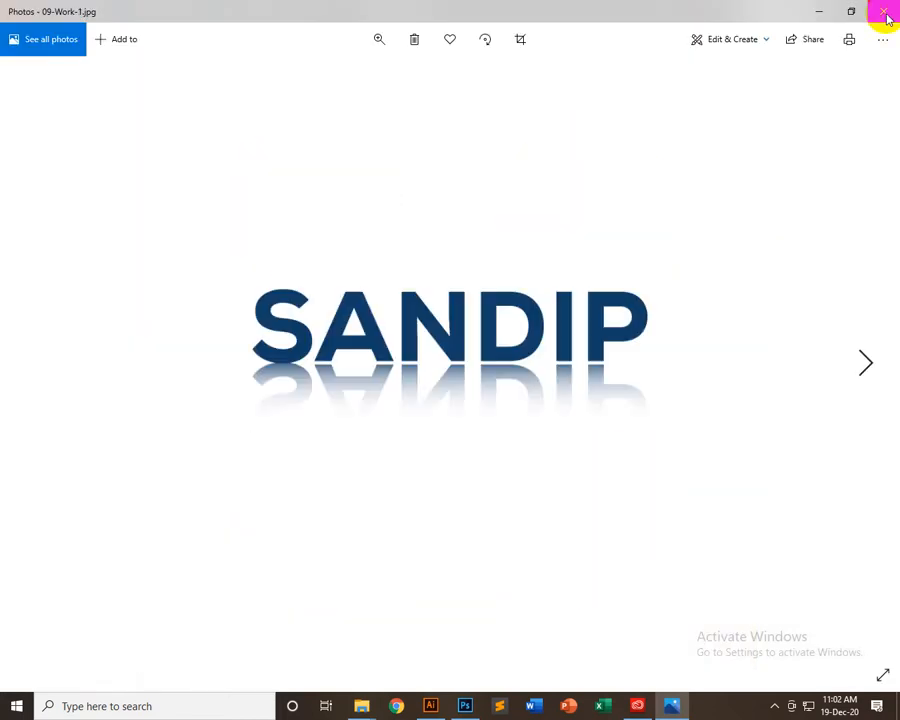
key(Right)
key(Left)
key(Right)
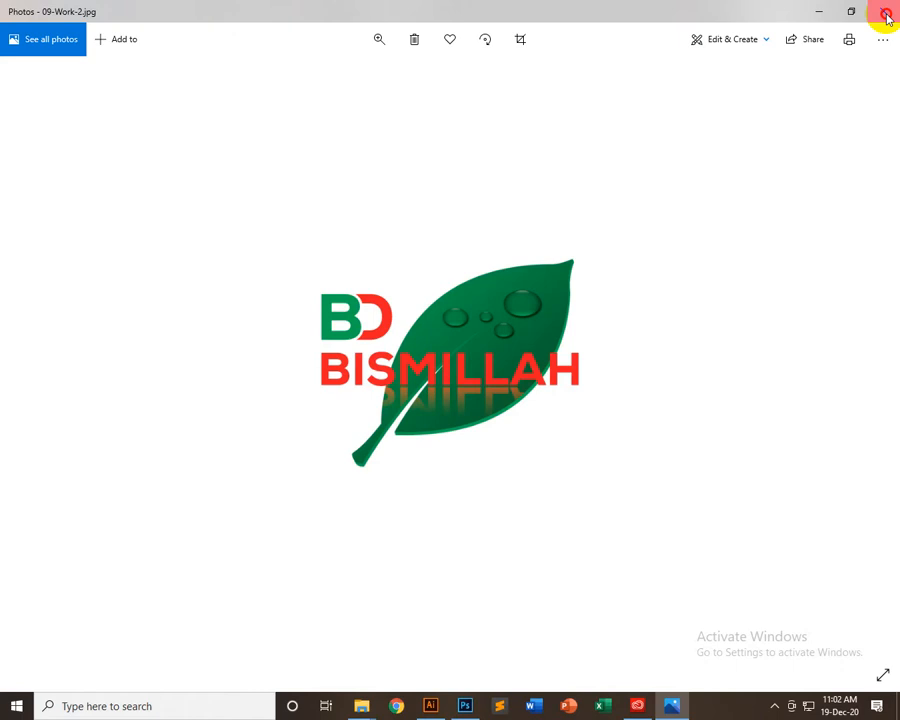
click(886, 17)
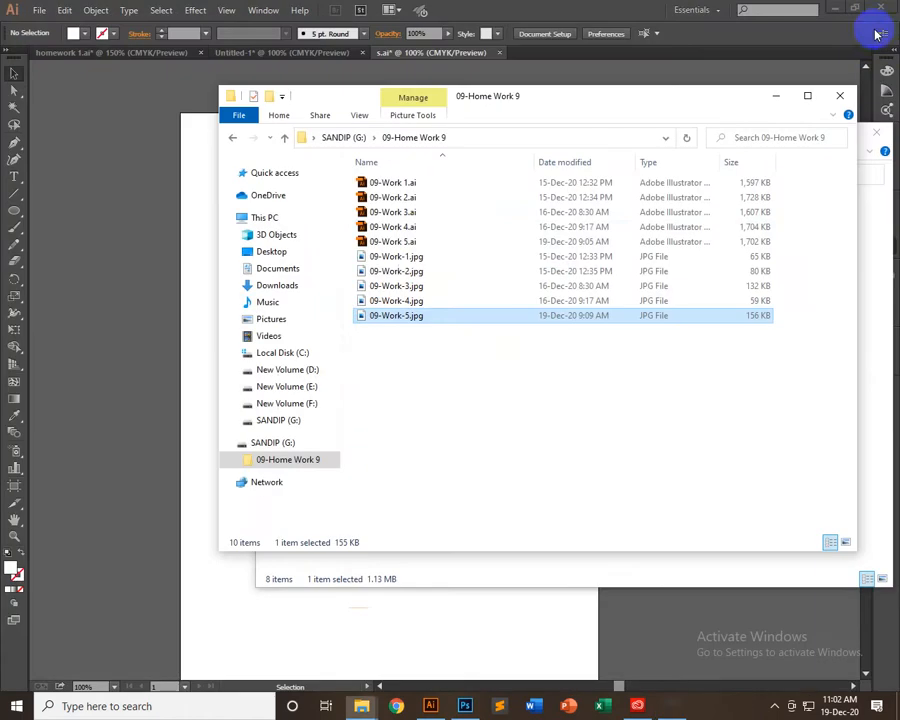
Open 09-Work 5.ai in Illustrator, and view 09-Work-2.jpg from the same homework folder
click(420, 245)
double_click(420, 244)
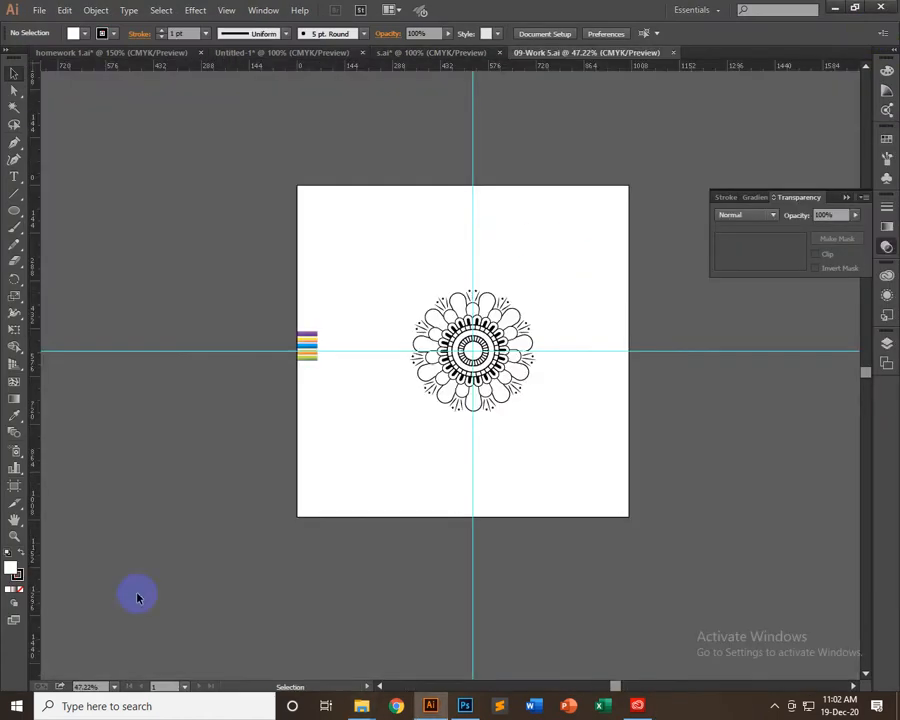
click(361, 706)
click(426, 663)
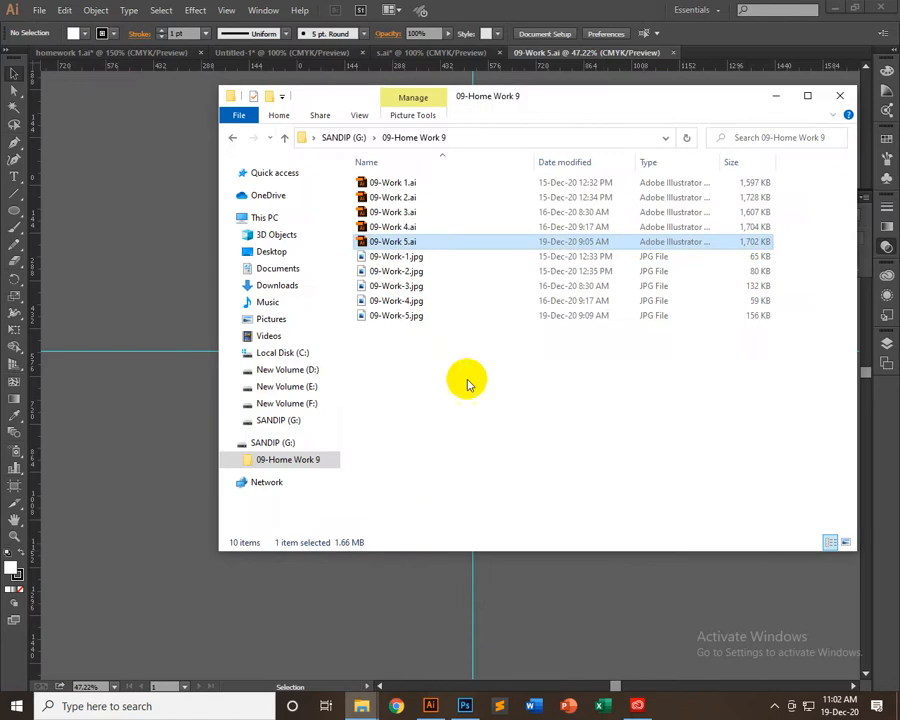
double_click(437, 273)
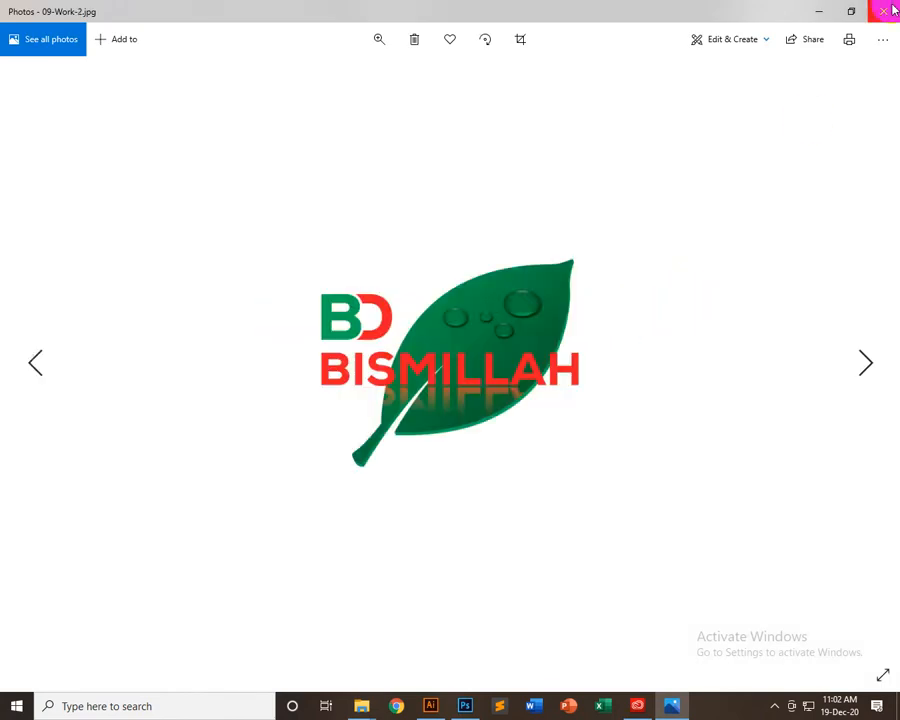
View 09-Work-2.jpg again, close the viewer and open 09-Work 2.ai in Illustrator
click(889, 10)
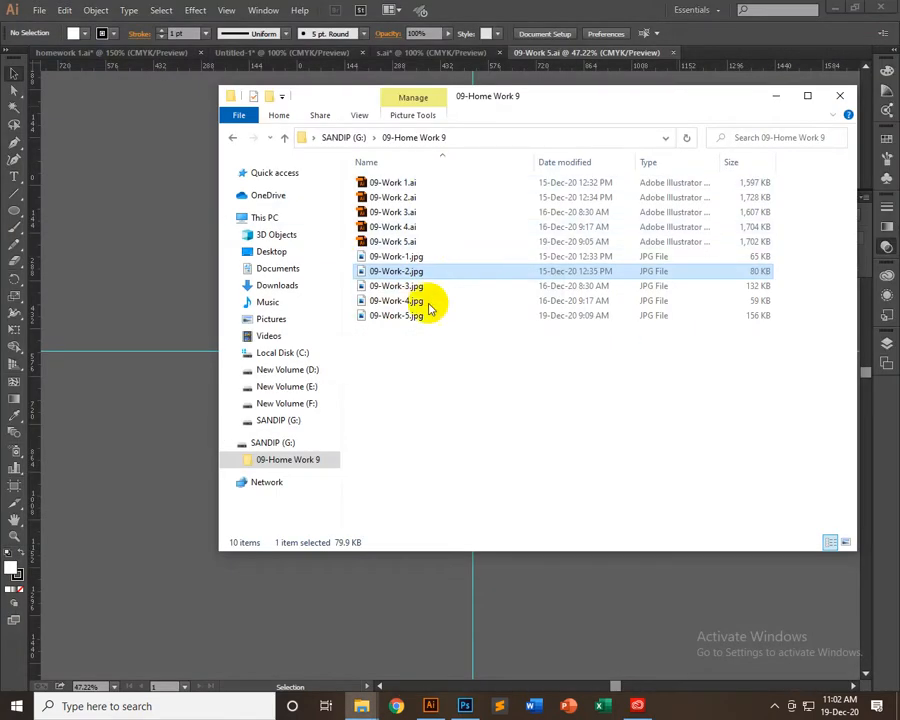
double_click(440, 270)
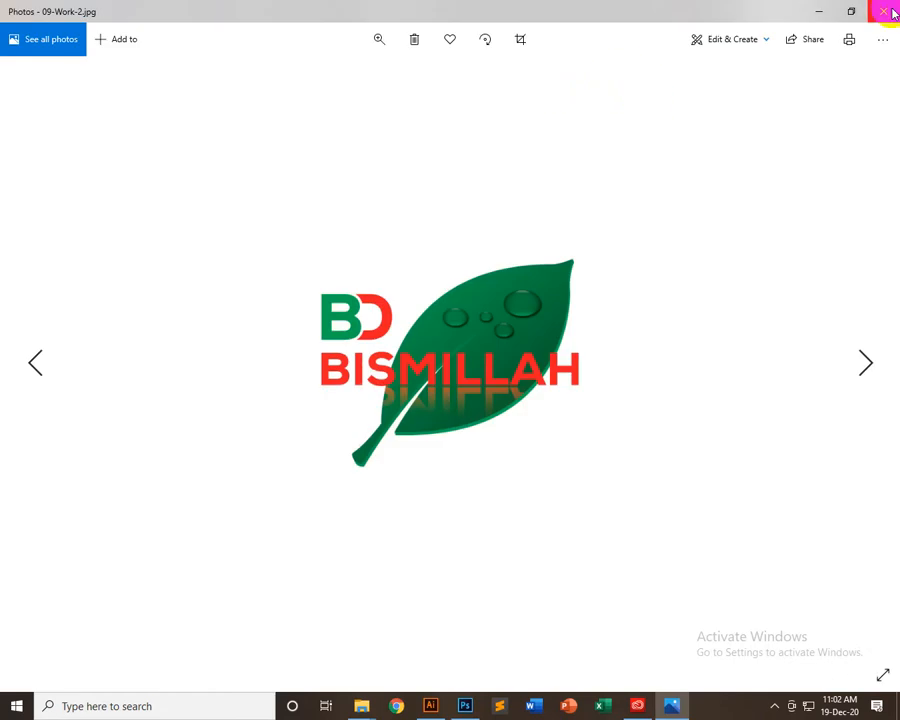
click(889, 10)
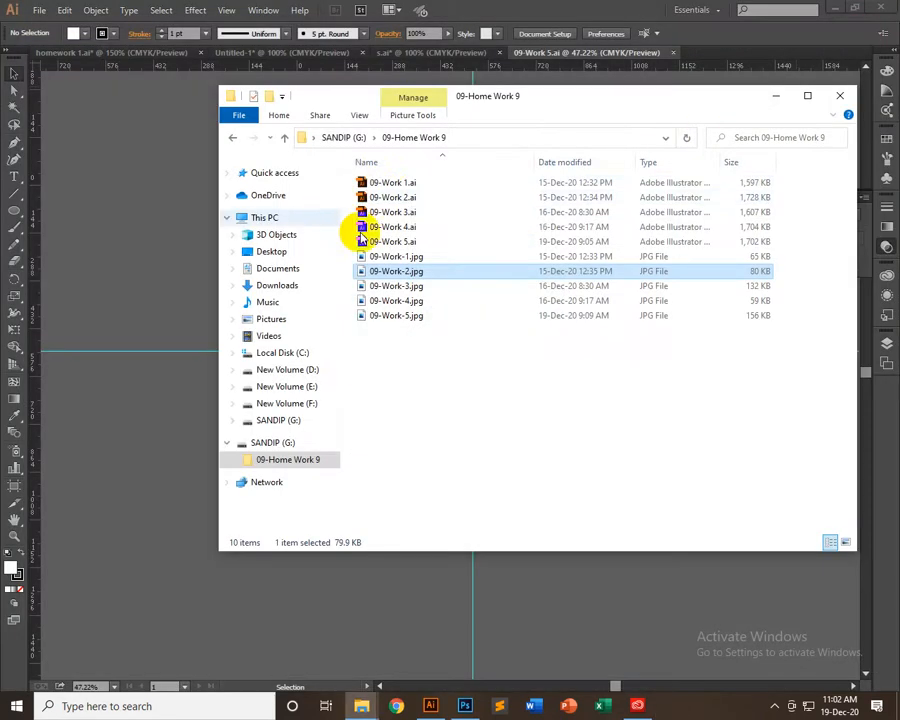
double_click(464, 197)
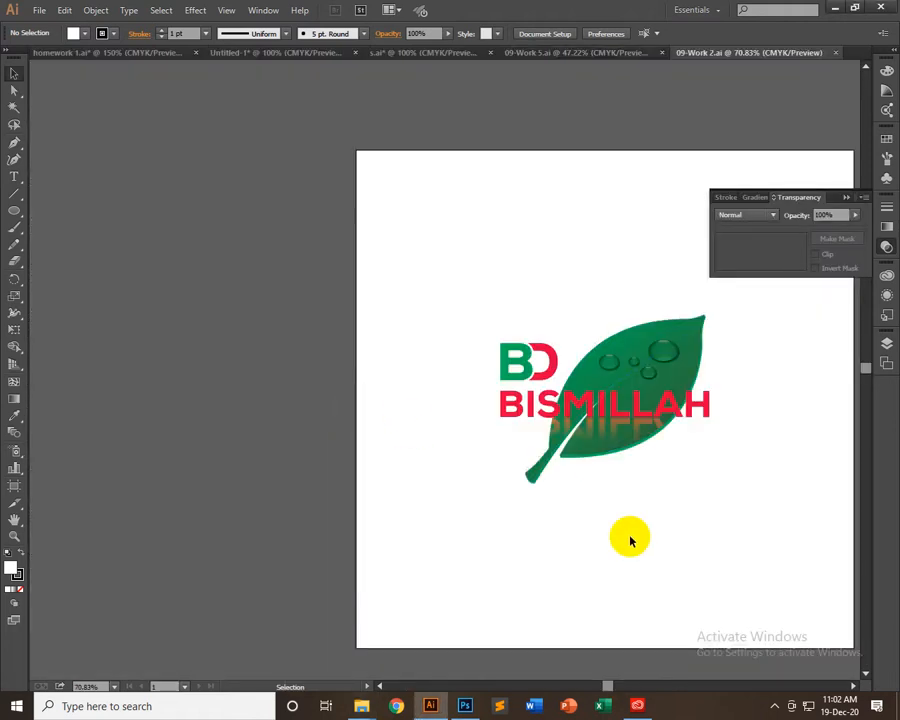
Ungroup the entire BD BISMILLAH leaf artwork and deselect it
click(663, 422)
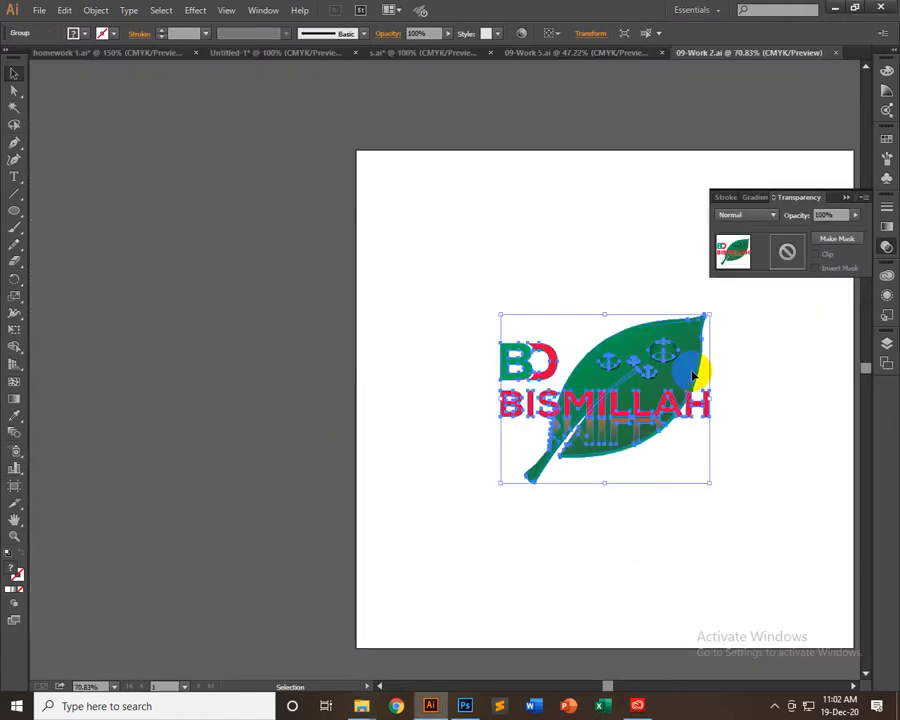
key(ctrl+plus)
key(ctrl+plus)
drag(688, 372, 279, 409)
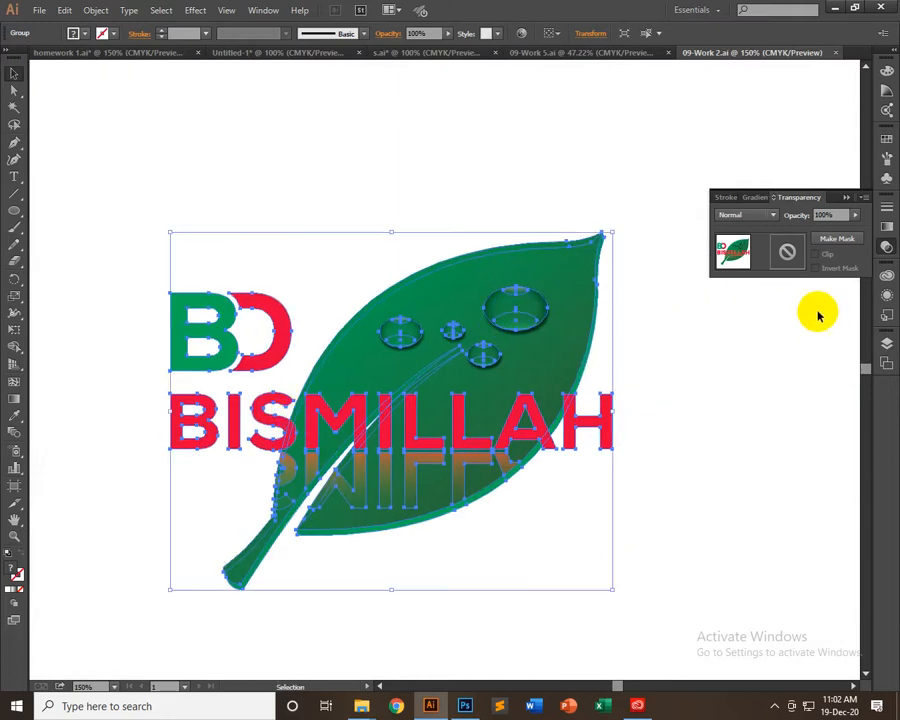
scroll(660, 342, down, 1)
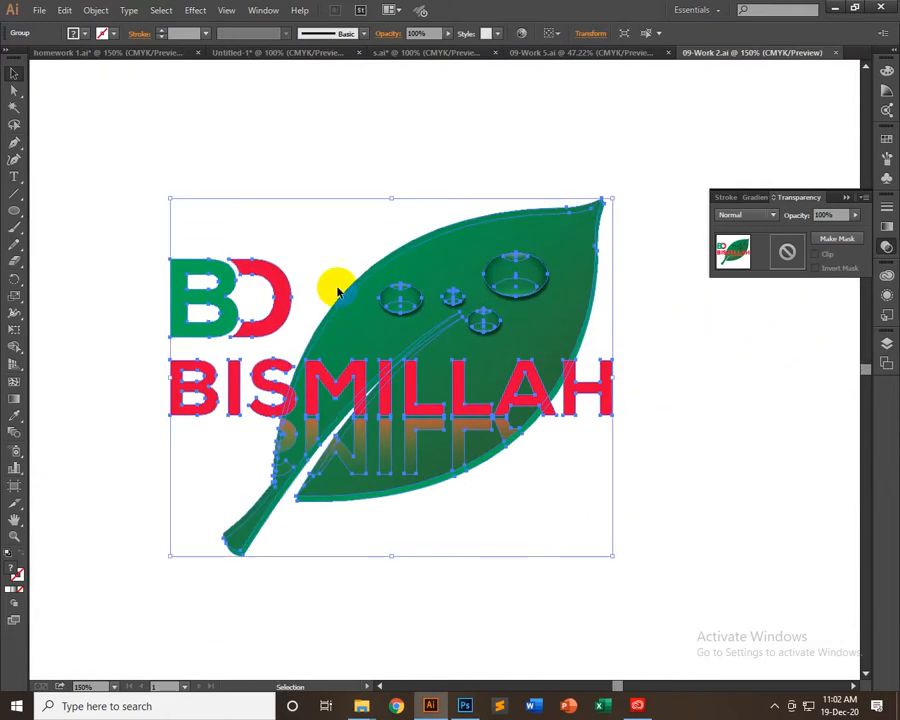
right_click(474, 274)
click(496, 357)
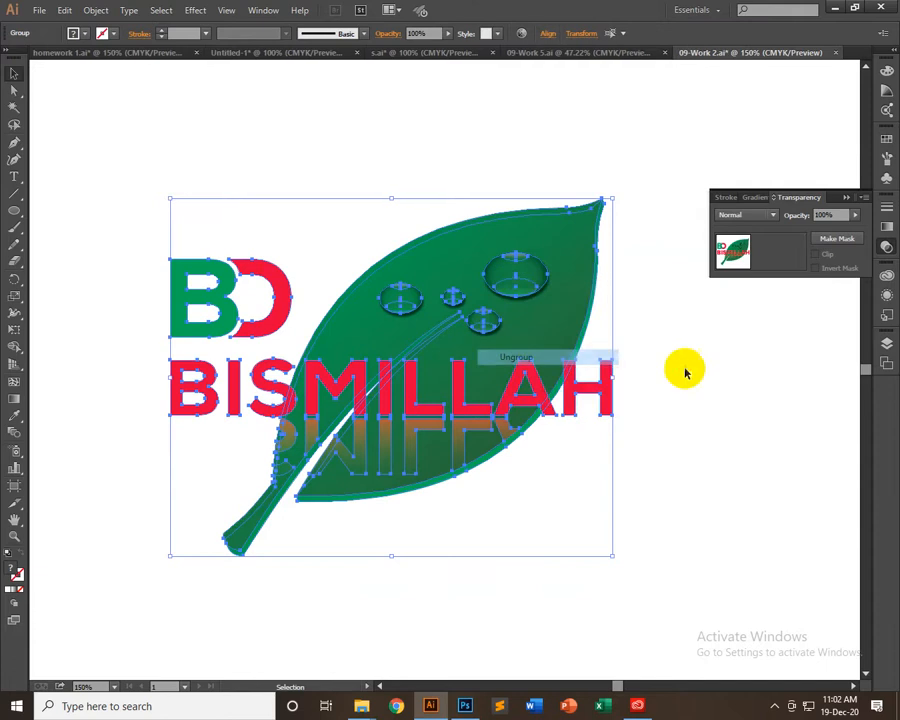
click(685, 372)
Move the largest water droplet off the leaf onto the white area above it
click(530, 277)
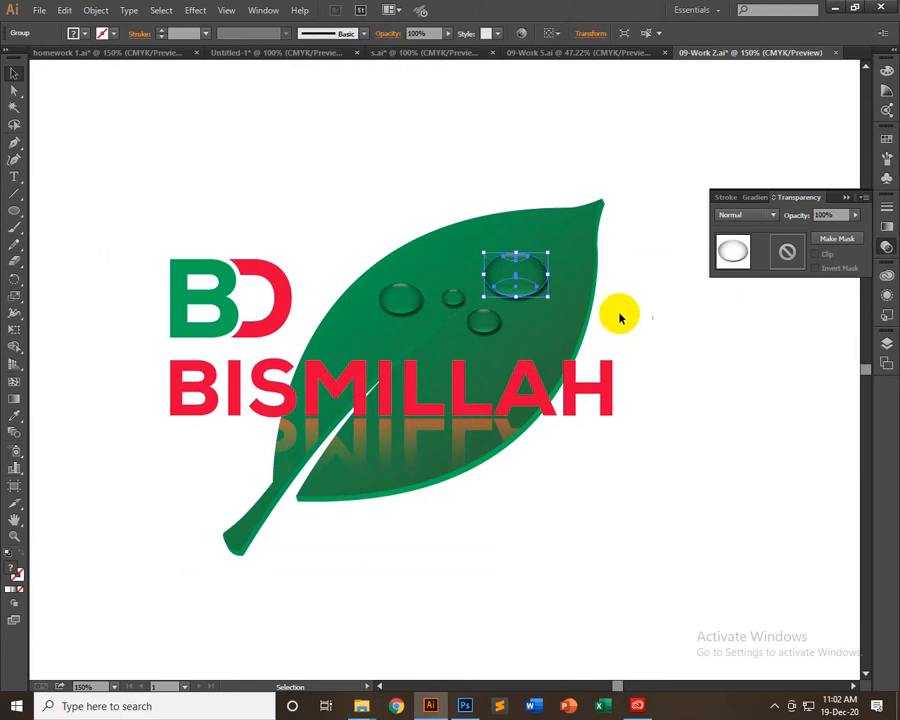
drag(512, 277, 428, 180)
click(506, 174)
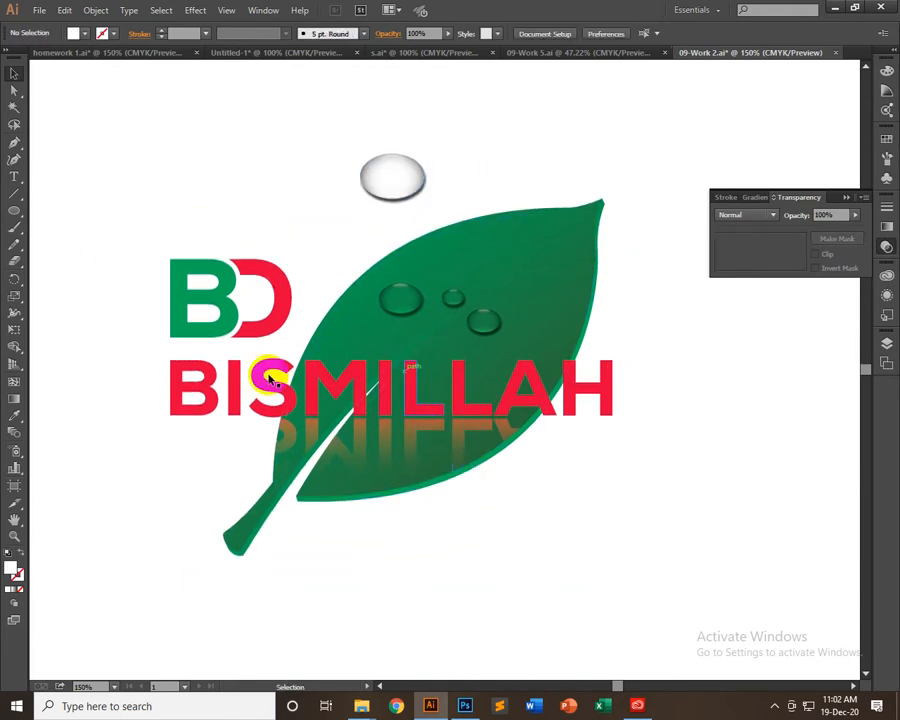
Isolate the BISMILLAH text group, examine the transparency settings of its reflection and exit isolation
click(462, 400)
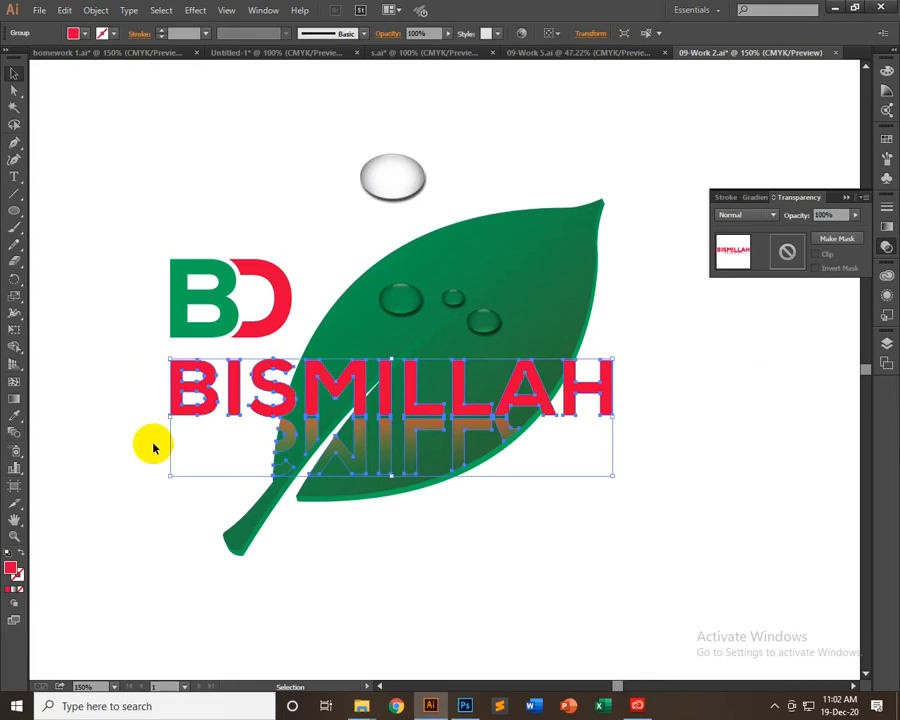
double_click(411, 448)
click(411, 448)
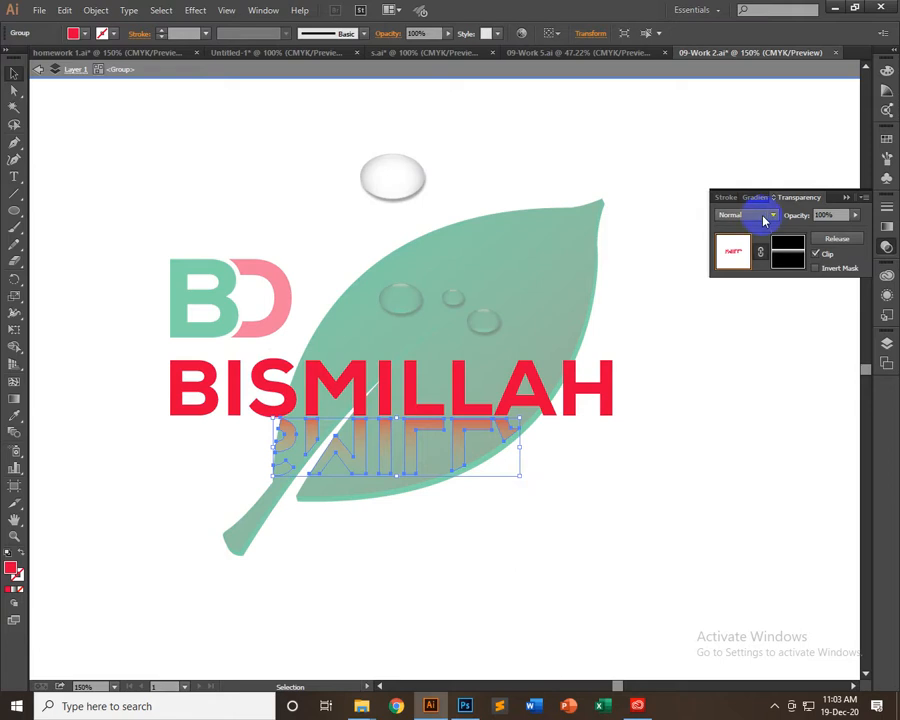
double_click(652, 422)
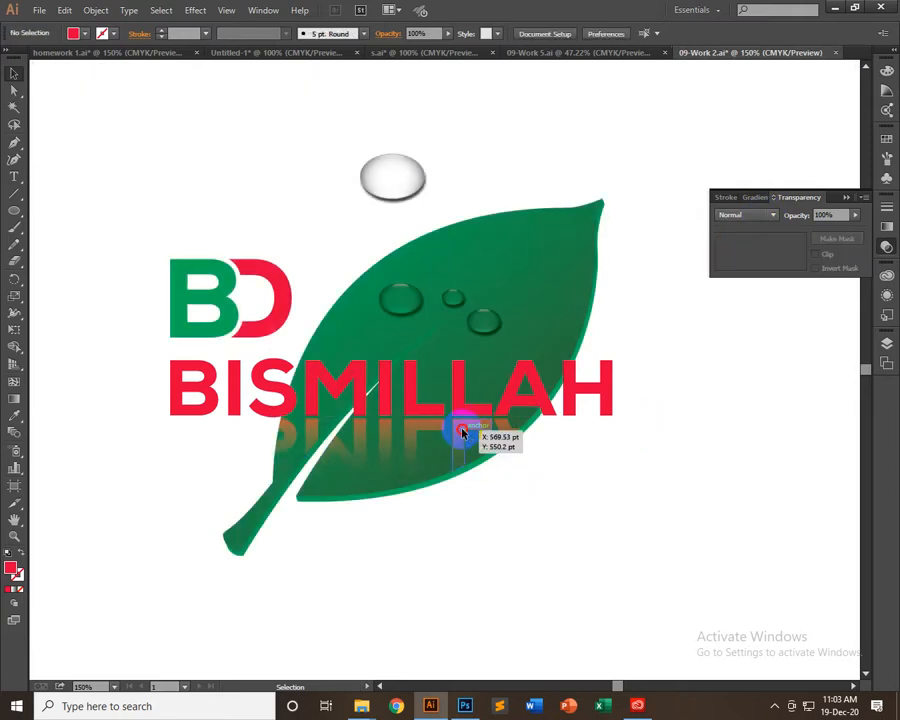
Ungroup the BISMILLAH text from its reflection and deselect both
click(462, 430)
right_click(466, 386)
click(514, 462)
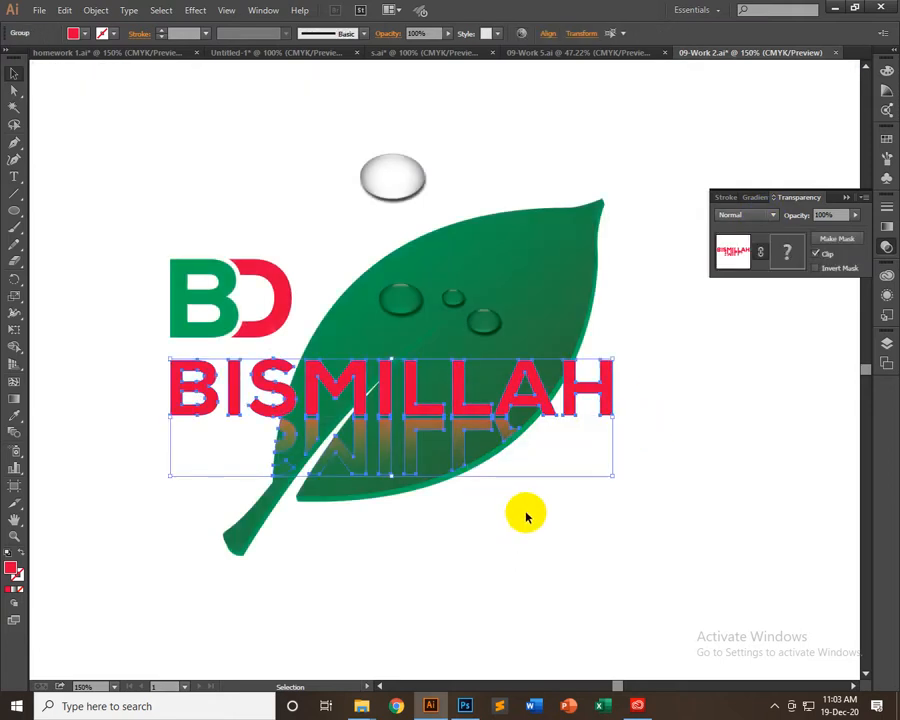
click(526, 514)
Ungroup the large droplet above the leaf into its separate ellipses
click(396, 190)
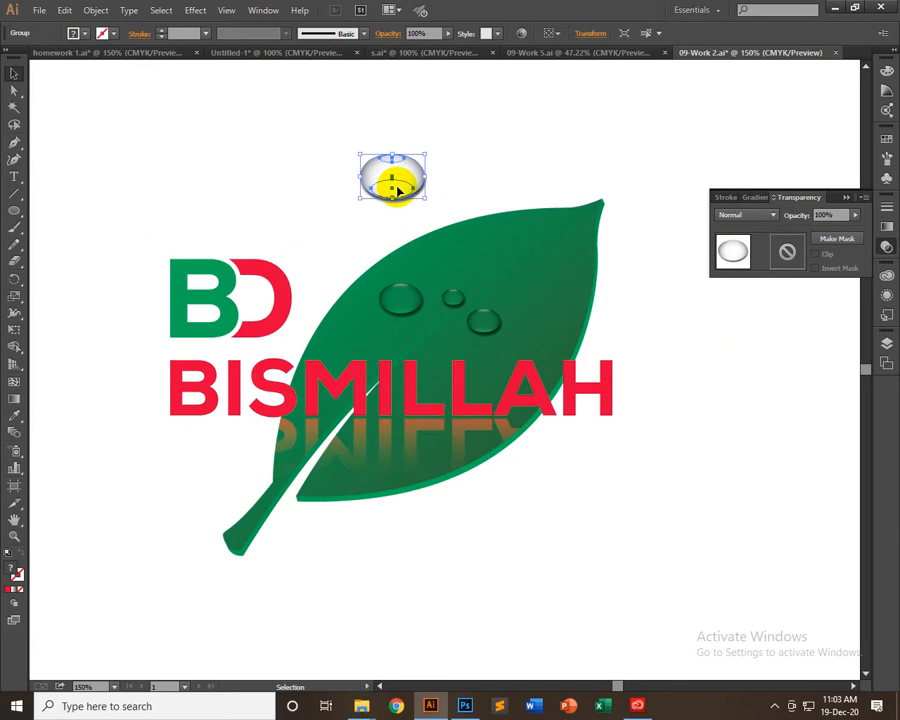
right_click(382, 172)
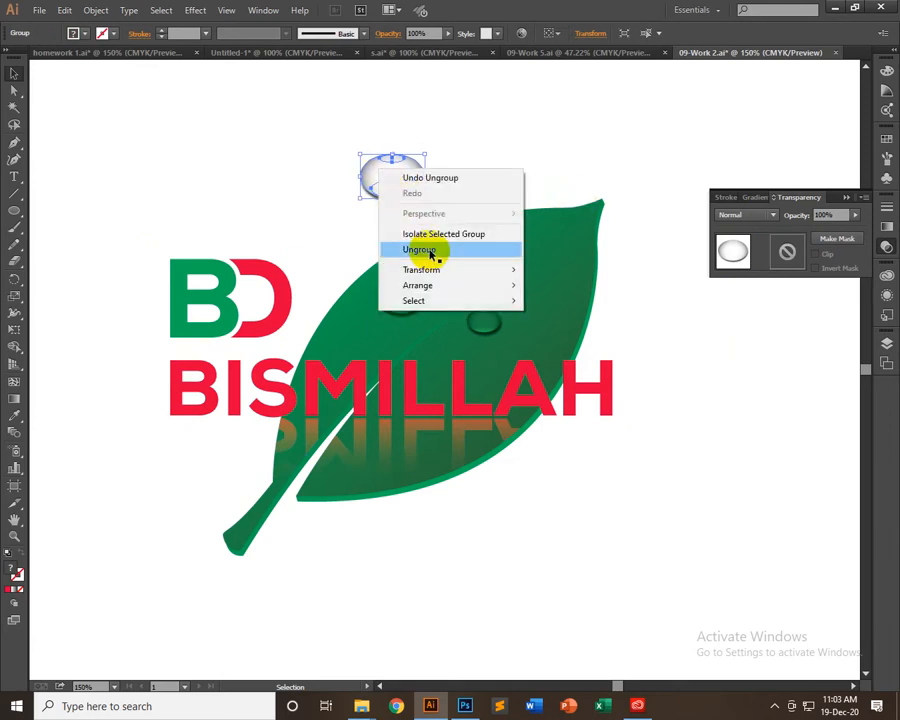
click(432, 250)
click(460, 139)
Examine the blending modes of the droplet's individual highlight and body ellipses
click(391, 190)
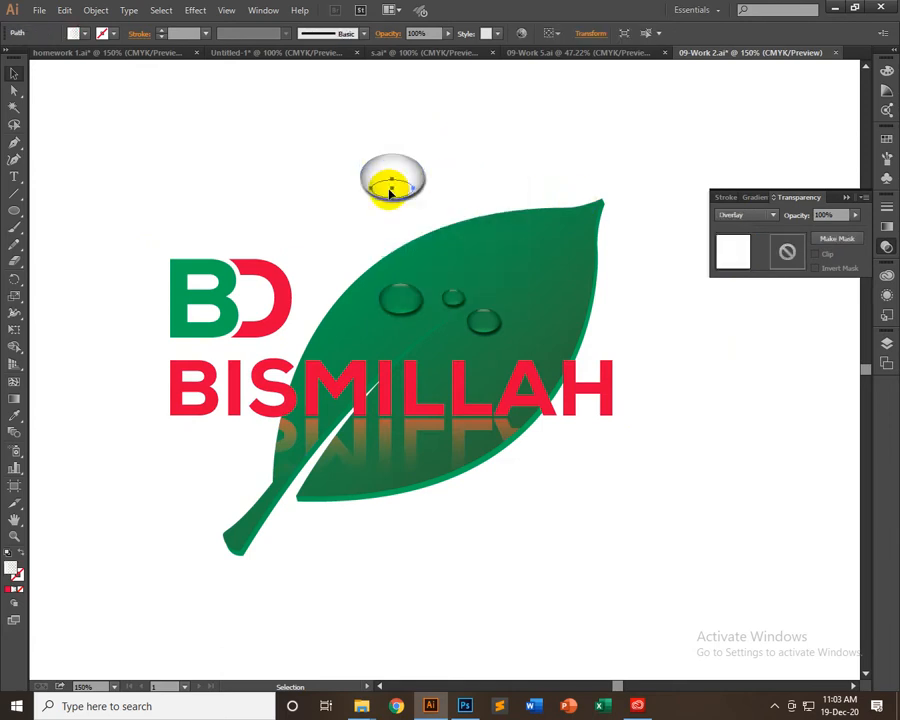
click(422, 175)
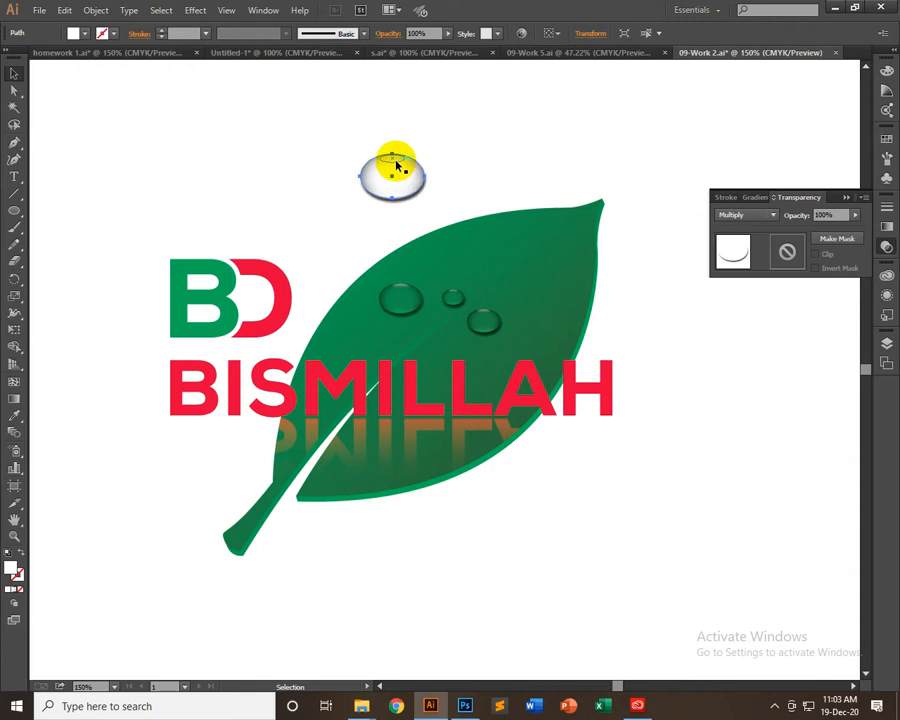
click(398, 166)
click(440, 163)
click(411, 174)
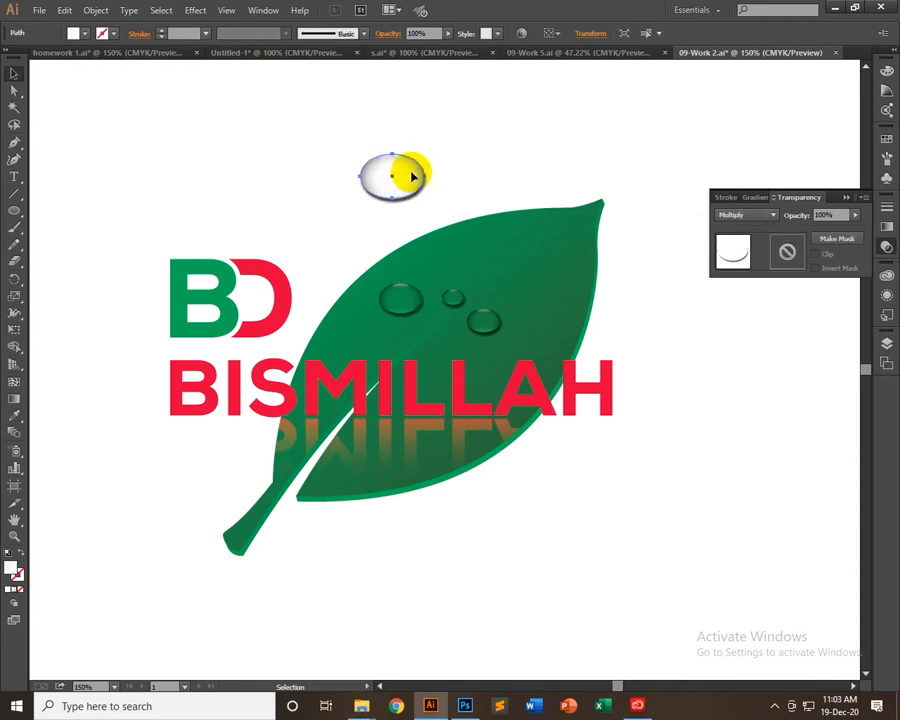
Move the droplet's shadowed white ellipse onto the leaf and set its blending mode to Normal
drag(414, 175, 515, 252)
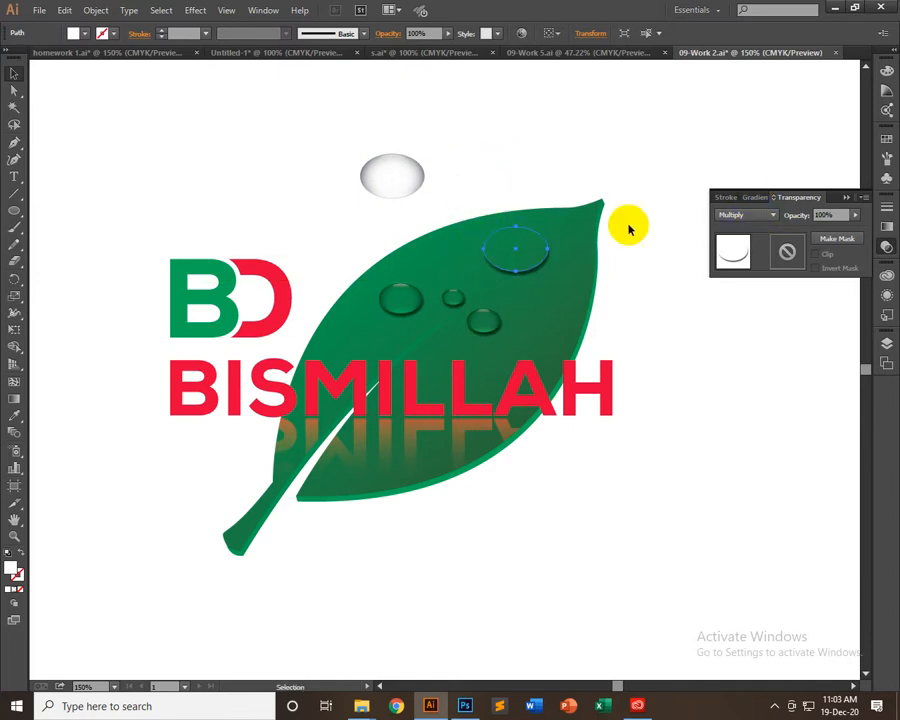
click(771, 216)
click(748, 232)
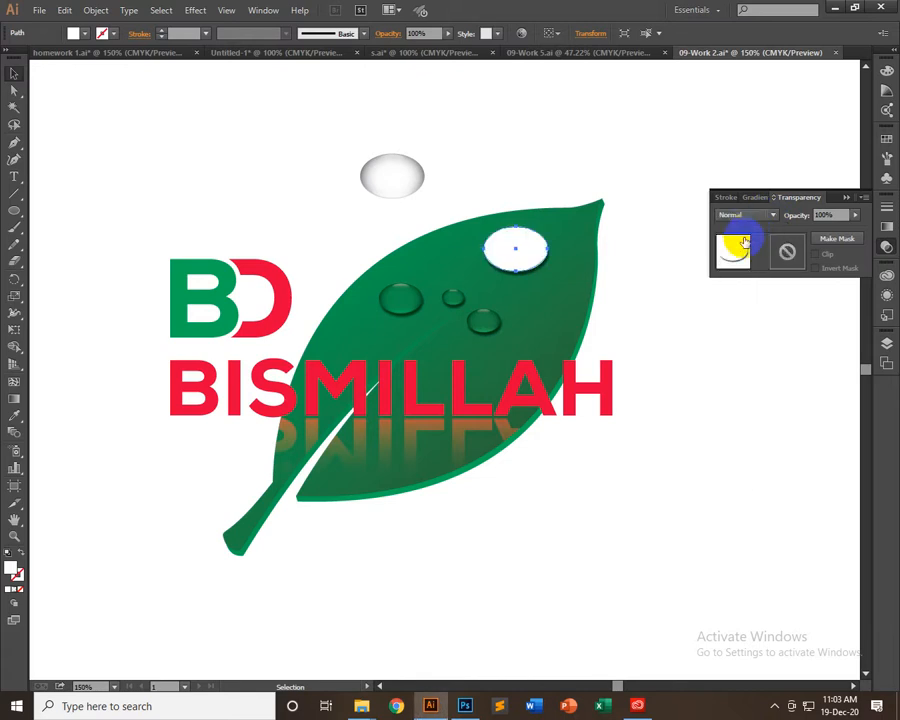
Try Darken and Color Burn blending on the white ellipse, then move it off the leaf beside the gradient ellipse
click(740, 216)
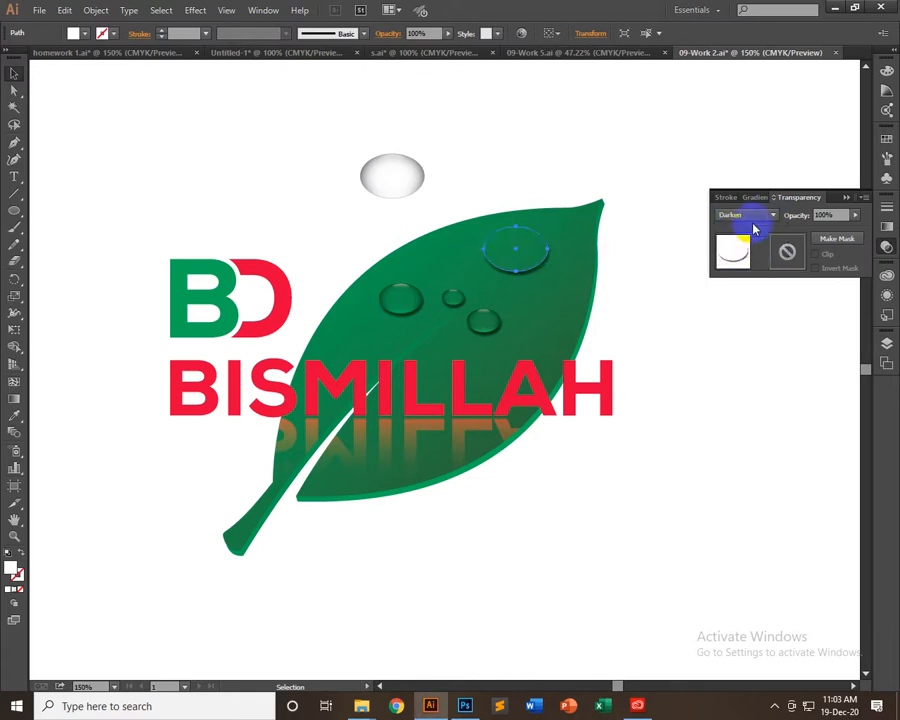
click(758, 230)
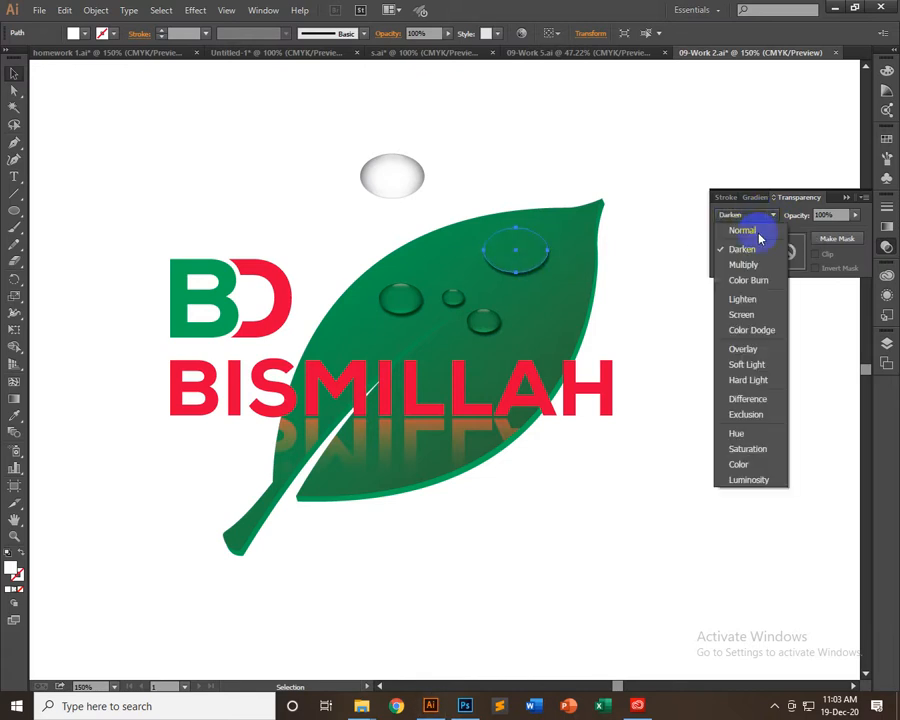
click(747, 277)
drag(535, 248, 486, 168)
Check the house photo in Photoshop, return to Illustrator and place the white ellipse on the leaf with Normal blending
click(466, 704)
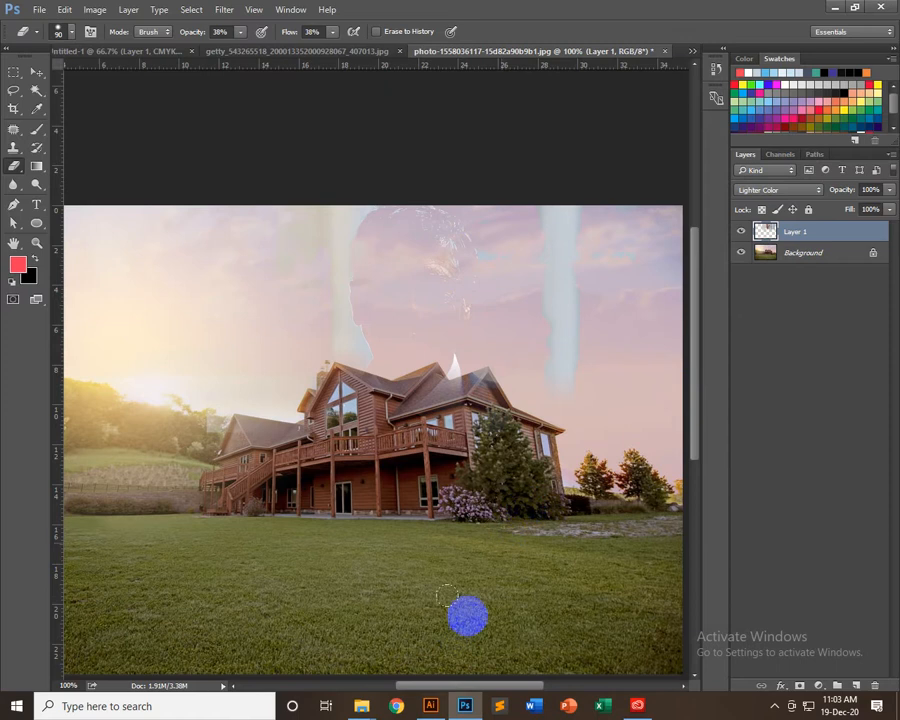
click(427, 708)
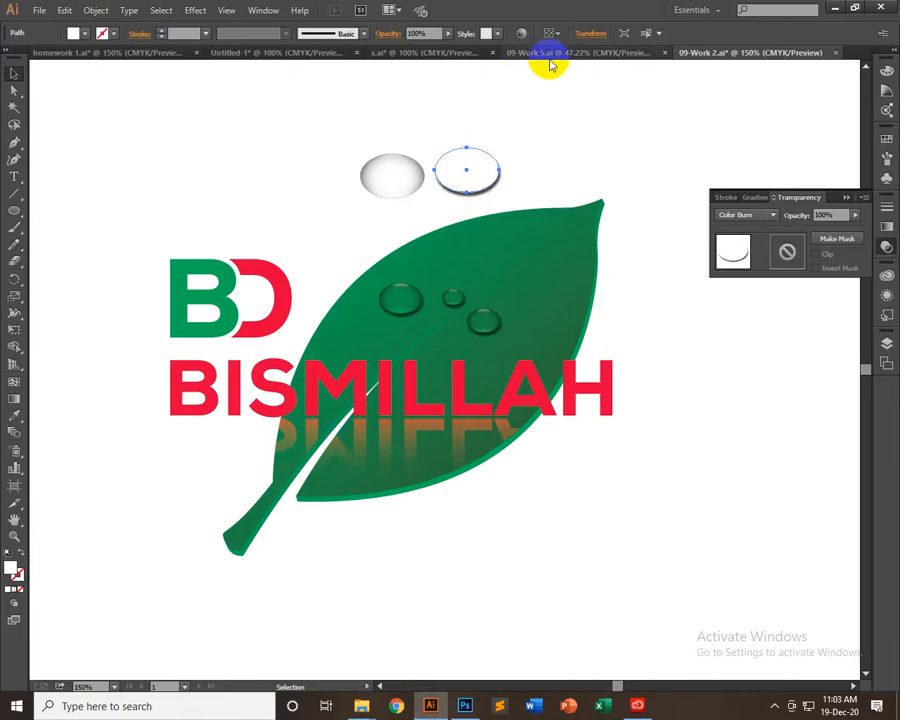
drag(474, 177, 491, 250)
click(770, 216)
click(740, 176)
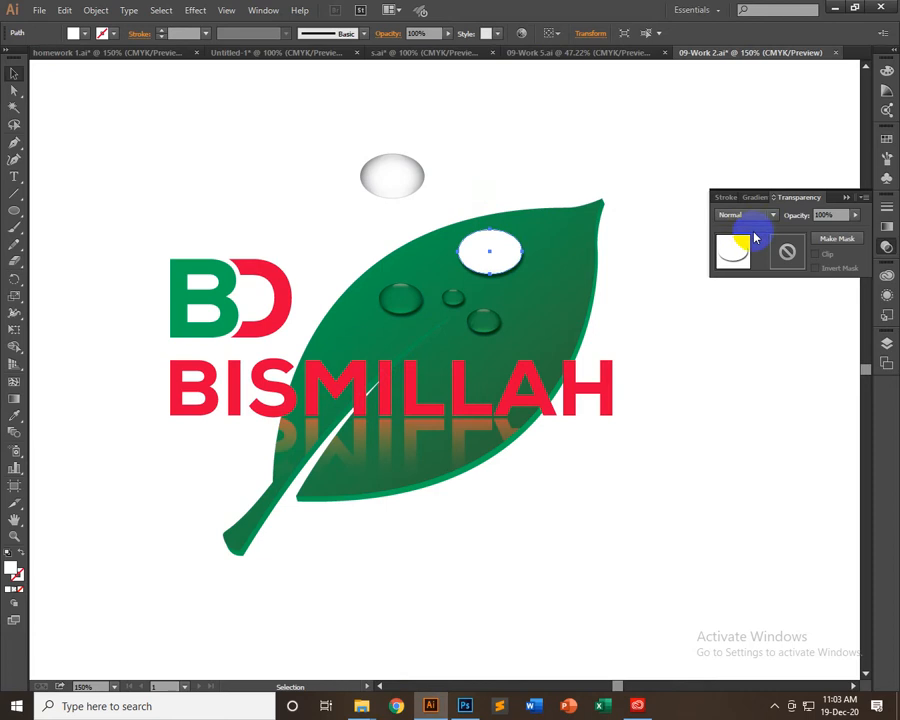
Lower the white ellipse's opacity to 0%, then raise it to 53%
click(437, 37)
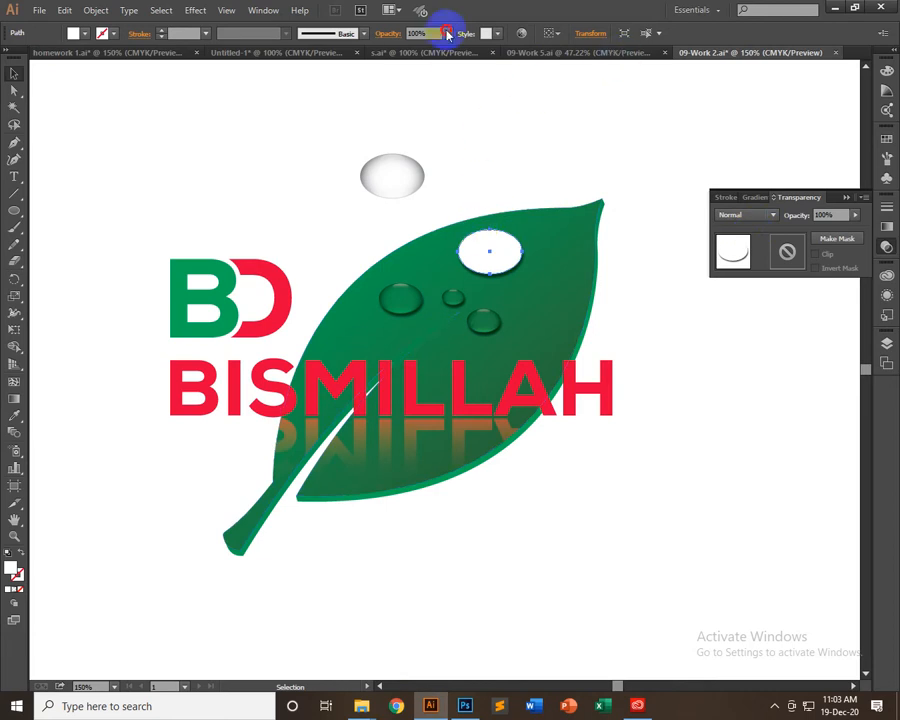
drag(448, 50, 321, 56)
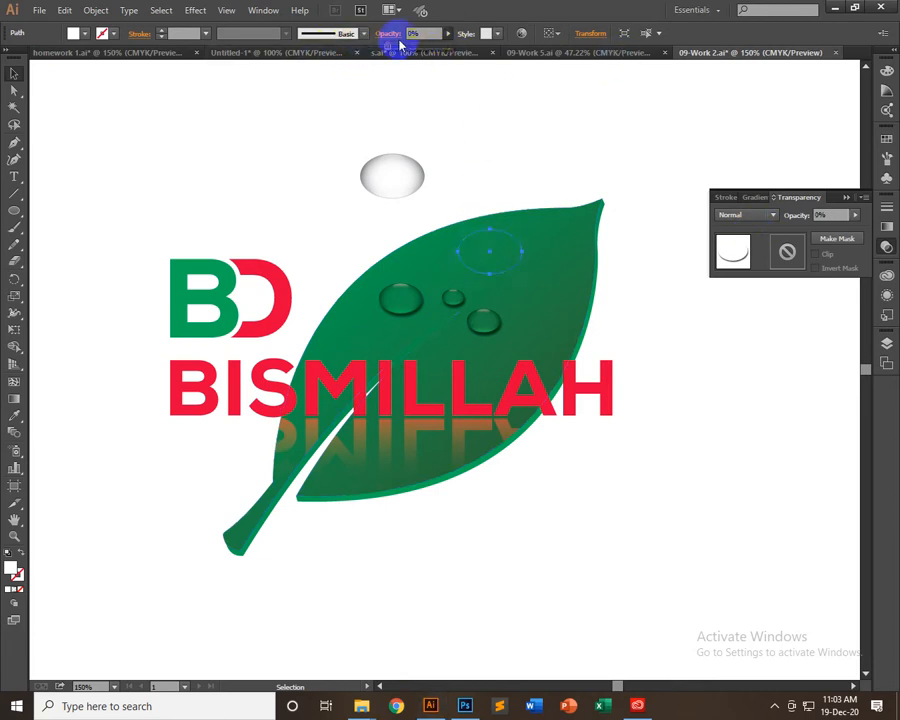
drag(422, 51, 420, 51)
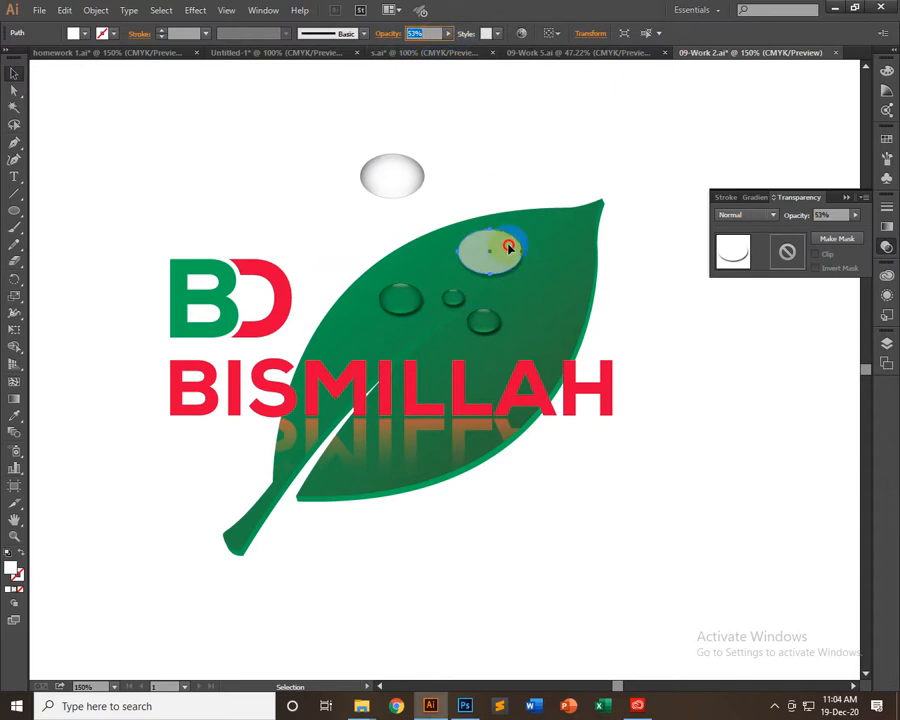
Reposition the semi-transparent ellipse on the leaf and set its opacity to 100%
drag(506, 246, 518, 303)
drag(516, 167, 496, 281)
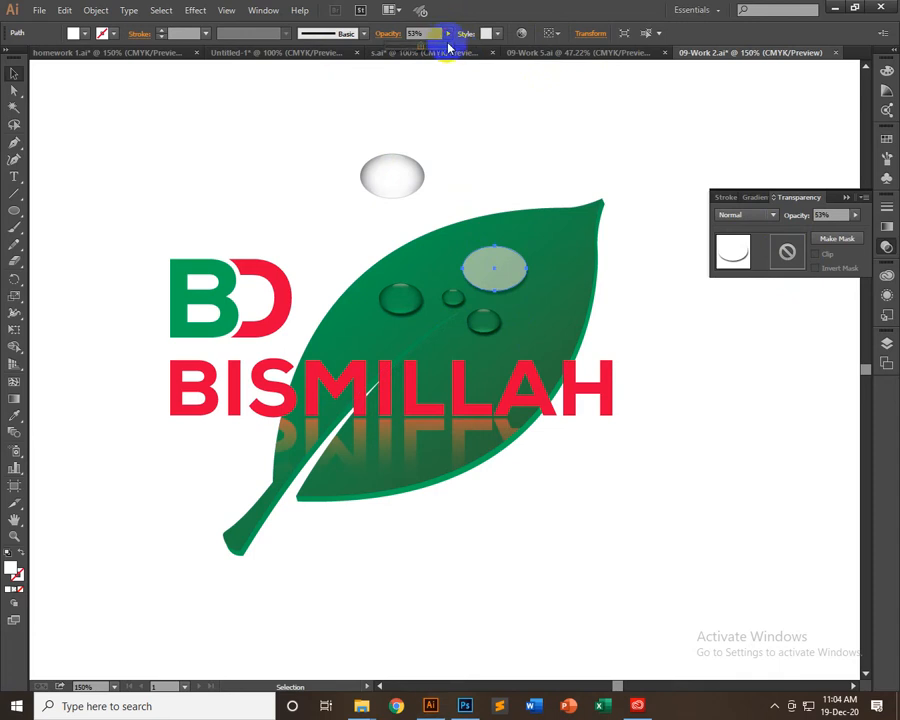
drag(405, 50, 522, 68)
click(544, 103)
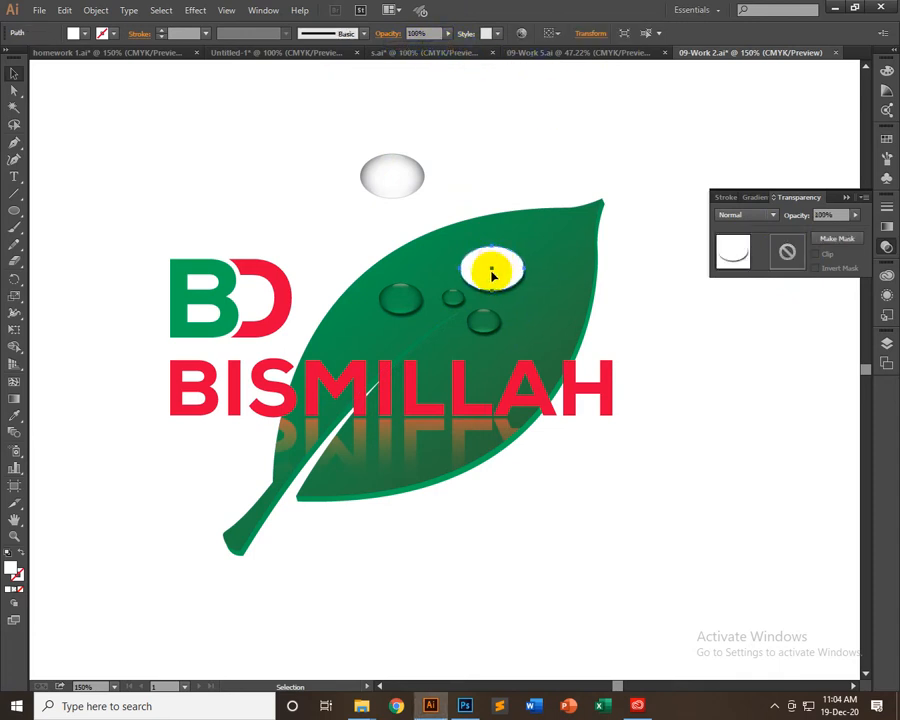
Move the white ellipse off the leaf and delete it, then shift the remaining gradient ellipse slightly to the right
drag(490, 265, 553, 151)
click(560, 163)
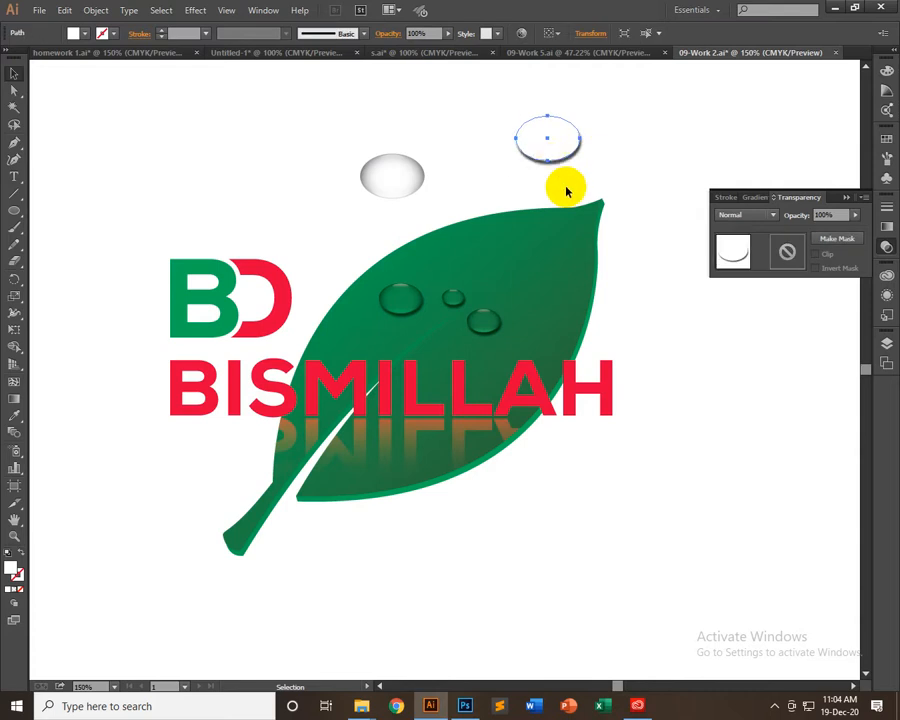
key(Delete)
drag(424, 171, 473, 166)
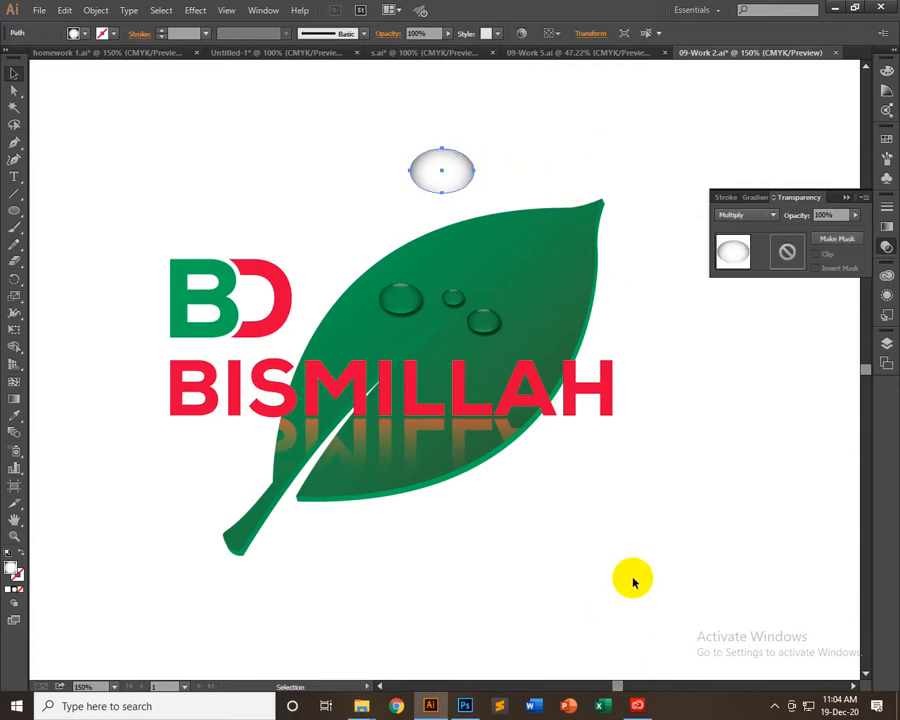
Switch to Photoshop and draw a red circle about 18 px wide and a larger red ellipse on the lawn
click(465, 705)
click(37, 224)
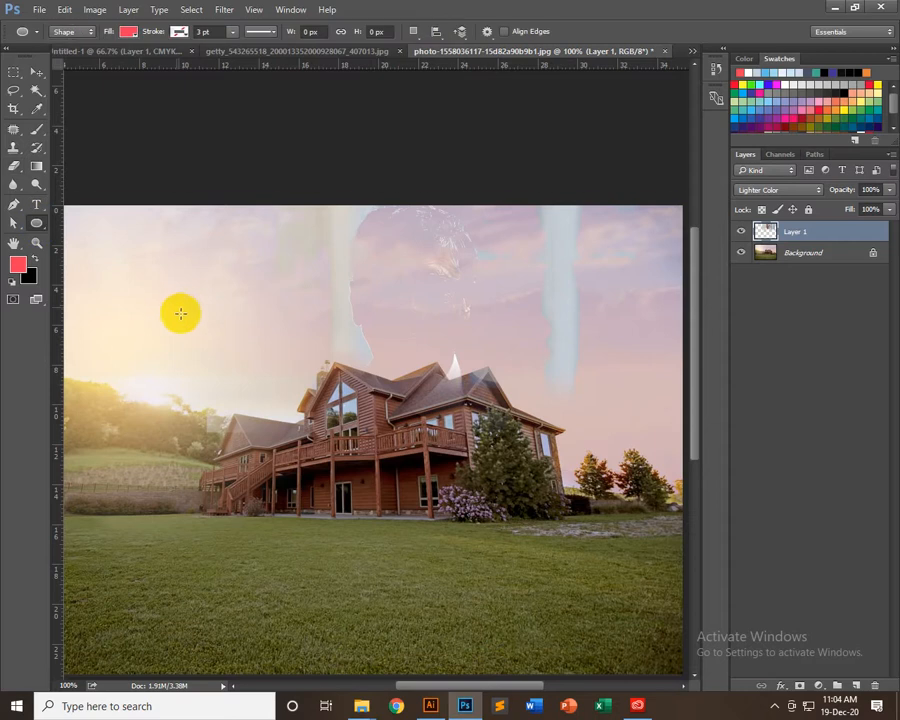
scroll(220, 436, down, 5)
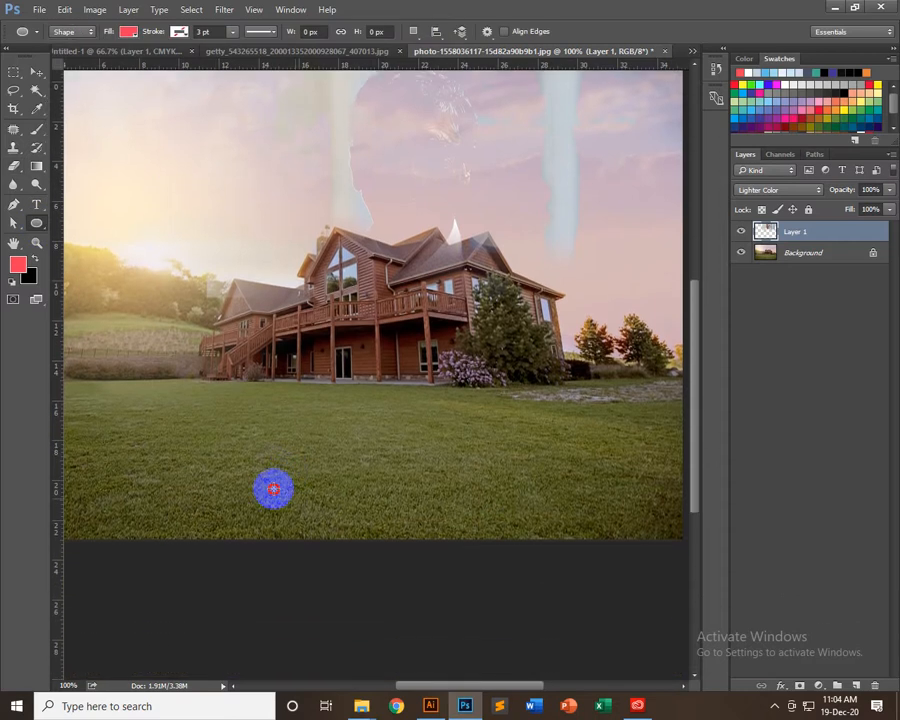
drag(273, 489, 273, 461)
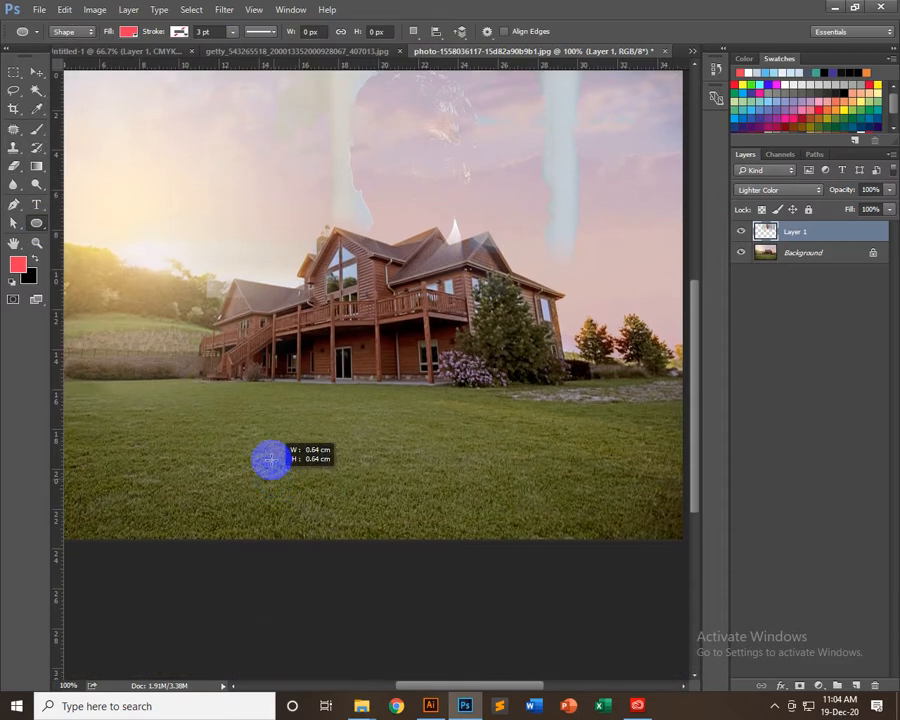
drag(257, 400, 344, 476)
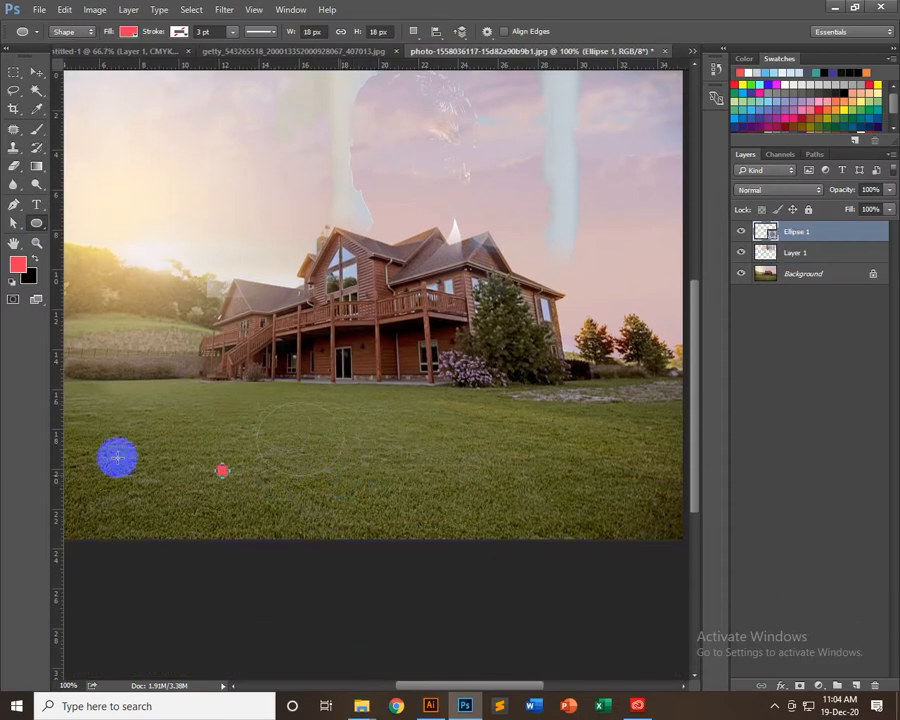
Delete the small red circle from the lawn, keeping the larger ellipse
key(v)
click(220, 472)
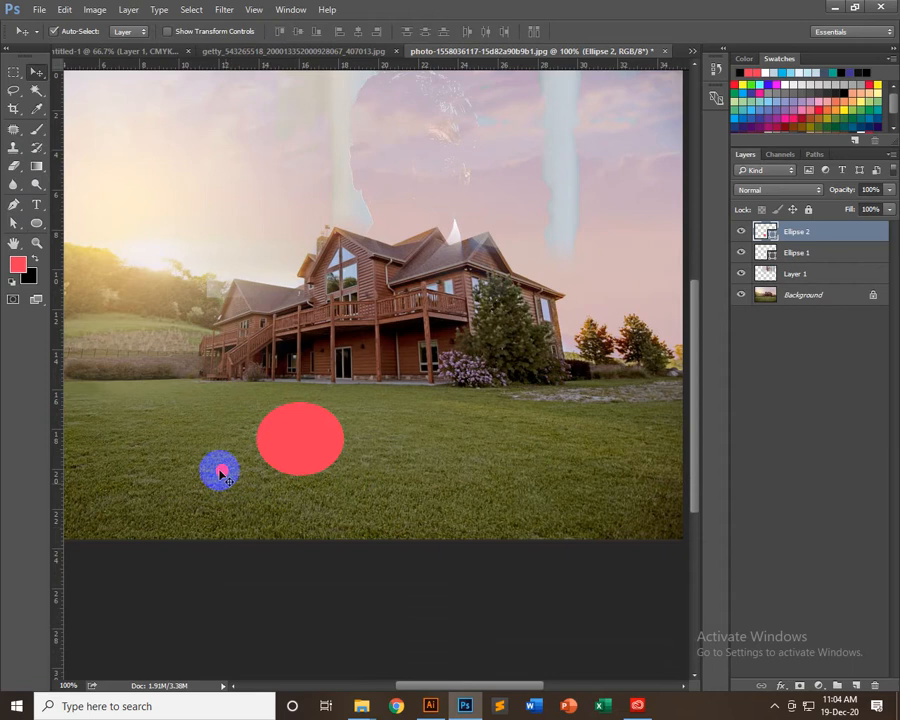
drag(220, 470, 206, 390)
key(Delete)
click(289, 435)
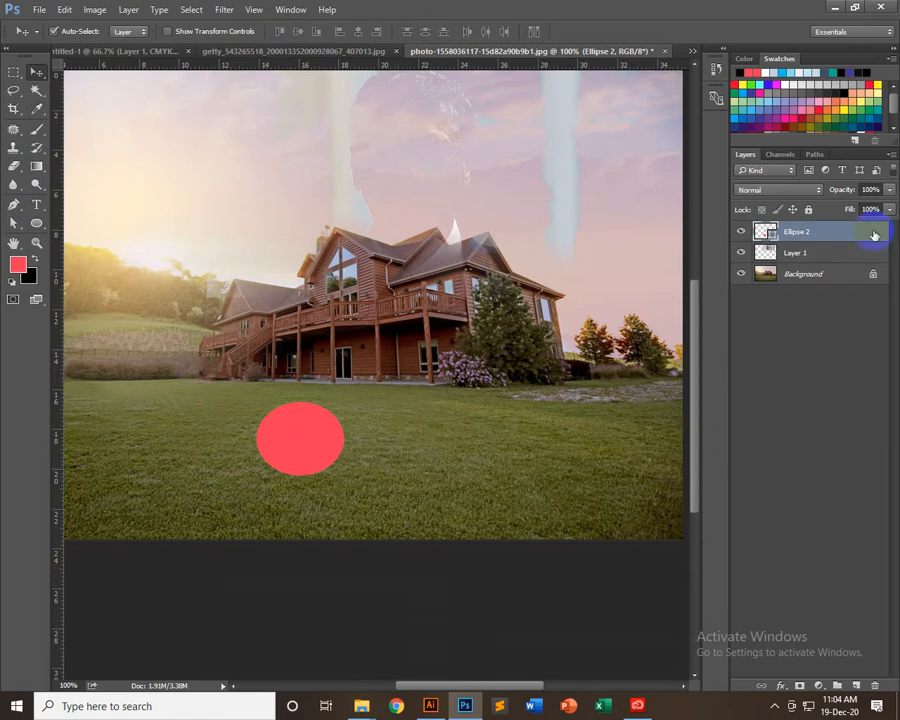
Add a Multiply drop shadow to the red ellipse with 53% opacity, 112° angle, 5 px distance, 0% spread and 7 px size
double_click(856, 236)
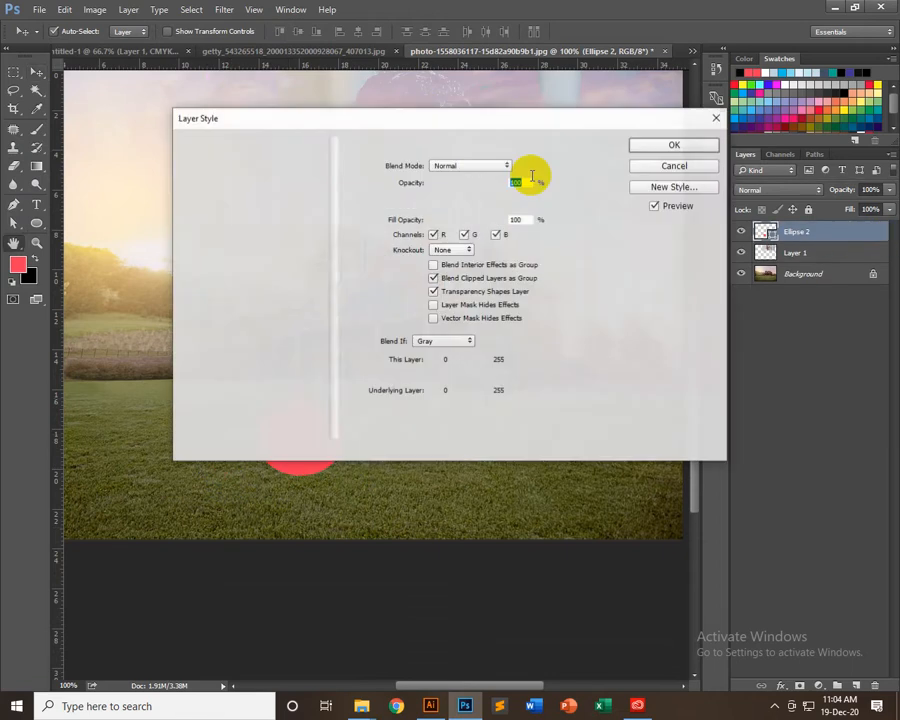
drag(433, 124, 663, 134)
click(455, 393)
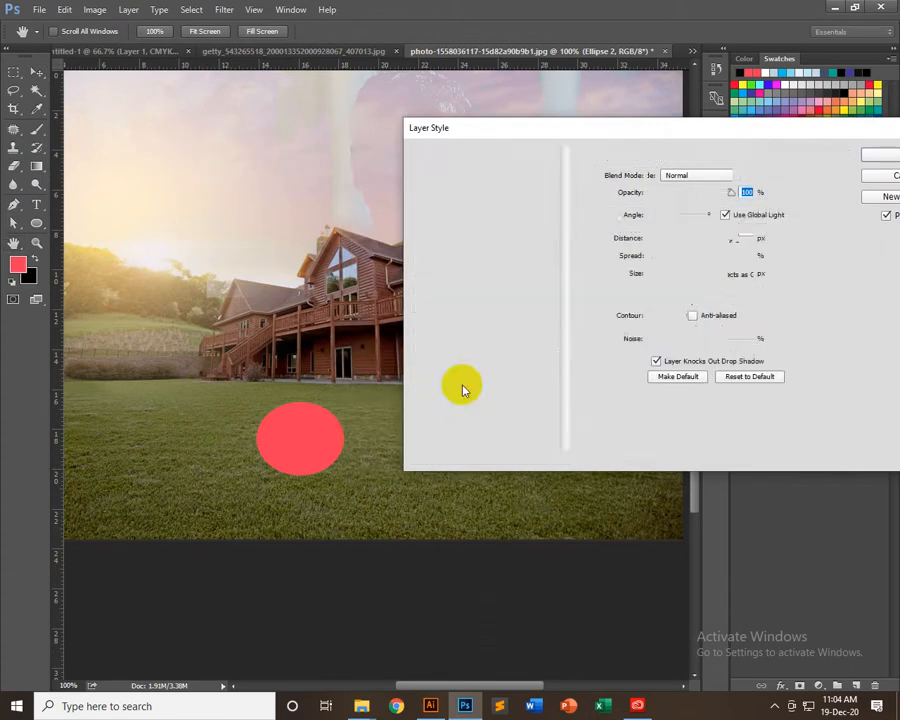
click(739, 192)
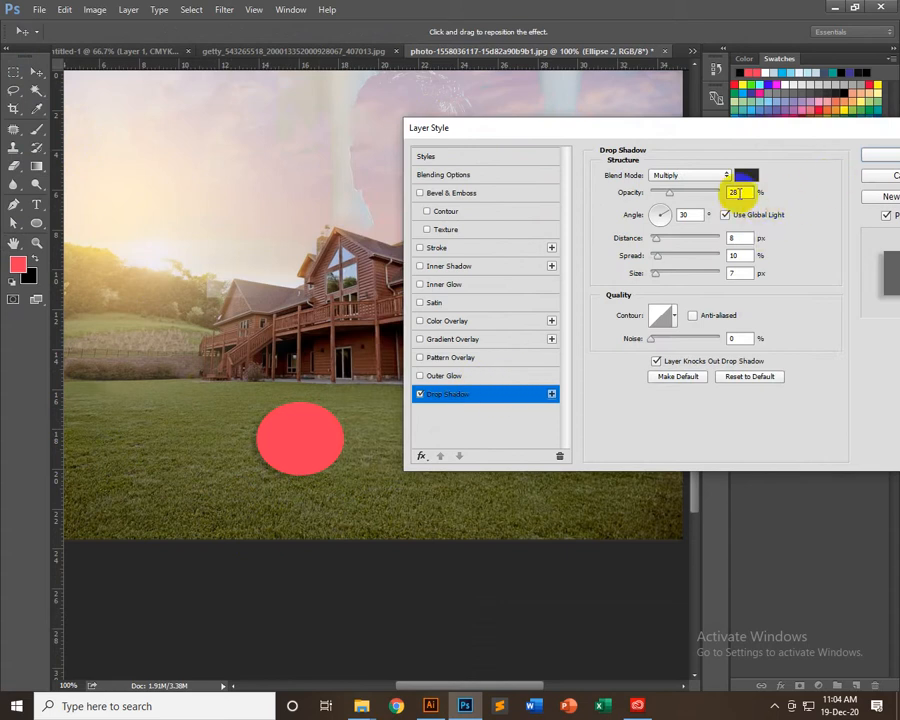
click(697, 192)
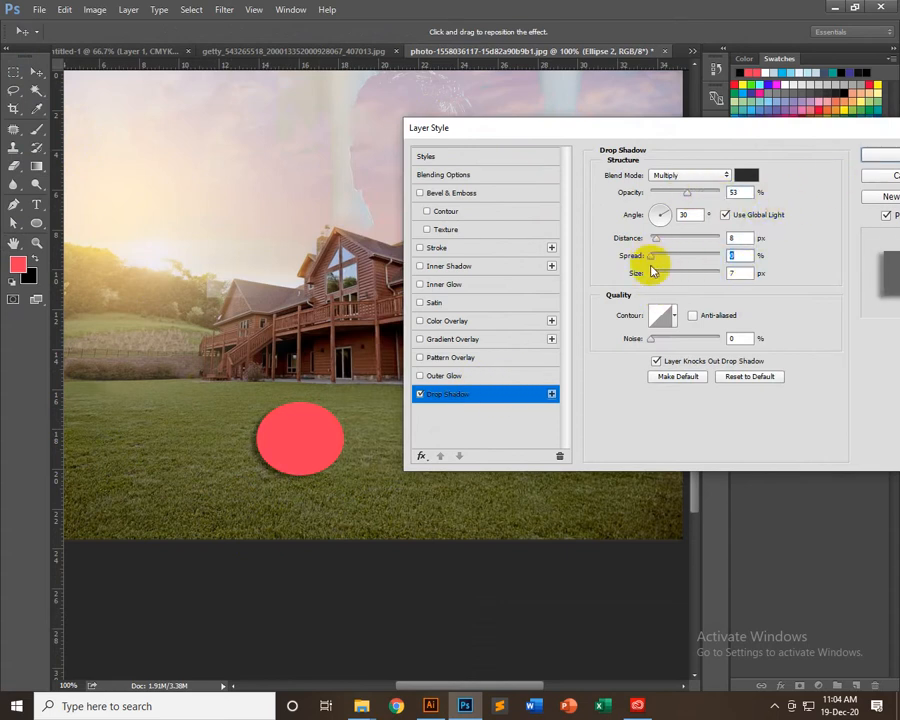
click(735, 238)
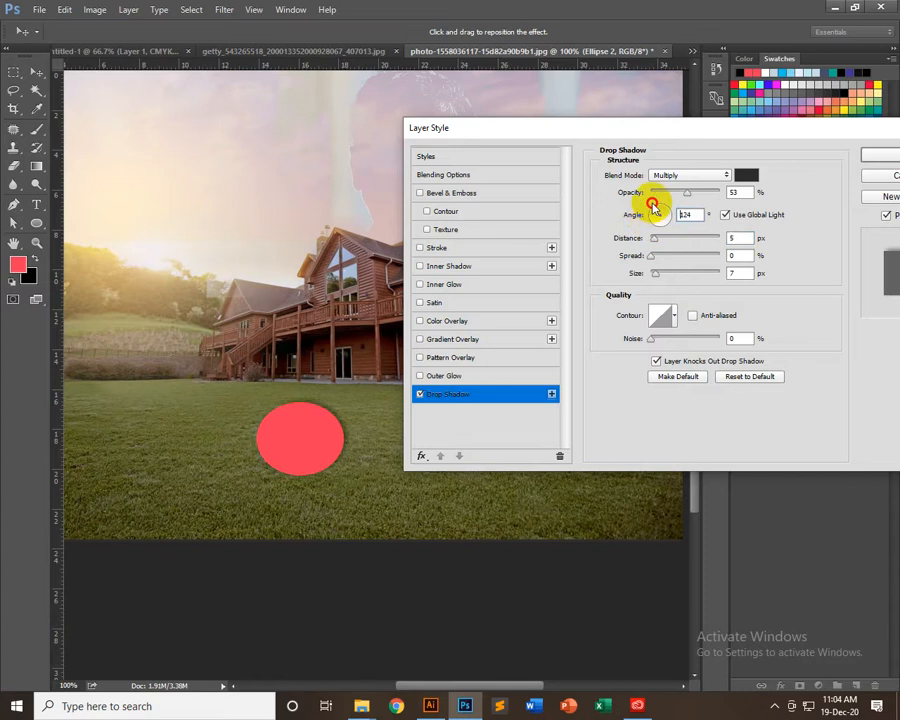
key(Return)
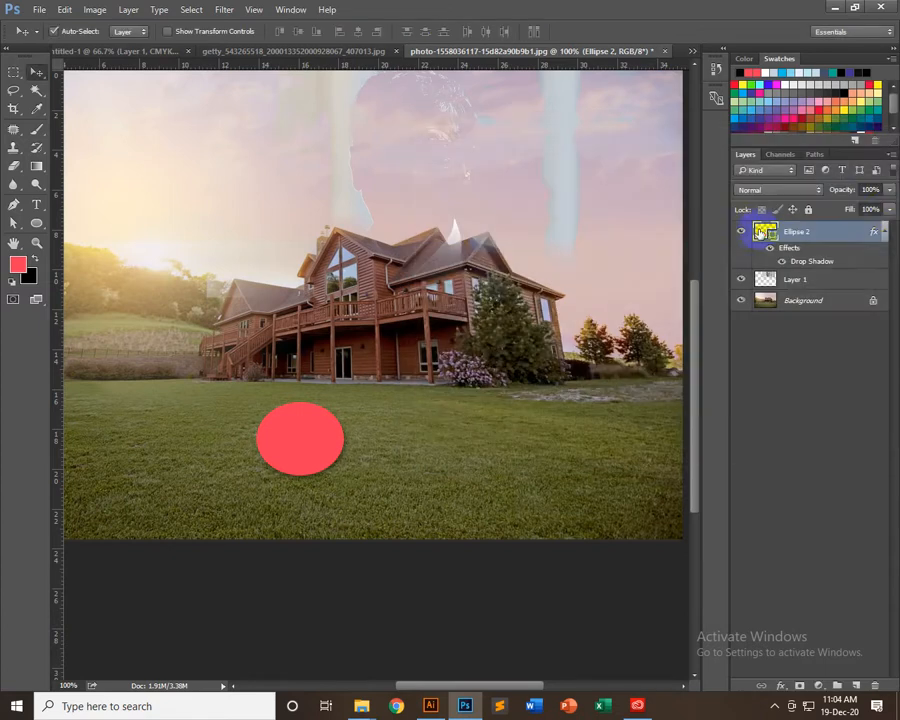
Reduce the ellipse's fill to 0% and move it beside the house roof, near the sun
drag(785, 229, 700, 232)
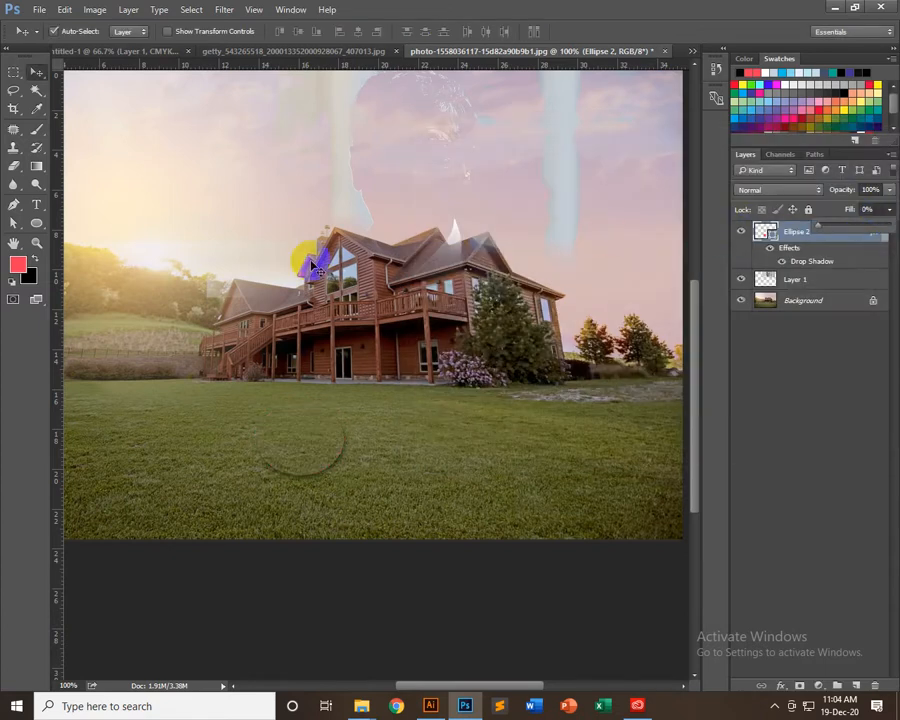
drag(308, 435, 260, 271)
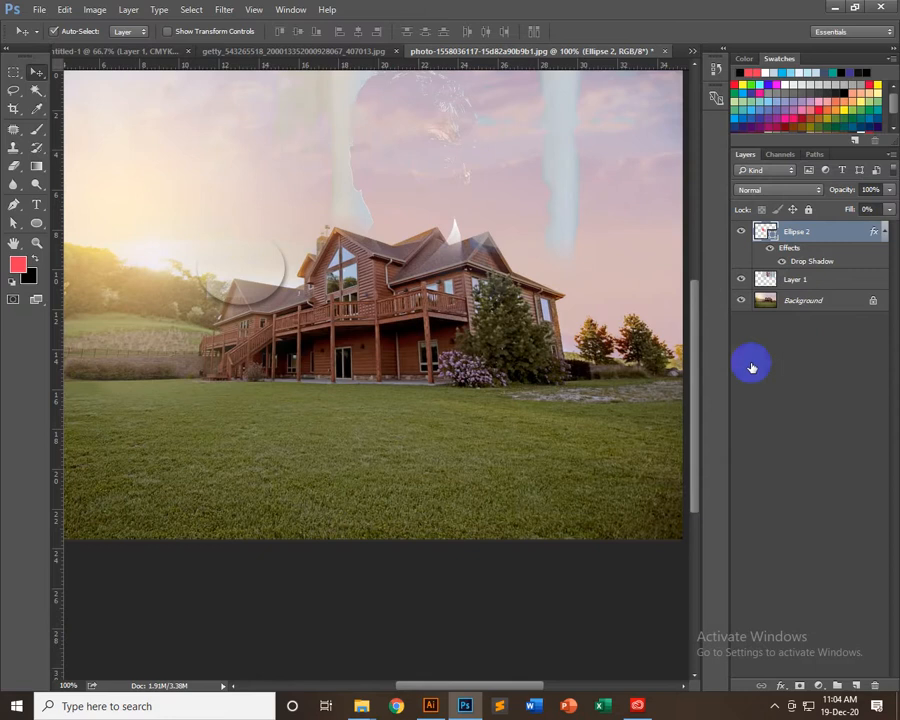
Increase the opacity of the ellipse's drop shadow and move the ellipse back onto the lawn
drag(630, 125, 837, 140)
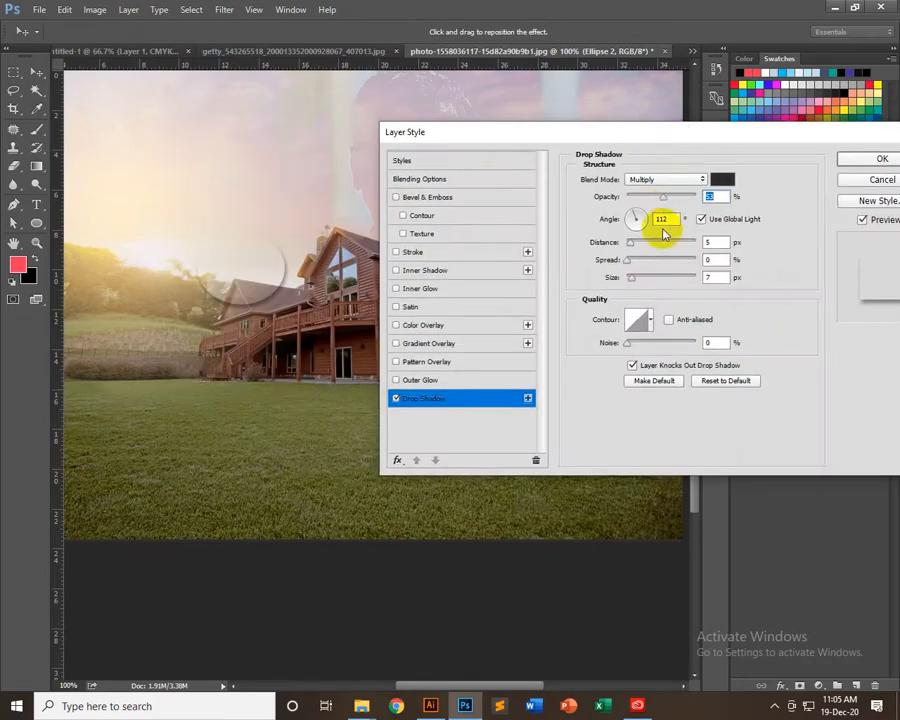
drag(669, 203, 693, 202)
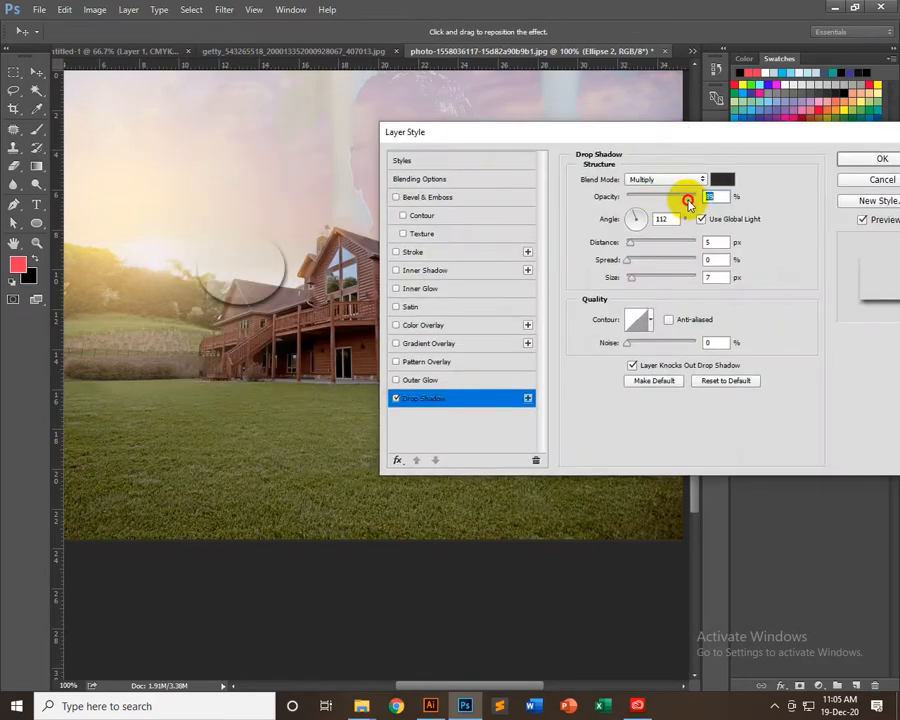
key(Return)
drag(238, 252, 343, 415)
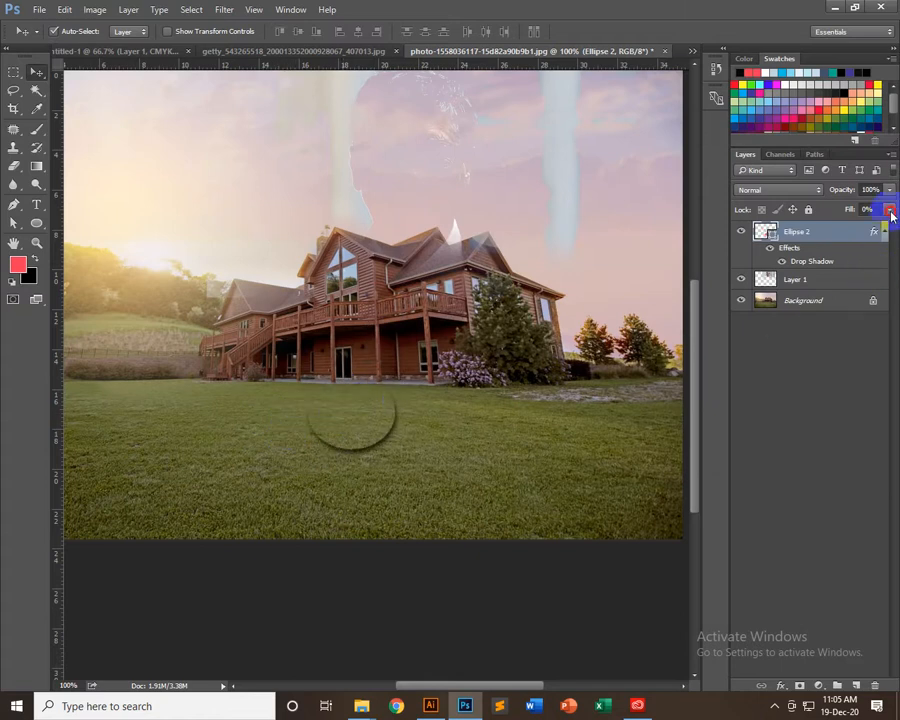
Set the ellipse to 100% fill with Multiply blending and move it over the hillside beside the house
drag(895, 225, 893, 226)
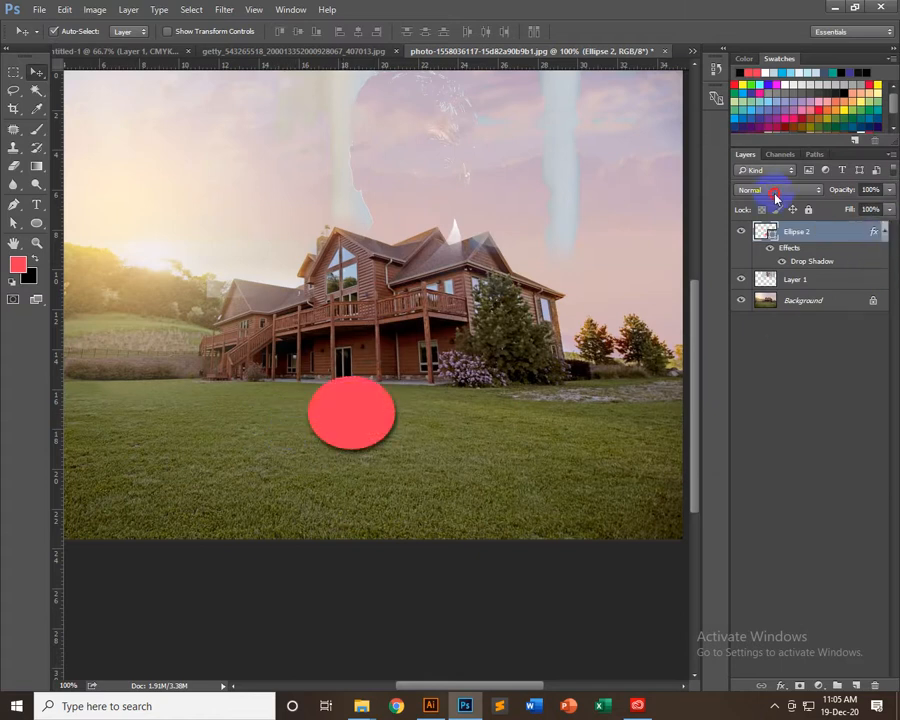
click(775, 192)
click(763, 238)
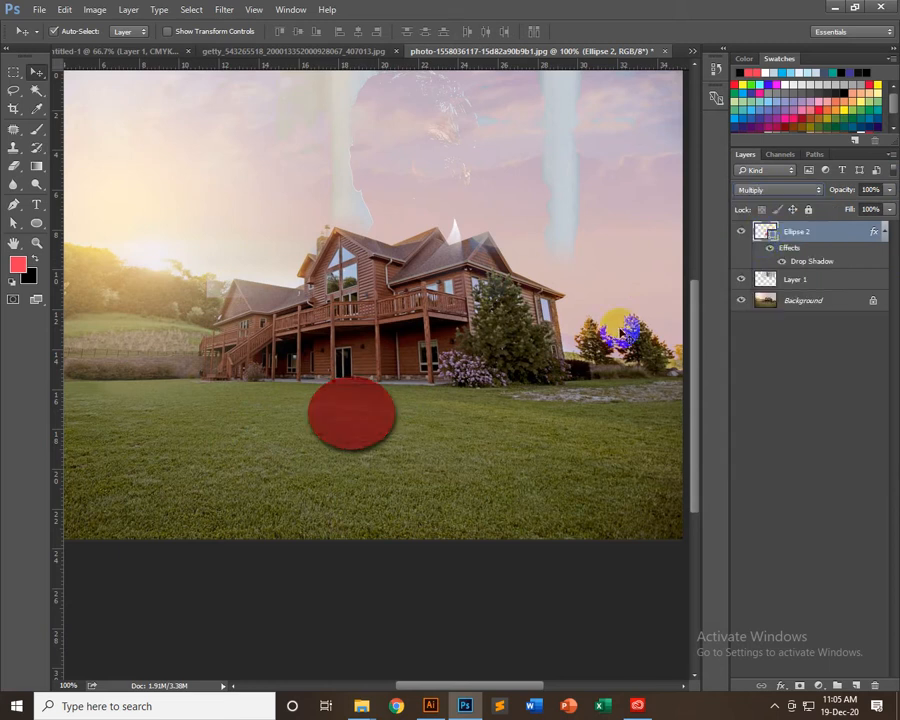
drag(320, 418, 180, 305)
click(790, 247)
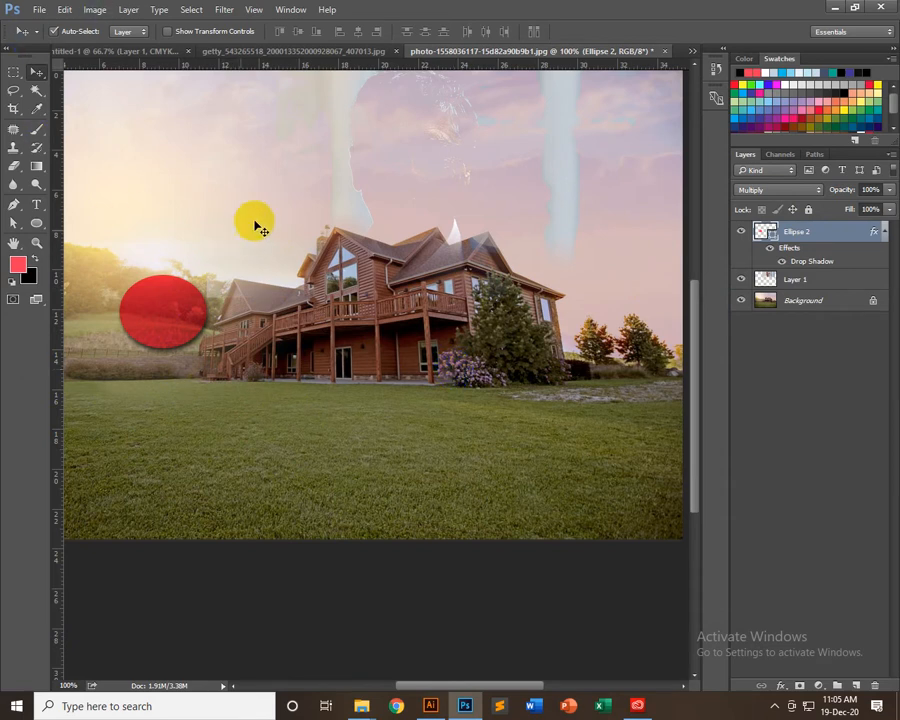
Switch to Illustrator, place the gradient ellipse across the leaf's upper edge and shift the large droplet to the left
click(525, 717)
click(430, 706)
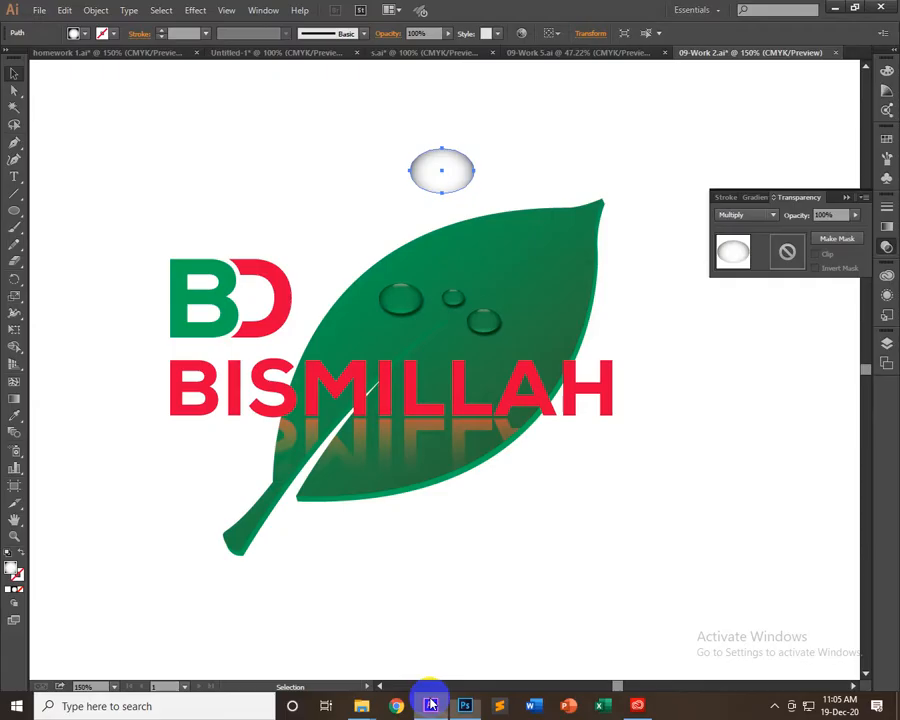
drag(448, 174, 383, 302)
click(735, 215)
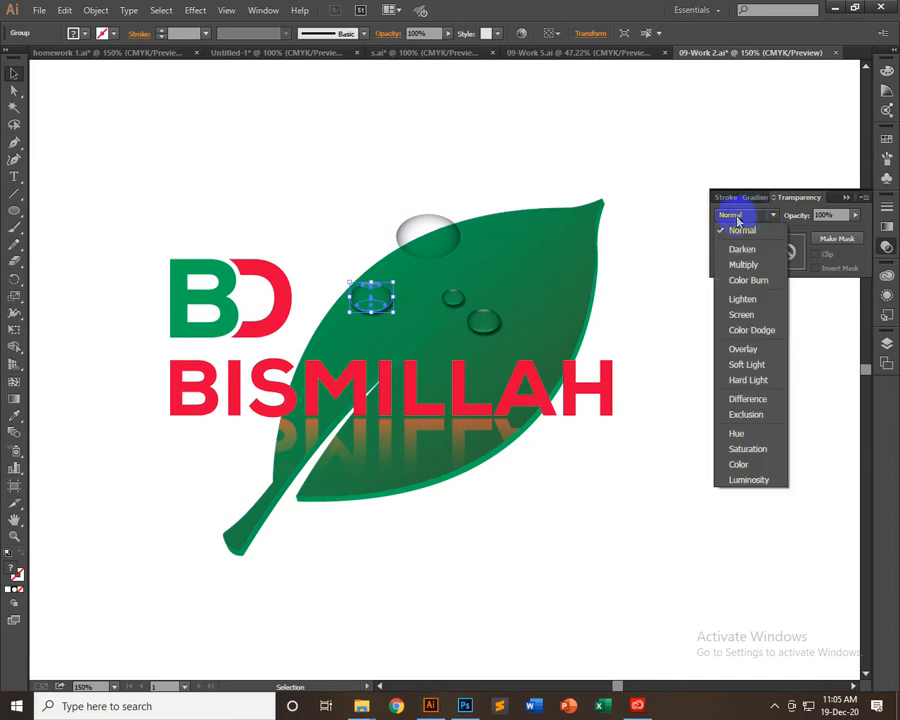
click(448, 244)
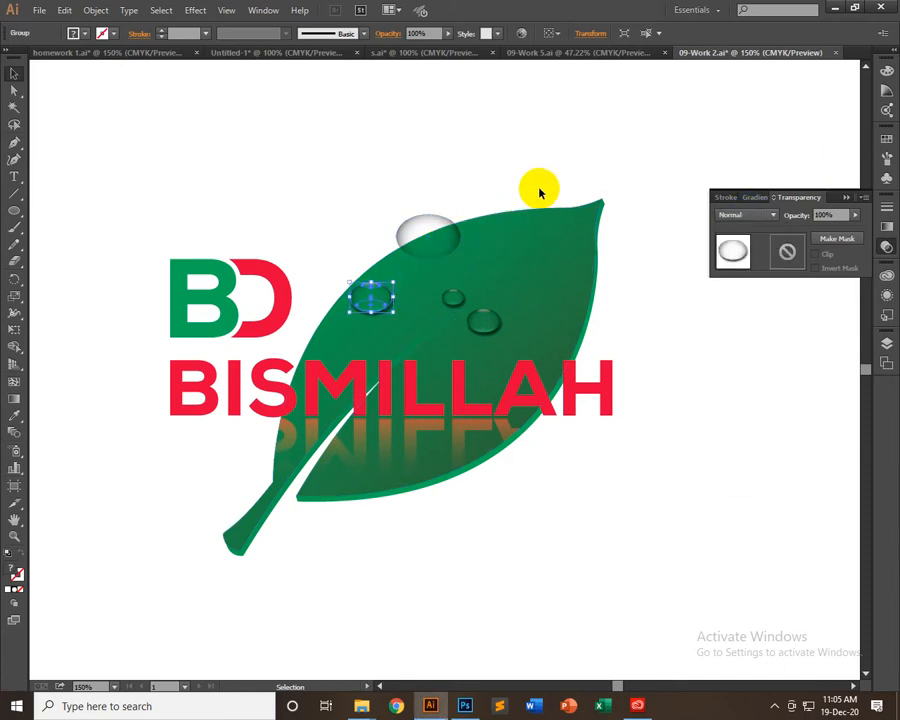
click(750, 218)
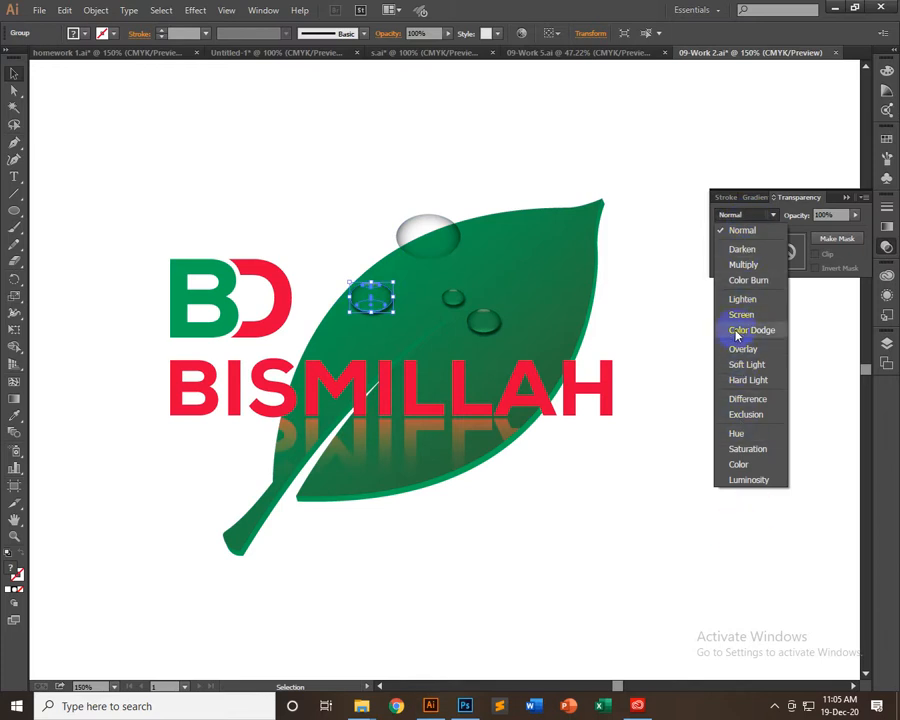
Duplicate the leaf toward the lower left, overlapping the original, and set the copy's blending mode to Darken
click(520, 236)
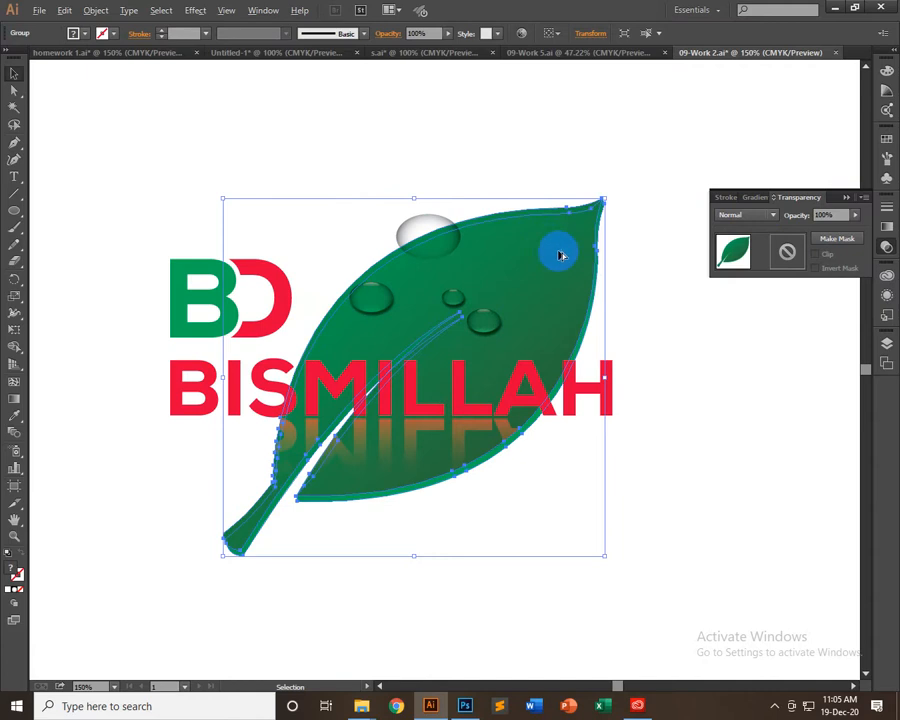
drag(561, 256, 406, 497)
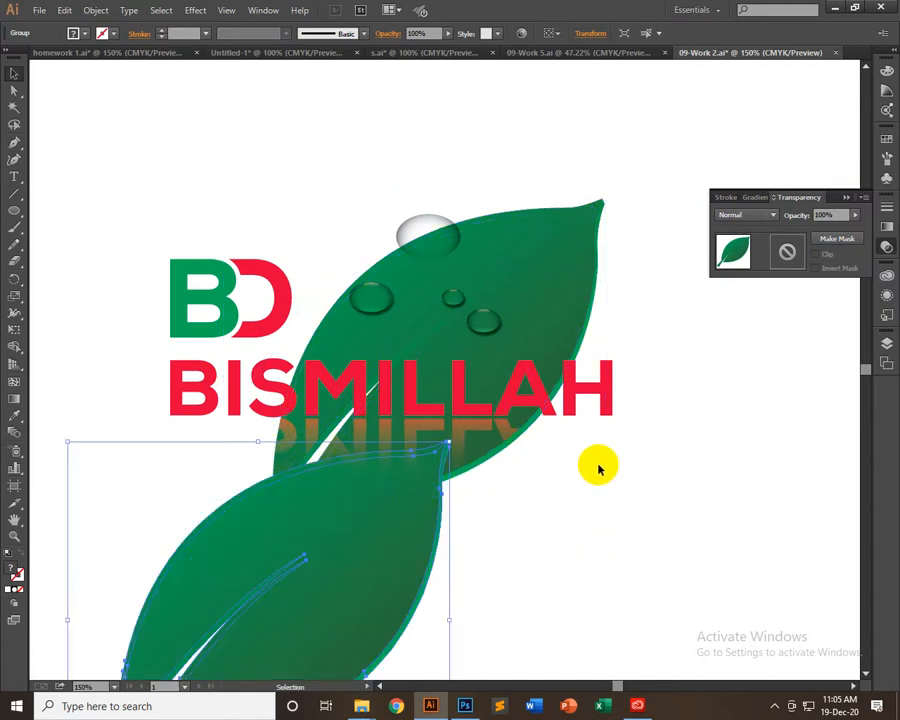
click(760, 215)
click(751, 249)
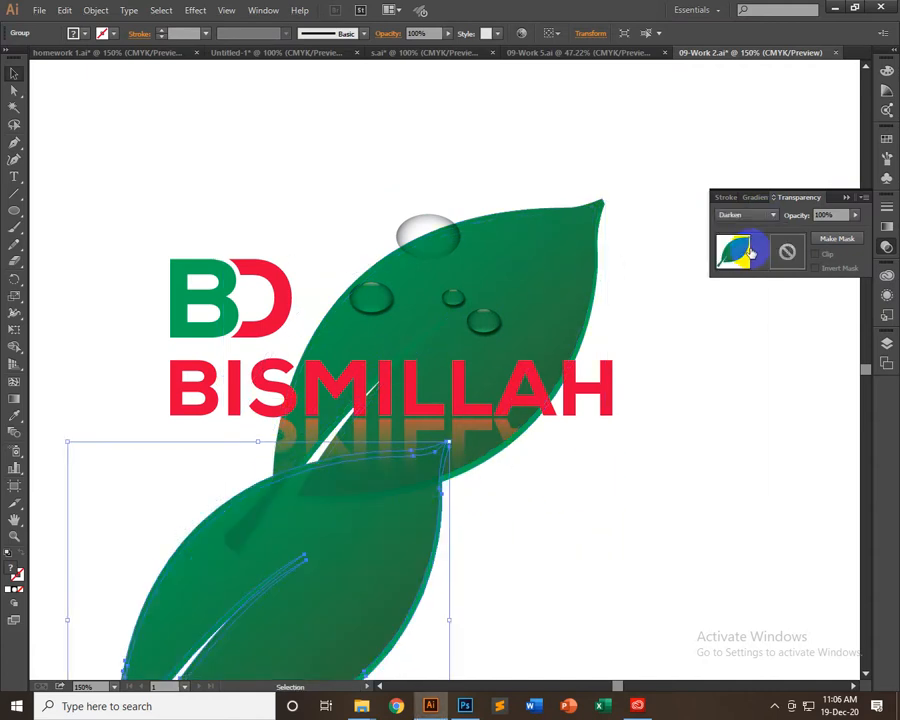
Change the leaf copy's blending mode to Multiply, then to Lighten, and deselect it
click(760, 213)
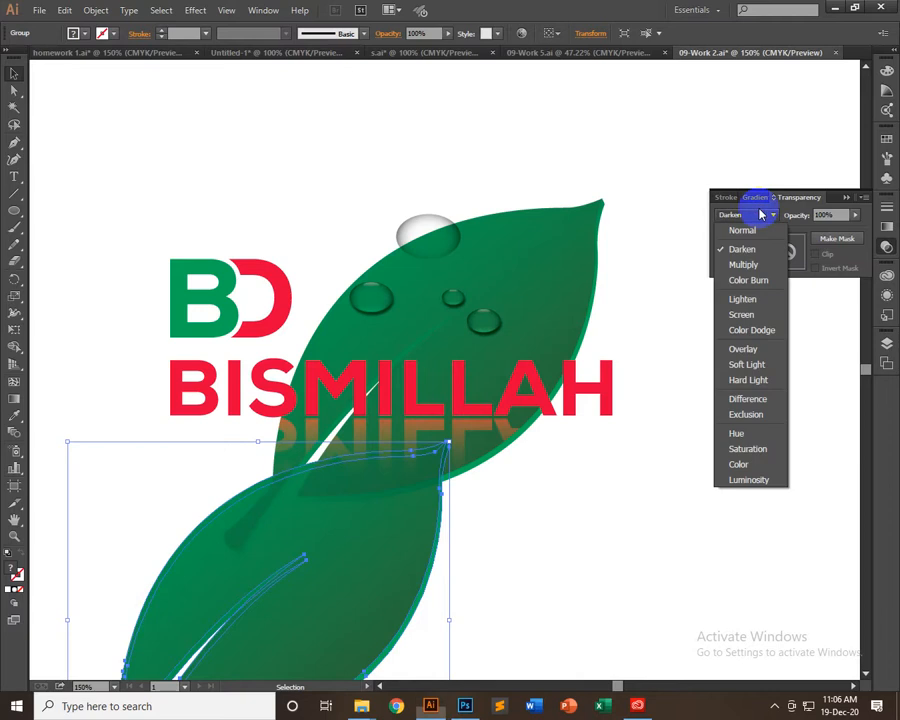
click(751, 262)
click(765, 216)
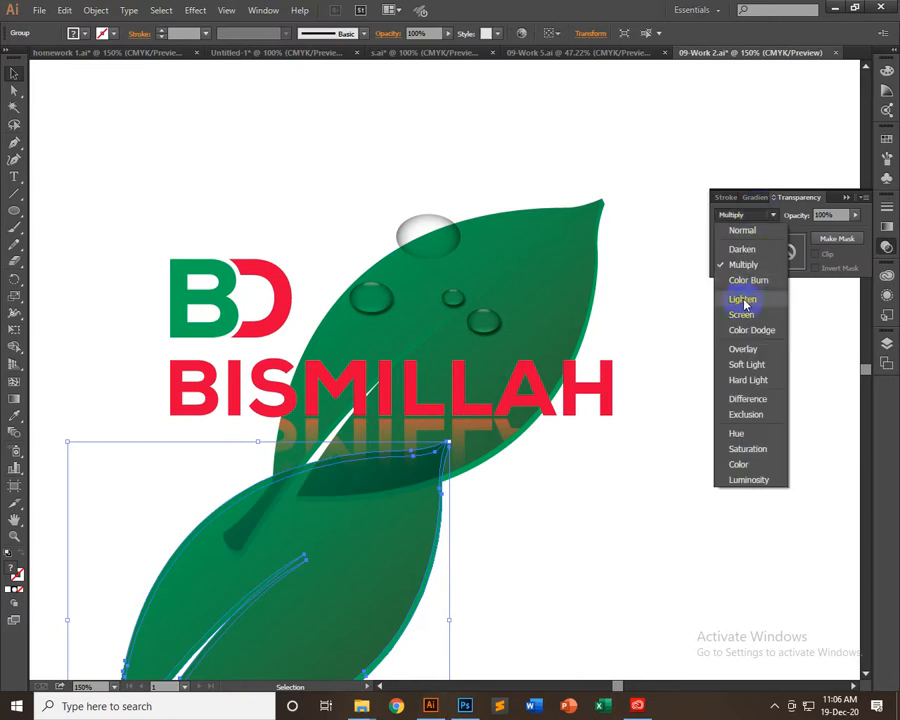
click(740, 291)
click(522, 495)
Undo the leaf duplication and its blending changes
click(505, 224)
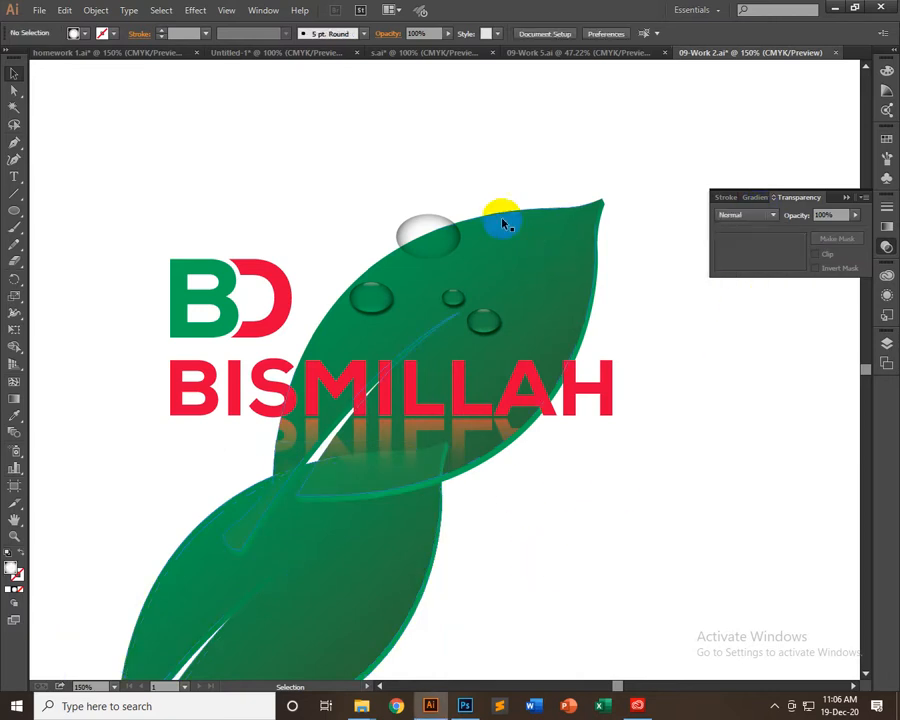
drag(334, 617, 251, 417)
key(ctrl+z)
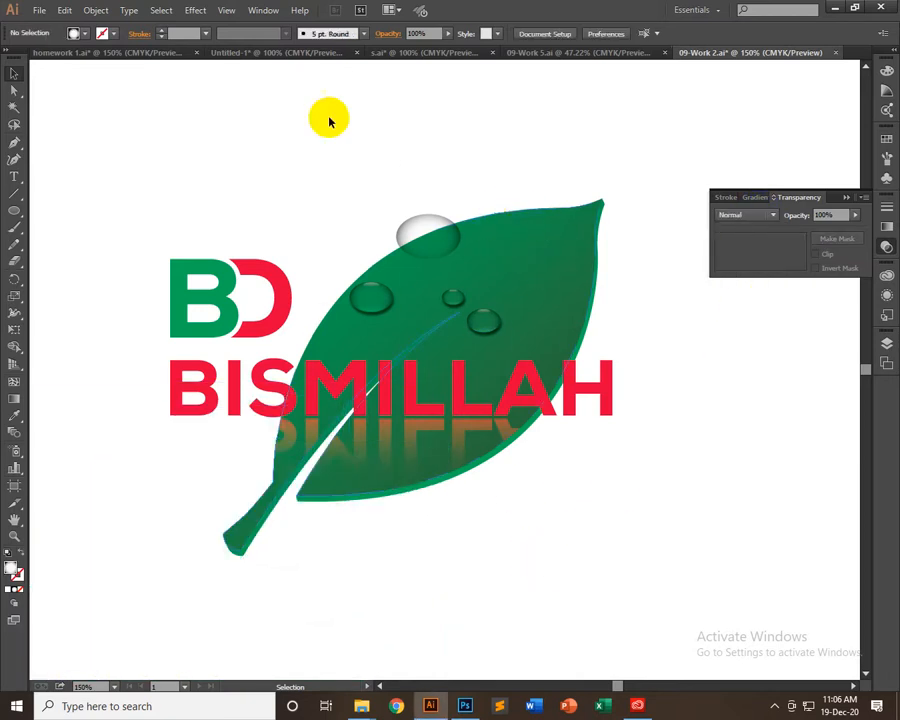
Switch to Photoshop and shift Layer 1 slightly up and to the left over the sky
click(466, 704)
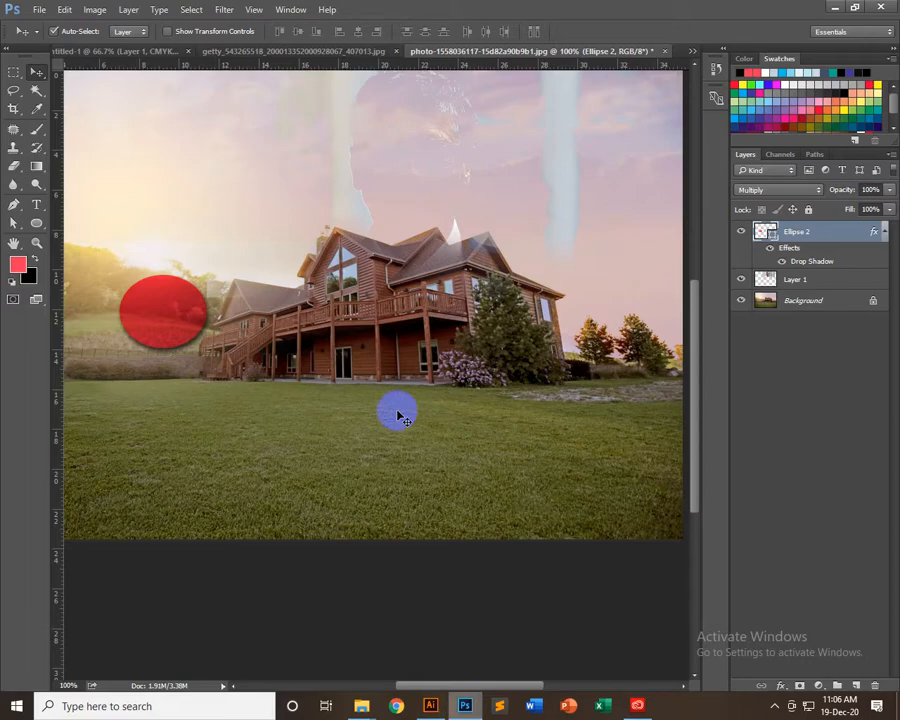
drag(418, 148, 407, 120)
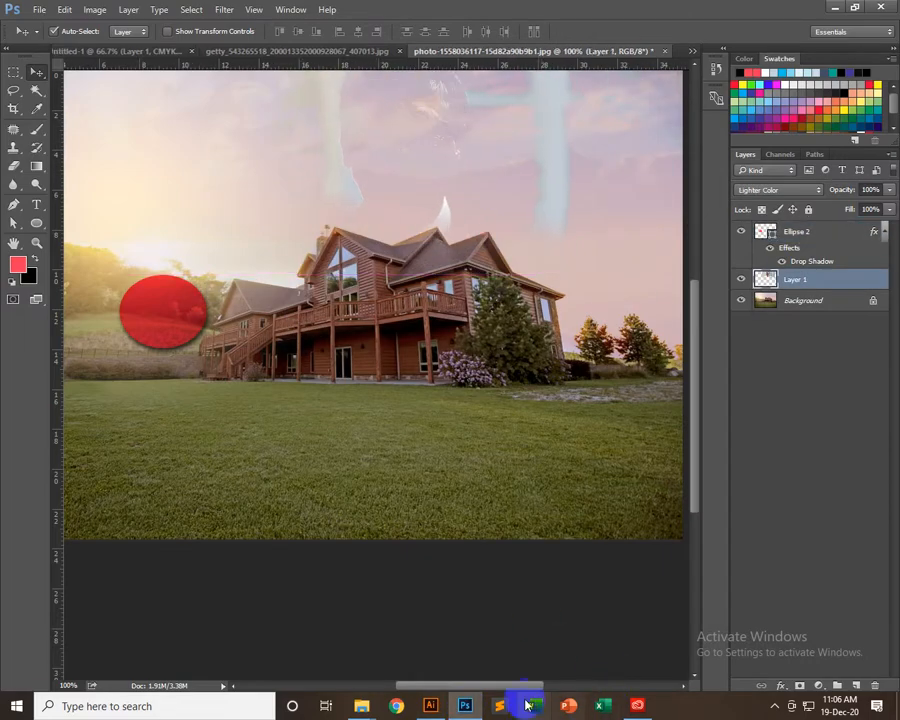
Return to Illustrator and detach the Transparency panel so that it floats over the artwork
click(430, 706)
click(750, 215)
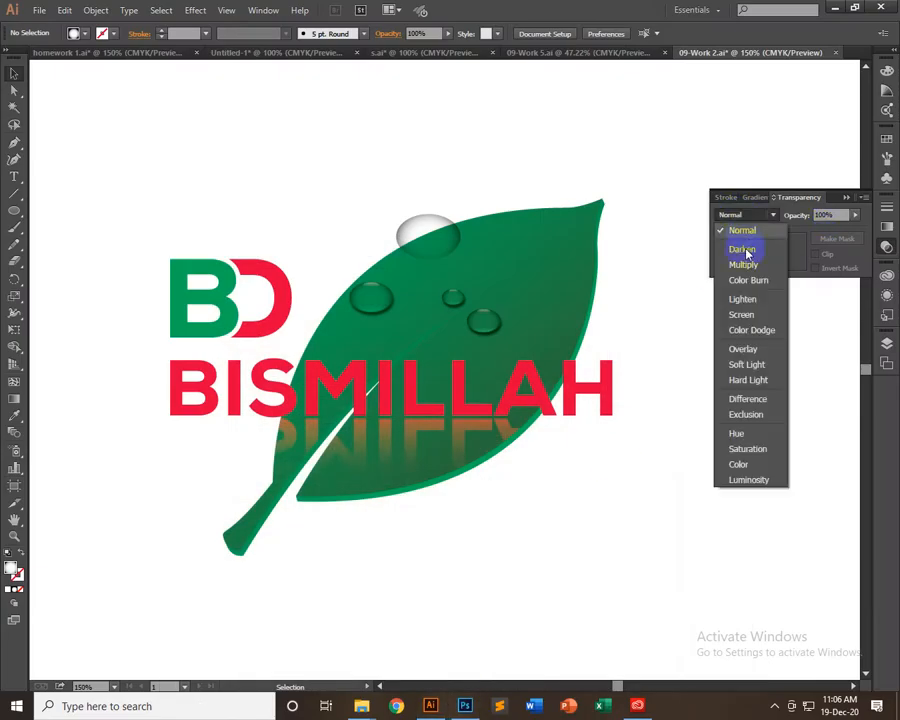
click(813, 253)
click(836, 217)
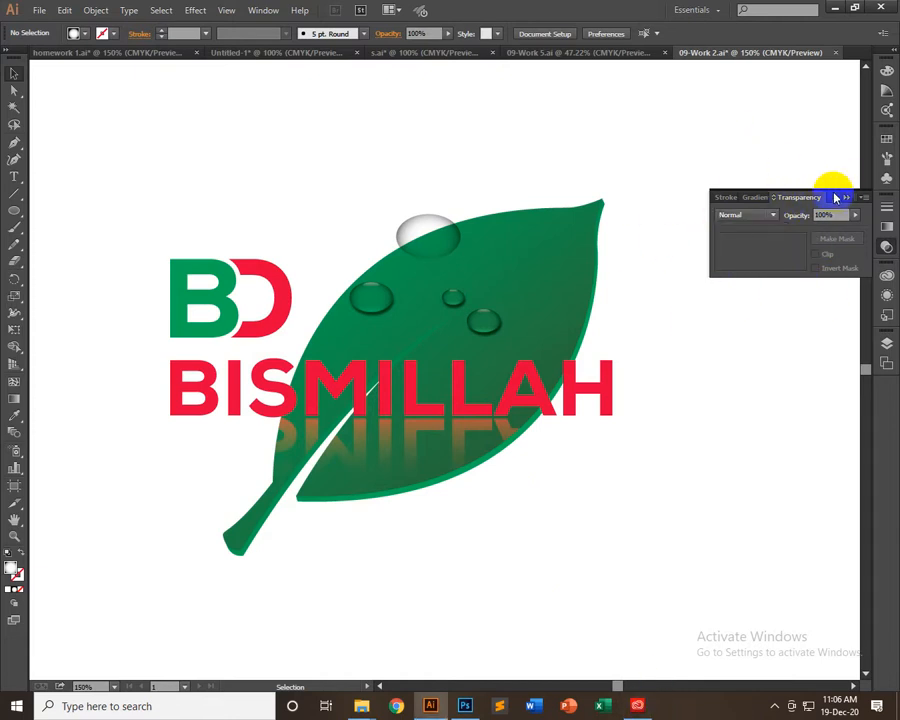
drag(836, 197, 739, 180)
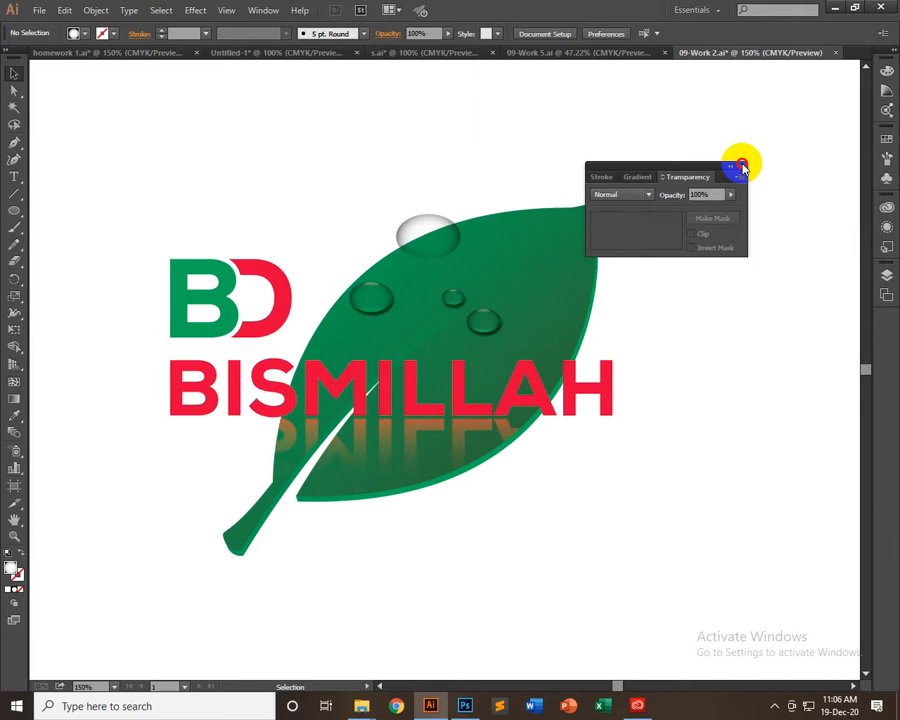
Close the floating Transparency panel and delete the leaf, droplets, BISMILLAH text and BD logo from the artboard
click(742, 167)
drag(325, 297, 629, 466)
key(Delete)
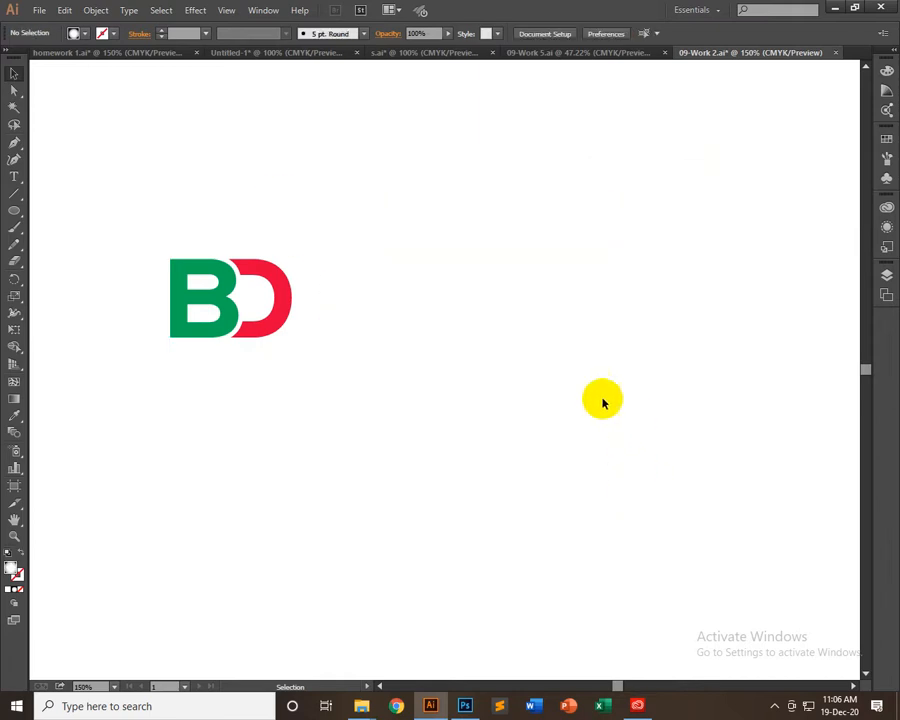
drag(199, 205, 468, 445)
key(Delete)
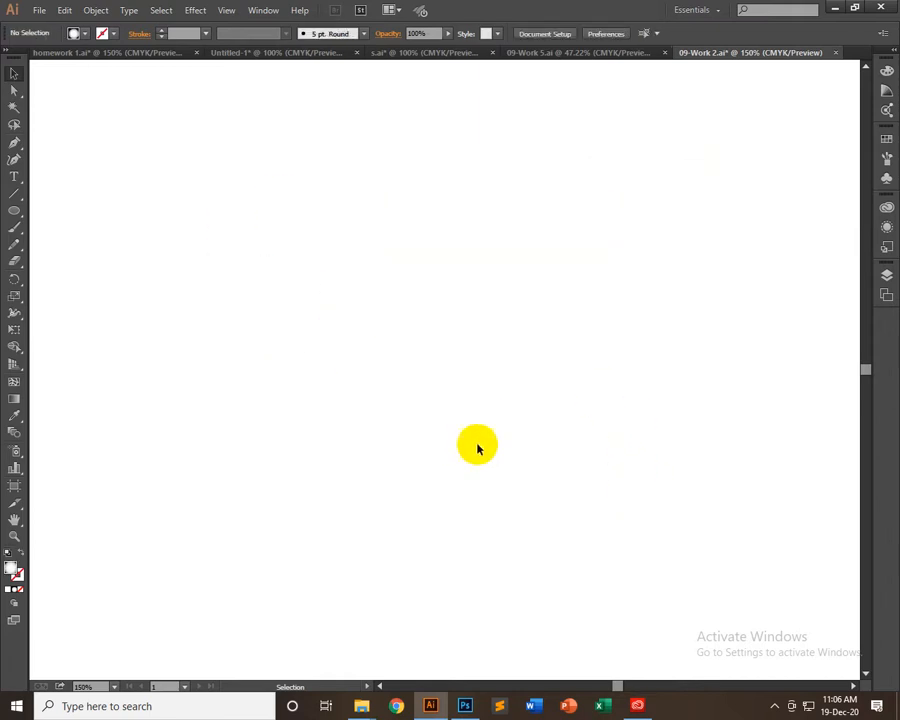
Switch to Photoshop and quit it without saving the changes to the house photo
click(465, 708)
click(474, 274)
drag(160, 296, 346, 323)
key(Delete)
scroll(412, 432, up, 5)
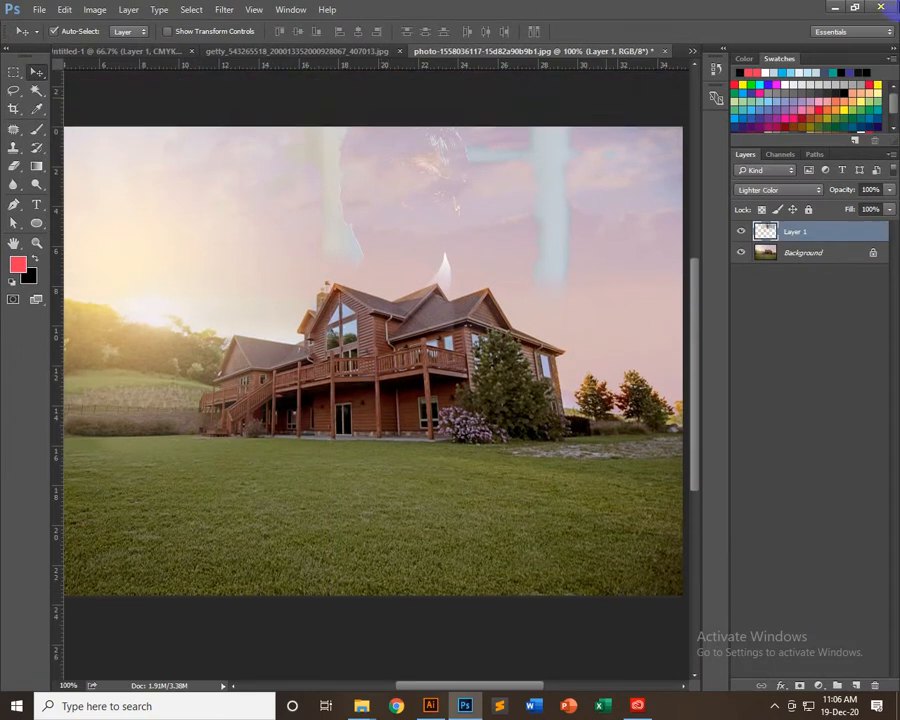
click(879, 10)
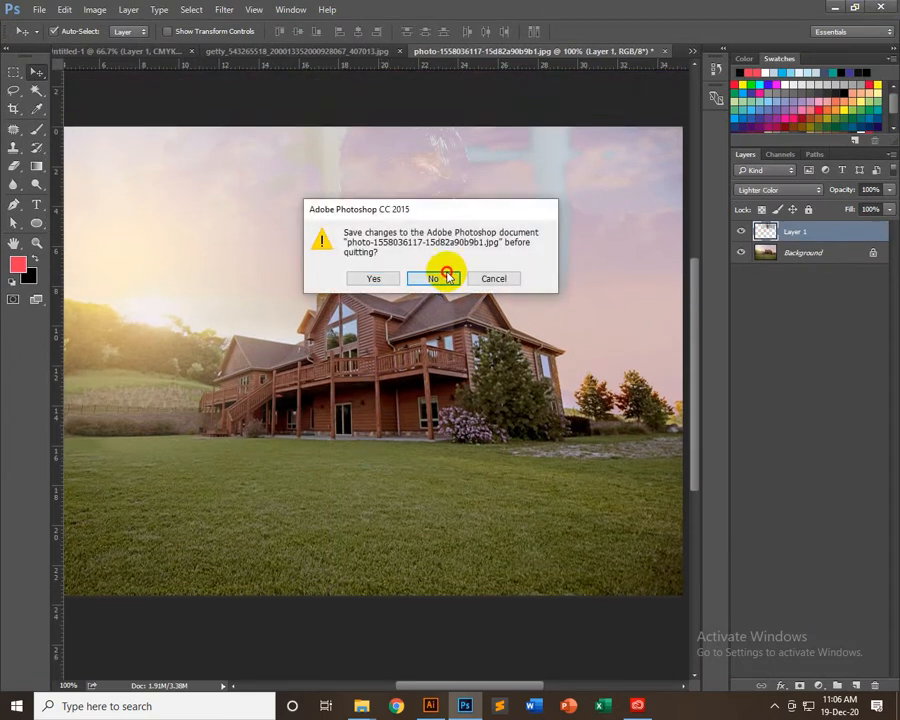
click(447, 277)
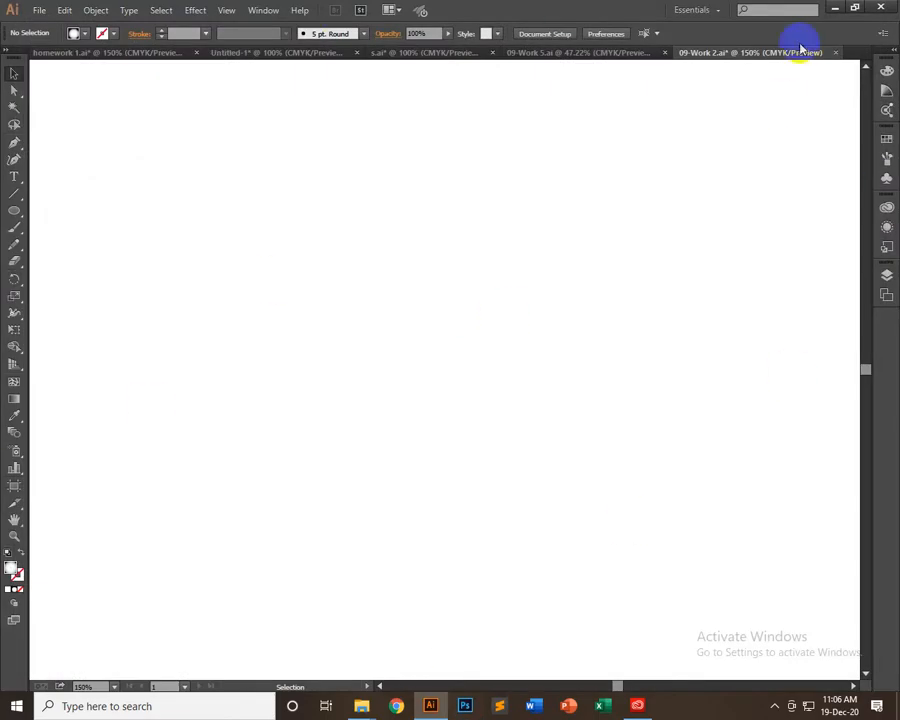
In Illustrator, close 09-Work 2.ai, 09-Work 5.ai, s.ai and Untitled-1 without saving changes
drag(460, 340, 211, 394)
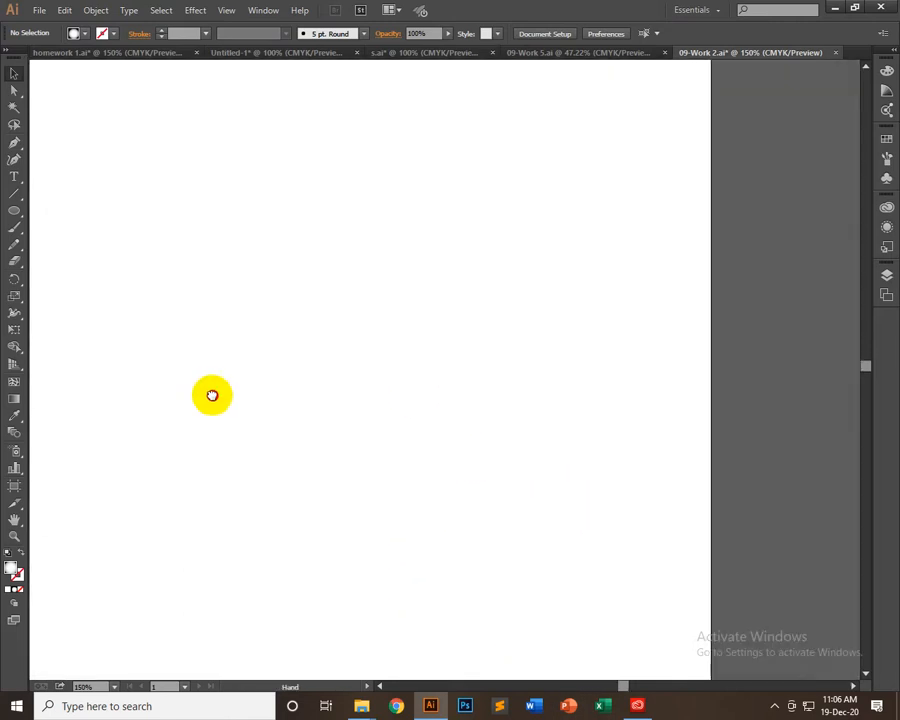
click(837, 54)
click(524, 368)
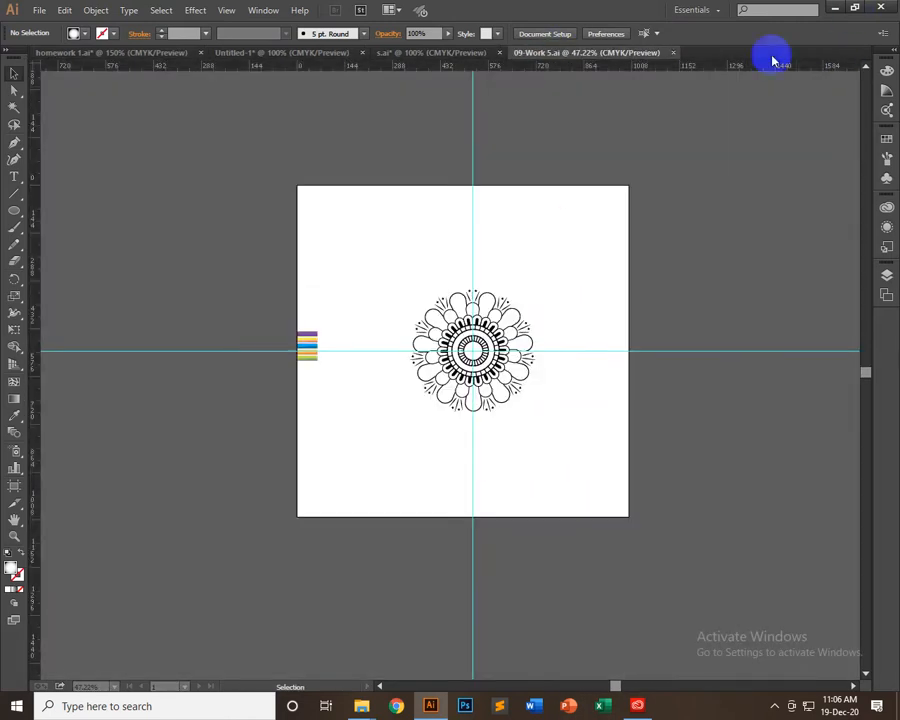
click(673, 52)
click(775, 706)
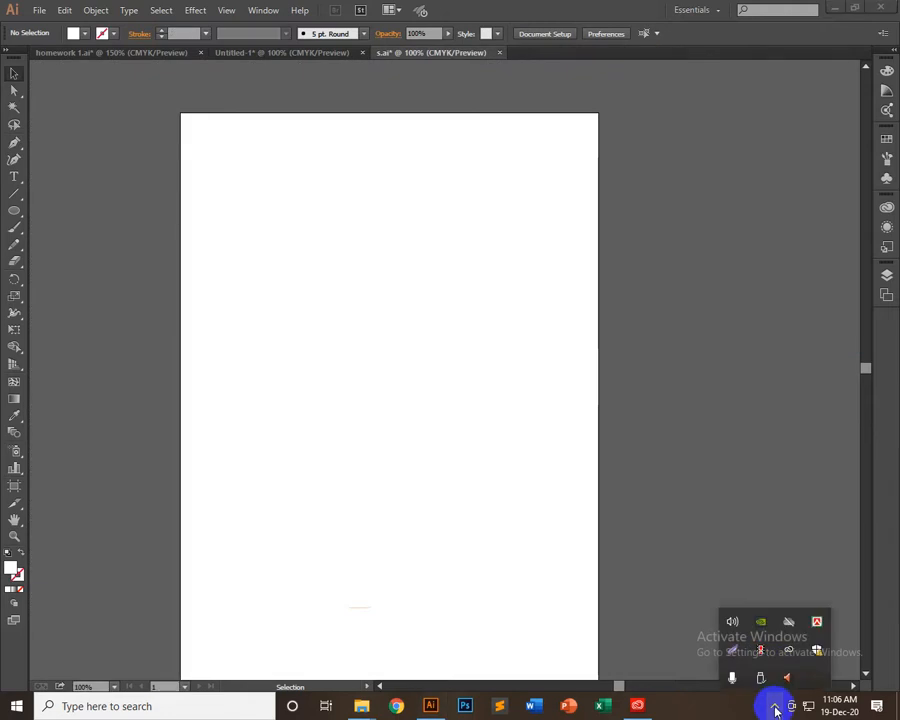
click(500, 52)
click(506, 371)
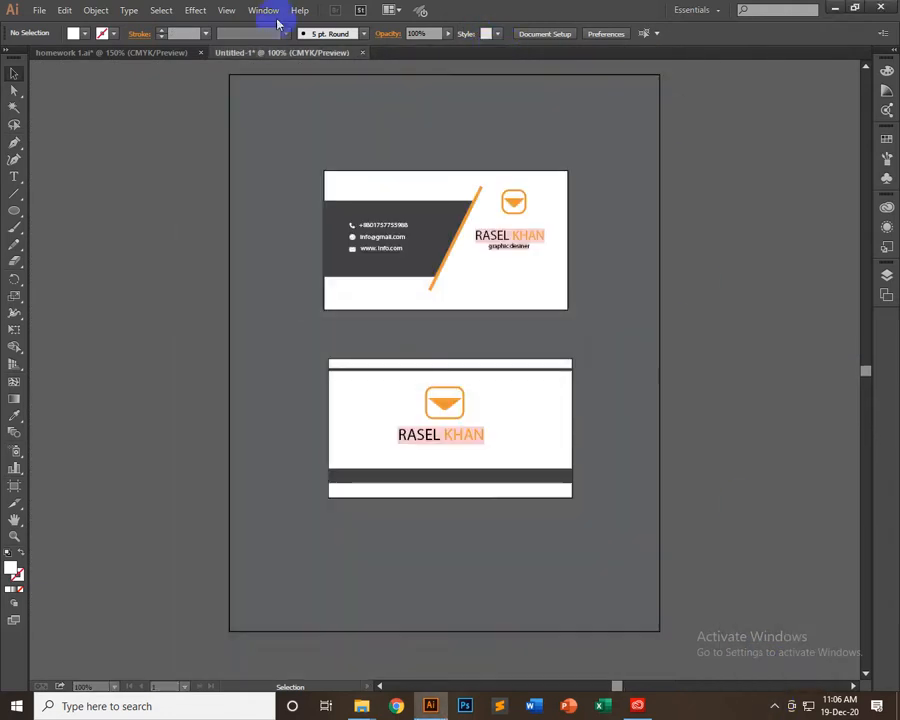
click(364, 55)
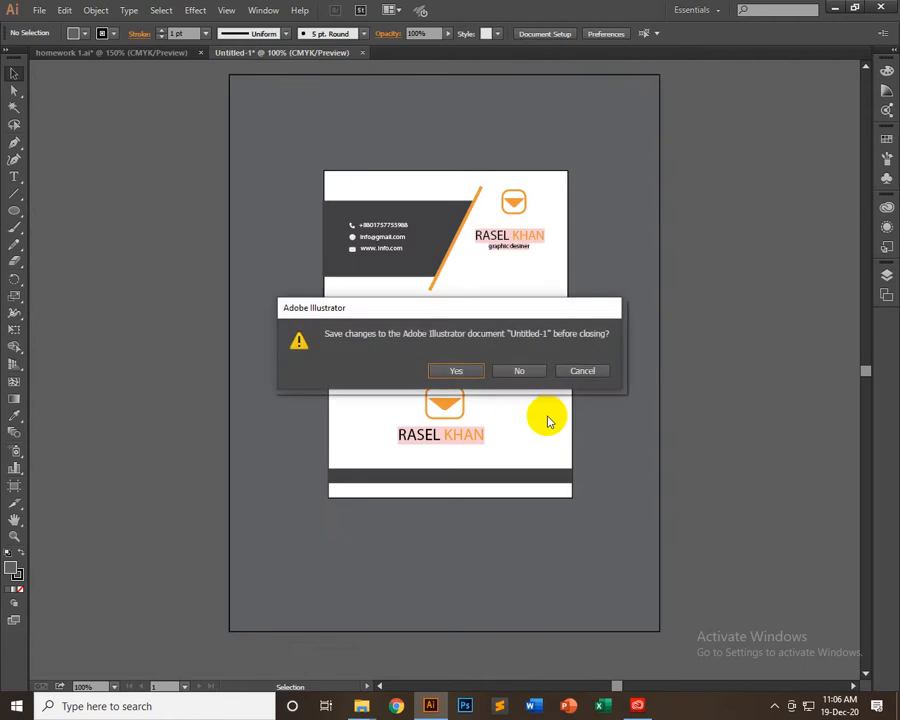
click(516, 369)
Create a new Letter-size CMYK print document of 612 x 792 pt and close homework 1.ai without saving
click(39, 10)
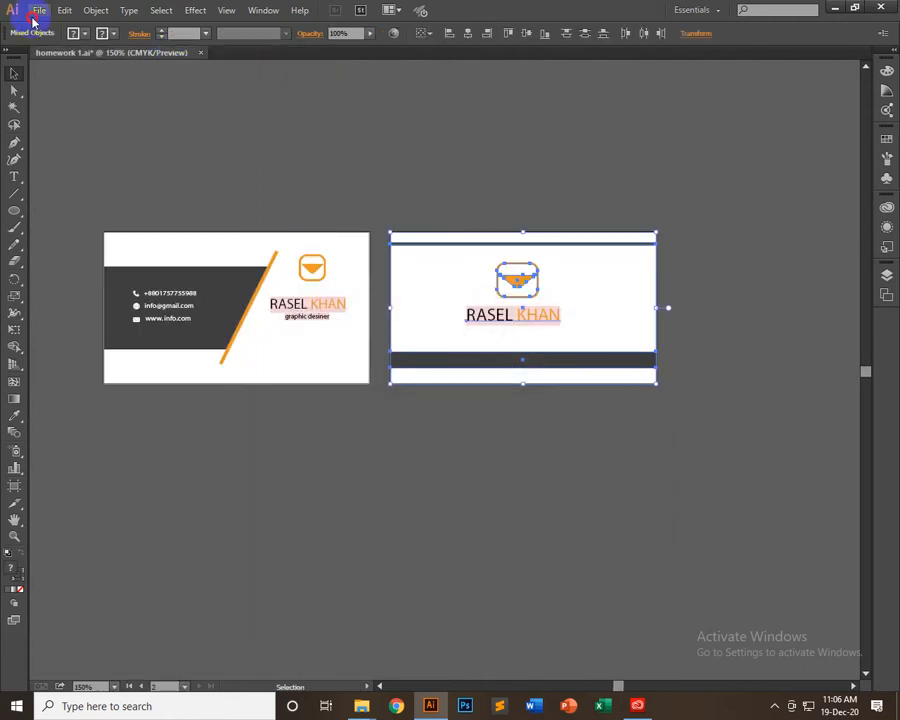
click(44, 25)
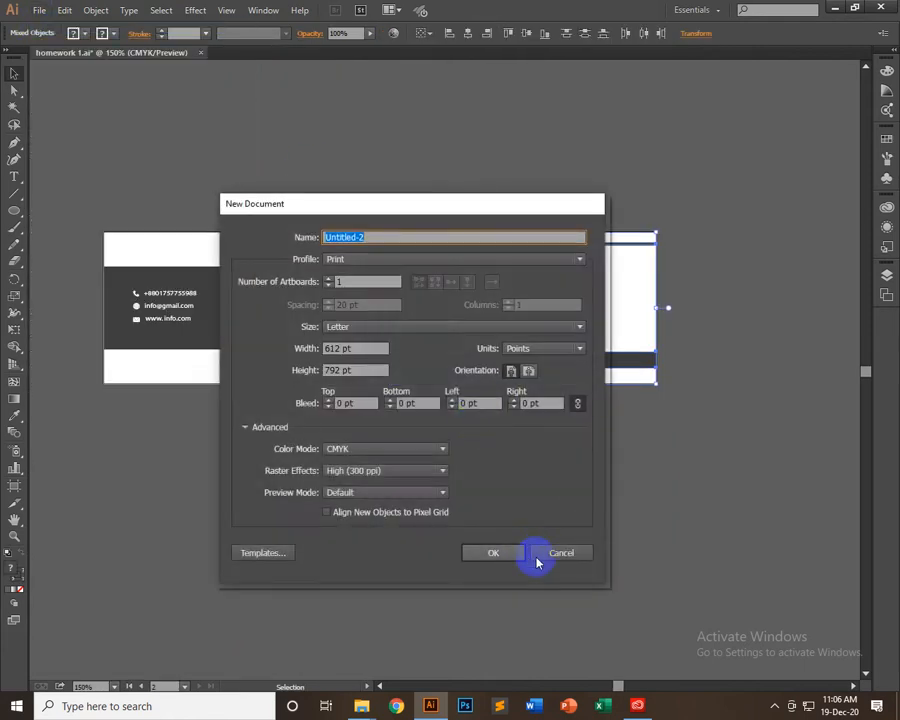
click(505, 552)
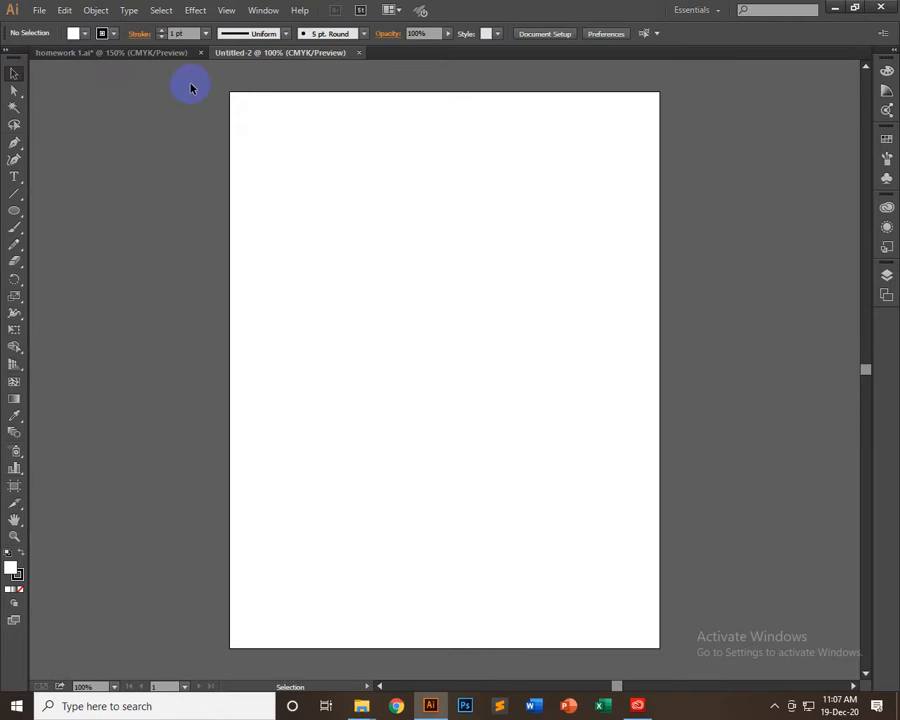
click(201, 53)
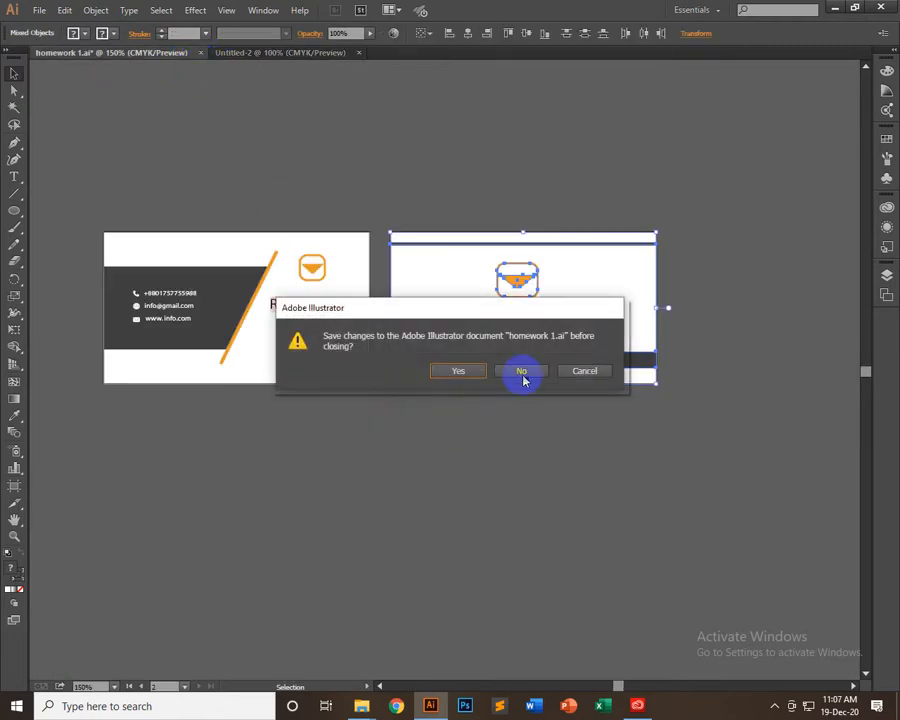
click(520, 372)
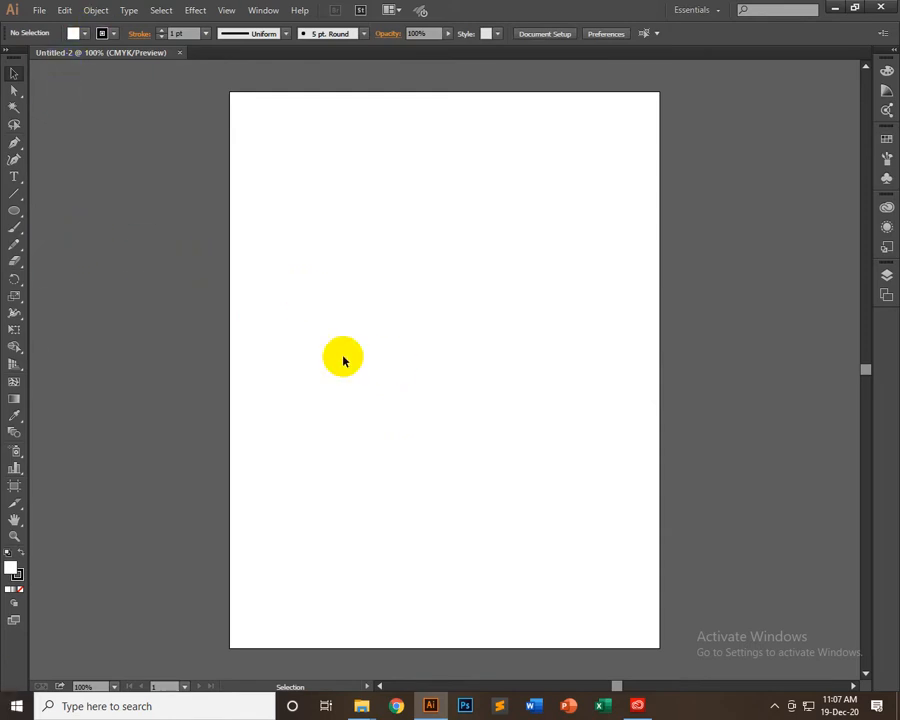
scroll(343, 358, down, 2)
scroll(344, 358, up, 2)
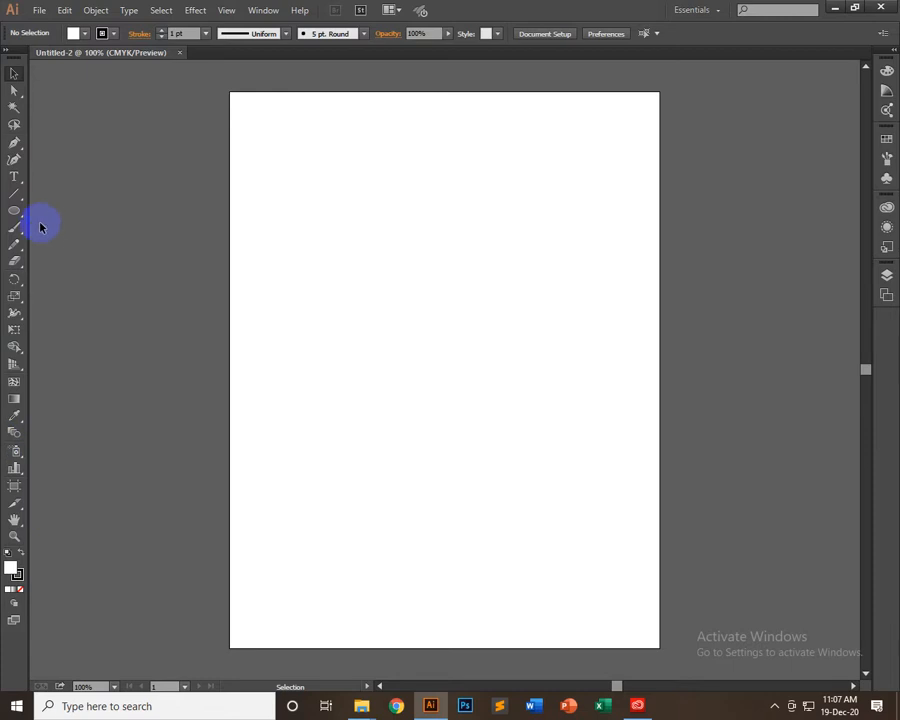
Draw a five-pointed star in the artboard's upper-left area with the Star tool and scale it down slightly
mouse_move(16, 213)
mouse_down()
mouse_move(114, 208)
mouse_move(124, 230)
mouse_move(136, 214)
mouse_move(54, 217)
mouse_move(12, 206)
mouse_up()
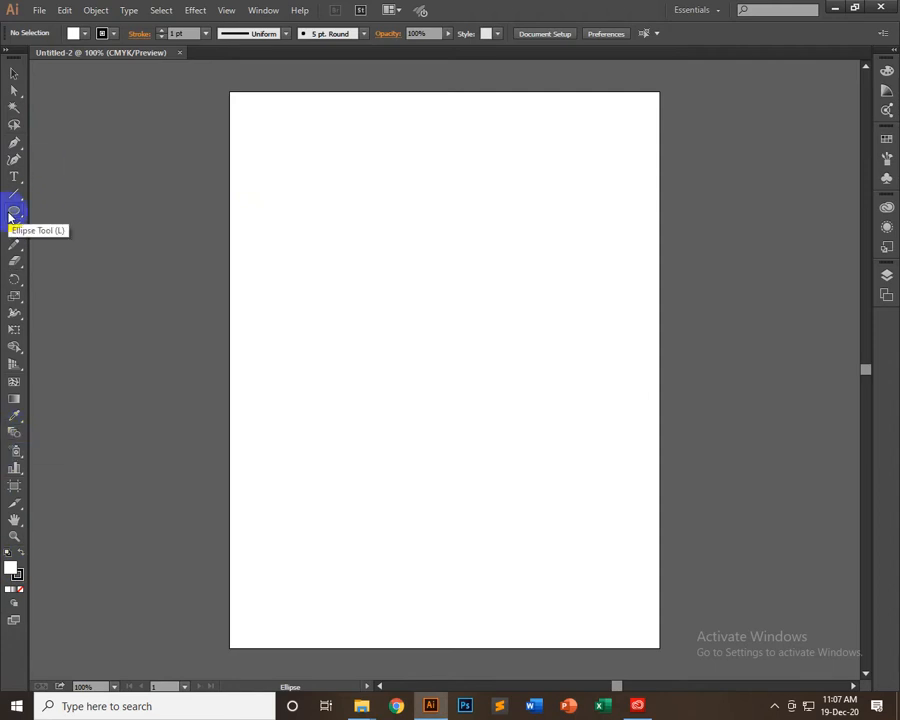
drag(12, 216, 72, 282)
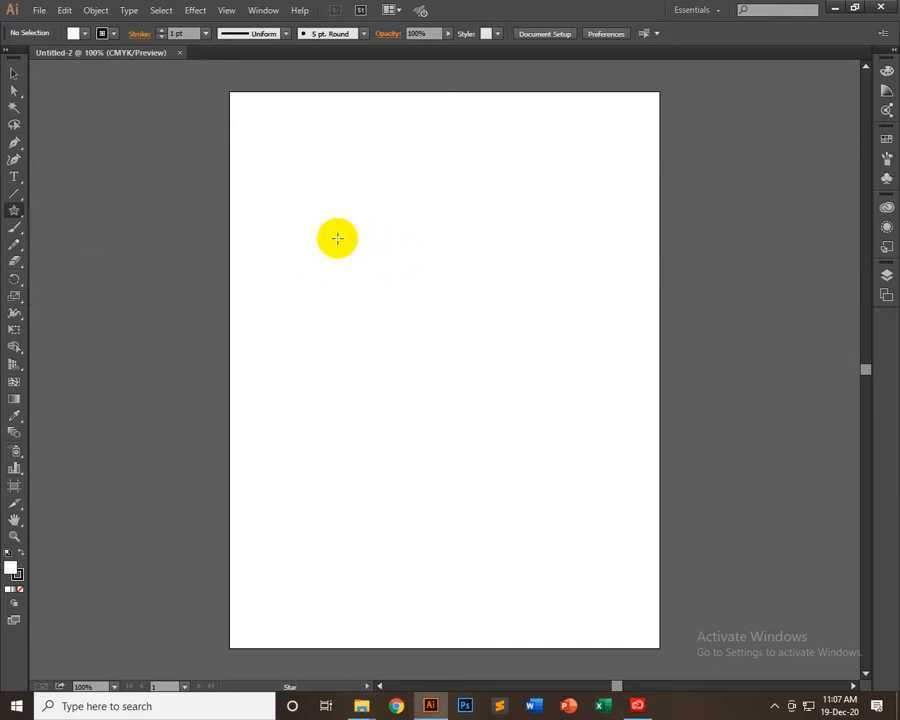
drag(337, 237, 478, 248)
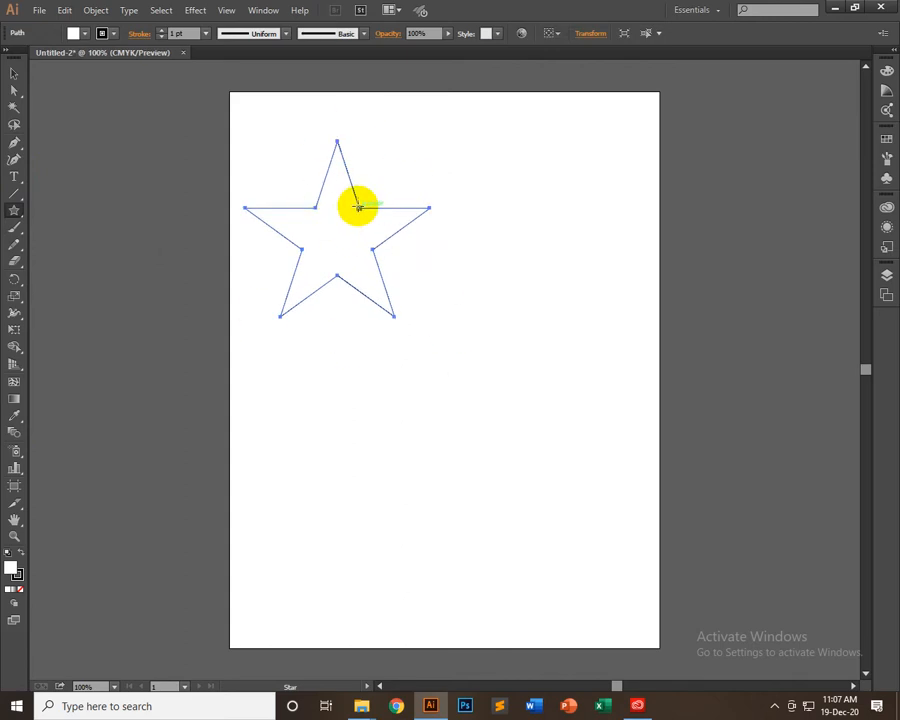
click(14, 73)
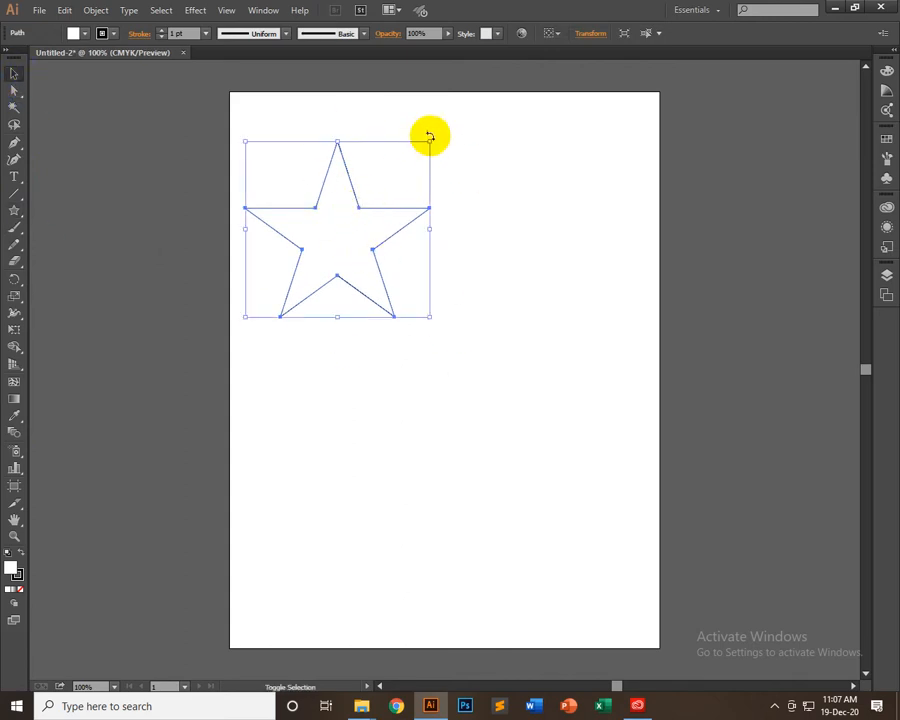
drag(429, 144, 403, 166)
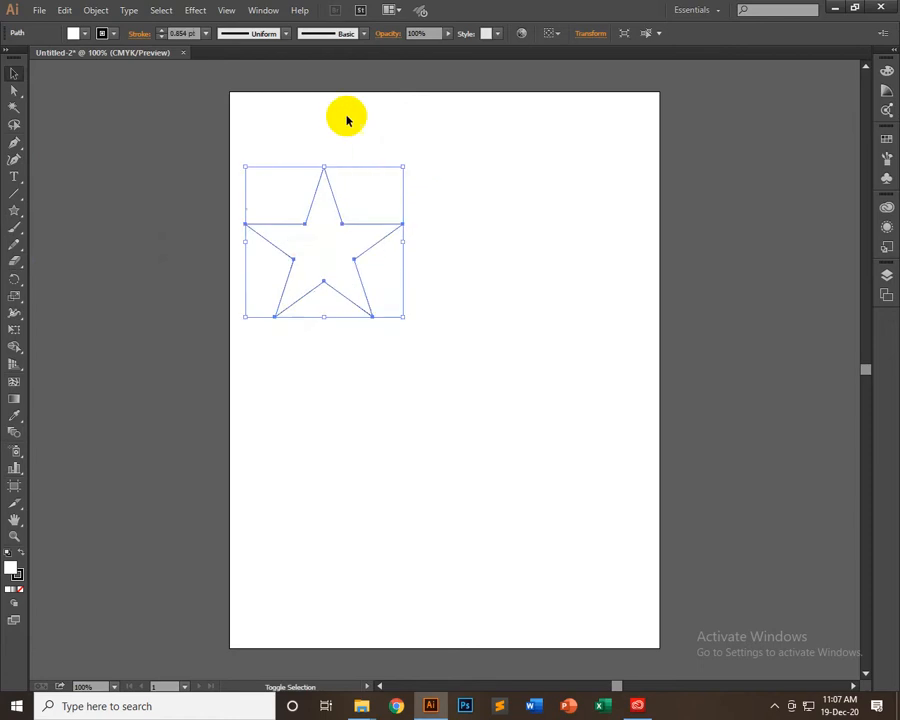
Set the star's stroke weight to 2 pt and deselect it
click(206, 33)
click(222, 111)
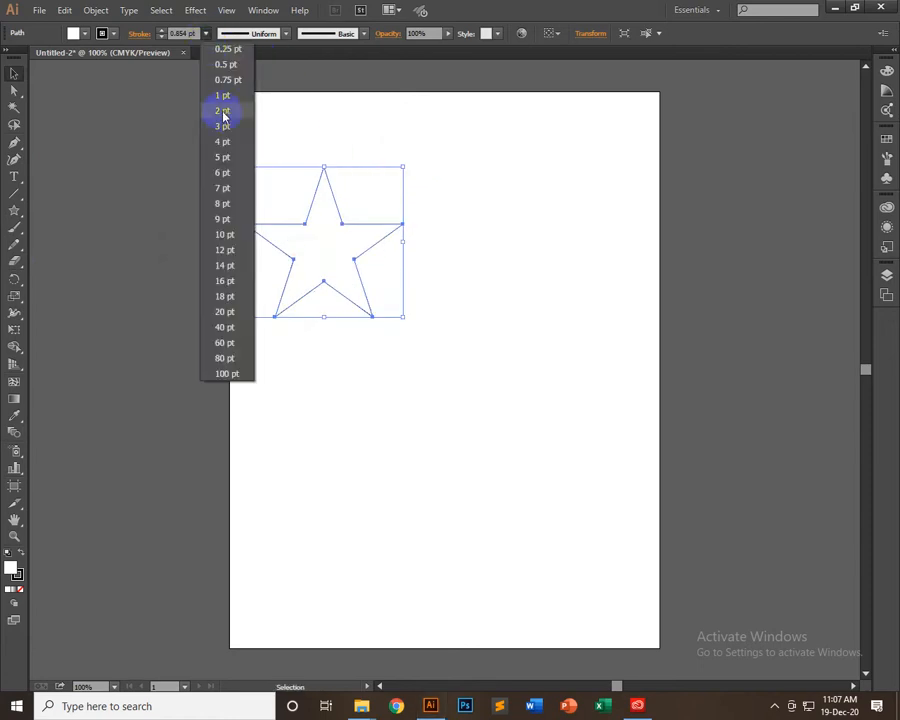
click(444, 174)
Duplicate the star toward the artboard's lower right and scale the copy down about its centre
click(356, 262)
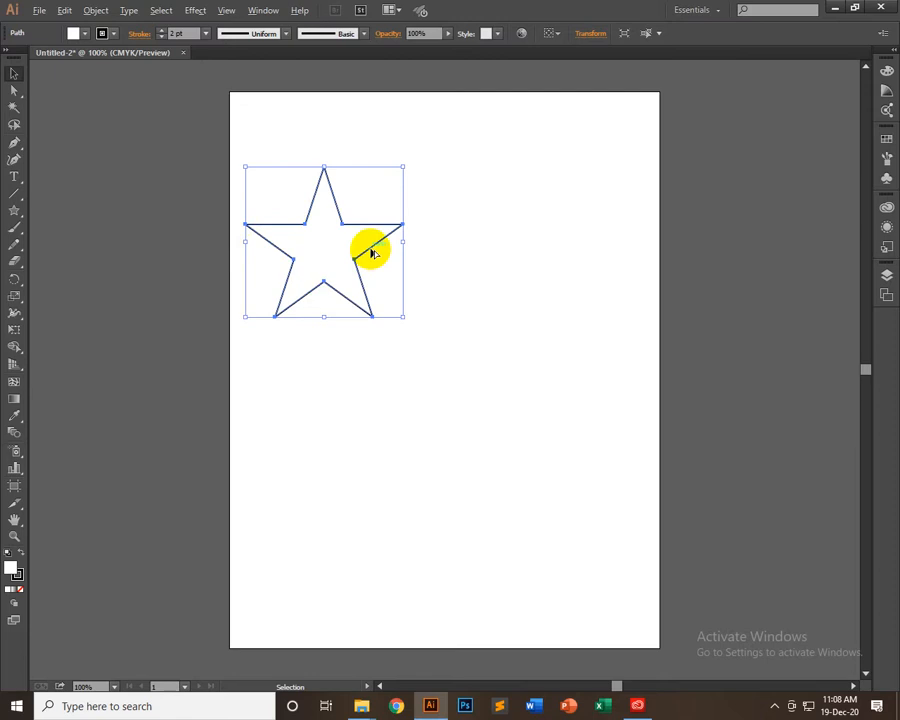
drag(371, 254, 573, 426)
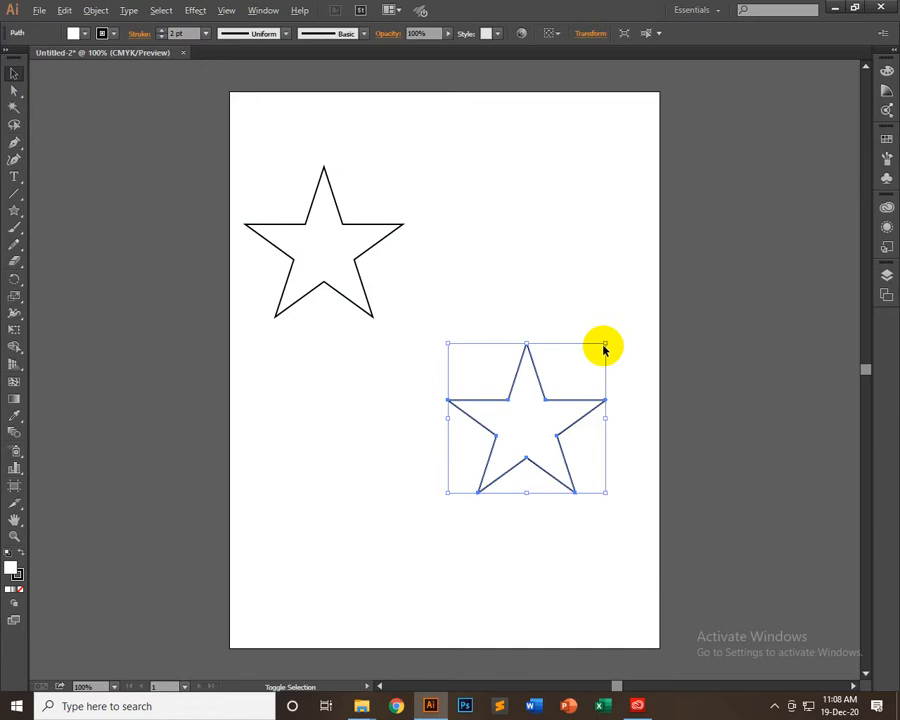
mouse_move(604, 350)
mouse_down()
mouse_move(577, 362)
mouse_move(585, 363)
mouse_up()
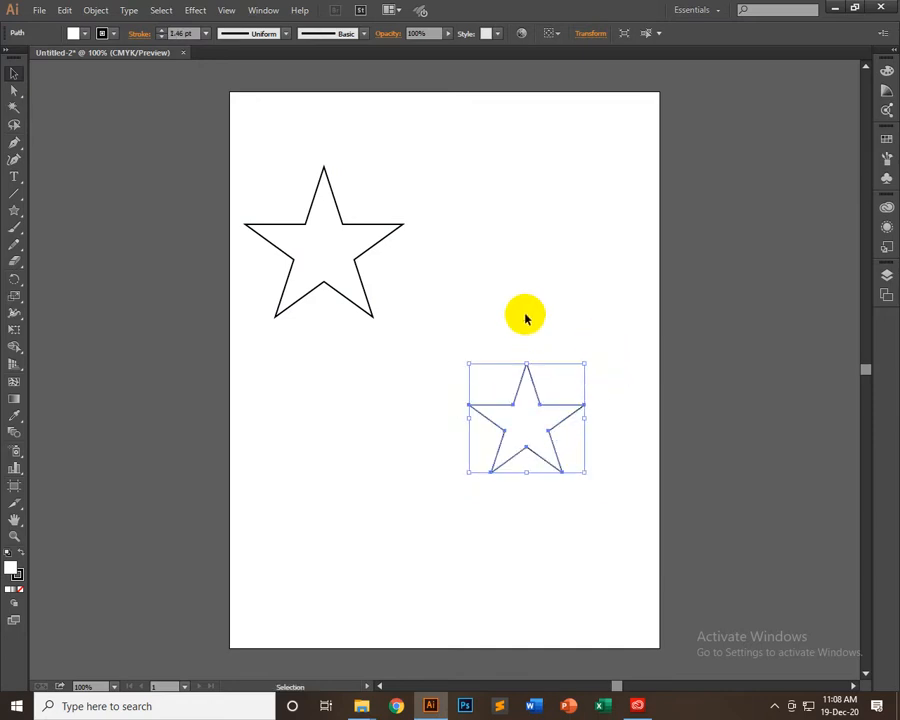
click(527, 318)
Select both stars and set the blend options to Specified Steps spacing with 4 steps
drag(275, 152, 586, 545)
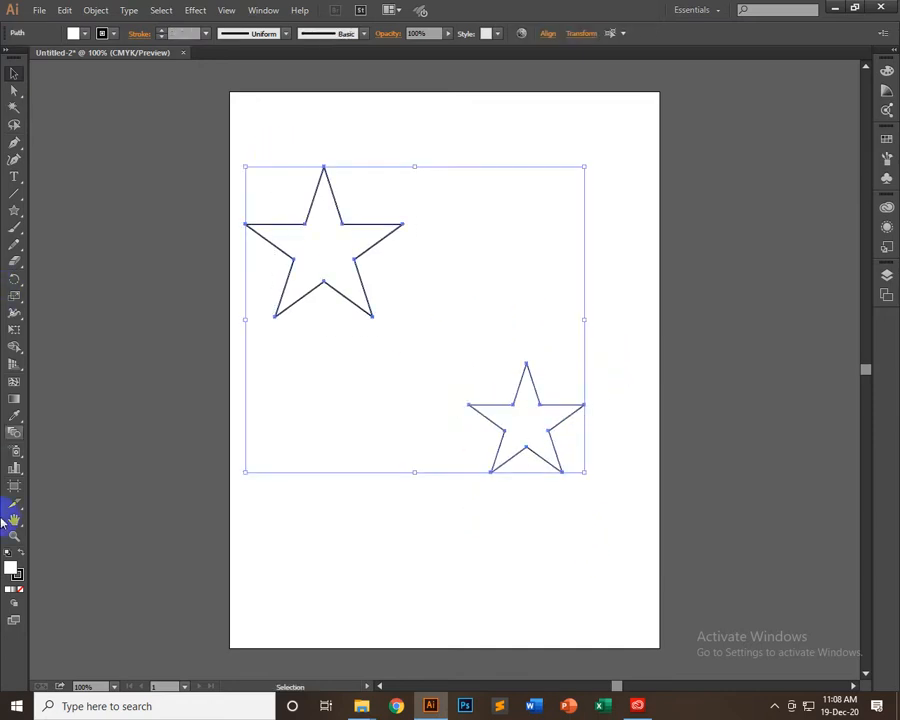
double_click(12, 437)
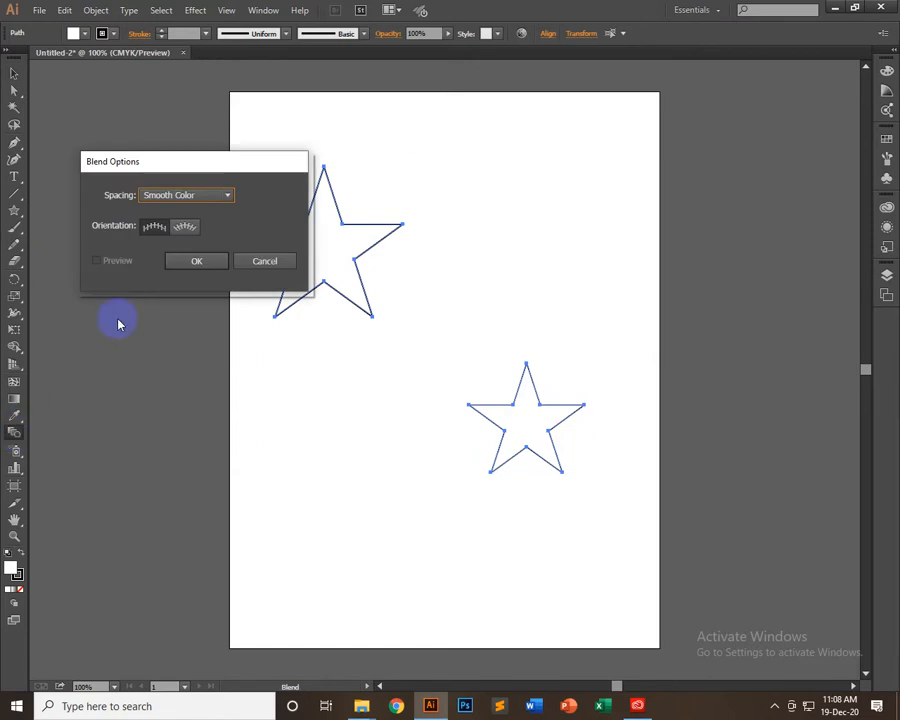
click(203, 206)
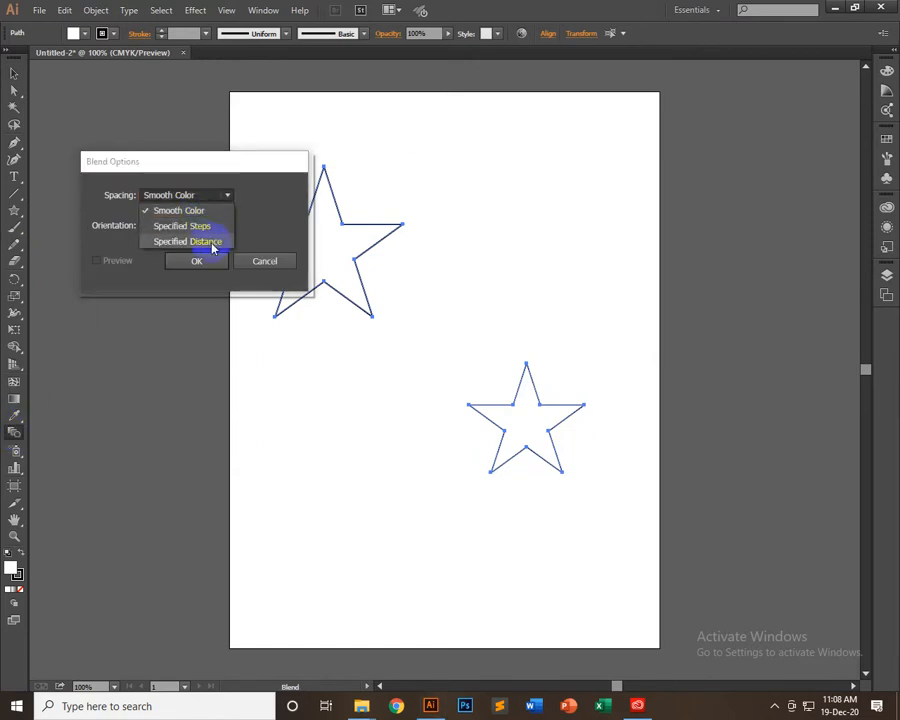
click(206, 230)
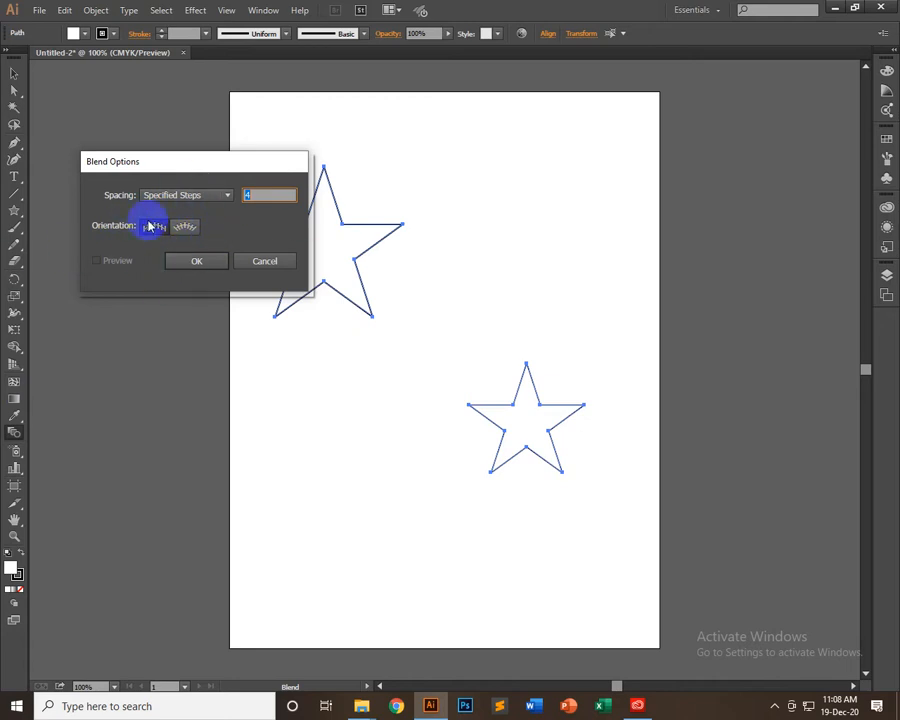
click(197, 264)
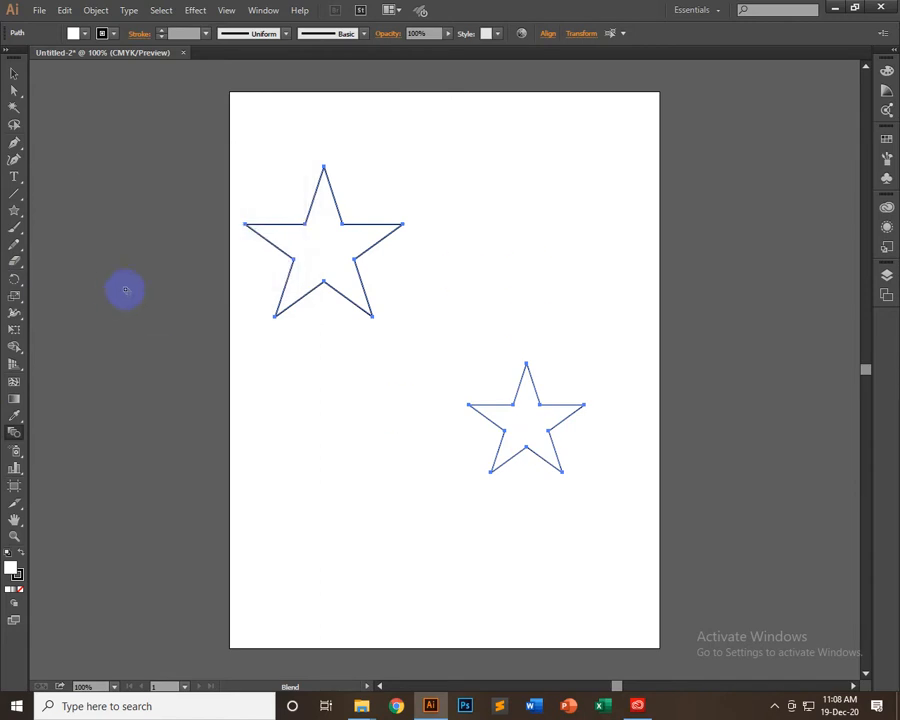
Blend the large star into the small star with the Blend tool and select the resulting blend object
click(315, 258)
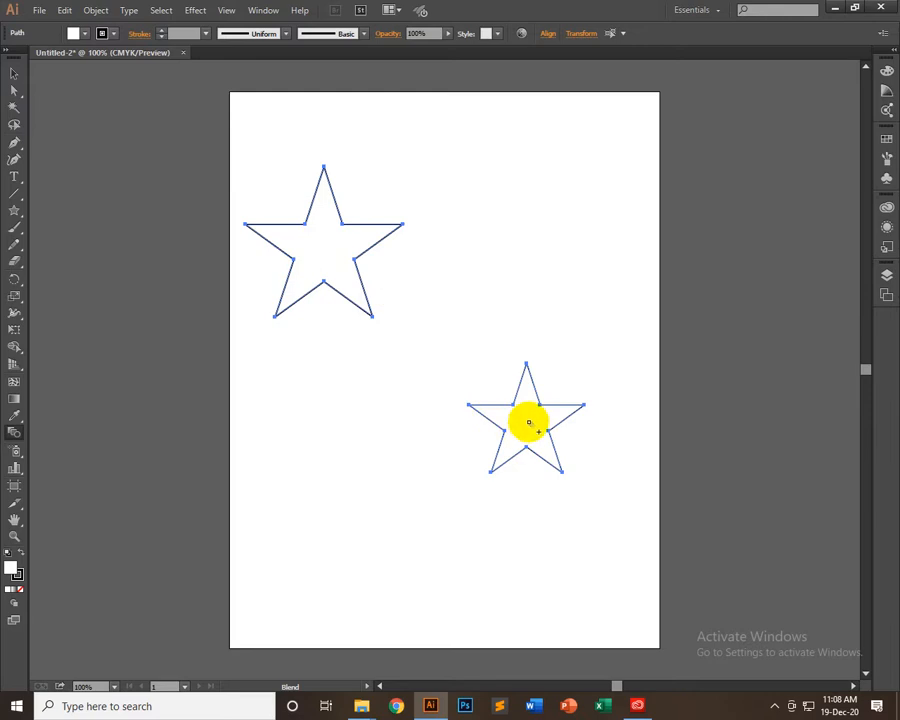
click(330, 247)
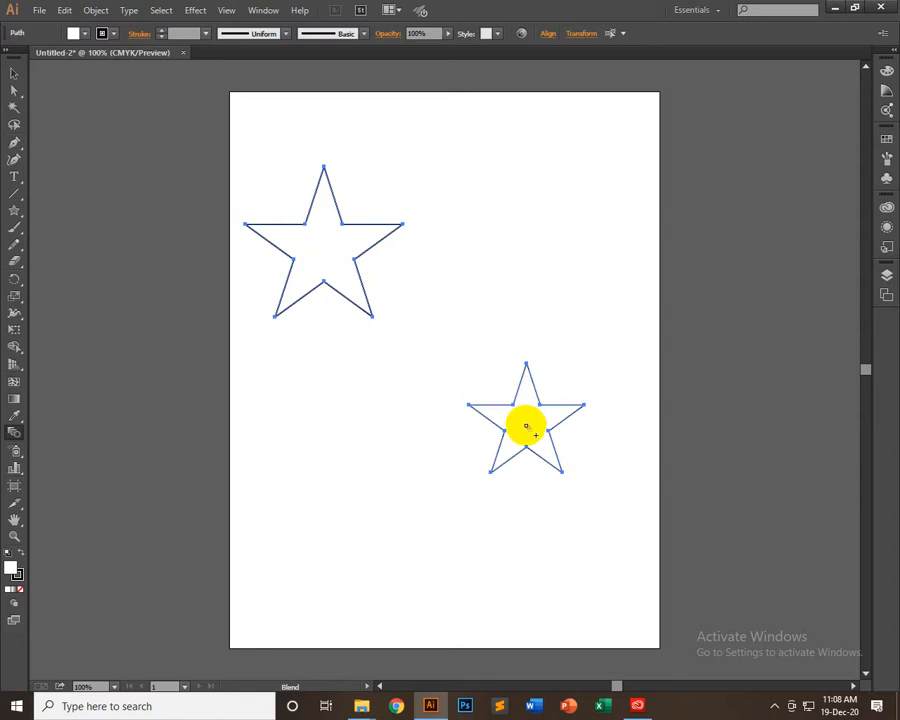
click(526, 426)
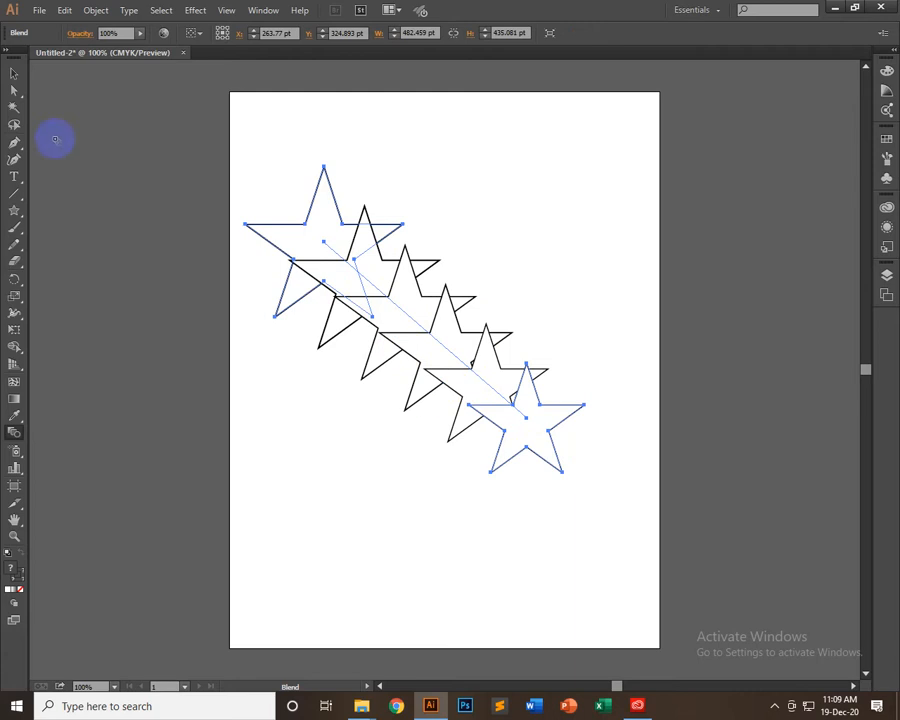
click(14, 74)
click(604, 380)
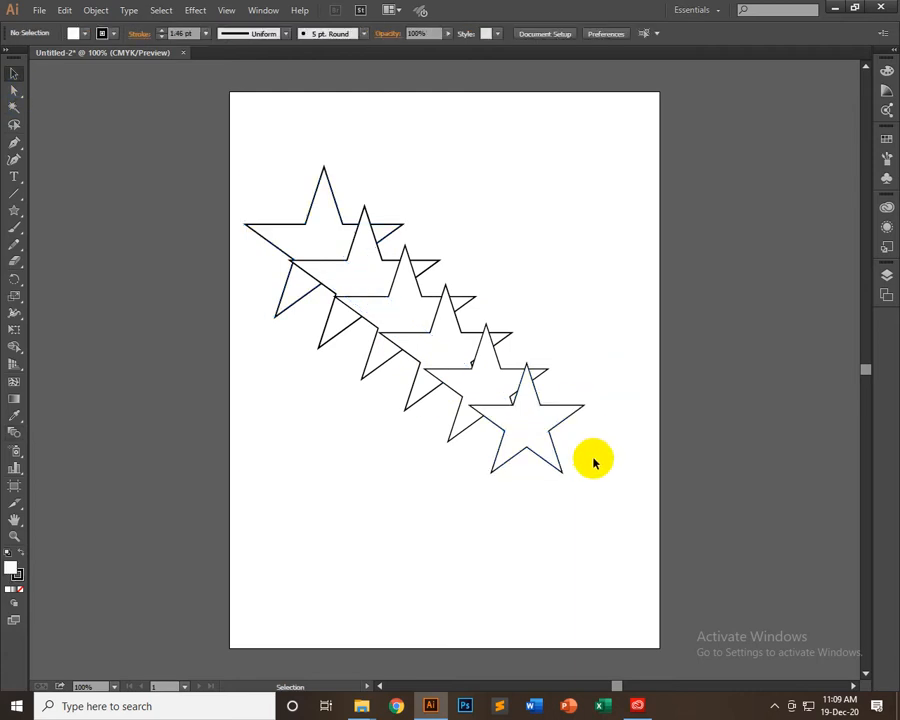
click(322, 208)
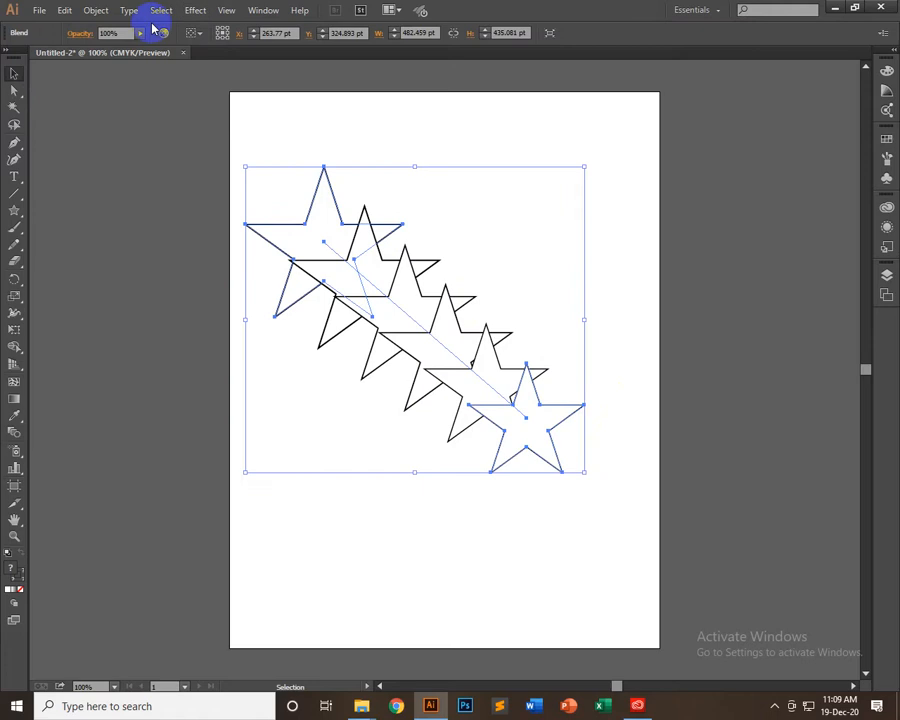
Isolate the blend, select its two end stars, set their fill to None, and exit isolation mode with nothing selected
click(197, 118)
click(422, 296)
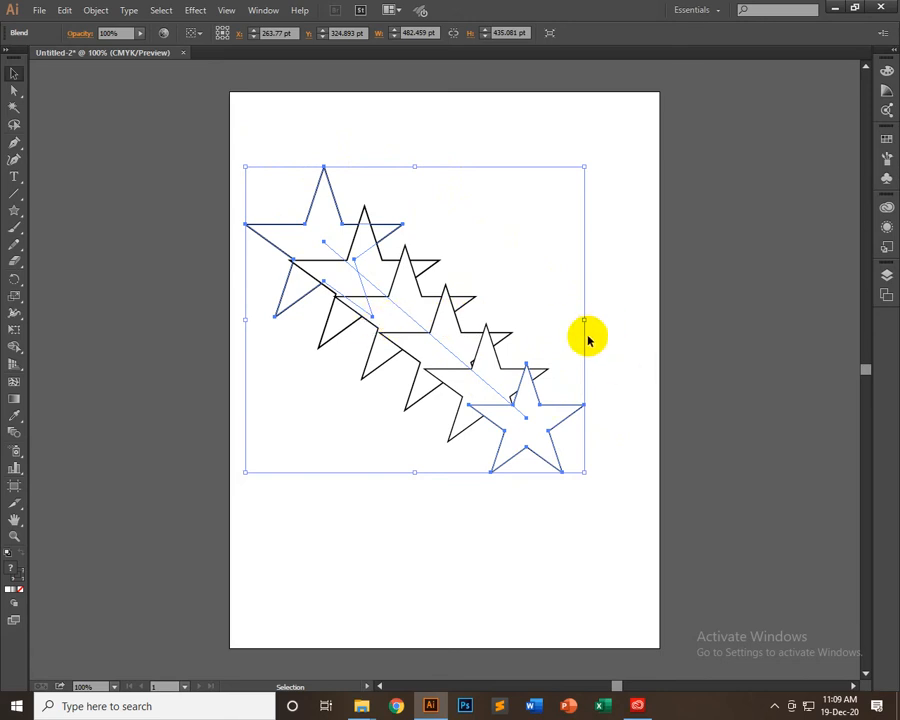
click(320, 211)
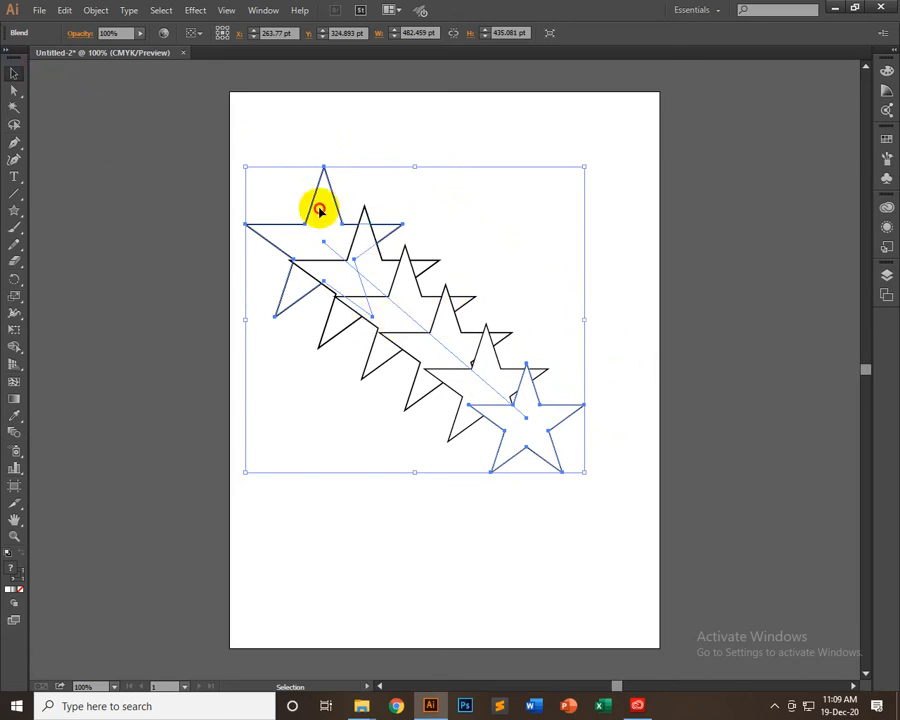
double_click(318, 209)
shift+click(534, 430)
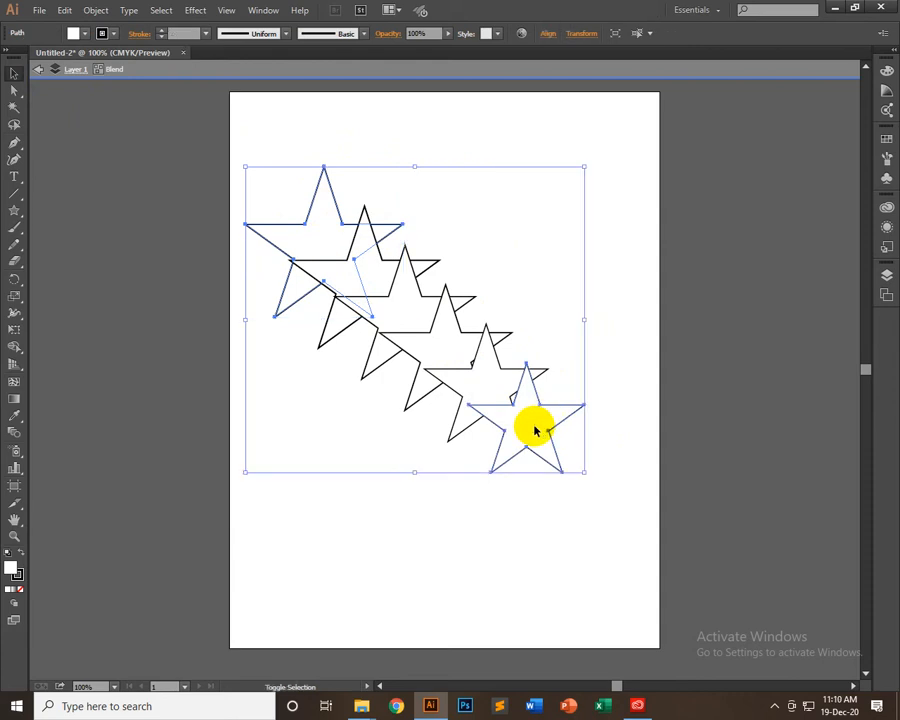
click(73, 33)
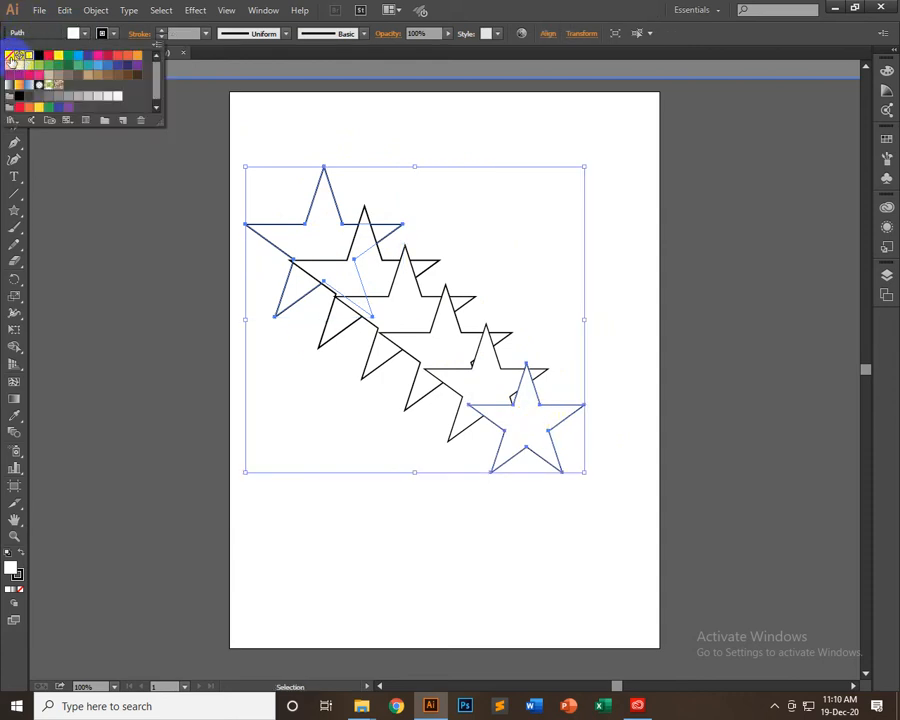
click(10, 57)
key(Escape)
key(Escape)
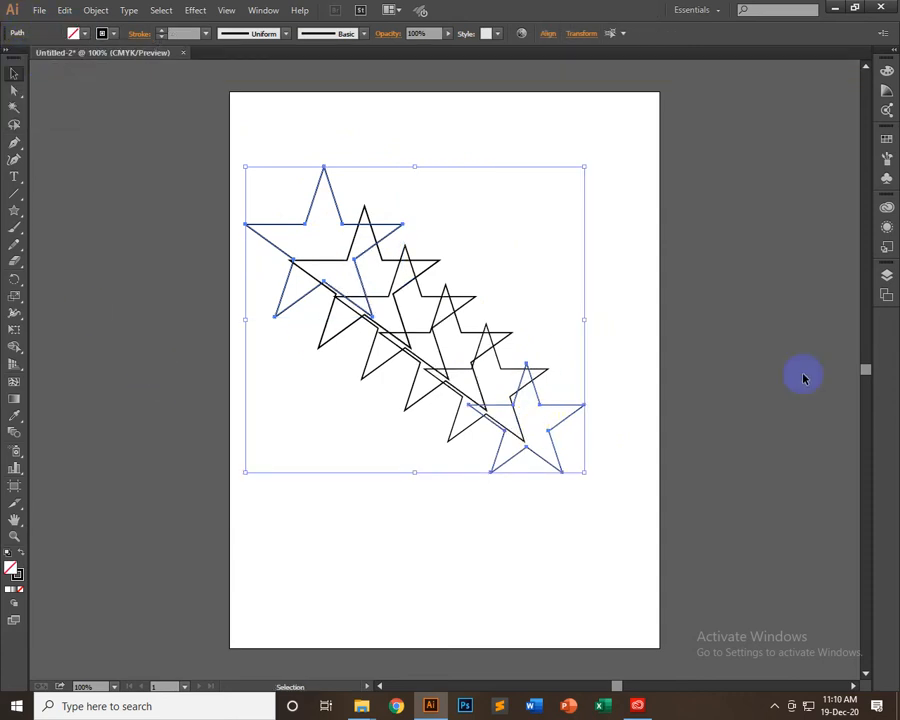
click(620, 336)
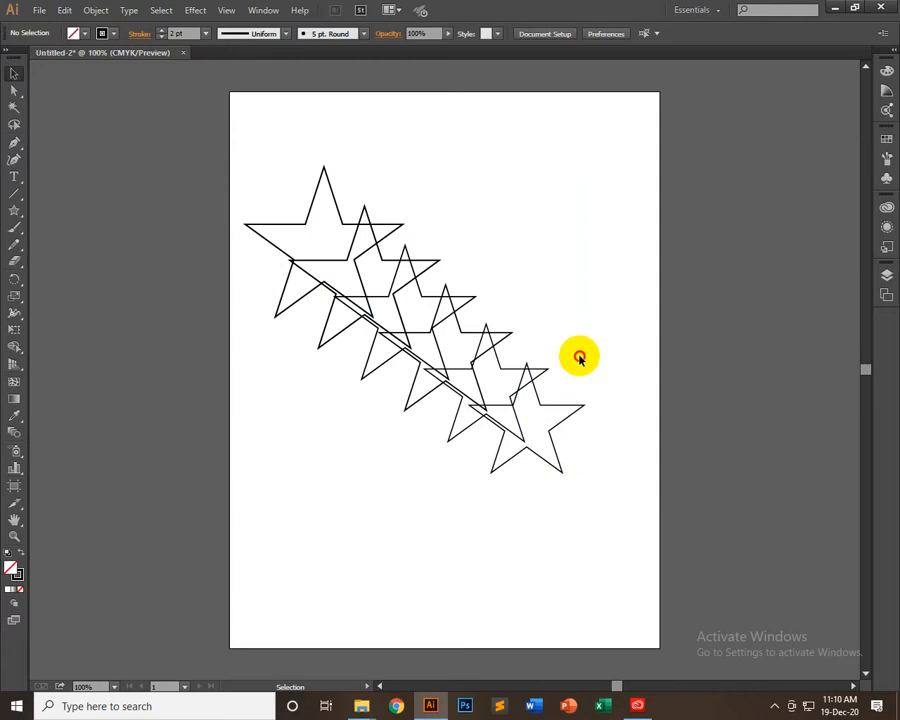
Isolate the blend and move its small end star down to the artboard's lower-right corner
click(535, 413)
click(540, 418)
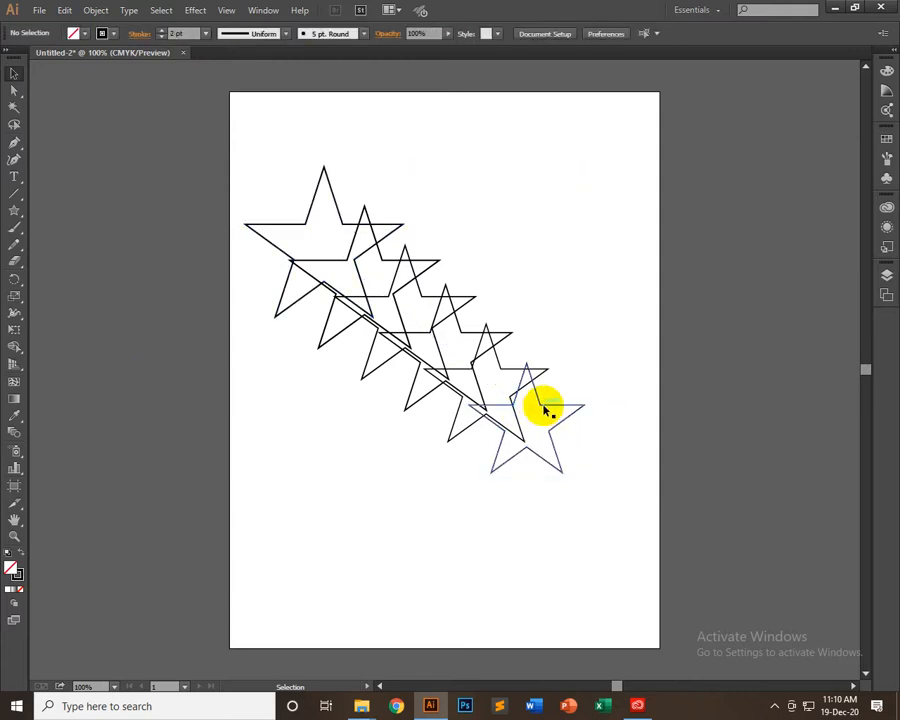
double_click(546, 409)
click(552, 408)
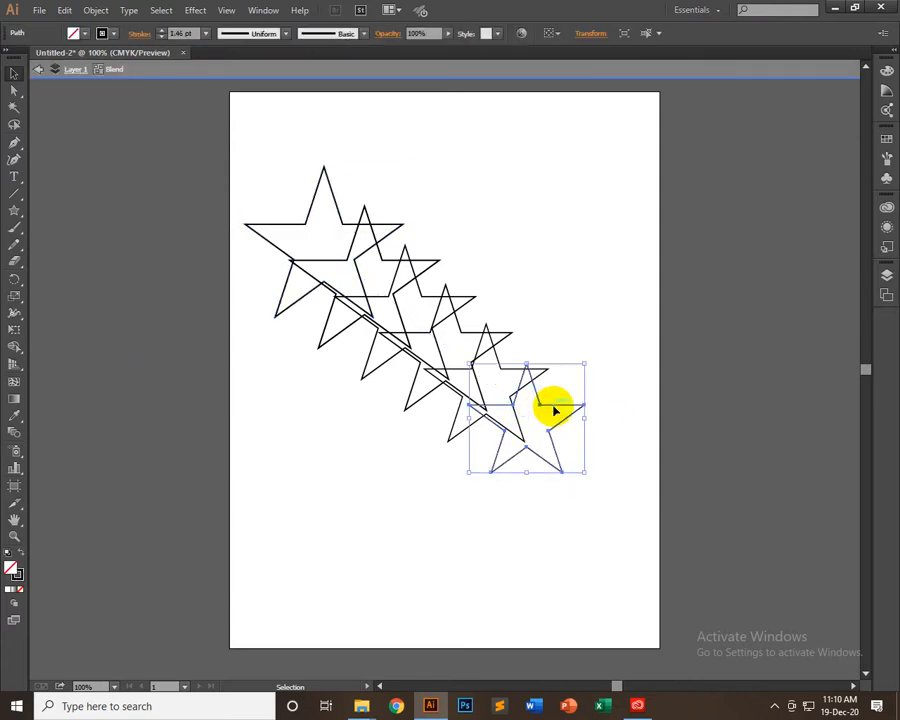
drag(557, 407, 588, 408)
drag(787, 399, 631, 596)
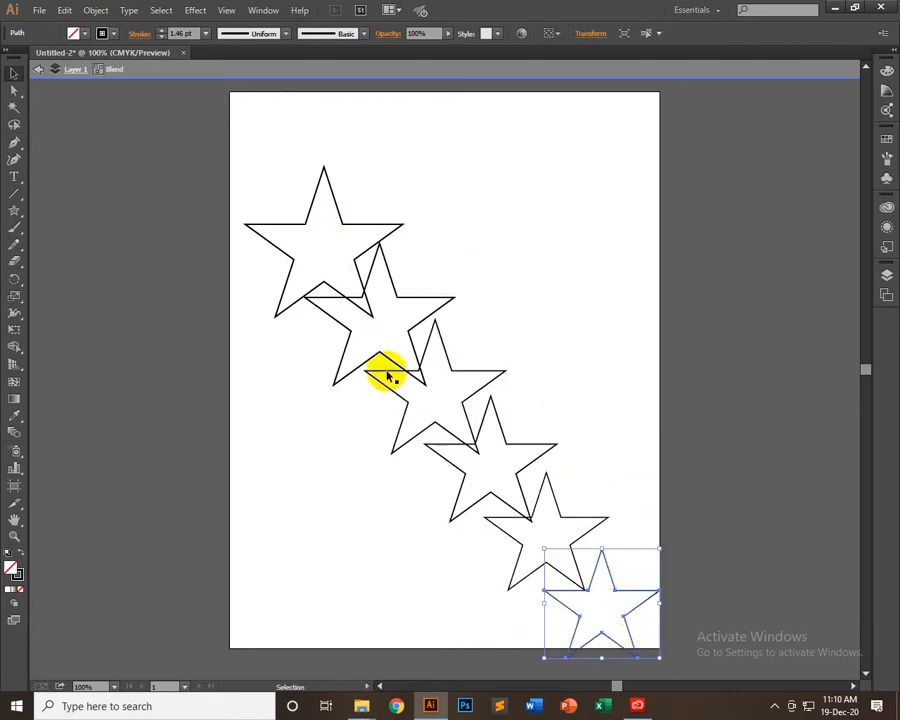
Scale the small end star down, place it up and left of the artboard corner, exit isolation mode and select the blend
drag(629, 595, 505, 528)
mouse_move(527, 485)
mouse_down()
mouse_move(496, 512)
mouse_move(542, 498)
mouse_up()
click(492, 553)
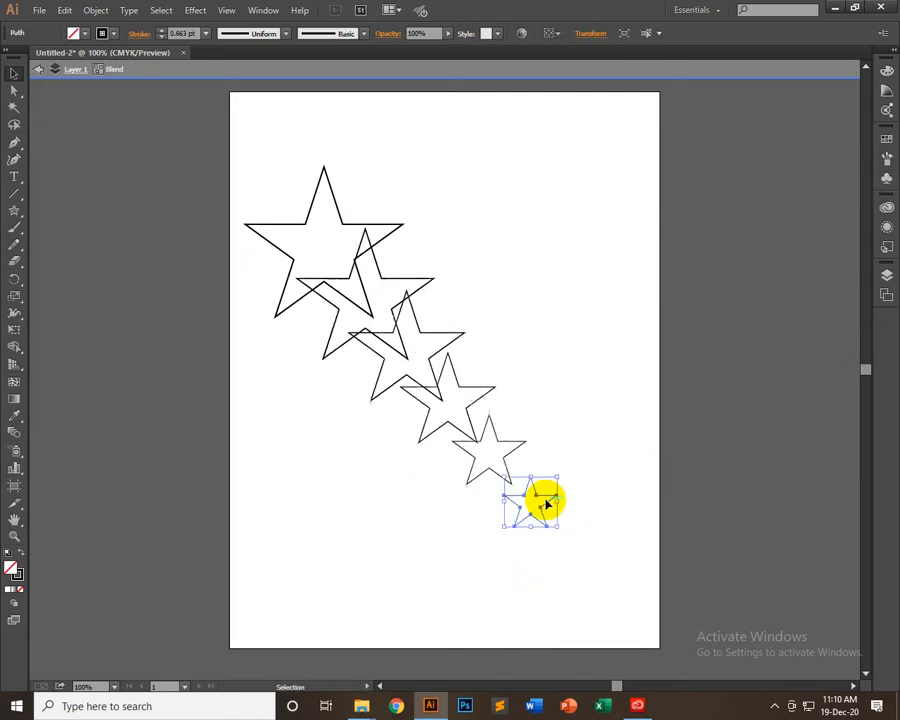
double_click(538, 225)
click(314, 172)
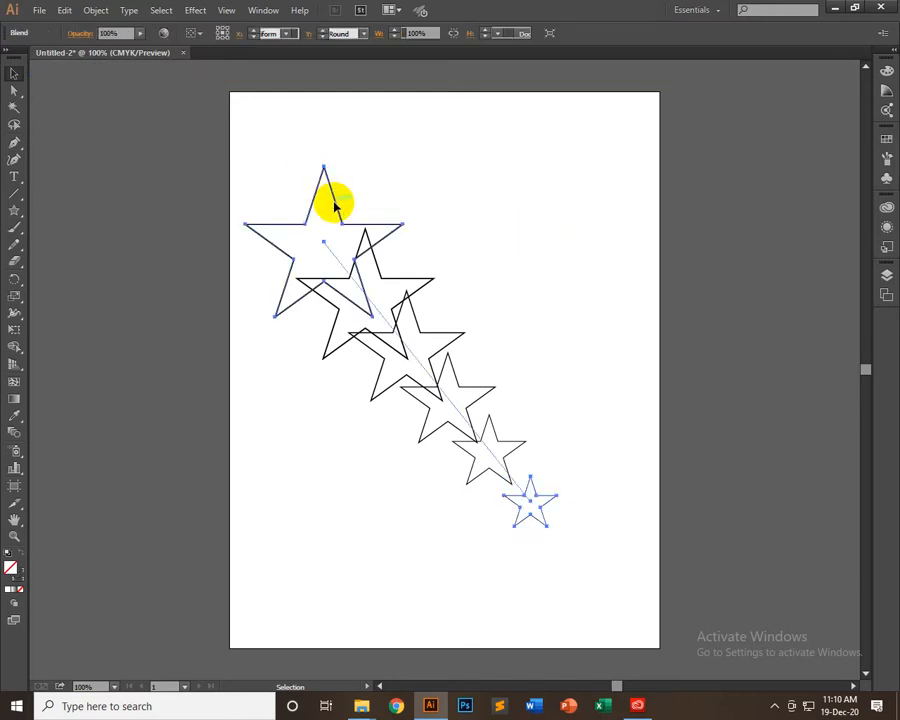
double_click(541, 512)
click(539, 511)
double_click(592, 451)
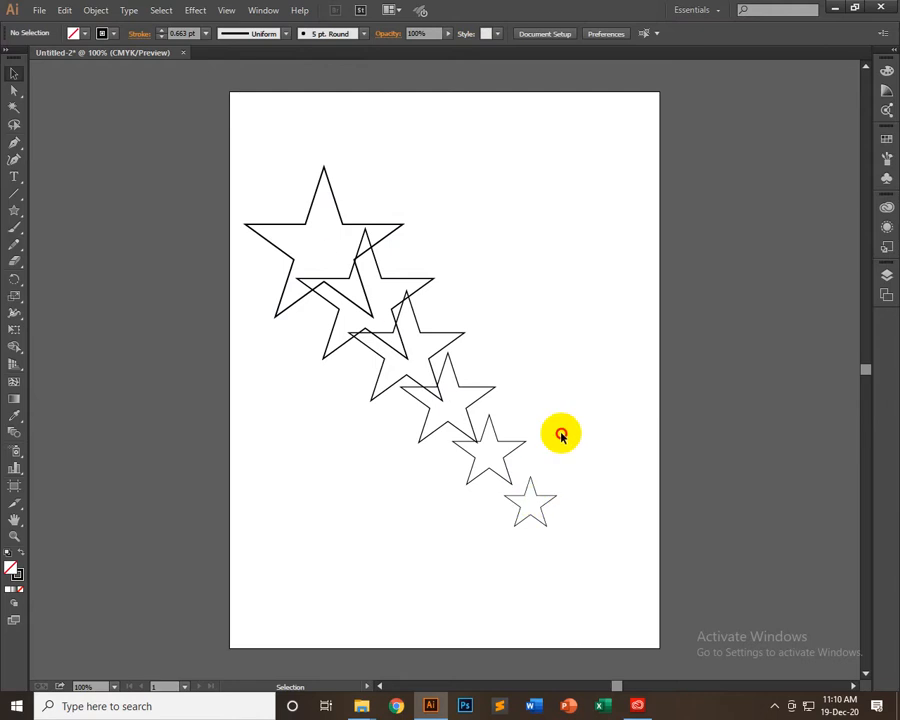
Isolate the selected blend group and move its small end star up and slightly to the right
click(331, 219)
right_click(329, 217)
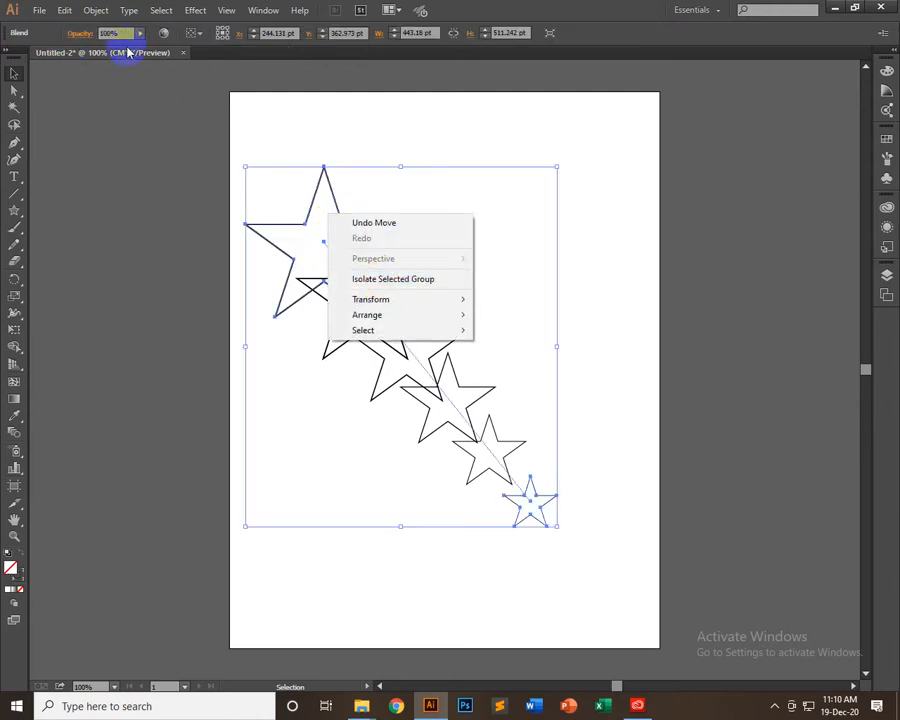
click(382, 280)
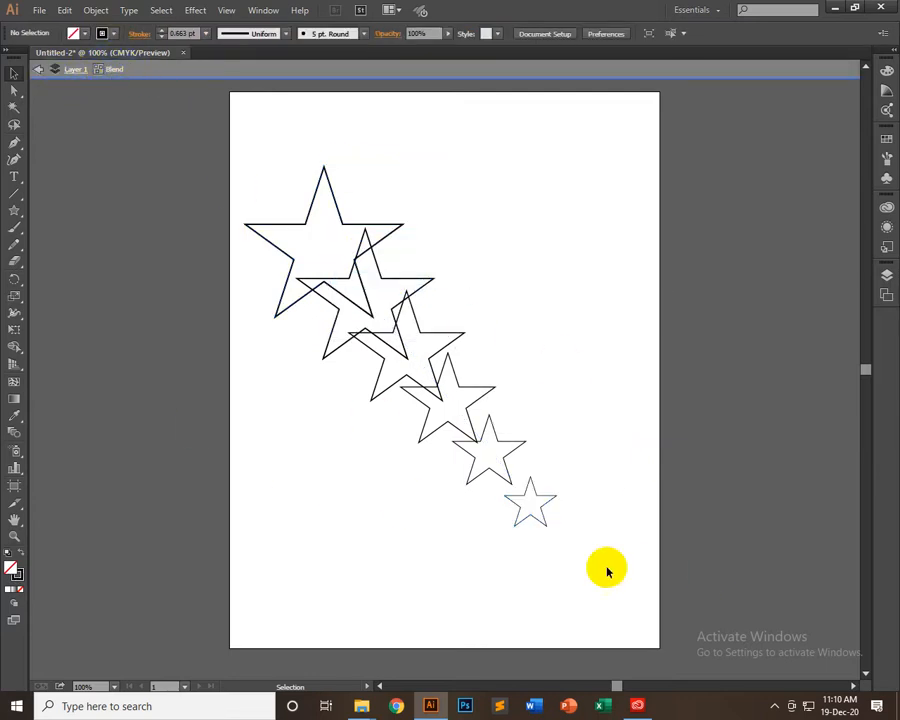
click(547, 514)
drag(544, 506, 562, 430)
click(390, 155)
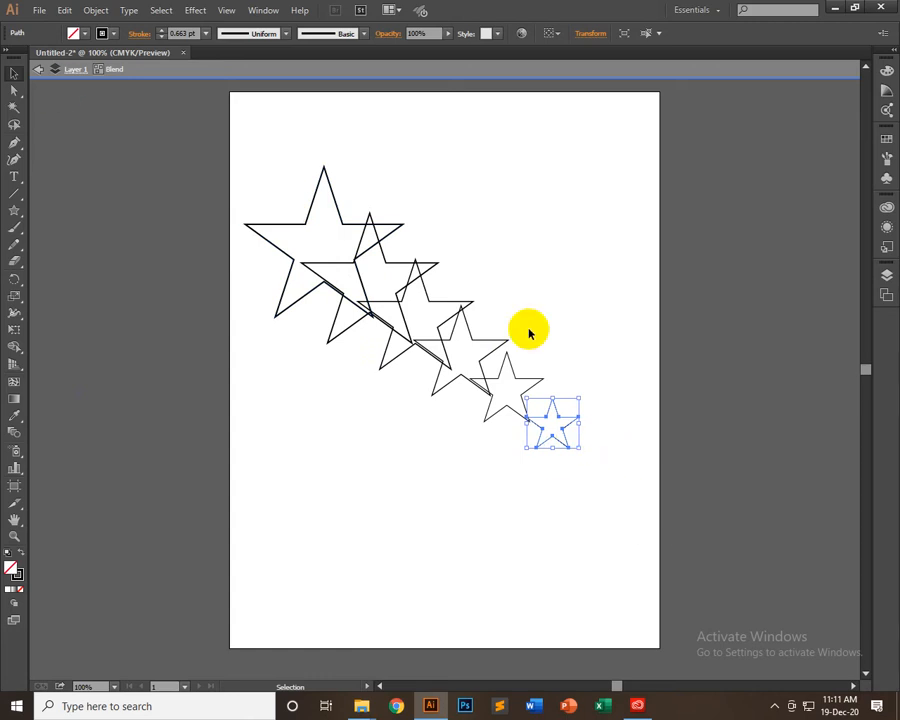
Round all corners of the small end star to a radius of about 7.47 pt with the Direct Selection tool
key(ctrl+plus)
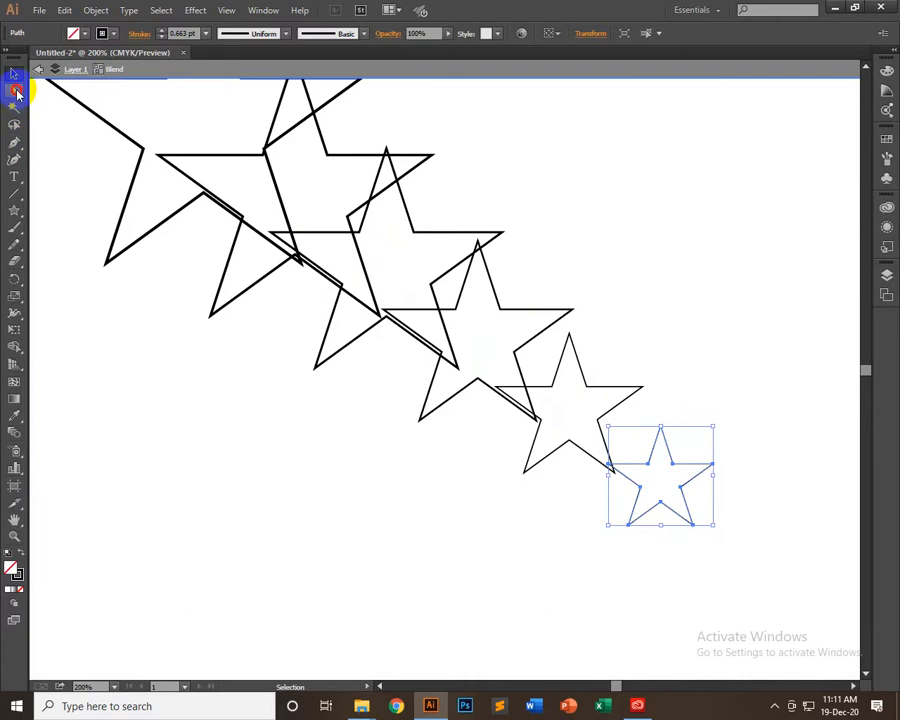
click(15, 91)
click(670, 463)
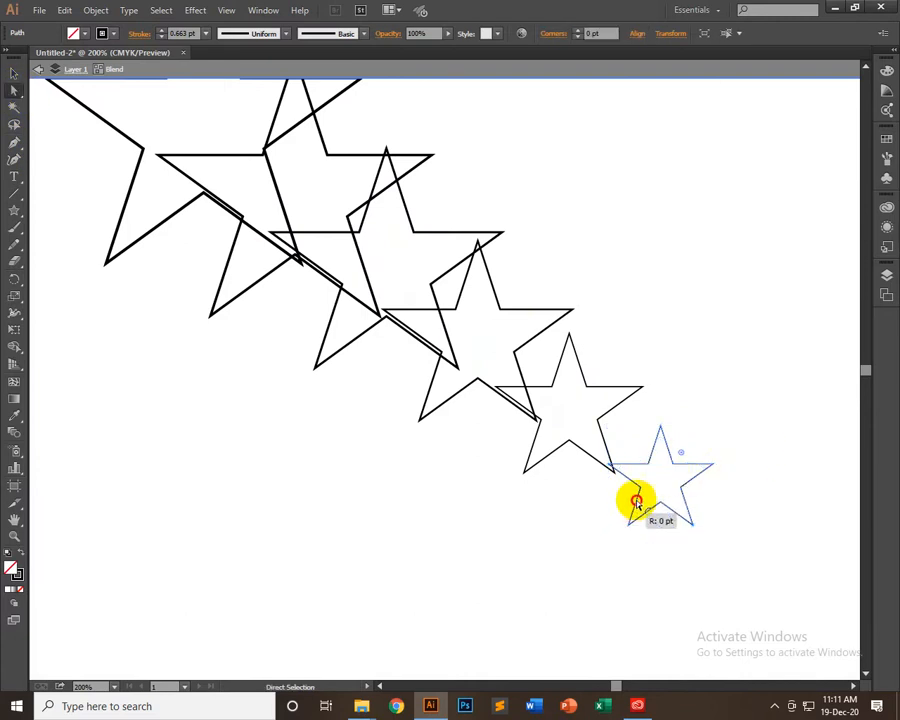
drag(636, 502, 705, 425)
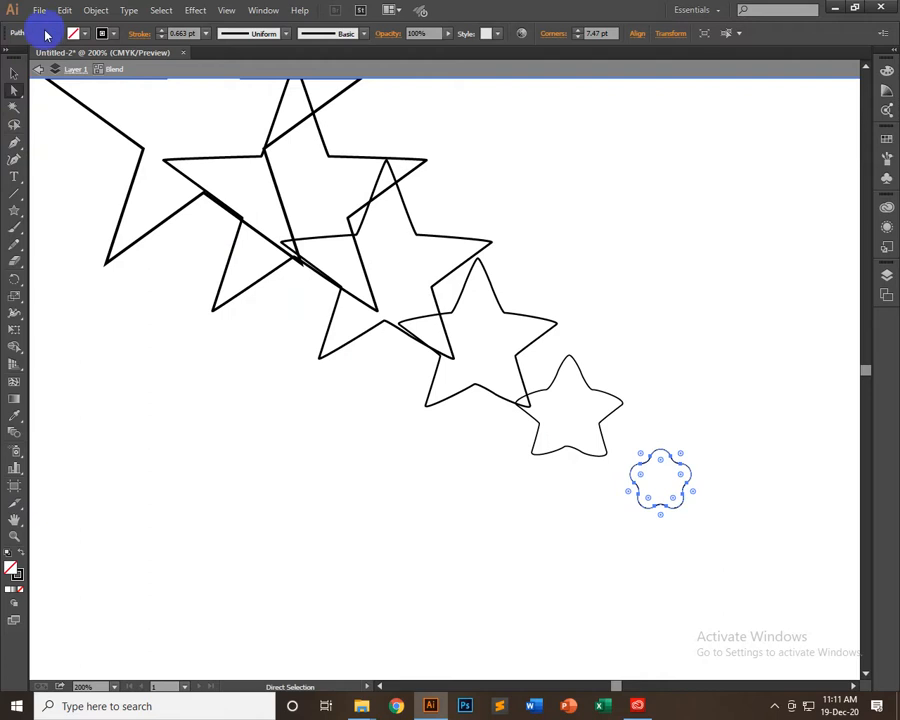
click(14, 73)
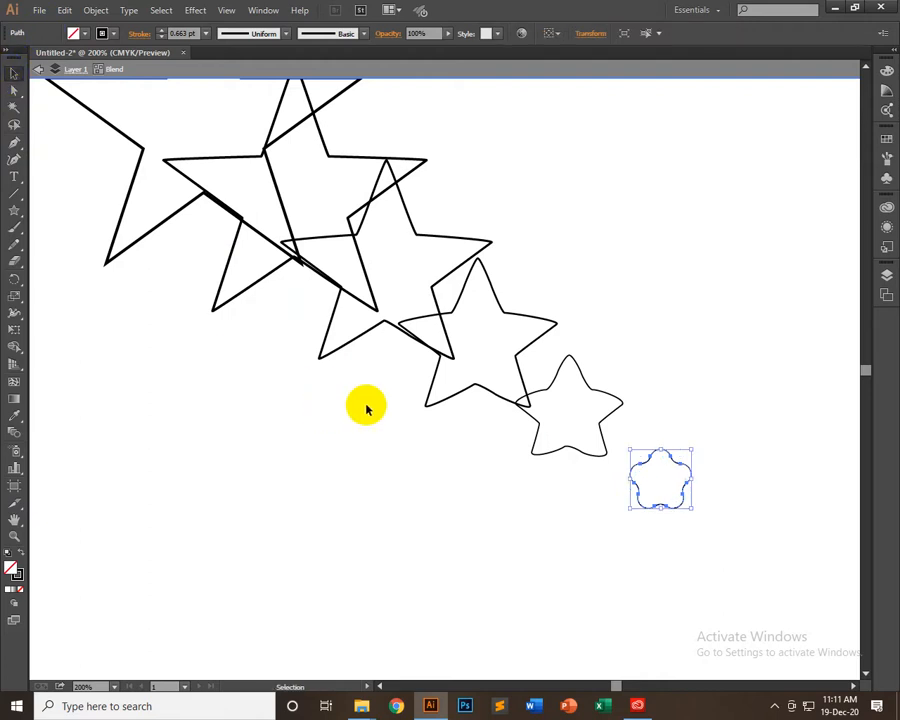
Move the rounded end star up and to the right, exit isolation mode, and select the whole blend
key(ctrl+minus)
scroll(245, 204, up, 2)
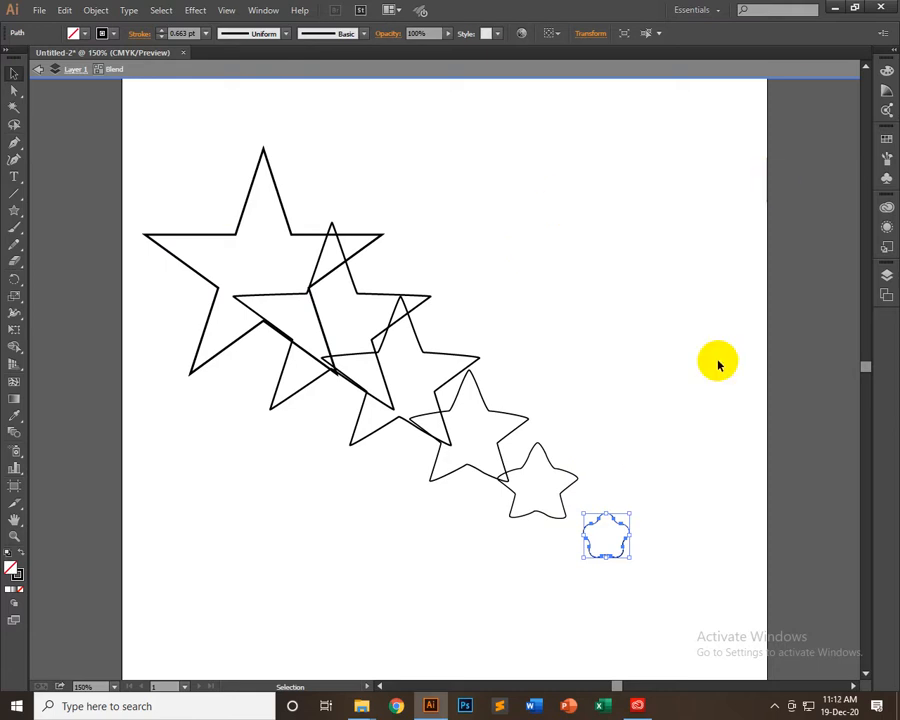
drag(607, 516, 656, 477)
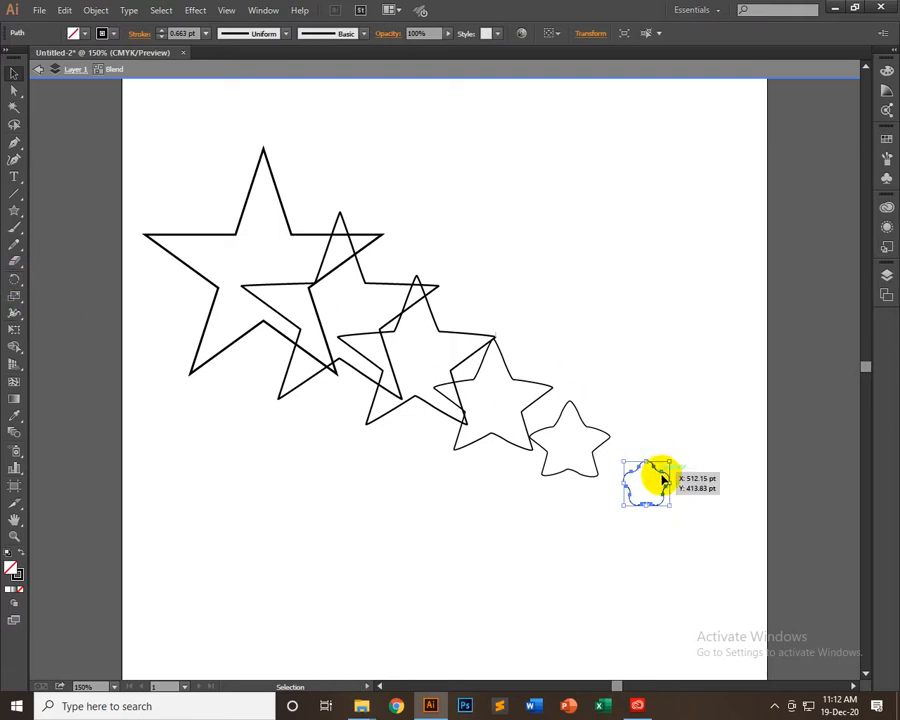
double_click(629, 350)
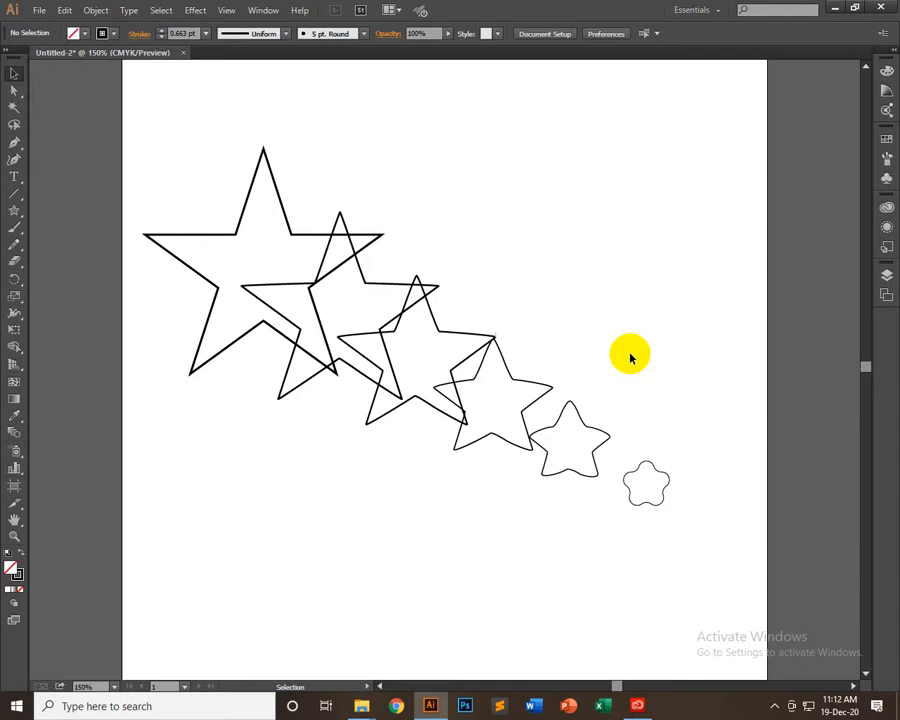
click(664, 470)
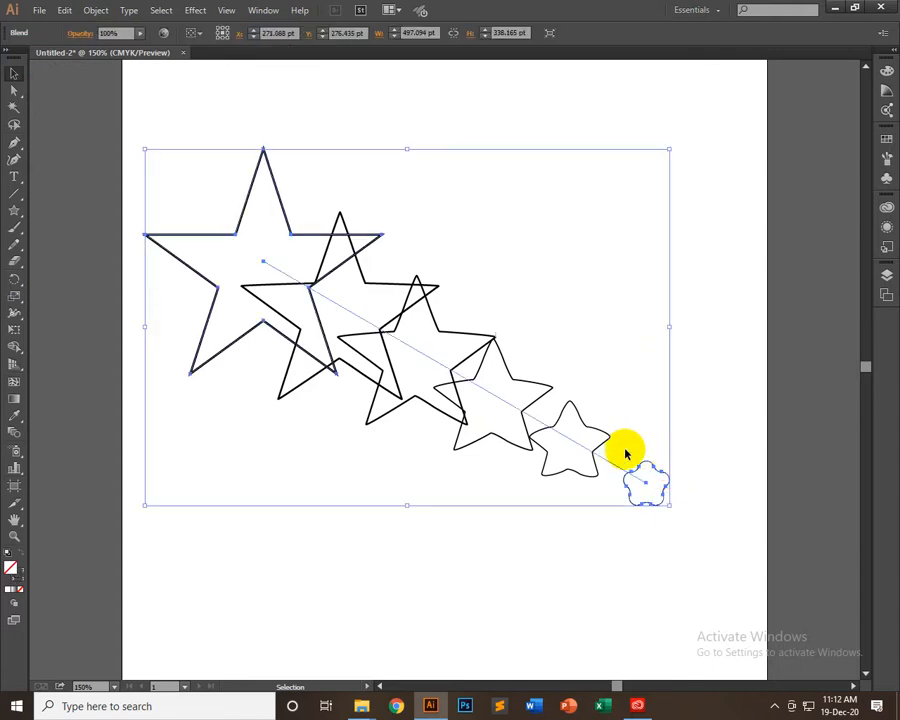
right_click(625, 451)
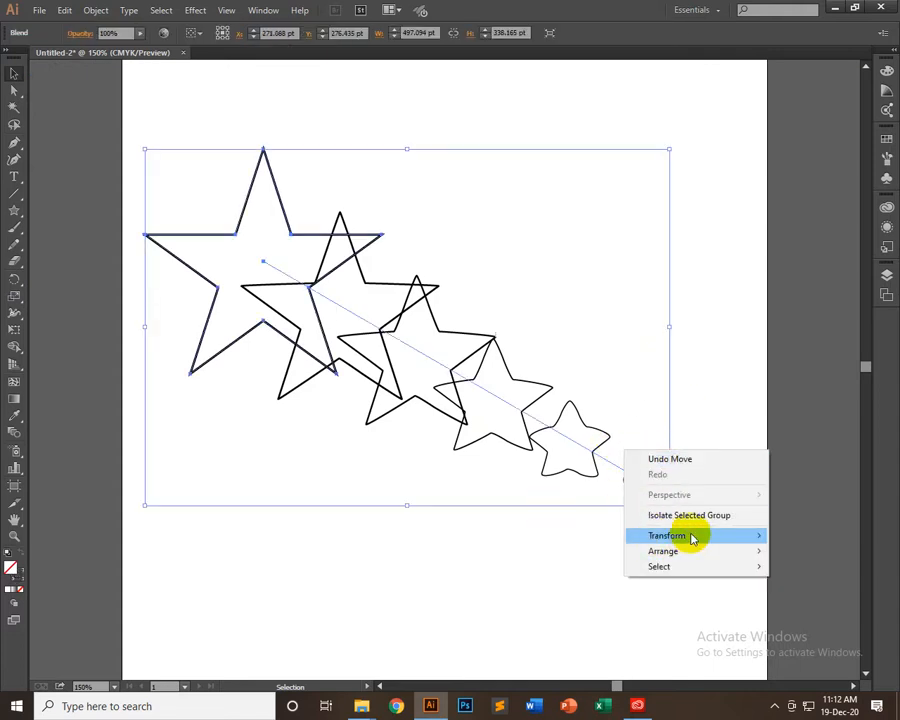
click(545, 281)
click(432, 312)
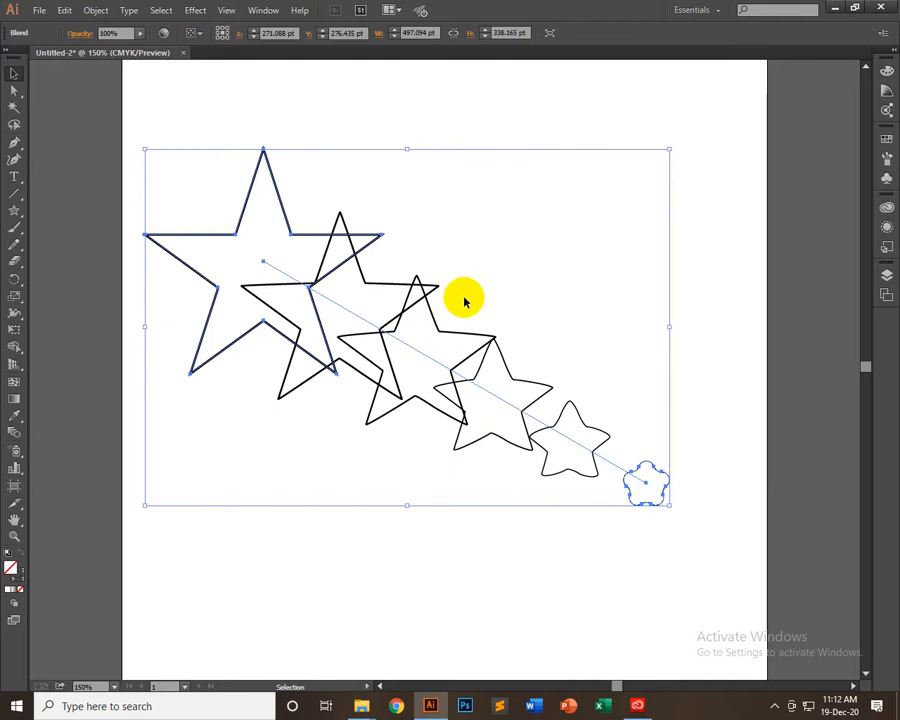
Undo the blend and star edits back to the single white-filled large star
key(ctrl+z)
key(ctrl+z)
key(ctrl+z)
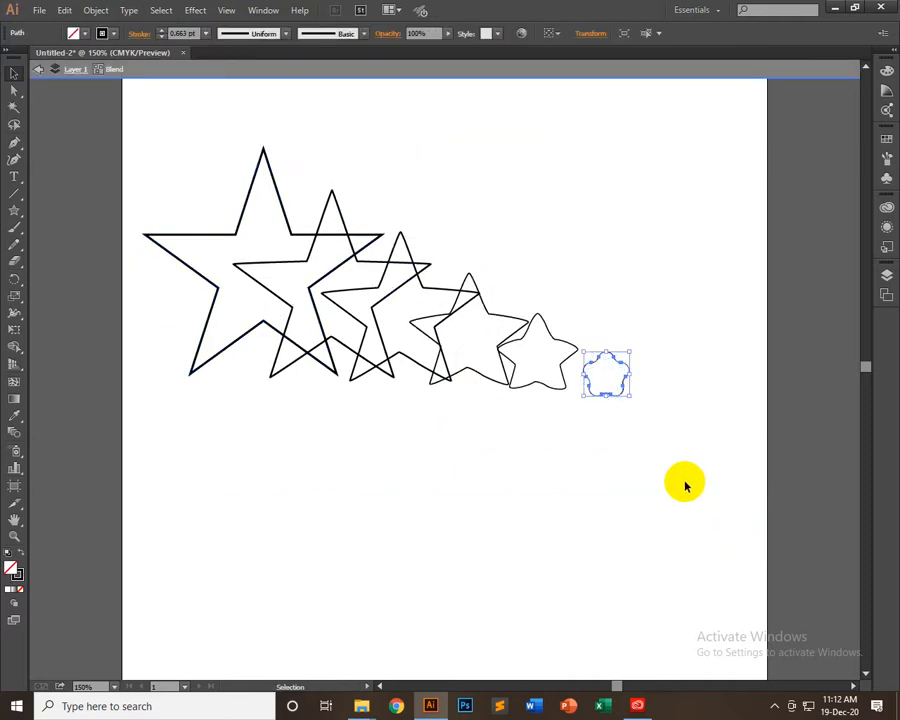
key(ctrl+z)
key(ctrl+z)
key(ctrl+z)
key(ctrl+z)
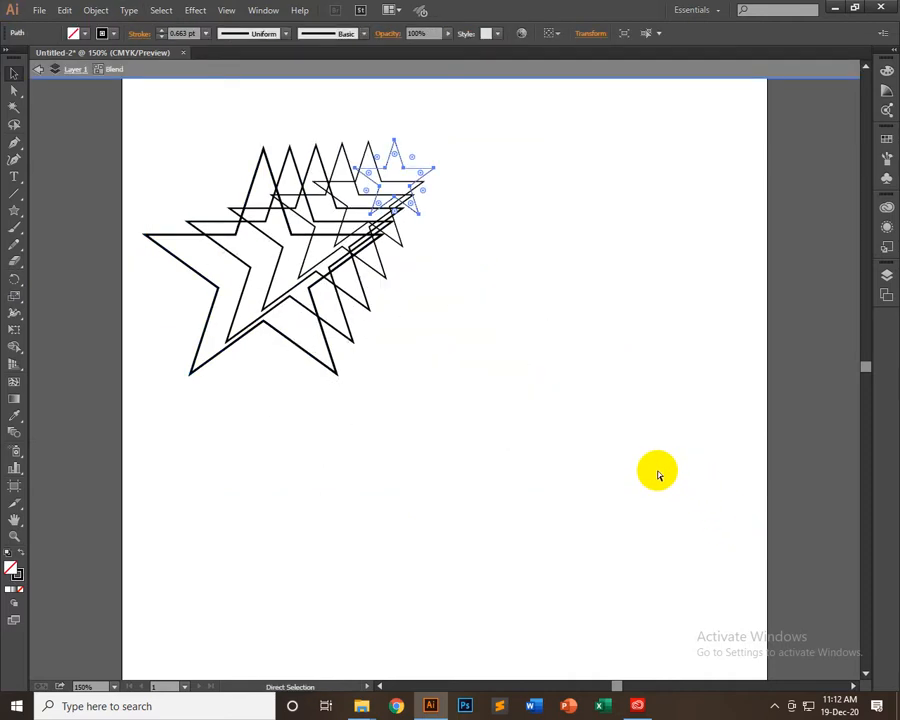
key(ctrl+z)
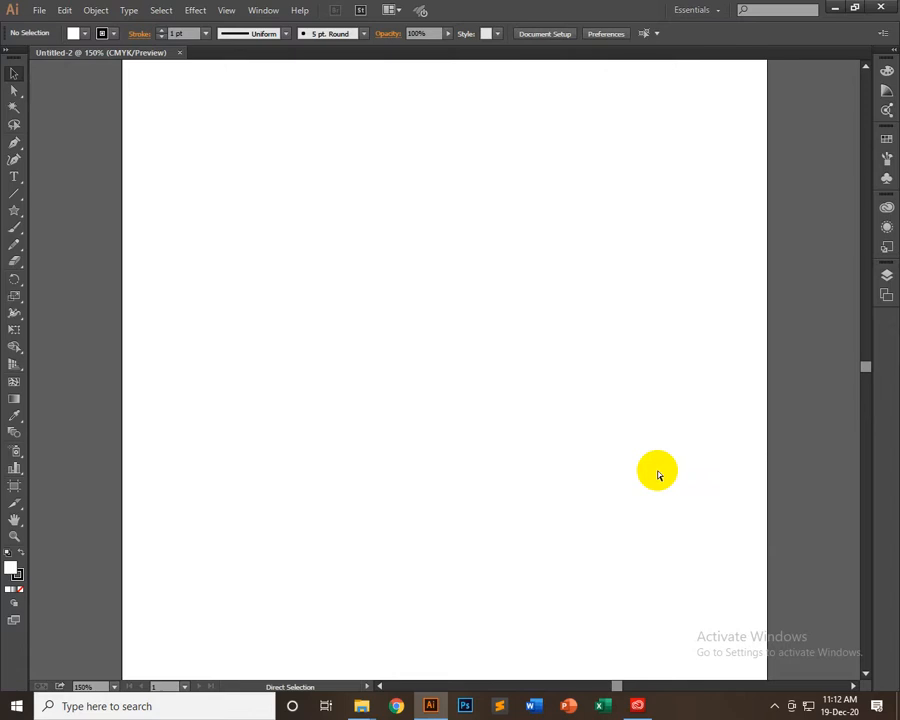
key(ctrl+z)
key(ctrl+z)
key(ctrl+z)
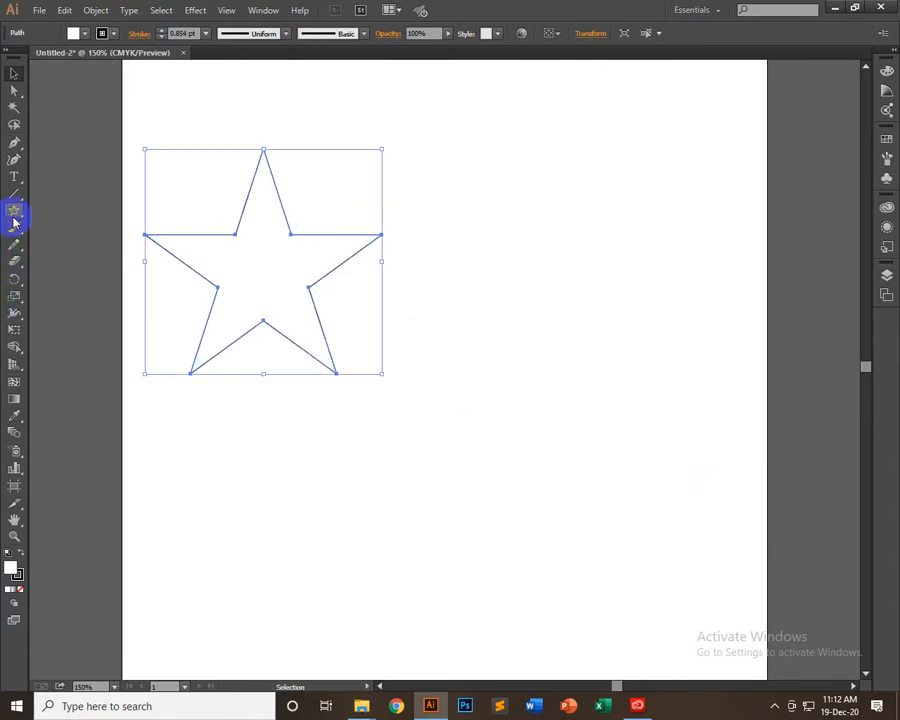
Draw a small circle below and to the right of the star with the Ellipse tool
drag(14, 222, 84, 244)
drag(548, 440, 574, 415)
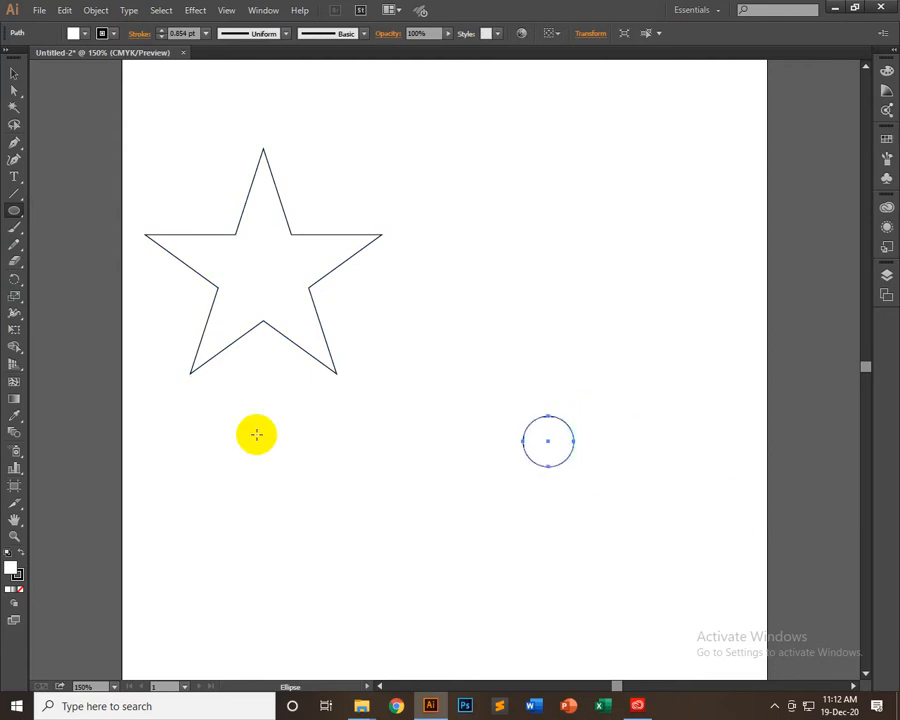
click(13, 76)
Select the star and circle together and blend the star into the circle with the Blend tool
drag(180, 150, 770, 526)
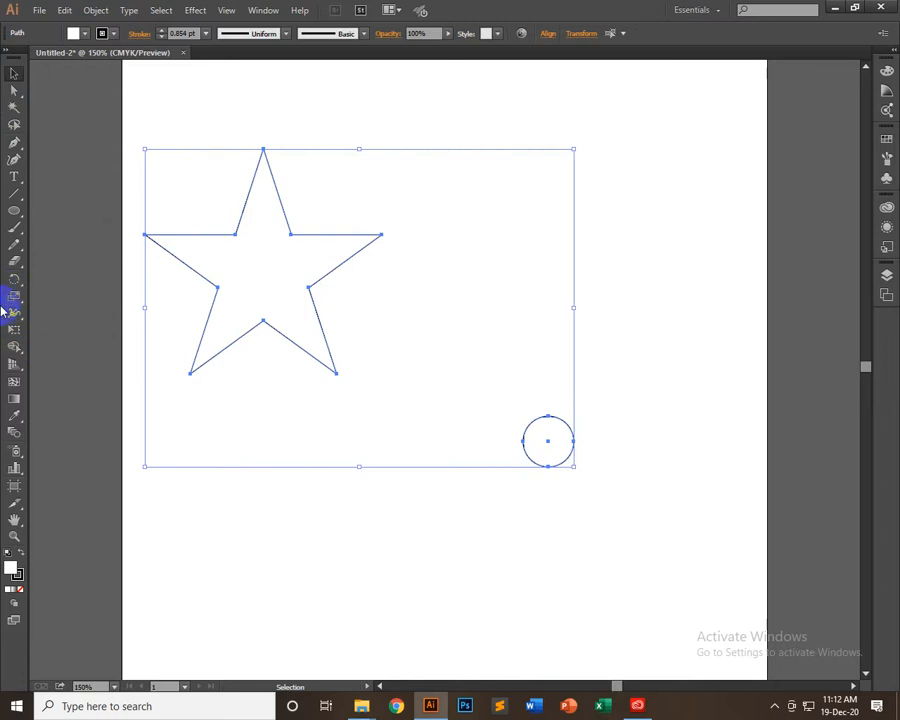
click(14, 433)
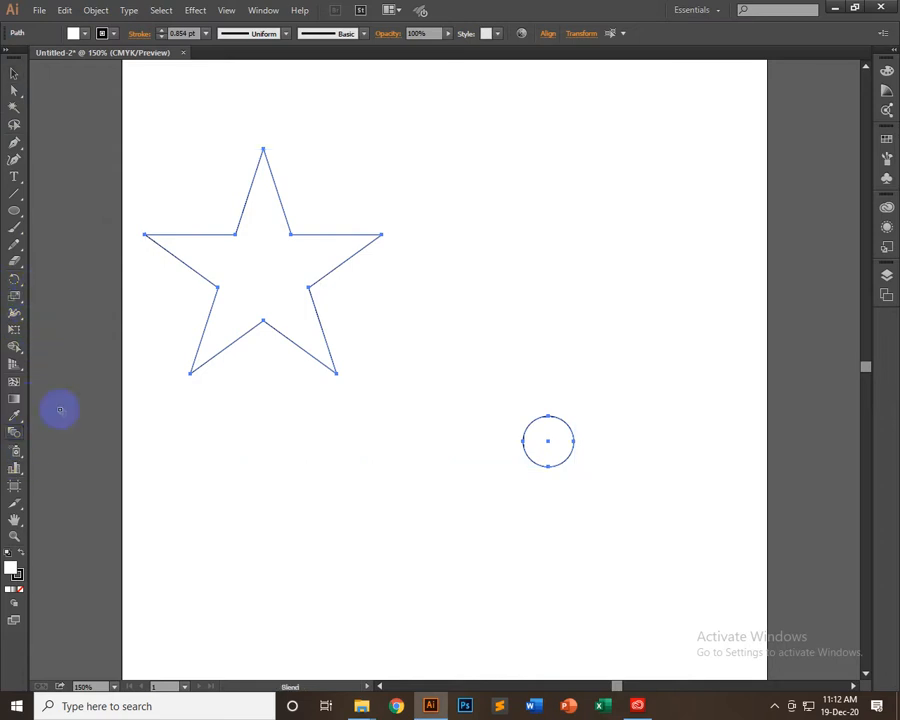
click(264, 275)
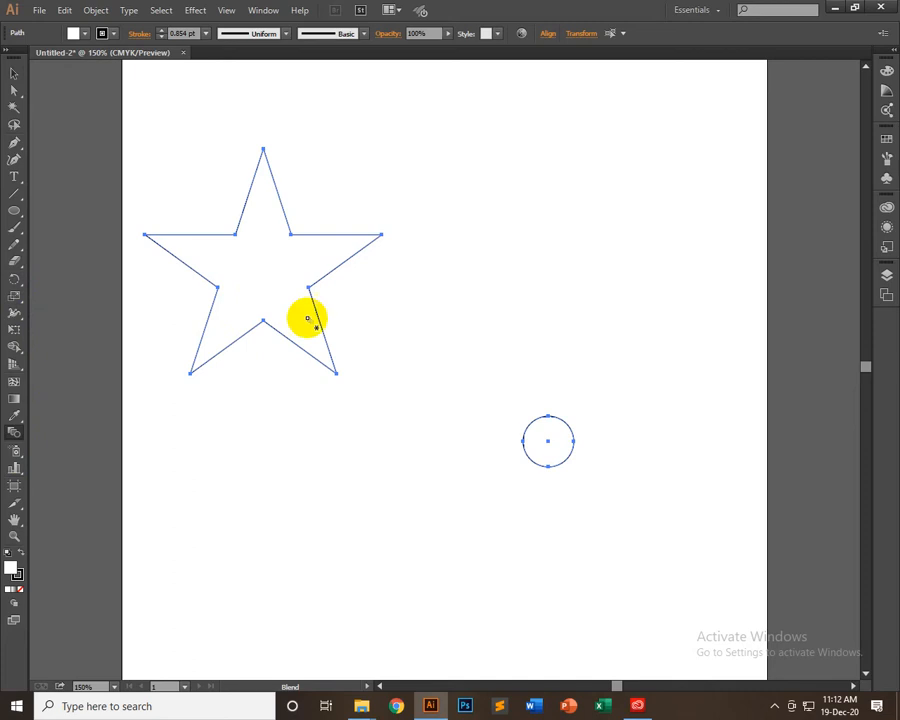
click(548, 440)
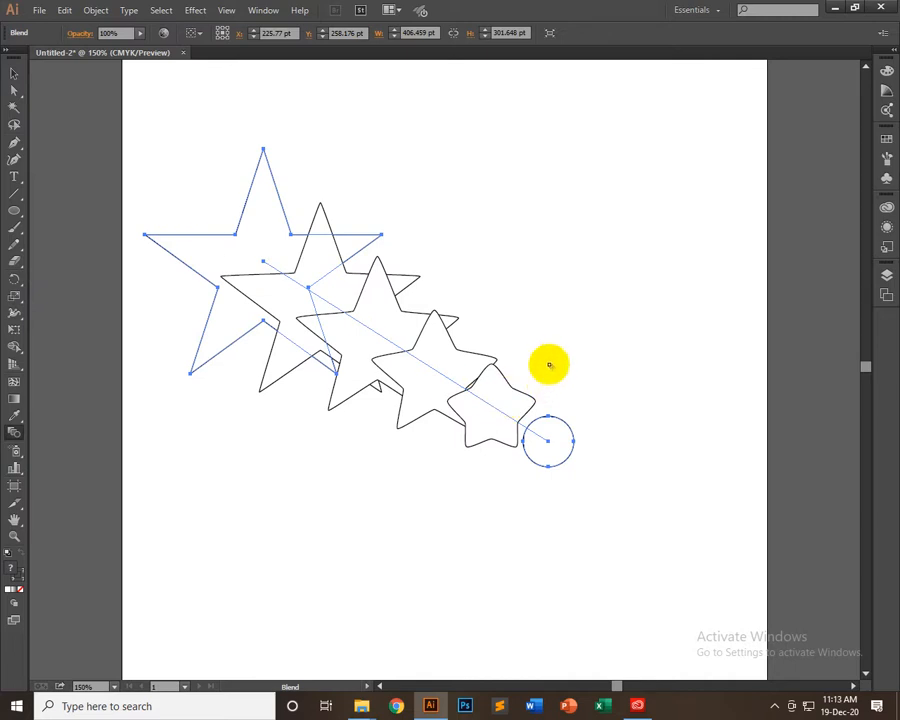
click(14, 74)
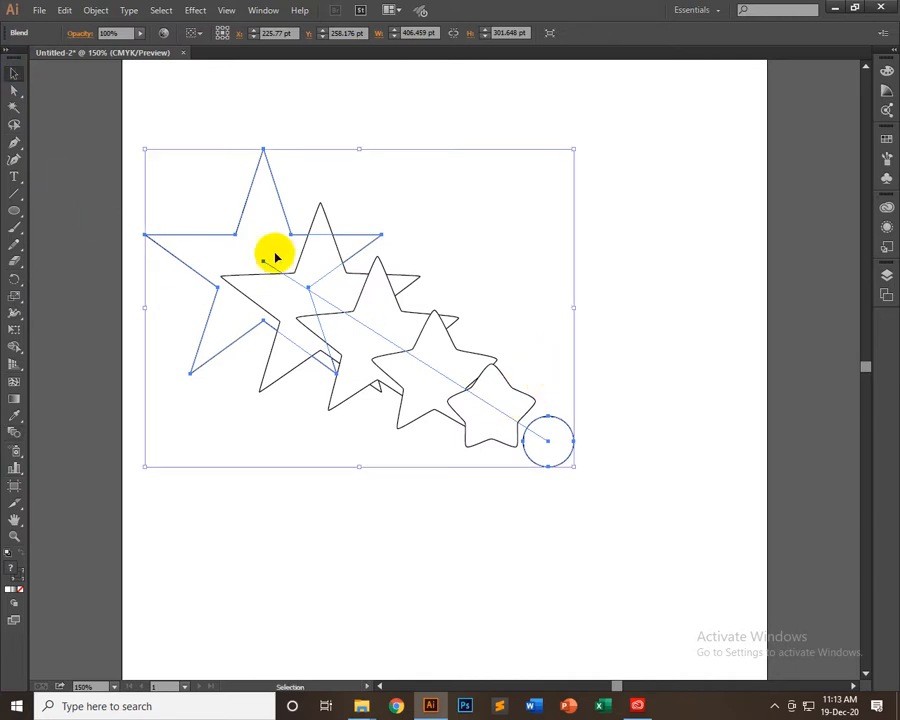
Isolate the blend, remove the fill from its star and circle, and exit isolation mode
double_click(241, 214)
click(243, 220)
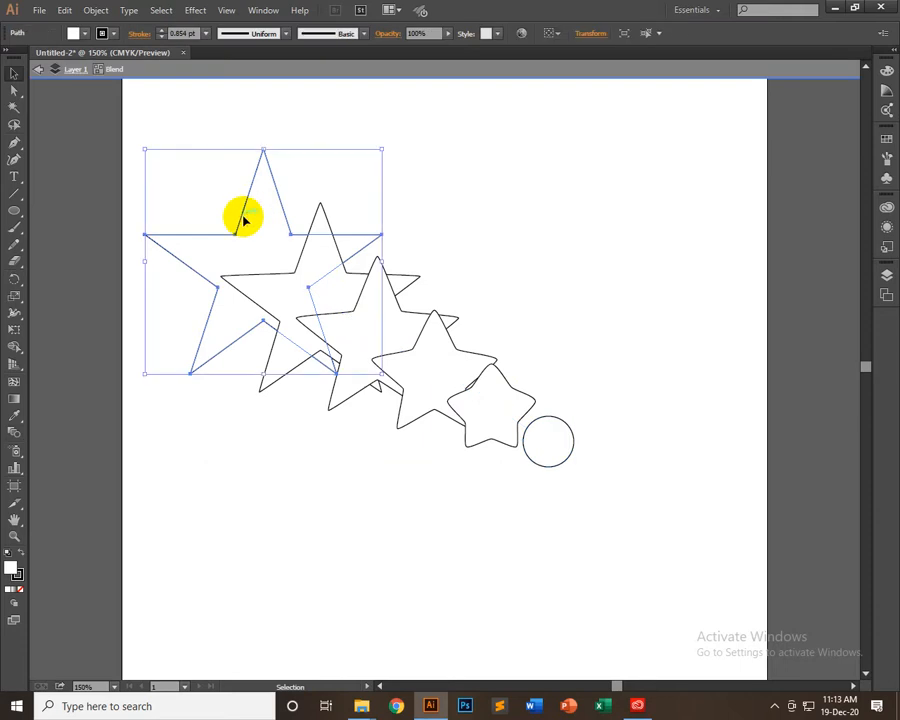
shift+click(569, 438)
click(72, 32)
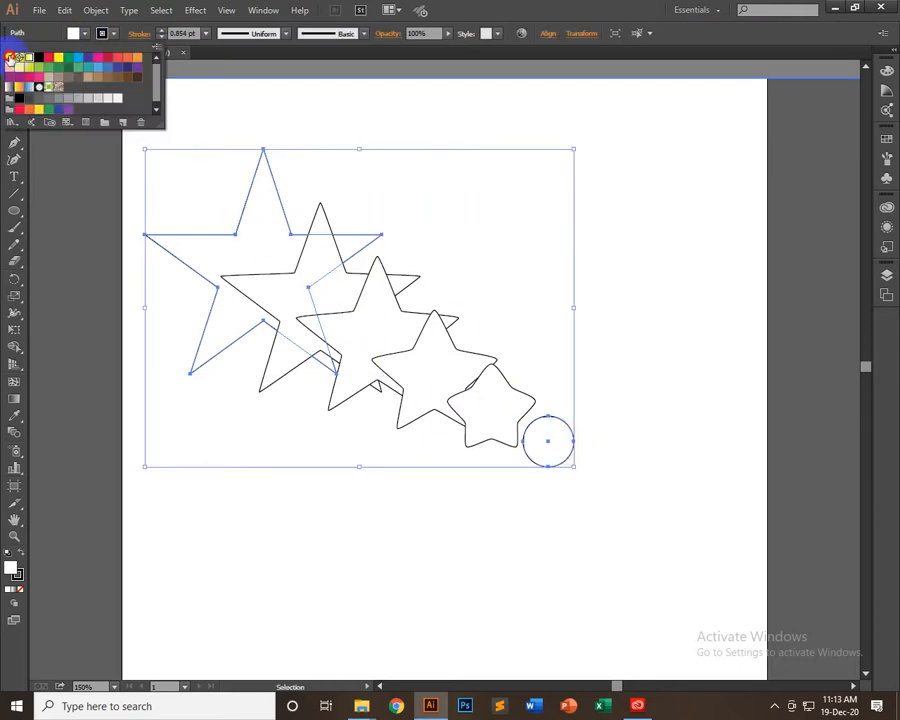
click(10, 58)
double_click(115, 357)
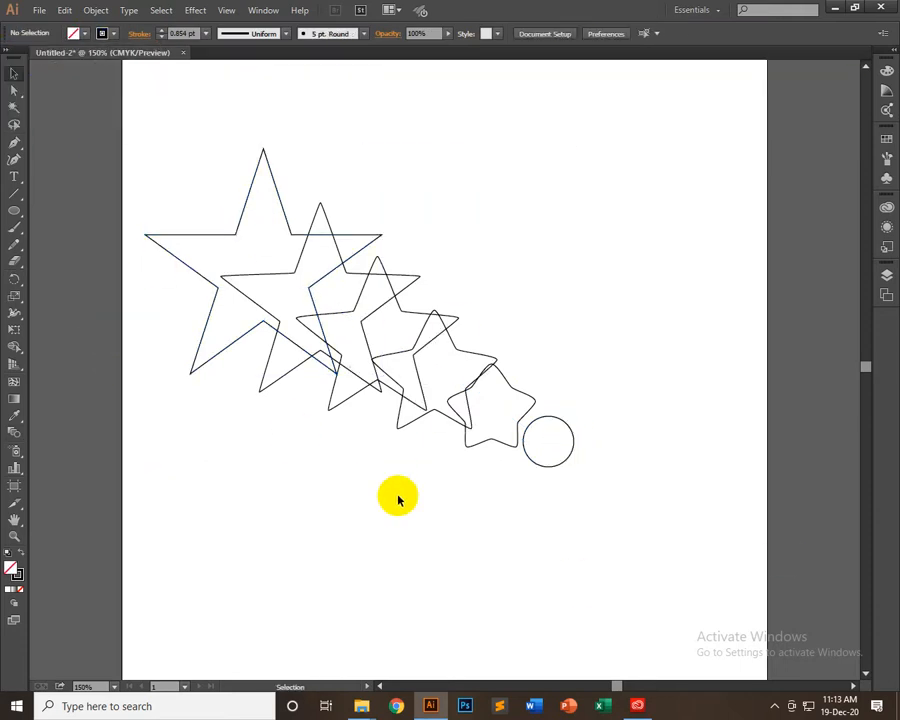
Delete the star-to-circle blend and draw a five-pointed star about 98 pt wide with an identical star directly below it
click(557, 467)
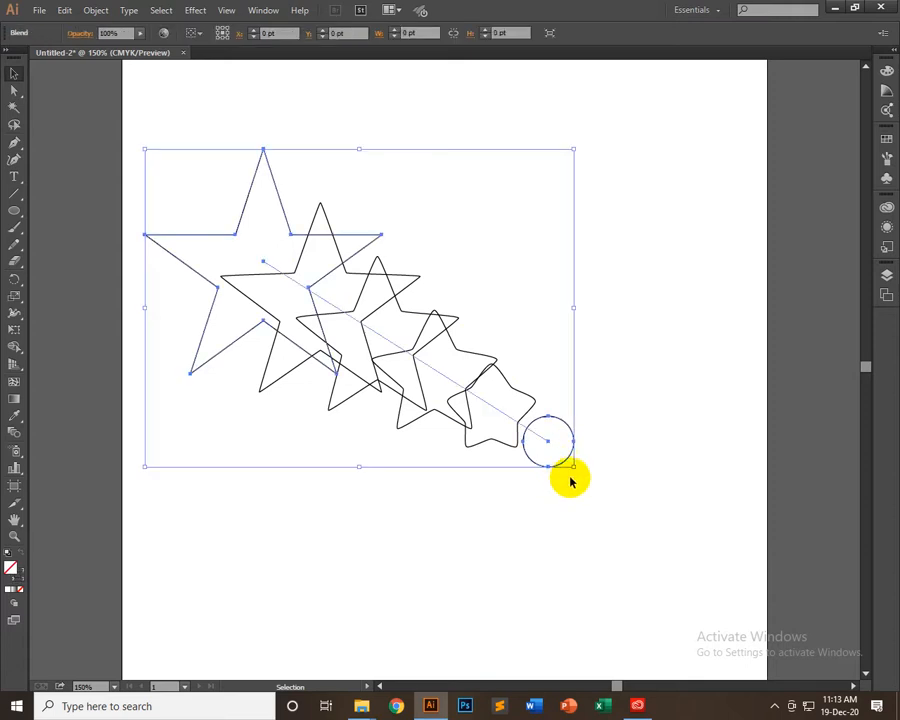
key(Delete)
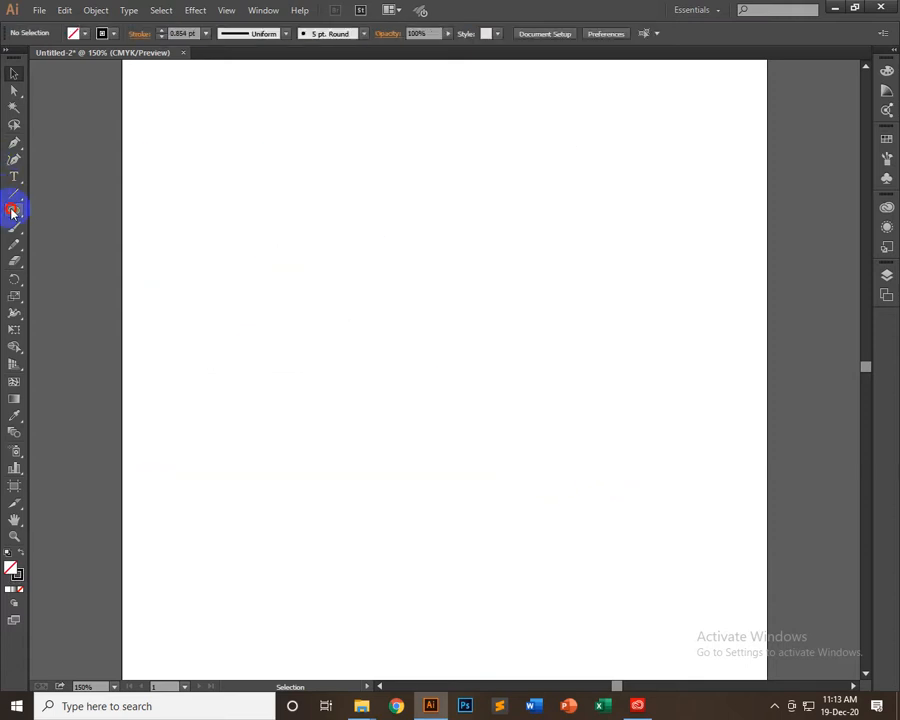
drag(12, 211, 60, 277)
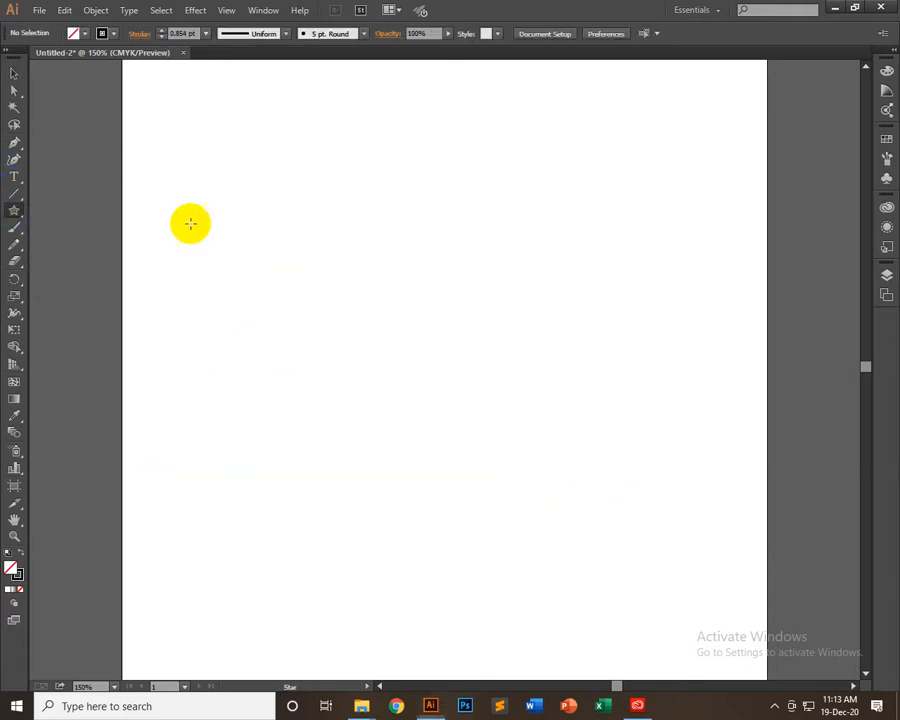
drag(260, 168, 298, 463)
Select both stars and make a blend between them
click(14, 74)
drag(340, 96, 176, 560)
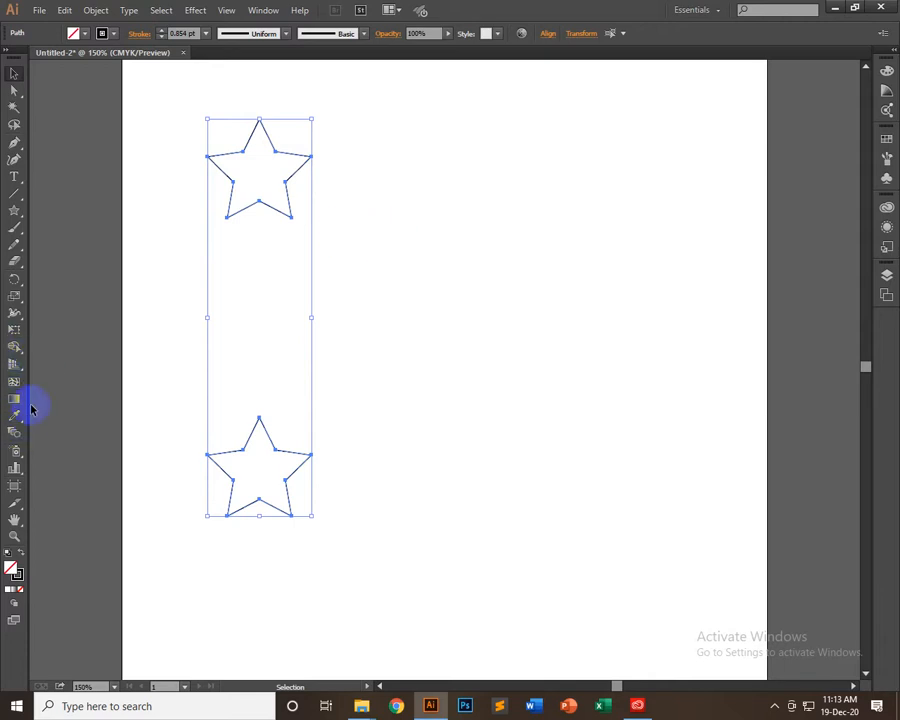
click(96, 10)
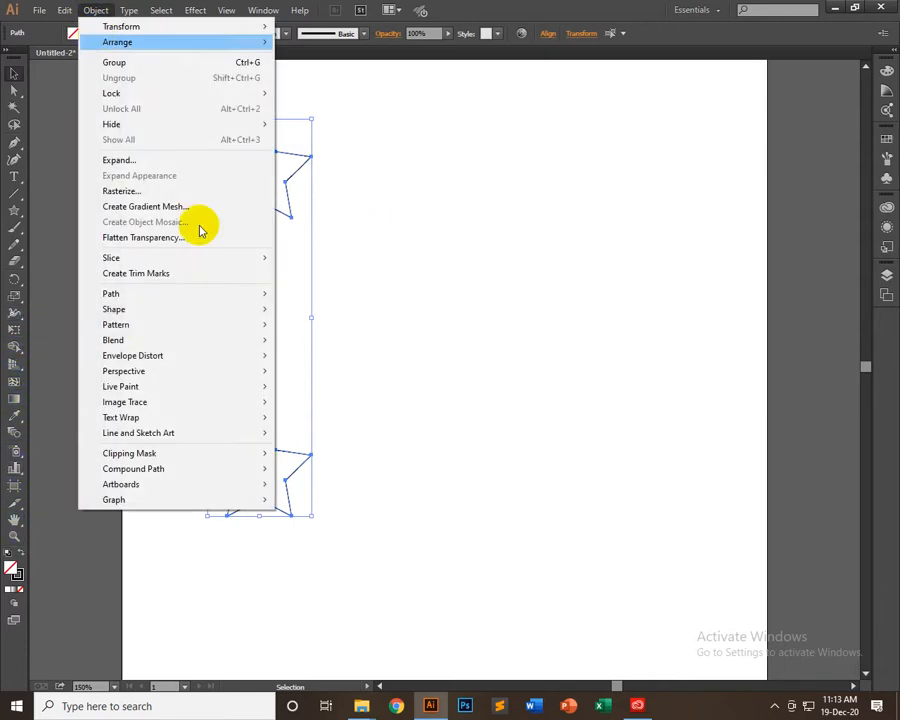
mouse_move(117, 341)
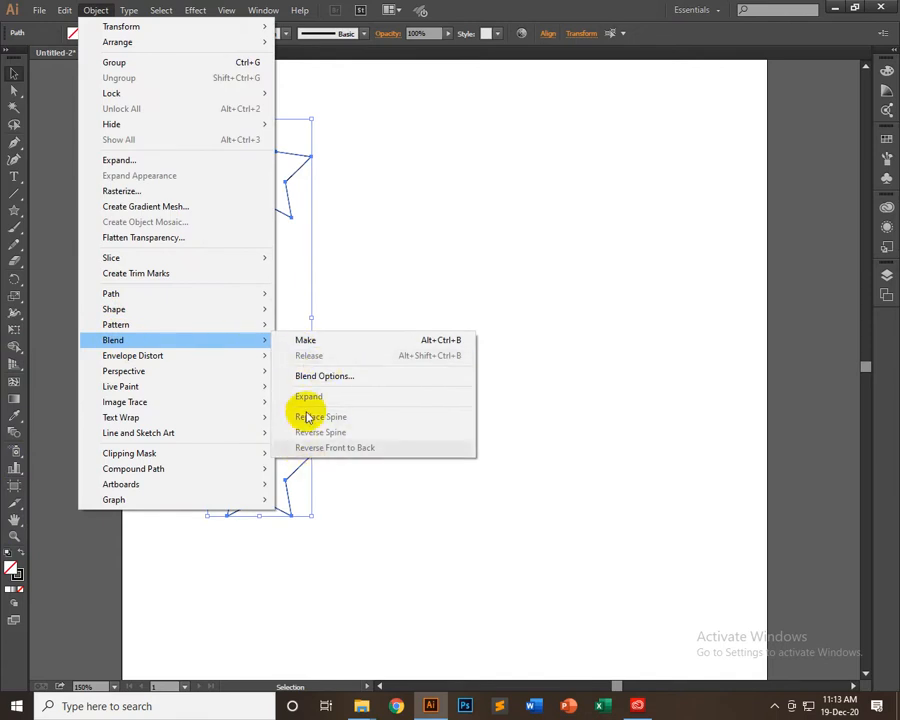
click(310, 344)
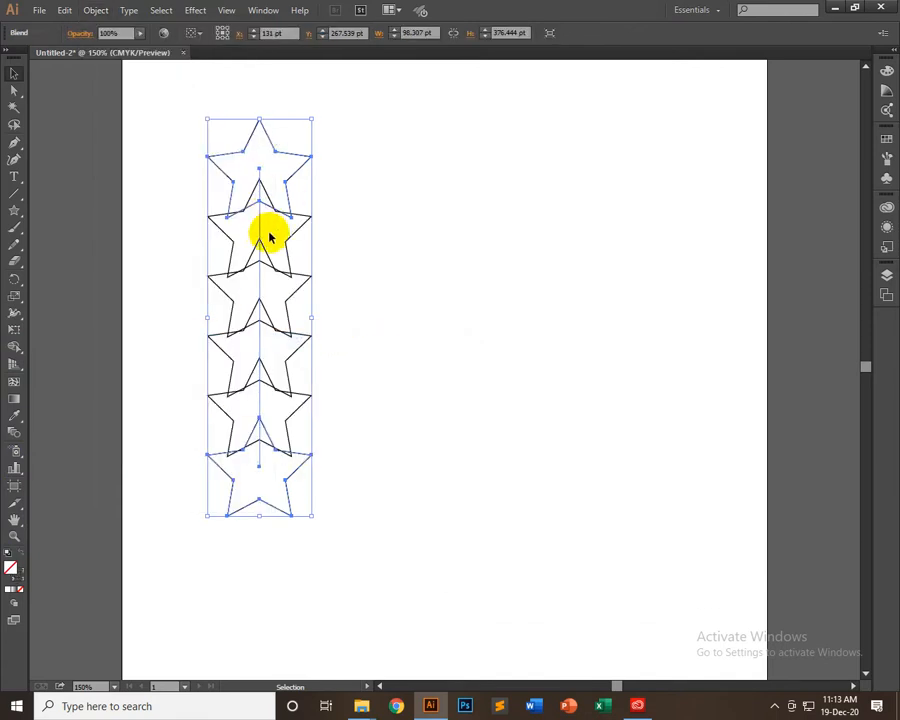
Set the blend spacing to Specified Distance at 2 pt in Blend Options and turn on the preview
double_click(15, 435)
drag(254, 163, 608, 187)
click(606, 218)
click(642, 261)
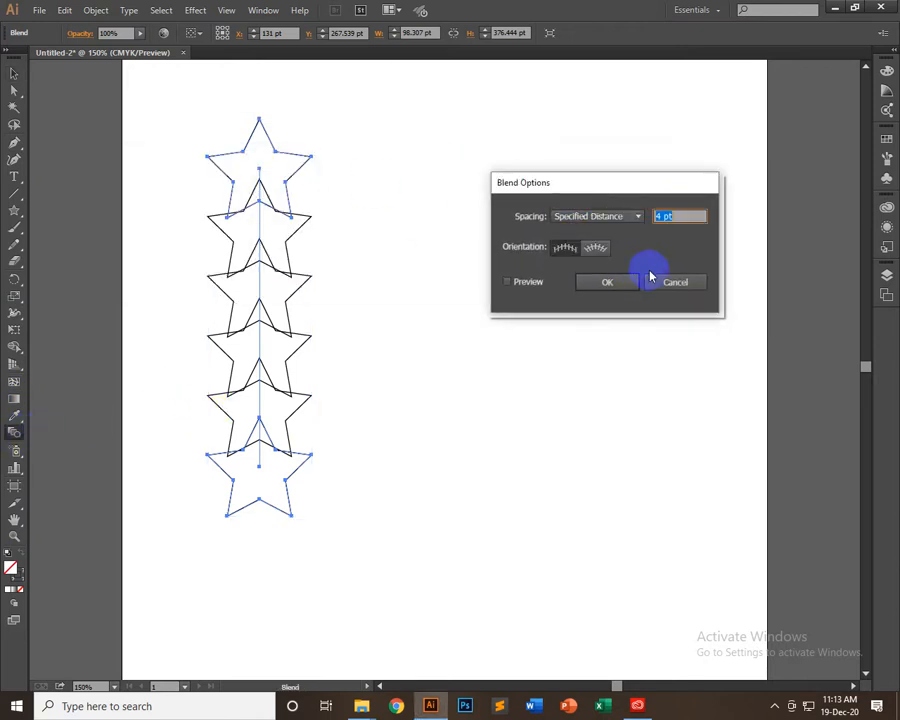
drag(691, 214, 664, 214)
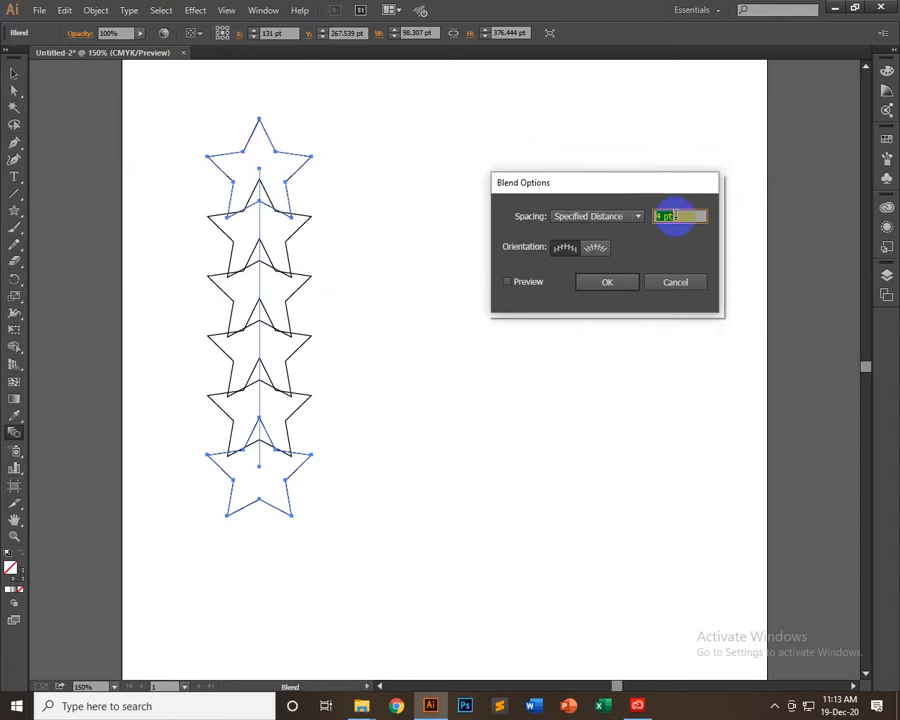
click(536, 285)
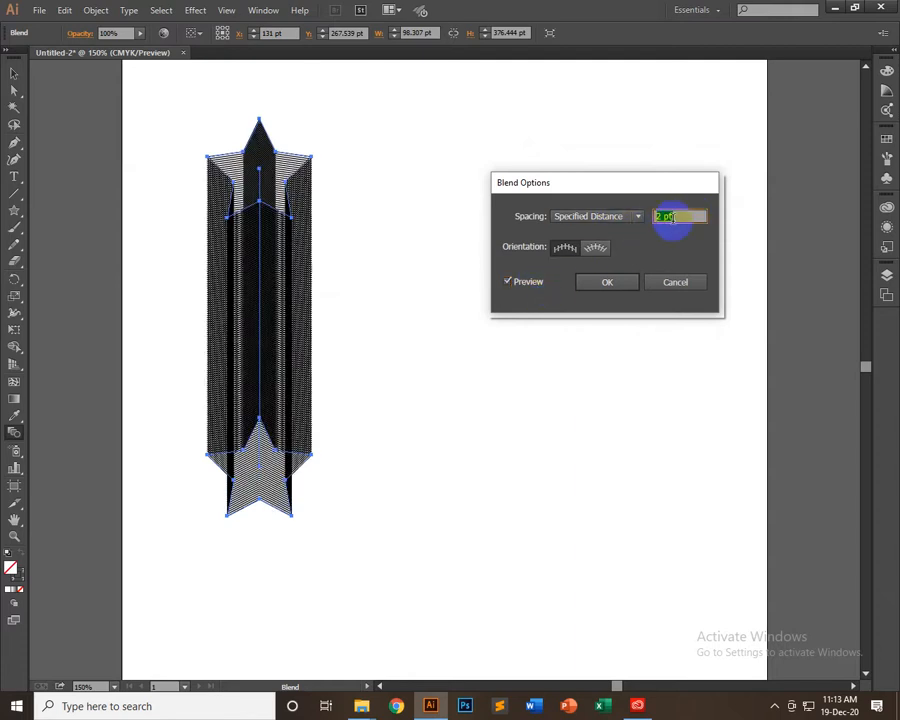
Try blend spacing distances of 0.1, 2, 3 and 4 pt in the preview
text(0.1)
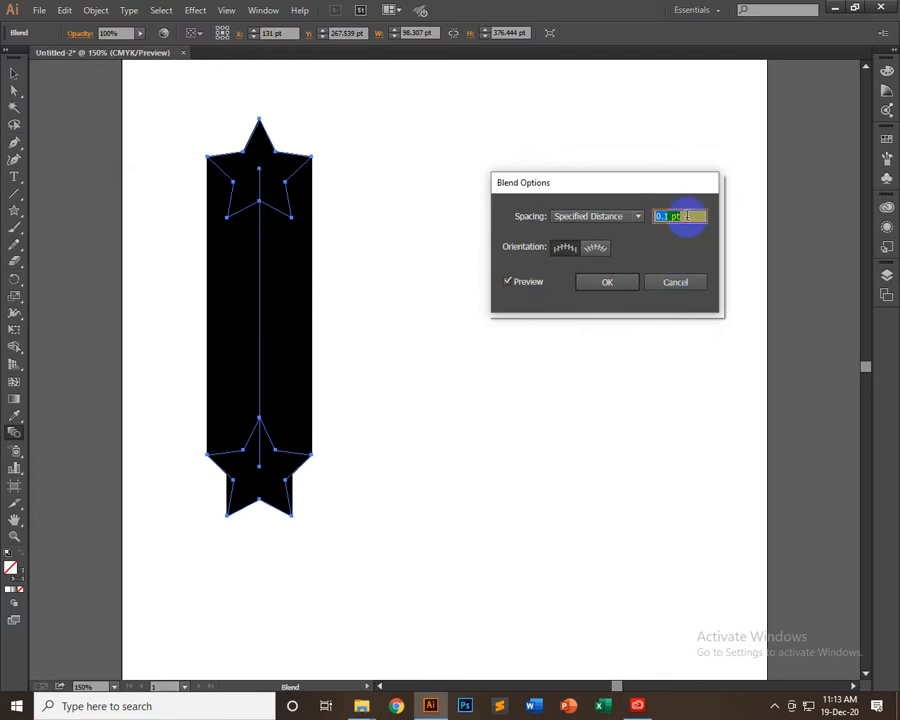
text(2)
key(Tab)
text(3)
key(Tab)
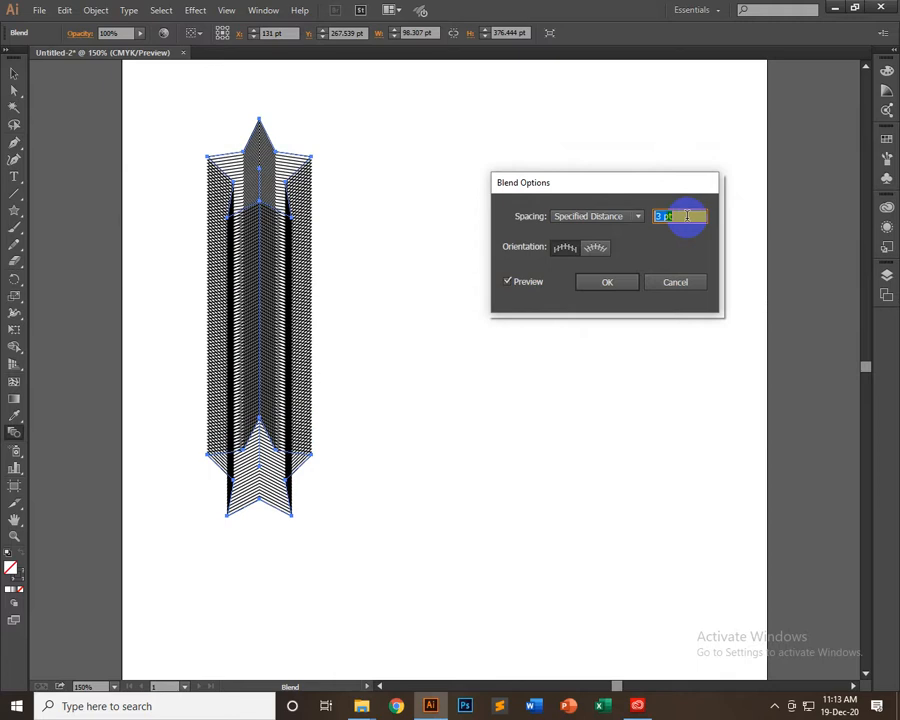
text(4)
key(Tab)
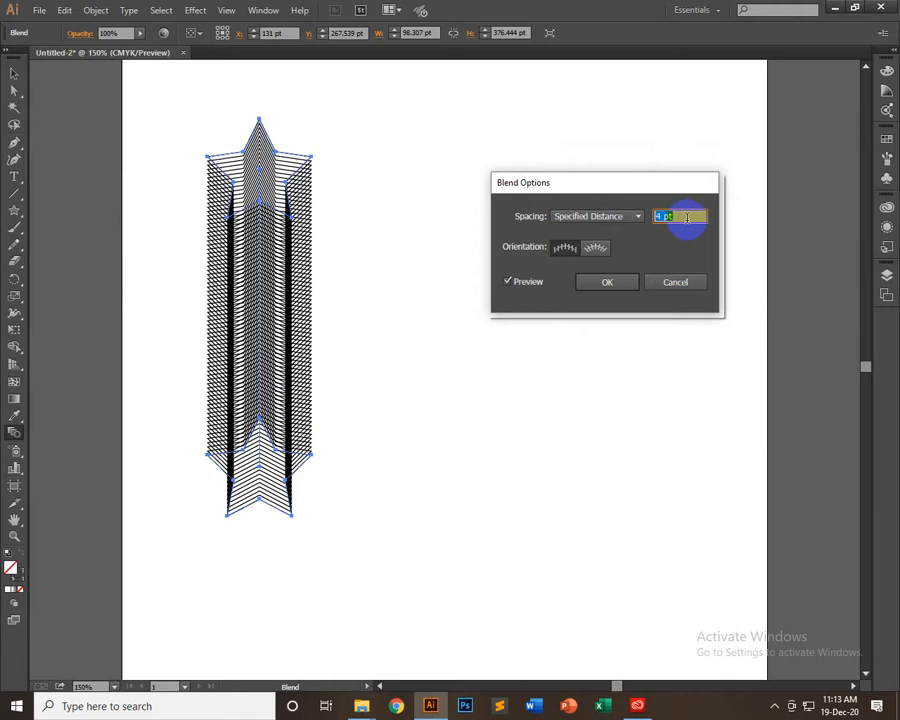
Increase the blend spacing distance gradually to 180 pt to compare wider gaps between the stars
key(Up)
key(Up)
key(Up)
key(Up)
key(Up)
key(Up)
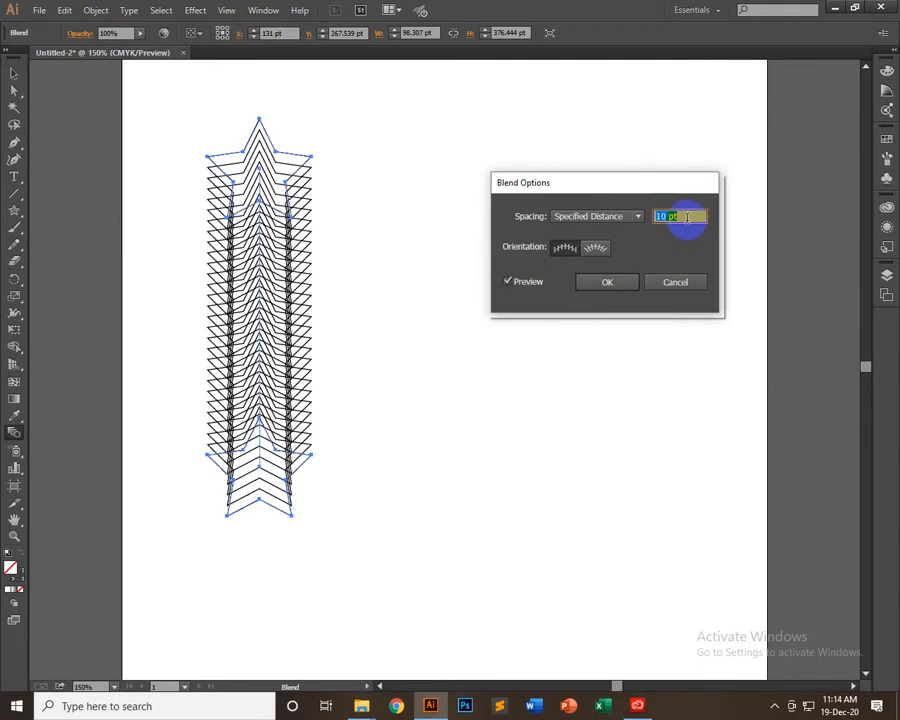
key(Up)
key(Up)
key(Up)
key(Up)
key(Up)
key(Up)
key(Up)
key(Up)
key(Up)
key(Up)
key(Up)
key(Up)
key(Up)
key(Up)
key(Up)
key(Up)
key(Up)
key(Up)
key(Up)
key(Up)
key(Up)
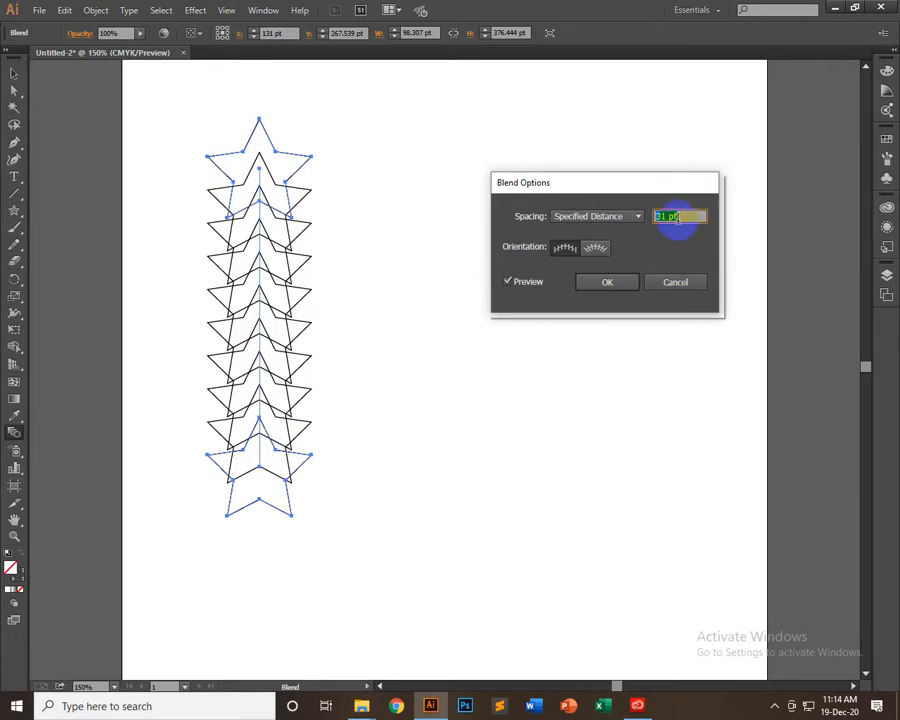
key(Up)
key(Up)
key(Up)
key(Up)
key(Up)
key(Up)
key(Up)
key(Up)
key(Up)
key(Up)
key(Up)
key(Up)
key(Up)
key(Up)
key(Up)
key(Up)
key(Up)
key(Up)
key(Up)
key(Up)
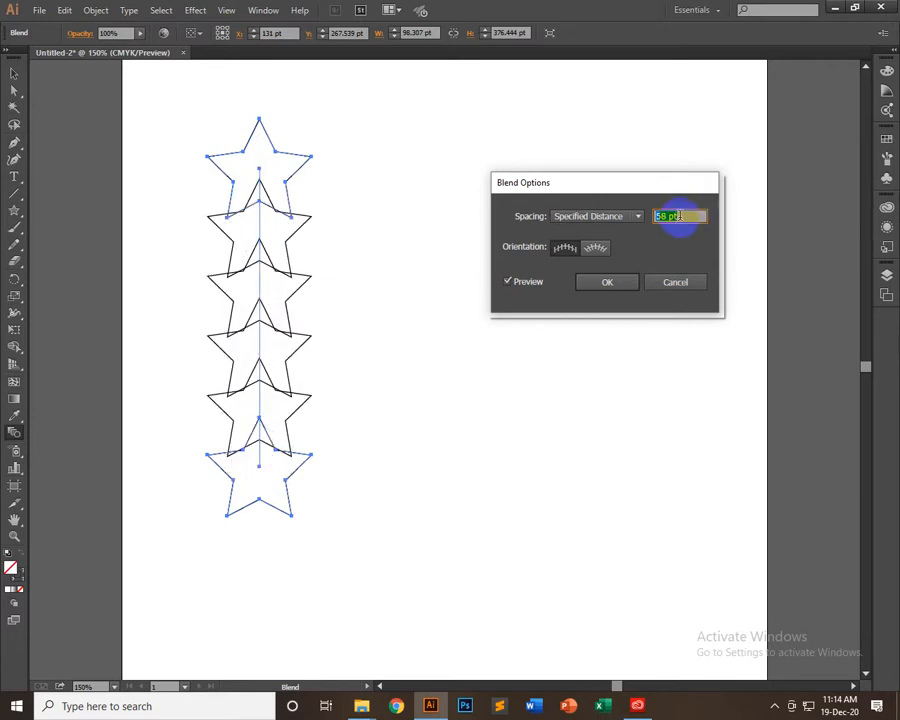
key(Up)
key(Up)
key(Up)
key(Up)
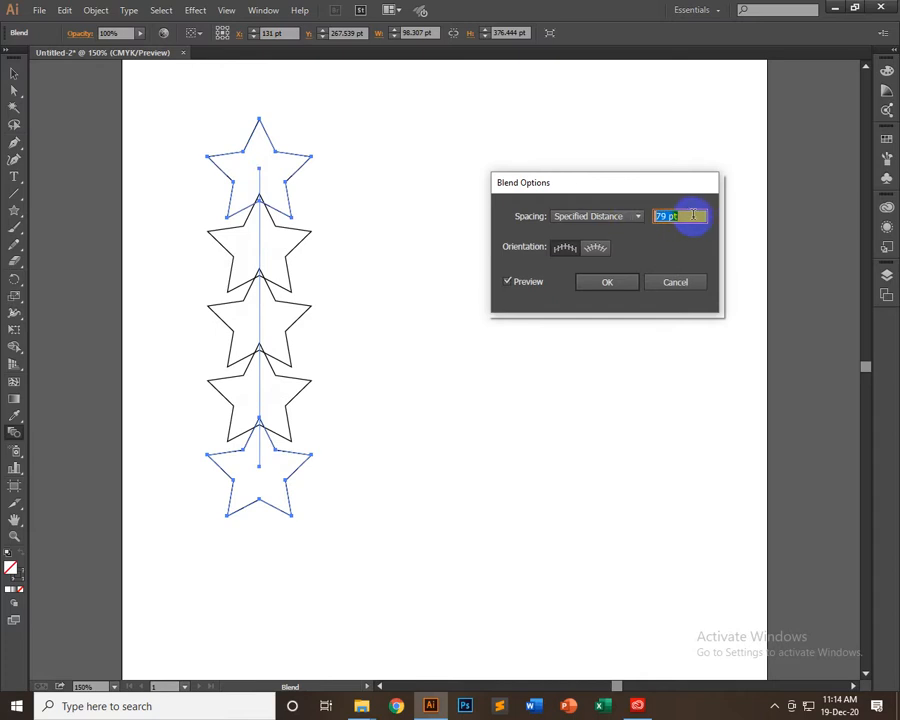
key(Up)
key(Up)
key(Up)
key(Up)
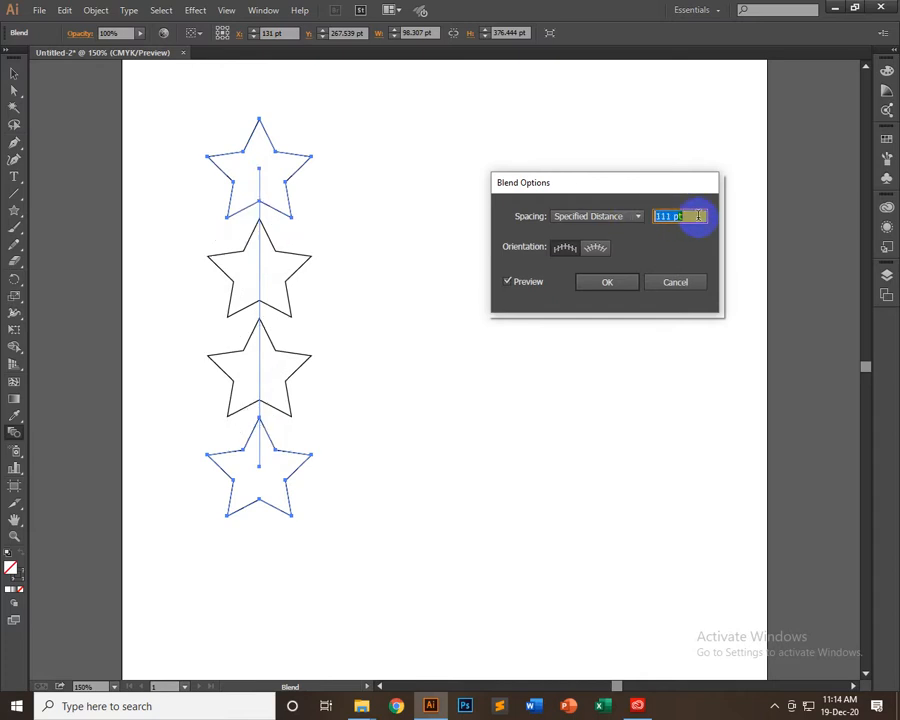
key(Up)
key(Up)
key(Up)
key(Up)
key(Up)
key(Up)
key(Up)
key(Up)
key(Up)
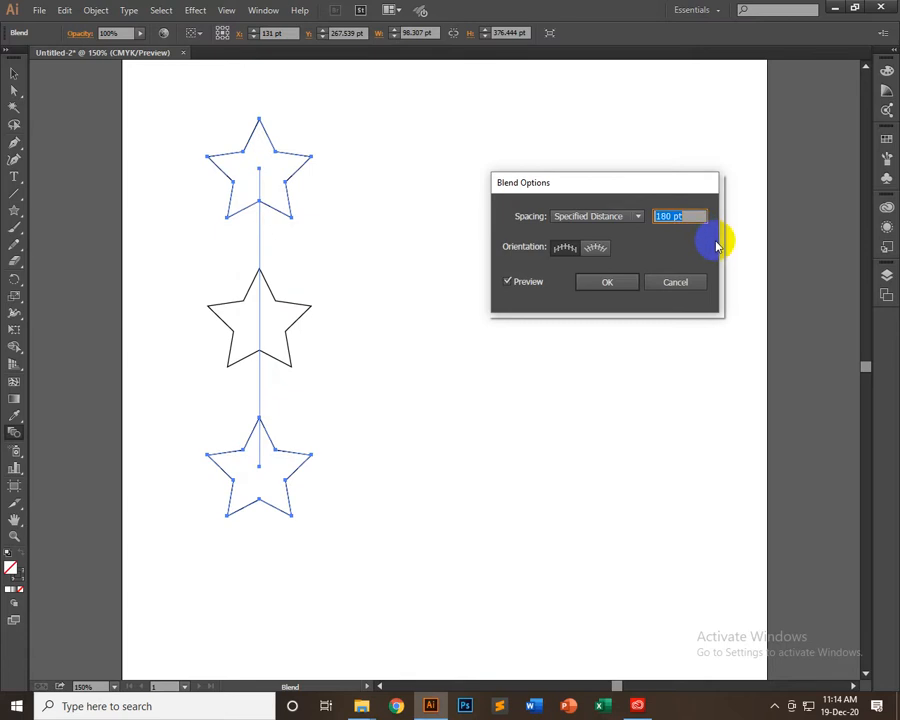
Decrease the blend spacing distance gradually to 3 pt
key(shift+Down)
key(shift+Down)
key(shift+Down)
key(shift+Down)
key(shift+Down)
key(shift+Down)
key(shift+Down)
key(shift+Down)
key(shift+Down)
key(shift+Down)
key(shift+Down)
key(shift+Down)
key(shift+Down)
key(shift+Down)
key(shift+Down)
key(shift+Down)
key(shift+Down)
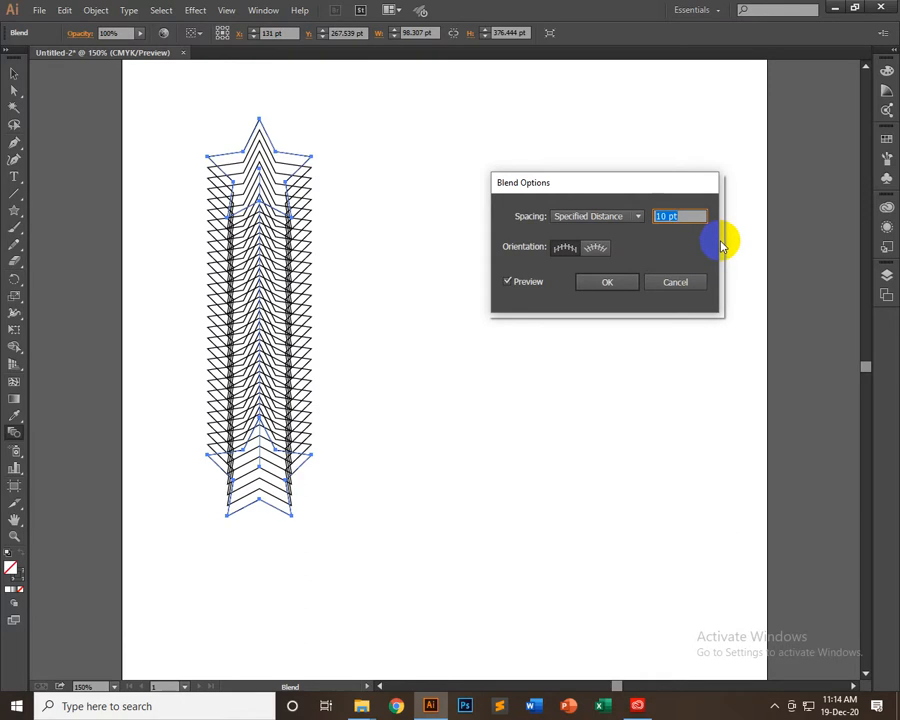
key(Down)
key(Down)
key(Down)
key(Down)
key(Down)
key(Down)
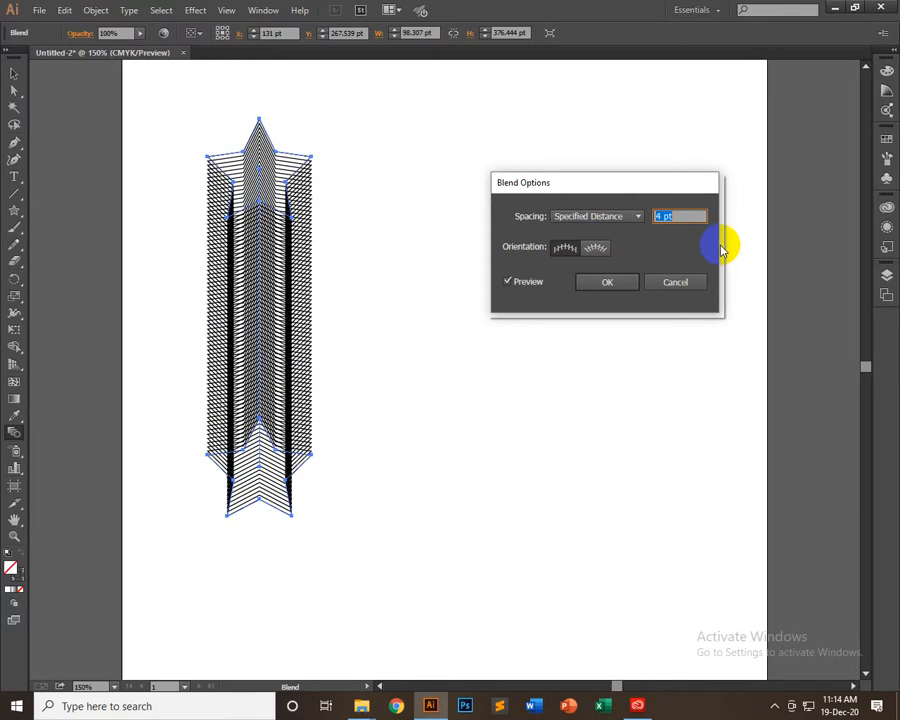
key(Down)
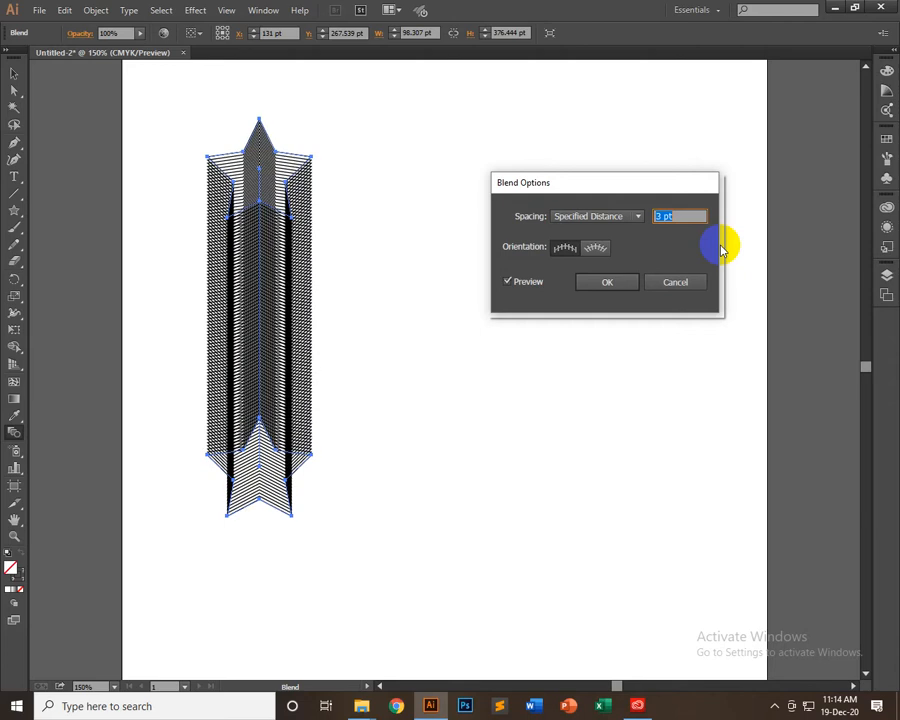
Set the blend spacing distance to 7 pt and apply the blend options
key(Up)
key(Up)
key(Up)
key(Up)
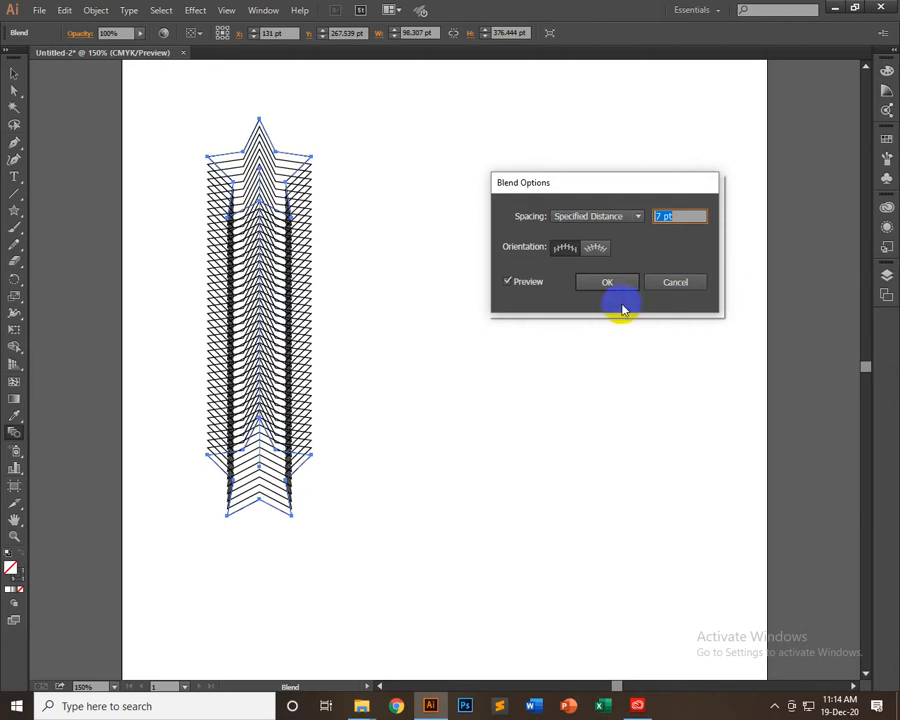
click(612, 283)
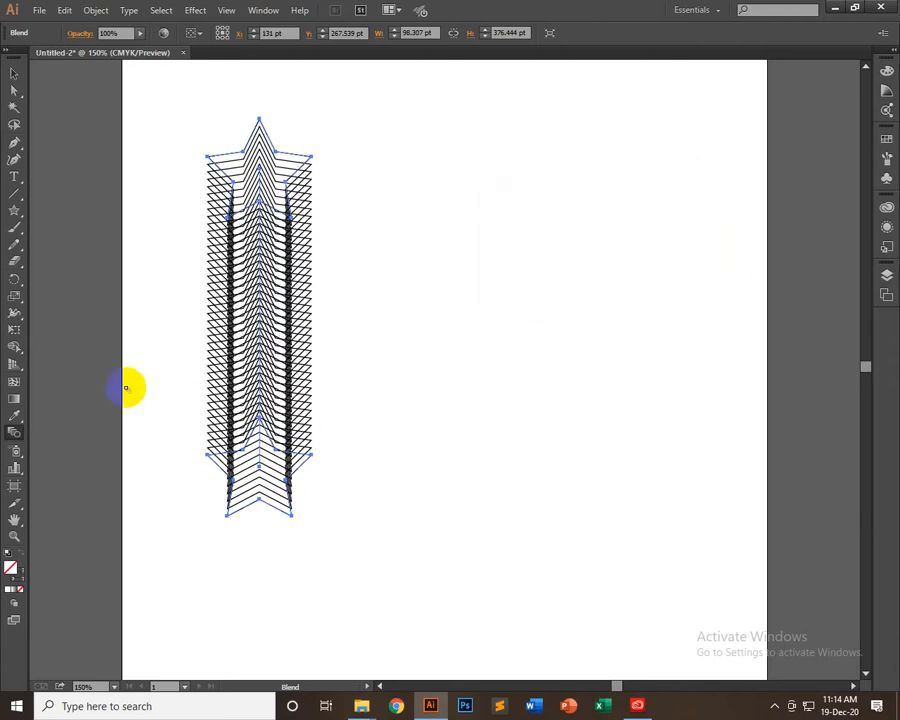
Isolate the blend and move its lower end star further down and slightly to the left to lengthen the blend
click(14, 74)
click(357, 402)
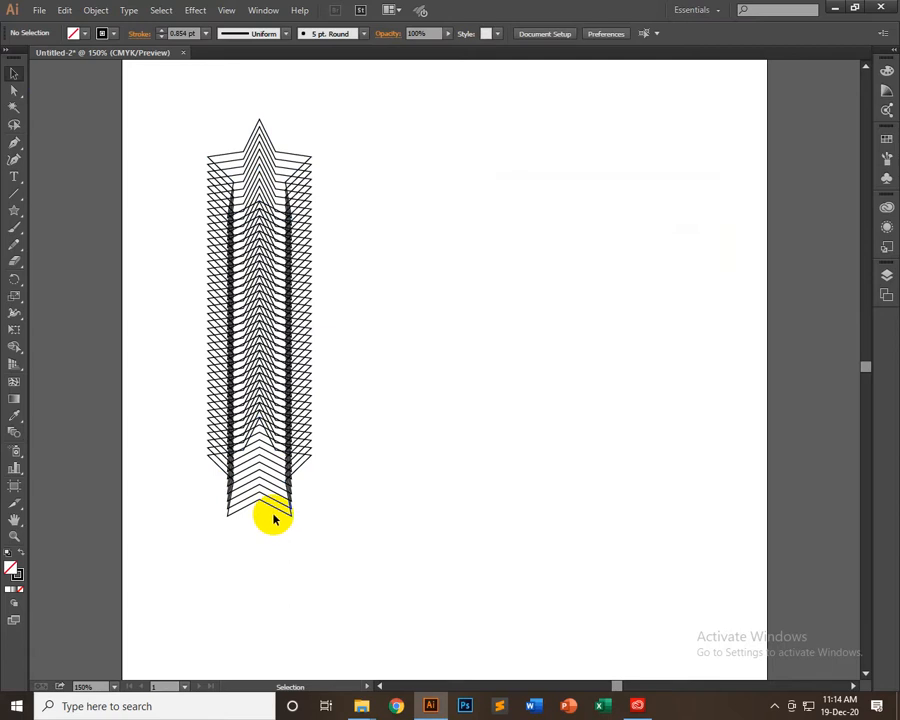
double_click(281, 513)
click(281, 512)
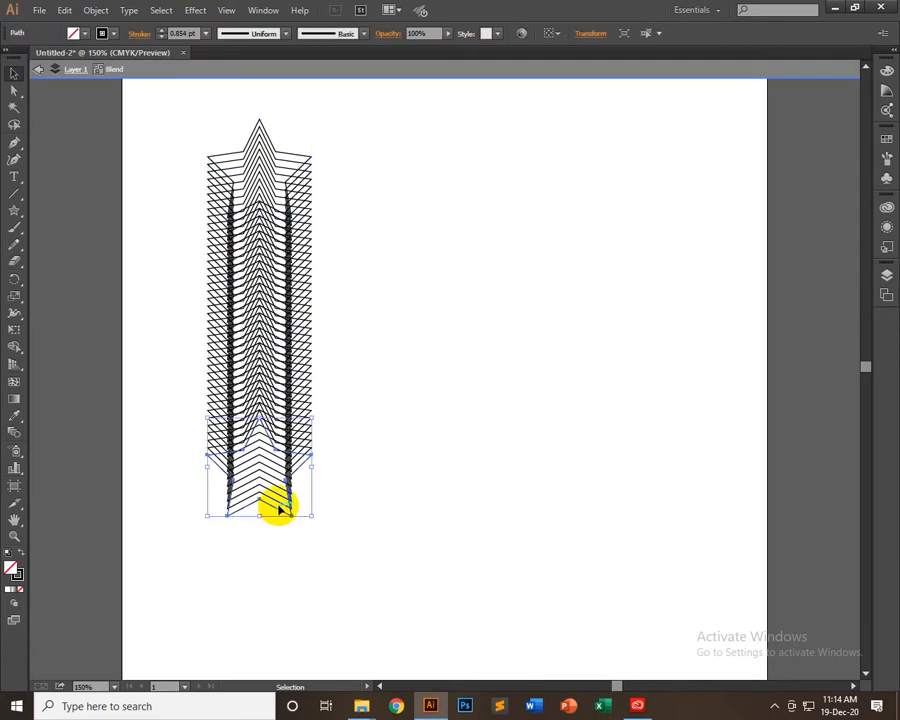
drag(278, 509, 268, 575)
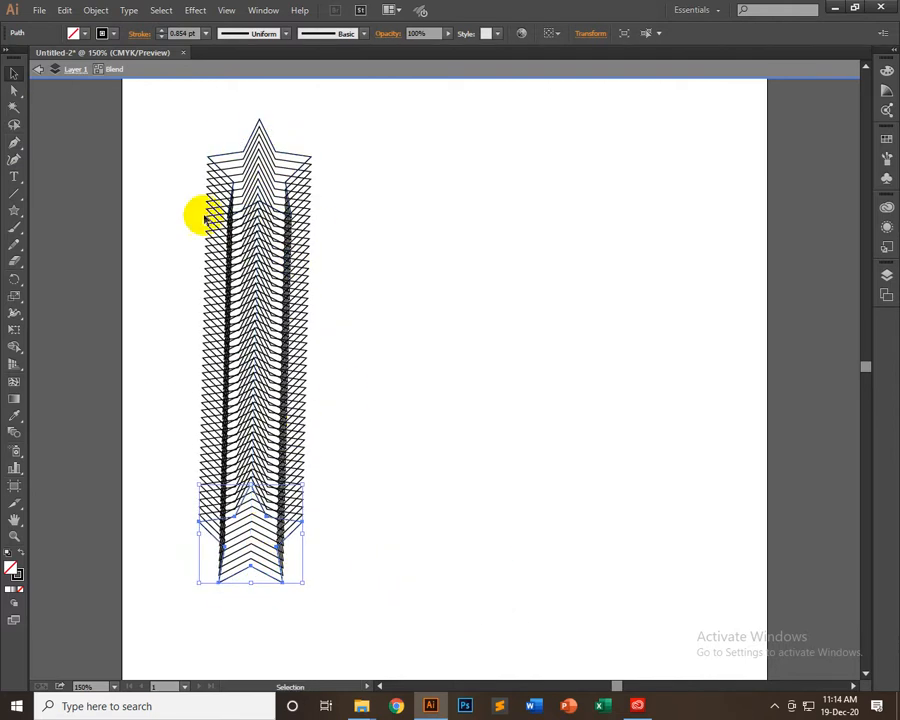
Try drawing a vertical line beside the blend with the Line Segment tool and remove both attempts
click(256, 184)
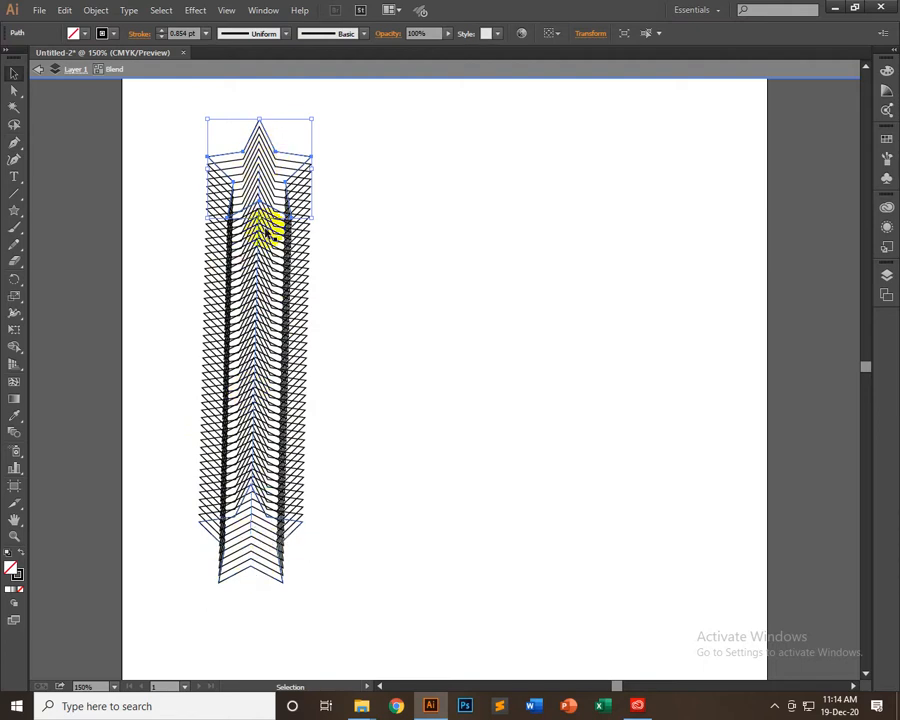
click(15, 196)
drag(508, 143, 503, 614)
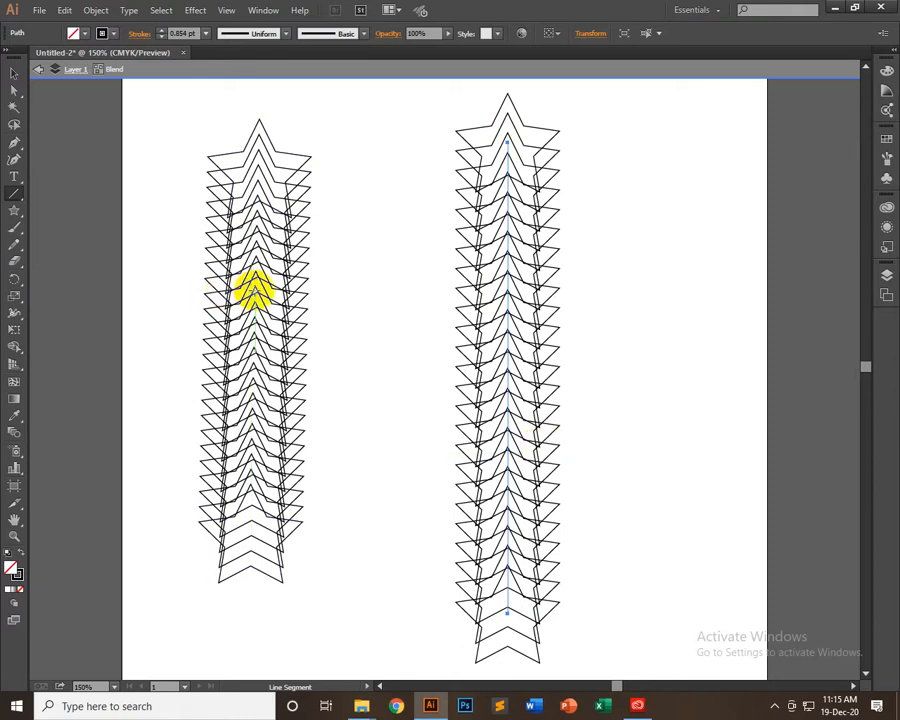
click(18, 76)
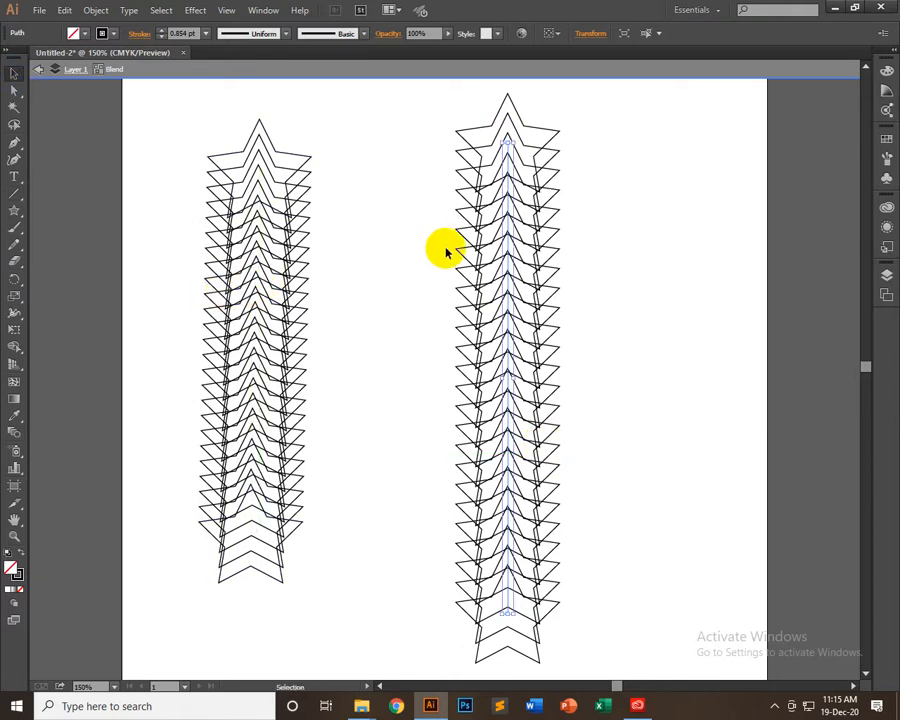
key(Delete)
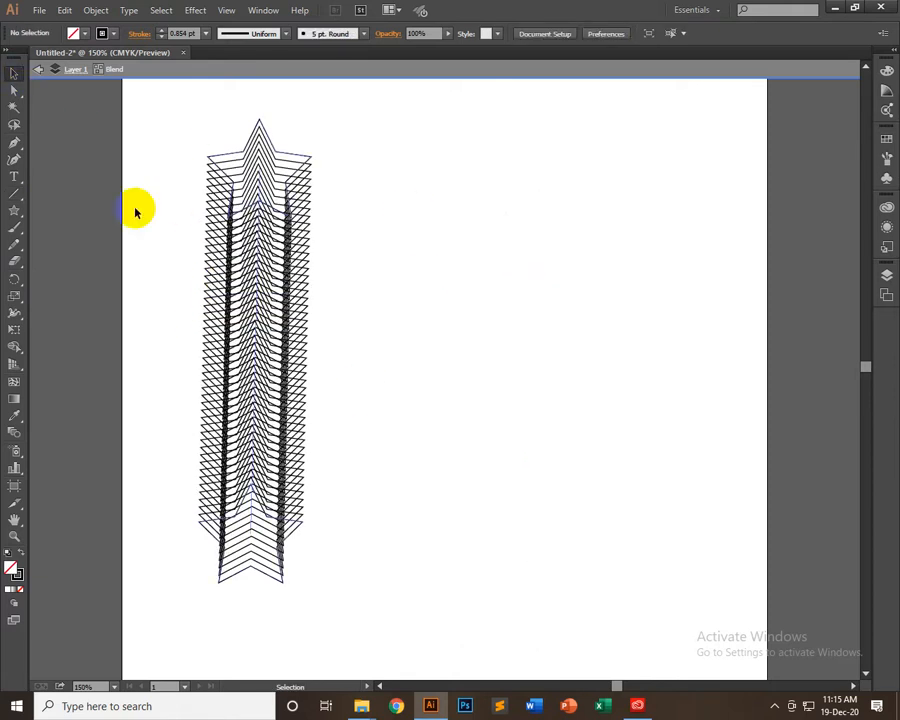
click(21, 194)
drag(434, 131, 458, 554)
key(ctrl+z)
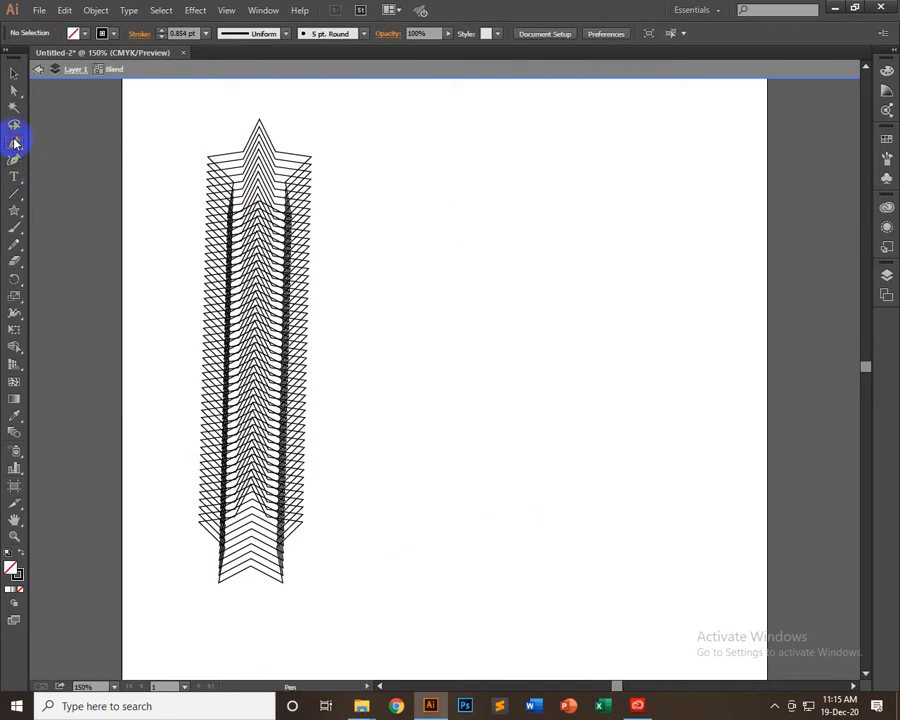
Try drawing a zigzag path with the Pen tool to the right of the star column inside the isolated blend
click(437, 159)
click(580, 572)
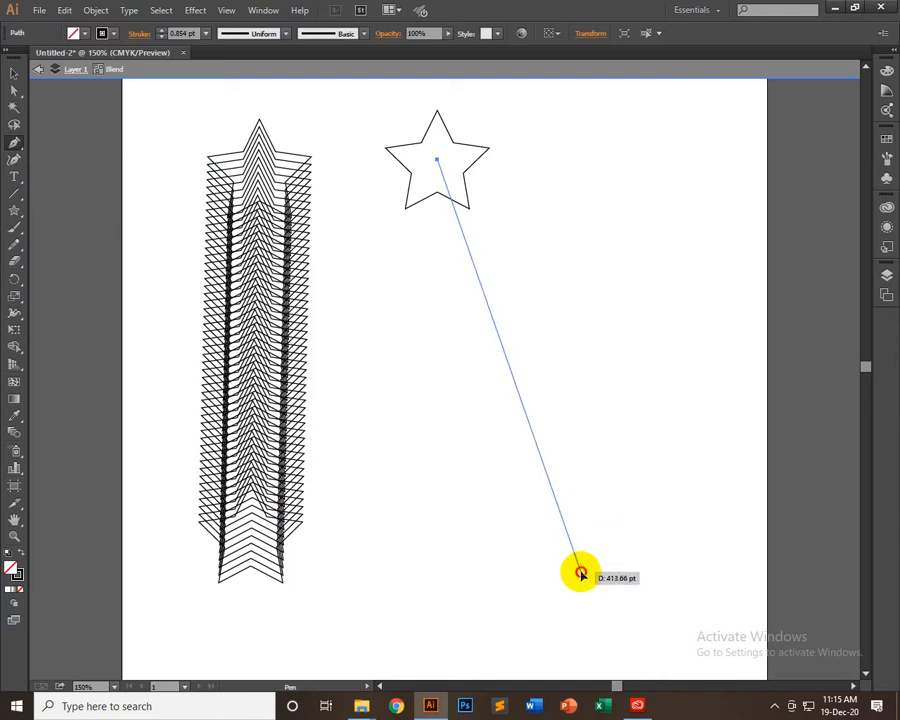
click(669, 298)
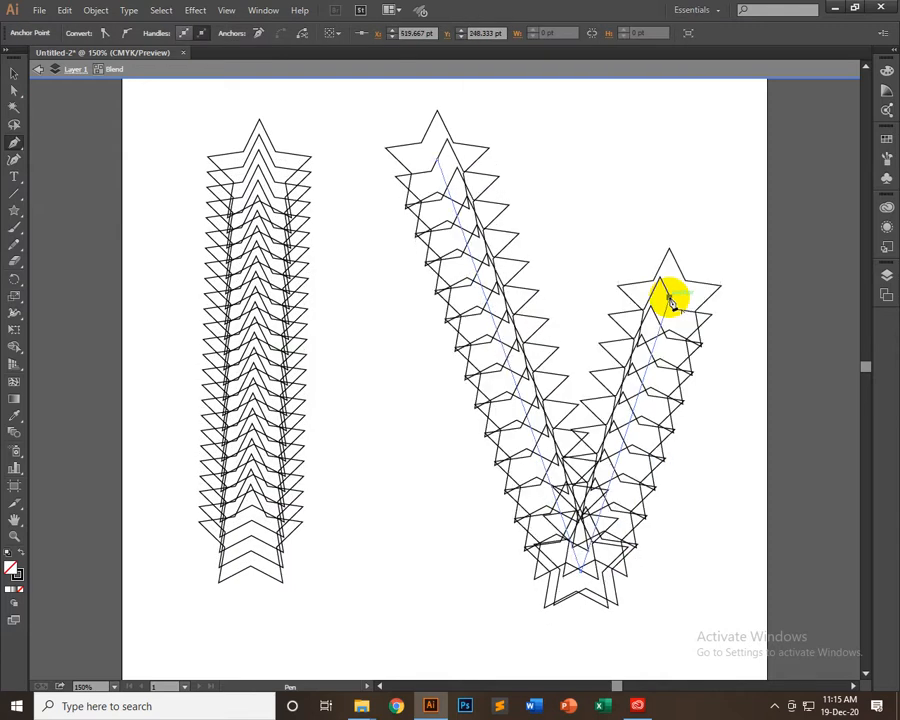
click(755, 539)
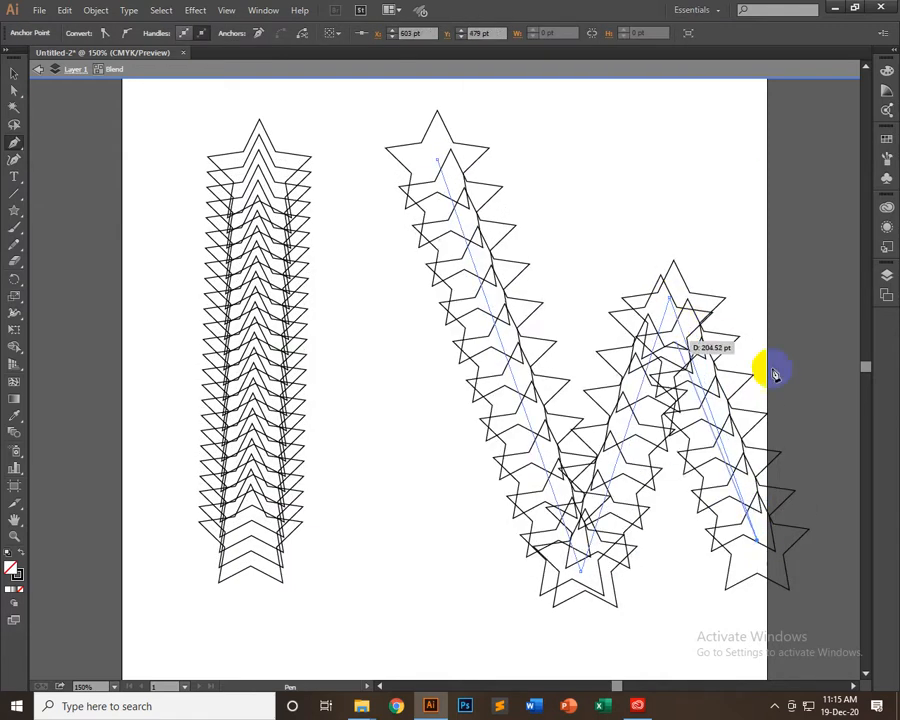
click(826, 136)
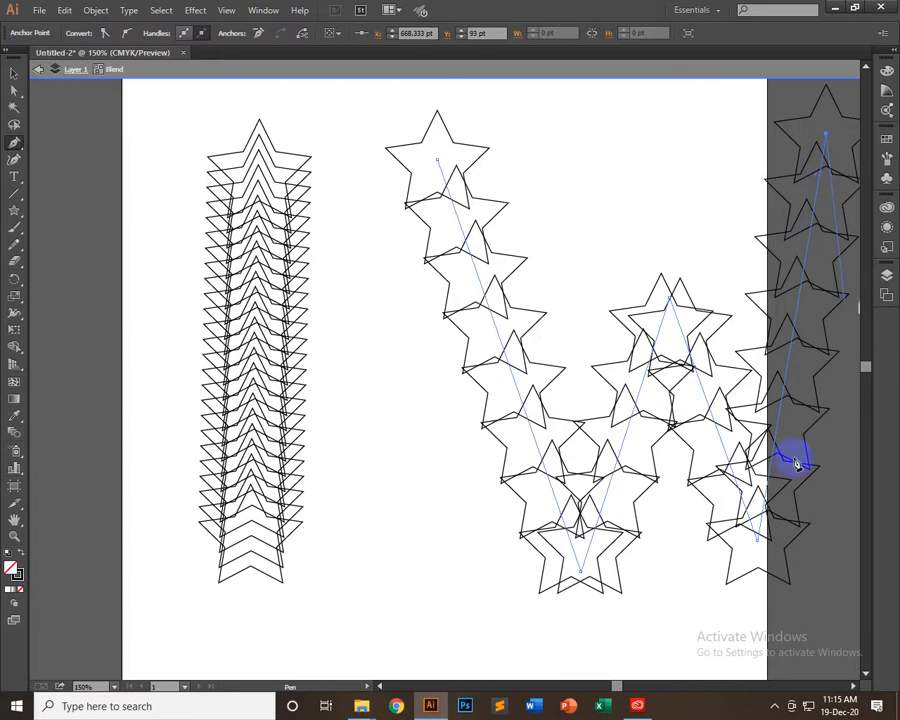
click(830, 358)
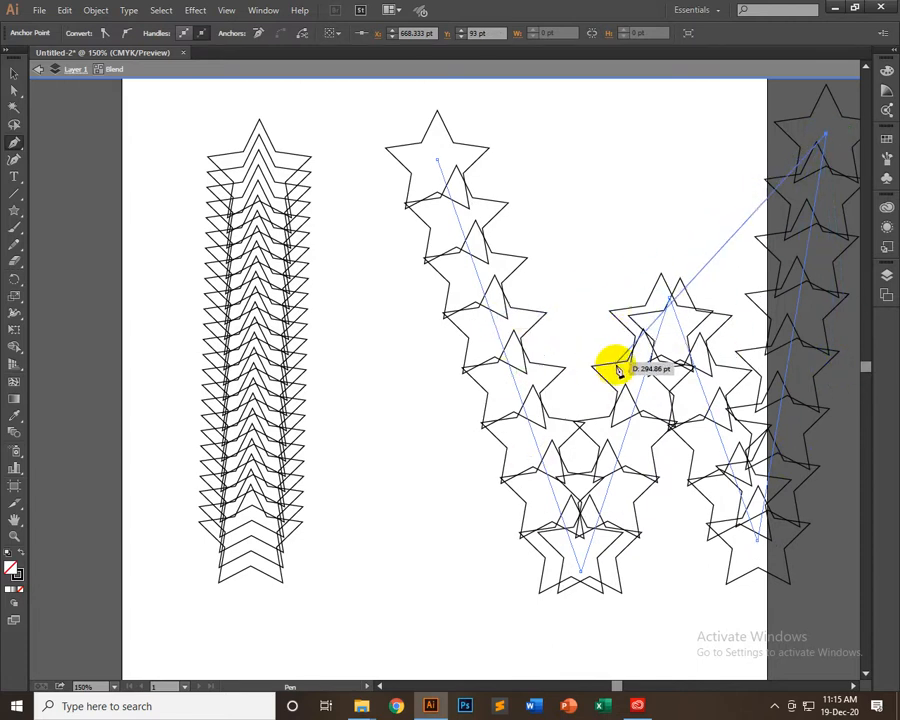
click(14, 91)
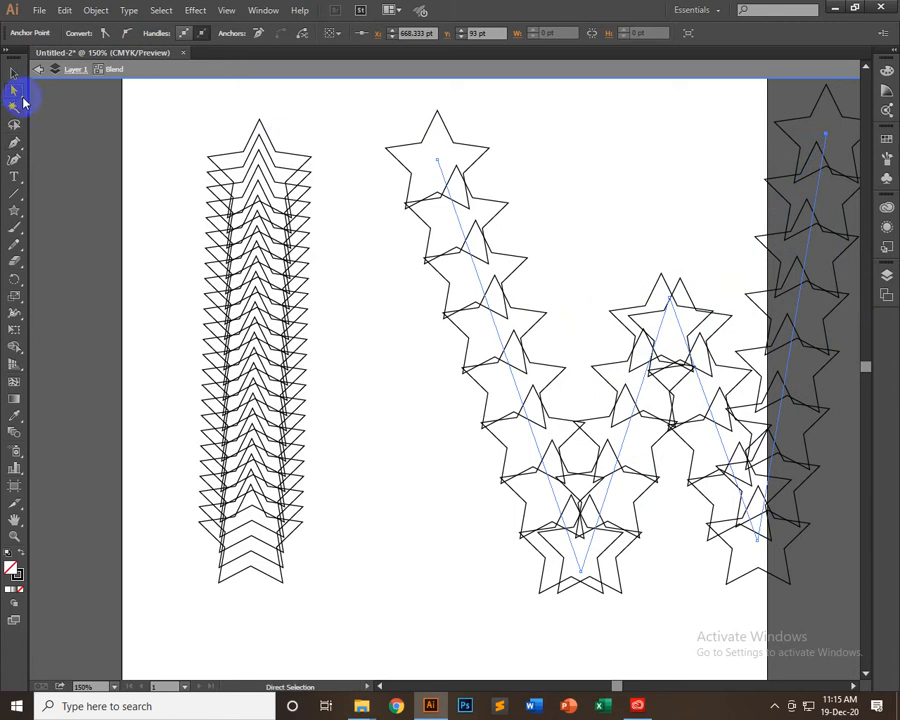
click(76, 186)
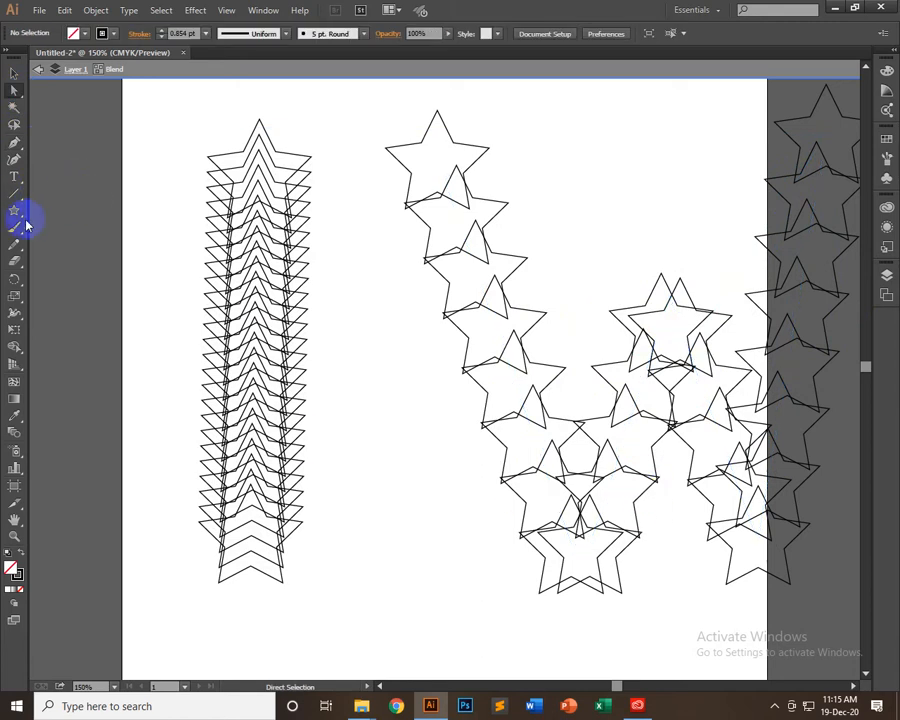
Try placing point text below the stars inside the isolated blend and undo it
click(14, 176)
scroll(400, 547, down, 5)
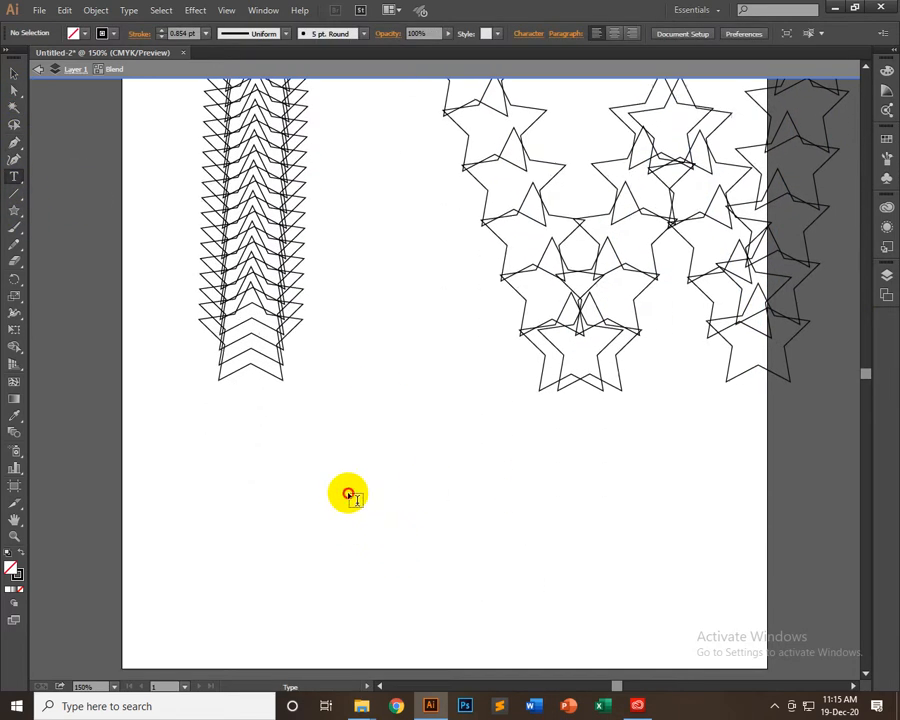
click(348, 494)
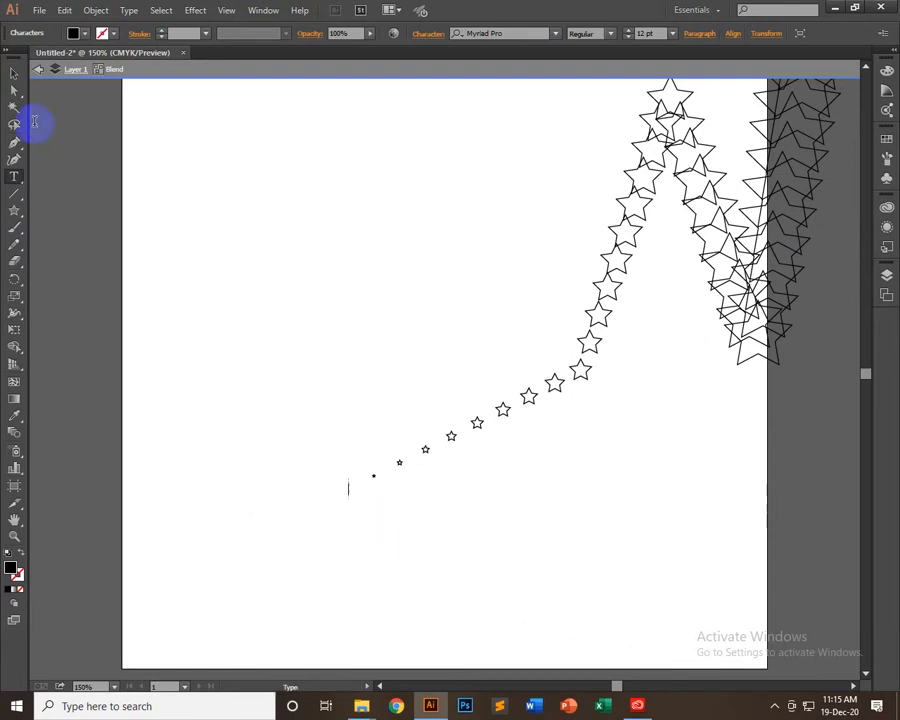
key(ctrl+z)
key(ctrl+z)
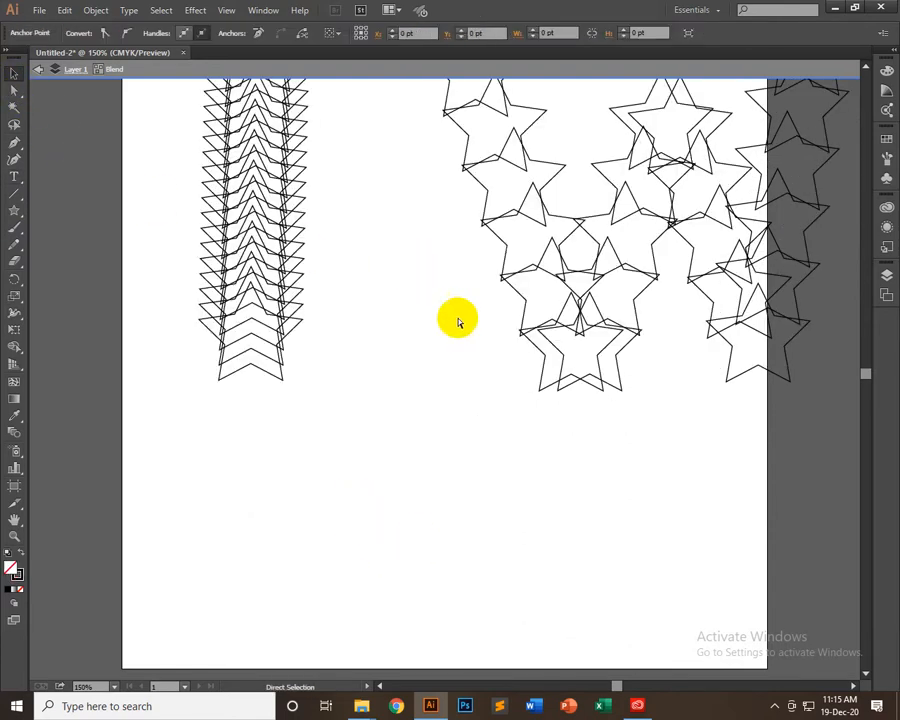
Leave isolation mode, delete the whole star blend and undo the deletion
double_click(54, 299)
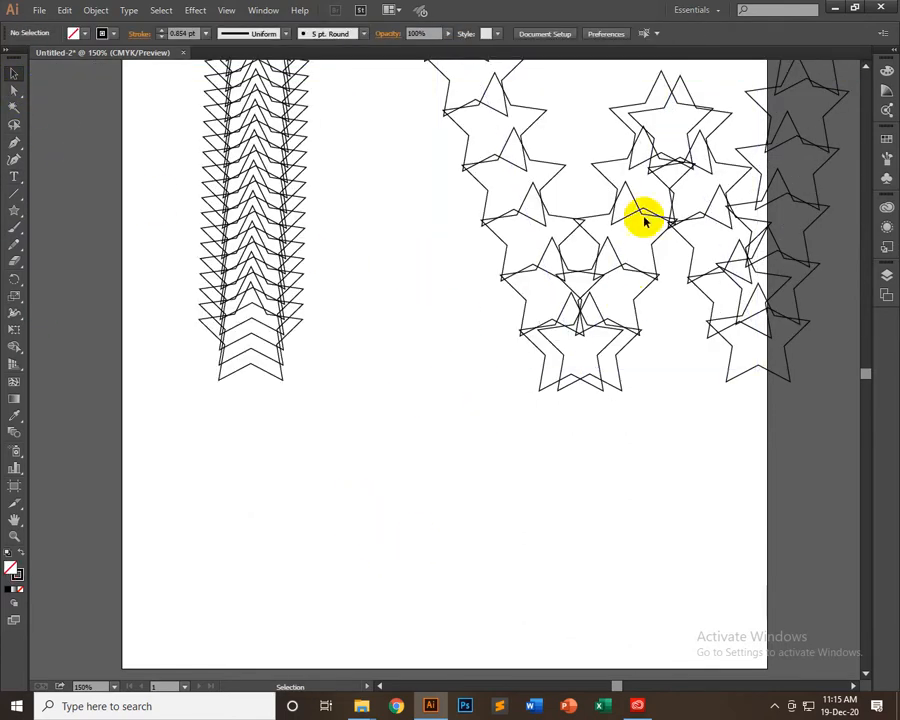
drag(644, 216, 562, 466)
key(Delete)
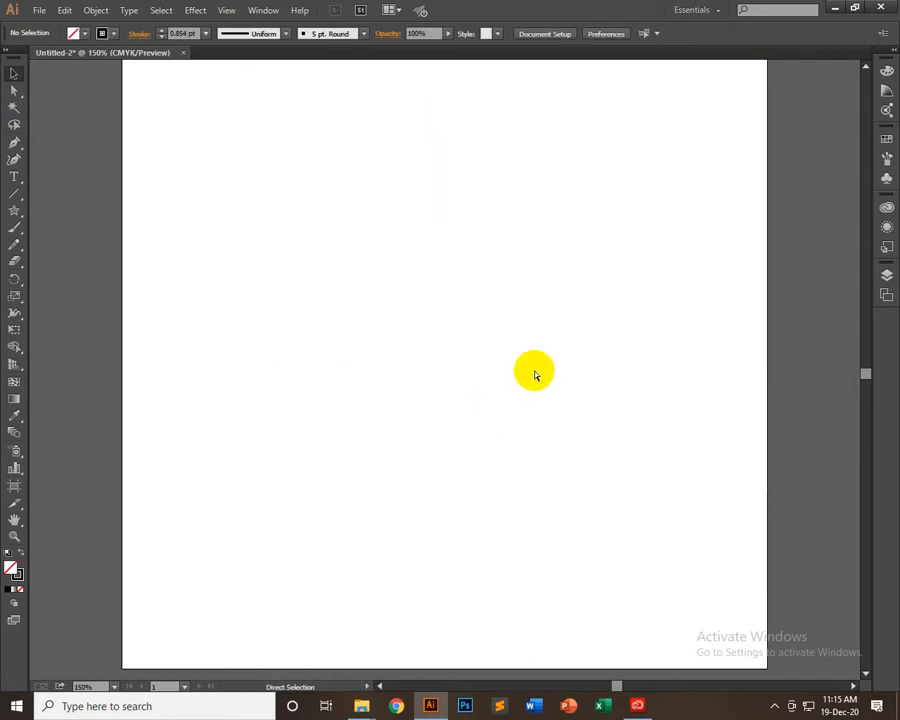
key(ctrl+z)
Isolate the blend, delete the zigzag path from it and leave isolation mode
double_click(593, 315)
click(595, 392)
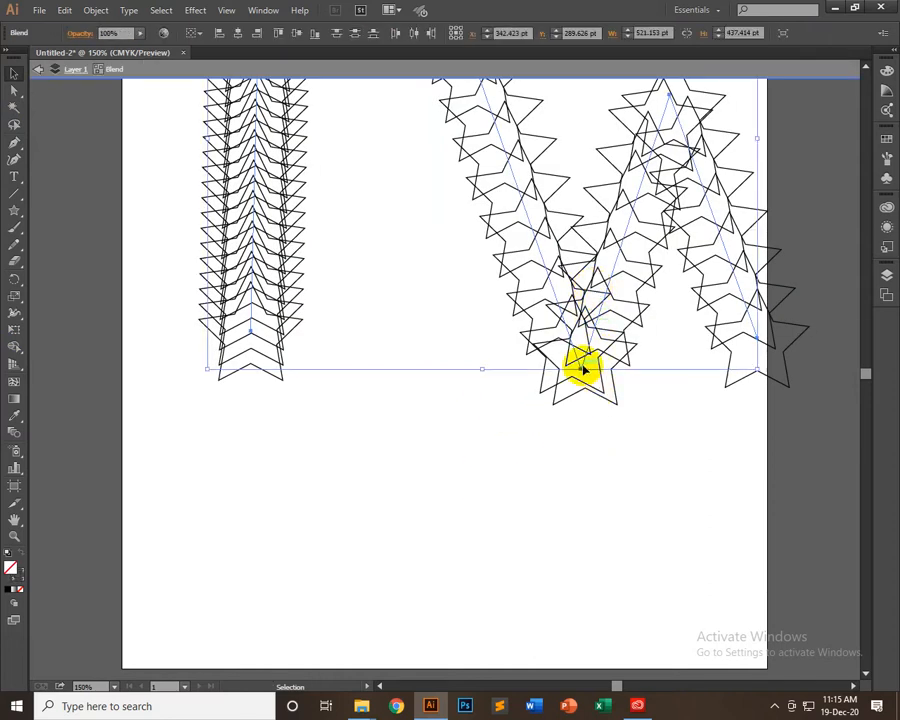
click(589, 400)
click(578, 368)
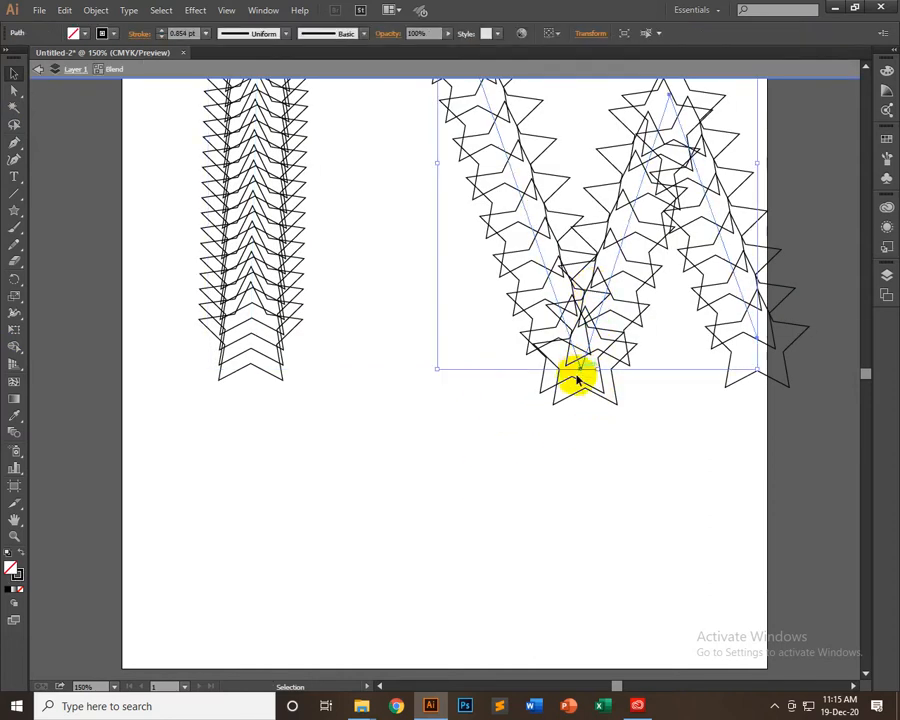
key(Delete)
double_click(508, 452)
scroll(480, 608, up, 5)
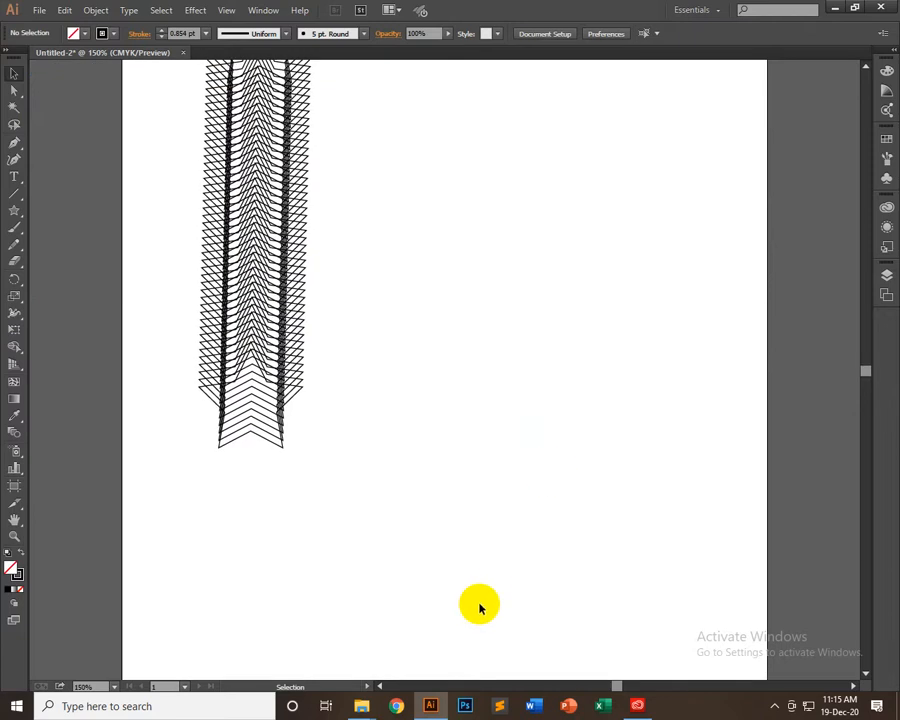
Add the letter A in Nexa Bold beside the star column and enlarge it to about 365 pt
click(13, 178)
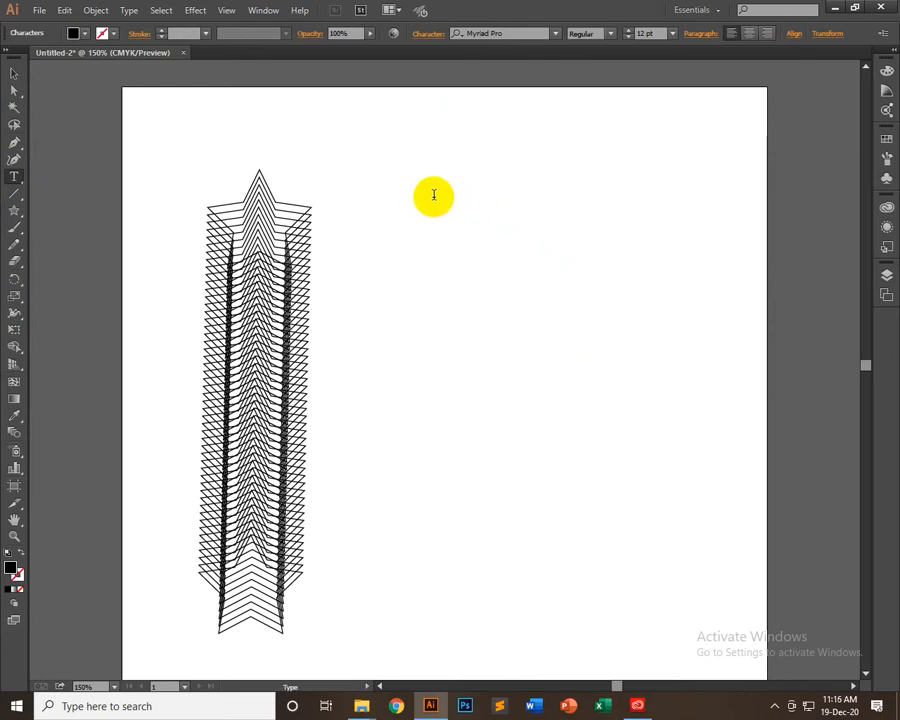
text(A)
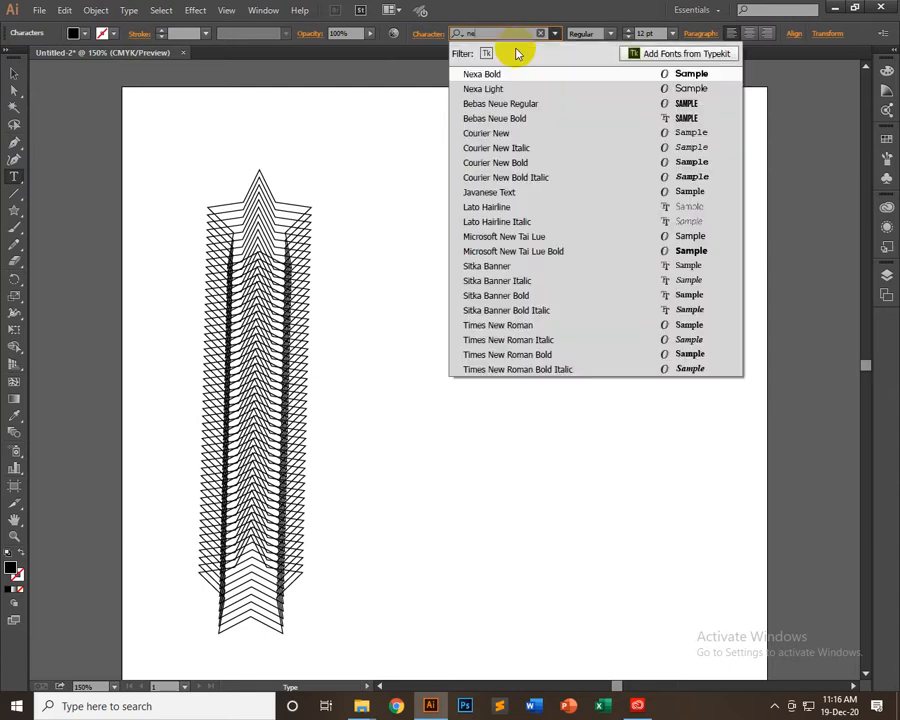
key(Return)
click(14, 73)
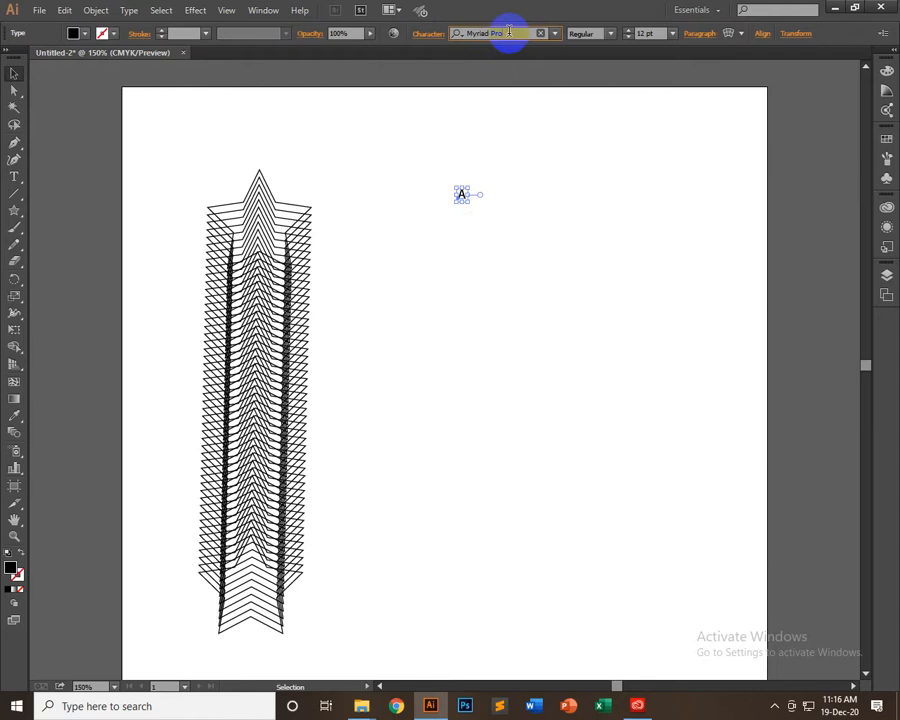
text(ne)
key(Return)
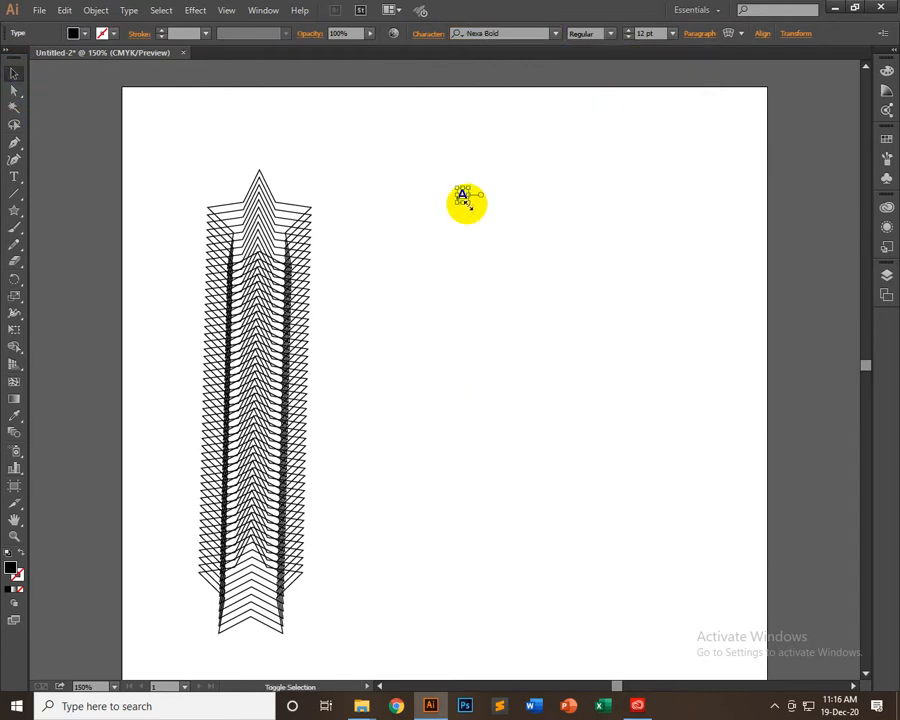
drag(464, 197, 777, 620)
drag(667, 458, 580, 466)
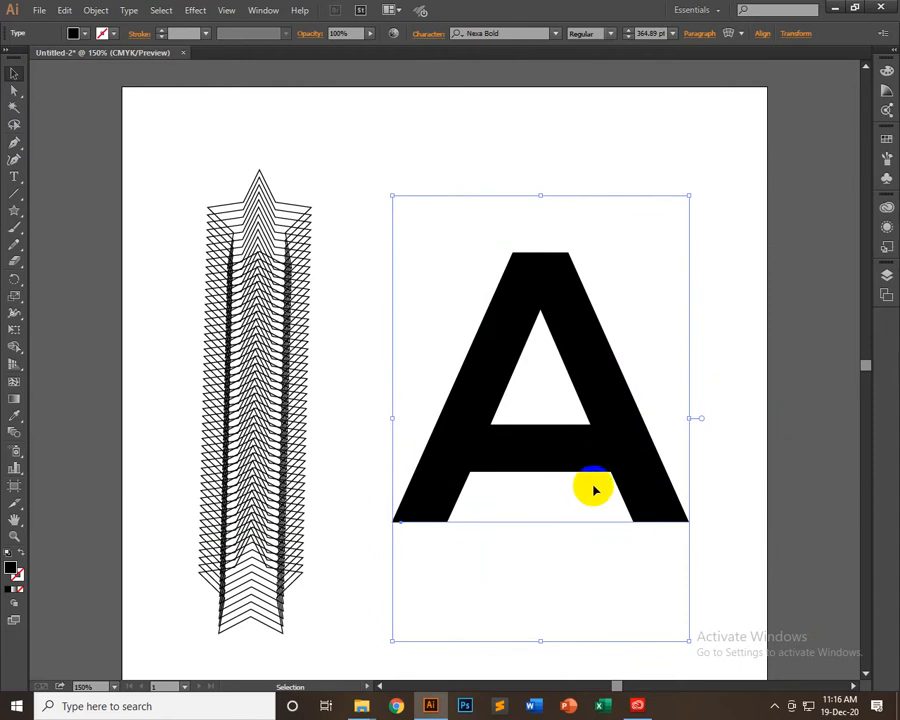
Convert the letter A to outlines and ungroup it
right_click(500, 298)
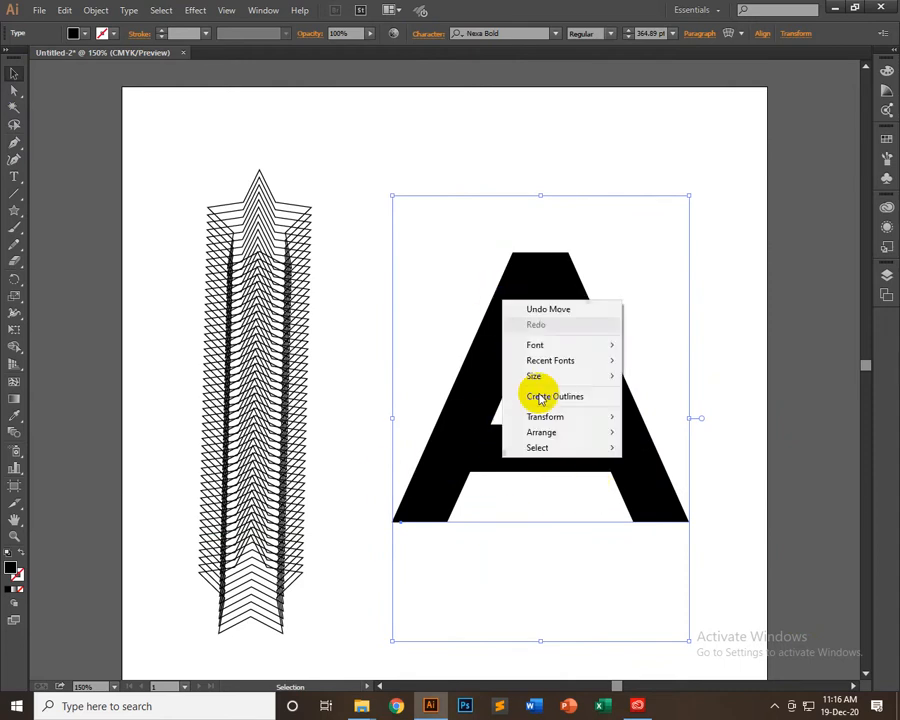
click(548, 397)
right_click(596, 340)
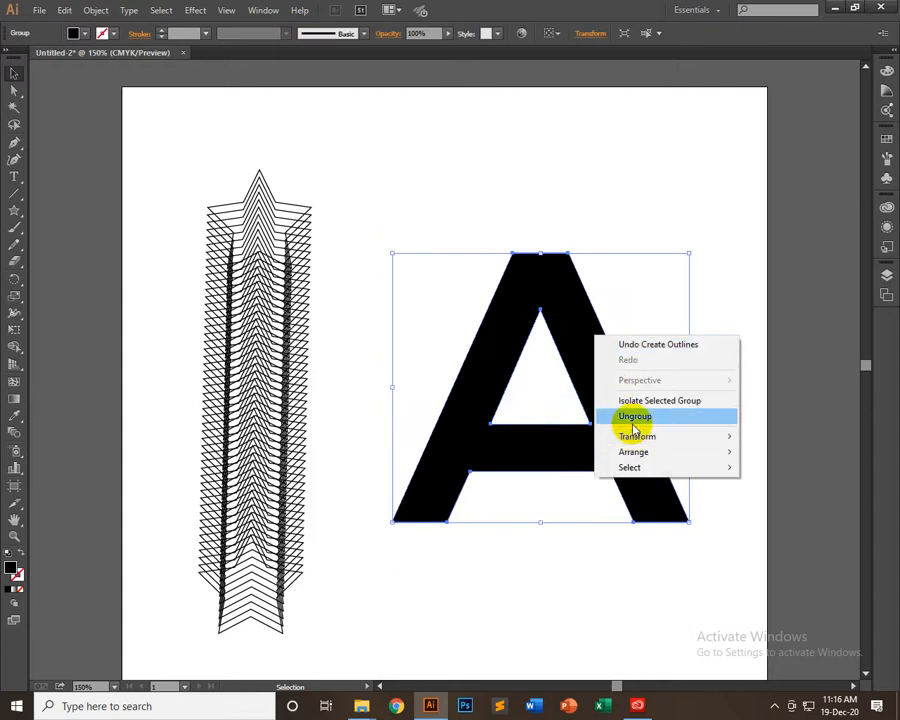
click(634, 417)
Isolate the letter A's compound path and delete its inner triangle
click(536, 452)
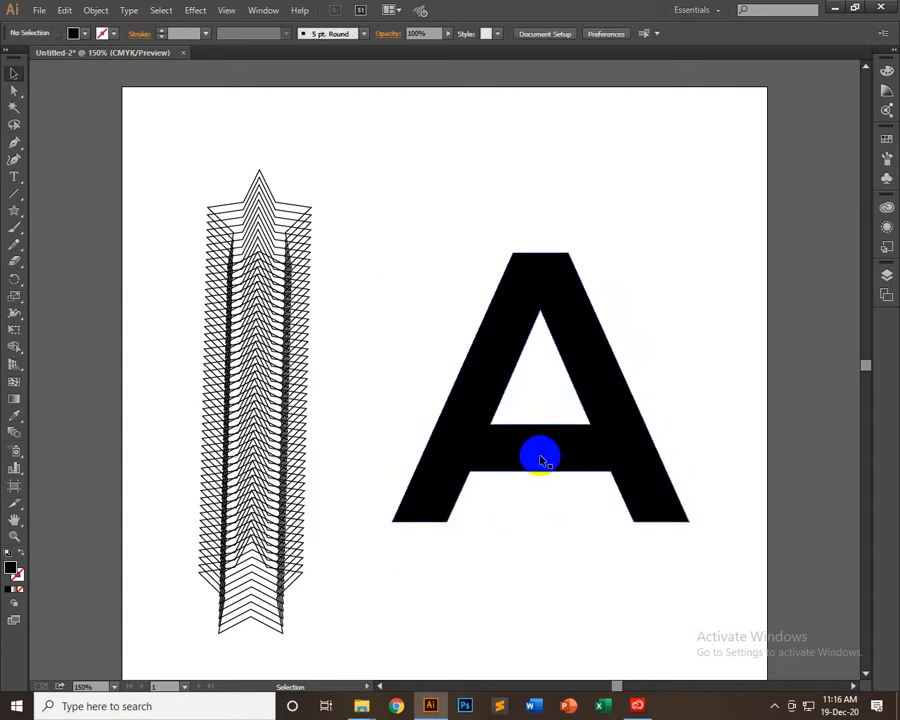
click(536, 428)
double_click(534, 428)
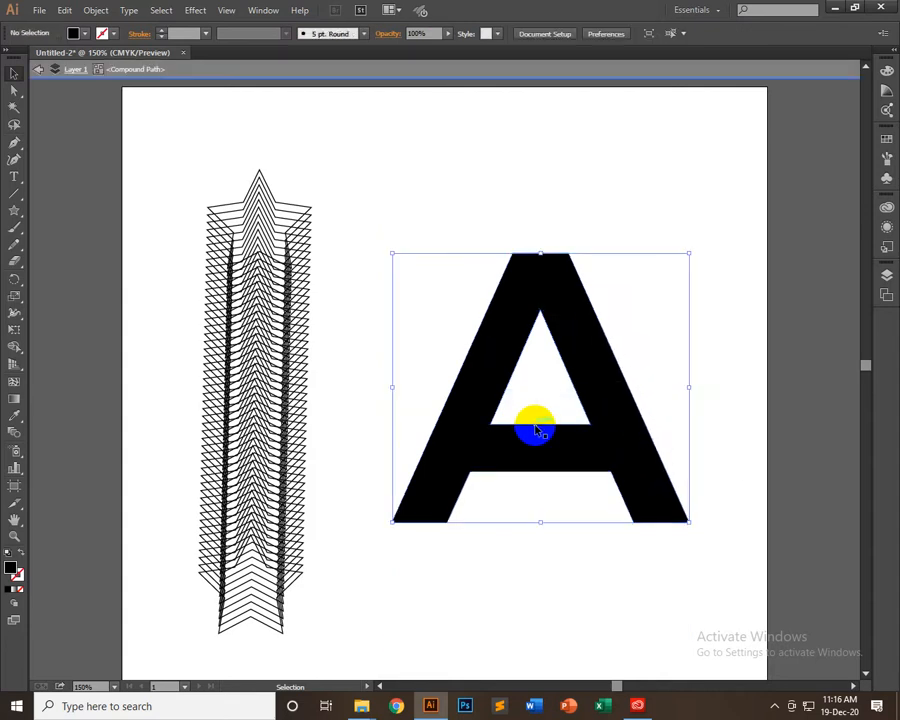
click(534, 430)
key(Delete)
Give the letter A's outer shape a 3 pt stroke and no fill, and leave isolation mode
click(518, 436)
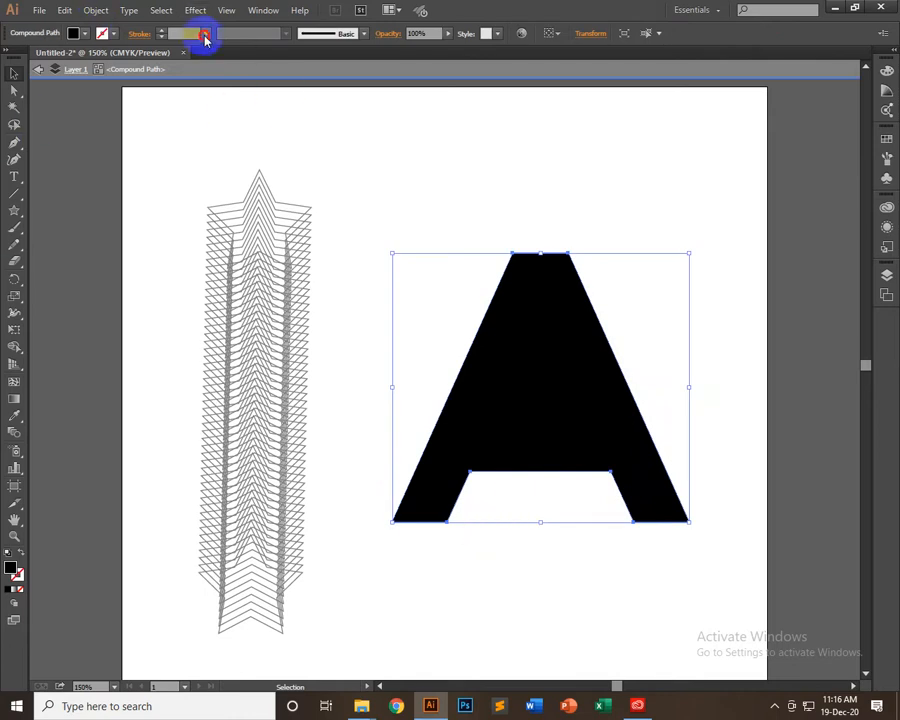
click(205, 36)
click(229, 131)
click(88, 36)
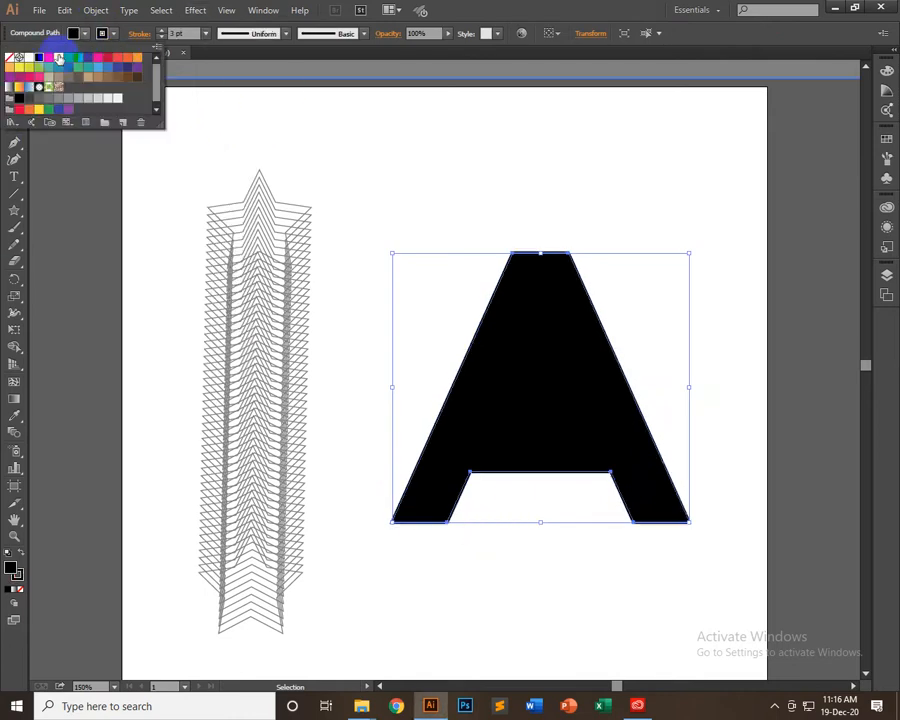
click(11, 57)
click(516, 190)
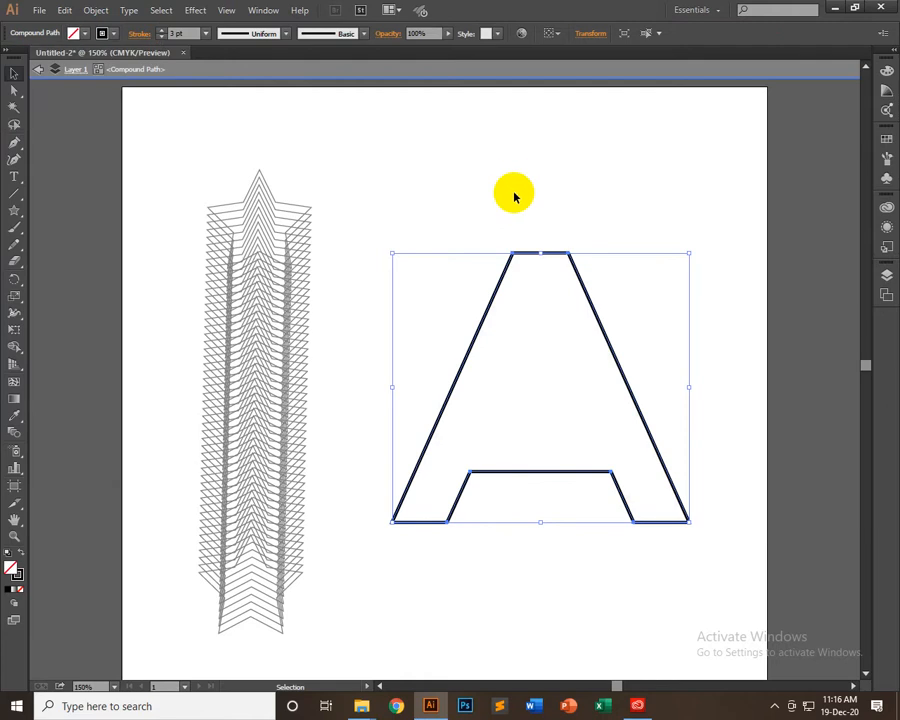
click(734, 460)
click(514, 471)
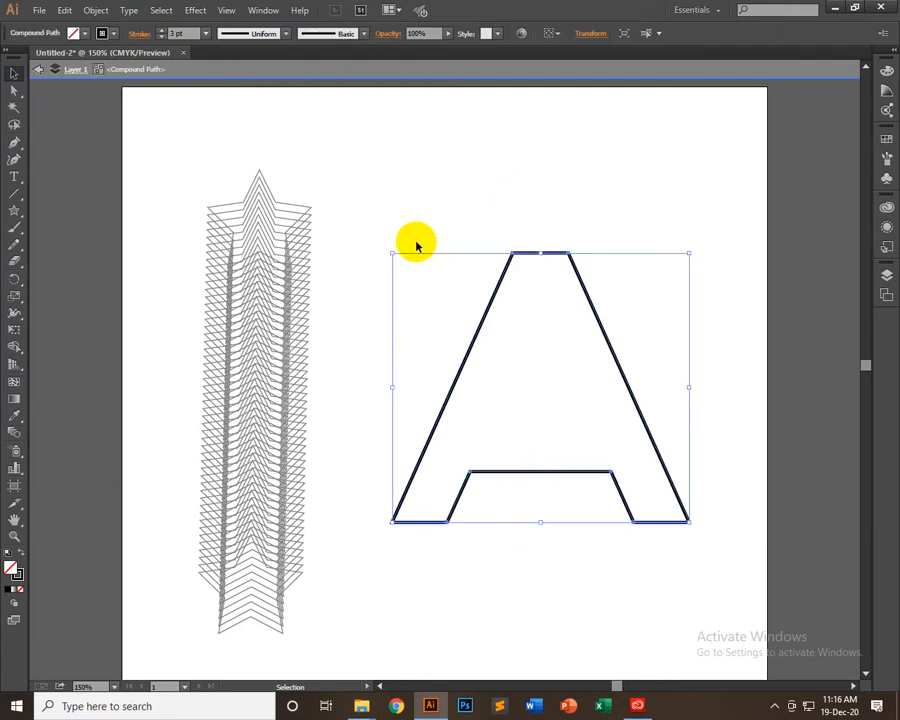
click(341, 290)
Scale the star blend down proportionally to a little over a third of its size
click(276, 362)
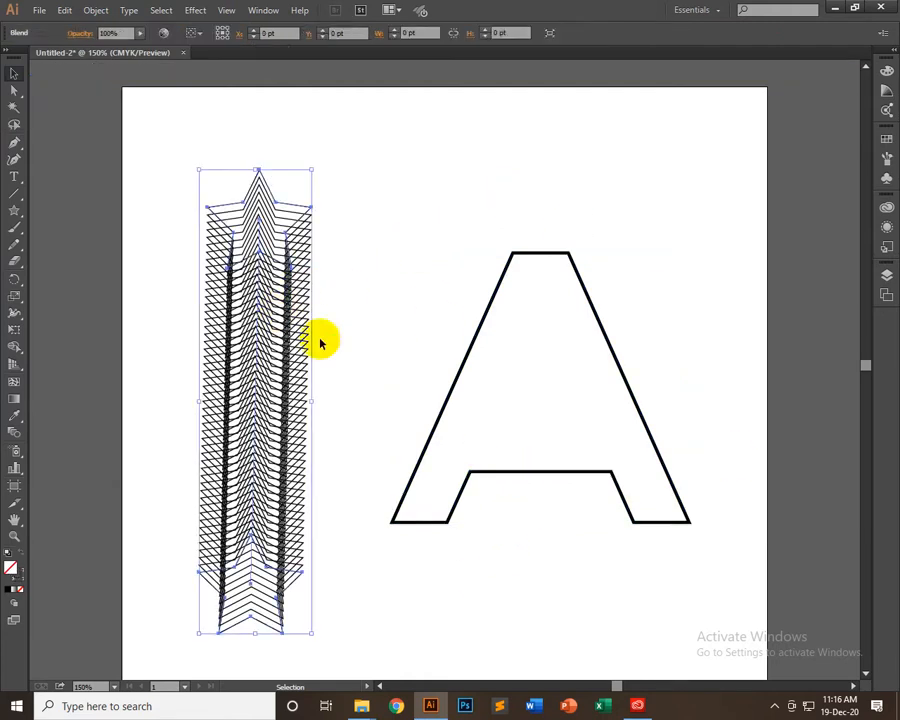
click(557, 474)
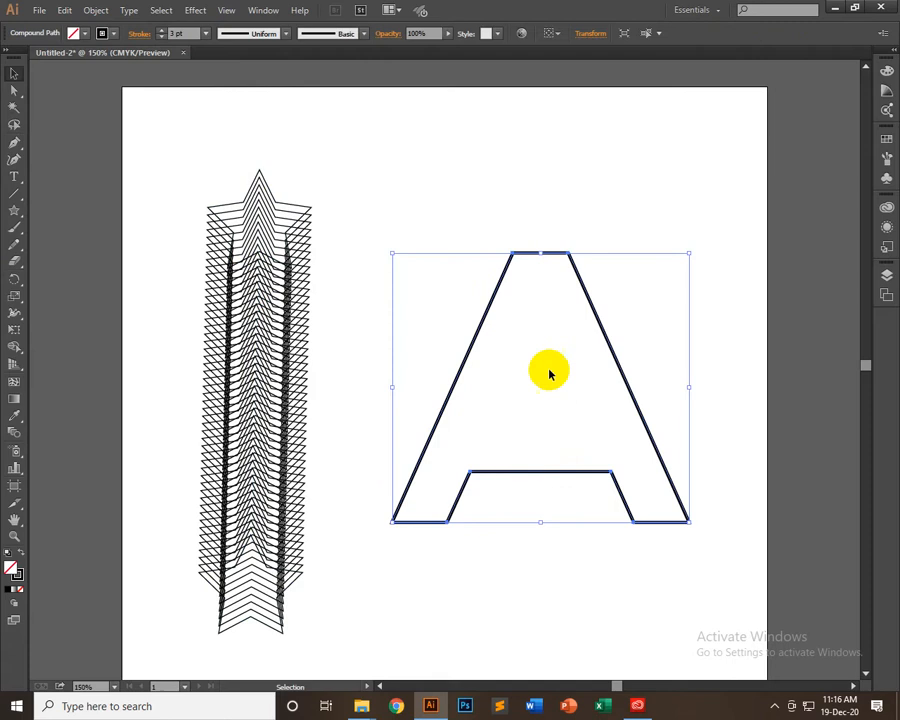
click(255, 207)
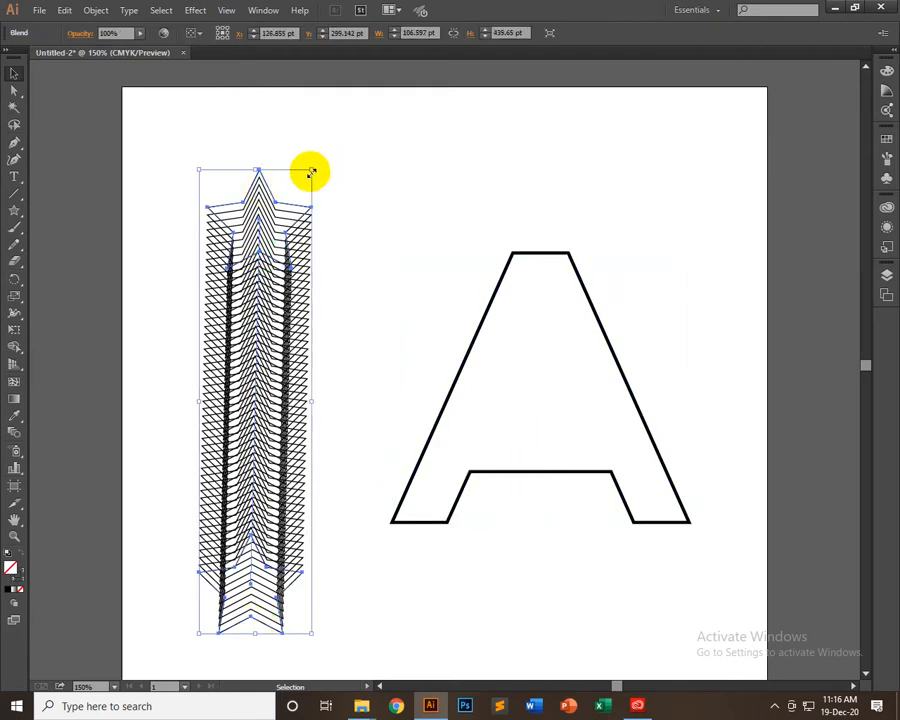
drag(312, 172, 235, 221)
Enlarge the letter A outline proportionally about its center to roughly 1.4 times its size
click(572, 470)
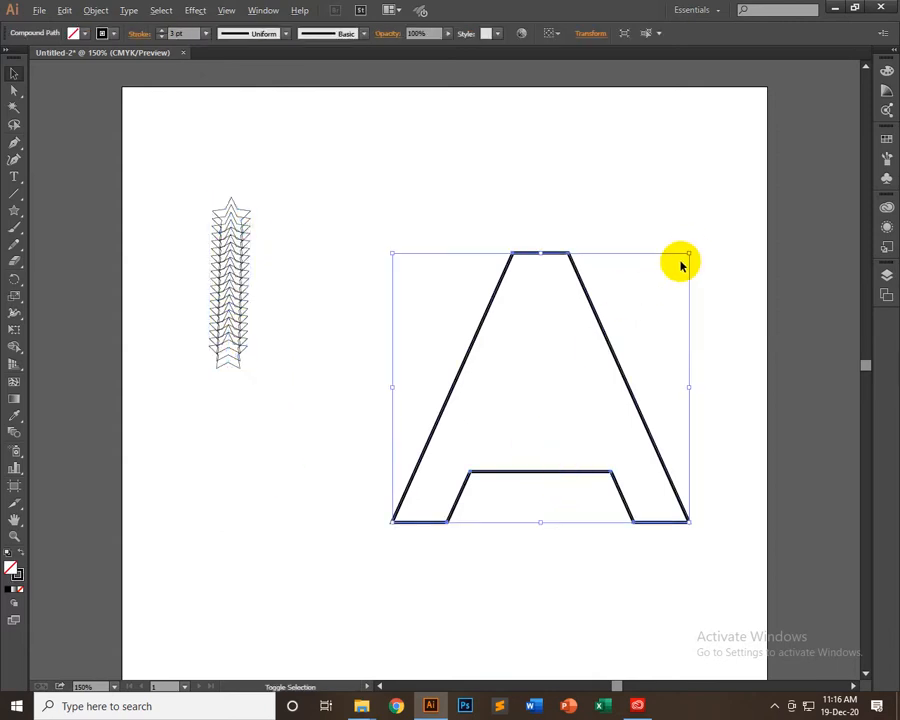
drag(690, 254, 748, 199)
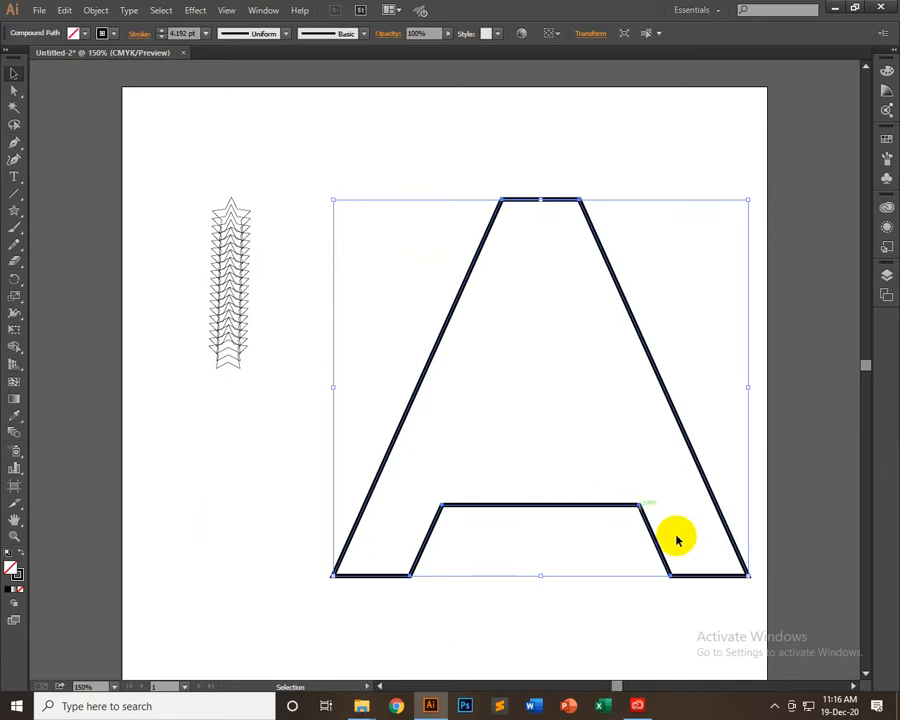
click(546, 533)
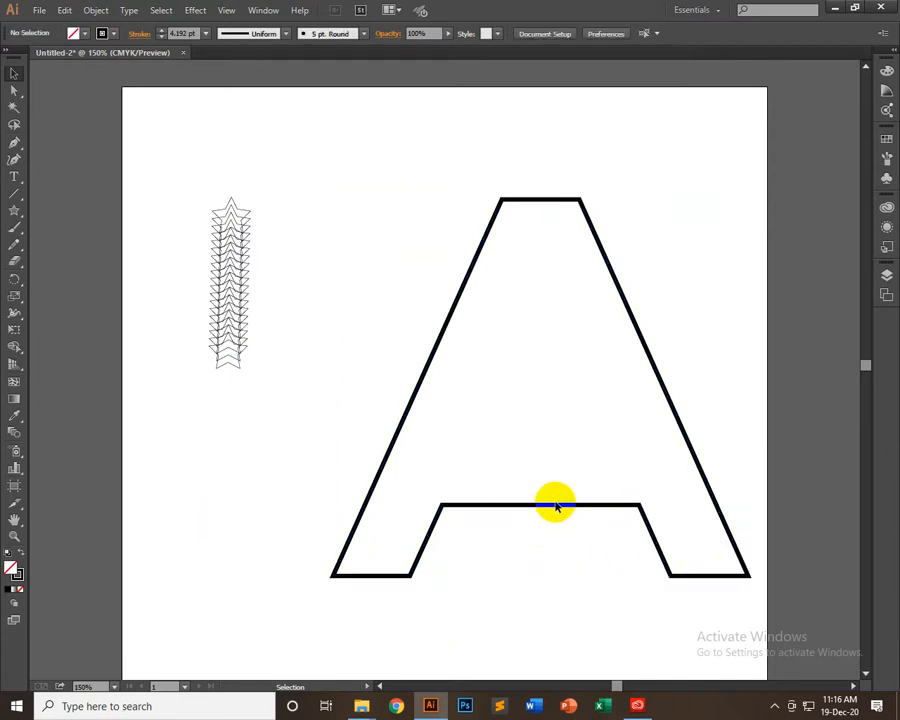
click(556, 505)
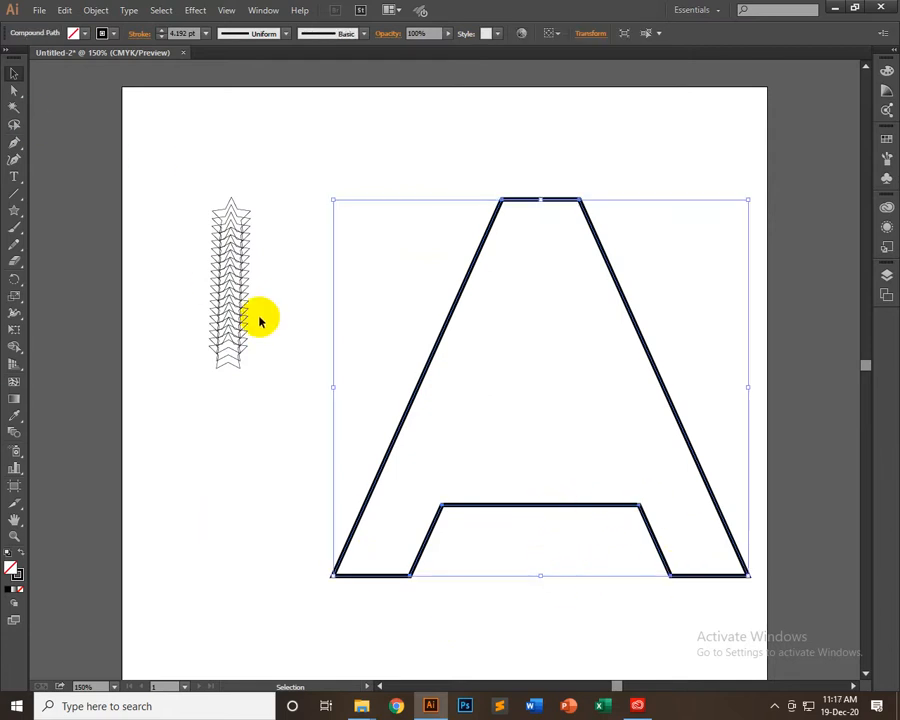
Select the star blend together with the letter A outline and open the Blend commands
click(194, 216)
drag(140, 144, 700, 550)
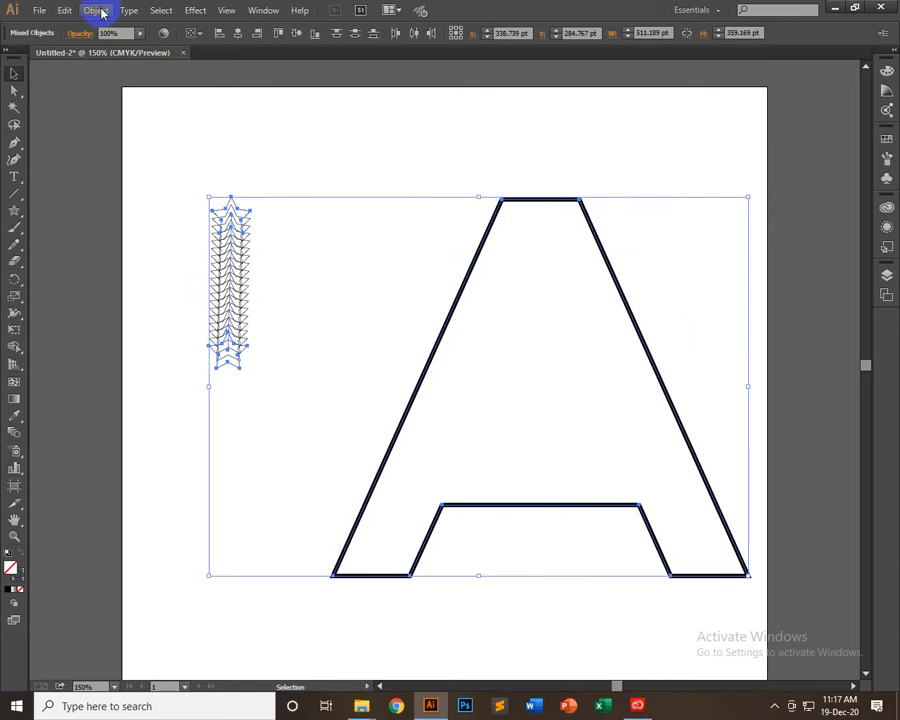
click(97, 11)
mouse_move(160, 341)
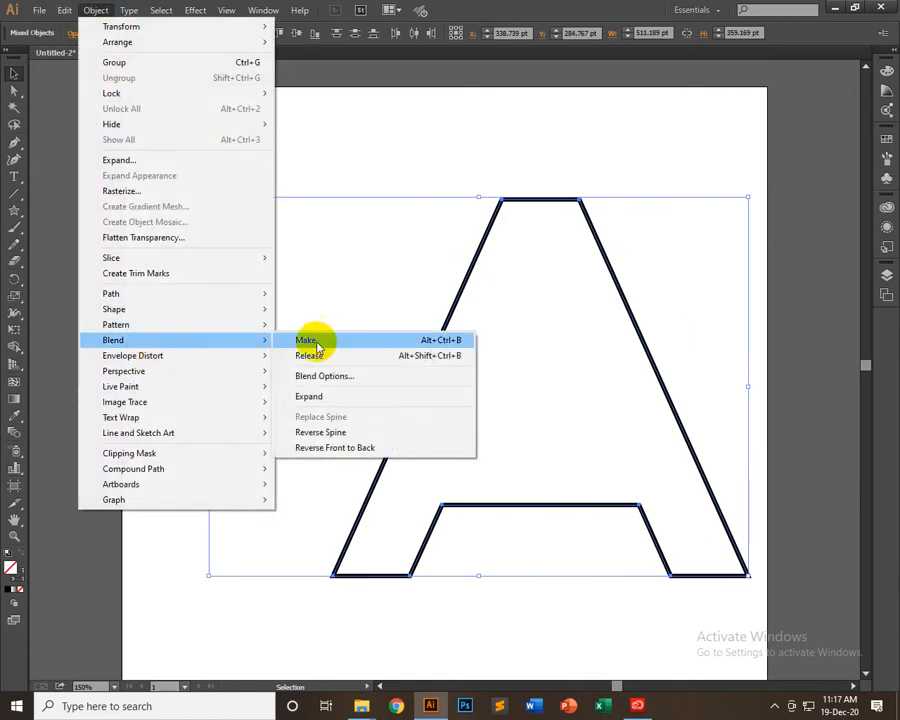
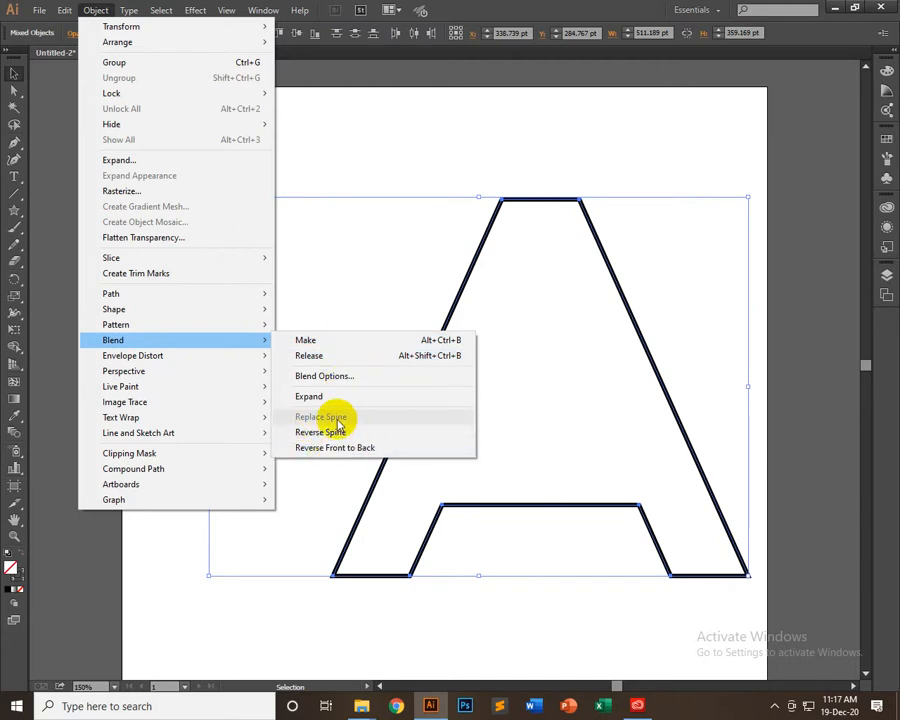
Release the compound path of the letter A outline and move the outline slightly upward
click(480, 205)
right_click(524, 207)
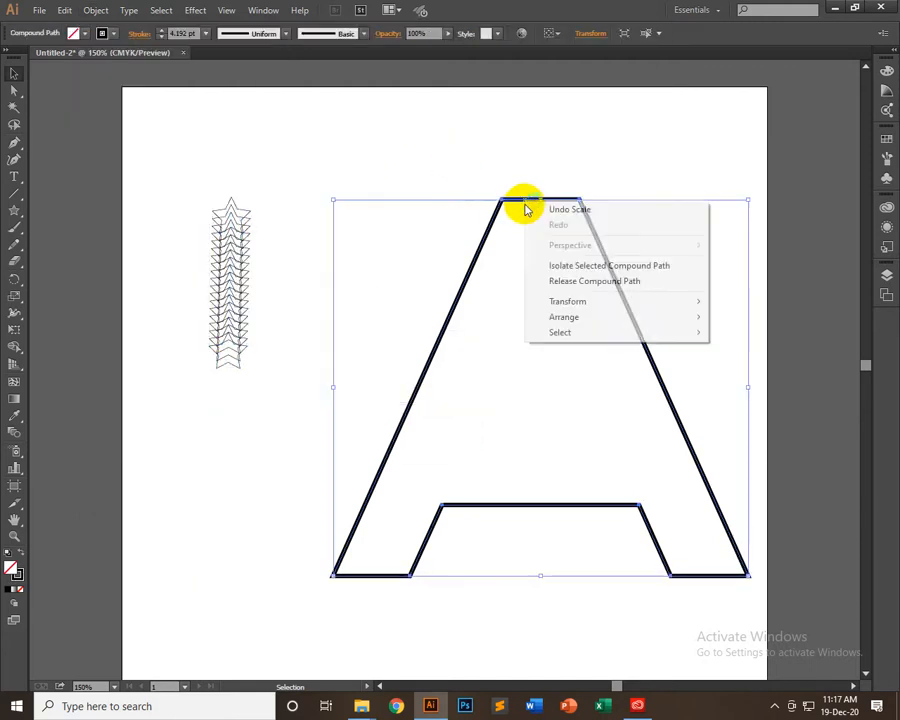
click(604, 281)
right_click(489, 188)
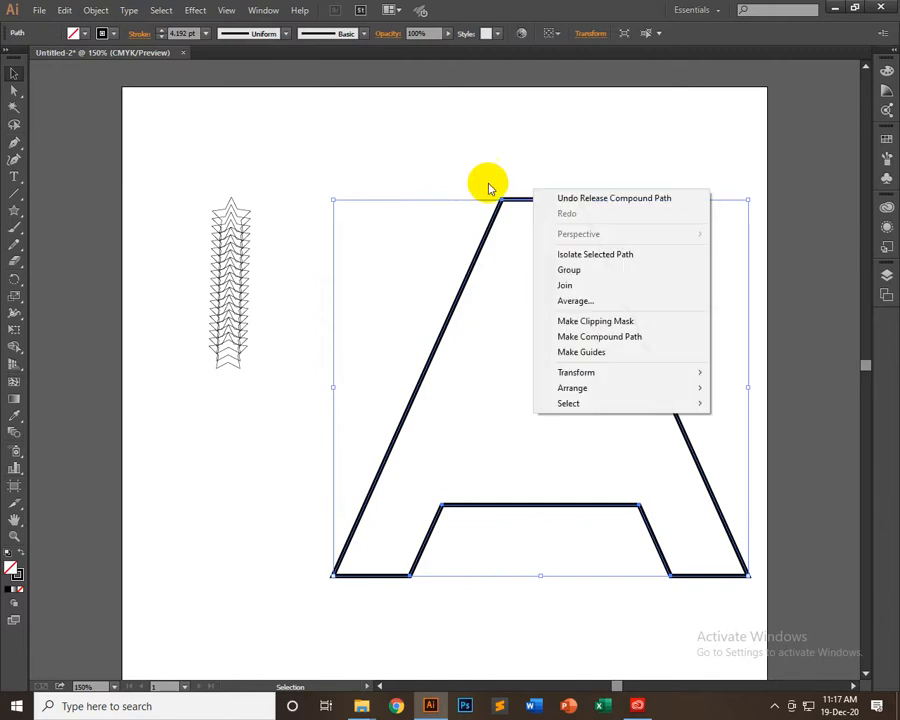
click(518, 207)
drag(522, 203, 551, 156)
click(534, 232)
right_click(535, 207)
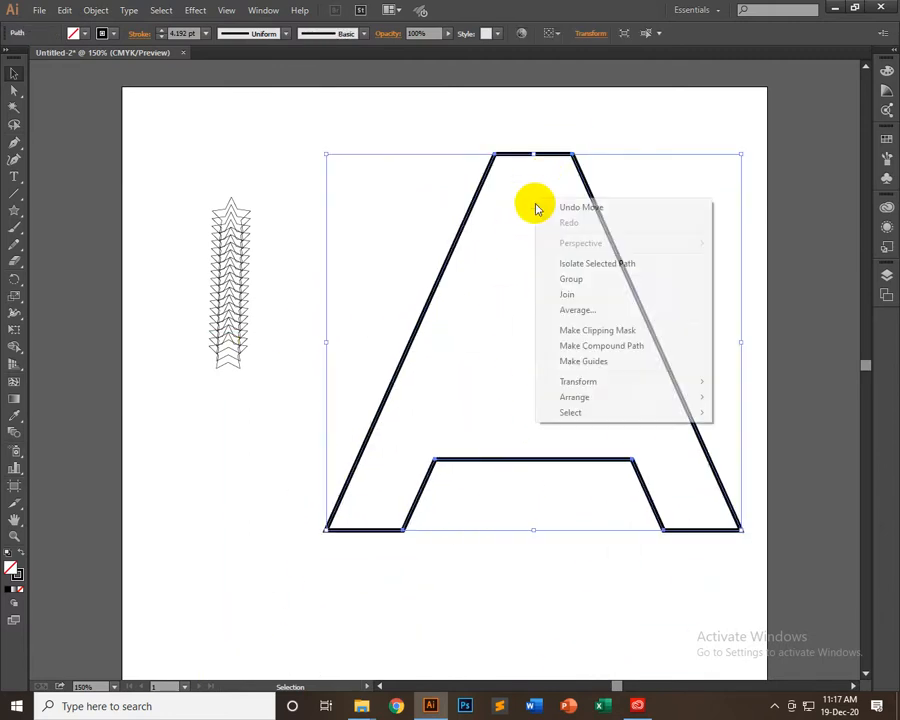
click(106, 177)
click(115, 179)
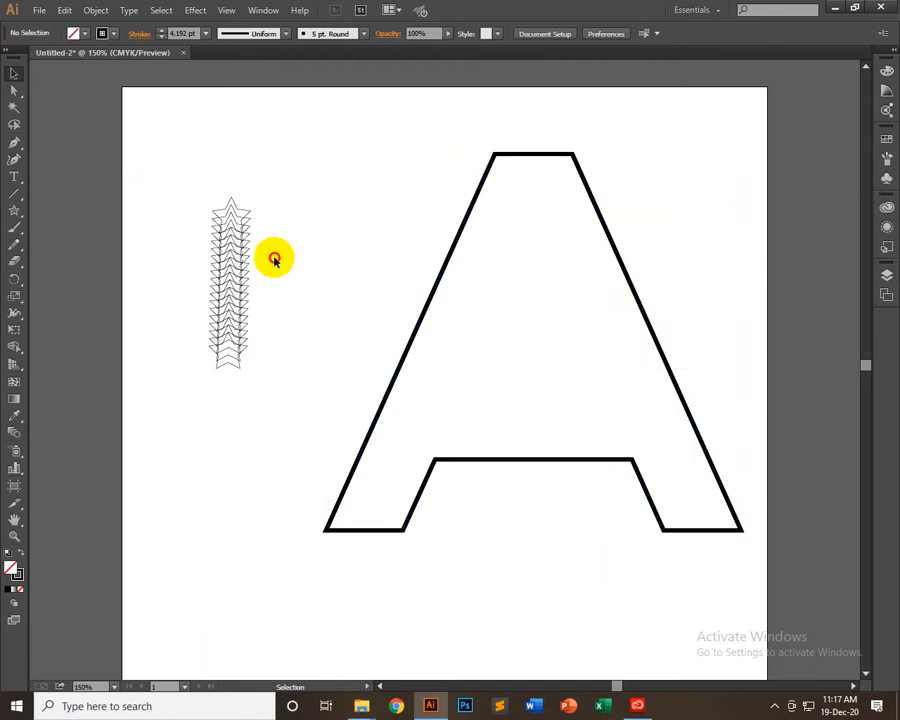
Replace the star blend's spine with the letter A outline
drag(274, 259, 591, 430)
click(91, 16)
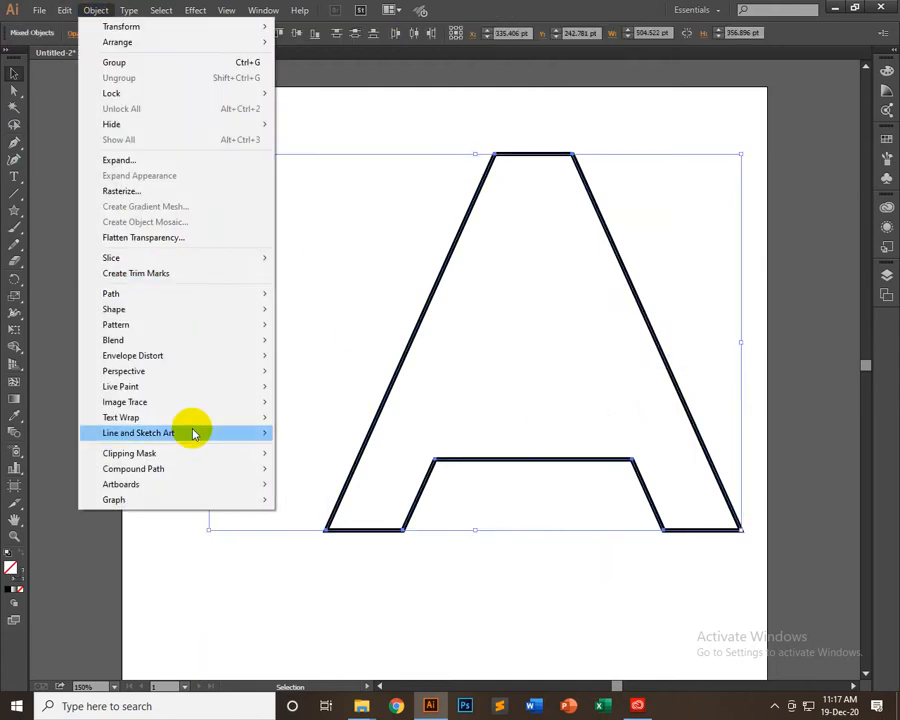
mouse_move(278, 341)
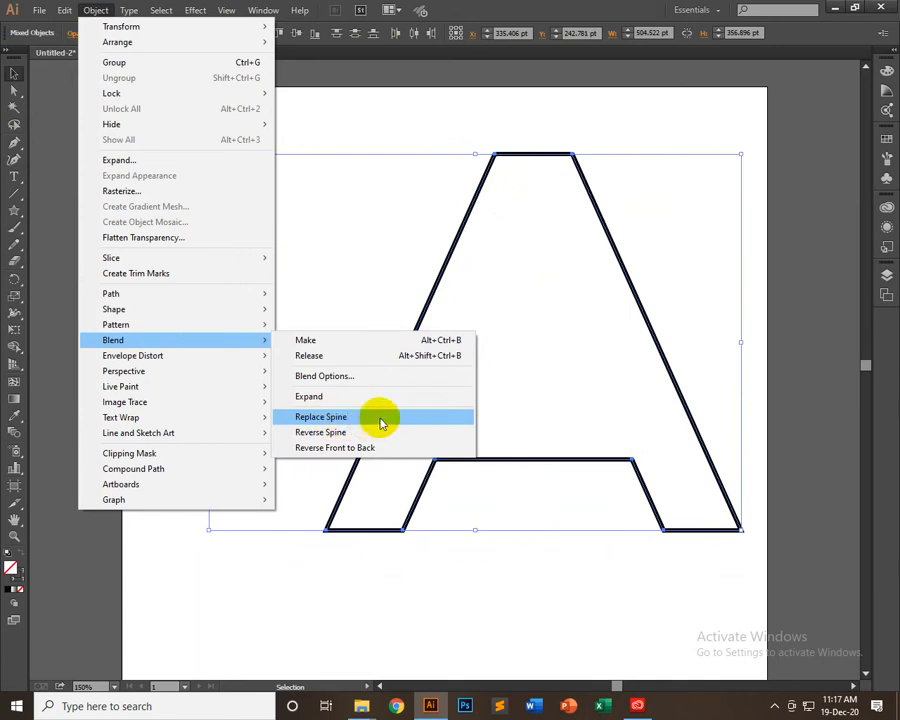
click(374, 419)
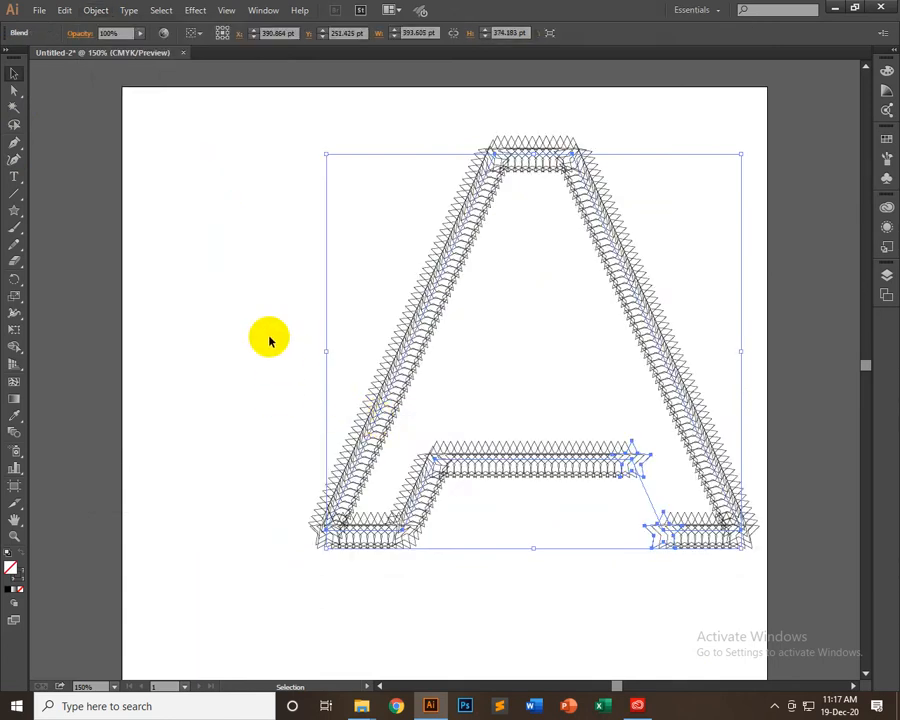
click(237, 261)
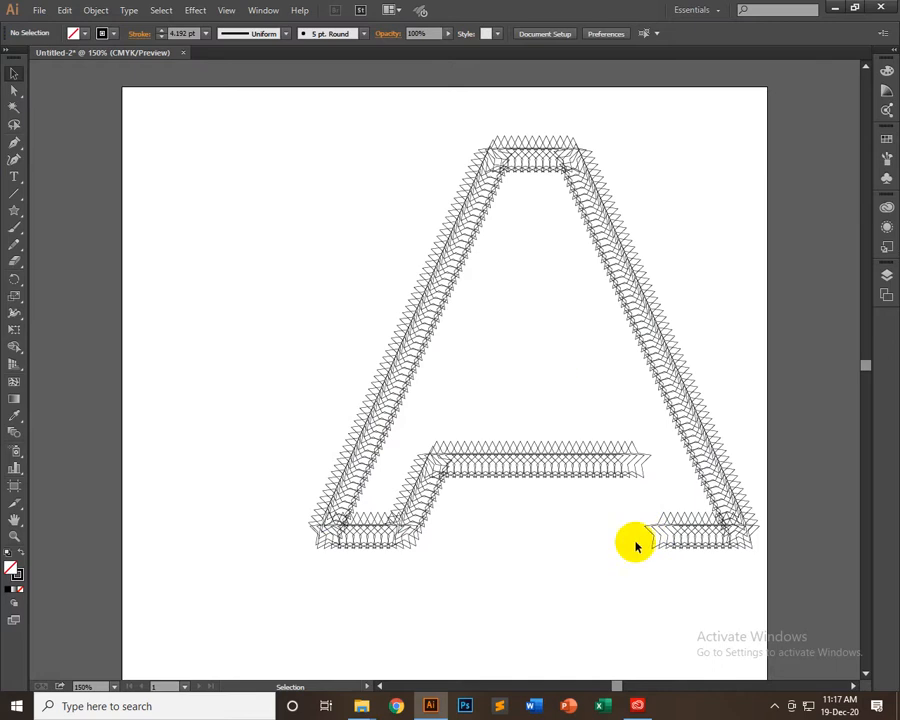
Isolate the star blend and delete the two crossbar corner anchor points from its spine path
click(538, 464)
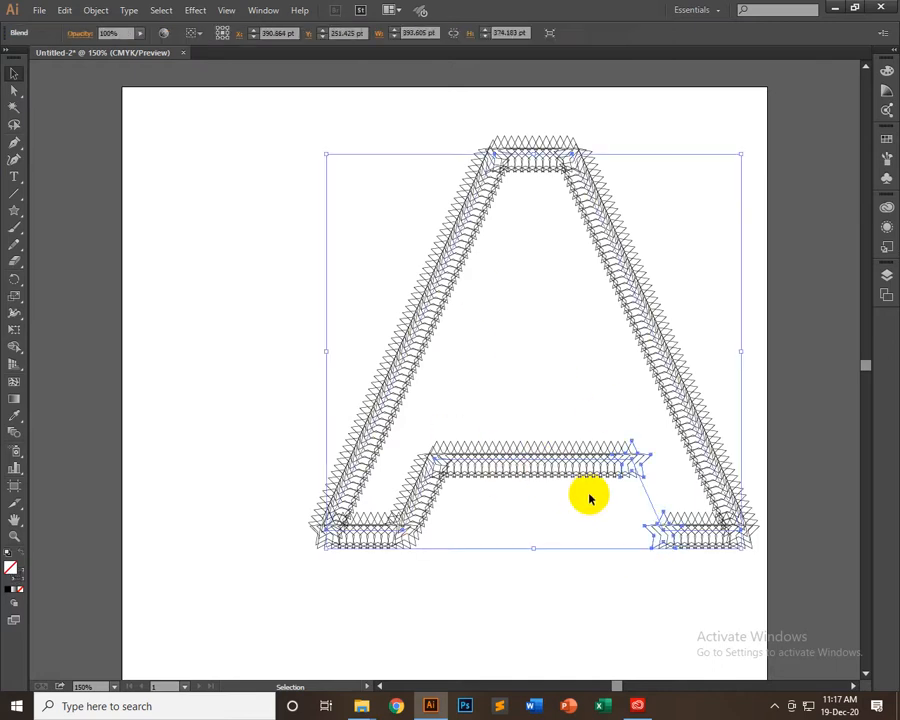
double_click(515, 465)
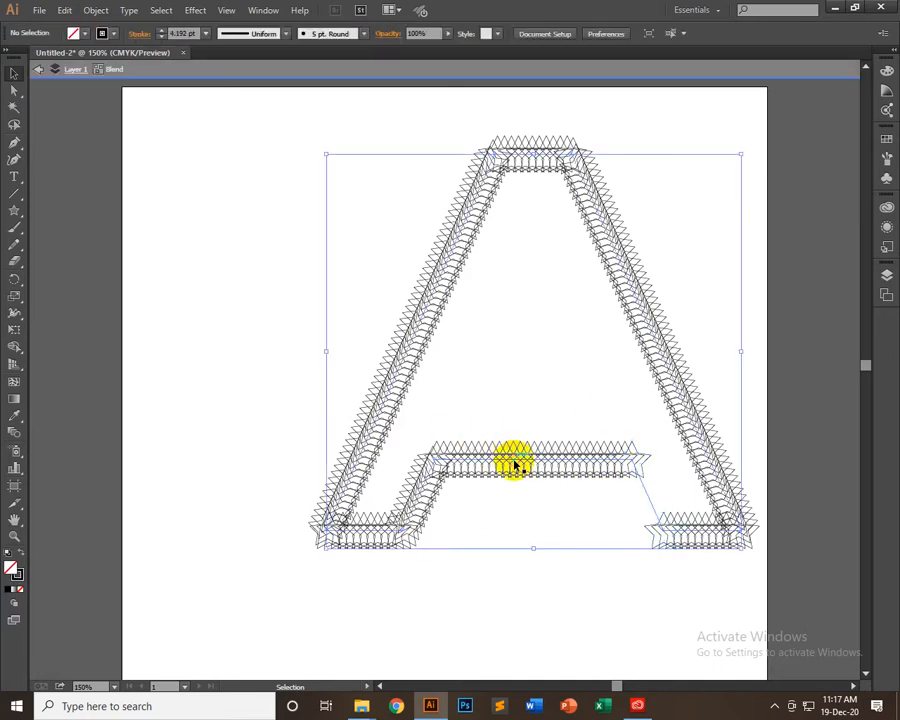
click(444, 467)
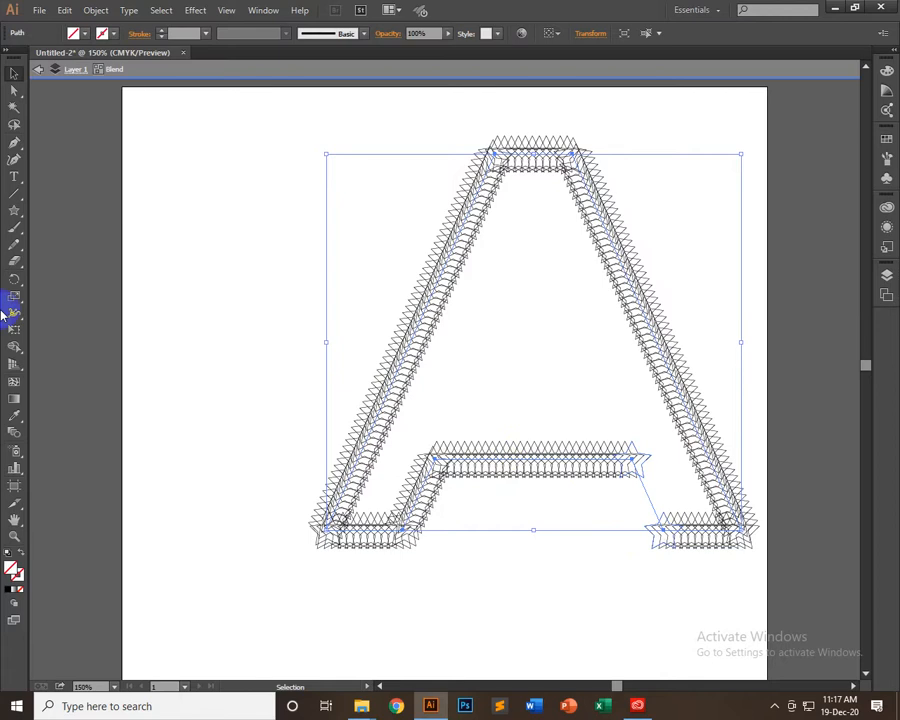
click(14, 146)
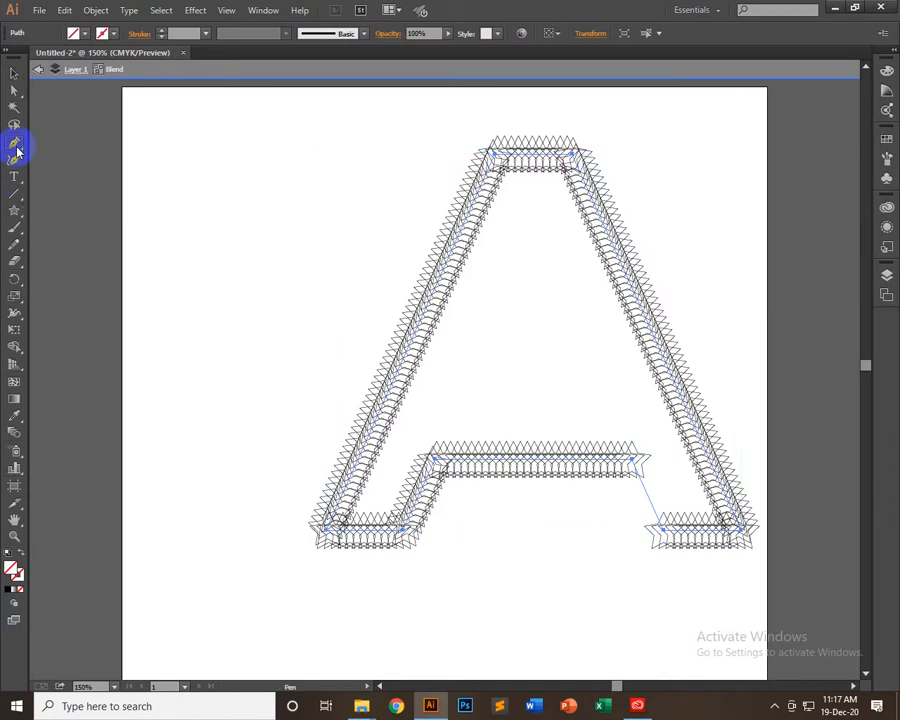
click(15, 90)
click(433, 461)
key(Delete)
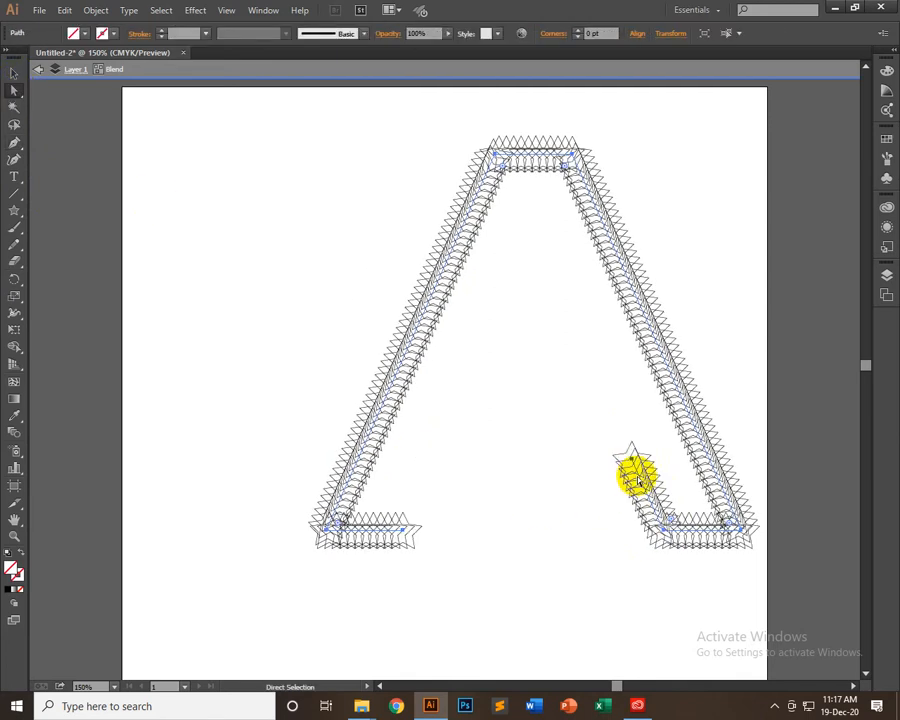
click(632, 465)
key(Delete)
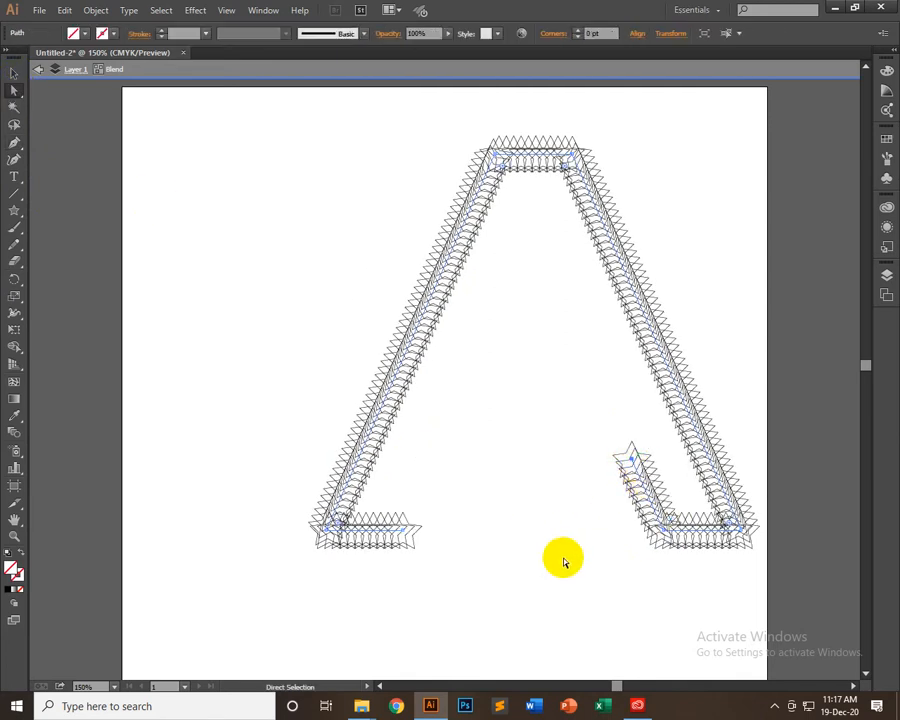
Move both open ends of the spine together at X 381 pt, Y 311 pt between the legs, and leave isolation mode
click(401, 532)
drag(401, 532, 524, 418)
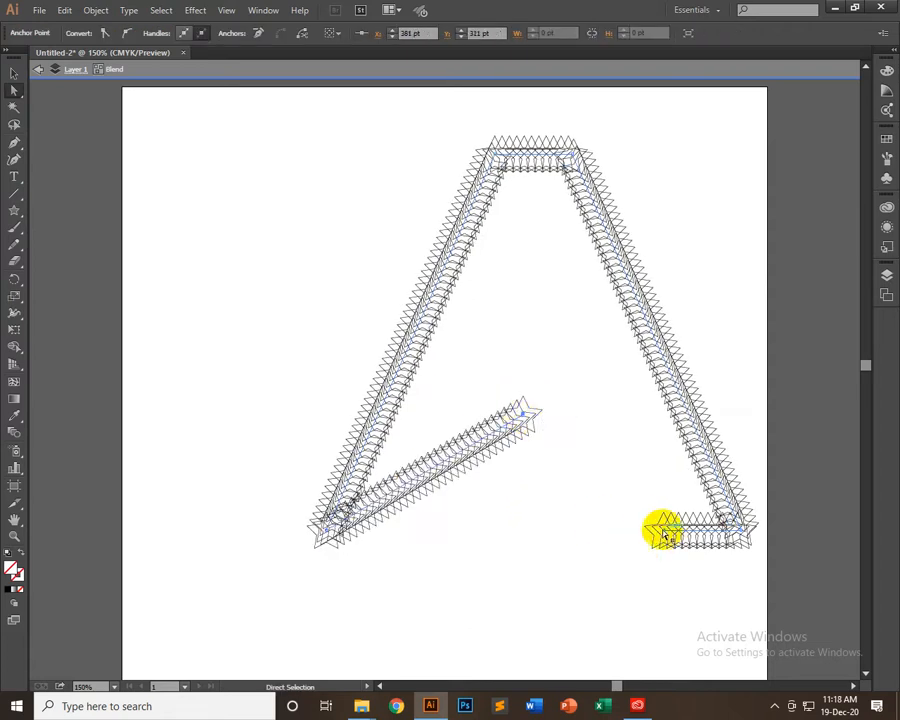
drag(665, 553, 521, 414)
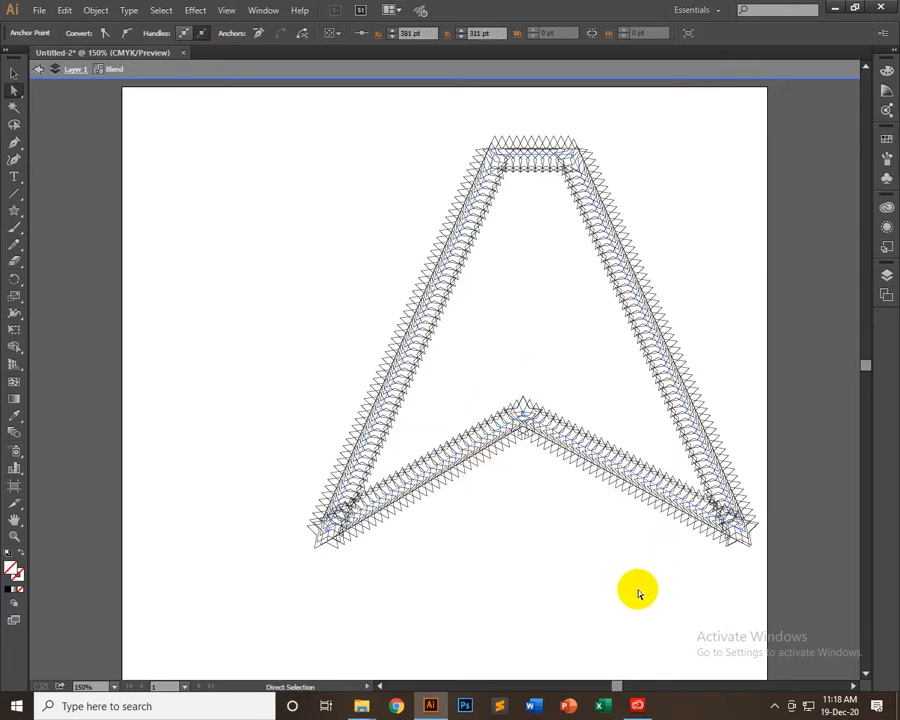
scroll(485, 533, up, 1)
click(14, 73)
click(71, 176)
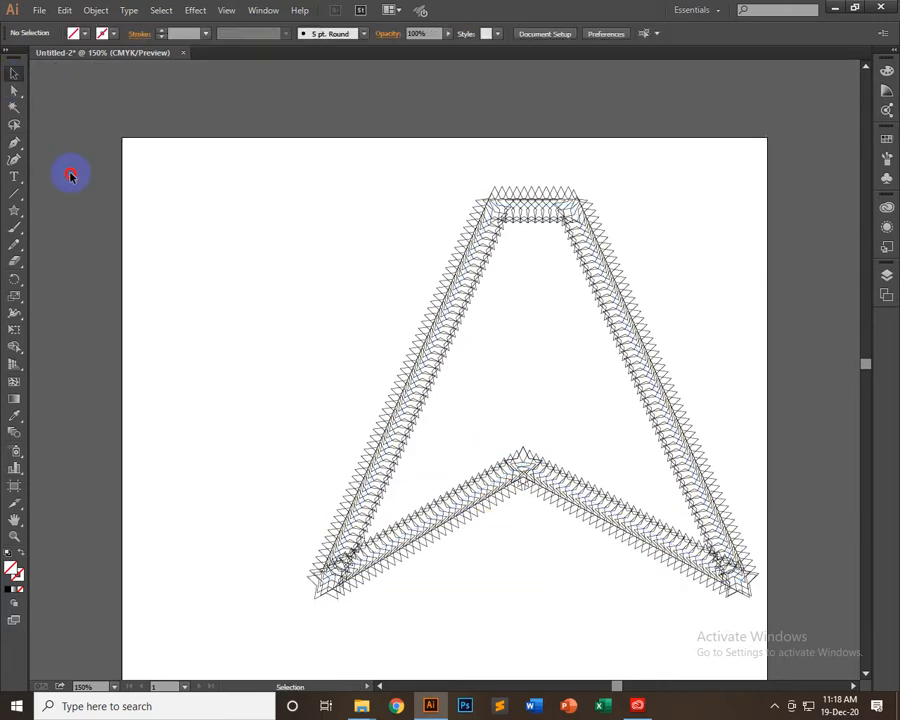
Move the star-outlined A so that it mostly lies beyond the artboard's right edge, and deselect it
drag(627, 297, 560, 348)
click(483, 361)
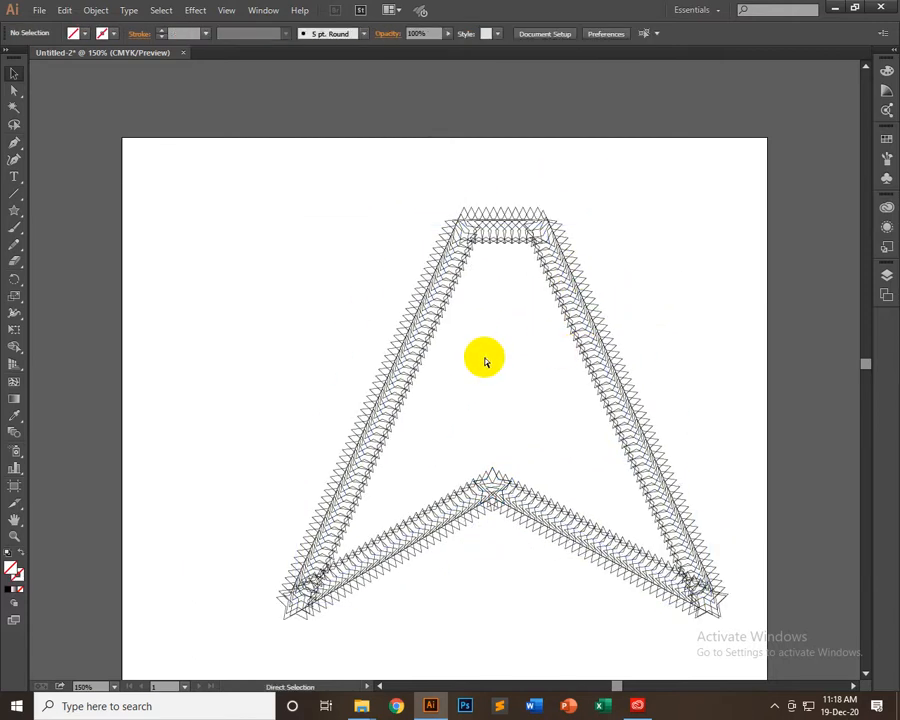
key(ctrl+minus)
key(ctrl+minus)
key(ctrl+plus)
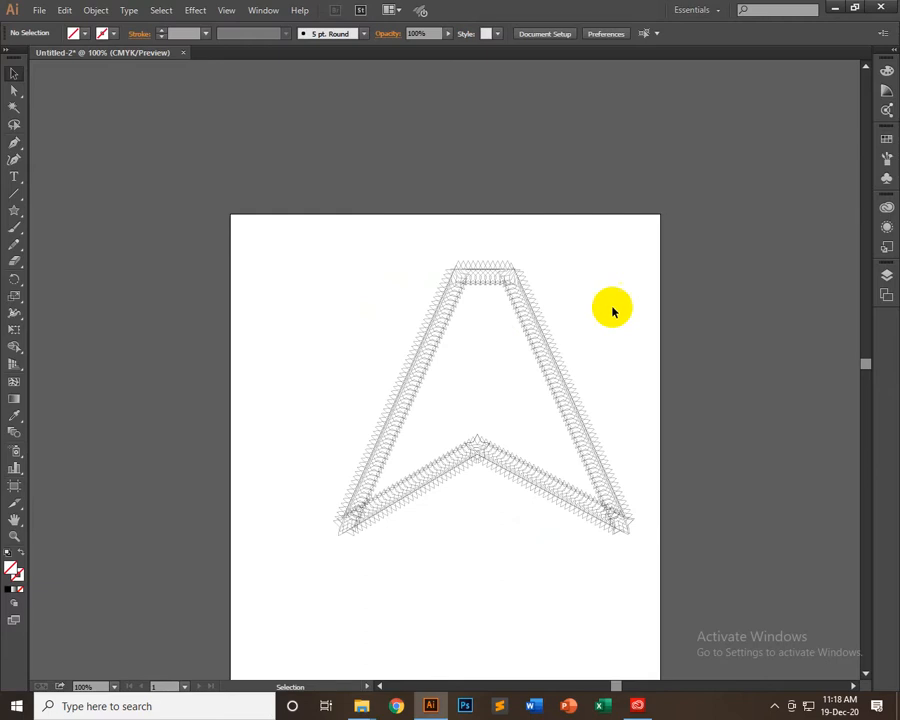
drag(575, 511, 772, 428)
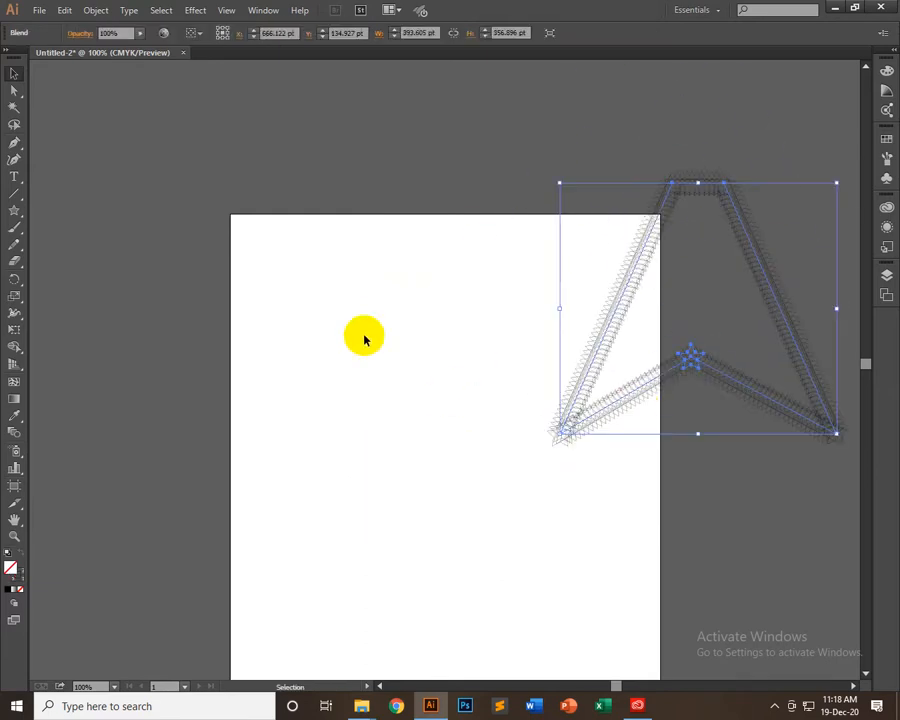
click(322, 311)
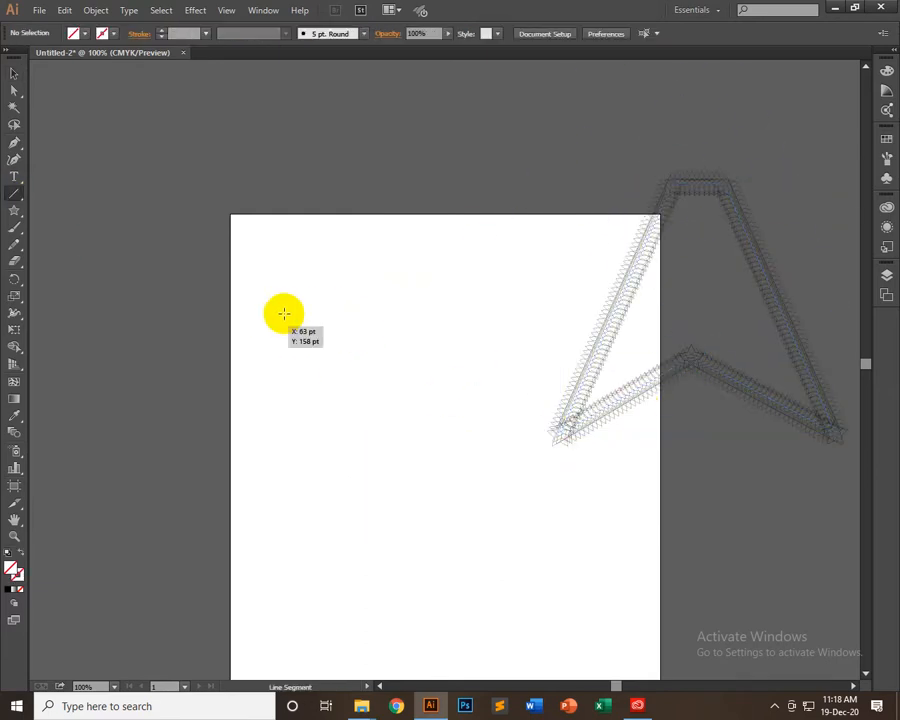
Draw a short slanted line in the artboard's upper left area and give it a 4 pt stroke
drag(290, 309, 304, 351)
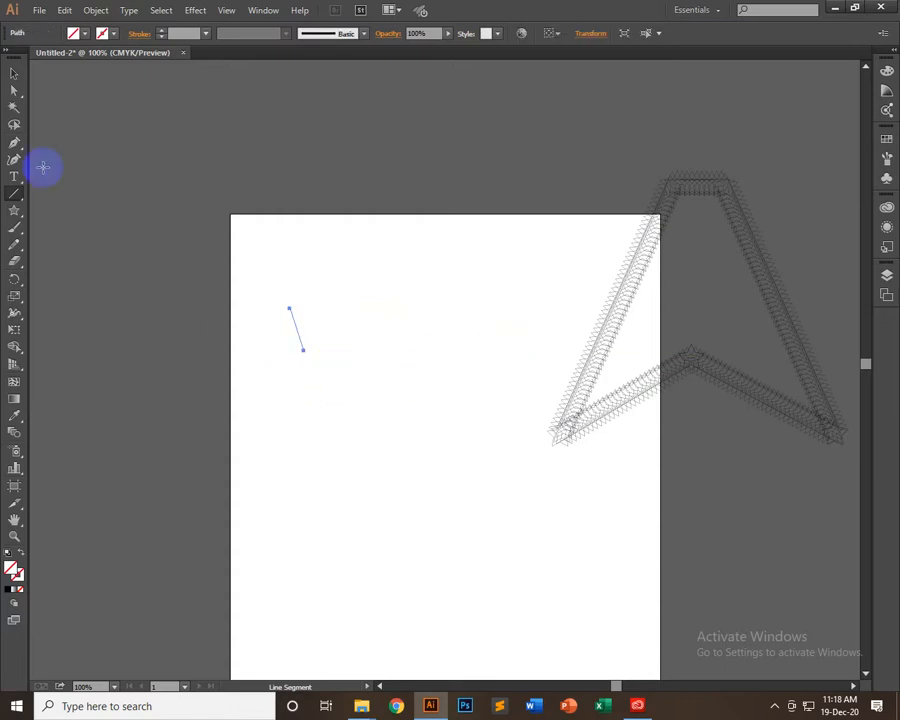
click(15, 71)
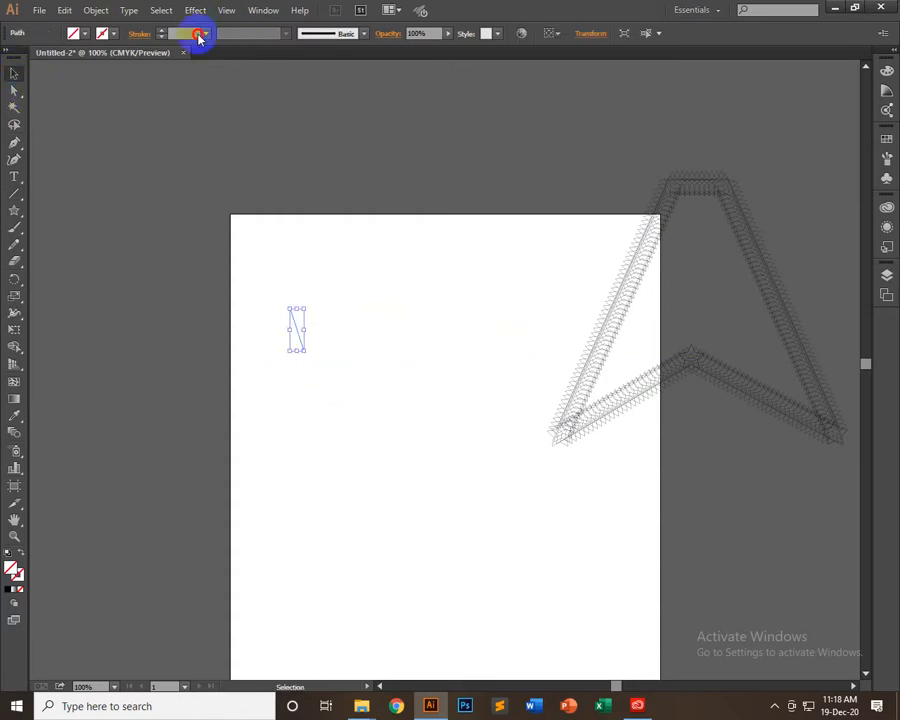
click(204, 34)
click(222, 138)
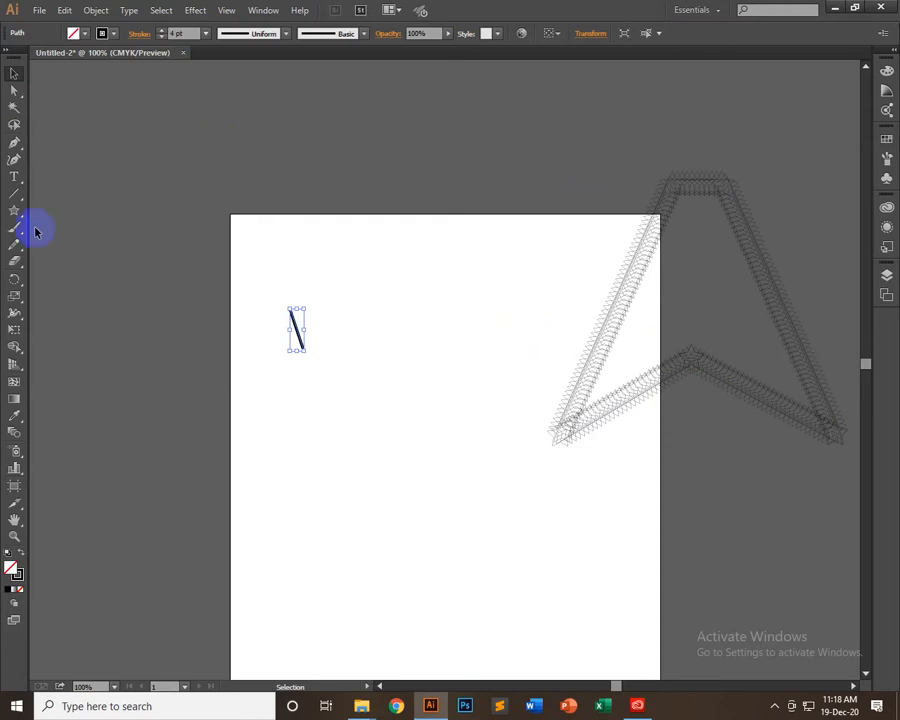
Copy the slanted line to the right side of the artboard and reflect the copy across the vertical axis
drag(299, 340, 527, 337)
drag(5, 280, 68, 293)
double_click(15, 280)
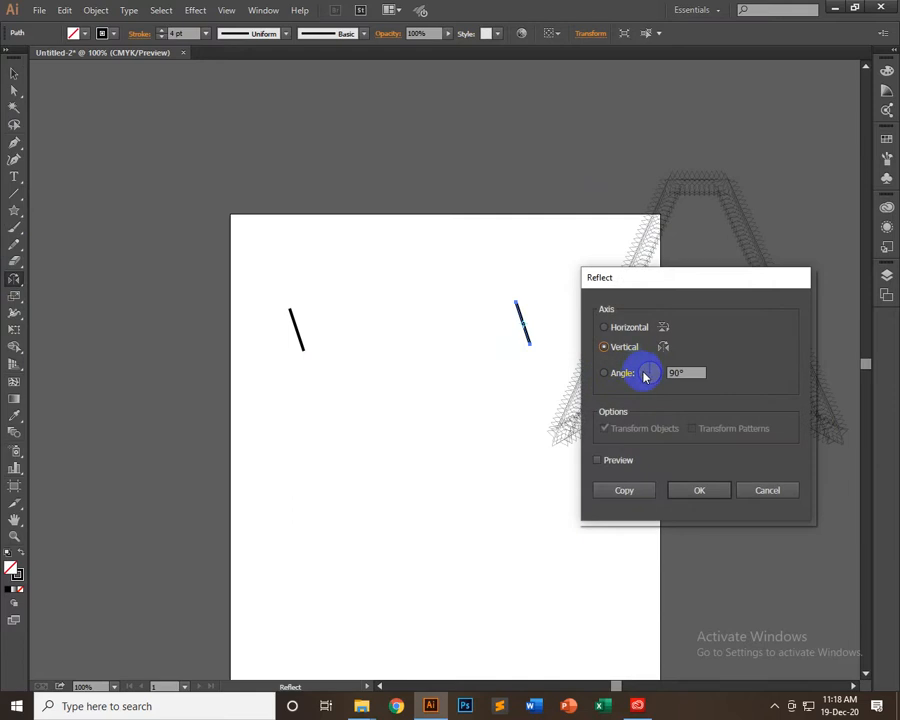
key(Return)
click(15, 72)
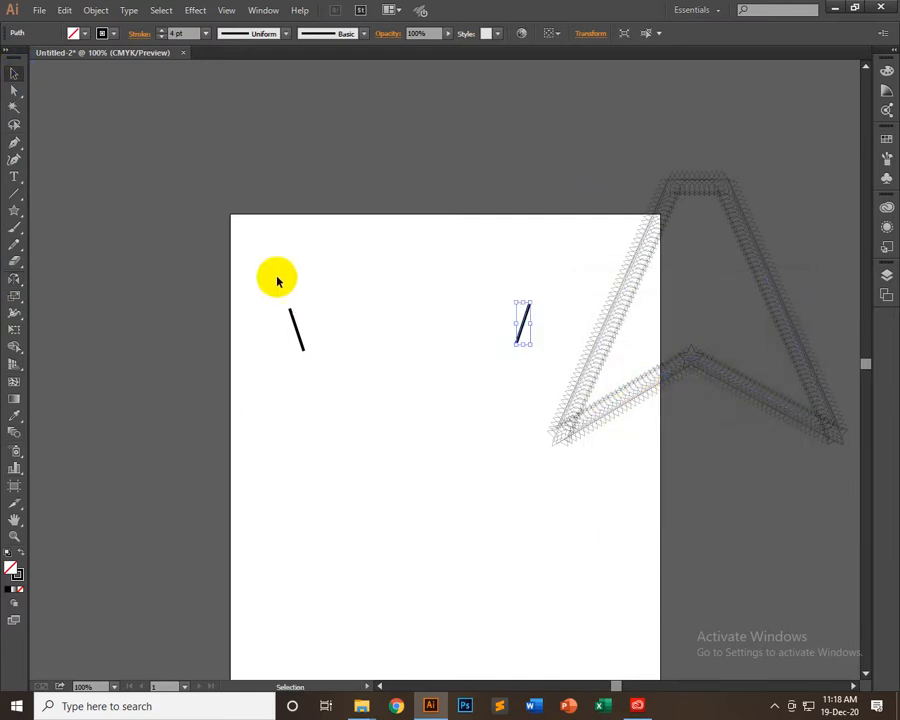
Align the bottom edges of the two slanted lines
drag(269, 289, 560, 390)
click(447, 373)
drag(285, 380, 543, 302)
click(547, 36)
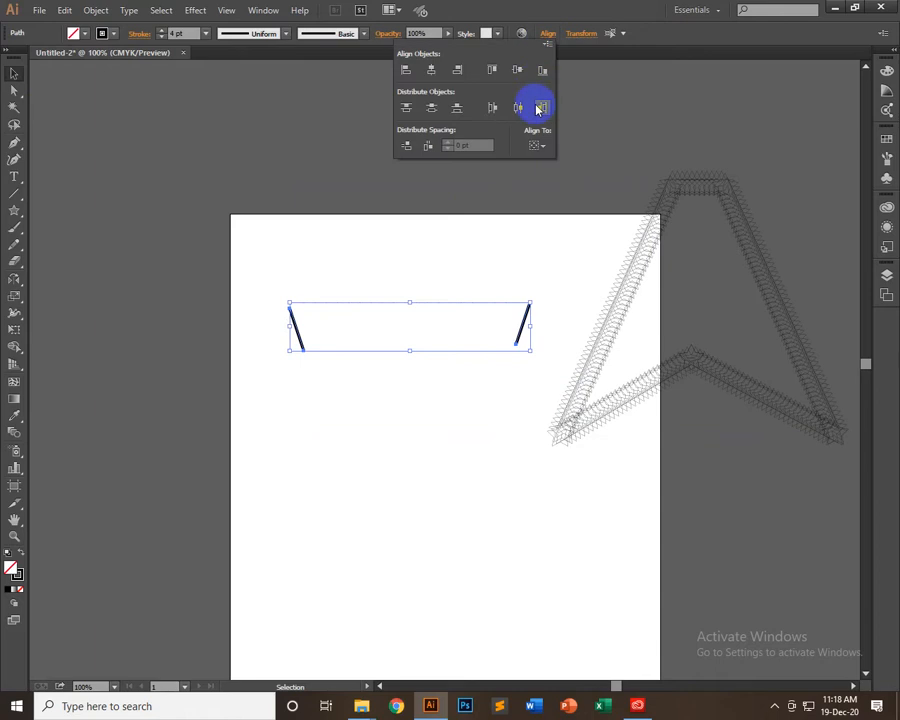
click(542, 72)
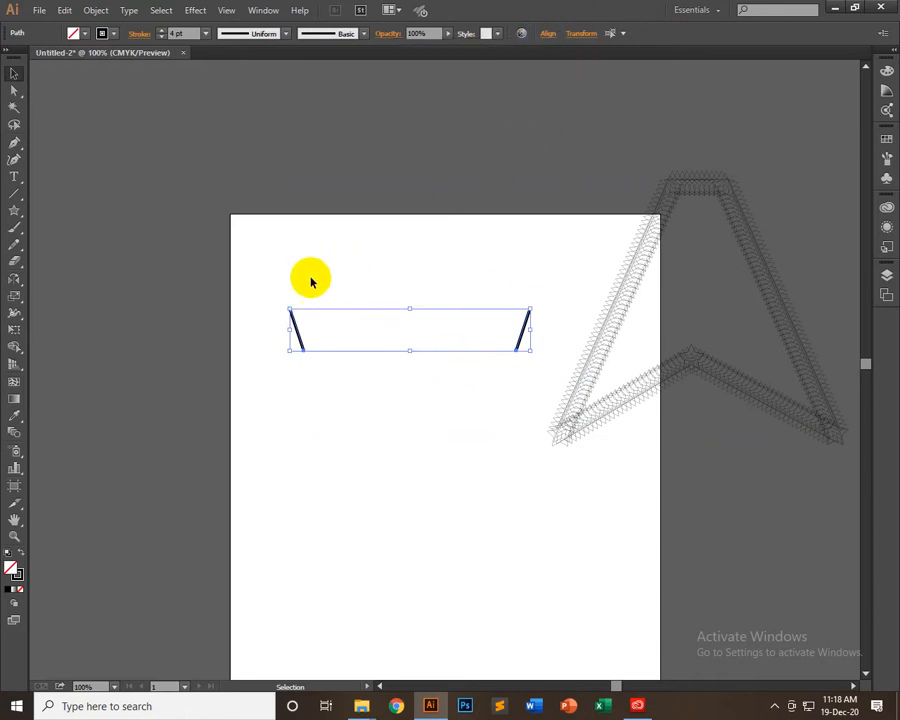
Select the two slanted lines and set the blend options to Specified Steps spacing with 10 steps
drag(279, 291, 528, 363)
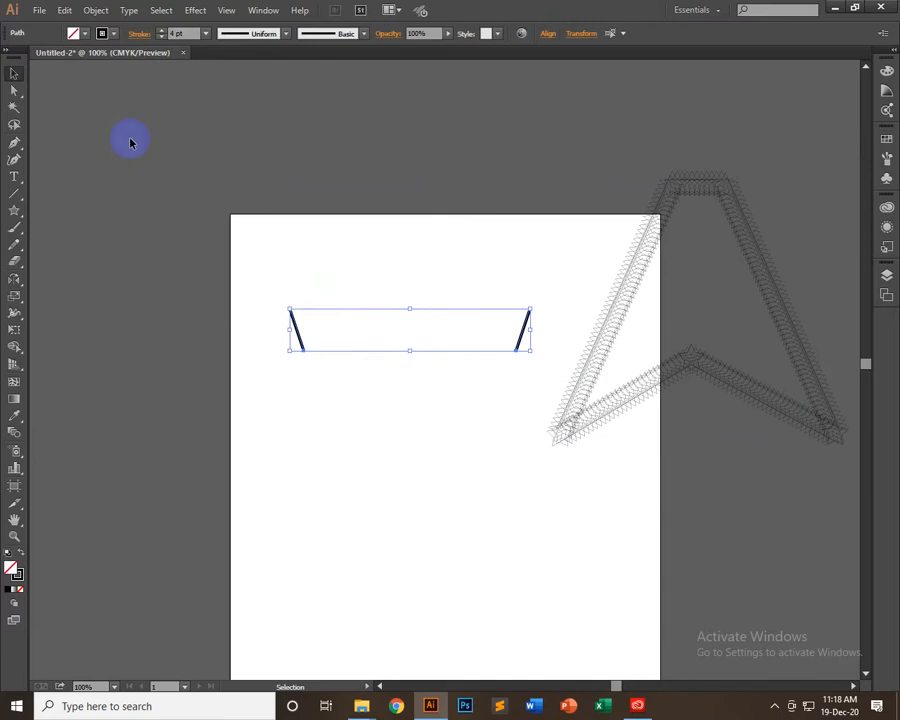
double_click(15, 436)
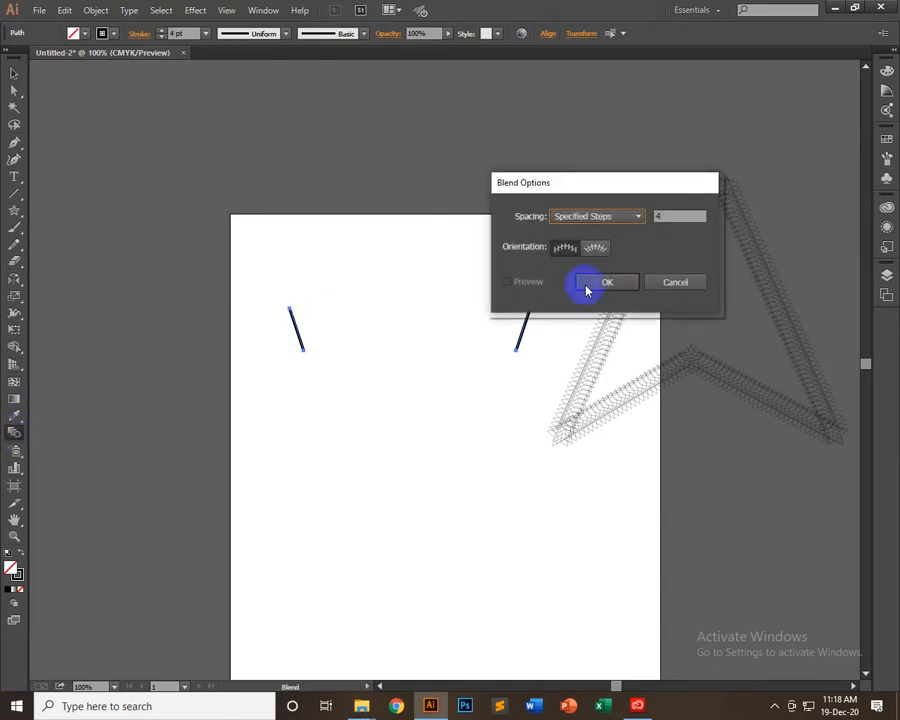
click(596, 216)
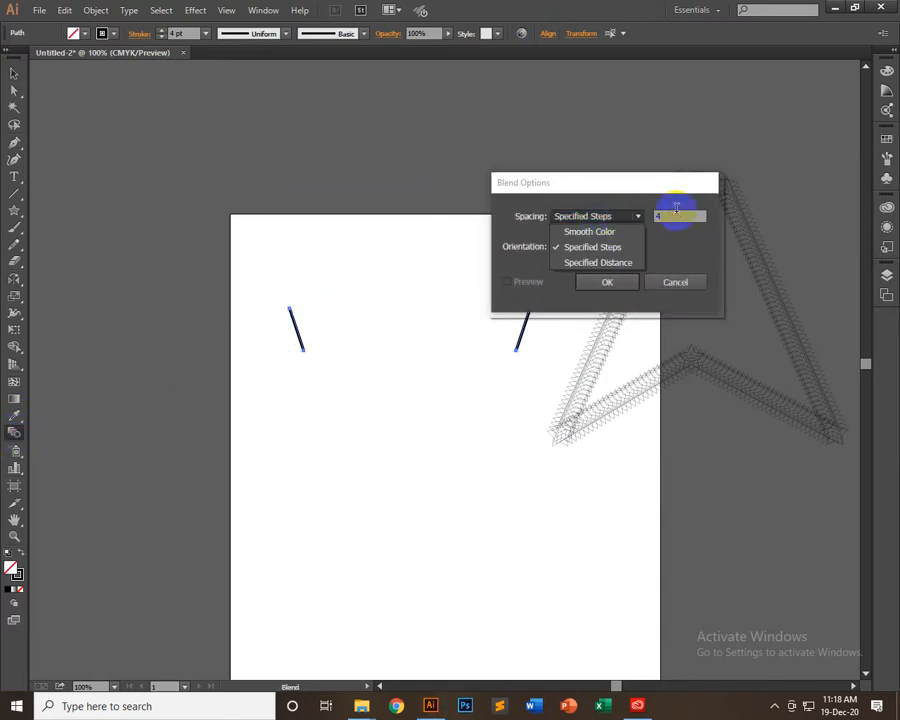
click(643, 217)
drag(642, 217, 625, 207)
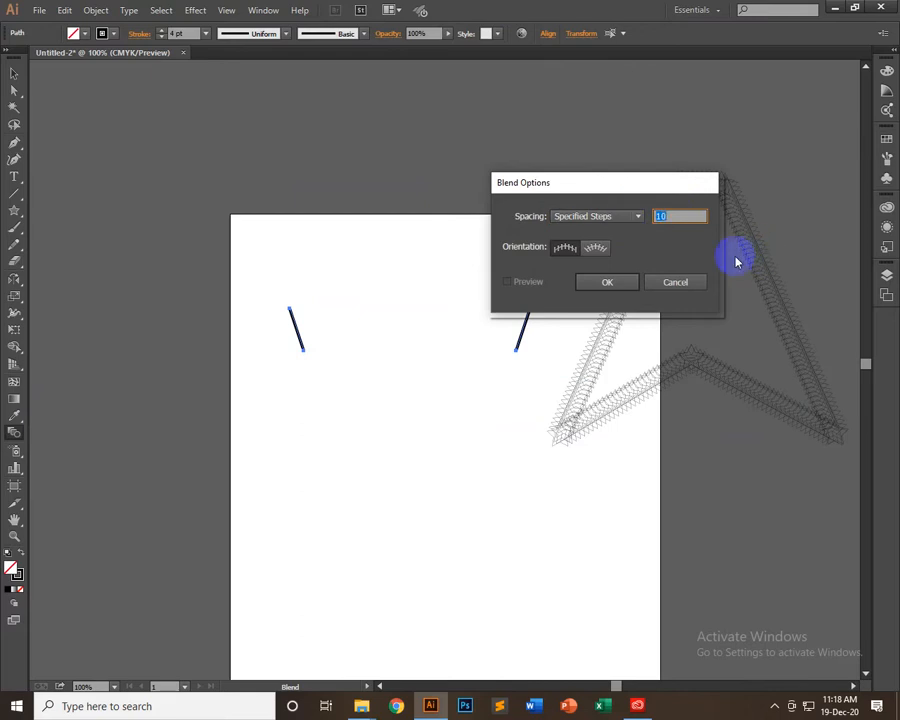
click(602, 283)
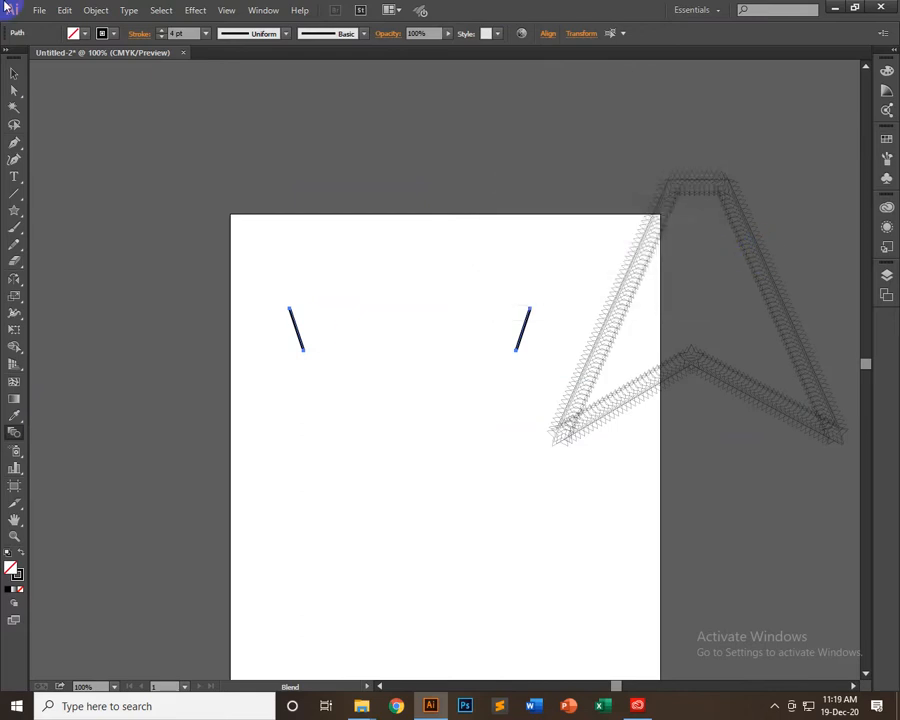
Make a blend between the two slanted lines
click(96, 10)
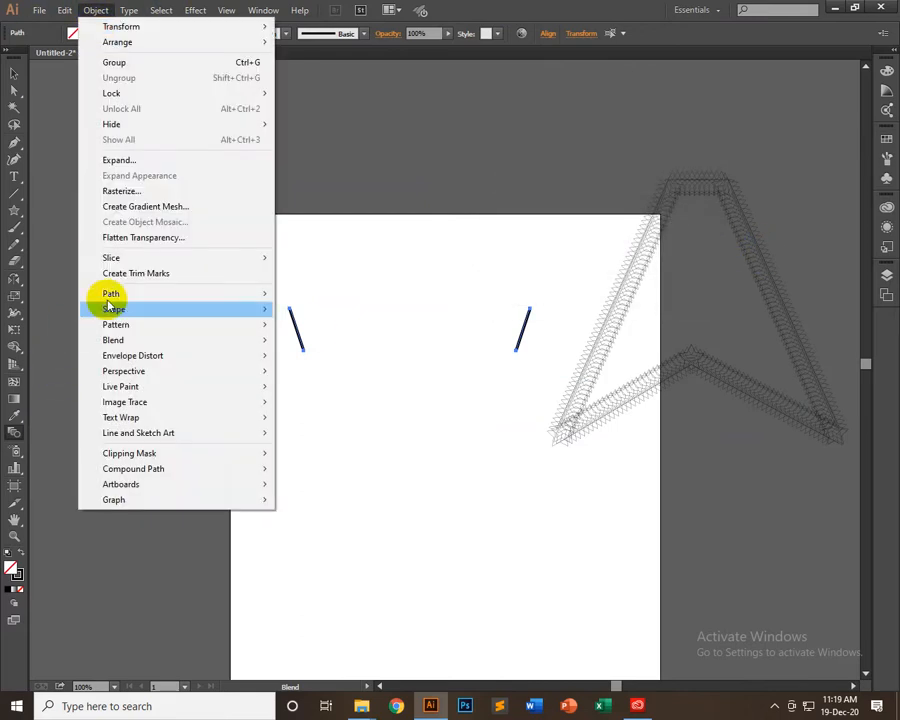
mouse_move(128, 297)
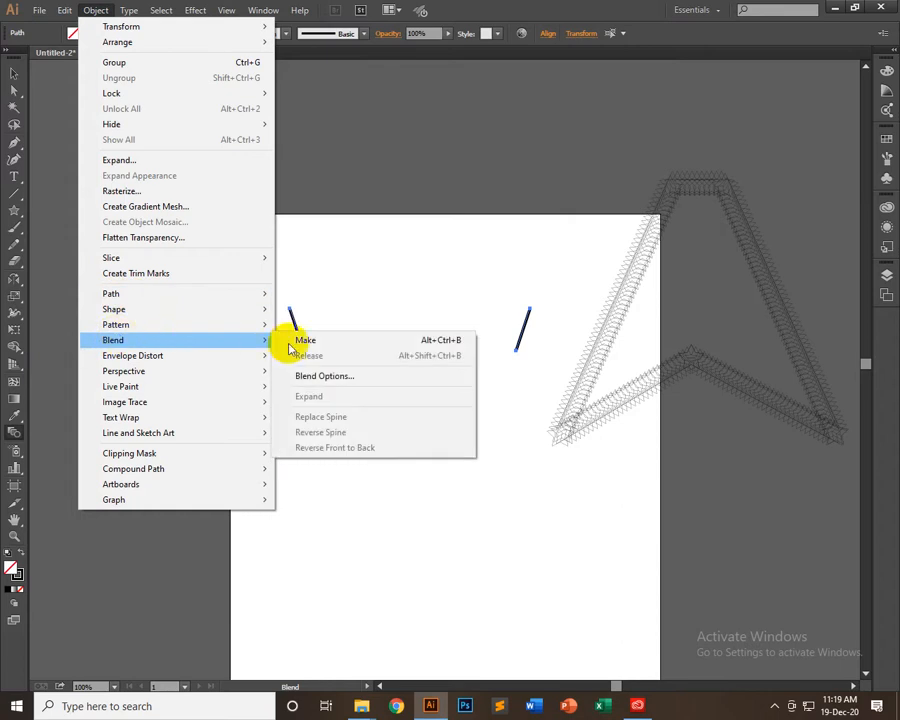
click(300, 340)
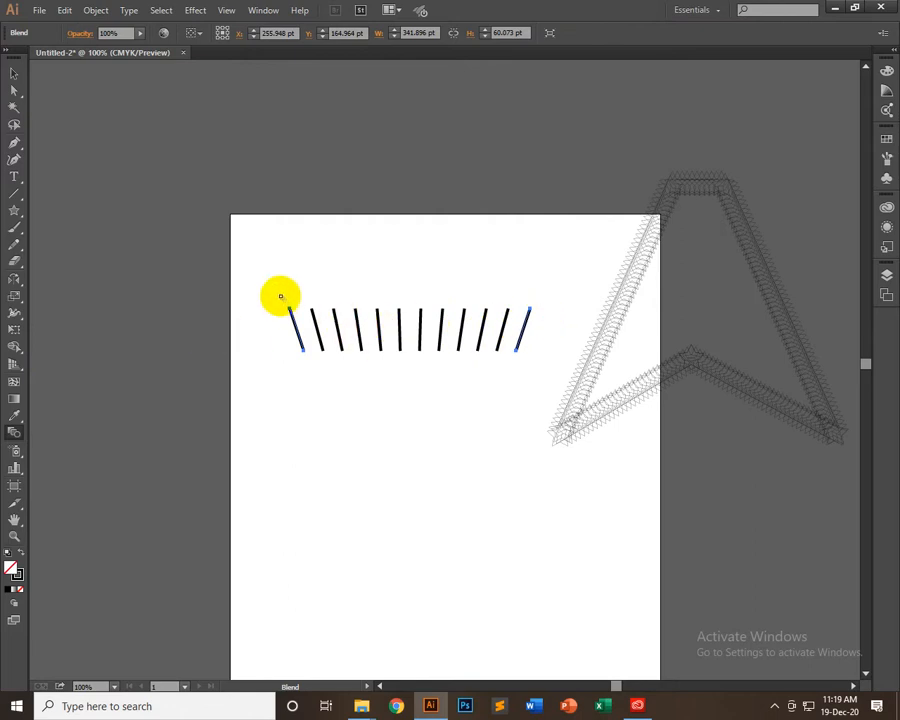
Move the blend's first line's top end to about X -102, Y 135 pt and the last line's to about X 488, Y -85 pt
click(14, 89)
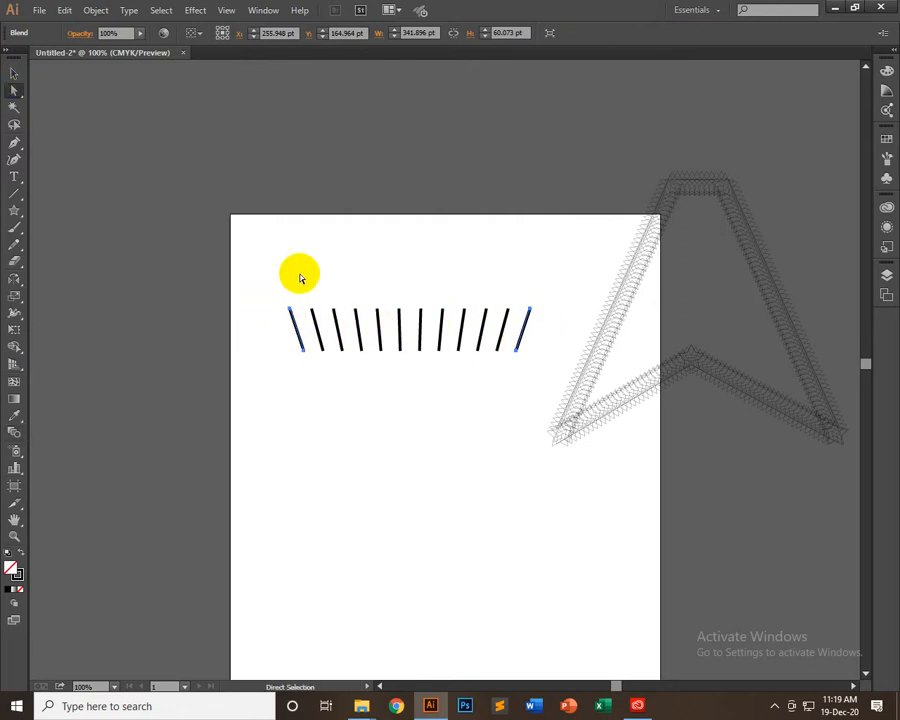
click(288, 309)
drag(288, 309, 241, 215)
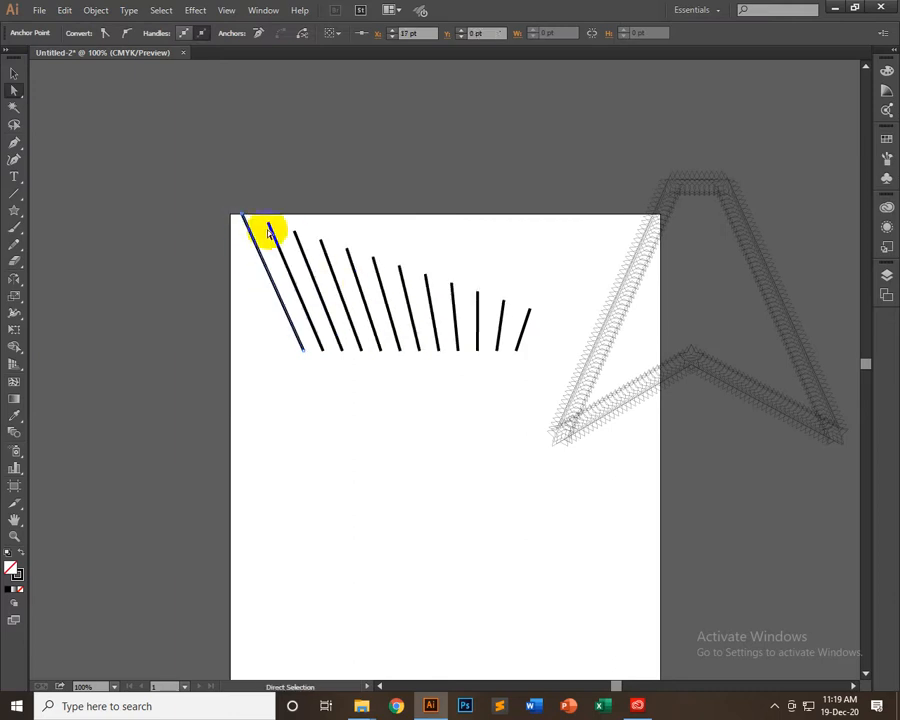
drag(531, 311, 573, 294)
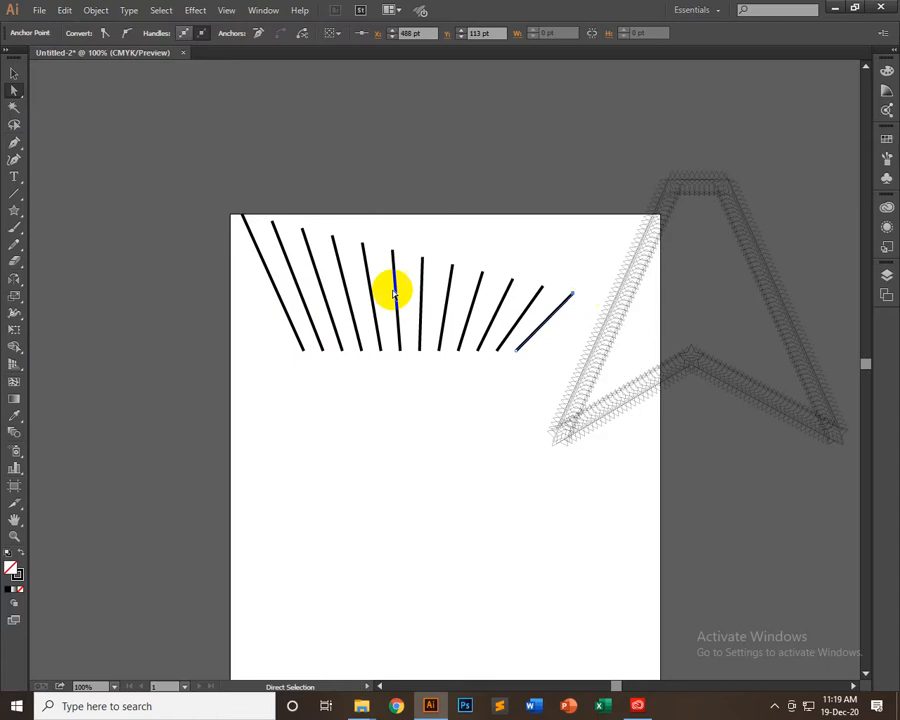
drag(244, 217, 157, 309)
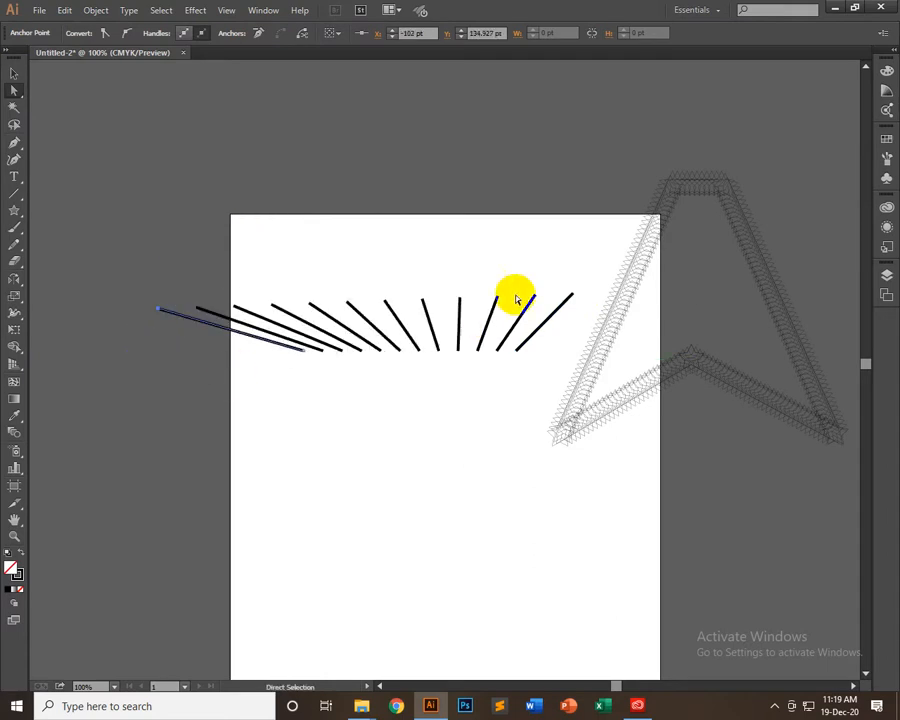
click(572, 298)
drag(572, 298, 514, 159)
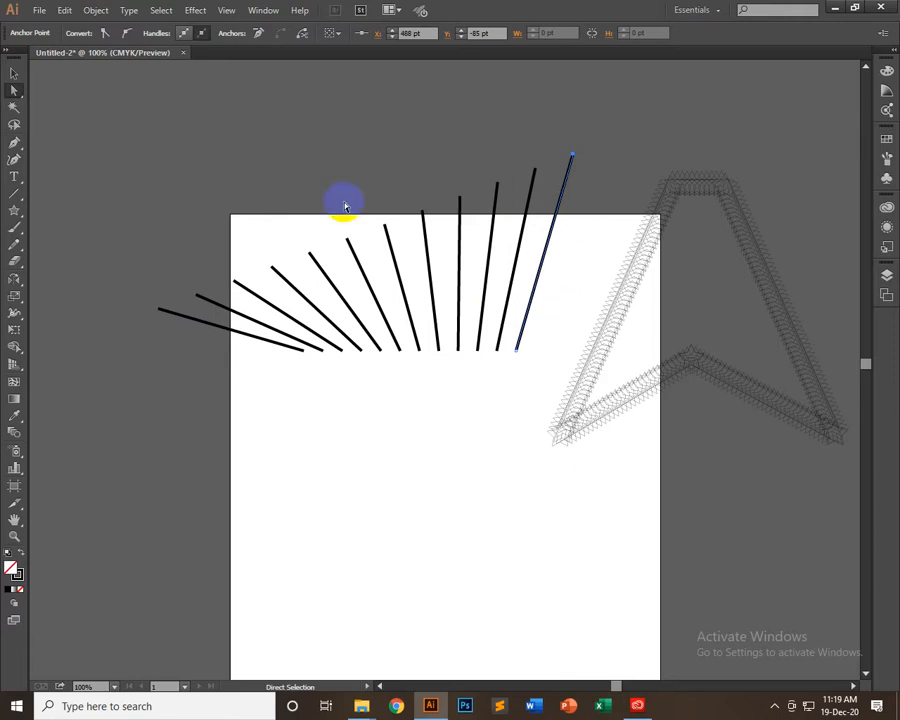
Move the lower end of the blend's first line up above the artboard, to about X 495 pt, Y -167 pt
drag(163, 320, 163, 320)
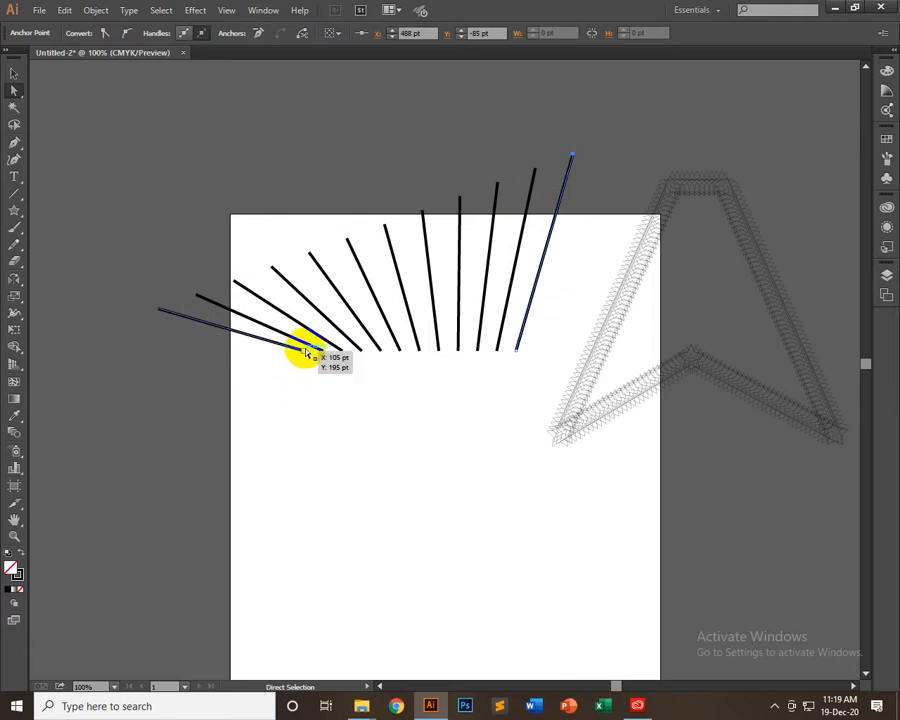
click(305, 356)
drag(305, 356, 338, 222)
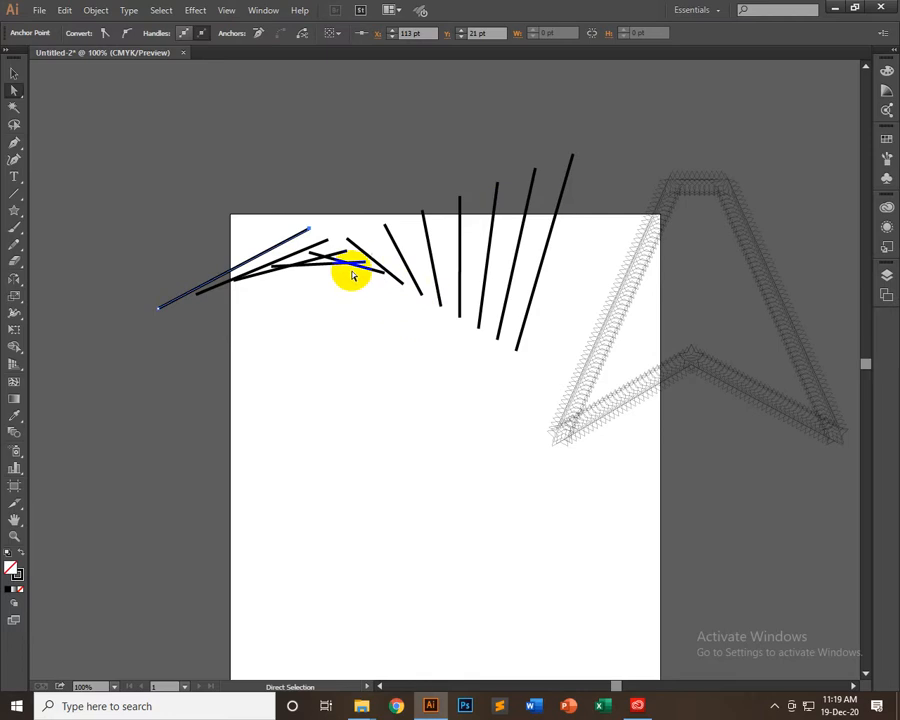
drag(152, 314, 158, 309)
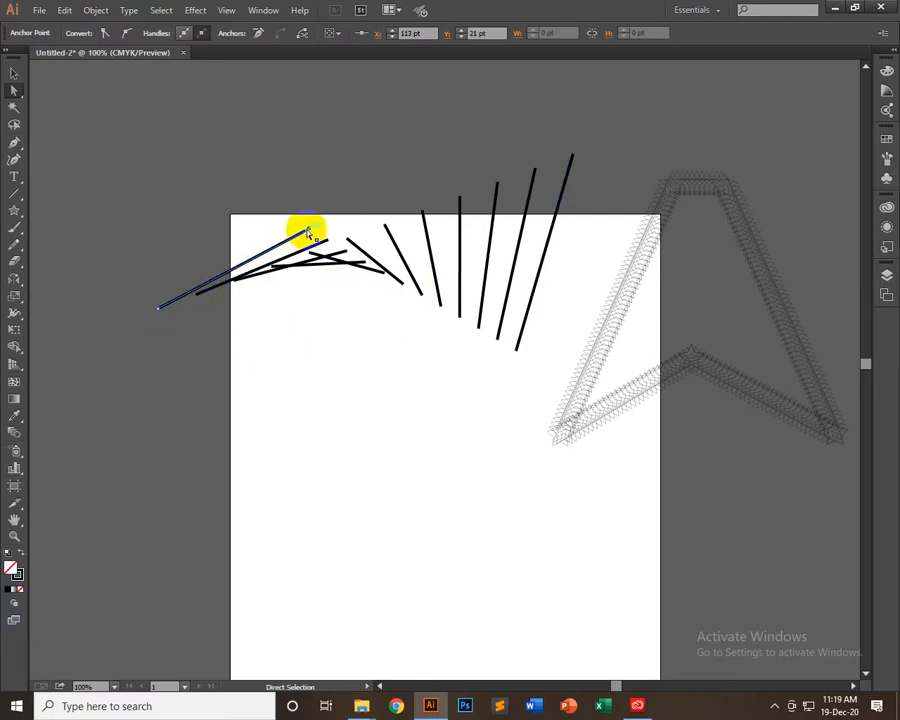
drag(312, 245, 537, 101)
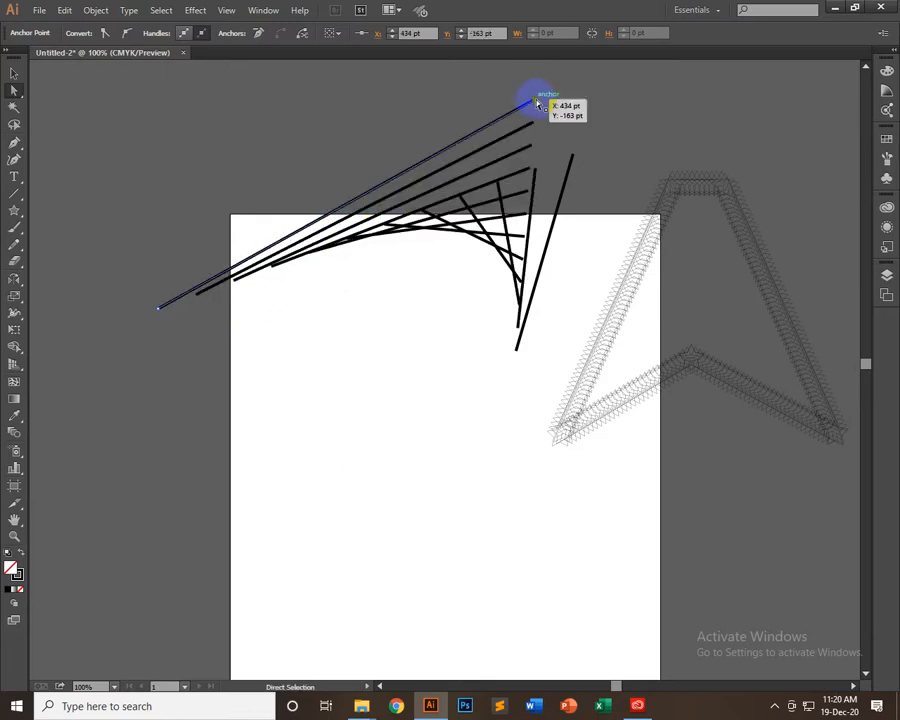
mouse_move(540, 103)
mouse_down()
mouse_move(628, 81)
mouse_move(550, 112)
mouse_up()
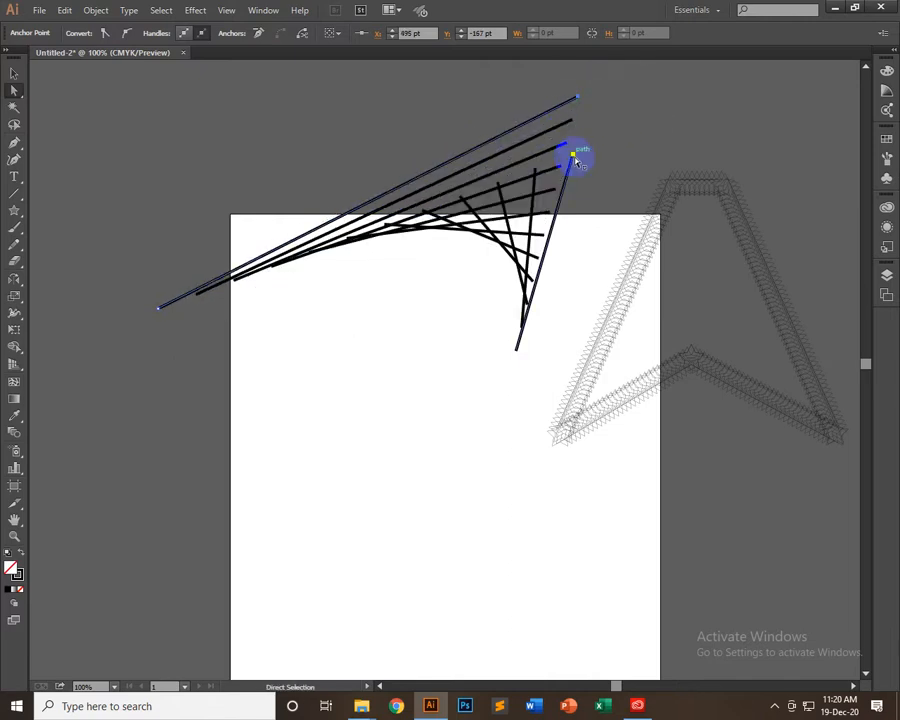
Move the top end of the blend's last line to about X 306 pt, Y -198 pt so it crosses the first line, and deselect the blend
drag(576, 160, 577, 158)
drag(479, 112, 445, 76)
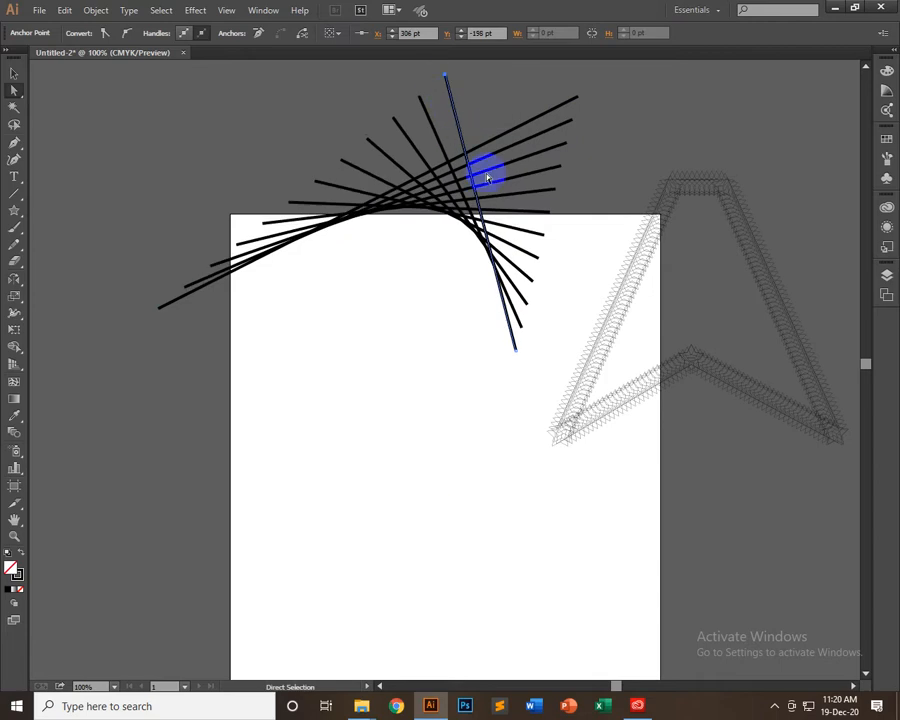
scroll(476, 482, up, 1)
scroll(466, 455, up, 3)
click(414, 596)
scroll(414, 596, up, 4)
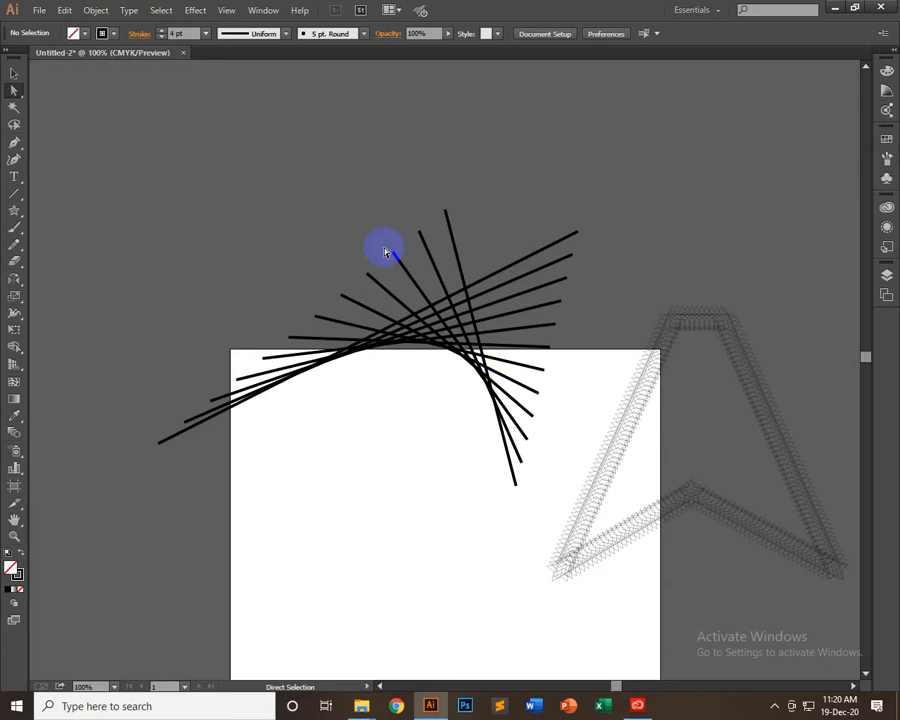
Draw an outlined square below the line blend and rotate it 45° into a diamond in the artboard's upper left area
drag(322, 203, 494, 397)
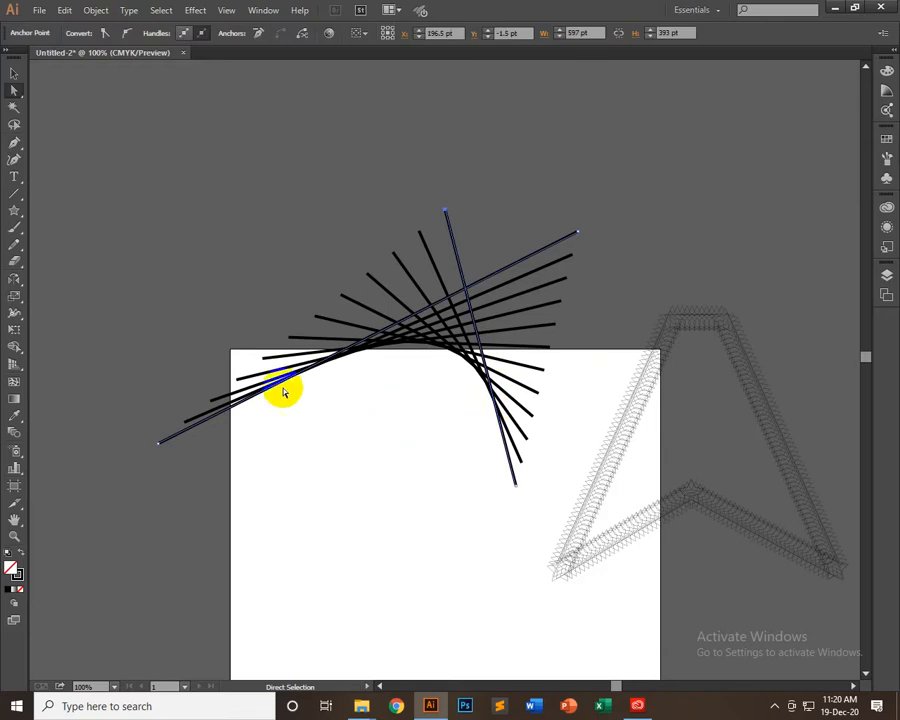
scroll(80, 304, down, 1)
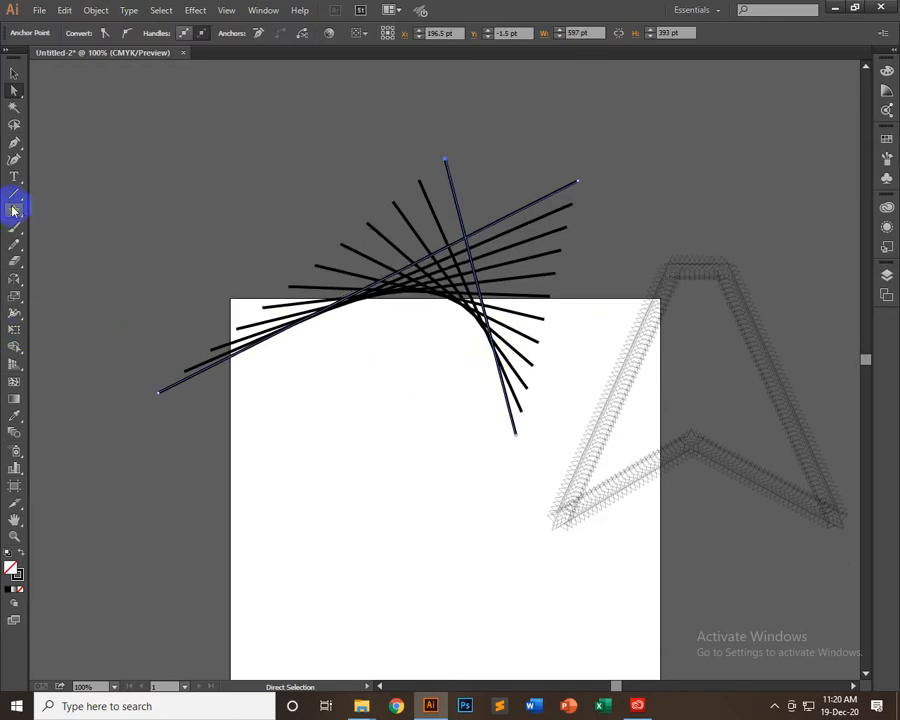
drag(13, 210, 84, 211)
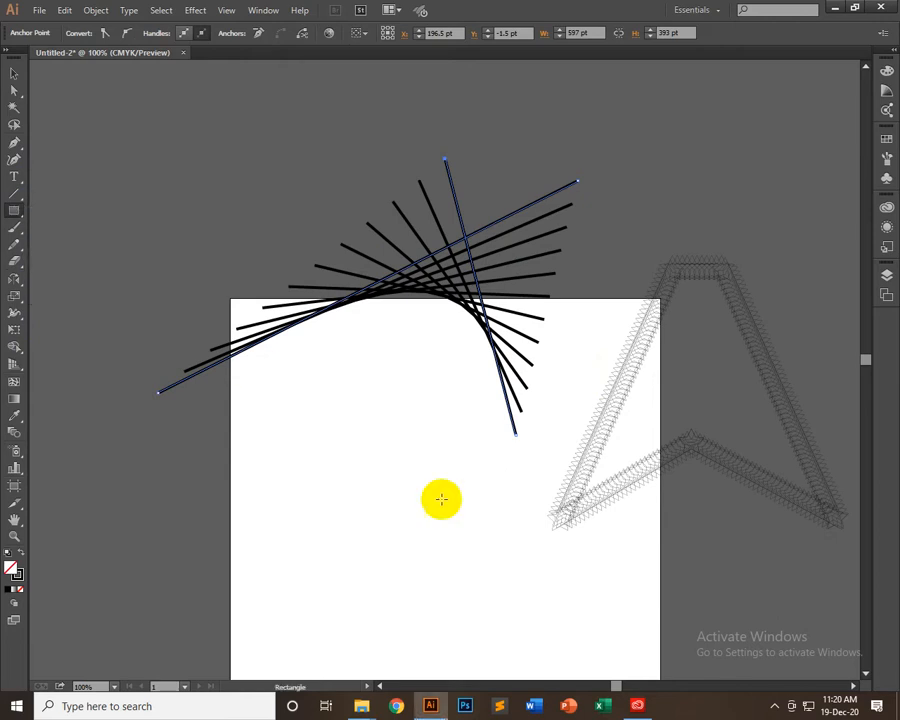
scroll(430, 496, down, 3)
drag(312, 271, 410, 369)
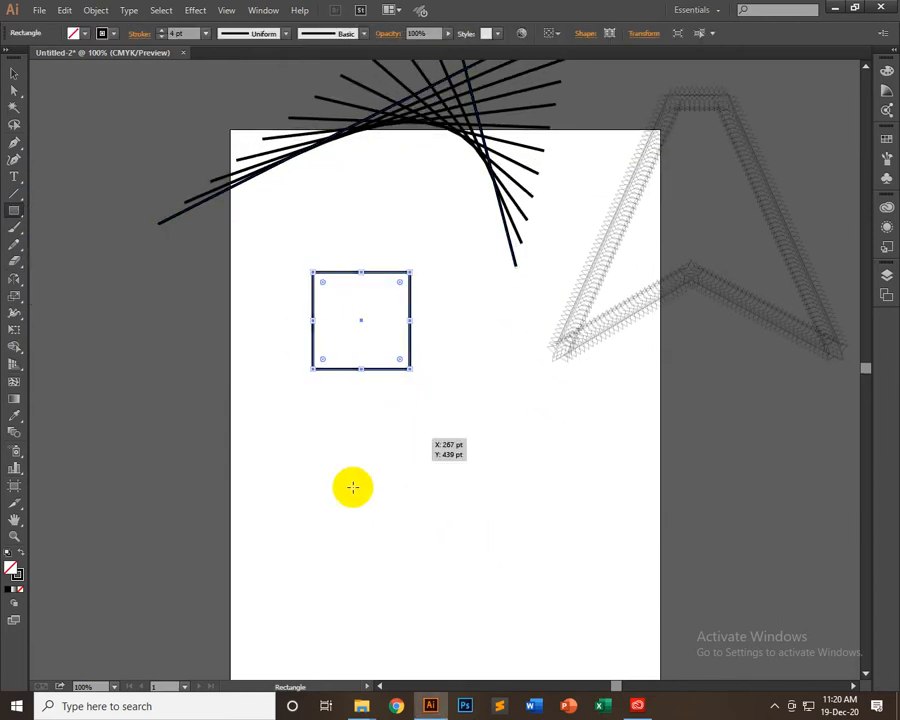
click(14, 73)
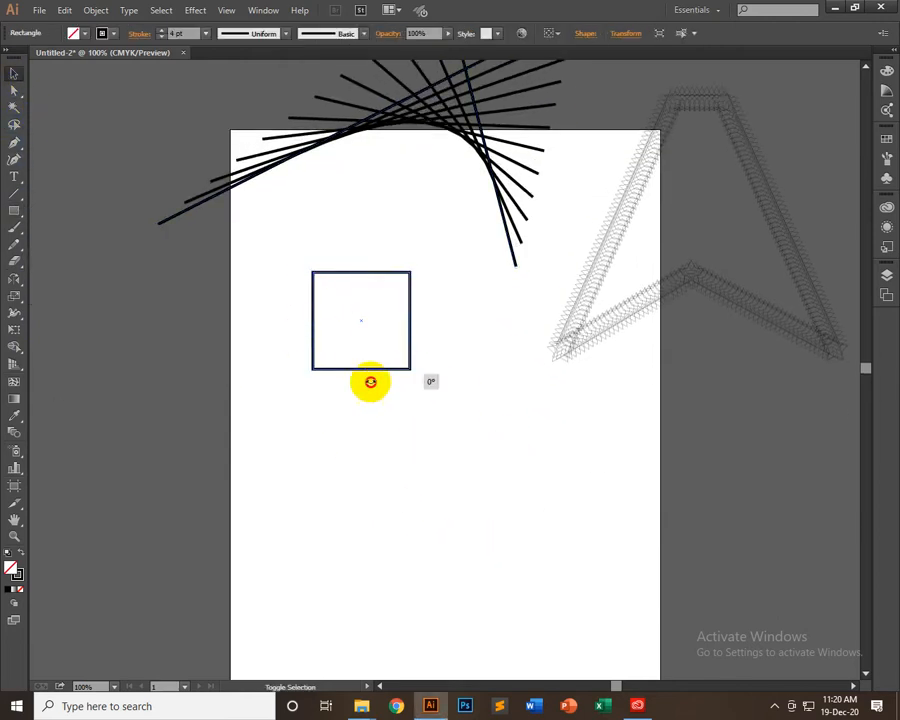
drag(346, 378, 374, 325)
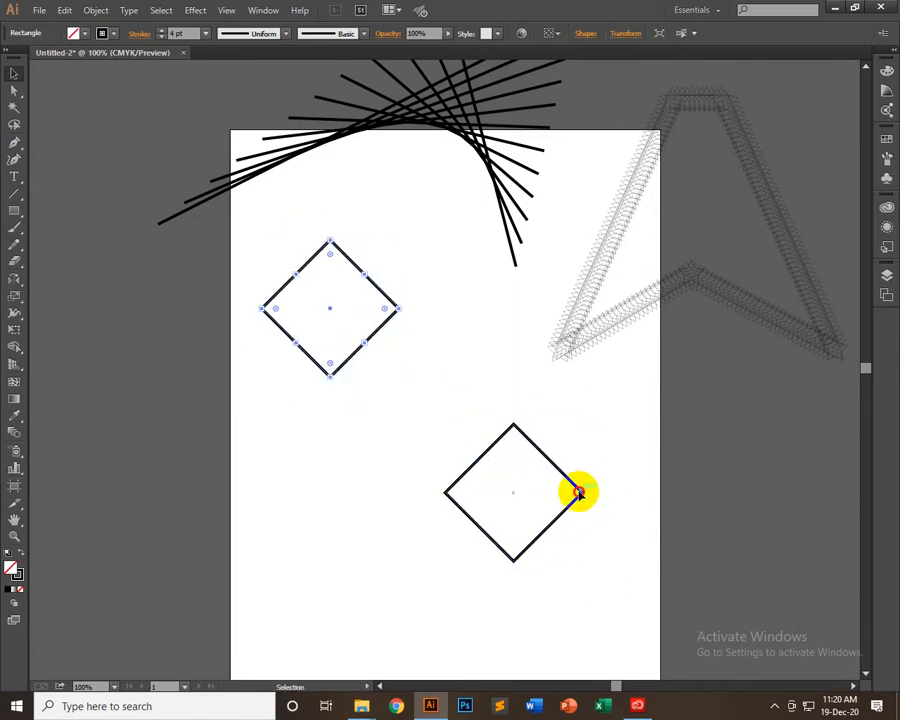
Copy the diamond down to the right and scale the copy to less than half its size around its centre
click(578, 492)
mouse_move(583, 494)
alt+shift+mouse_down()
mouse_move(528, 500)
mouse_move(542, 490)
alt+shift+mouse_up()
click(575, 505)
Select the large and small diamonds together and set the blend options to Specified Steps spacing with 7 steps
drag(575, 434, 271, 311)
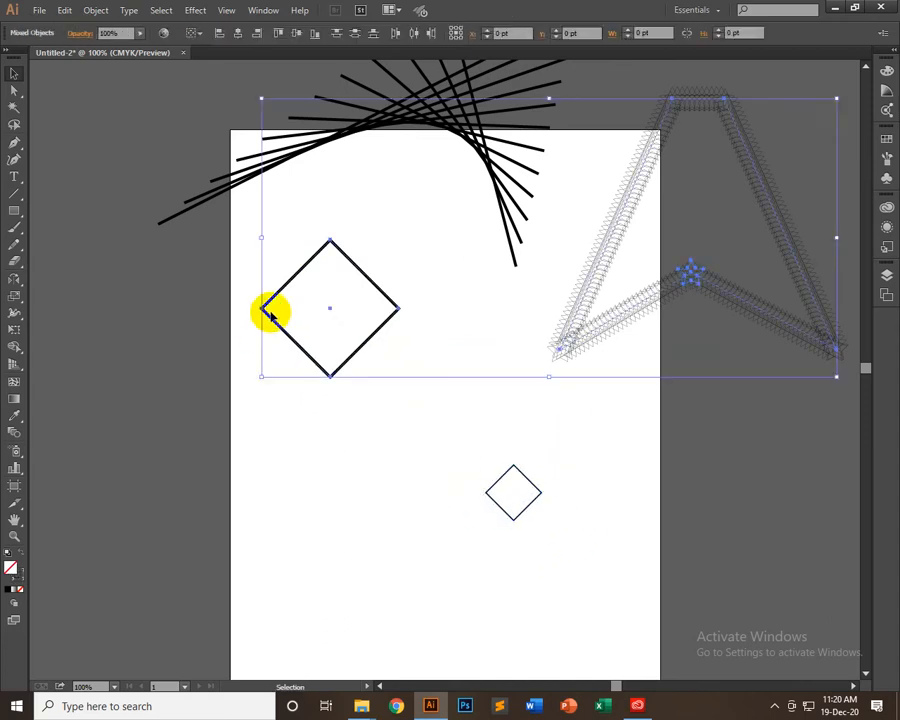
click(322, 332)
drag(322, 332, 530, 560)
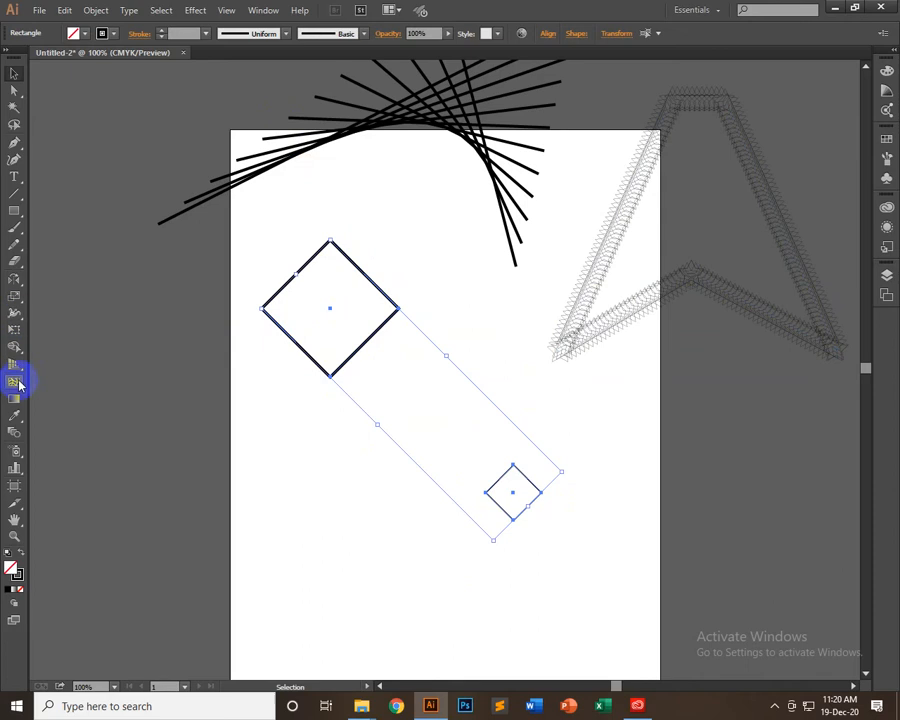
click(14, 432)
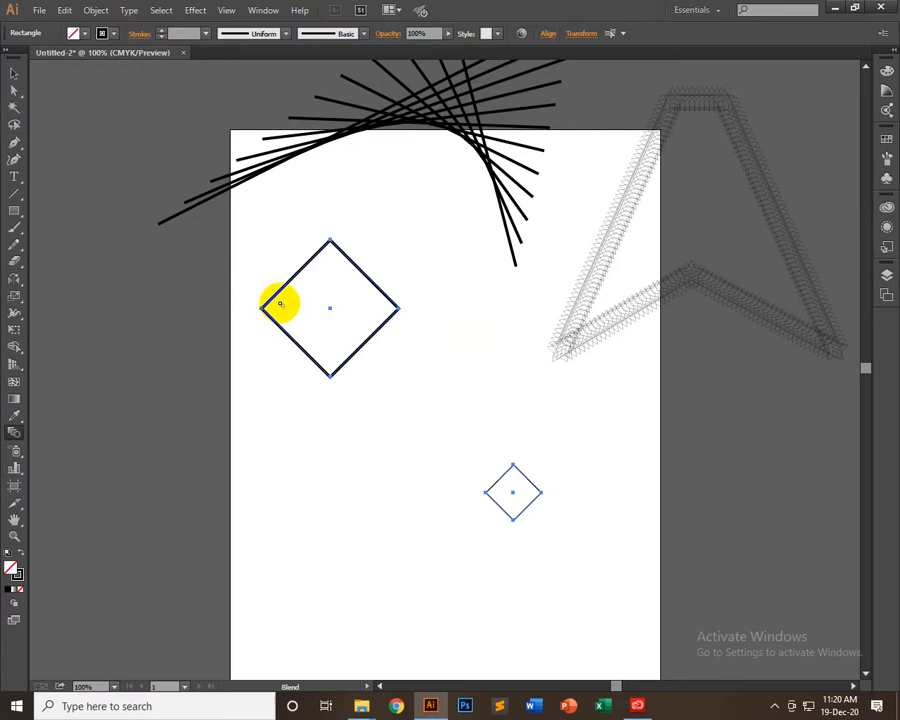
click(13, 73)
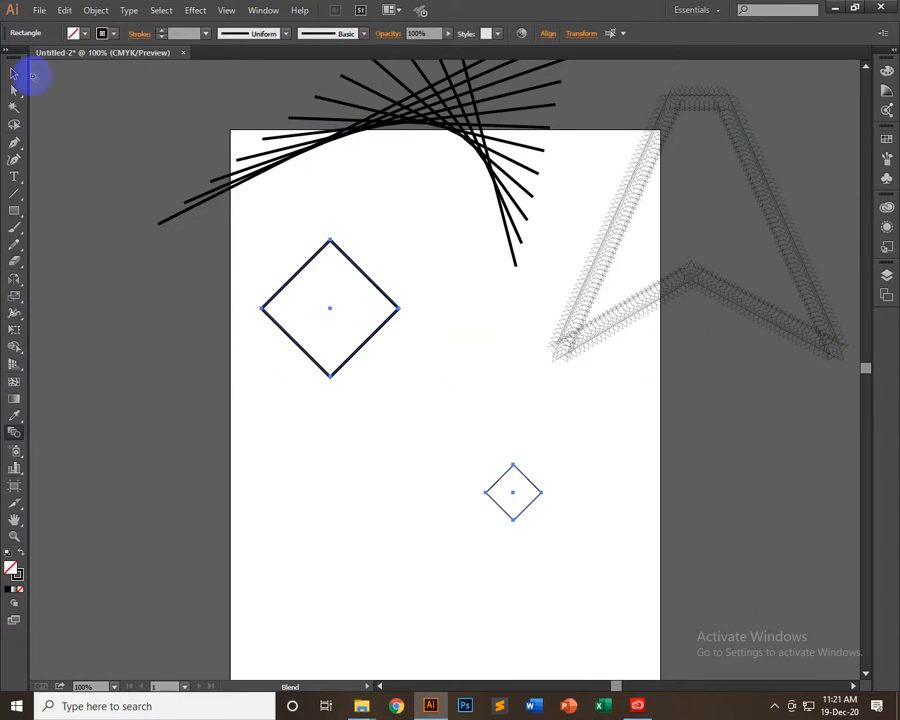
click(345, 475)
drag(244, 259, 518, 599)
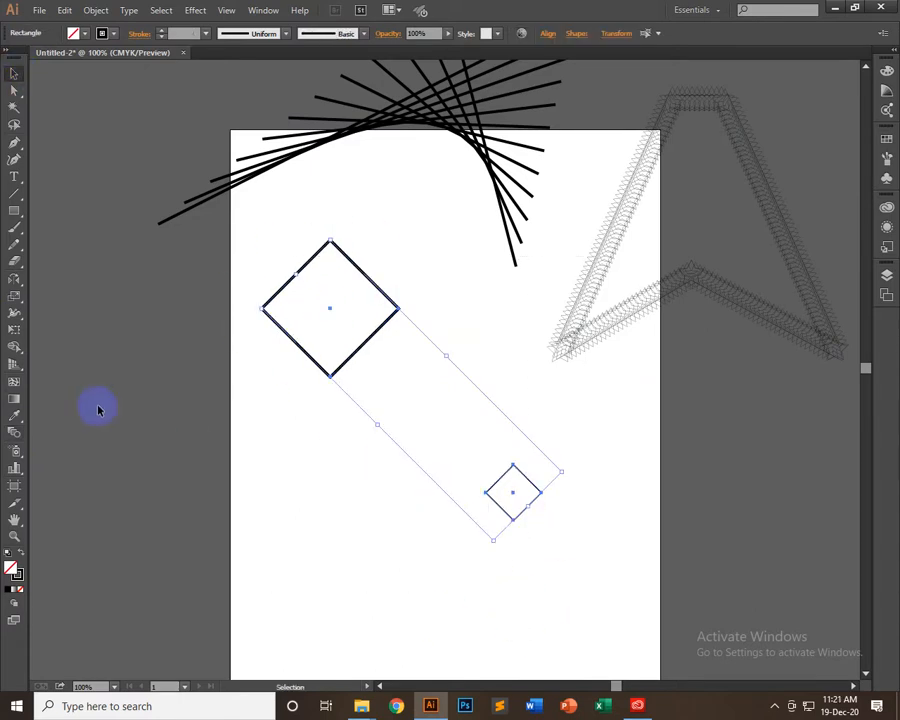
click(12, 436)
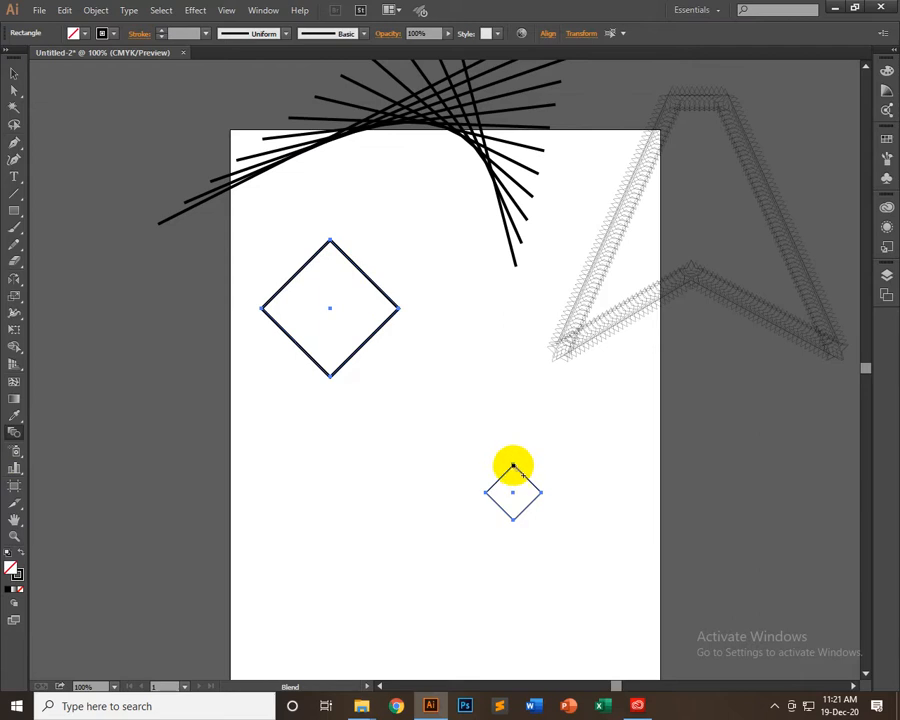
double_click(14, 432)
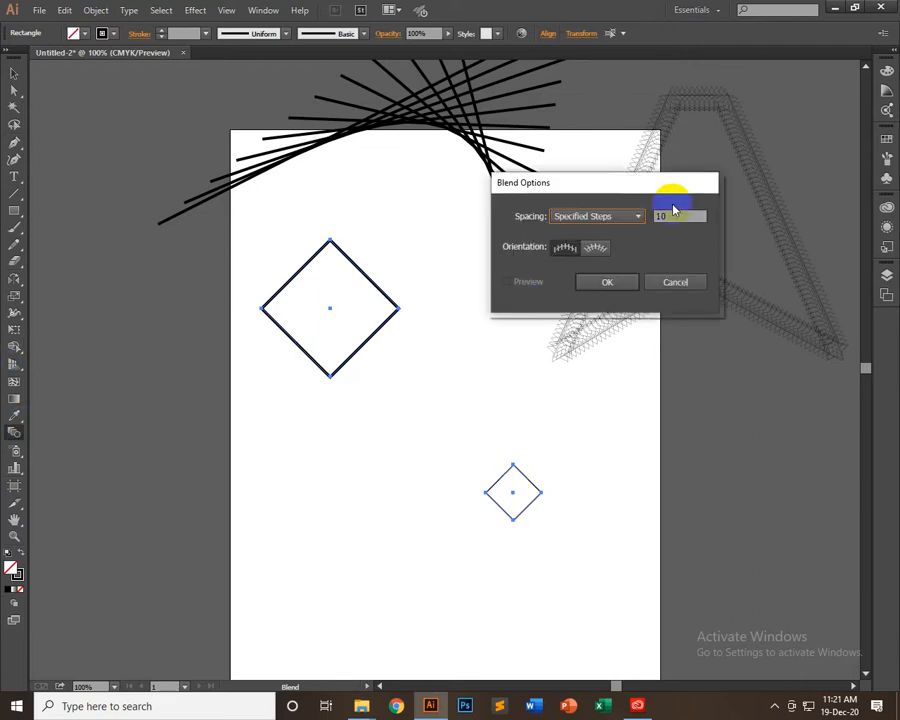
double_click(674, 213)
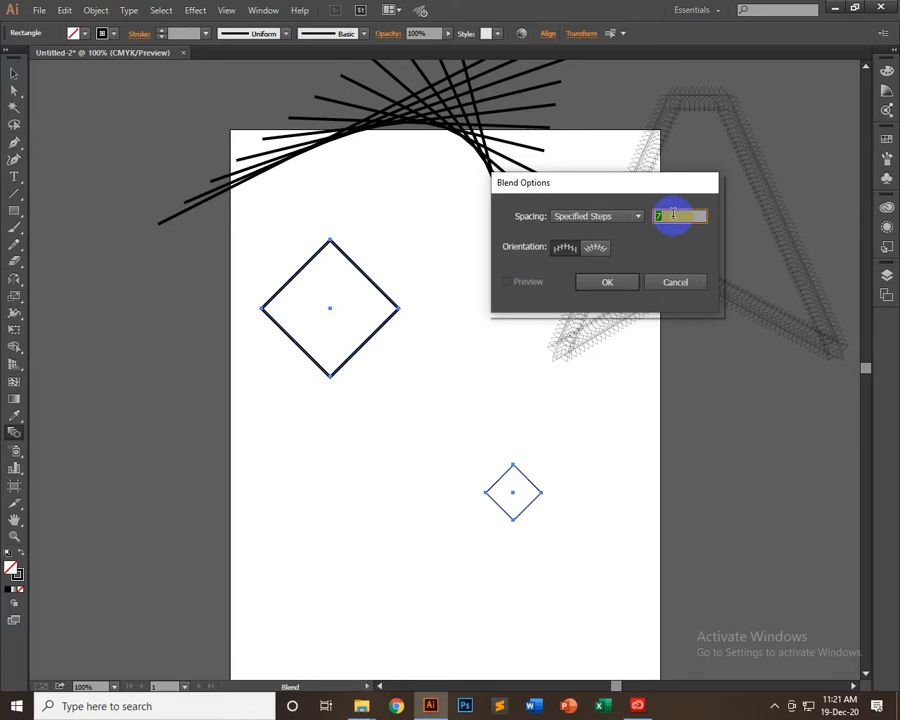
click(615, 284)
click(14, 75)
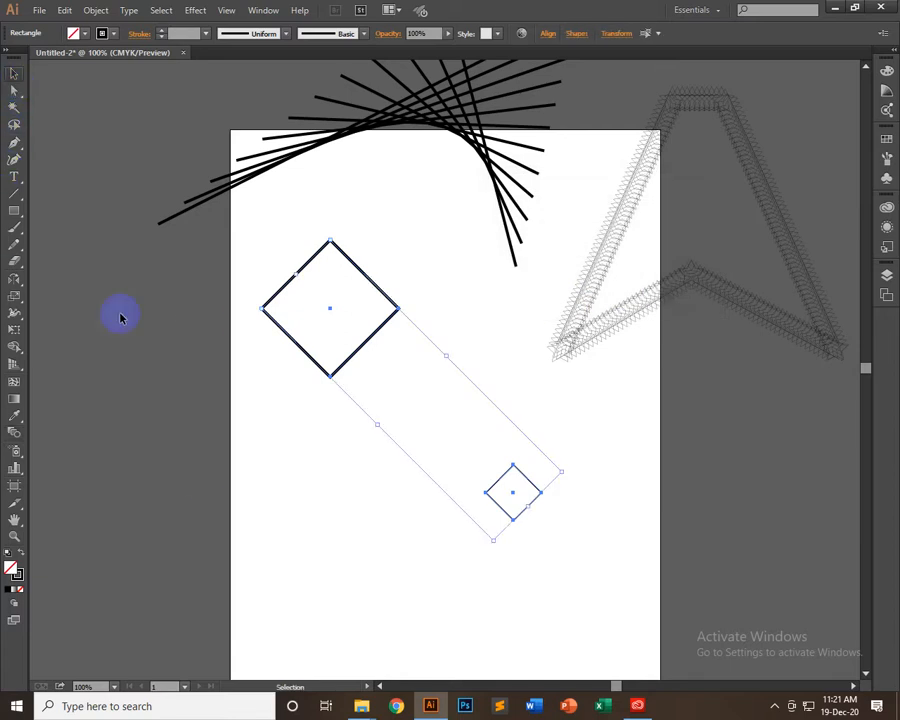
Blend the large and small diamonds from top corner to top corner with the Blend tool, and undo that blend
click(200, 480)
drag(331, 316, 493, 601)
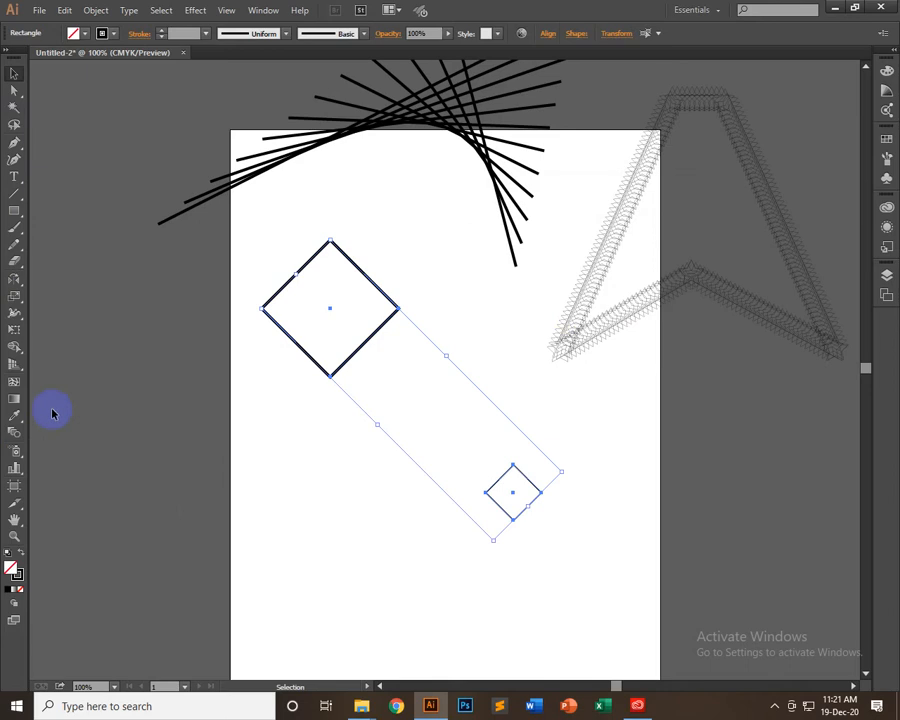
click(14, 432)
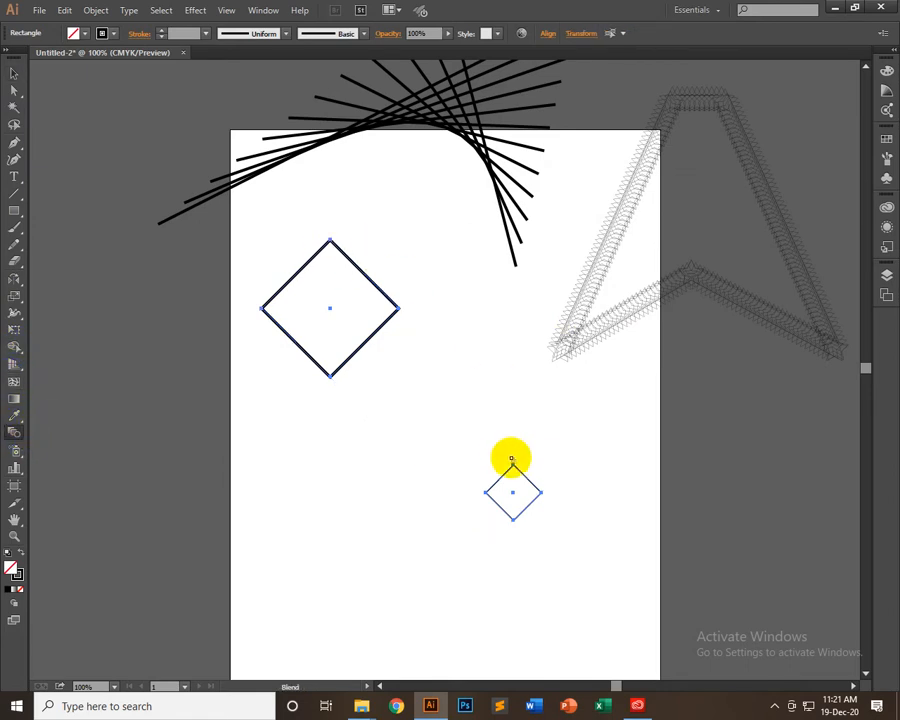
click(512, 467)
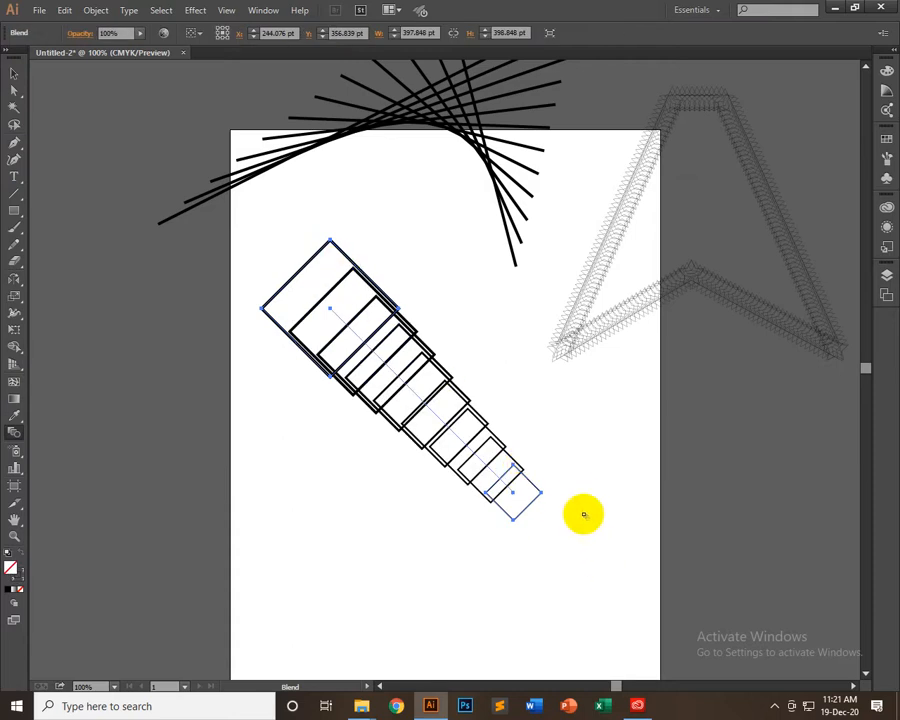
key(ctrl+z)
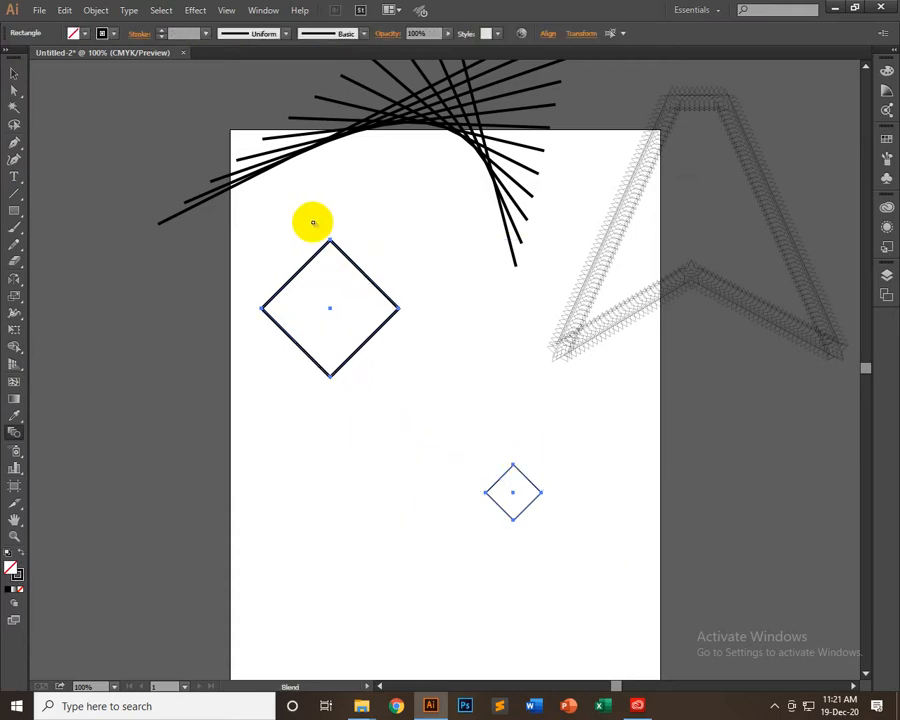
Blend the large diamond's top corner to the small diamond's bottom corner so the intermediate shapes twist
click(330, 241)
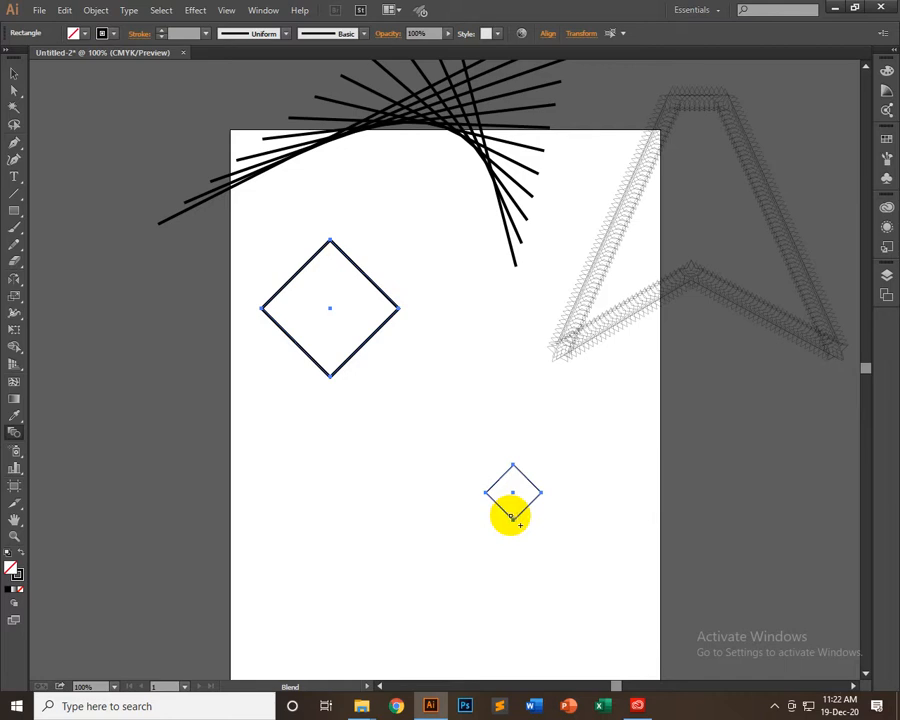
click(513, 519)
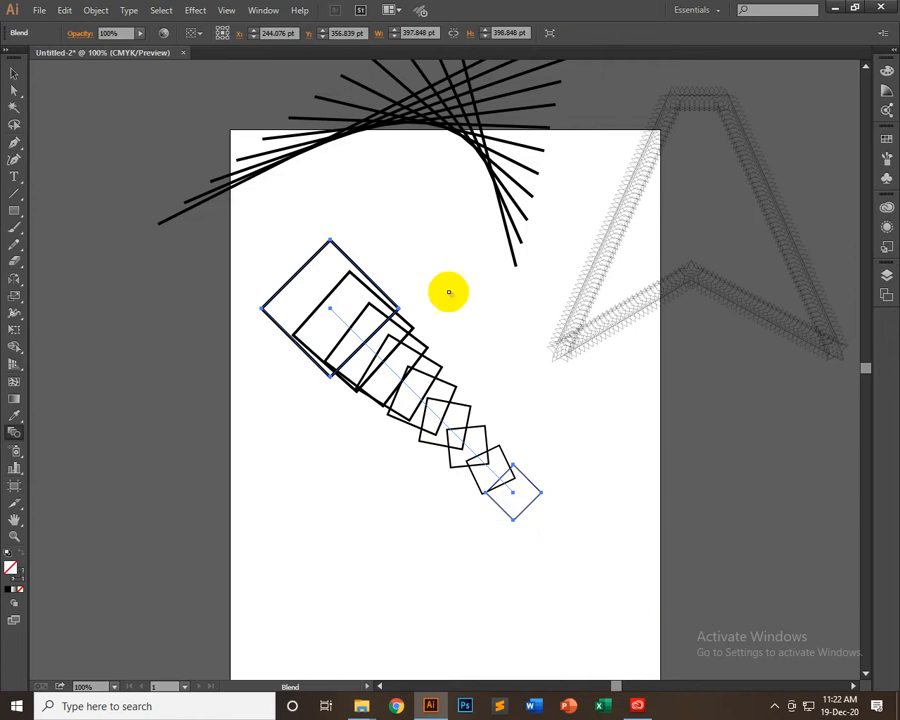
click(14, 71)
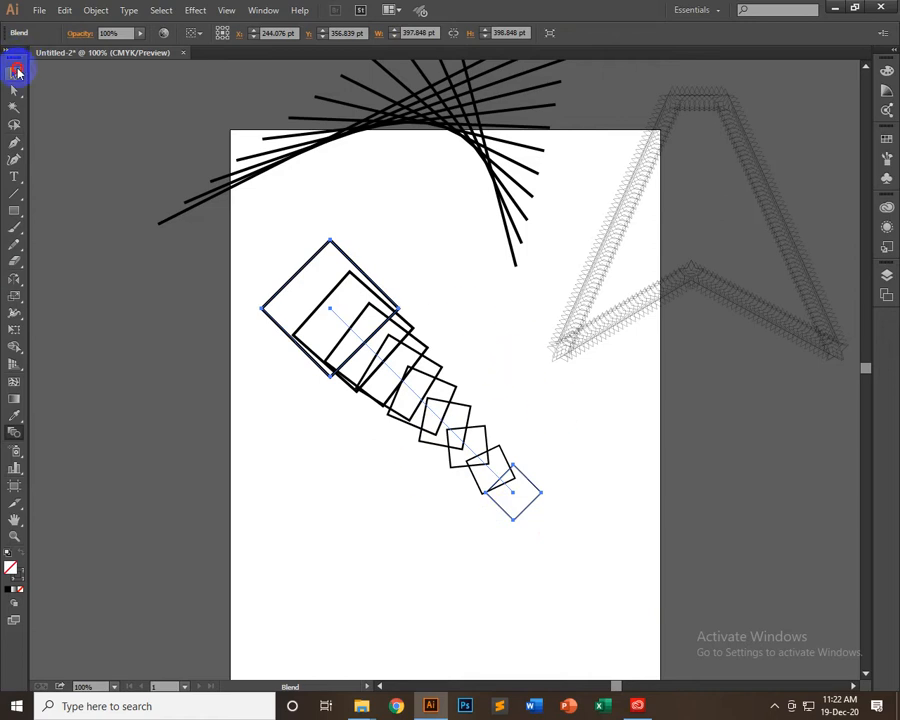
Isolate the diamond blend, rotate its small end diamond to preview the twist, and rotate it back to its upright diamond orientation
double_click(530, 507)
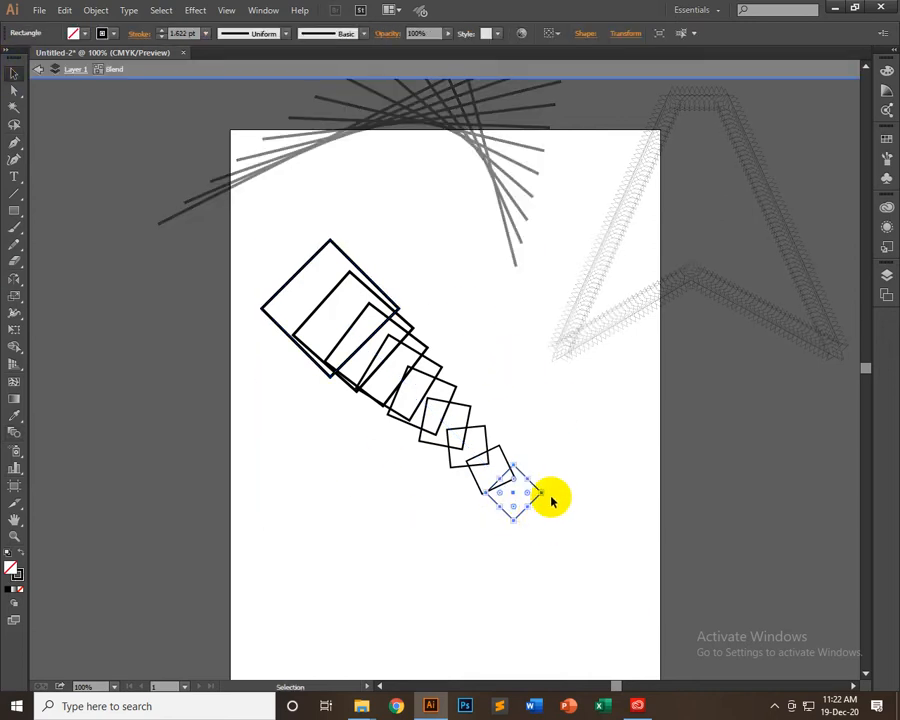
drag(548, 494, 483, 500)
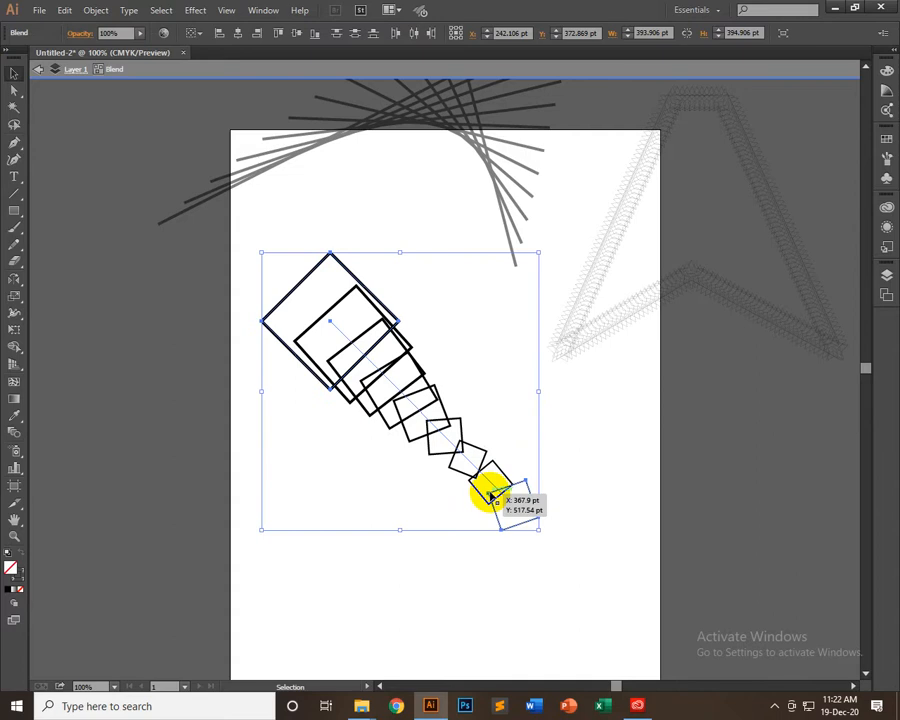
click(537, 500)
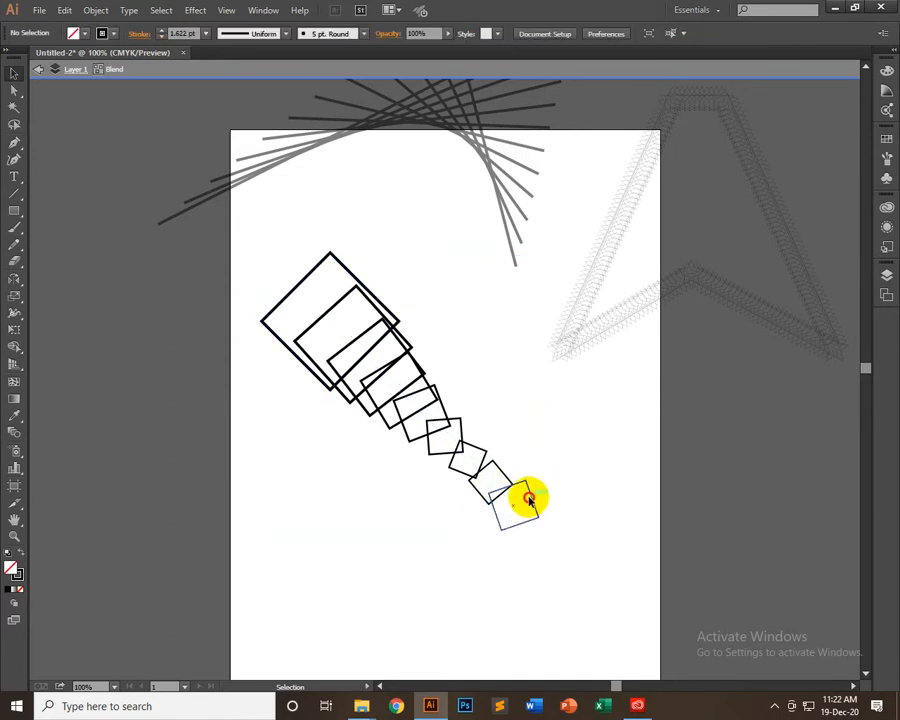
click(528, 499)
mouse_move(545, 523)
mouse_down()
mouse_move(560, 514)
mouse_move(553, 507)
mouse_up()
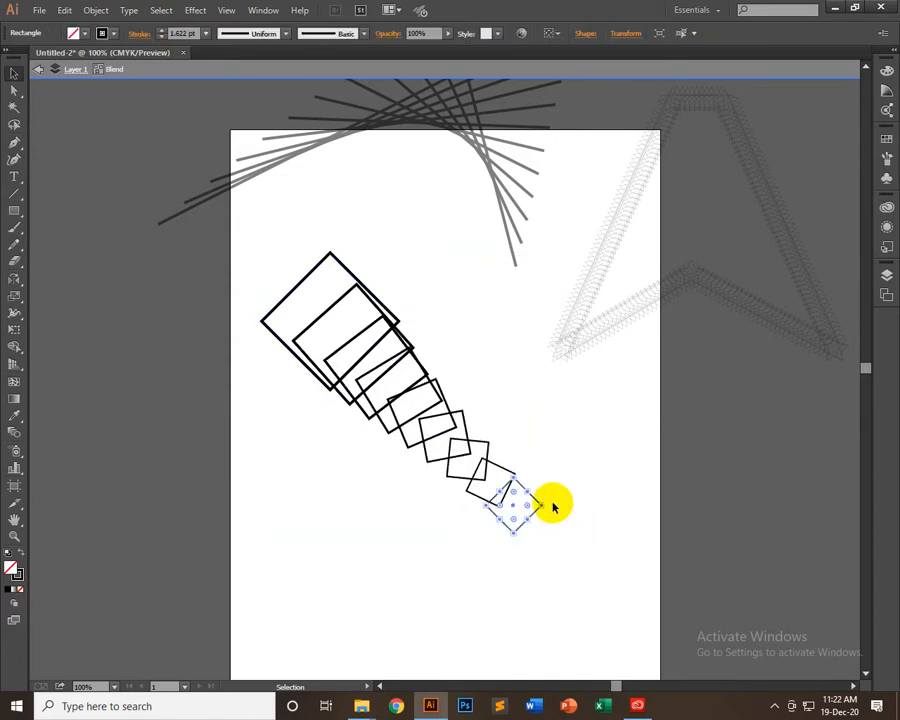
Reshape the blend's small end diamond by moving its right corner point, ending with it pulled far out to the right
click(13, 90)
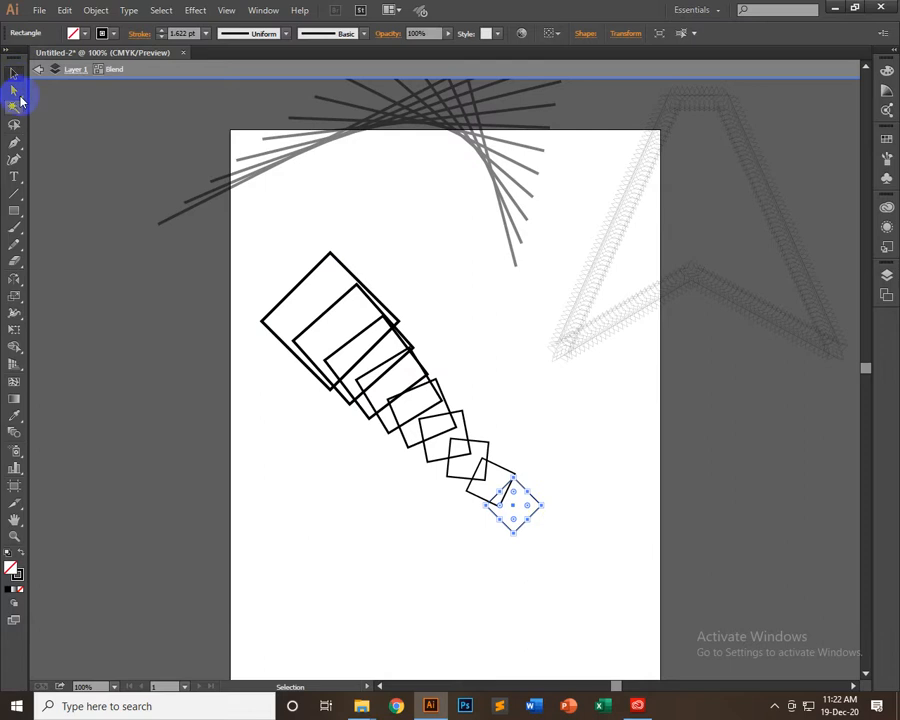
click(541, 510)
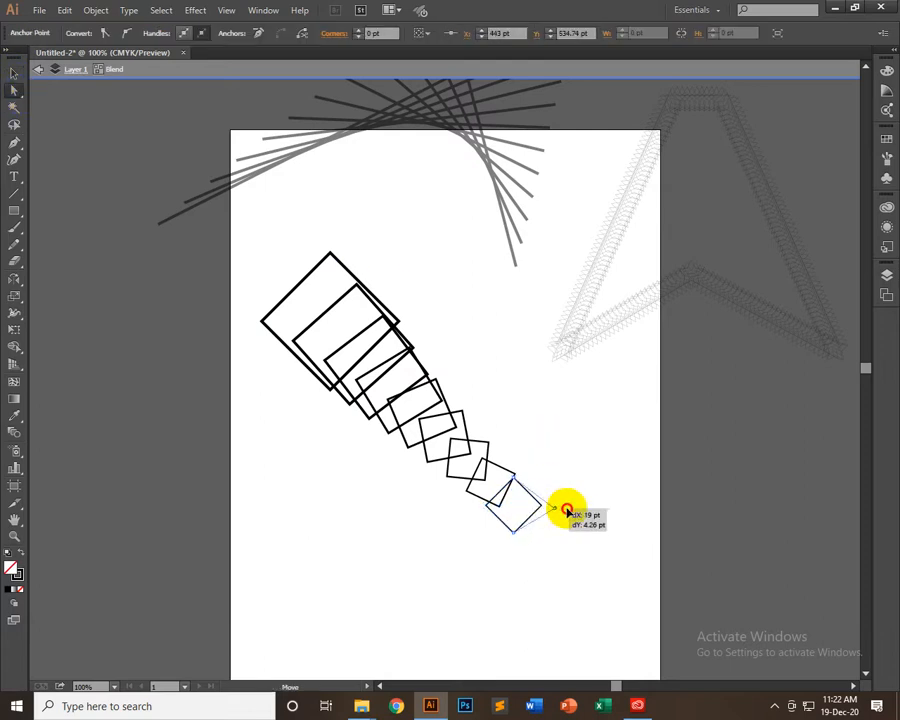
drag(566, 510, 505, 512)
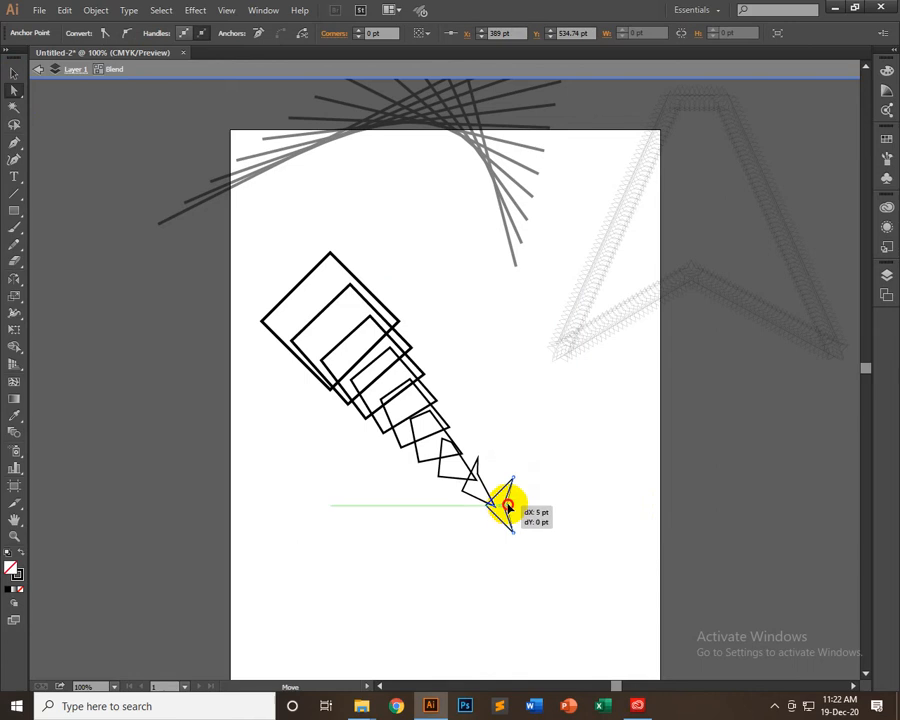
drag(510, 506, 614, 495)
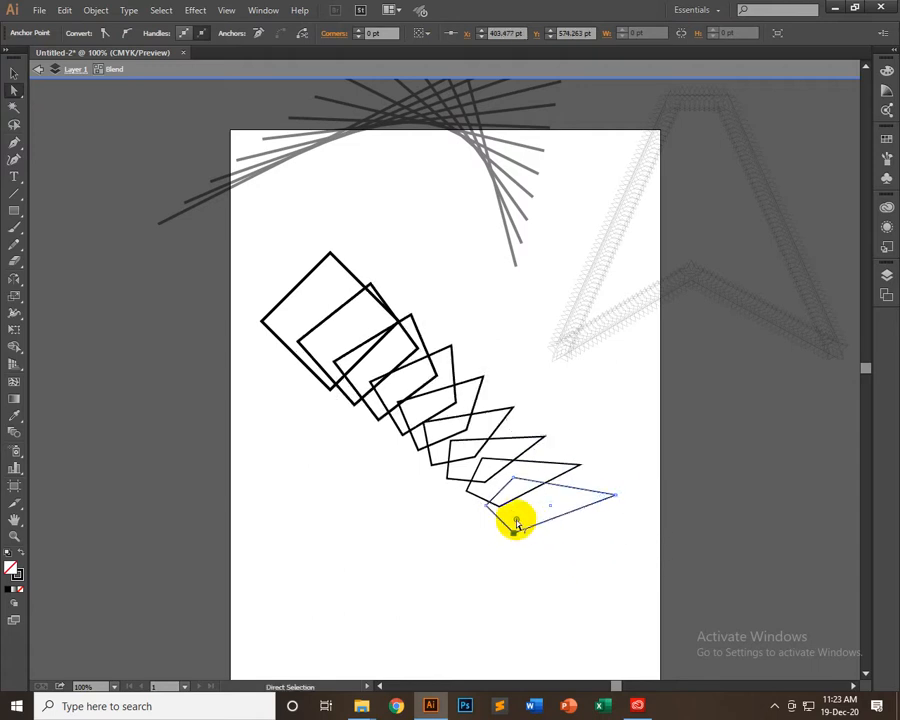
Round the bottom corner of the blend's small end shape to a radius of about 49 pt and exit isolation mode
drag(516, 526, 518, 484)
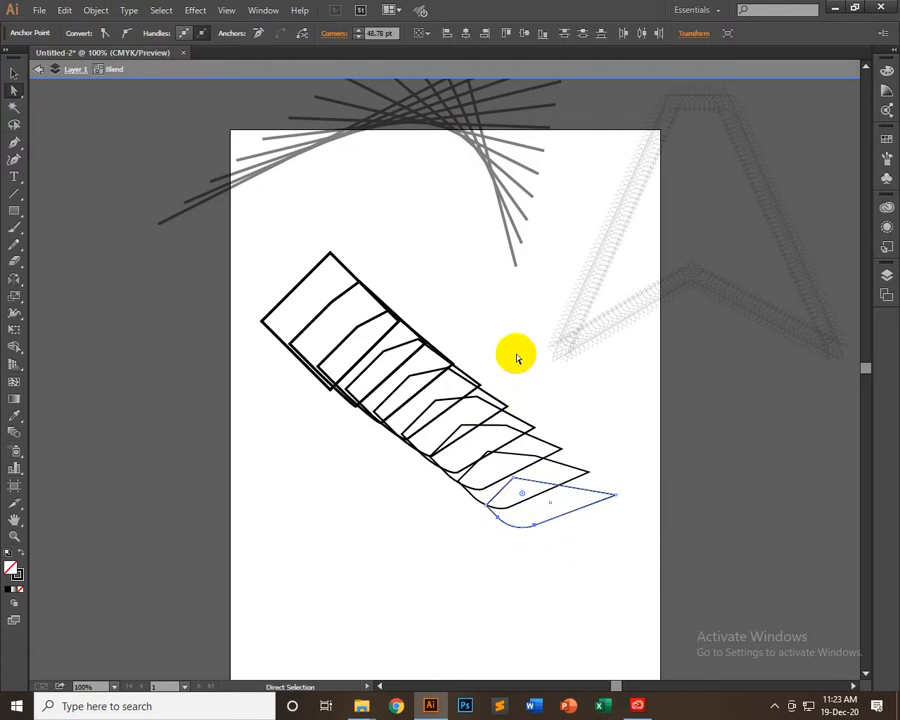
click(564, 568)
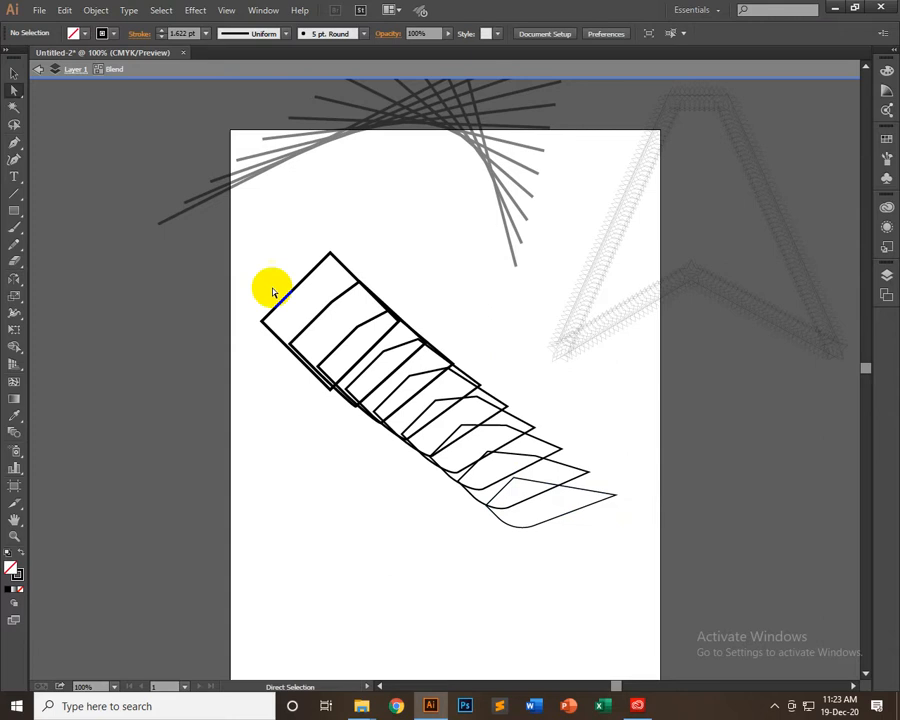
click(552, 516)
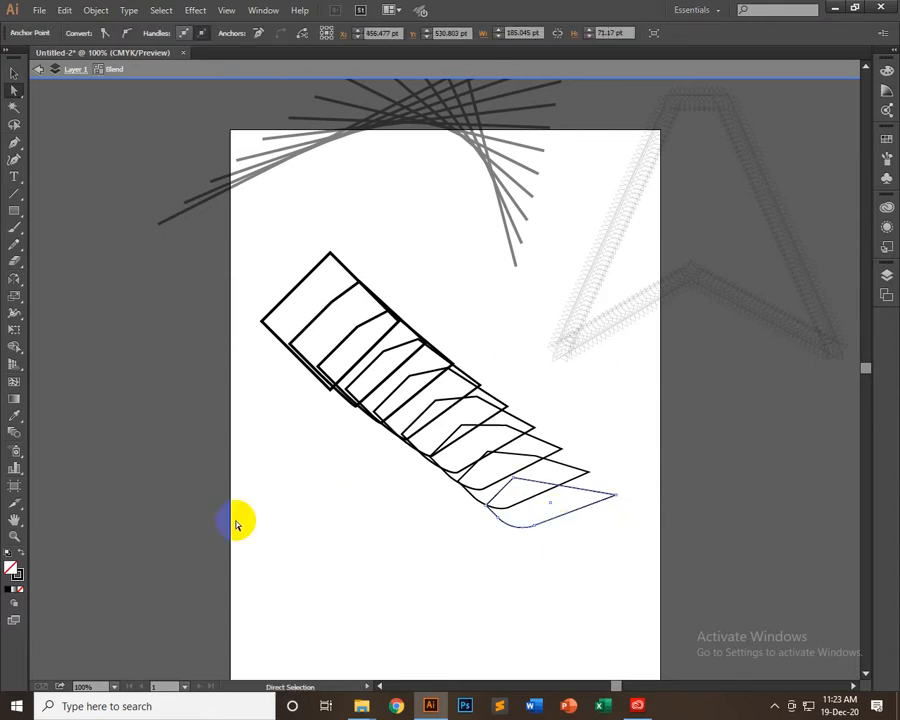
click(13, 73)
double_click(115, 340)
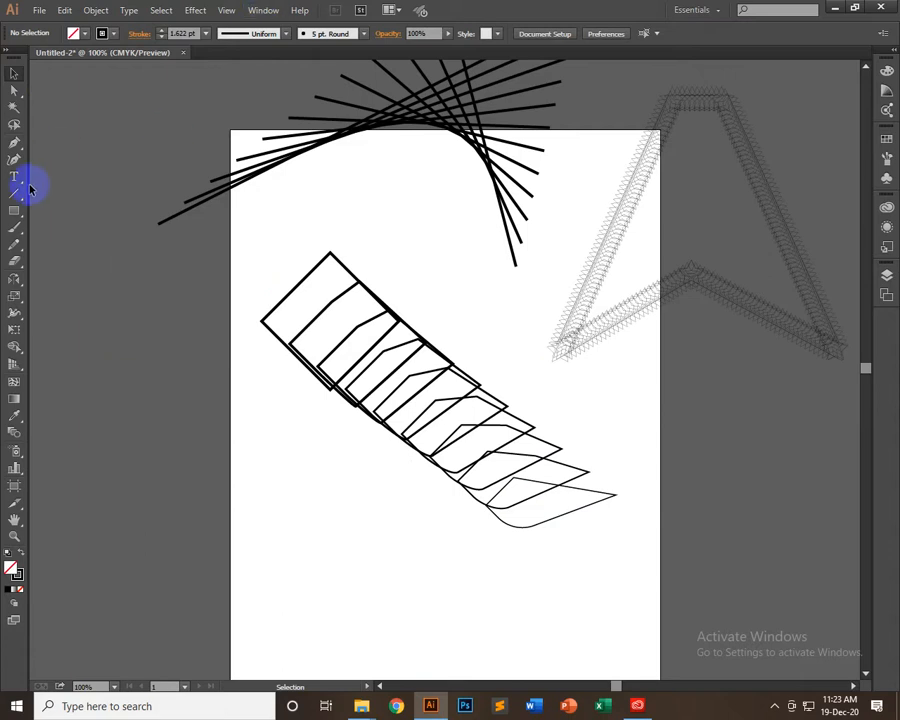
Draw an upright rectangle near the artboard's bottom and a narrower one about 30 by 97 pt to its right
drag(15, 211, 88, 210)
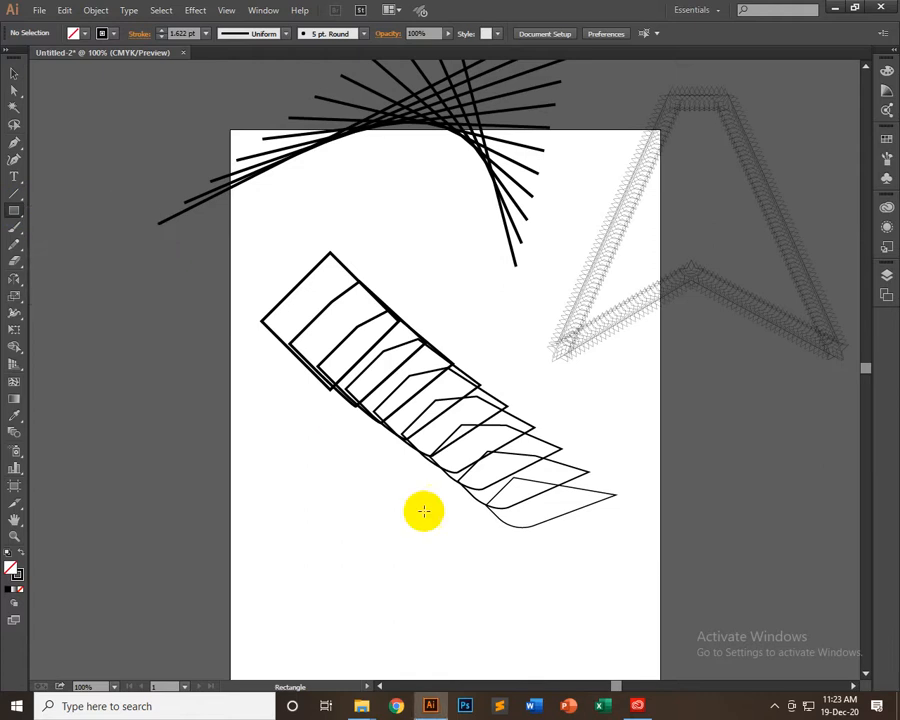
scroll(424, 511, down, 5)
scroll(396, 478, right, 1)
mouse_move(280, 318)
mouse_down()
mouse_move(348, 424)
mouse_move(340, 427)
mouse_up()
drag(404, 403, 415, 407)
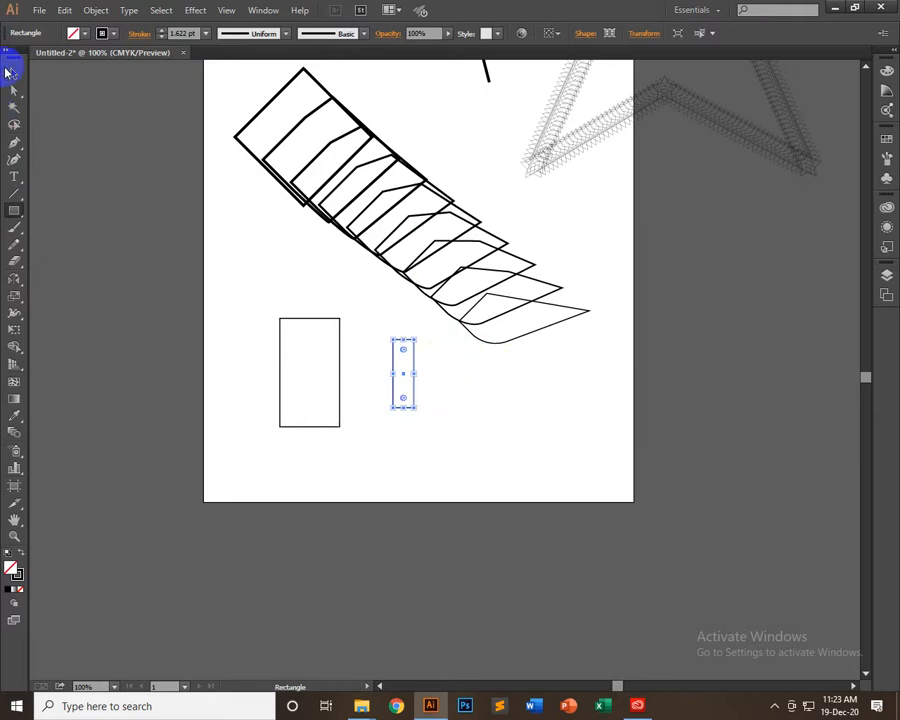
Shift both rectangles left, copy the narrow one to the right, and stretch the copy to about 217 pt tall
click(8, 72)
drag(340, 386, 403, 400)
drag(390, 350, 392, 452)
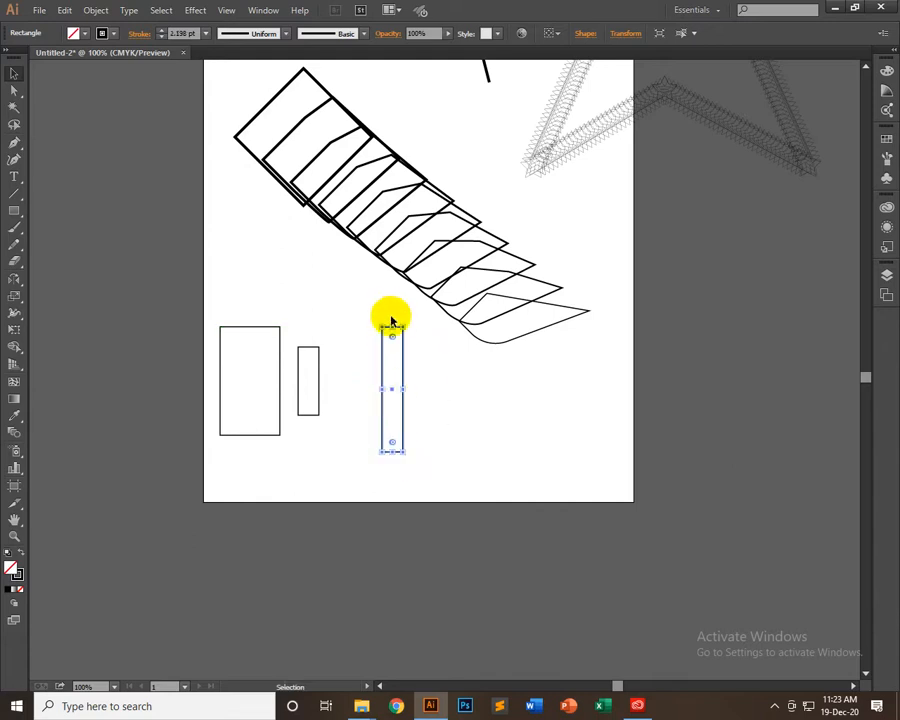
drag(390, 327, 392, 299)
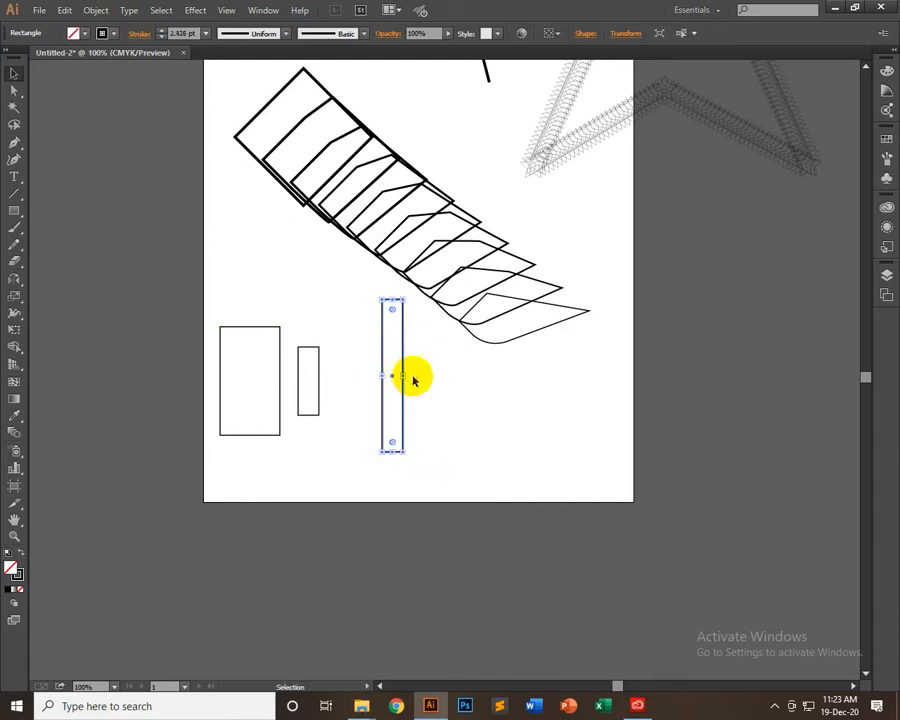
click(424, 372)
Select all three rectangles, make a single blend from them, and deselect it
drag(423, 368, 266, 417)
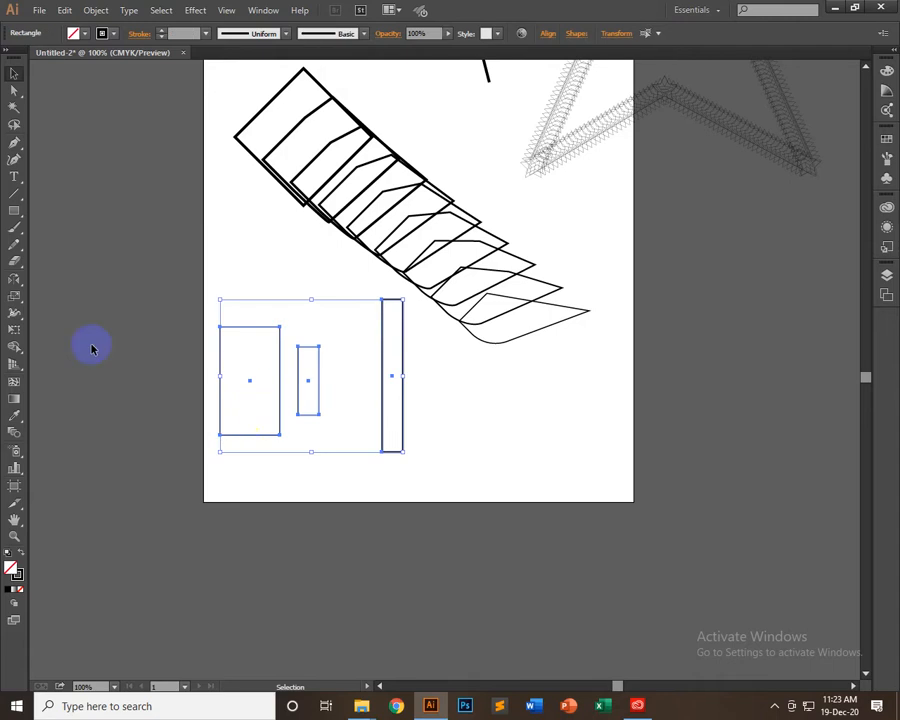
click(92, 12)
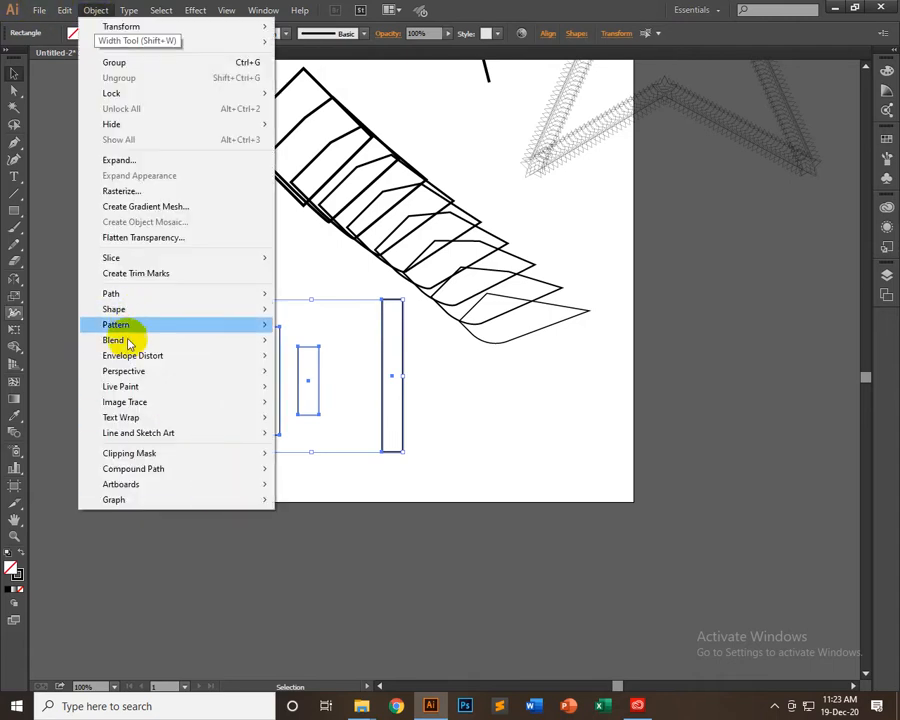
mouse_move(263, 343)
click(303, 340)
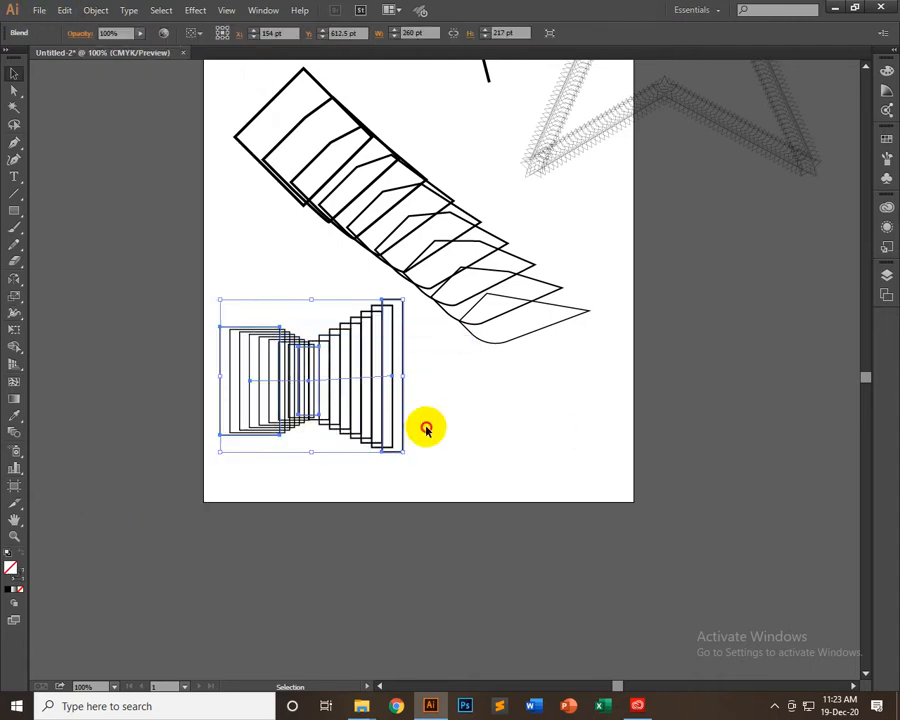
click(203, 398)
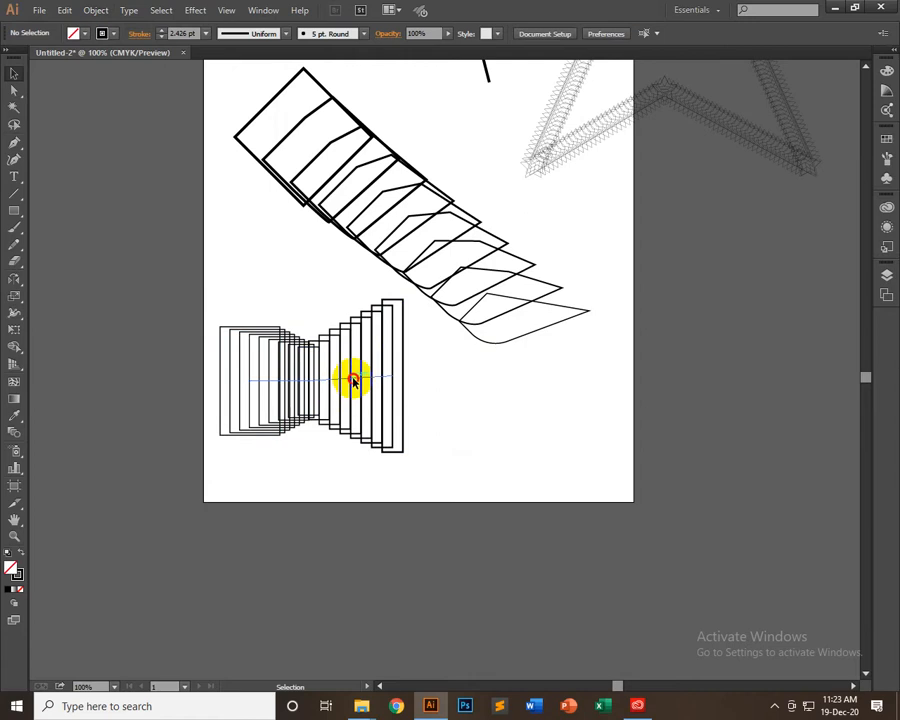
Isolate the rectangle blend and move its middle rectangle straight down about 150 pt, past the artboard's bottom edge
click(352, 380)
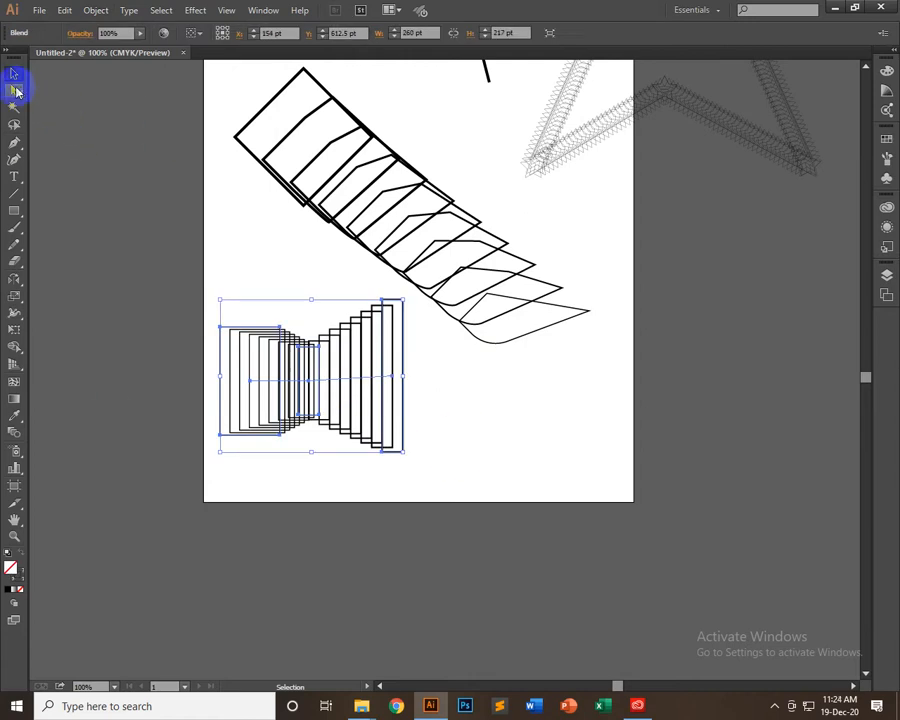
click(15, 91)
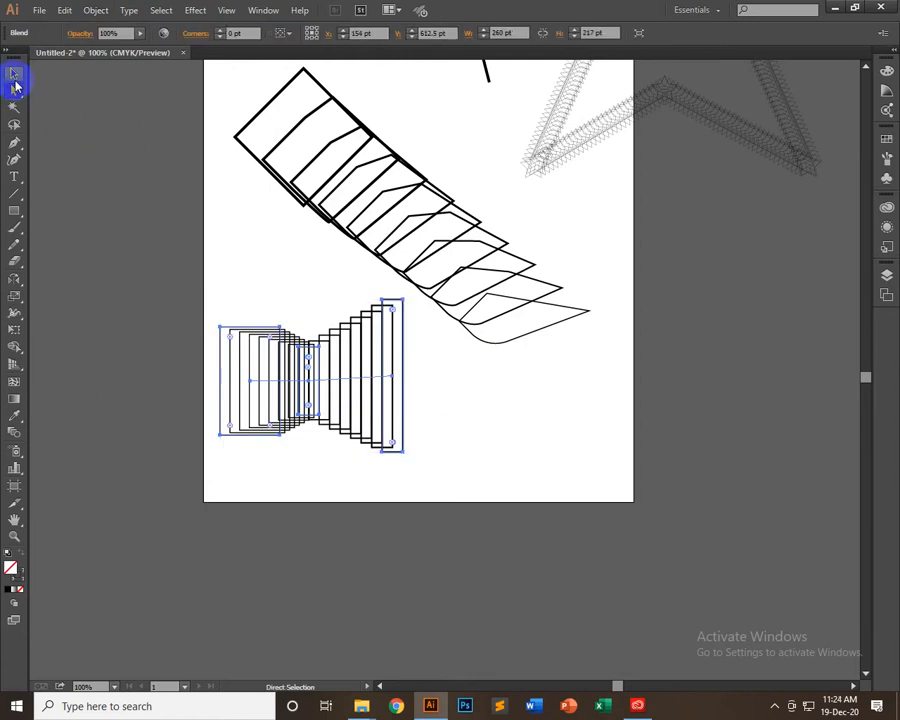
click(14, 73)
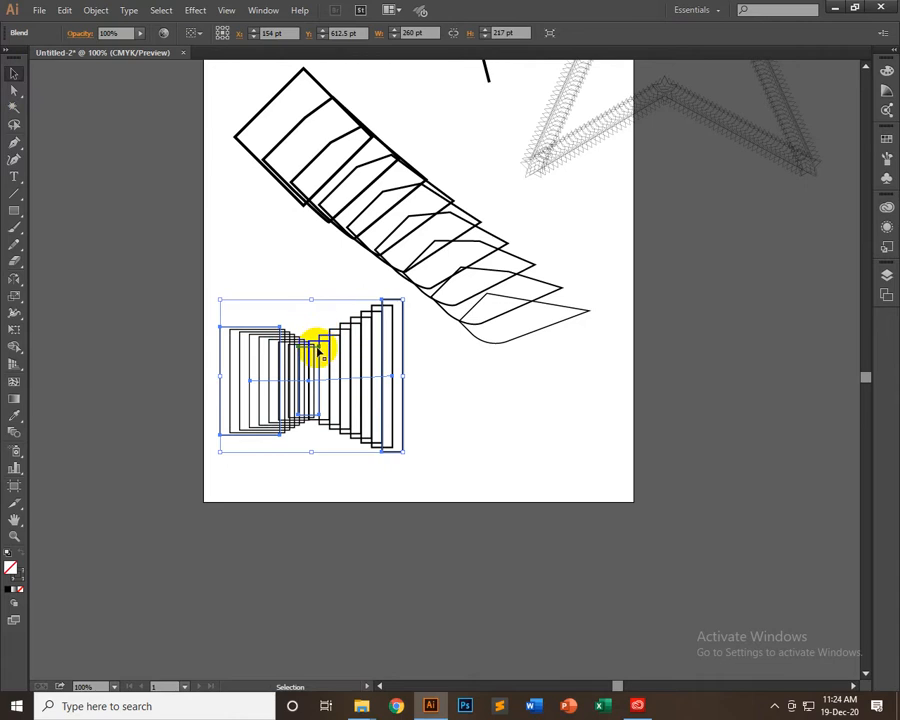
double_click(314, 367)
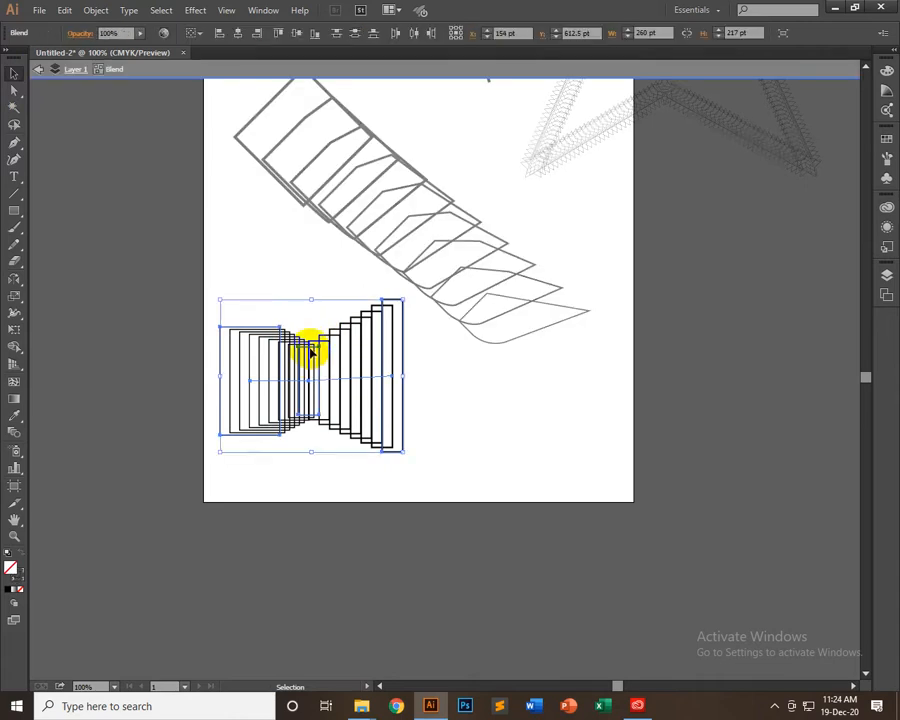
click(304, 344)
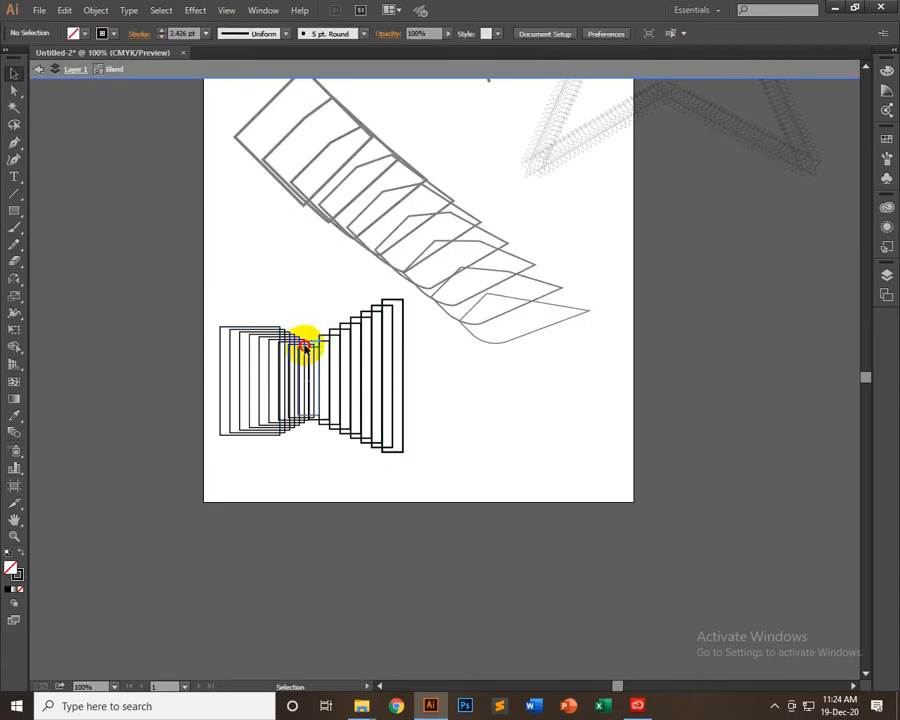
click(308, 350)
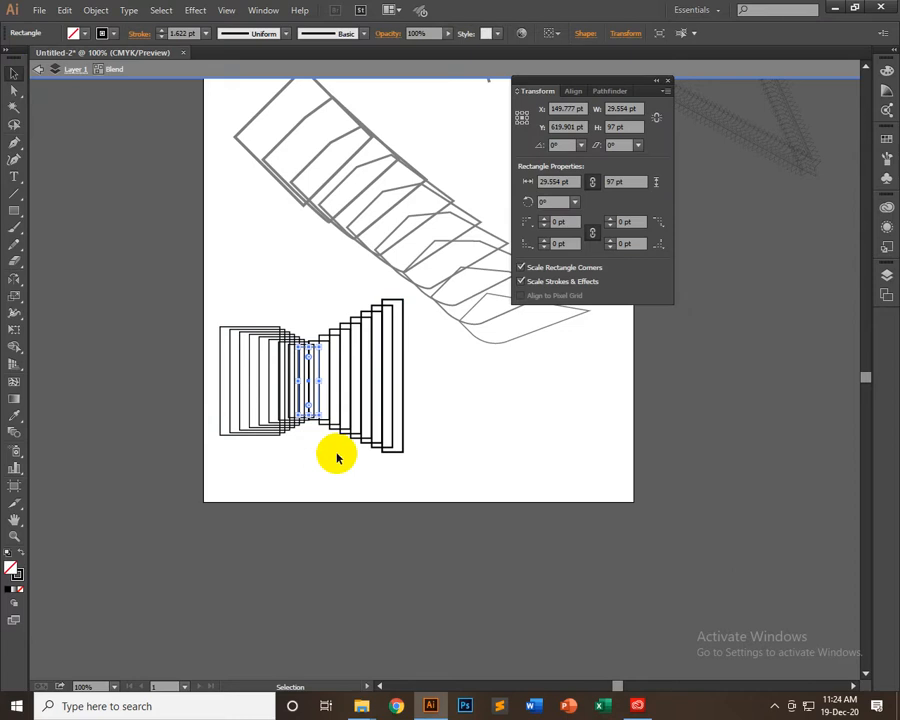
key(shift+Down)
key(shift+Down)
key(shift+Down)
key(shift+Down)
key(shift+Down)
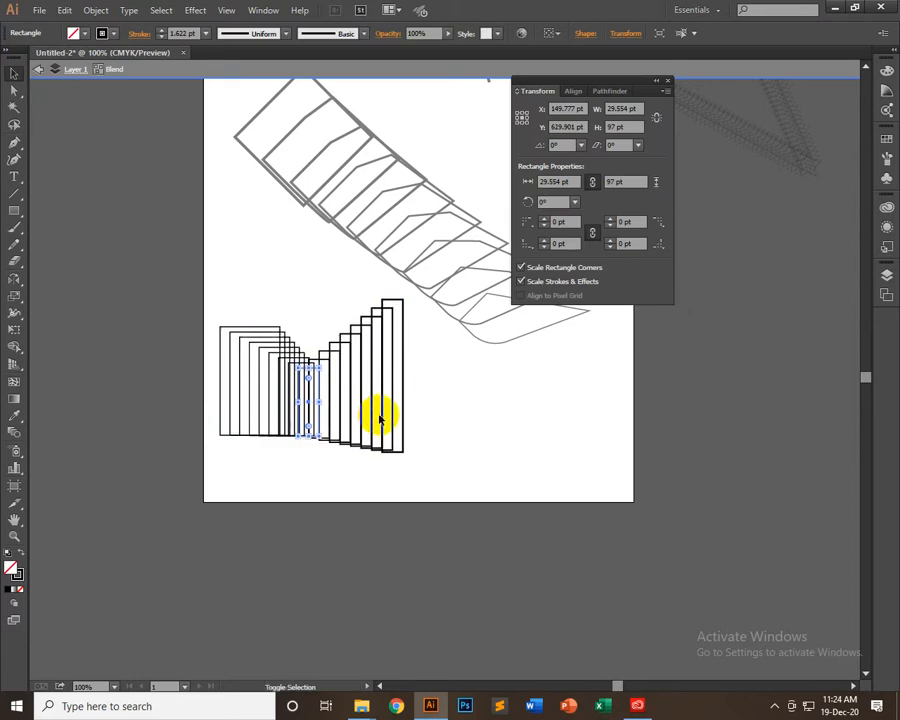
key(shift+Down)
key(shift+Down)
key(shift+Down)
key(shift+Down)
key(shift+Down)
key(shift+Down)
key(shift+Down)
key(shift+Down)
key(shift+Down)
key(shift+Down)
key(shift+Down)
key(shift+Down)
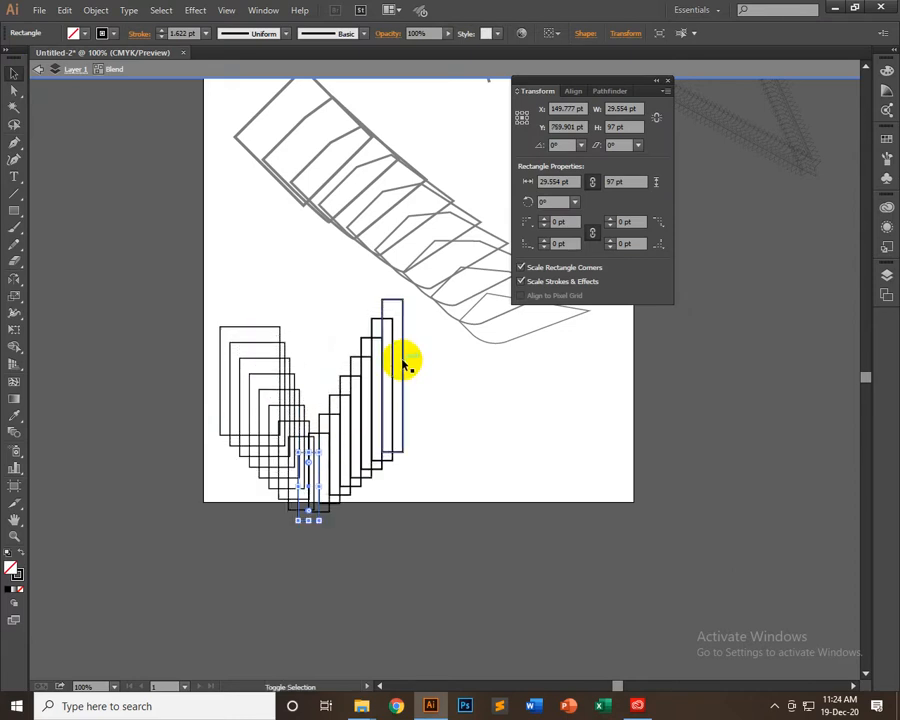
Lower the blend's middle rectangle 10 pt and move its top-right corner anchor to X -15.446 pt, Y 721.401 pt
key(shift+Up)
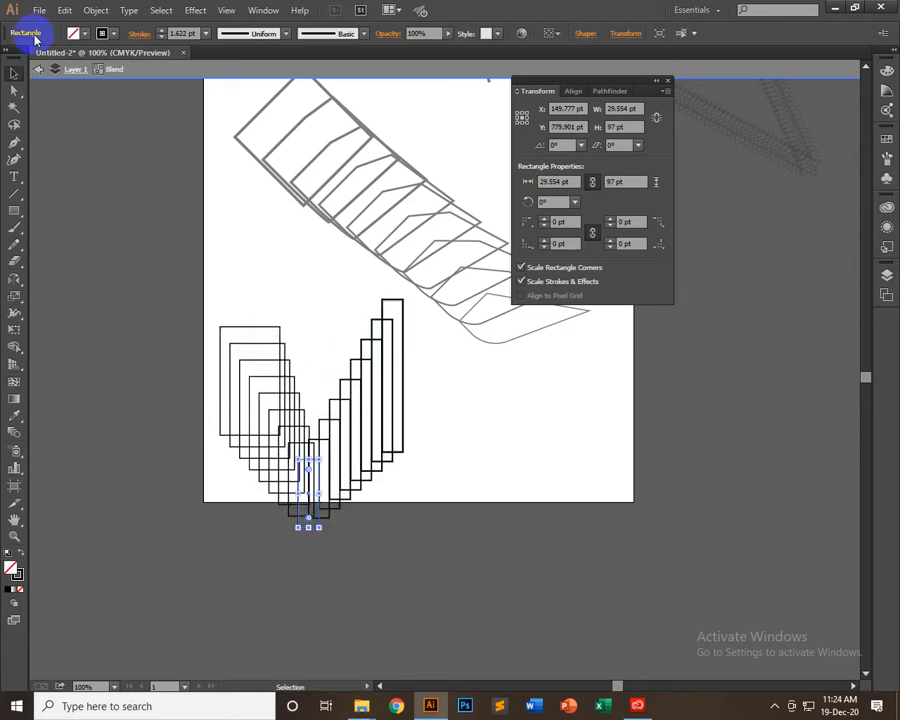
click(15, 91)
click(318, 459)
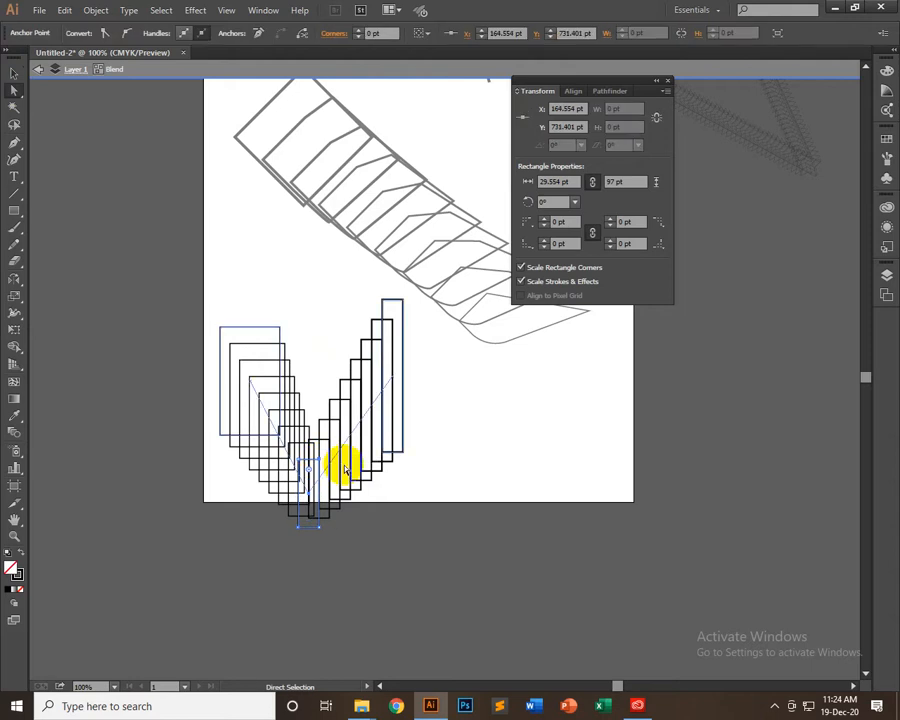
drag(345, 470, 378, 472)
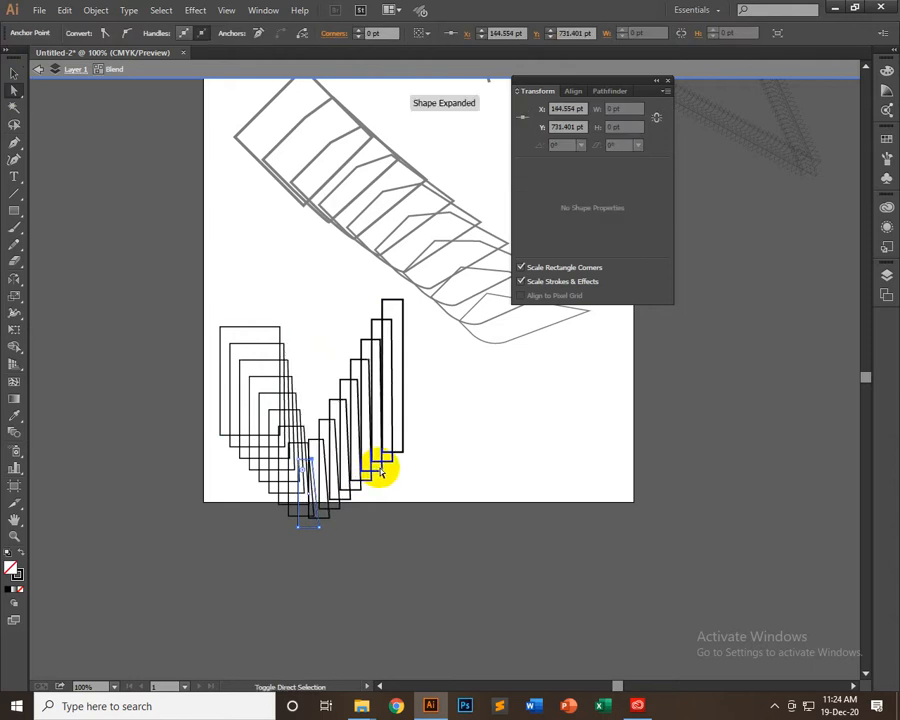
key(shift+Right)
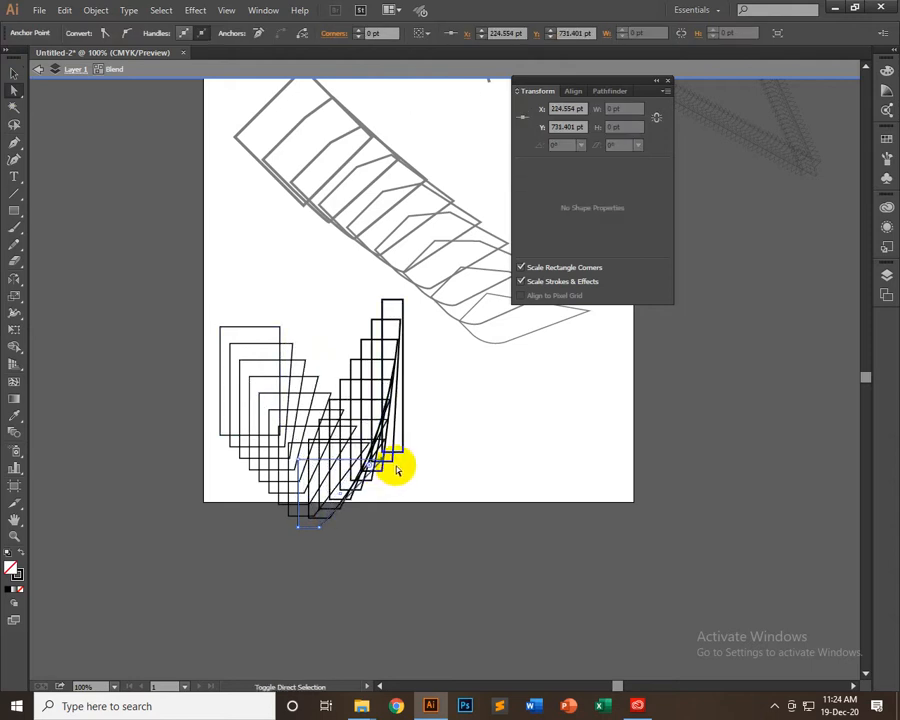
key(shift+Right)
key(shift+Right)
key(shift+Right)
key(shift+Right)
key(shift+Right)
key(shift+Right)
key(shift+Right)
key(shift+Right)
key(shift+Right)
key(shift+Right)
key(shift+Right)
key(shift+Right)
key(shift+Right)
key(shift+Right)
key(shift+Right)
key(shift+Right)
key(shift+Right)
key(shift+Right)
key(shift+Right)
key(shift+Right)
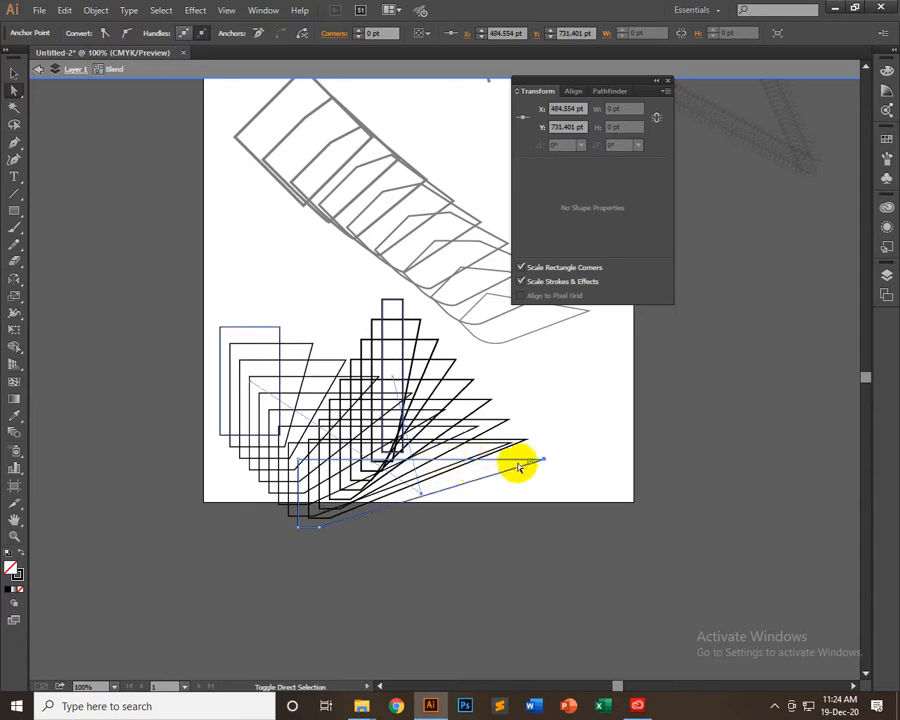
key(shift+Right)
key(shift+Right)
key(shift+Right)
key(shift+Right)
key(shift+Right)
key(shift+Right)
key(shift+Right)
key(shift+Right)
key(shift+Right)
key(shift+Right)
key(shift+Right)
key(shift+Right)
key(shift+Right)
key(shift+Right)
key(shift+Right)
key(shift+Right)
key(shift+Right)
key(shift+Right)
key(shift+Right)
key(shift+Right)
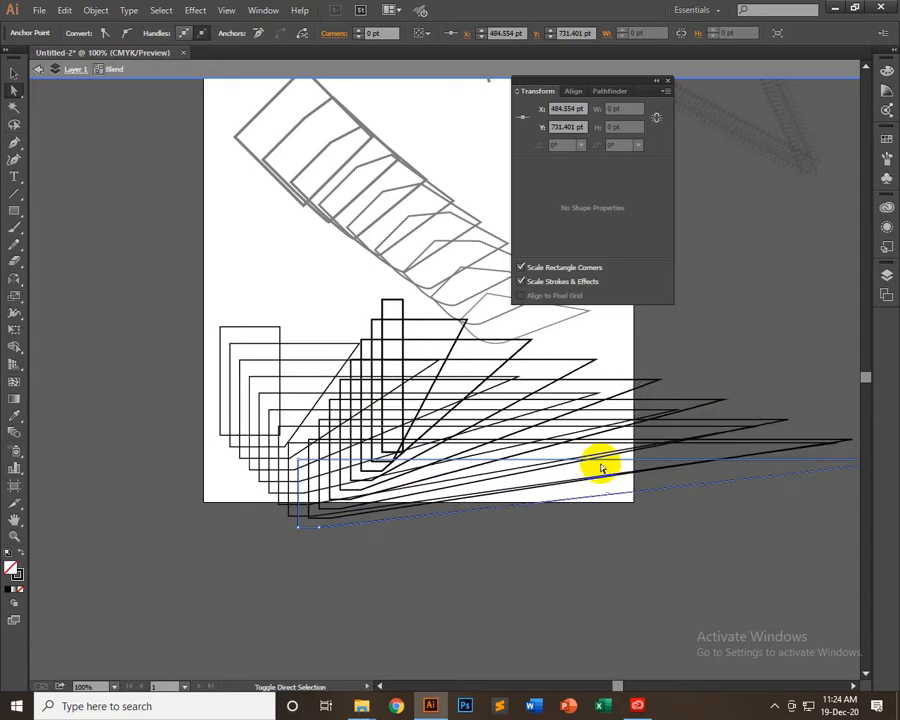
key(shift+Left)
key(shift+Left)
key(shift+Left)
key(shift+Left)
key(shift+Left)
key(shift+Left)
key(shift+Left)
key(shift+Left)
key(shift+Left)
key(shift+Left)
key(shift+Left)
key(shift+Left)
key(shift+Left)
key(shift+Left)
key(shift+Left)
key(shift+Left)
key(shift+Left)
key(shift+Left)
key(shift+Left)
key(shift+Left)
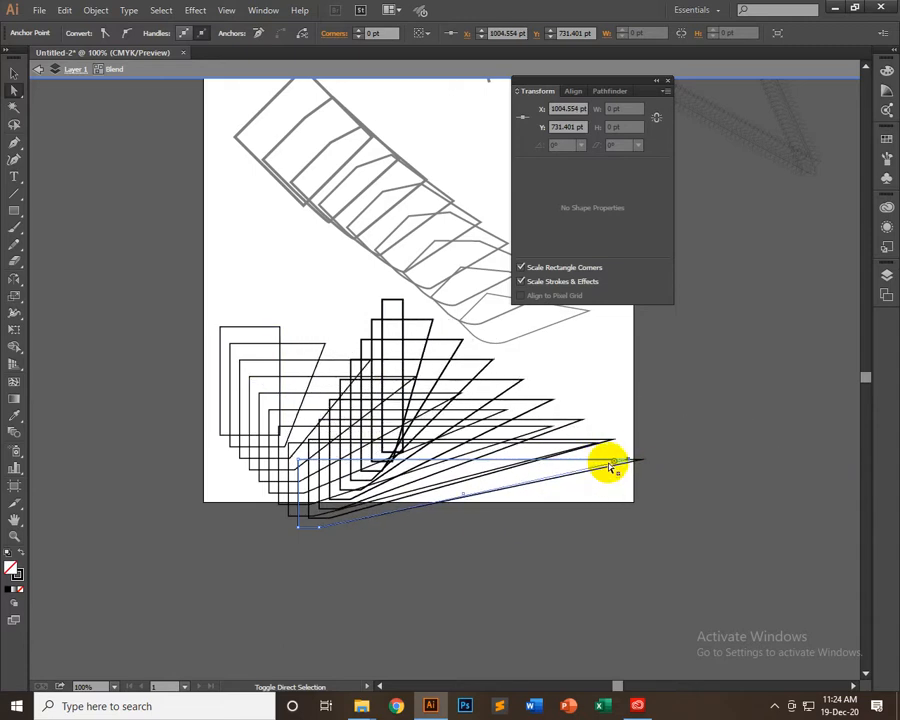
key(shift+Left)
key(shift+Left)
key(shift+Left)
key(shift+Left)
key(shift+Left)
key(shift+Left)
key(shift+Left)
key(shift+Left)
key(shift+Left)
key(shift+Left)
key(shift+Left)
key(shift+Left)
key(shift+Left)
key(shift+Left)
key(shift+Left)
key(shift+Left)
key(shift+Left)
key(shift+Left)
key(shift+Left)
key(shift+Left)
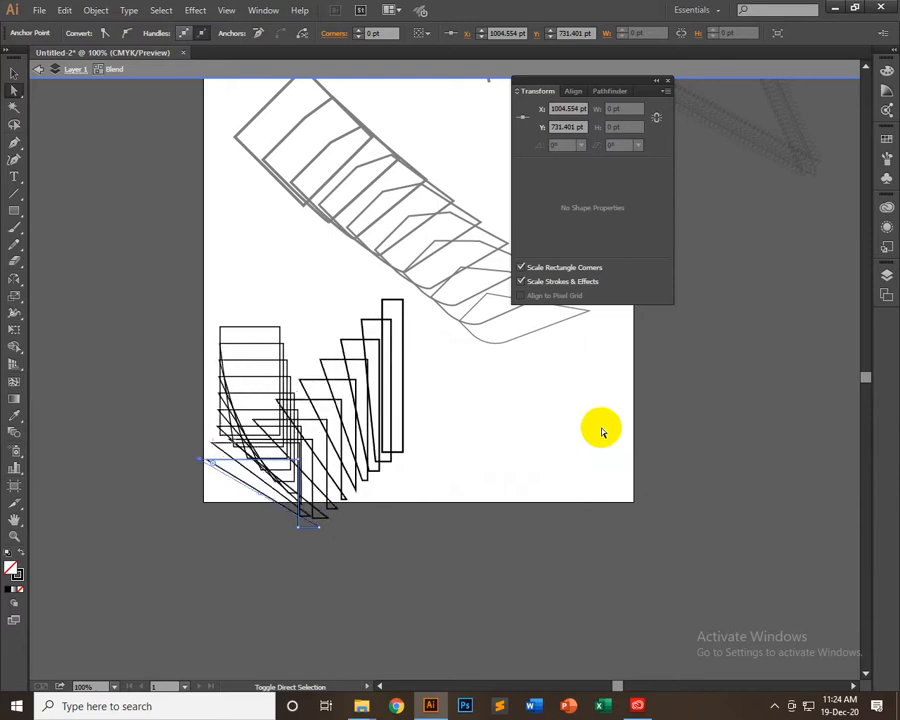
key(shift+Up)
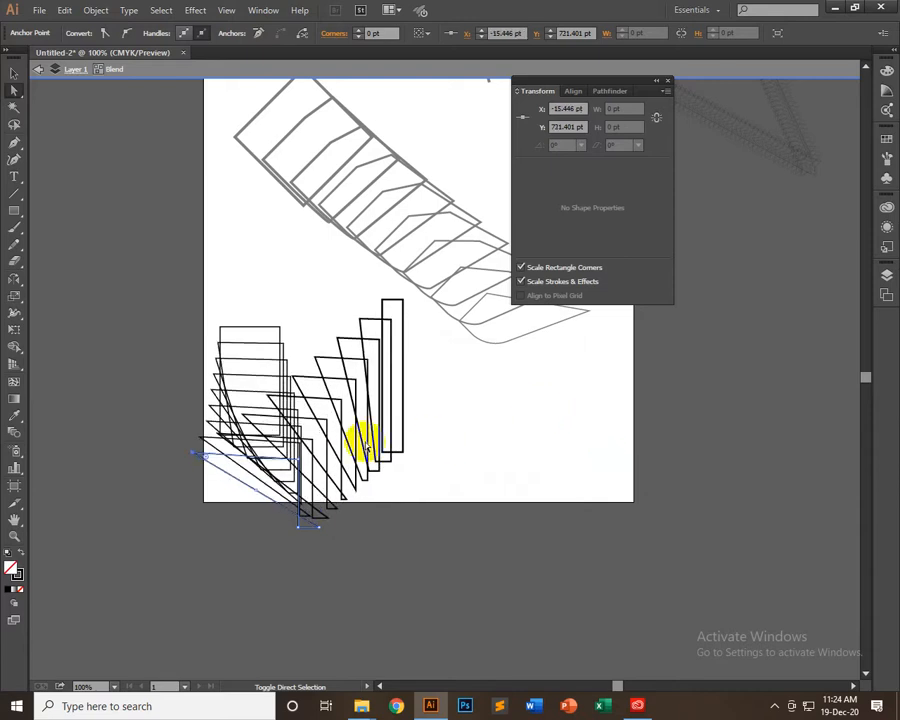
Move the middle shape's original top-left corner anchor up and right to X 305 pt, Y 611.401 pt
click(299, 460)
key(shift+Up)
key(shift+Up)
key(shift+Up)
key(shift+Up)
key(shift+Up)
key(shift+Up)
key(shift+Up)
key(shift+Up)
key(shift+Up)
key(shift+Up)
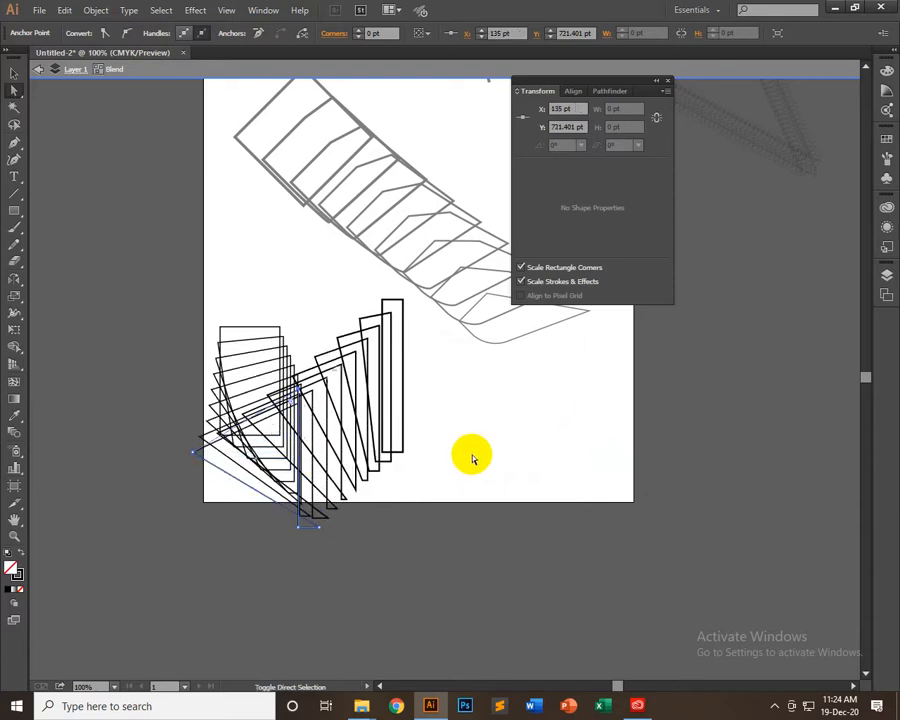
key(shift+Up)
key(shift+Up)
key(shift+Up)
key(shift+Up)
key(shift+Up)
key(shift+Up)
key(shift+Up)
key(shift+Up)
key(shift+Up)
key(shift+Up)
key(shift+Up)
key(shift+Right)
key(shift+Right)
key(shift+Right)
key(shift+Right)
key(shift+Right)
key(shift+Right)
key(shift+Right)
key(shift+Right)
key(shift+Right)
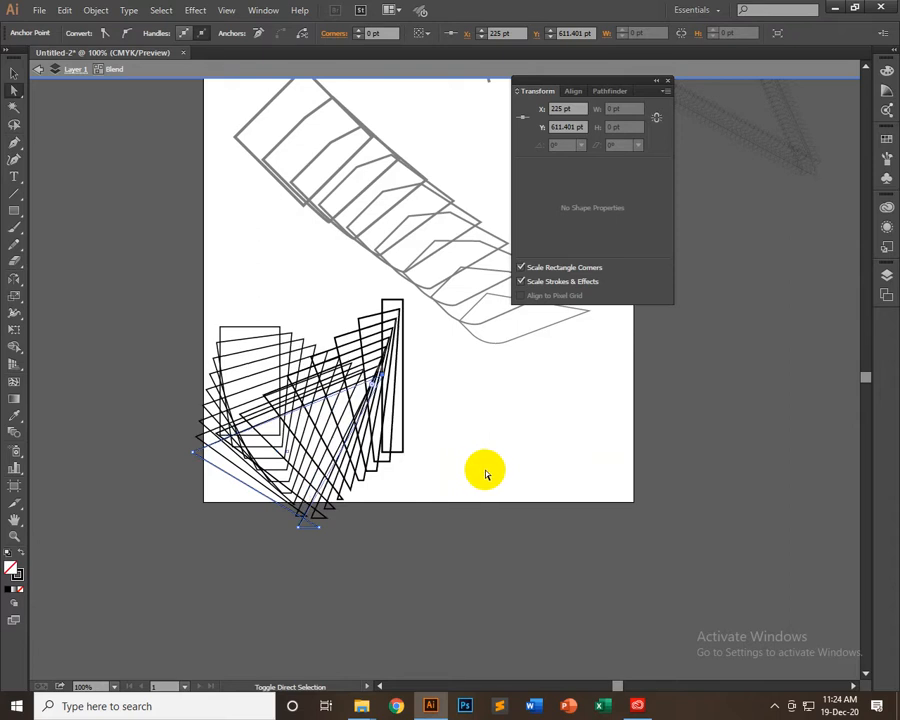
key(shift+Right)
key(shift+Right)
key(shift+Right)
key(shift+Right)
key(shift+Right)
key(shift+Right)
key(shift+Right)
key(shift+Right)
key(shift+Right)
key(shift+Right)
key(shift+Right)
key(shift+Right)
key(shift+Right)
key(shift+Right)
key(shift+Right)
key(shift+Right)
key(shift+Right)
key(shift+Right)
key(shift+Right)
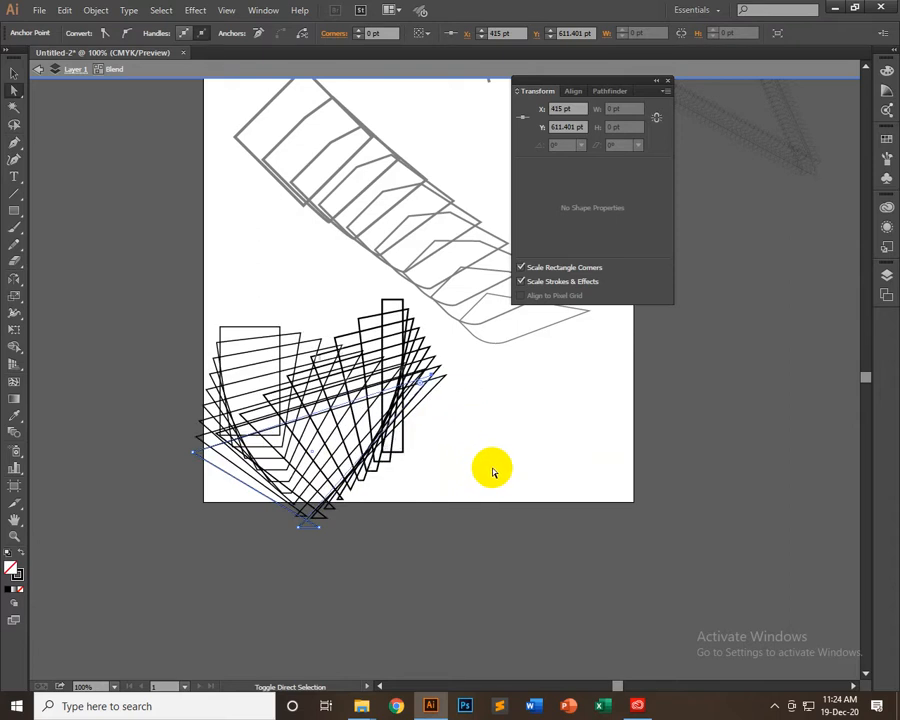
key(shift+Left)
key(shift+Left)
key(shift+Left)
key(shift+Left)
key(shift+Left)
key(shift+Left)
key(shift+Left)
key(shift+Left)
key(shift+Left)
key(shift+Left)
key(shift+Left)
key(shift+Left)
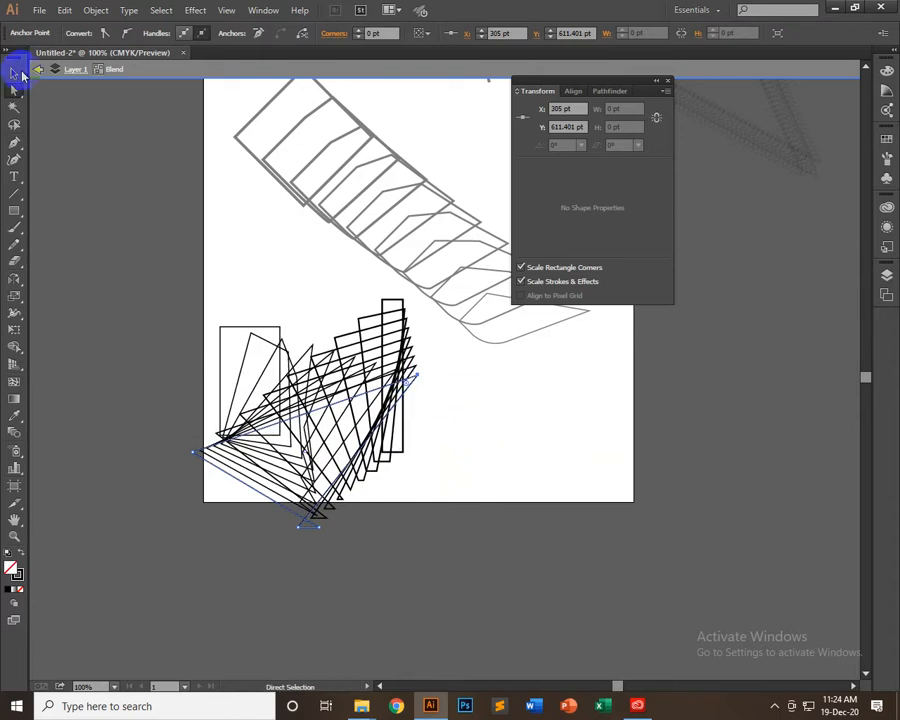
Scale the reshaped middle path down about its centre to roughly 130 by 88 pt and deselect it
click(12, 78)
click(432, 406)
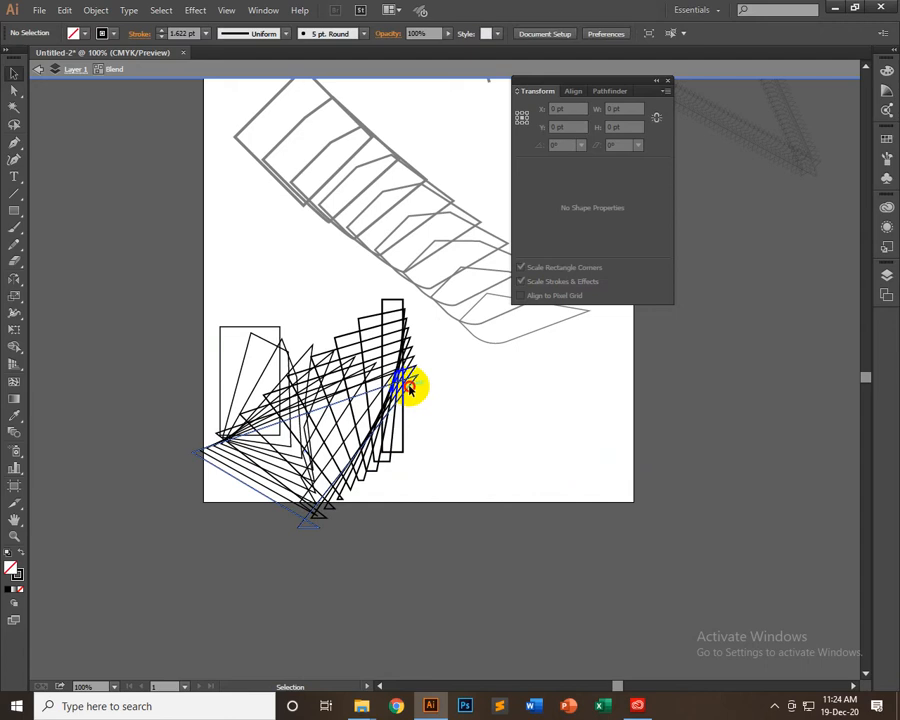
click(414, 379)
drag(422, 380, 388, 420)
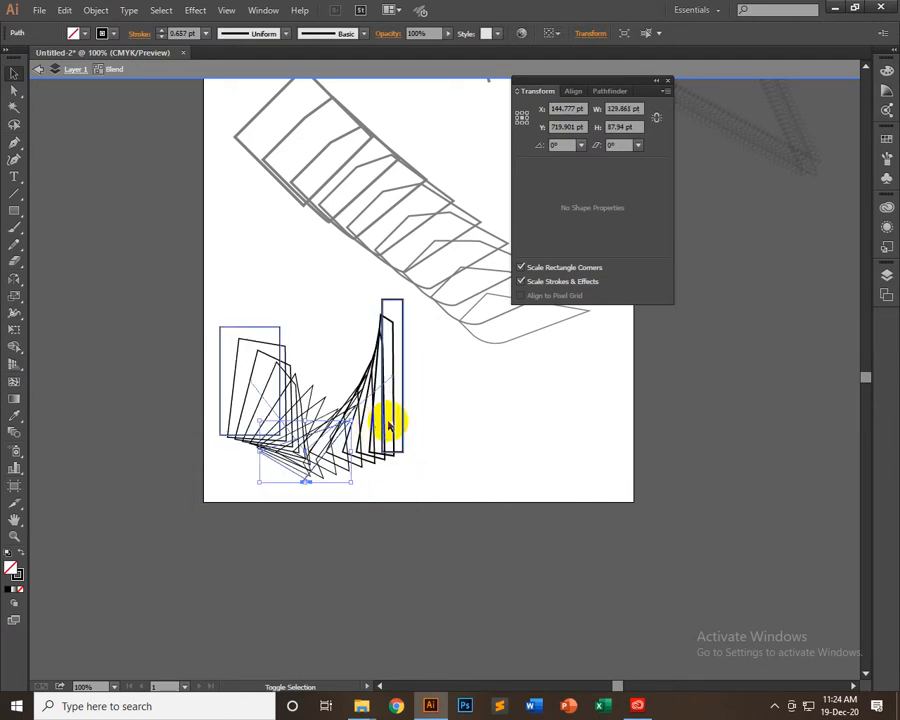
click(455, 400)
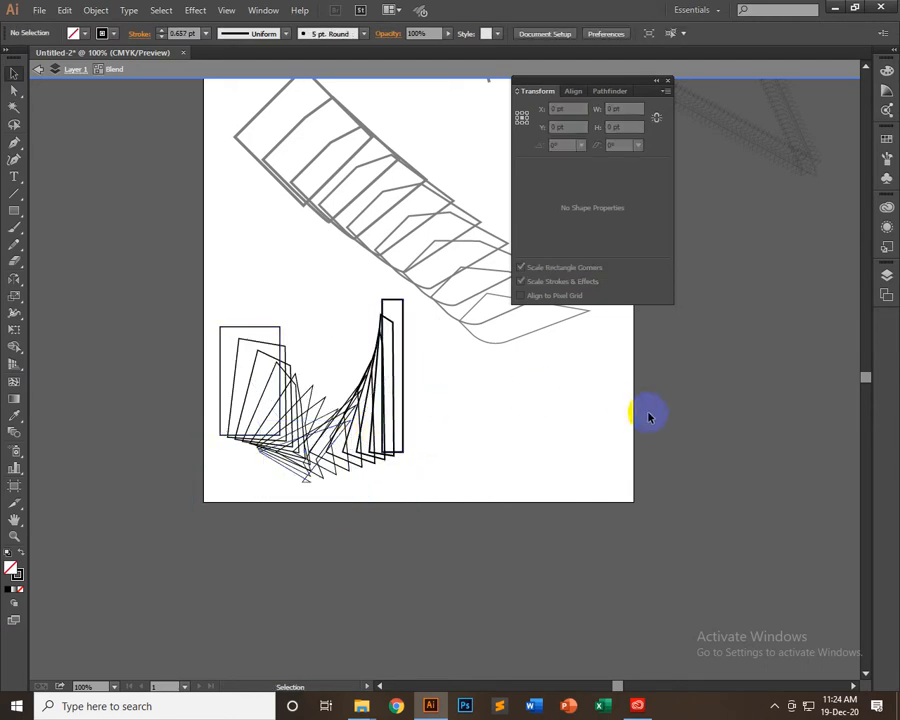
Move the two outer rectangles of the blend together about 74 pt to the left
click(228, 332)
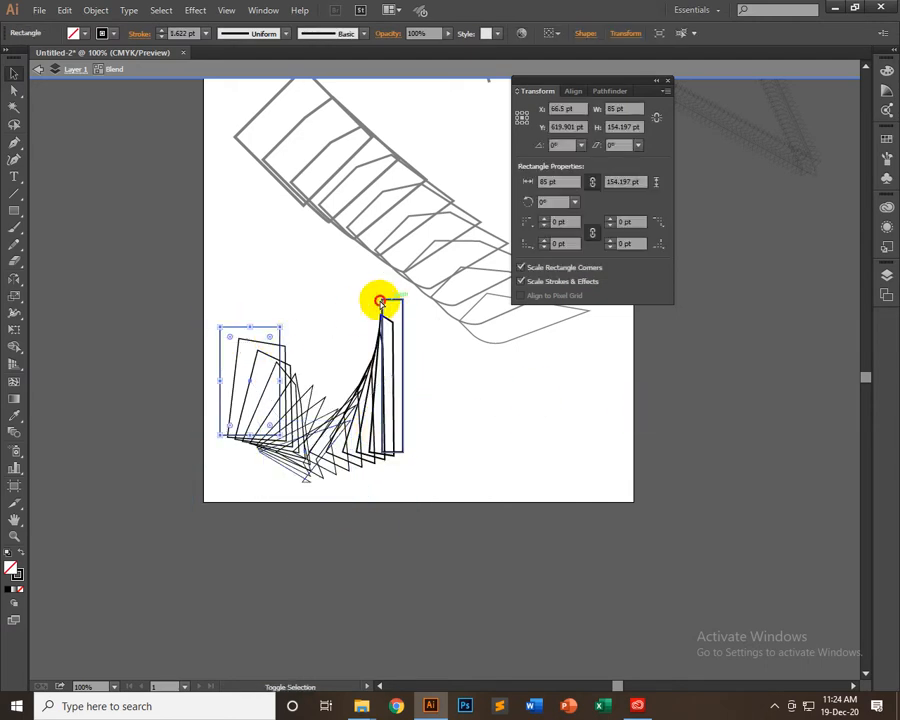
drag(380, 300, 345, 302)
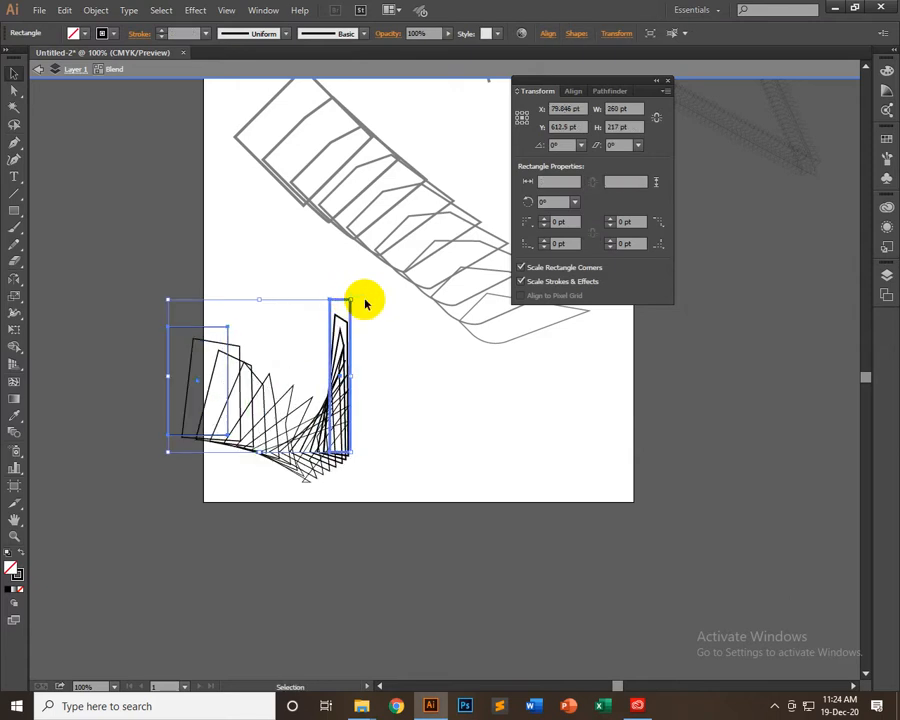
click(370, 313)
Rotate the tall rectangle slightly counterclockwise and the wide outer rectangle about 23° clockwise
click(341, 302)
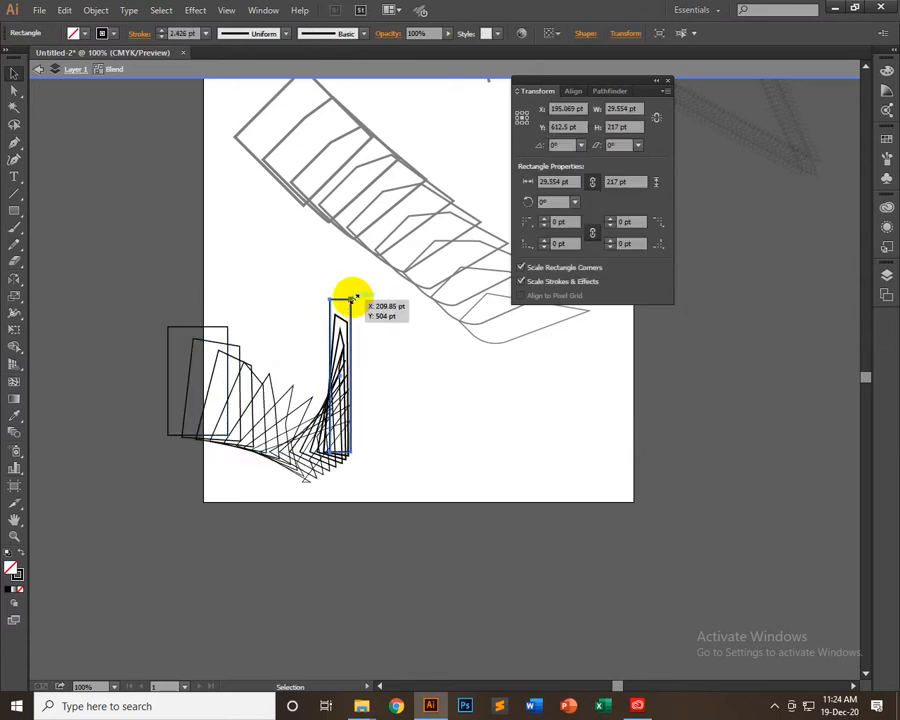
drag(354, 297, 321, 281)
click(228, 330)
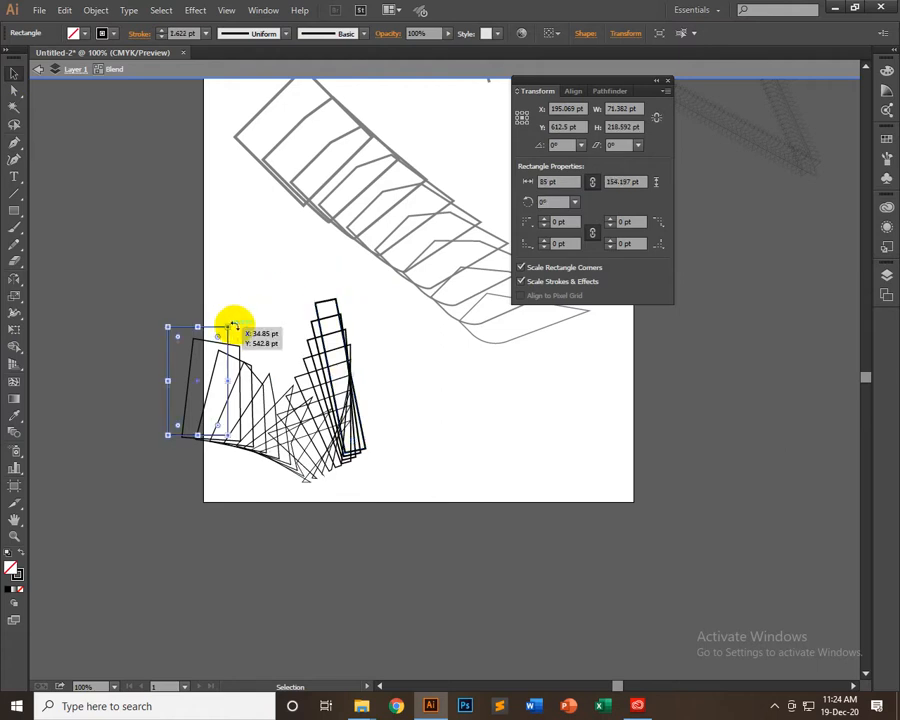
drag(234, 323, 247, 305)
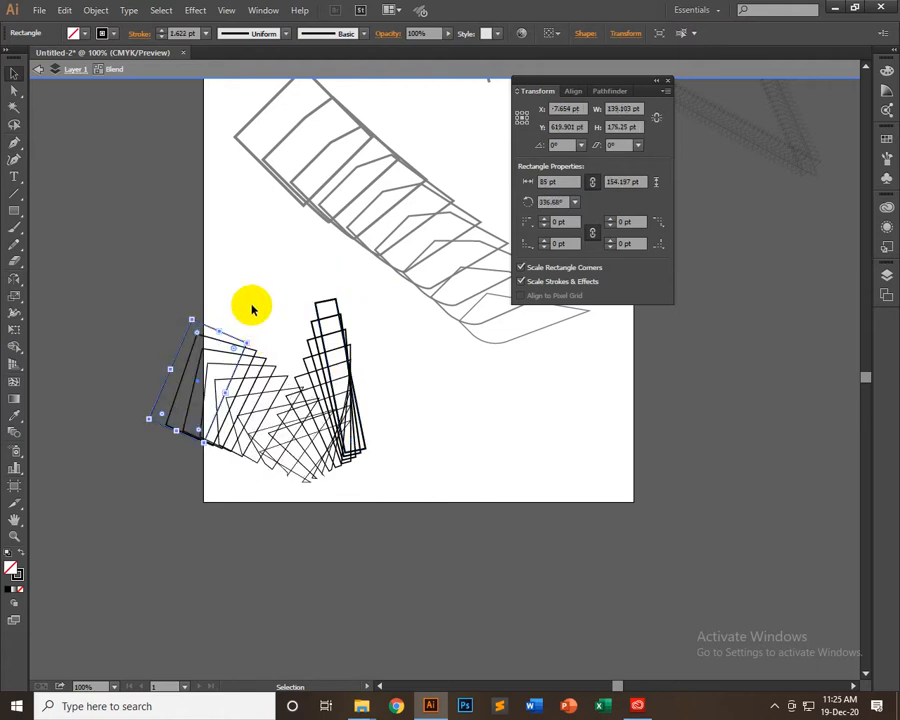
click(374, 346)
Move the whole rectangle blend right onto the artboard, scale it to about 239 by 203 pt, and leave isolation mode
drag(322, 429, 416, 439)
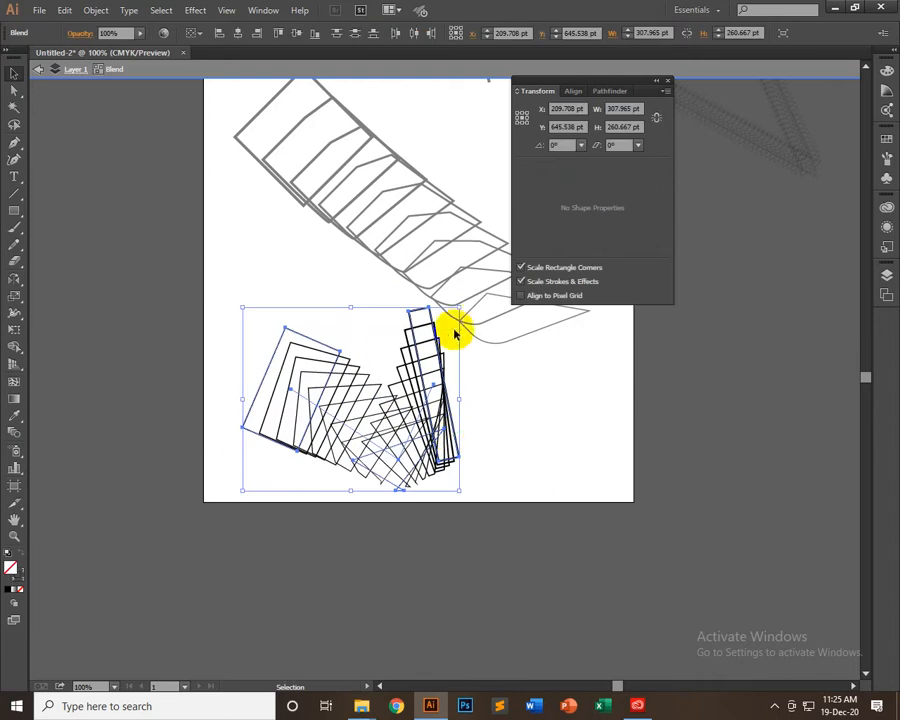
drag(456, 313, 438, 321)
click(470, 382)
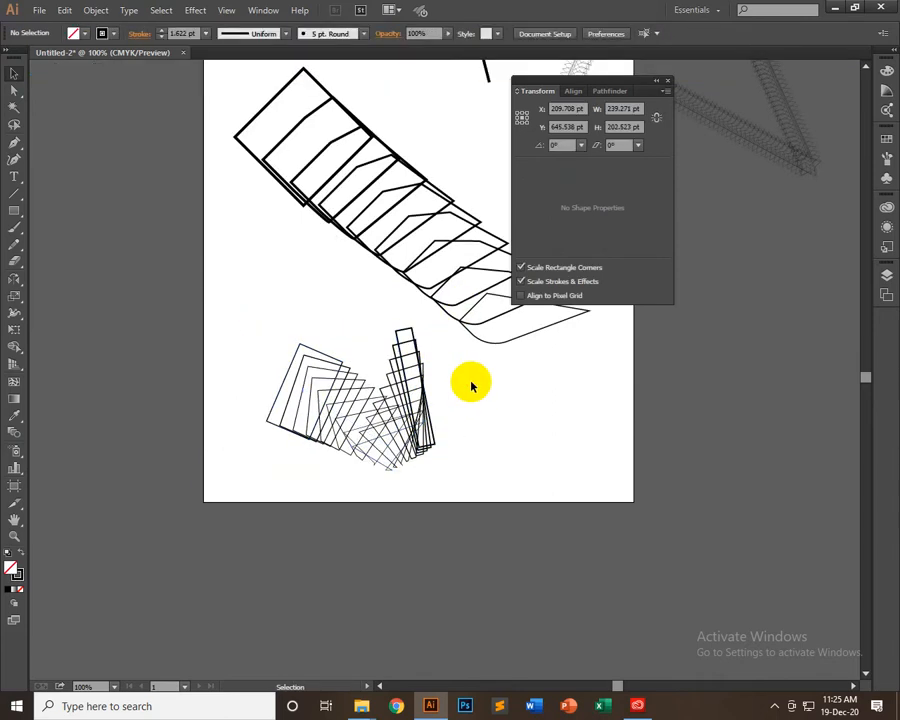
Move the rectangle blend off the artboard into the empty area to its left
drag(346, 441, 156, 382)
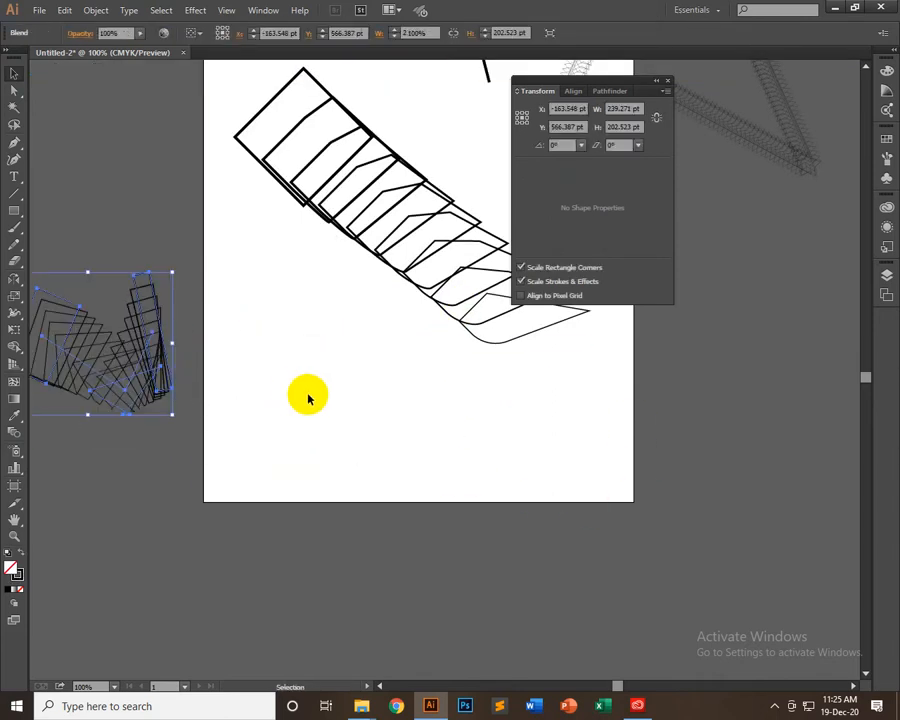
click(308, 398)
scroll(315, 501, up, 3)
key(space)
drag(222, 491, 304, 492)
click(250, 464)
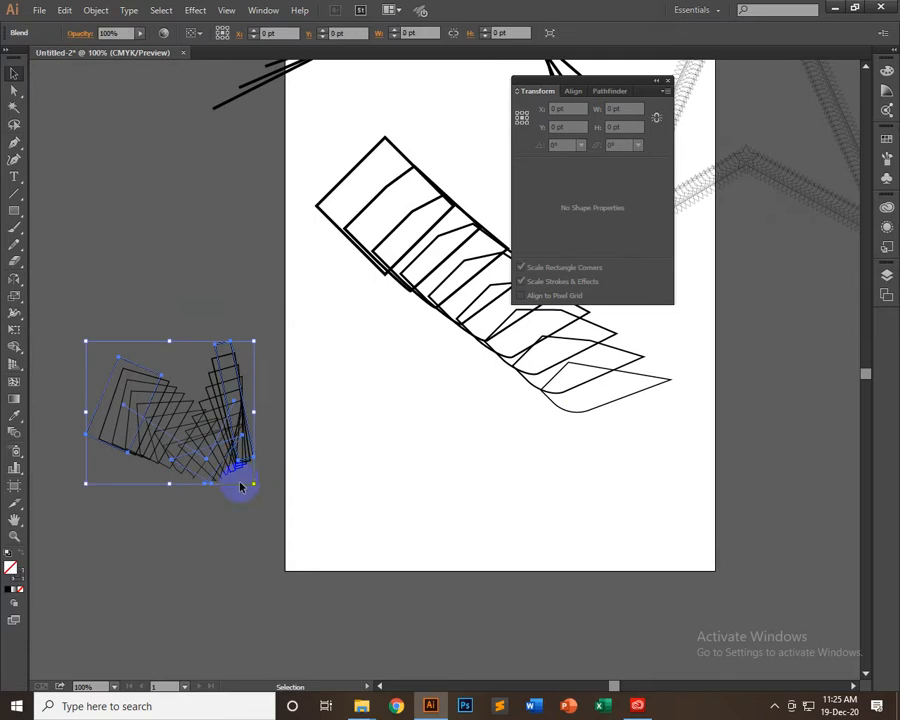
click(139, 199)
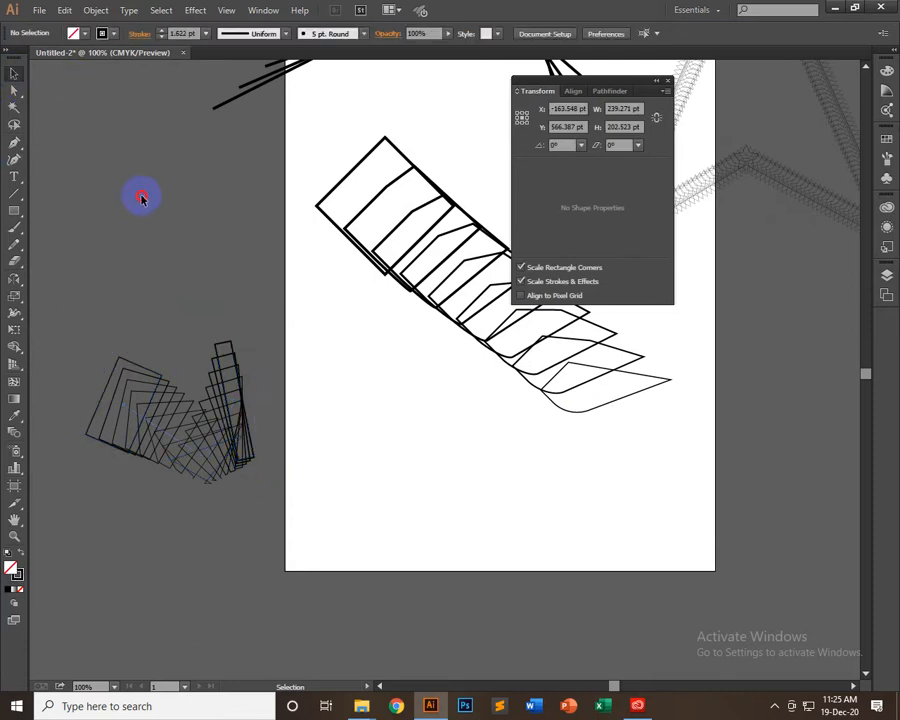
click(198, 438)
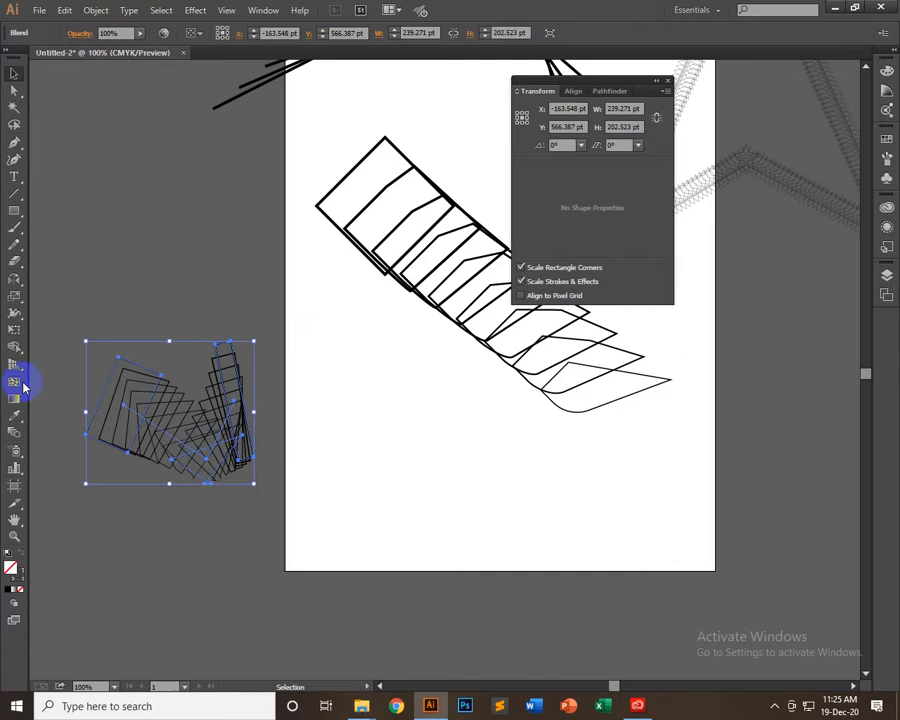
Delete the diamond blend, the blend running along the angular spine, and the thick line blend
scroll(408, 420, up, 1)
drag(460, 222, 407, 426)
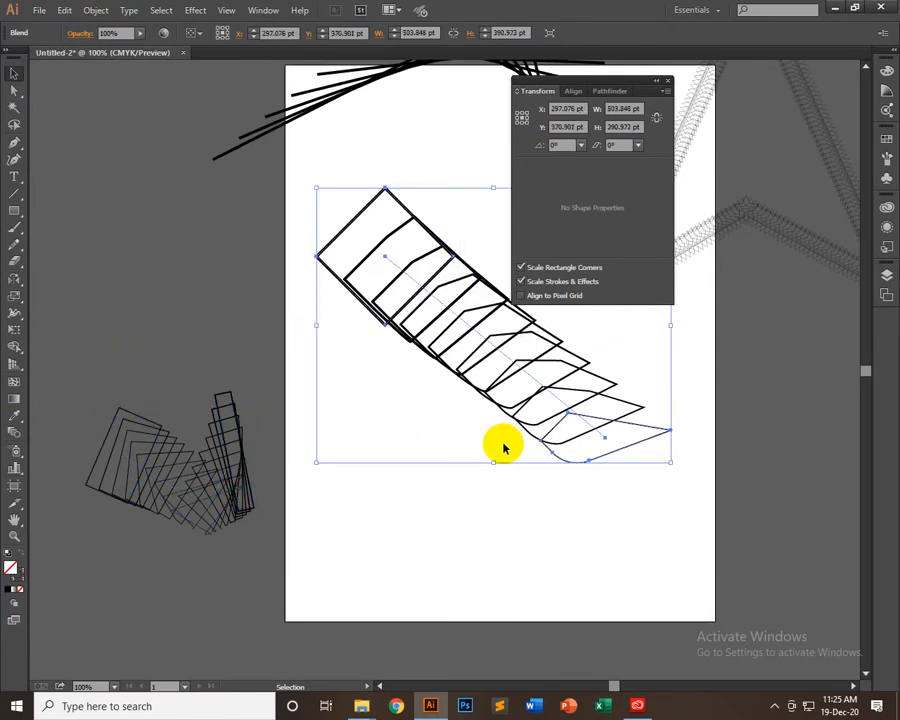
scroll(490, 440, up, 4)
key(Delete)
click(704, 424)
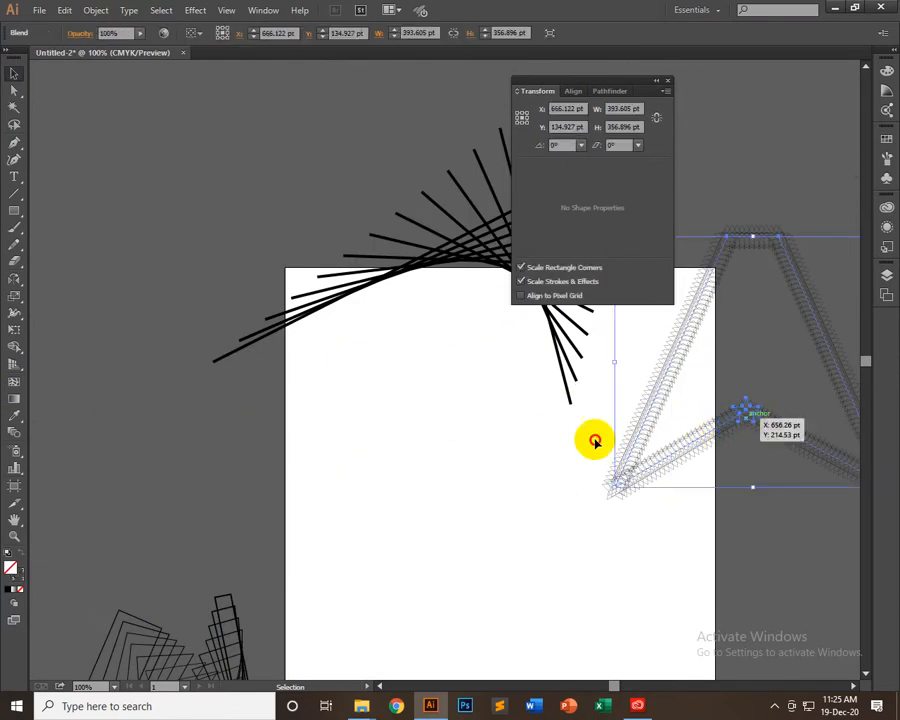
drag(595, 441, 405, 382)
key(Delete)
click(448, 234)
key(Delete)
Place the remaining rectangle blend in the artboard's upper-left corner and deselect it
scroll(480, 440, down, 2)
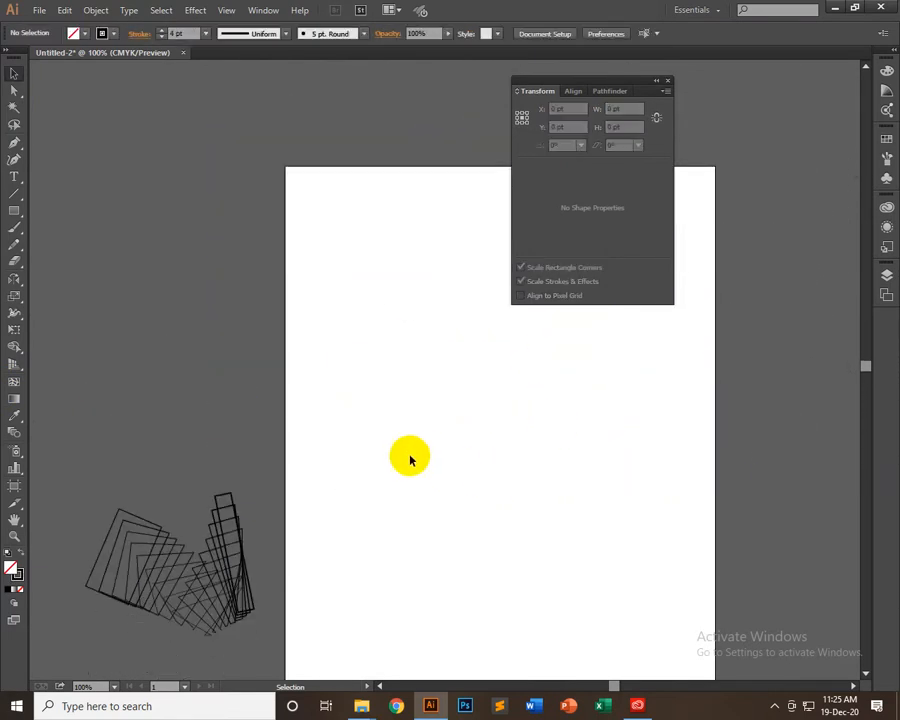
scroll(410, 460, down, 2)
drag(234, 504, 449, 210)
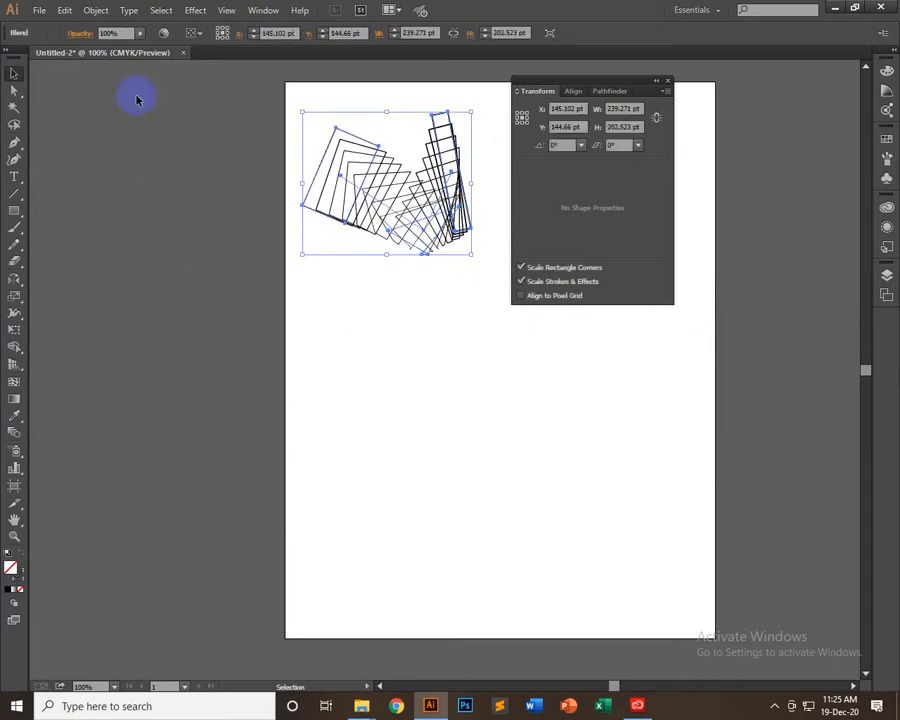
click(179, 231)
click(434, 217)
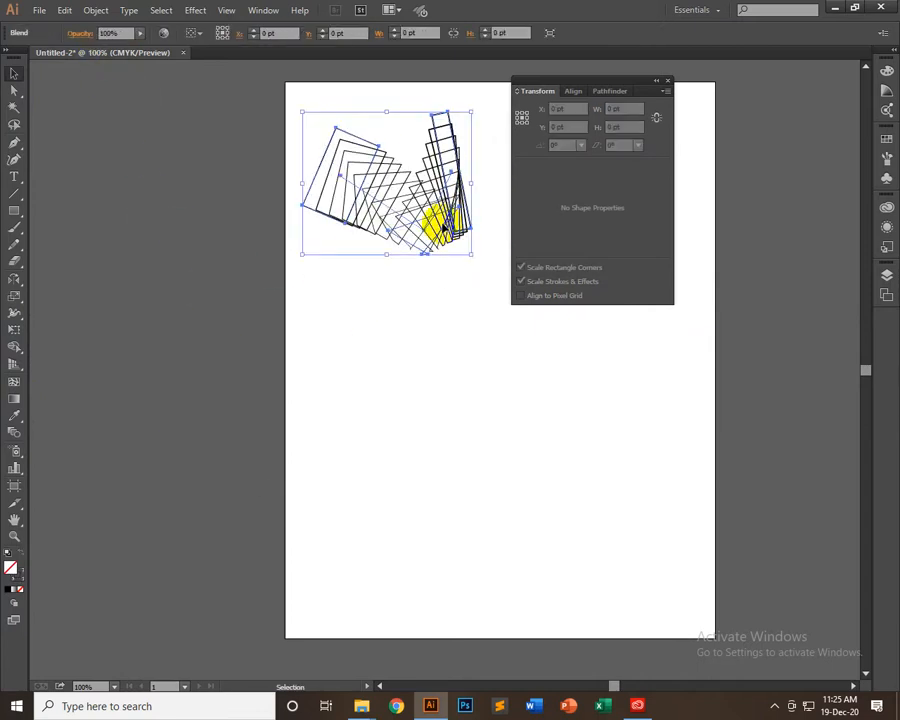
click(140, 210)
Close the Transform panel and move the rectangle blend to the artboard's upper-right corner
drag(496, 360, 358, 418)
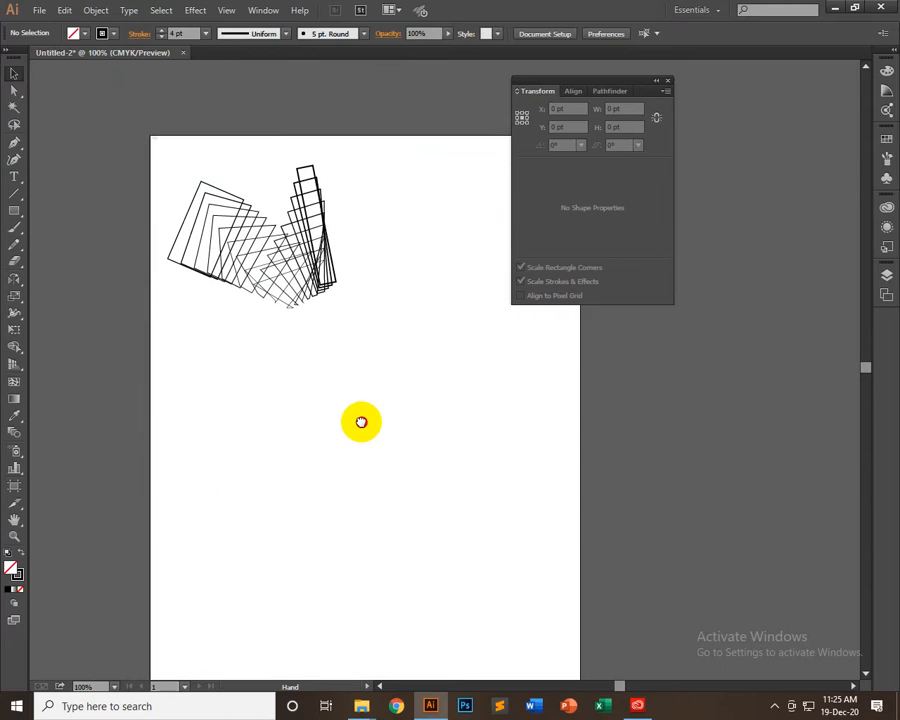
click(668, 82)
drag(237, 275, 505, 275)
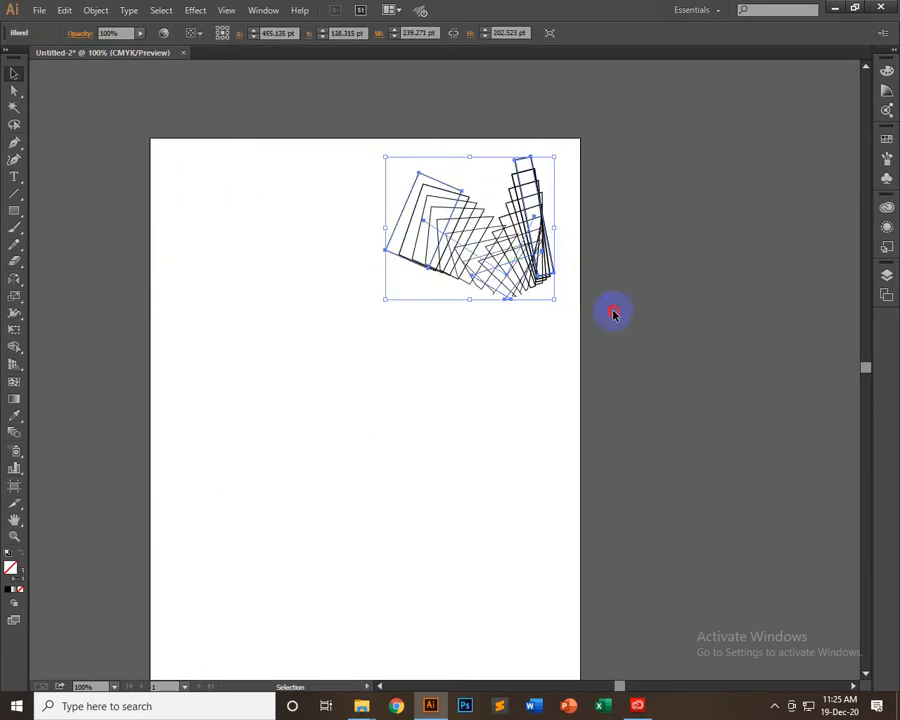
click(613, 314)
drag(438, 380, 492, 346)
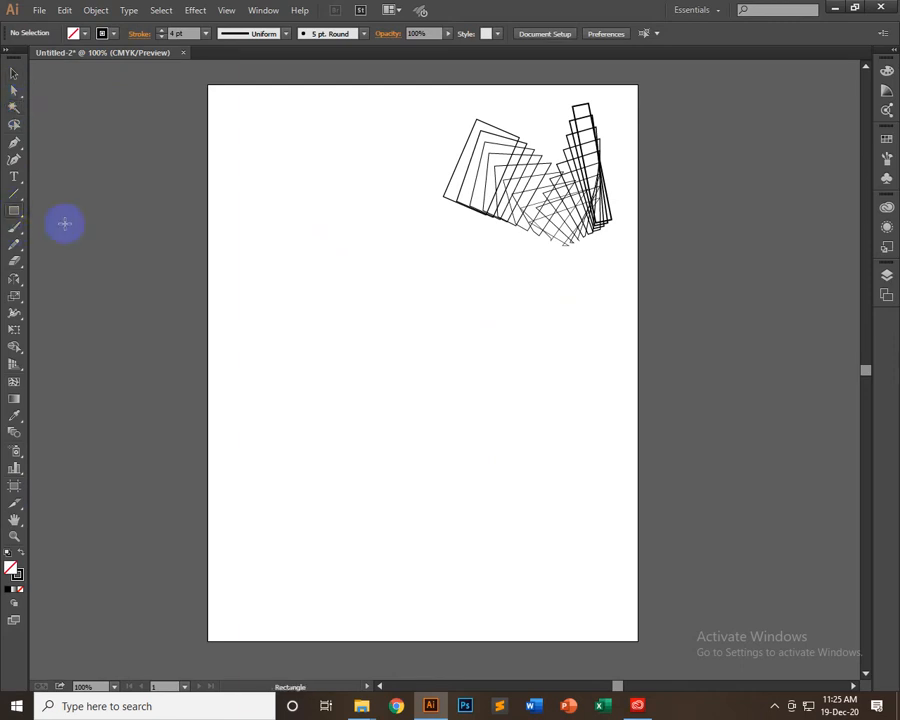
Draw a small square in the artboard's left half and use the Eyedropper to give it a dark grey fill without stroke
mouse_move(276, 264)
mouse_down()
mouse_move(396, 313)
mouse_move(336, 291)
mouse_move(338, 324)
mouse_up()
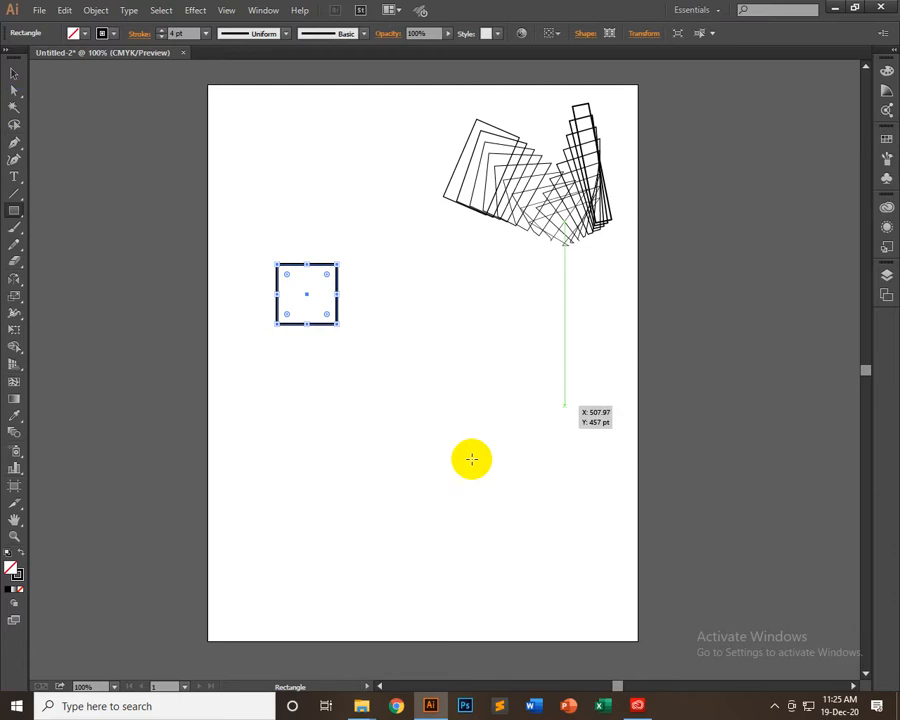
click(15, 416)
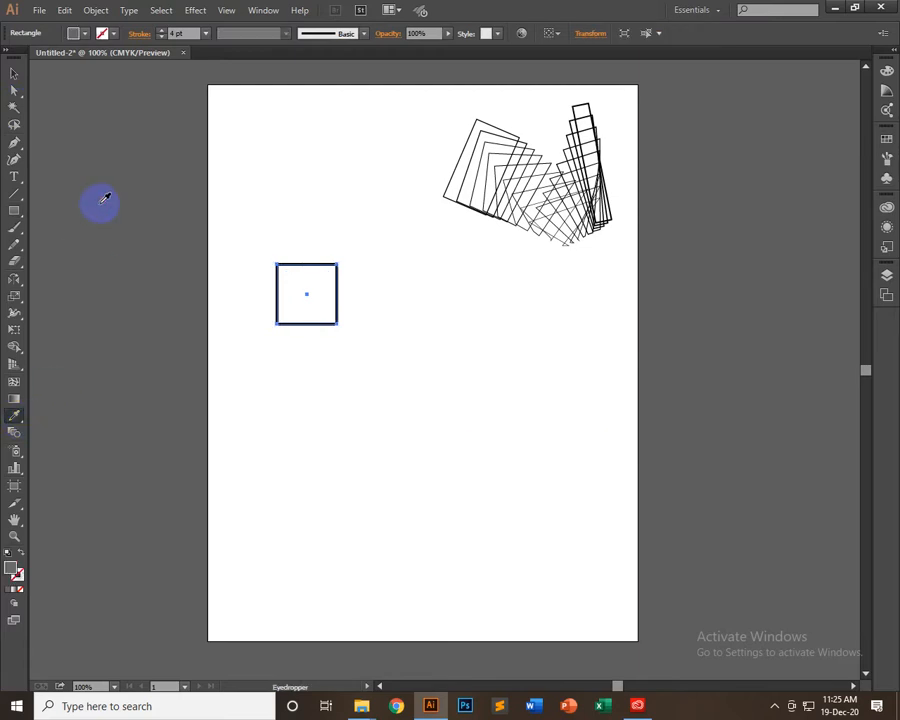
click(104, 200)
click(14, 72)
click(335, 180)
Duplicate the grey square repeatedly until eleven copies are scattered across the artboard around the rectangle blend
drag(300, 304, 259, 154)
alt+drag(260, 147, 506, 486)
alt+drag(496, 482, 535, 421)
alt+drag(540, 429, 382, 124)
alt+drag(384, 139, 398, 534)
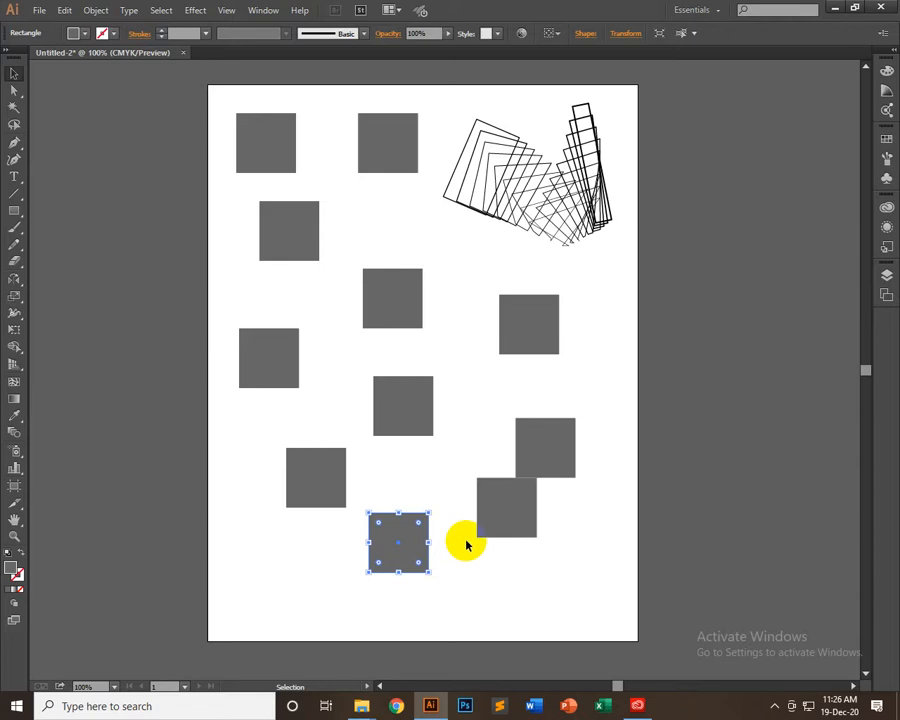
Fill the upper-left, upper-middle, lower-left and right-hand squares with orange, and move the right-hand one clear of the grey square below it
click(345, 318)
click(370, 292)
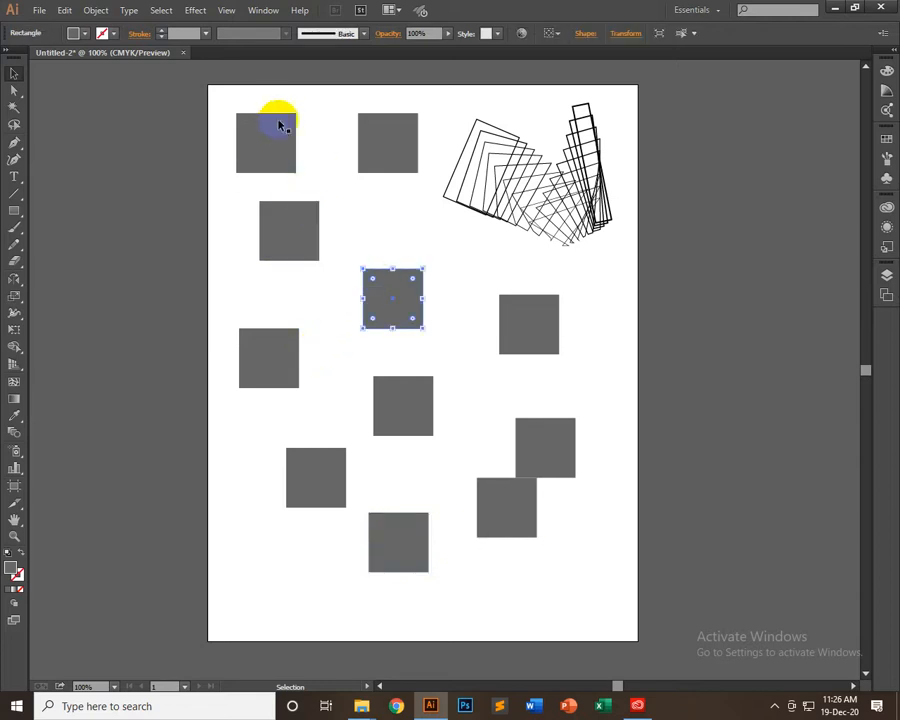
shift+click(278, 133)
shift+click(302, 462)
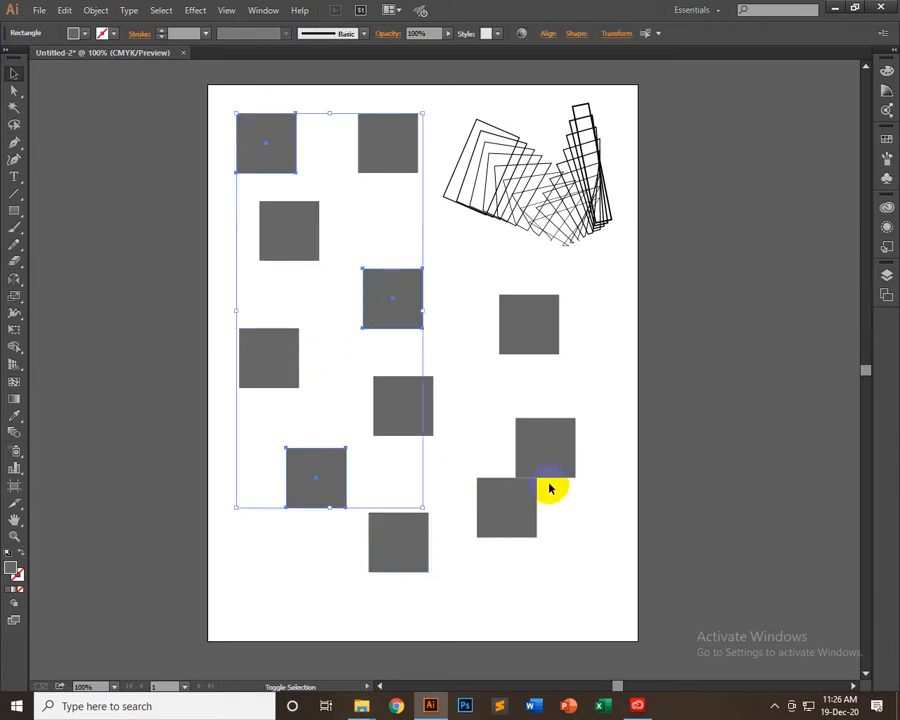
shift+click(553, 468)
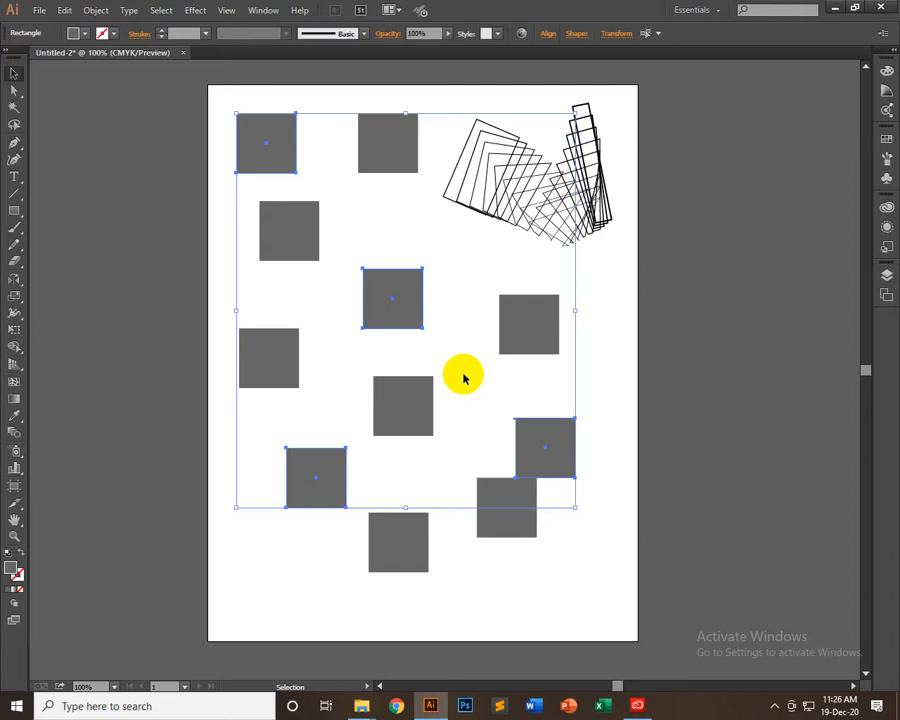
click(391, 303)
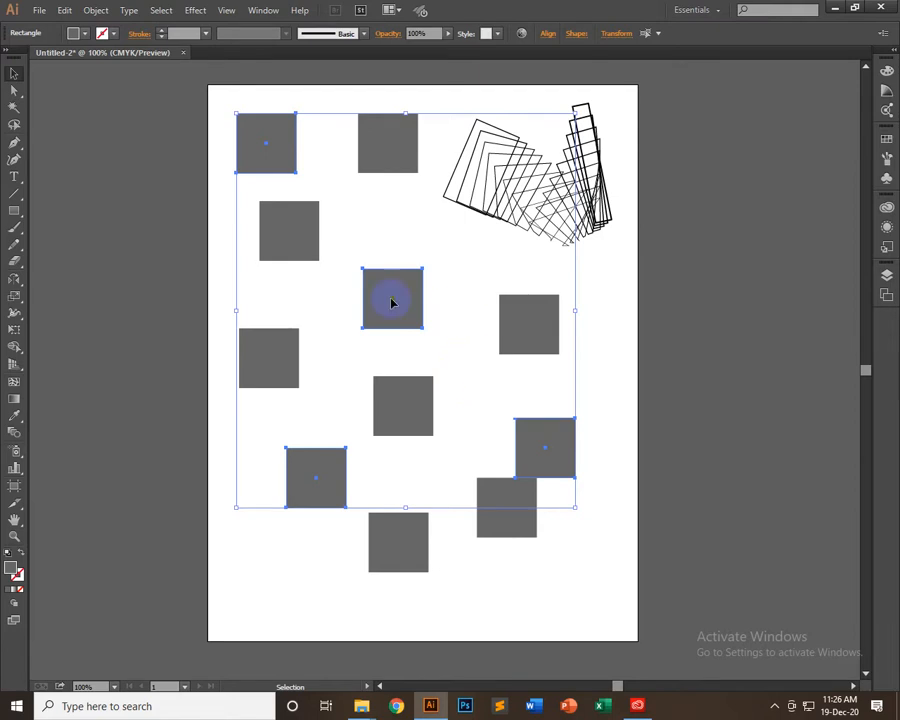
click(86, 35)
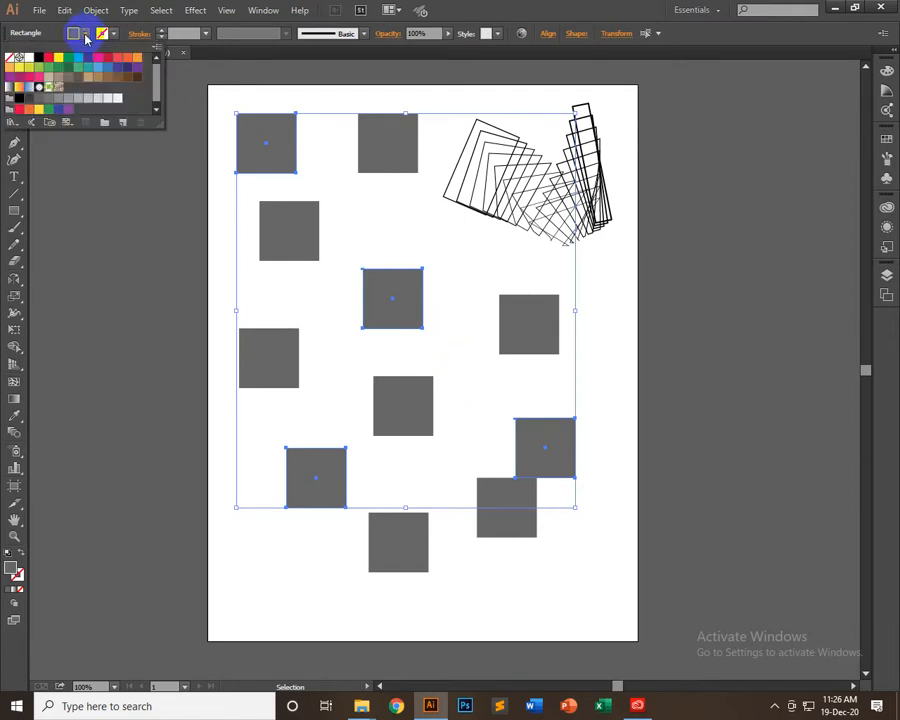
click(137, 60)
click(177, 348)
click(177, 348)
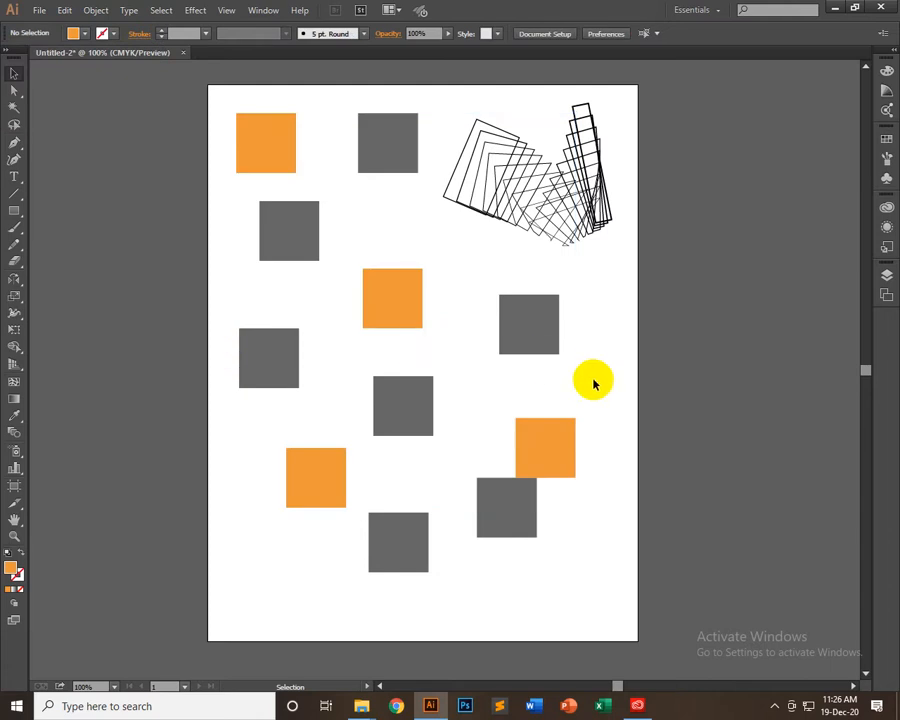
drag(562, 446, 571, 434)
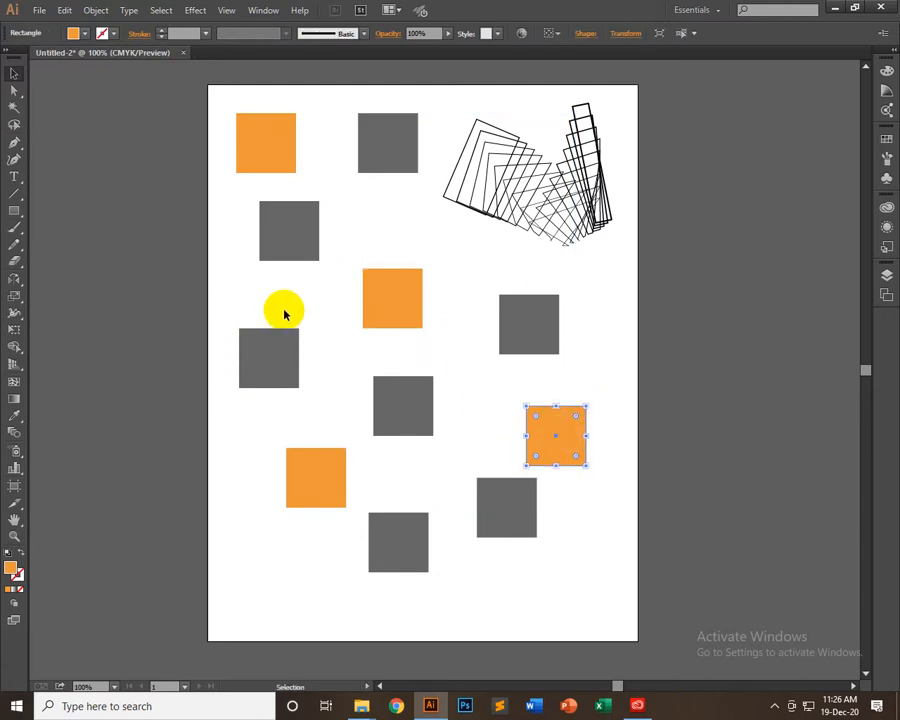
Fill the grey squares at the middle left and middle right of the artboard with light blue
click(259, 334)
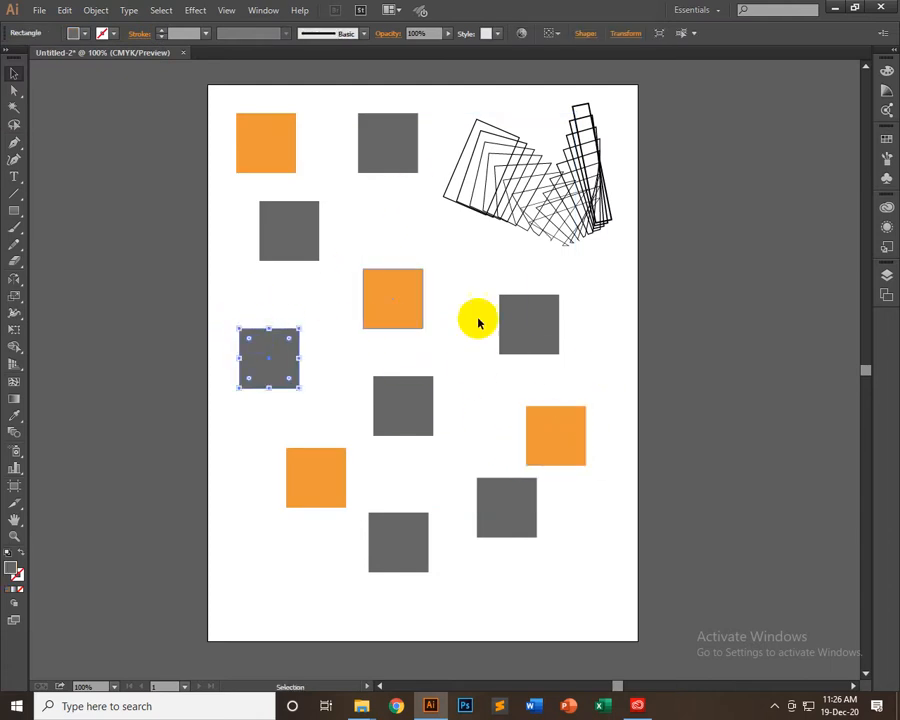
shift+click(515, 323)
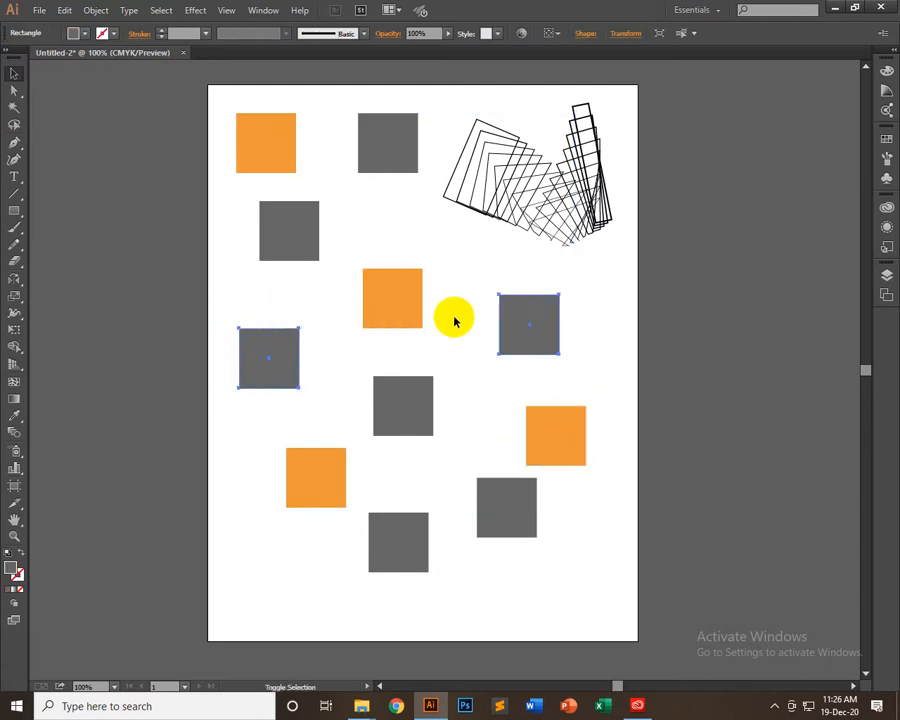
click(90, 35)
click(69, 53)
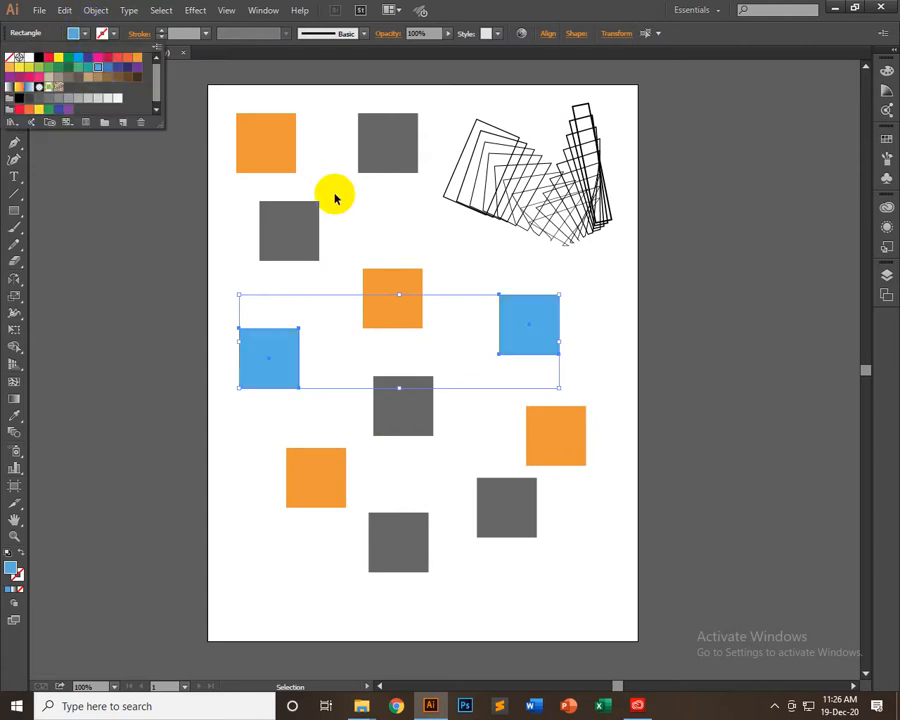
click(497, 421)
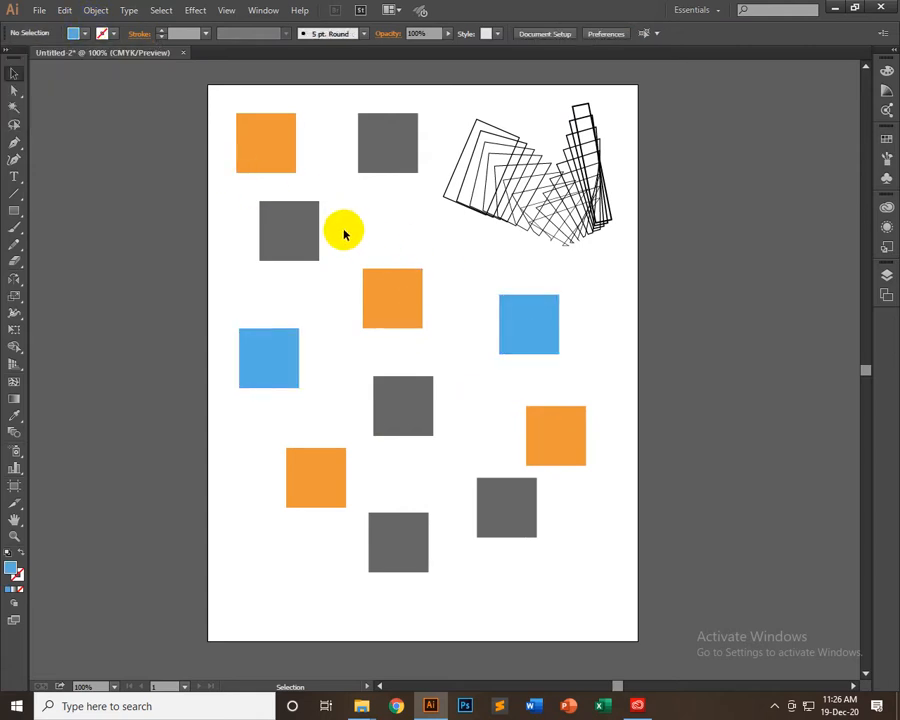
Add a 12 pt black stroke to six squares: three grey, two orange and the right-hand blue one
click(310, 224)
shift+click(388, 285)
shift+click(316, 482)
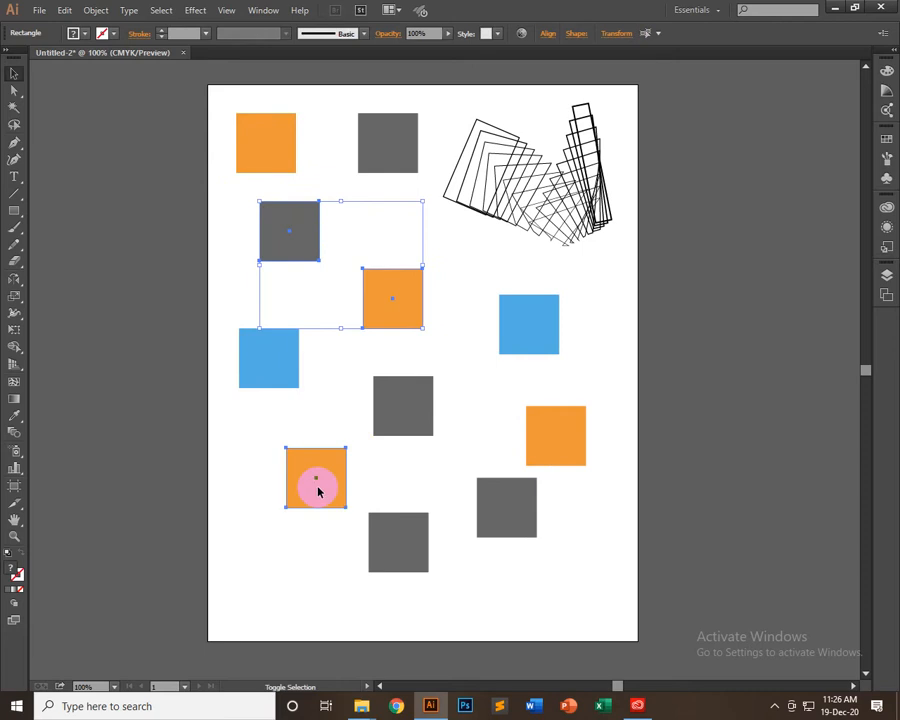
shift+click(543, 346)
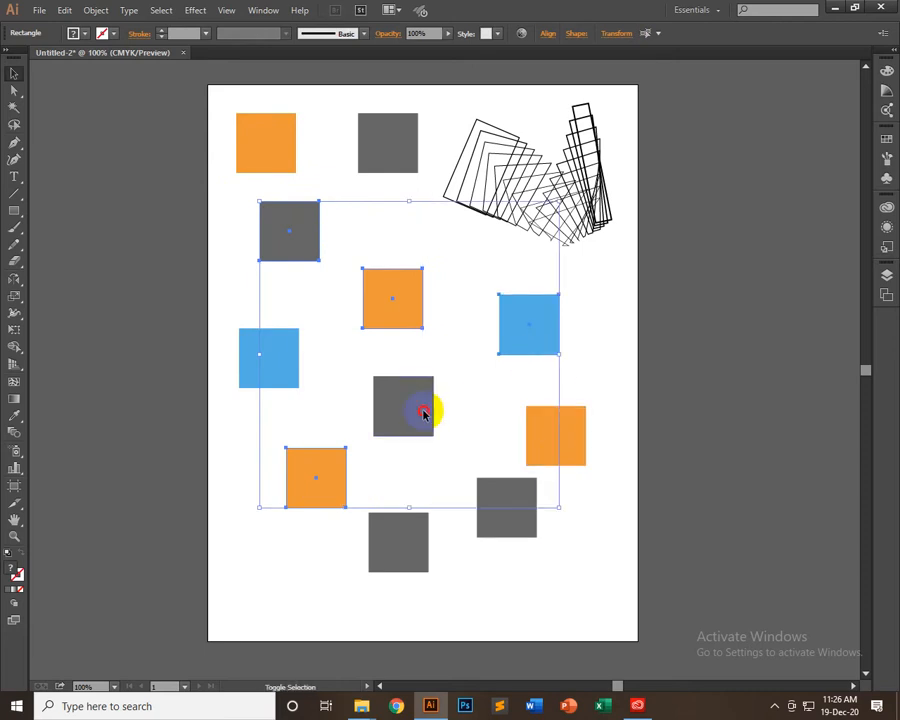
shift+click(422, 410)
shift+click(483, 533)
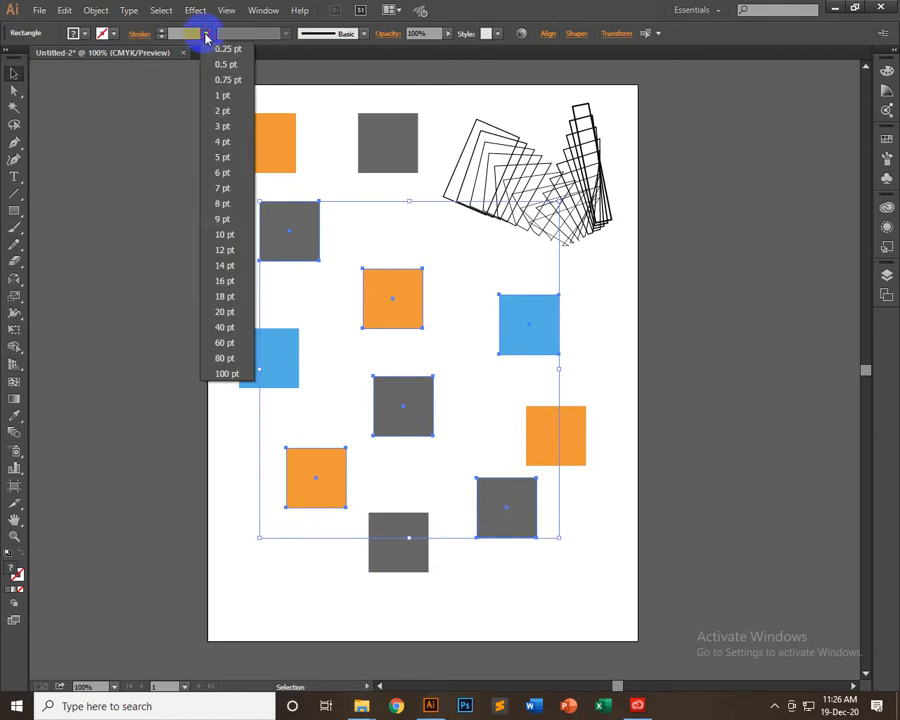
click(245, 250)
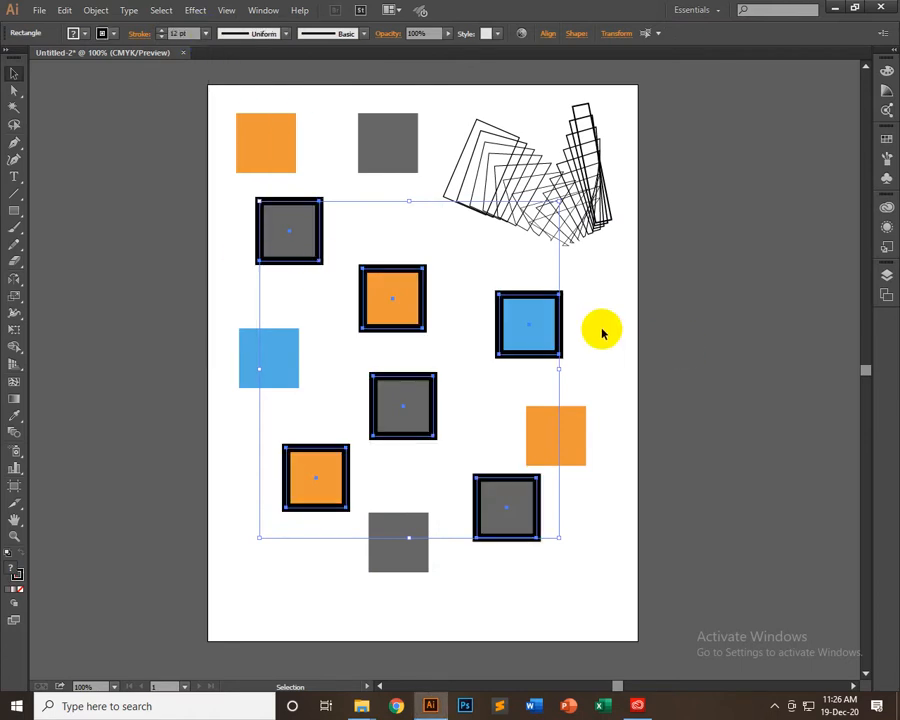
click(571, 345)
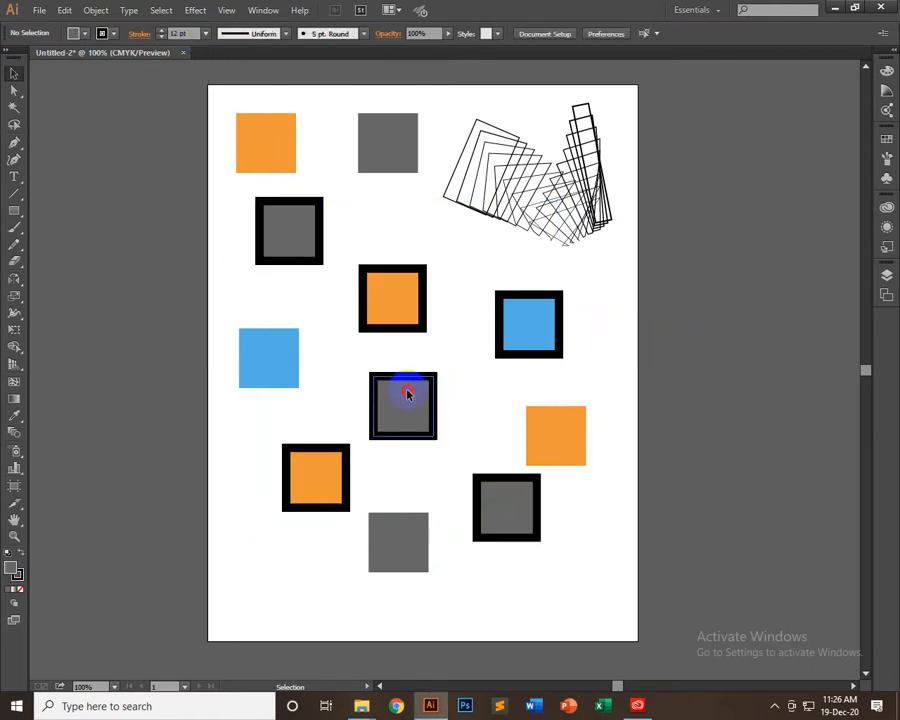
Change the stroke to crimson on the central grey square, the orange square above it and the right-hand blue square
click(408, 394)
shift+click(398, 298)
shift+click(533, 333)
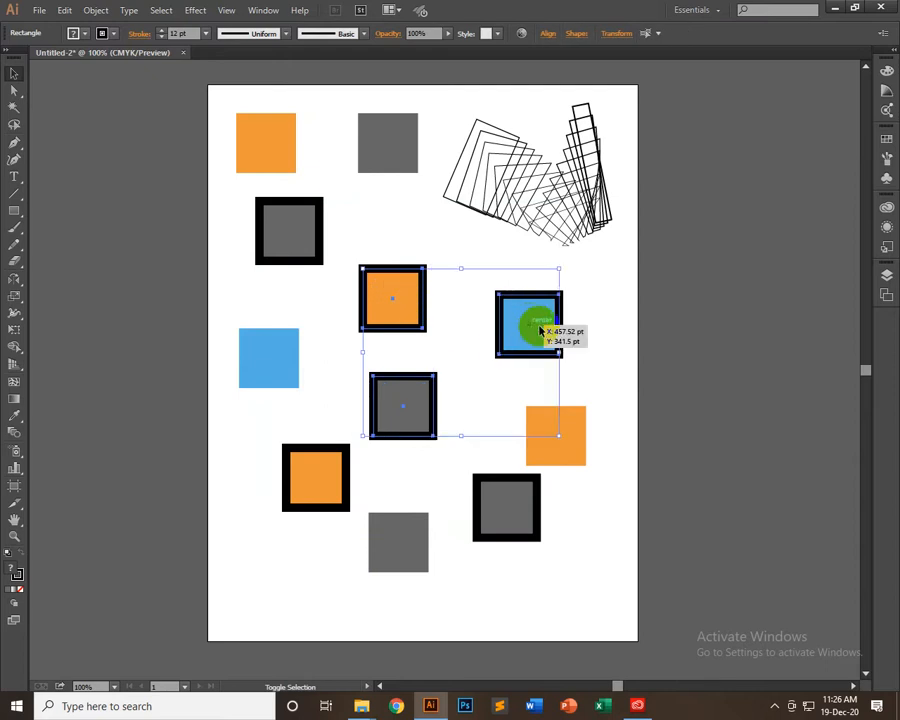
click(82, 33)
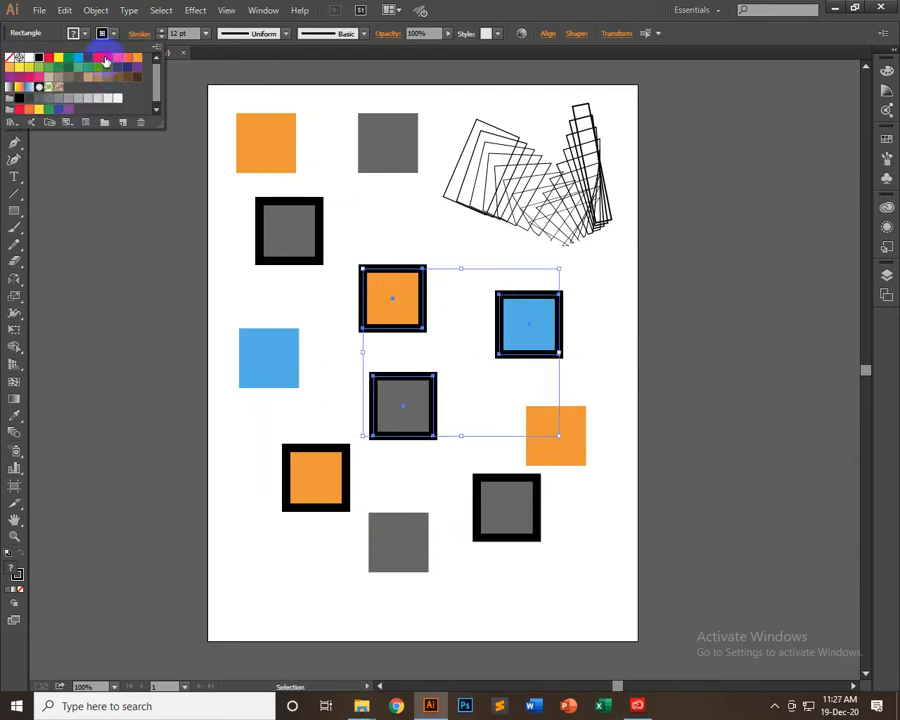
click(112, 76)
click(623, 358)
click(478, 354)
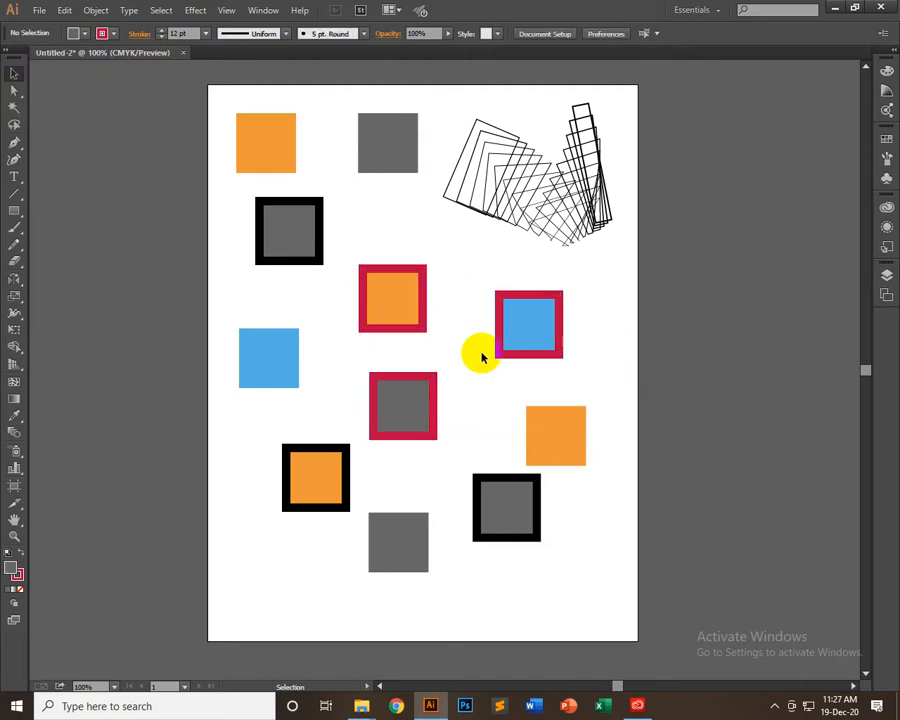
Try a 3 pt stroke on the central and upper-left outlined grey squares, and undo it
click(389, 404)
shift+click(300, 224)
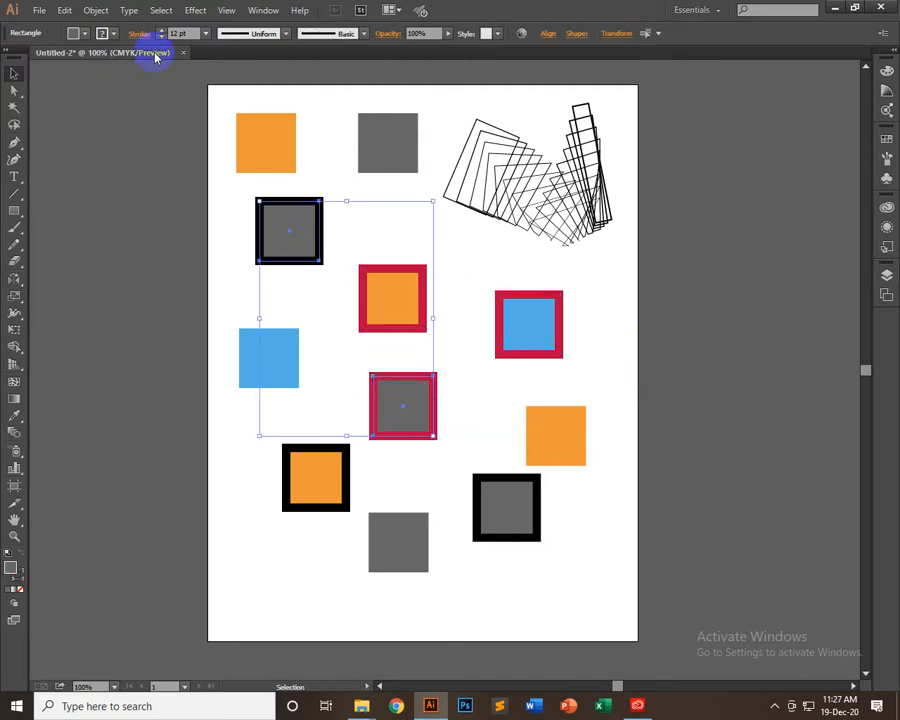
click(205, 33)
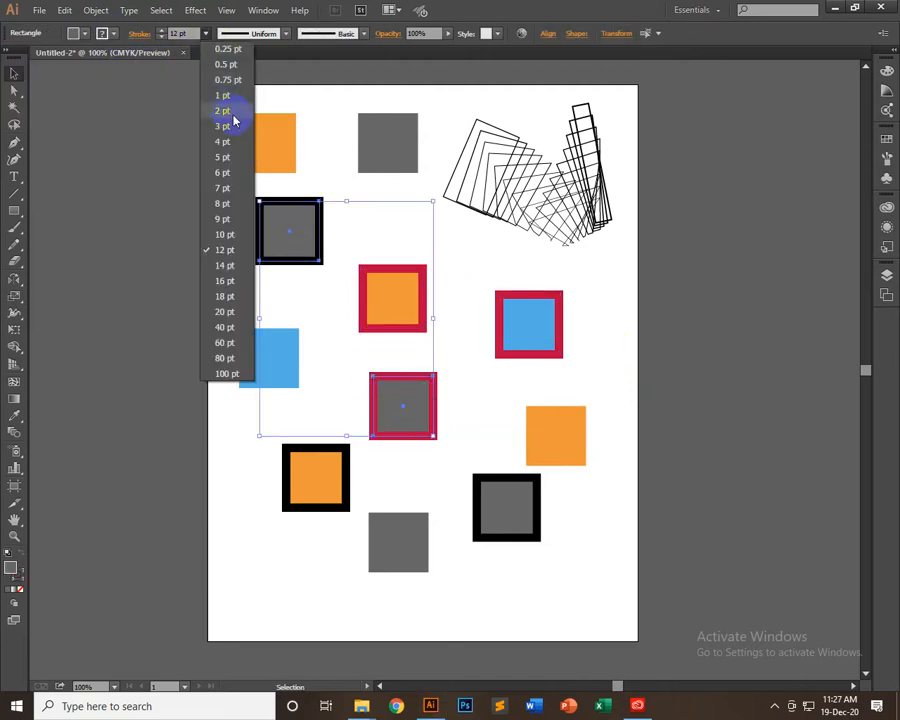
click(229, 126)
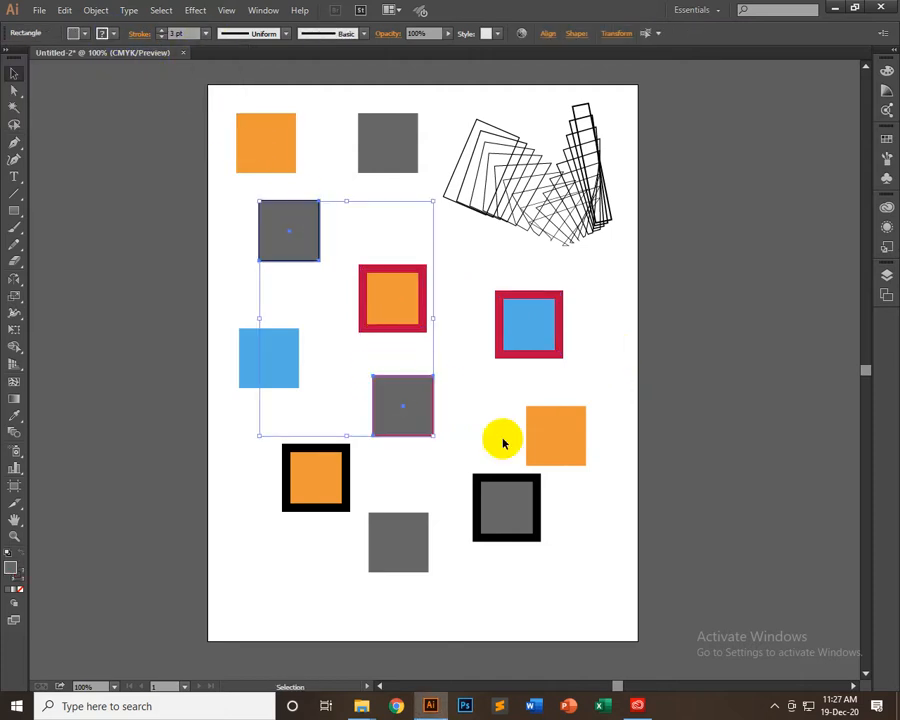
click(206, 33)
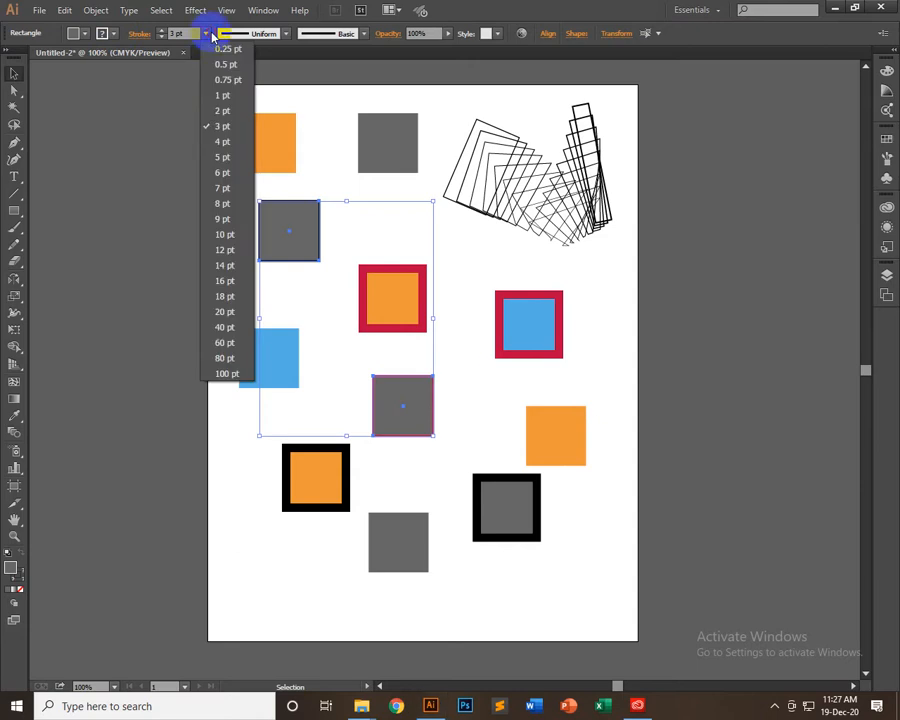
click(481, 375)
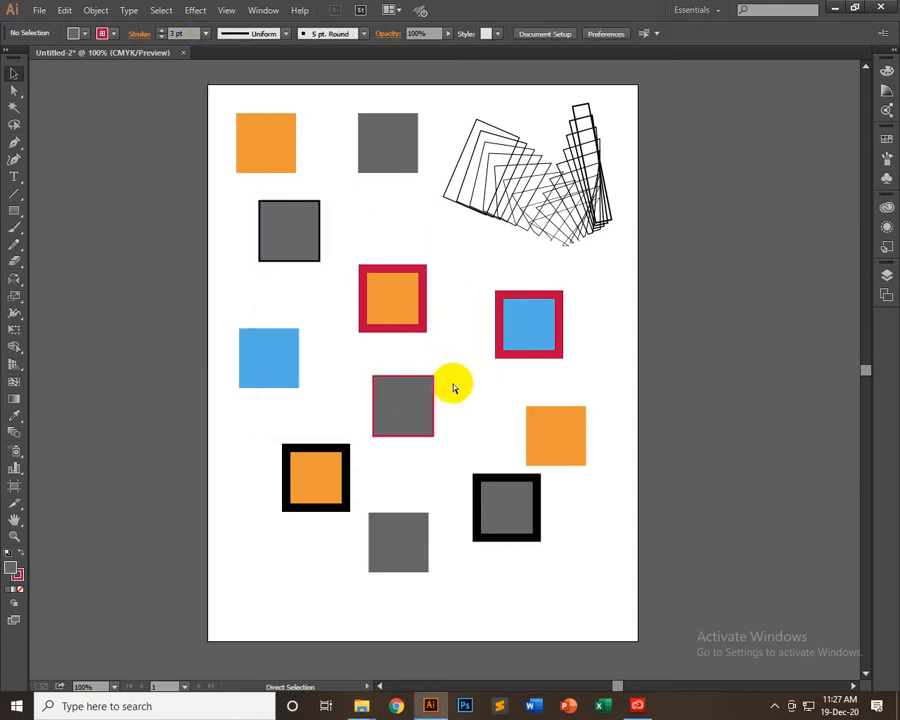
key(ctrl+z)
key(ctrl+z)
click(403, 345)
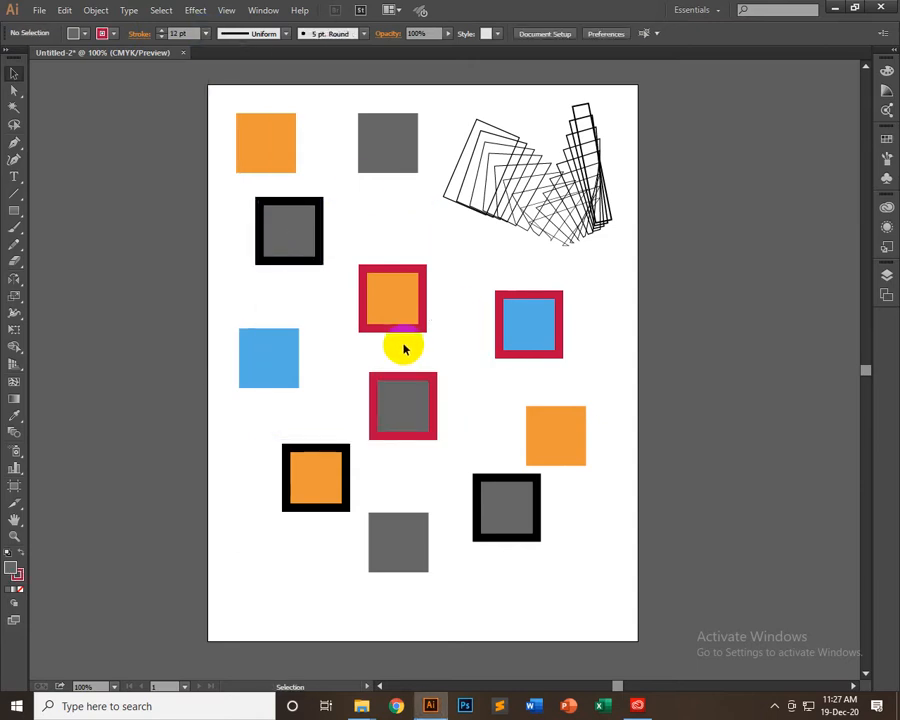
Set the stroke to 4 pt on the crimson-outlined blue square and the upper-left black-outlined grey square, and deselect them
click(513, 332)
shift+click(311, 230)
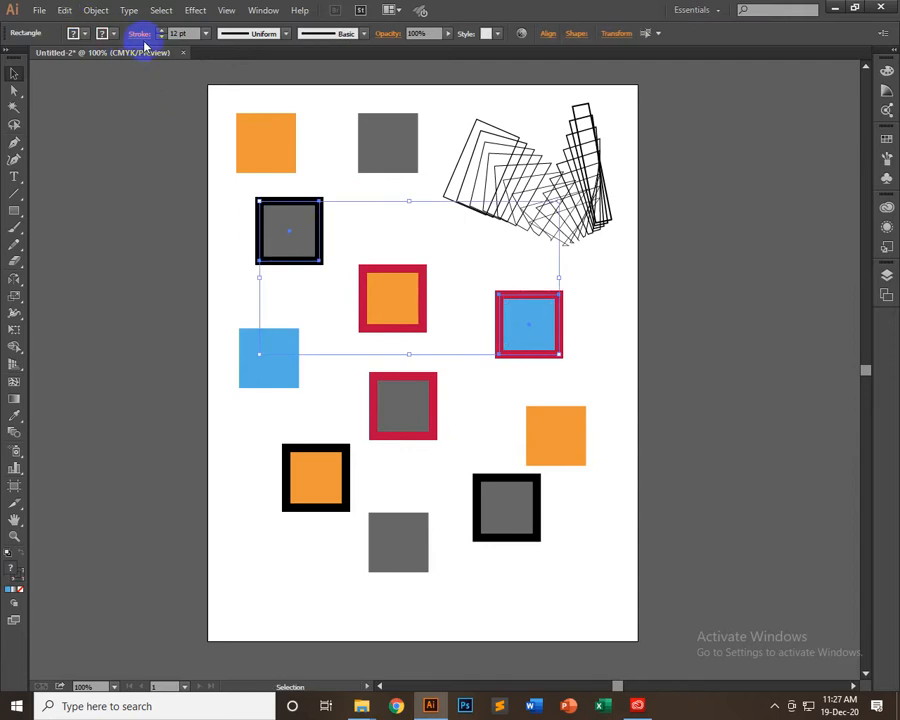
click(205, 33)
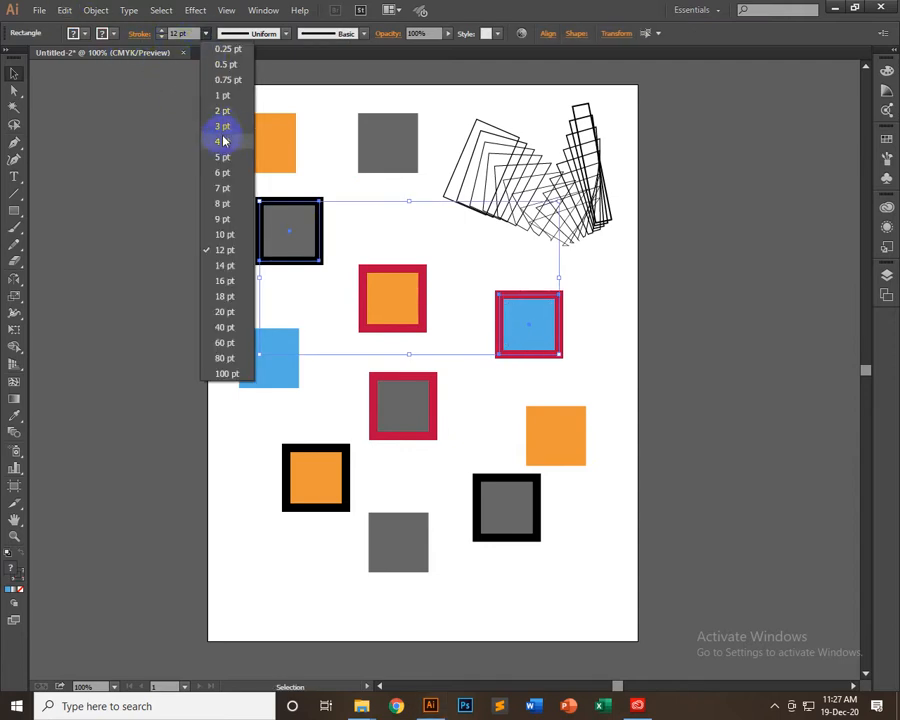
click(223, 141)
click(134, 300)
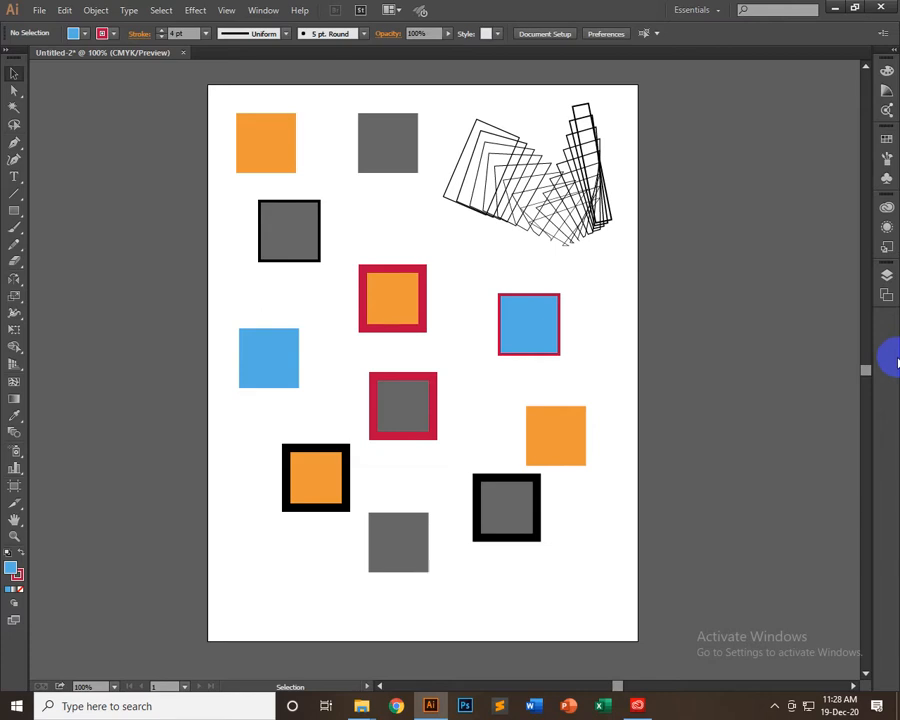
click(252, 517)
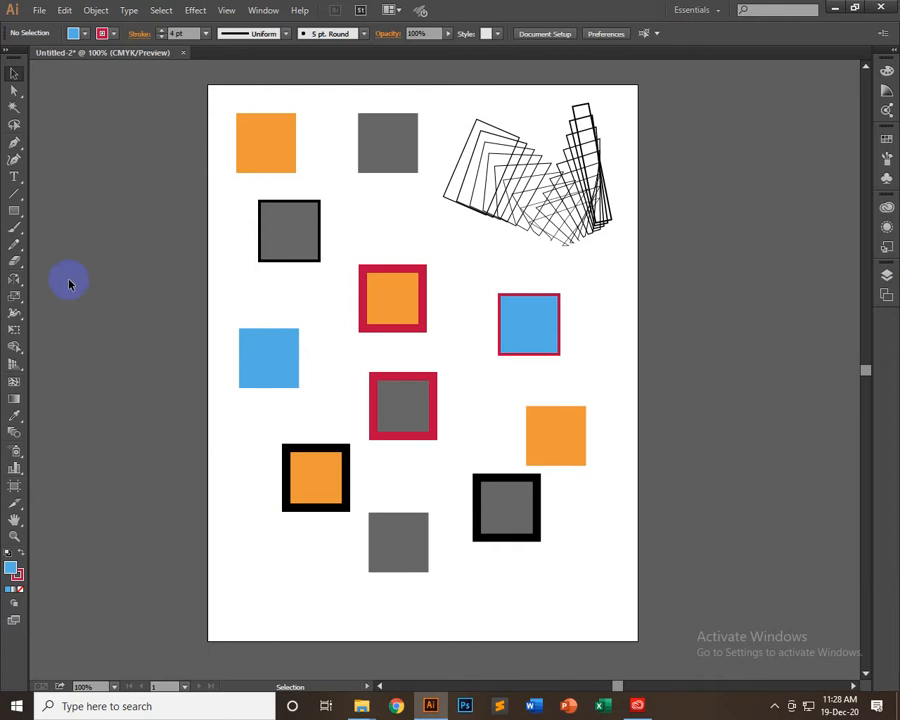
Select all orange-filled squares at once with the Magic Wand tool
click(14, 107)
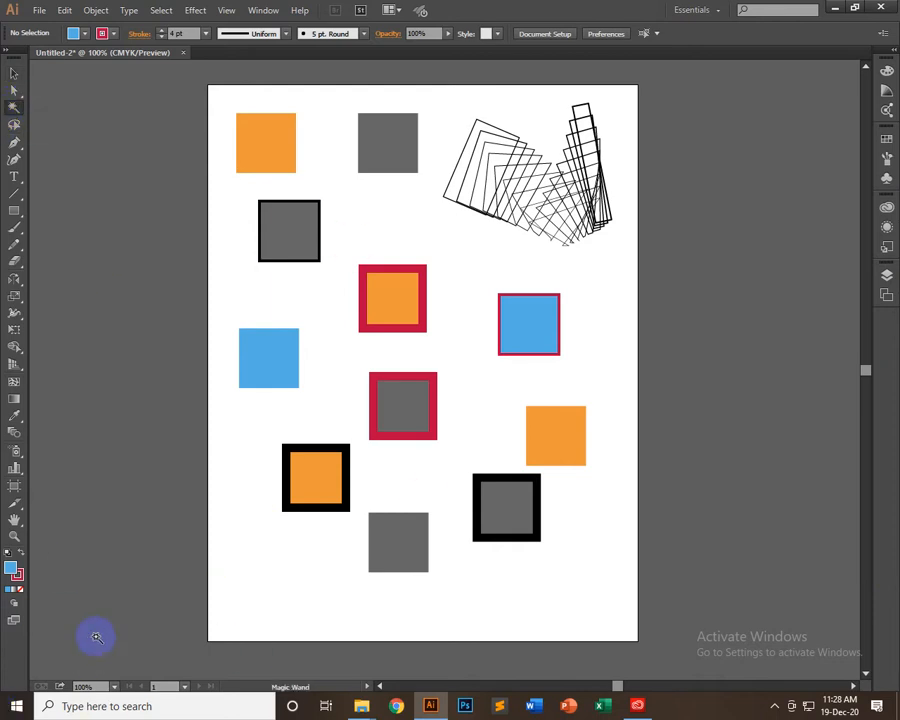
scroll(96, 636, up, 3)
scroll(105, 636, down, 2)
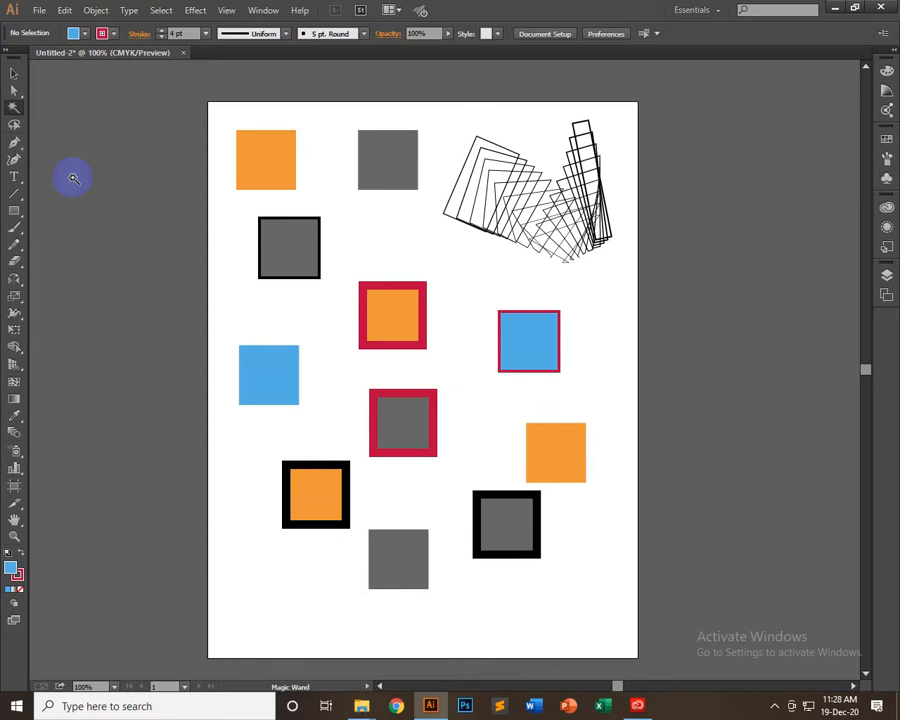
click(260, 155)
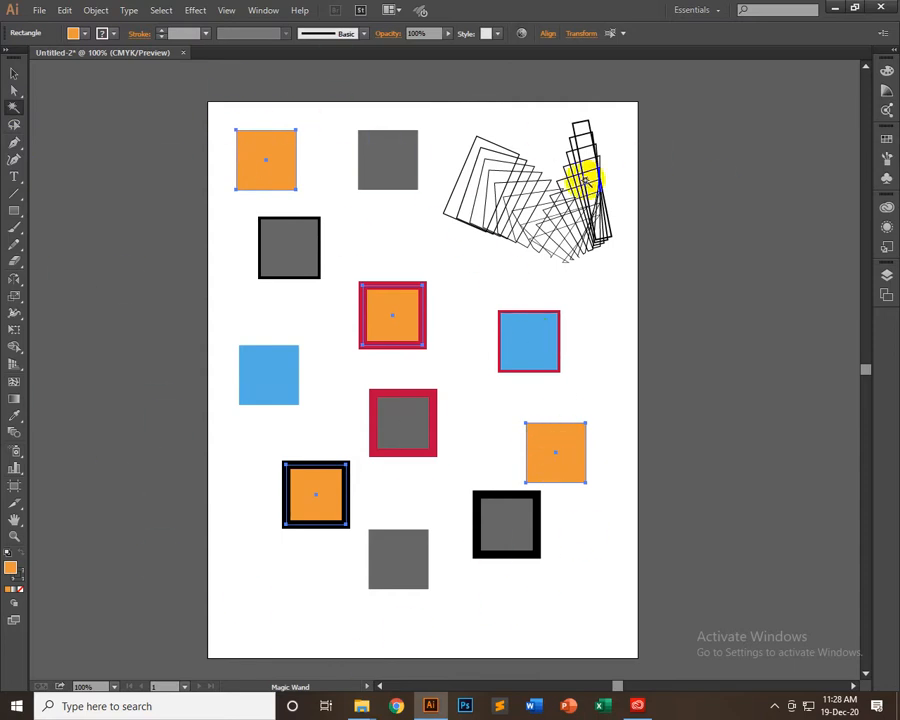
Try green and red-orange fills on the selected orange squares, settle on light orange, and deselect them
click(73, 33)
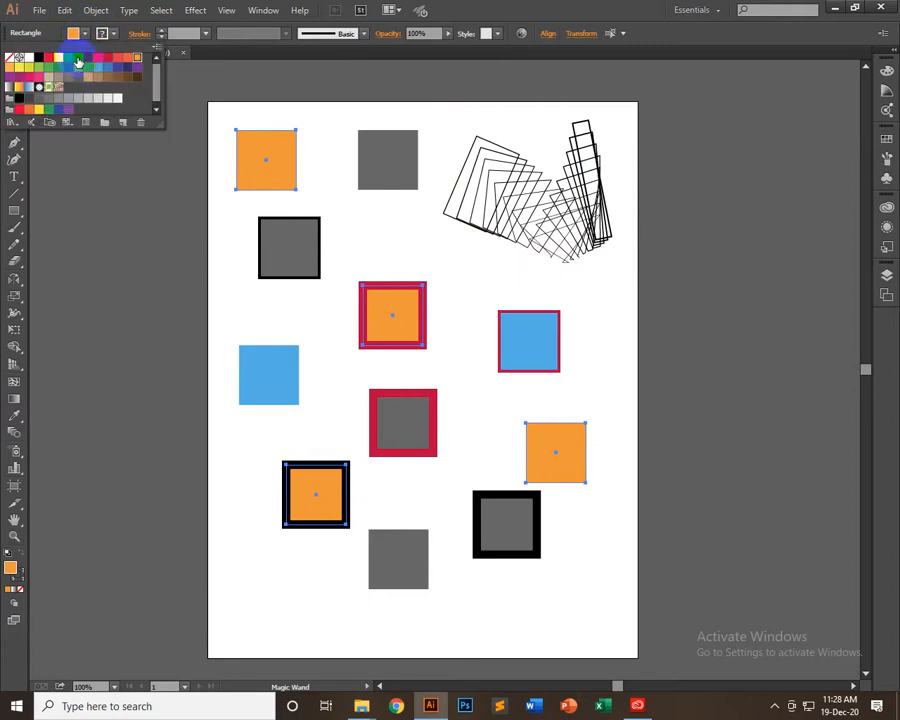
click(66, 59)
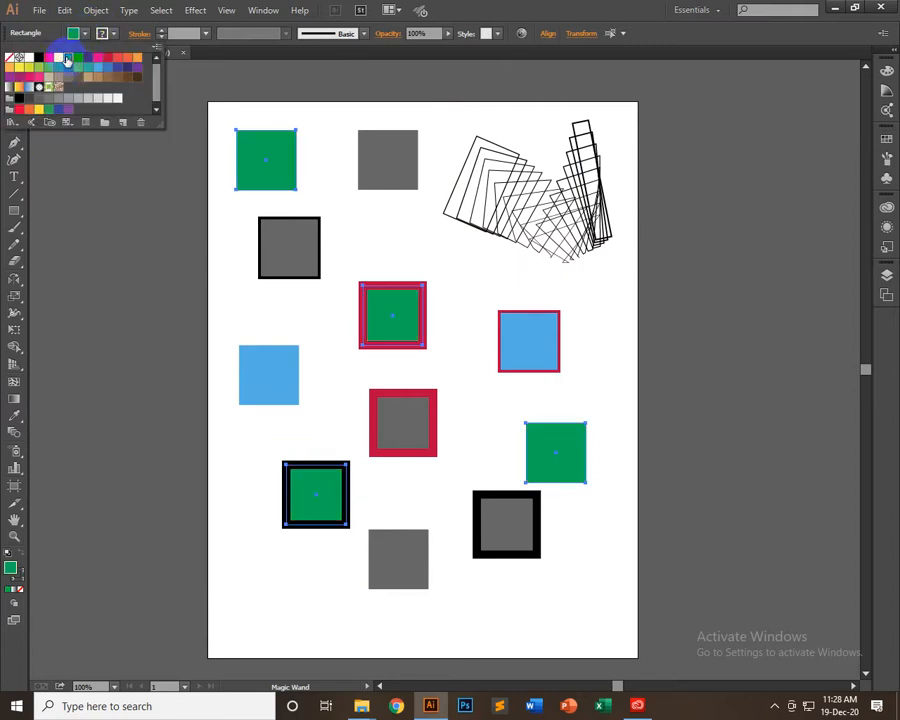
click(126, 59)
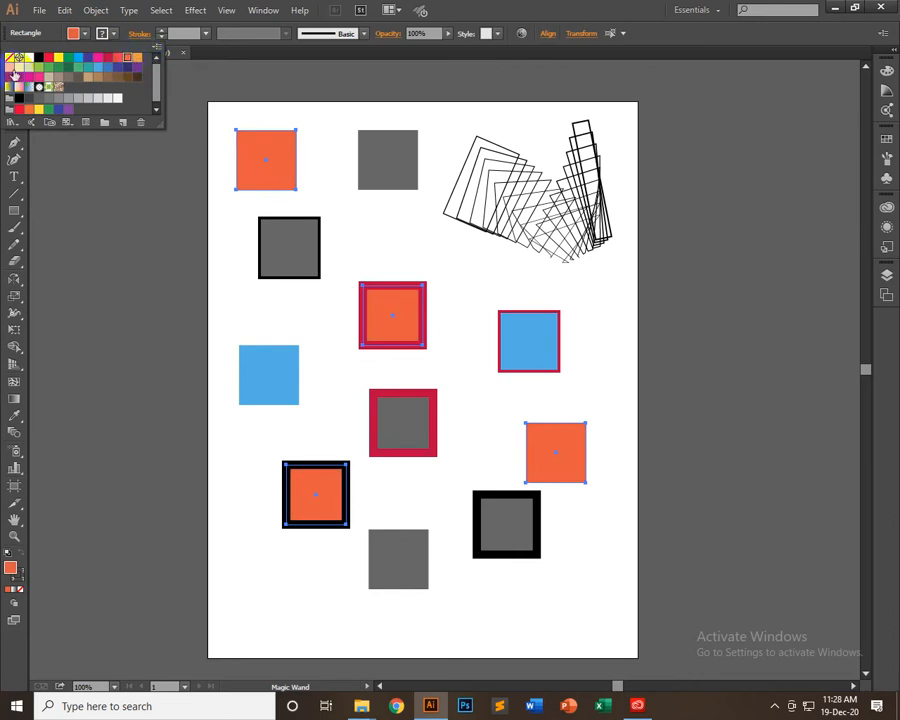
click(10, 66)
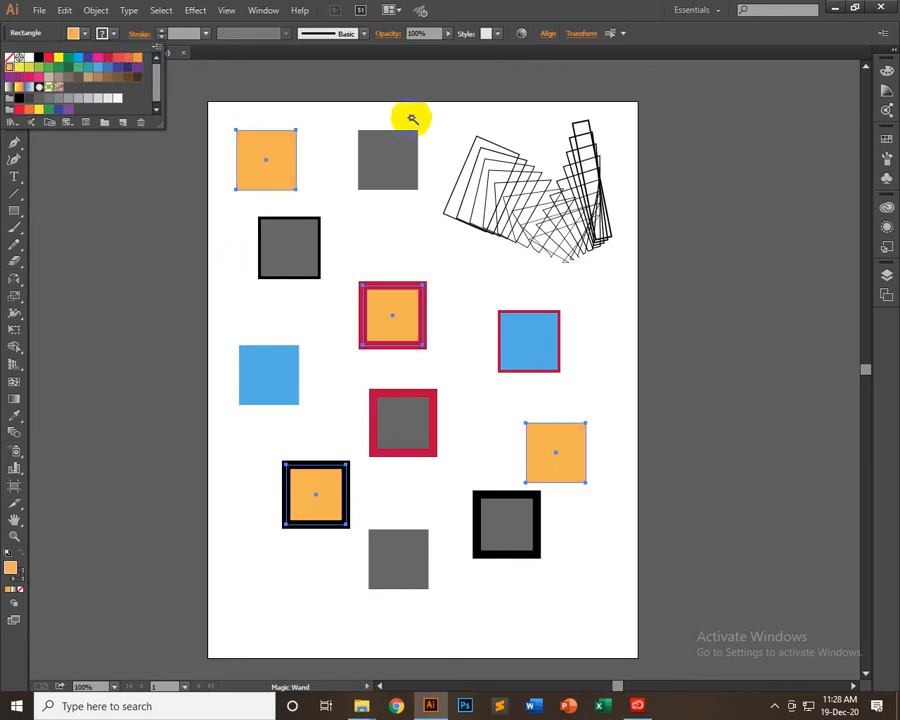
click(430, 75)
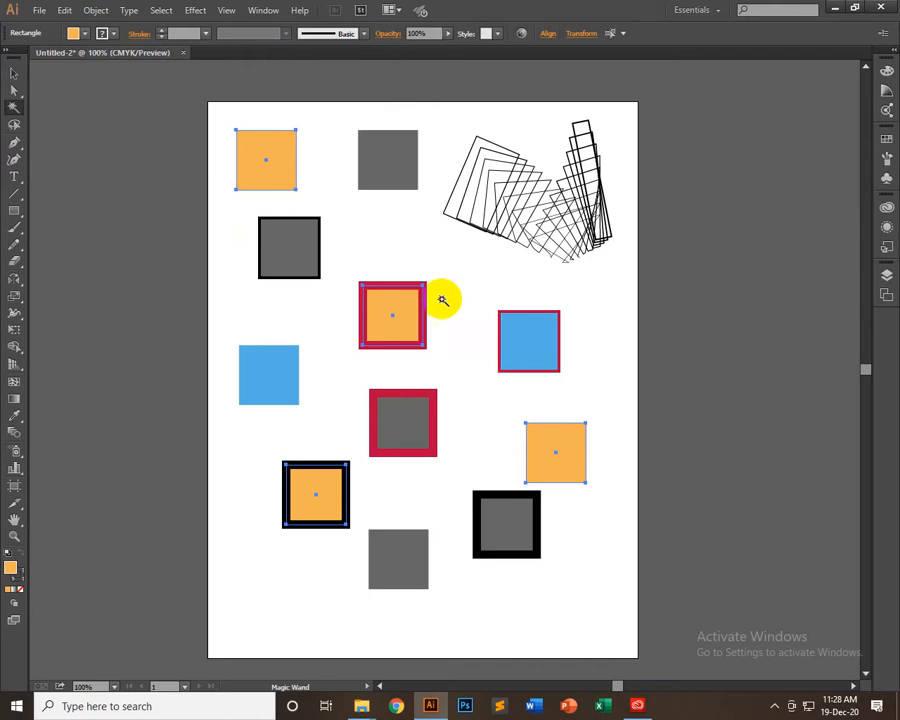
click(161, 273)
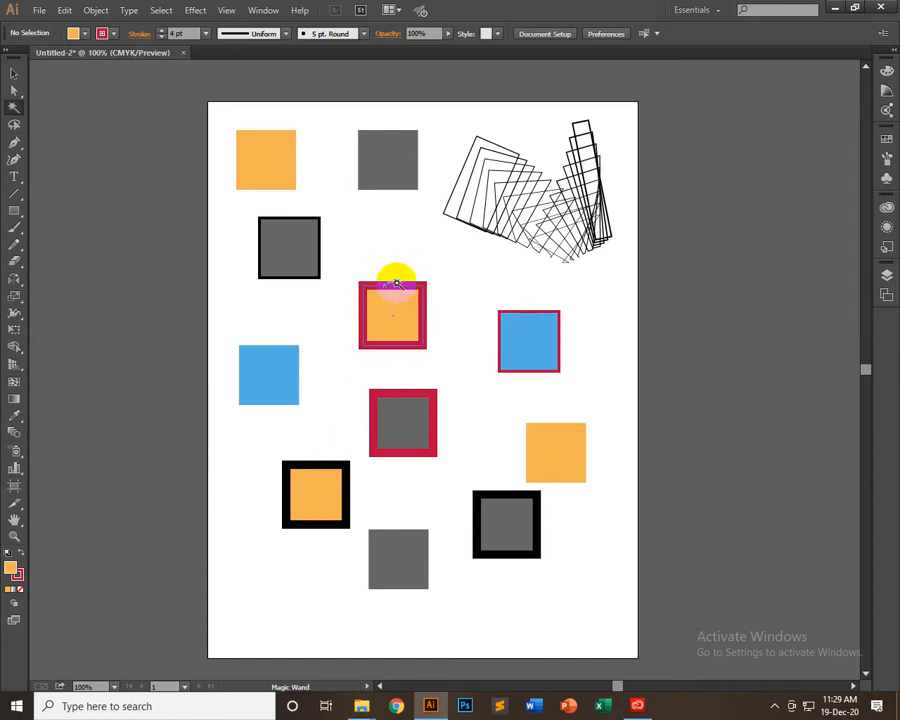
Open the Magic Wand options and move them beside the upper-left orange square
double_click(14, 108)
drag(130, 292, 115, 127)
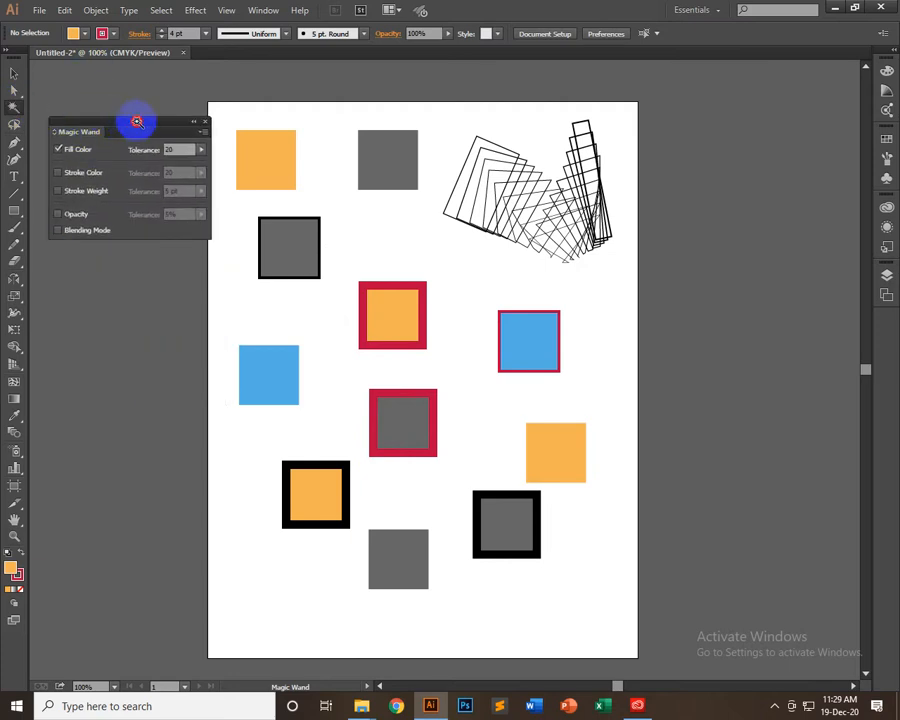
drag(133, 127, 141, 155)
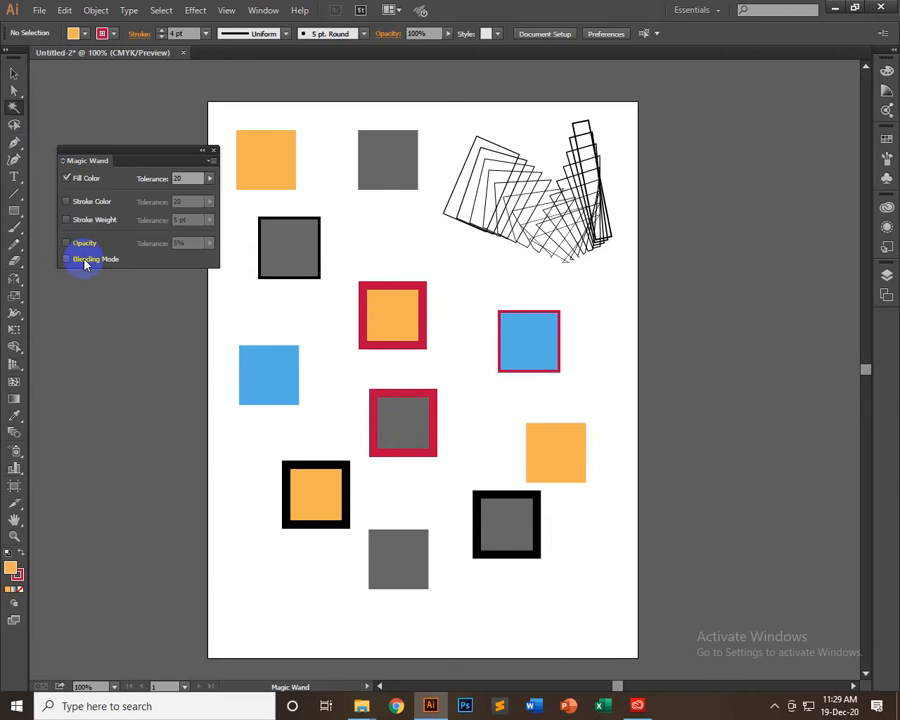
Keep Fill Color as the only Magic Wand criterion at tolerance 20, and select the light-orange squares, followed by the grey-filled squares
click(65, 179)
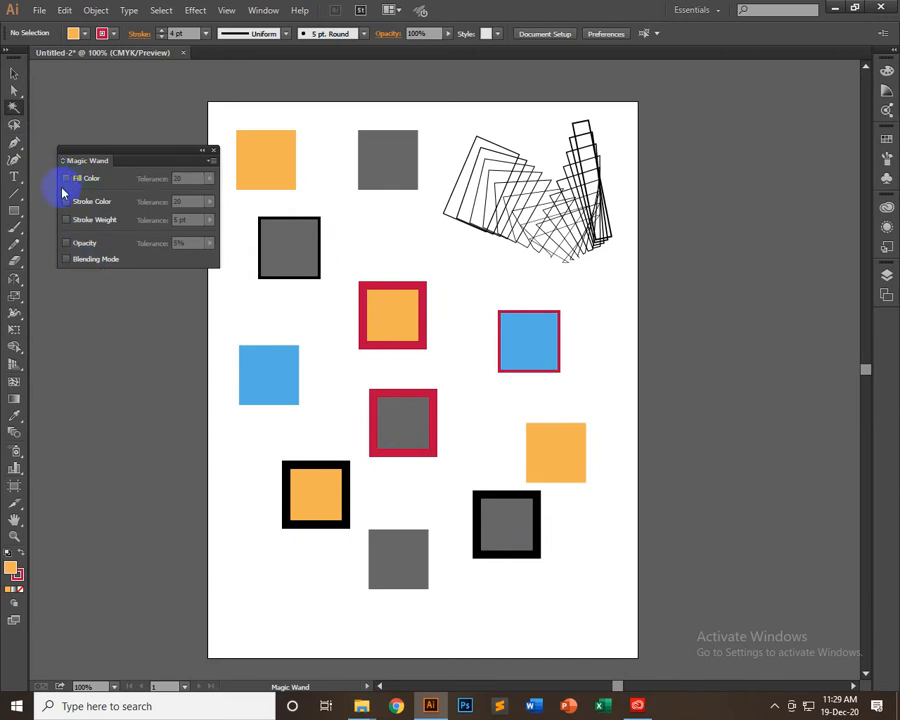
click(66, 179)
click(66, 179)
click(66, 179)
click(66, 179)
click(67, 180)
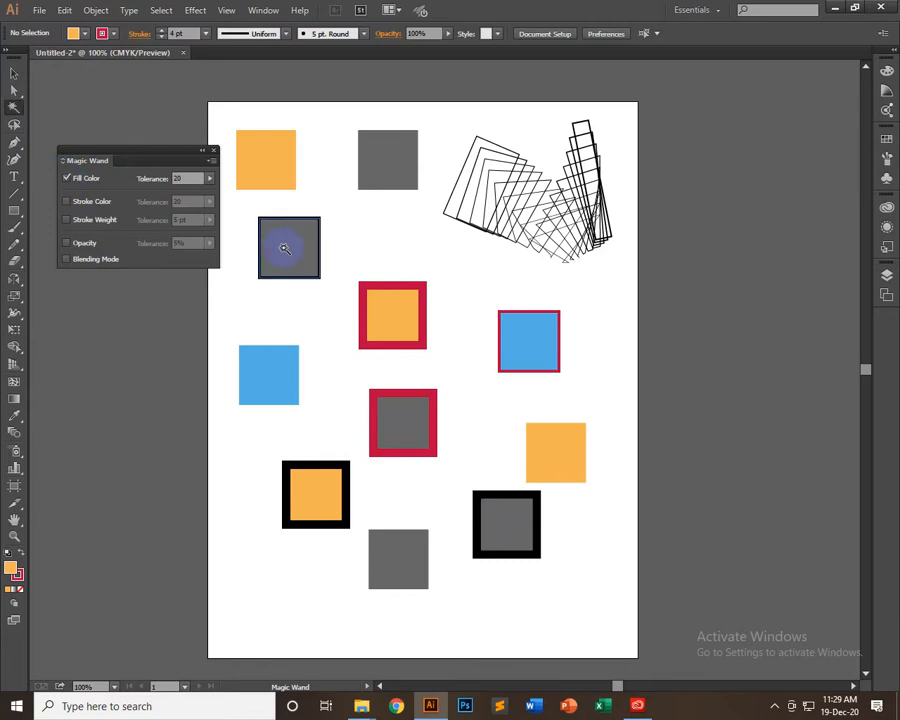
click(262, 156)
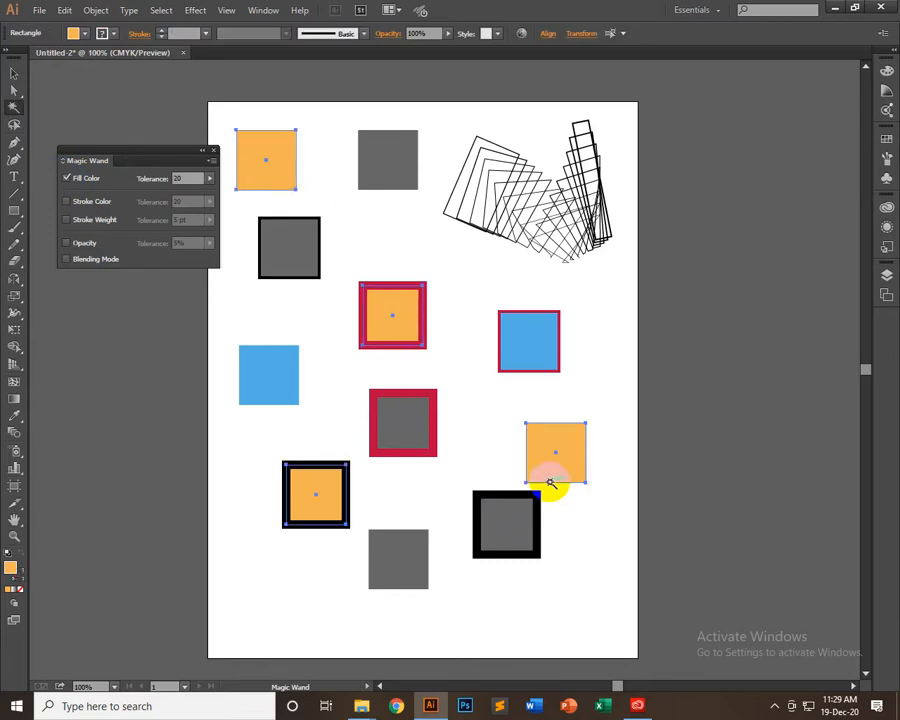
click(506, 522)
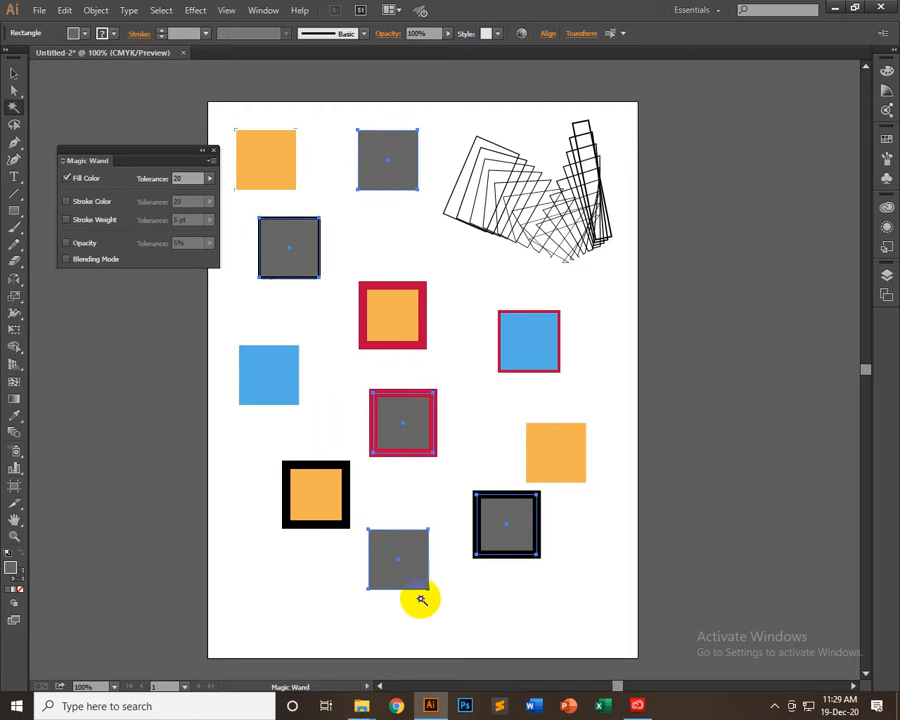
Switch the Magic Wand to match only Stroke Color, and select the crimson-outlined squares, followed by the black-outlined objects
click(66, 178)
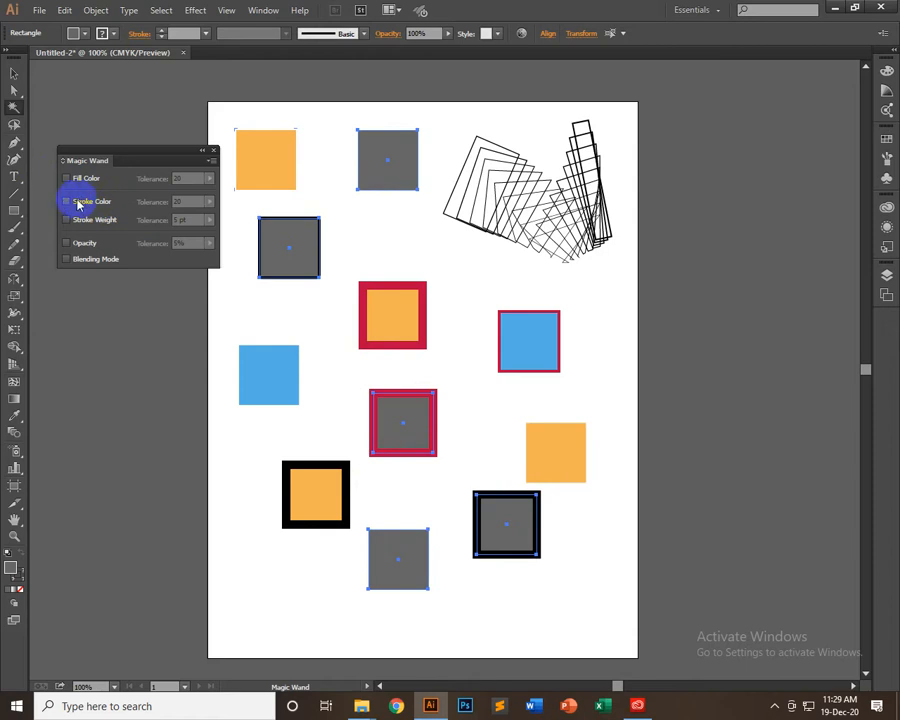
click(66, 201)
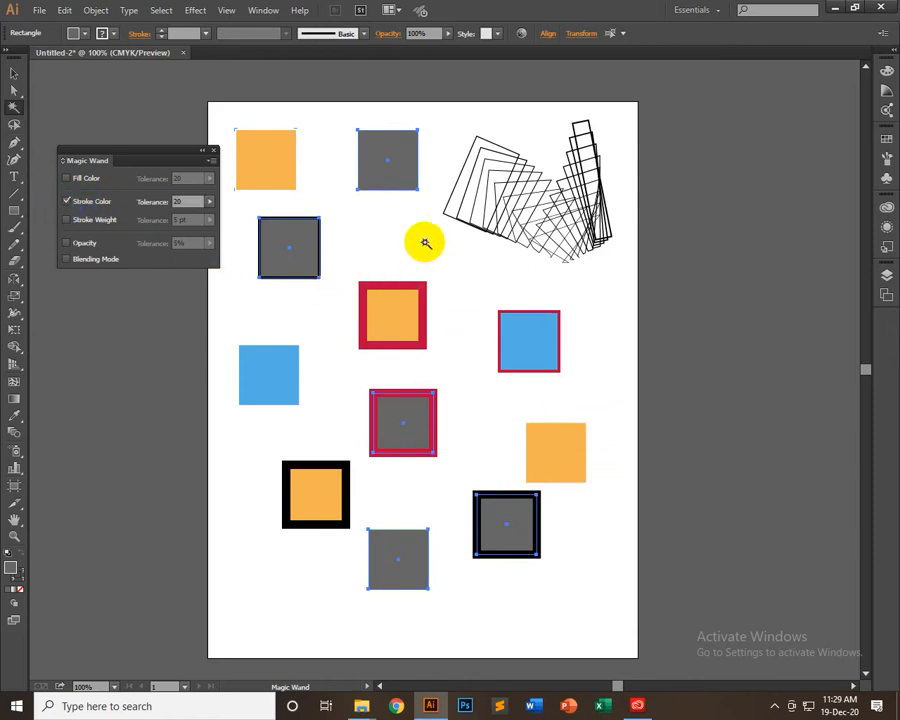
click(388, 291)
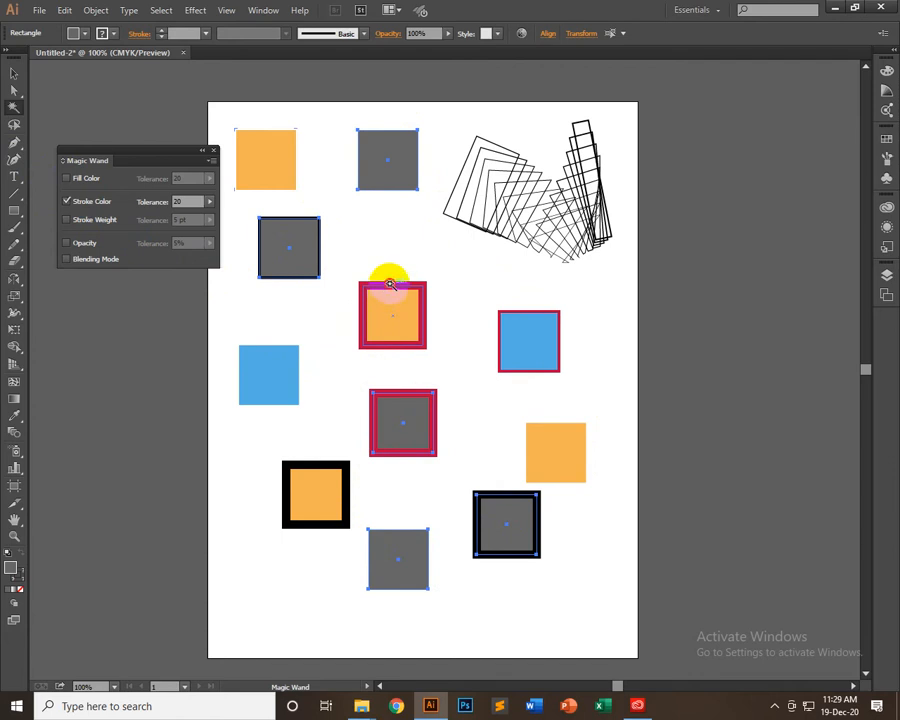
click(389, 283)
click(388, 317)
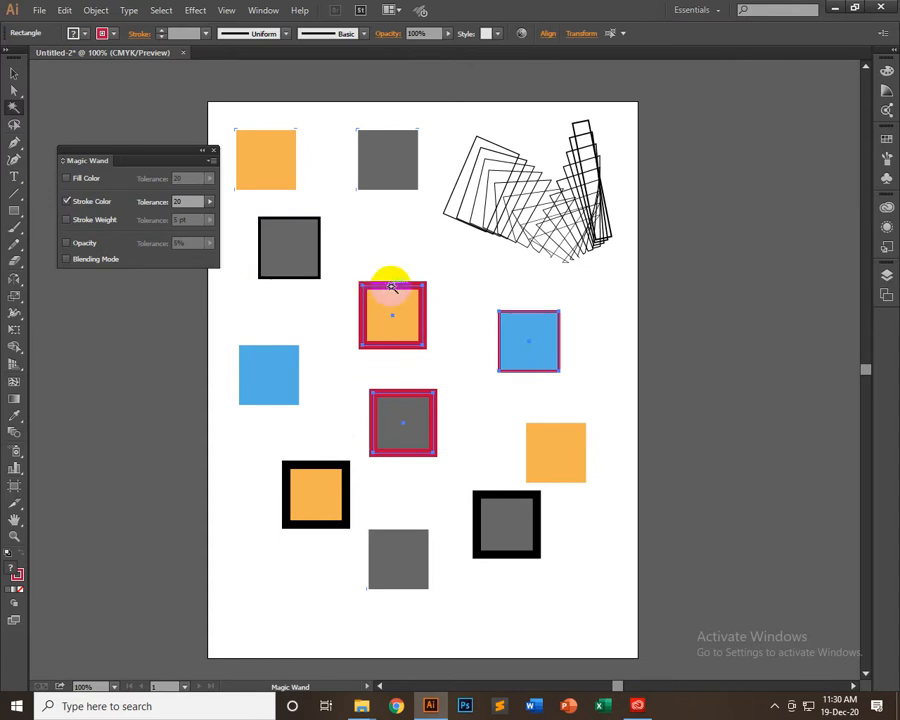
click(298, 229)
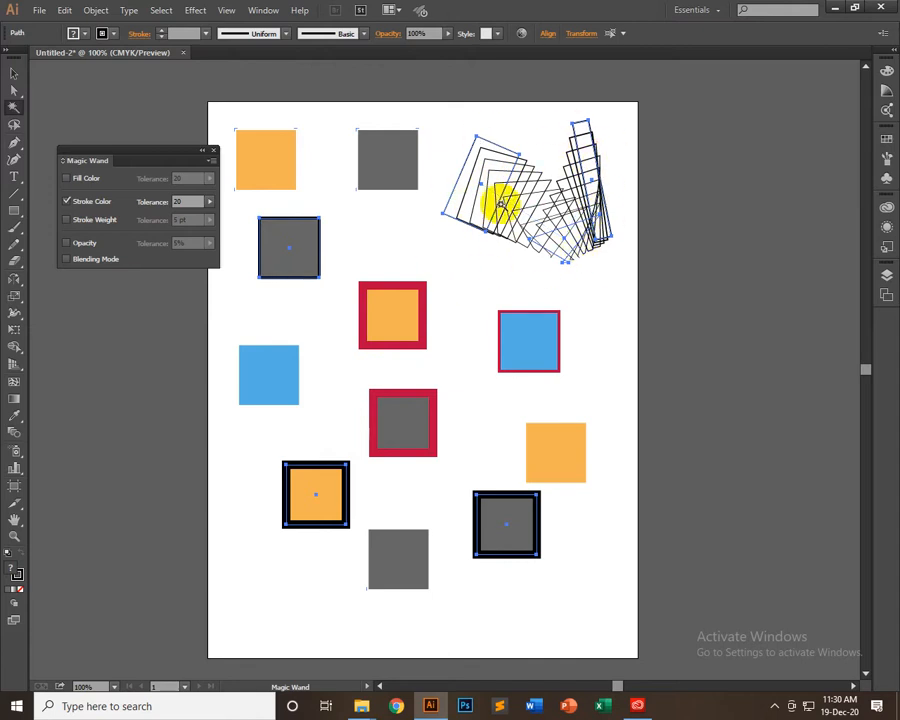
Switch the Magic Wand to match only Stroke Weight with 5 pt tolerance, and select the thick-outlined squares to check their stroke weight
click(66, 201)
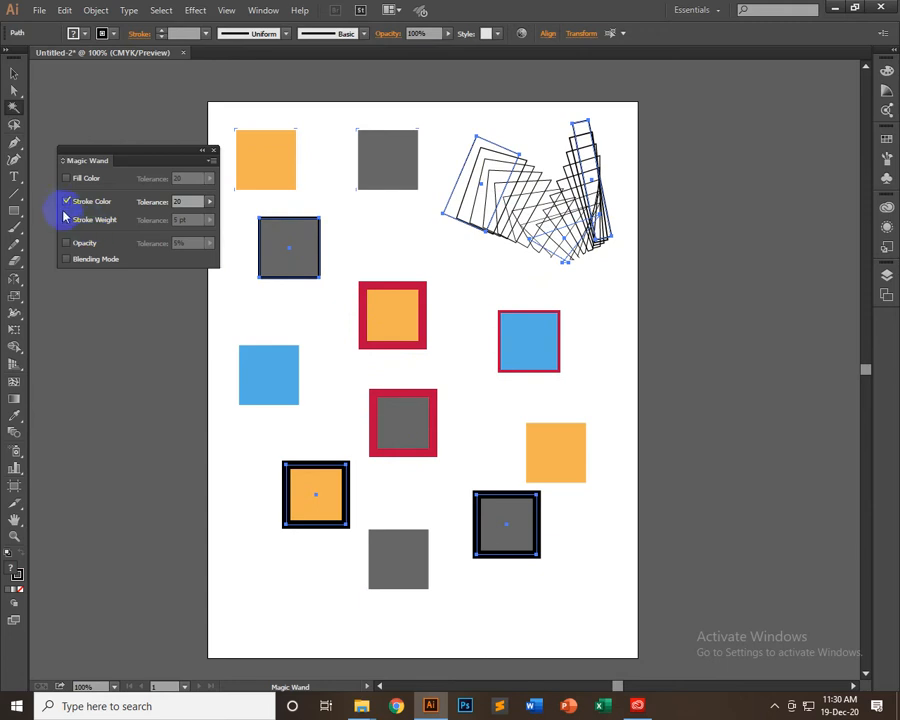
click(303, 254)
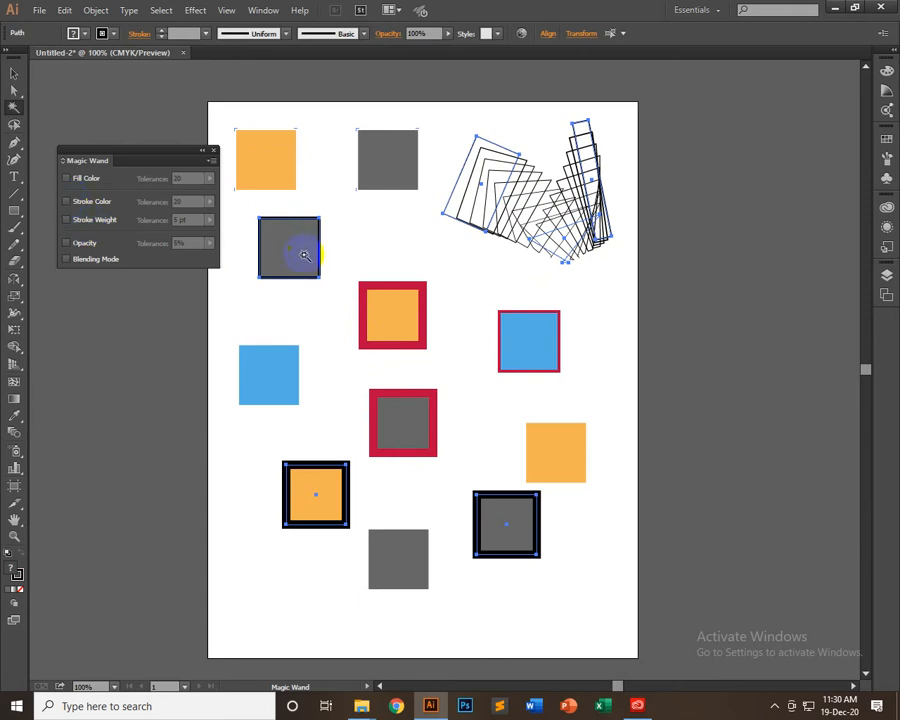
click(88, 222)
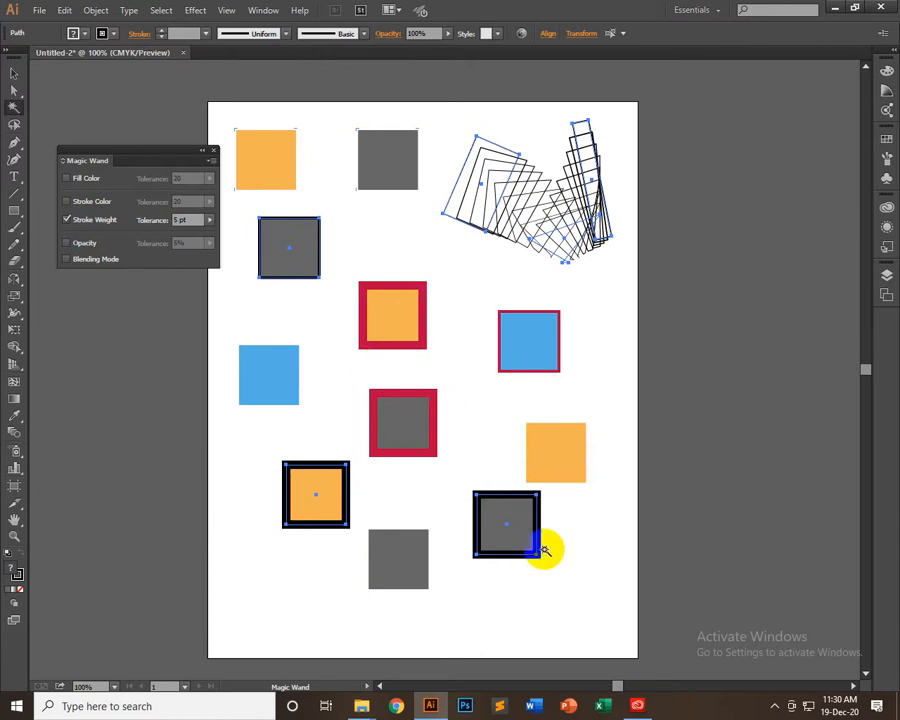
click(401, 304)
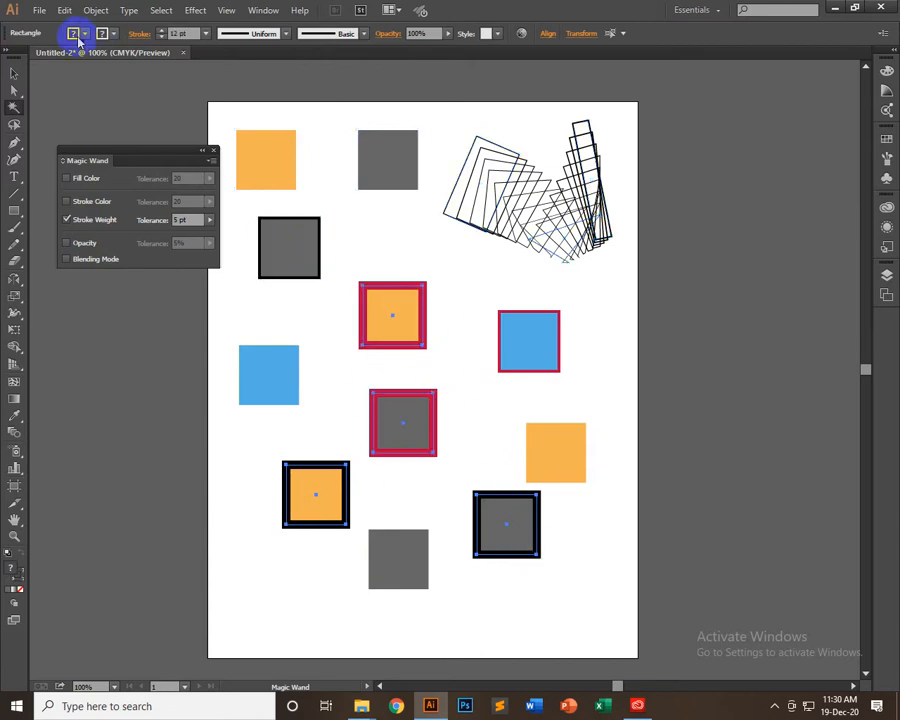
click(206, 35)
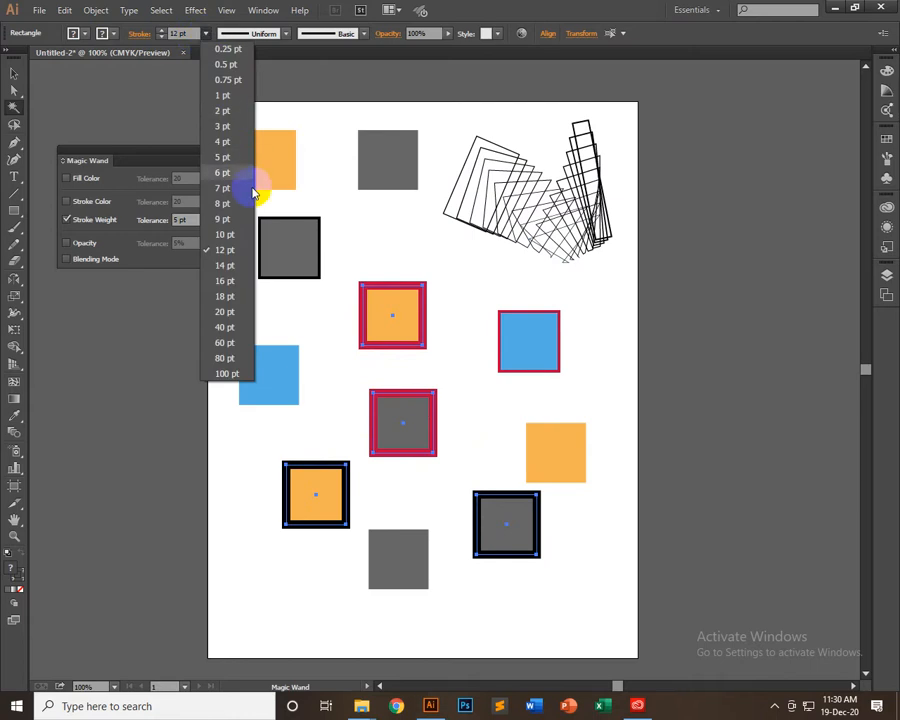
click(575, 18)
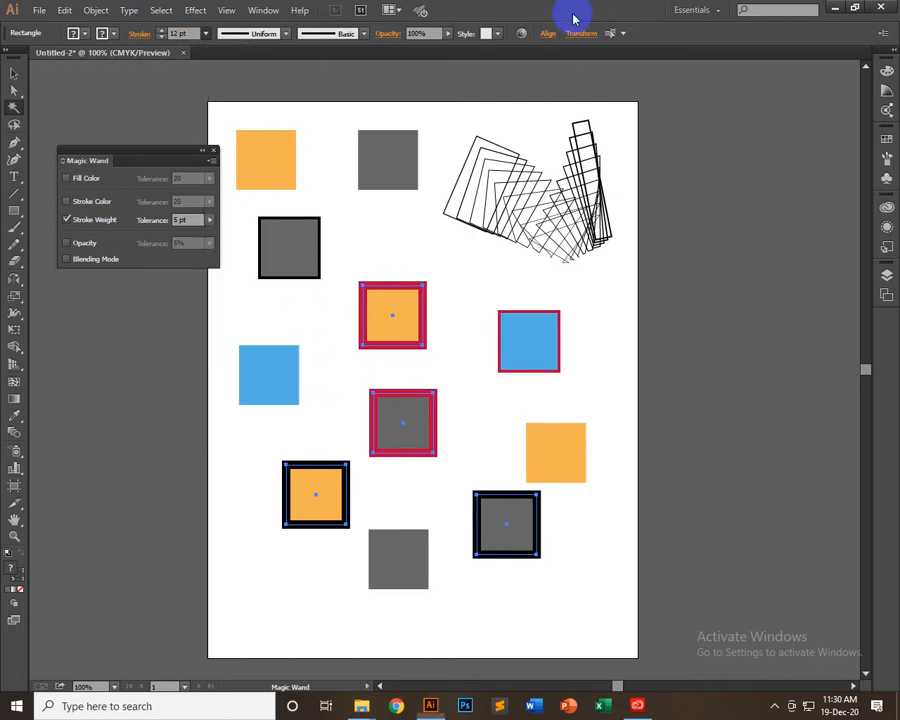
Add Stroke Color to the Stroke Weight criterion, clear the selection, and use the Magic Wand on the two thick black-outlined squares
click(95, 205)
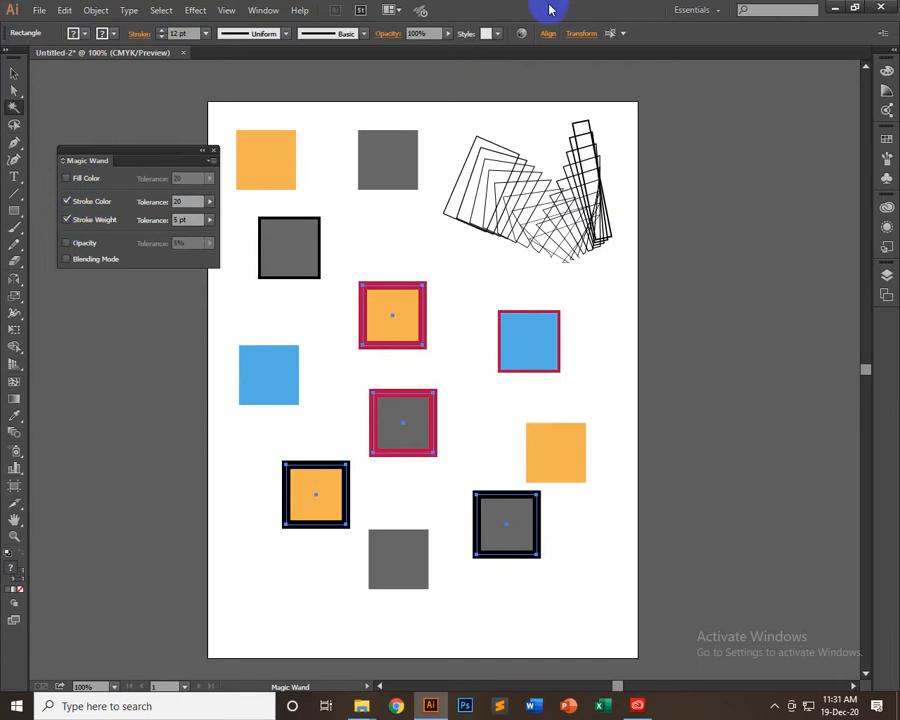
click(16, 75)
click(130, 113)
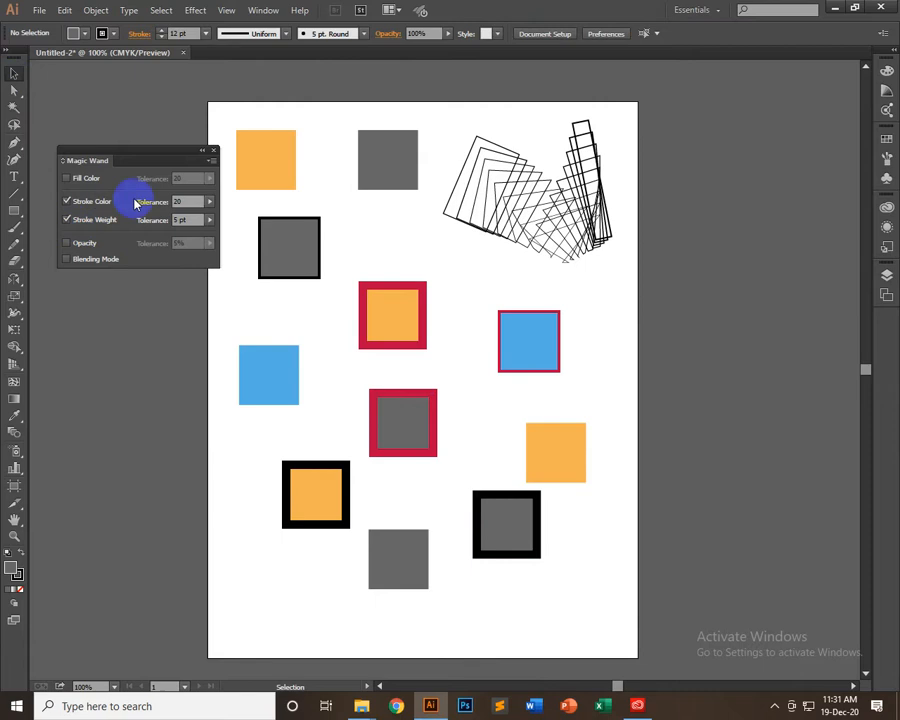
click(14, 107)
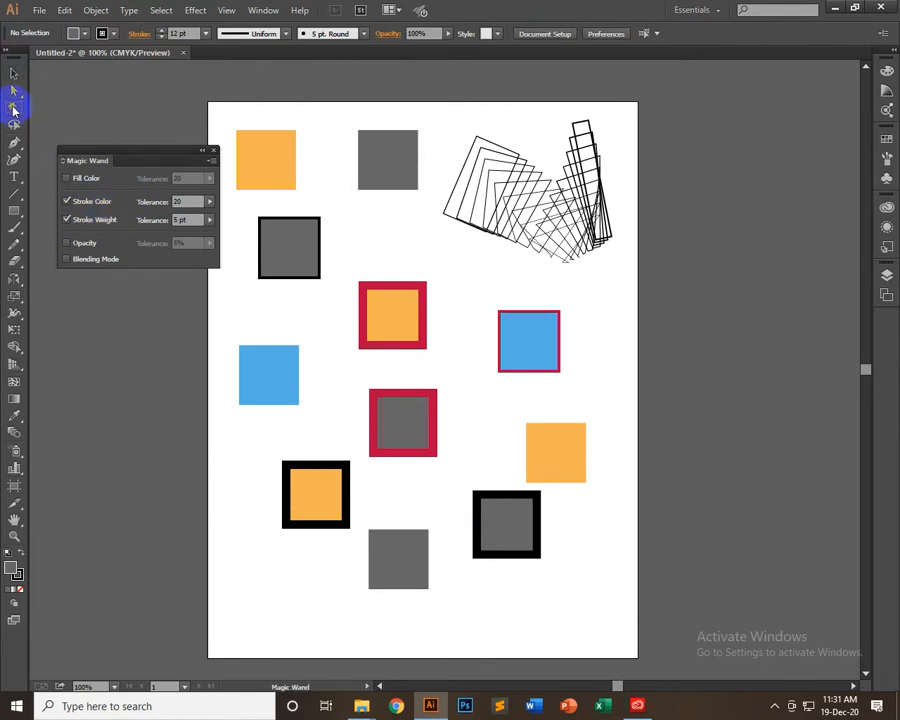
click(506, 524)
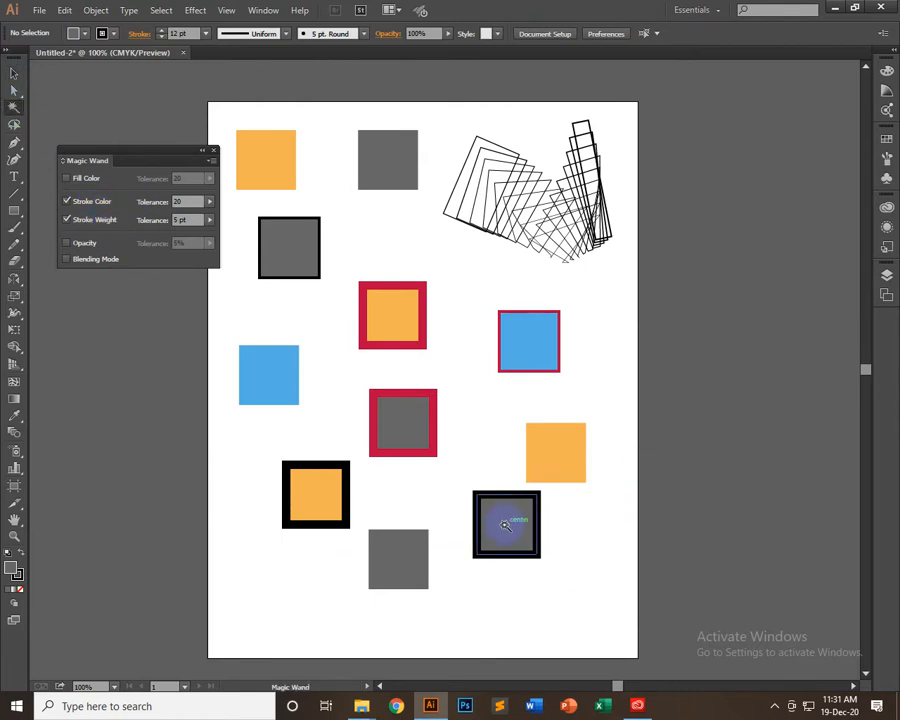
click(332, 501)
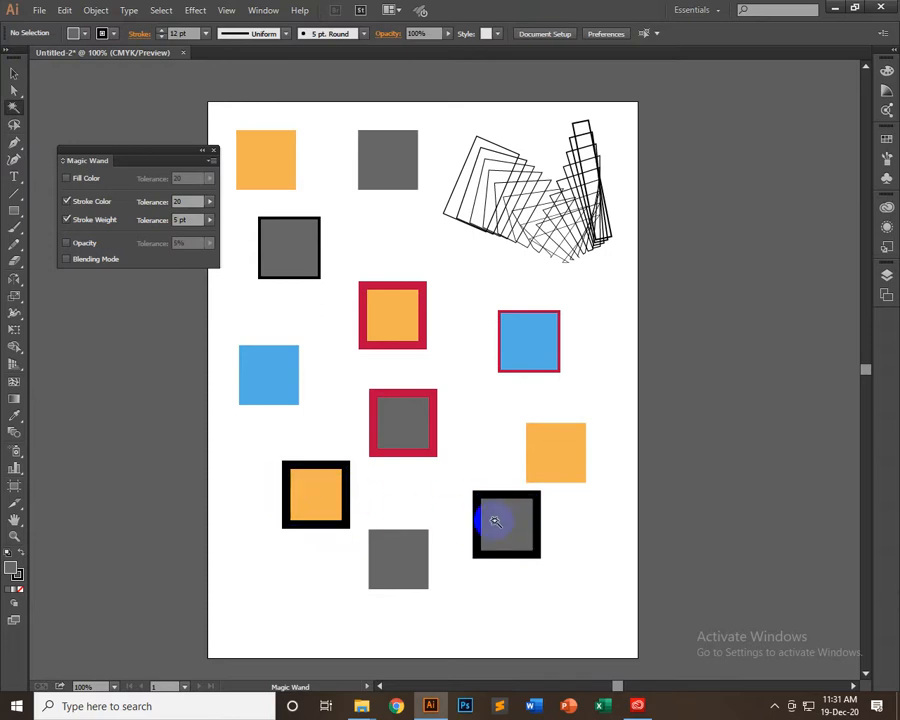
Select objects matching the upper-left black-outlined grey square, reduce the Stroke Weight tolerance to 3 pt, and repeat the Magic Wand selection
click(287, 259)
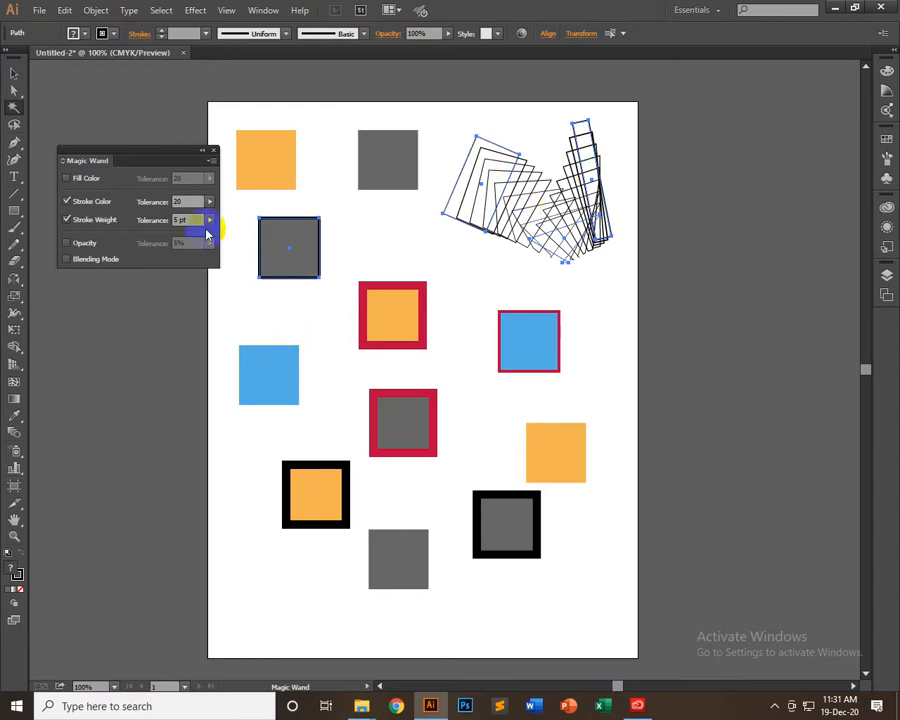
click(177, 219)
key(Down)
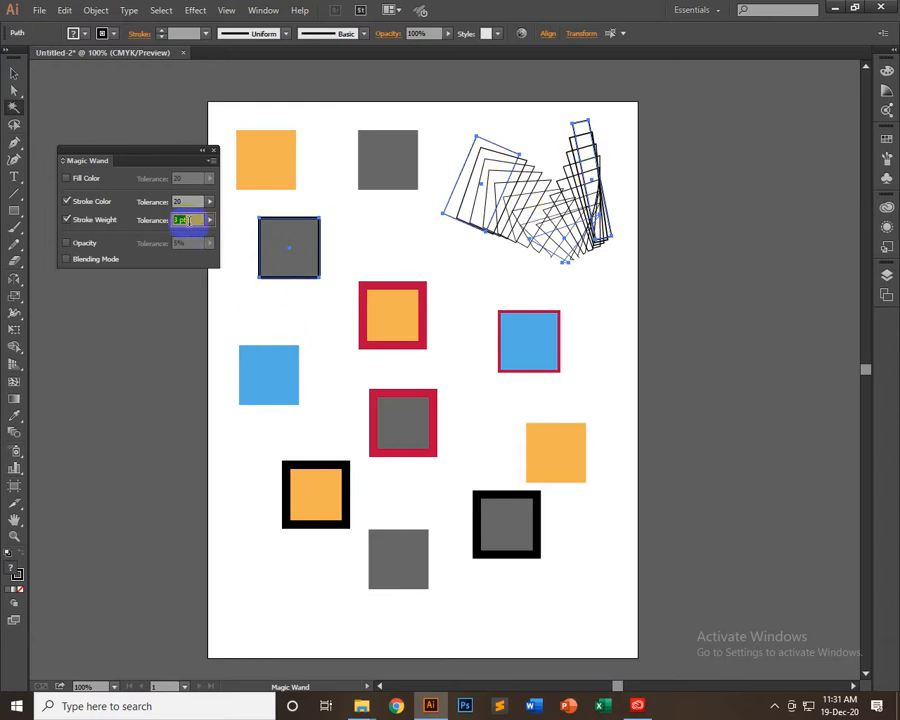
click(290, 237)
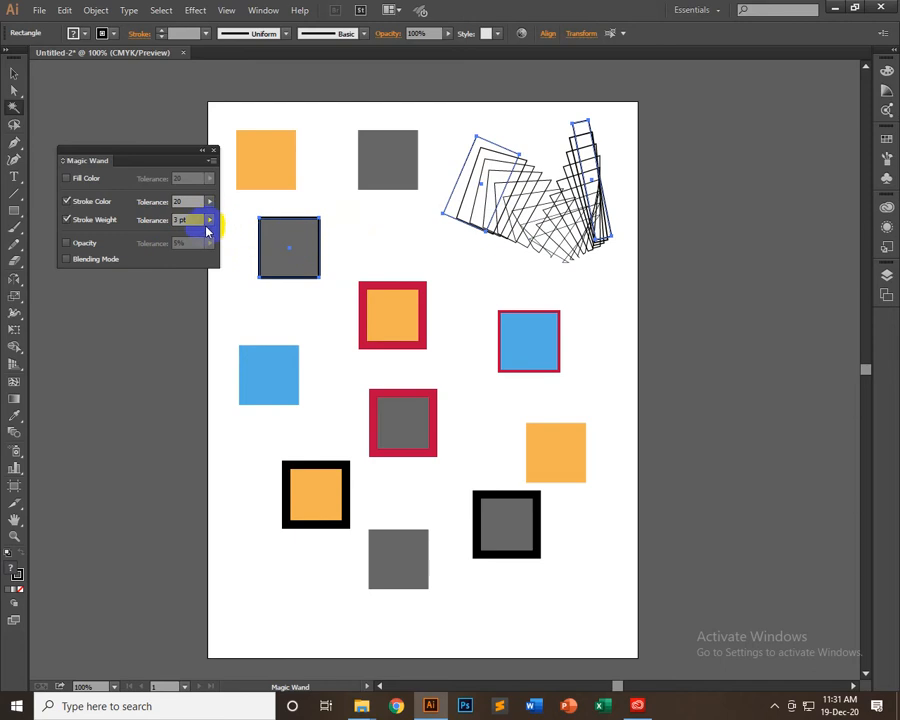
Set the Stroke Weight tolerance to 1 pt, test the Magic Wand selection on the upper-left black-outlined grey square, and deselect it
click(170, 221)
key(Down)
key(Down)
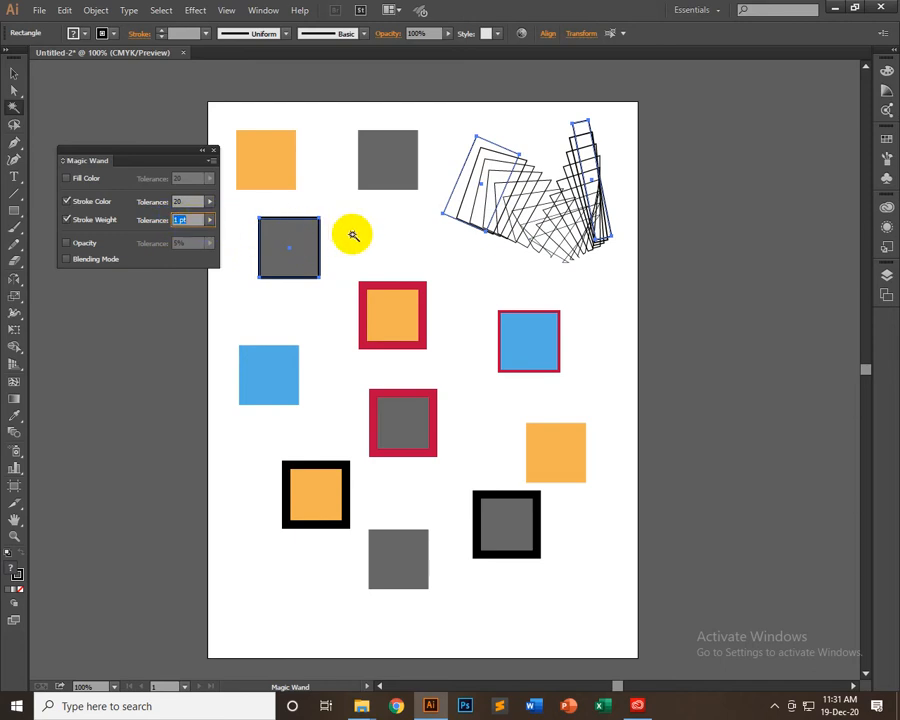
click(272, 242)
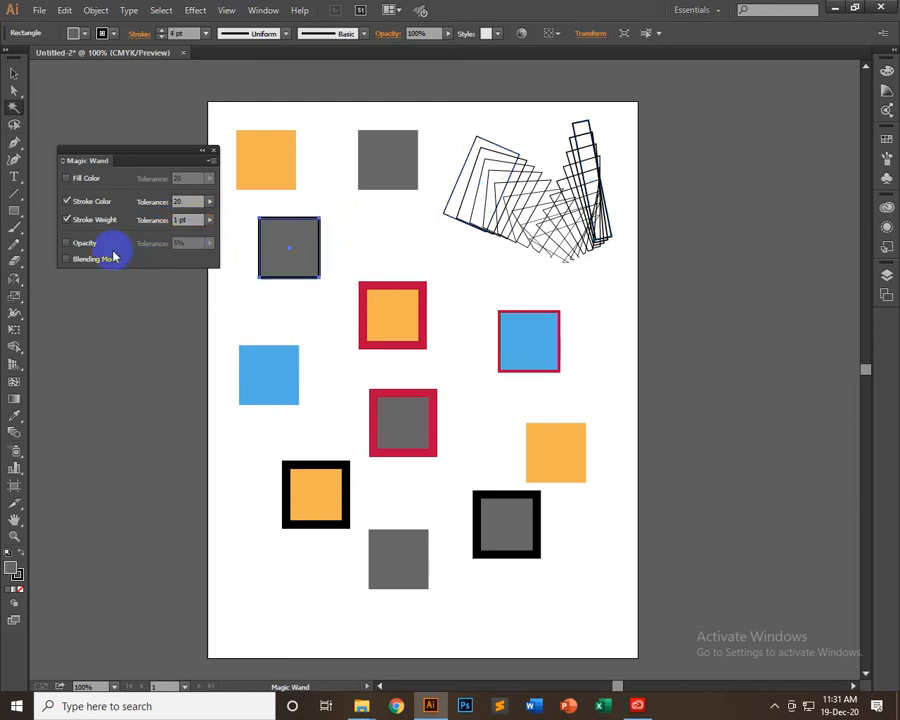
click(355, 234)
click(287, 243)
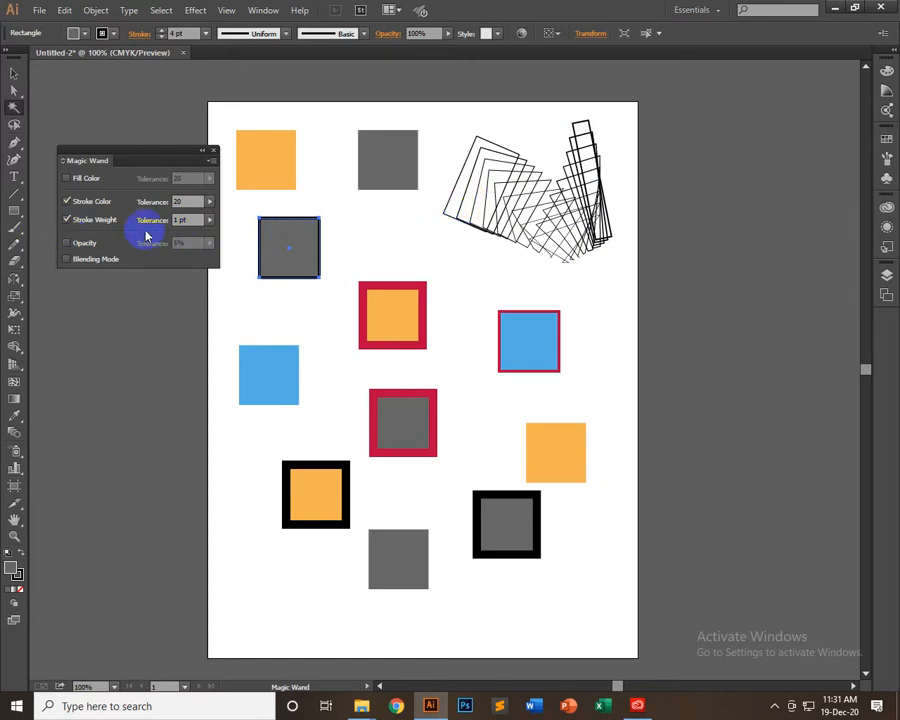
click(341, 230)
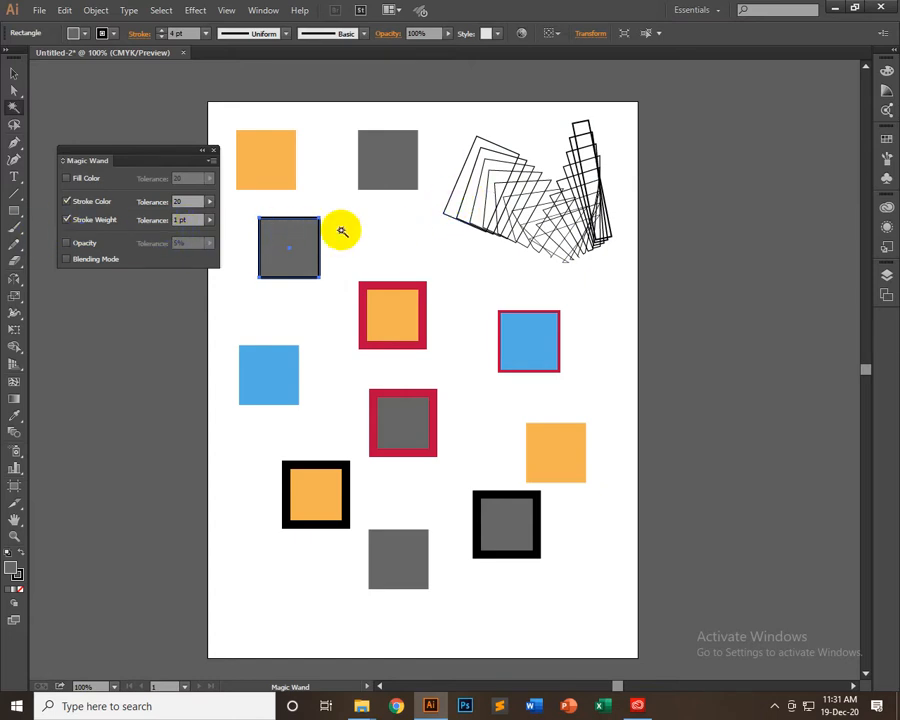
Magic Wand the thin black-outlined grey square, add Fill Color to the stroke criteria, and select the red-outlined orange square
click(282, 231)
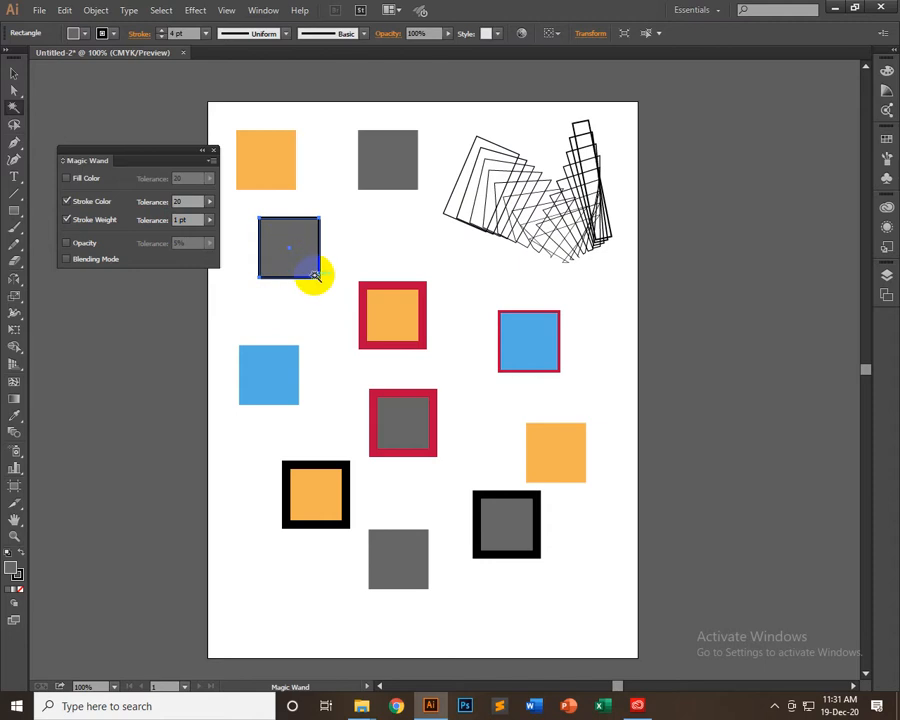
click(503, 507)
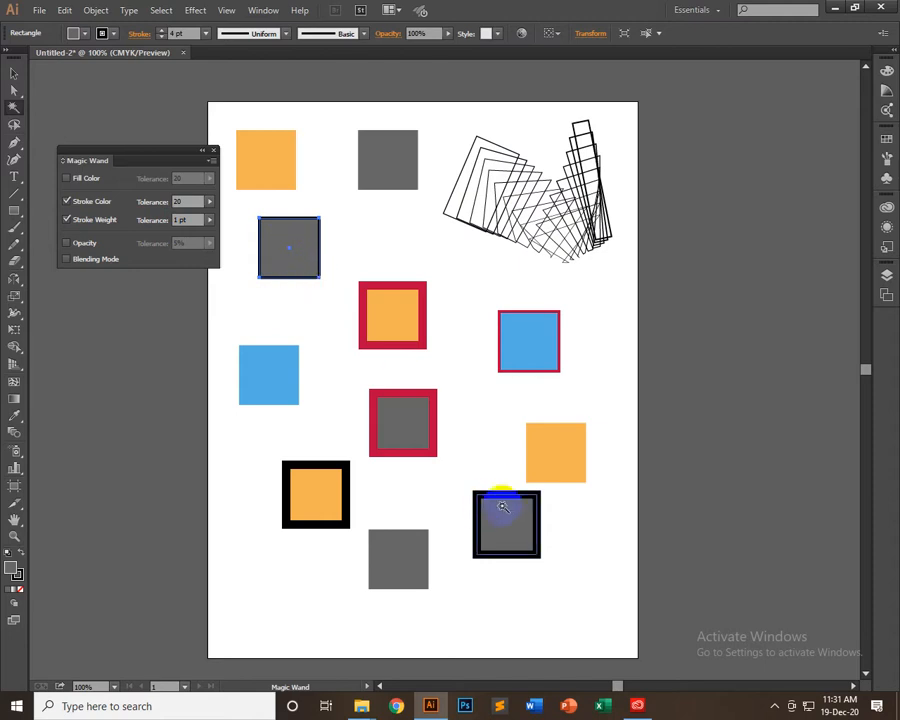
click(68, 178)
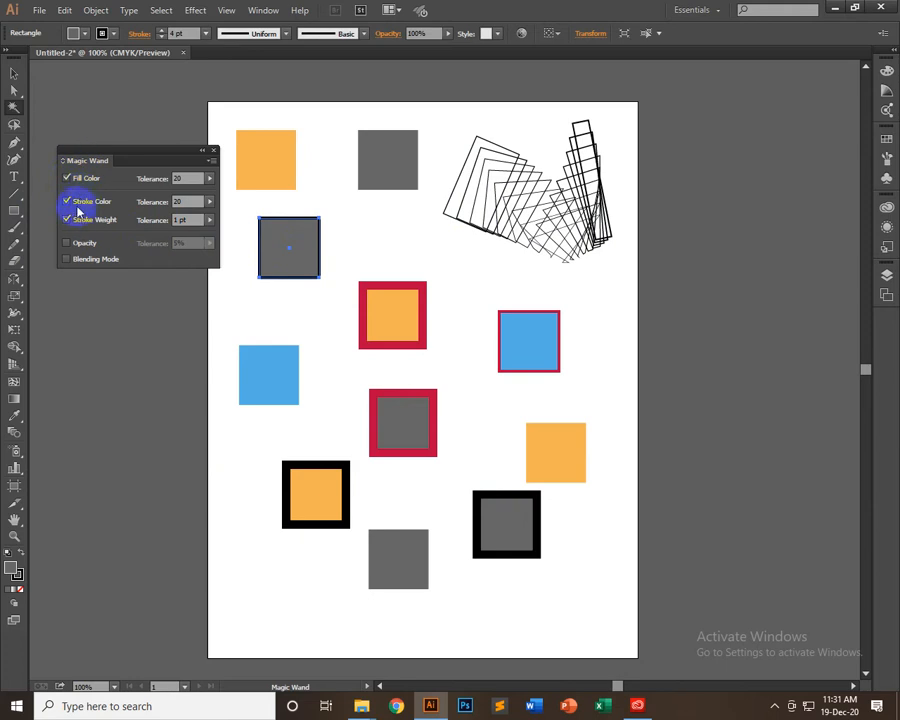
click(547, 424)
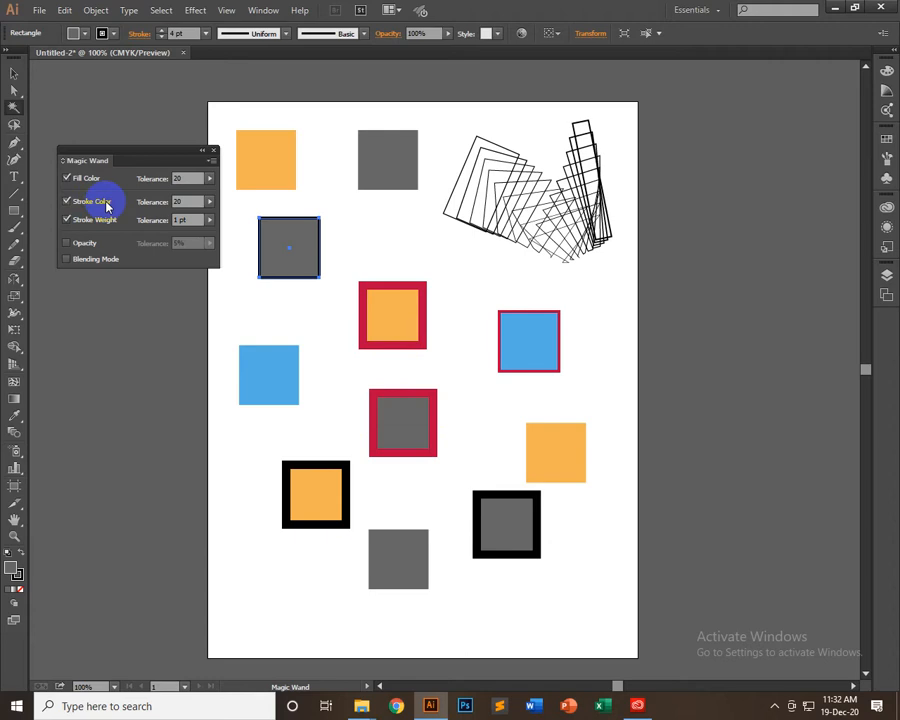
click(397, 421)
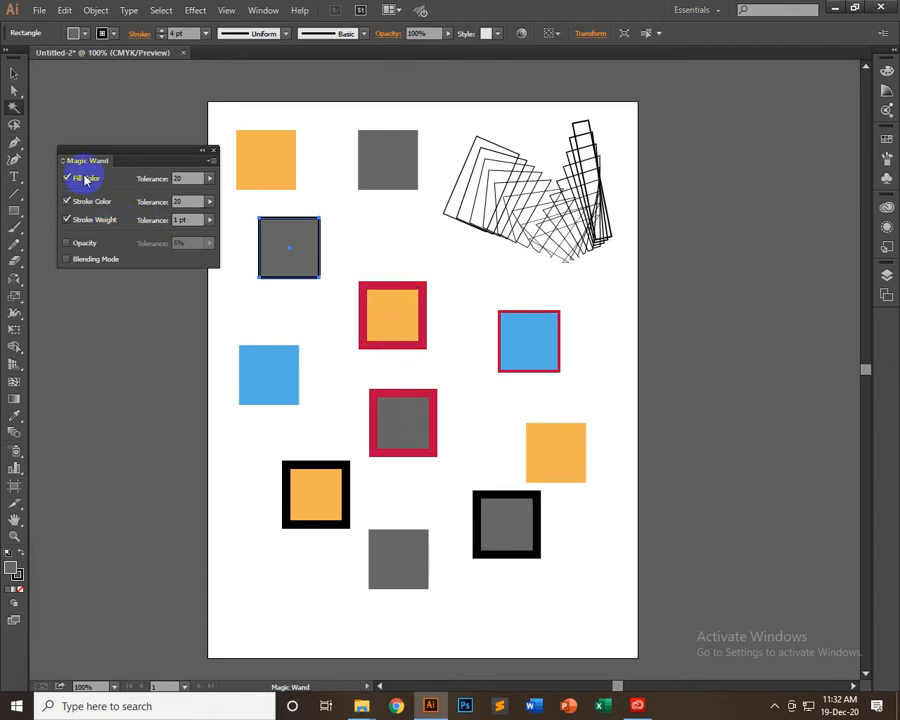
click(382, 399)
click(396, 290)
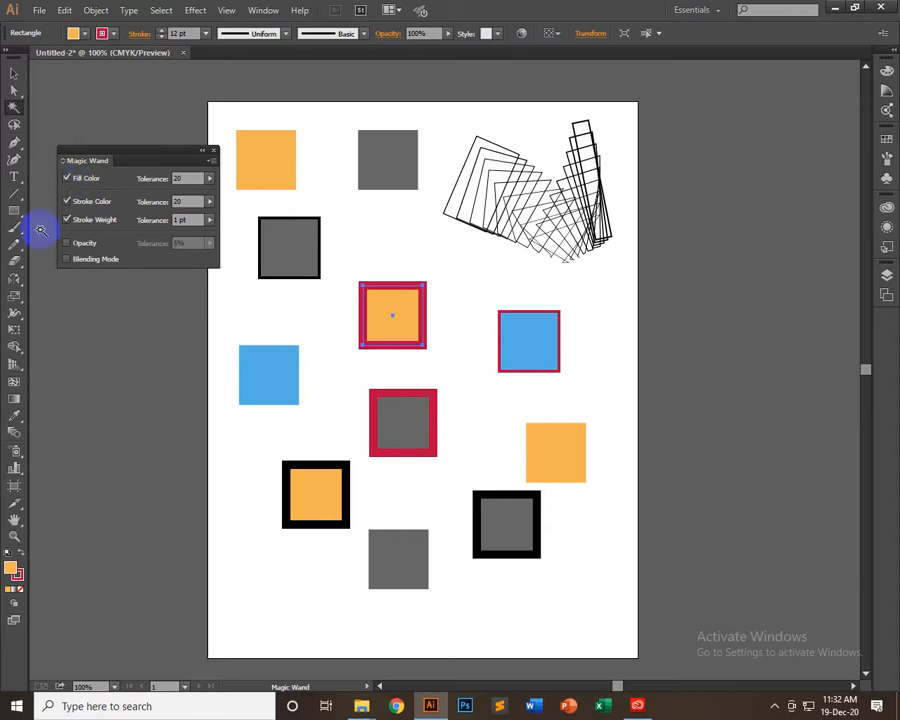
Switch to the Selection tool and deselect the red-outlined orange square
click(14, 73)
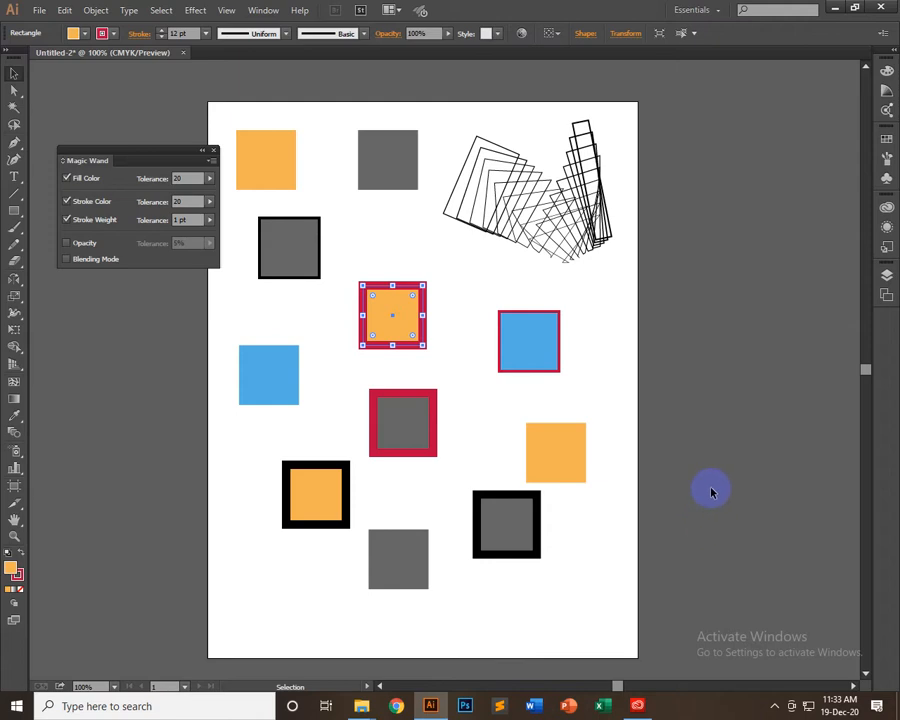
scroll(320, 420, up, 1)
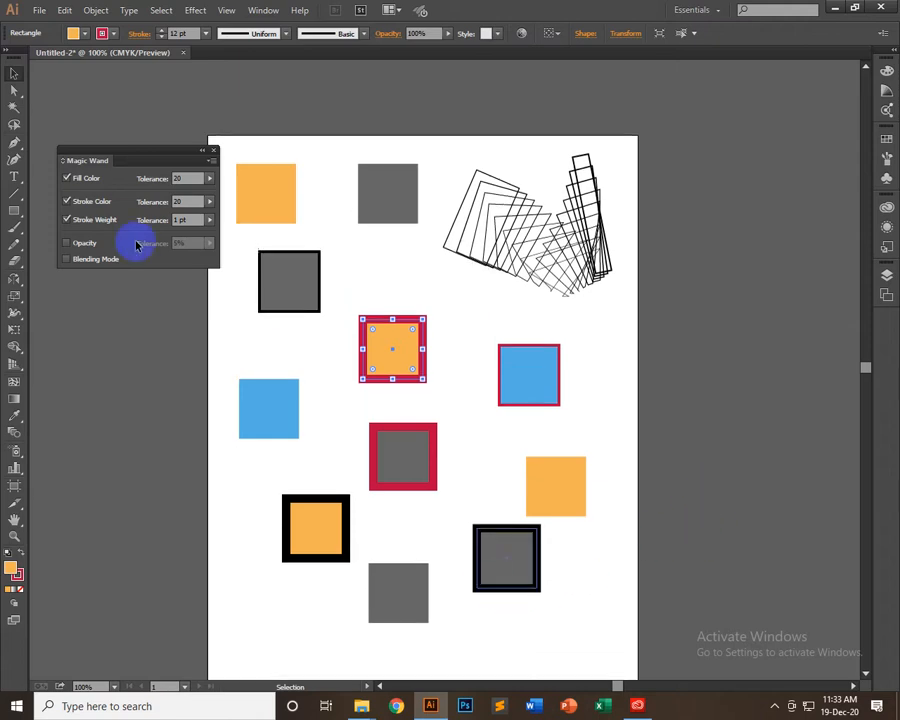
click(474, 120)
scroll(782, 358, down, 2)
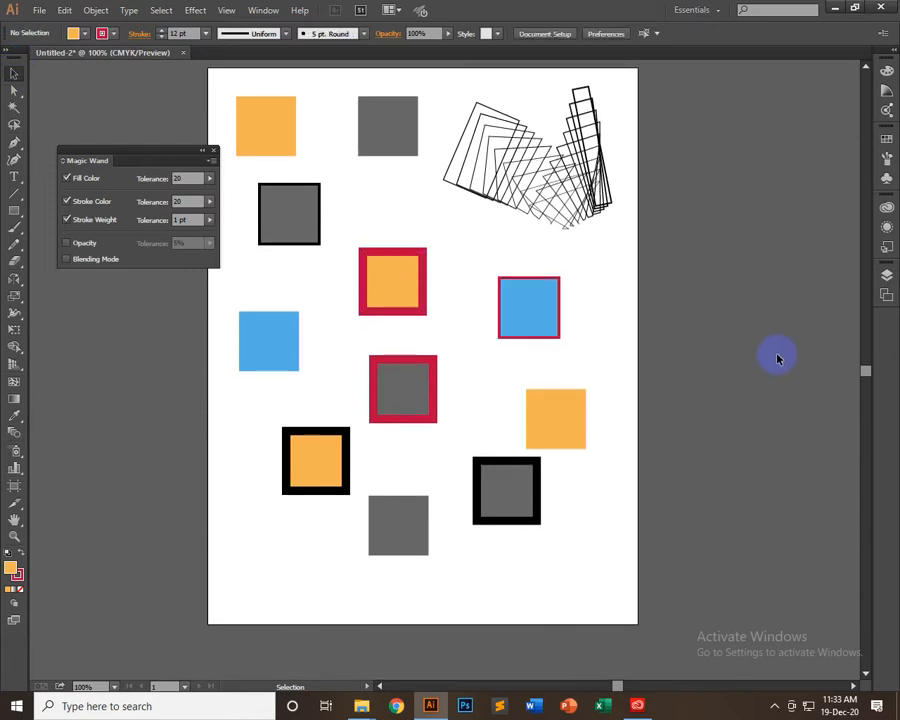
scroll(778, 350, up, 2)
scroll(777, 340, down, 3)
scroll(778, 340, up, 1)
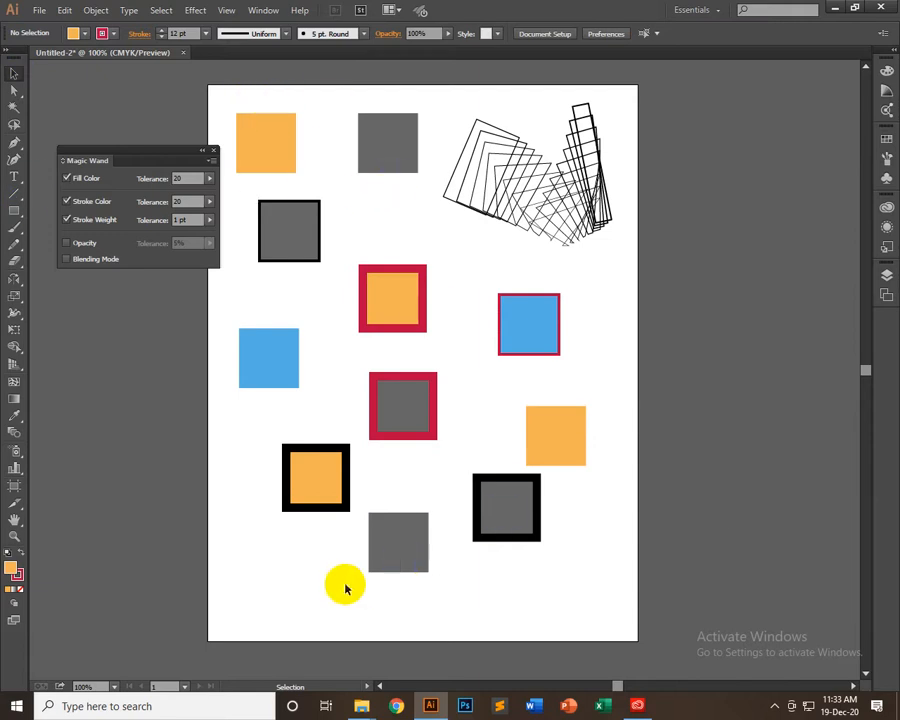
Delete the five lowest squares: plain grey, plain orange, the two thick black-outlined ones, and the red-outlined grey one
drag(346, 580, 580, 512)
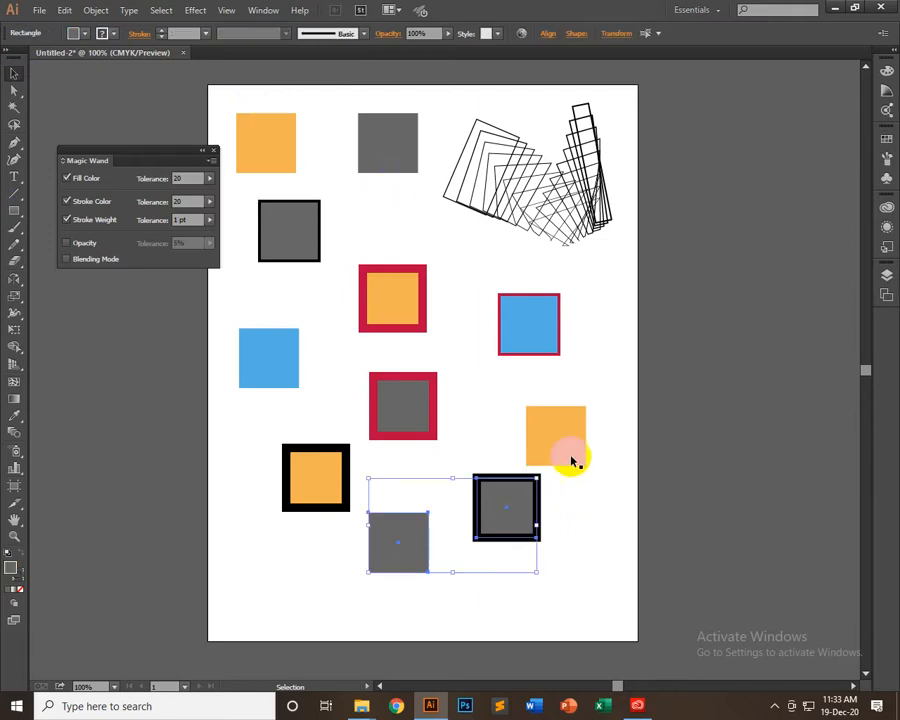
key(Delete)
drag(556, 436, 400, 480)
key(Delete)
click(345, 472)
key(Delete)
click(405, 403)
key(Delete)
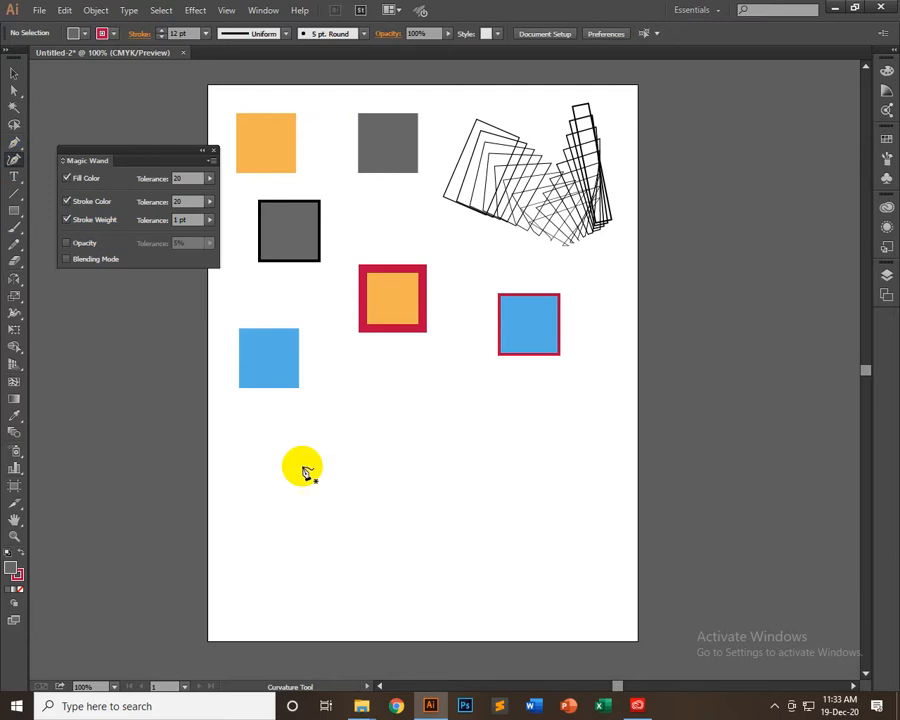
Draw a nearly horizontal two-point path with the Curvature tool in the empty area below the squares, and deselect it
scroll(291, 423, down, 2)
click(306, 423)
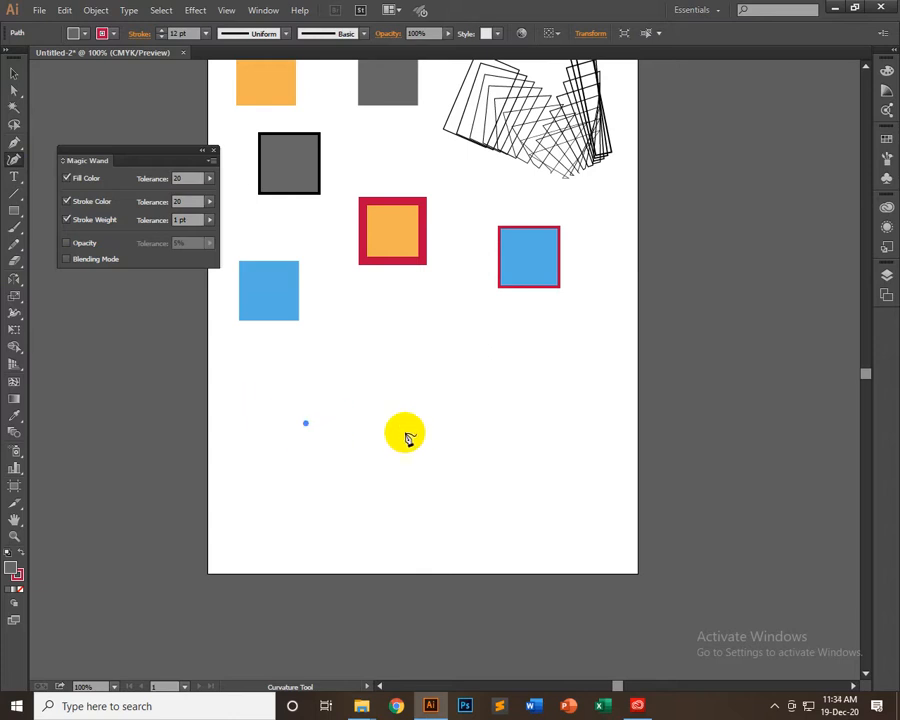
click(456, 418)
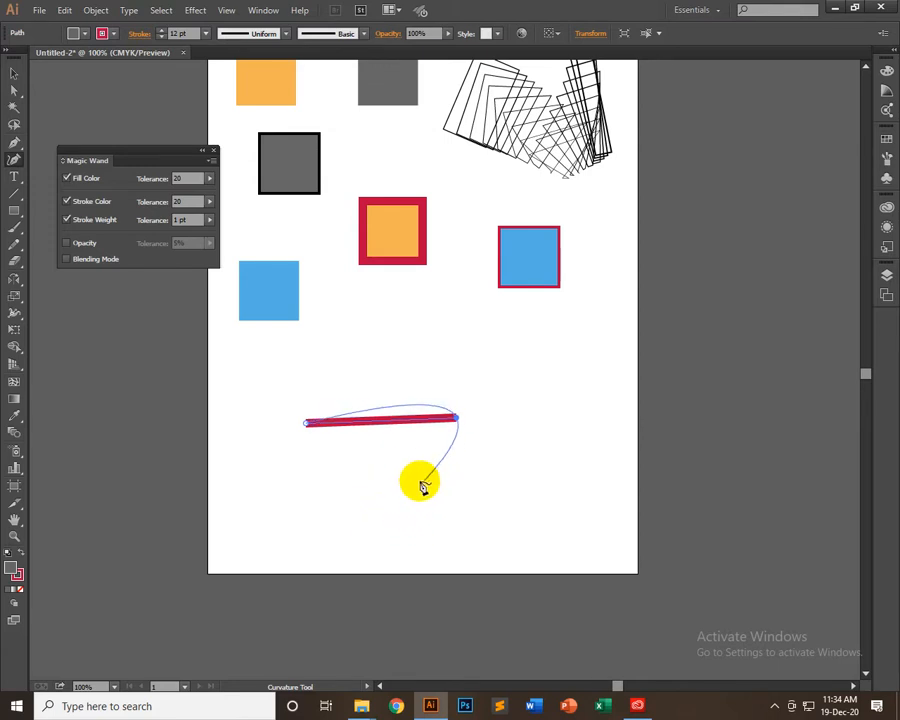
click(14, 73)
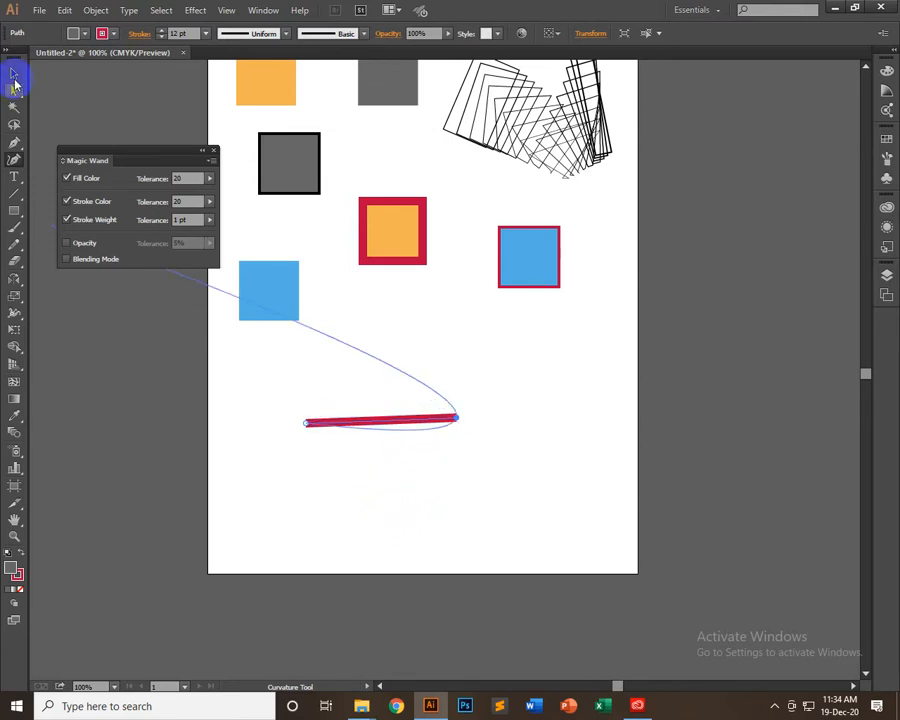
click(494, 383)
Draw an open Pen path below the red-outlined blue square with two curved segments meeting at a corner, retracting the last anchor's outgoing handle
click(16, 144)
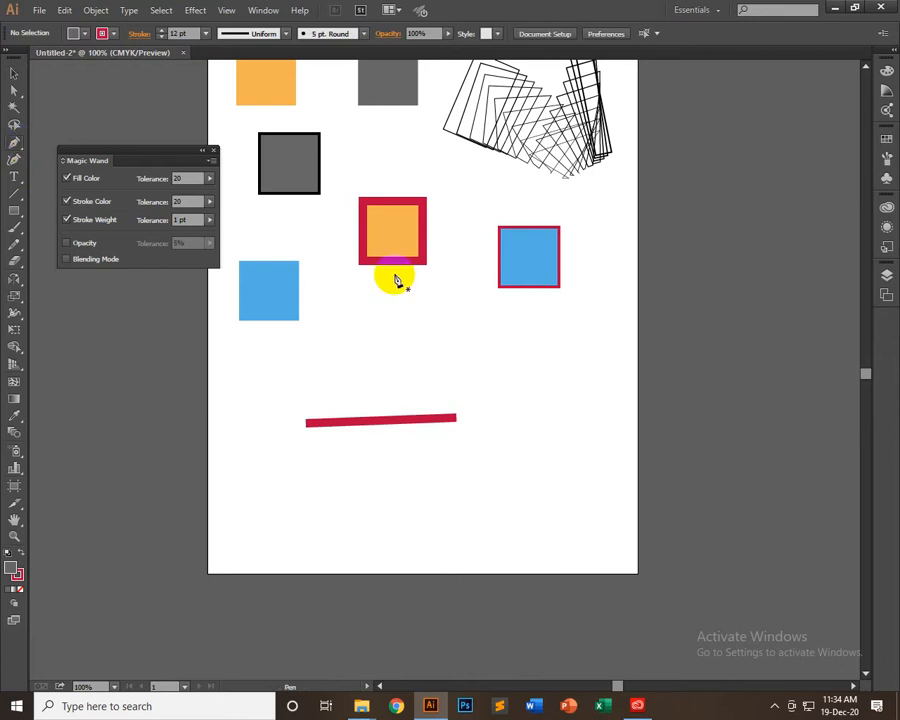
click(486, 347)
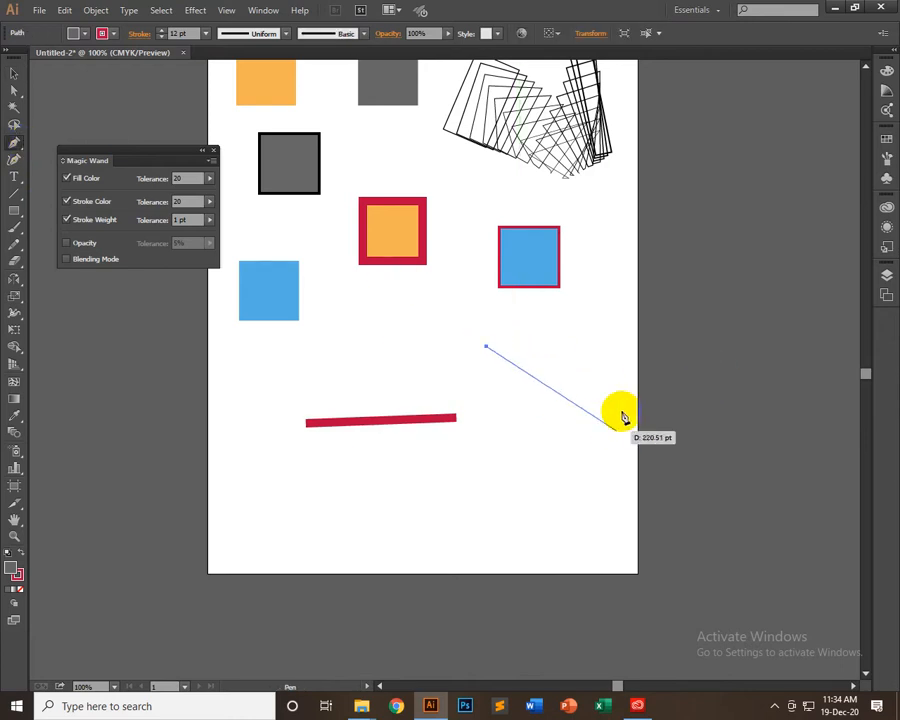
drag(598, 390, 635, 440)
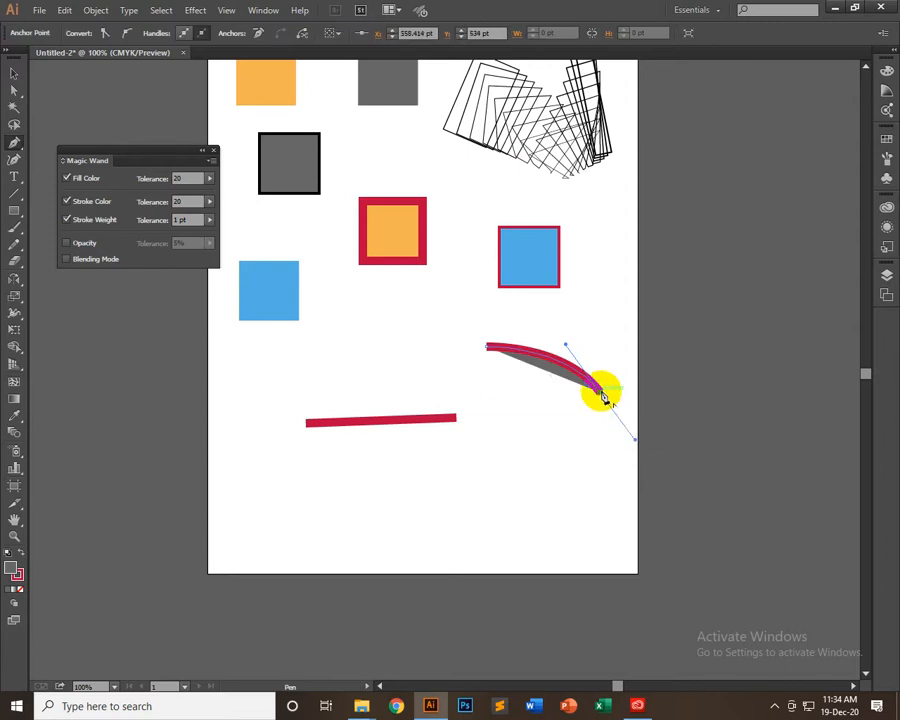
drag(603, 397, 430, 520)
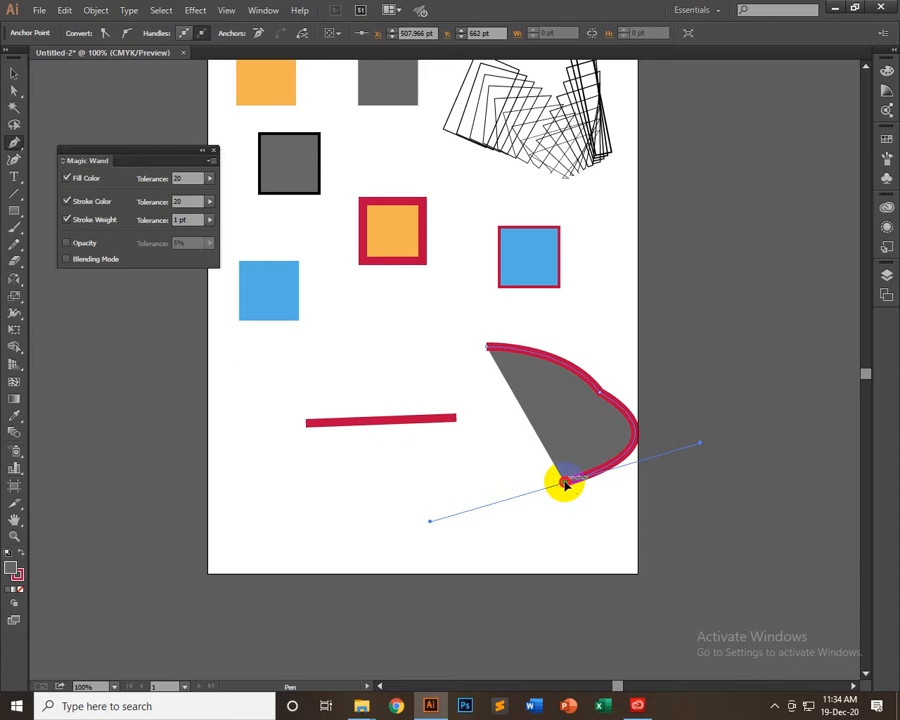
drag(565, 485, 602, 398)
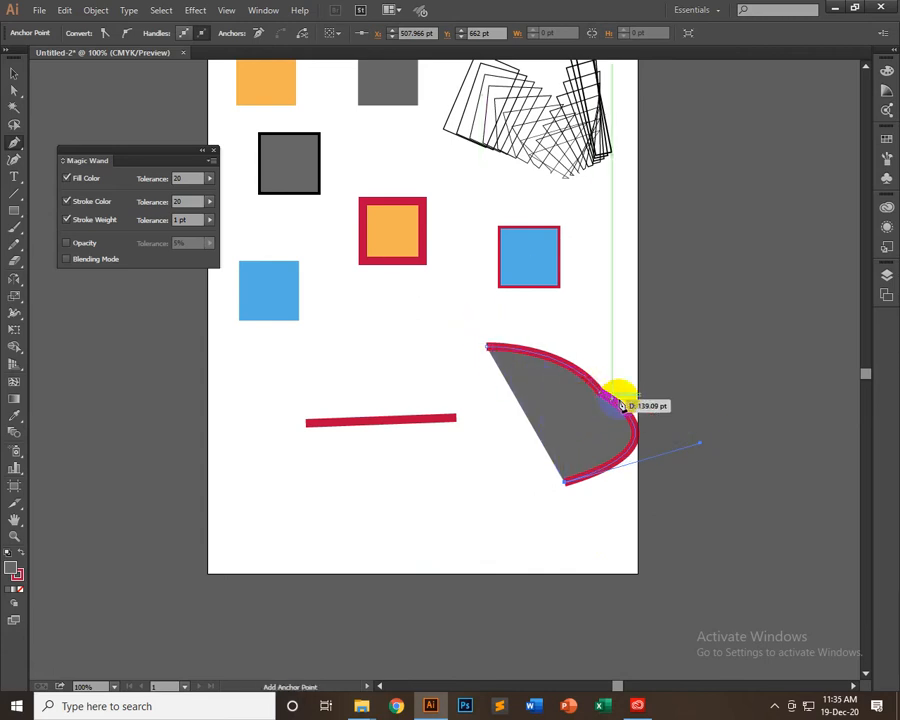
click(13, 74)
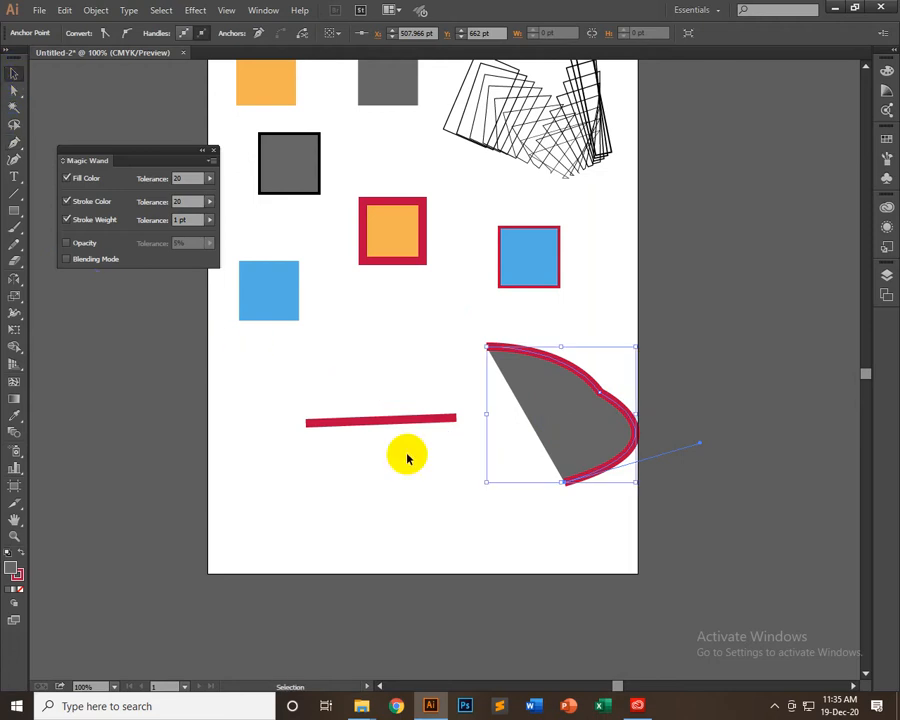
click(407, 452)
Shift the straight red path up and left, and extend it with the Curvature tool into a closed wavy shape overlapping the artboard's lower-right corner
drag(414, 420, 360, 370)
click(14, 158)
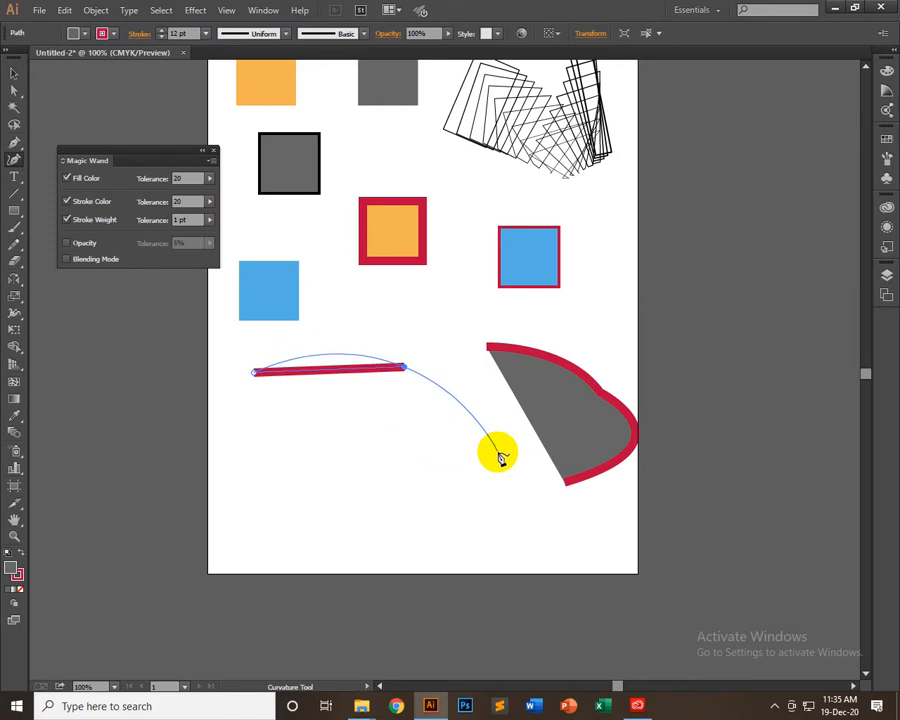
click(392, 503)
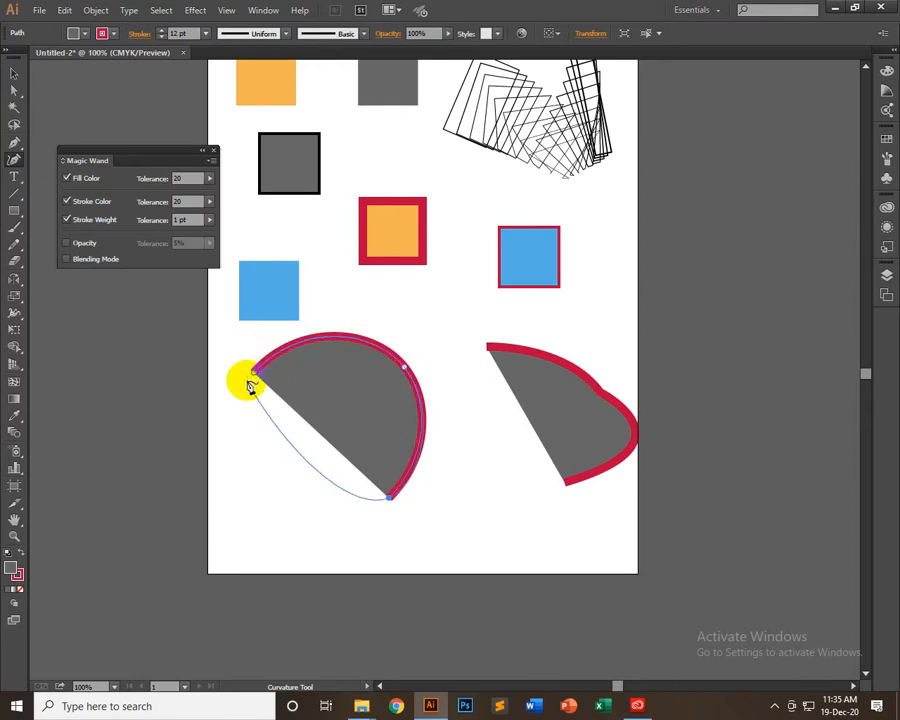
click(520, 510)
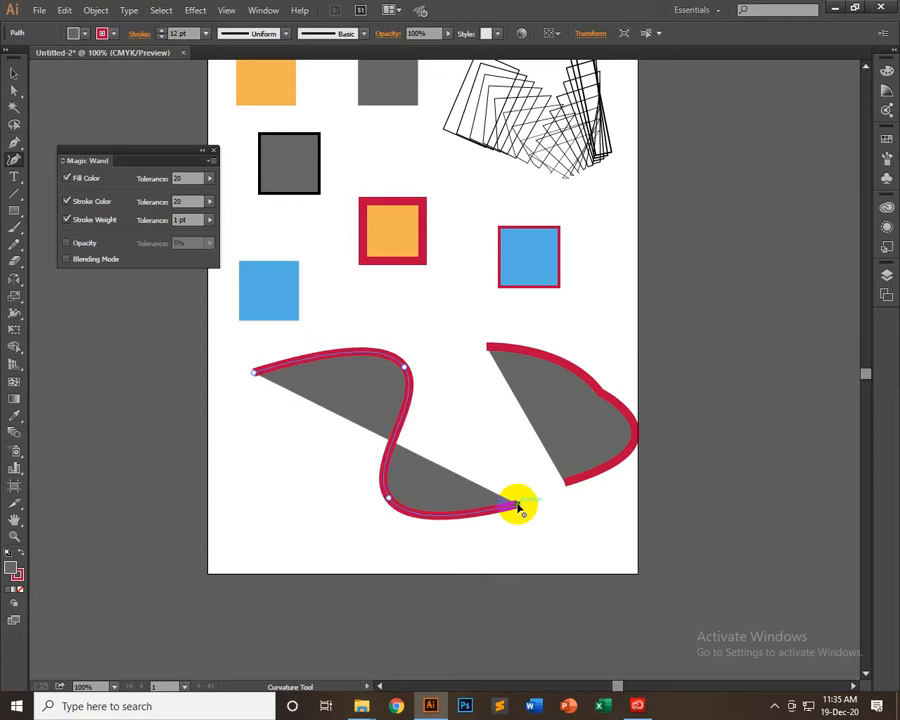
click(555, 592)
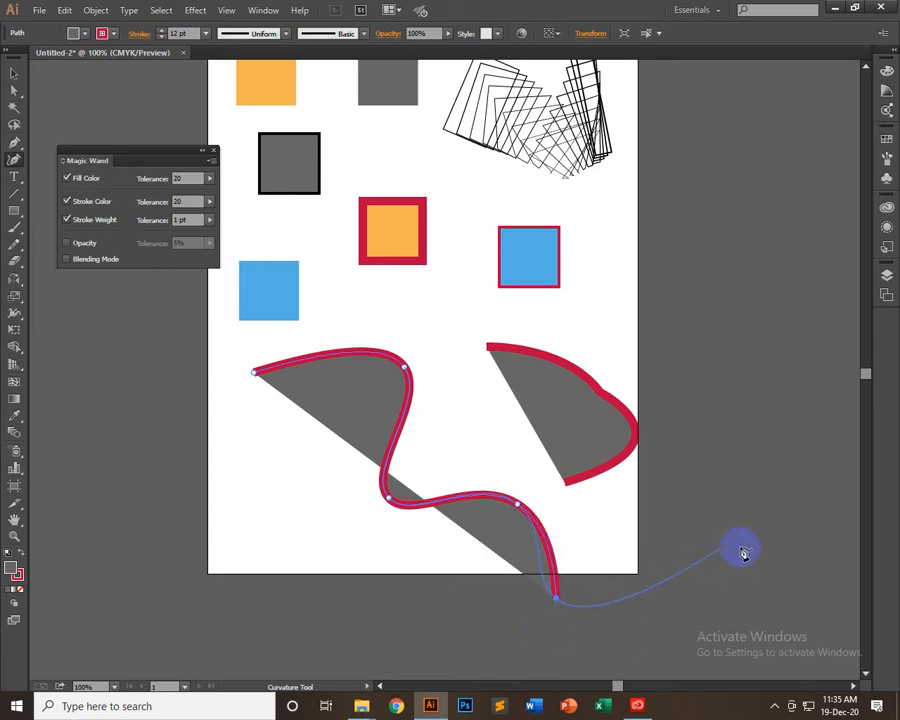
click(724, 594)
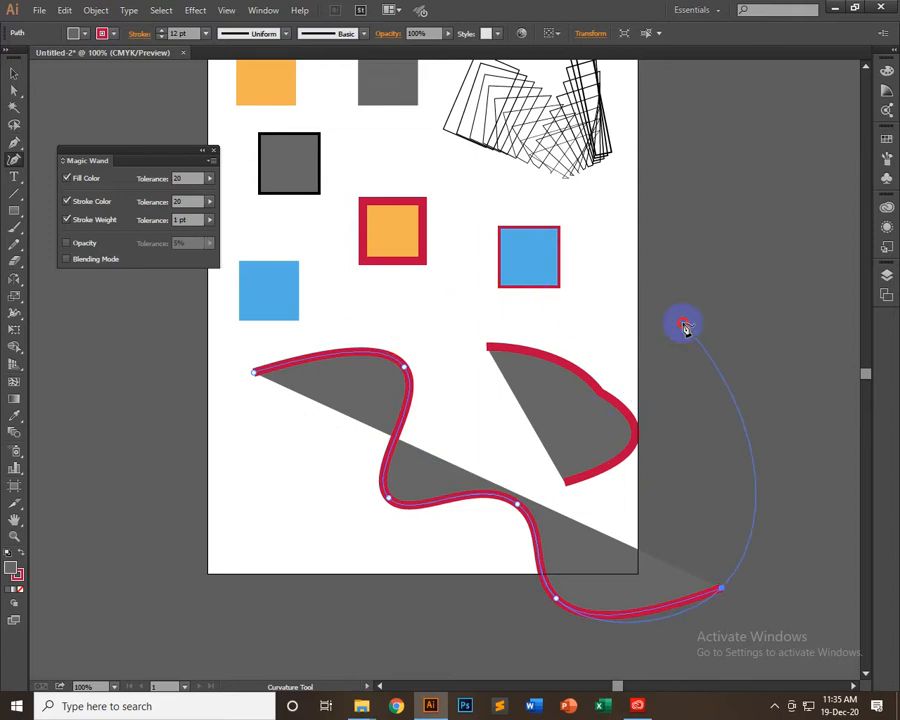
click(684, 326)
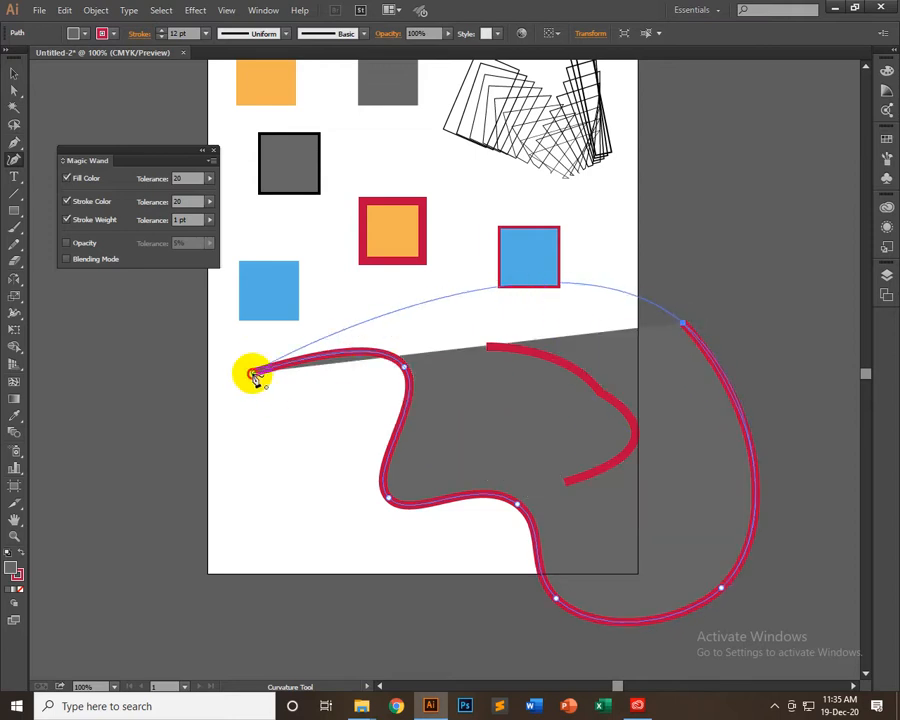
mouse_move(253, 375)
mouse_down()
mouse_move(253, 414)
mouse_move(257, 378)
mouse_up()
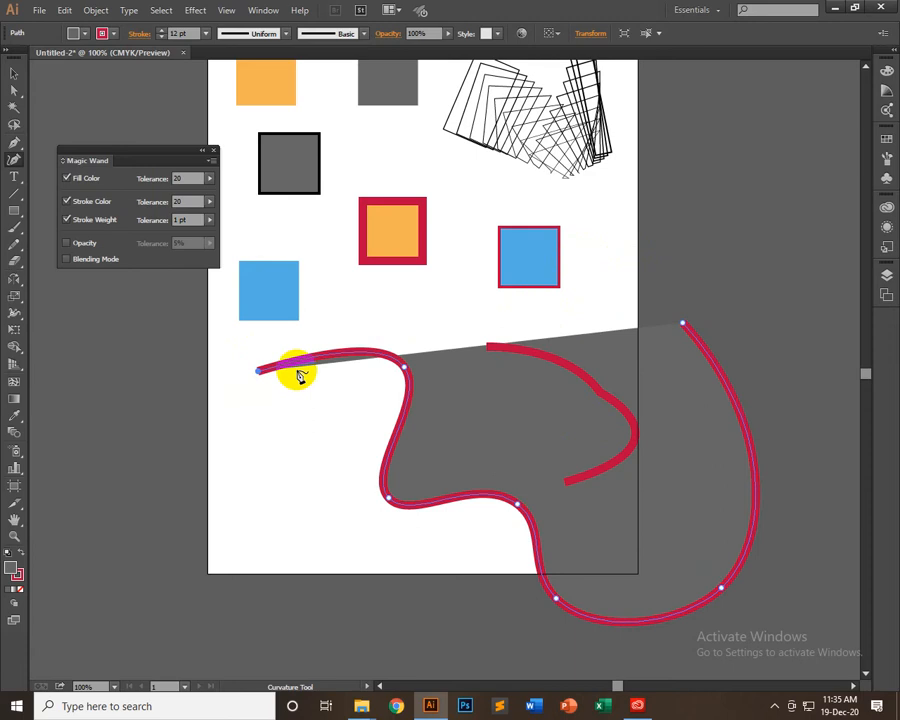
click(684, 326)
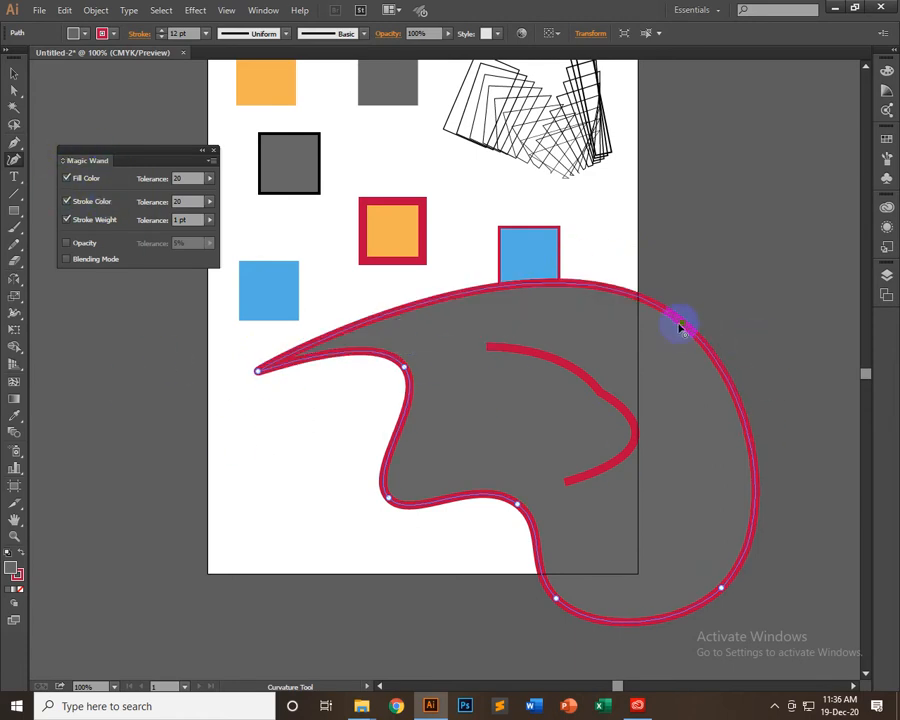
Reshape the closed curve by moving its upper-right point up and left, and nudging its inner lower-left point and left tip inward
drag(684, 326, 587, 214)
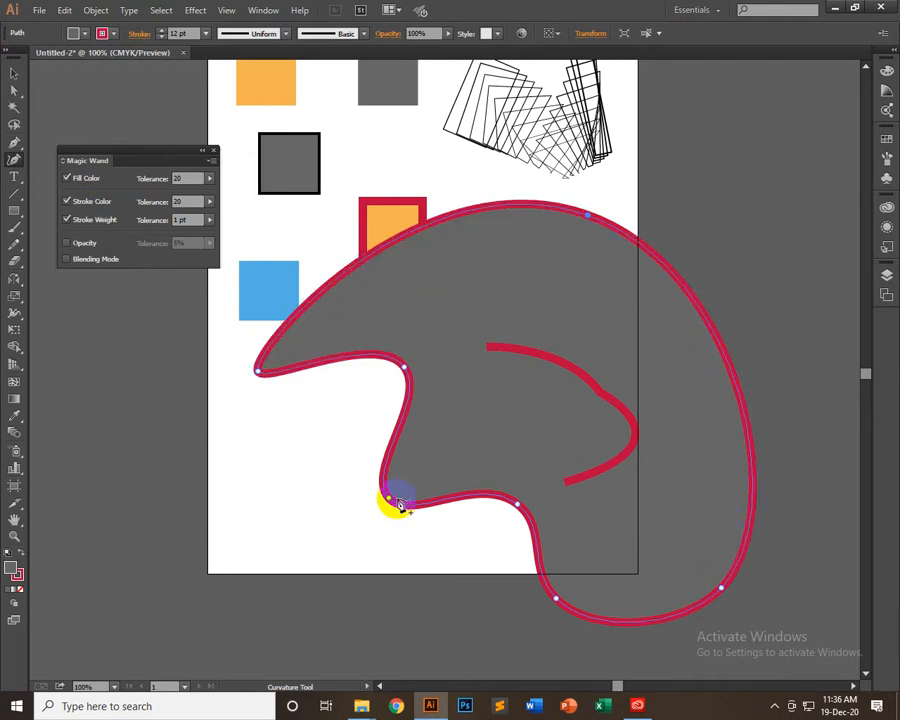
drag(390, 500, 405, 487)
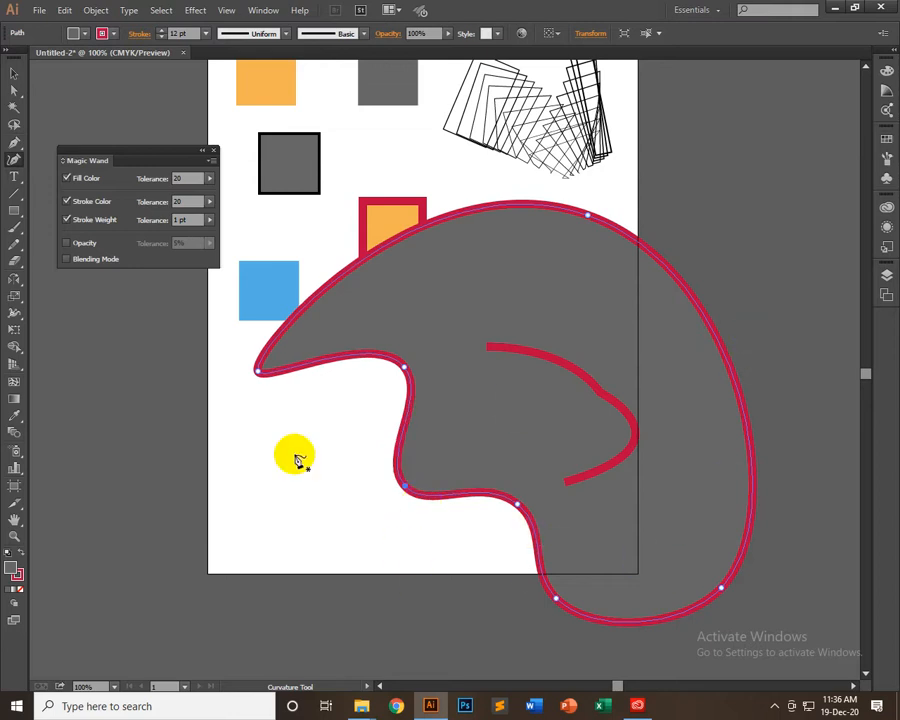
drag(257, 372, 276, 350)
click(784, 303)
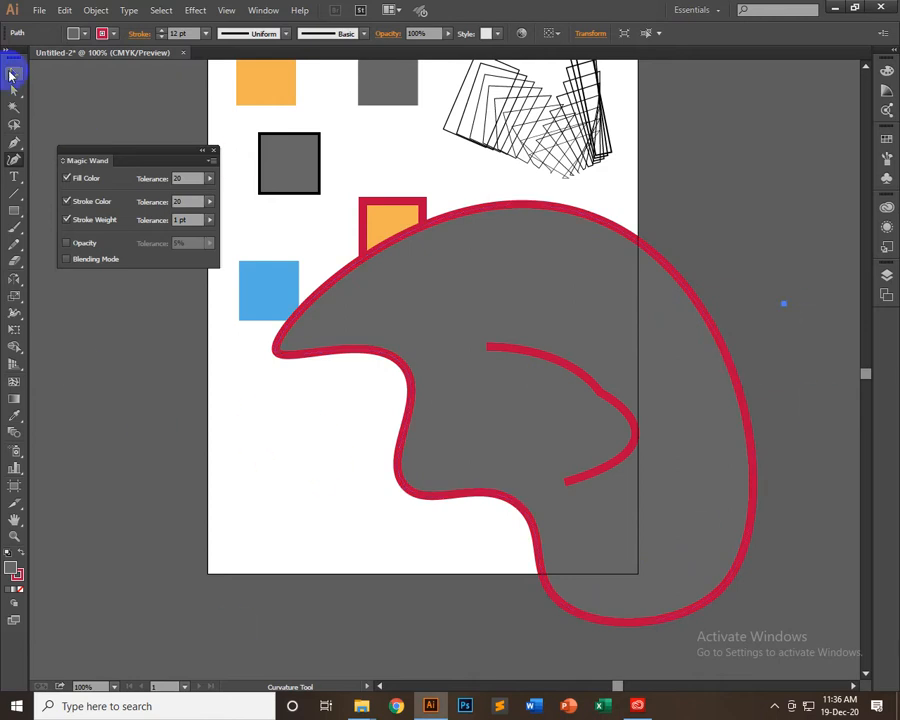
Move the large closed curve mostly off the artboard's right side and activate the Curvature tool
click(11, 75)
drag(680, 316, 410, 404)
drag(356, 428, 540, 320)
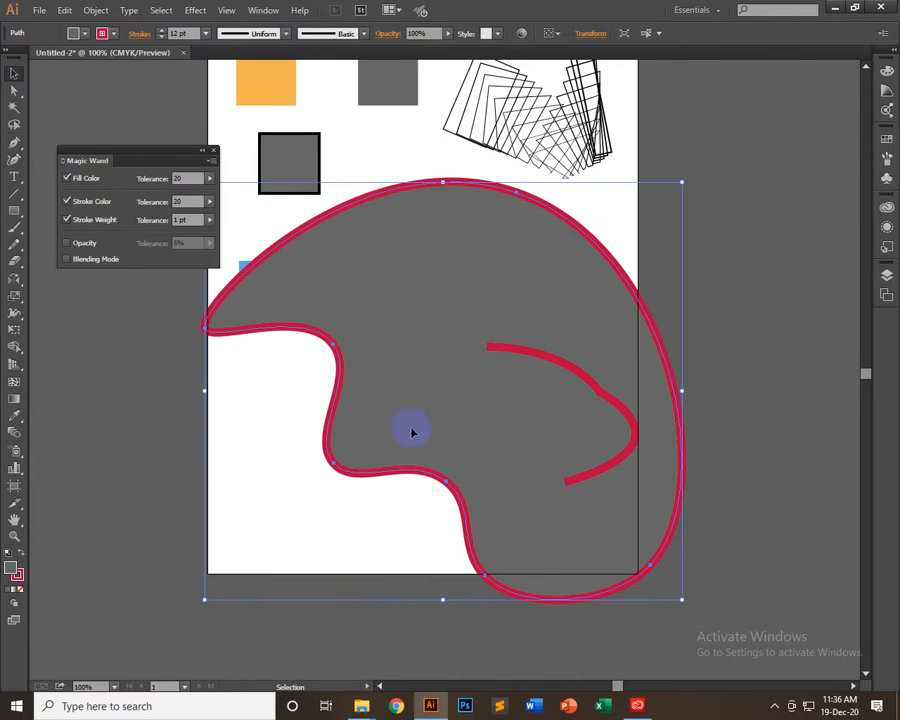
drag(441, 433, 846, 184)
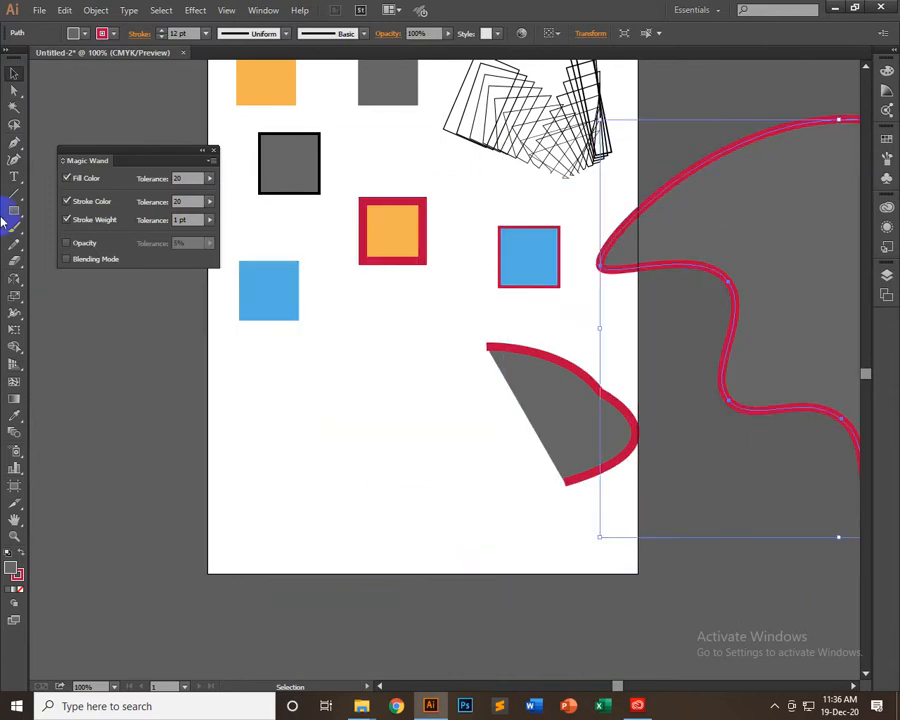
click(19, 158)
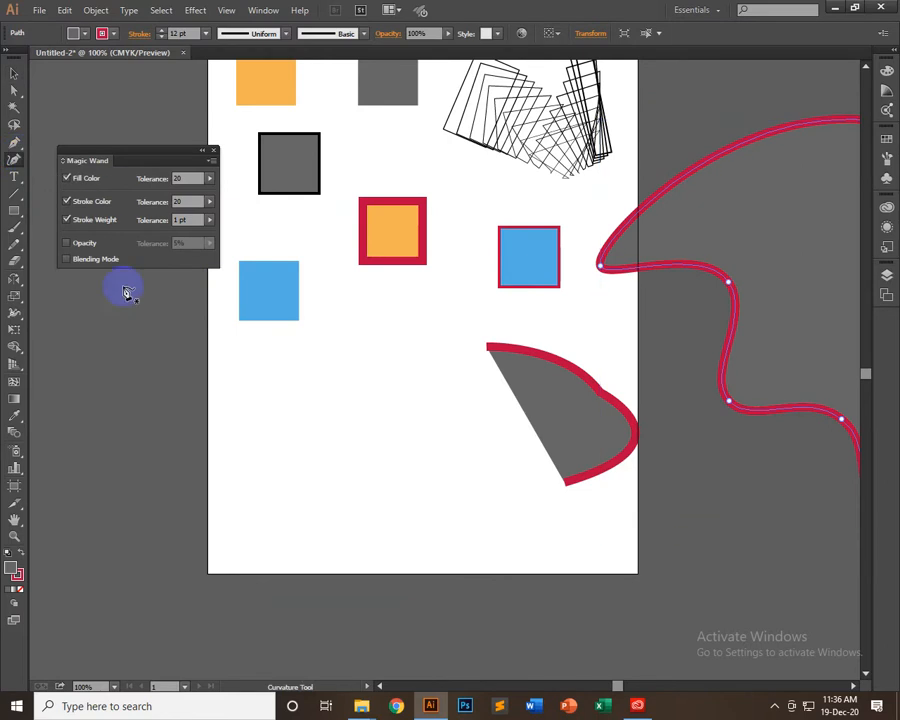
Draw a smooth U-shaped open path with three Curvature points below the blue square, placing its last point a second time
click(258, 393)
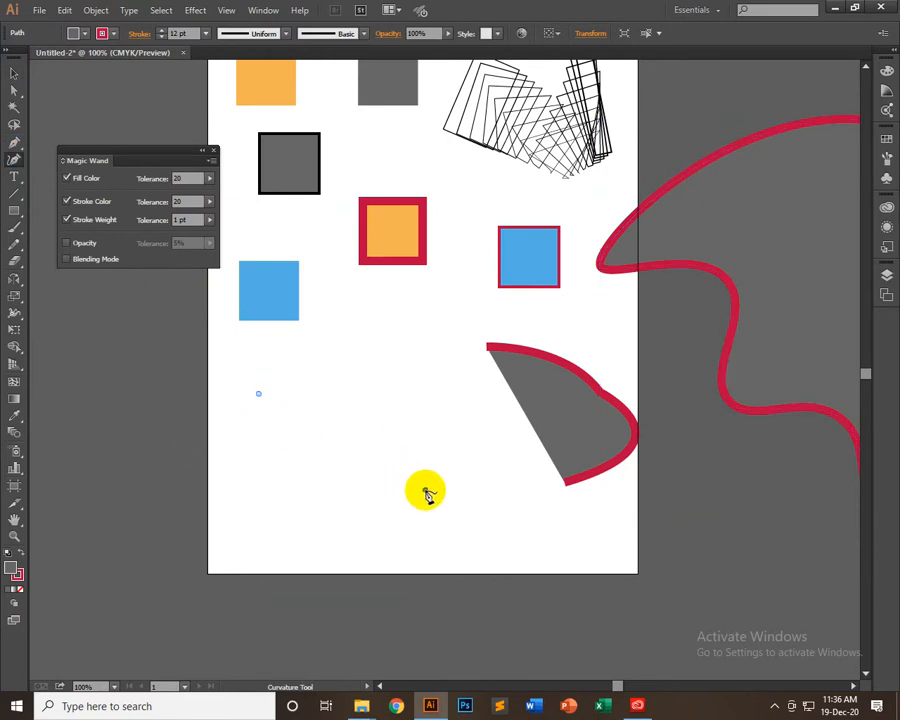
click(425, 489)
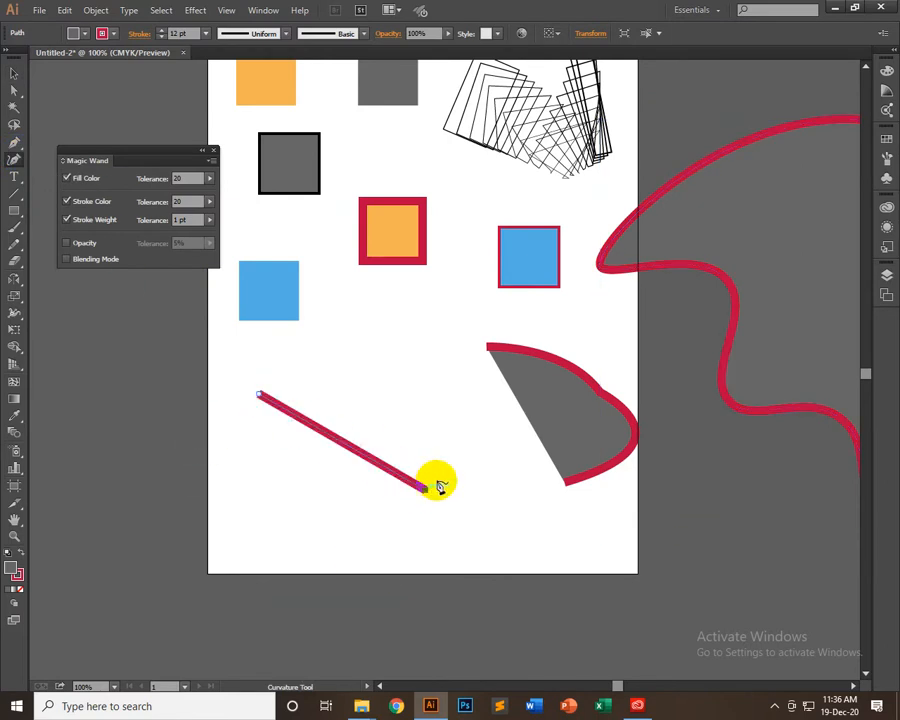
click(512, 409)
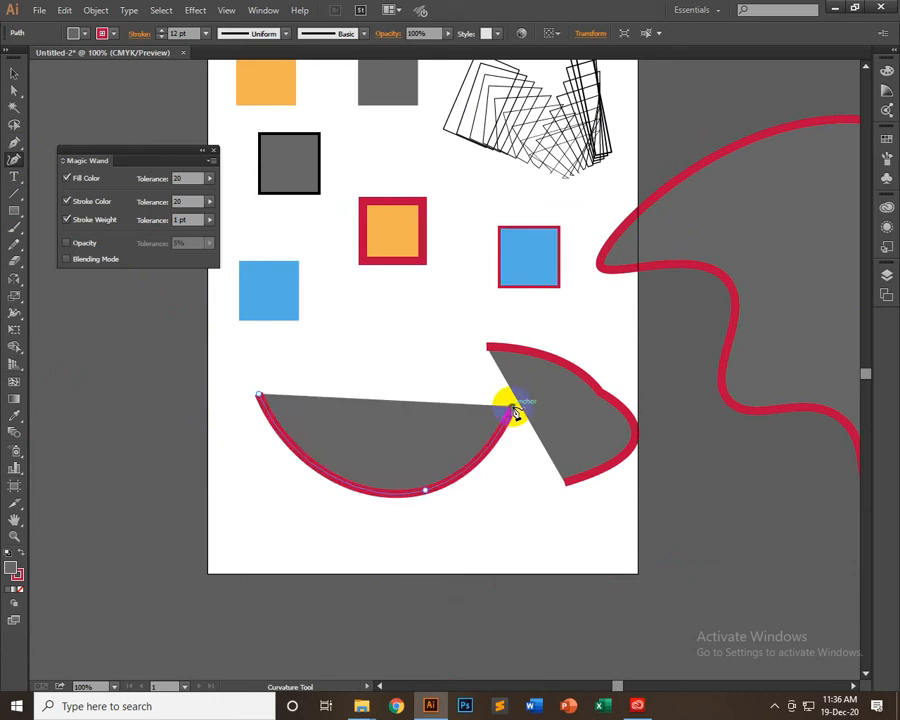
key(ctrl+z)
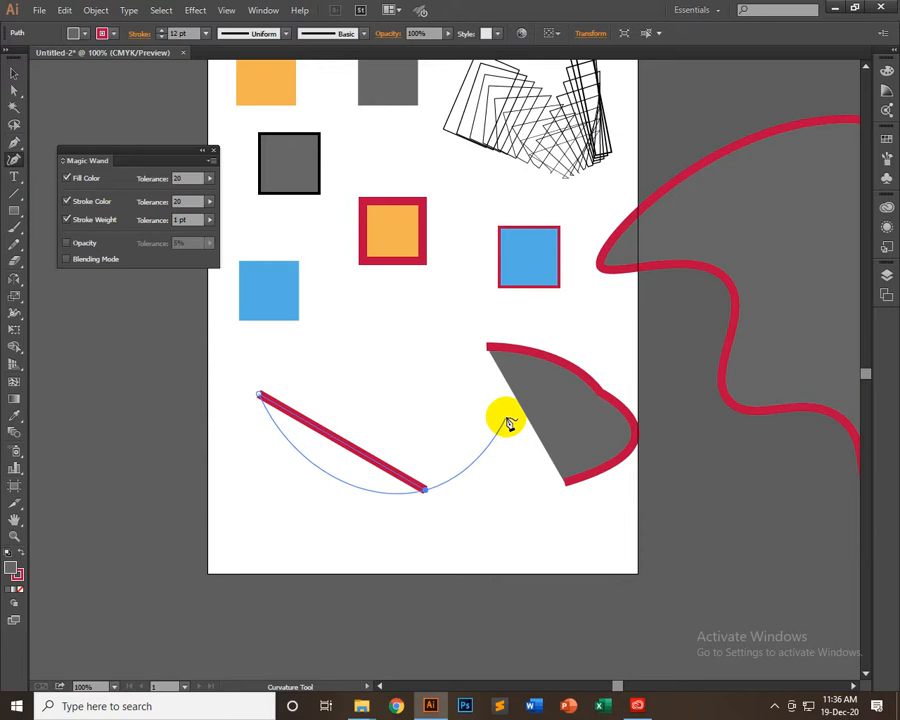
click(507, 421)
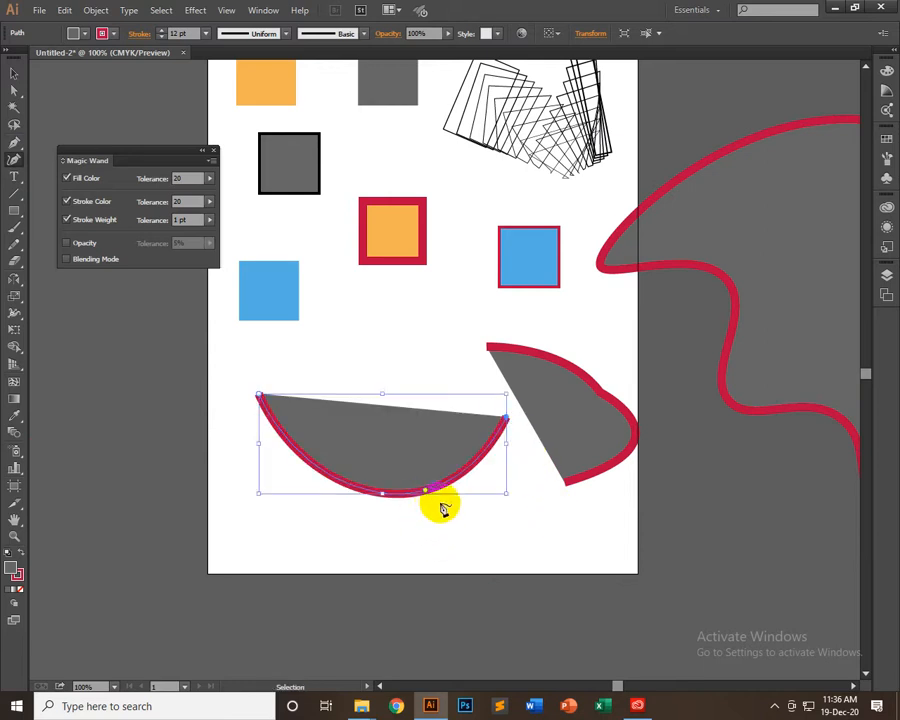
Undo all points of the U-shaped Curvature path until none of it is left
key(ctrl+z)
key(ctrl+z)
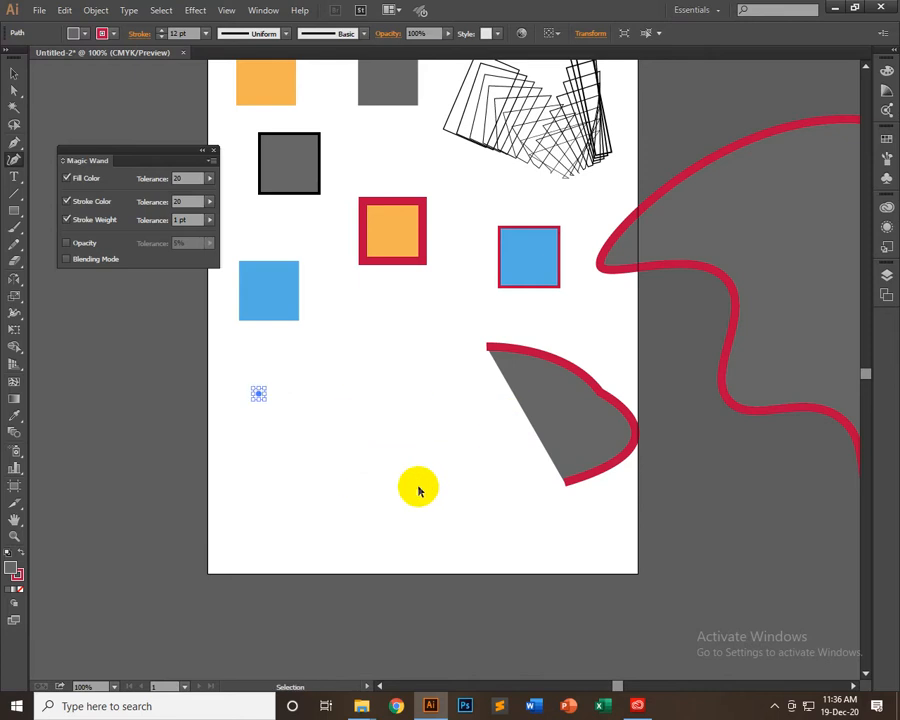
click(364, 393)
key(ctrl+z)
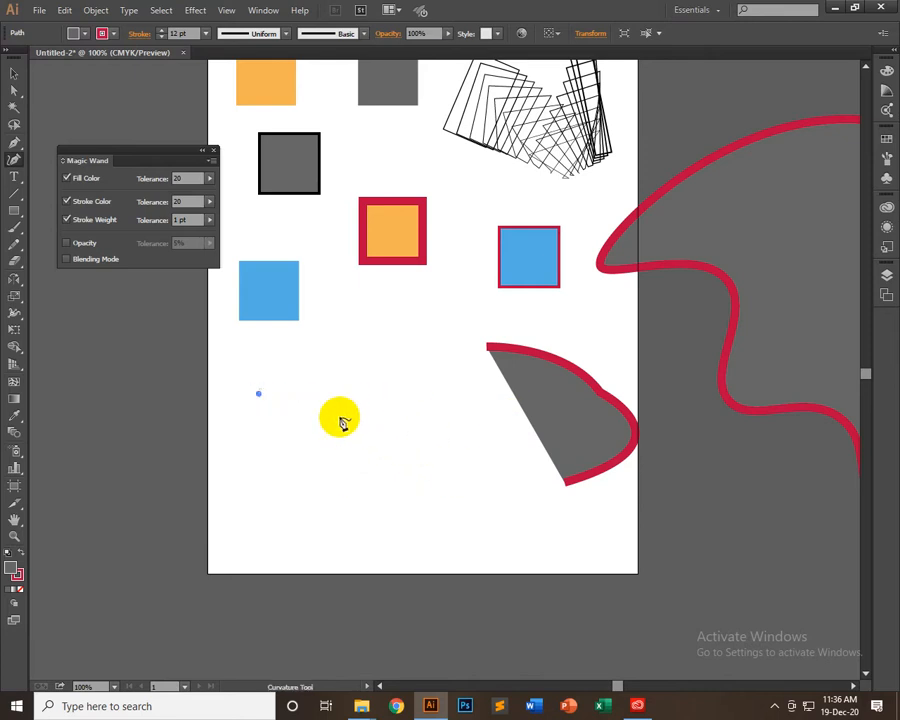
click(333, 410)
key(ctrl+z)
key(ctrl+z)
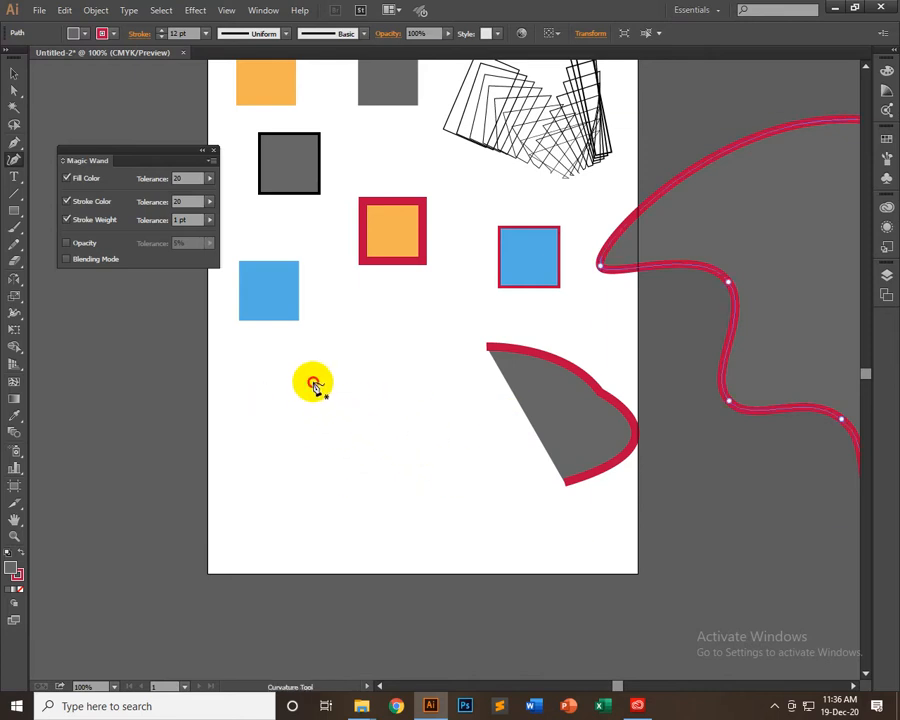
Draw an open zigzag path with the Curvature tool using corner points, from below the squares to past the artboard's right edge
click(313, 381)
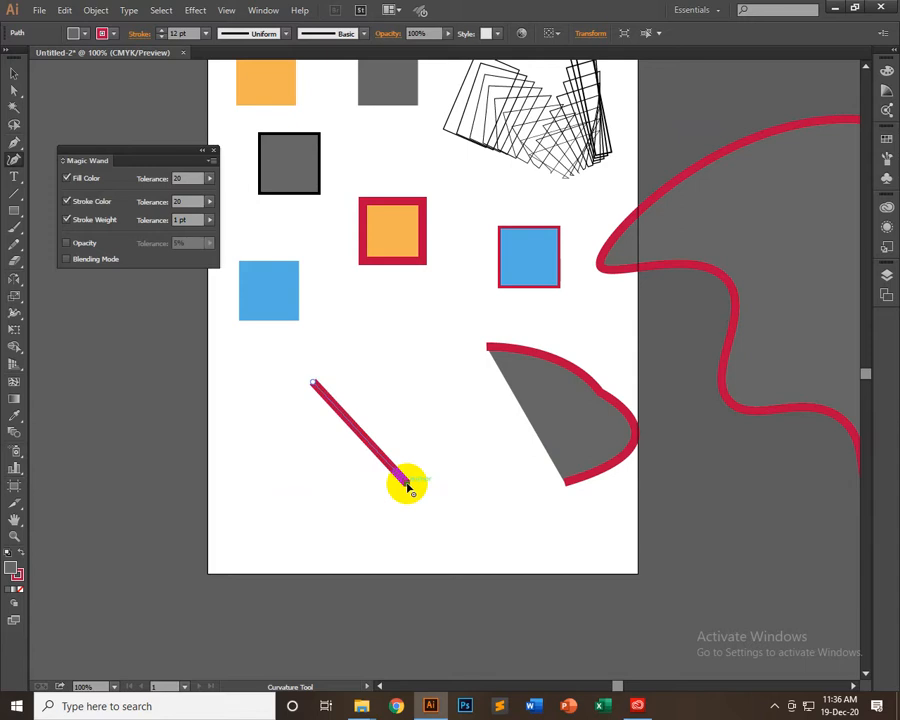
click(406, 484)
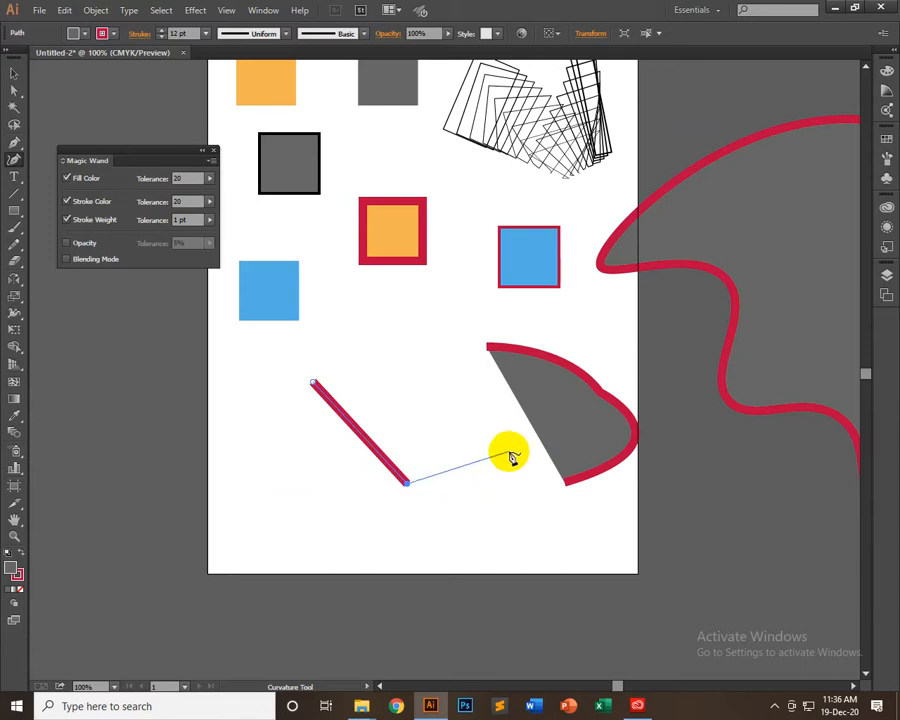
click(506, 455)
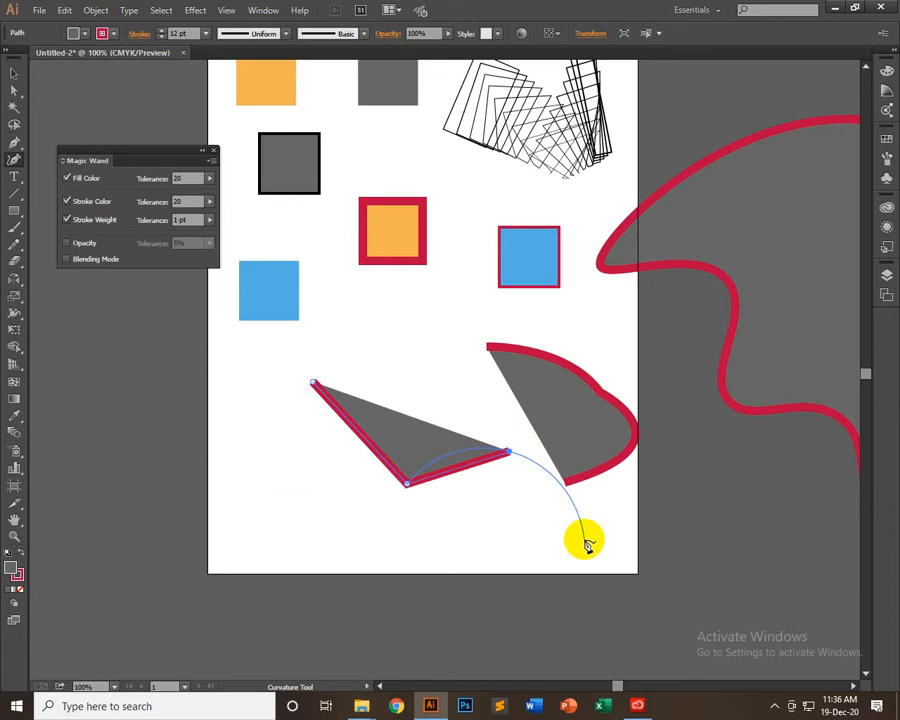
key(ctrl+z)
click(509, 463)
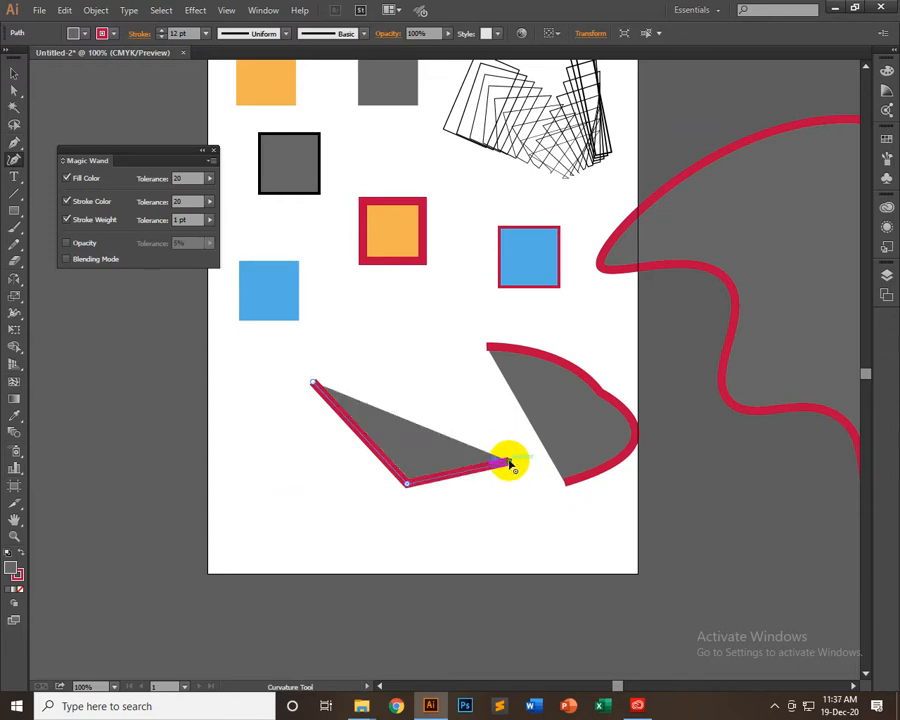
click(581, 553)
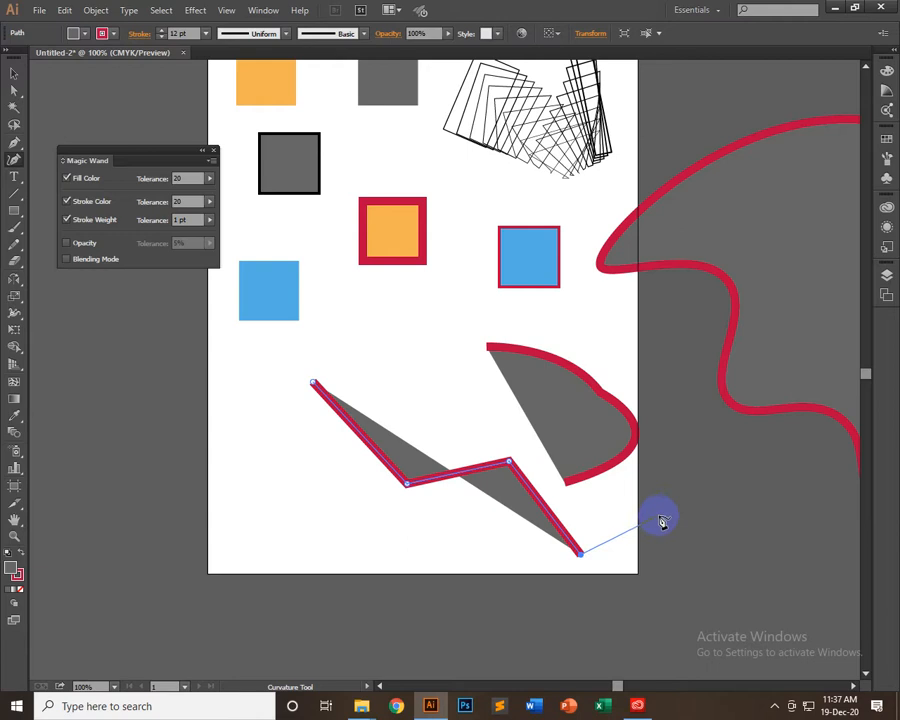
click(675, 453)
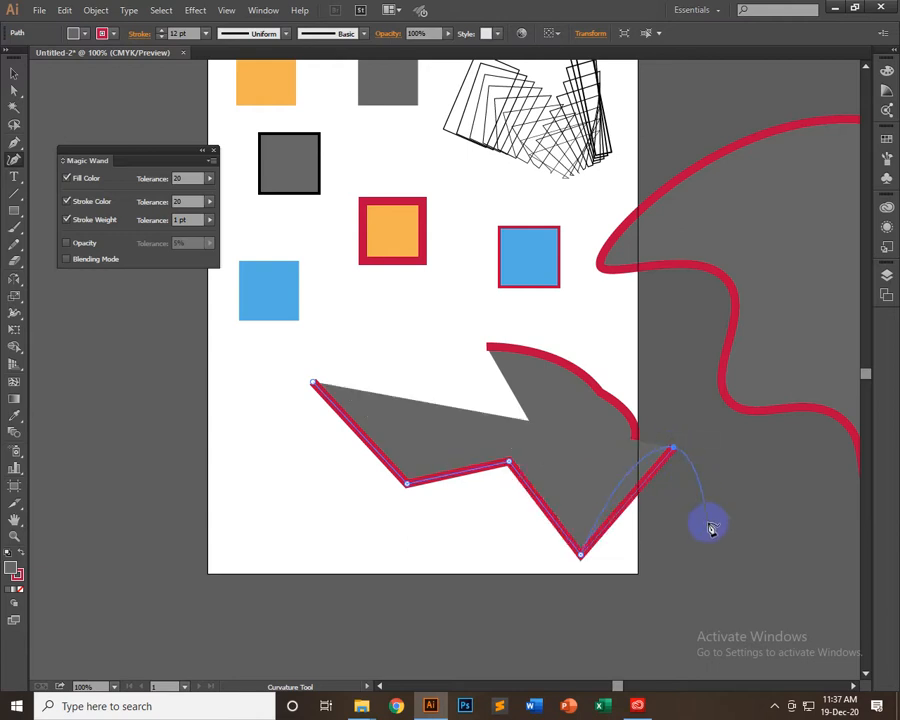
Delete the zigzag path
click(14, 73)
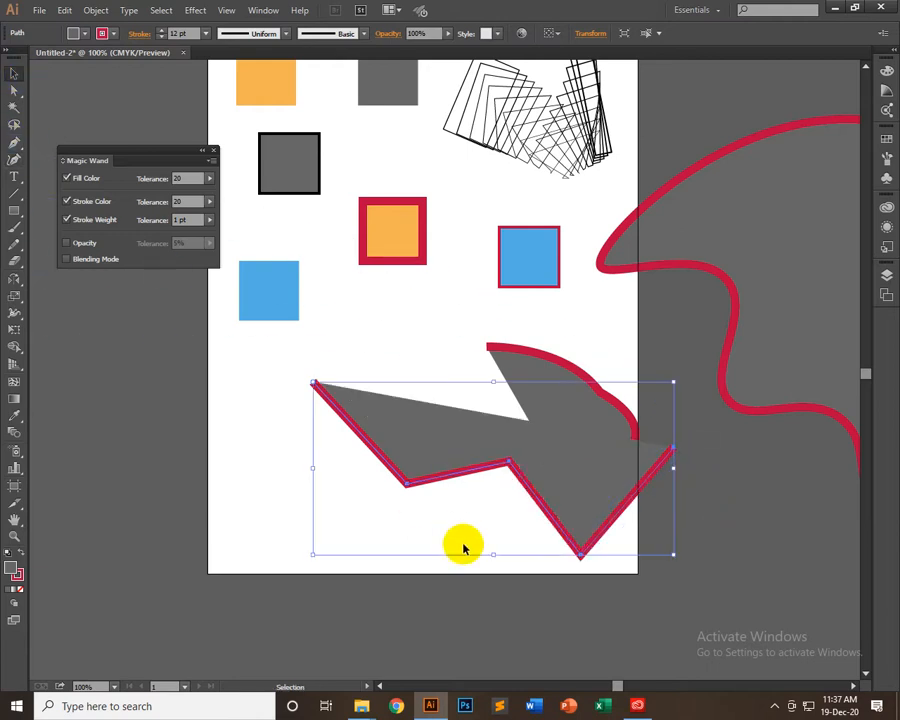
drag(450, 450, 406, 526)
key(Delete)
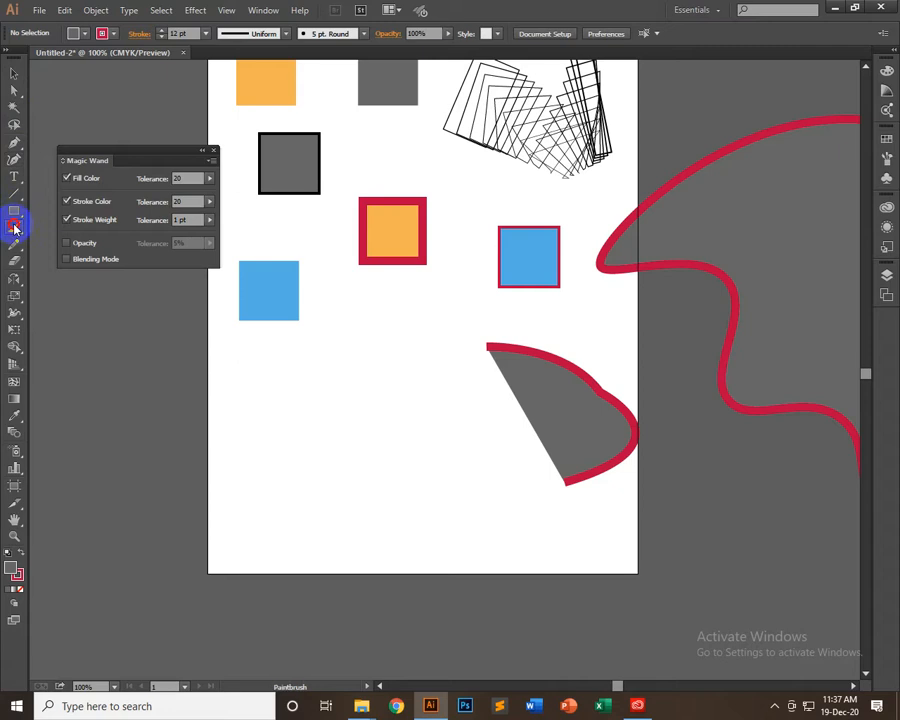
Set the stroke color to None and paint a large S-shaped stroke with the Paintbrush in the empty area below the squares
mouse_move(14, 228)
mouse_down()
mouse_move(96, 251)
mouse_move(66, 251)
mouse_move(88, 233)
mouse_up()
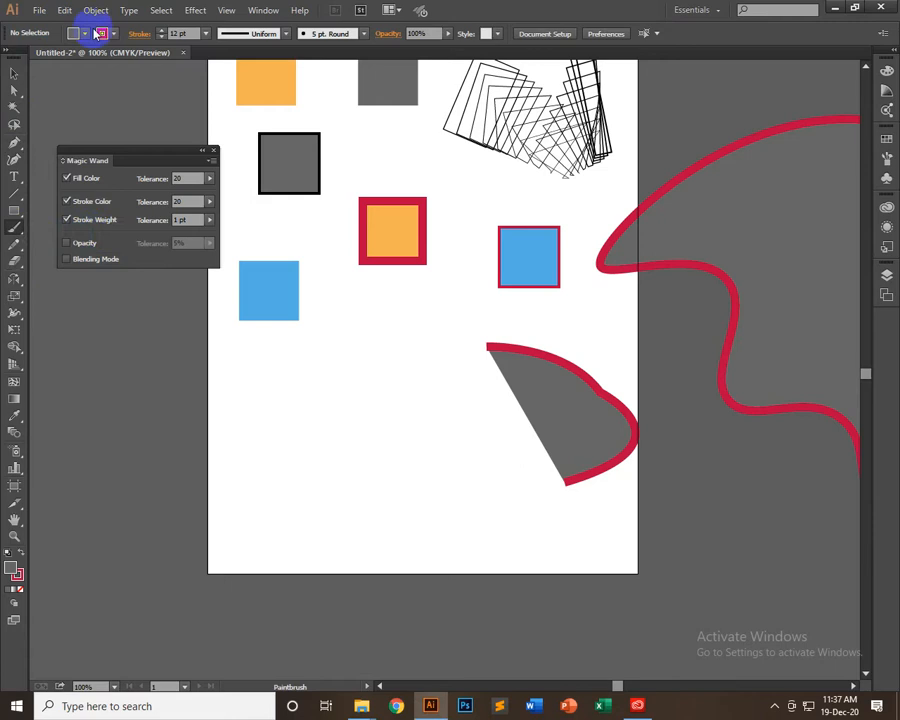
click(113, 36)
click(10, 45)
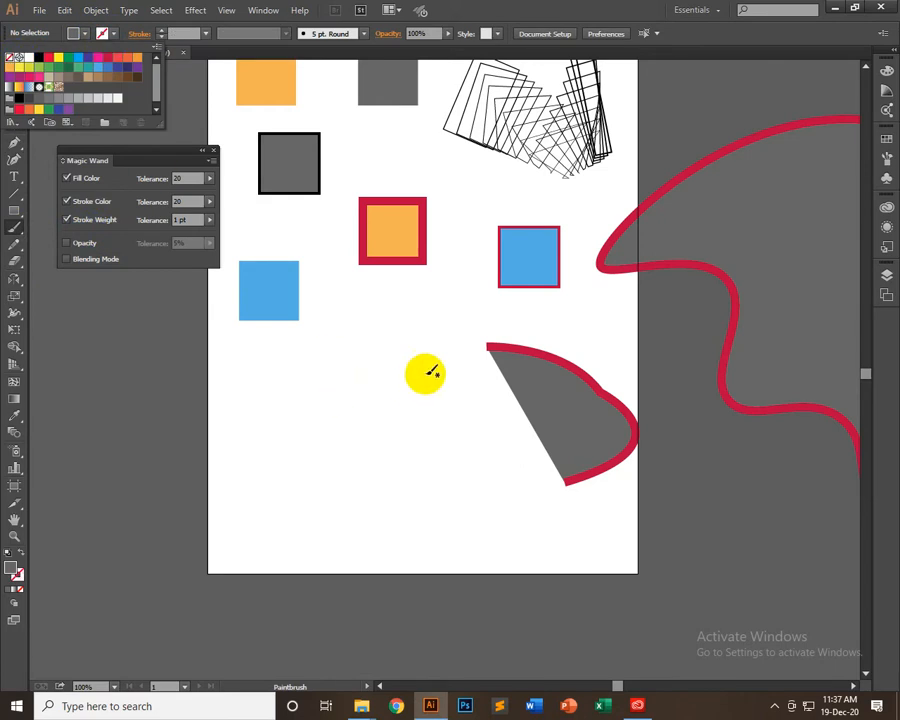
mouse_move(398, 334)
mouse_down()
mouse_move(364, 380)
mouse_move(238, 447)
mouse_up()
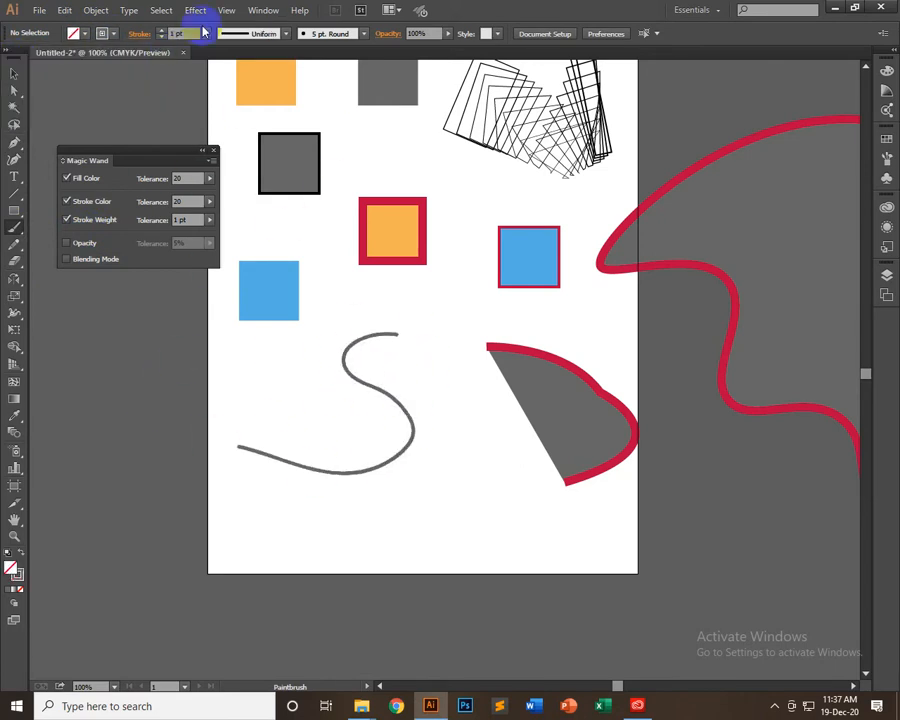
Set the stroke weight to 7 pt and paint a thick S, an N-shaped stroke and a squiggle around the thin S
click(207, 37)
click(227, 190)
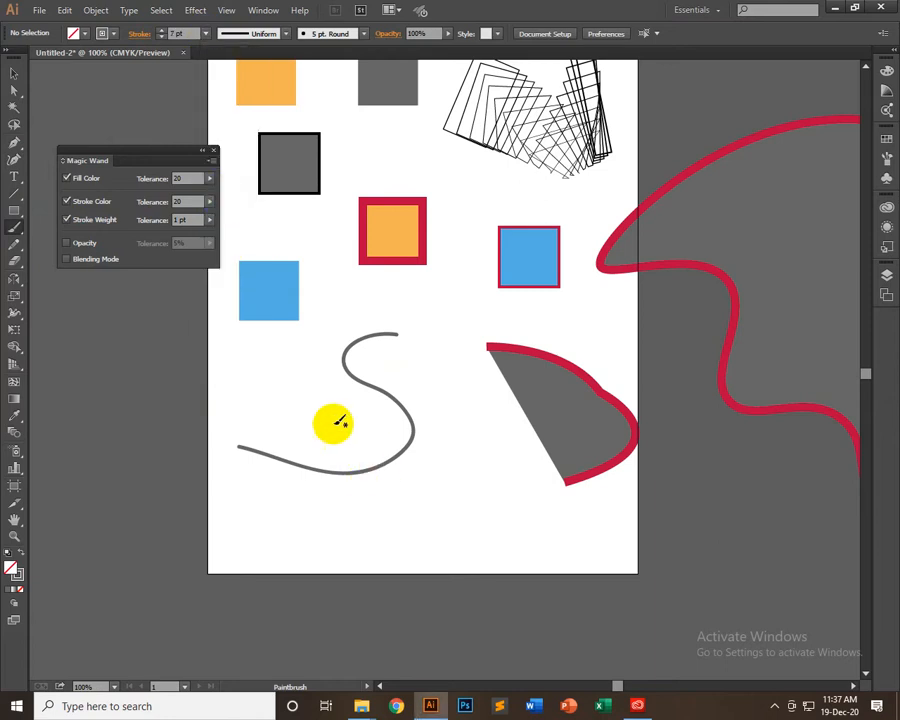
mouse_move(298, 356)
mouse_down()
mouse_move(261, 356)
mouse_move(290, 455)
mouse_move(153, 446)
mouse_up()
mouse_move(403, 520)
mouse_down()
mouse_move(478, 498)
mouse_move(500, 343)
mouse_up()
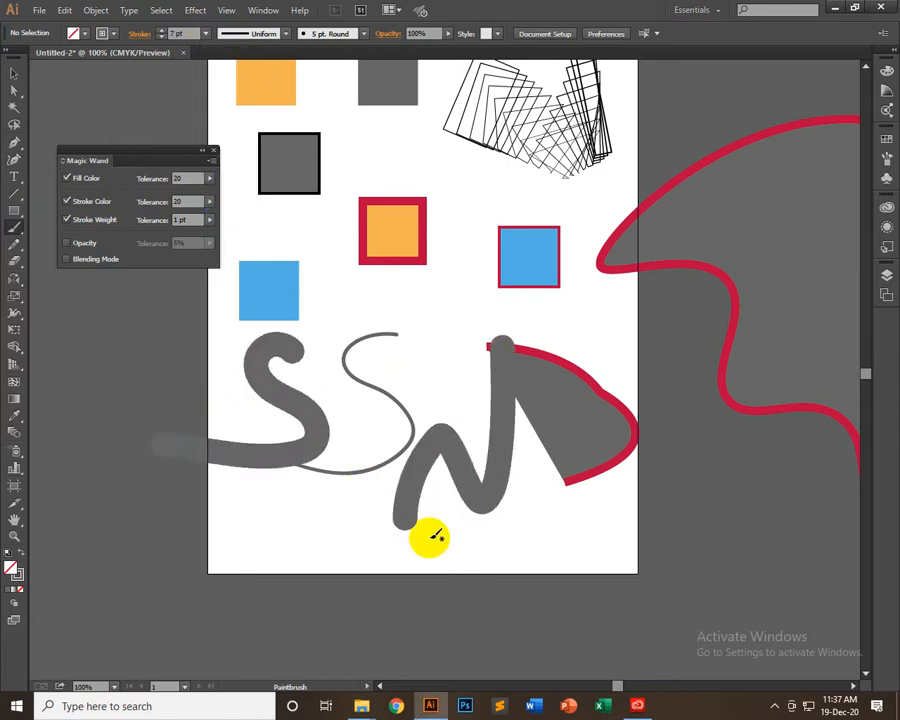
mouse_move(270, 526)
mouse_down()
mouse_move(316, 505)
mouse_move(482, 520)
mouse_up()
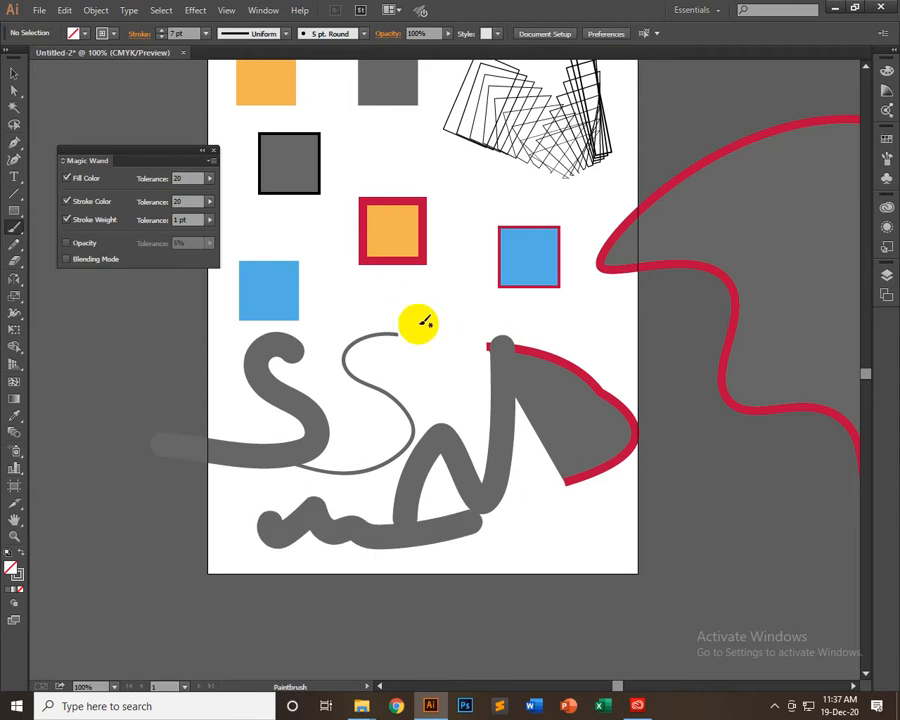
Paint three more thick S-shaped strokes and a long wavy stroke running off the artboard's lower-right corner
right_click(432, 315)
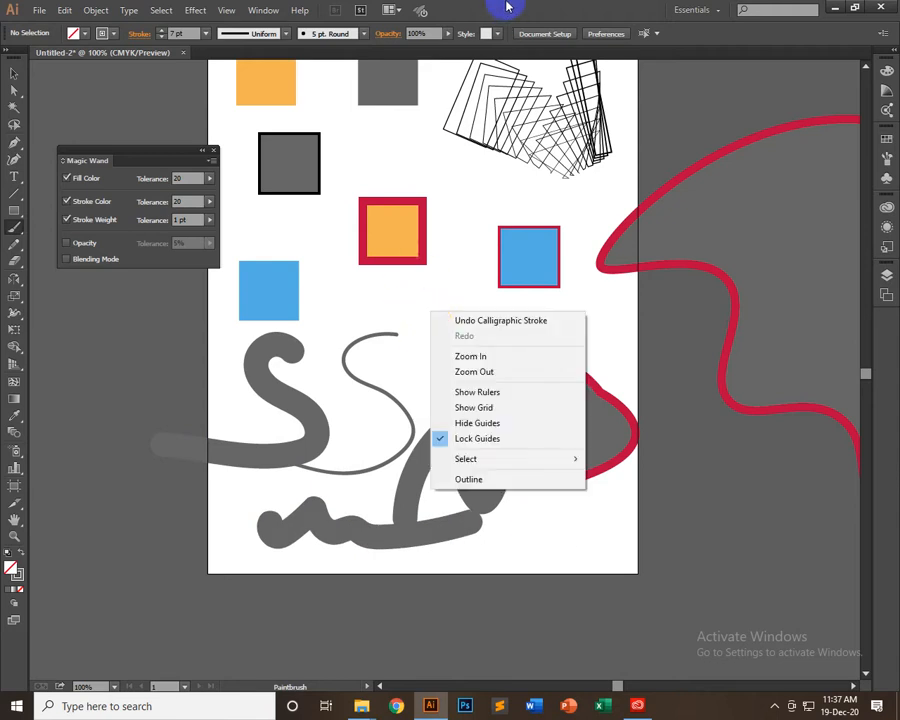
click(507, 7)
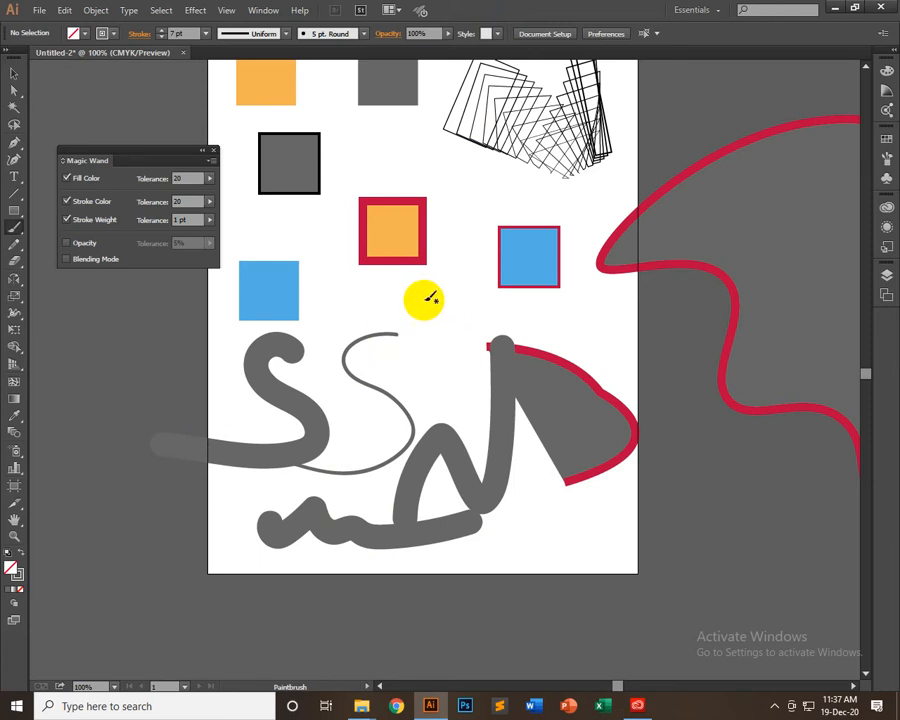
mouse_move(437, 310)
mouse_down()
mouse_move(460, 342)
mouse_move(372, 394)
mouse_up()
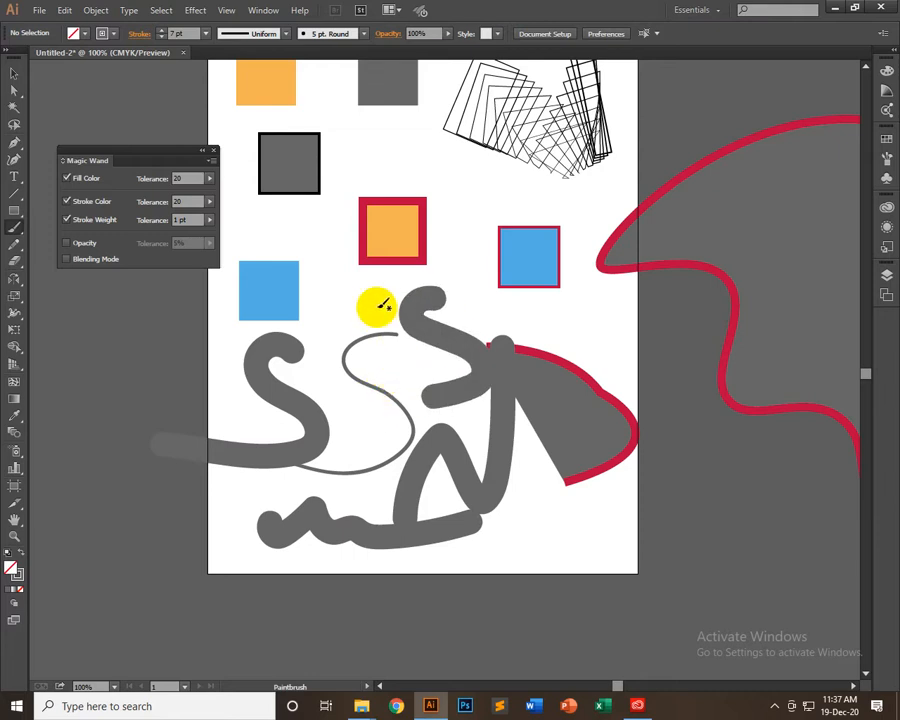
mouse_move(375, 299)
mouse_down()
mouse_move(337, 332)
mouse_move(340, 387)
mouse_move(369, 411)
mouse_move(374, 449)
mouse_move(315, 478)
mouse_up()
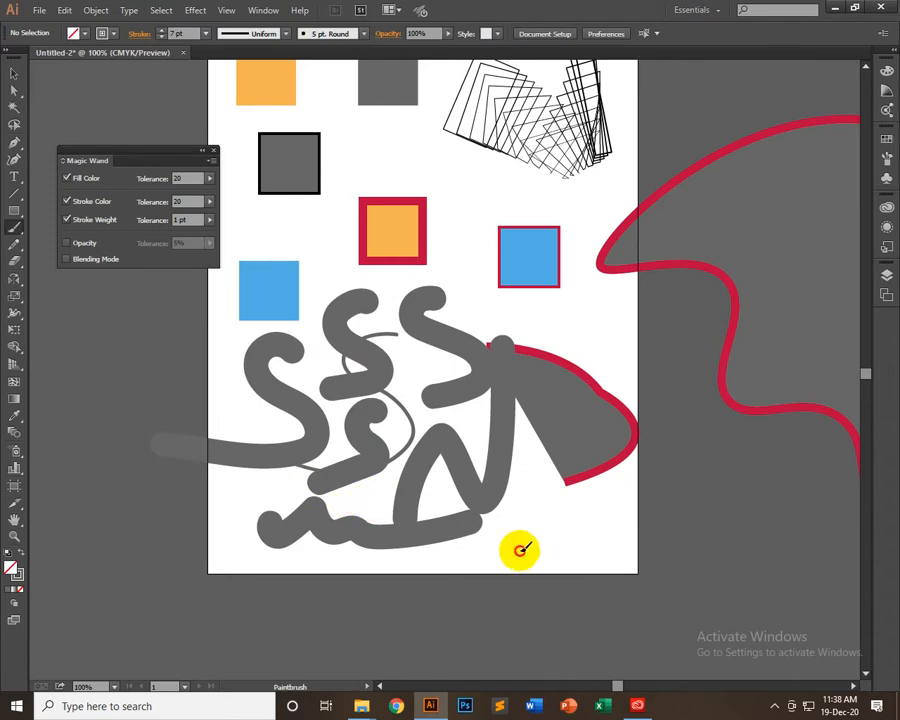
mouse_move(516, 546)
mouse_down()
mouse_move(593, 542)
mouse_move(820, 478)
mouse_up()
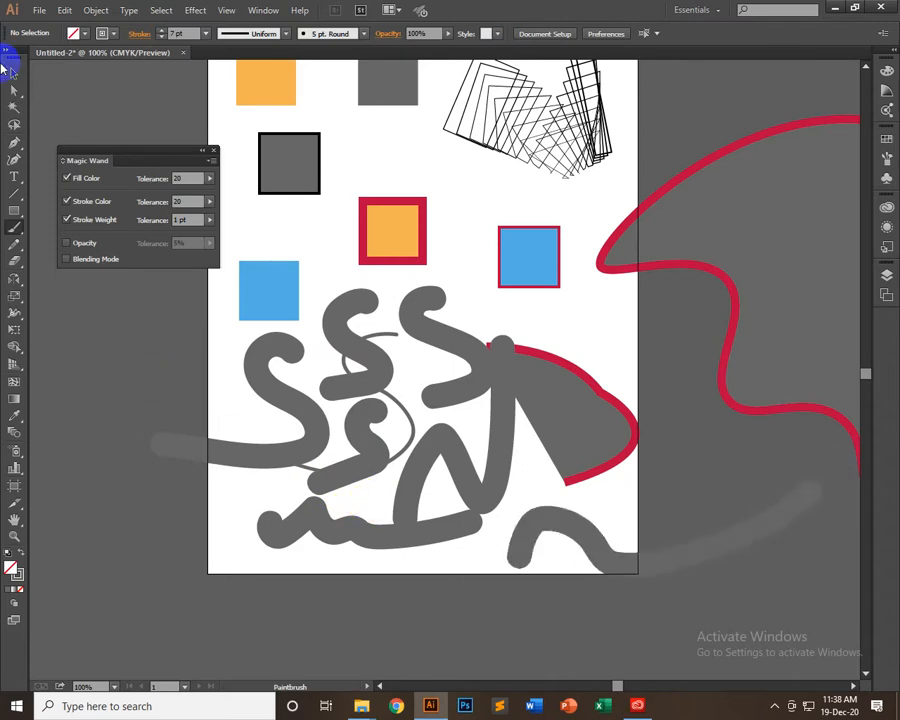
Delete the N-shaped stroke, the bottom squiggle and the long wavy stroke
click(13, 72)
click(418, 520)
key(Delete)
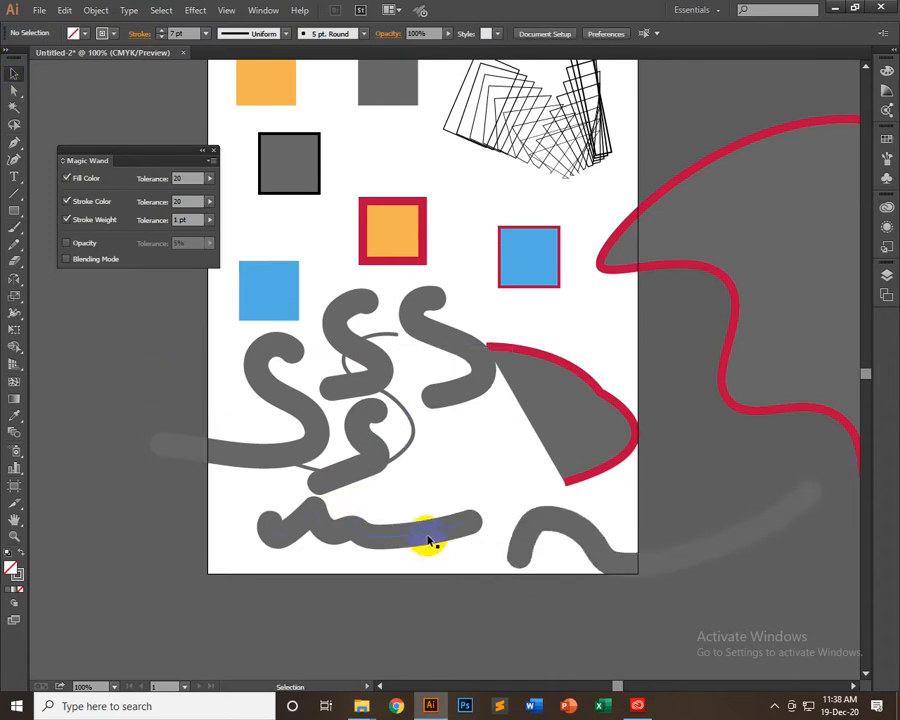
click(428, 539)
key(Delete)
drag(543, 524, 593, 604)
key(Delete)
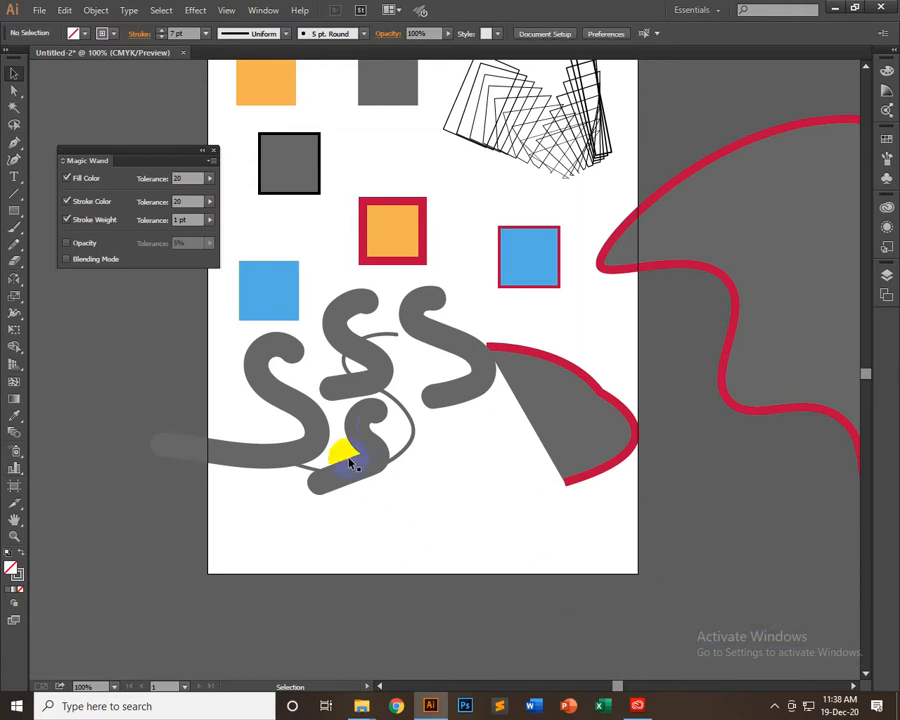
Delete the small lower S and the thin S, and move two thick S strokes apart, one down and one up-left
drag(350, 462, 422, 498)
key(Delete)
drag(382, 382, 452, 512)
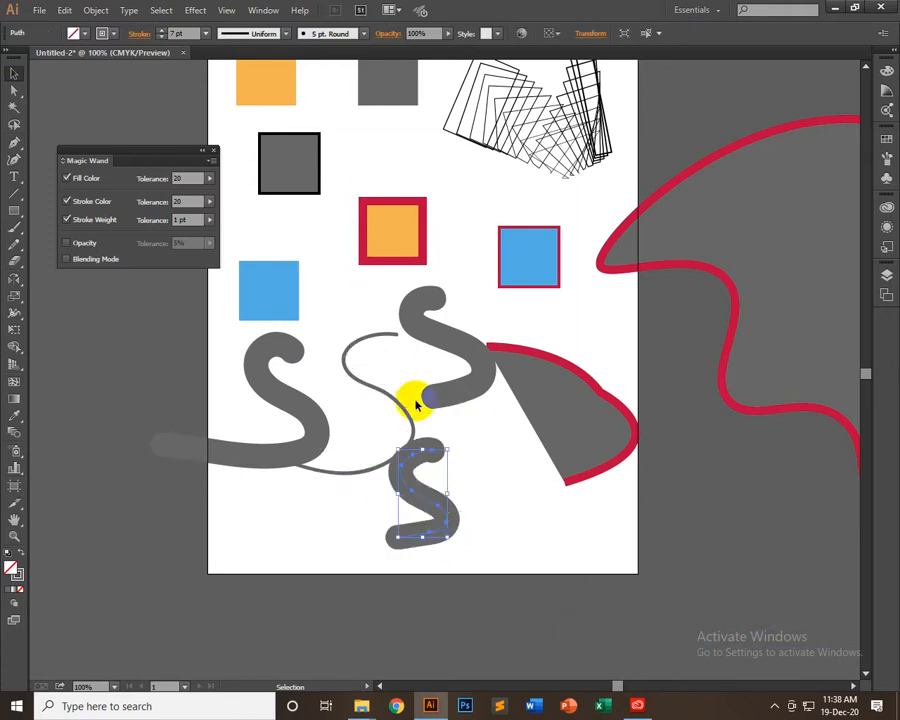
drag(408, 412, 345, 365)
key(Delete)
click(482, 467)
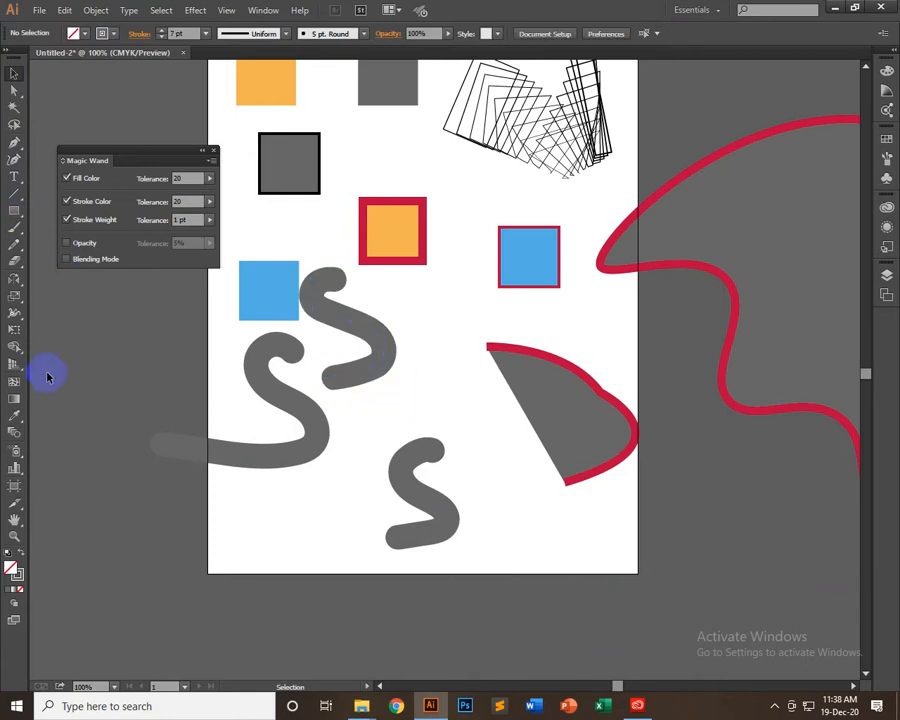
Set the Paintbrush stroke weight to 4 pt and paint a thinner S and an n-shaped stroke among the thick S strokes
click(14, 226)
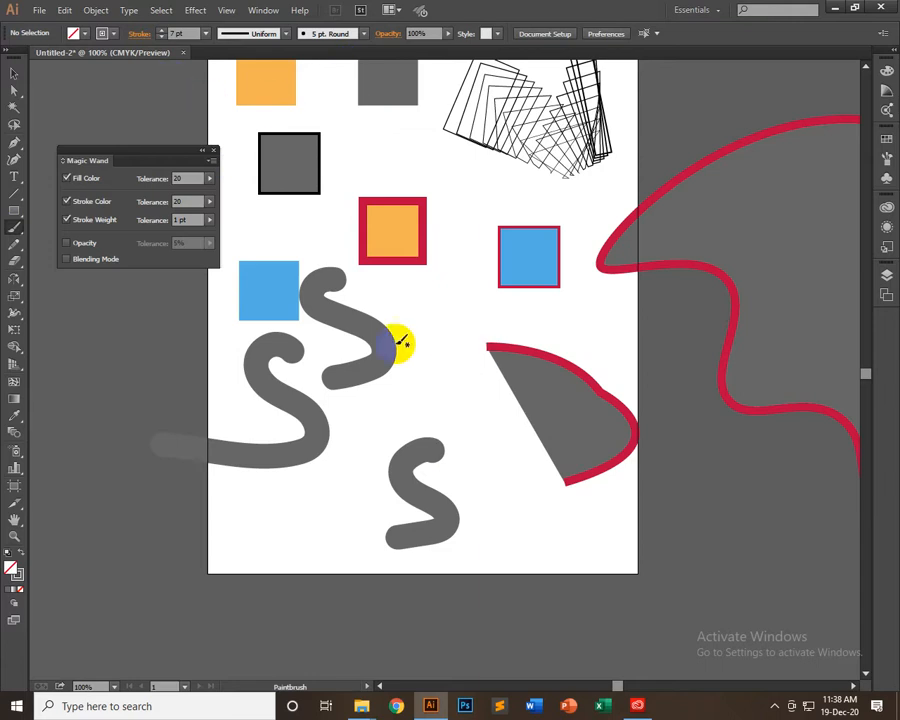
click(206, 33)
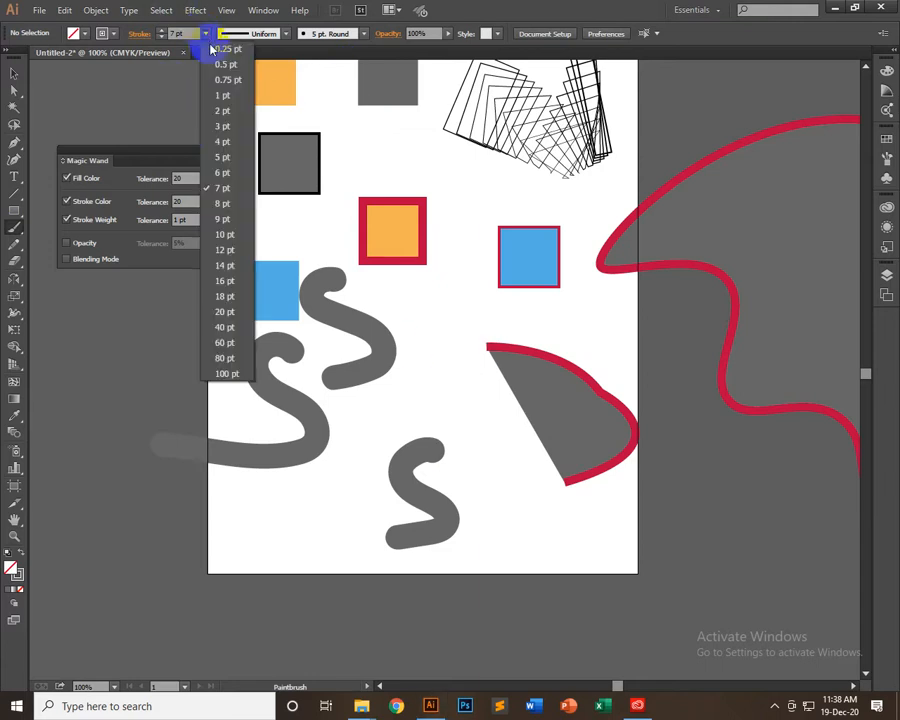
click(222, 142)
mouse_move(450, 336)
mouse_down()
mouse_move(484, 383)
mouse_move(368, 400)
mouse_up()
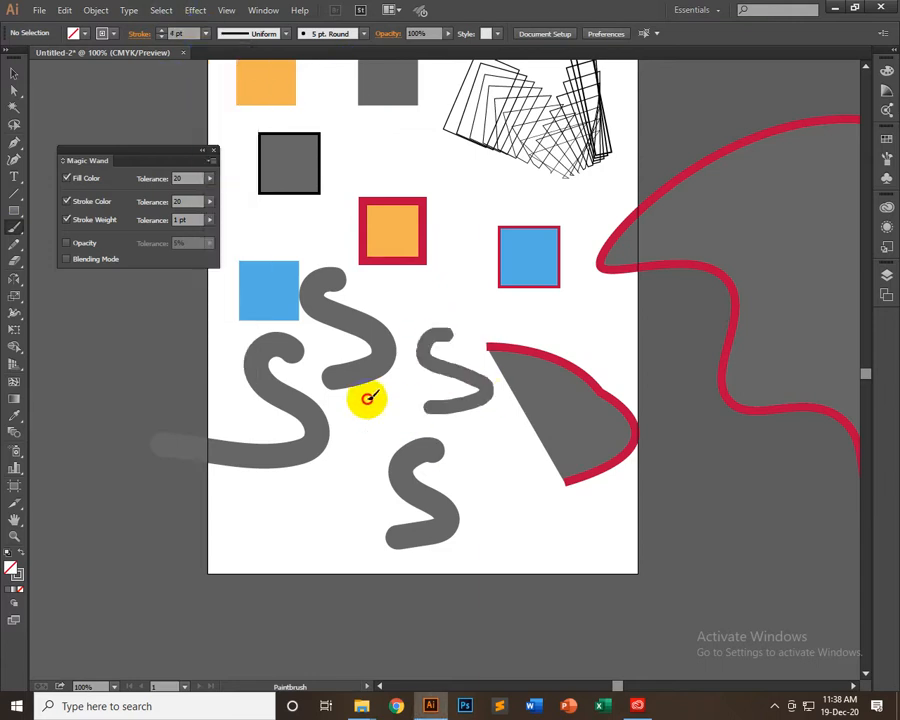
mouse_move(286, 530)
mouse_down()
mouse_move(365, 506)
mouse_move(371, 580)
mouse_up()
Set the Paintbrush stroke weight to 3 pt and paint squiggles above the red-bordered orange square, across the red-bordered blue square and beside the half-disc
click(205, 33)
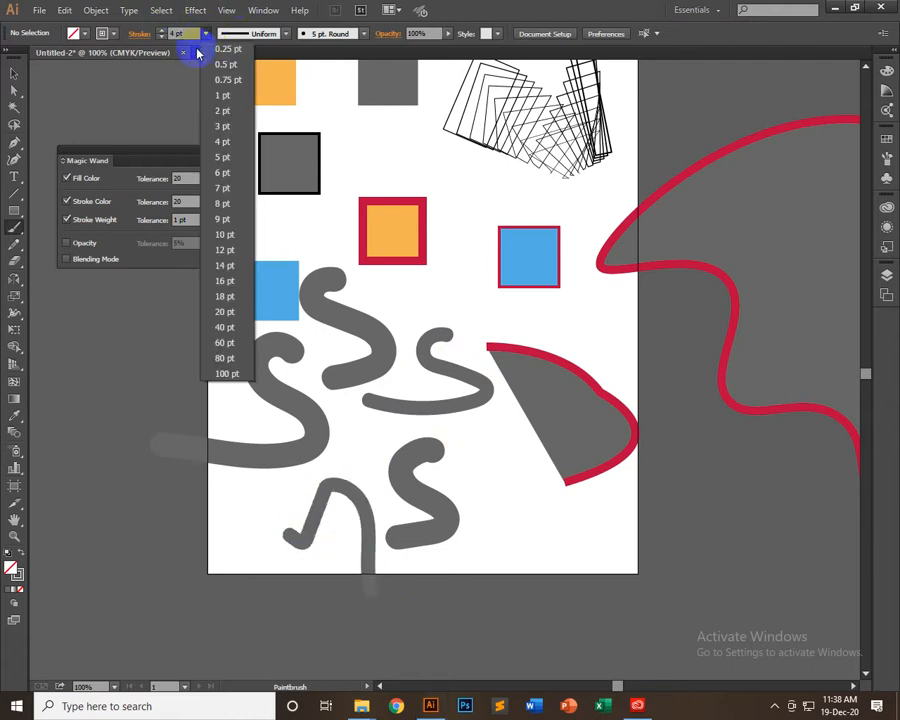
click(224, 126)
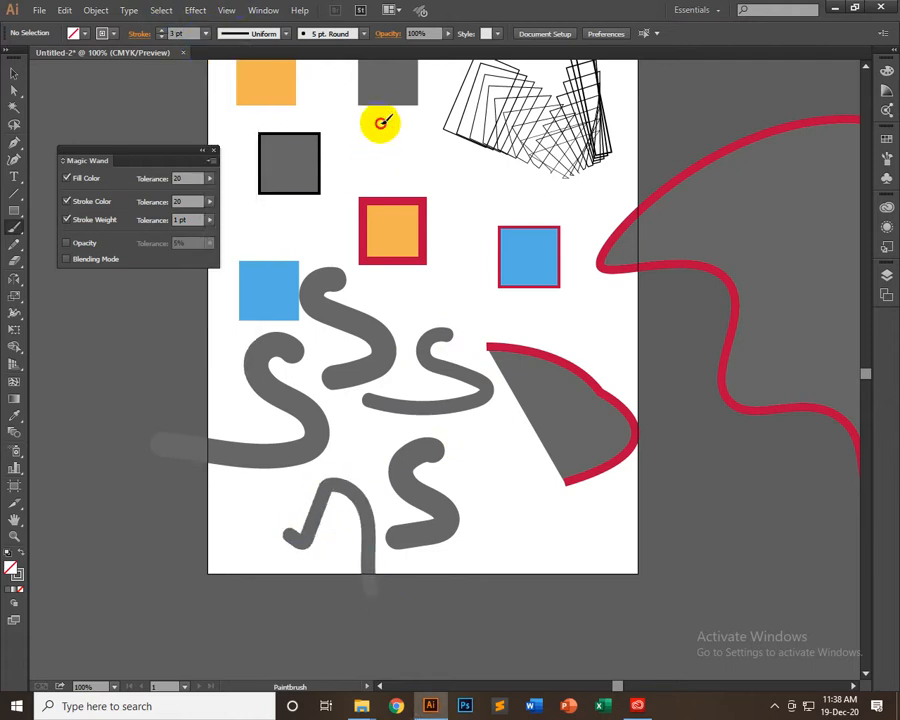
mouse_move(382, 121)
mouse_down()
mouse_move(369, 151)
mouse_move(409, 177)
mouse_move(463, 172)
mouse_up()
mouse_move(410, 293)
mouse_down()
mouse_move(601, 298)
mouse_move(590, 313)
mouse_move(630, 385)
mouse_up()
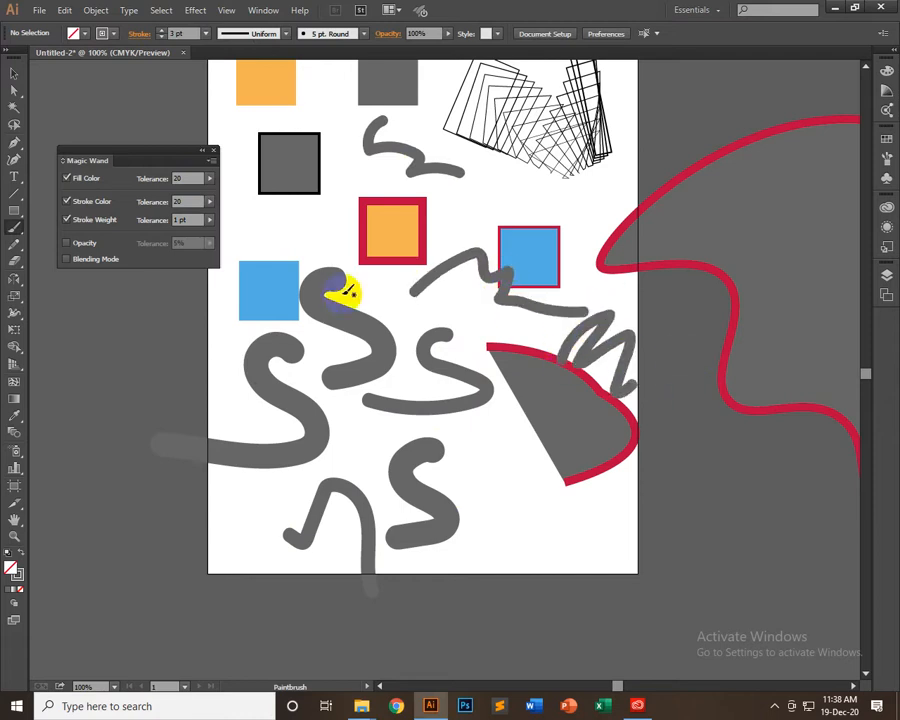
Delete the 3 pt squiggles around the blue square, the half-disc and above the red-bordered orange square
click(14, 74)
click(703, 333)
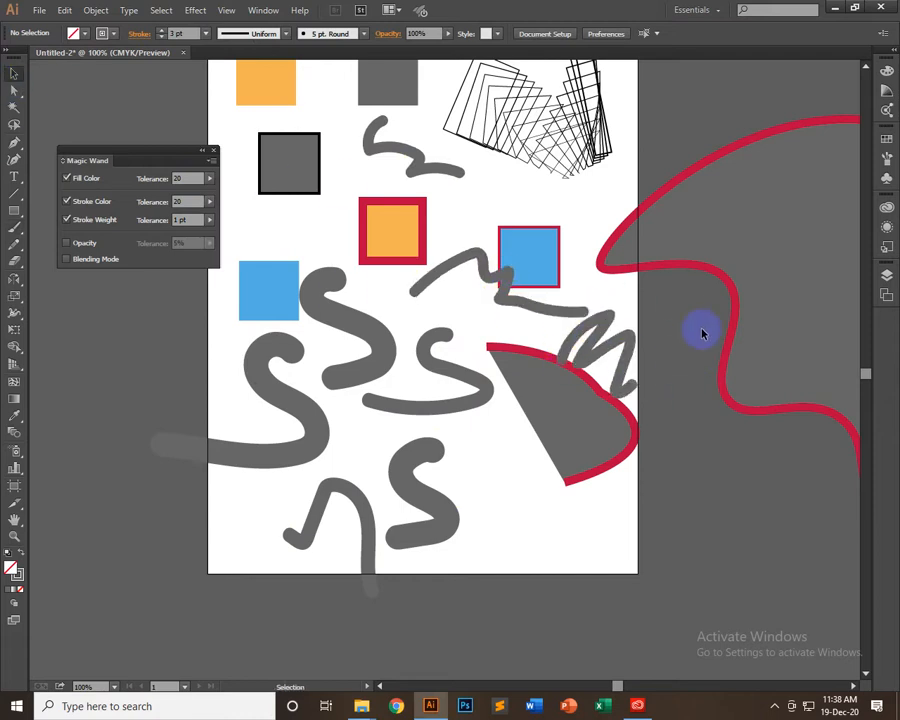
click(622, 340)
key(Delete)
click(524, 306)
key(Delete)
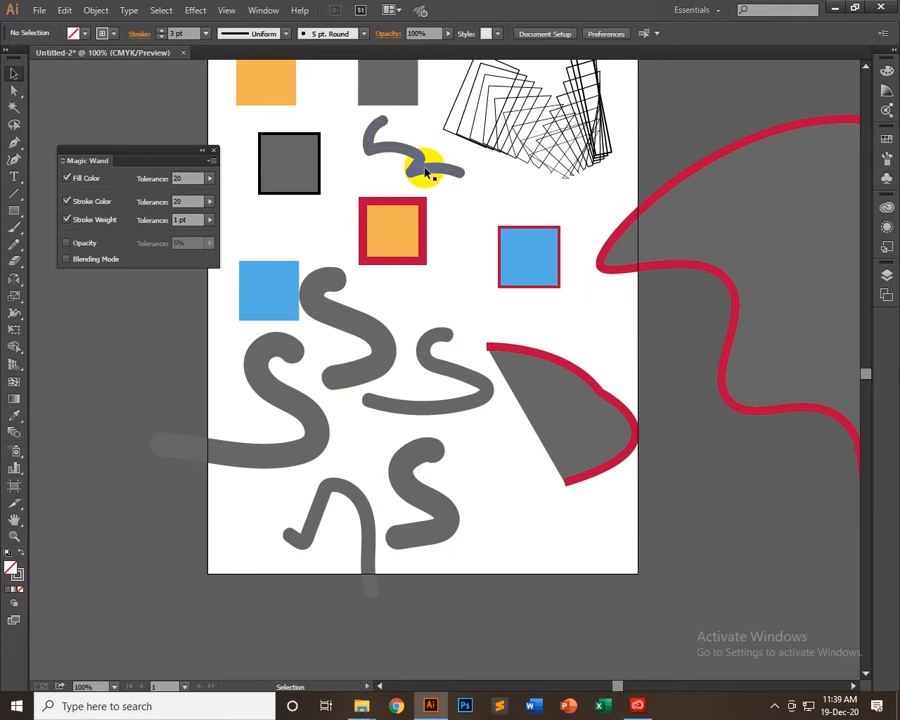
click(425, 173)
key(Delete)
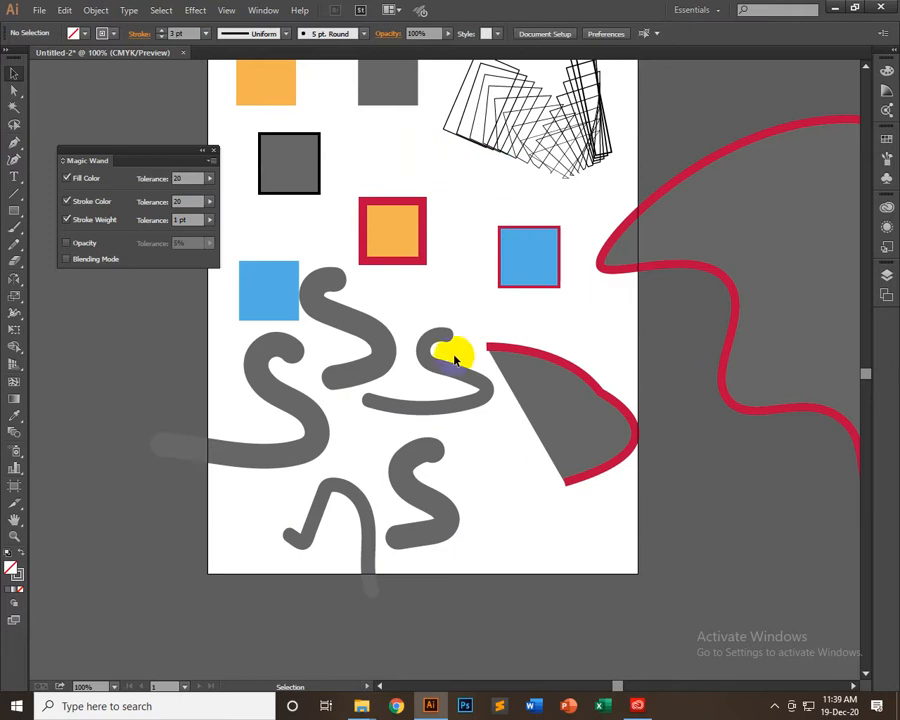
Set the Paintbrush stroke weight to 0.75 pt and paint a thin arc with a short dab beneath it beside the black-bordered grey square
click(17, 229)
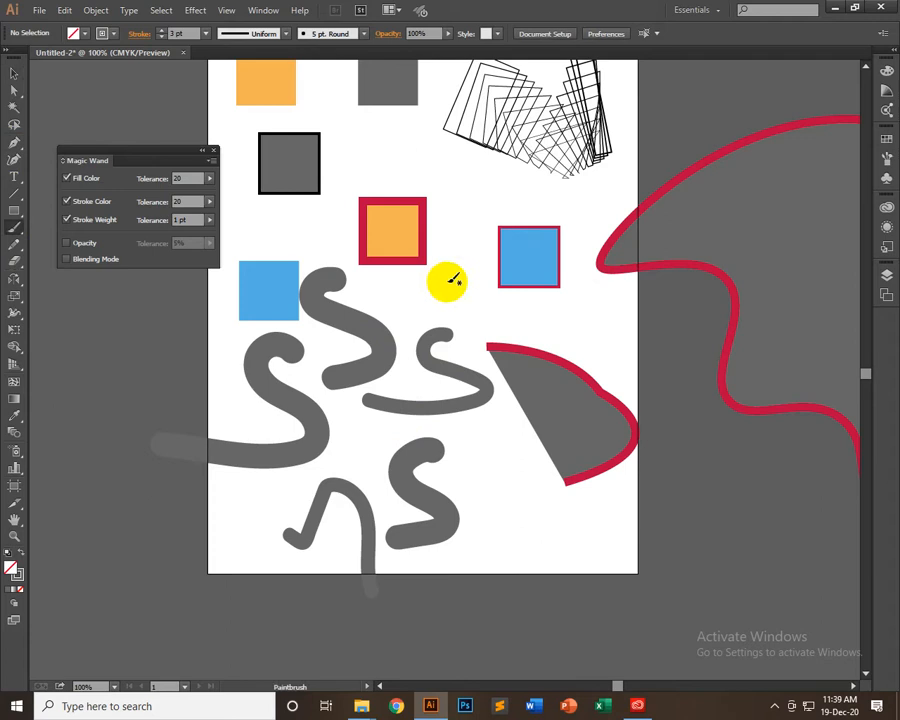
click(207, 33)
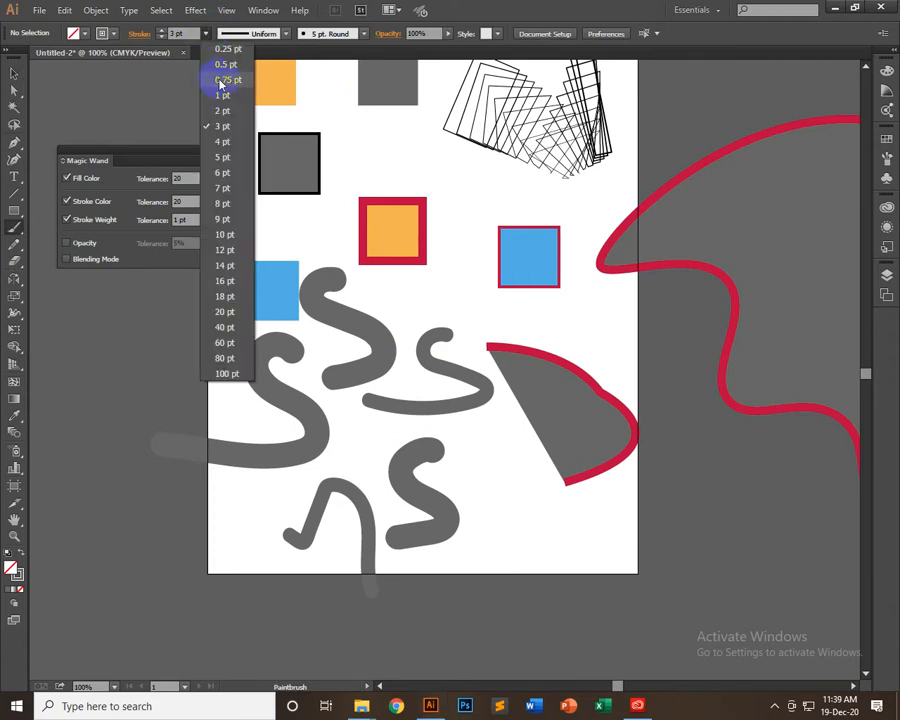
click(221, 80)
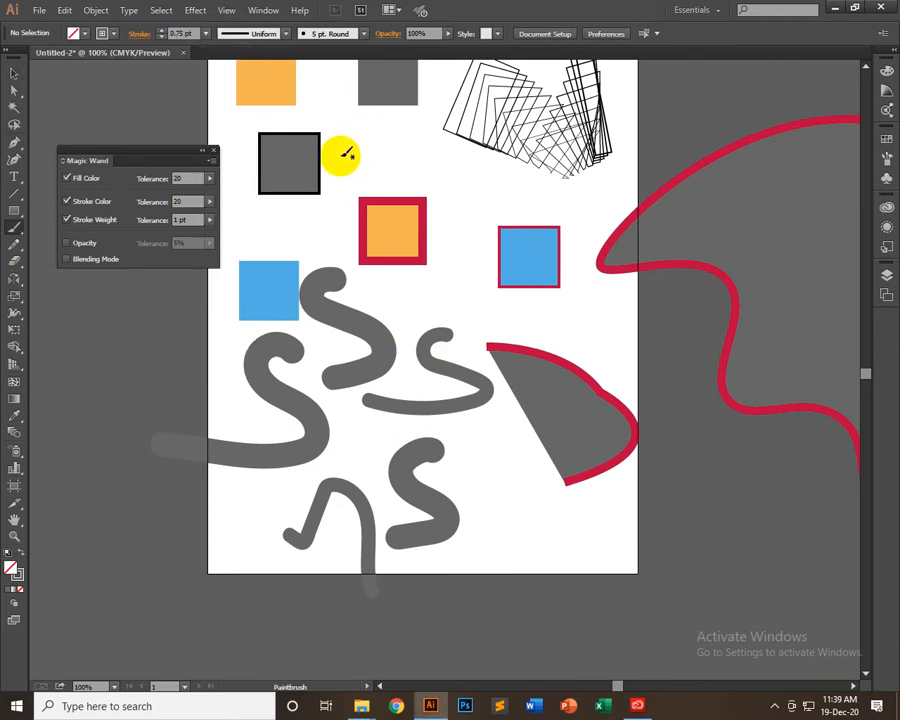
mouse_move(344, 147)
mouse_down()
mouse_move(384, 140)
mouse_move(404, 168)
mouse_move(366, 157)
mouse_up()
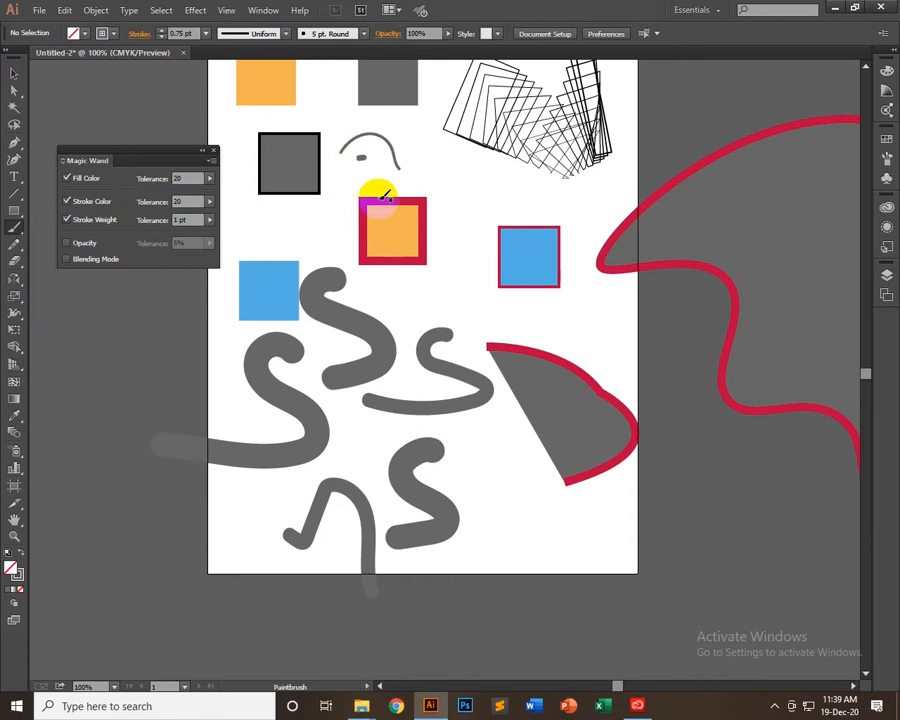
Delete the thin 0.75 pt arc and the short dab beneath it
click(14, 74)
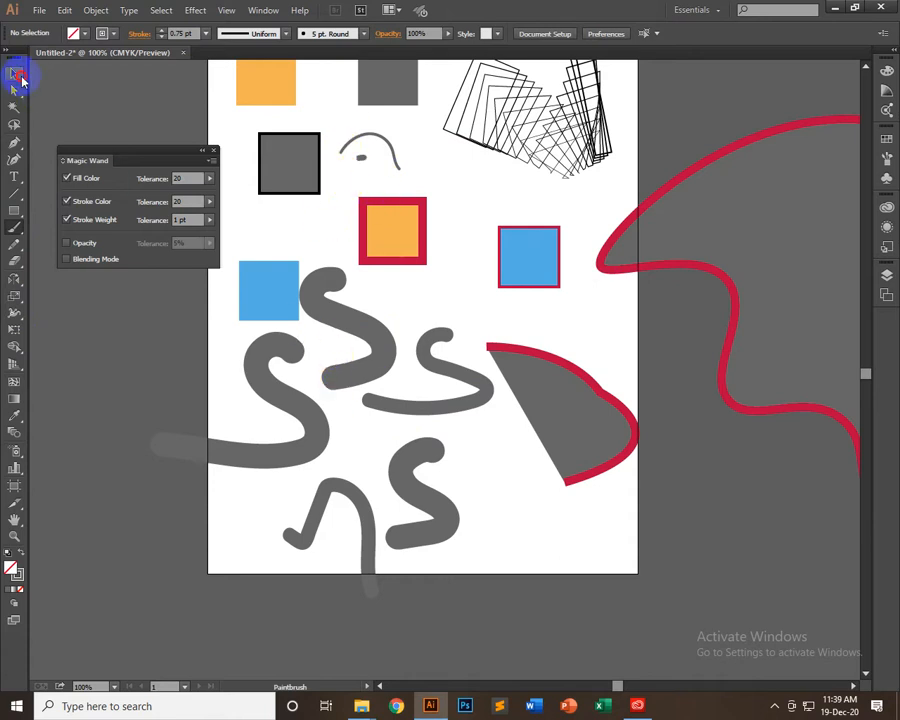
drag(347, 165, 394, 151)
key(Delete)
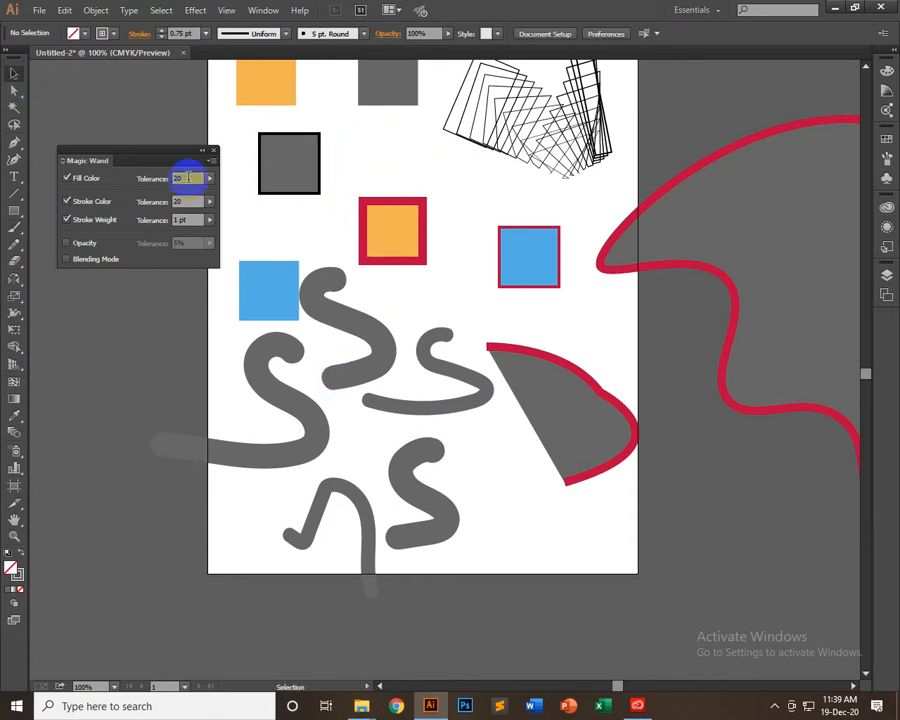
Draw an arch with the Pencil tool above the red-bordered orange square and extend its left end downward
click(16, 146)
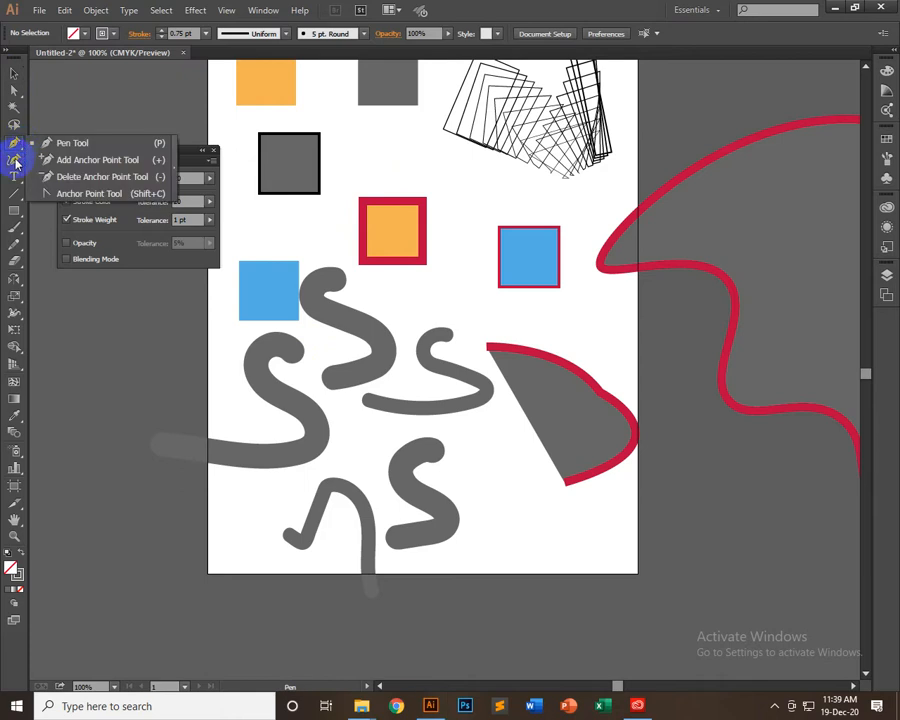
click(16, 241)
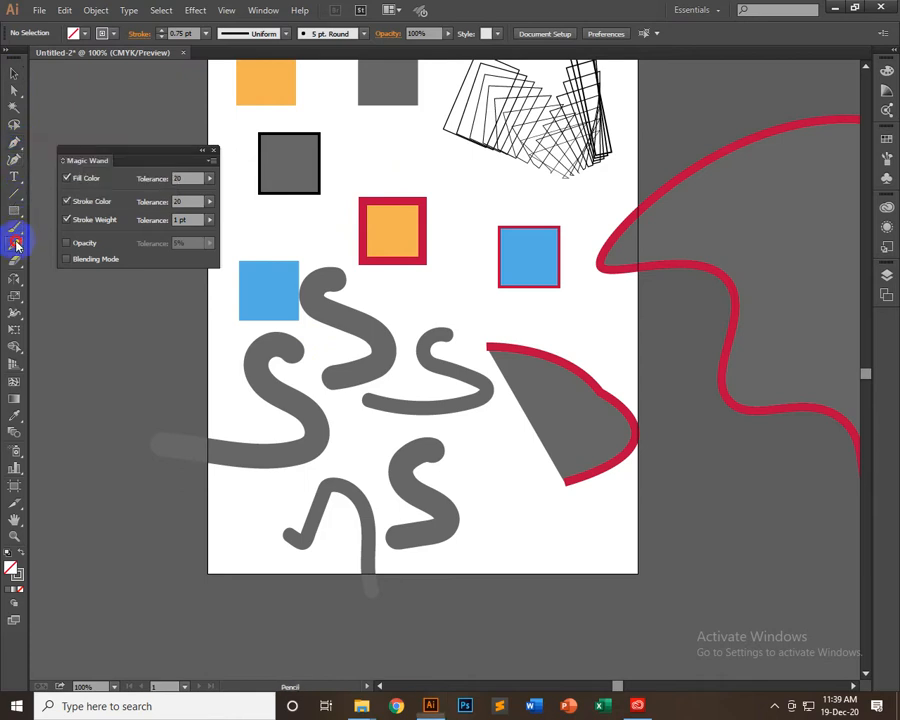
click(77, 246)
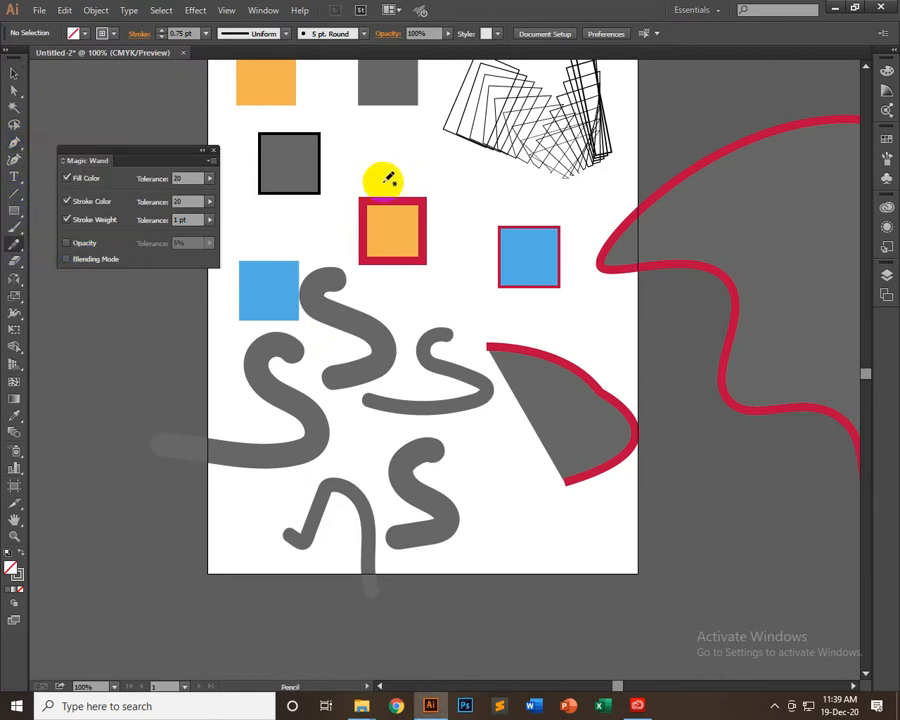
mouse_move(346, 167)
mouse_down()
mouse_move(352, 147)
mouse_move(393, 143)
mouse_move(418, 186)
mouse_up()
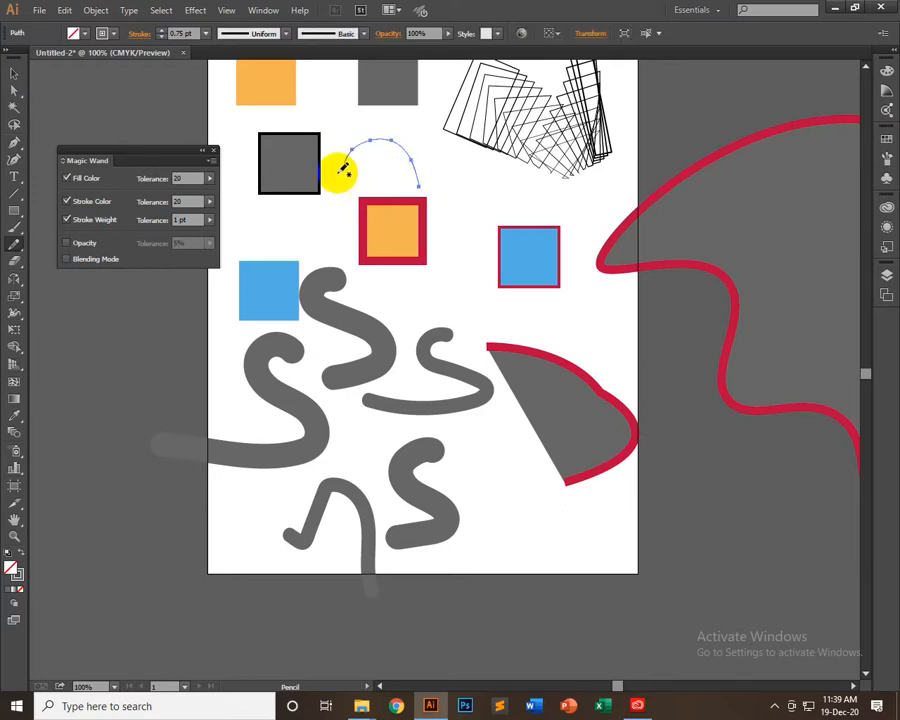
drag(344, 165, 344, 216)
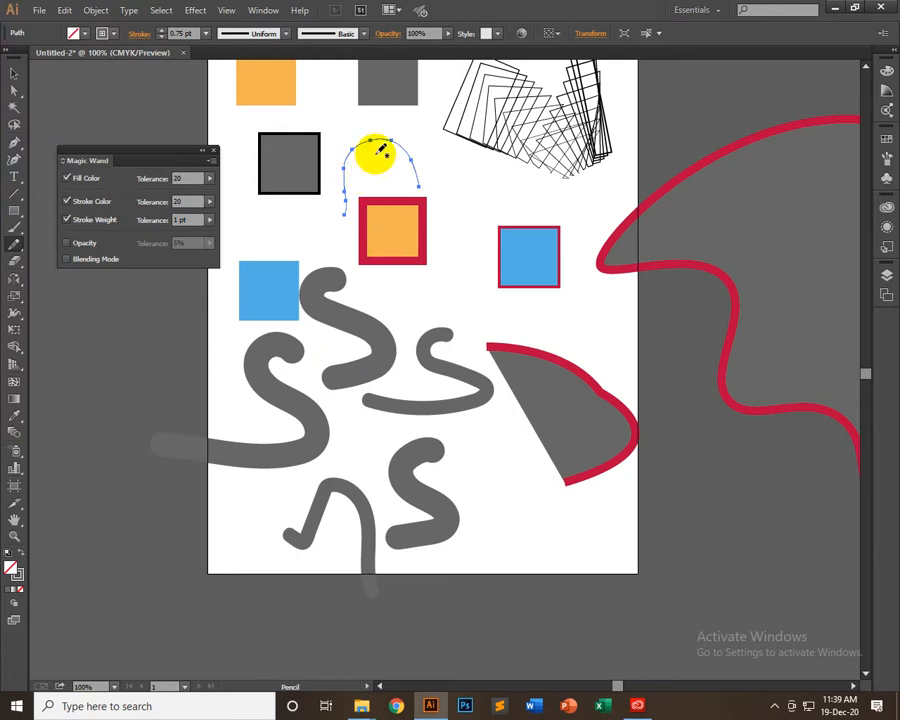
Delete the pencil-drawn arch above the red-bordered orange square and leave nothing selected
click(14, 73)
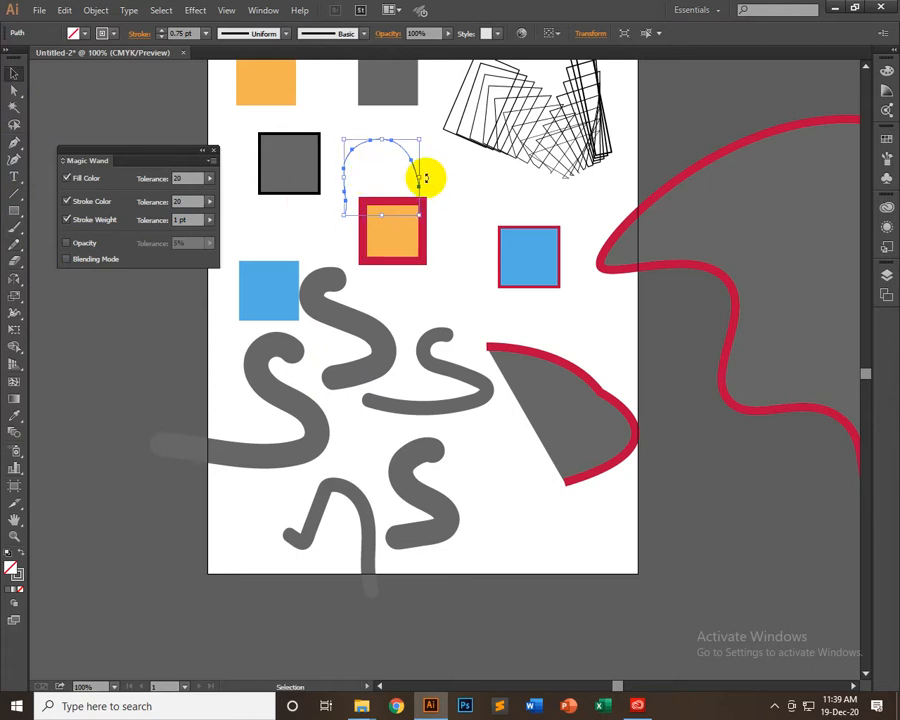
click(418, 170)
click(410, 172)
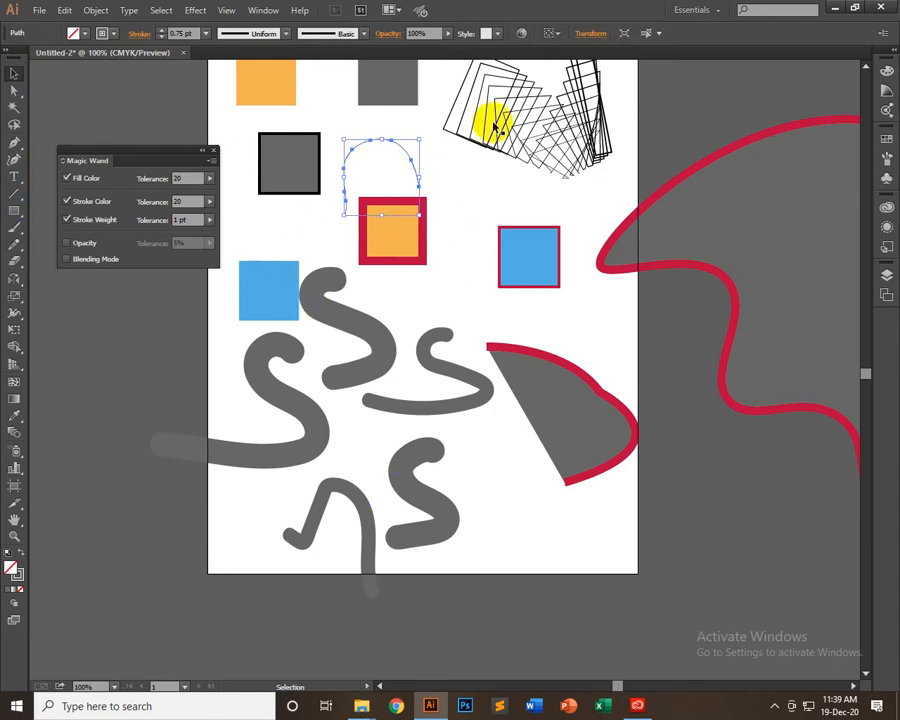
click(546, 98)
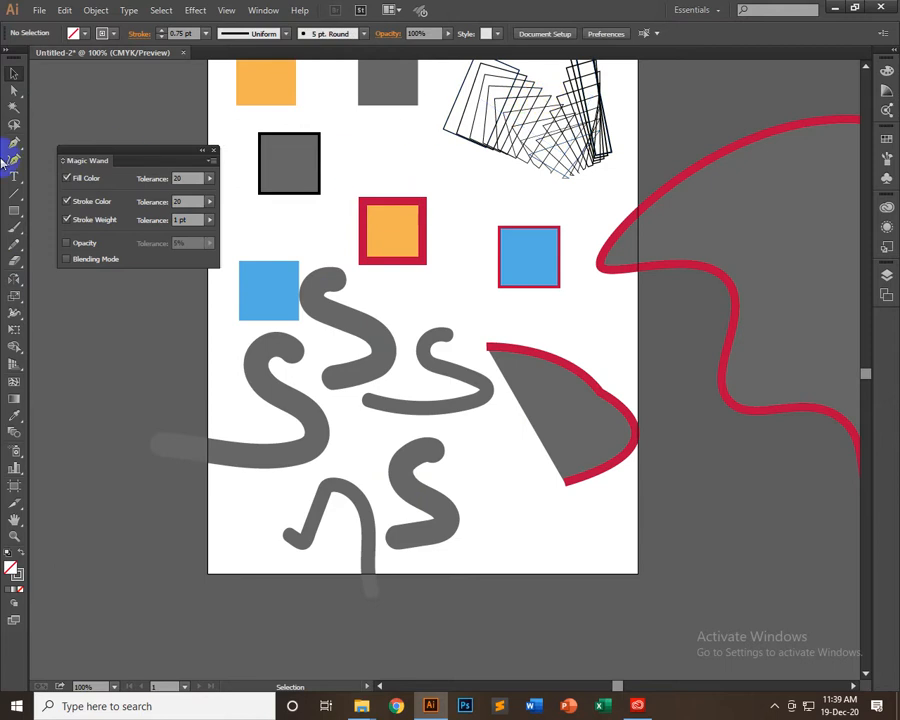
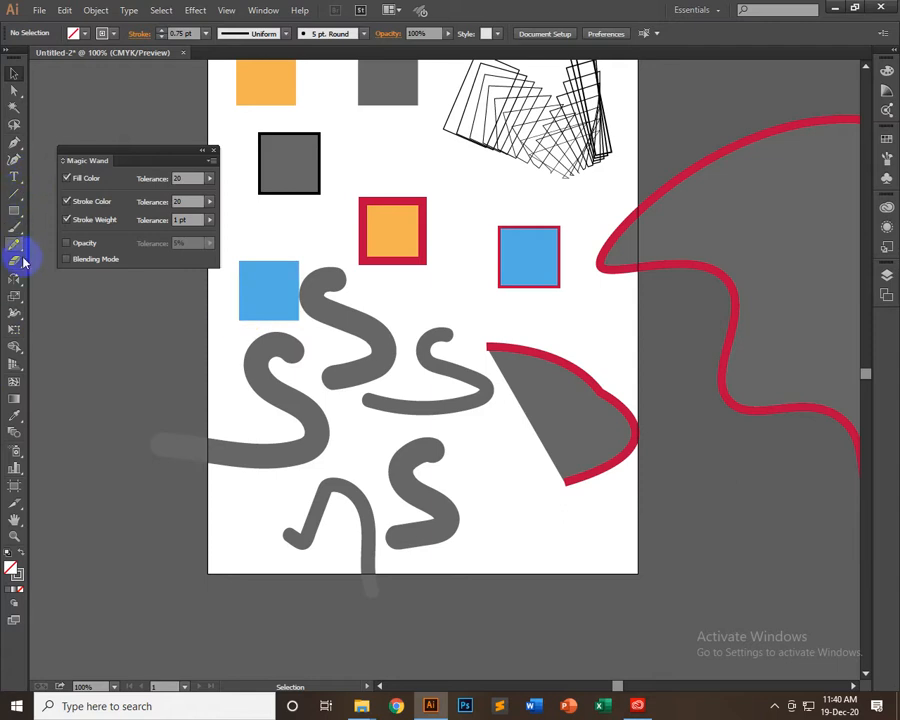
Paint a handwritten first name with a long diagonal underline using the Paintbrush, across the artboard's edge beside the grey S strokes
click(14, 227)
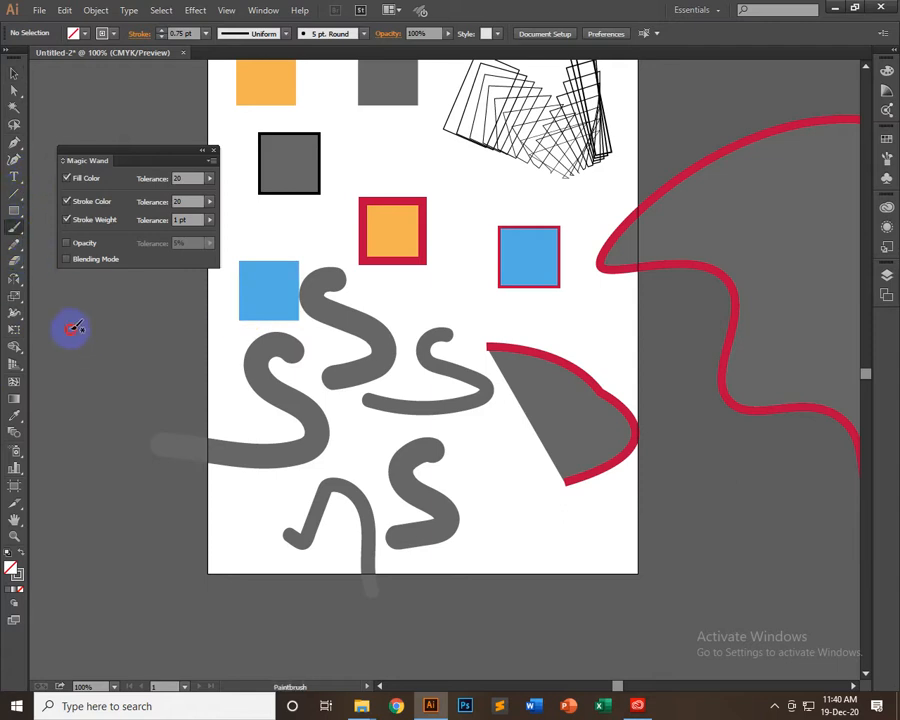
drag(71, 329, 131, 327)
mouse_move(73, 397)
mouse_down()
mouse_move(162, 372)
mouse_move(153, 352)
mouse_move(159, 369)
mouse_move(175, 340)
mouse_move(184, 356)
mouse_move(201, 328)
mouse_move(220, 321)
mouse_move(209, 343)
mouse_move(246, 296)
mouse_move(262, 328)
mouse_up()
drag(94, 418, 394, 295)
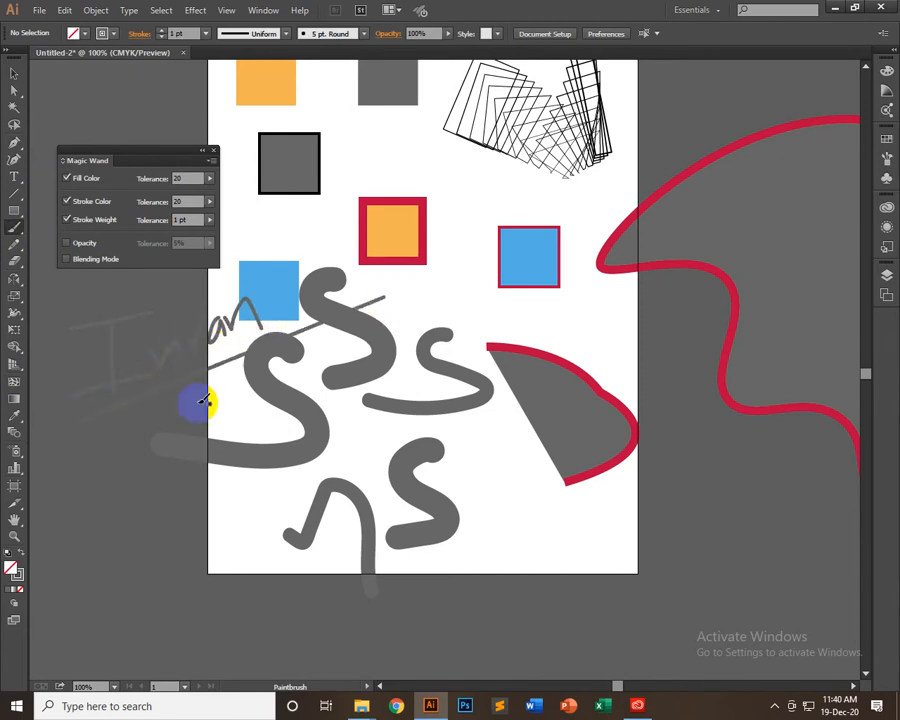
Select the underline and the lettering strokes lying off the artboard, and set their stroke colour to orange
click(13, 72)
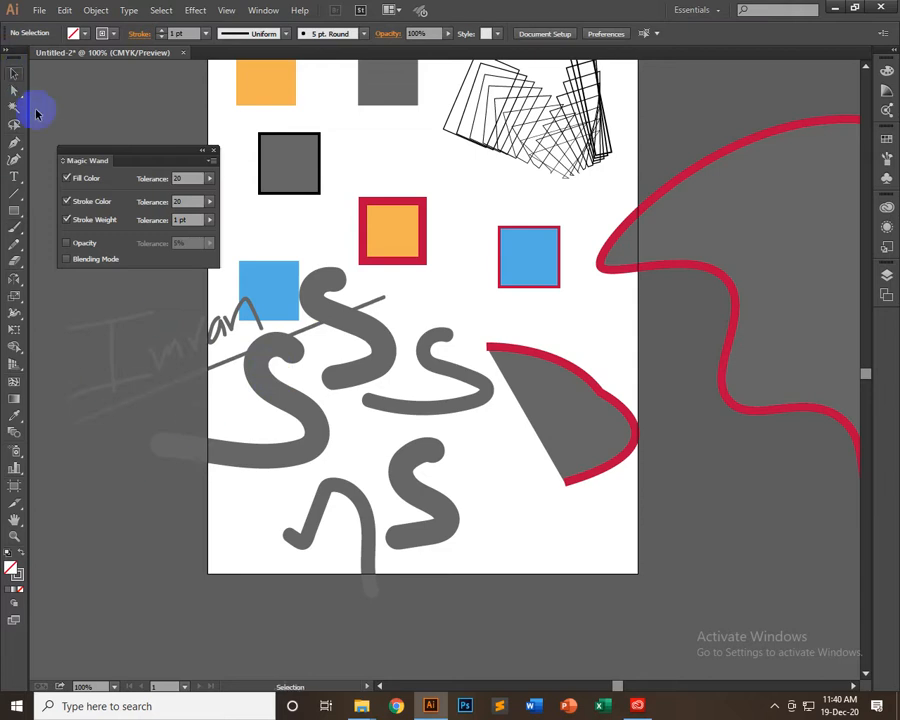
mouse_move(104, 309)
mouse_down()
mouse_move(195, 414)
mouse_move(185, 370)
mouse_up()
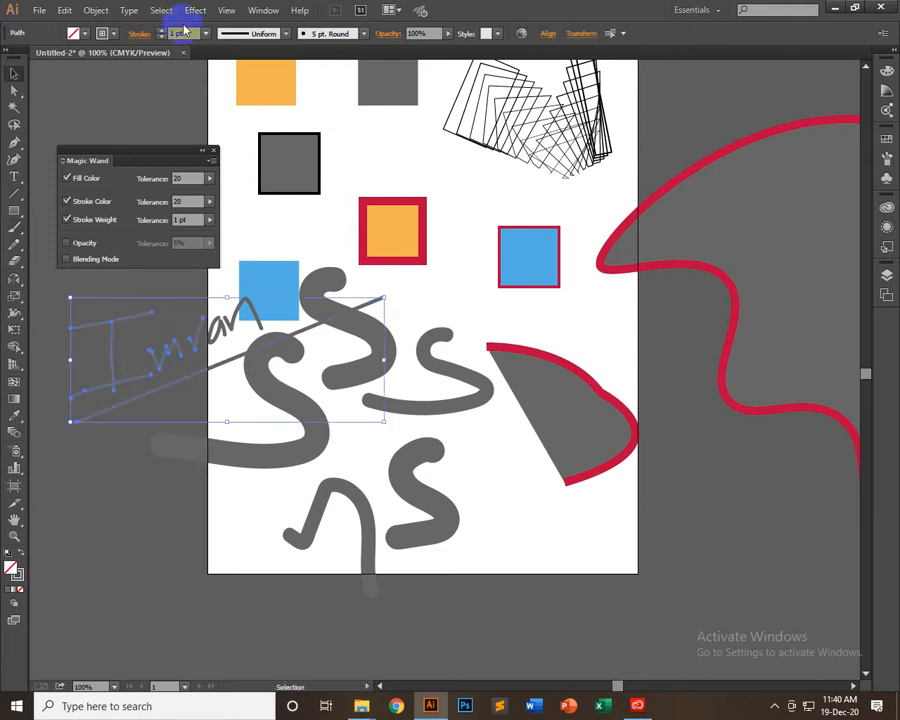
click(104, 33)
click(137, 57)
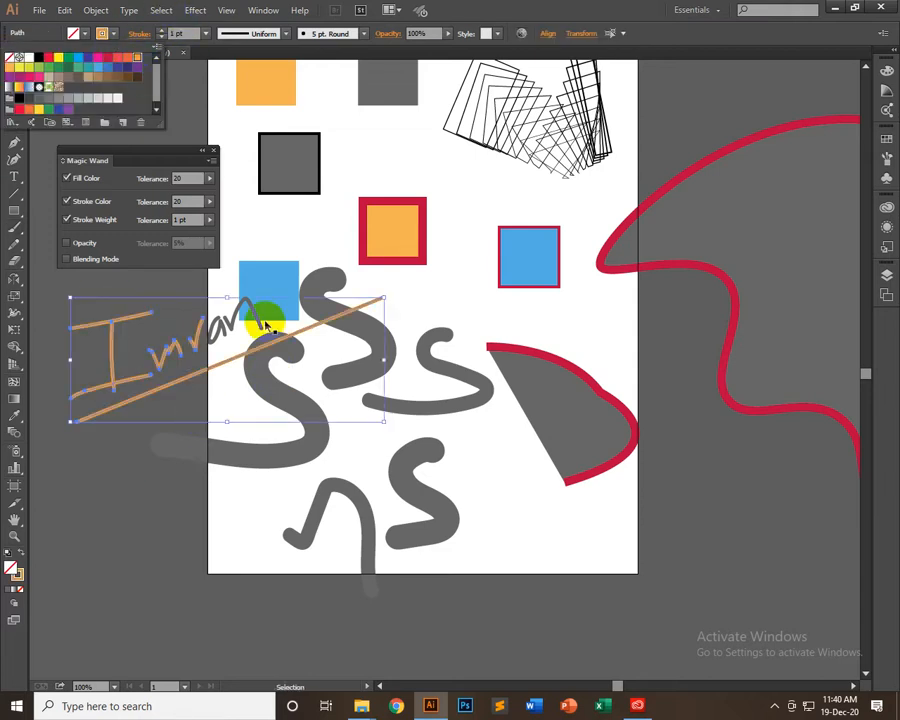
Try moving the orange lettering and underline away from the artboard, undo the move, and add the remaining grey letters to the selection
drag(236, 516, 441, 586)
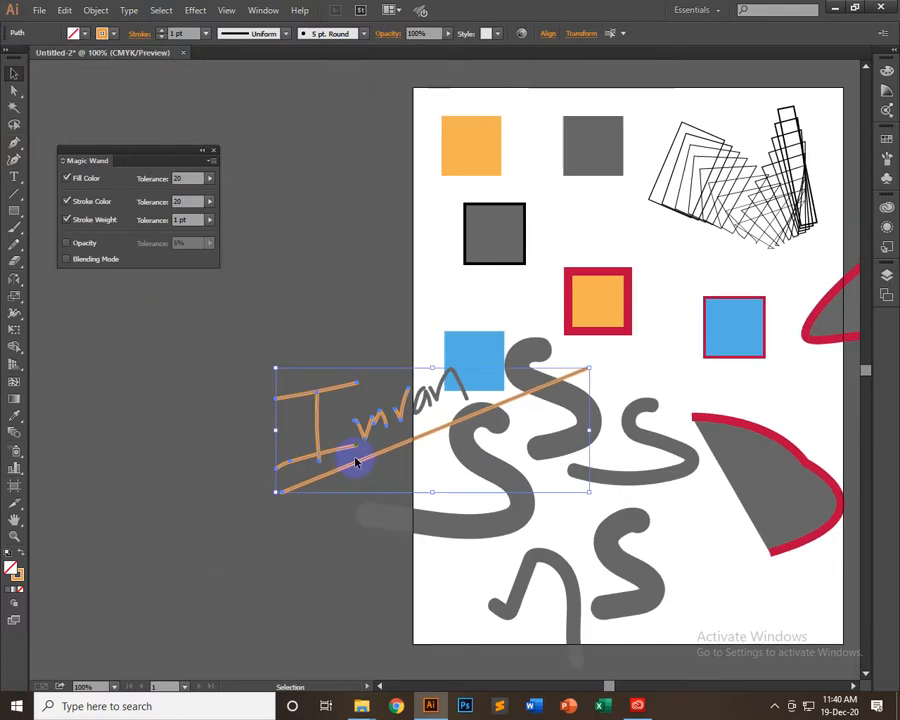
drag(341, 463, 176, 474)
click(267, 318)
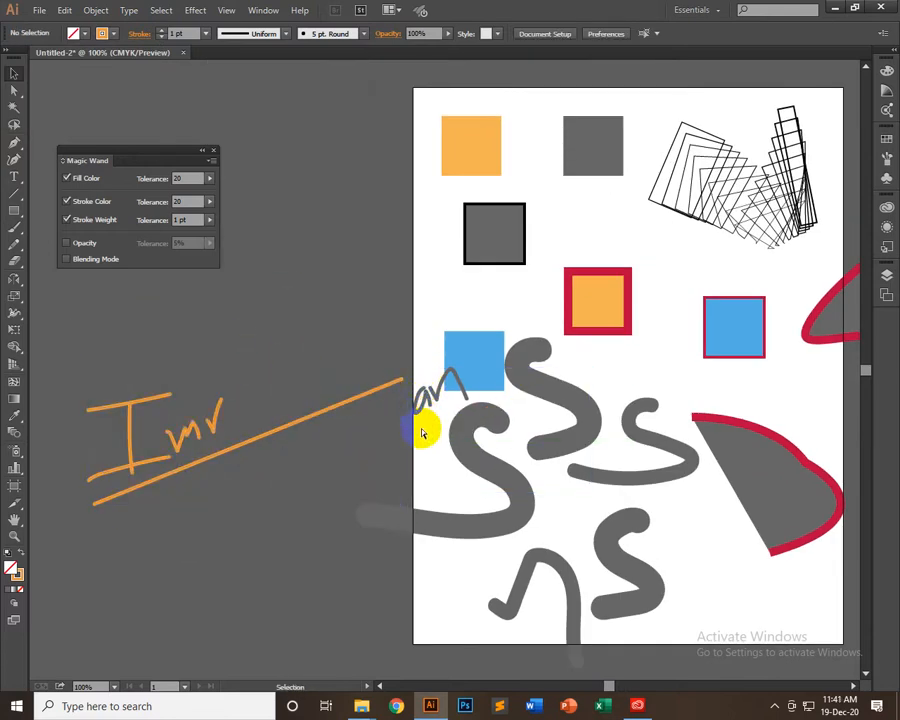
key(ctrl+z)
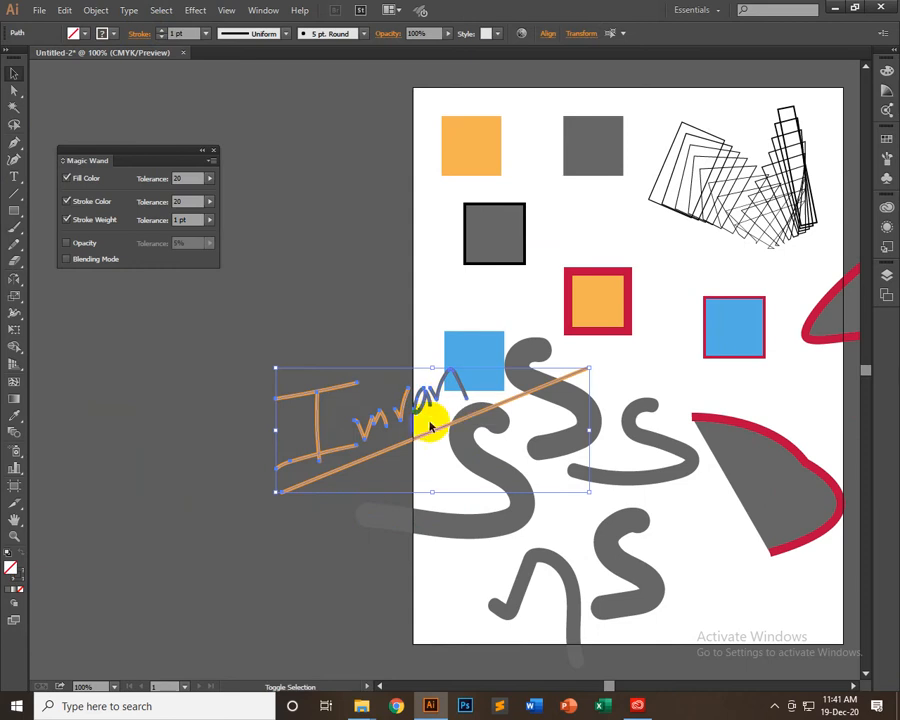
Move the complete lettering and underline off the artboard and give all their strokes the orange colour
mouse_move(430, 427)
mouse_down()
mouse_move(214, 423)
mouse_move(225, 416)
mouse_up()
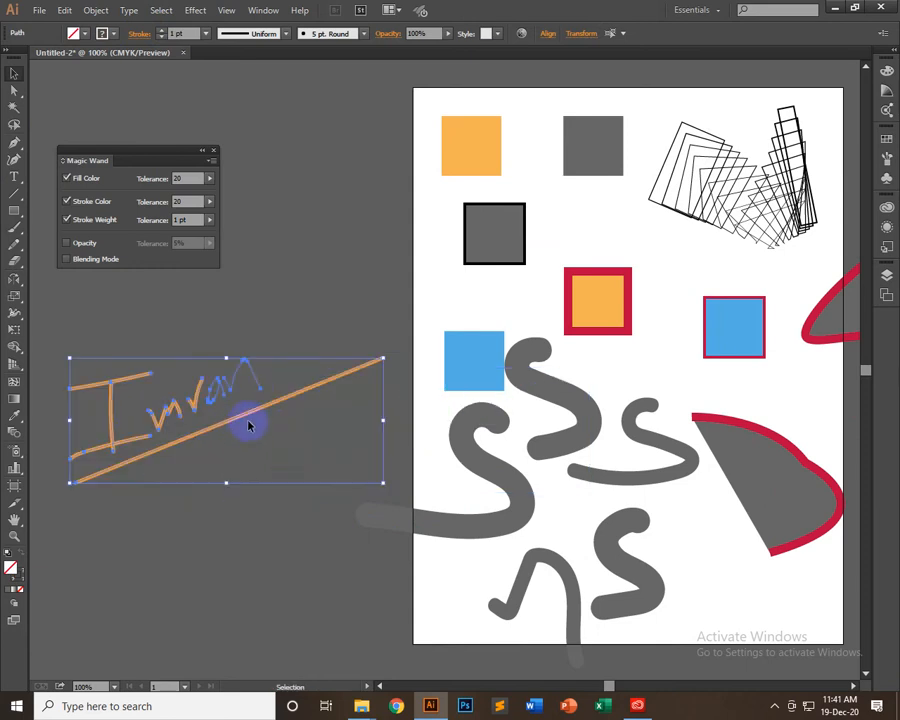
click(101, 33)
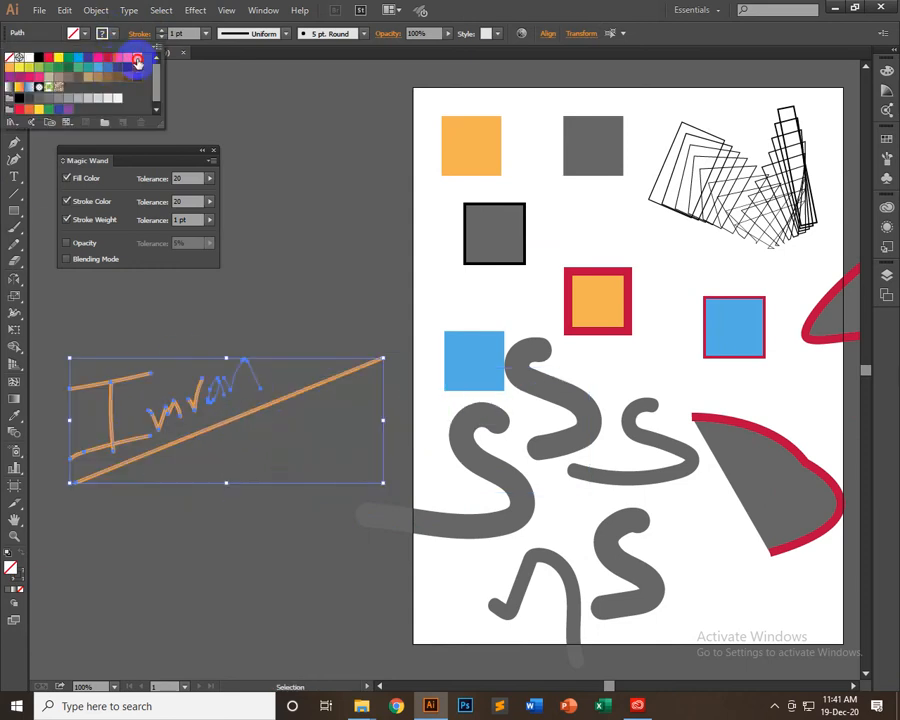
click(336, 268)
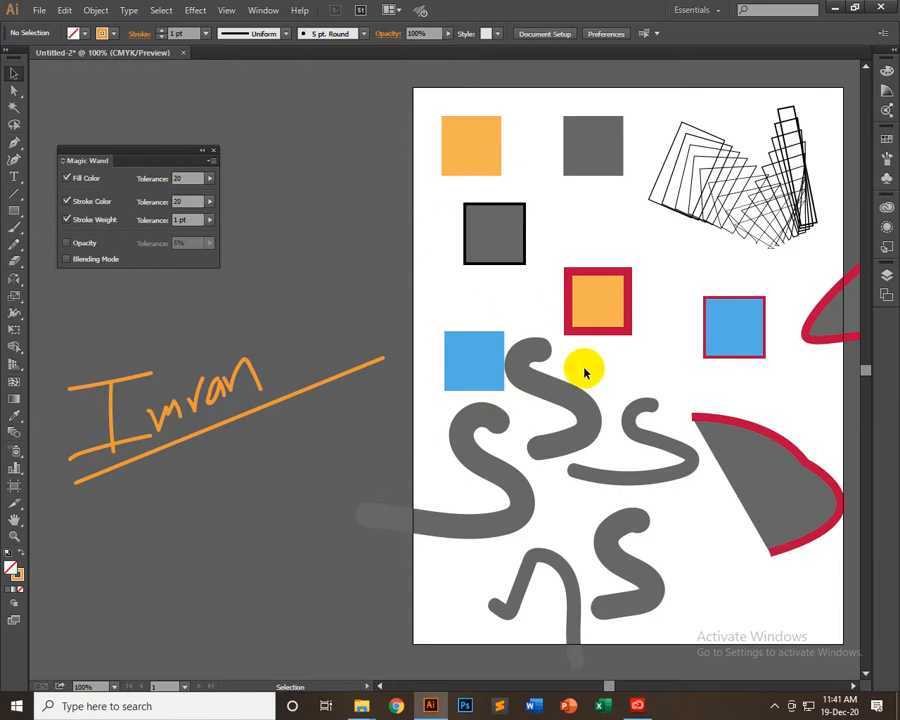
Delete the orange handwritten lettering together with its underline
drag(640, 432, 620, 413)
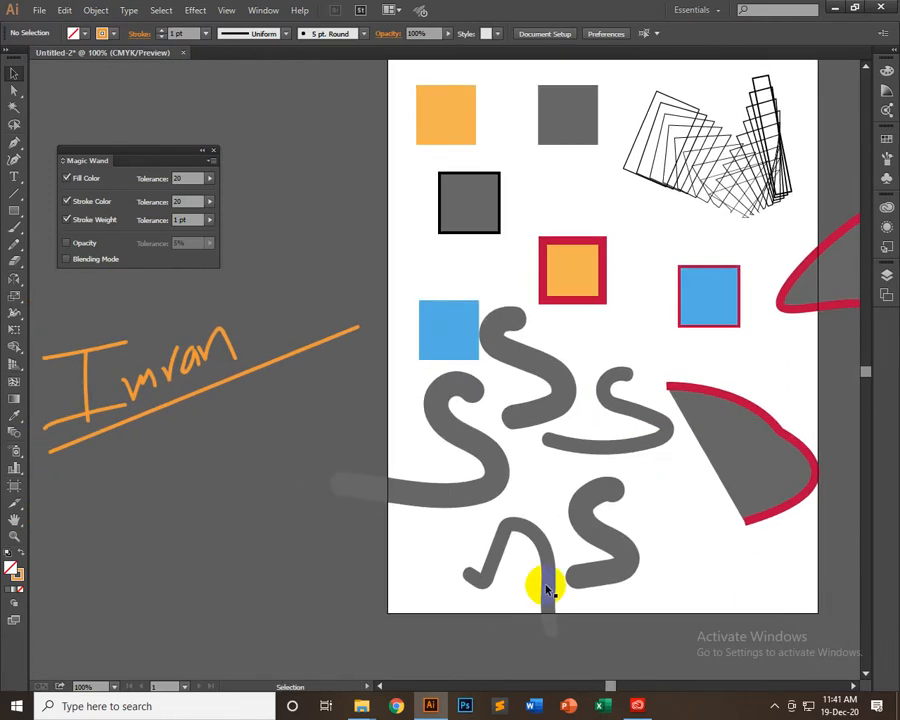
click(253, 343)
key(Delete)
Draw an arched curve with the Pencil tool off the artboard's left side and set its stroke weight to 6 pt
drag(185, 483, 226, 326)
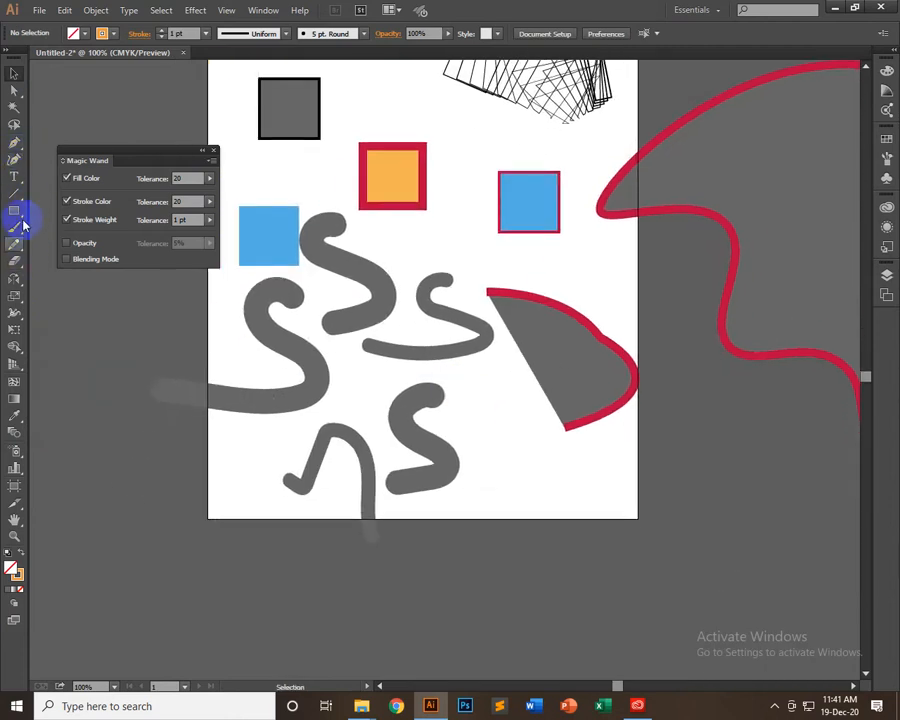
drag(15, 244, 62, 248)
drag(74, 414, 172, 343)
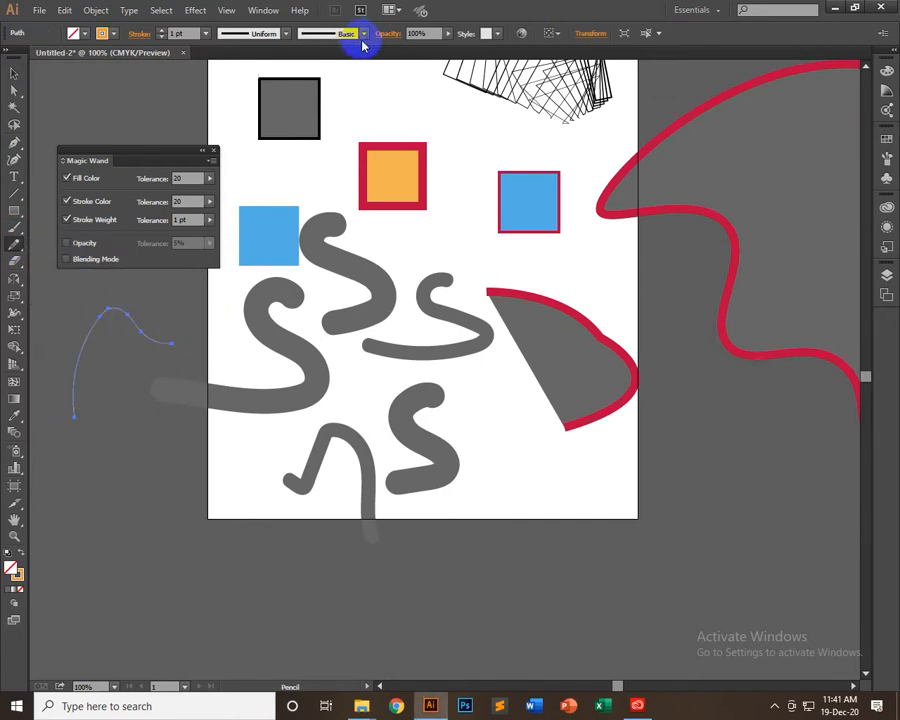
click(207, 36)
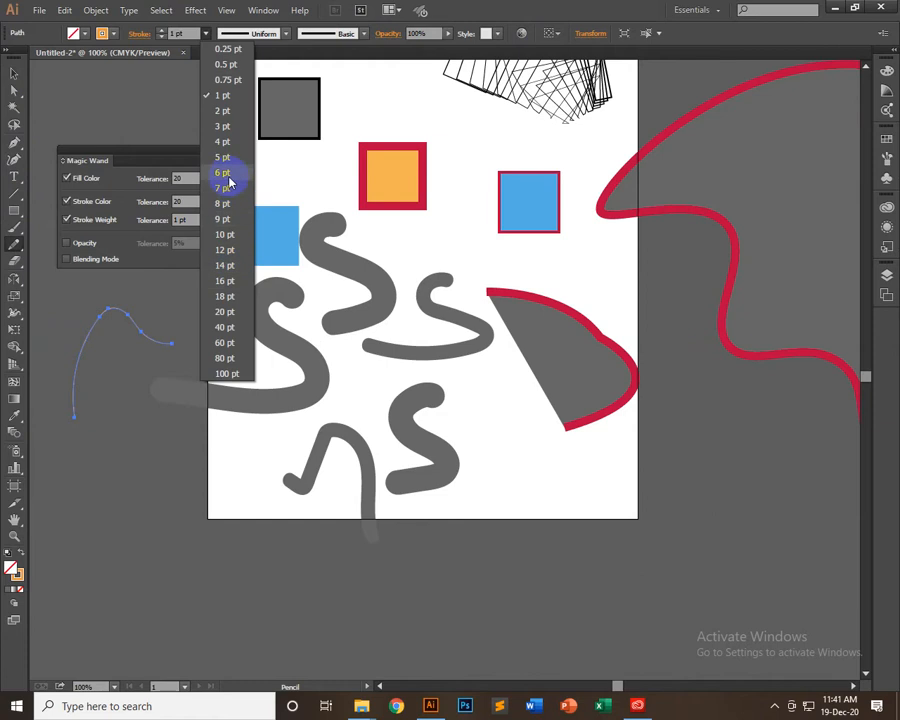
click(231, 175)
Draw an N-shaped wave with the Pencil near the artboard's lower-left corner and set its stroke weight to 16 pt
mouse_move(110, 568)
mouse_down()
mouse_move(148, 508)
mouse_move(238, 512)
mouse_up()
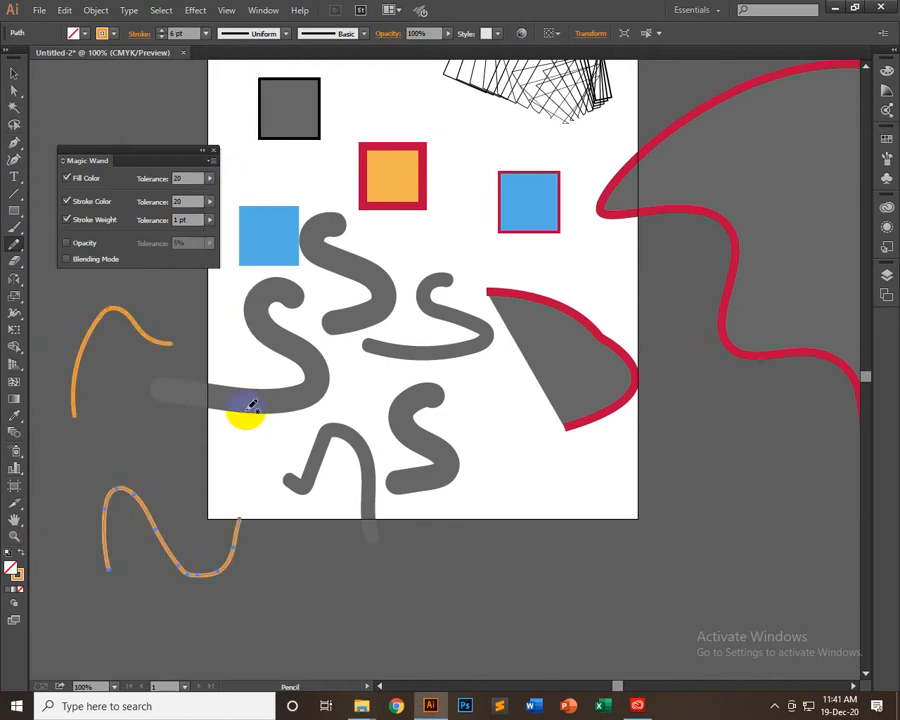
click(205, 34)
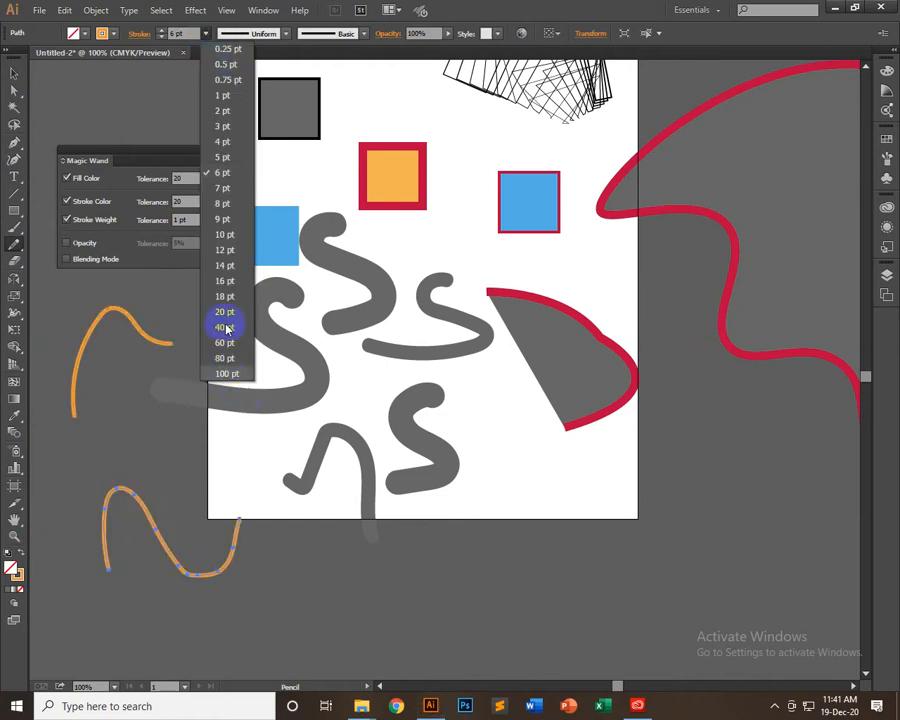
click(227, 327)
Draw three more 16 pt pencil curves: a W-shaped zigzag above the wave, one below the artboard, and one across its lower-right corner
mouse_move(172, 440)
mouse_down()
mouse_move(225, 458)
mouse_move(315, 396)
mouse_up()
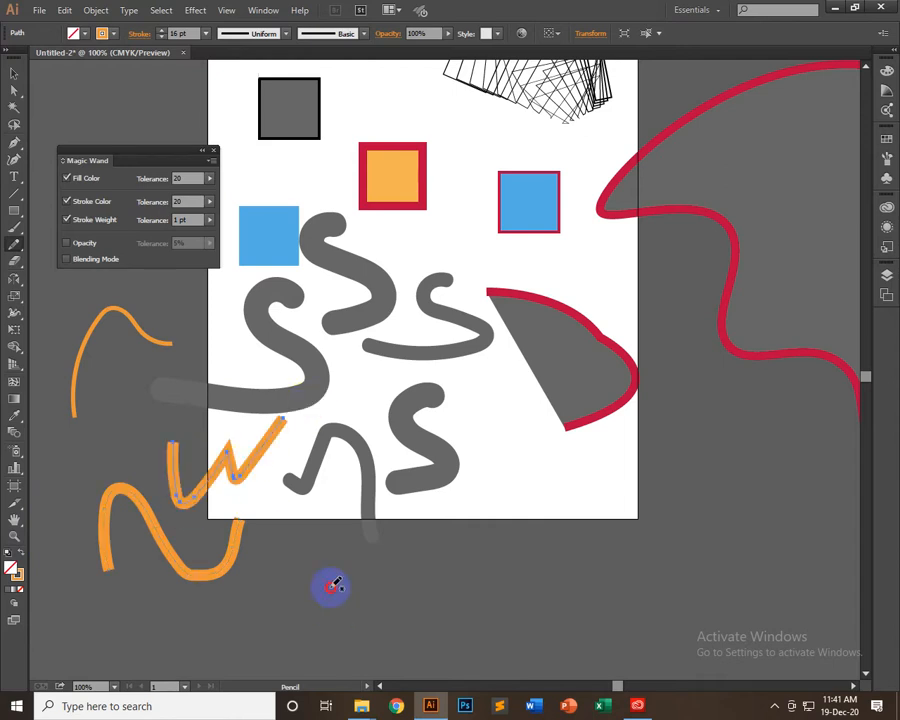
mouse_move(331, 608)
mouse_down()
mouse_move(416, 592)
mouse_move(538, 502)
mouse_up()
mouse_move(555, 562)
mouse_down()
mouse_move(635, 450)
mouse_move(700, 446)
mouse_move(685, 470)
mouse_up()
Paint three 1 pt wavy strokes with the Paintbrush below the large red-outlined shape, ending the third in a small hook
key(space)
drag(716, 536, 365, 472)
click(14, 227)
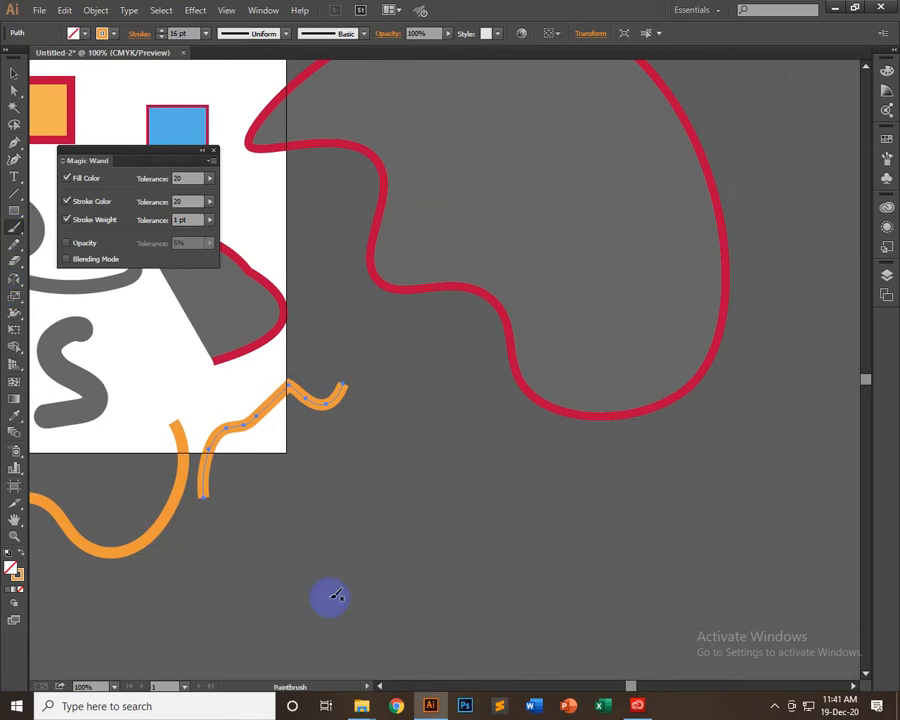
mouse_move(248, 558)
mouse_down()
mouse_move(346, 506)
mouse_move(386, 343)
mouse_up()
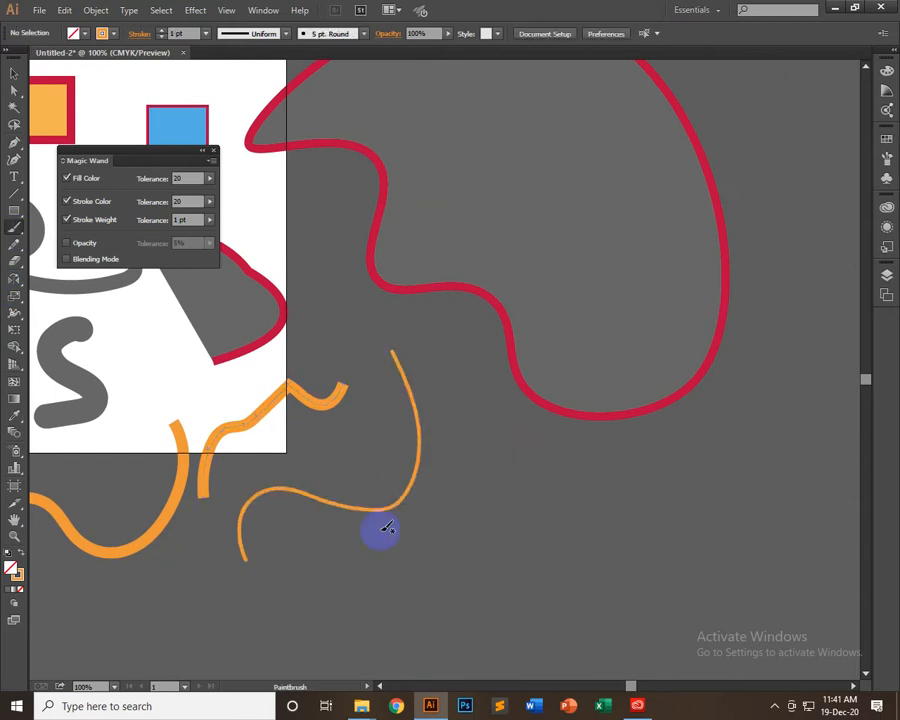
mouse_move(356, 588)
mouse_down()
mouse_move(464, 521)
mouse_move(505, 458)
mouse_up()
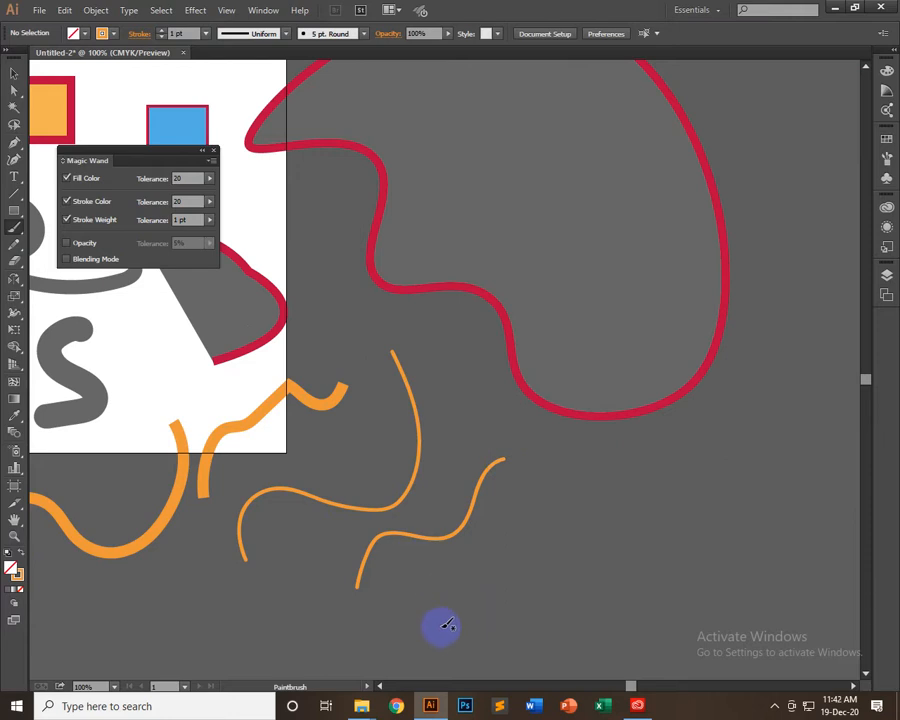
mouse_move(440, 627)
mouse_down()
mouse_move(499, 559)
mouse_move(562, 569)
mouse_move(573, 506)
mouse_move(538, 485)
mouse_up()
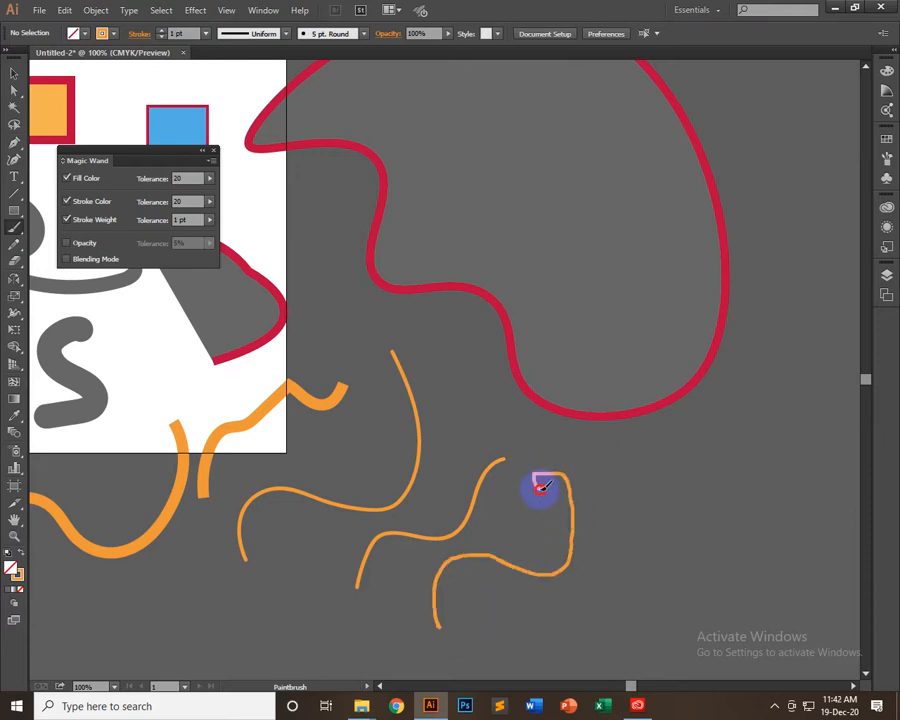
drag(540, 487, 538, 484)
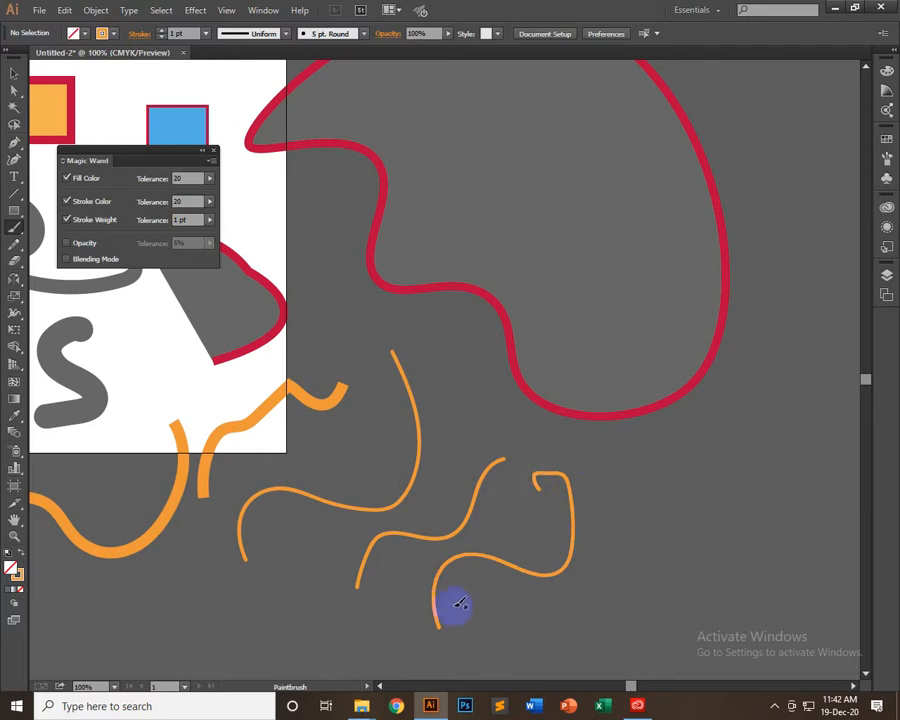
Draw a thin 1 pt S-like curve with the Pencil tool beside the hooked brush stroke
click(14, 243)
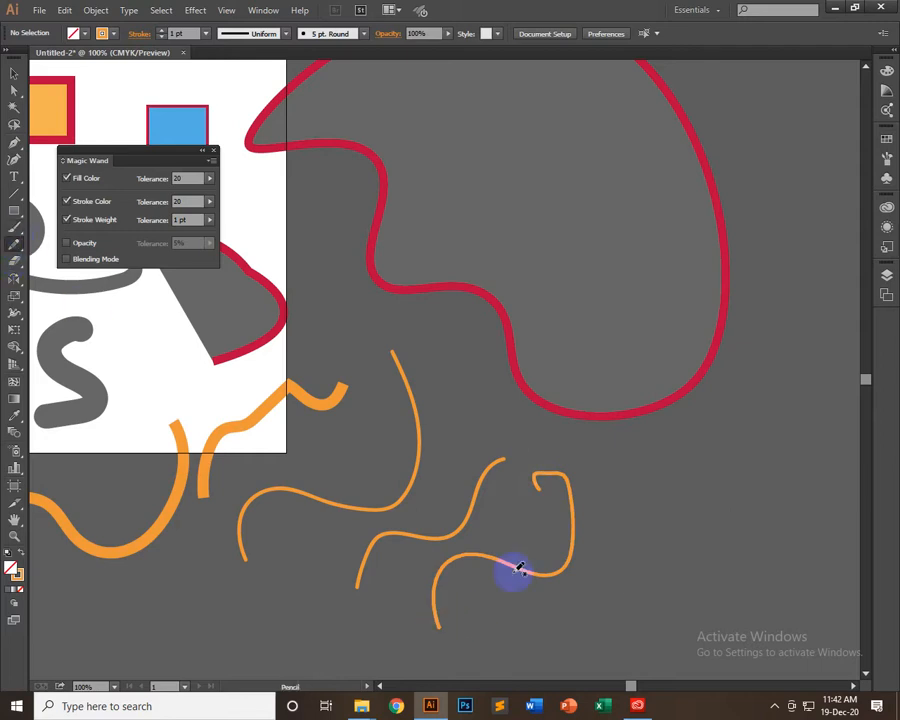
mouse_move(505, 632)
mouse_down()
mouse_move(550, 591)
mouse_move(634, 590)
mouse_up()
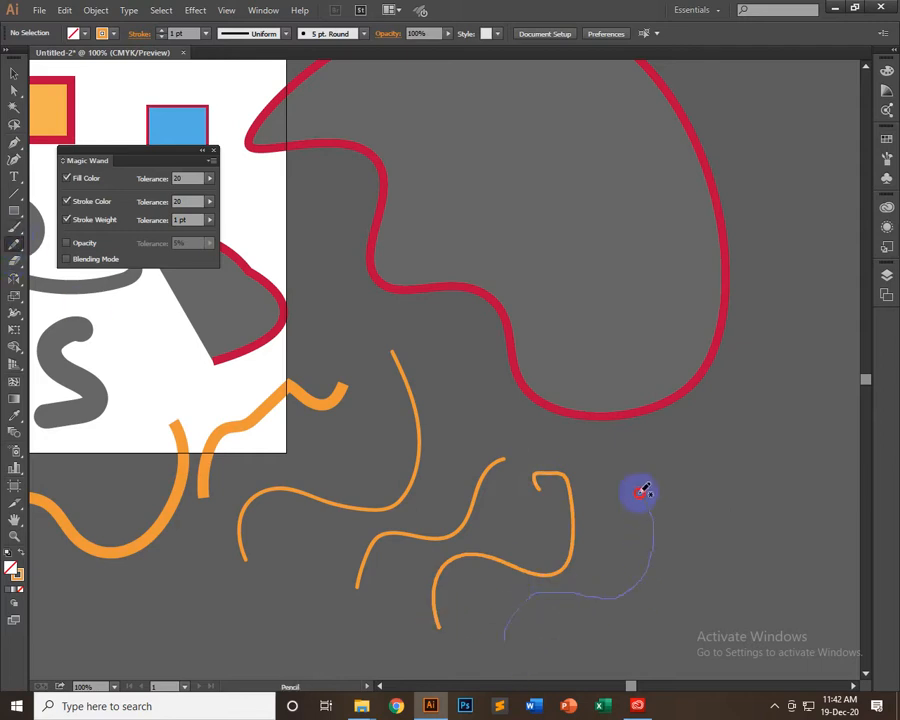
drag(645, 489, 652, 490)
Draw a bent pencil curve beside the thin one, set its stroke weight to 9 pt, and draw a smaller S-shaped 9 pt curve above it
mouse_move(716, 440)
mouse_down()
mouse_move(755, 544)
mouse_move(686, 603)
mouse_up()
click(208, 37)
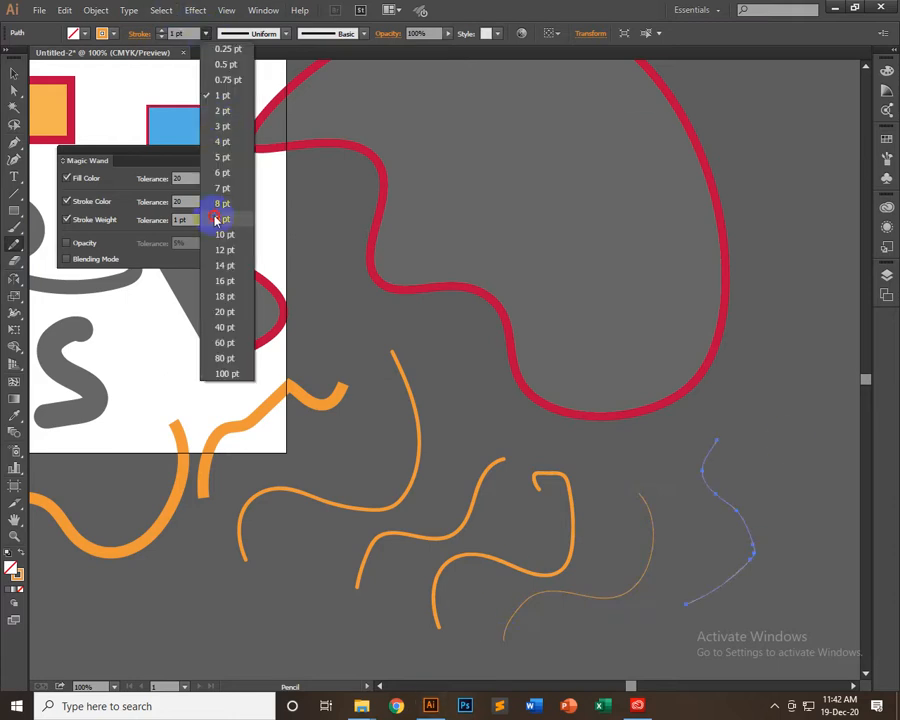
click(220, 222)
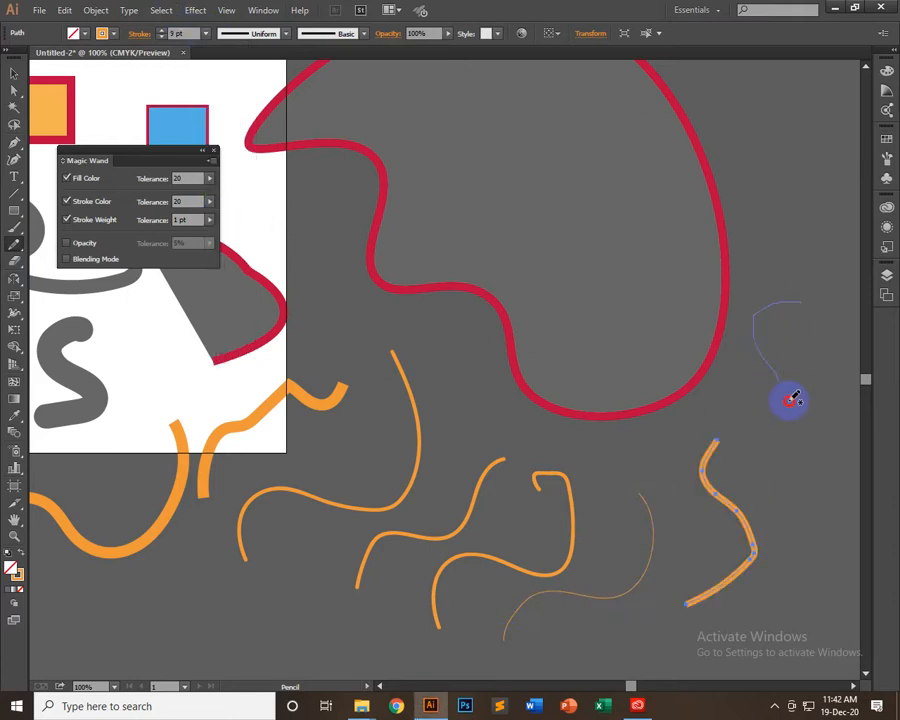
drag(748, 432, 746, 433)
Move the small 9 pt S-shaped curve onto the hooked brush stroke and delete it
key(v)
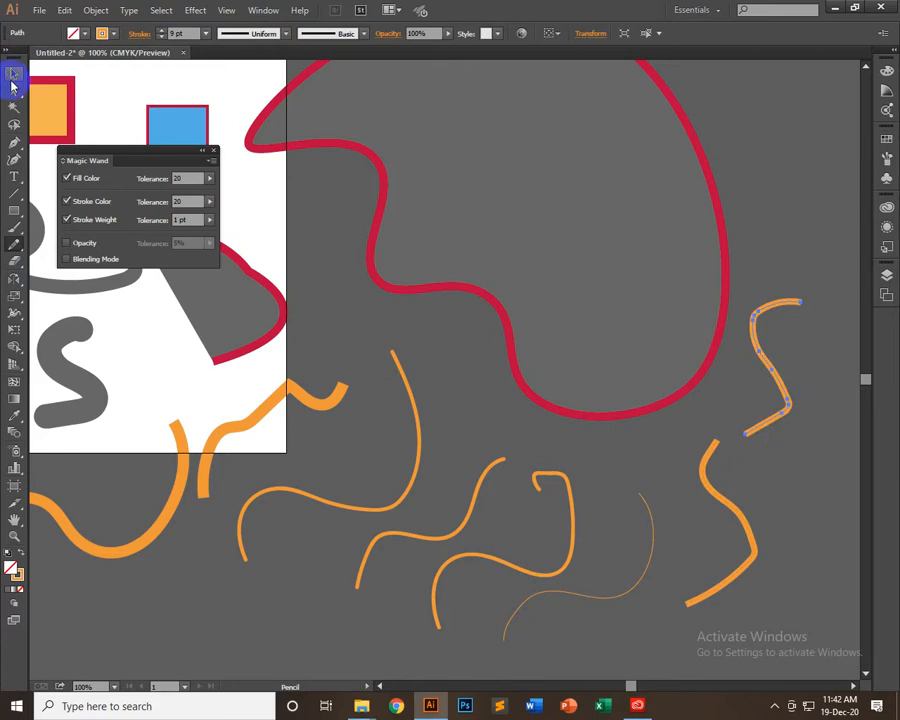
click(781, 256)
drag(770, 368, 750, 421)
drag(572, 540, 572, 540)
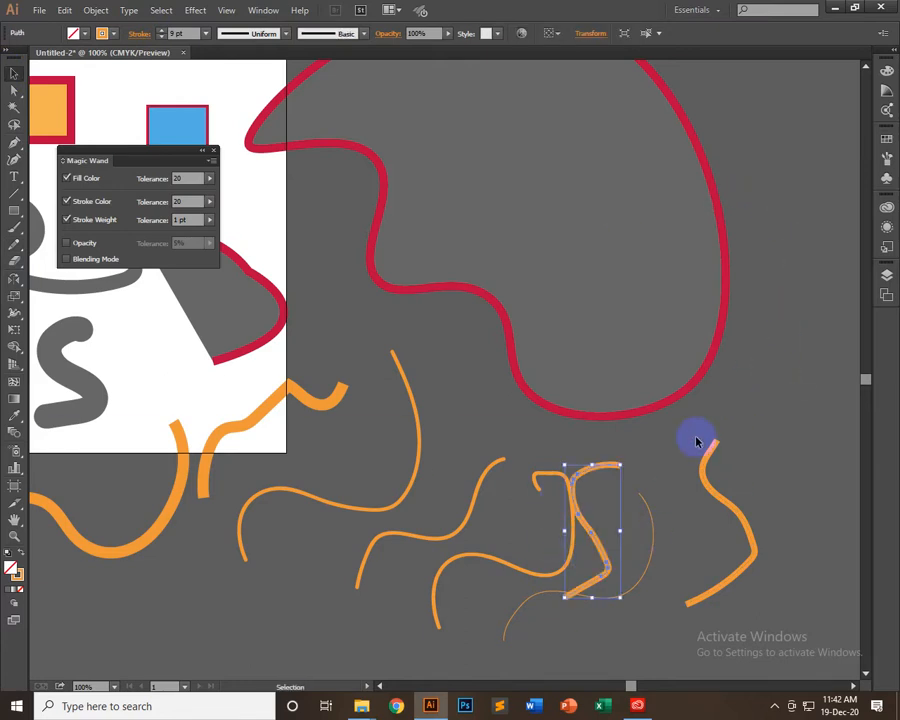
key(Delete)
Delete the hooked brush stroke and the remaining 9 pt pencil curve
drag(572, 525, 739, 476)
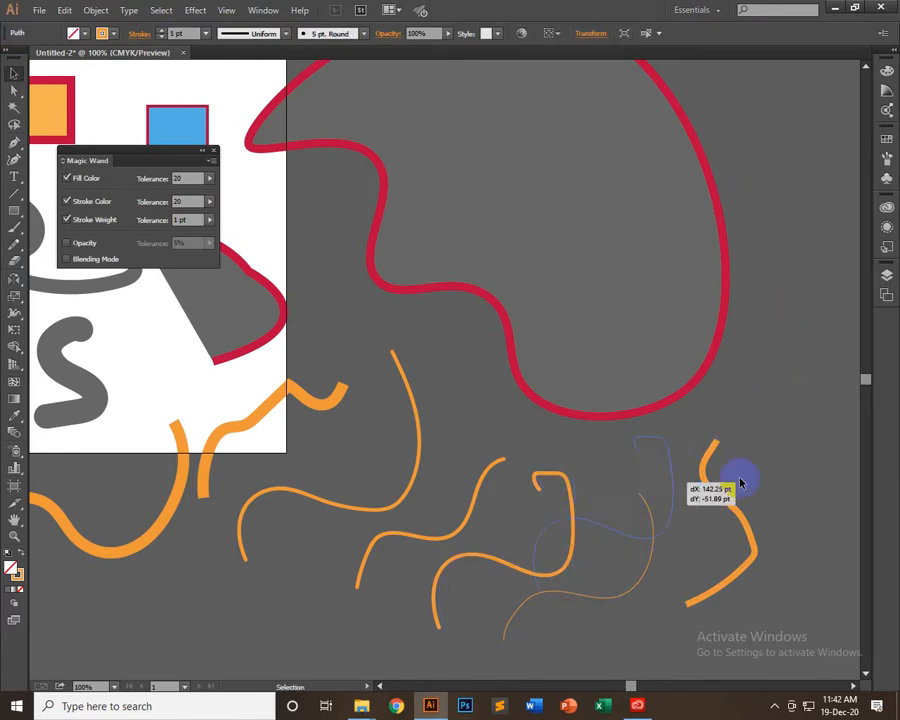
key(Delete)
click(748, 495)
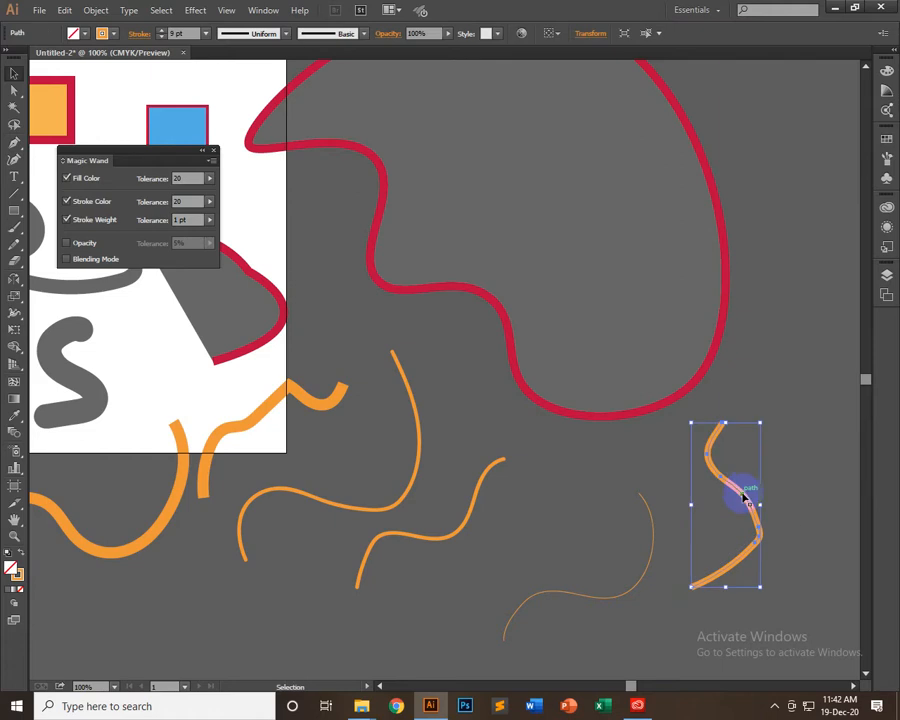
key(Delete)
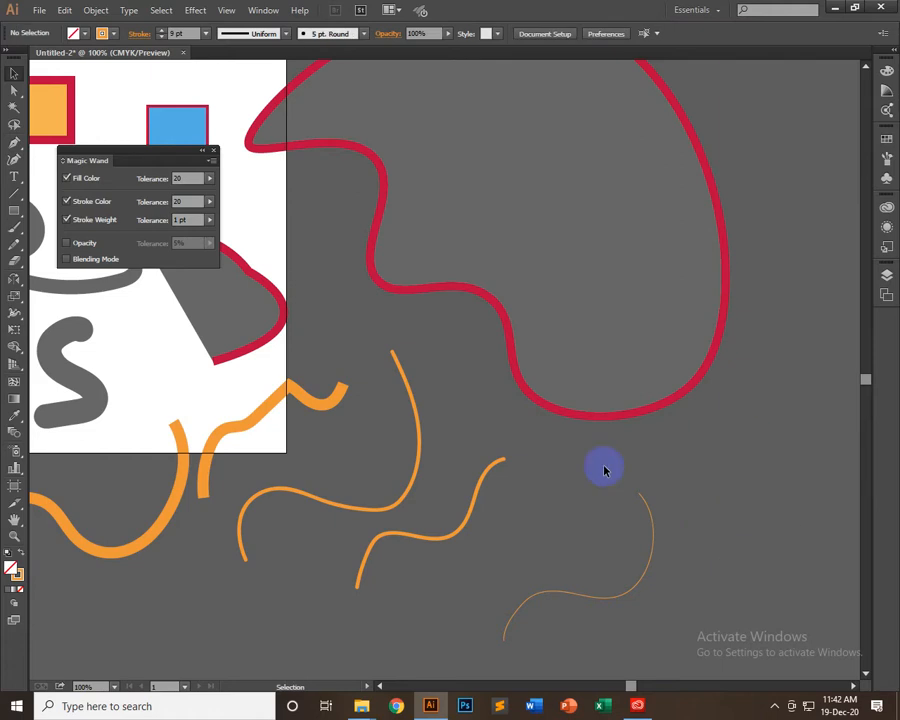
Delete the 16 pt pencil curve crossing the artboard's lower-right corner and the thin 1 pt pencil curve
click(264, 408)
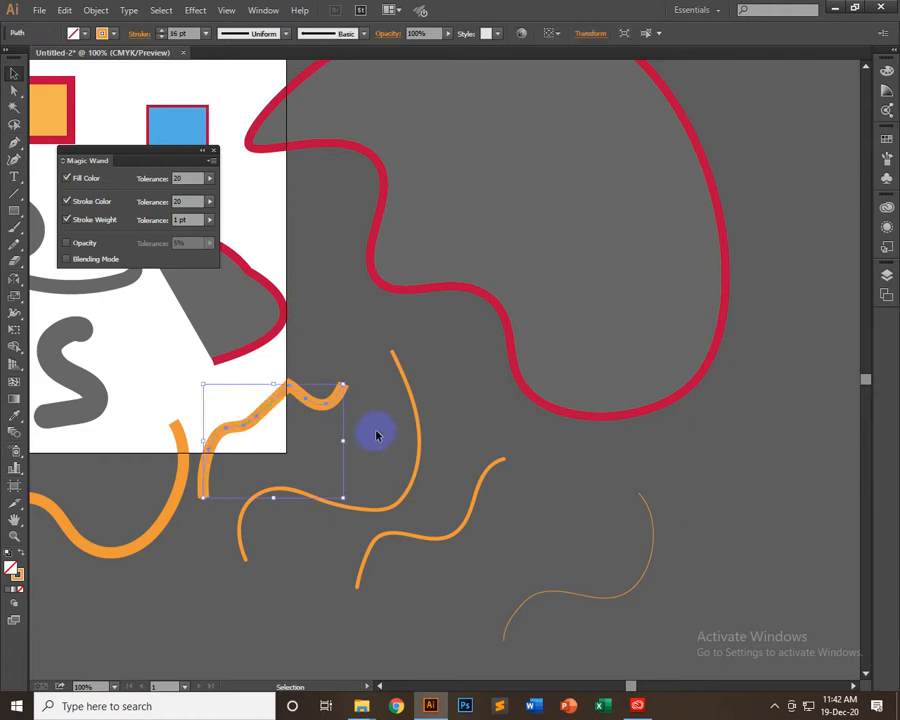
key(Delete)
click(474, 522)
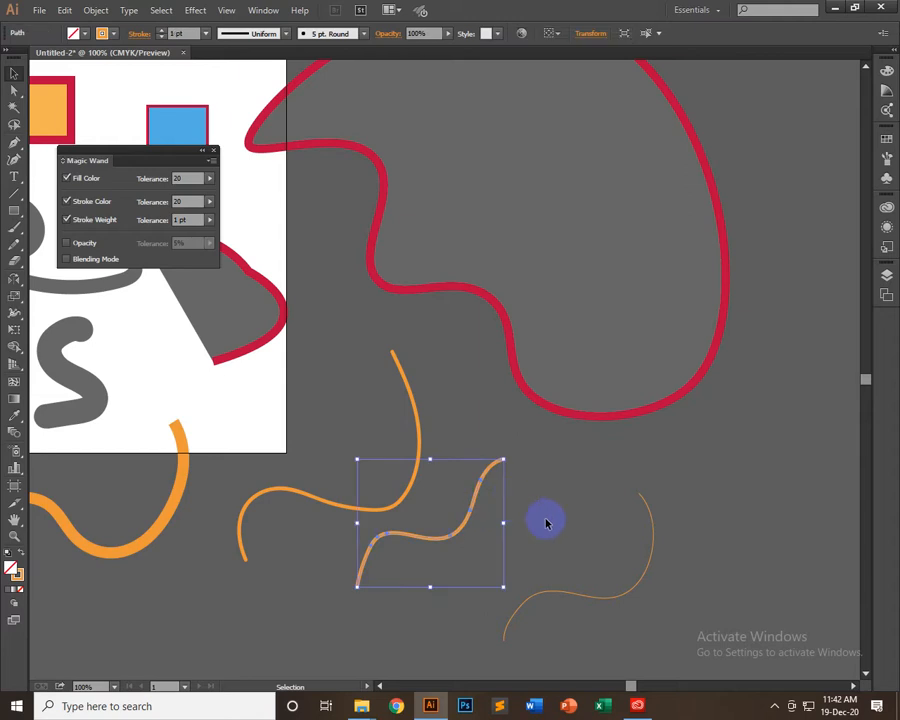
click(621, 568)
key(Delete)
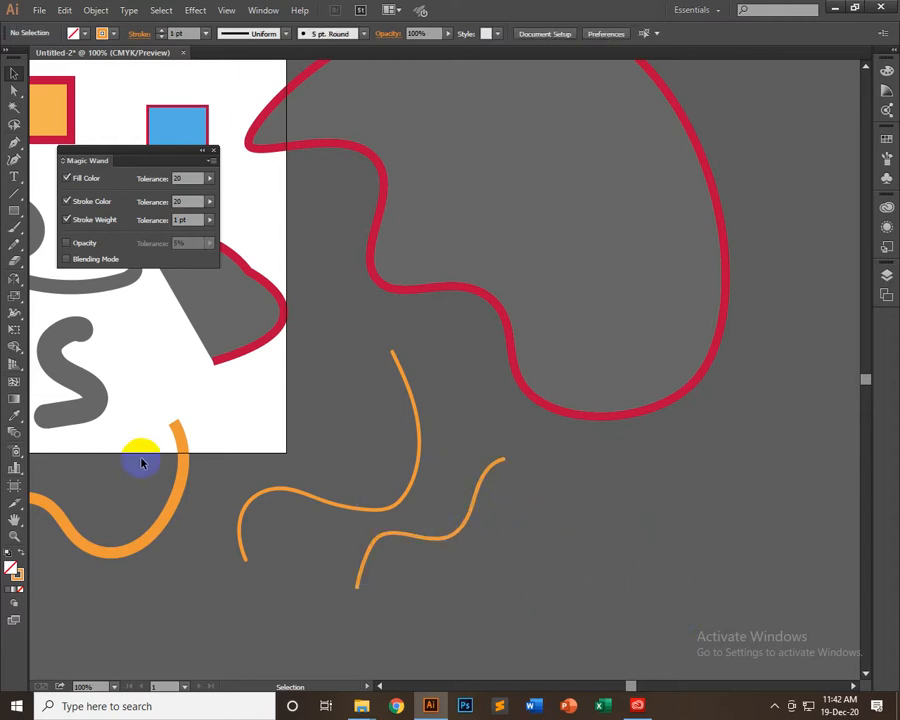
drag(235, 520, 651, 424)
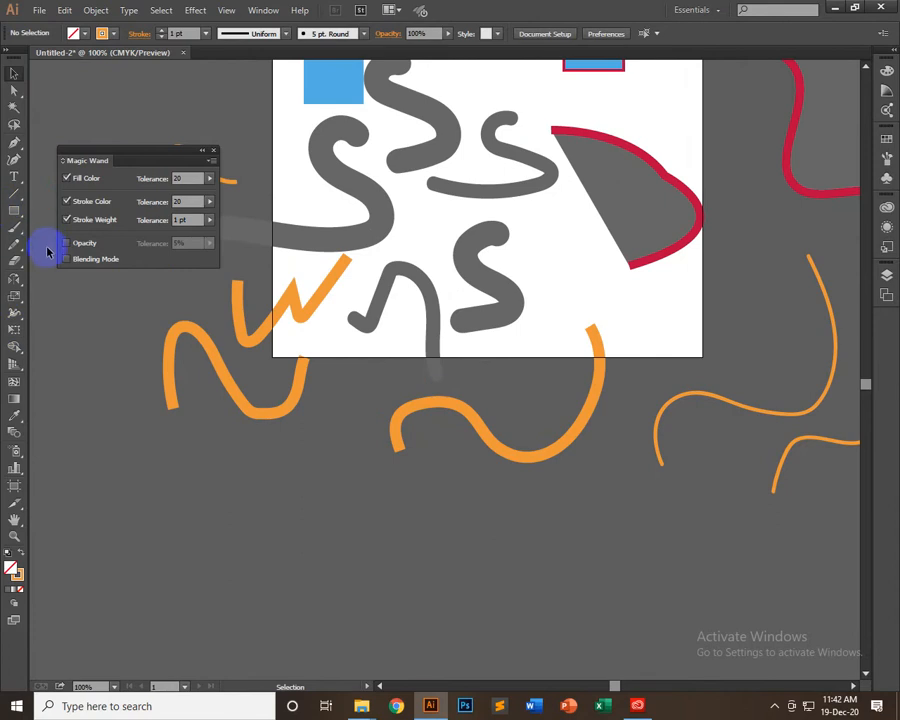
click(14, 142)
scroll(300, 410, down, 4)
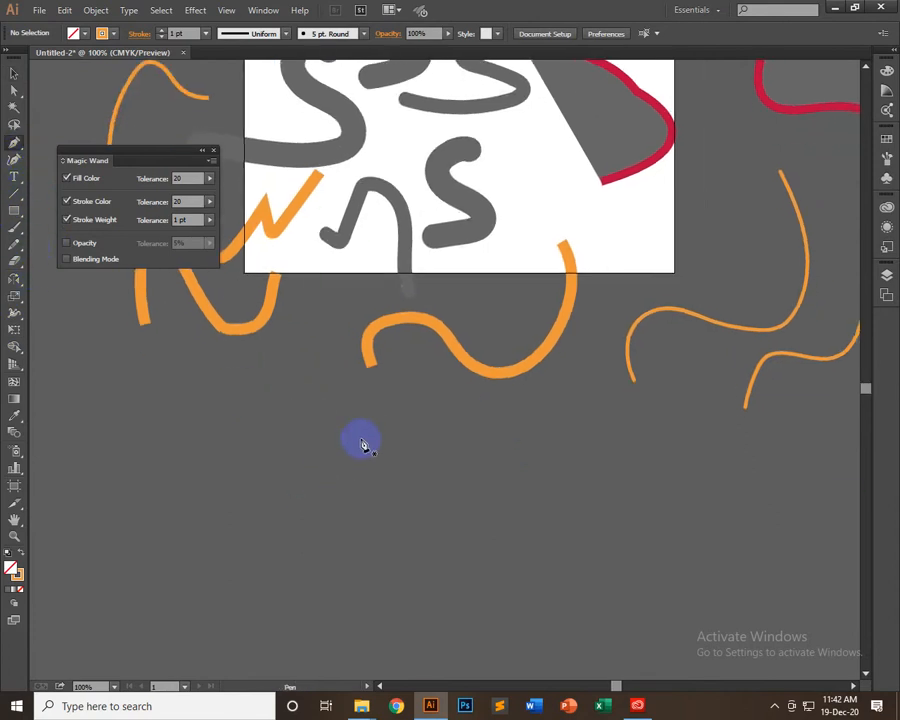
drag(368, 429, 330, 447)
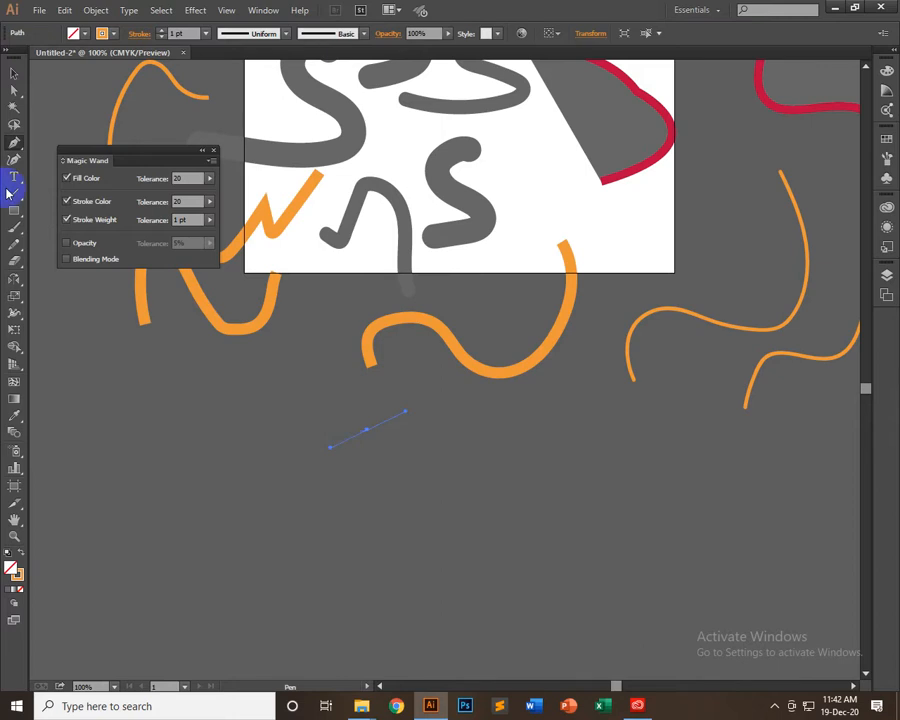
key(ctrl+z)
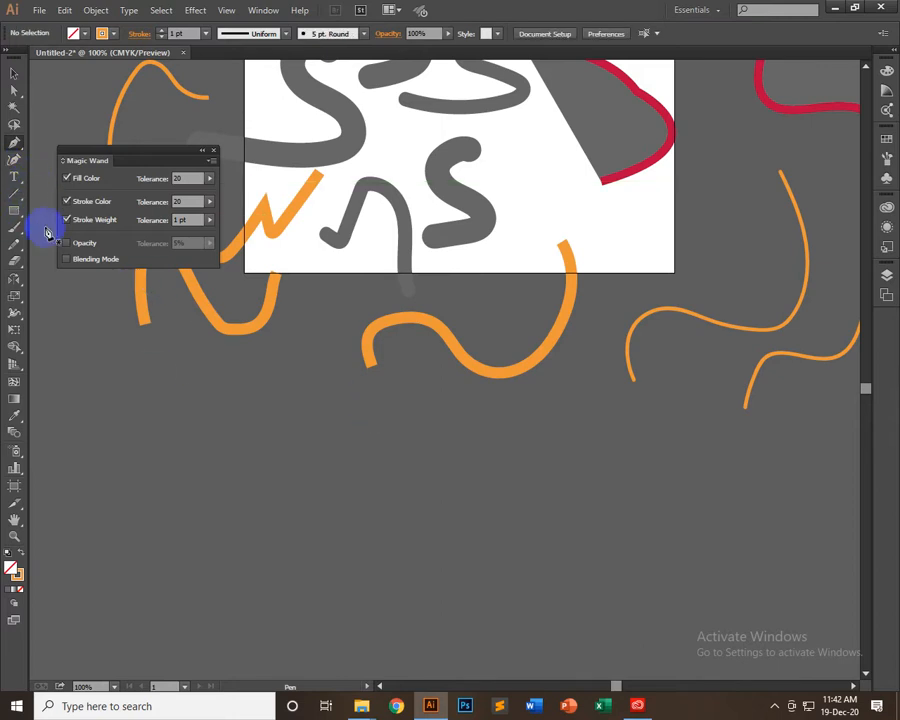
Draw three looping freehand curves with the Pencil tool in the empty area below the artboard
click(14, 243)
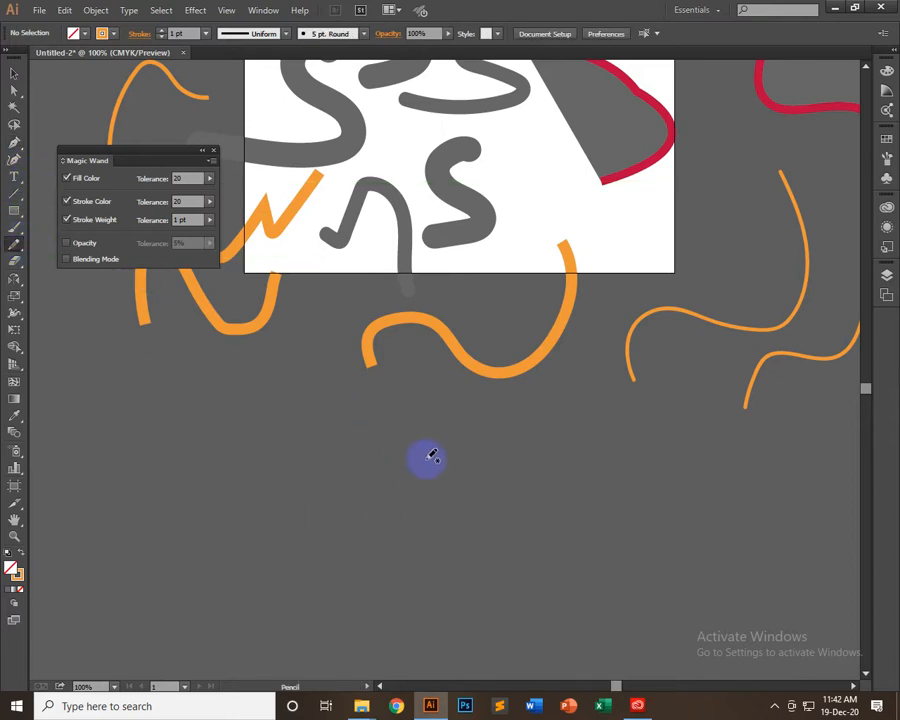
mouse_move(446, 482)
mouse_down()
mouse_move(374, 464)
mouse_move(520, 470)
mouse_move(506, 562)
mouse_move(463, 480)
mouse_up()
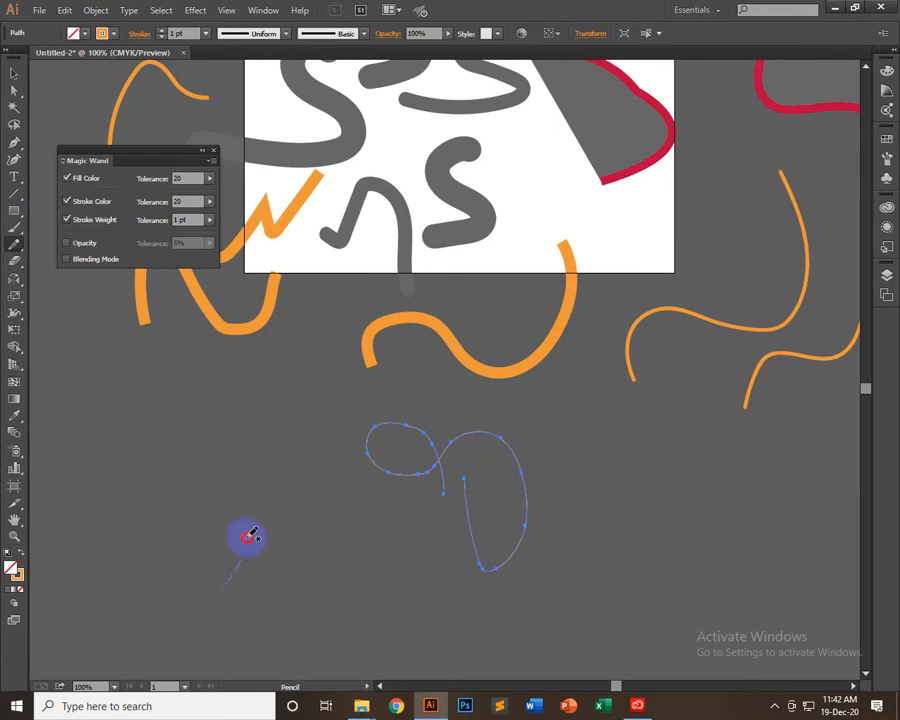
mouse_move(224, 481)
mouse_down()
mouse_move(271, 546)
mouse_move(278, 567)
mouse_move(267, 572)
mouse_move(245, 548)
mouse_up()
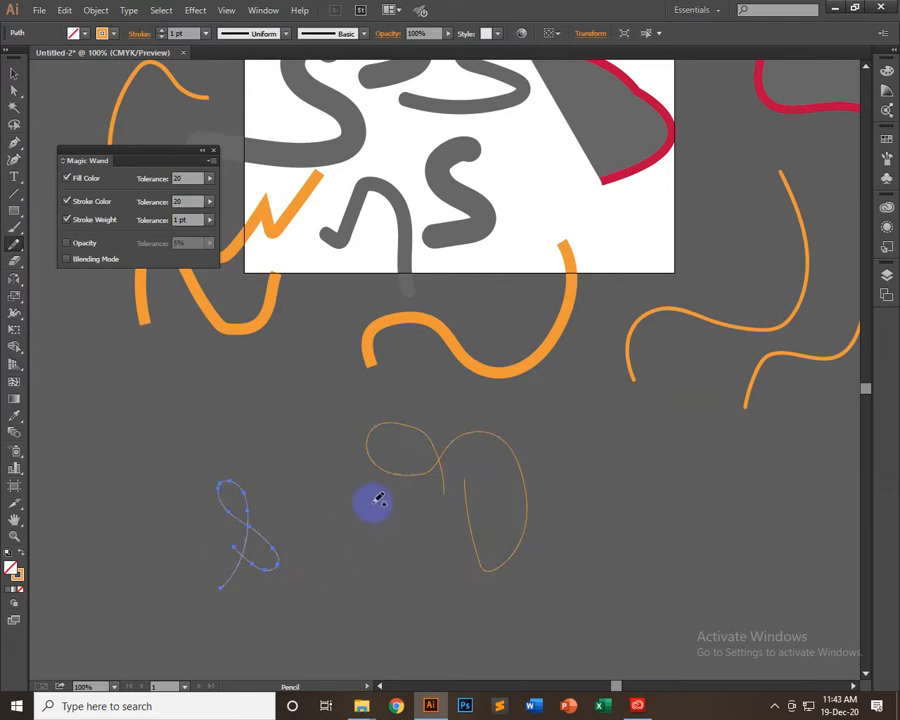
mouse_move(343, 517)
mouse_down()
mouse_move(364, 573)
mouse_move(386, 561)
mouse_move(333, 505)
mouse_move(333, 469)
mouse_move(350, 436)
mouse_up()
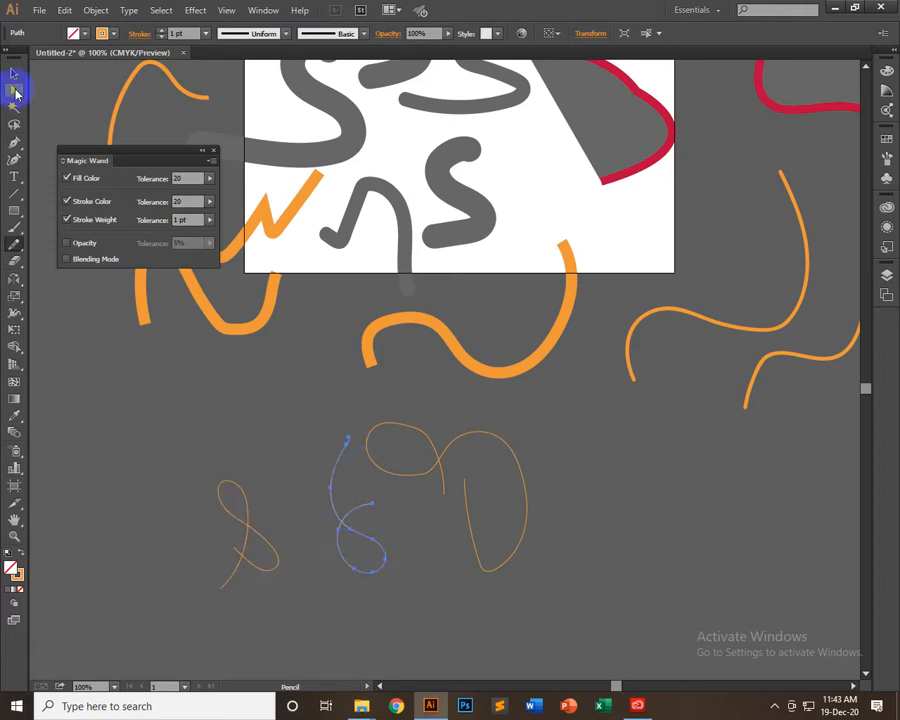
Move the middle looping pencil curve up and to the left, and set its stroke weight to 14 pt
click(14, 74)
mouse_move(348, 525)
mouse_down()
mouse_move(313, 446)
mouse_move(302, 445)
mouse_up()
drag(194, 31, 131, 37)
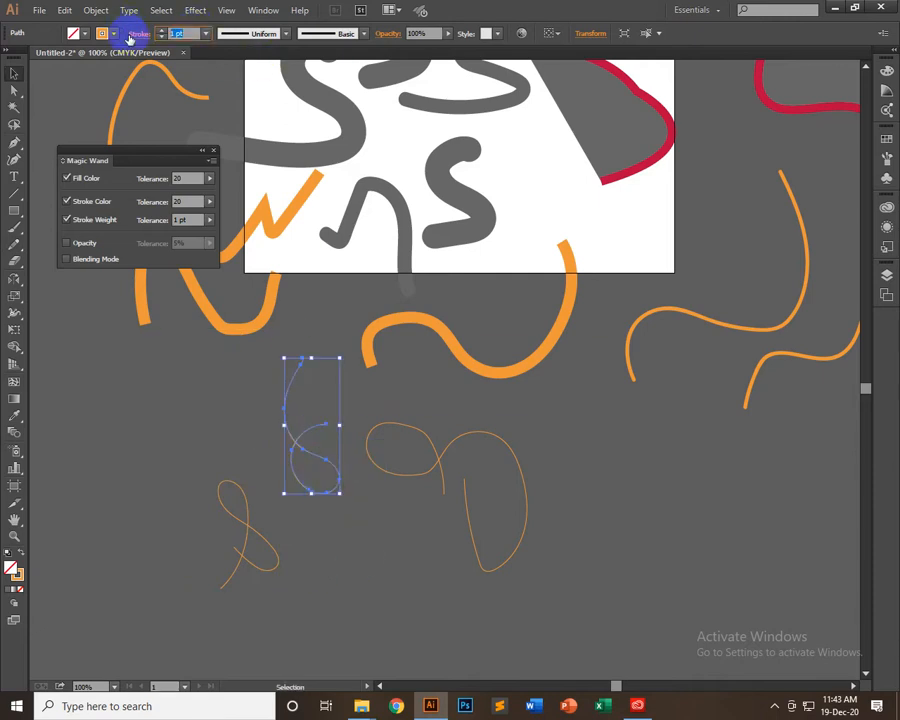
key(shift+Up)
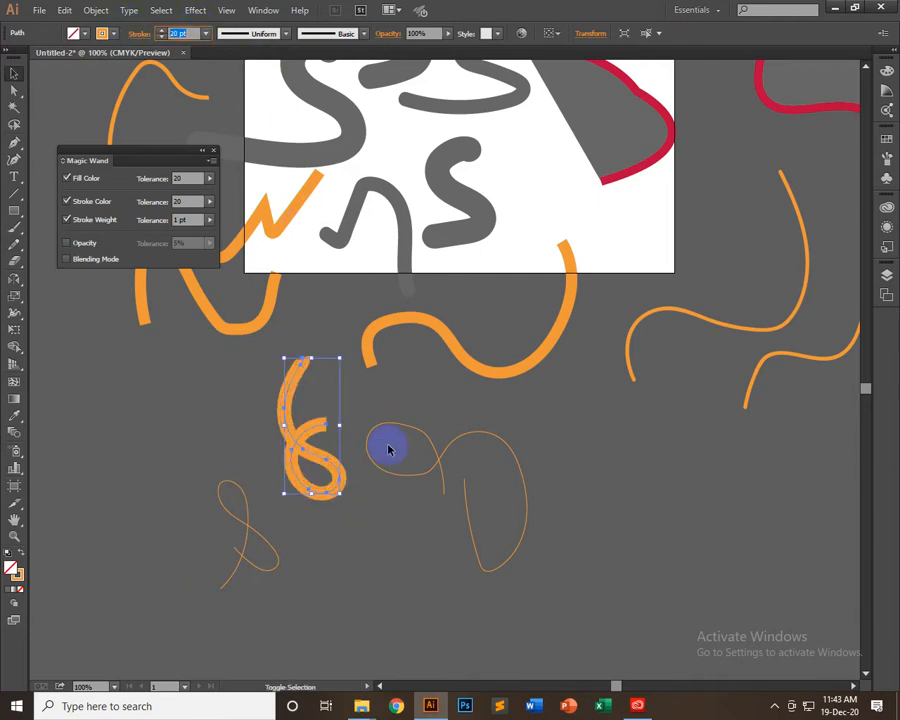
key(Up)
key(Up)
key(Up)
key(Up)
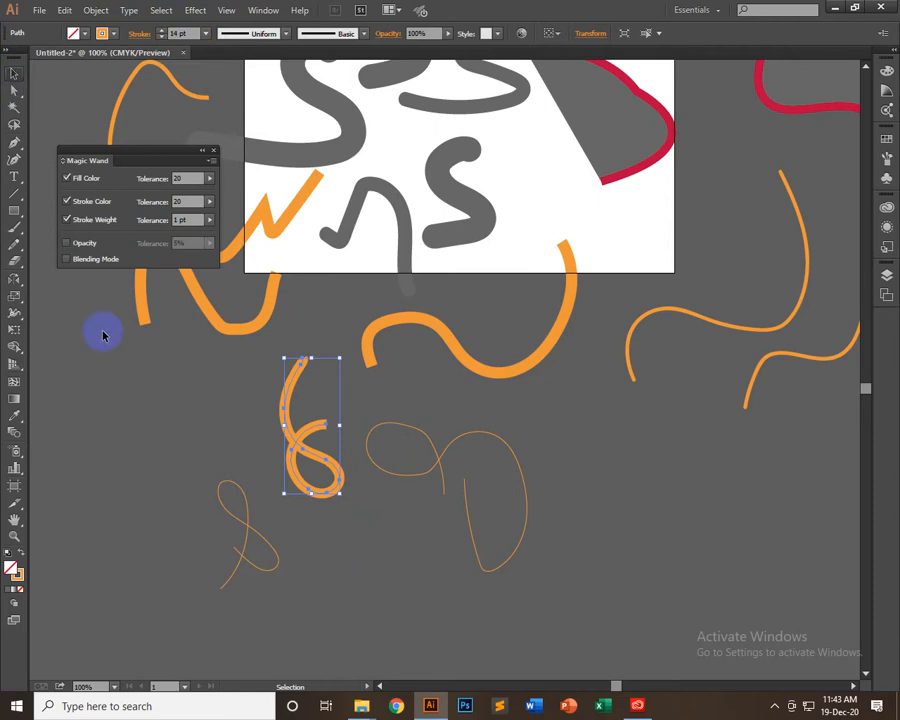
click(117, 410)
Direct-select the anchor point just below the 14 pt curve's upper end and move it left to form a bend
key(ctrl+plus)
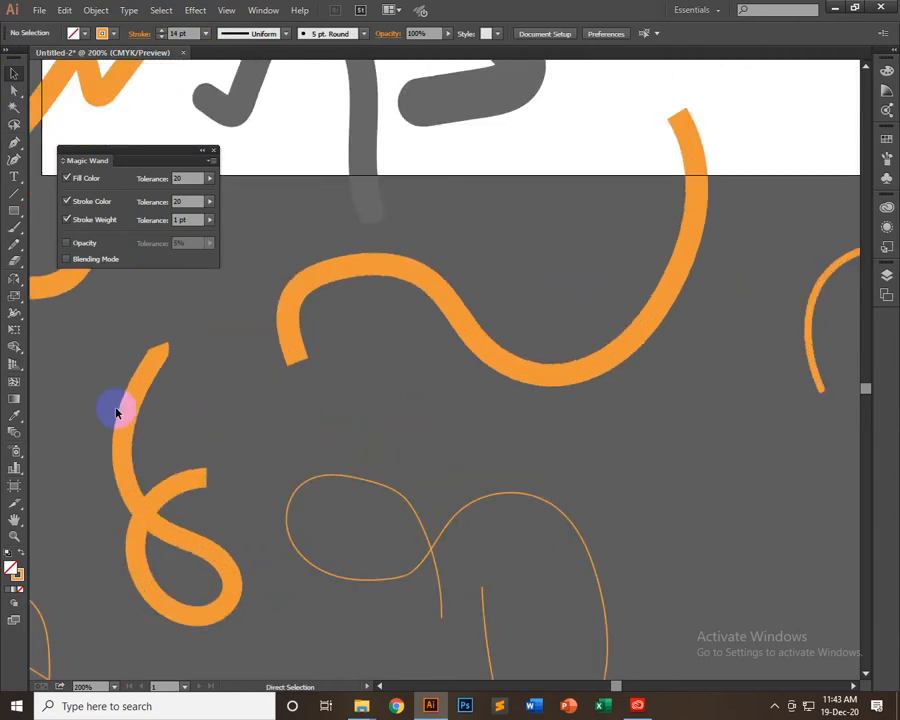
scroll(117, 410, down, 2)
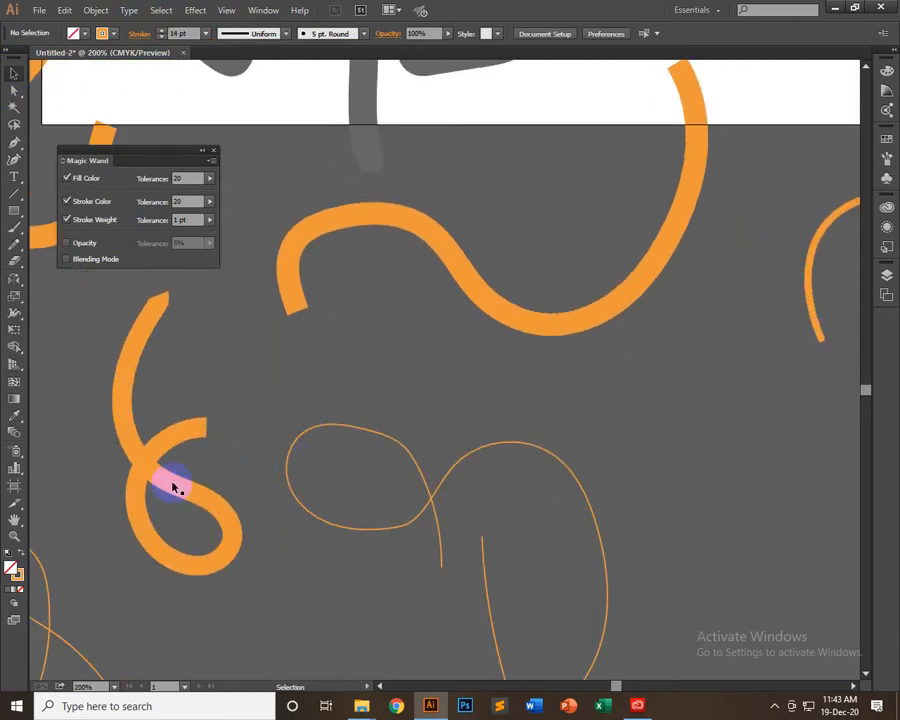
click(173, 487)
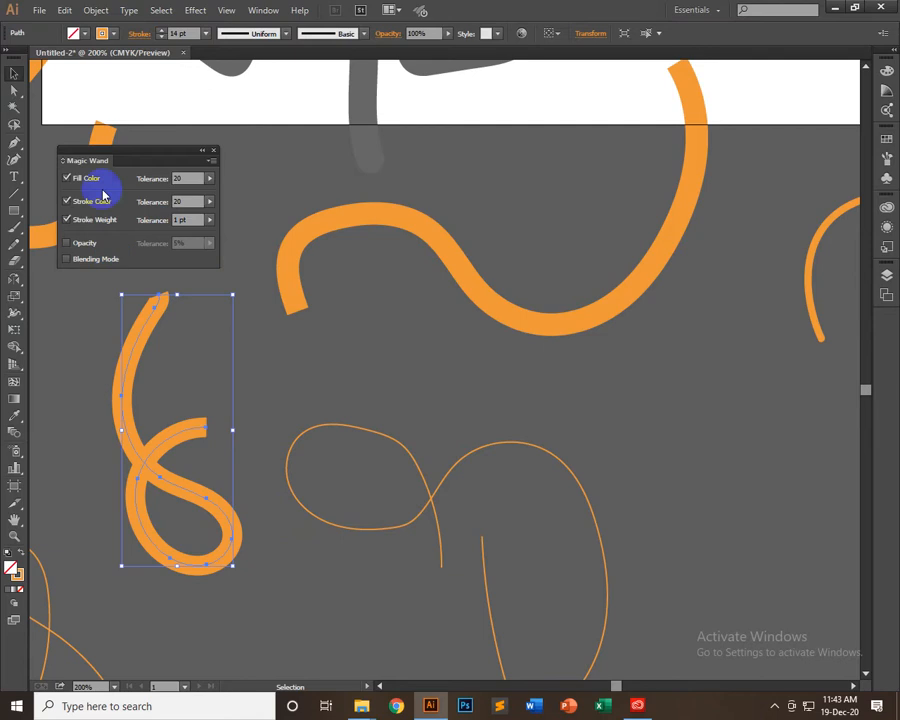
click(304, 402)
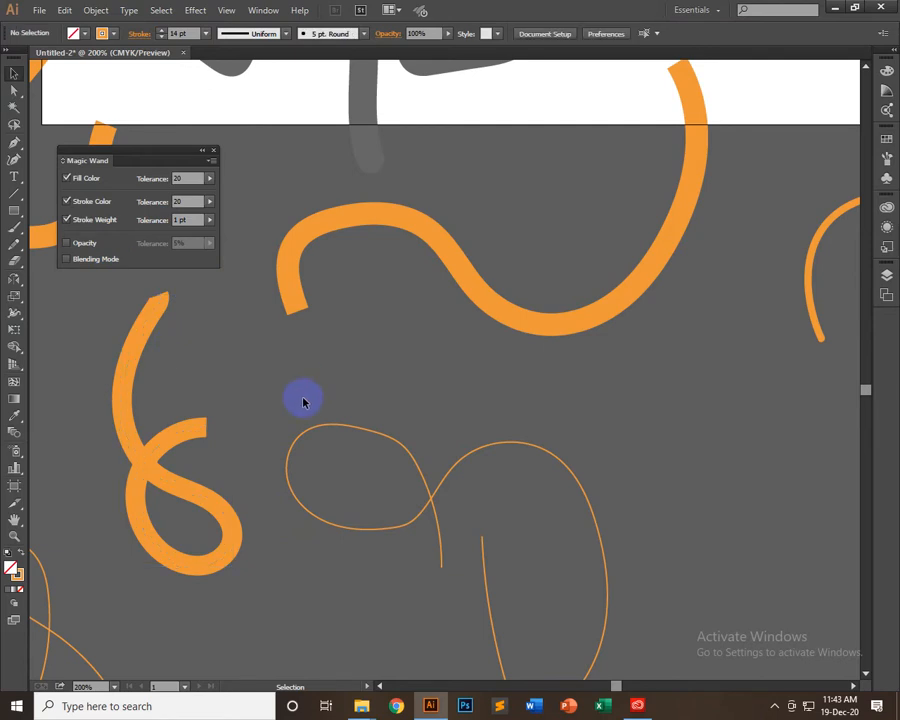
click(188, 435)
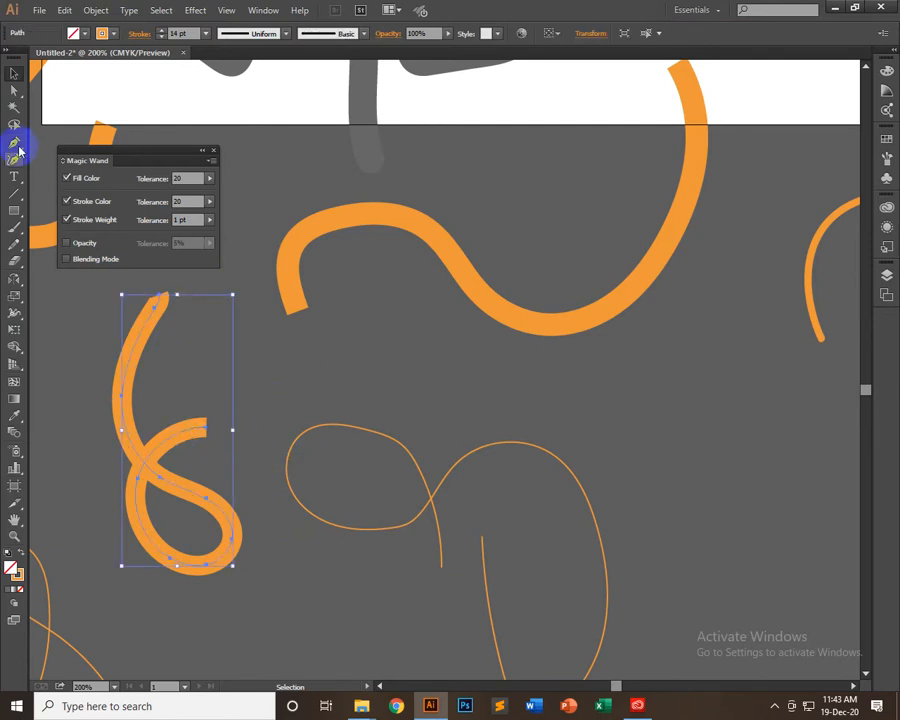
click(14, 89)
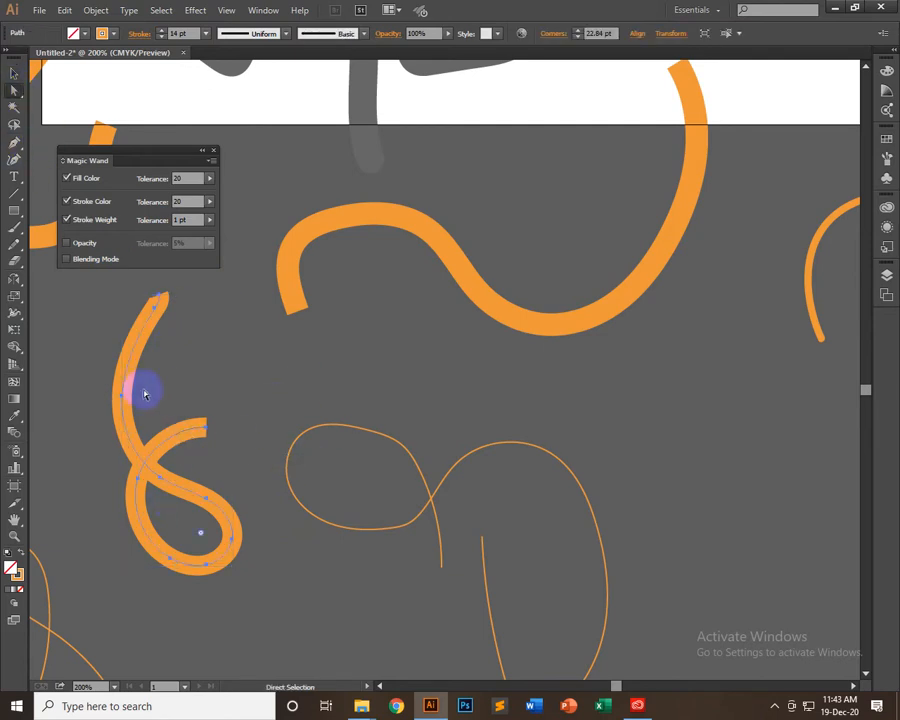
click(161, 309)
click(160, 303)
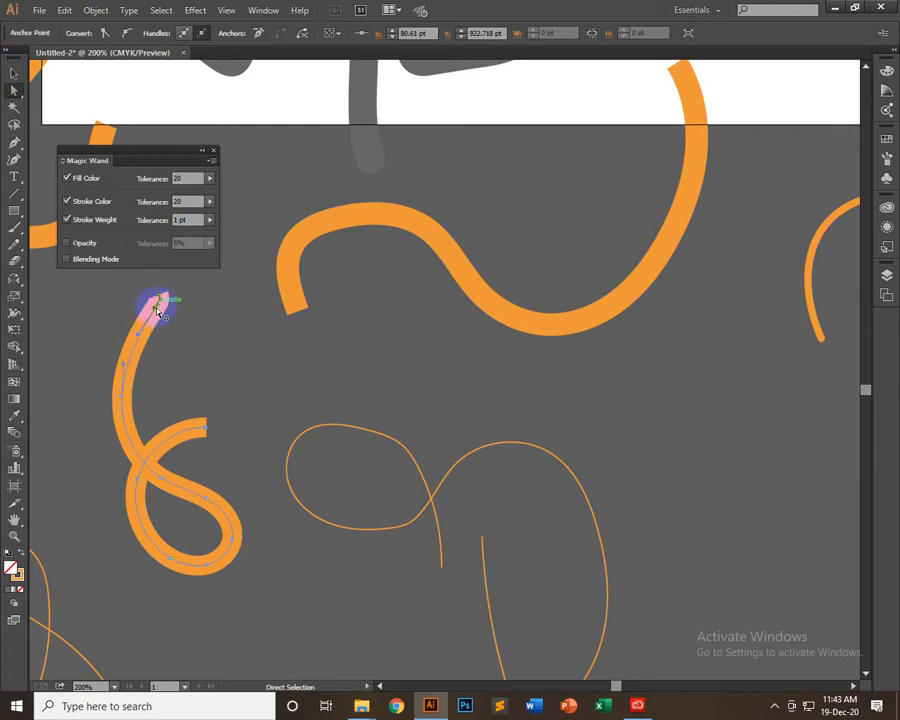
drag(156, 311, 128, 317)
click(175, 340)
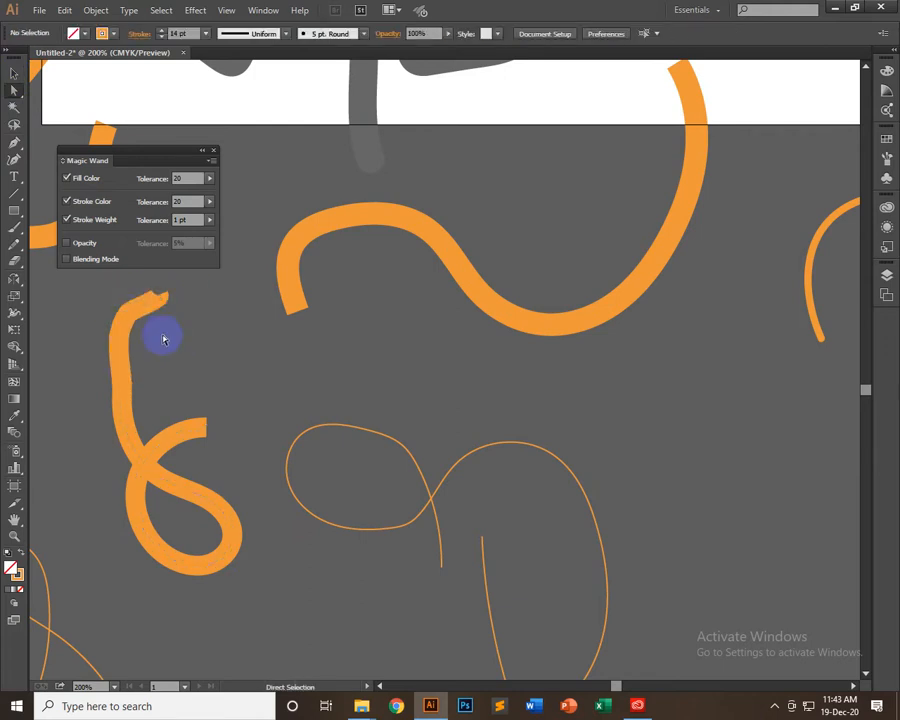
Shift the anchor point midway down the 14 pt curve's stem and reshape the segment just below the crossing
mouse_move(123, 381)
mouse_down()
mouse_move(126, 406)
mouse_move(136, 398)
mouse_up()
drag(145, 481, 158, 481)
click(279, 423)
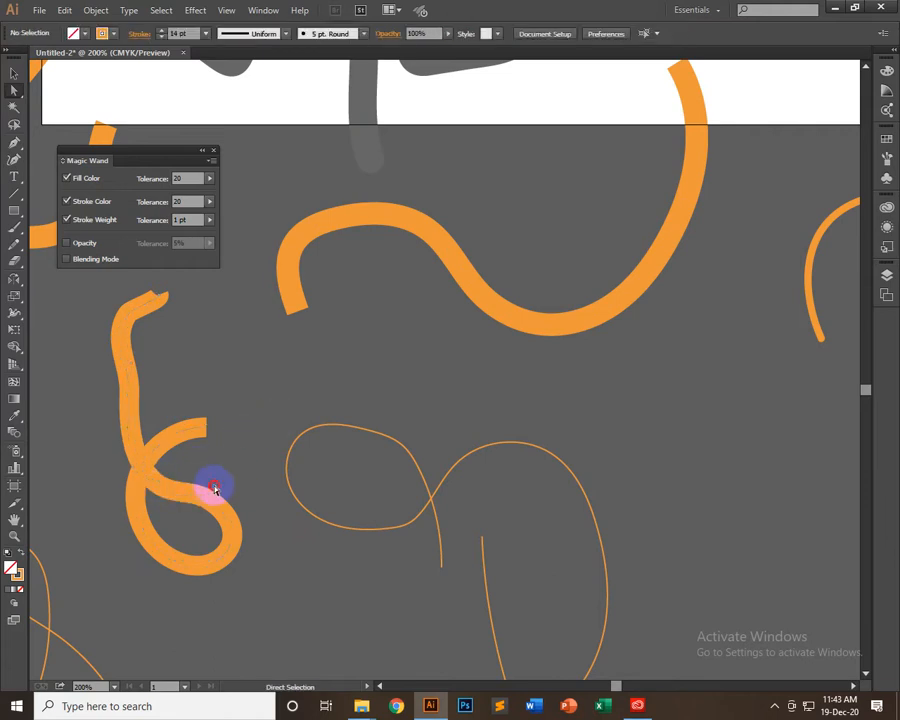
Move the anchor point midway down the curve's stem outward to the left so the stem bows
click(12, 76)
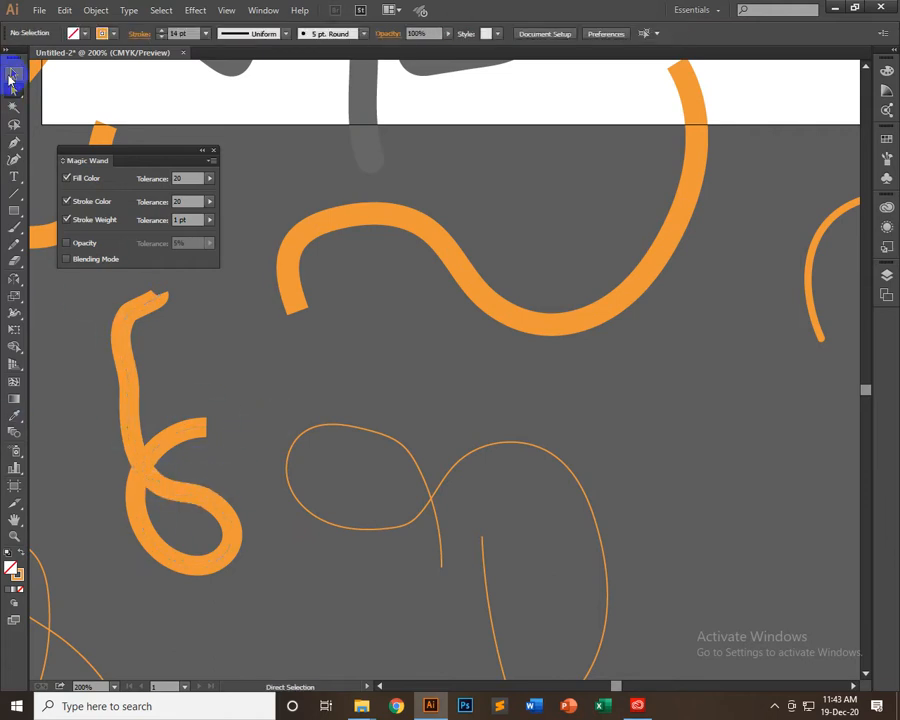
drag(222, 381, 50, 530)
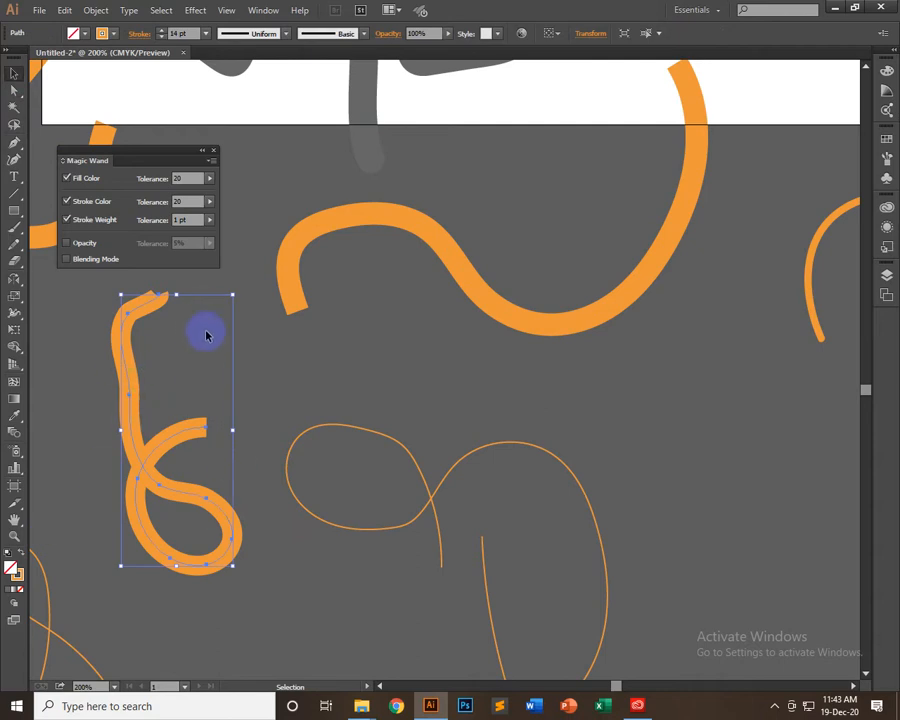
click(14, 91)
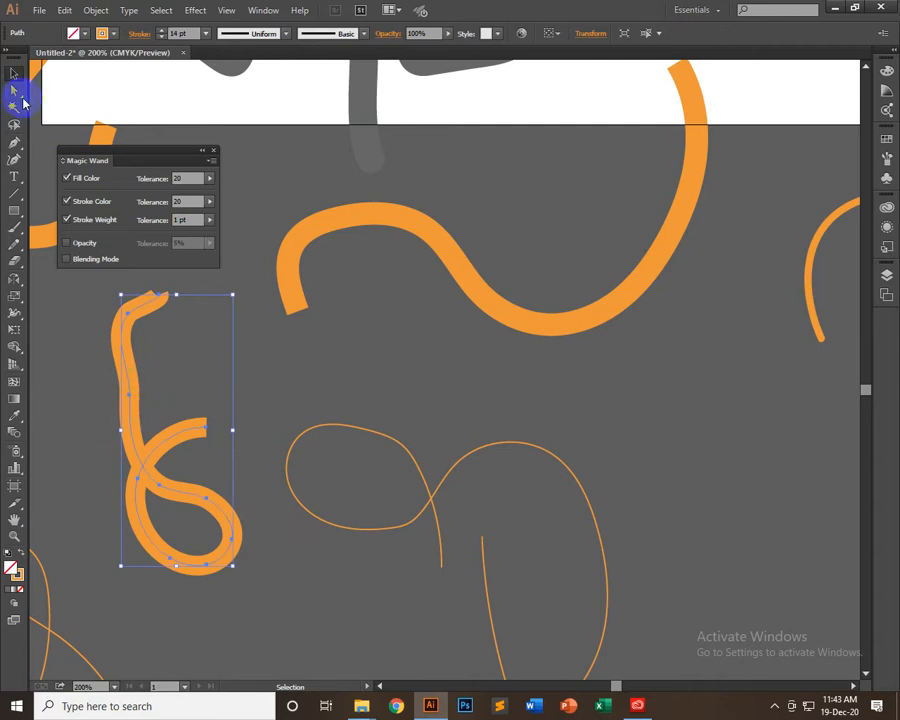
click(127, 402)
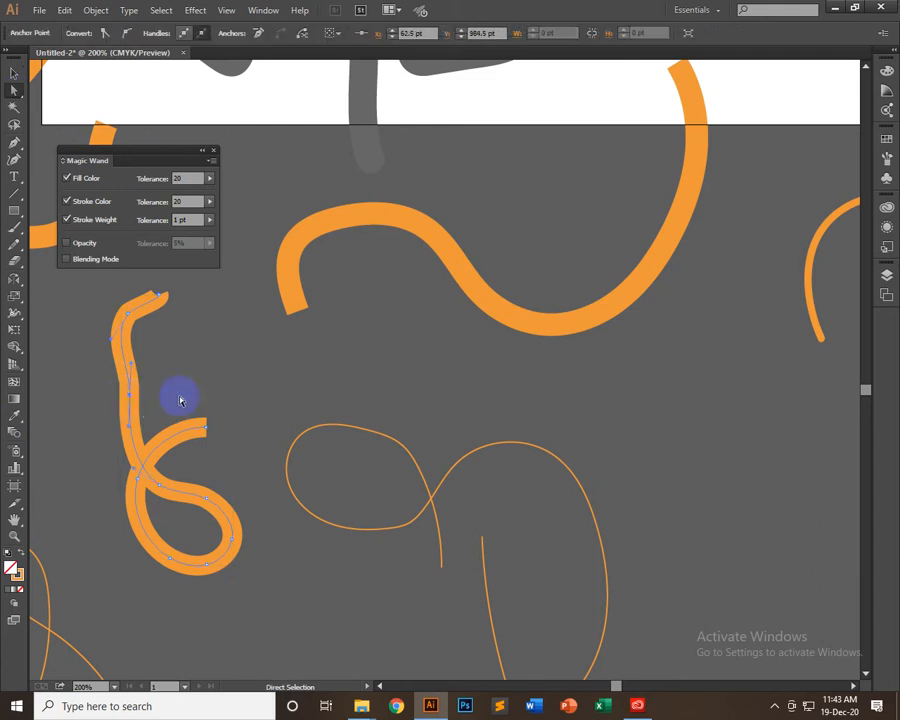
drag(126, 396, 104, 390)
click(164, 373)
click(137, 313)
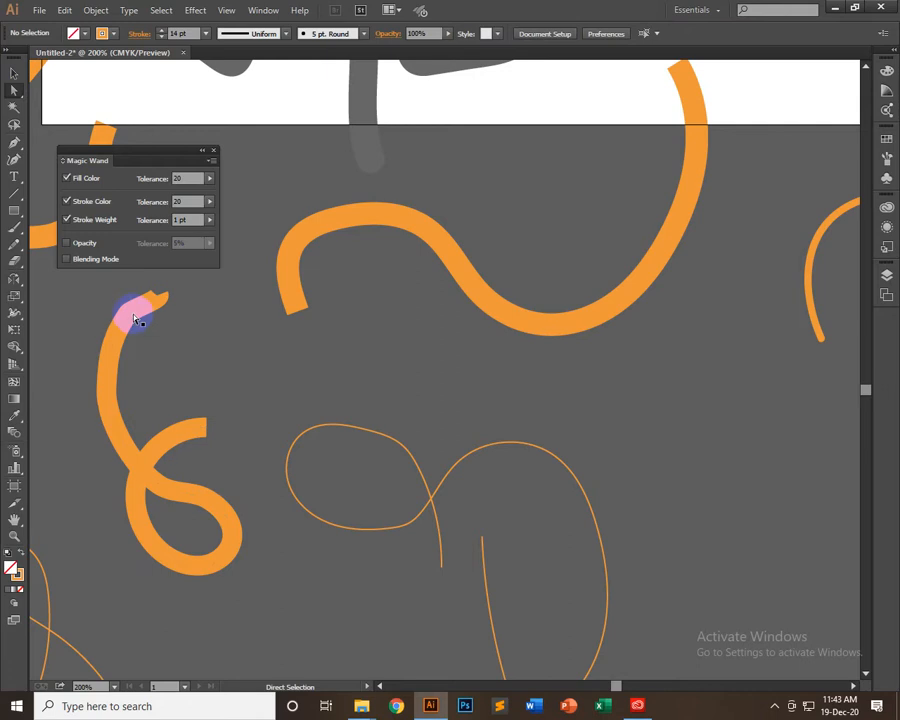
Round off the curve's upper bend with its direction handle and extend the upper end point to the right
drag(131, 314, 152, 292)
click(167, 298)
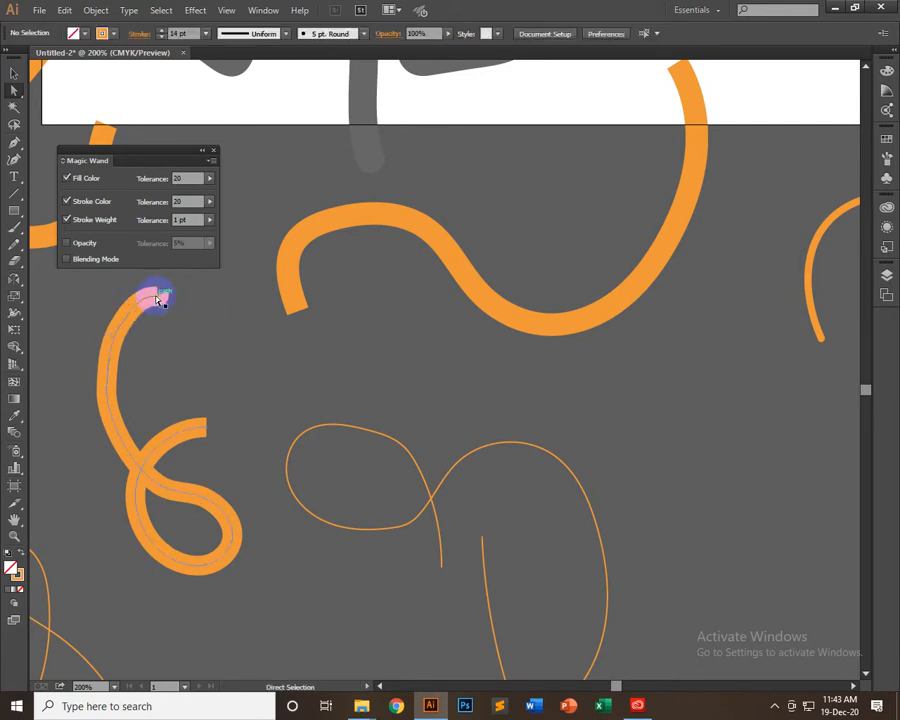
click(161, 300)
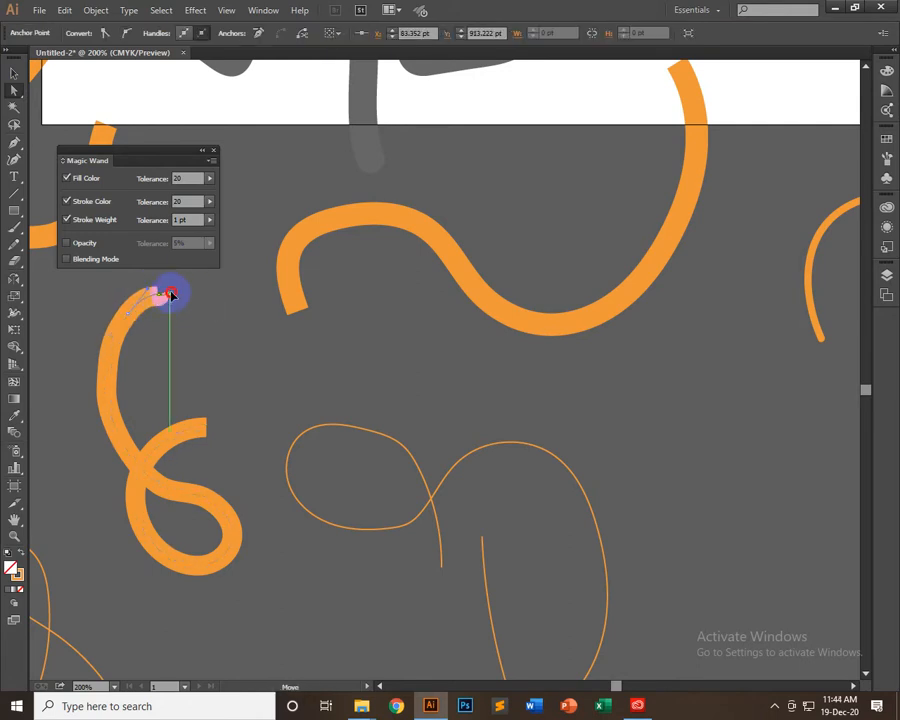
drag(171, 293, 174, 316)
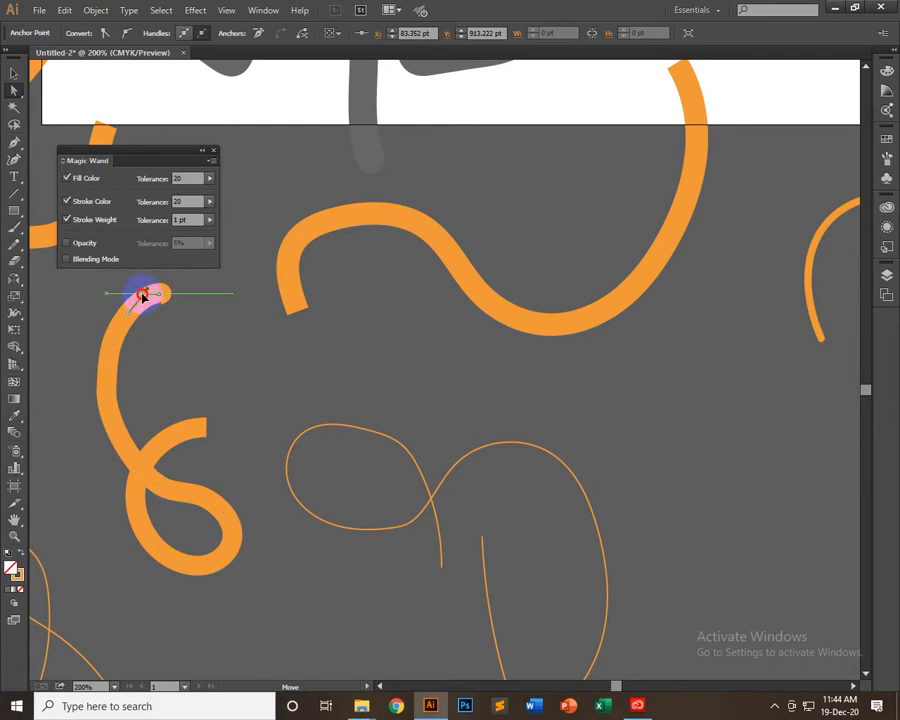
drag(139, 300, 168, 296)
click(181, 313)
click(279, 349)
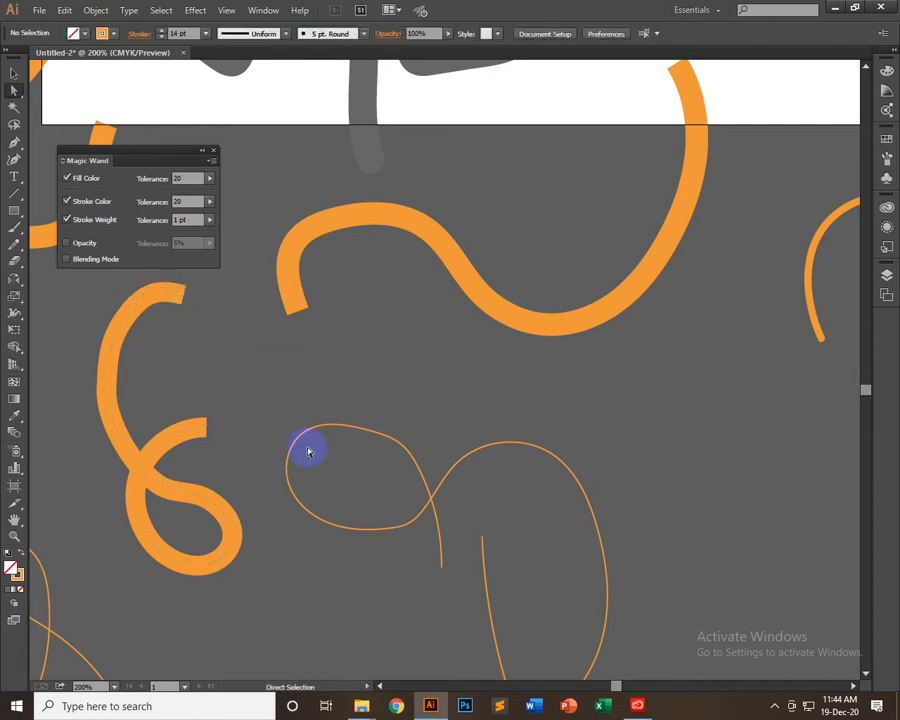
Start simplifying the path of the looped 14 pt pencil curve and turn on the preview
click(14, 72)
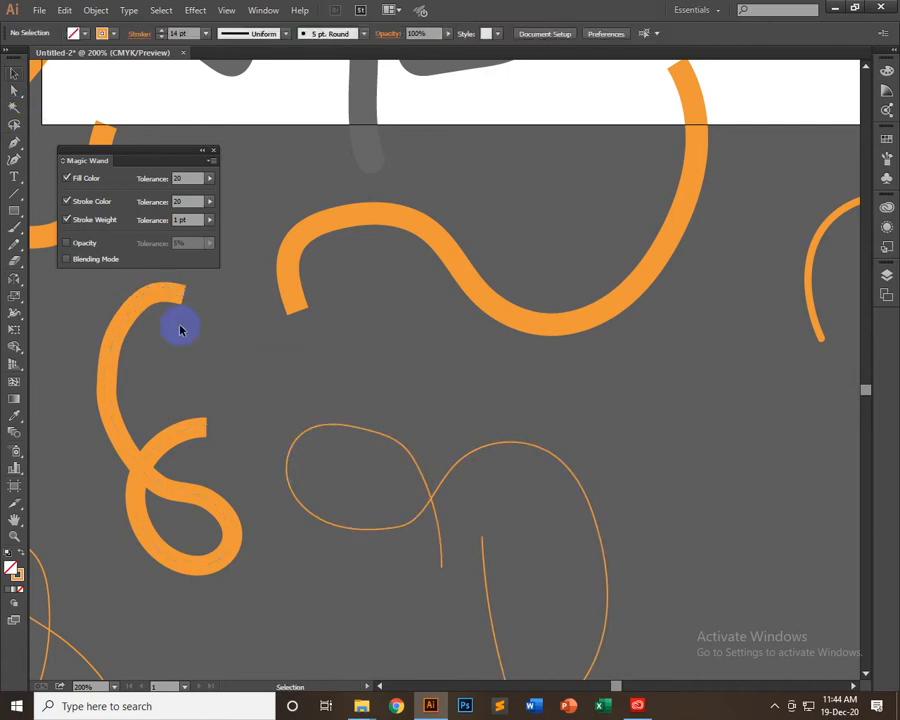
click(103, 441)
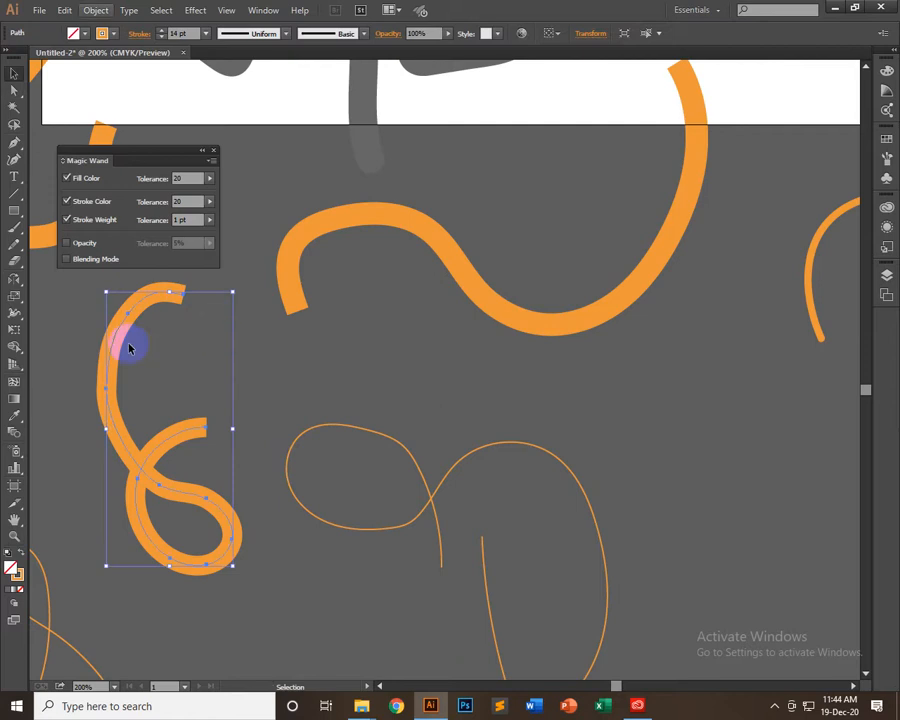
click(97, 11)
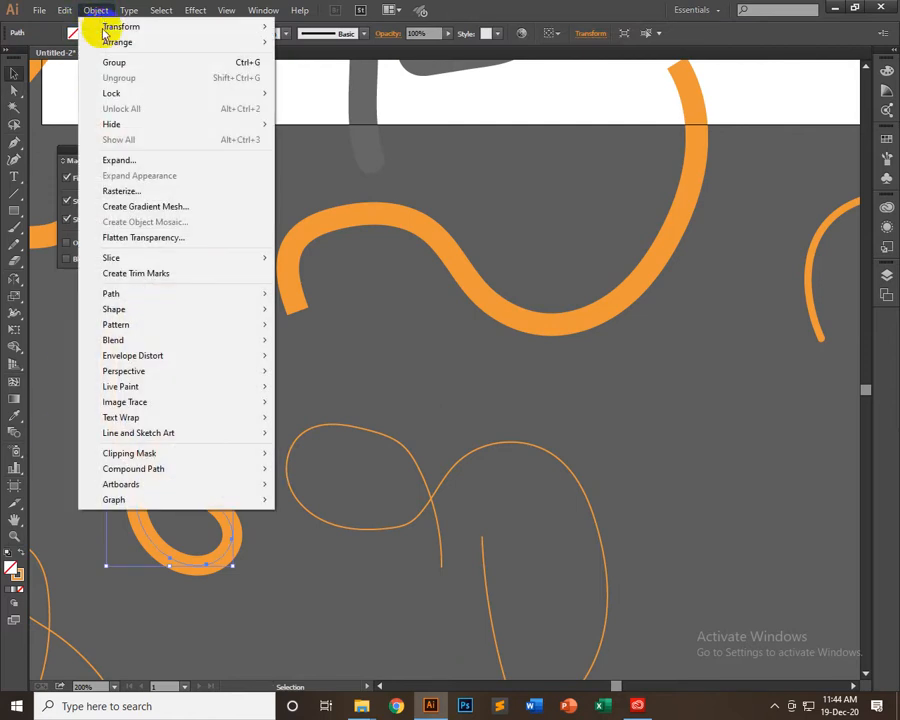
mouse_move(139, 295)
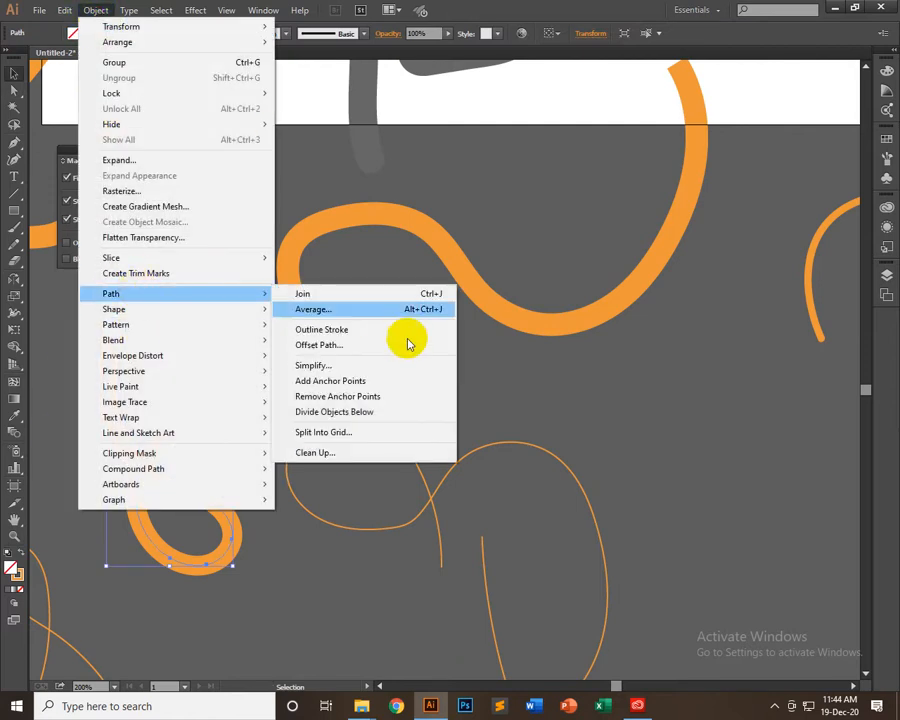
click(328, 366)
drag(610, 146, 413, 109)
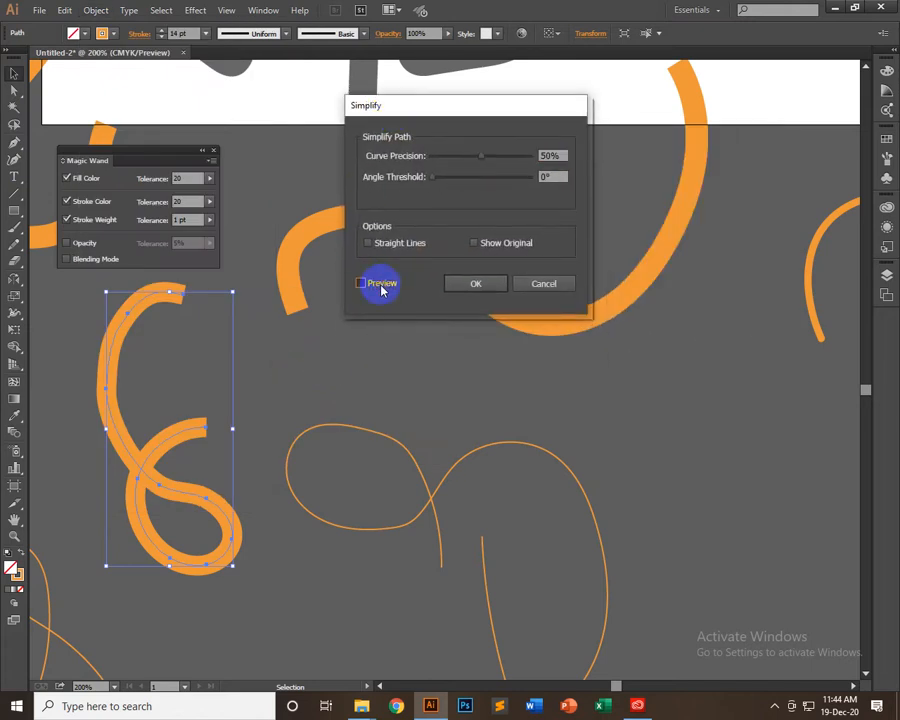
click(380, 283)
Simplify the curve with a curve precision of 80% and an angle threshold of 140°, and deselect it
drag(482, 156, 454, 175)
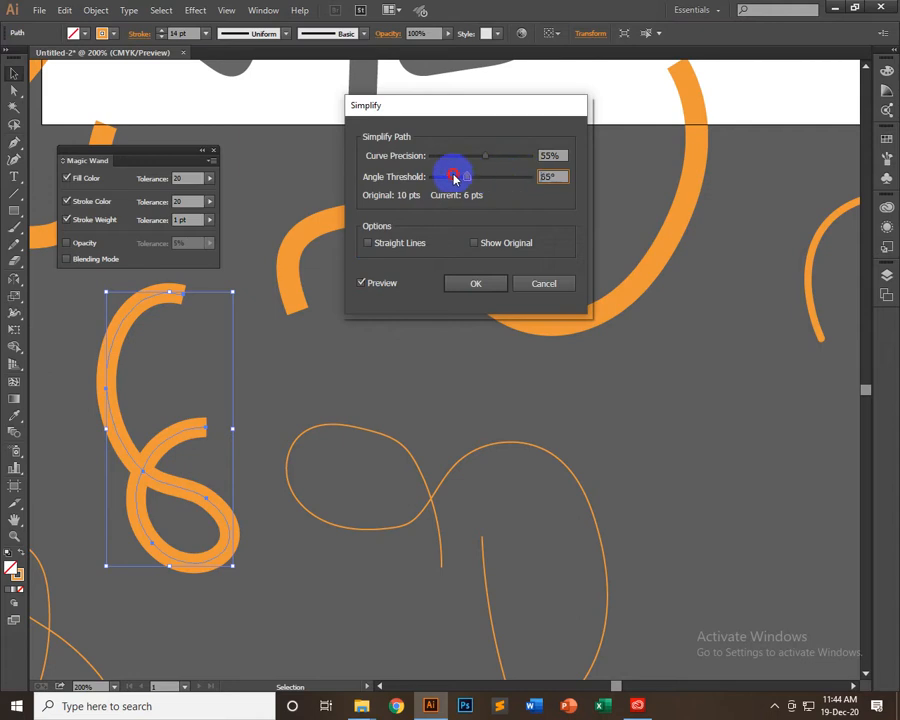
mouse_move(513, 192)
mouse_down()
mouse_move(447, 182)
mouse_move(510, 191)
mouse_up()
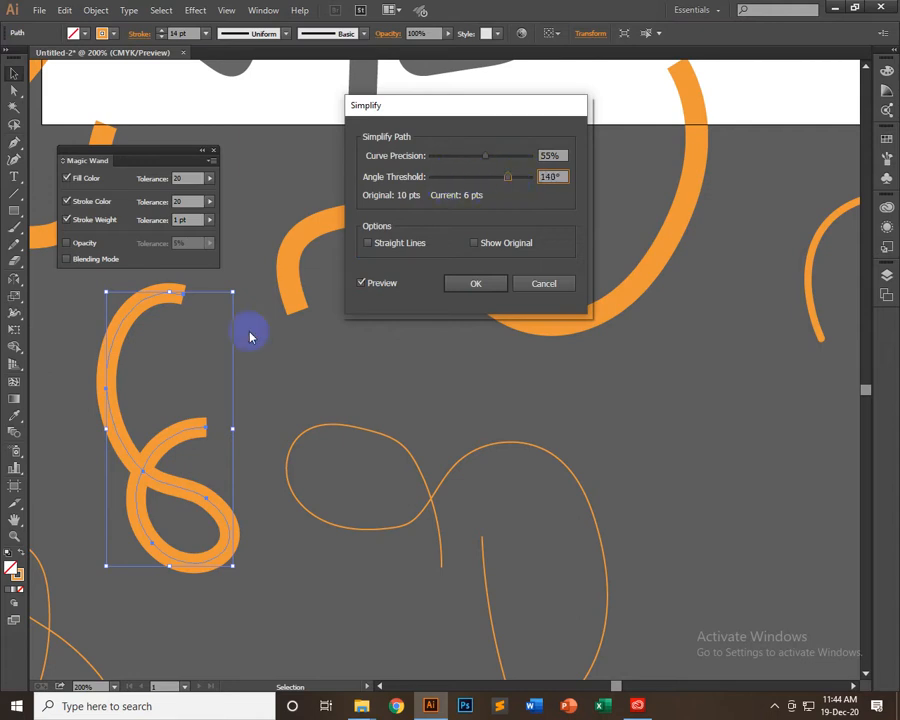
drag(487, 156, 556, 152)
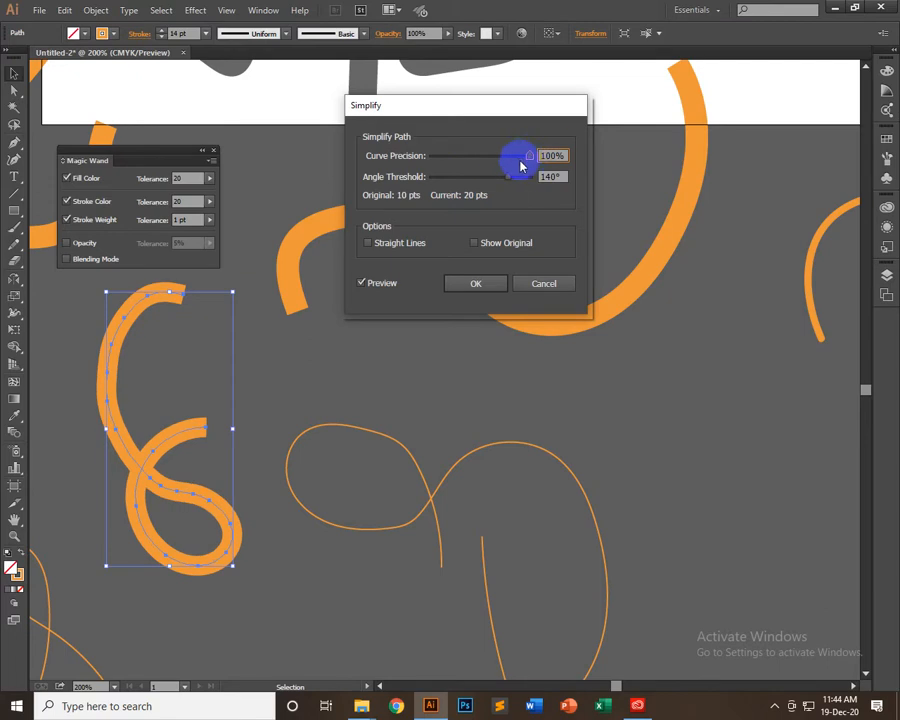
drag(522, 163, 494, 157)
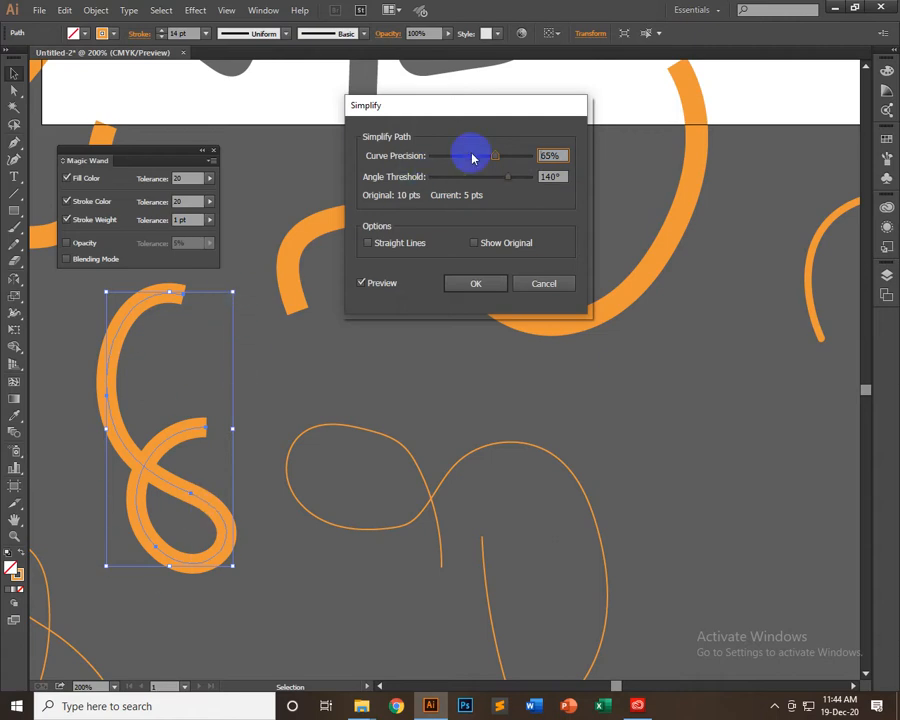
mouse_move(501, 159)
mouse_down()
mouse_move(491, 159)
mouse_move(504, 161)
mouse_up()
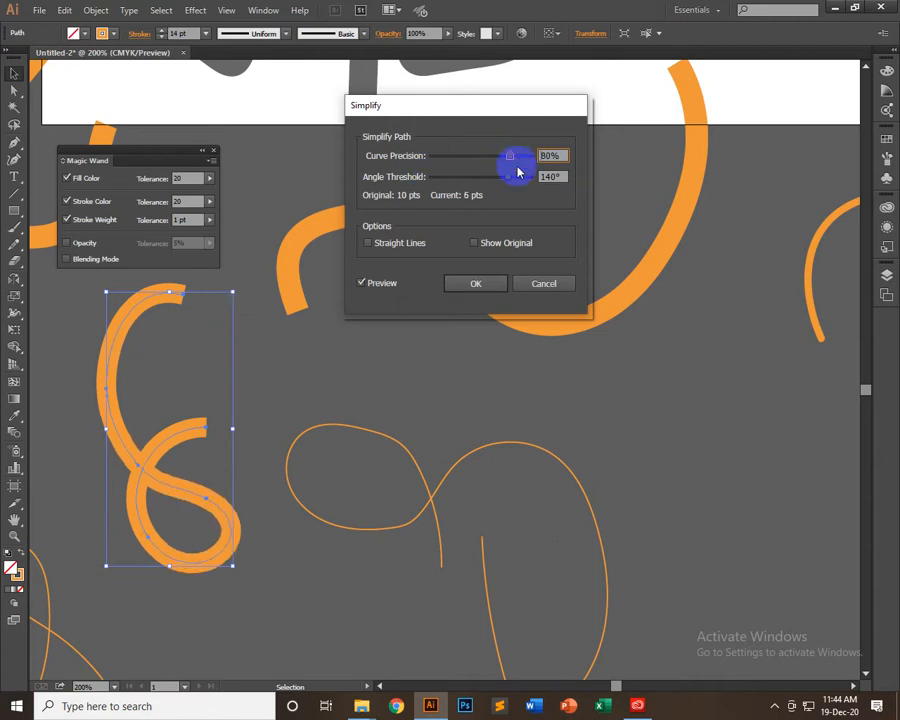
click(476, 284)
click(326, 367)
Select the simplified looped curve and apply the lens-shaped width profile that tapers at both ends
drag(290, 466, 750, 550)
drag(594, 548, 193, 500)
click(298, 470)
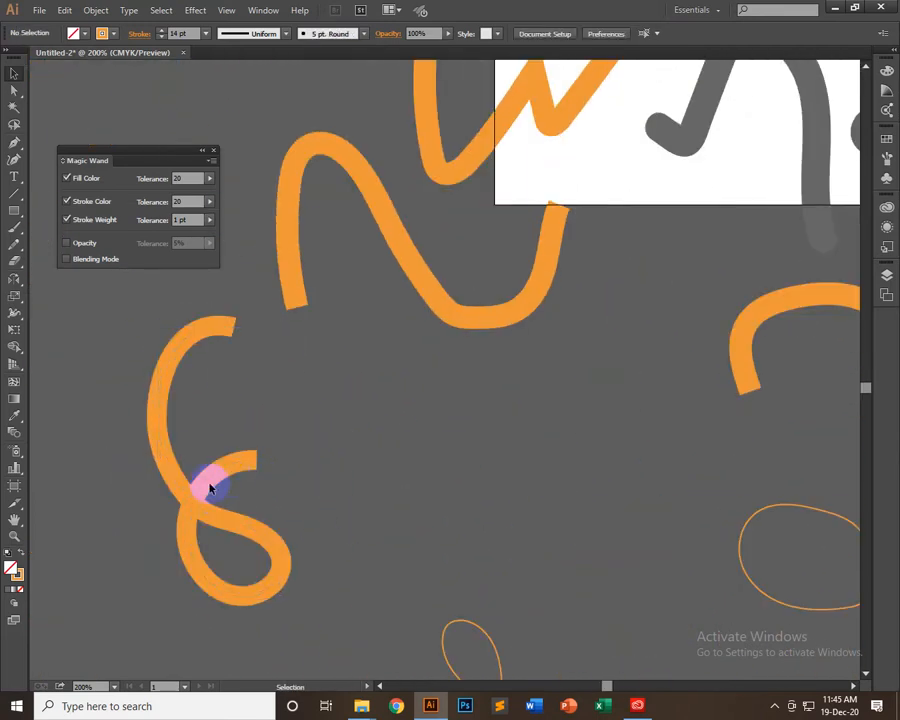
click(201, 486)
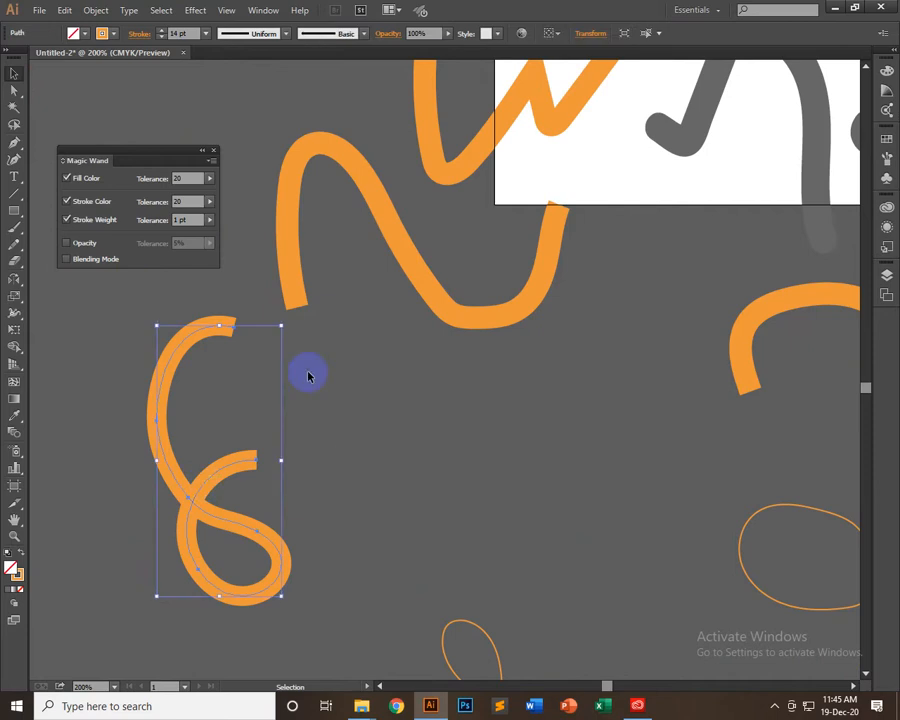
drag(250, 34, 259, 80)
click(373, 360)
click(235, 521)
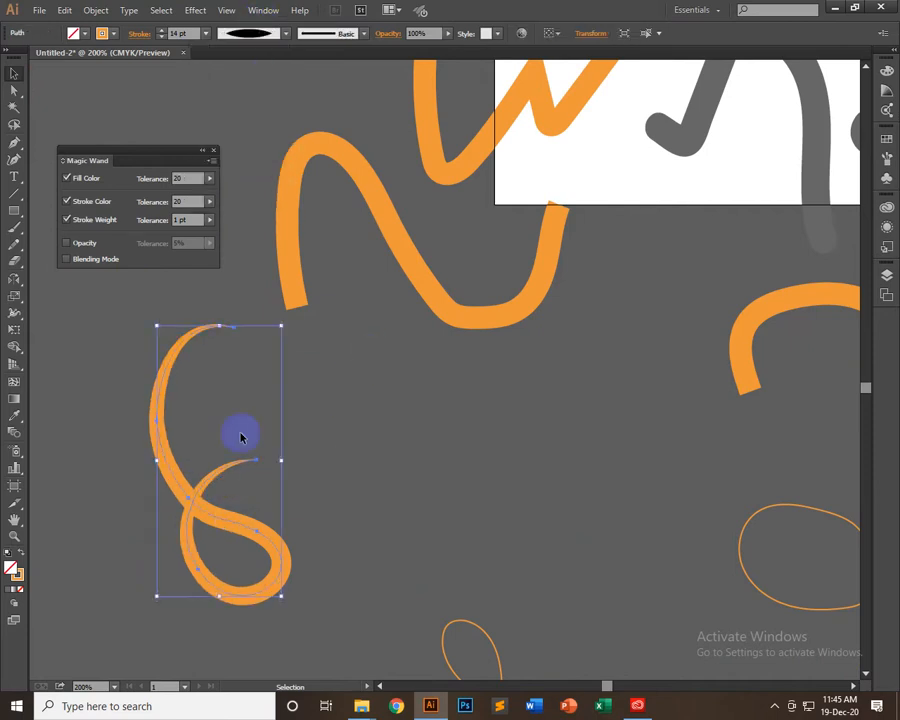
Try the double-bulge width profile and the asymmetric tapered width profile on the looped curve
click(258, 35)
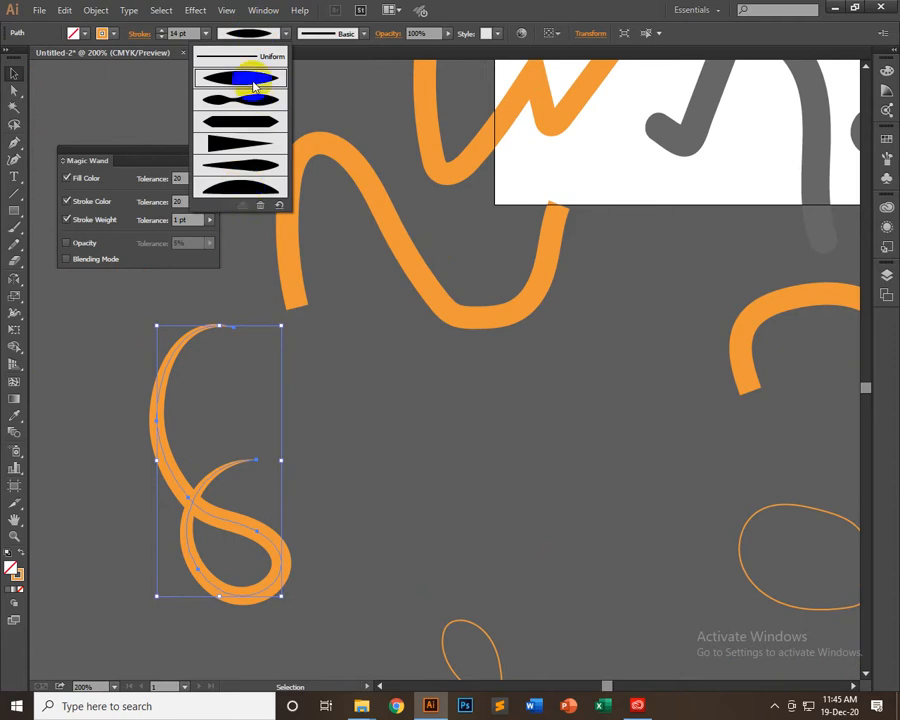
click(255, 119)
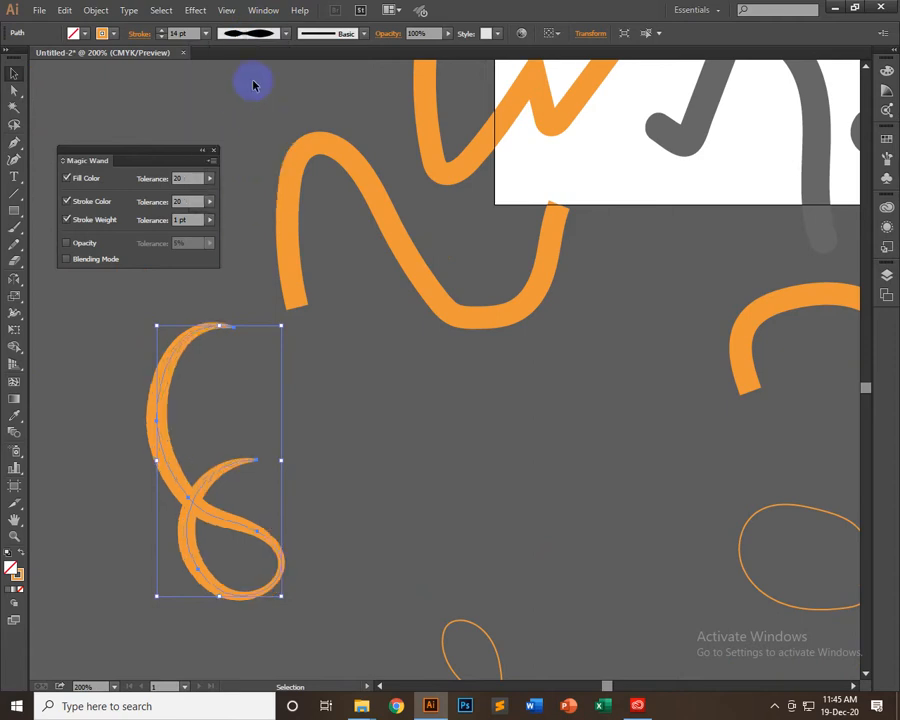
click(275, 37)
click(257, 161)
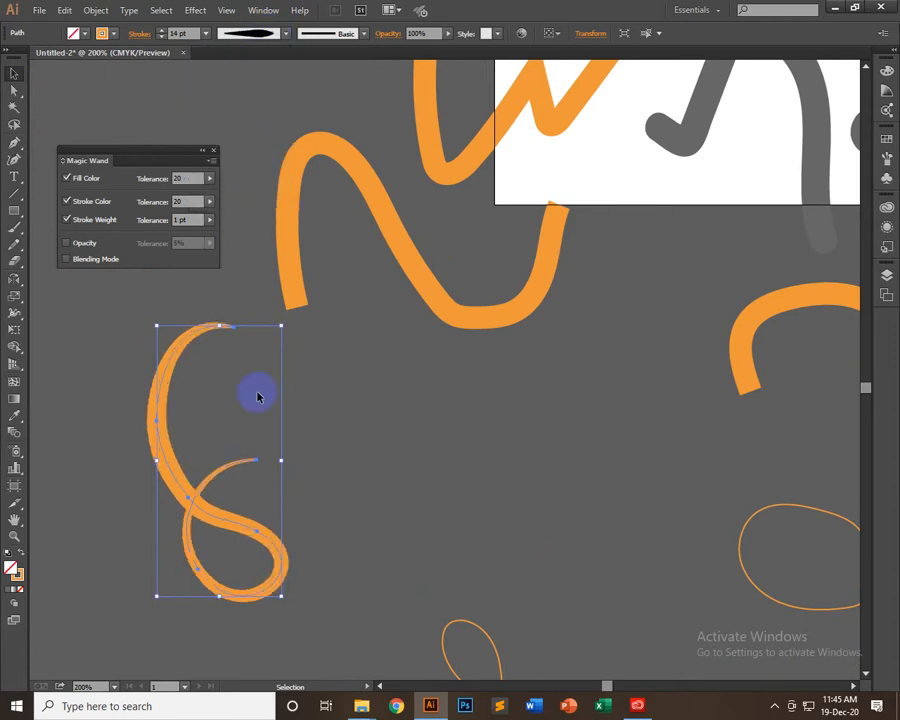
click(367, 428)
click(238, 519)
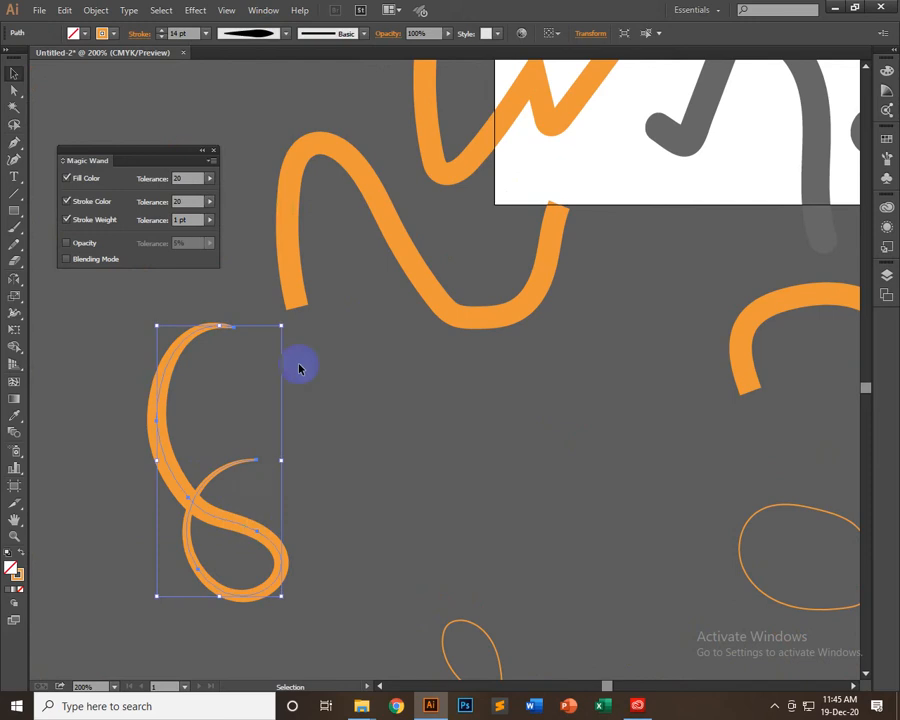
Return the looped curve to the Uniform width profile and set its stroke weight to 4 pt
click(286, 33)
click(265, 58)
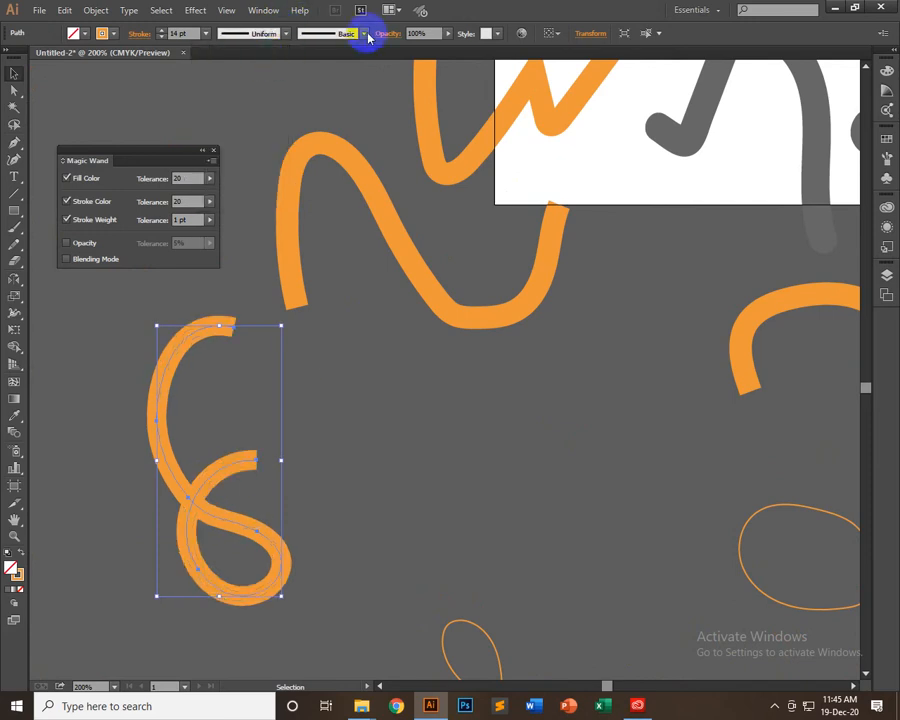
click(205, 33)
click(223, 96)
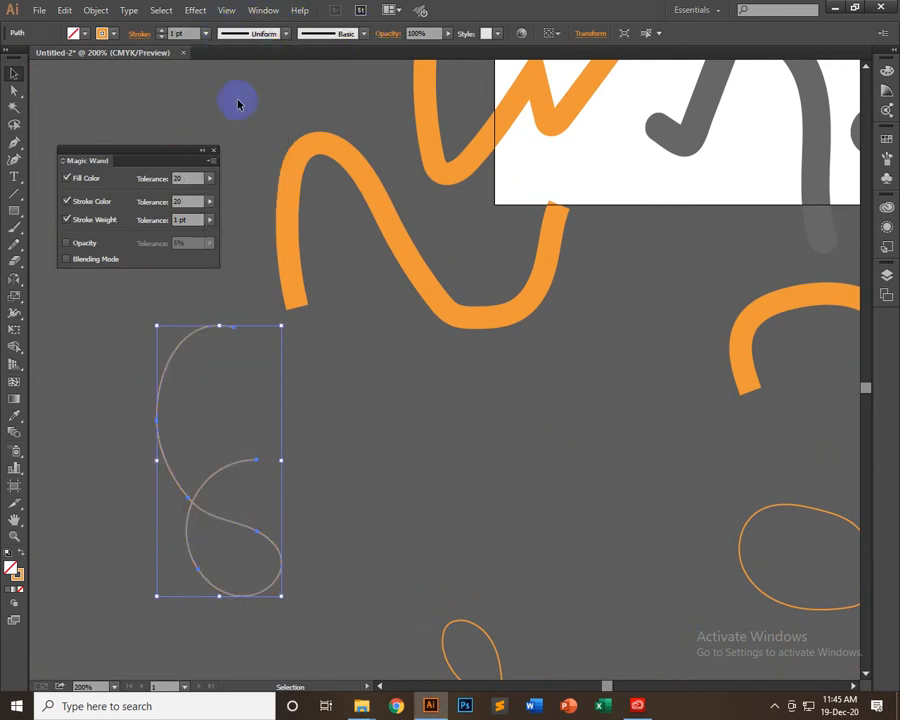
click(207, 33)
click(209, 144)
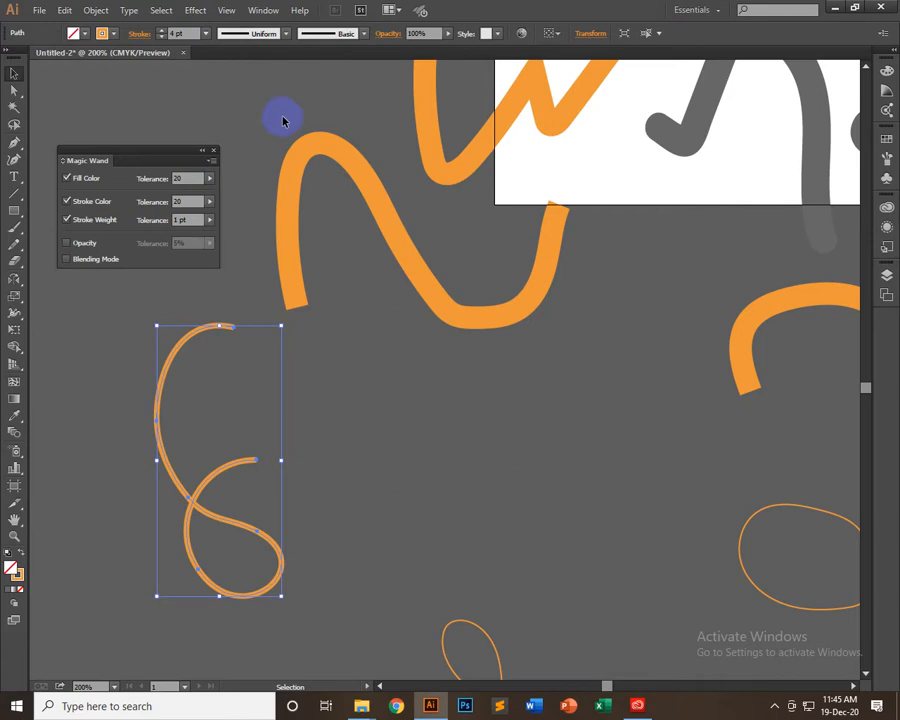
Enlarge the brush definition list and apply the rough charcoal-like art brush to the looped curve
click(365, 33)
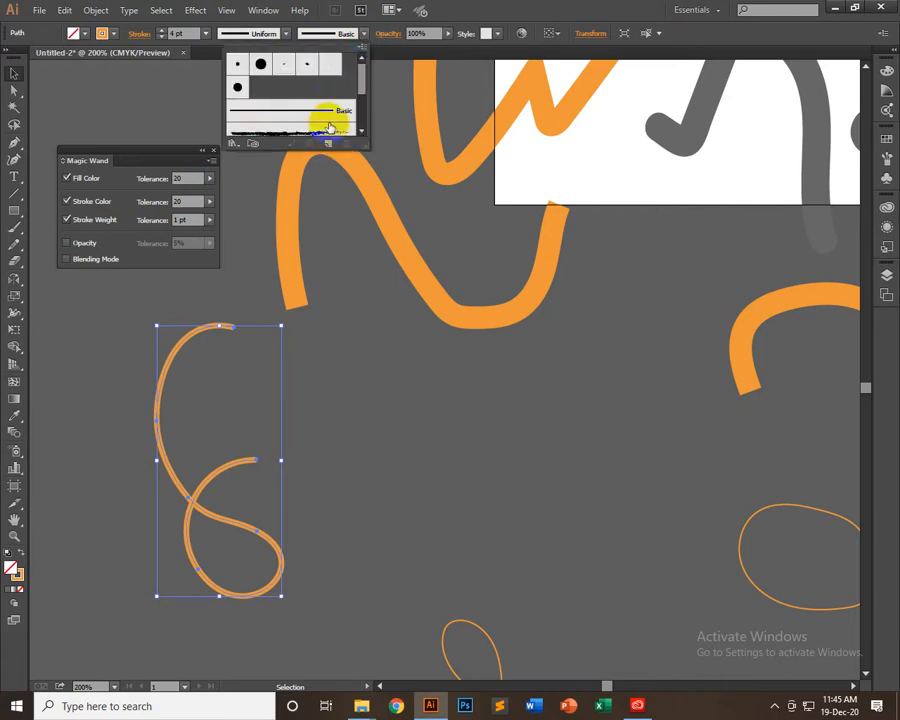
scroll(326, 124, down, 3)
drag(366, 146, 476, 266)
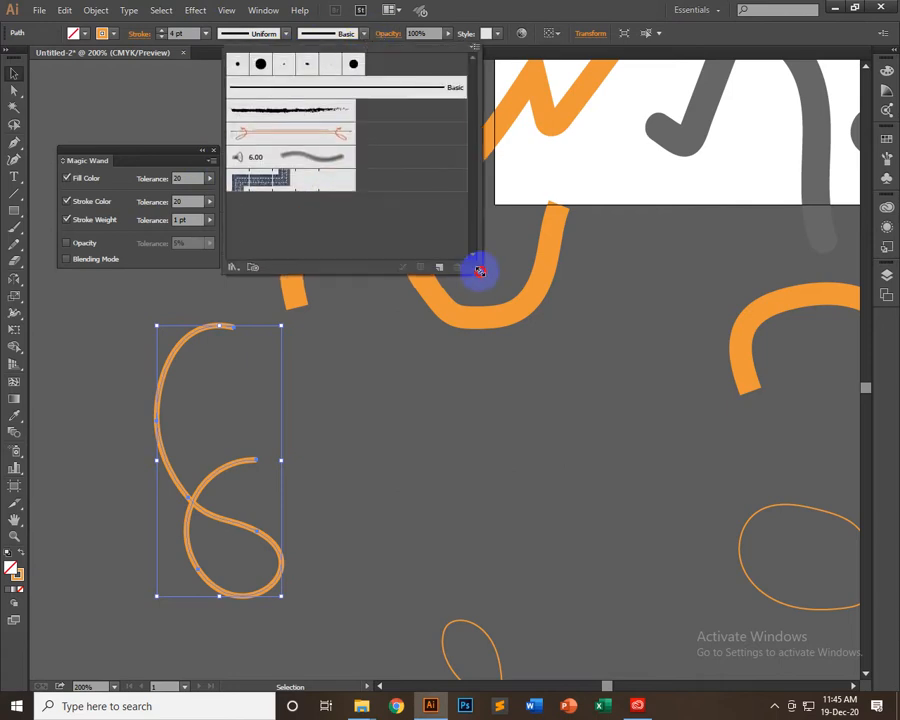
click(323, 114)
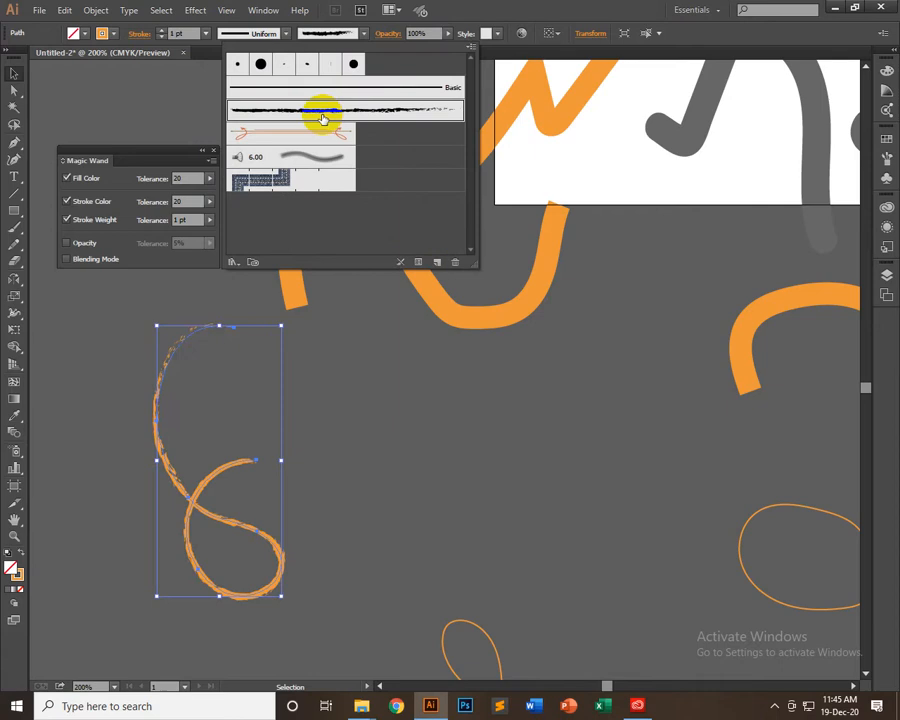
Try the denim seam pattern brush on the looped curve and switch it back to the Mop bristle brush
click(273, 155)
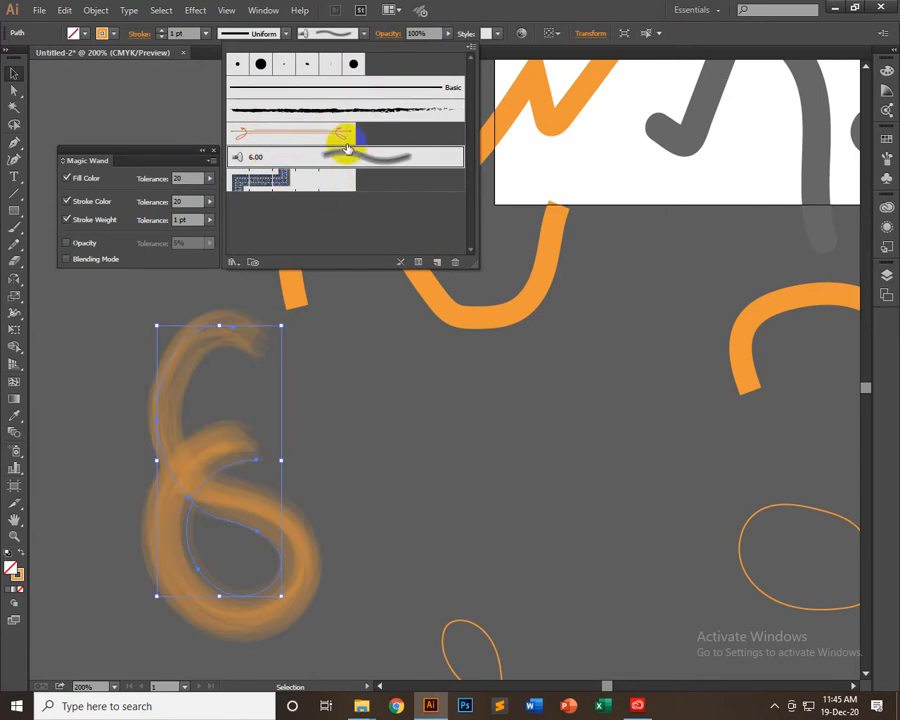
click(331, 178)
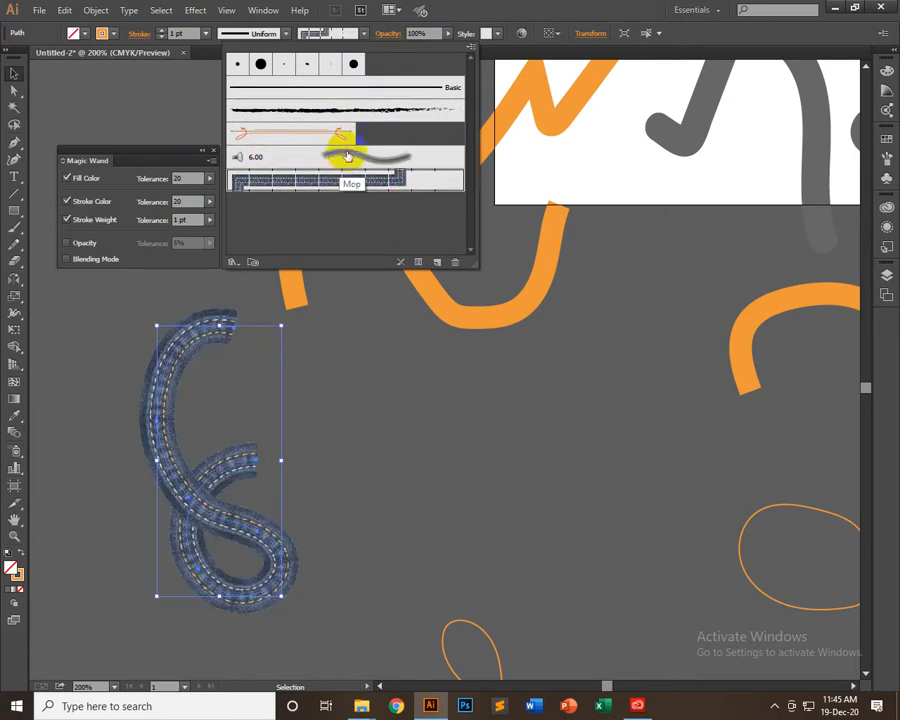
click(347, 157)
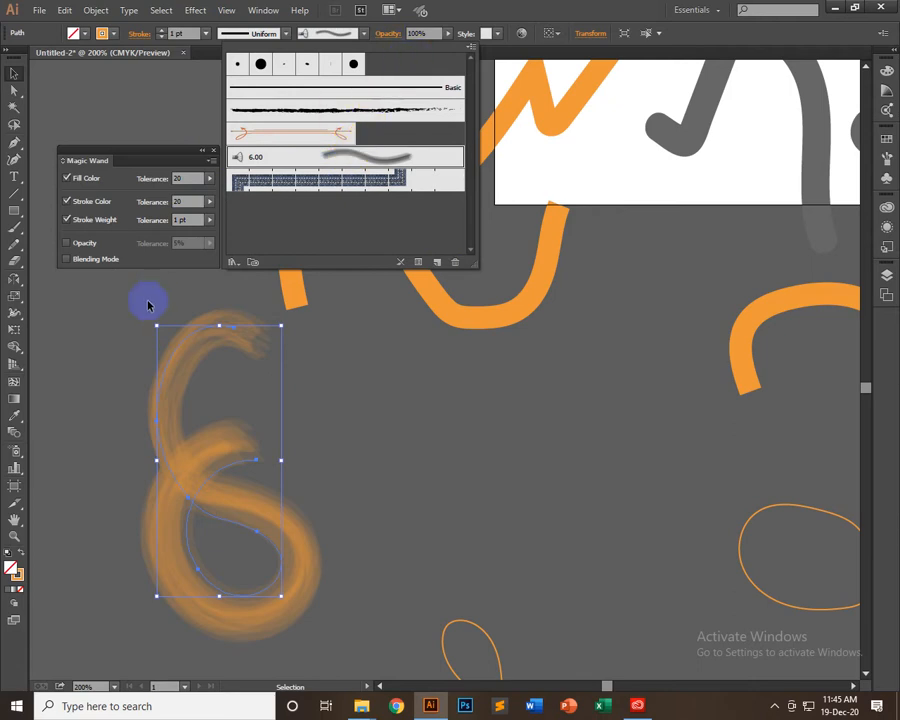
Load the Arrows_Special brush library and enlarge it to show more of its arrow brushes
click(232, 263)
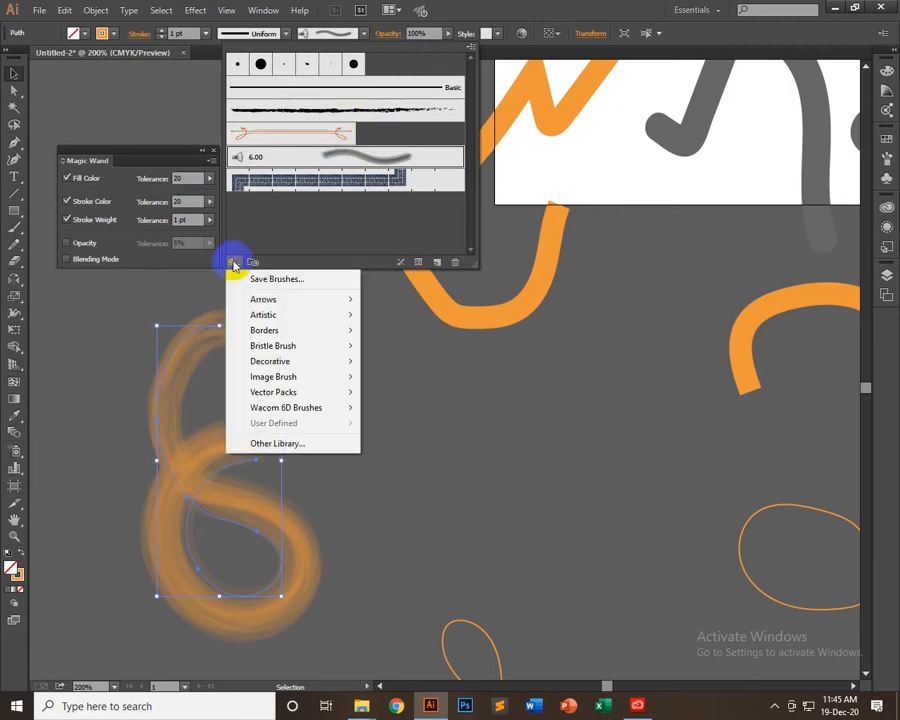
mouse_move(298, 300)
click(392, 299)
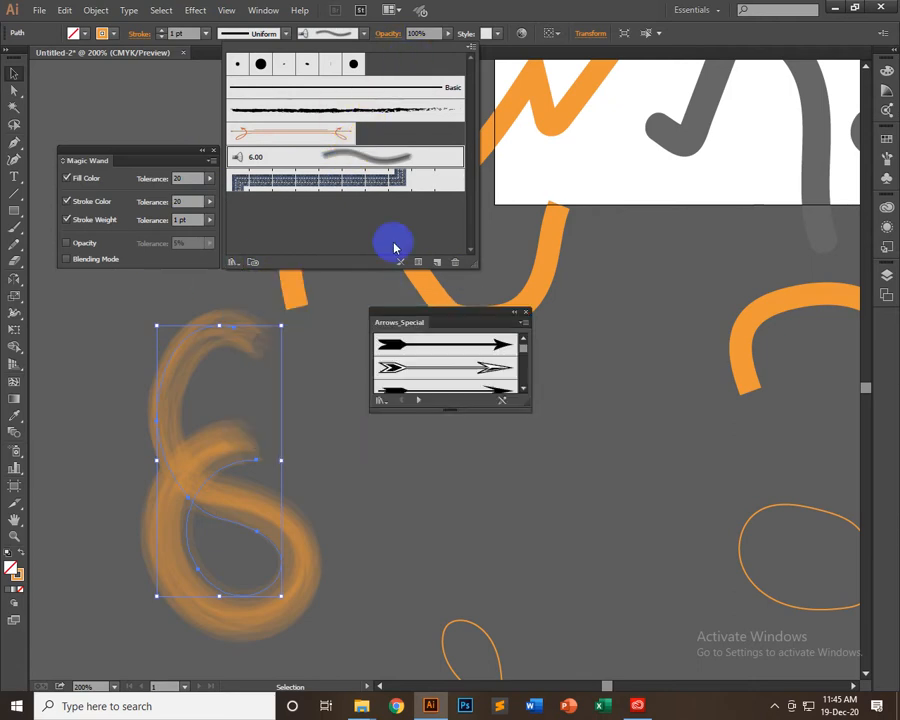
click(536, 222)
drag(440, 311, 489, 123)
drag(498, 219, 504, 566)
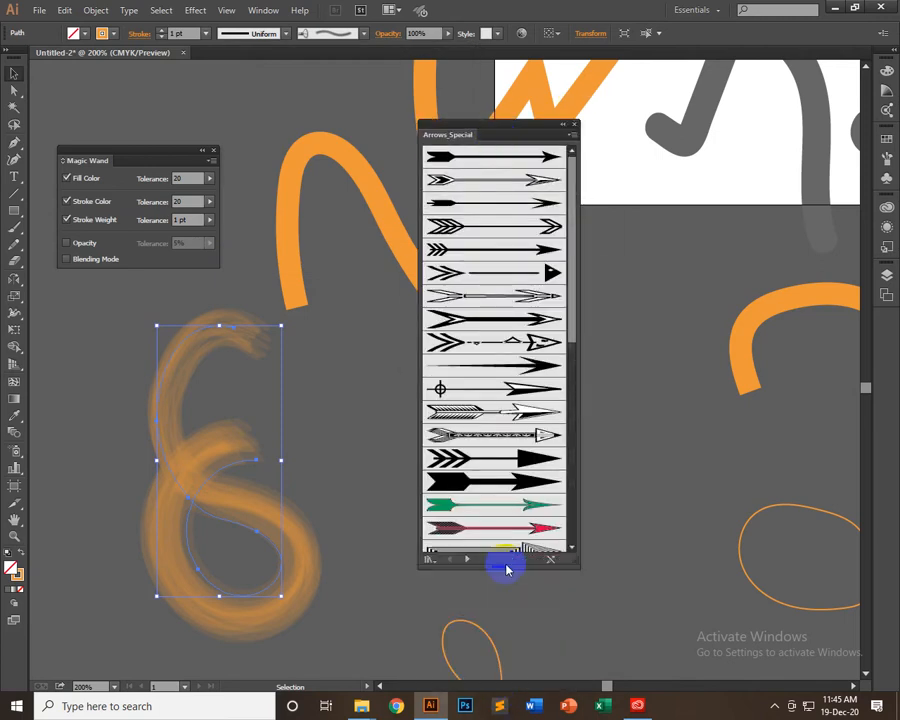
scroll(484, 480, down, 10)
scroll(492, 486, up, 10)
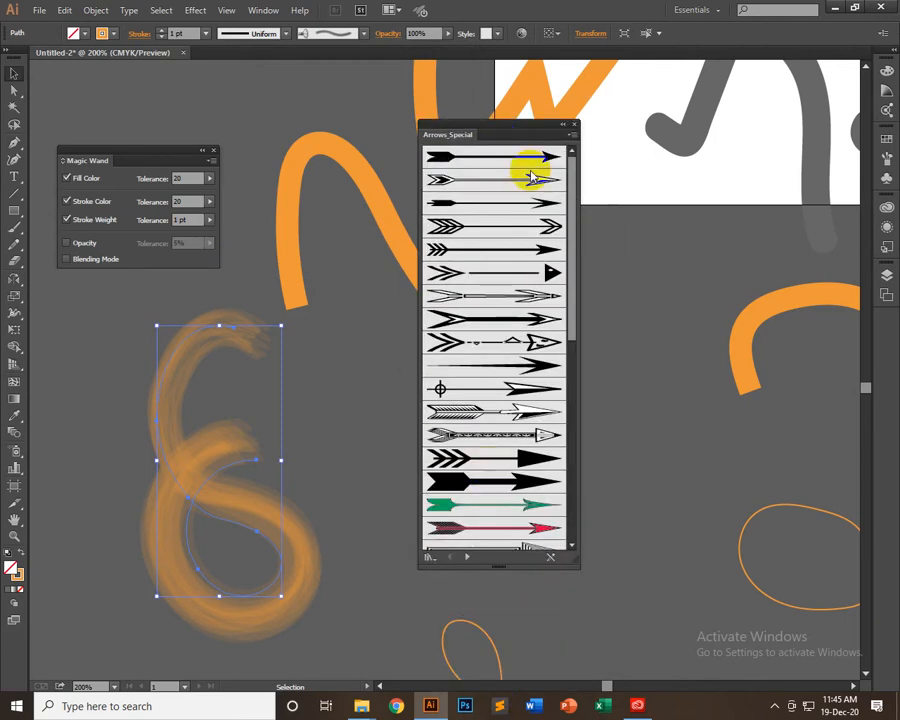
Try several Arrows_Special brushes on the looped curve, ending with the arrow that has a crosshair tail
click(509, 180)
click(496, 298)
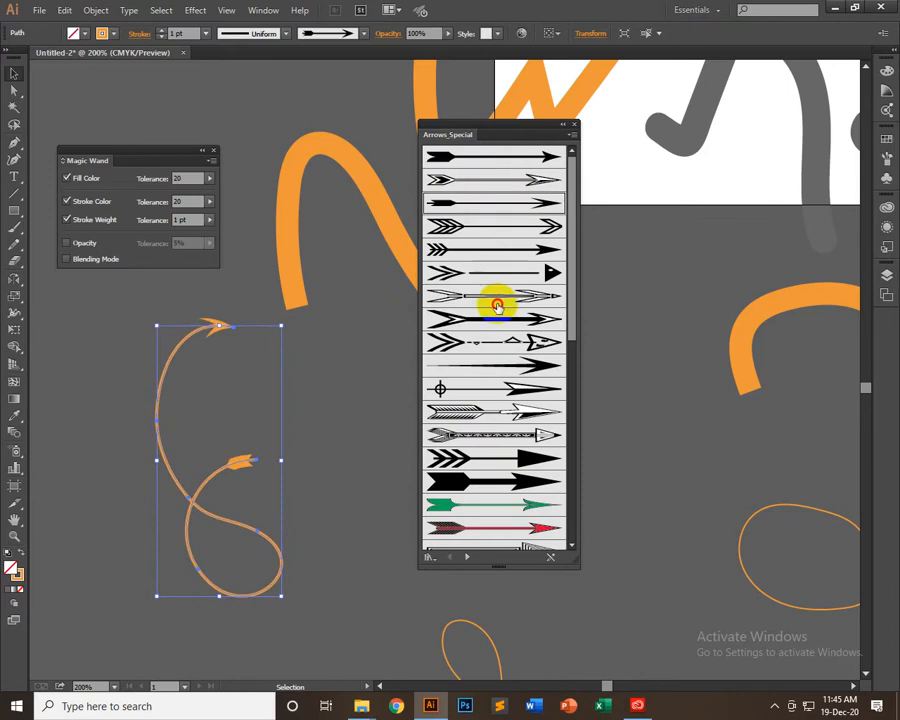
click(494, 340)
click(494, 386)
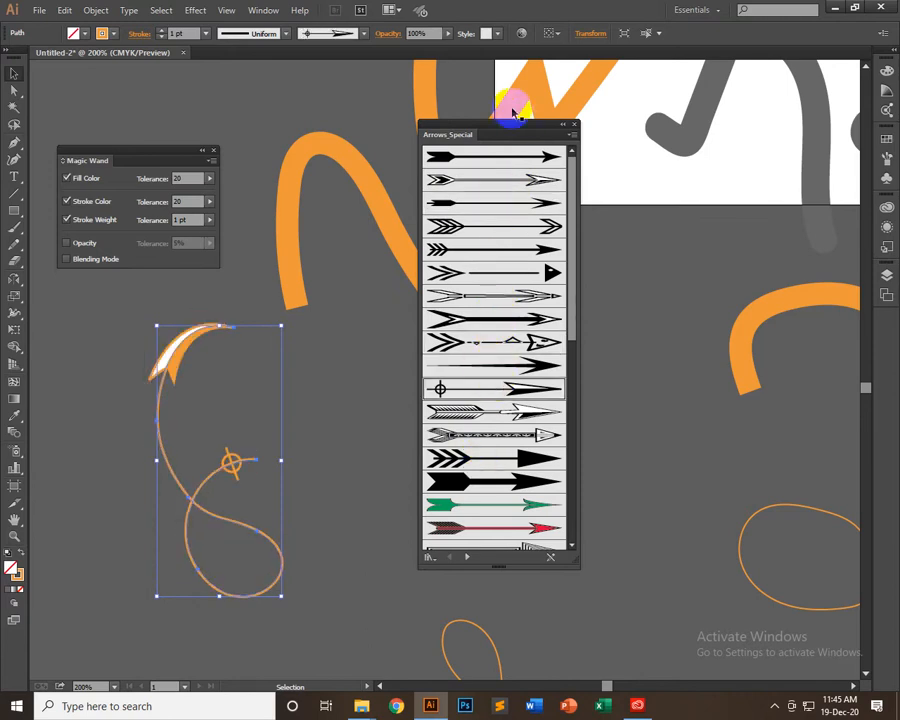
Switch to the Arrows_Standard library and apply its thin-shafted arrow brush with a notched solid head to the curve
click(465, 555)
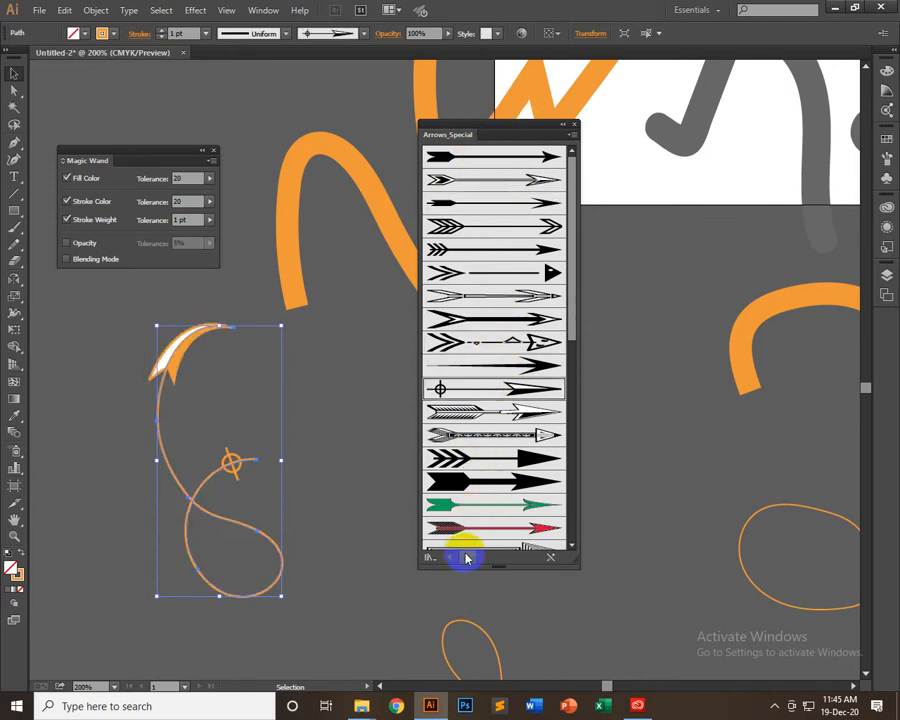
click(510, 272)
click(510, 318)
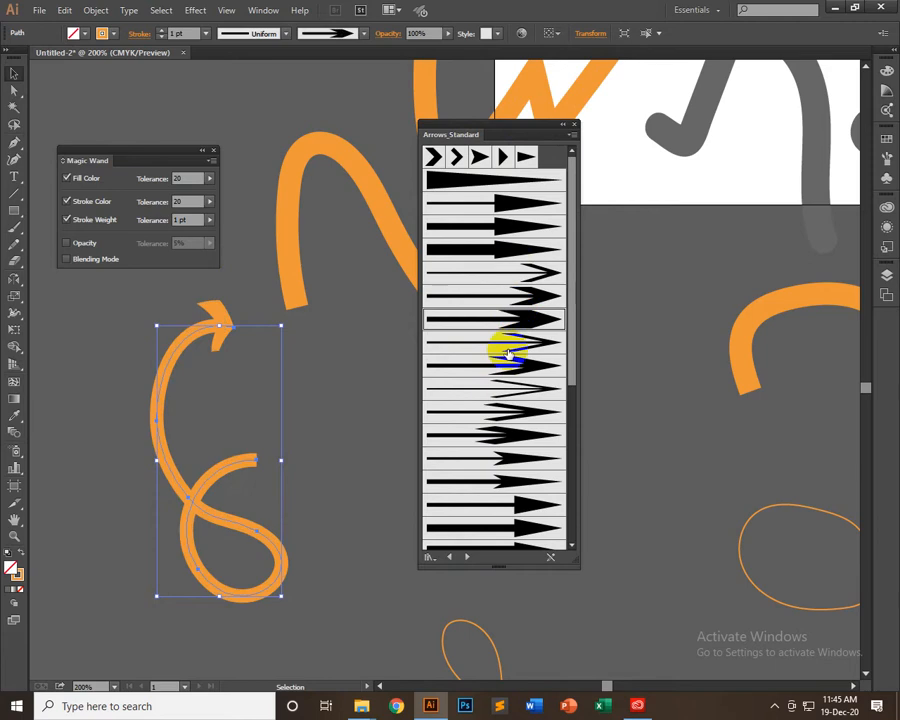
click(476, 412)
click(468, 460)
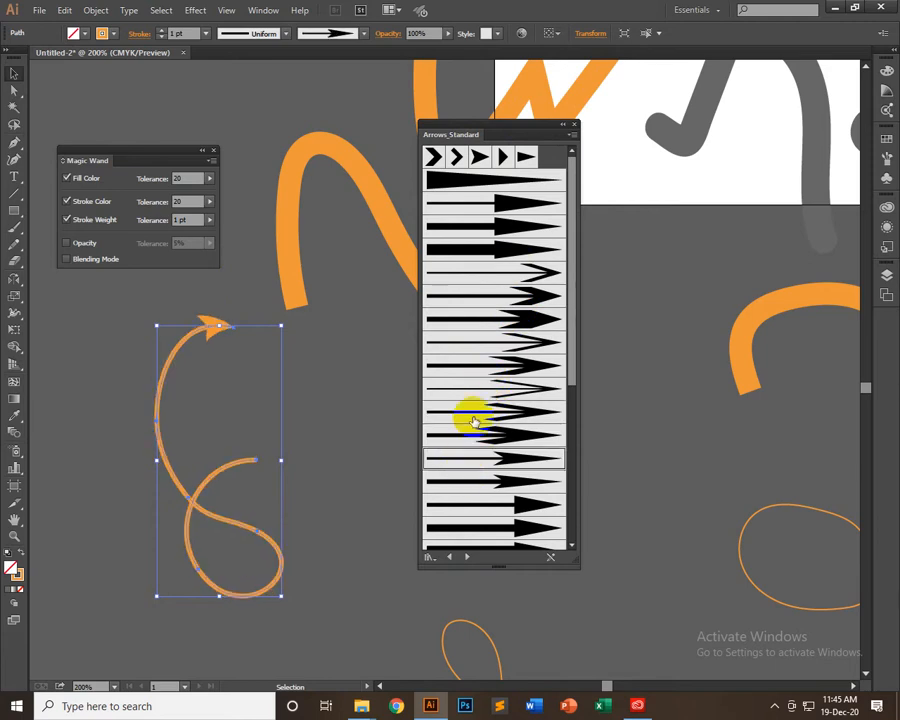
Try a thicker Arrows_Standard arrow on the looped curve, then switch to Pattern Arrows and apply the ornamental dashed brush with a triangular head
click(484, 478)
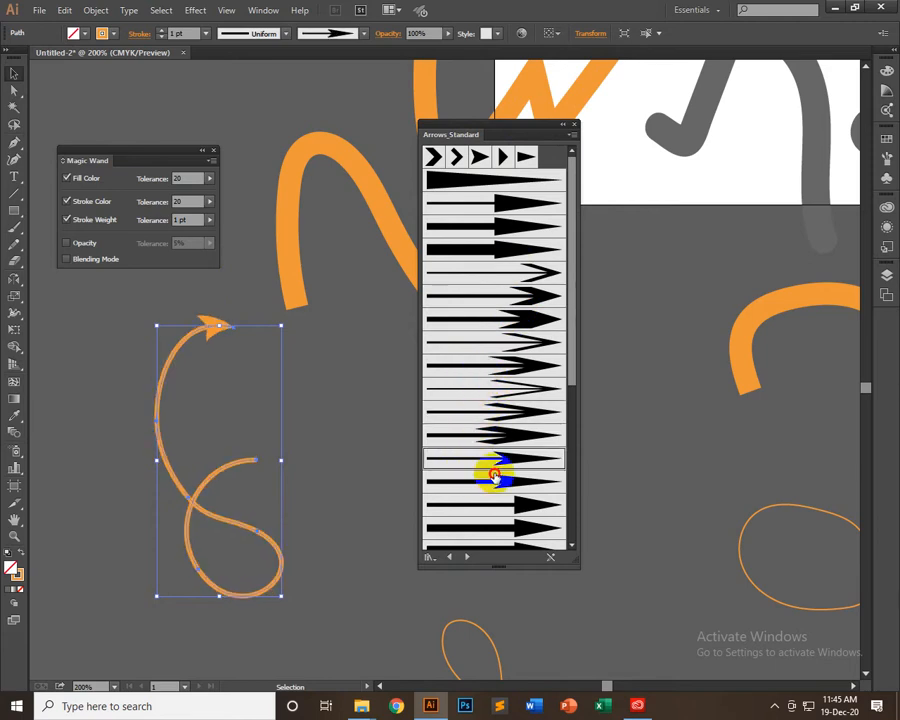
click(467, 558)
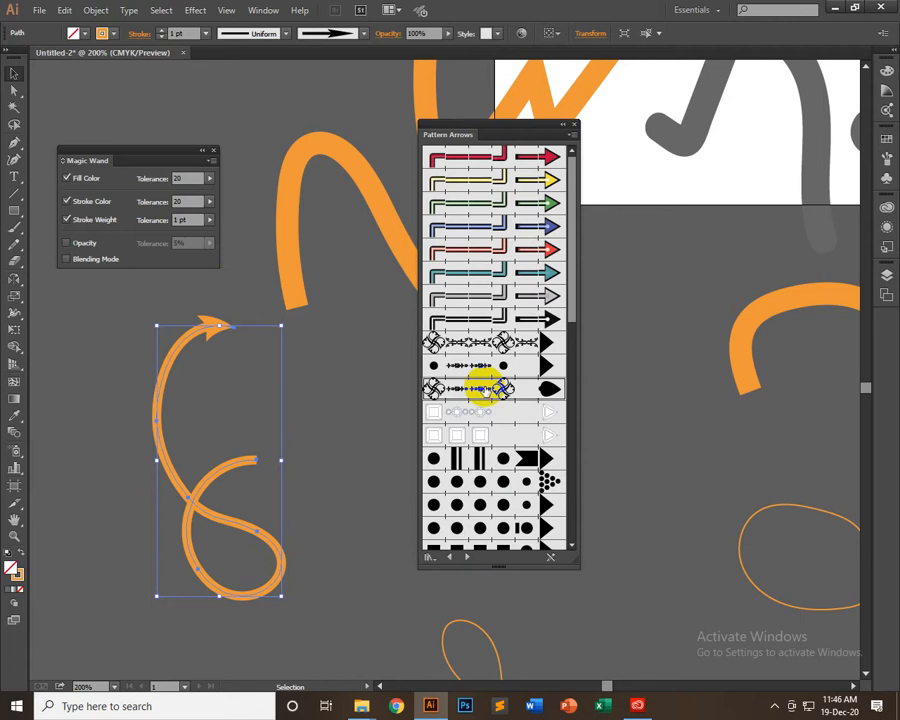
click(486, 389)
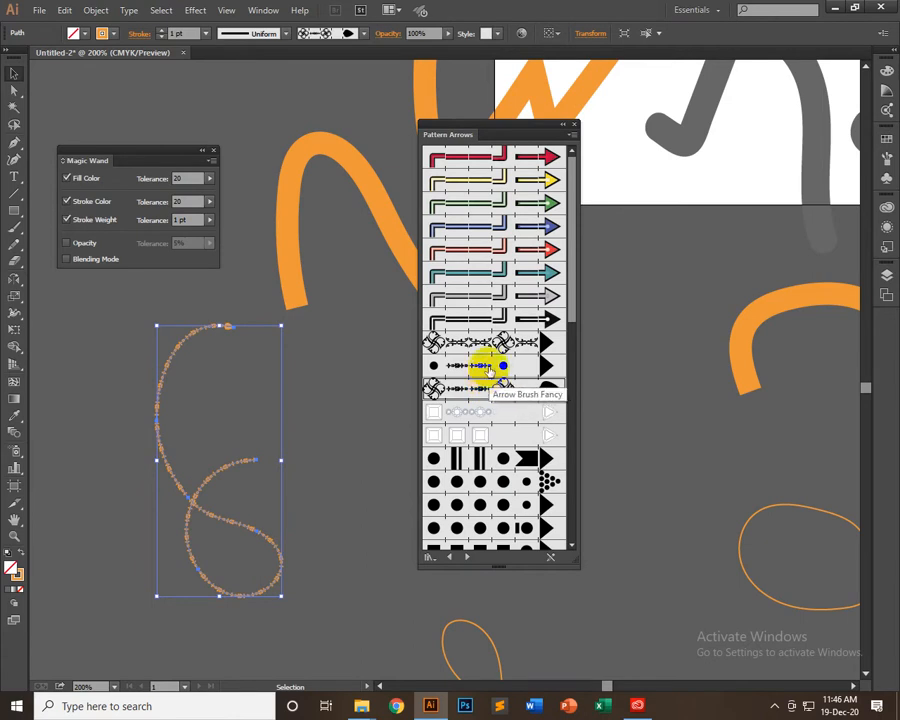
click(486, 366)
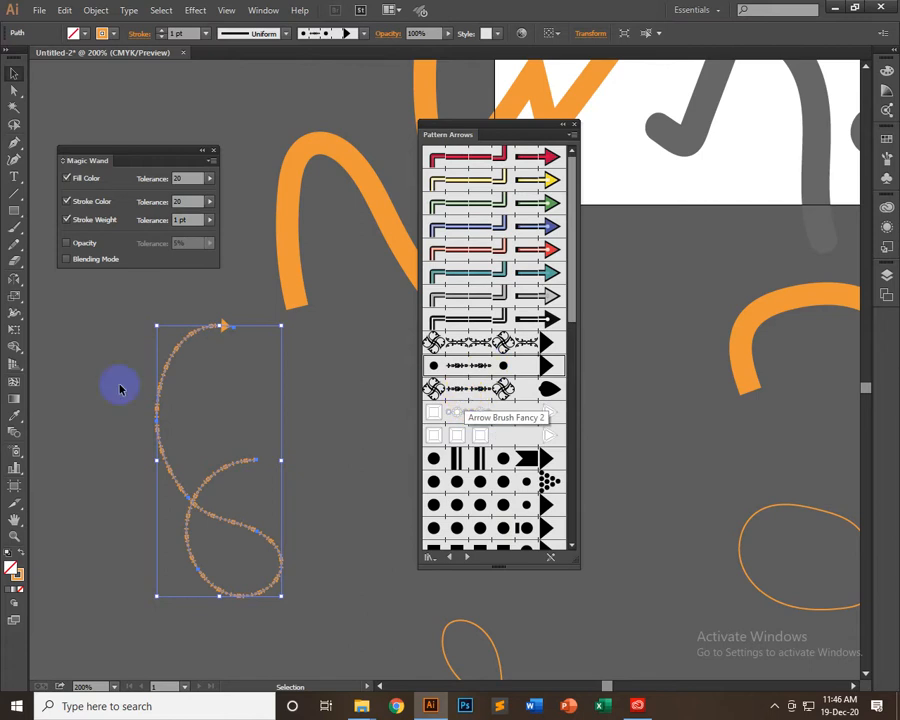
Draw a circle beside the looped curve and try the Pattern Arrows ornamental scroll brush on it, ending with the white square tile brush
drag(14, 210, 54, 242)
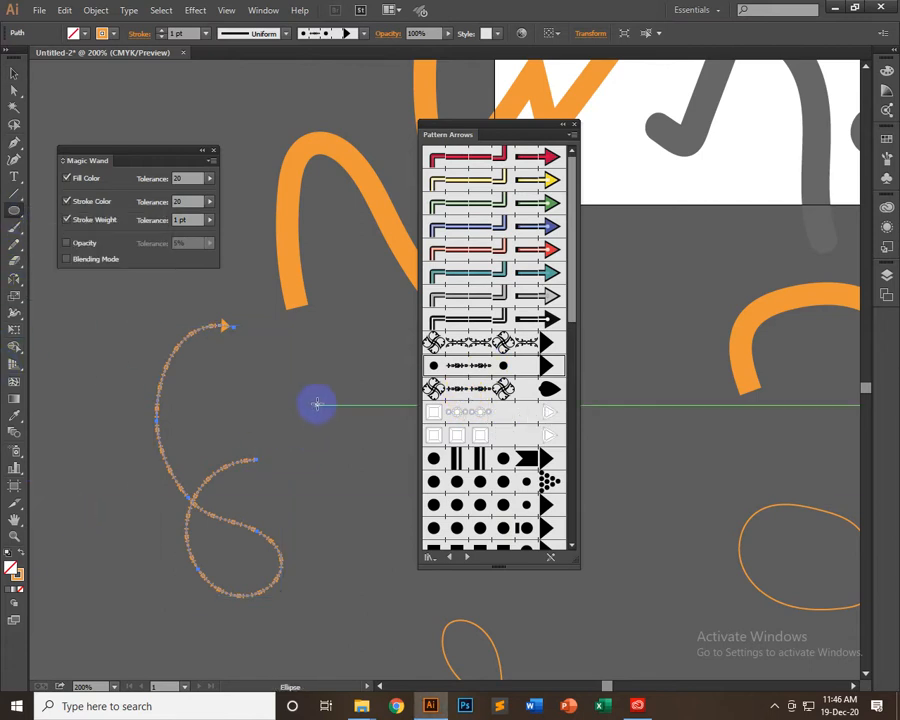
drag(316, 405, 377, 345)
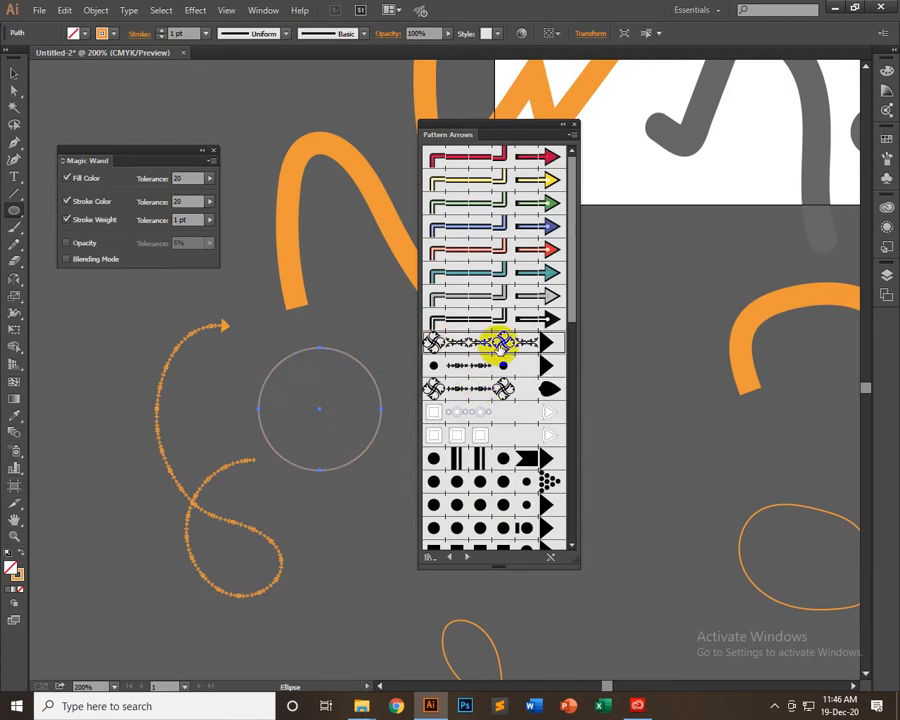
click(502, 345)
click(12, 75)
click(292, 421)
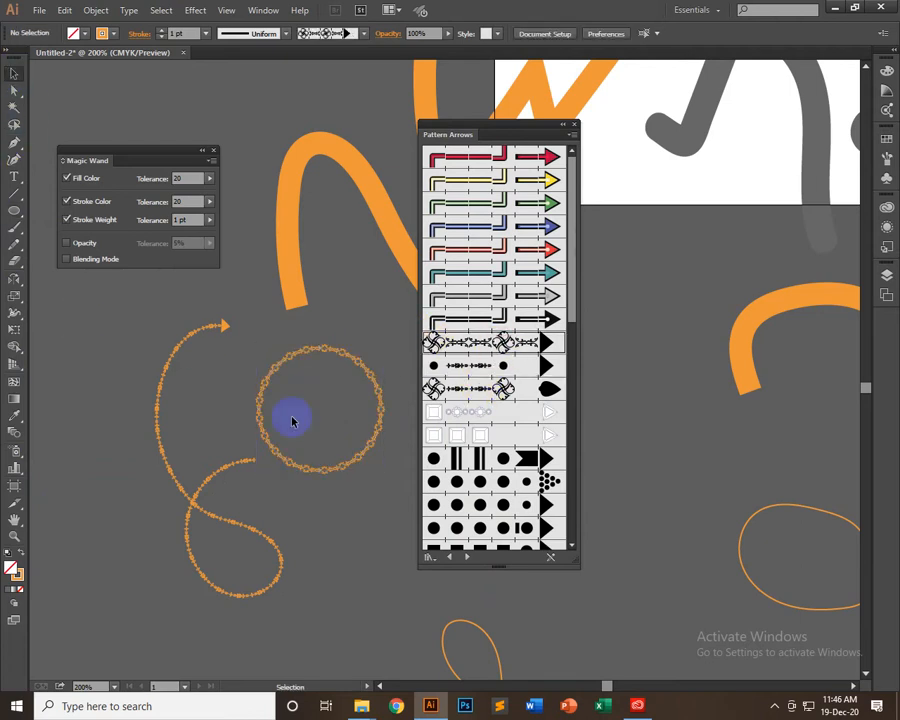
click(375, 440)
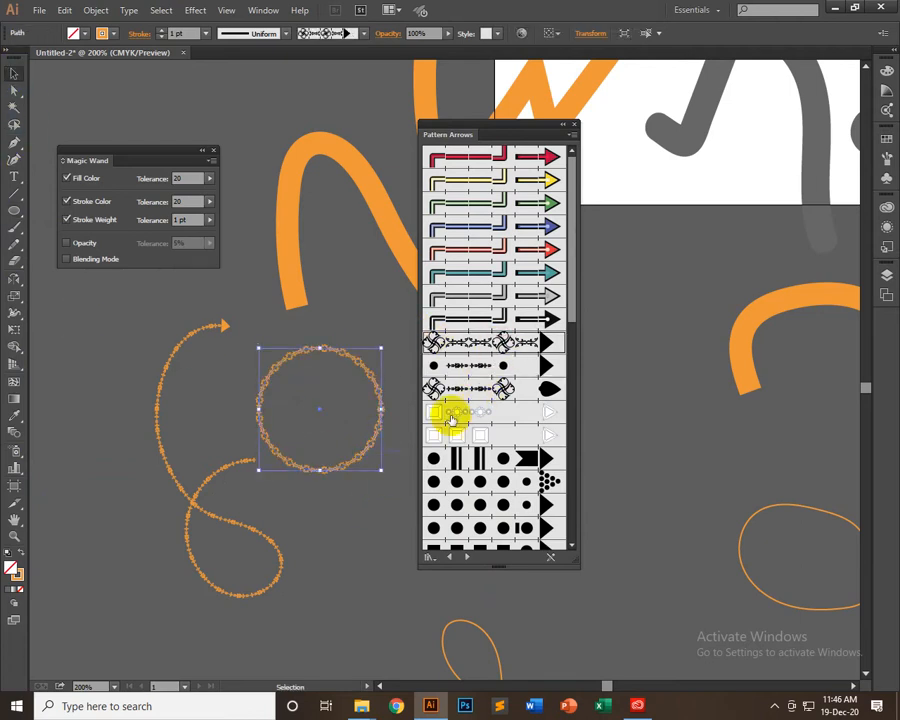
click(470, 433)
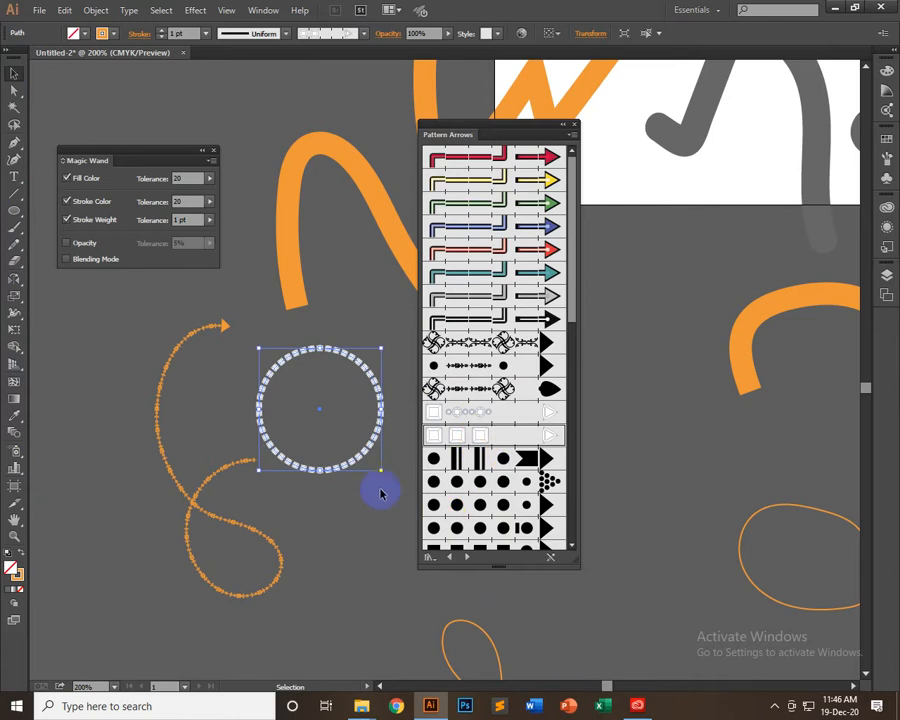
Enlarge the circle about its centre and move the looped curve and the circle apart
drag(380, 471, 402, 543)
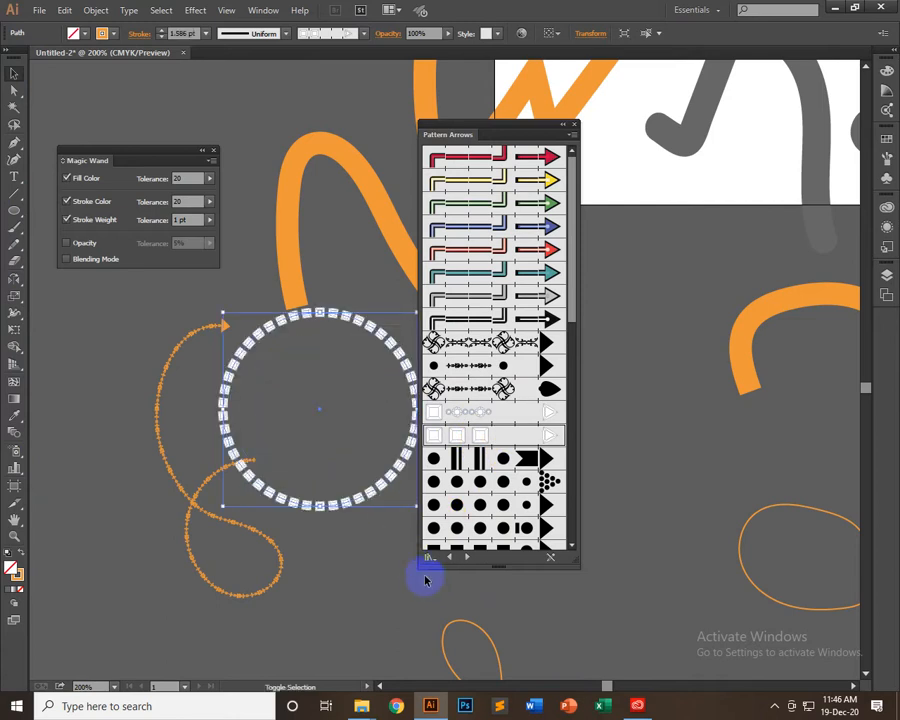
mouse_move(279, 568)
mouse_down()
mouse_move(245, 470)
mouse_move(144, 507)
mouse_up()
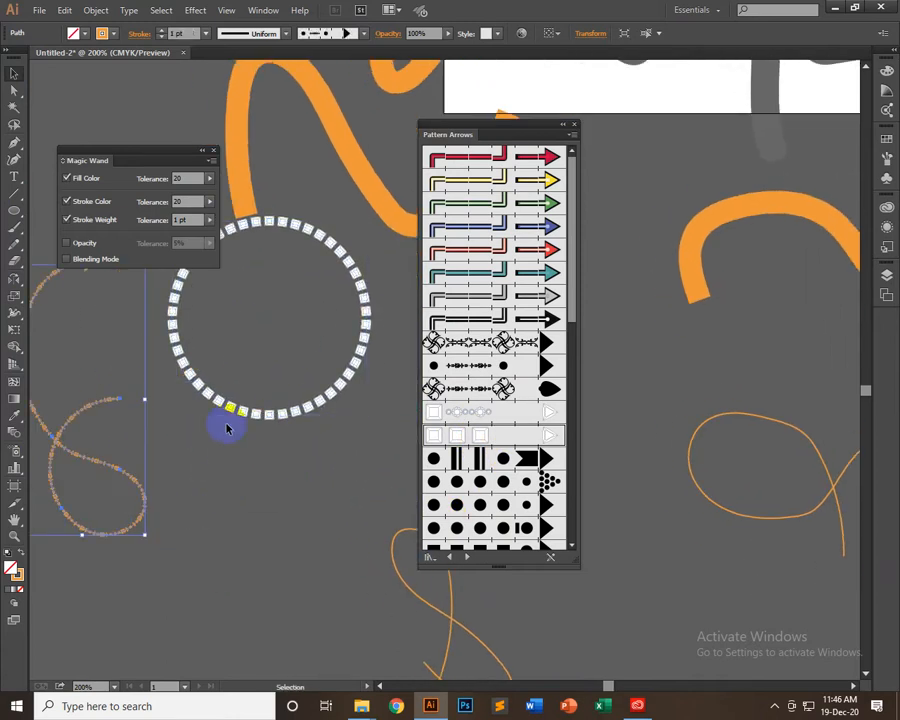
drag(247, 420, 270, 548)
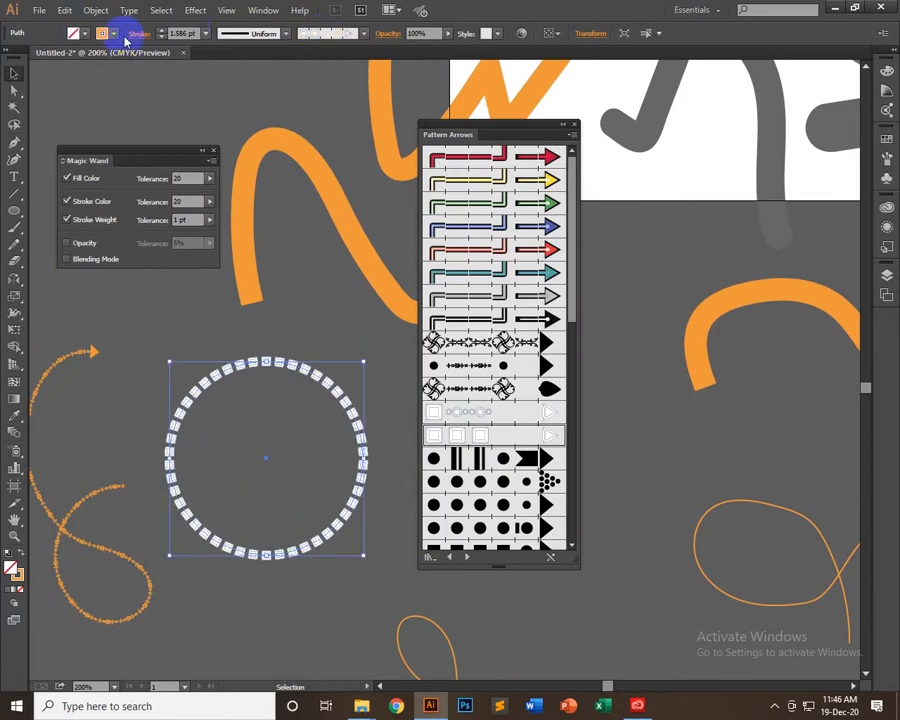
Try a 6 pt stroke on the circle, reduce it to 3 pt and deselect the circle
click(206, 33)
click(224, 160)
click(185, 32)
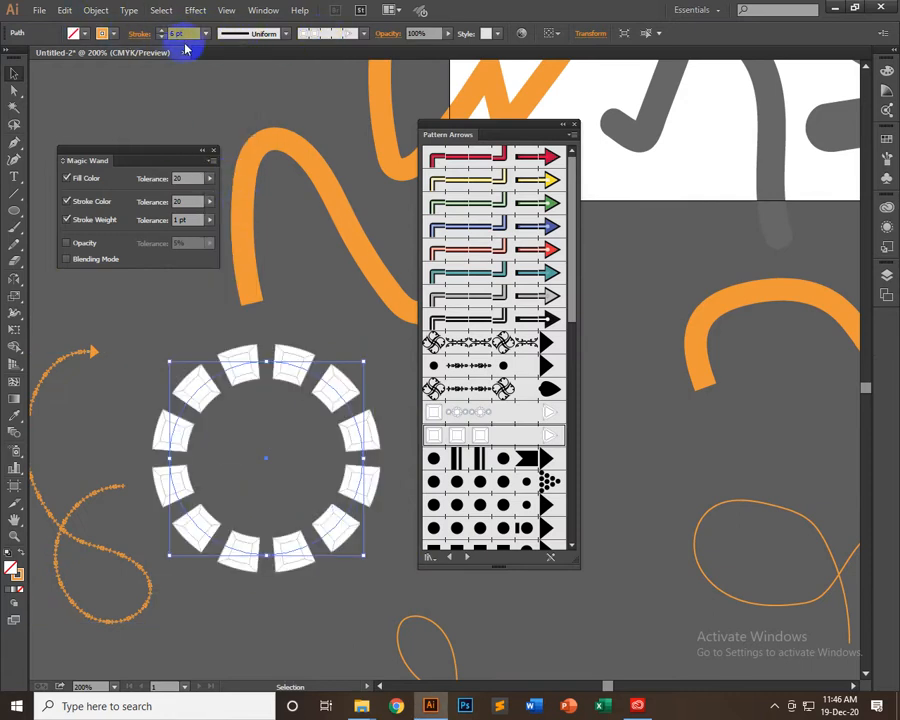
key(Down)
key(Down)
key(Down)
key(Down)
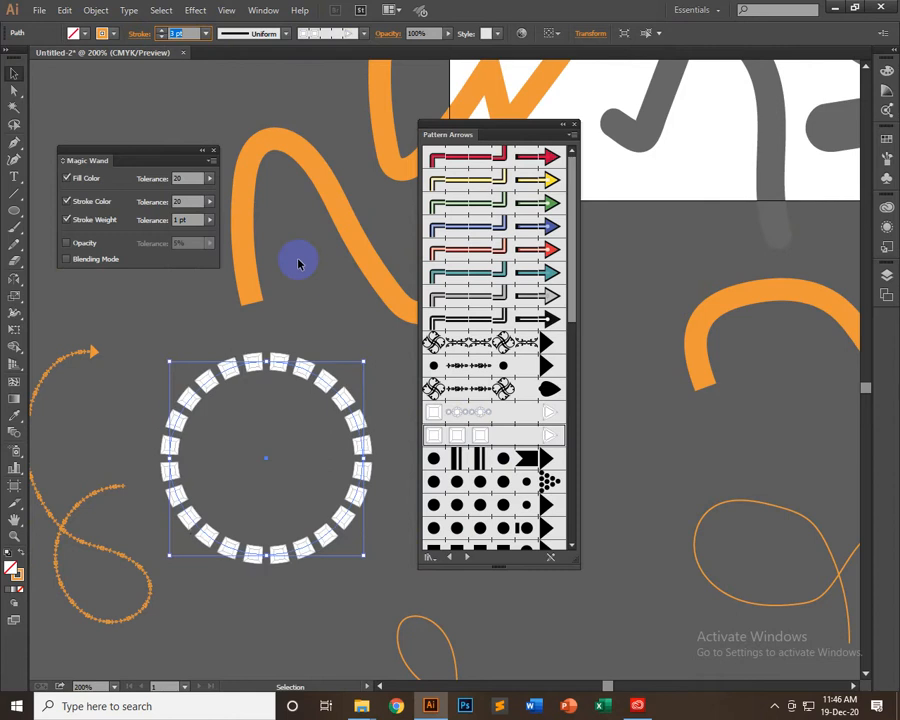
key(Up)
click(300, 293)
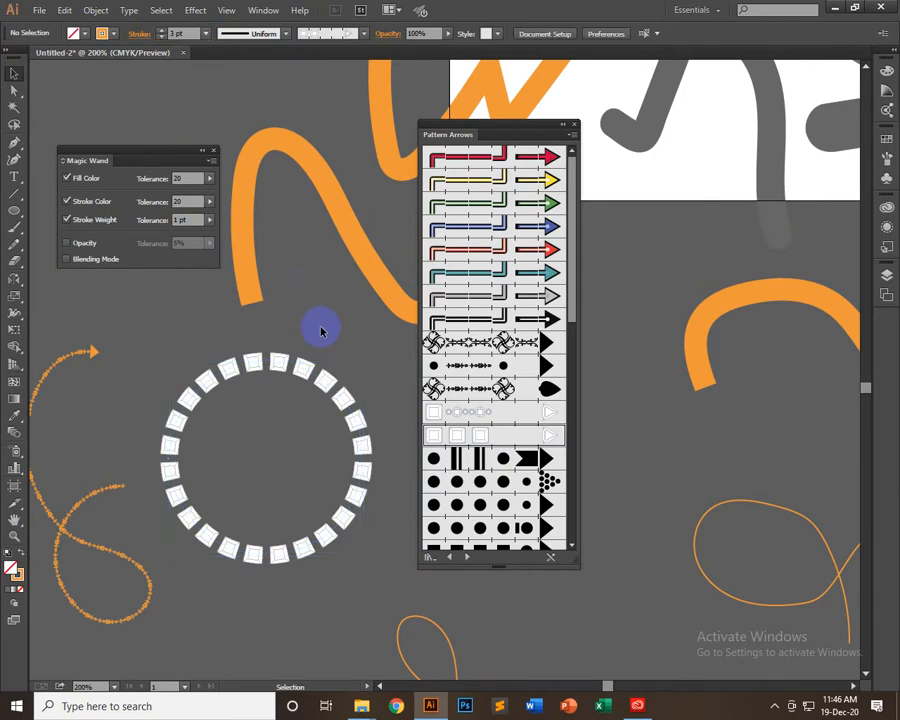
Move the brush library clear of the circle and try more Pattern Arrows brushes on it, ending with the repeating arrowhead pattern
click(340, 394)
drag(516, 130, 616, 146)
scroll(597, 466, down, 5)
scroll(597, 466, up, 3)
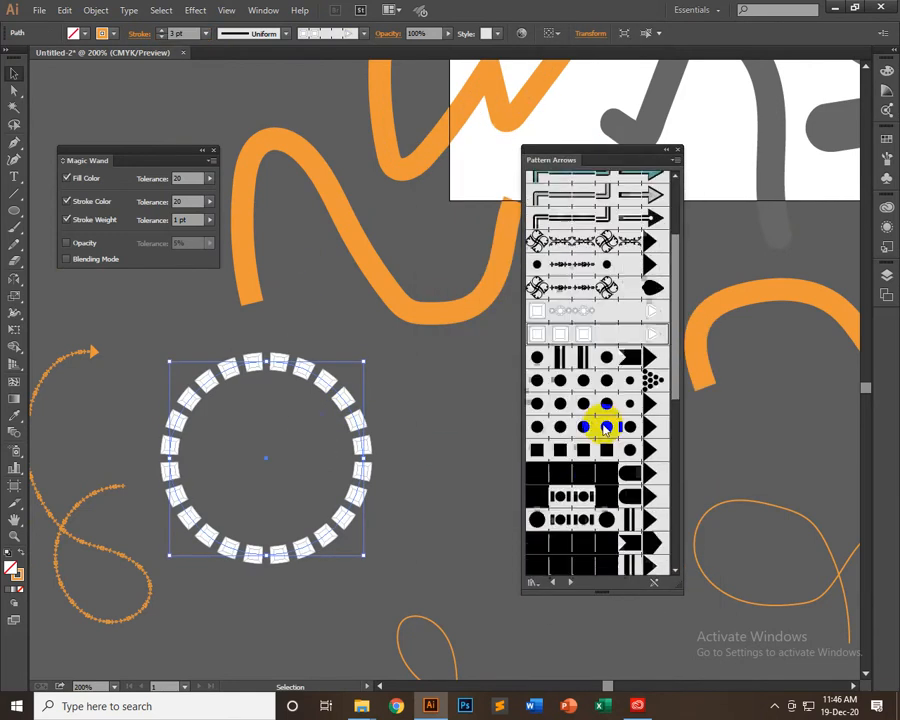
click(602, 288)
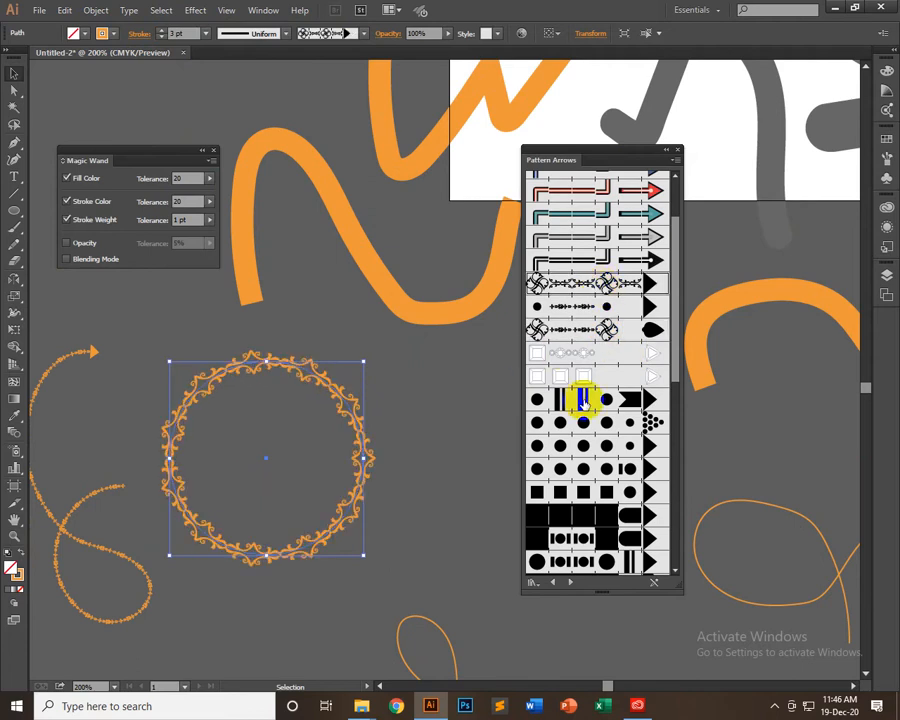
scroll(598, 432, down, 10)
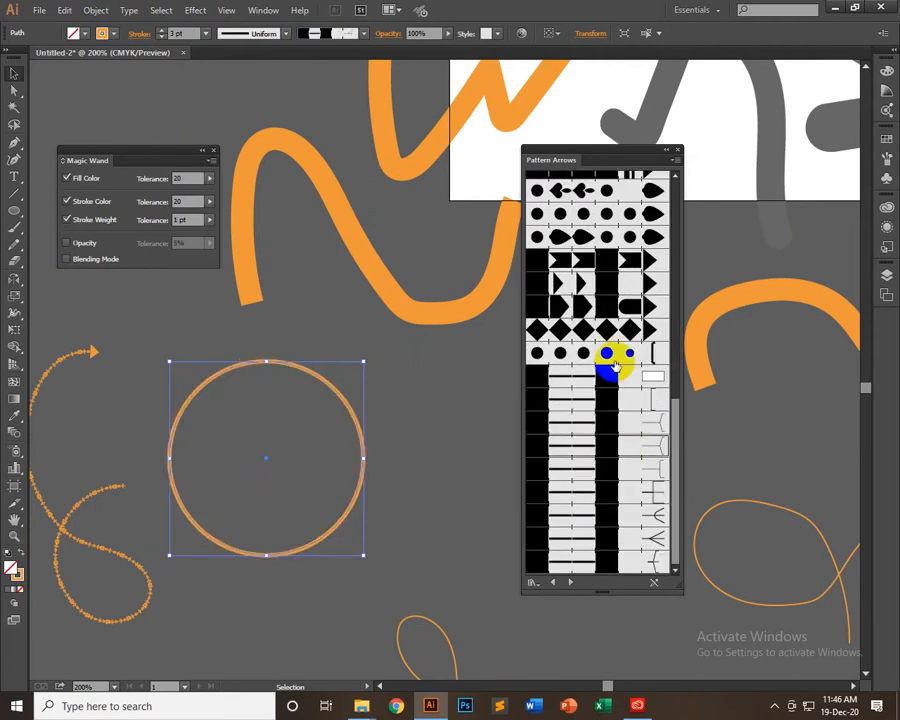
click(603, 288)
Advance to the Artistic_ChalkCharcoalPencil library and try its brushes on the circle, ending with the thick, rough-edged stroke
click(576, 582)
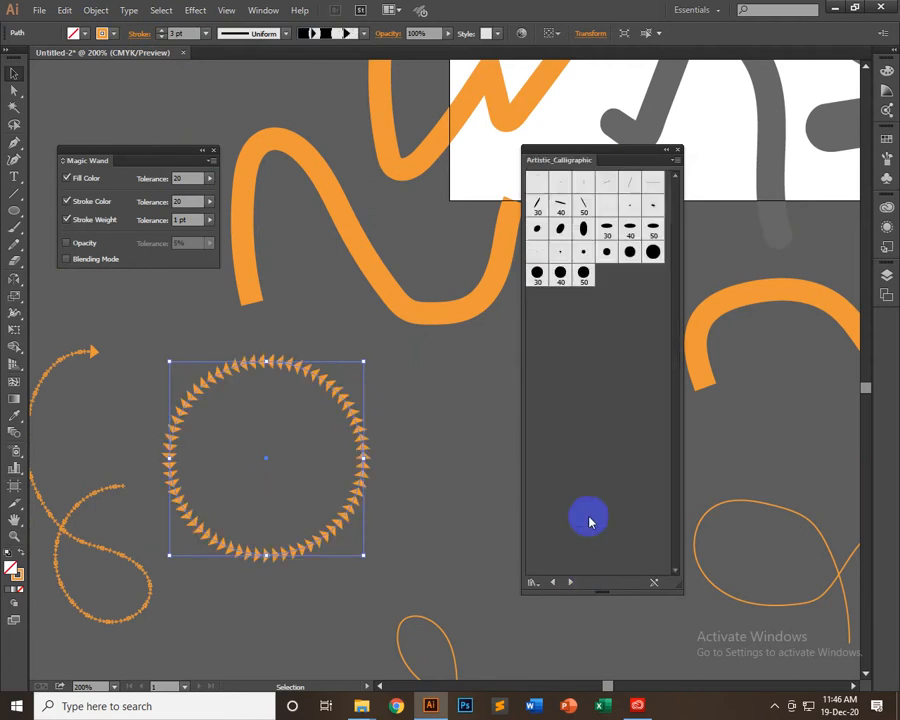
click(576, 582)
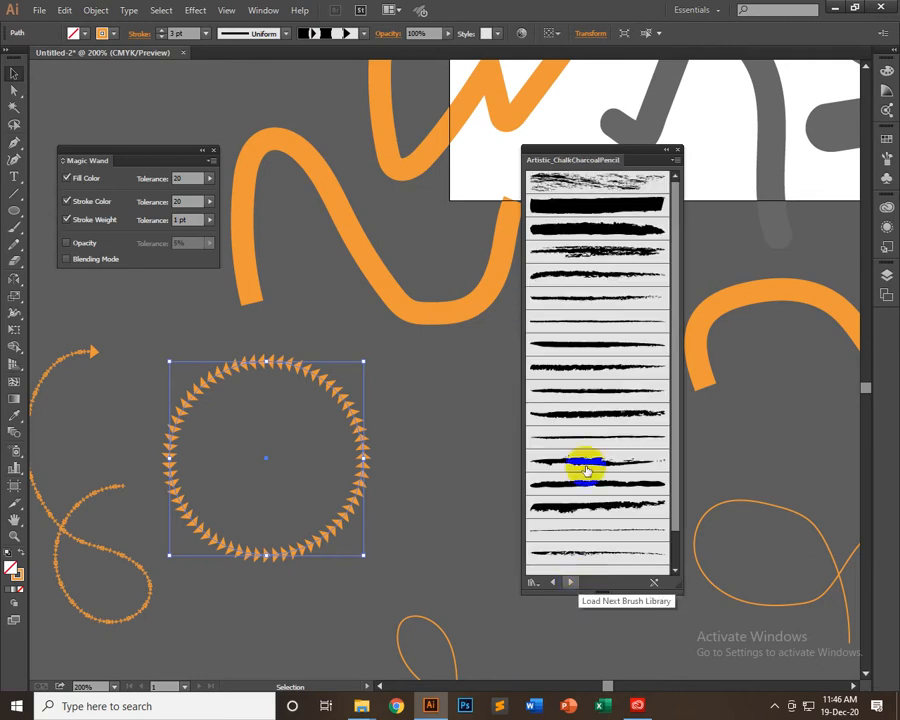
click(582, 181)
click(578, 508)
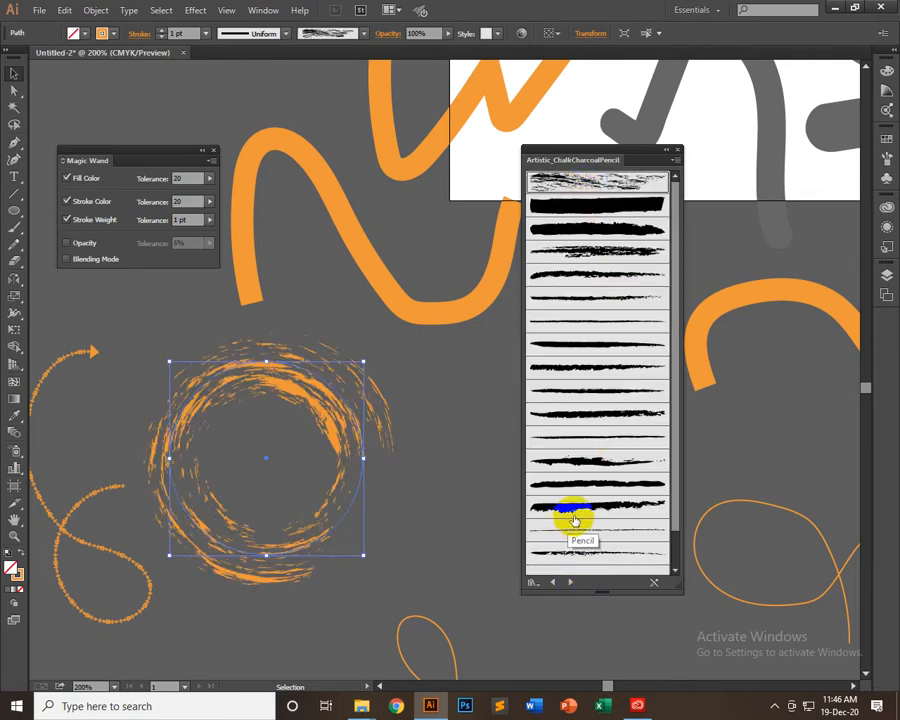
Browse the artistic brush libraries to Artistic_ScrollPen and apply its tapering parallel-line brush to the circle
click(575, 584)
click(575, 584)
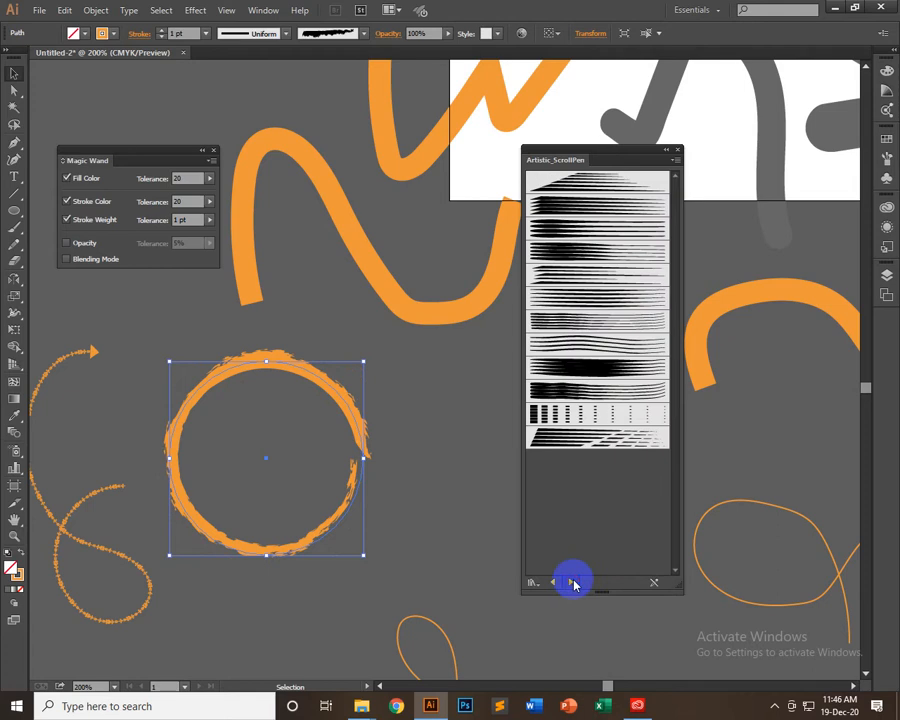
click(575, 584)
click(535, 583)
click(553, 584)
click(553, 584)
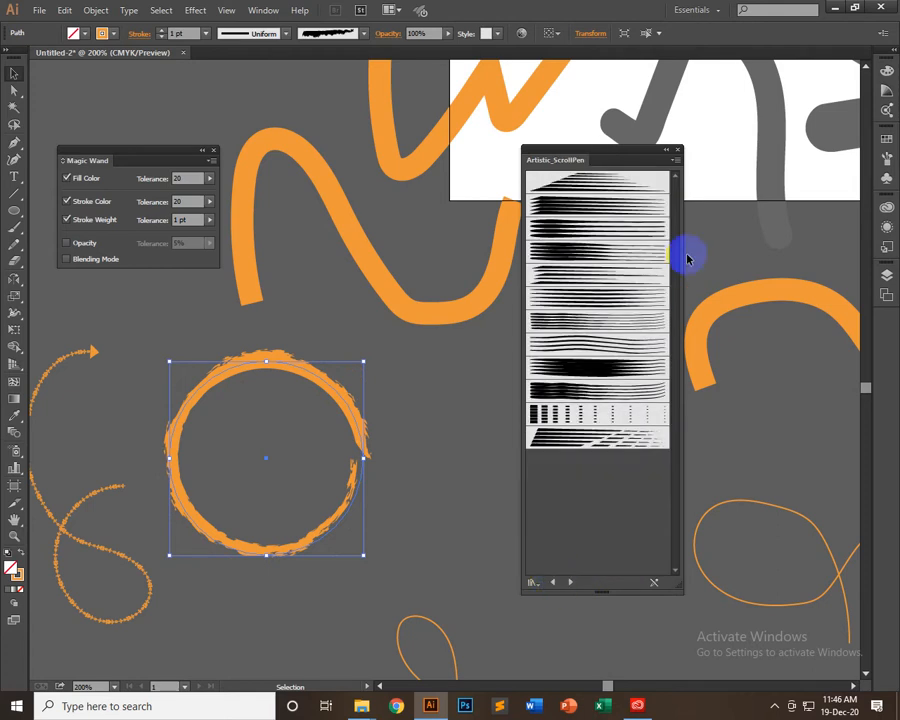
click(580, 320)
Load the Artistic_Watercolor library and try its last two wash brushes on the circle, ending with the last one
click(570, 582)
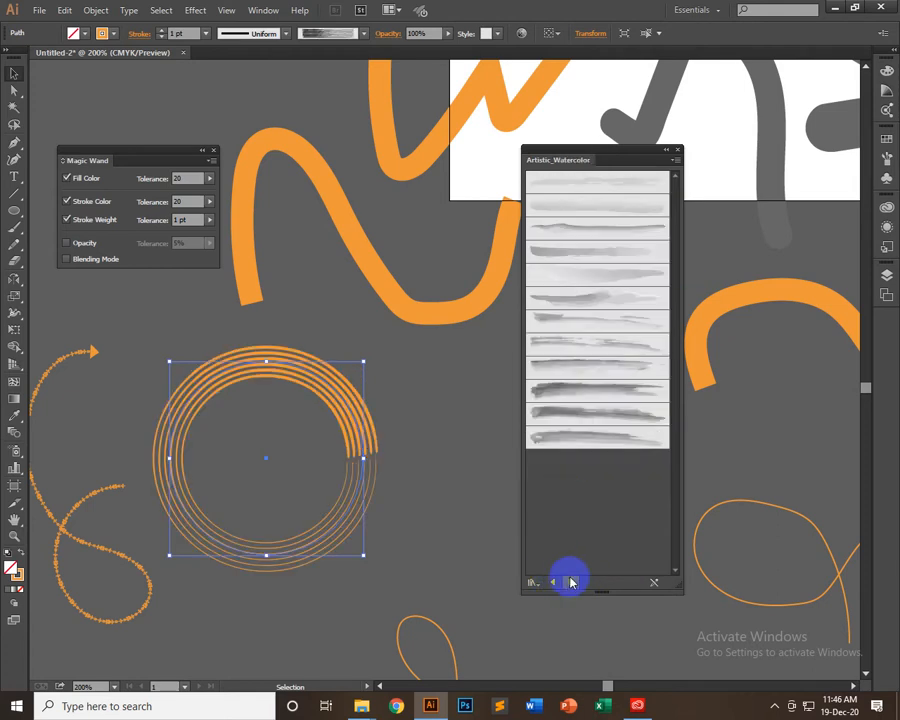
click(597, 411)
click(597, 437)
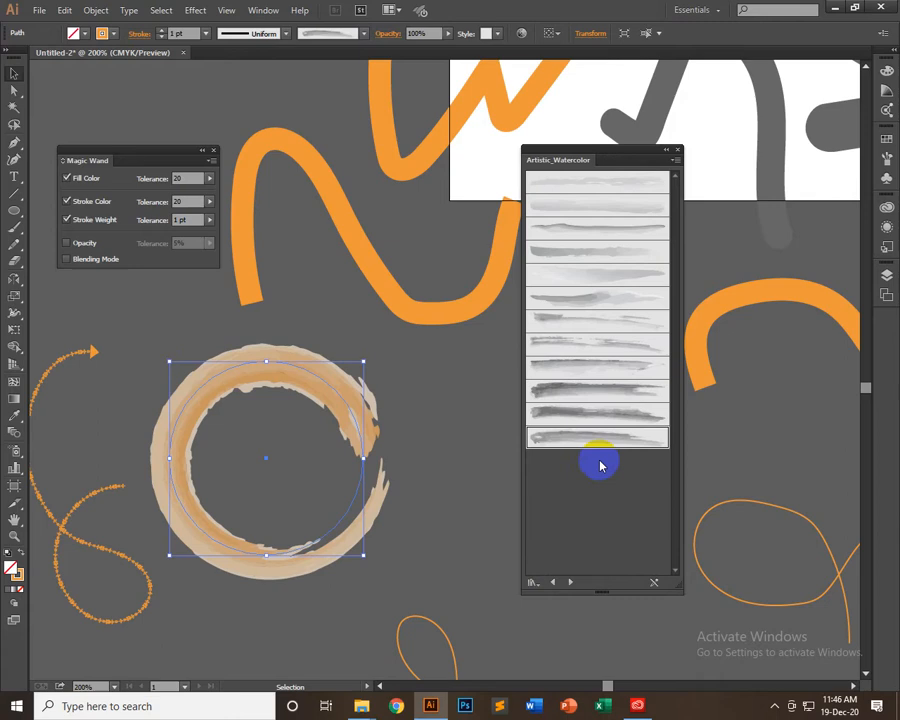
Load the Borders_Dashed library and try its dotted, checkered and green notched borders on the circle, ending with the notched one
click(575, 584)
click(575, 344)
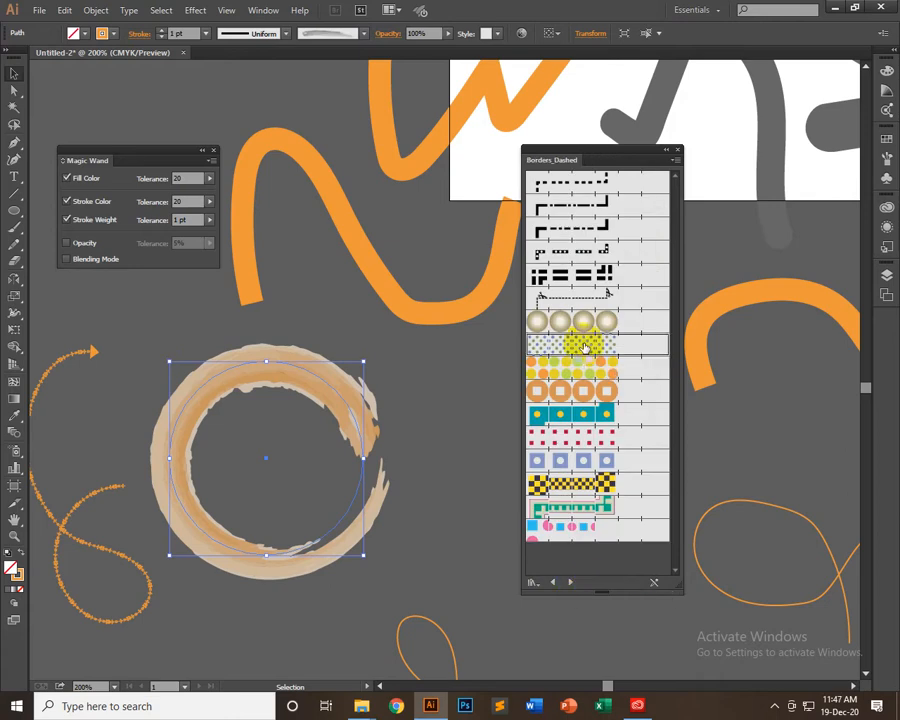
click(598, 485)
click(605, 512)
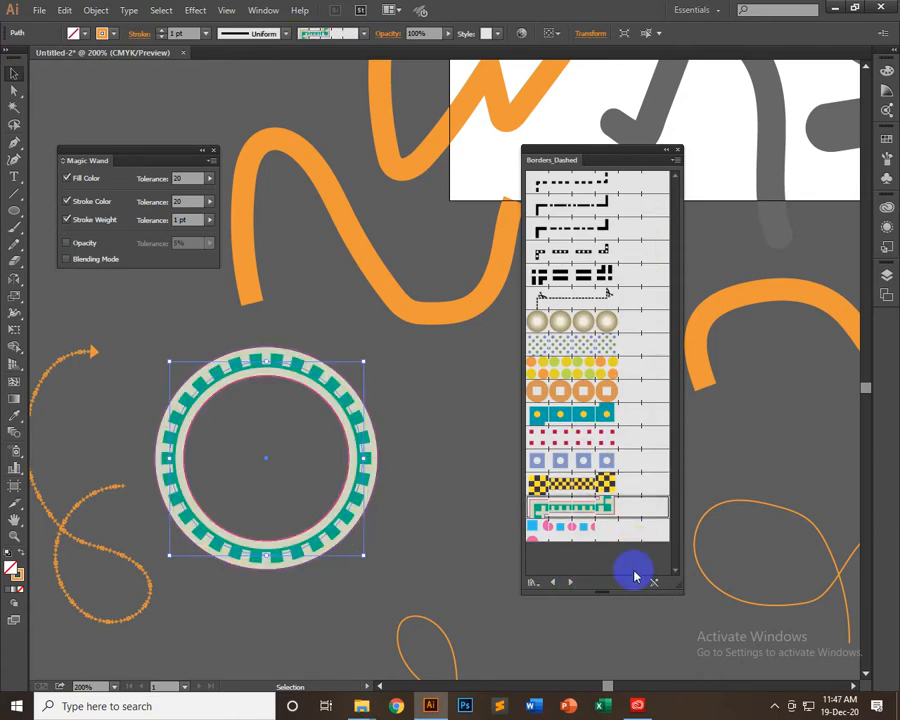
Load the Borders_Decorative library and try several of its borders on the circle, ending with the pale green leafy vine
click(575, 584)
click(597, 466)
click(602, 484)
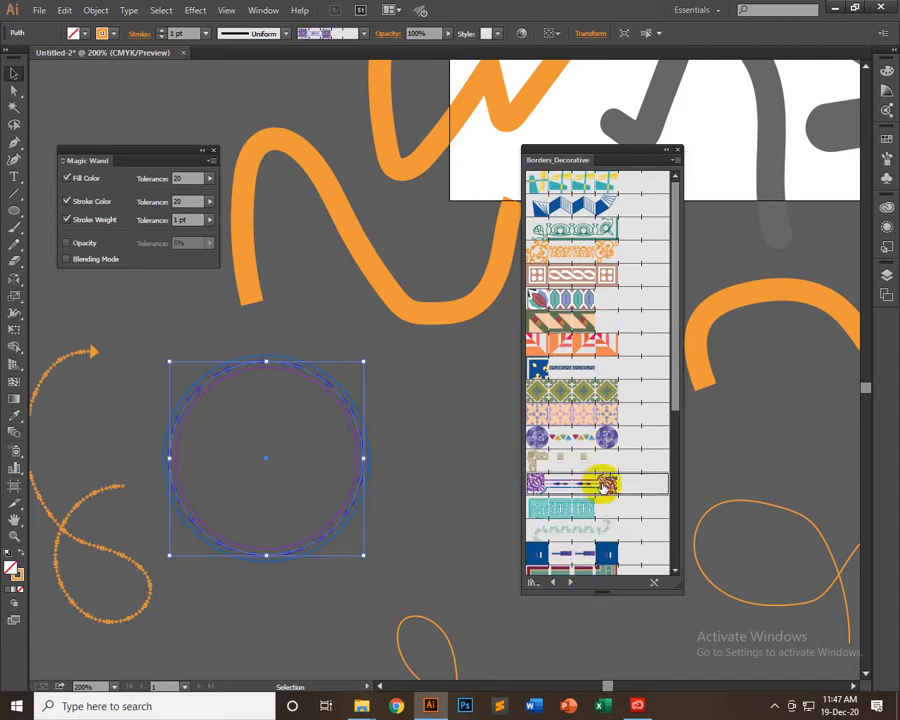
click(582, 532)
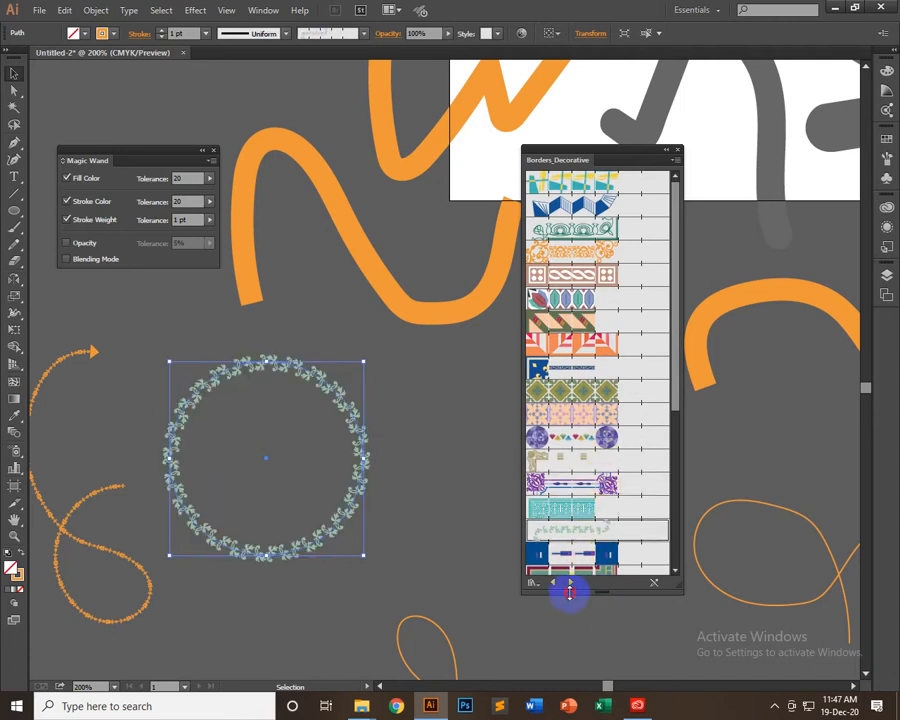
Switch to the Borders_Novelty library and try the Laurel, Grass, party hat and airplane brushes on the circle
click(571, 583)
click(572, 582)
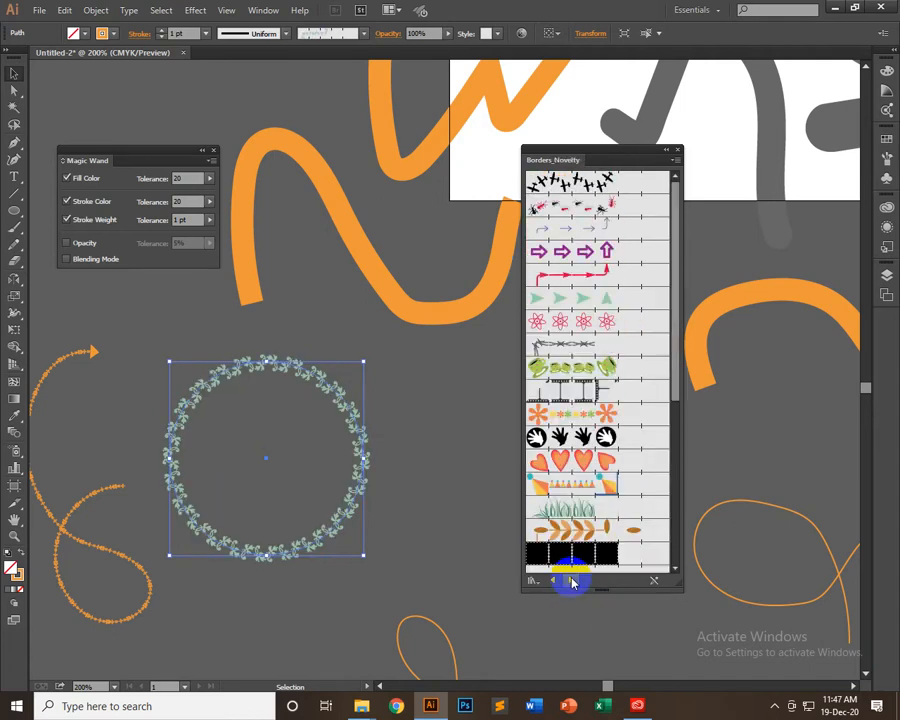
click(552, 581)
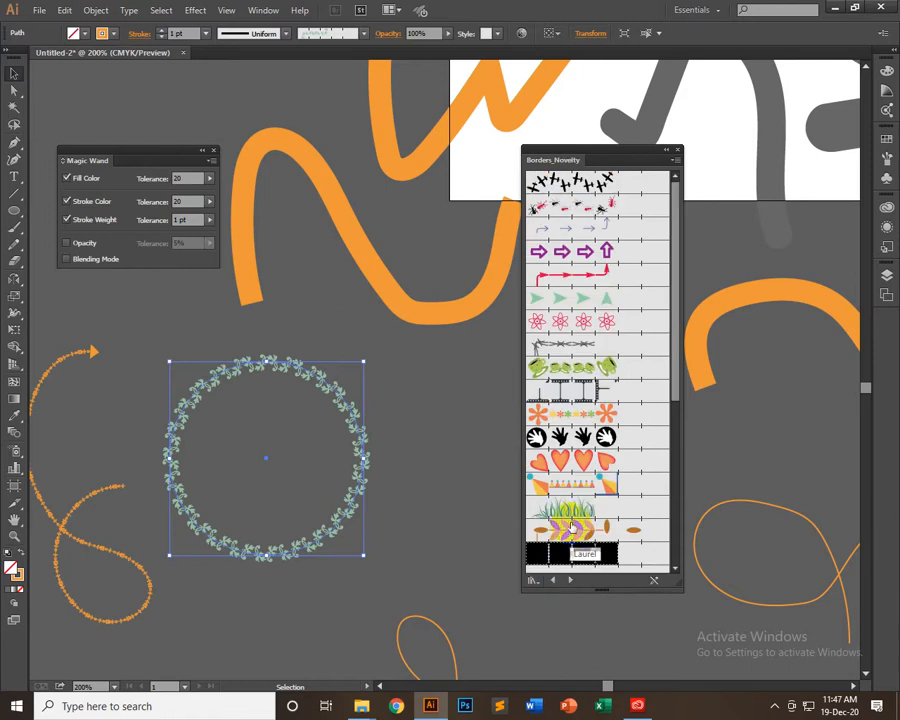
click(573, 532)
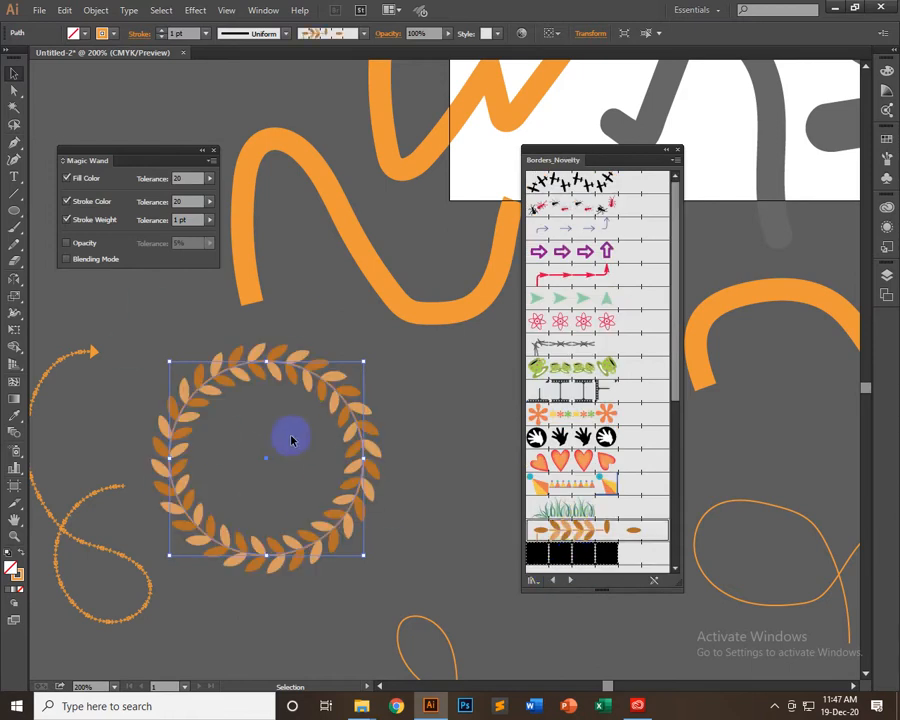
click(578, 510)
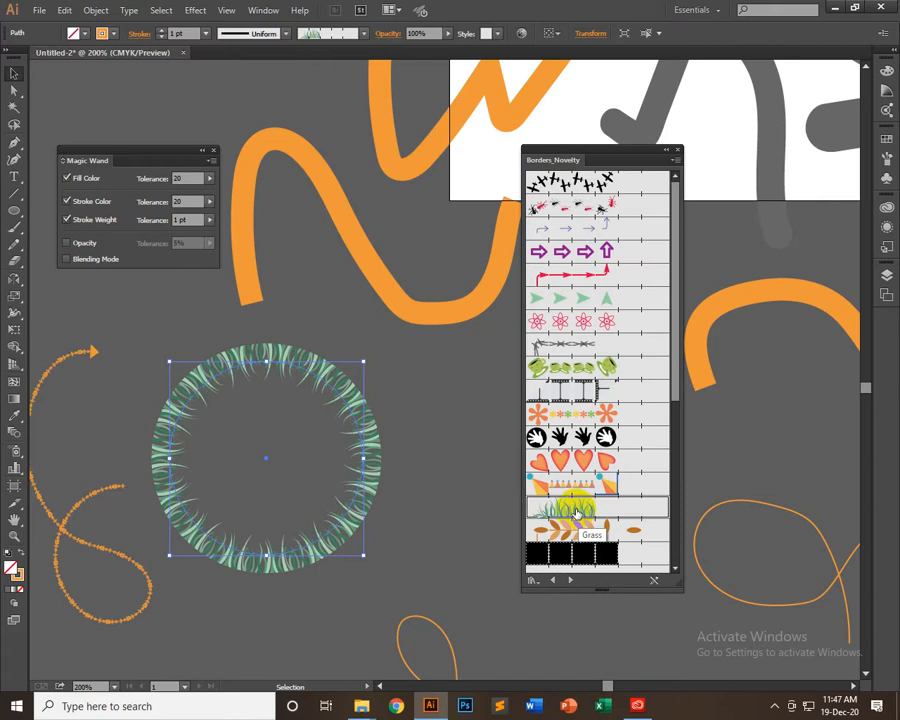
click(595, 482)
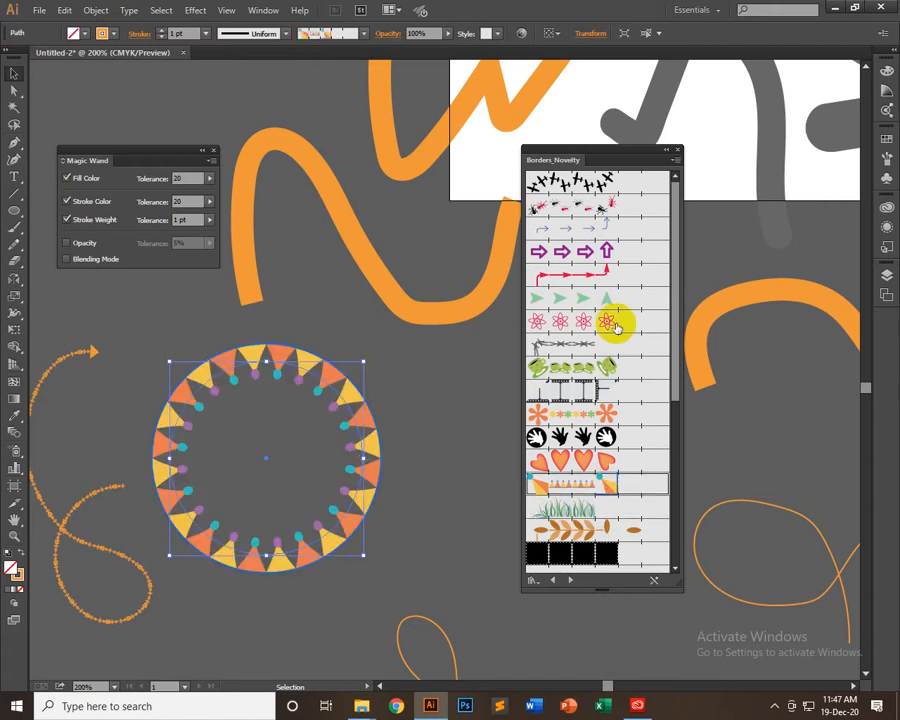
click(570, 186)
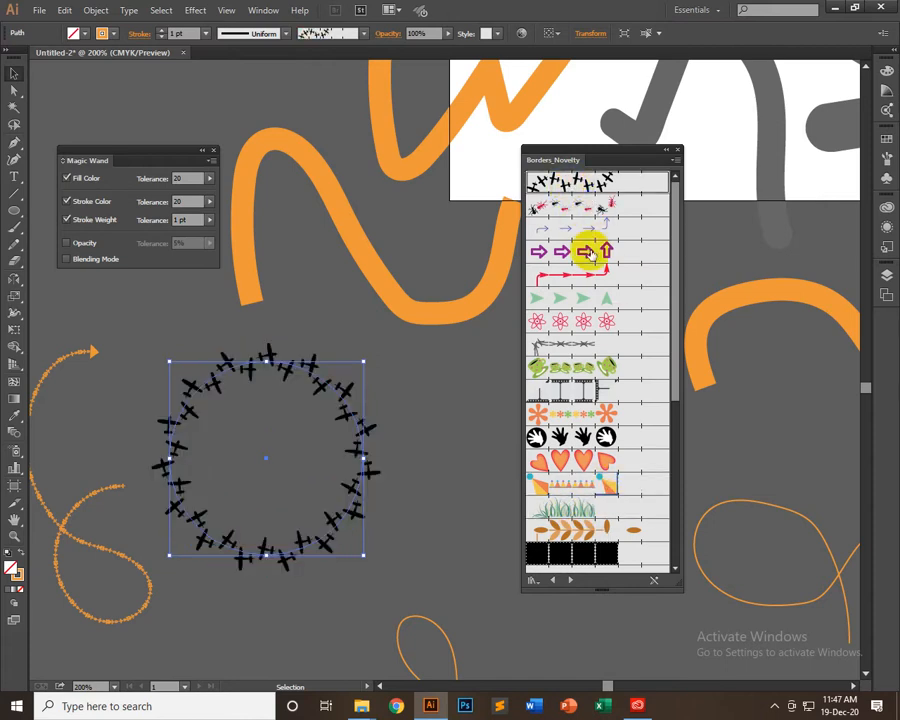
Try the atom, barbed wire, handprint and ant brushes from Borders_Novelty on the circle, ending with the red and black ants
click(609, 317)
click(572, 347)
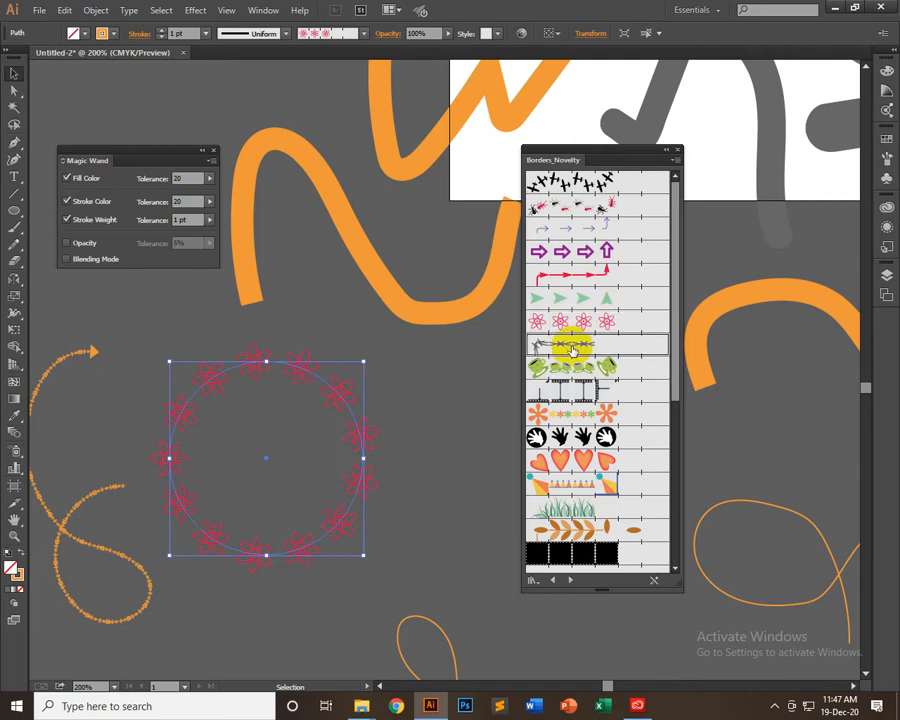
click(432, 434)
click(361, 440)
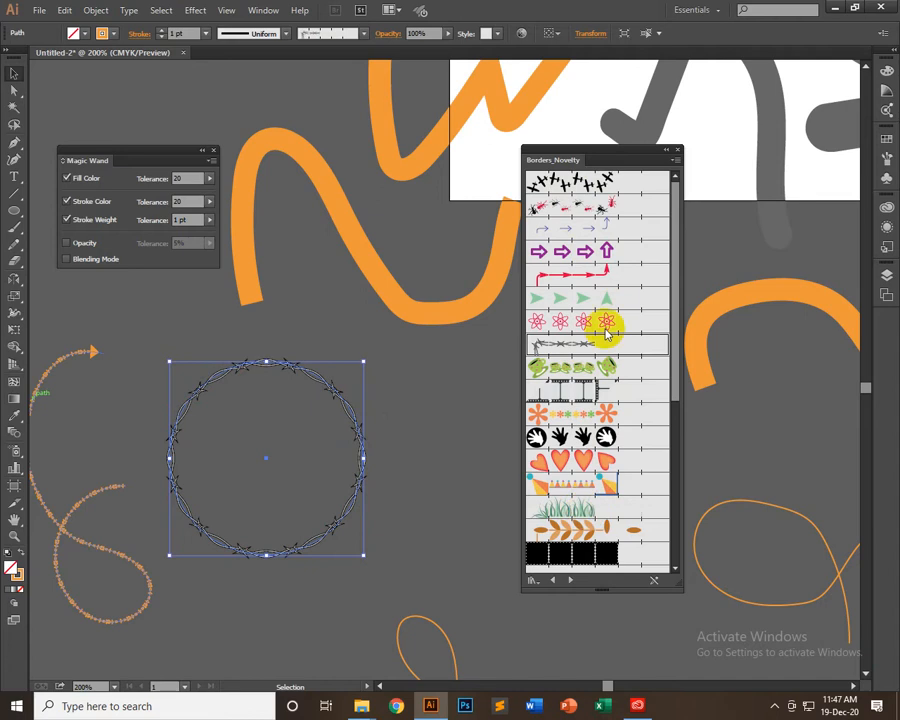
click(583, 437)
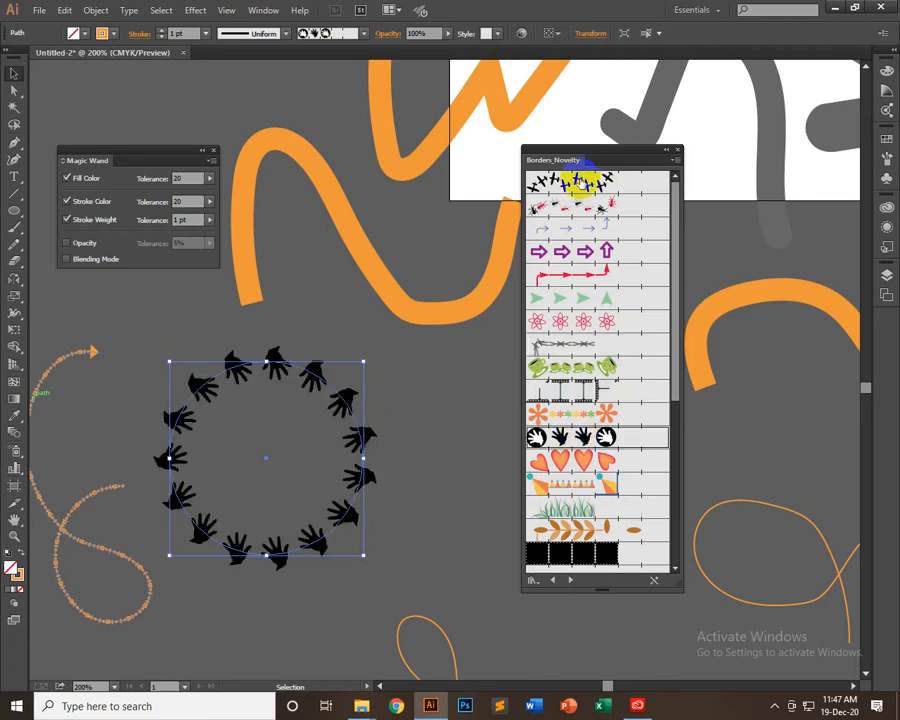
click(599, 205)
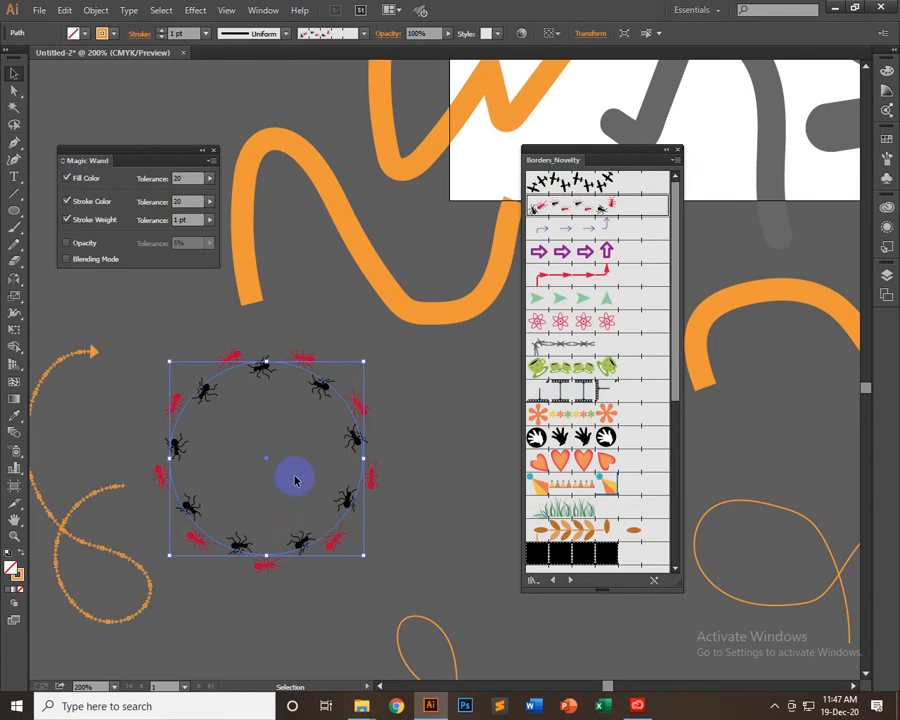
Move the ant-bordered circle horizontally away from the arrow-tipped curve and keep it selected
click(469, 378)
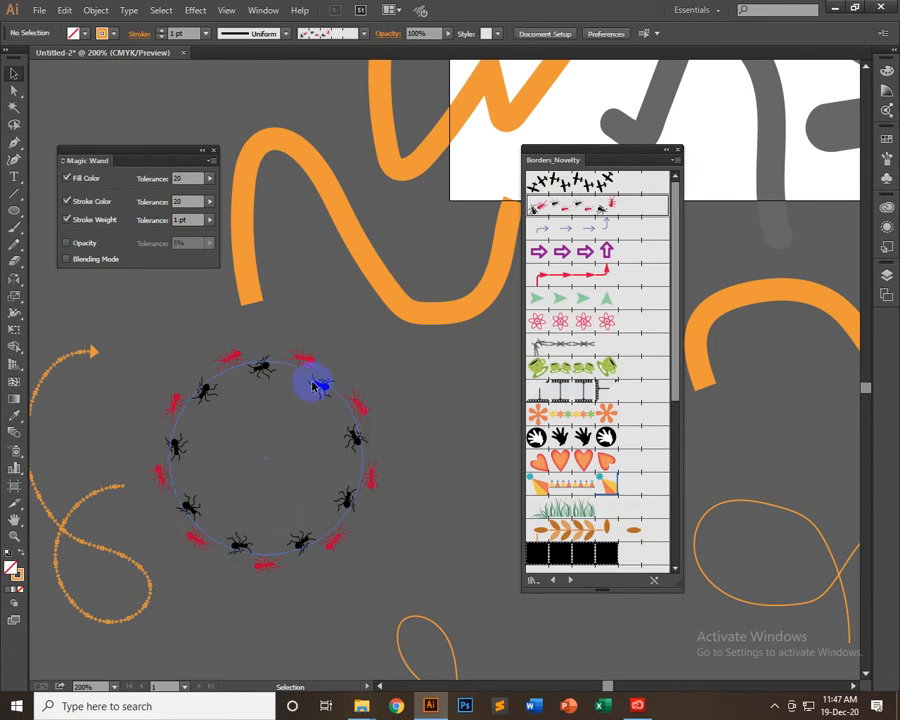
drag(319, 385, 399, 385)
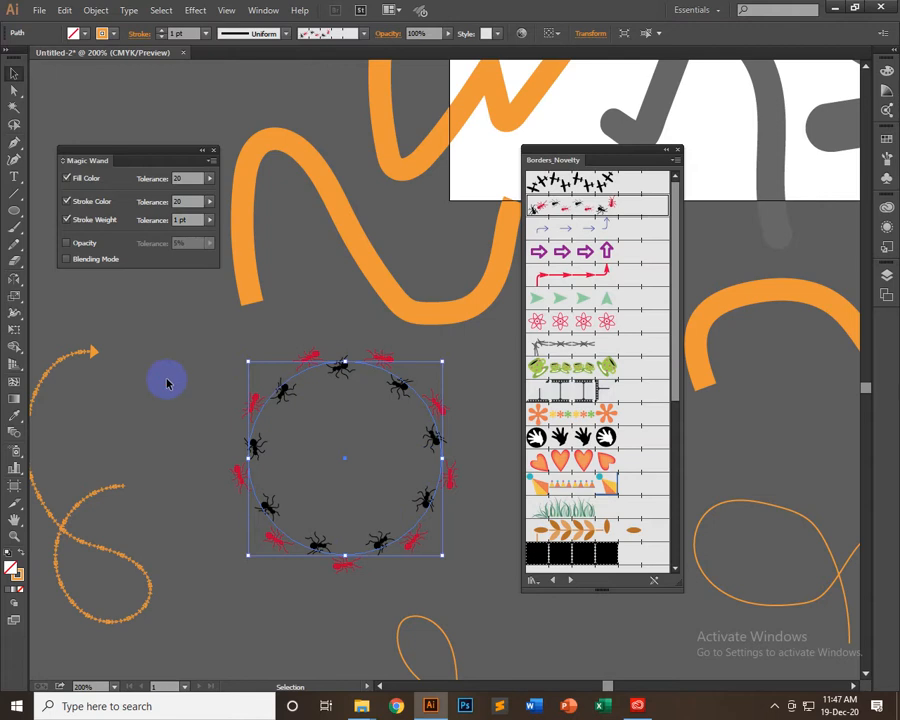
click(370, 425)
click(398, 397)
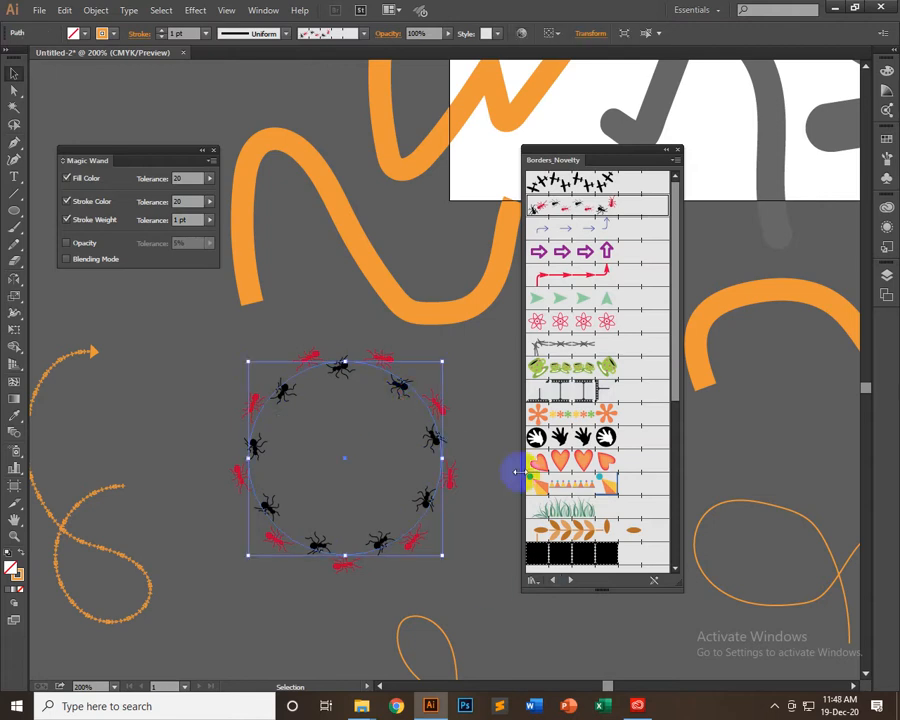
Apply the green teacup border brush to the circle and set its stroke weight to 0.5 pt
click(628, 370)
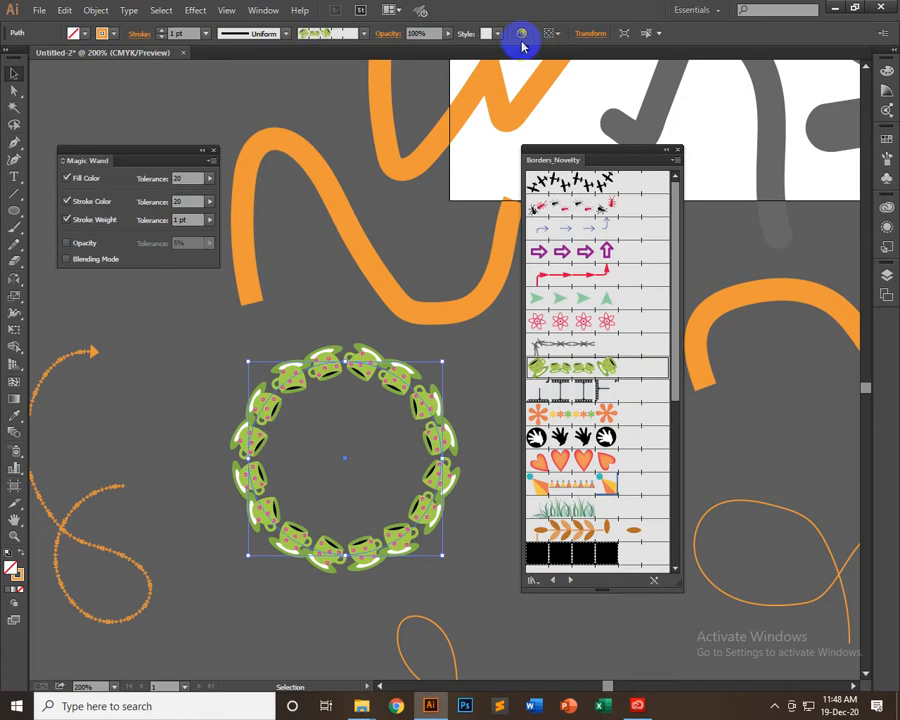
click(204, 33)
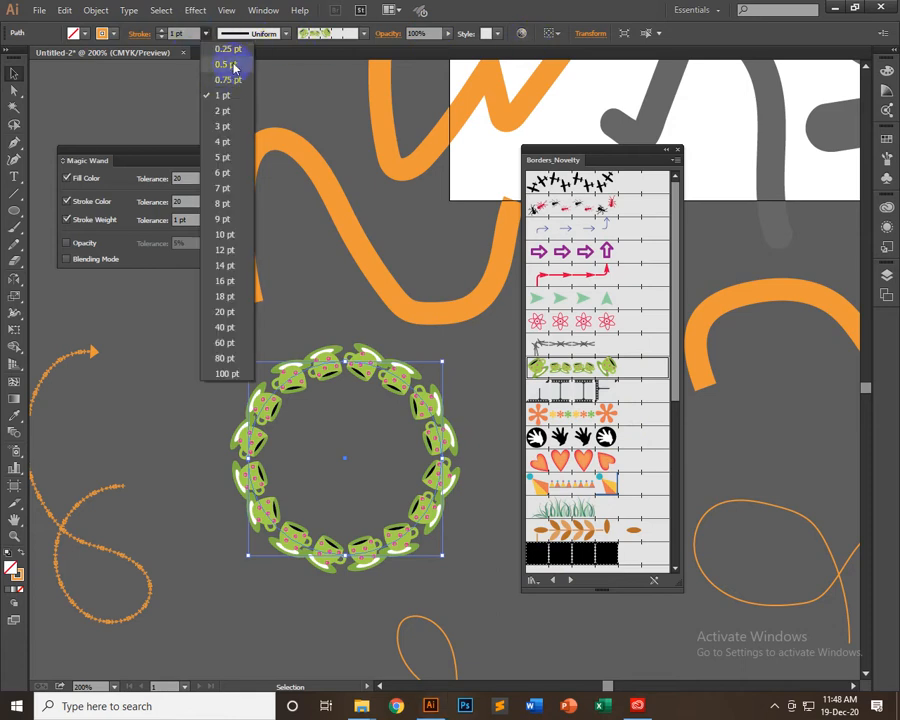
click(222, 62)
click(175, 350)
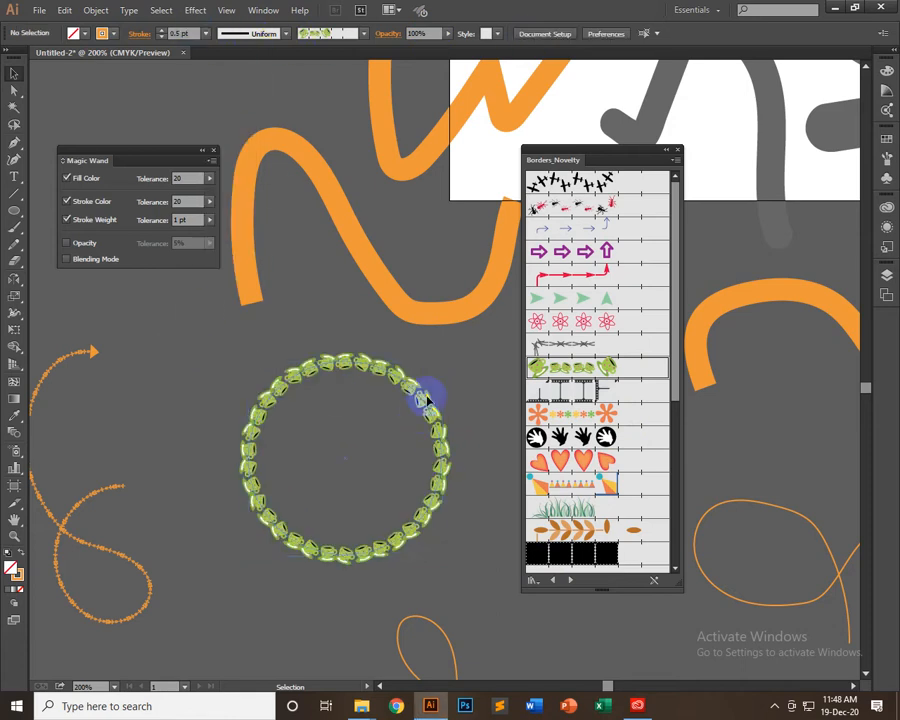
Enlarge the teacup circle proportionally about its centre by roughly a fifth, then deselect it
click(425, 400)
drag(441, 363, 477, 348)
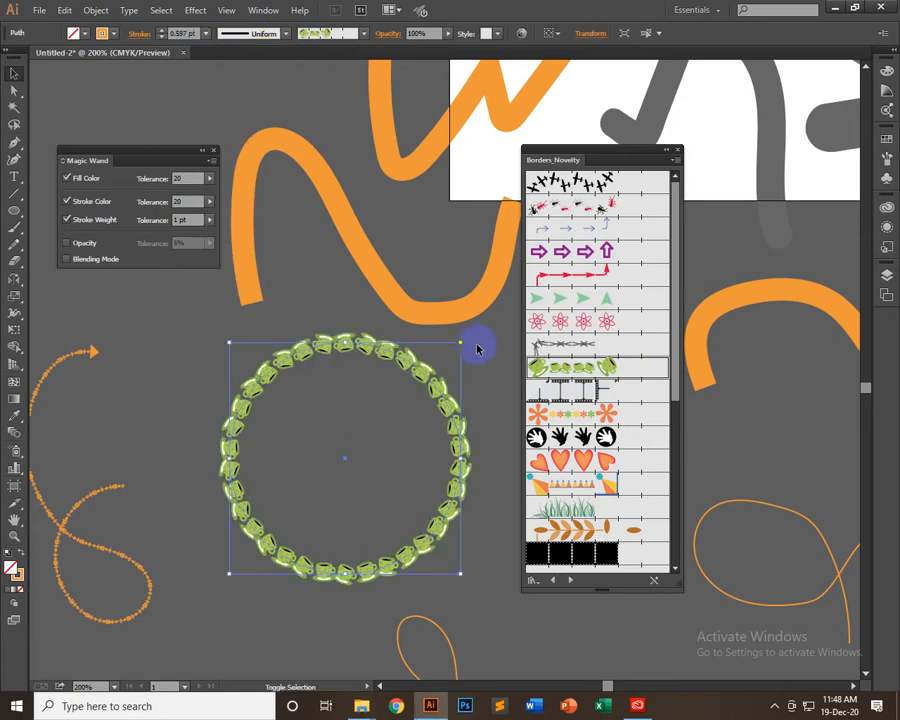
click(405, 405)
Browse through the following brush libraries and load Decorative_Banners and Seals
click(573, 582)
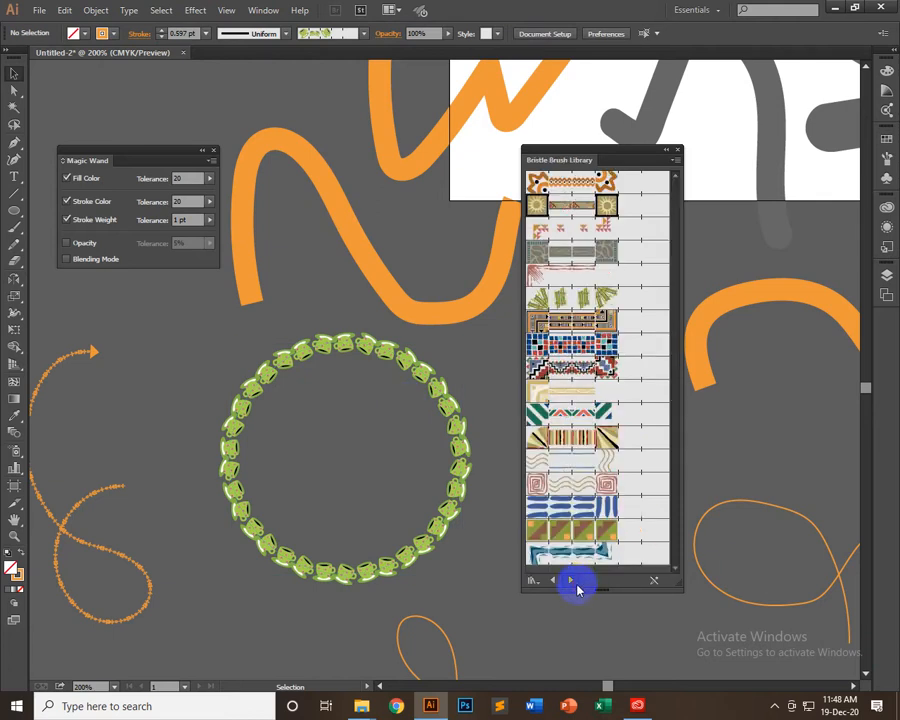
click(571, 582)
click(572, 582)
click(553, 580)
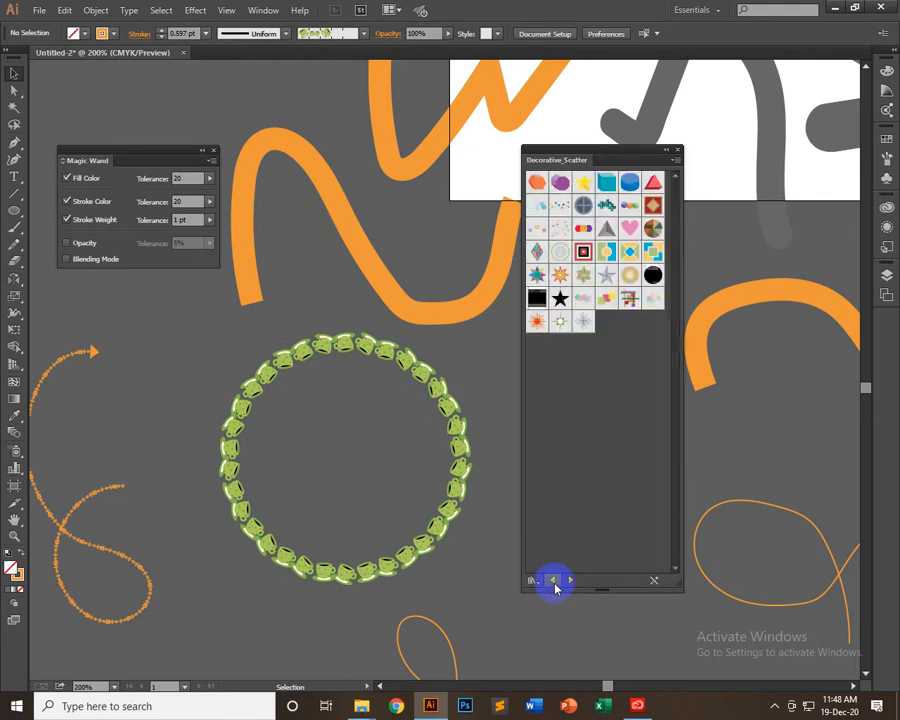
click(553, 580)
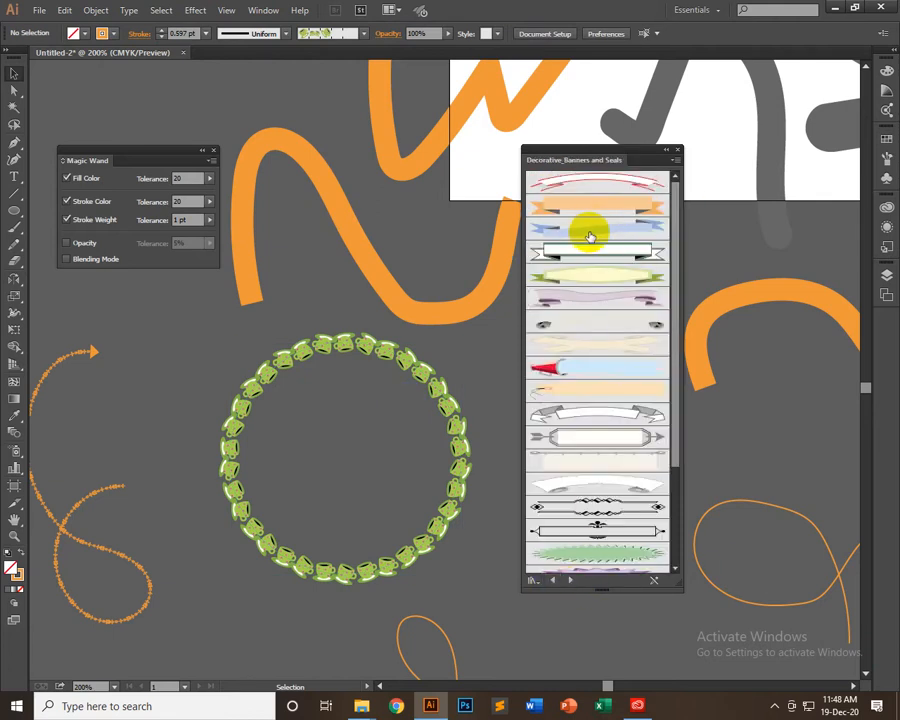
Draw a horizontal line in the empty area above the arrow-tipped curve and apply the orange ribbon banner brush to it
click(14, 193)
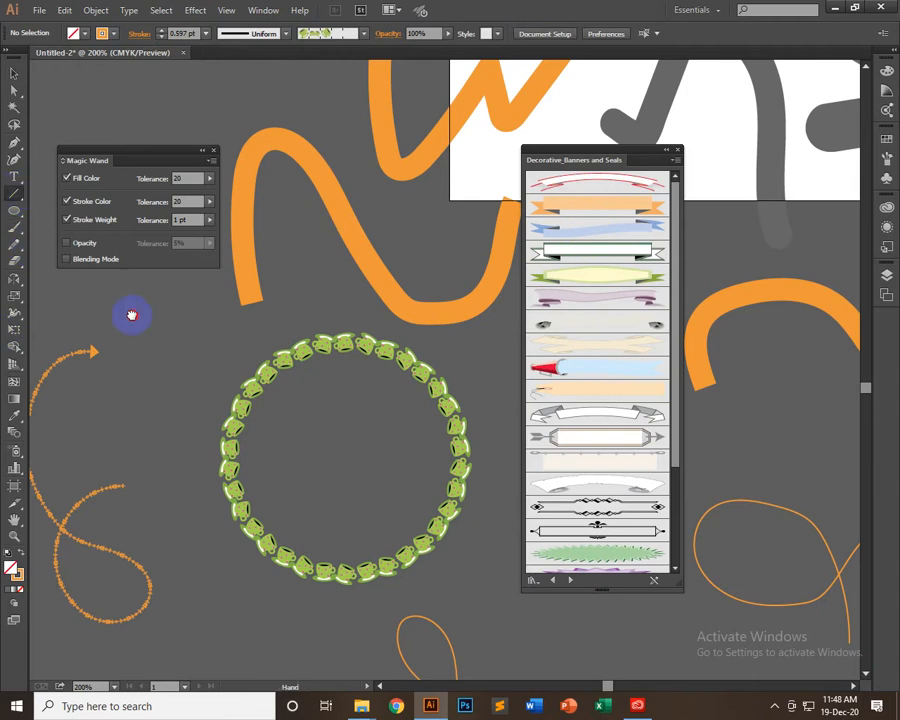
drag(131, 315, 361, 412)
drag(161, 330, 328, 330)
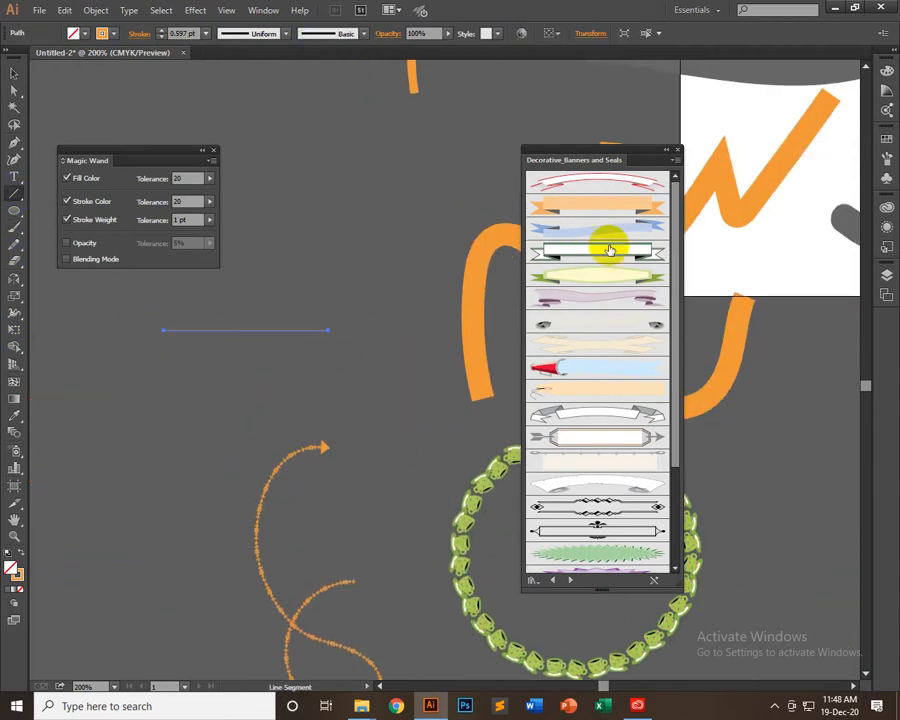
click(590, 207)
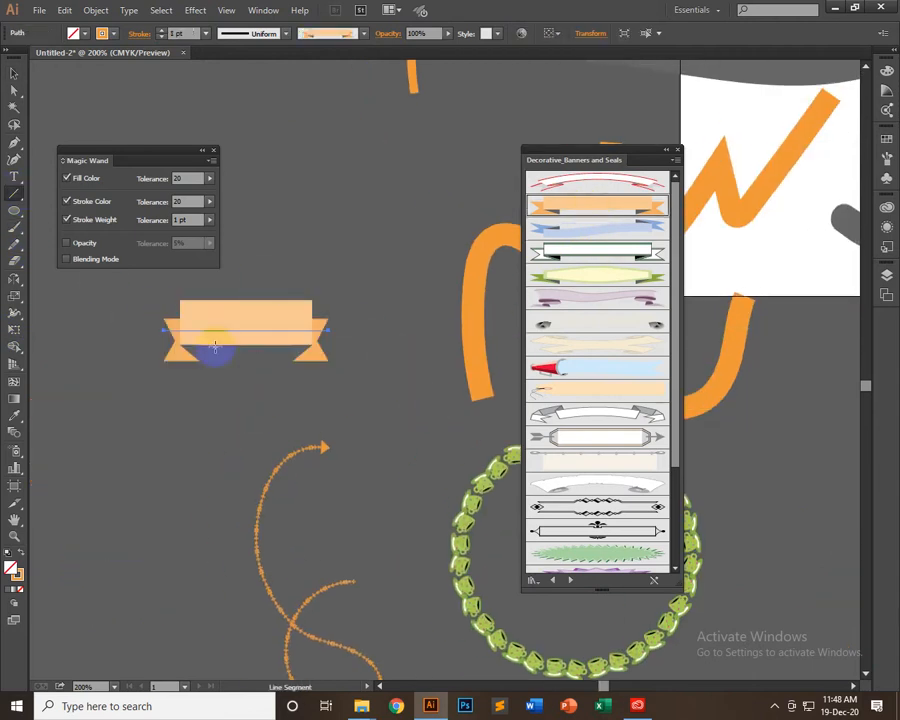
click(14, 73)
click(245, 437)
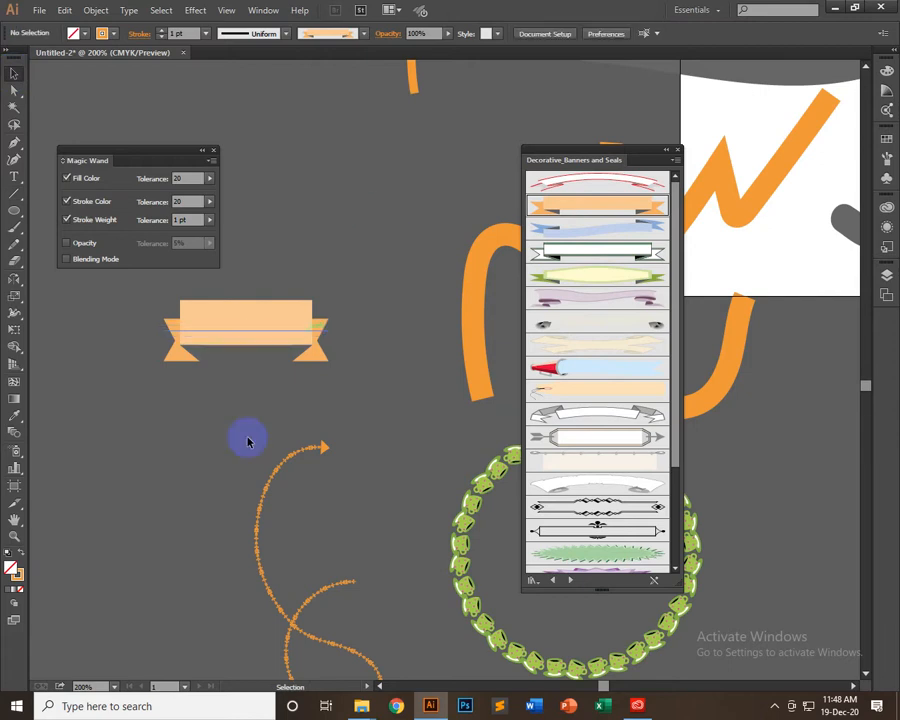
Try the yellow-green and purple banner brushes on the horizontal line, ending with the cream hang tag
click(245, 325)
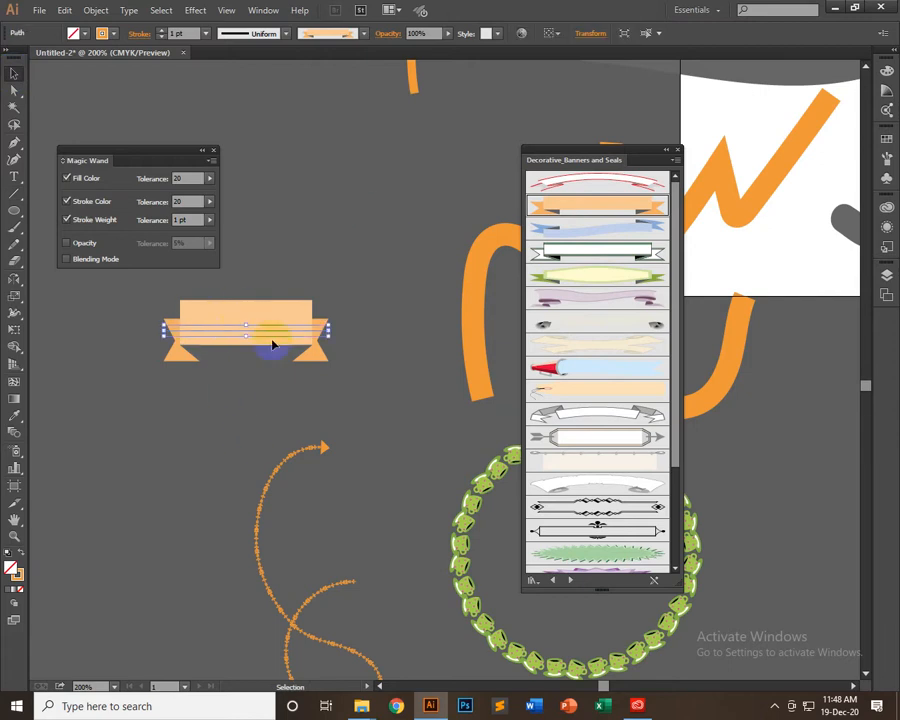
click(598, 282)
click(600, 297)
click(599, 389)
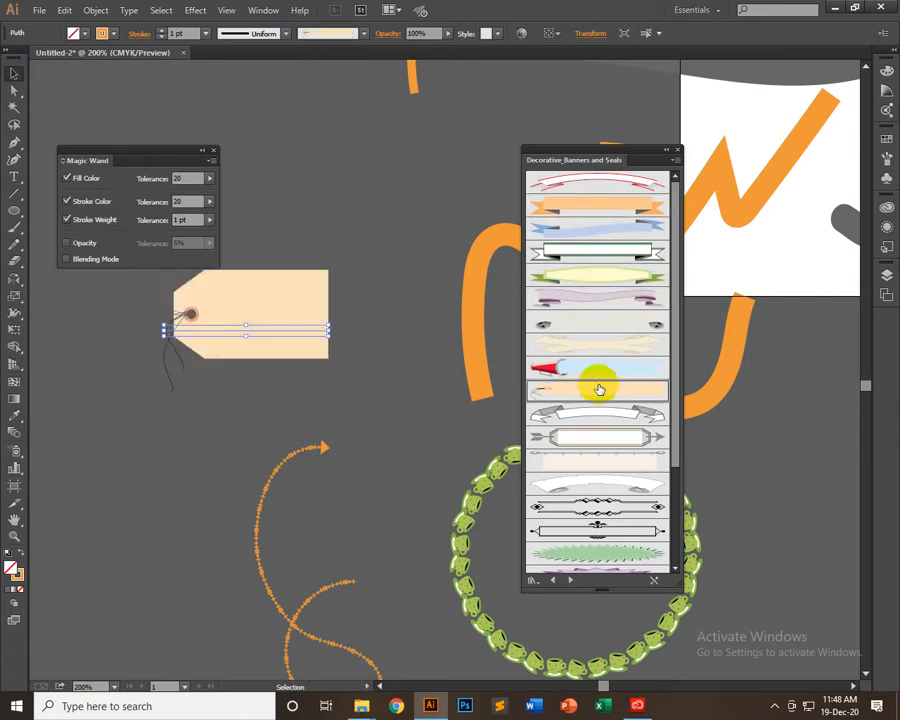
Draw an upward-sloping line above the tag with the orange ribbon banner brush, and delete the extra short line drawn below the tag
click(14, 193)
mouse_move(303, 189)
mouse_down()
mouse_move(457, 107)
mouse_move(521, 107)
mouse_up()
click(595, 204)
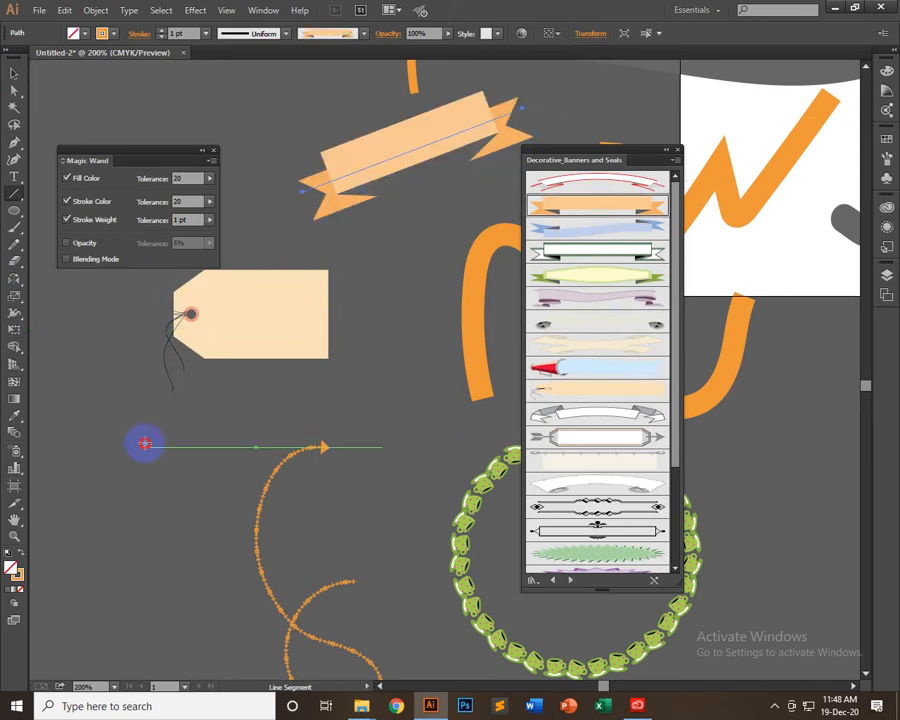
drag(145, 447, 197, 408)
key(Delete)
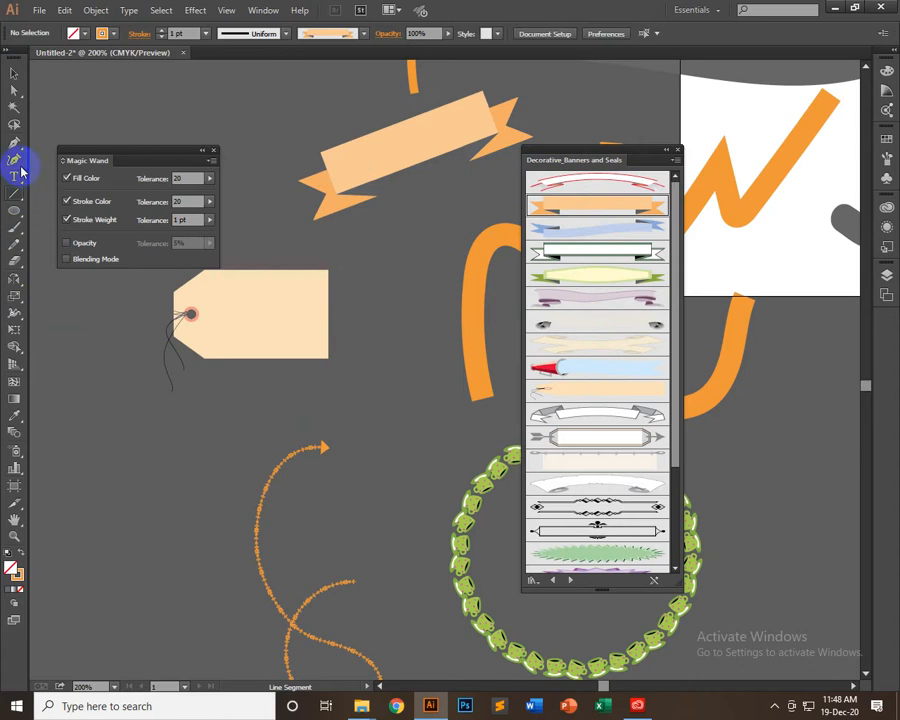
Draw a wide ellipse below the tag and add an anchor point on each side of its upper half with the Pen tool
click(15, 205)
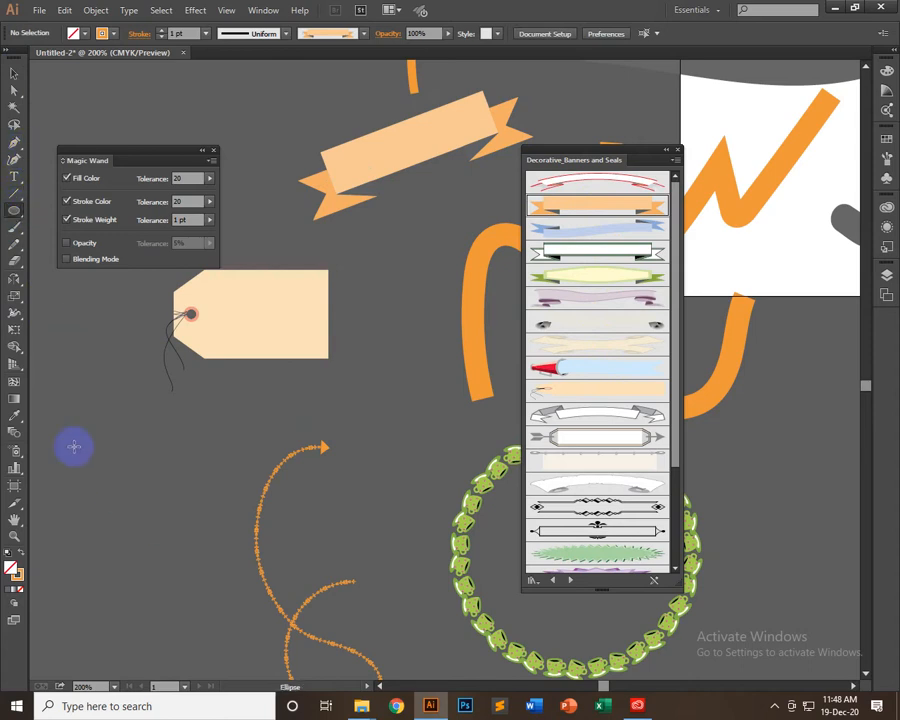
drag(74, 446, 262, 548)
drag(14, 142, 50, 140)
click(102, 460)
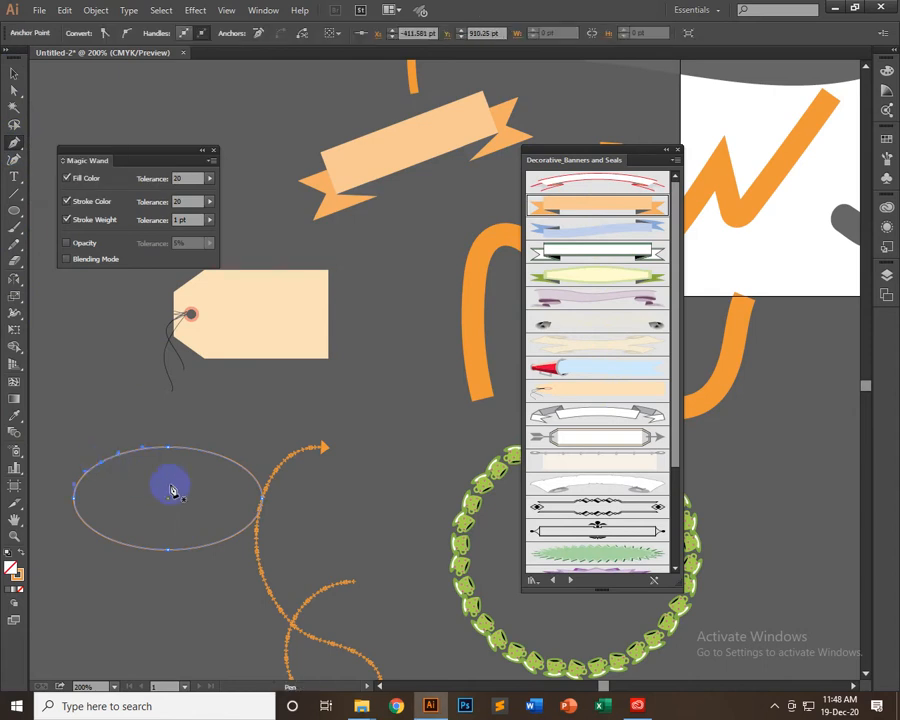
click(250, 485)
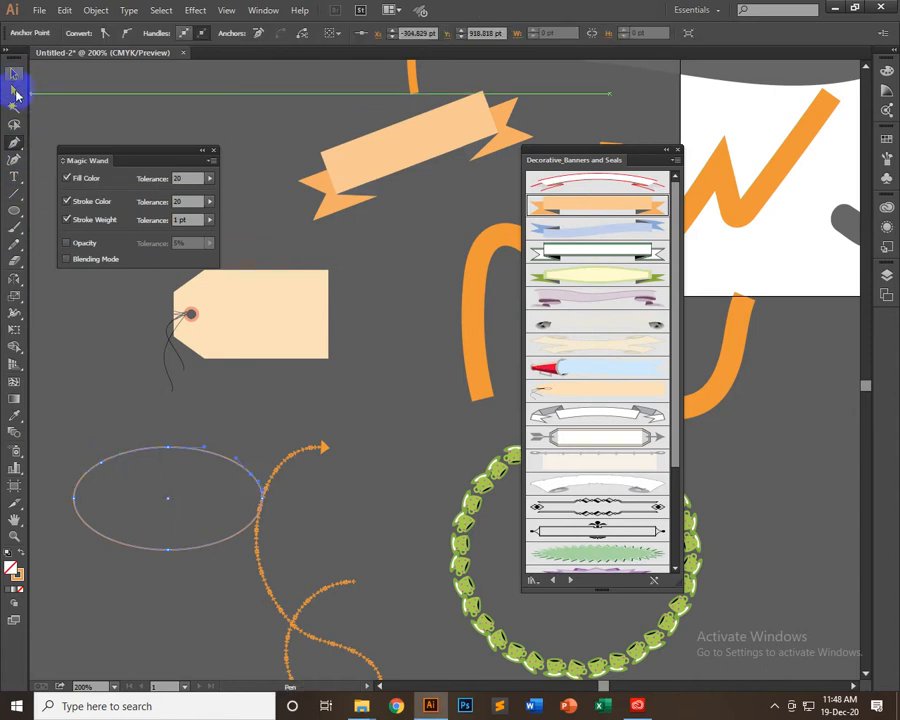
Delete the ellipse's lower part so only the arc between the two added points remains, and apply the orange ribbon banner brush to it
click(15, 92)
drag(209, 632, 207, 630)
key(Delete)
drag(57, 475, 118, 532)
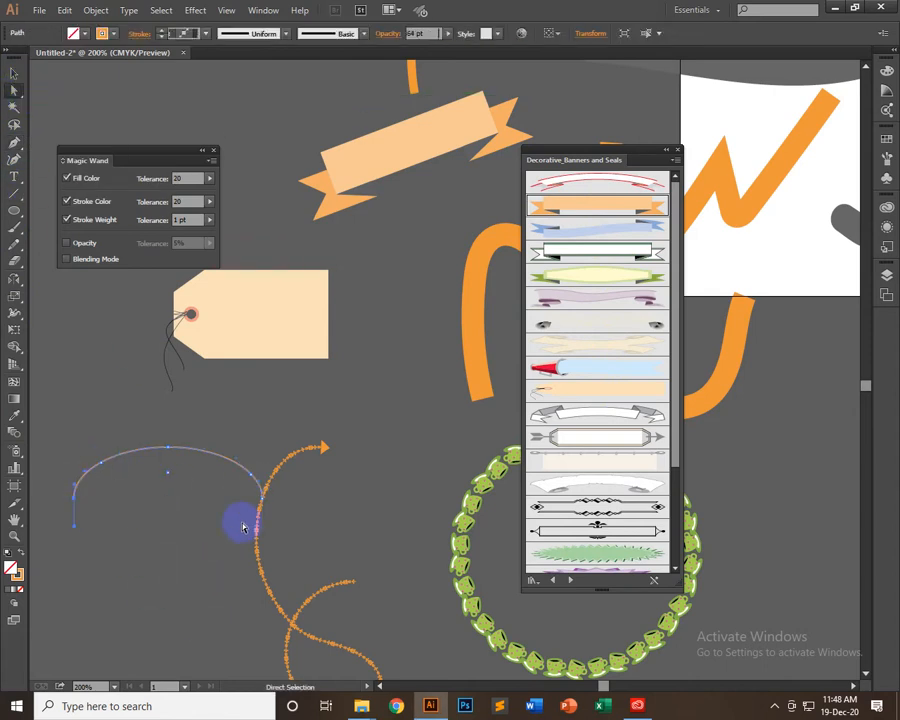
key(Delete)
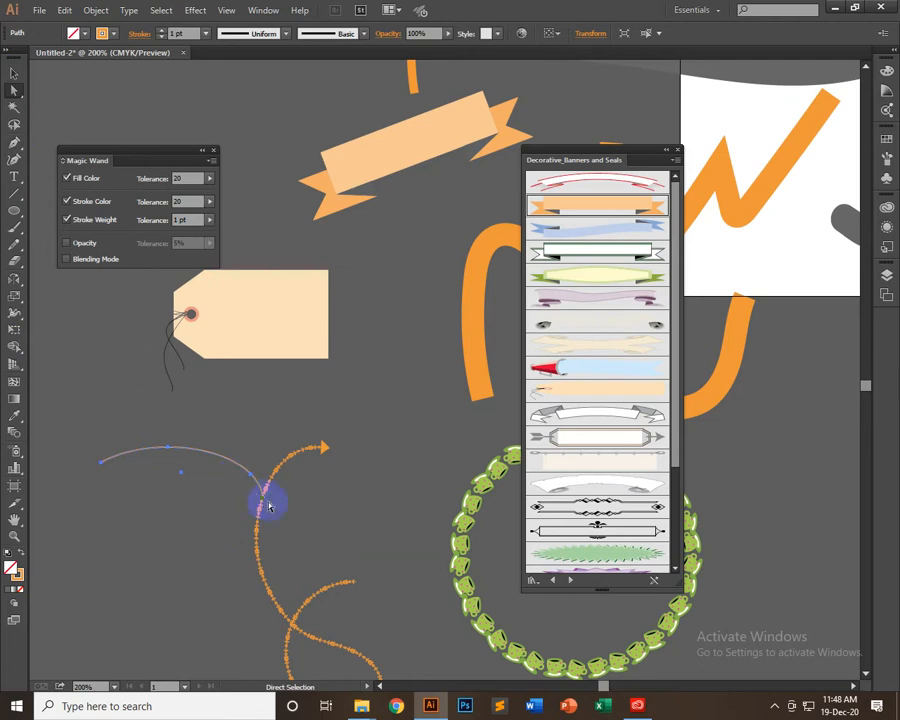
click(261, 490)
key(Delete)
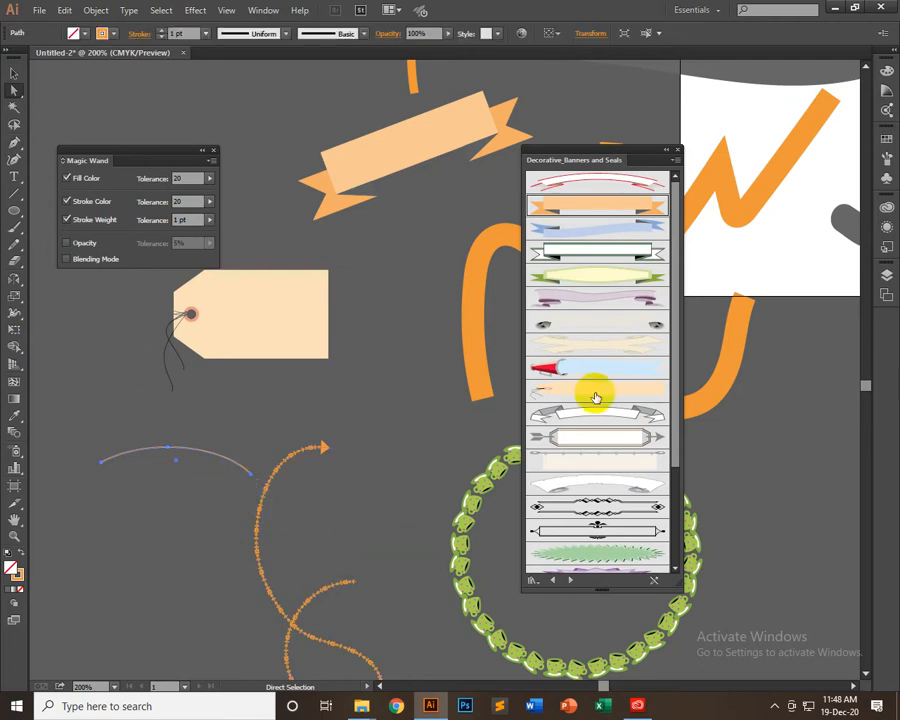
click(600, 204)
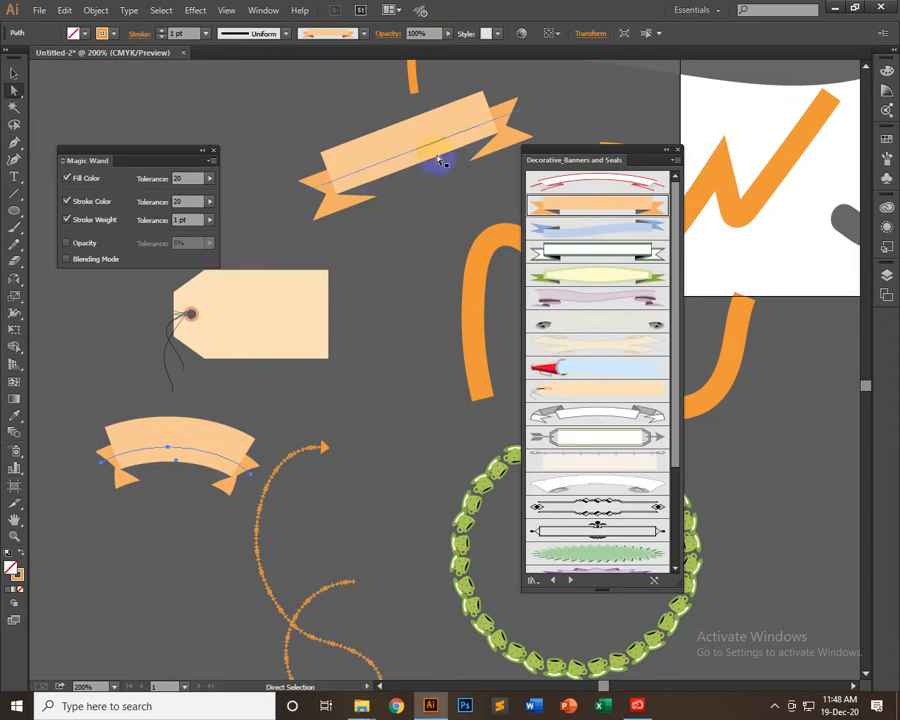
Stretch the curved ribbon banner outward on both sides to about twice its width
click(14, 74)
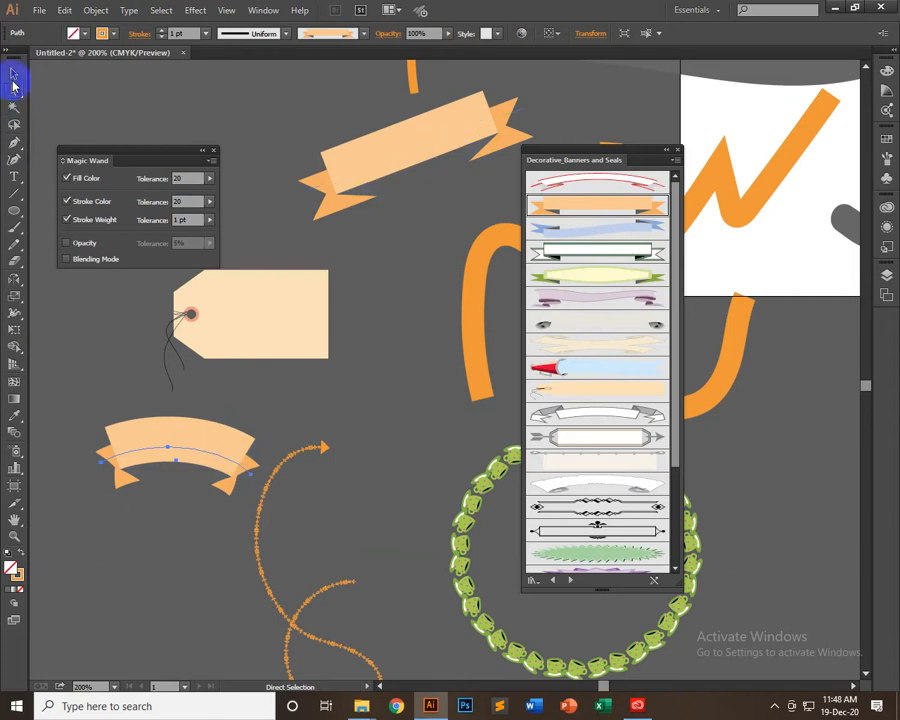
key(space)
drag(227, 509, 289, 418)
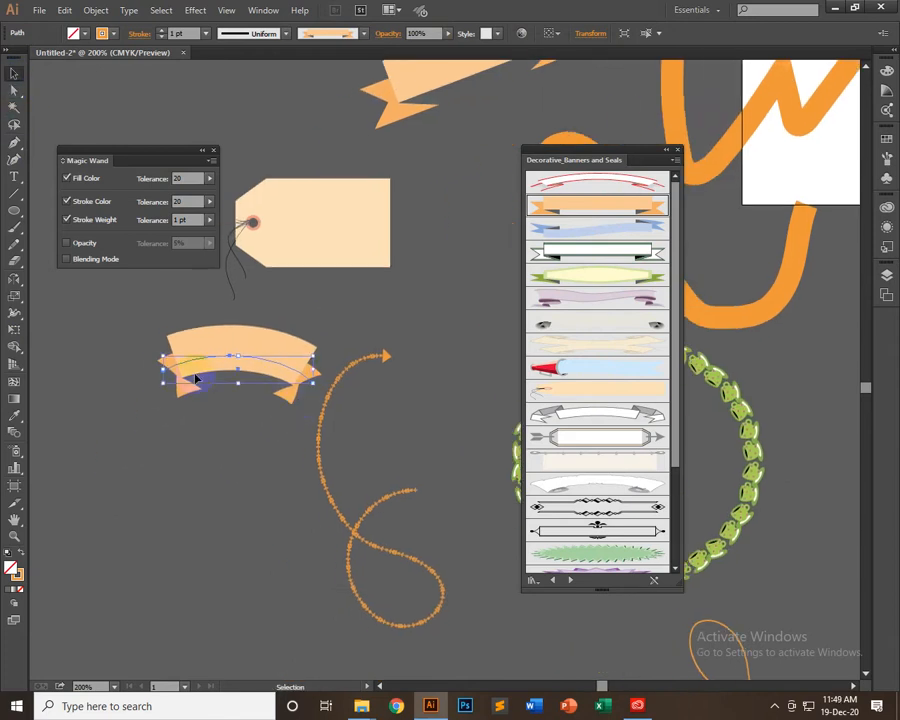
drag(163, 372, 73, 369)
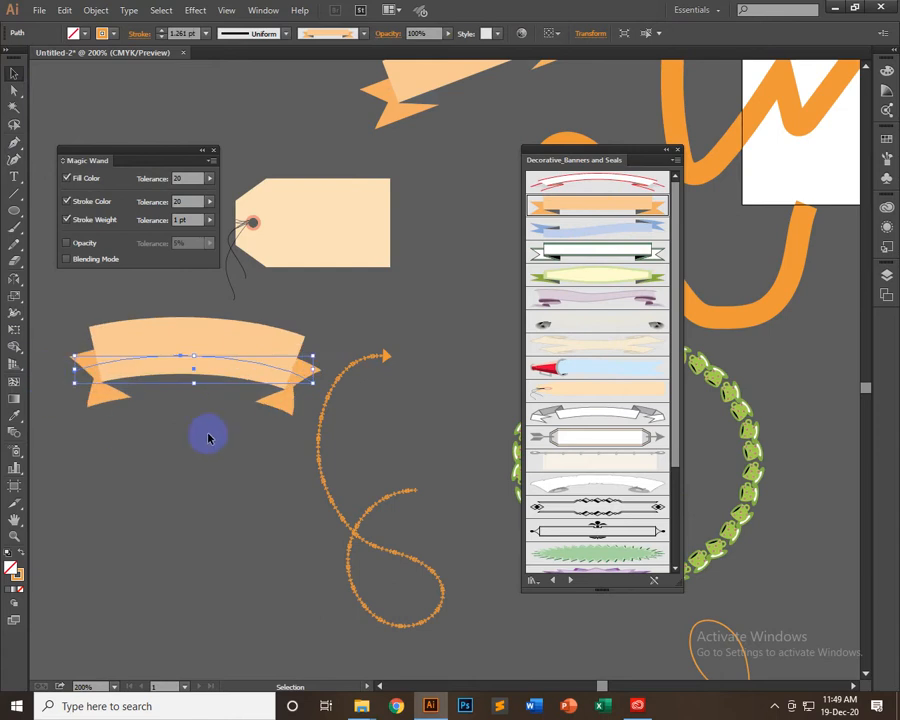
drag(371, 360, 392, 369)
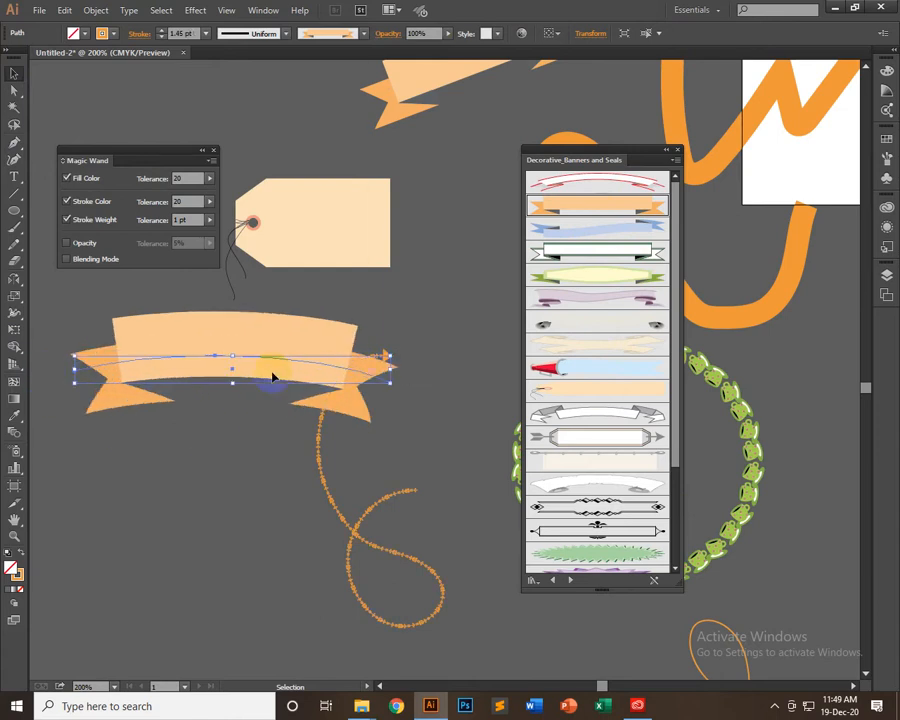
Flatten the widened curved banner to about half its height and set its stroke weight to 0.5 pt
mouse_move(236, 388)
mouse_down()
mouse_move(235, 376)
mouse_move(150, 393)
mouse_up()
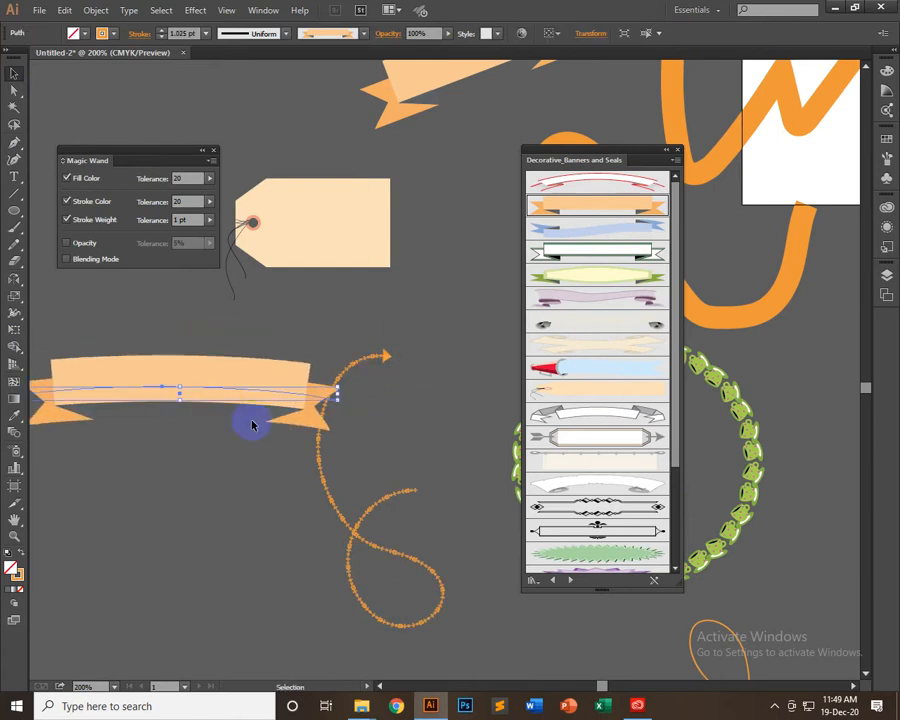
click(207, 37)
click(221, 60)
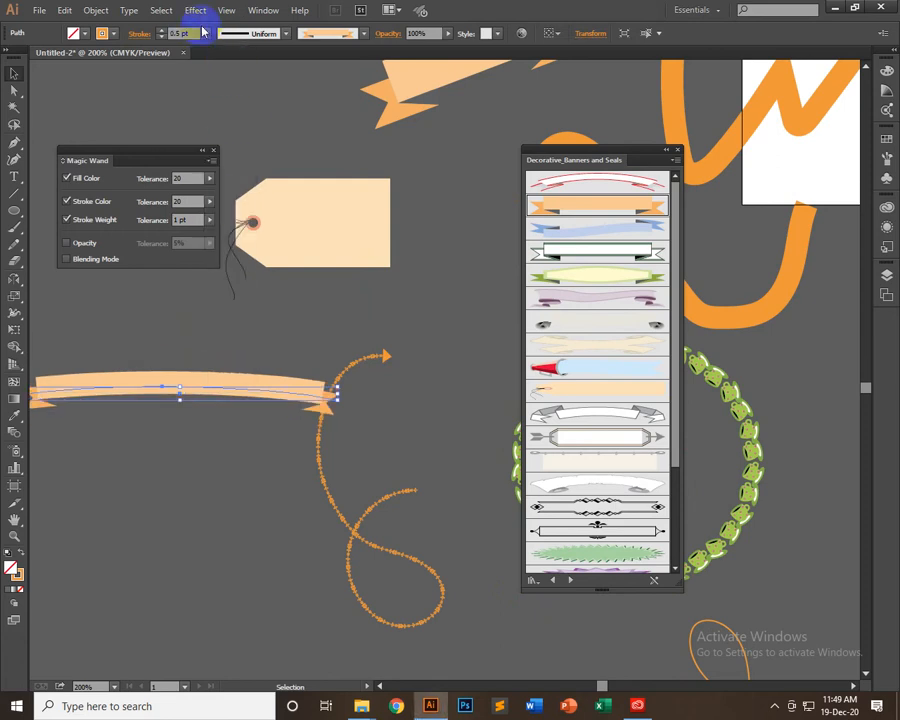
Set the curved ribbon banner's stroke weight to 0.75 pt and rotate it slightly counterclockwise
click(203, 31)
click(233, 78)
click(178, 430)
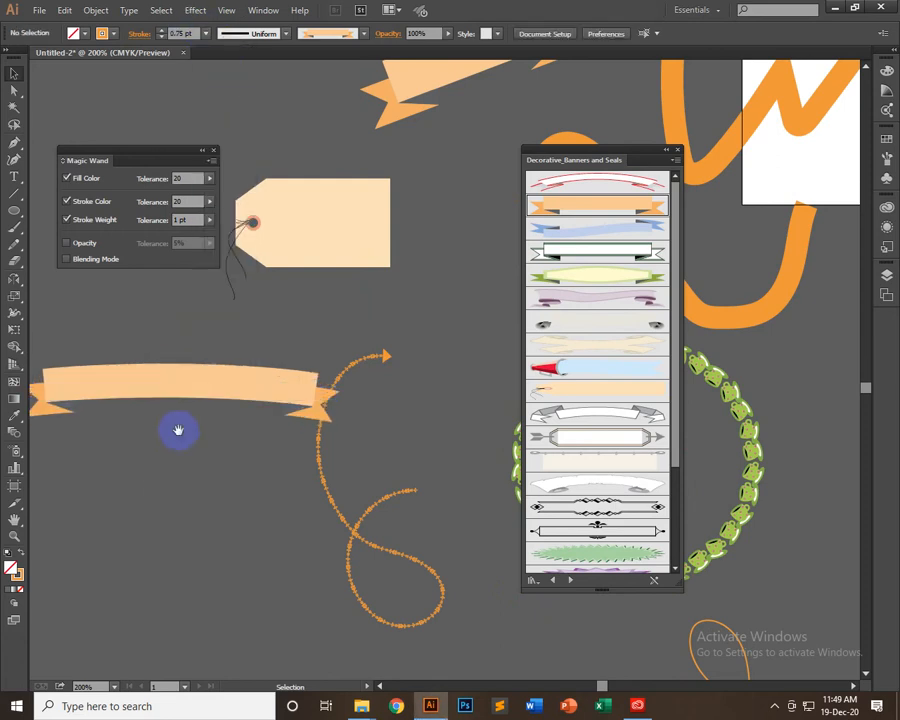
drag(178, 430, 210, 433)
click(249, 506)
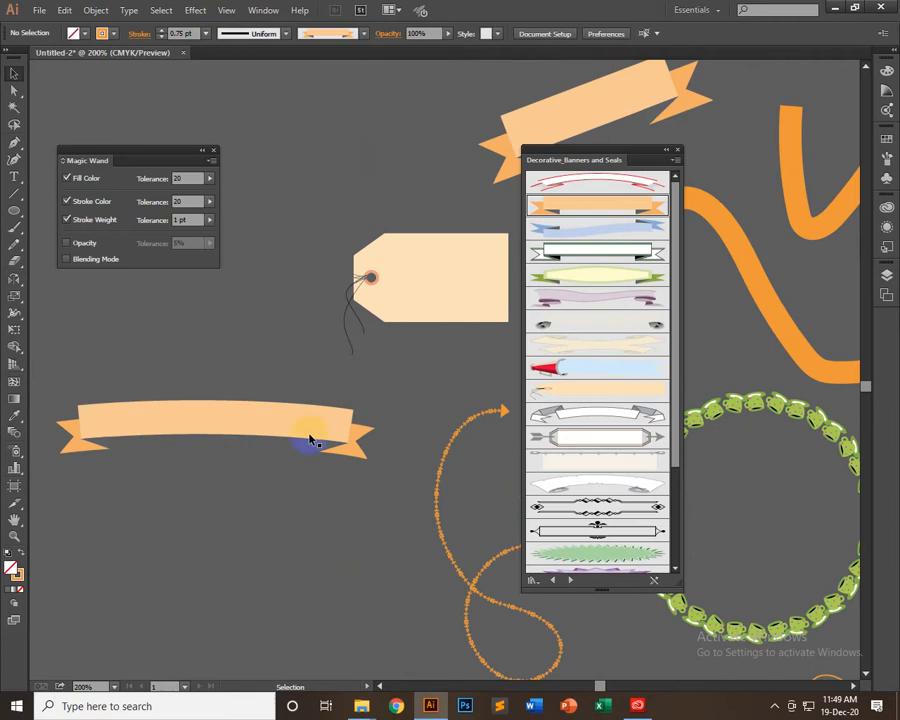
drag(310, 440, 376, 418)
click(356, 478)
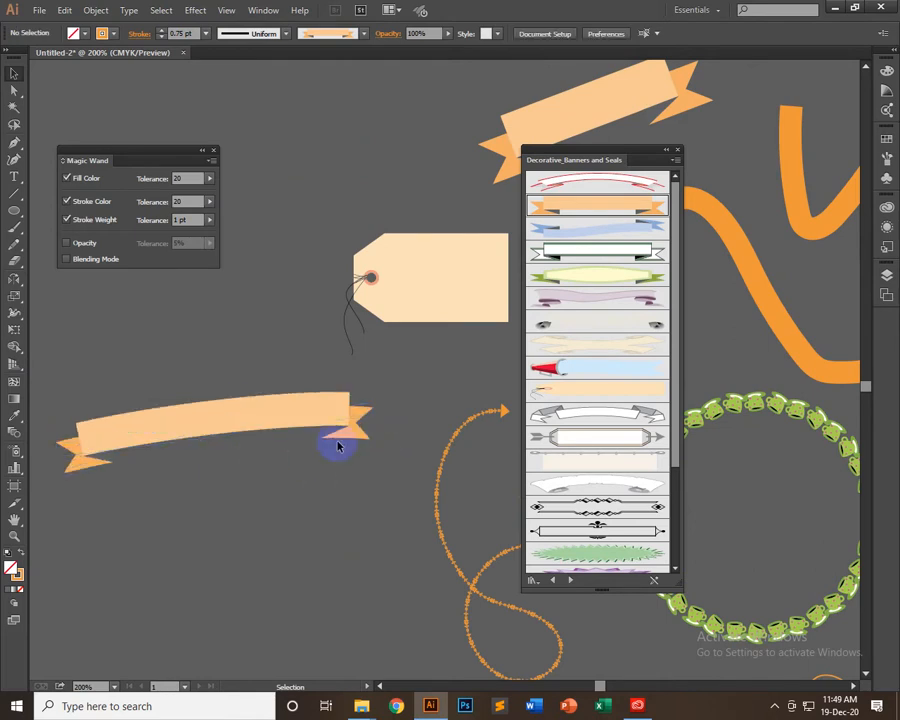
Duplicate the rotated curved banner and delete the upper of the two banners
click(215, 430)
drag(215, 430, 264, 450)
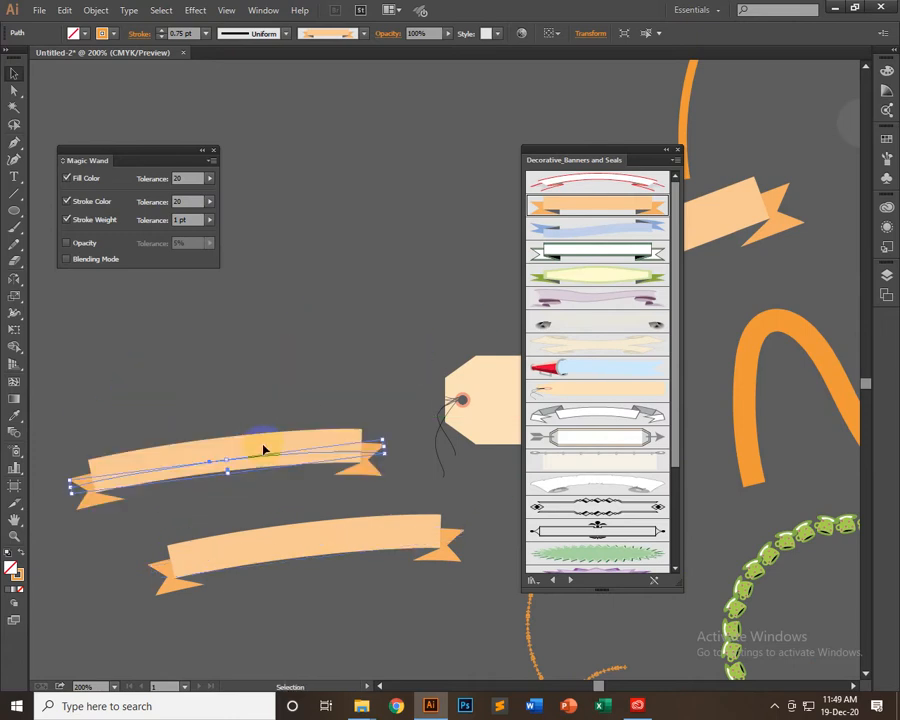
drag(285, 410, 305, 298)
click(326, 355)
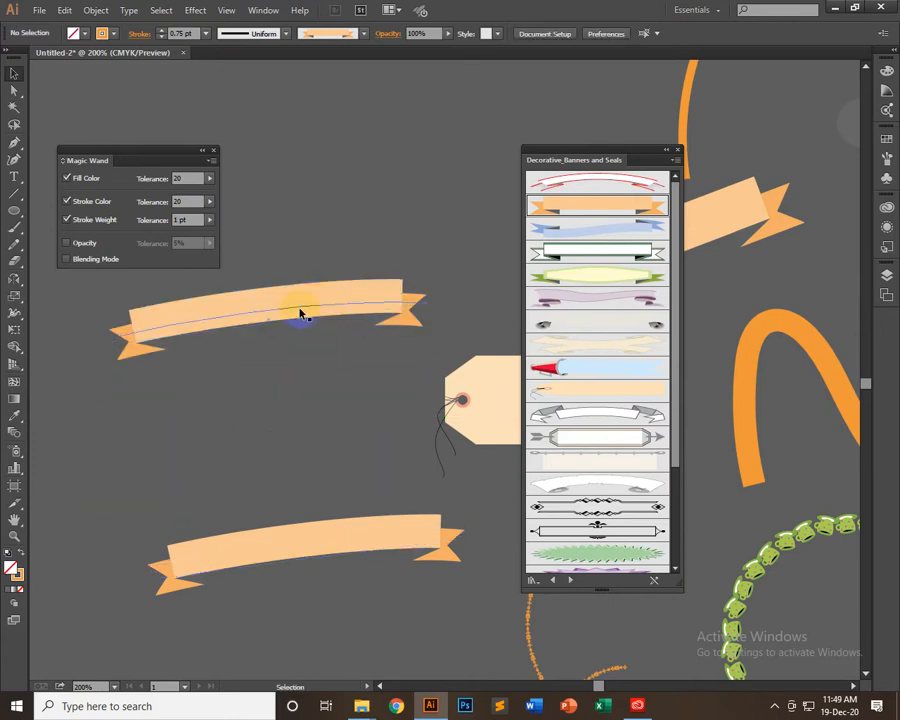
click(300, 312)
key(Delete)
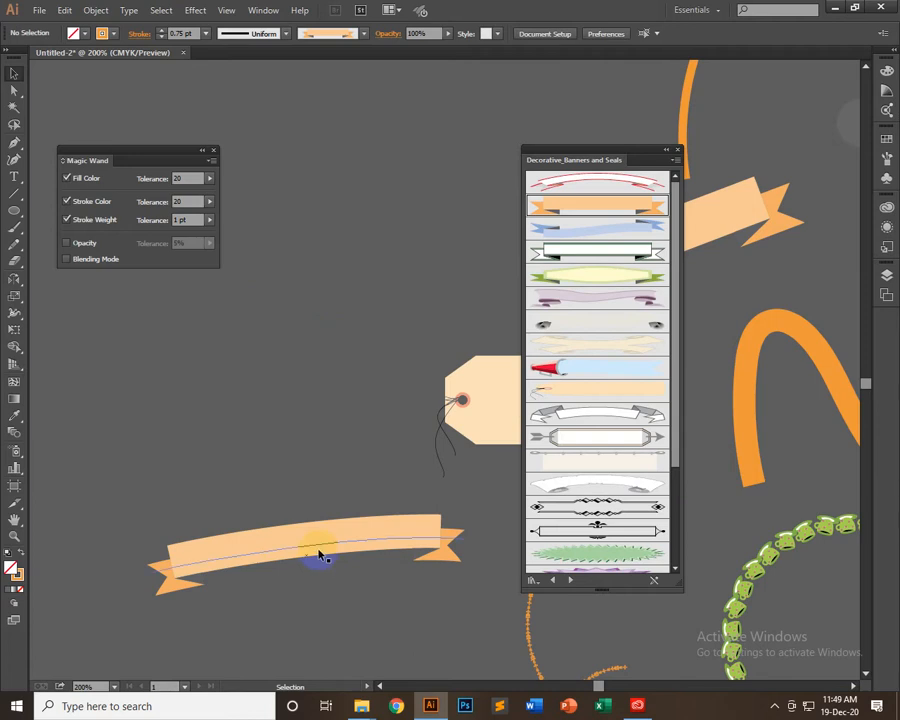
Move the remaining curved banner up so it sits above and to the left of the tag
drag(314, 556, 339, 320)
click(360, 499)
key(space)
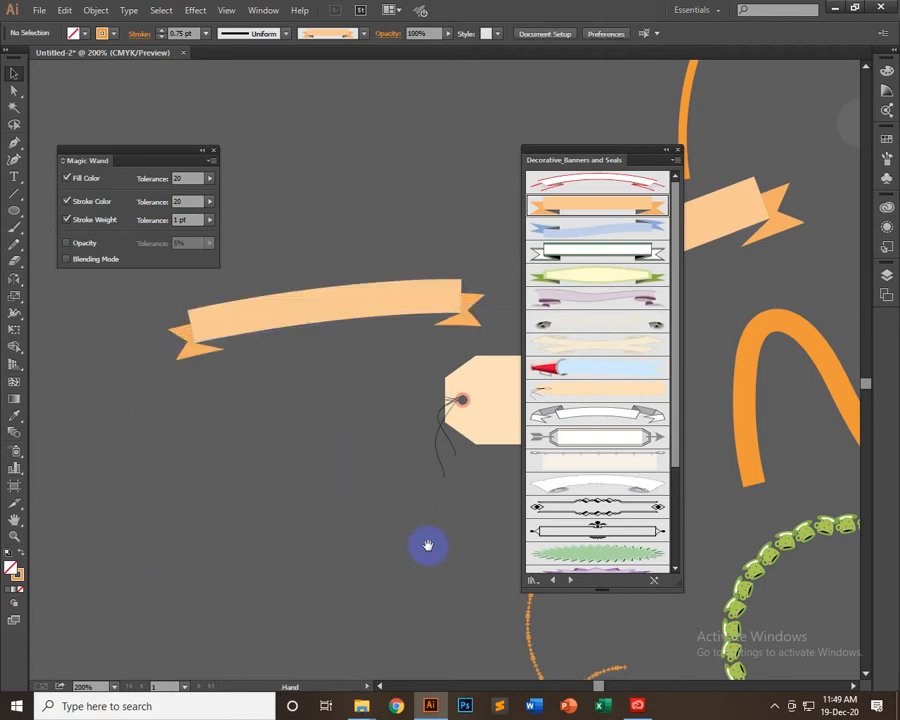
drag(378, 525, 350, 543)
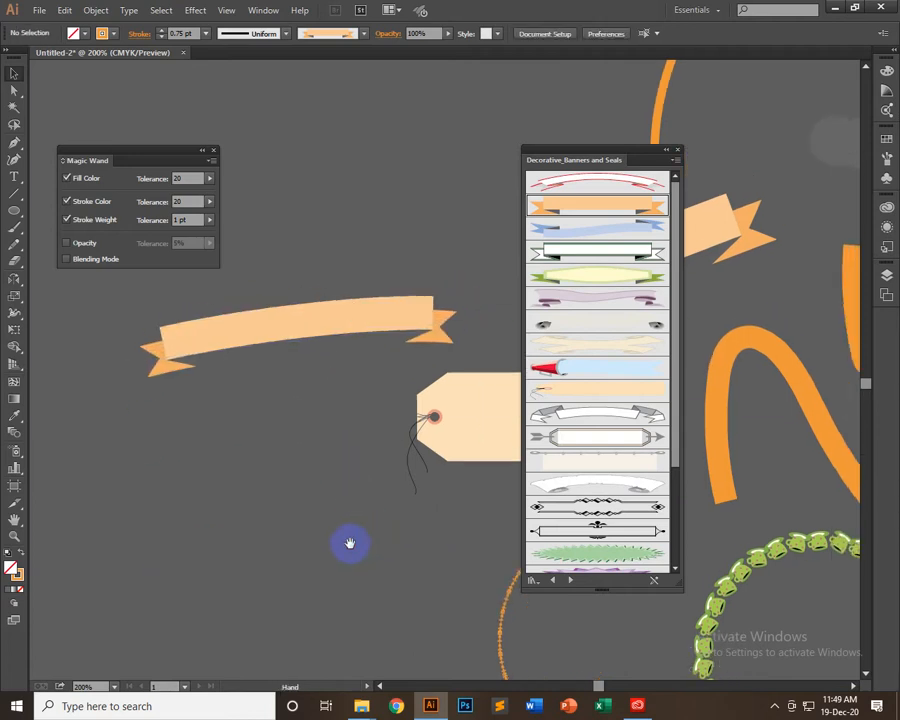
Choose the light blue banner brush with the red tip as the current brush and close the Banners and Seals brush library
click(600, 369)
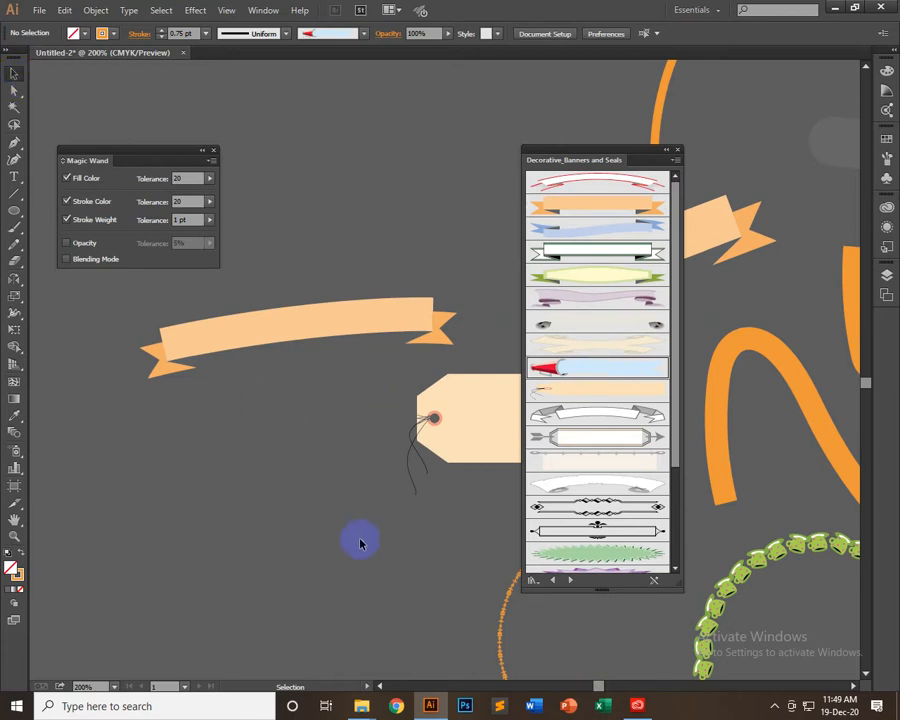
scroll(361, 543, down, 3)
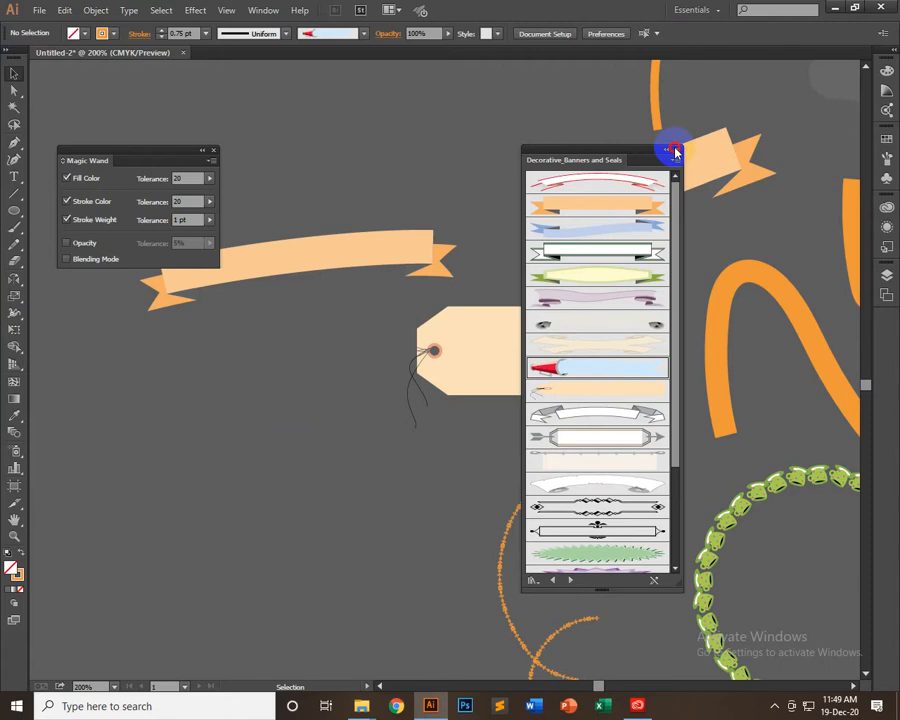
click(673, 151)
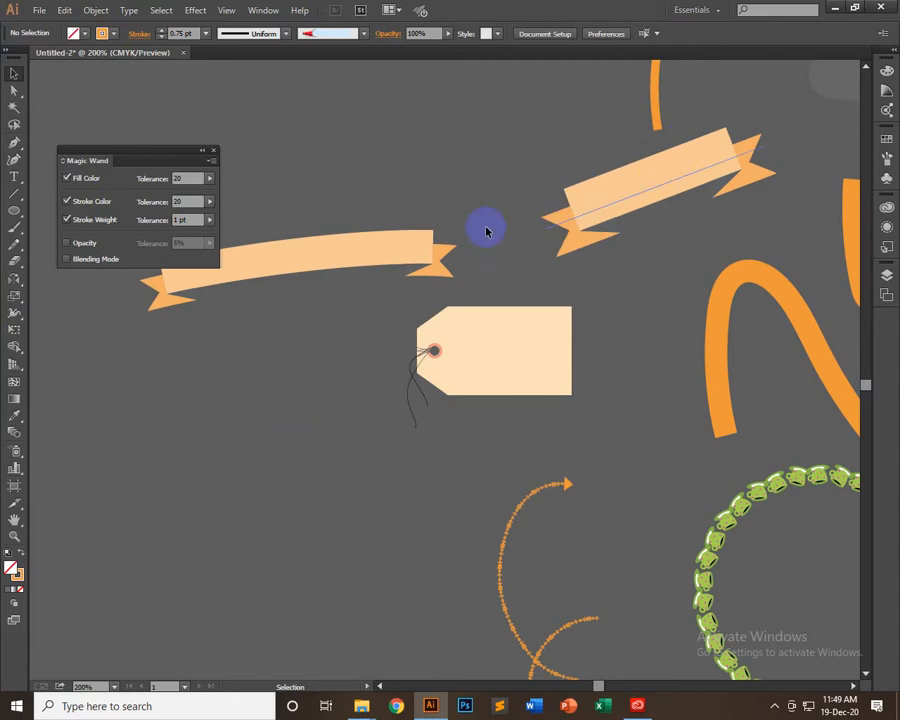
Set the Blob Brush options to a 40° angle, 29% roundness and a fidelity one notch closer to Smooth
click(12, 230)
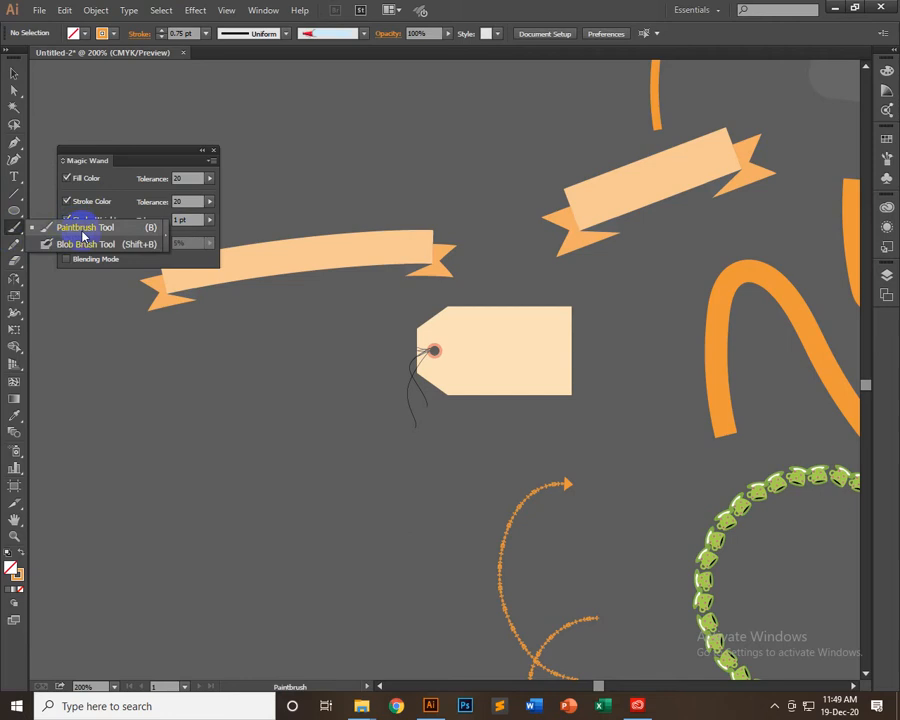
click(80, 245)
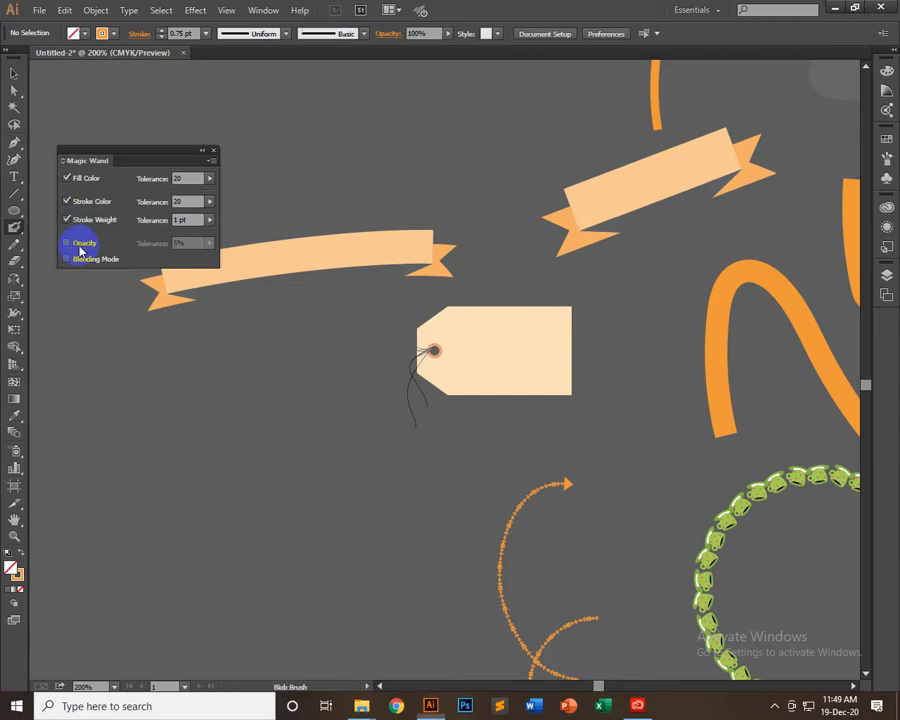
double_click(14, 226)
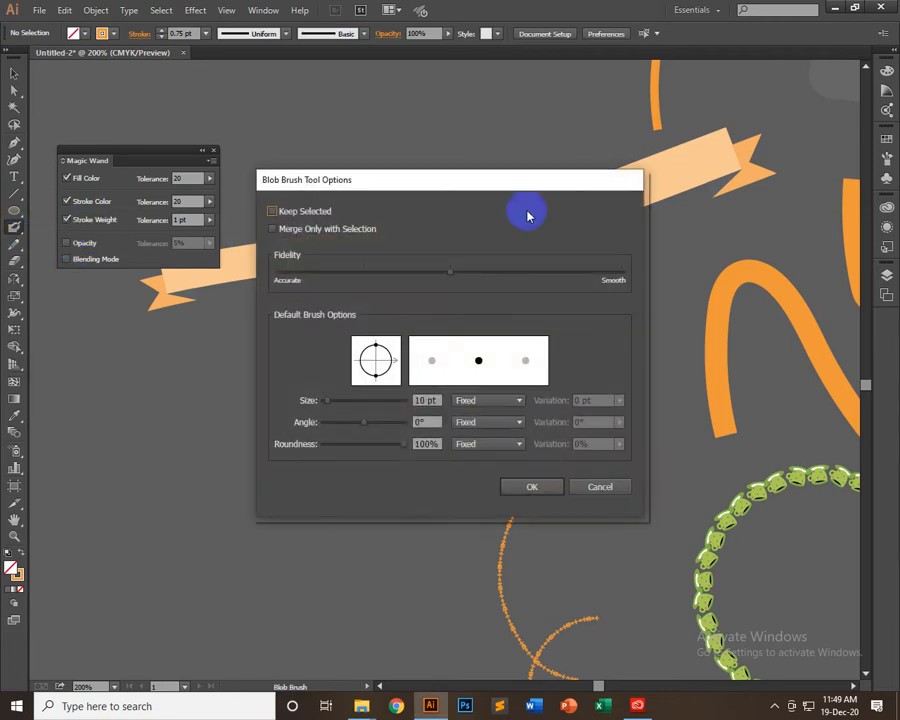
drag(502, 178, 437, 75)
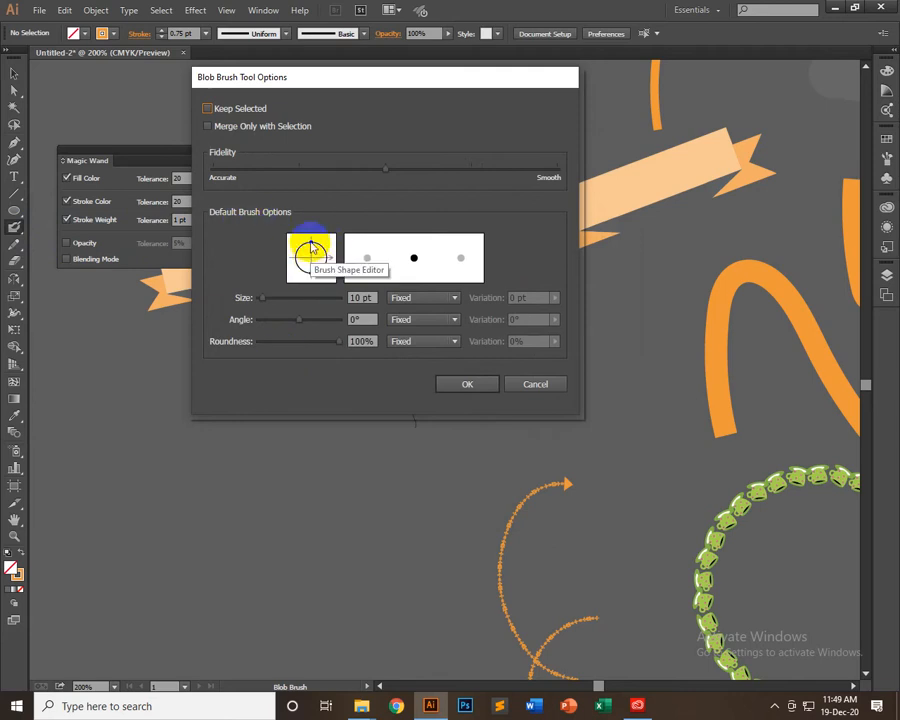
drag(312, 249, 313, 254)
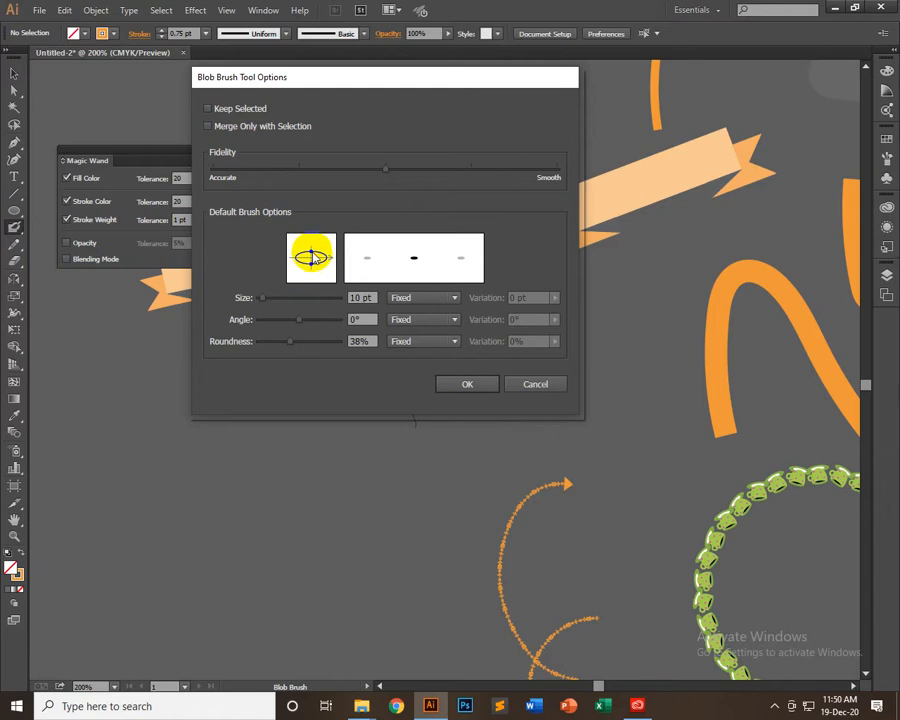
drag(313, 257, 340, 240)
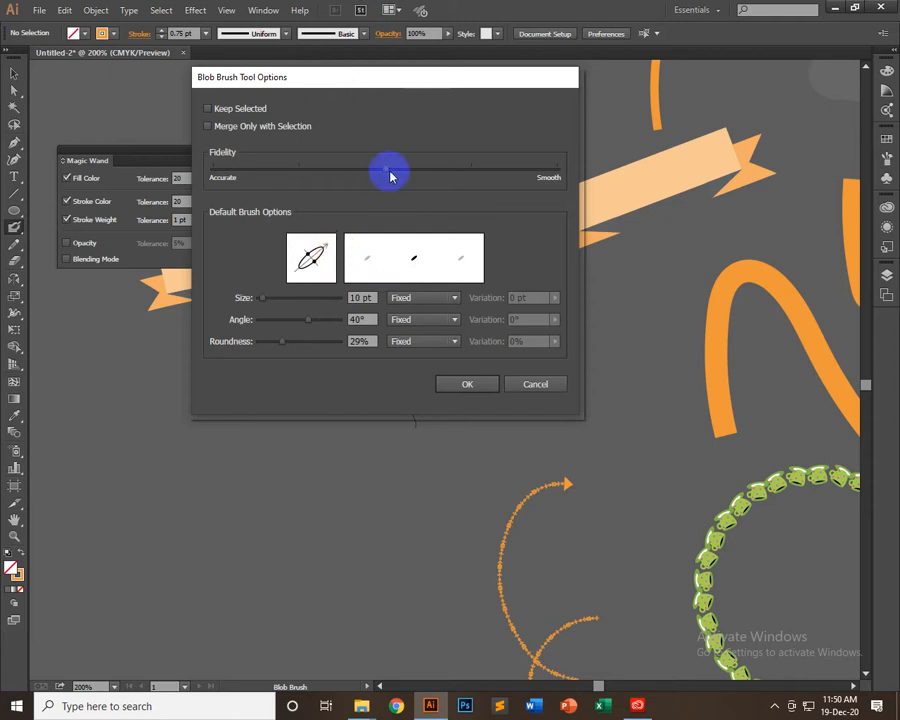
click(471, 172)
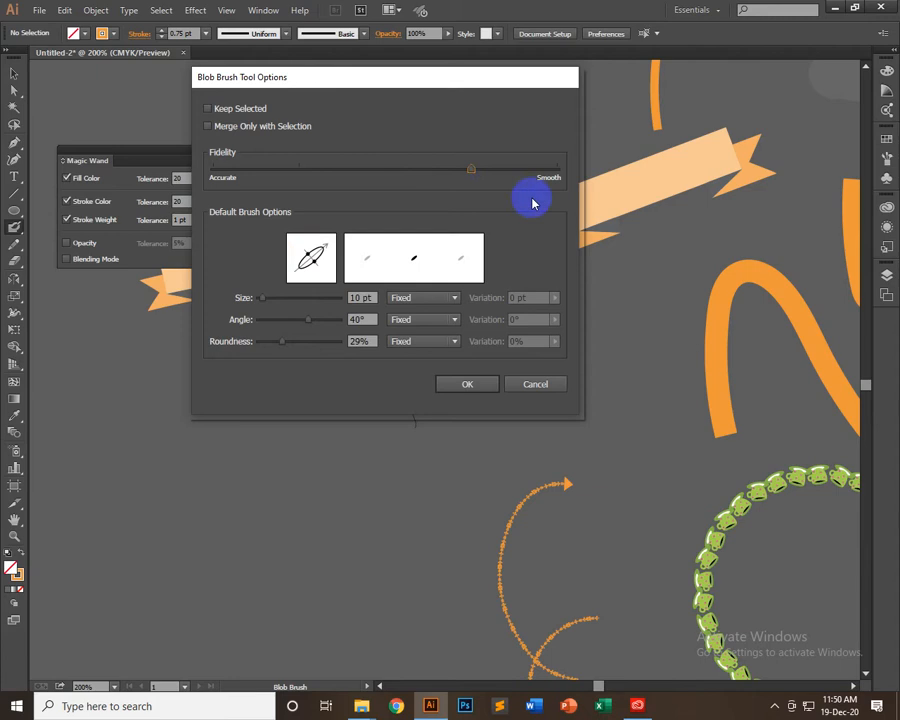
click(472, 388)
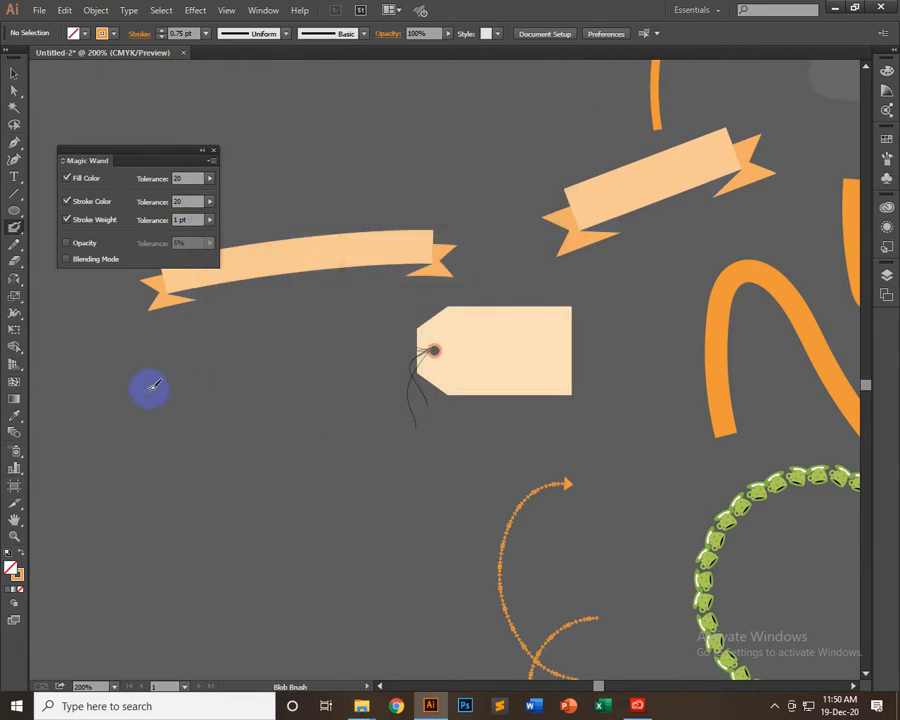
Paint five freehand strokes with the Blob Brush below the curved banner: a short straight one, two looped ones and two wavy ones
mouse_move(158, 389)
mouse_down()
mouse_move(250, 392)
mouse_move(234, 402)
mouse_move(276, 396)
mouse_move(272, 389)
mouse_up()
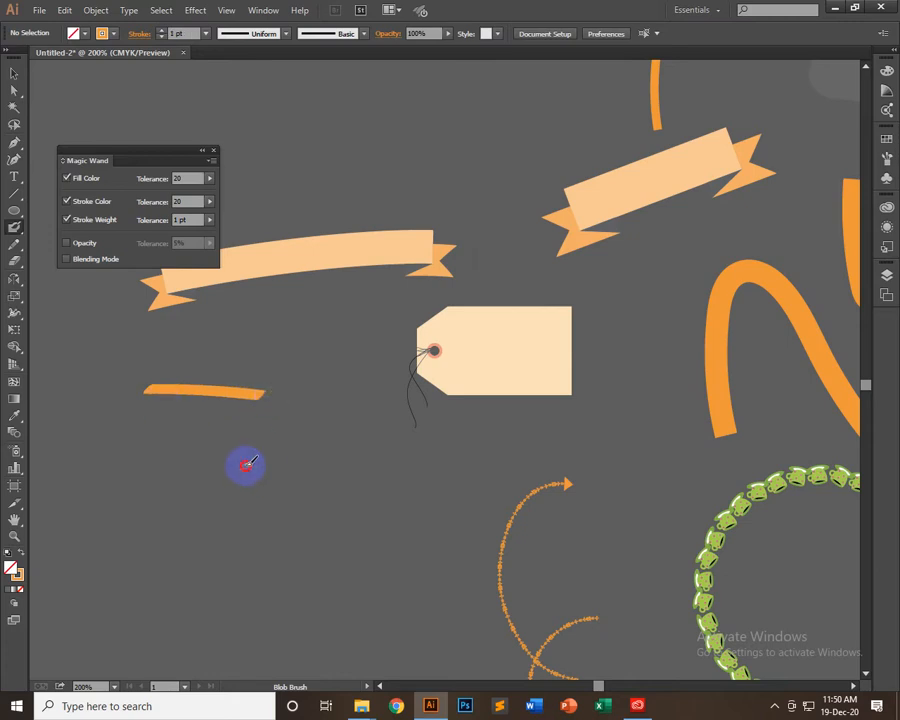
mouse_move(245, 464)
mouse_down()
mouse_move(287, 485)
mouse_move(322, 449)
mouse_move(328, 425)
mouse_move(317, 400)
mouse_move(304, 396)
mouse_move(290, 415)
mouse_move(344, 444)
mouse_move(372, 493)
mouse_move(310, 631)
mouse_up()
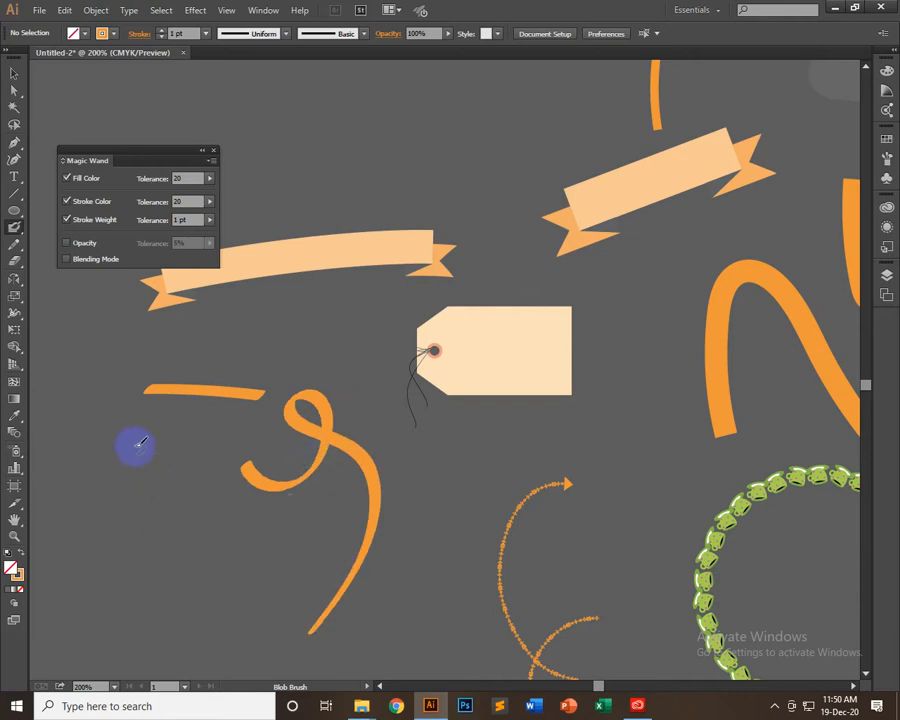
mouse_move(103, 433)
mouse_down()
mouse_move(166, 445)
mouse_move(94, 475)
mouse_move(185, 511)
mouse_move(185, 543)
mouse_move(159, 579)
mouse_move(135, 565)
mouse_move(166, 520)
mouse_move(285, 607)
mouse_up()
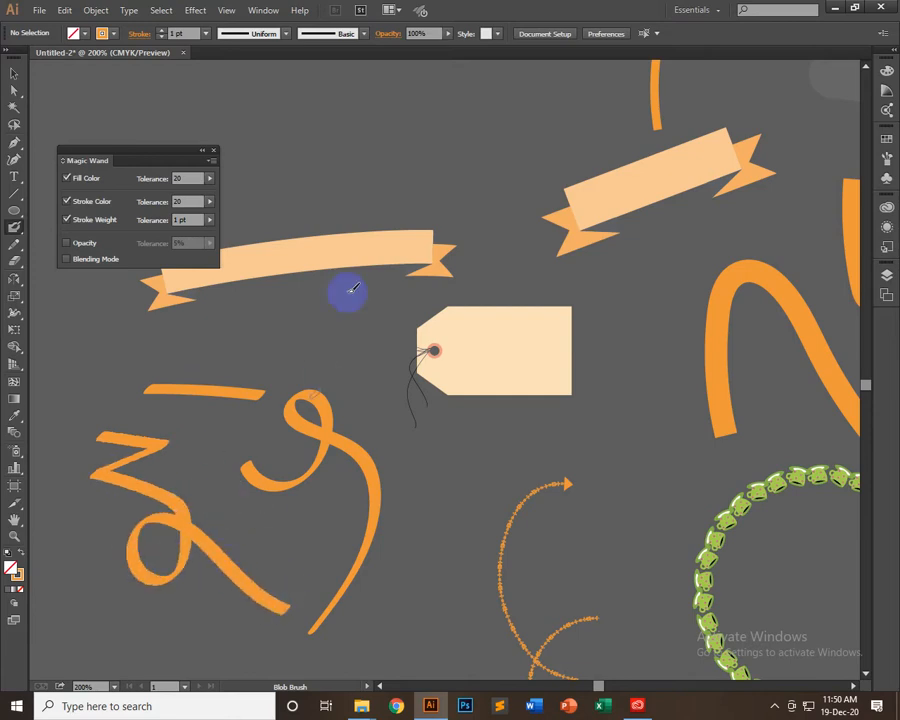
mouse_move(339, 311)
mouse_down()
mouse_move(299, 302)
mouse_move(195, 325)
mouse_move(140, 363)
mouse_move(104, 372)
mouse_up()
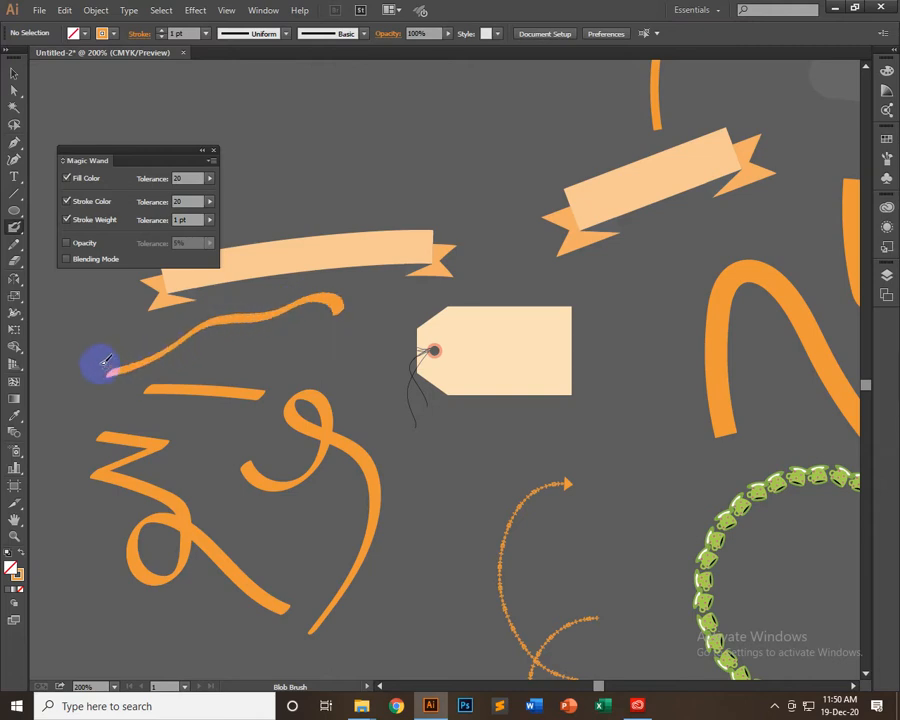
mouse_move(317, 325)
mouse_down()
mouse_move(282, 342)
mouse_move(272, 329)
mouse_move(254, 334)
mouse_move(244, 350)
mouse_move(222, 356)
mouse_move(222, 337)
mouse_move(100, 407)
mouse_move(81, 312)
mouse_up()
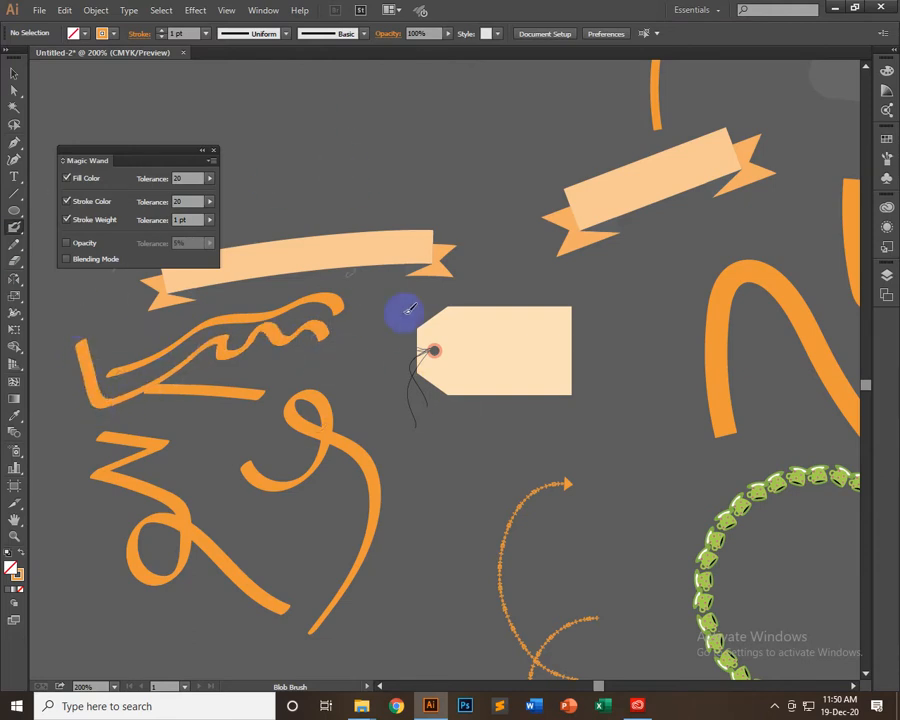
Paint three more Blob Brush strokes above the curved banner: a looped curve, a short hook and a diagonal line crossing the loop's top
scroll(377, 366, down, 1)
scroll(384, 360, up, 5)
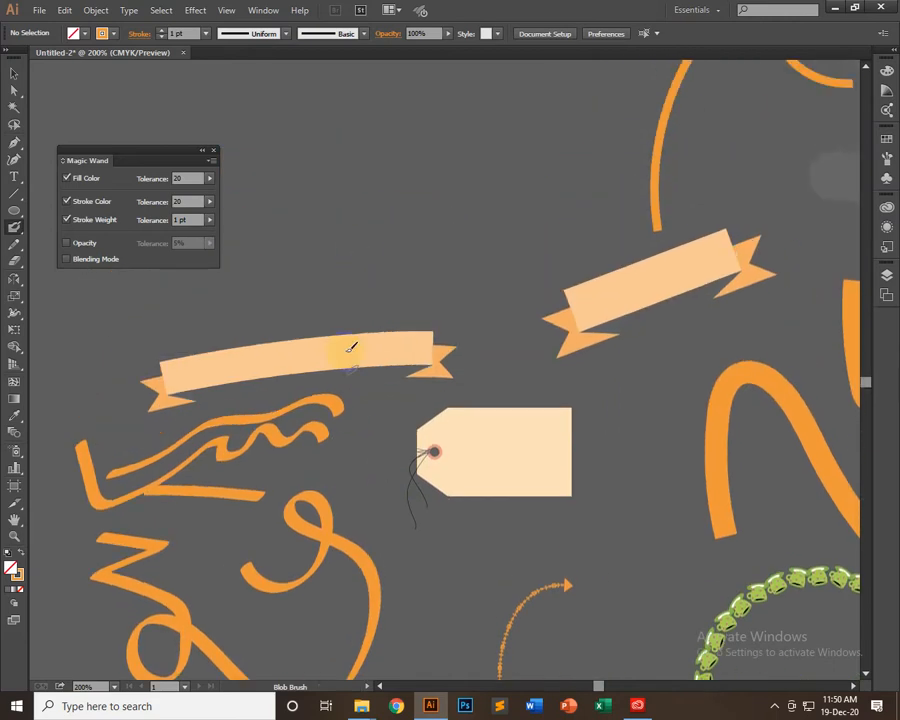
scroll(350, 347, up, 1)
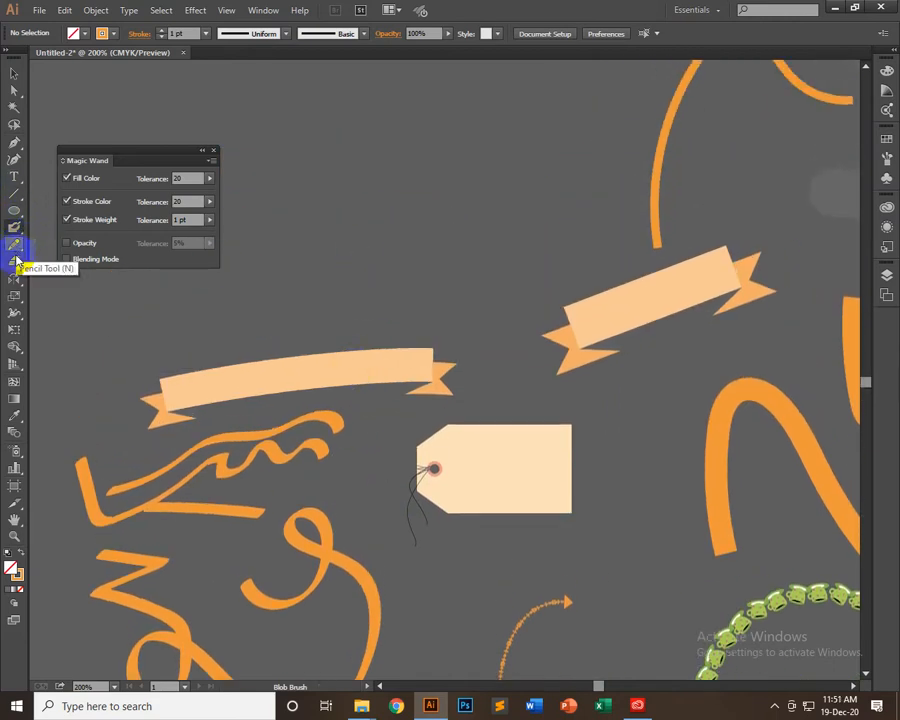
scroll(298, 203, down, 4)
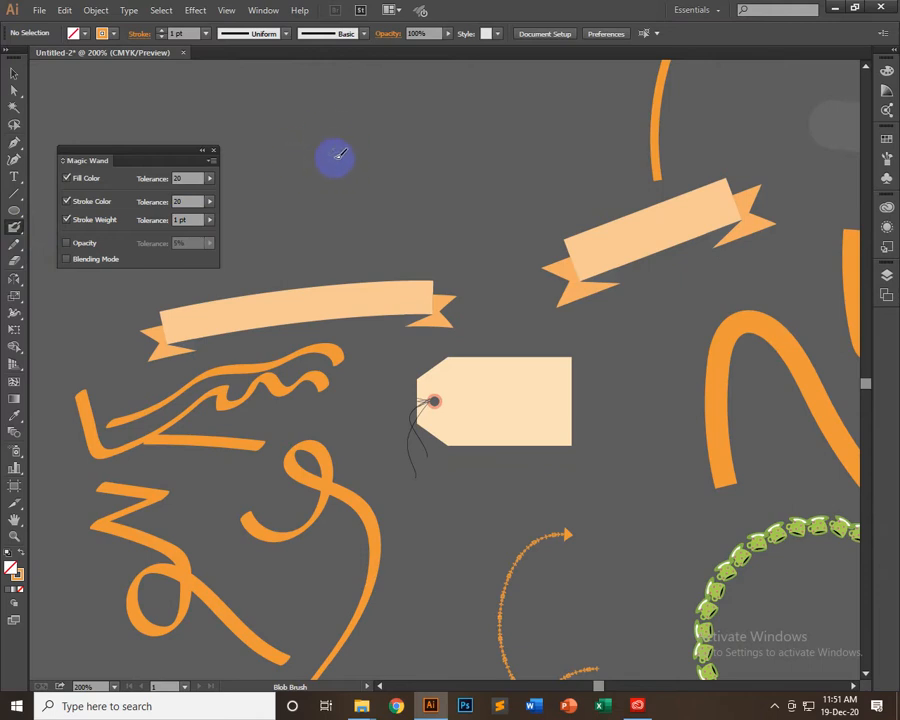
mouse_move(341, 218)
mouse_down()
mouse_move(347, 165)
mouse_move(368, 192)
mouse_move(354, 263)
mouse_move(349, 255)
mouse_move(402, 256)
mouse_move(464, 174)
mouse_up()
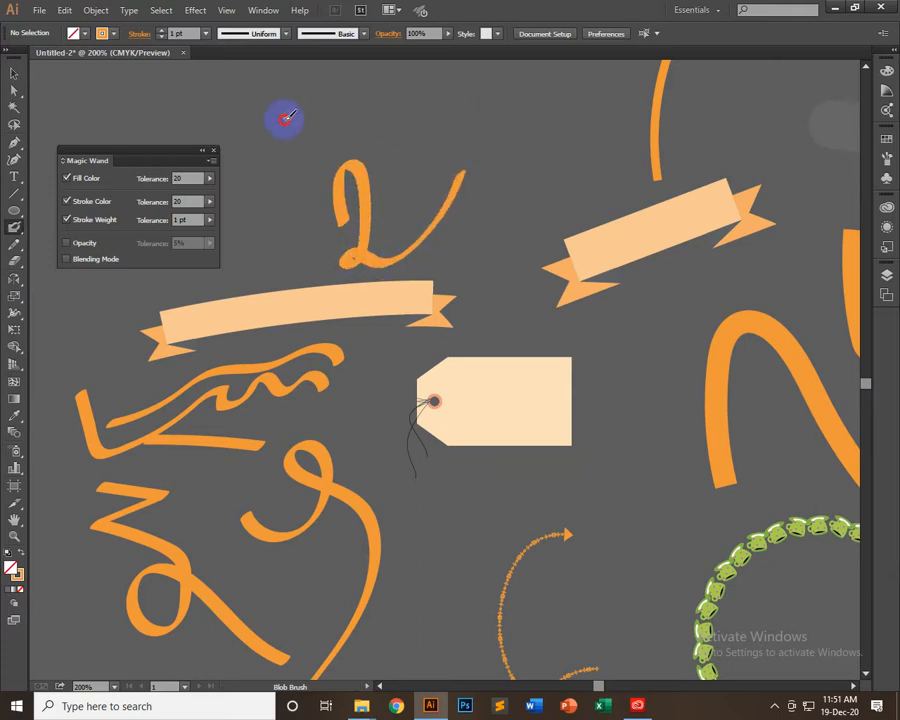
mouse_move(283, 122)
mouse_down()
mouse_move(338, 125)
mouse_move(326, 151)
mouse_up()
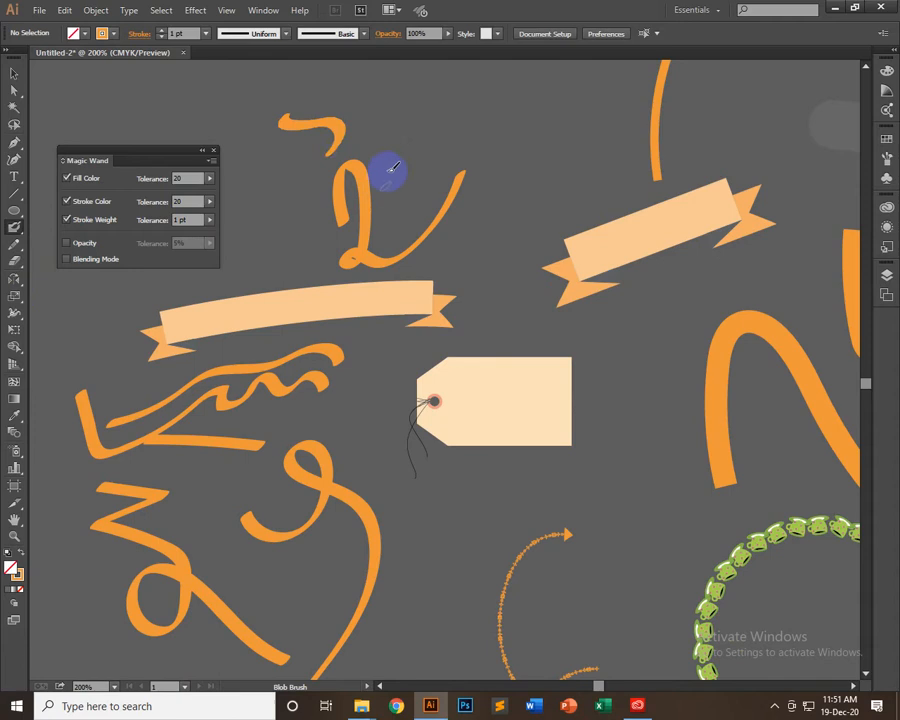
mouse_move(288, 214)
mouse_down()
mouse_move(306, 188)
mouse_move(418, 124)
mouse_up()
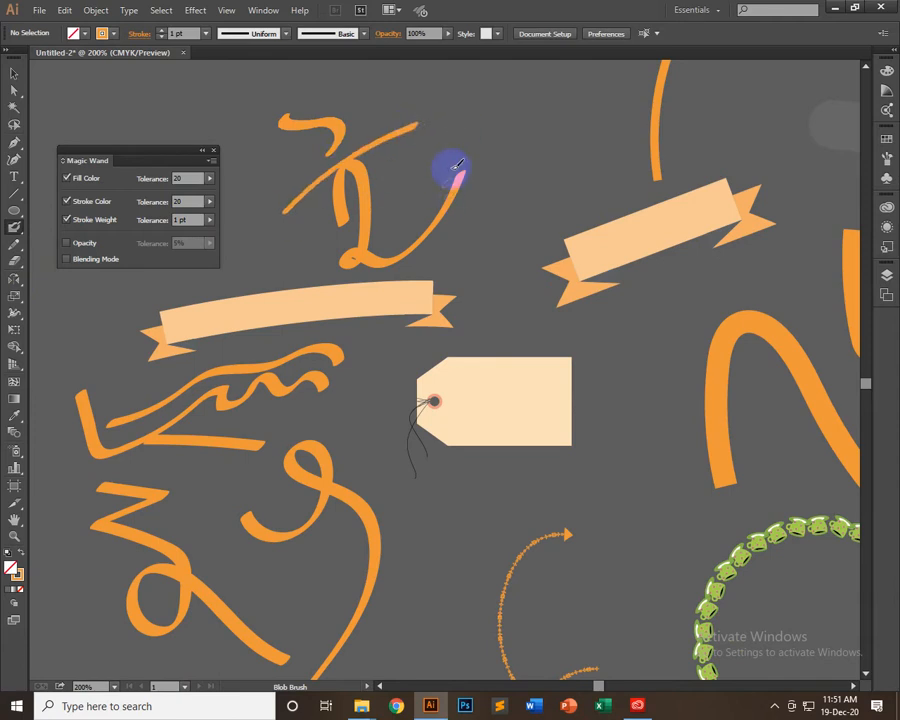
Make Smooth the current pencil-group tool and select the thin looped orange curve below the circle of green cups
click(8, 74)
click(4, 227)
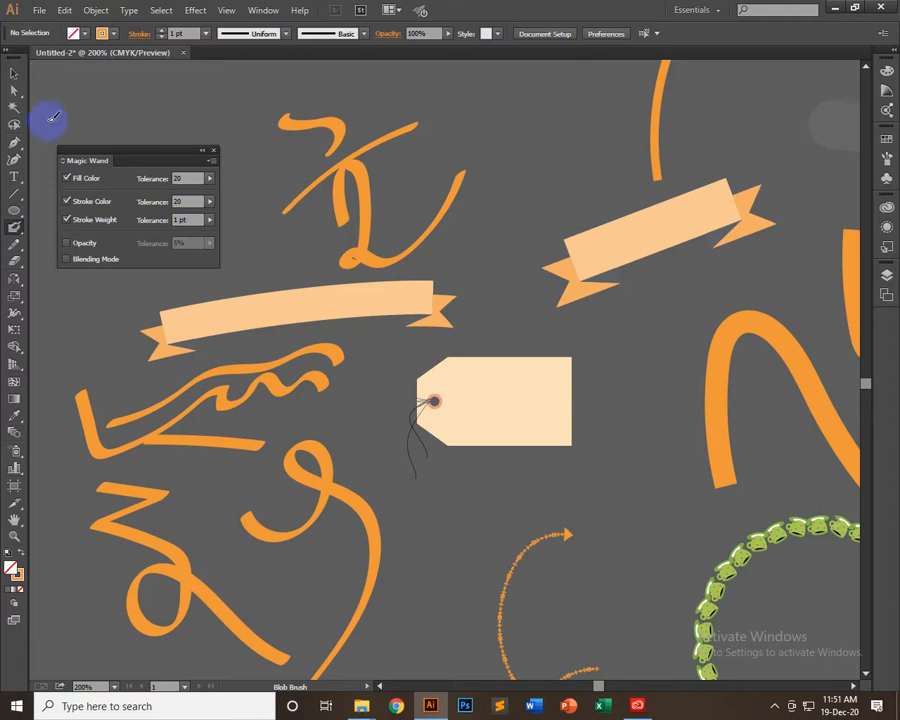
click(13, 243)
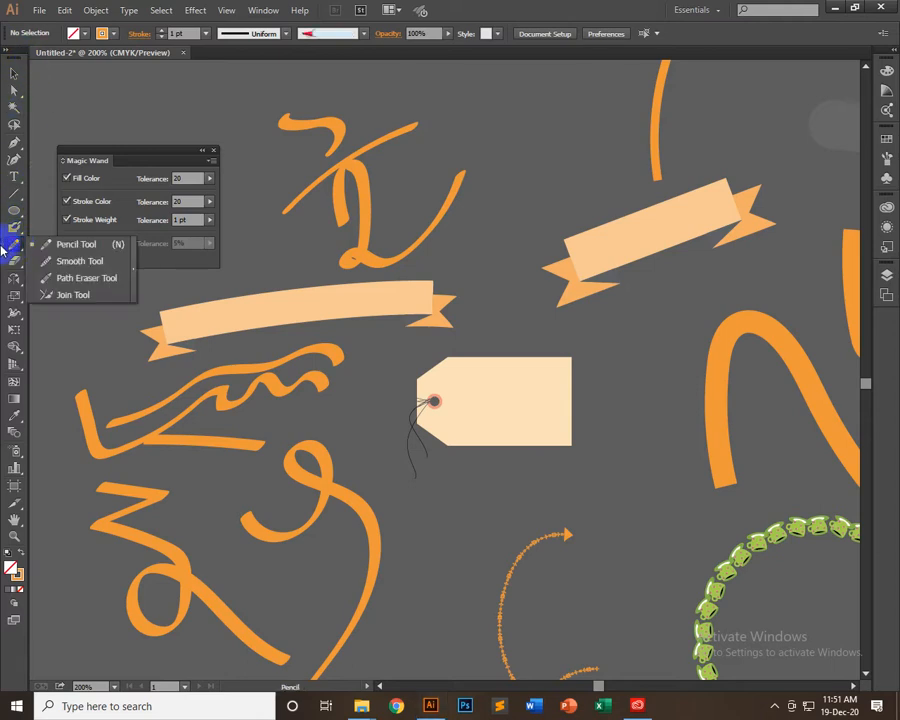
click(79, 261)
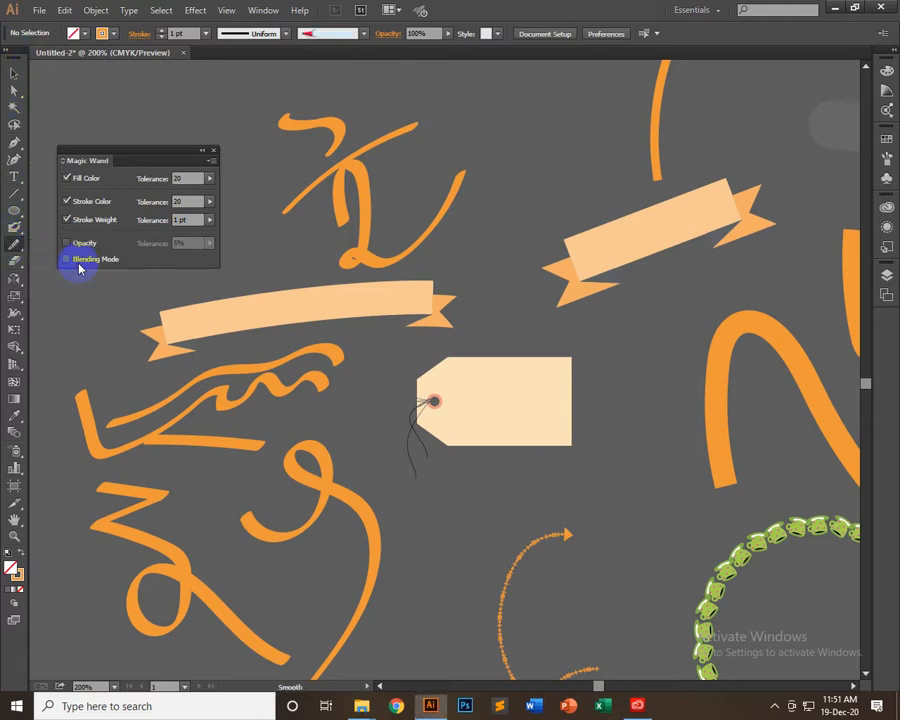
scroll(570, 528, down, 3)
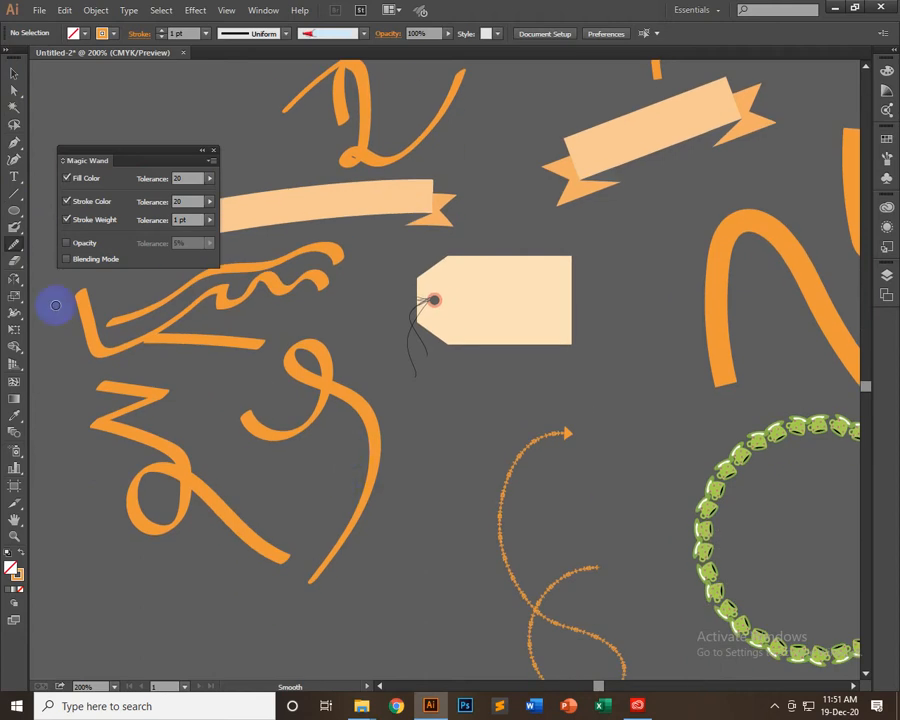
drag(443, 524, 331, 366)
drag(633, 532, 217, 345)
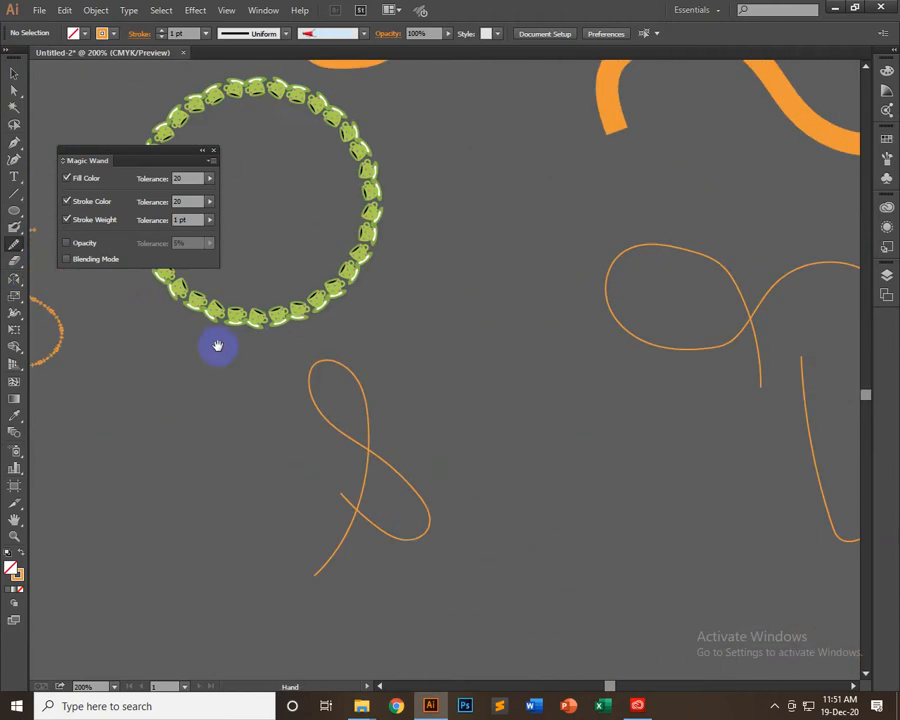
click(13, 70)
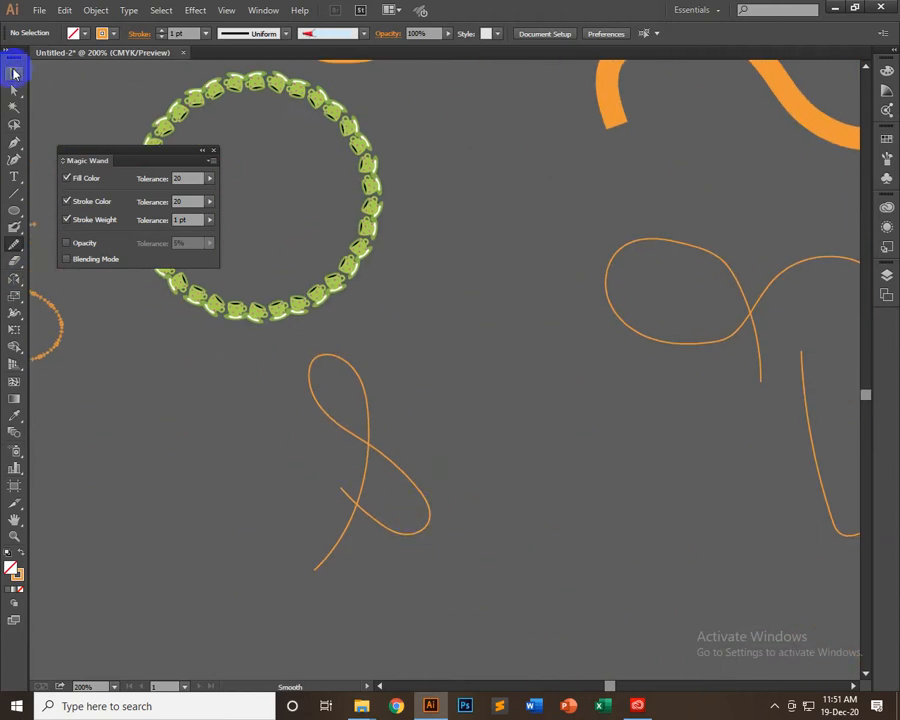
drag(418, 412, 233, 567)
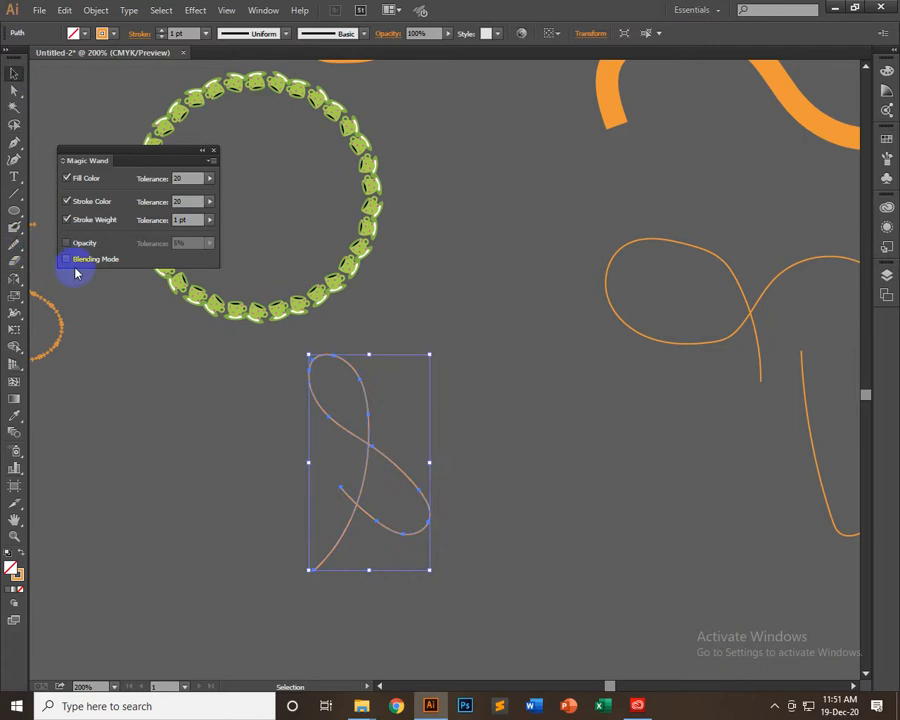
Smooth the selected looped curve with several Smooth tool passes along its upper and lower loops, and deselect it
click(13, 243)
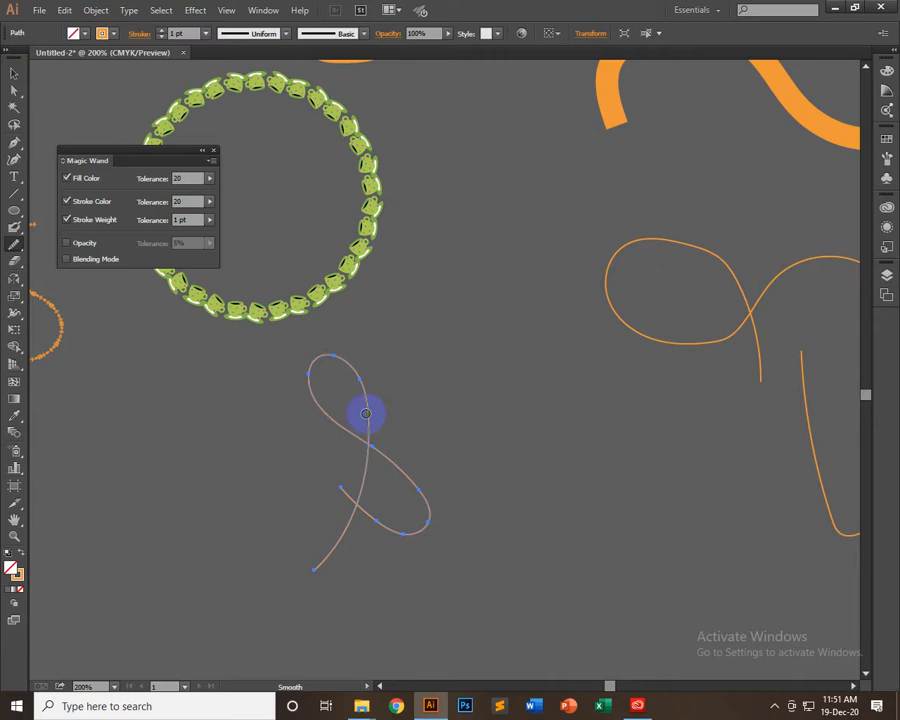
drag(500, 421, 626, 421)
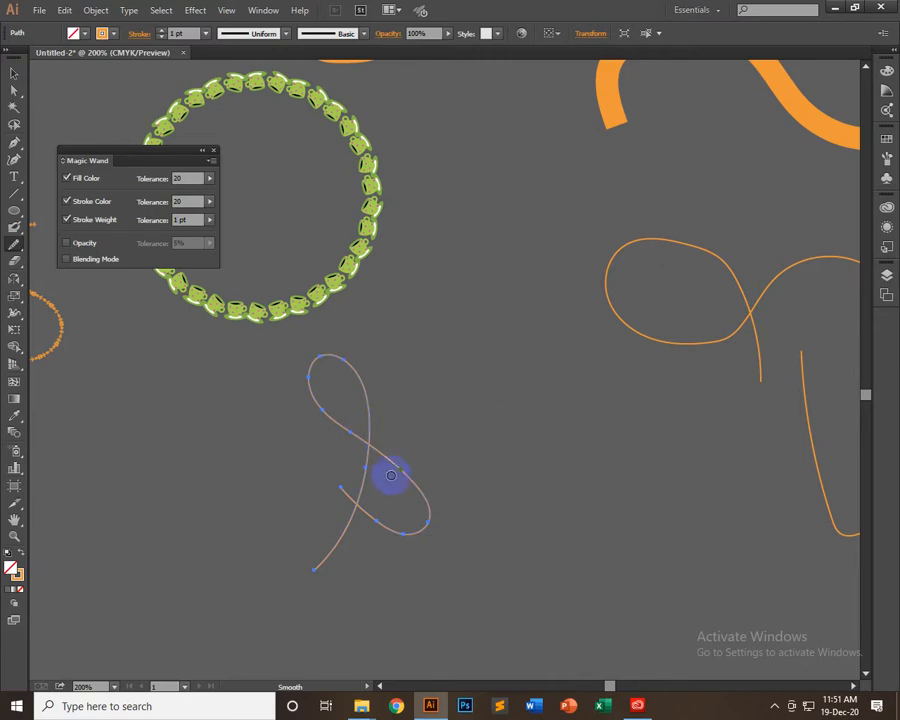
mouse_move(342, 488)
mouse_down()
mouse_move(378, 509)
mouse_move(384, 525)
mouse_move(379, 517)
mouse_move(361, 557)
mouse_move(399, 513)
mouse_up()
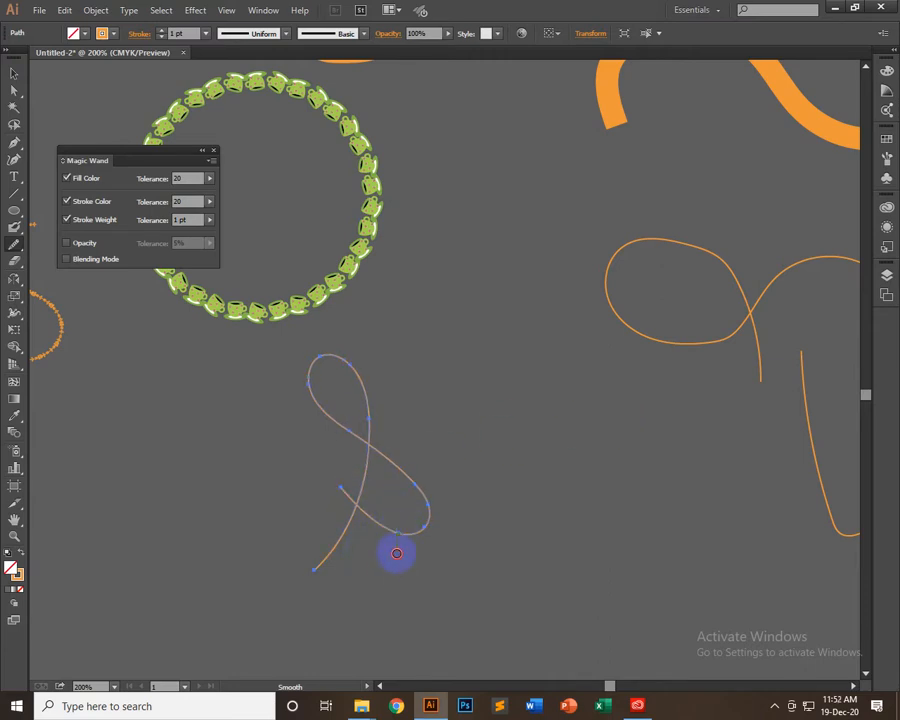
drag(396, 568, 423, 513)
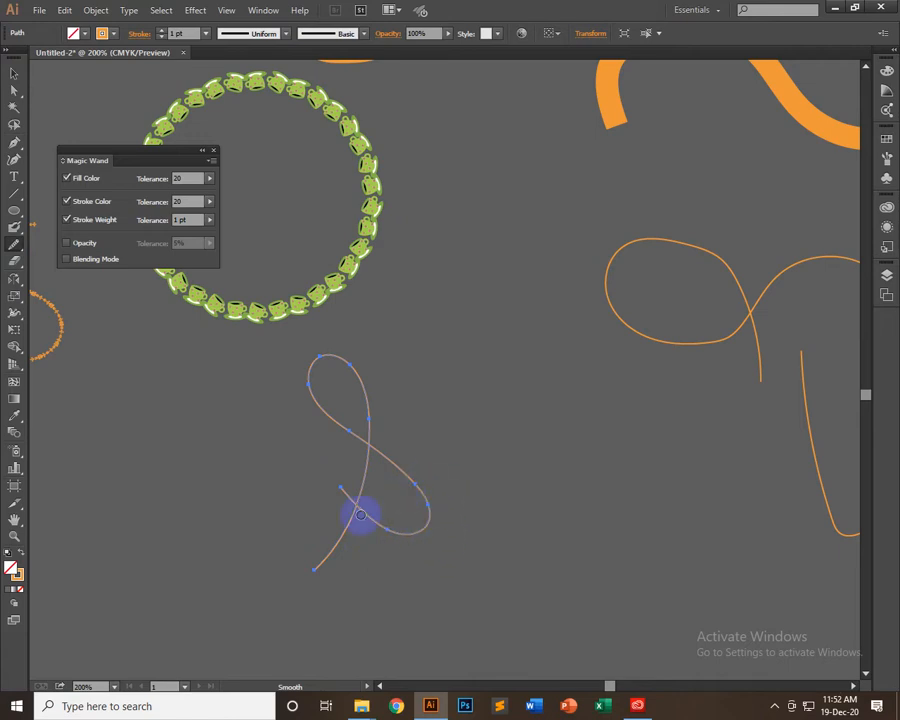
mouse_move(384, 506)
mouse_down()
mouse_move(377, 512)
mouse_move(308, 425)
mouse_up()
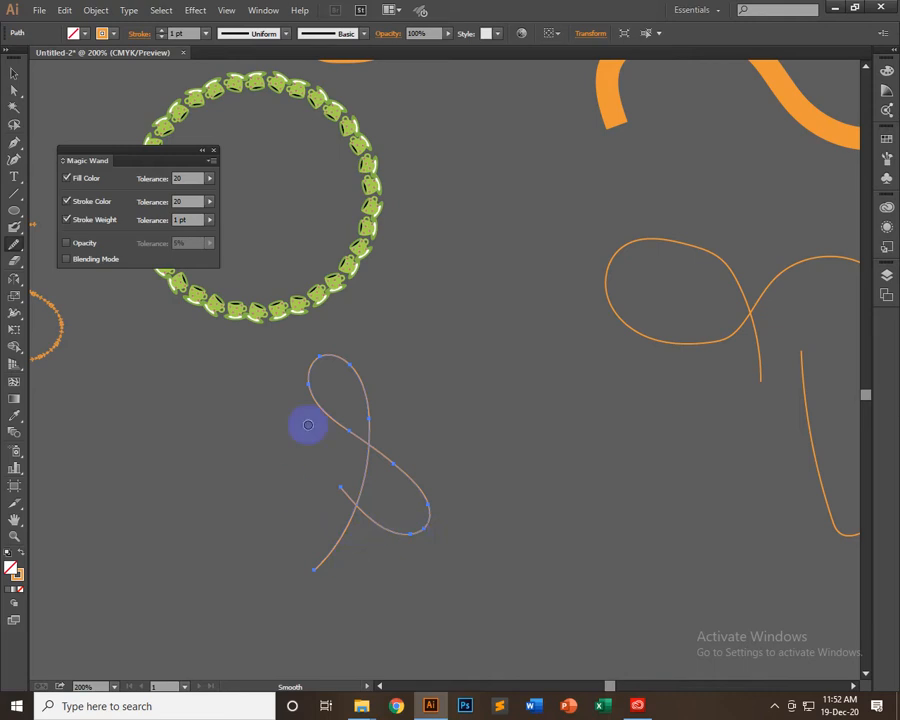
click(14, 74)
click(446, 334)
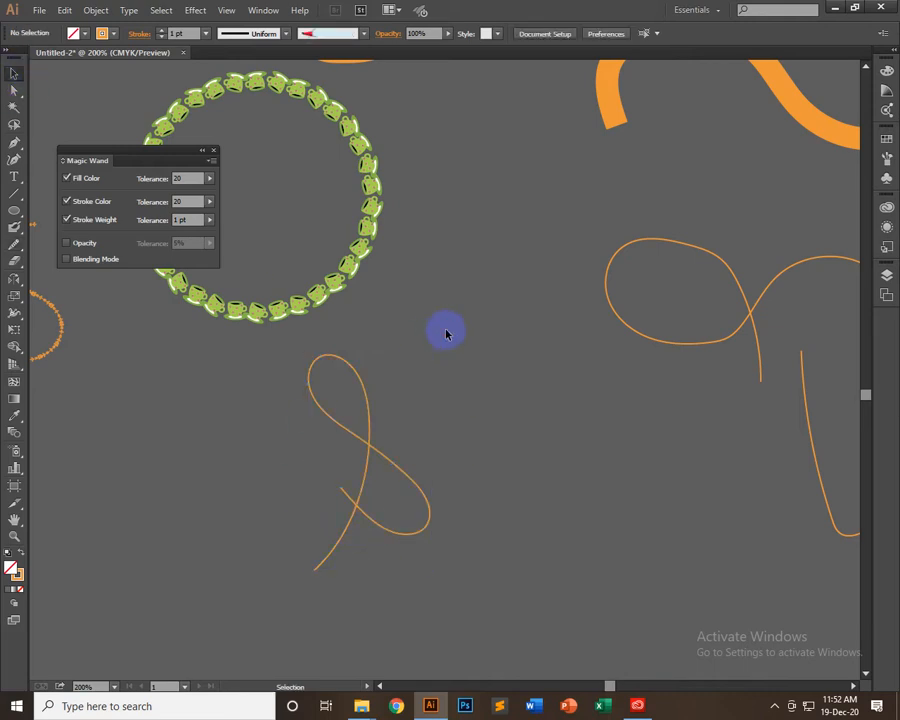
Set the smoothed looped curve's stroke weight to 8 pt and deselect it
drag(500, 368, 257, 629)
click(206, 34)
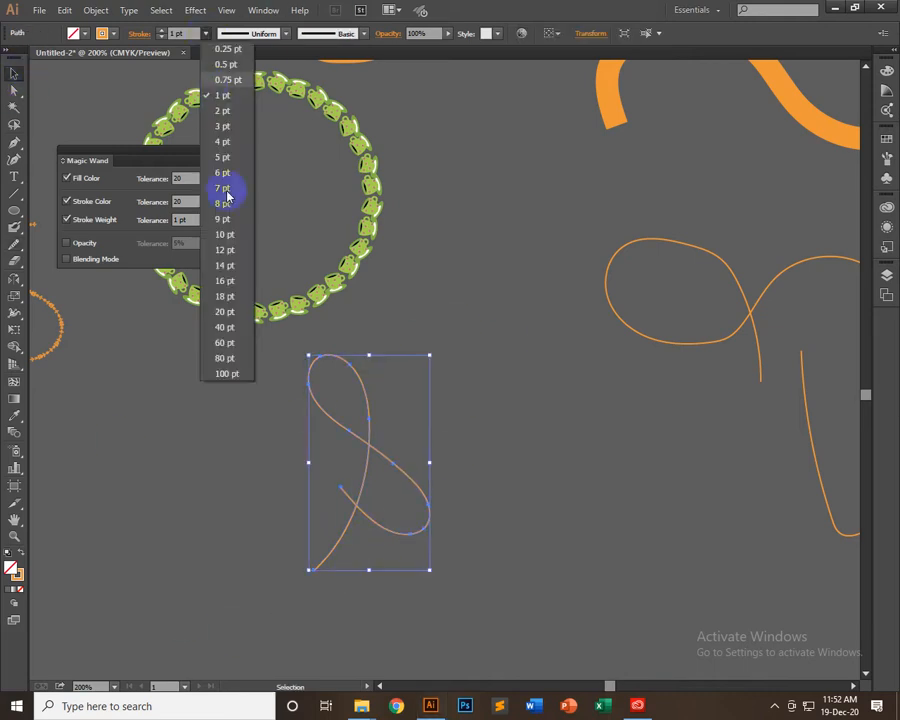
click(233, 206)
click(519, 478)
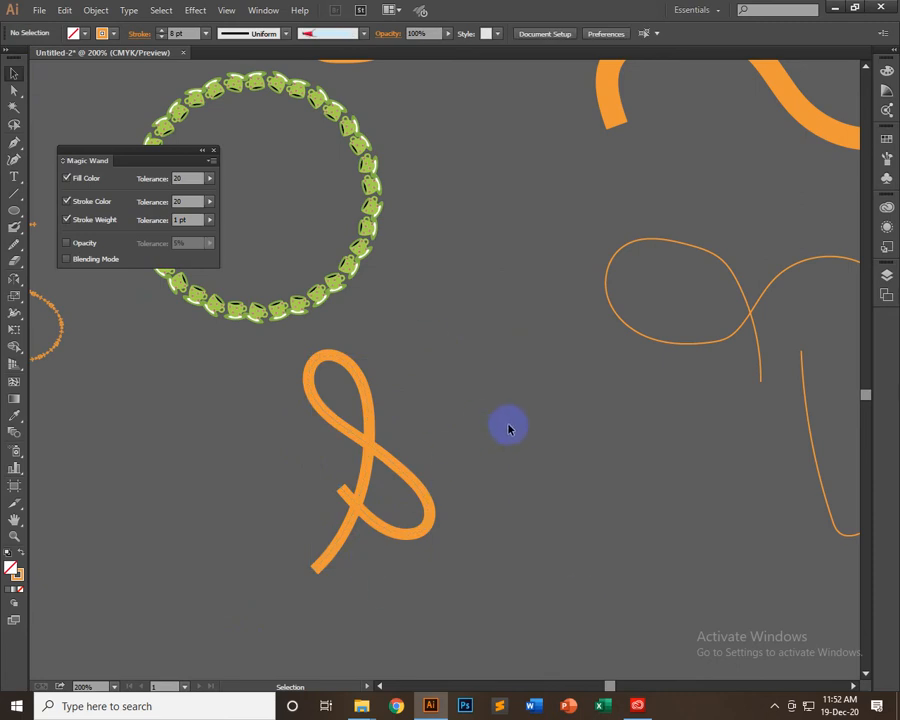
scroll(508, 428, up, 3)
scroll(480, 418, down, 3)
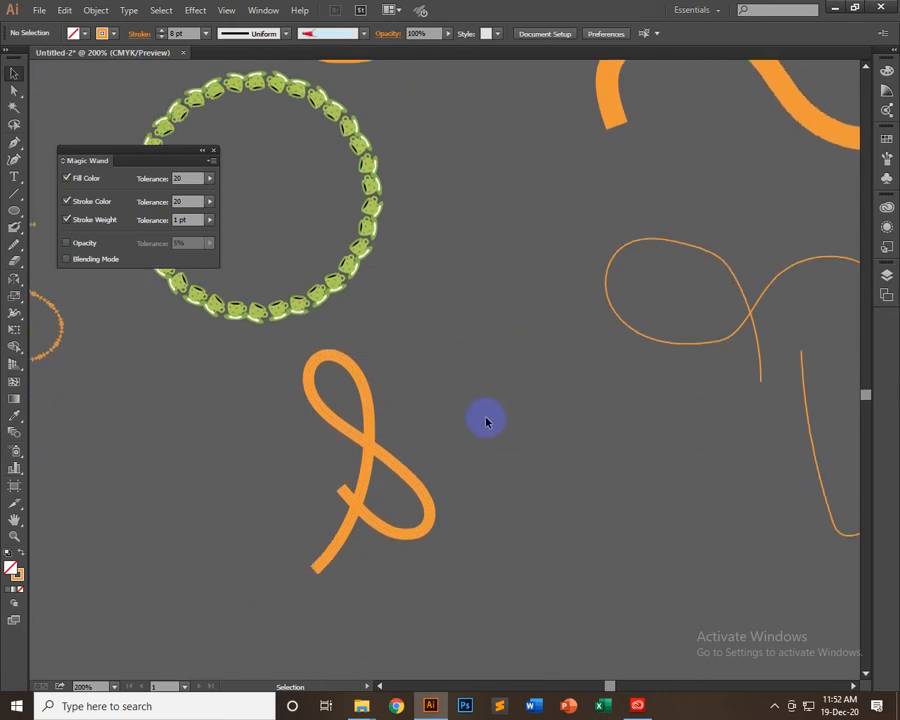
Erase short lengths from both open ends of the thick looped curve with the Path Eraser tool
click(15, 245)
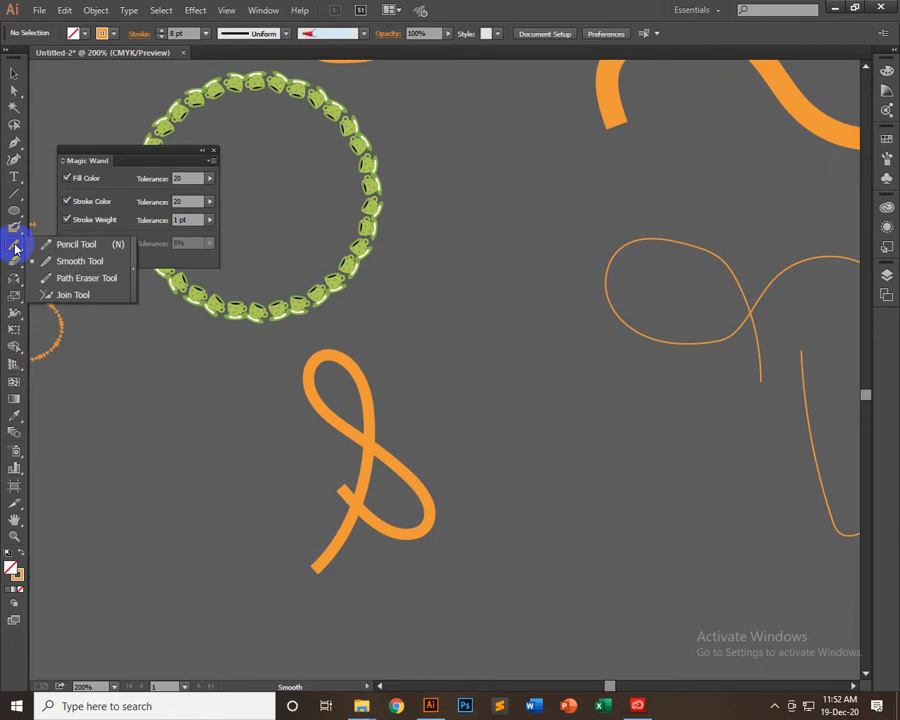
click(110, 278)
drag(348, 500, 398, 512)
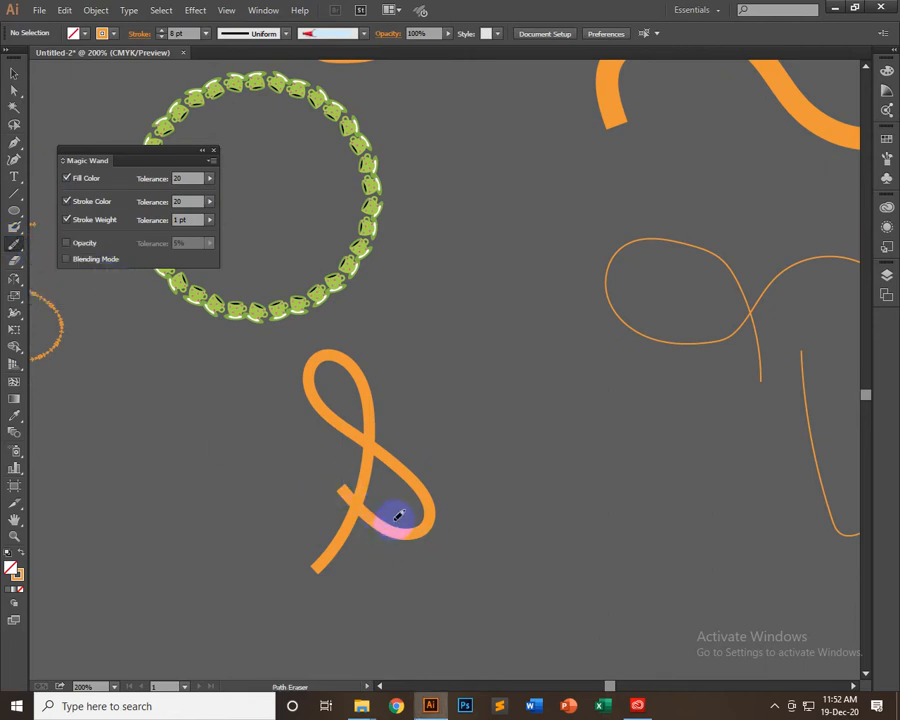
click(14, 72)
drag(285, 498, 340, 520)
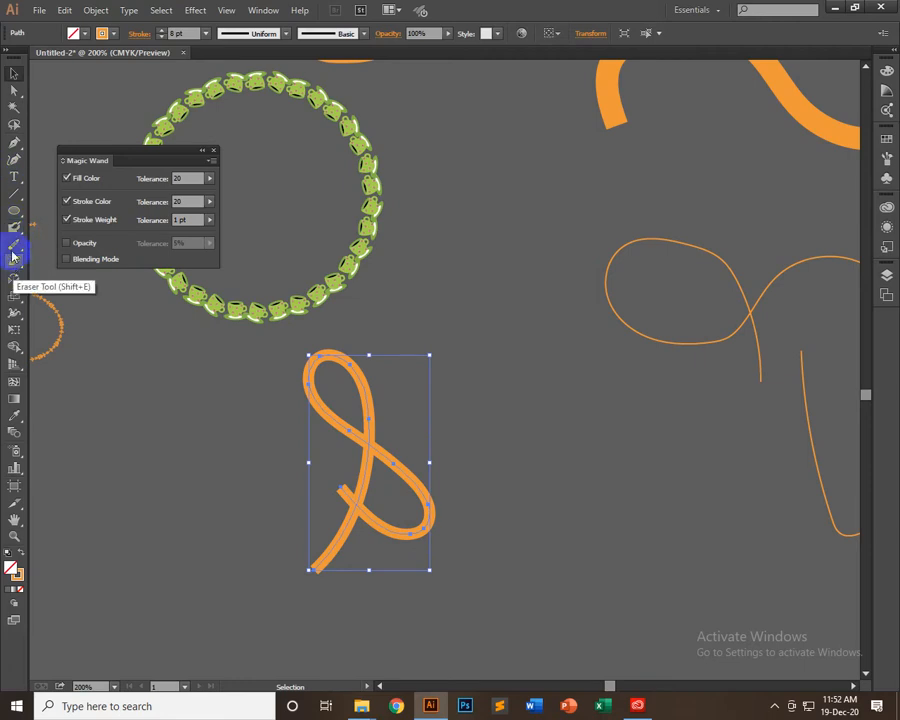
click(14, 243)
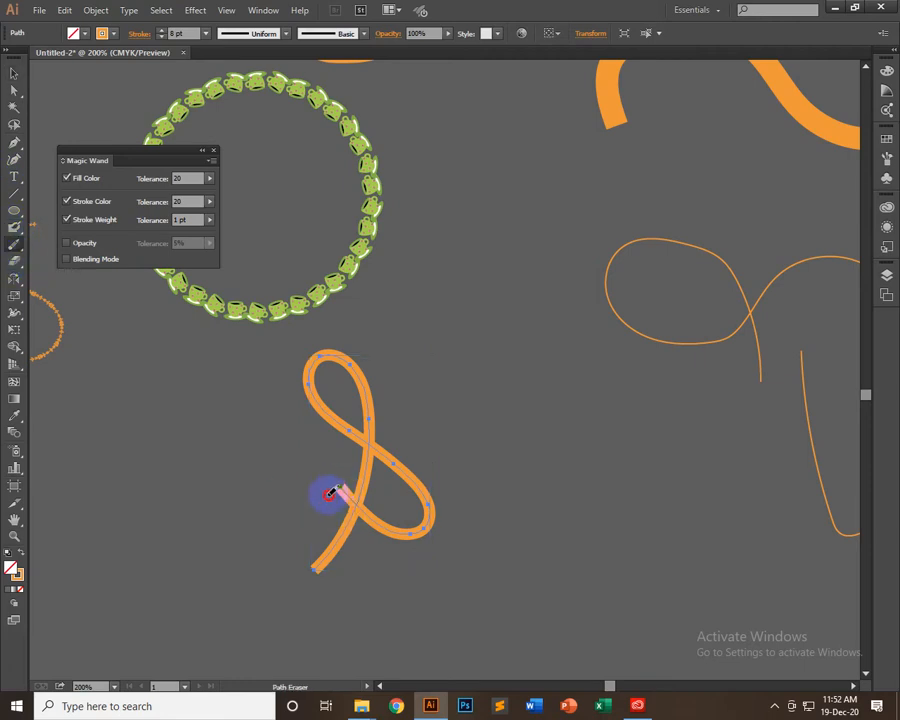
drag(329, 495, 353, 491)
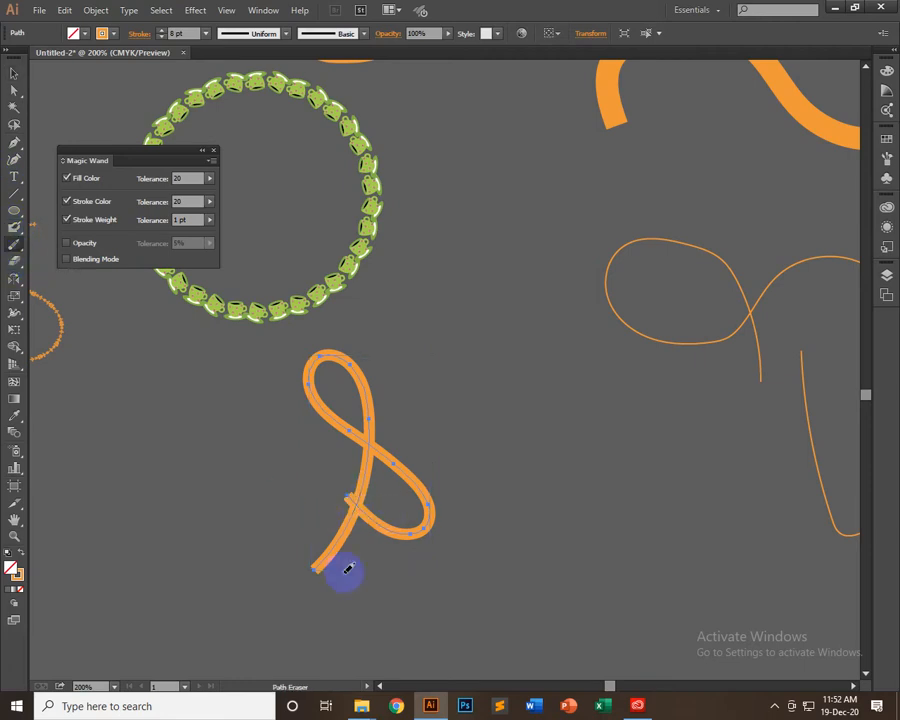
mouse_move(315, 547)
mouse_down()
mouse_move(369, 582)
mouse_move(311, 592)
mouse_move(327, 545)
mouse_move(338, 541)
mouse_move(317, 566)
mouse_move(330, 543)
mouse_move(333, 573)
mouse_move(378, 542)
mouse_up()
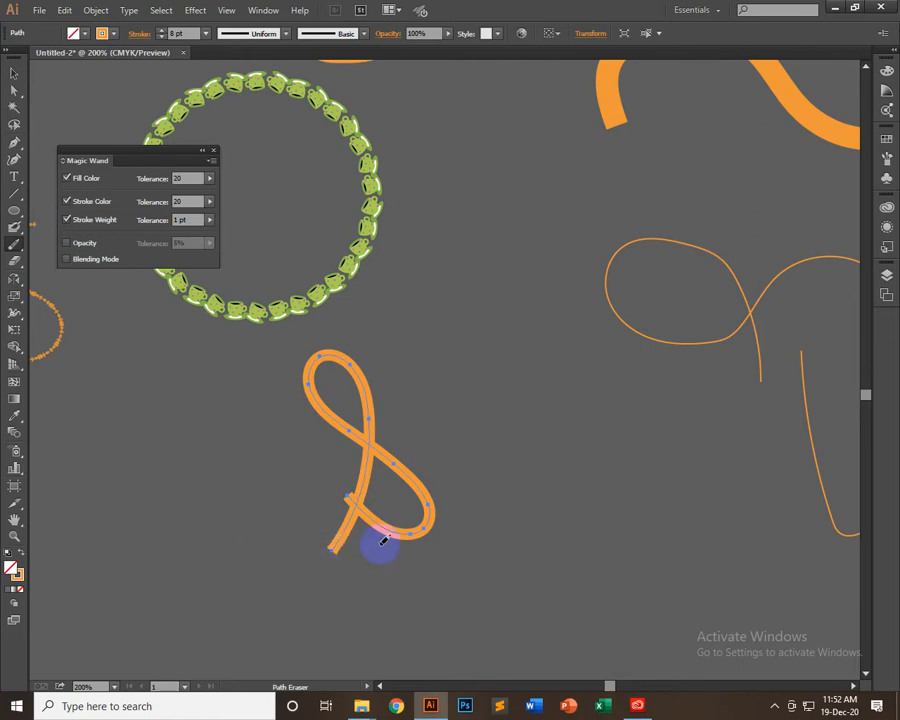
Erase the curve's lower tip, its lower loop and the small leftover stub with the Eraser tool
mouse_move(16, 246)
mouse_down()
mouse_move(80, 296)
mouse_move(55, 302)
mouse_move(88, 259)
mouse_move(76, 227)
mouse_move(80, 305)
mouse_move(97, 298)
mouse_move(10, 207)
mouse_move(352, 185)
mouse_move(66, 234)
mouse_move(16, 234)
mouse_move(28, 244)
mouse_move(16, 248)
mouse_move(12, 272)
mouse_move(12, 262)
mouse_move(50, 298)
mouse_move(42, 300)
mouse_move(72, 250)
mouse_move(68, 301)
mouse_move(56, 249)
mouse_move(62, 278)
mouse_move(68, 262)
mouse_up()
mouse_move(327, 554)
mouse_down()
mouse_move(252, 586)
mouse_move(177, 587)
mouse_up()
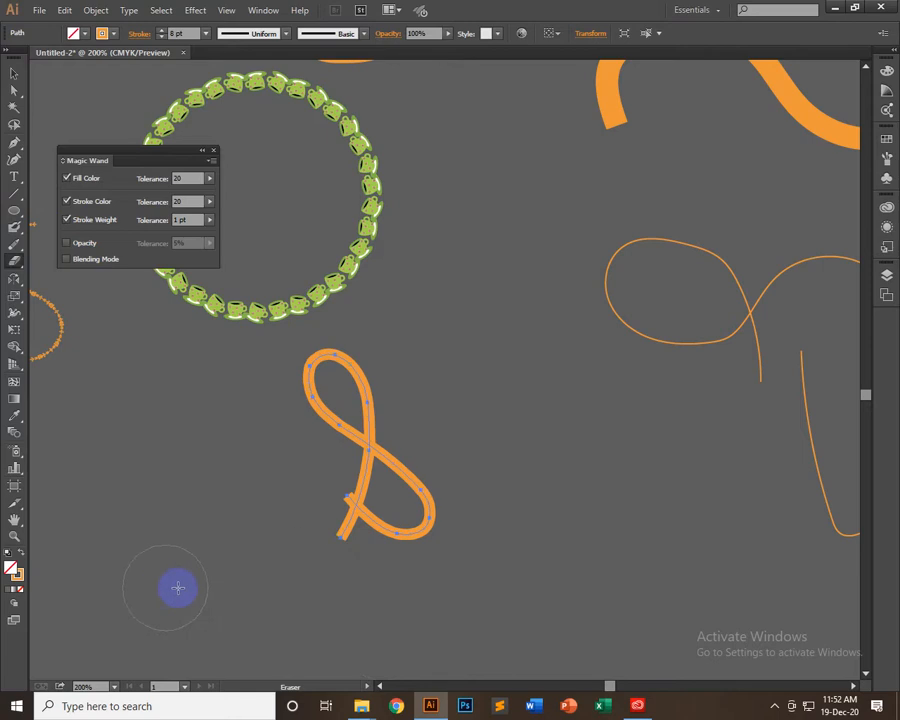
mouse_move(498, 551)
mouse_down()
mouse_move(498, 590)
mouse_move(540, 638)
mouse_move(390, 543)
mouse_move(514, 535)
mouse_up()
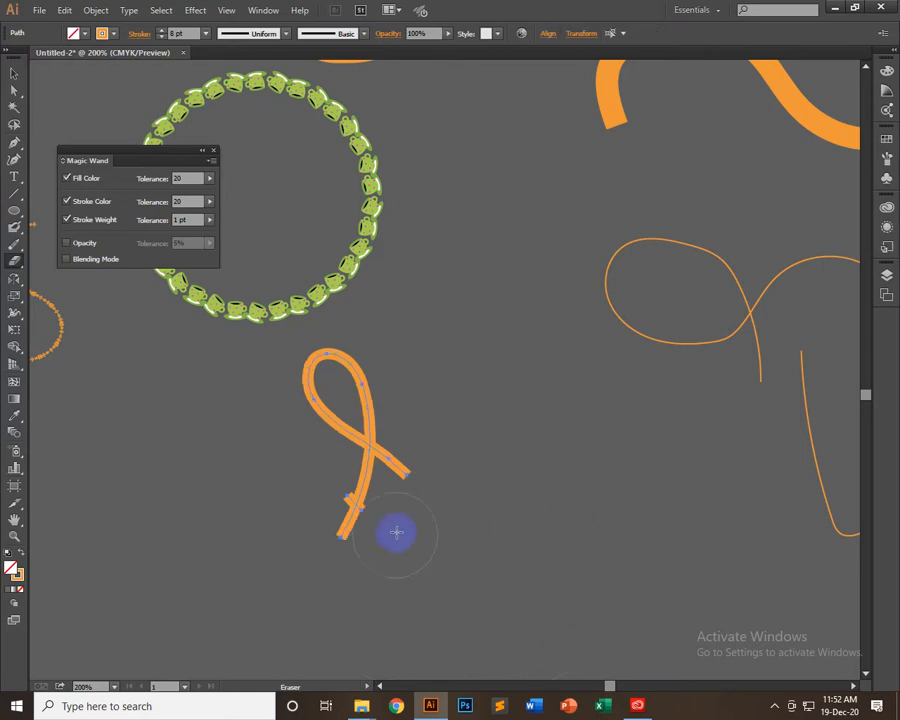
mouse_move(370, 505)
mouse_down()
mouse_move(532, 583)
mouse_move(416, 547)
mouse_move(530, 546)
mouse_up()
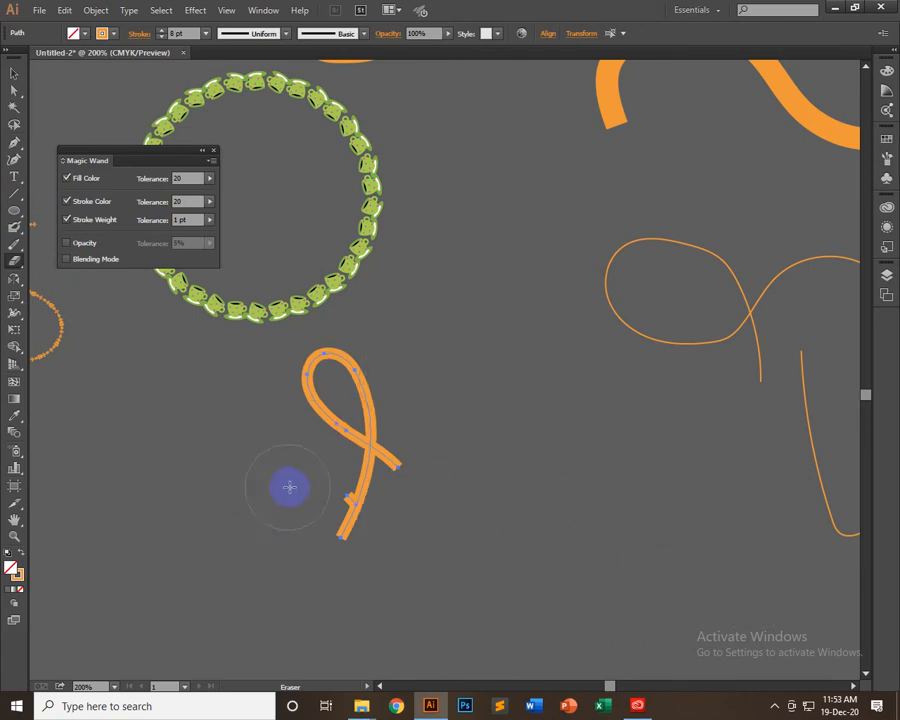
drag(313, 485, 298, 482)
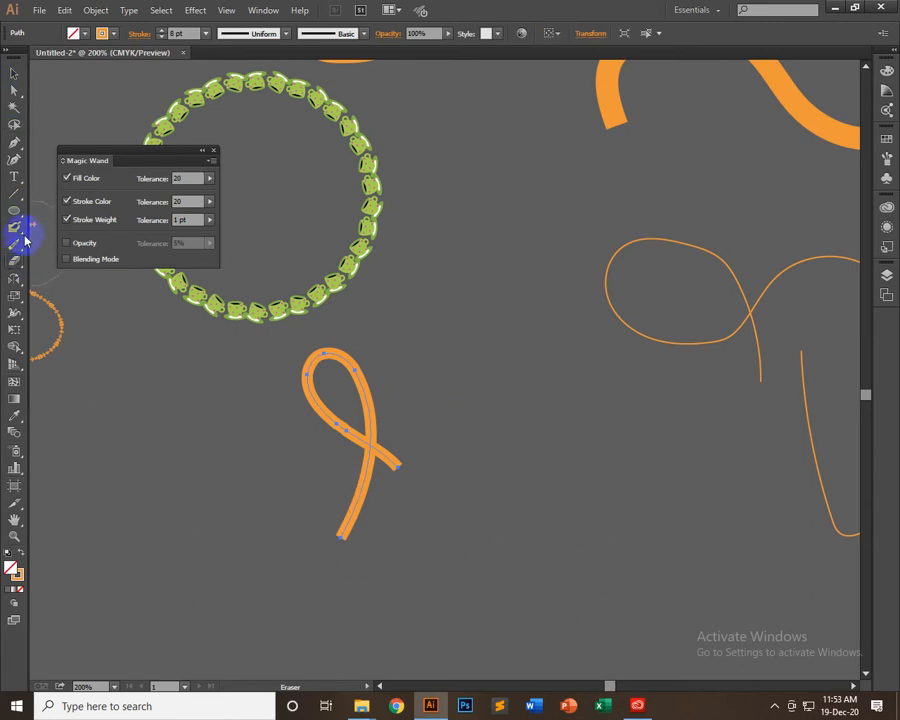
Draw a circle to the right of the looped curve and try to cut its outline at the top with the Scissors tool
drag(18, 214, 74, 240)
mouse_move(548, 421)
mouse_down()
mouse_move(556, 313)
mouse_move(546, 327)
mouse_up()
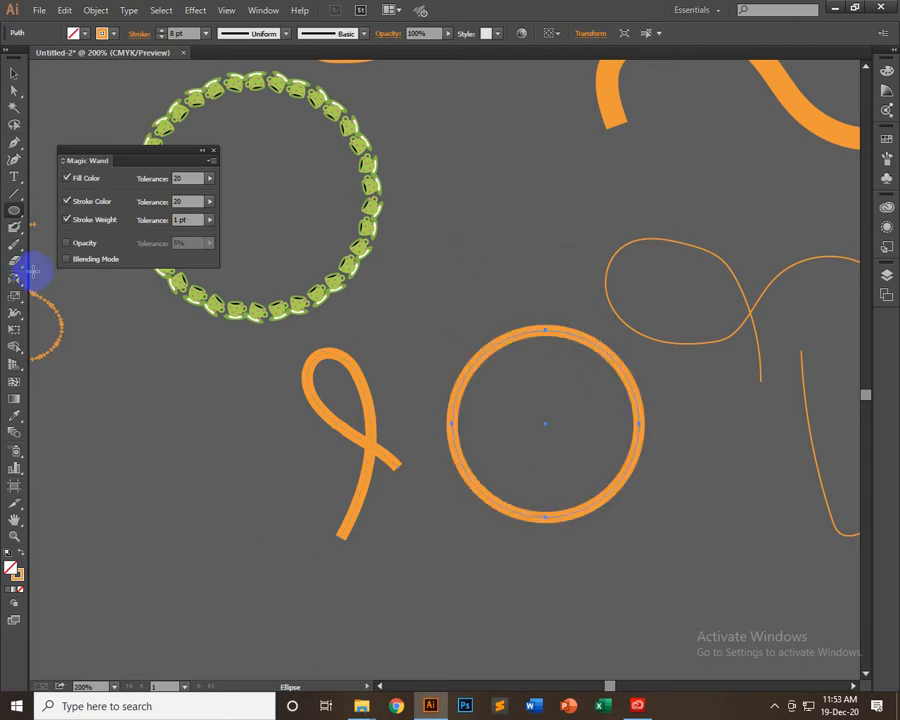
drag(18, 266, 85, 281)
click(548, 336)
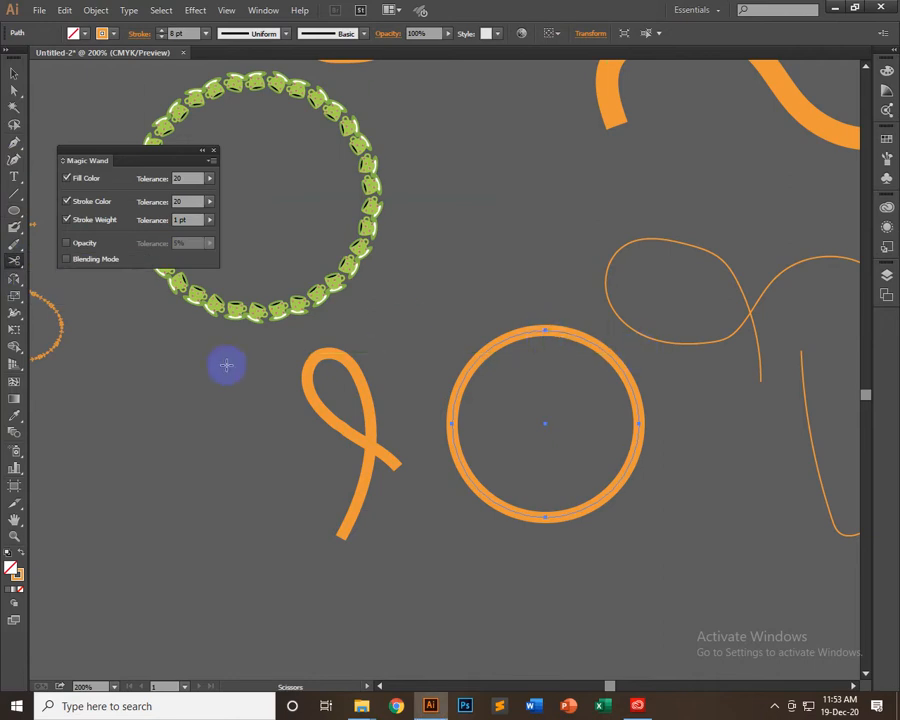
click(362, 400)
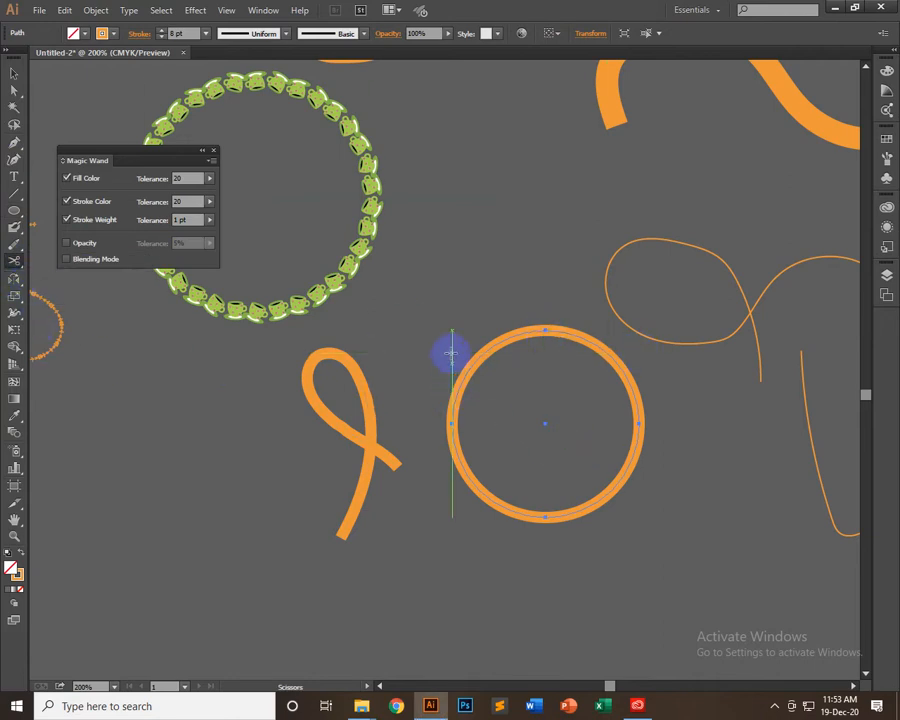
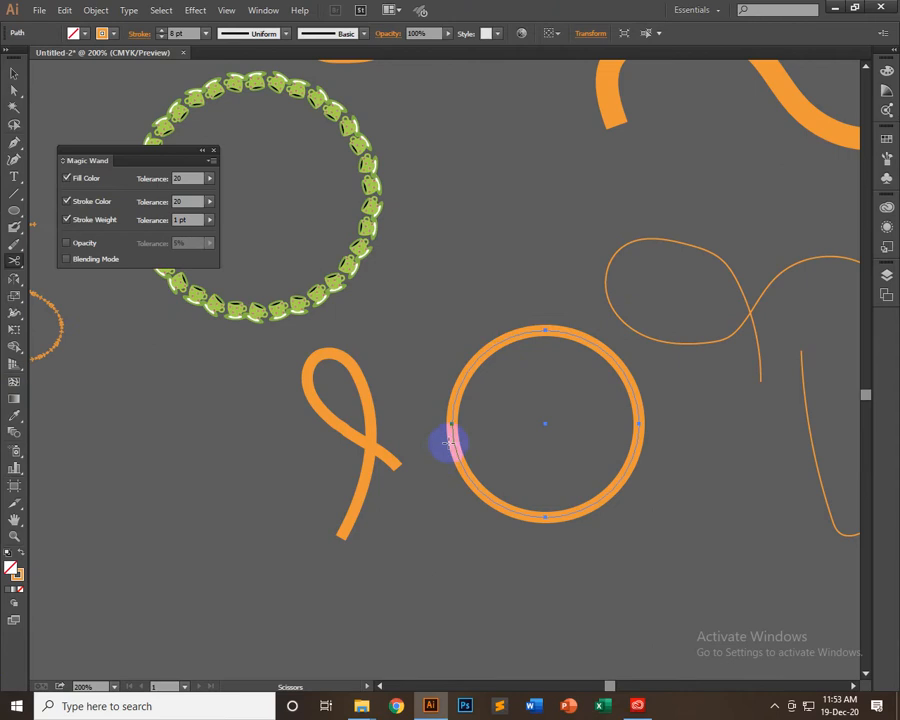
Cut the orange circle at its top and left anchor points with Scissors, and move the quarter arc up away from it
click(545, 330)
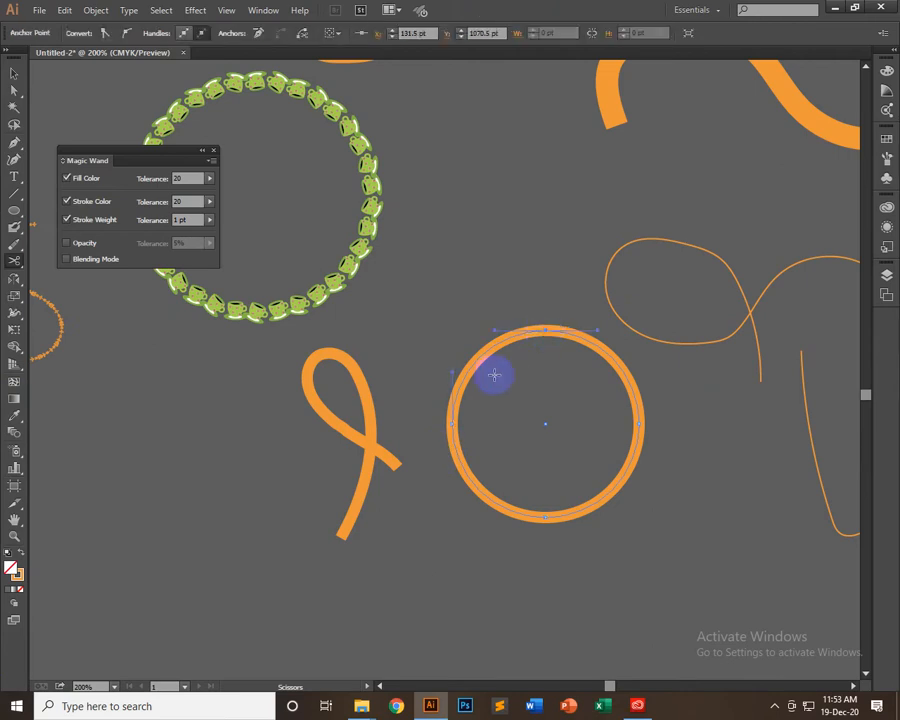
click(452, 423)
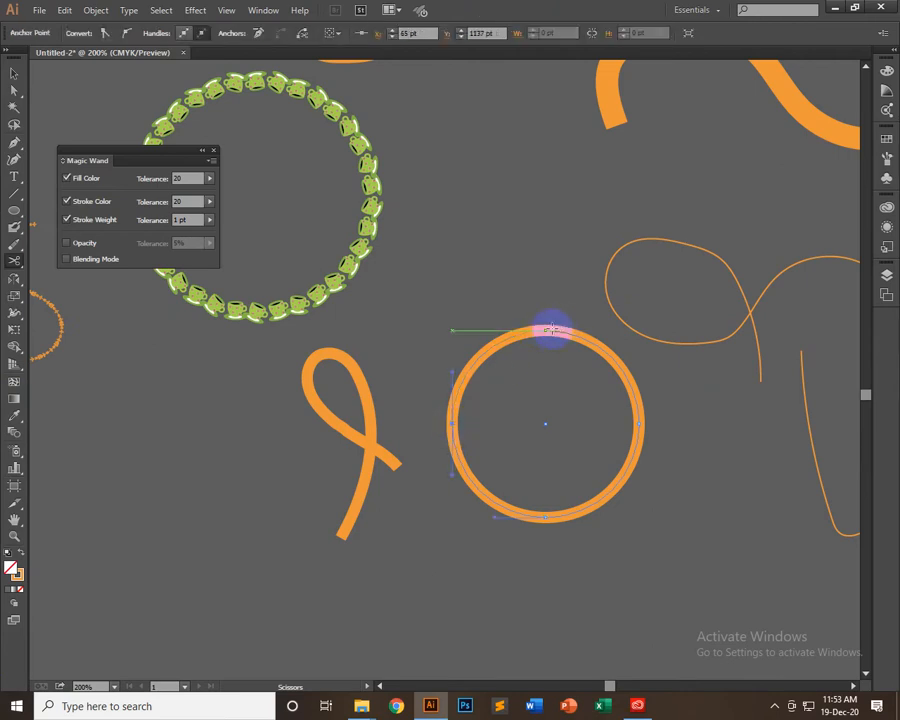
click(14, 74)
click(596, 280)
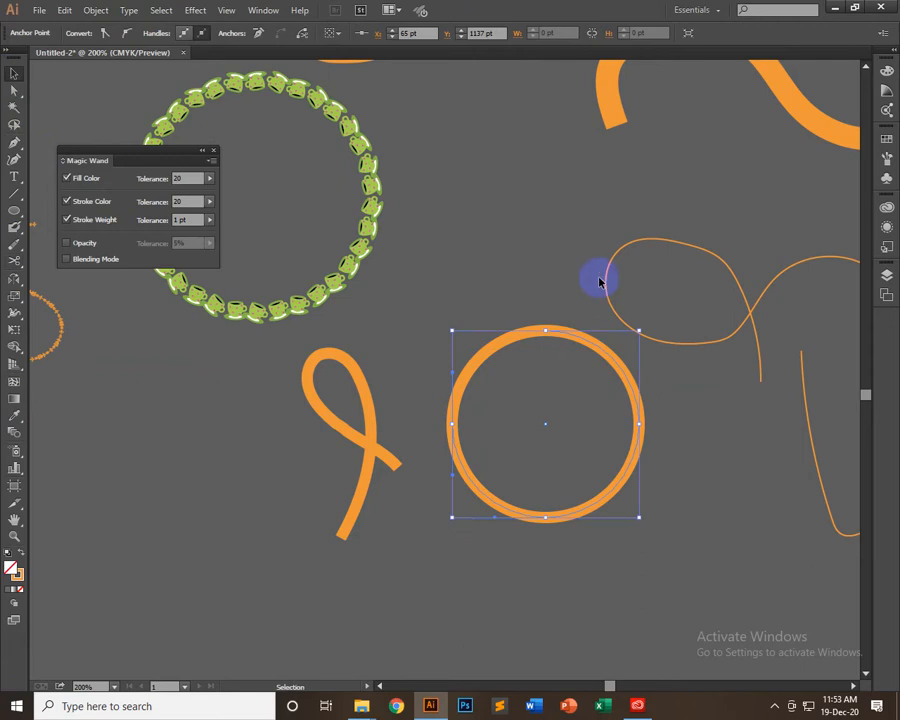
drag(514, 340, 496, 281)
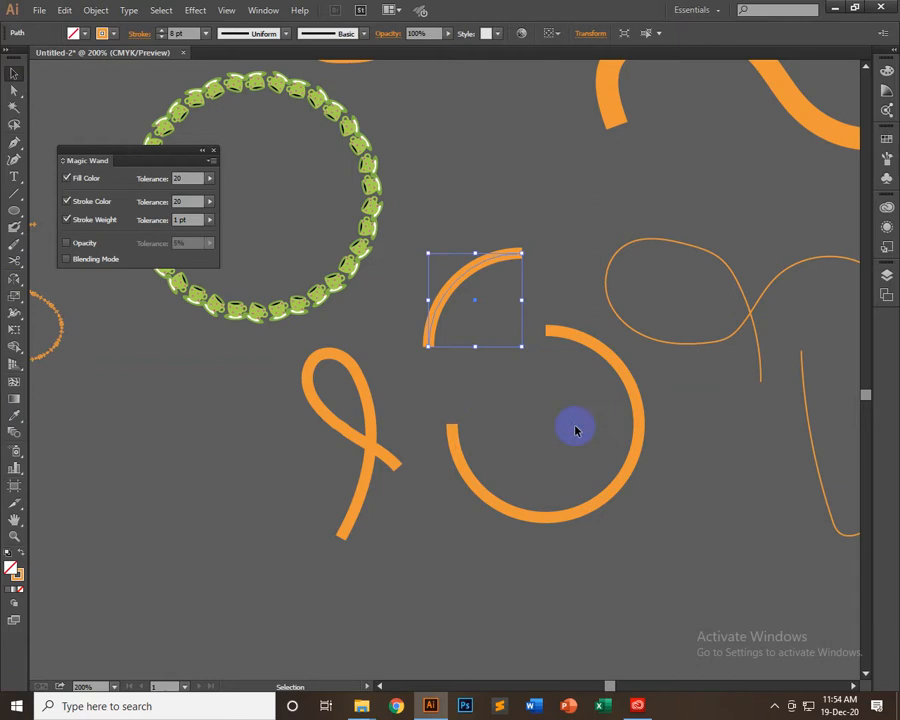
Draw a diagonal line across the open circle's lower right and remove its stroke by sampling the empty canvas with the Eyedropper
click(614, 487)
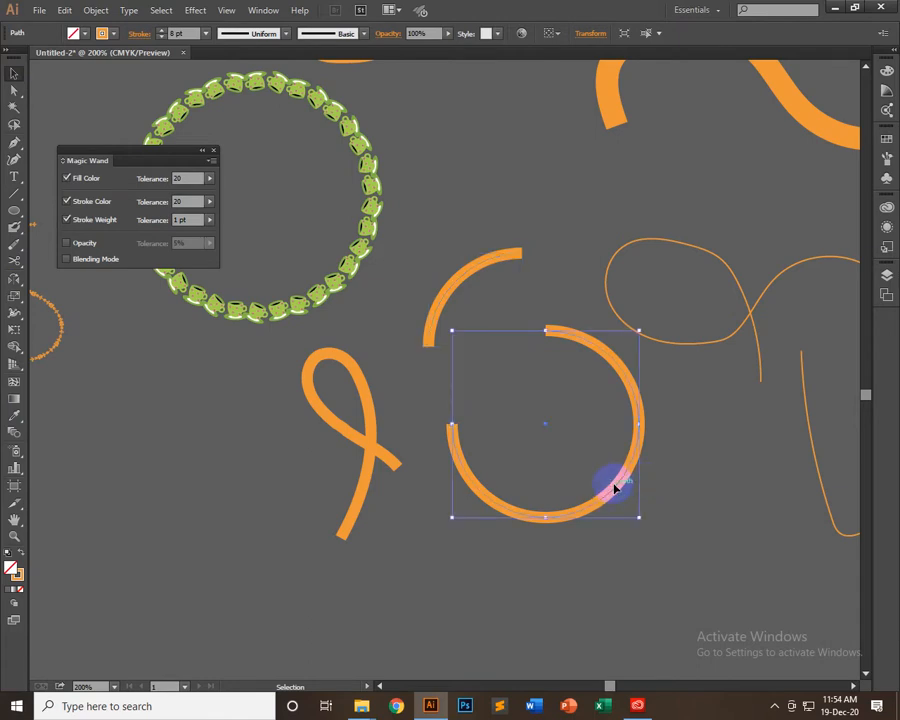
click(14, 193)
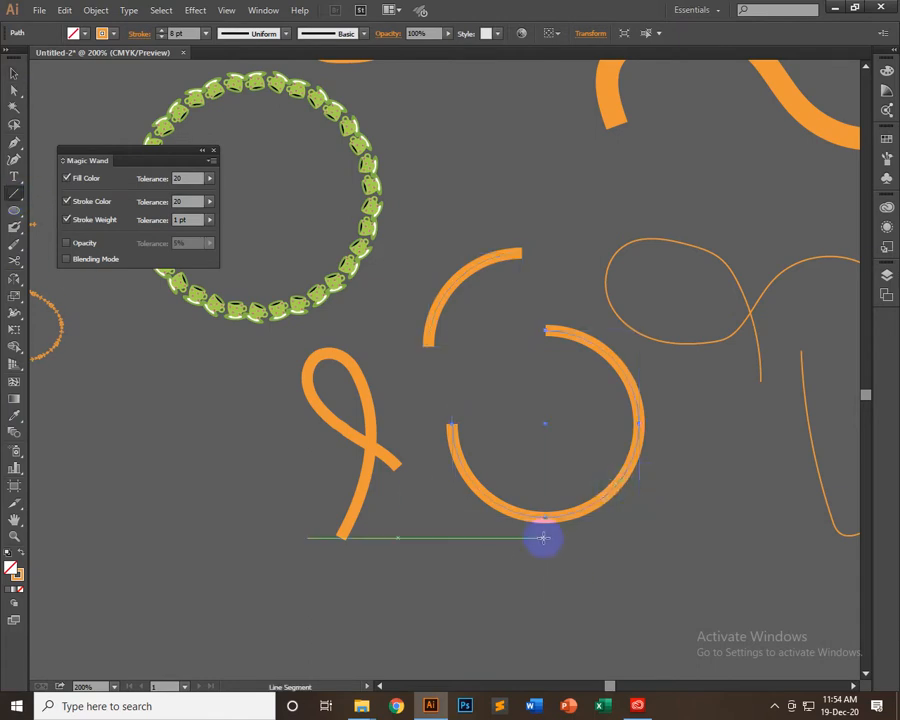
drag(545, 517, 672, 365)
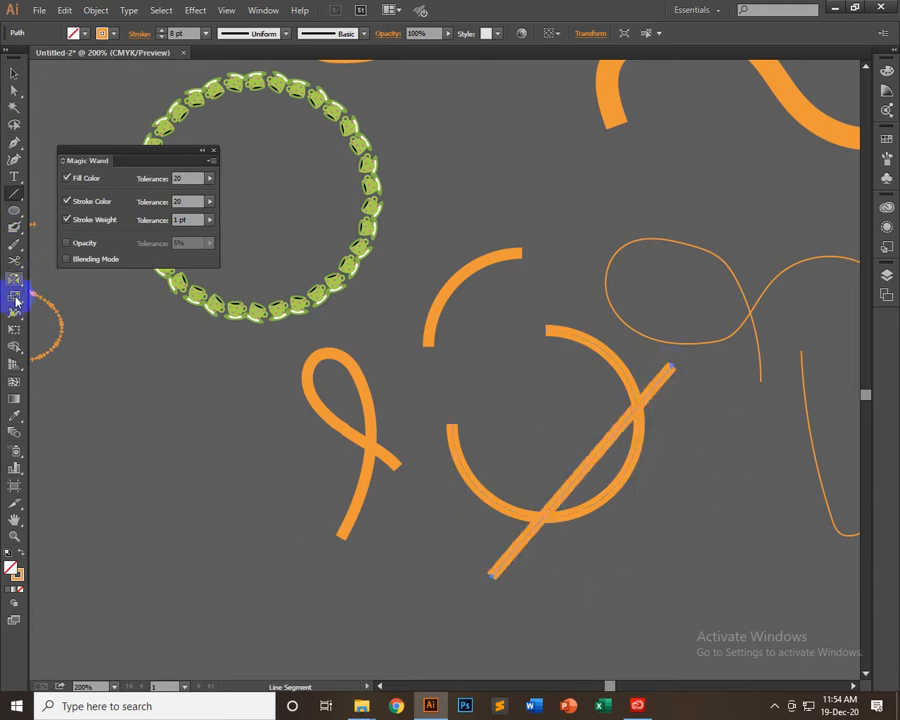
click(17, 418)
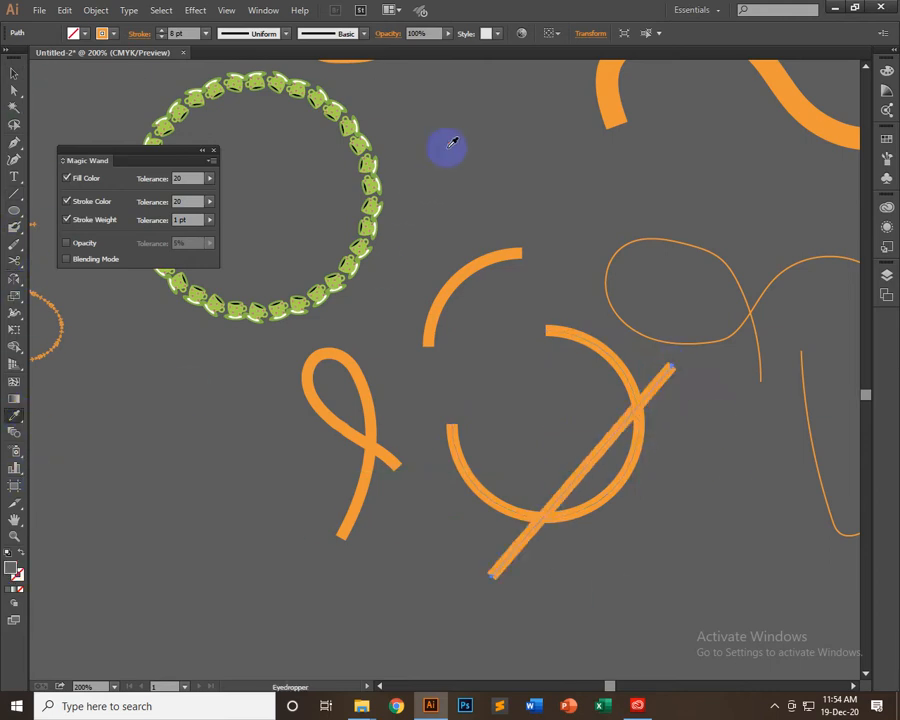
click(446, 145)
Select the open circle together with the diagonal line and display the Pathfinder options
click(15, 74)
shift+click(653, 442)
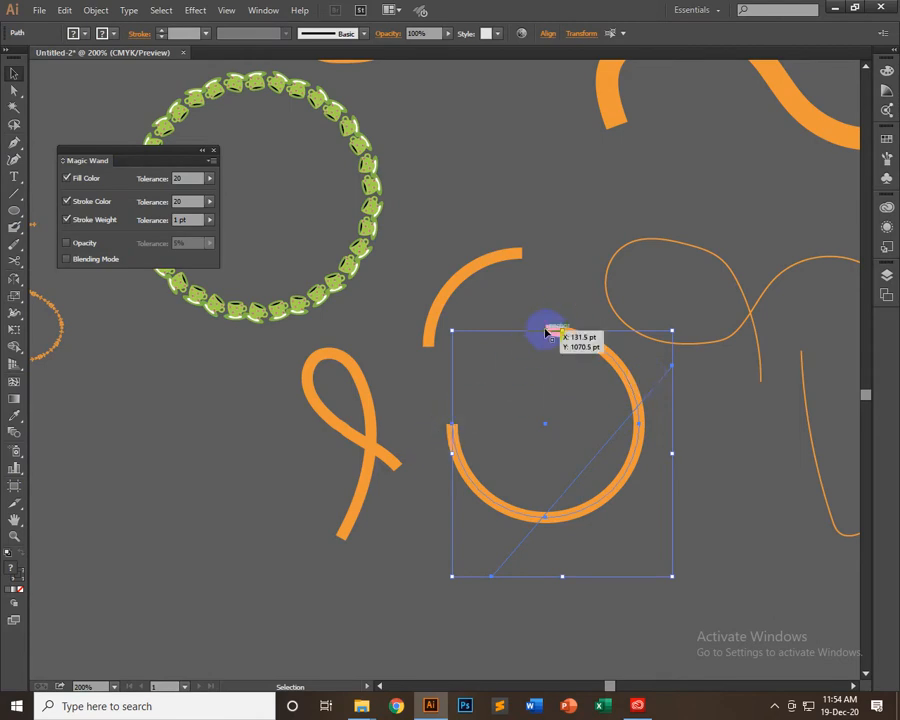
click(262, 11)
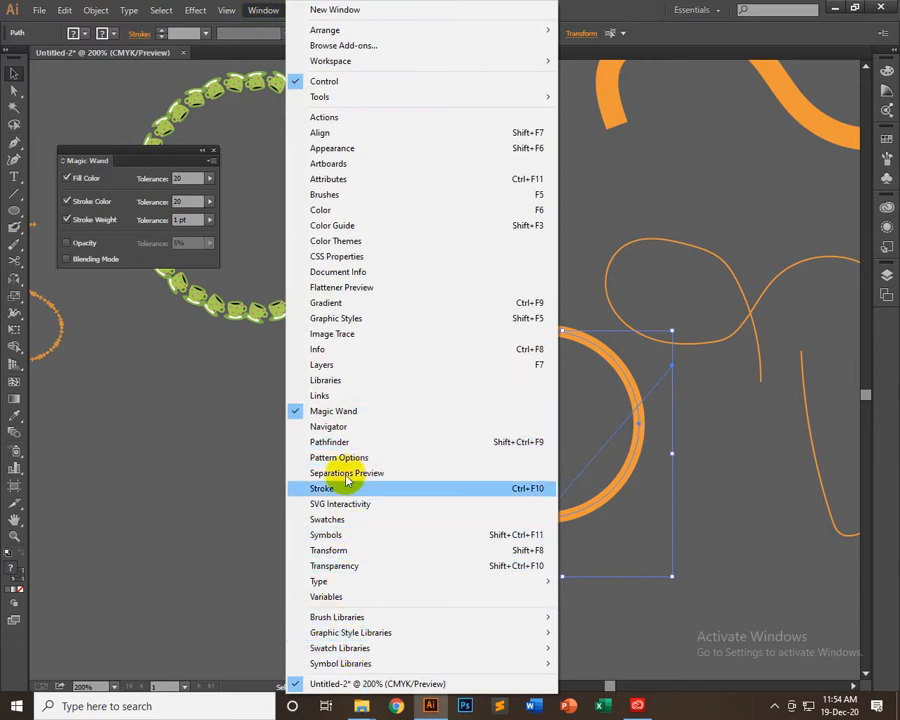
click(335, 442)
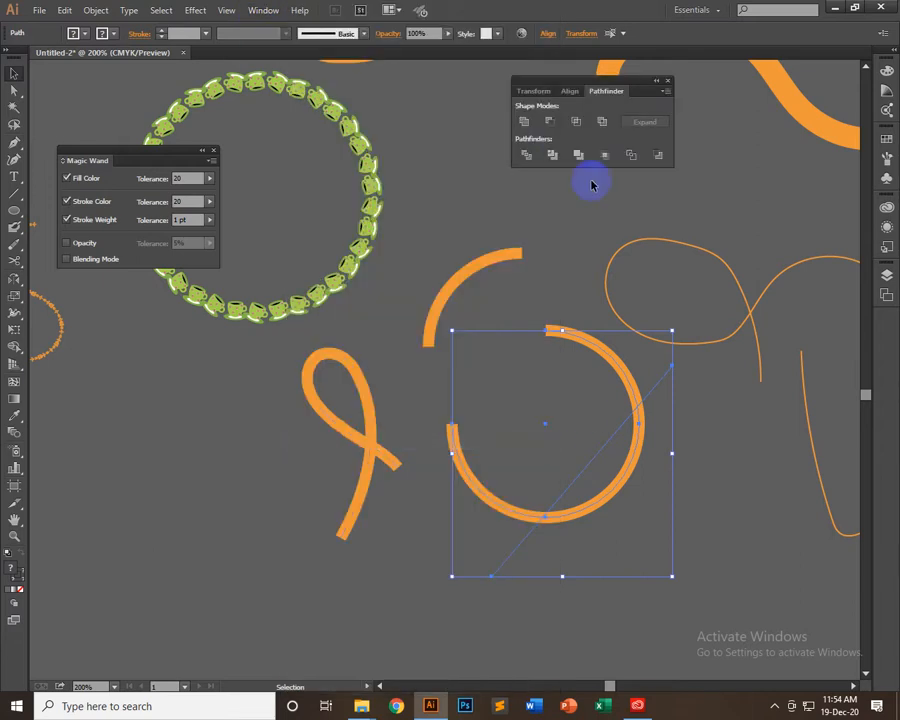
Try the Pathfinder Divide on the stroked open circle and diagonal line, undoing each attempt
click(525, 155)
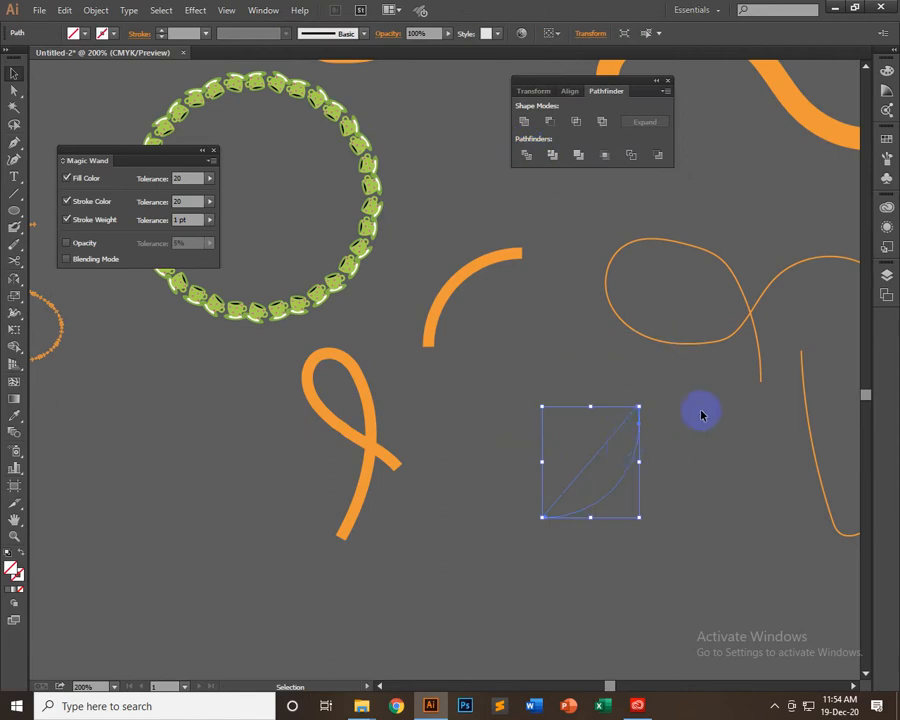
key(ctrl+z)
click(677, 446)
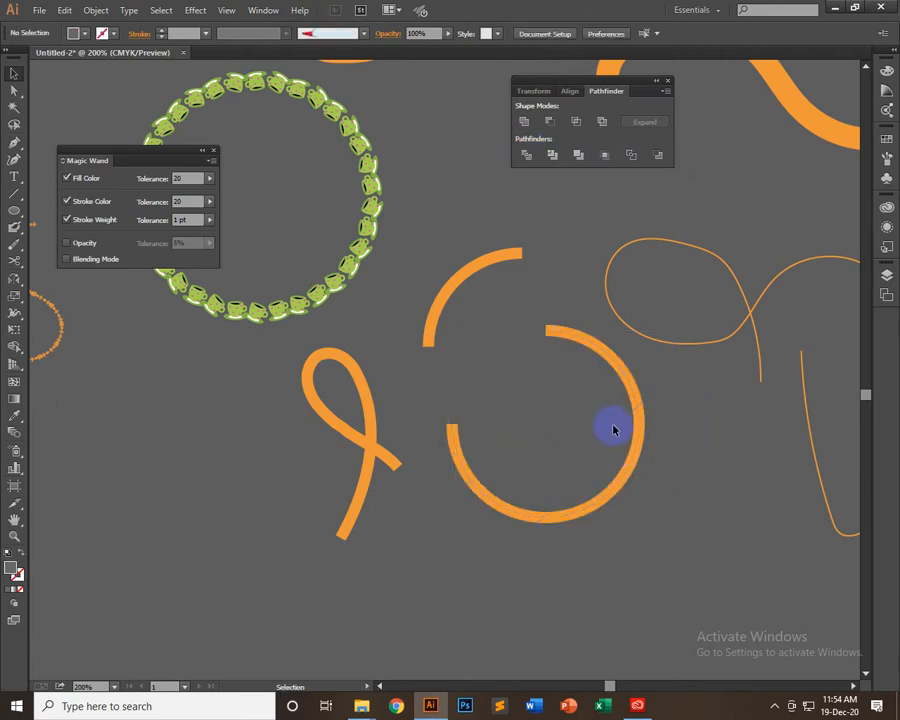
click(624, 392)
shift+click(634, 383)
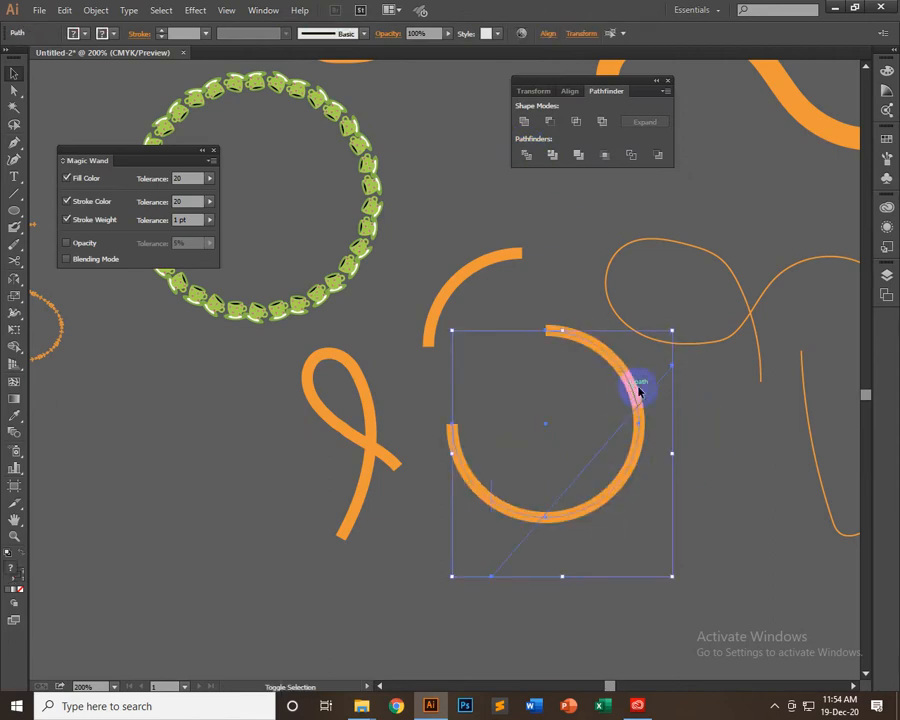
click(526, 155)
click(640, 407)
key(ctrl+z)
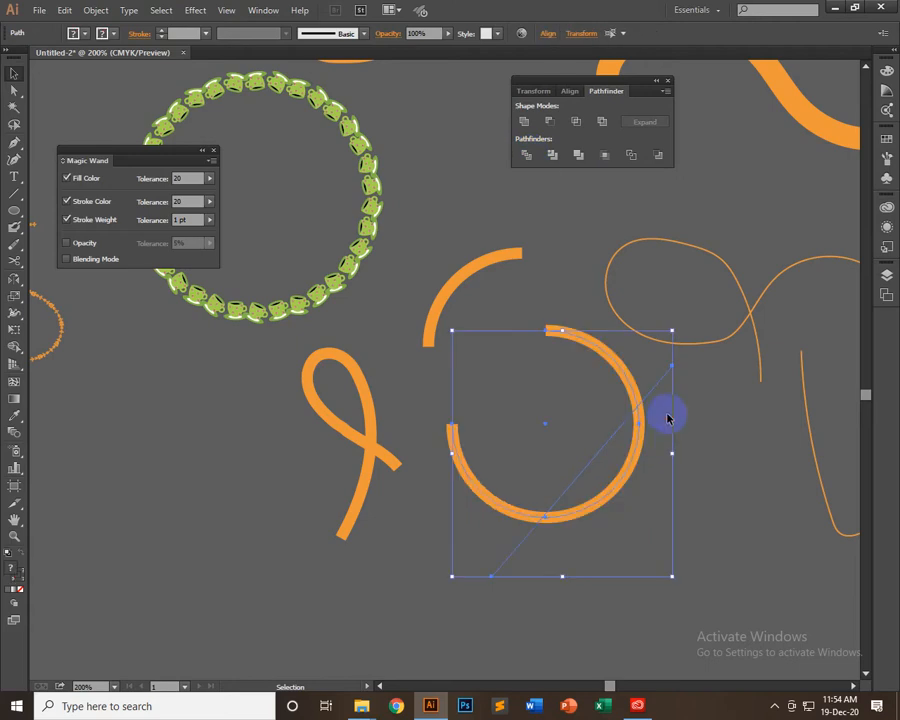
click(664, 412)
Give the open circle a green fill and no stroke
click(626, 380)
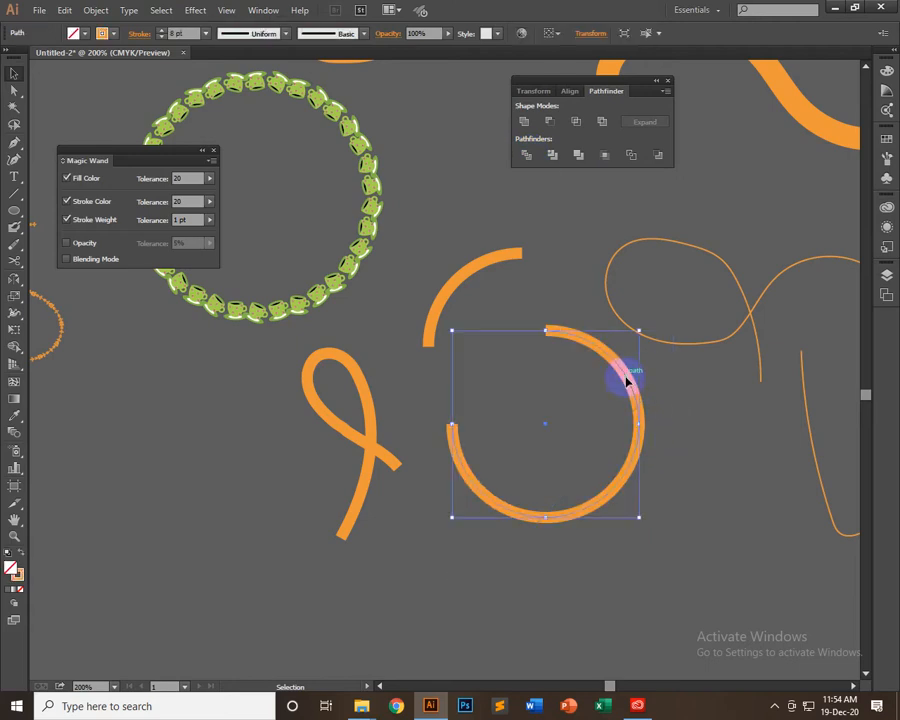
click(15, 416)
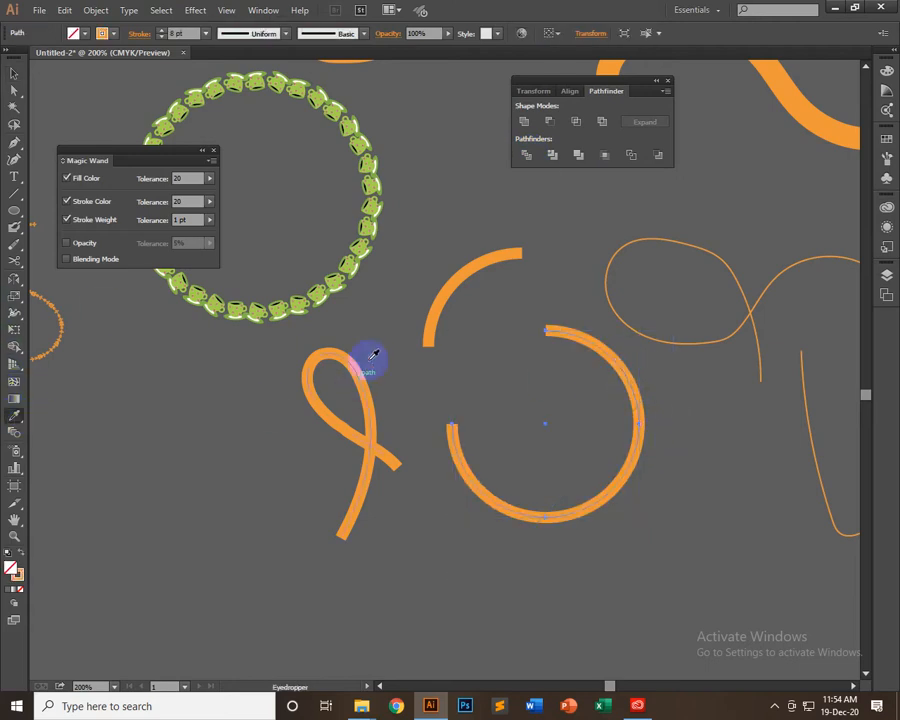
click(76, 31)
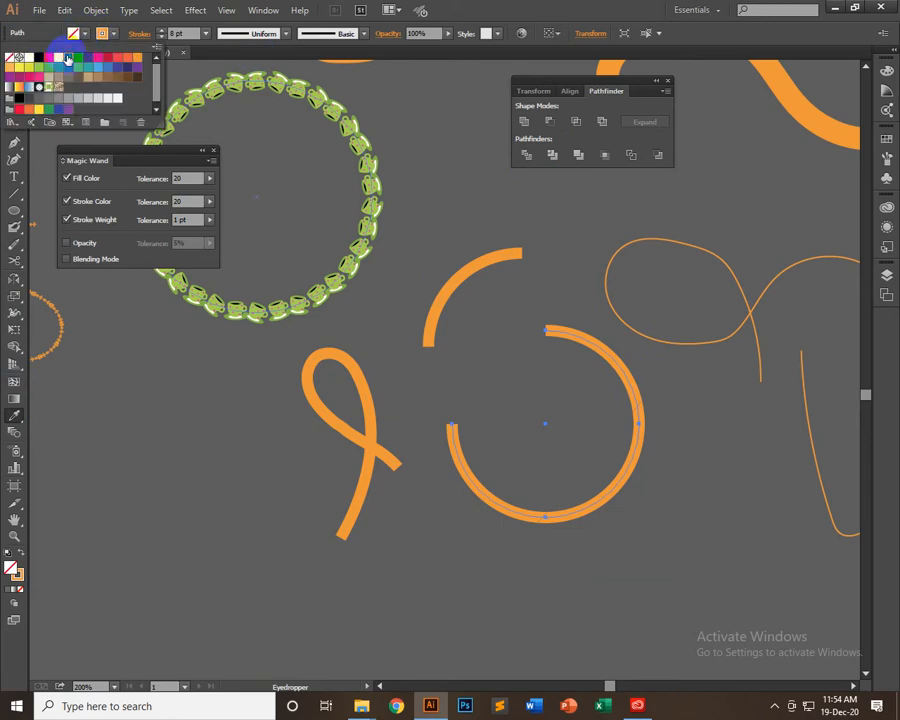
click(67, 57)
click(104, 32)
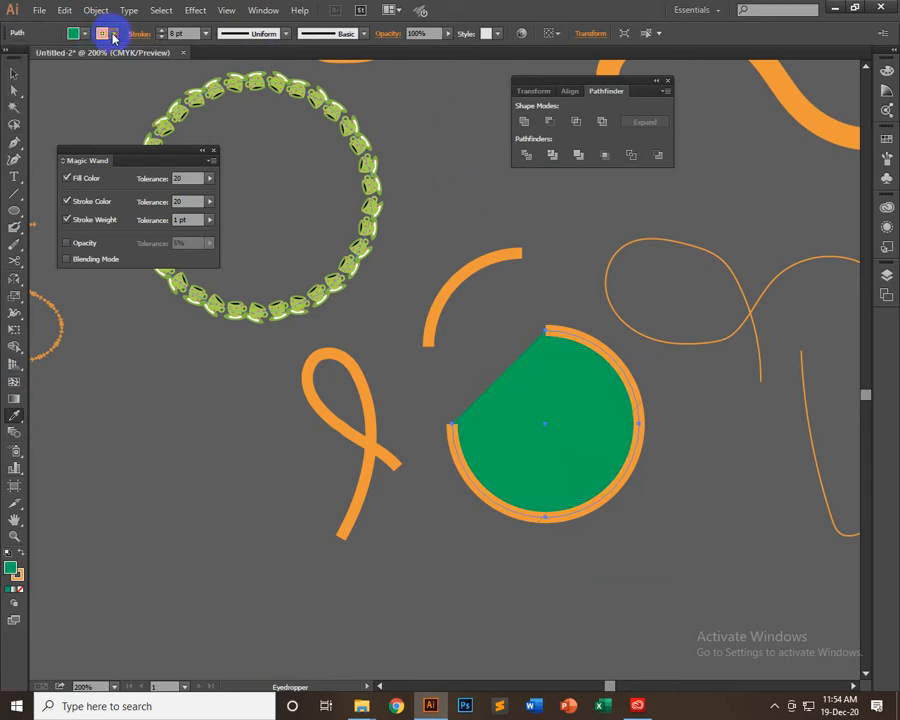
click(104, 32)
click(7, 58)
Divide the green shape along the diagonal line with Pathfinder and ungroup the resulting pieces
click(14, 73)
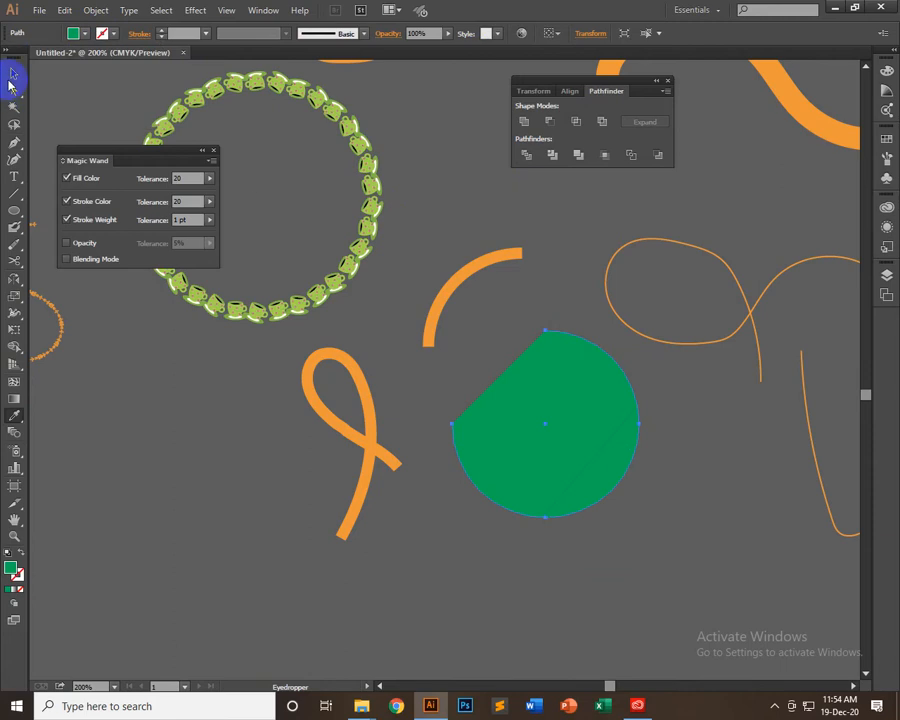
drag(665, 410, 482, 548)
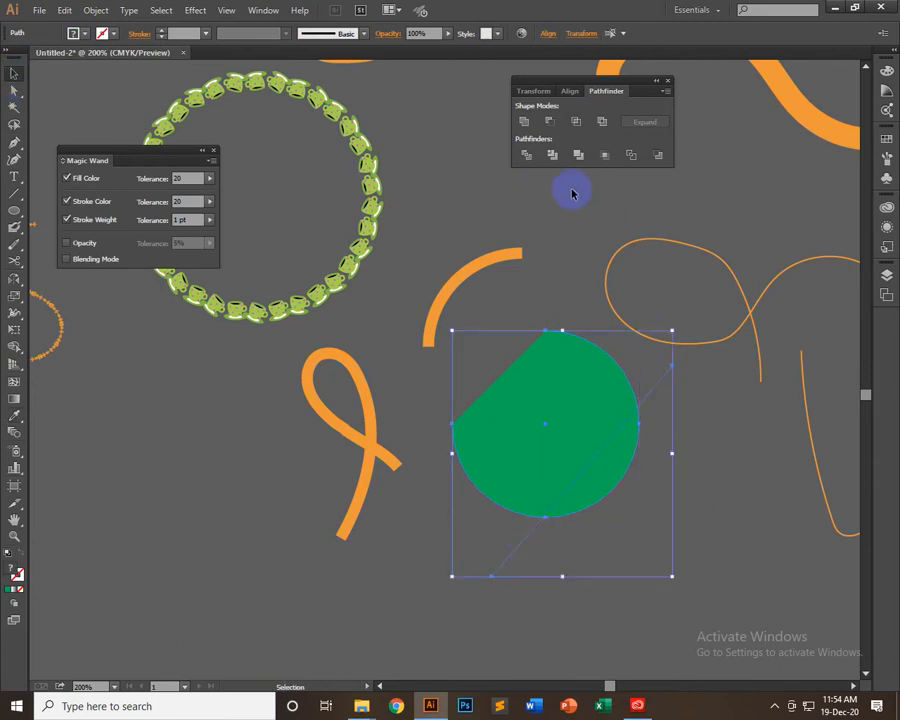
click(526, 155)
right_click(580, 458)
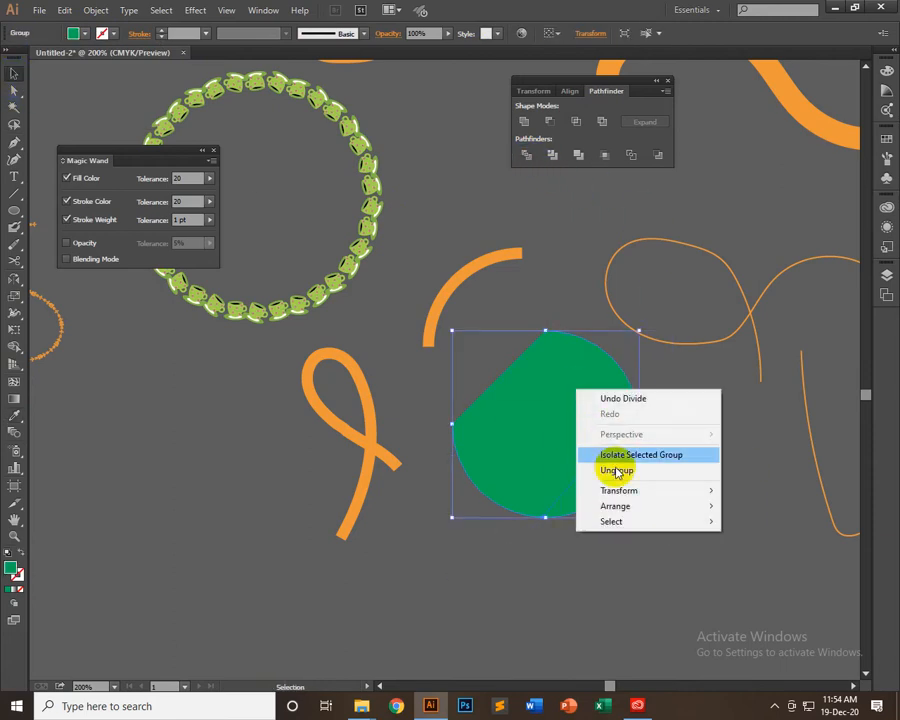
click(616, 470)
Separate the lower-right segment from the green shape and delete it
click(673, 479)
drag(615, 484, 685, 529)
key(Delete)
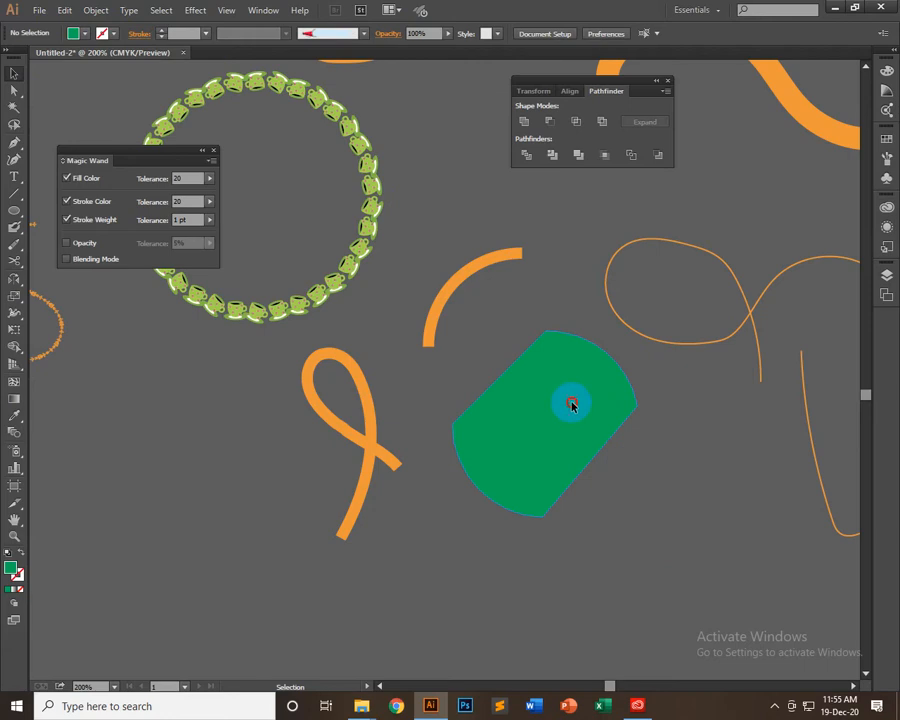
Apply the separate arc's orange 8 pt stroke to the green shape with the Eyedropper, then deselect it
click(572, 404)
click(14, 415)
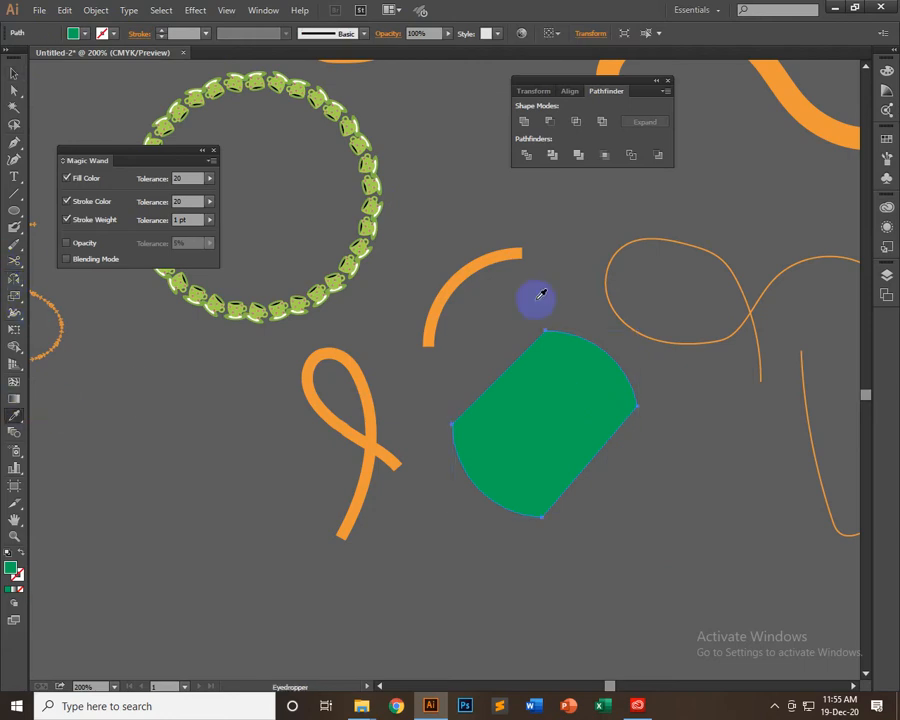
click(499, 250)
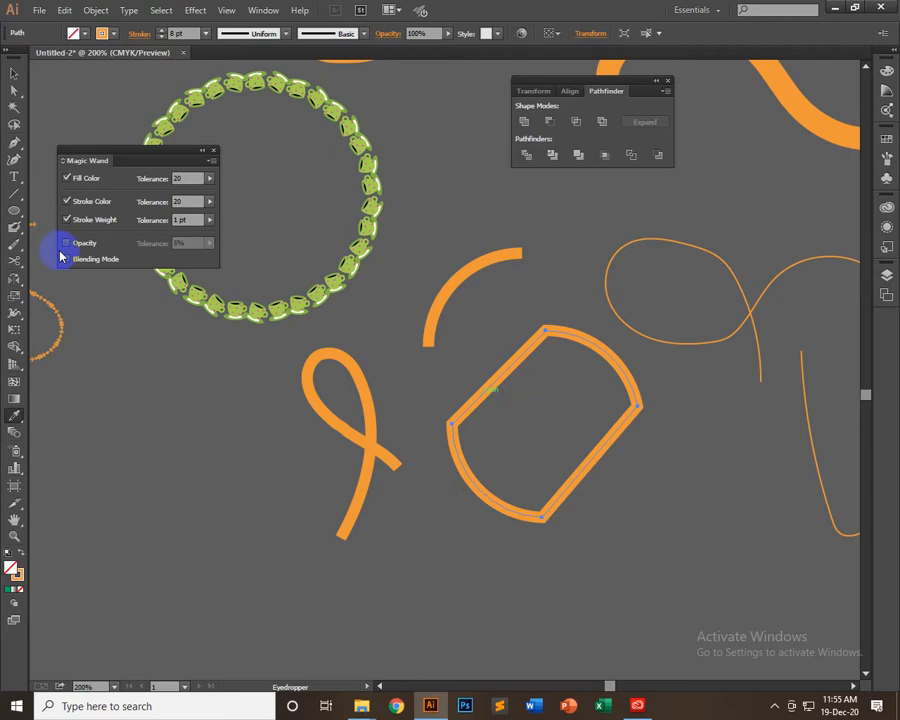
click(14, 73)
click(538, 398)
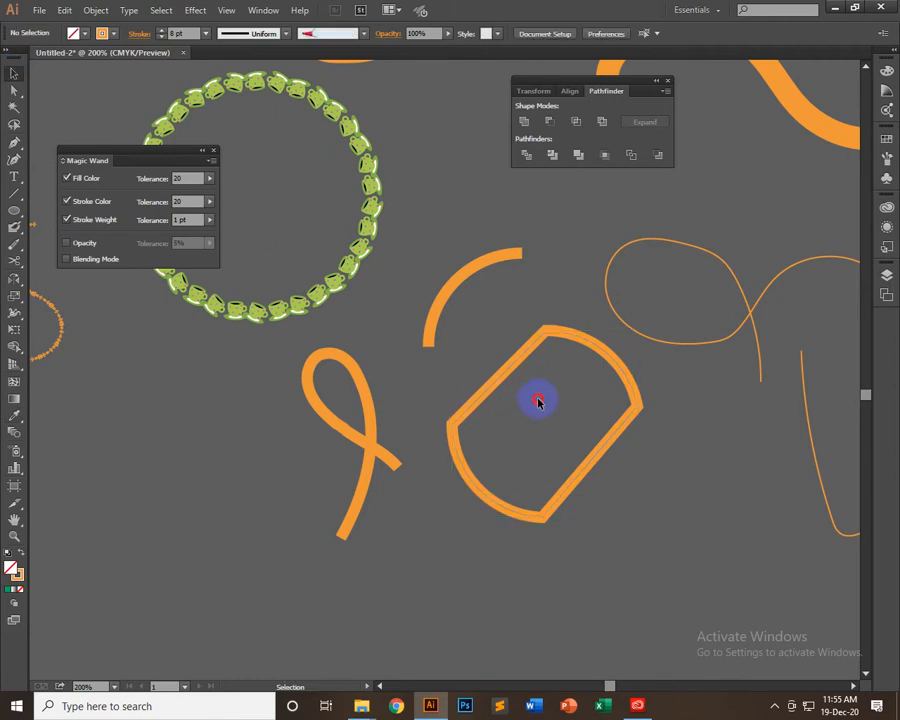
Delete the divided shape and draw an orange-stroked circle about 137 pt in diameter in its place
click(604, 424)
key(Delete)
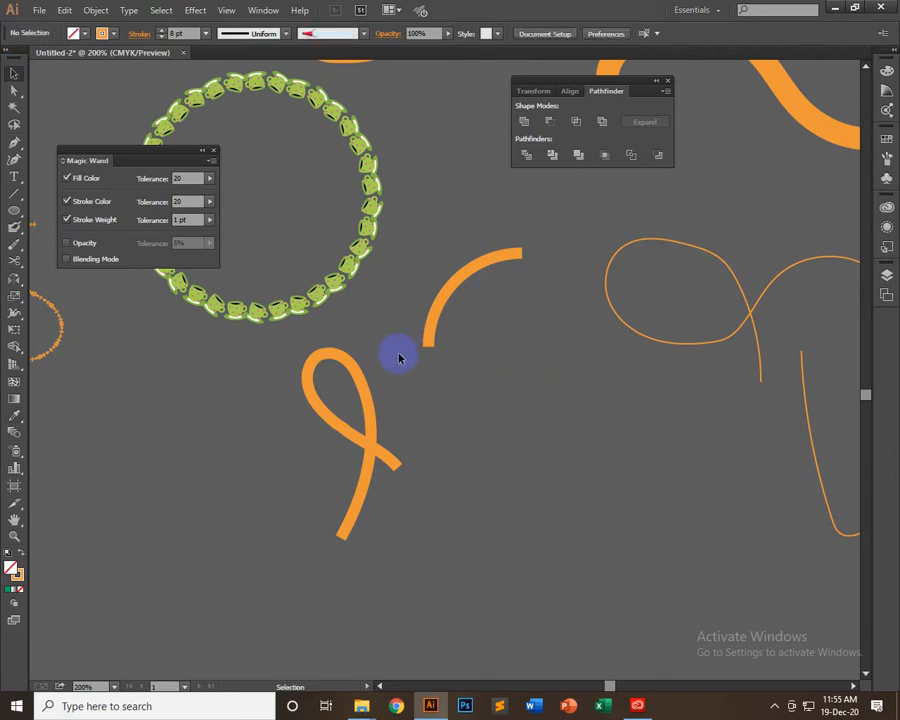
click(14, 210)
drag(492, 466, 597, 359)
click(14, 73)
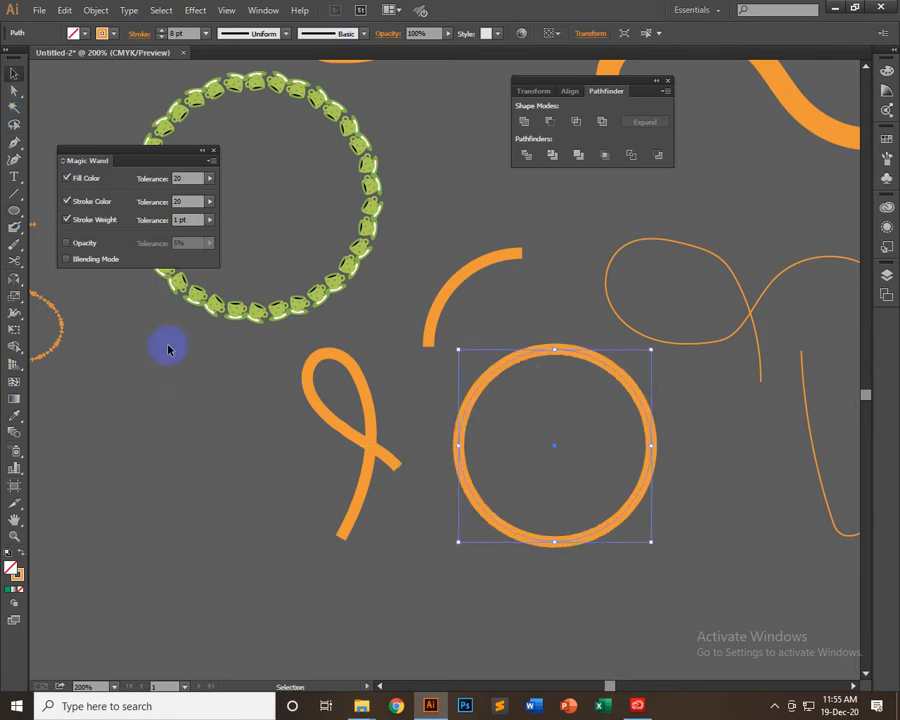
Add an anchor point on the circle's lower-left edge and cut the path there and at the top anchor with Scissors
click(14, 142)
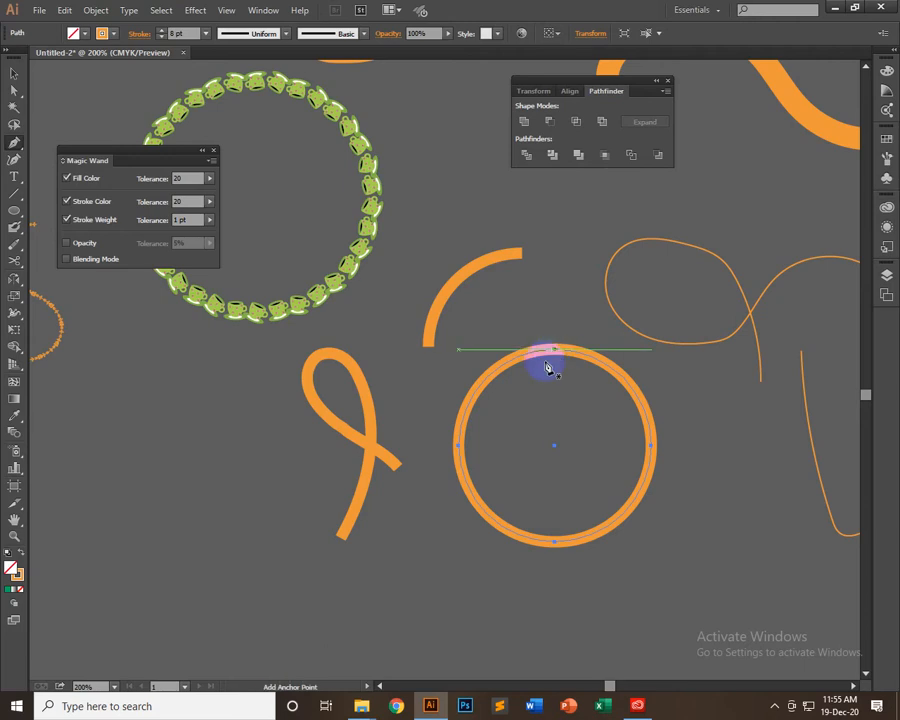
click(474, 500)
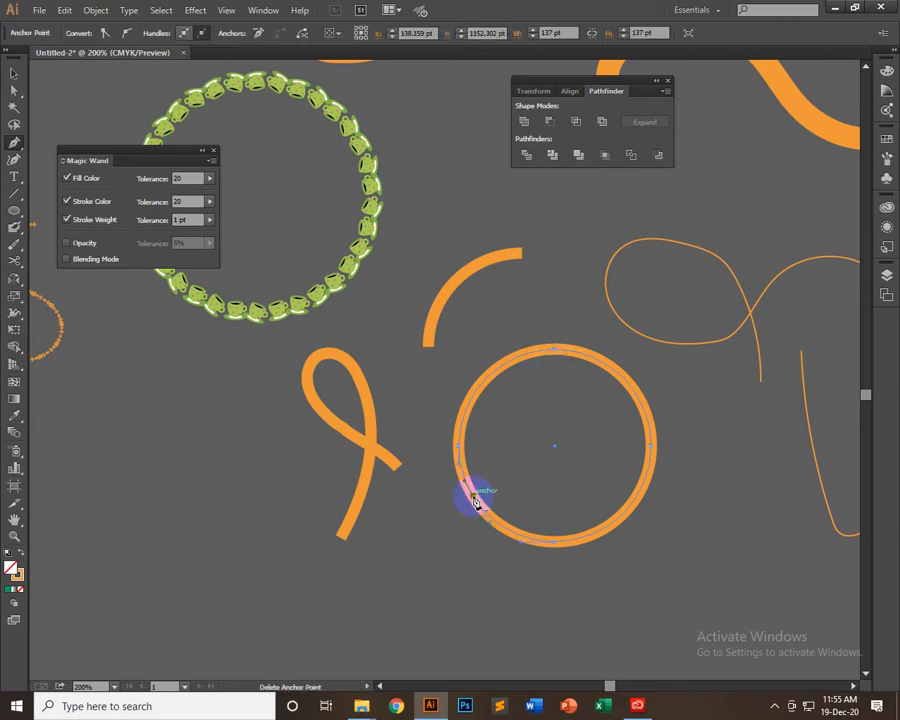
click(13, 264)
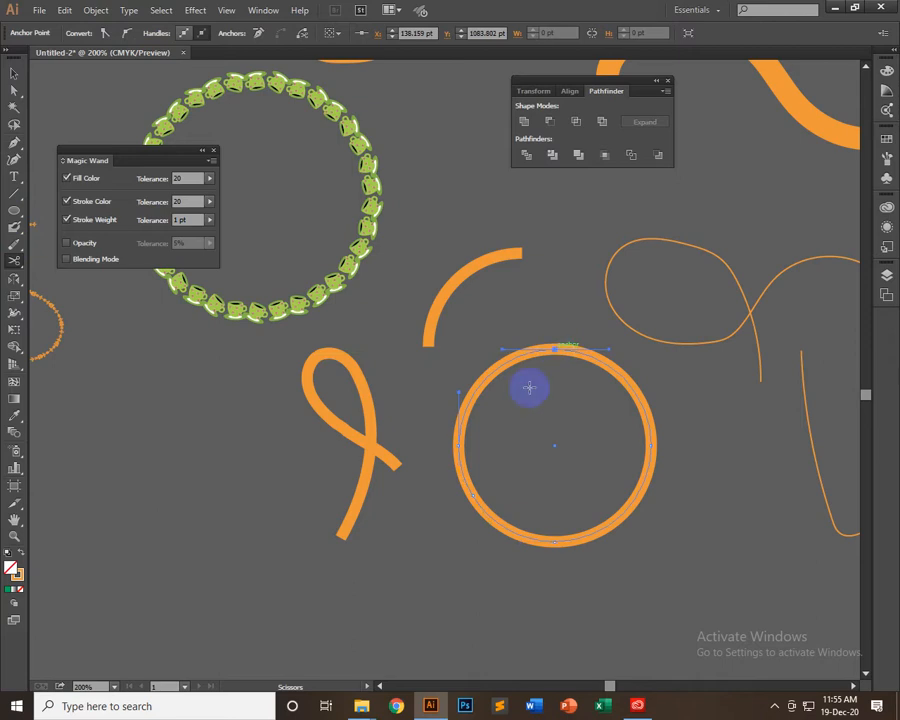
click(476, 494)
click(540, 343)
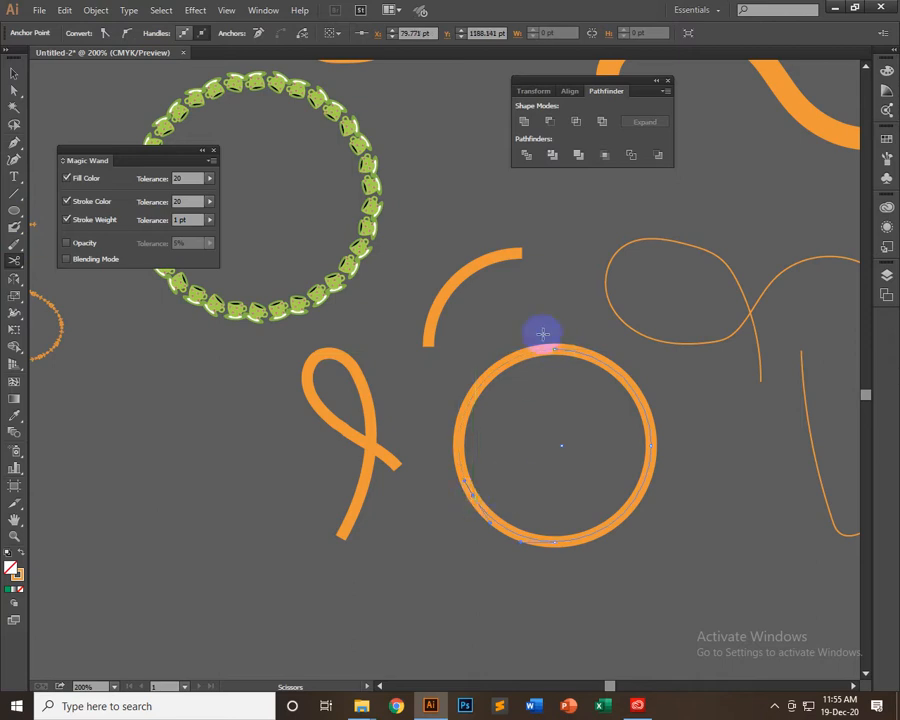
Move the cut left arc up and away from the rest of the circle, then deselect it
click(10, 66)
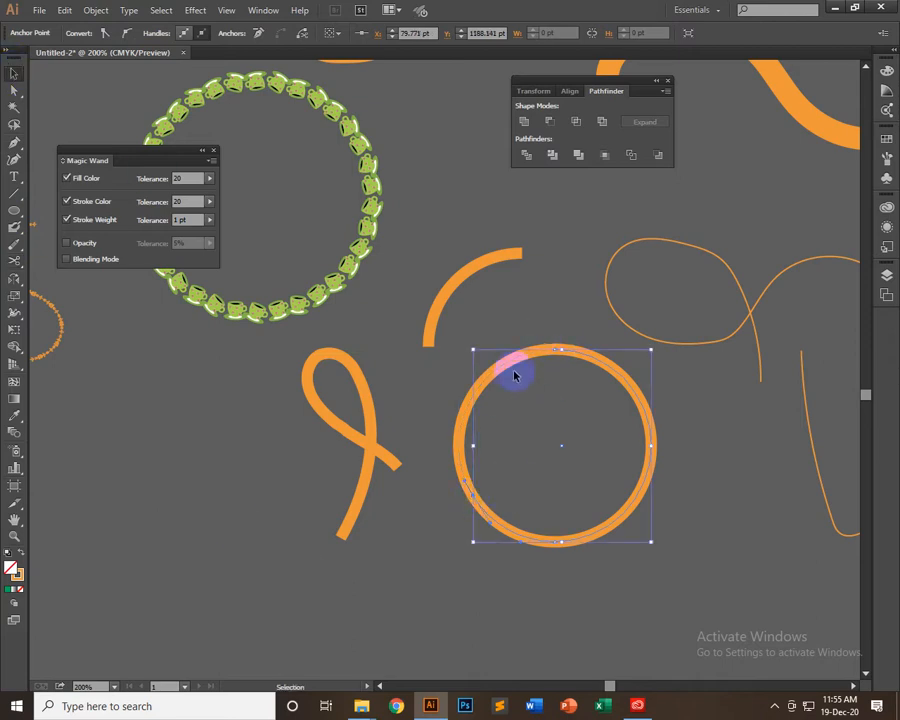
click(500, 372)
drag(500, 372, 485, 324)
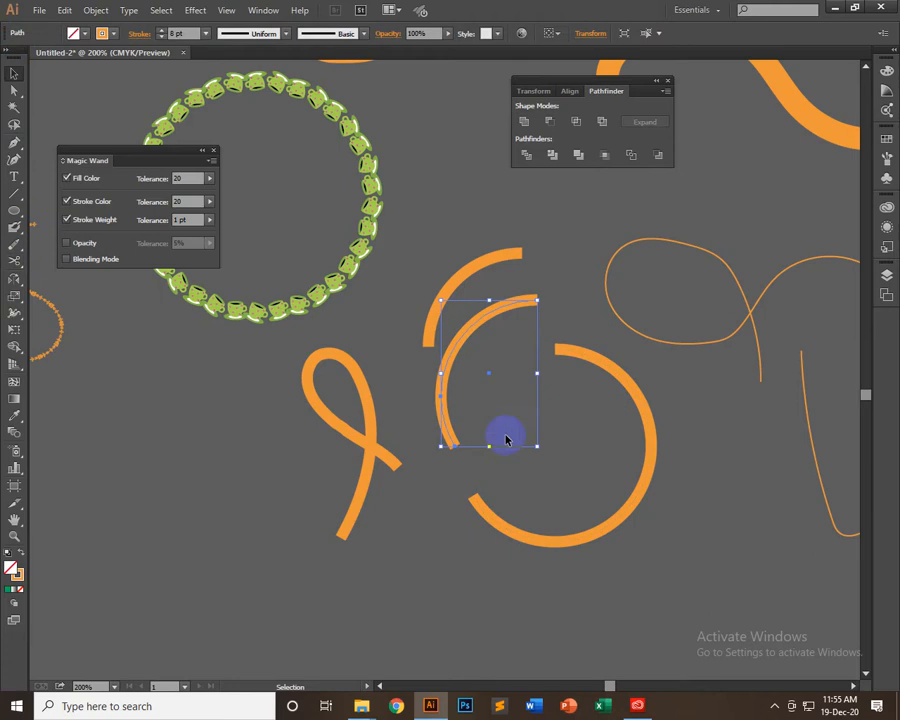
click(733, 473)
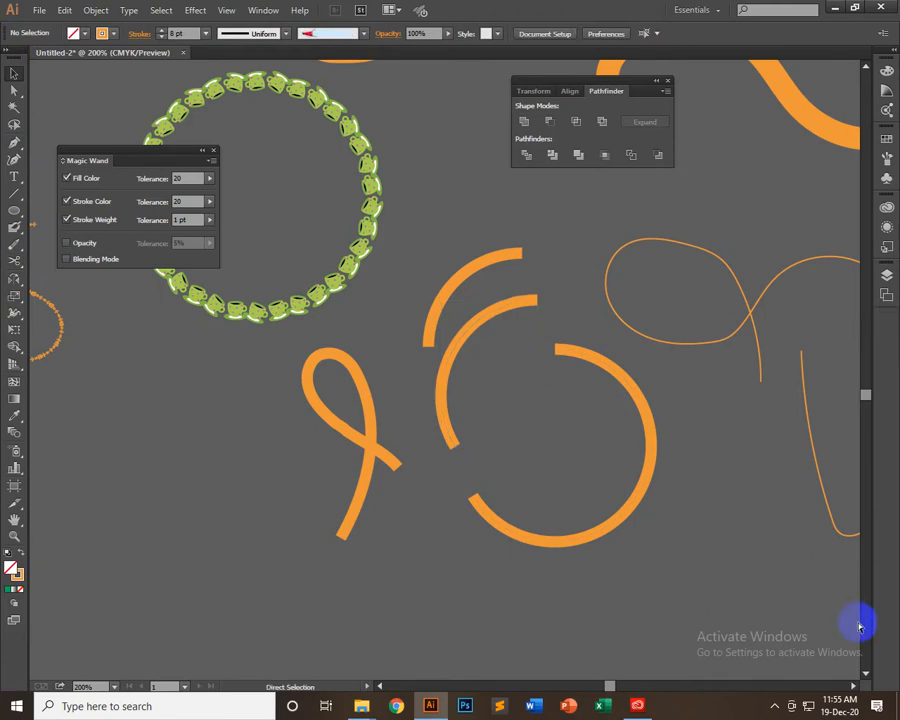
Delete the cut circle pieces and draw a tall orange-stroked ellipse in their place below the separate arc
key(ctrl+z)
key(ctrl+z)
key(Delete)
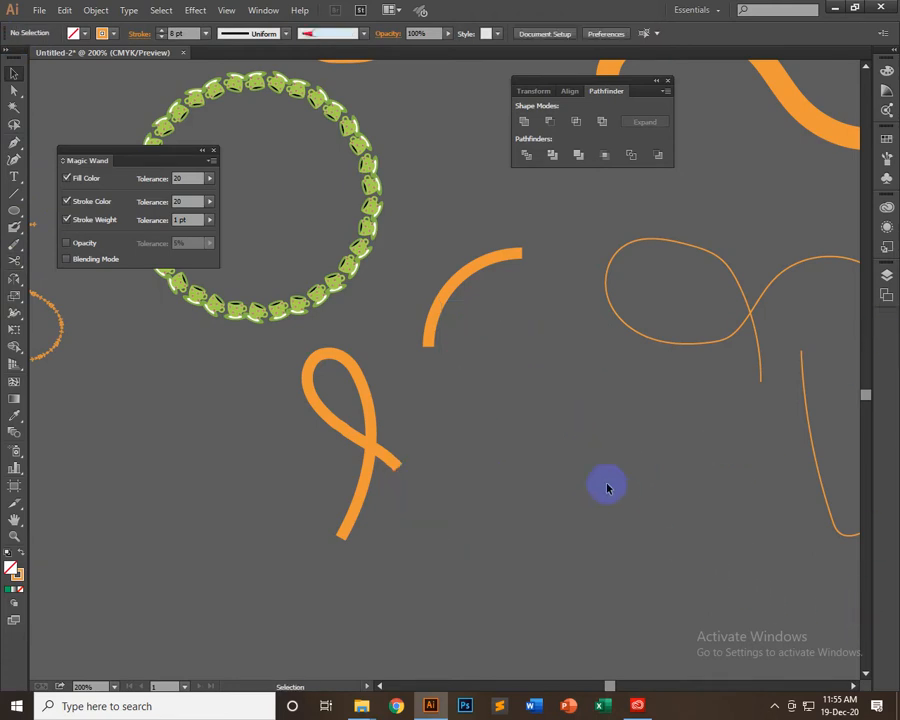
click(15, 212)
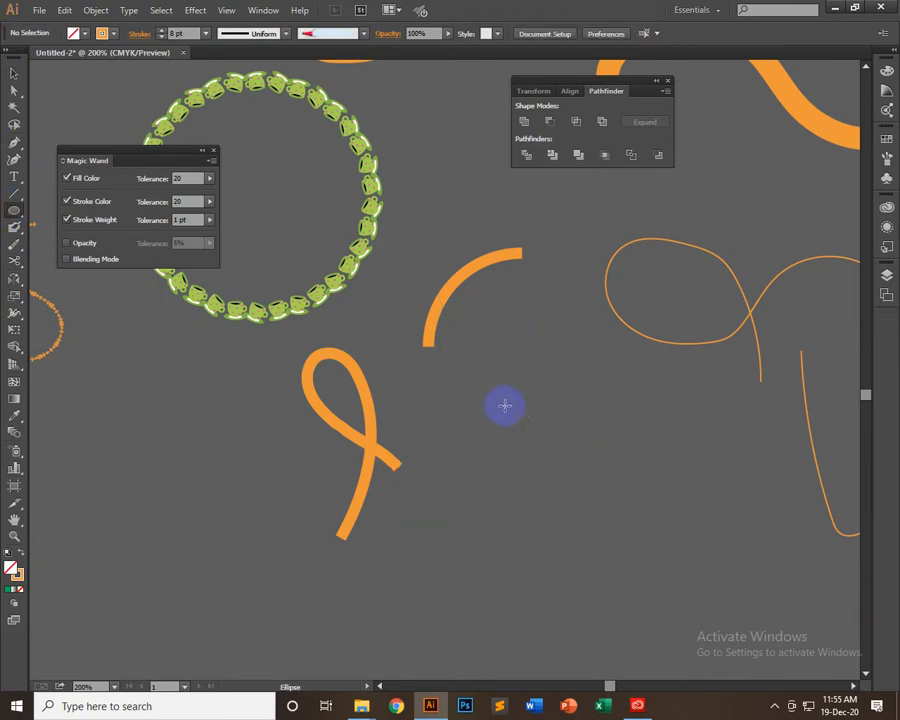
drag(522, 466, 628, 324)
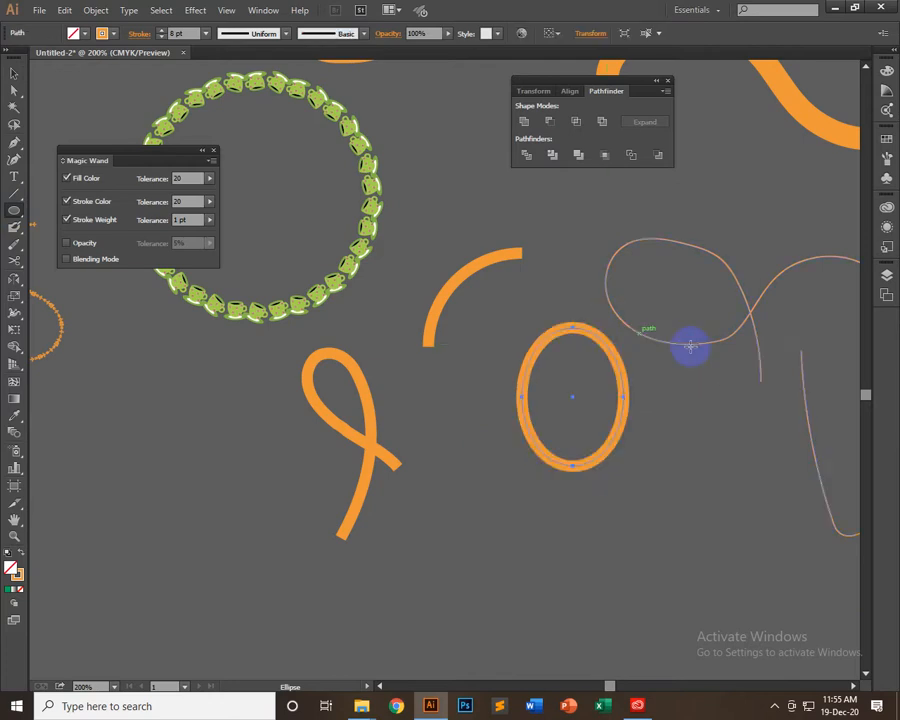
Sample the green cup ring's appearance onto the ellipse, then give the ellipse a red fill and no stroke
click(13, 416)
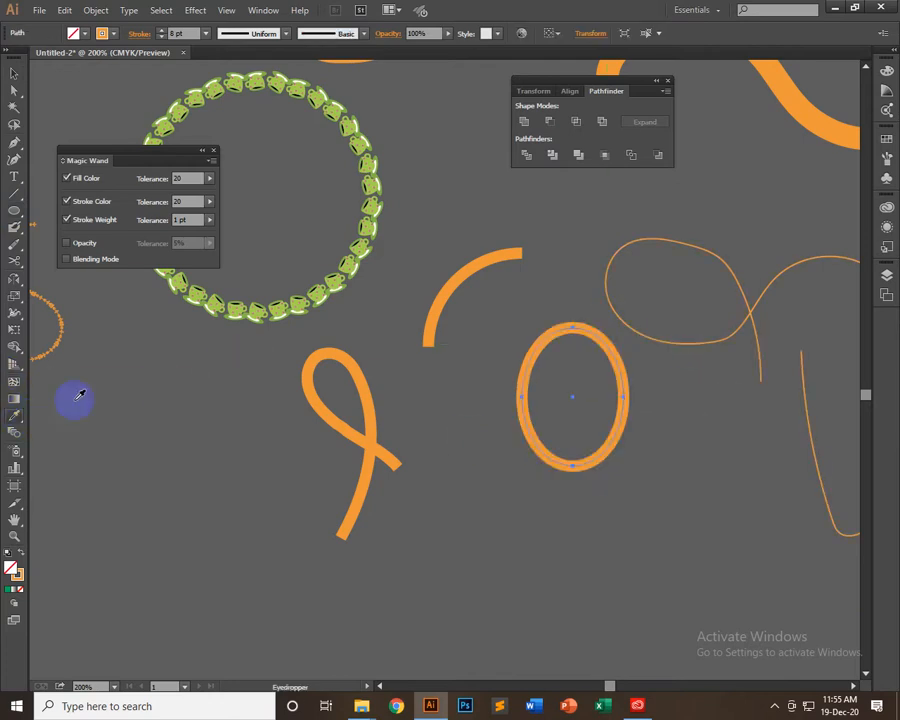
click(380, 157)
click(80, 33)
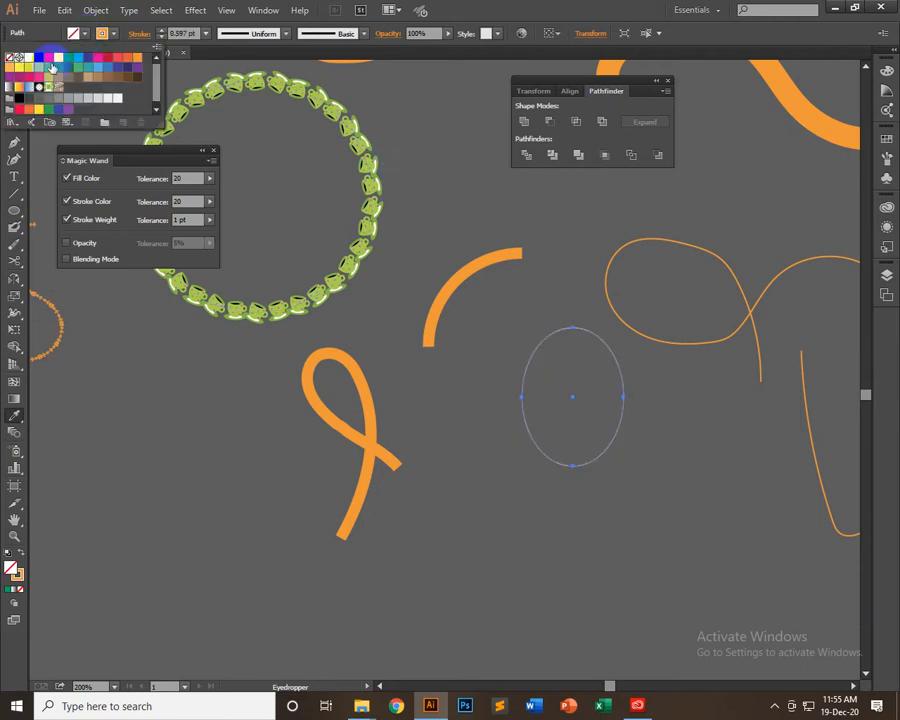
click(121, 63)
click(101, 33)
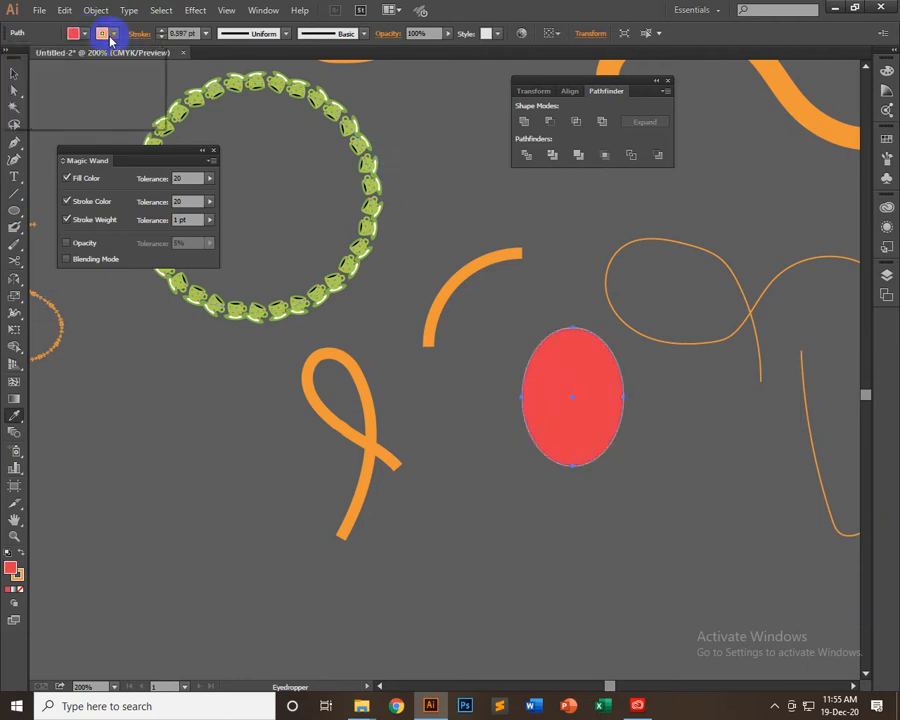
click(101, 33)
click(12, 57)
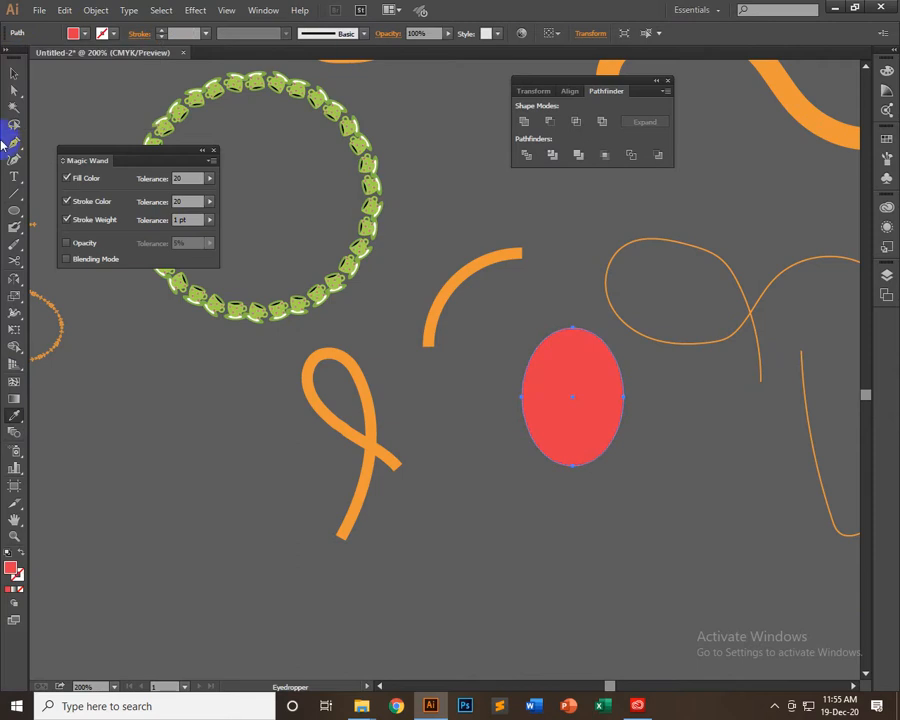
Cut the red ellipse with the Knife tool along a freehand wavy line rising from its lower-left edge to its right edge
click(14, 72)
mouse_move(10, 262)
mouse_down()
mouse_move(55, 277)
mouse_move(80, 300)
mouse_up()
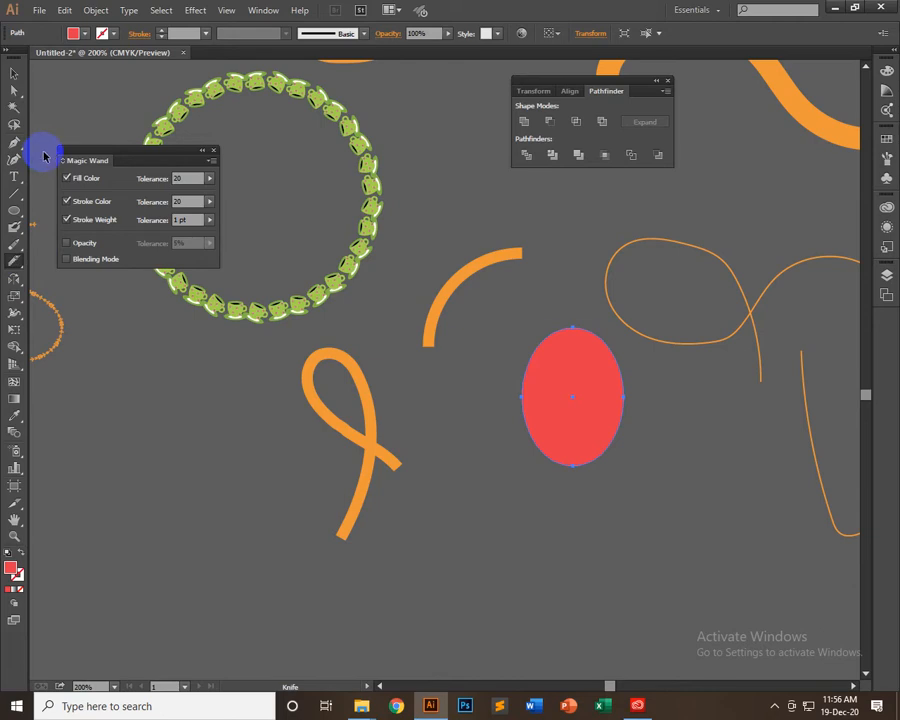
key(ctrl+plus)
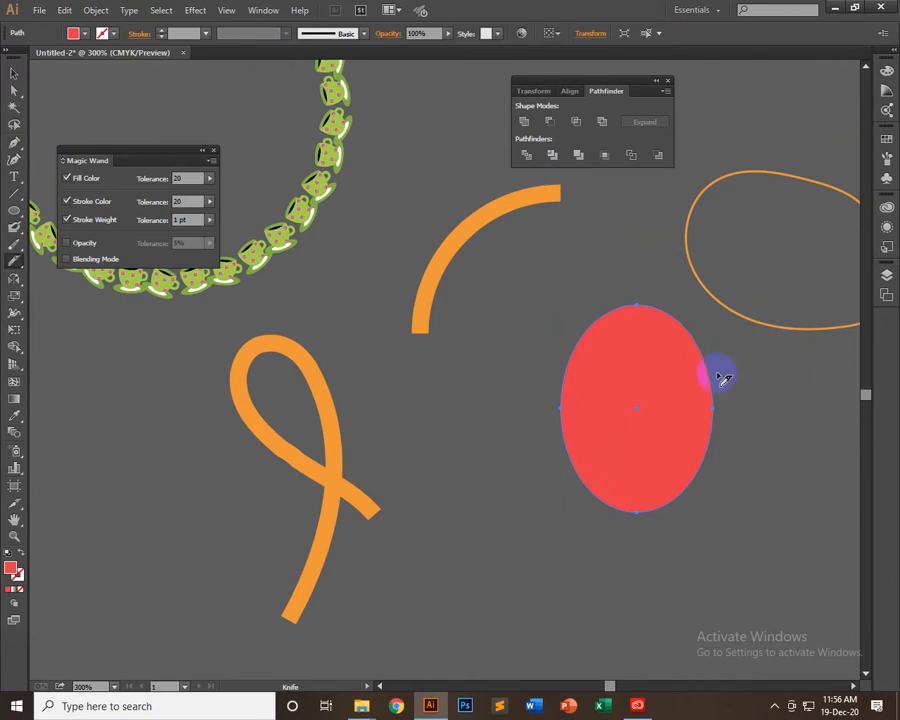
drag(483, 368, 273, 396)
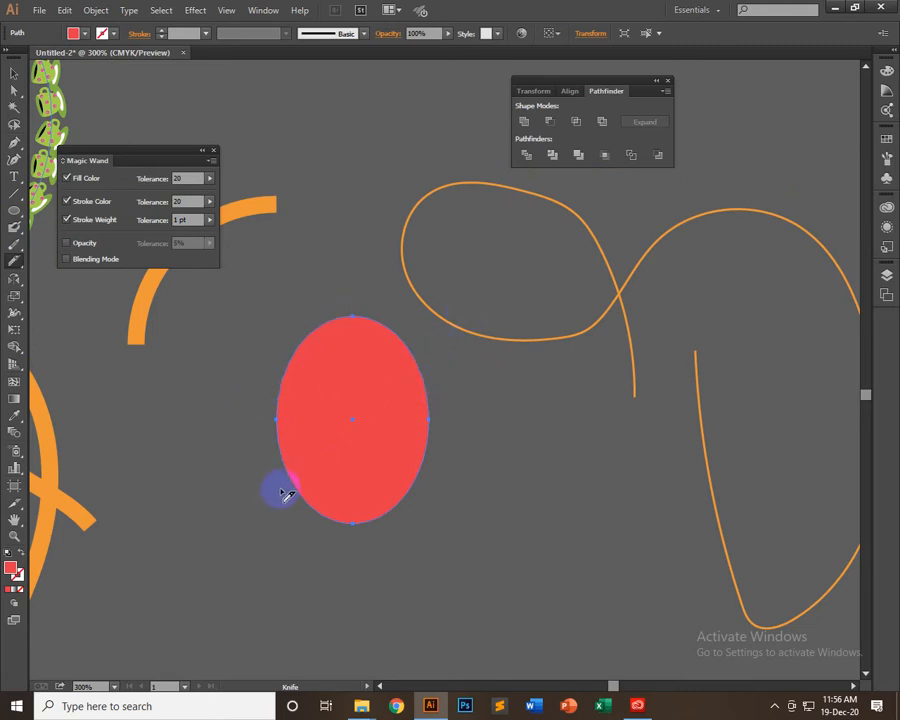
mouse_move(297, 500)
mouse_down()
mouse_move(297, 477)
mouse_move(315, 467)
mouse_move(348, 485)
mouse_move(366, 446)
mouse_move(384, 442)
mouse_move(400, 458)
mouse_move(420, 401)
mouse_move(449, 397)
mouse_up()
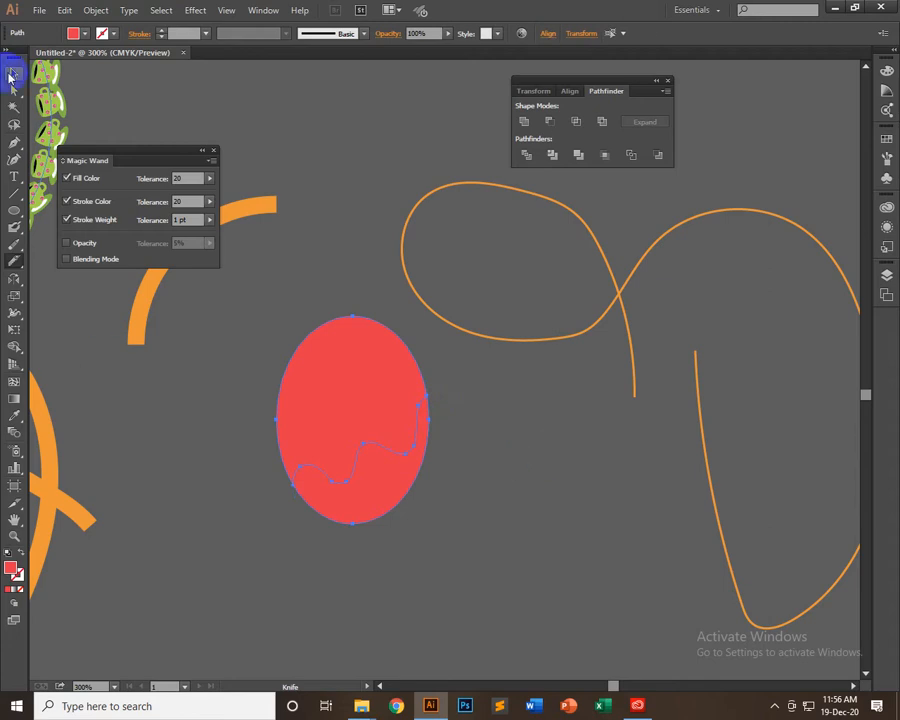
Move the lower cut piece away from the ellipse, then reposition it closer, just below and to the right of the upper piece
click(12, 74)
drag(394, 508, 566, 526)
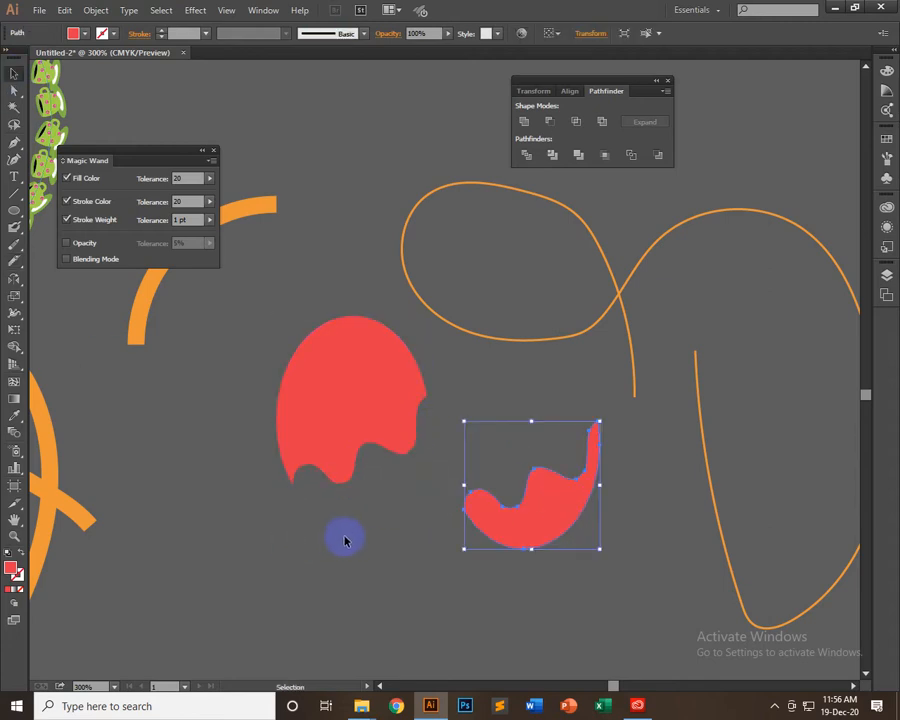
click(520, 384)
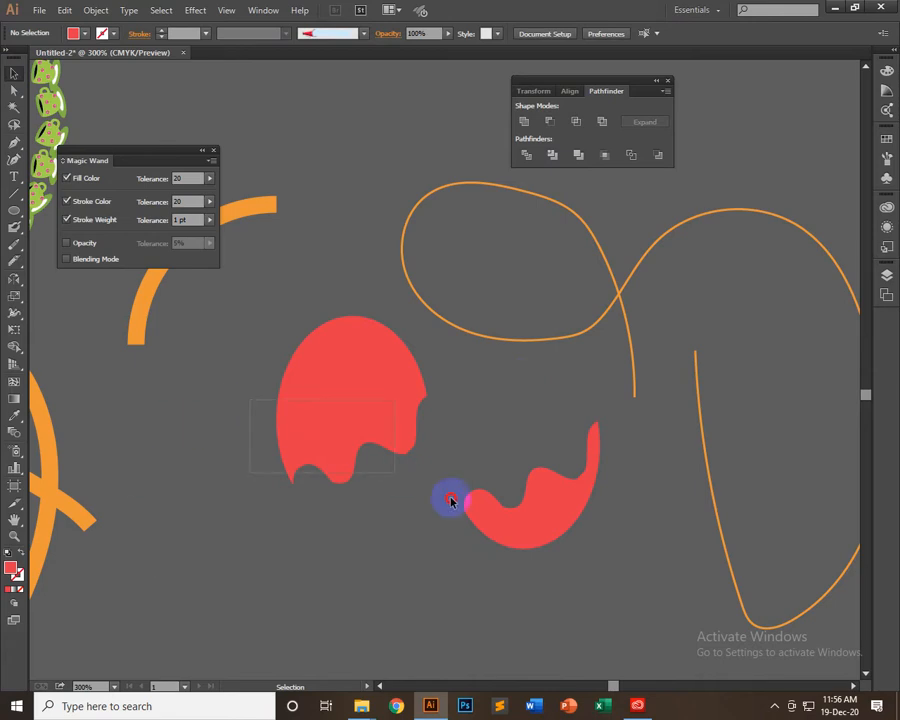
drag(451, 501, 536, 560)
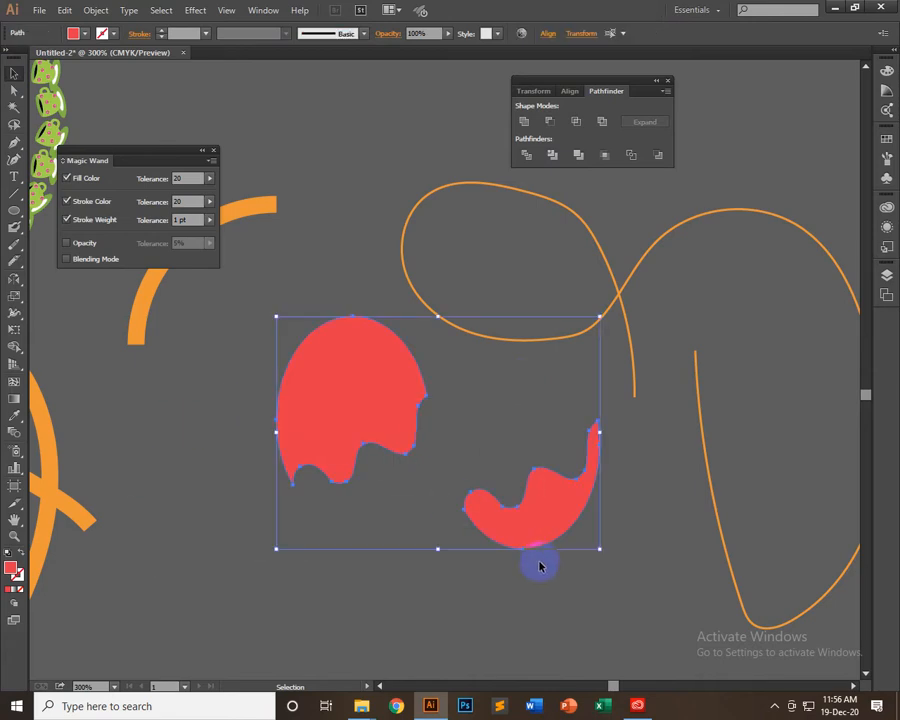
click(476, 464)
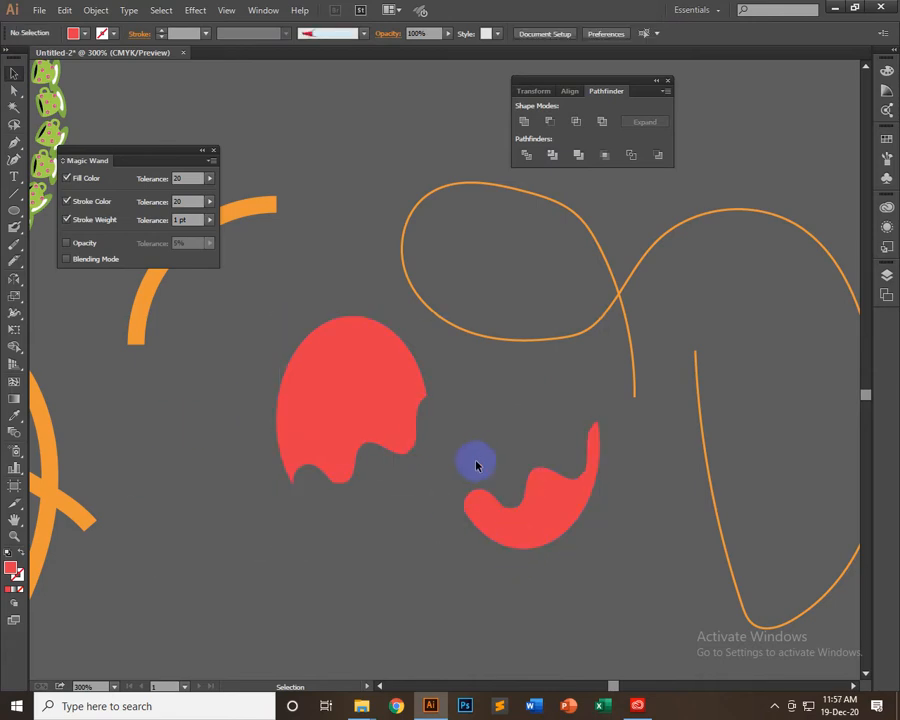
drag(526, 510, 410, 518)
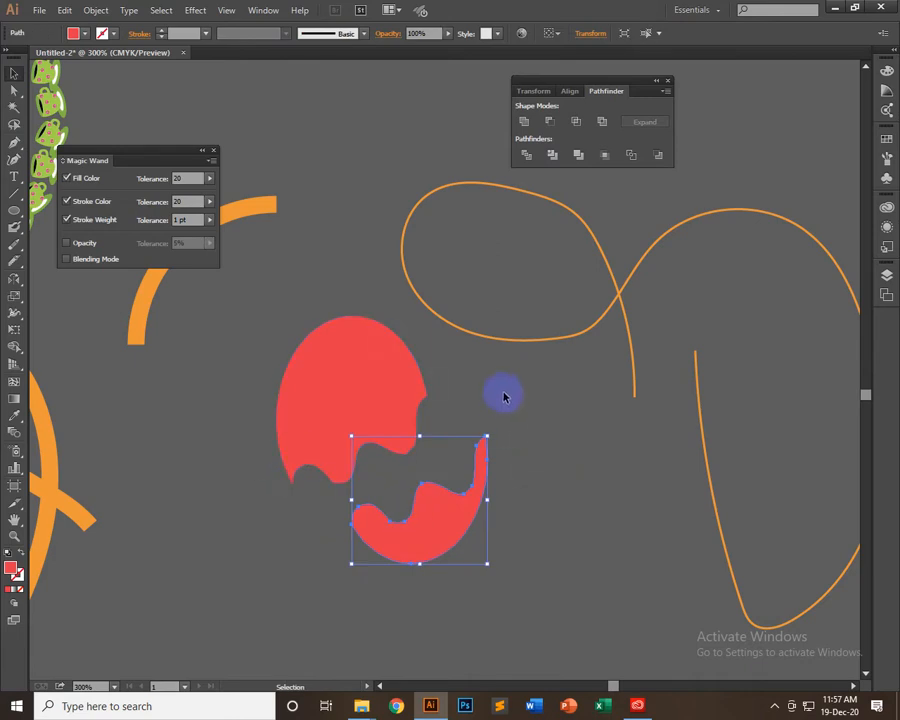
Change the fill of both cut ellipse pieces to light blue, then deselect them
drag(280, 518, 380, 440)
click(73, 33)
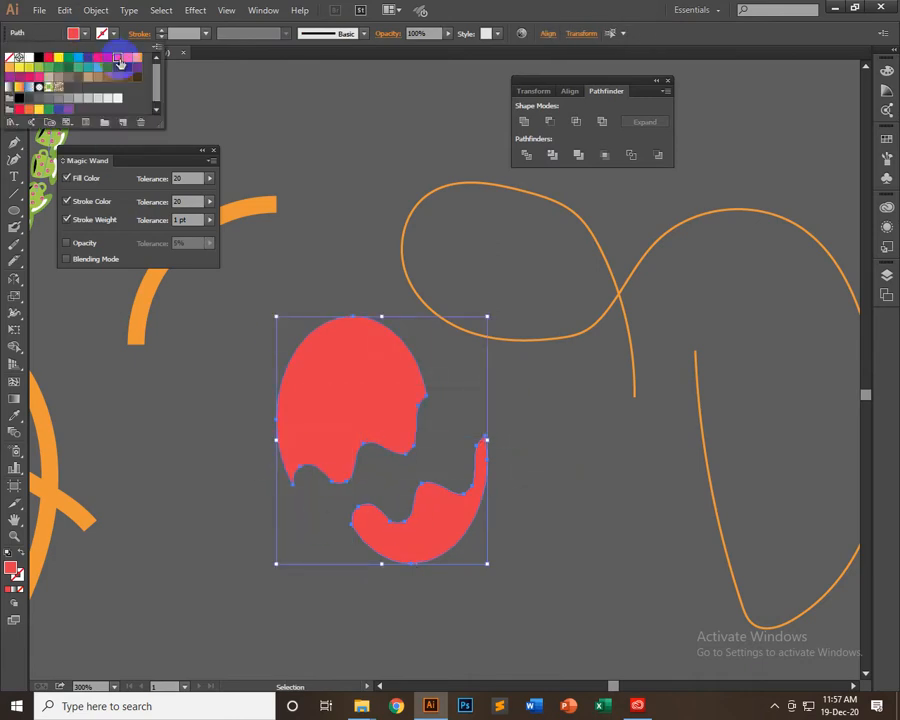
click(80, 57)
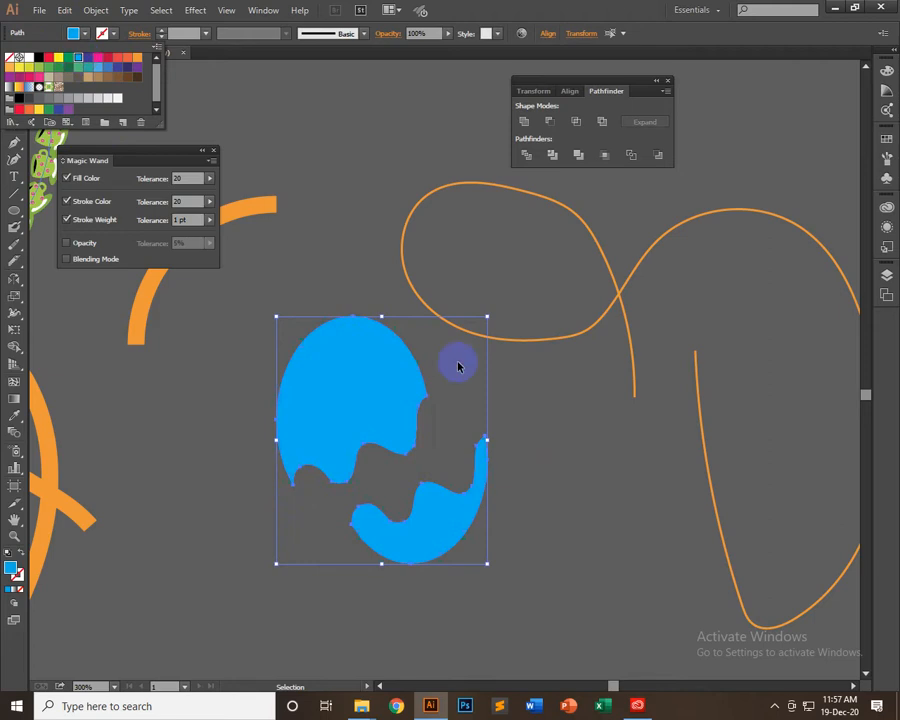
click(544, 478)
Cut the larger upper blue piece with the Knife along a second wavy line from its left edge to its upper-right edge
scroll(558, 576, down, 3)
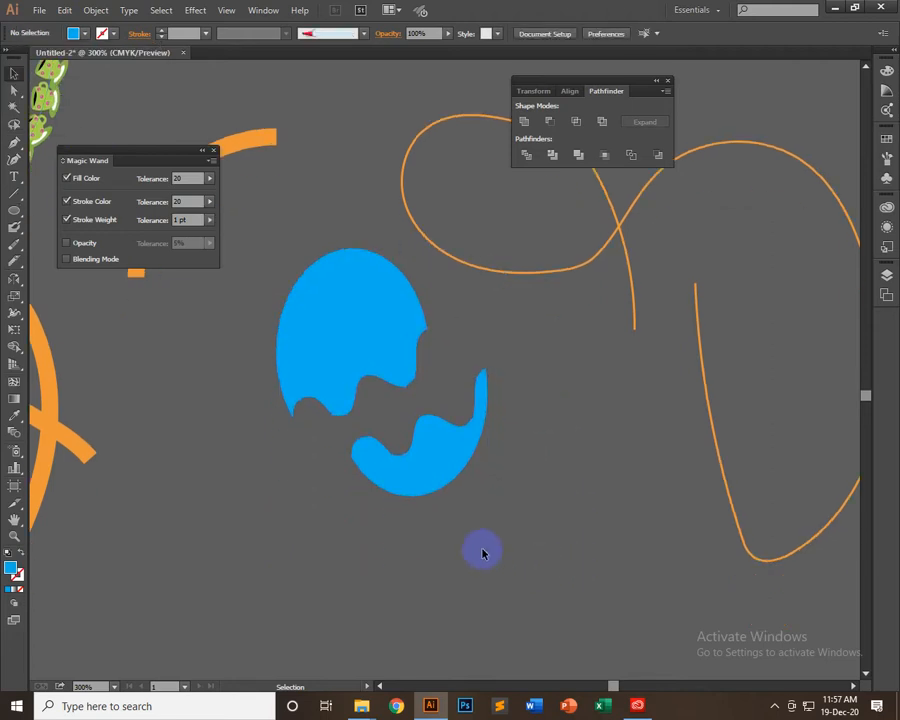
scroll(483, 553, up, 3)
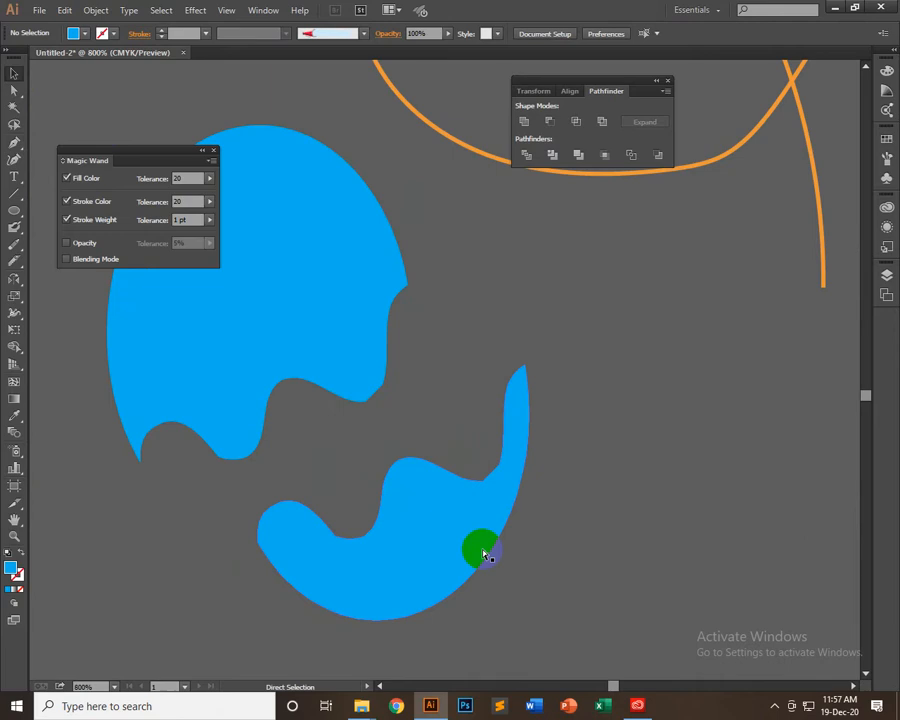
drag(393, 422, 503, 496)
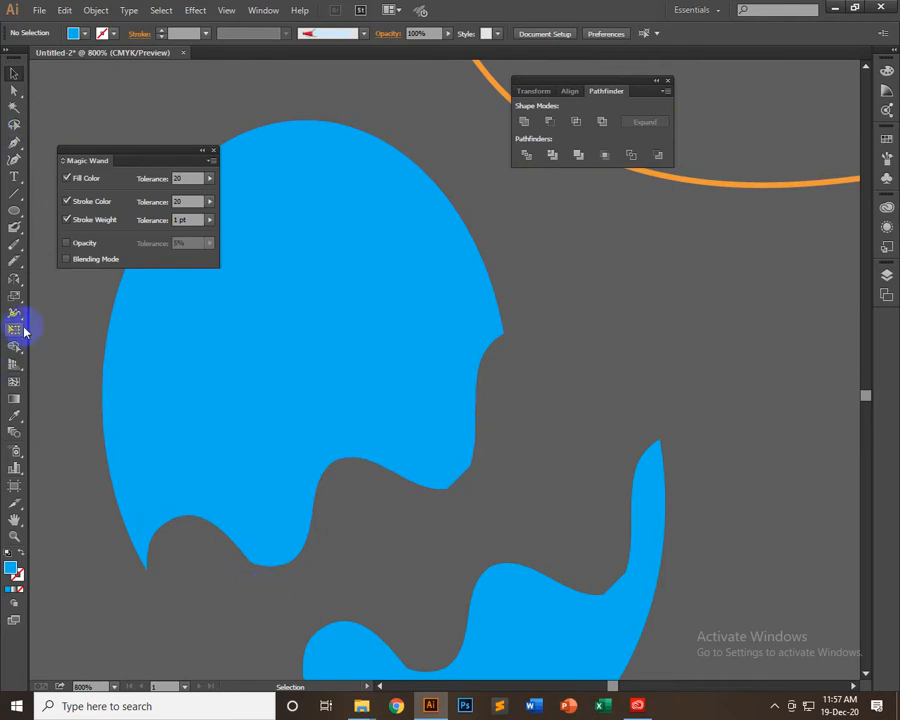
click(14, 260)
mouse_move(98, 455)
mouse_down()
mouse_move(103, 494)
mouse_move(121, 455)
mouse_move(208, 443)
mouse_move(229, 415)
mouse_move(233, 359)
mouse_move(247, 349)
mouse_move(356, 367)
mouse_move(374, 352)
mouse_move(401, 292)
mouse_move(431, 283)
mouse_move(506, 287)
mouse_up()
click(490, 358)
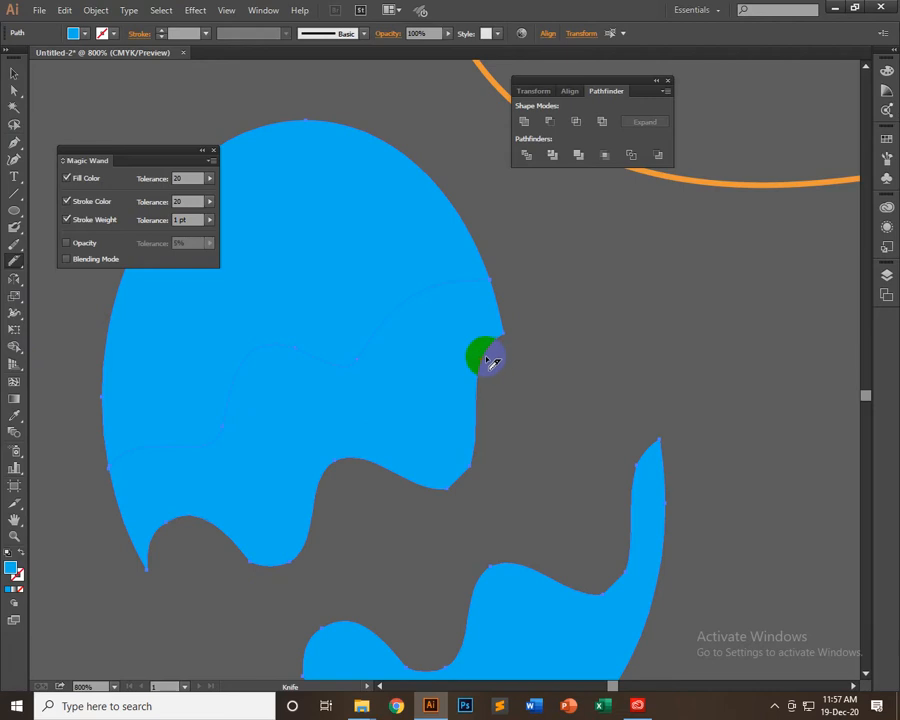
Move the uppermost blue piece up and left away from the rest, then select the middle wavy piece
click(12, 75)
click(388, 303)
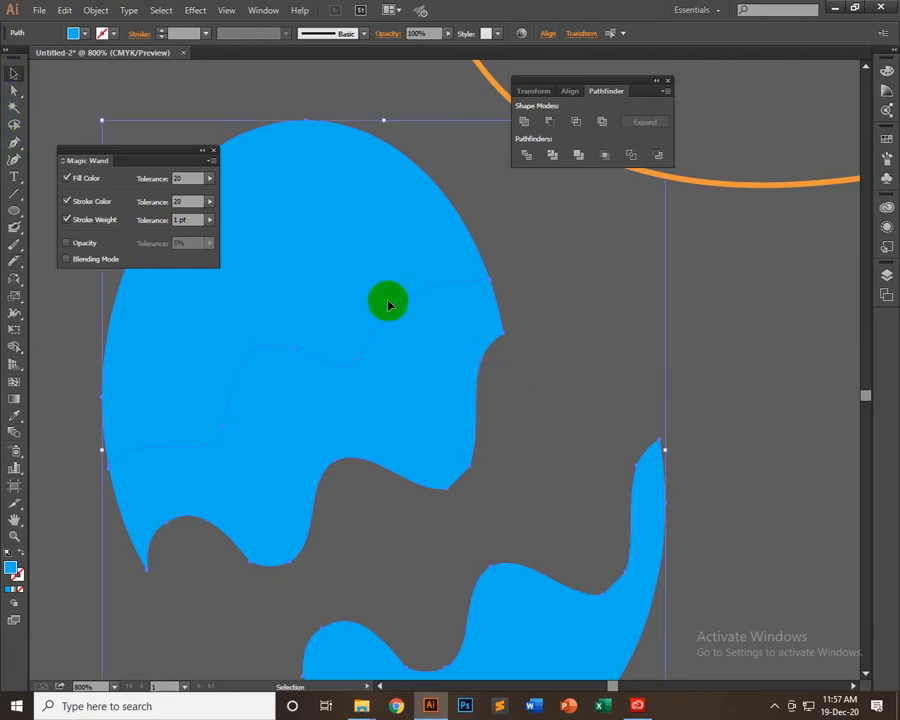
click(543, 295)
drag(382, 251, 329, 170)
click(381, 408)
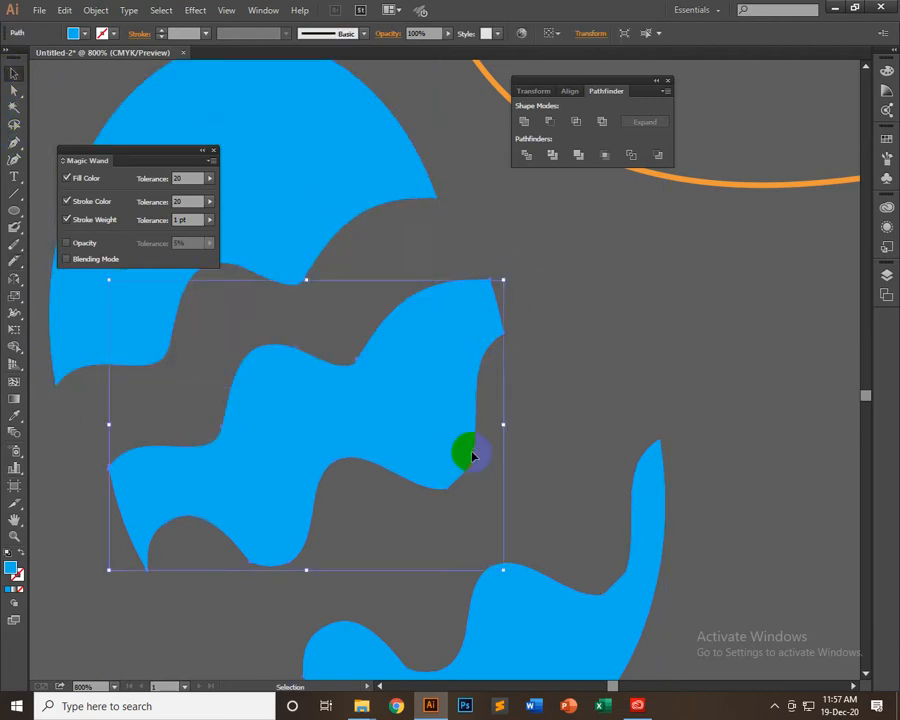
Round the corners along the middle piece's lower wavy edge with the Direct Selection live corner widgets, then deselect it
key(a)
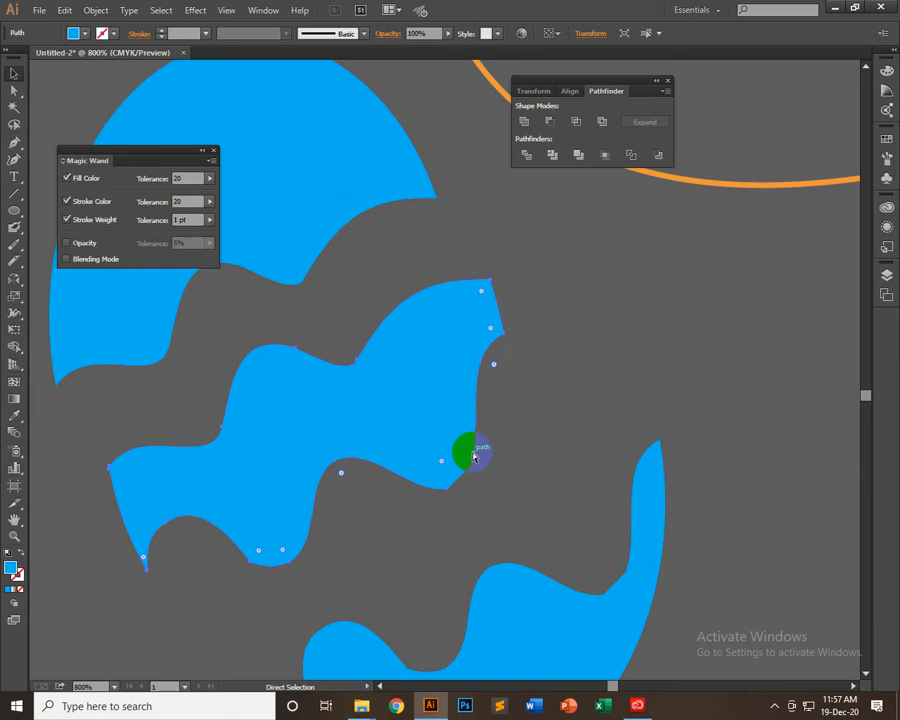
scroll(474, 456, down, 1)
key(v)
scroll(474, 456, up, 3)
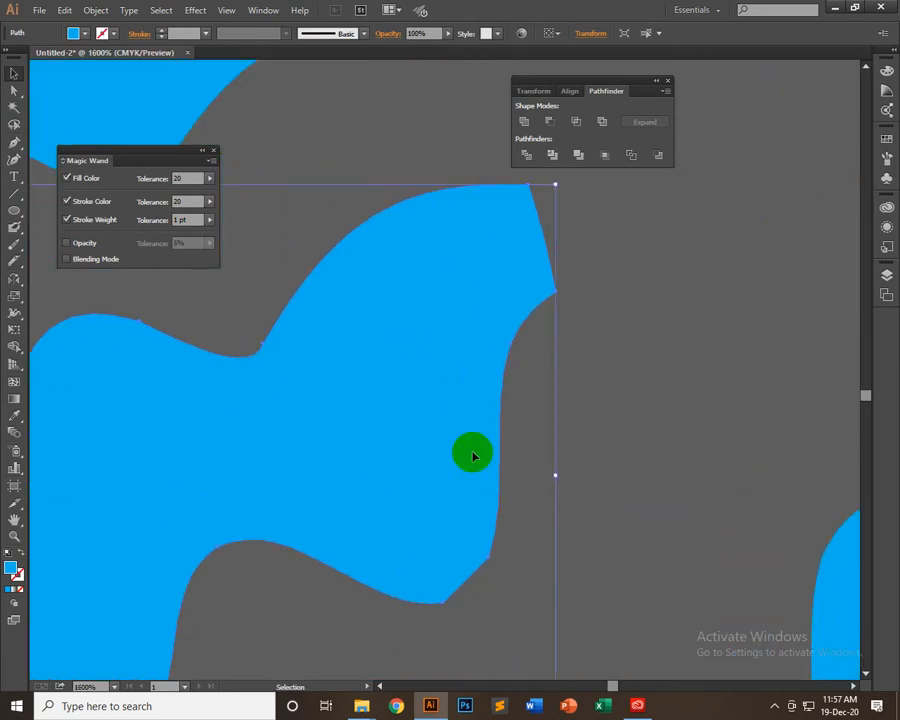
key(space)
drag(386, 535, 747, 320)
drag(493, 575, 336, 496)
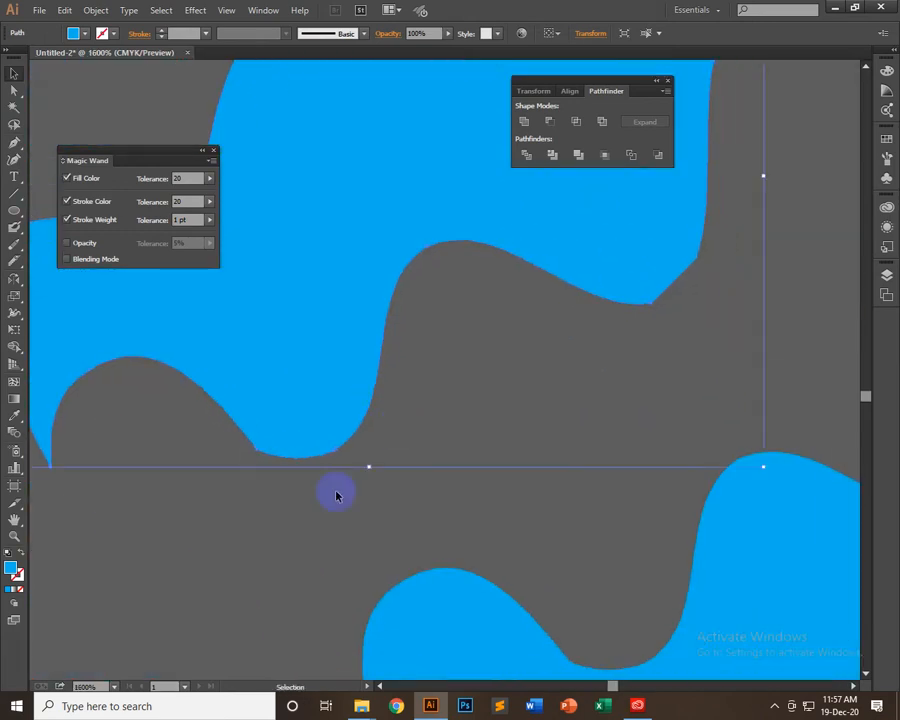
click(224, 482)
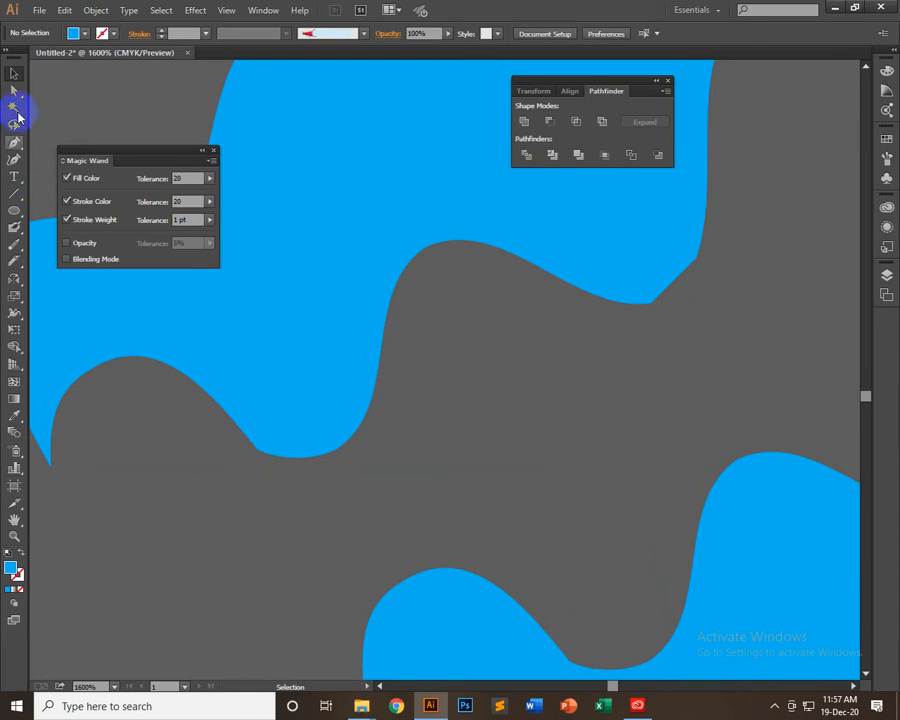
click(14, 90)
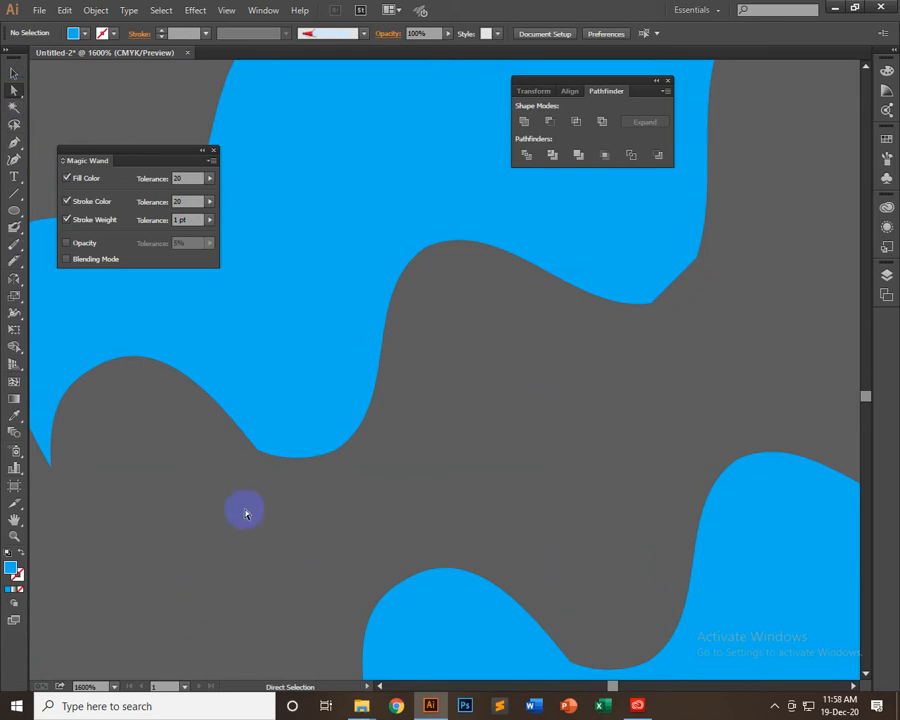
drag(246, 514, 292, 353)
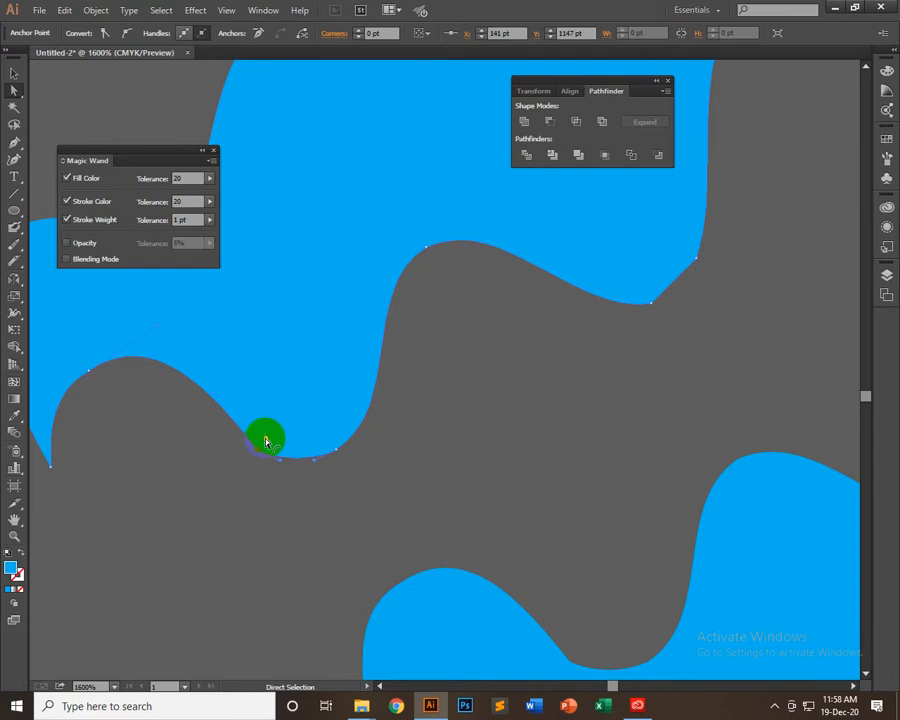
drag(265, 440, 297, 378)
click(560, 410)
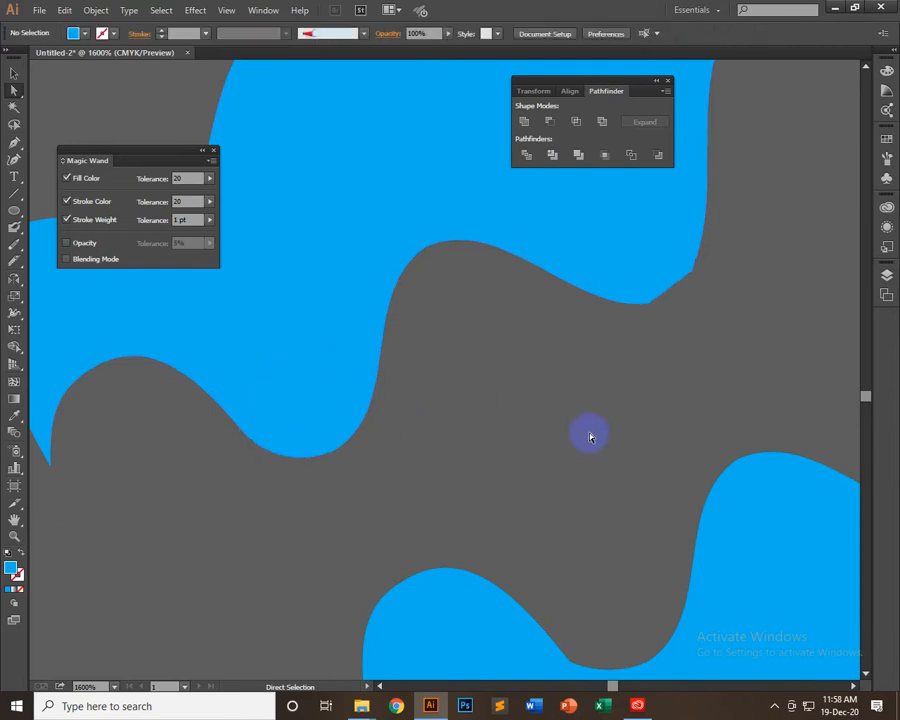
Round the angular lower-right tip of the middle piece and slightly adjust the direction handle of its anchor
mouse_move(653, 304)
mouse_down()
mouse_move(412, 519)
mouse_move(293, 545)
mouse_move(375, 450)
mouse_up()
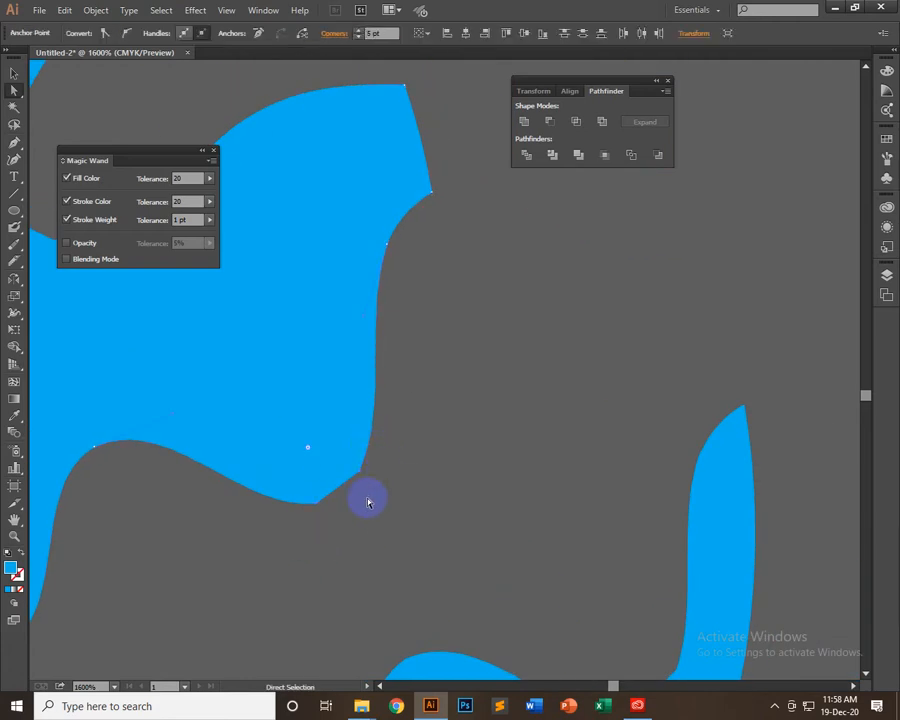
drag(308, 447, 325, 484)
click(378, 510)
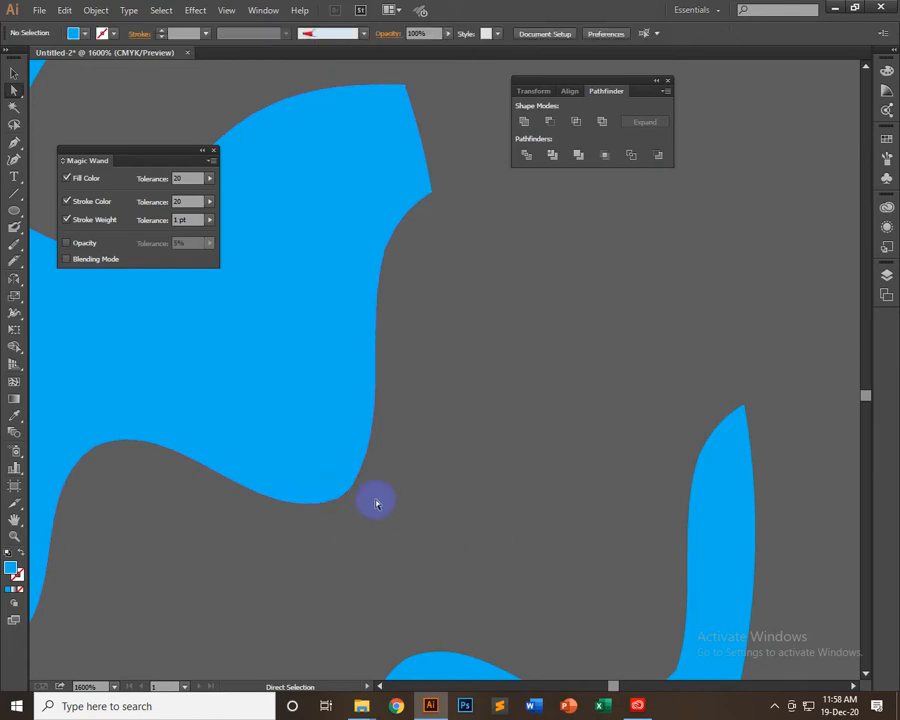
click(345, 490)
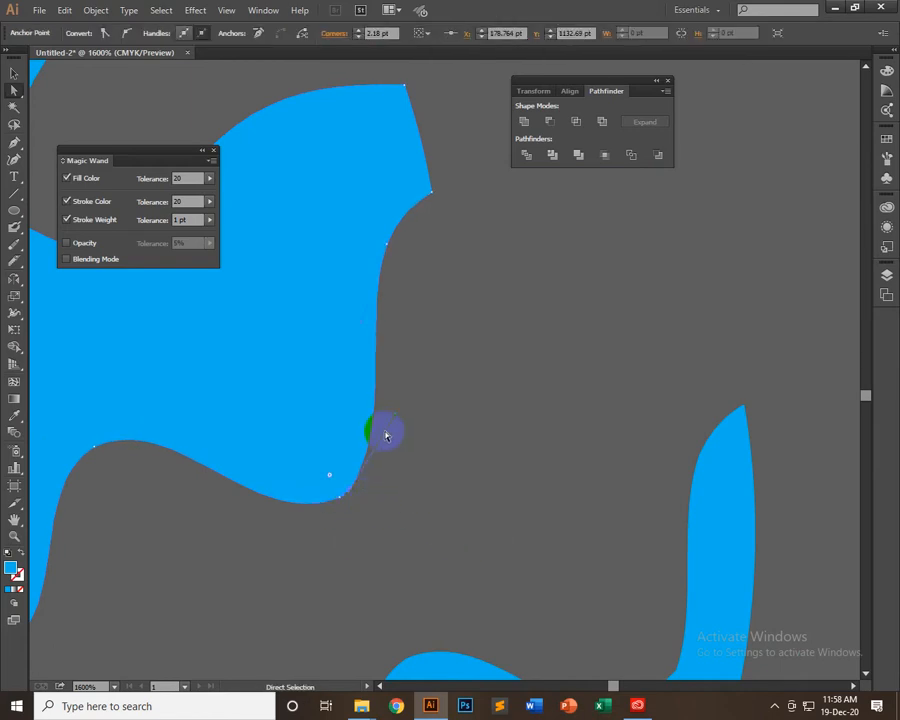
drag(396, 410, 396, 416)
click(376, 504)
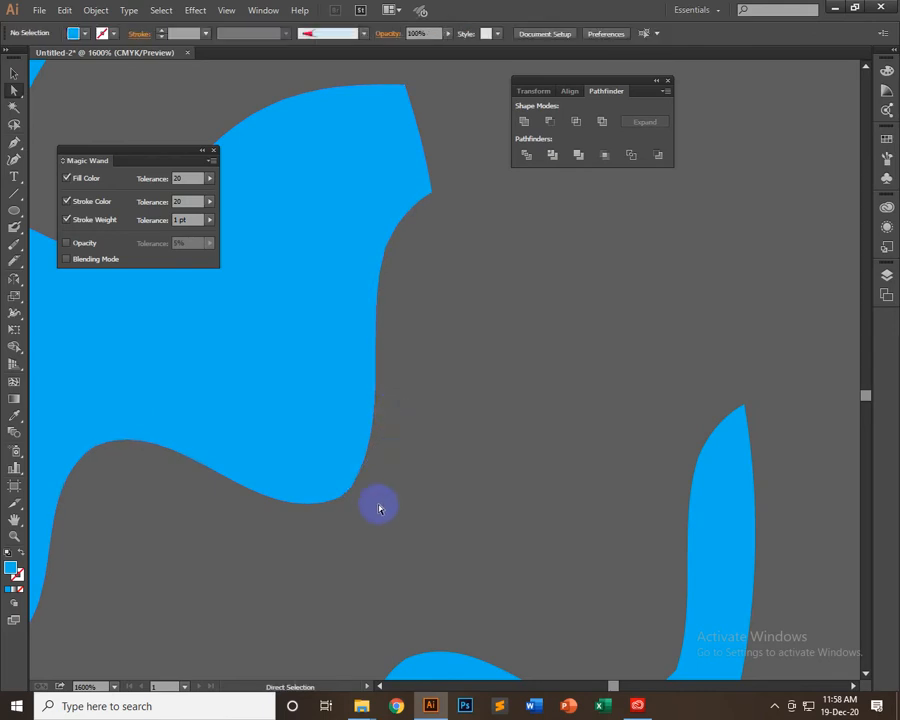
Examine the anchor points and curvature along the upper wavy edge of the middle blue piece
drag(353, 425, 512, 401)
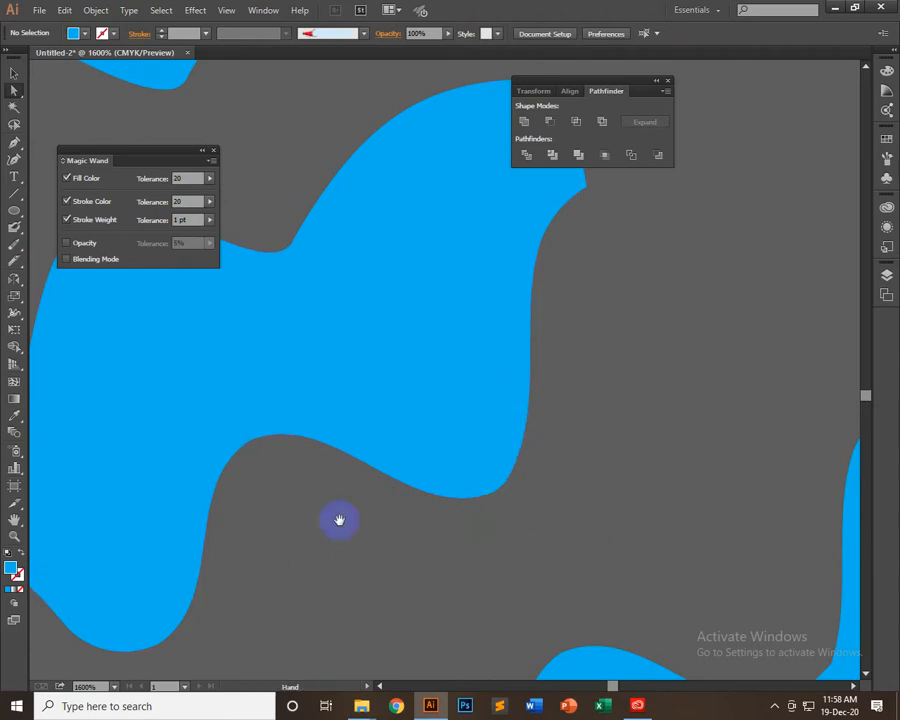
mouse_move(339, 520)
mouse_down()
mouse_move(562, 586)
mouse_move(632, 596)
mouse_move(539, 608)
mouse_move(446, 636)
mouse_up()
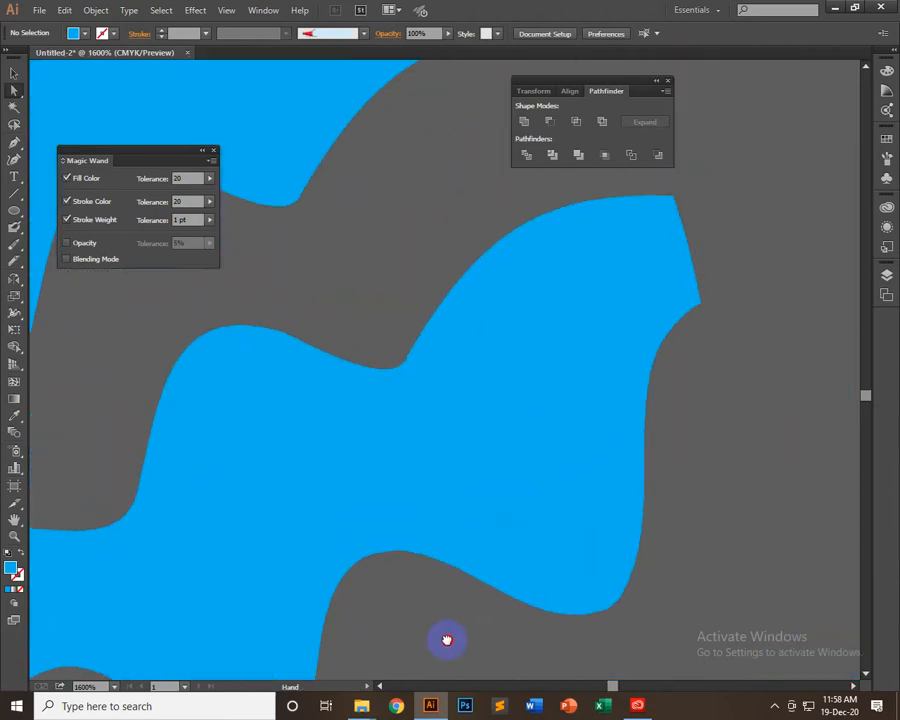
click(225, 408)
click(274, 344)
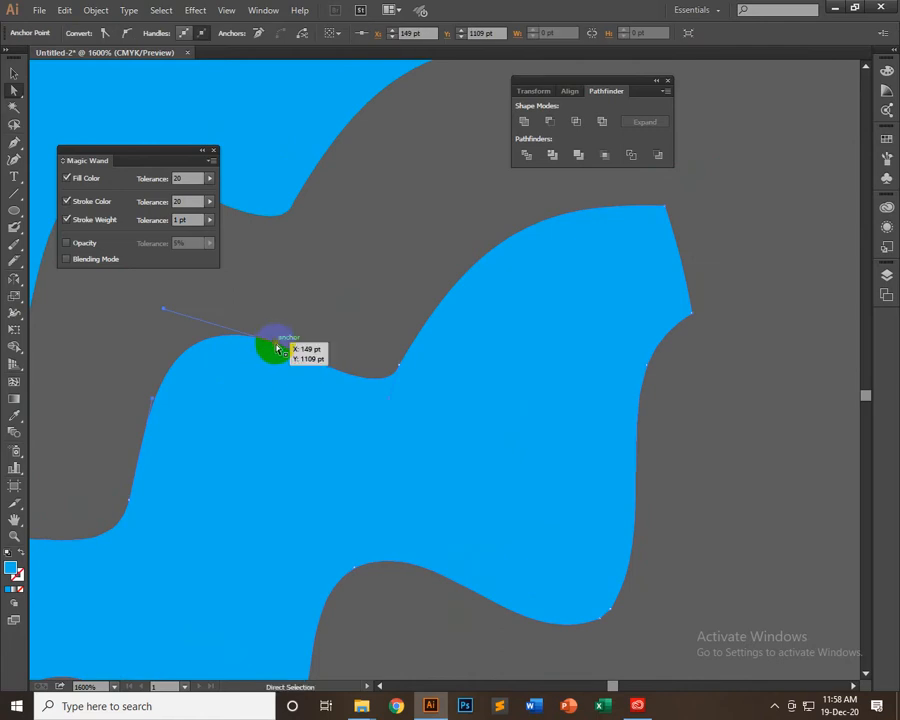
click(403, 371)
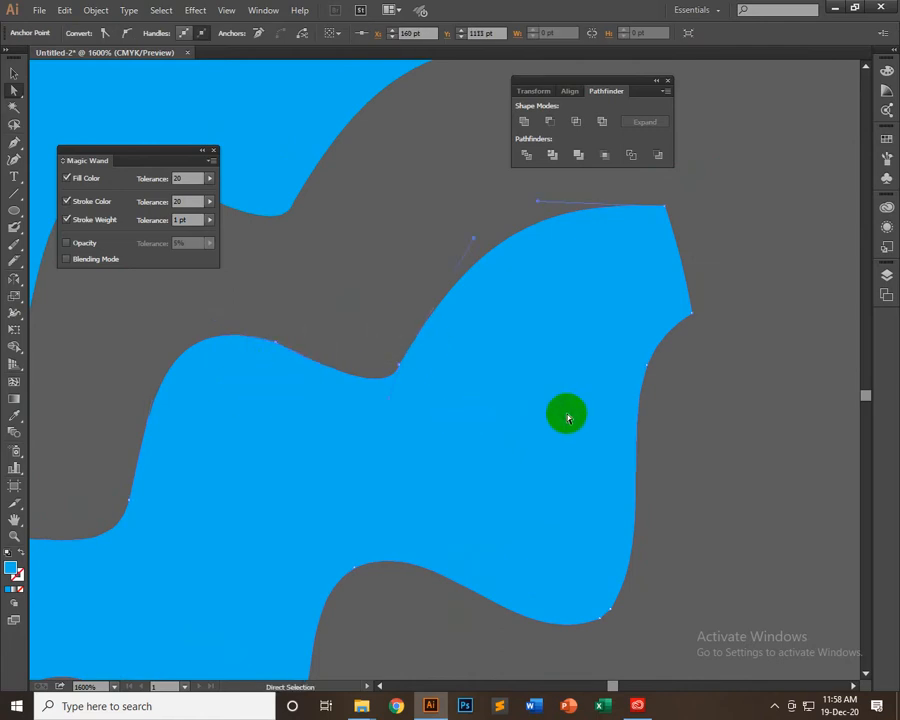
click(714, 197)
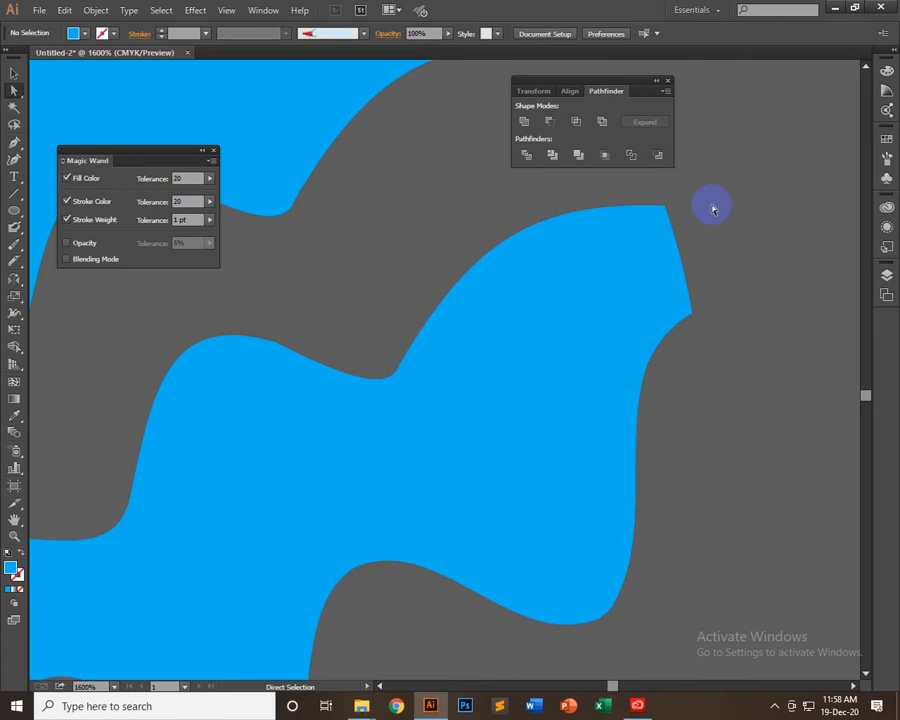
key(ctrl+minus)
key(ctrl+minus)
key(ctrl+minus)
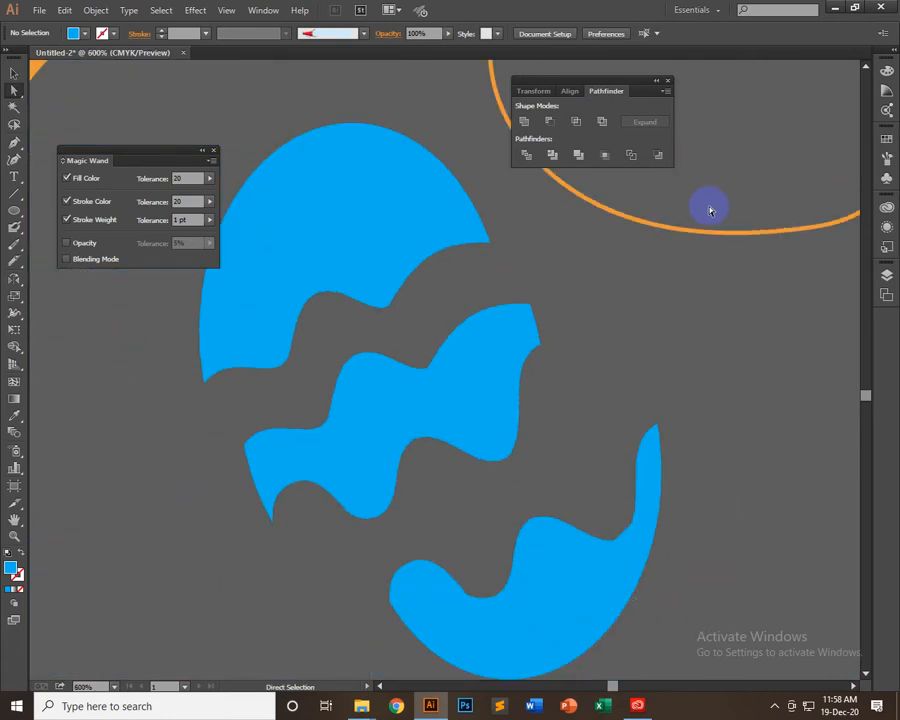
Simplify the middle wavy piece's path with a curve precision of about 88%, then deselect it
click(13, 73)
click(400, 422)
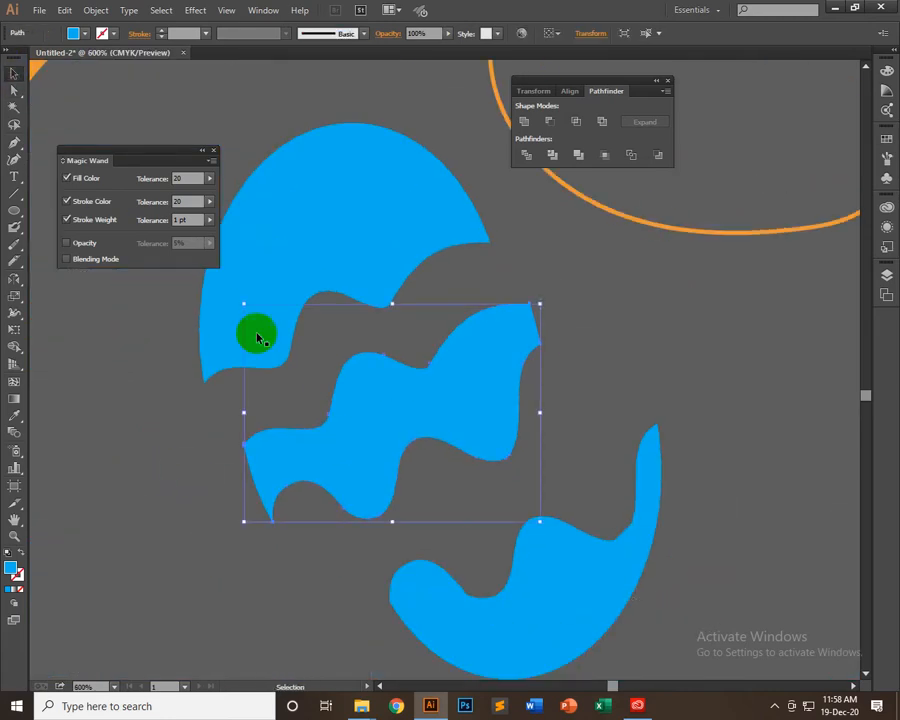
click(95, 10)
mouse_move(157, 298)
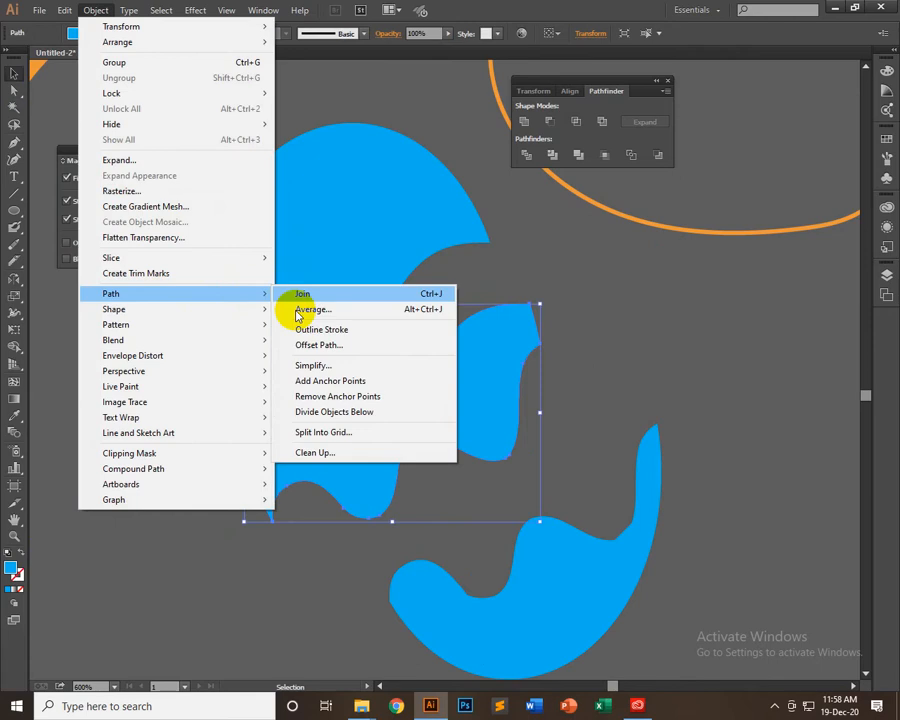
click(374, 249)
drag(440, 120, 721, 141)
drag(772, 193, 785, 196)
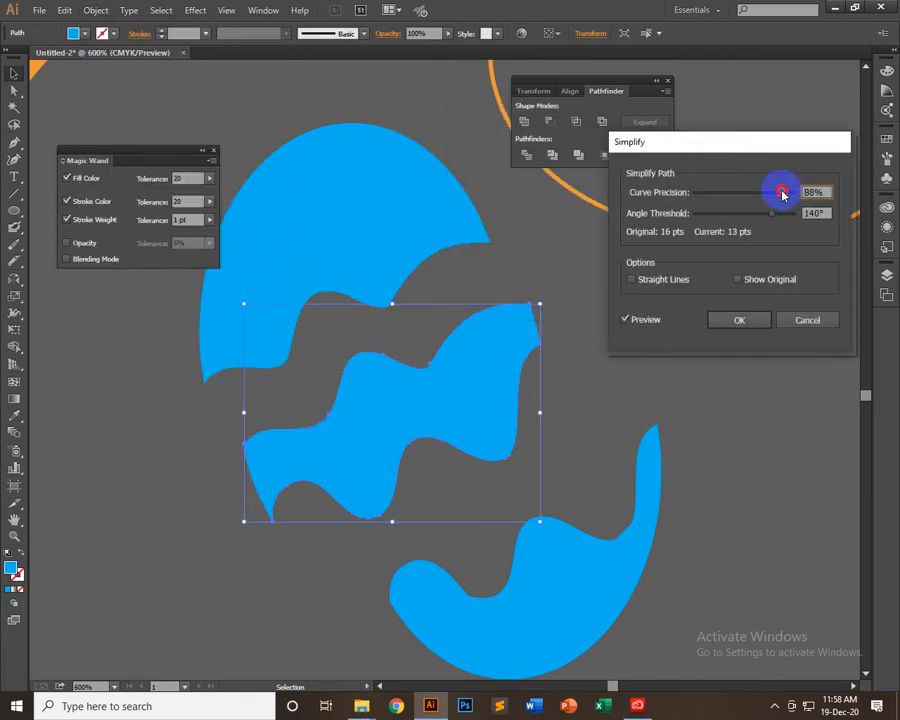
click(739, 319)
click(530, 362)
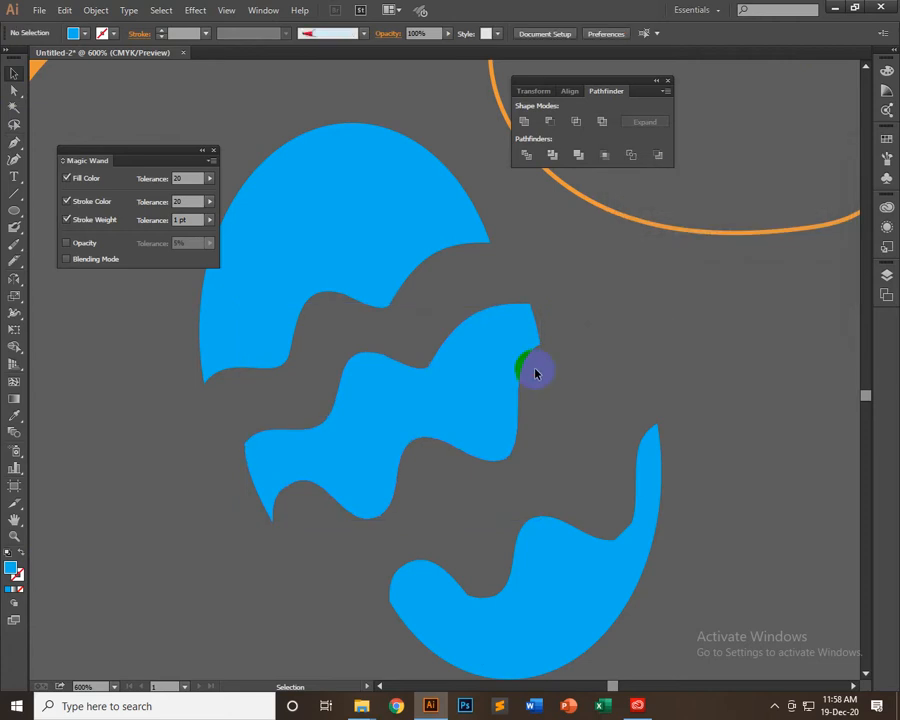
Delete the three blue cut pieces: the middle wavy one, the lower one and the upper one
scroll(608, 555, down, 3)
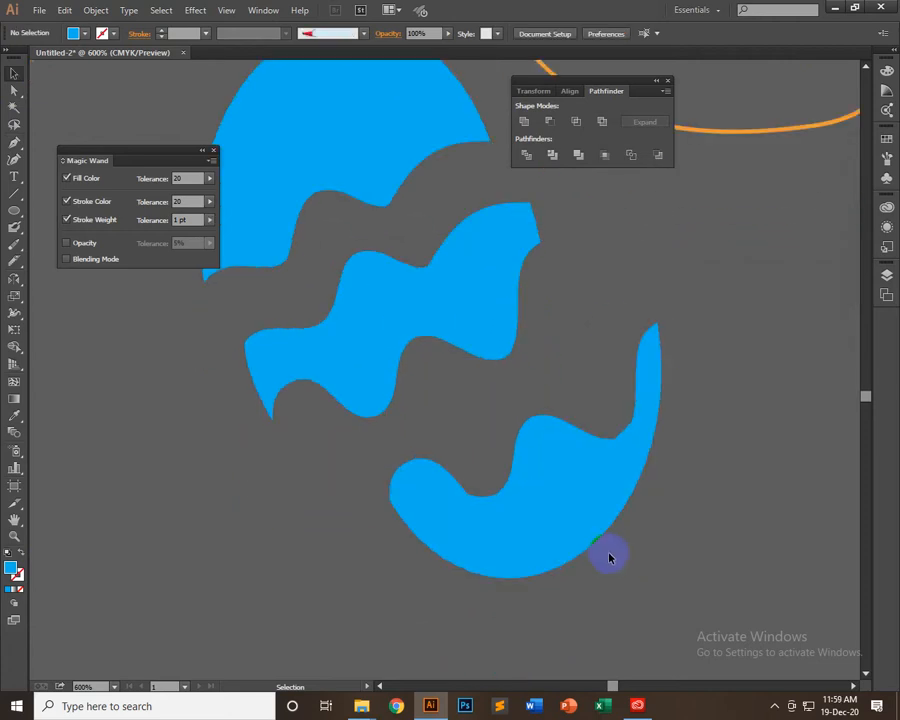
key(space)
drag(626, 525, 620, 525)
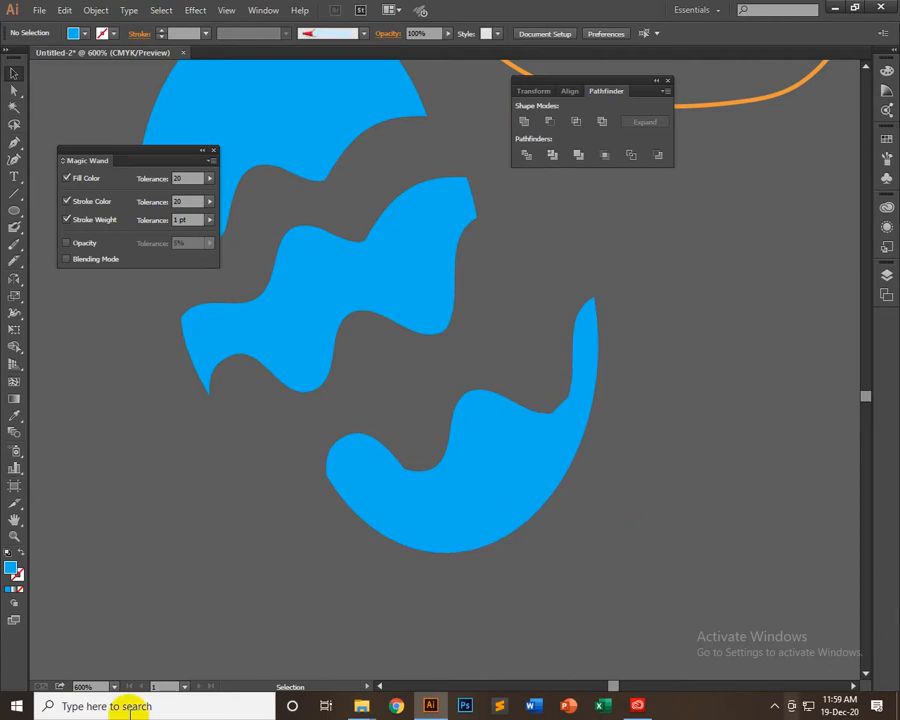
drag(365, 190, 523, 370)
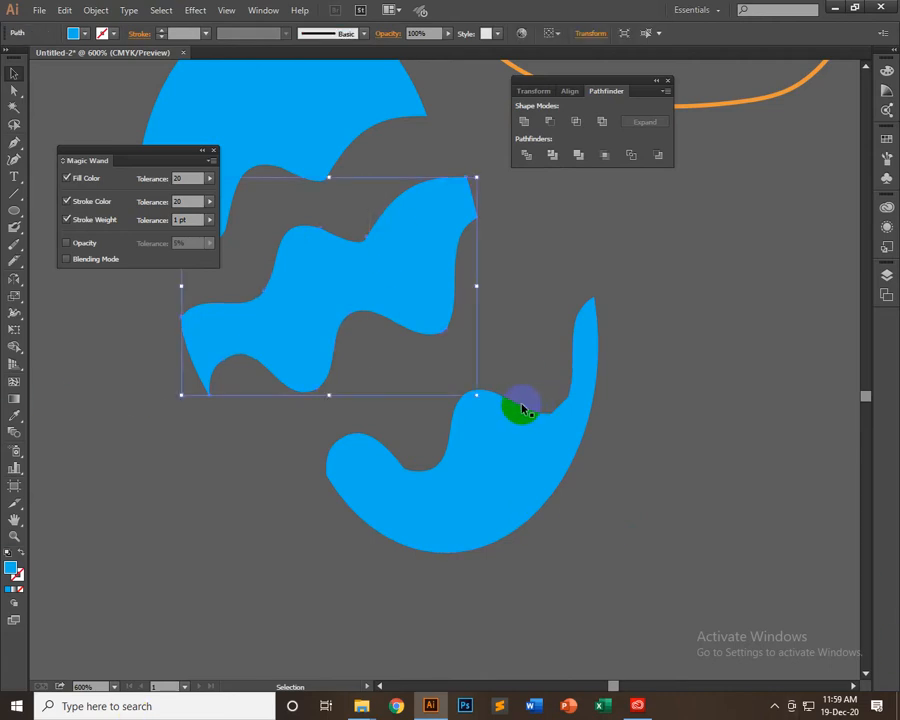
key(Delete)
drag(433, 349, 586, 508)
key(Delete)
drag(297, 139, 522, 452)
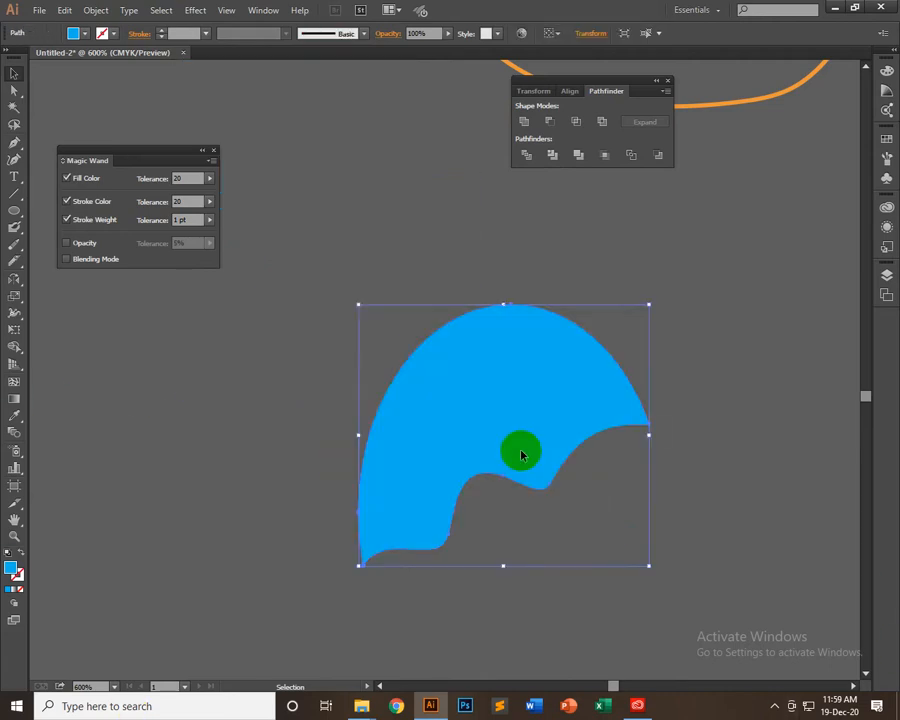
key(Delete)
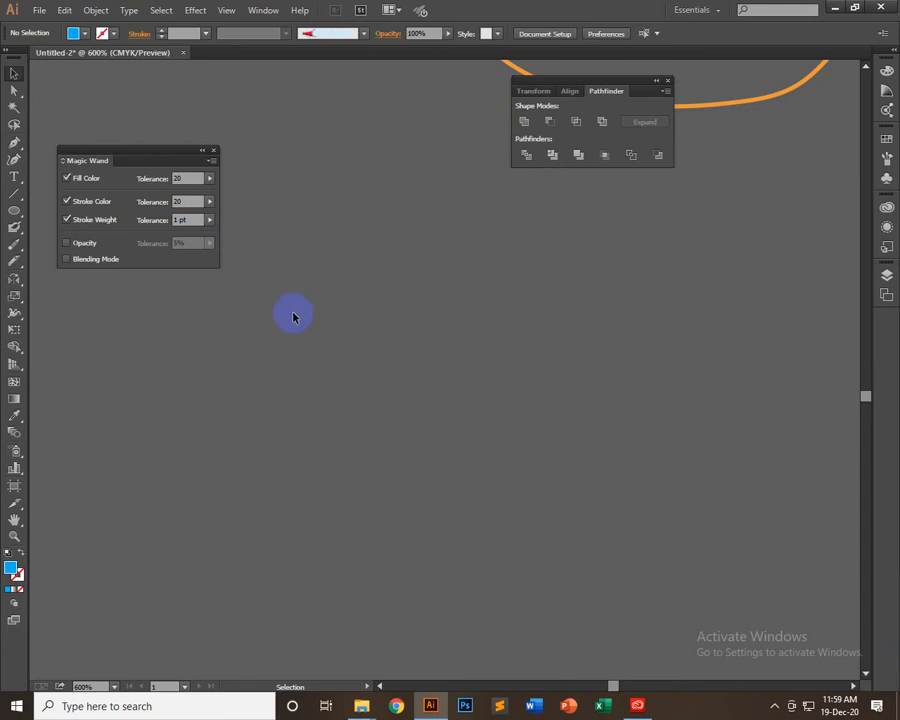
click(15, 284)
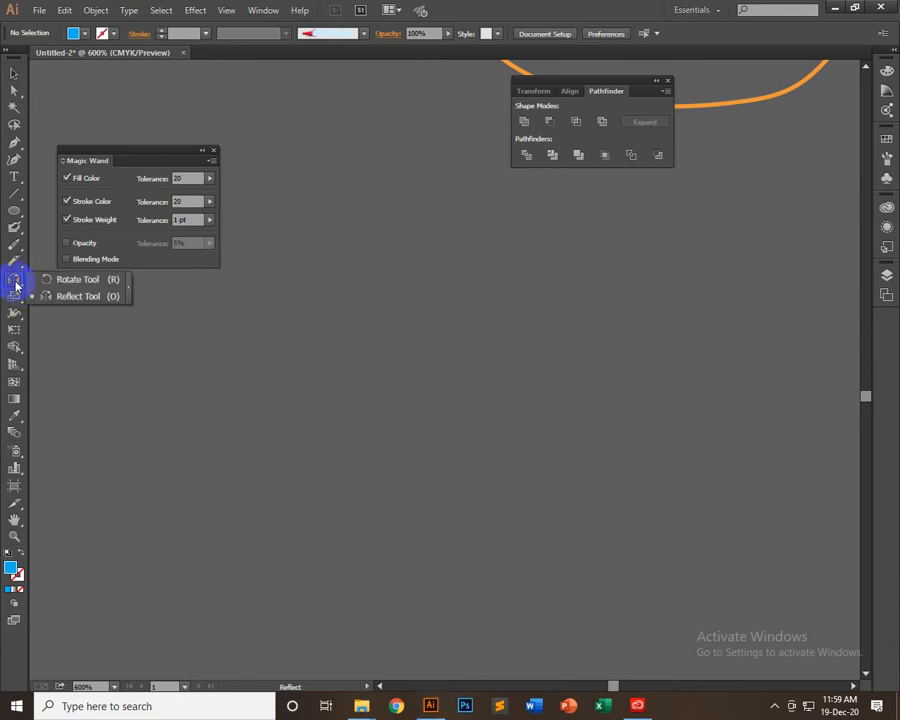
drag(15, 276, 58, 305)
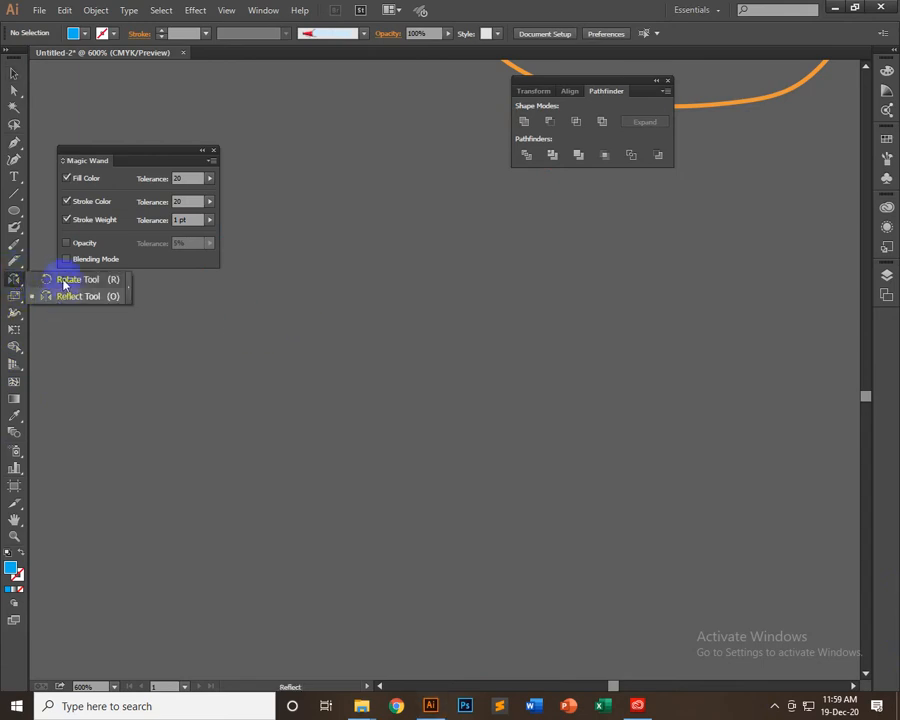
click(15, 282)
Use the Reshape Tool to pull the bottom of the orange curve's large loop downward, then deselect the curve
click(14, 298)
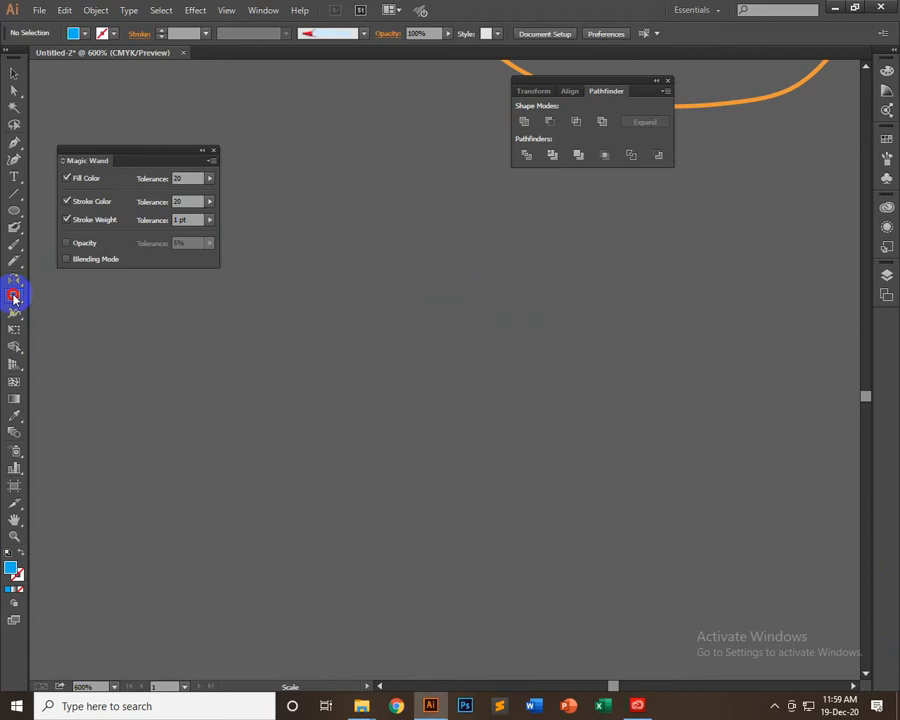
click(14, 297)
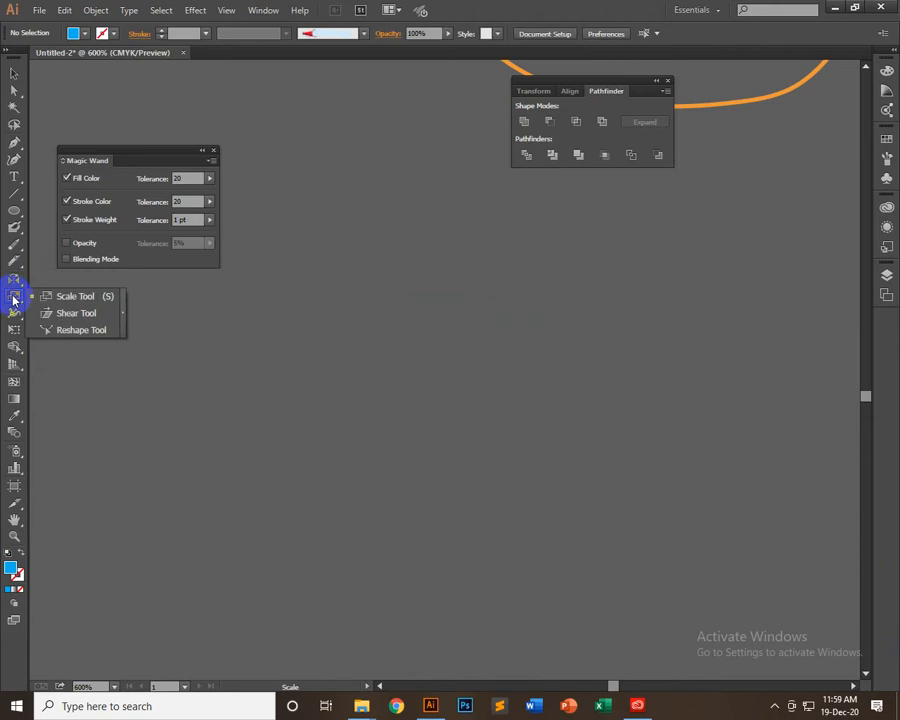
drag(14, 300, 72, 337)
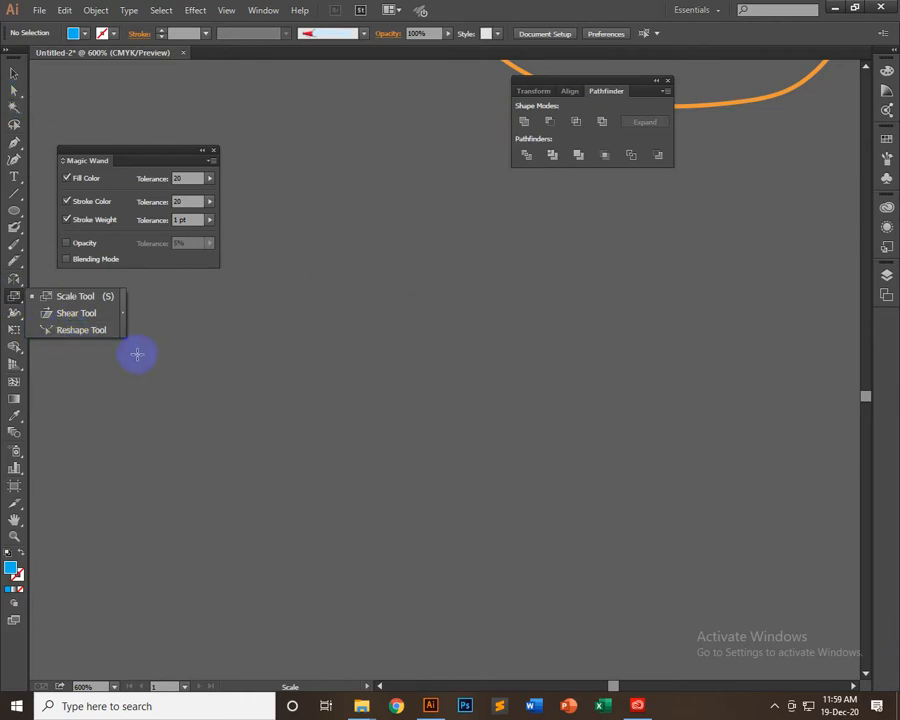
drag(105, 341, 108, 340)
drag(393, 306, 92, 629)
drag(458, 405, 510, 462)
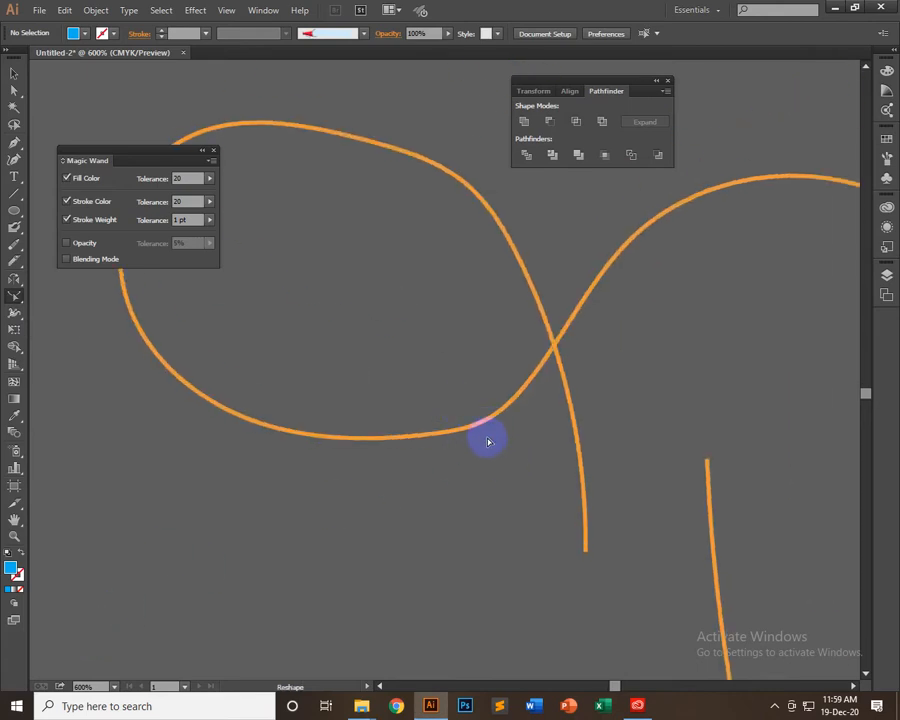
click(14, 73)
click(484, 199)
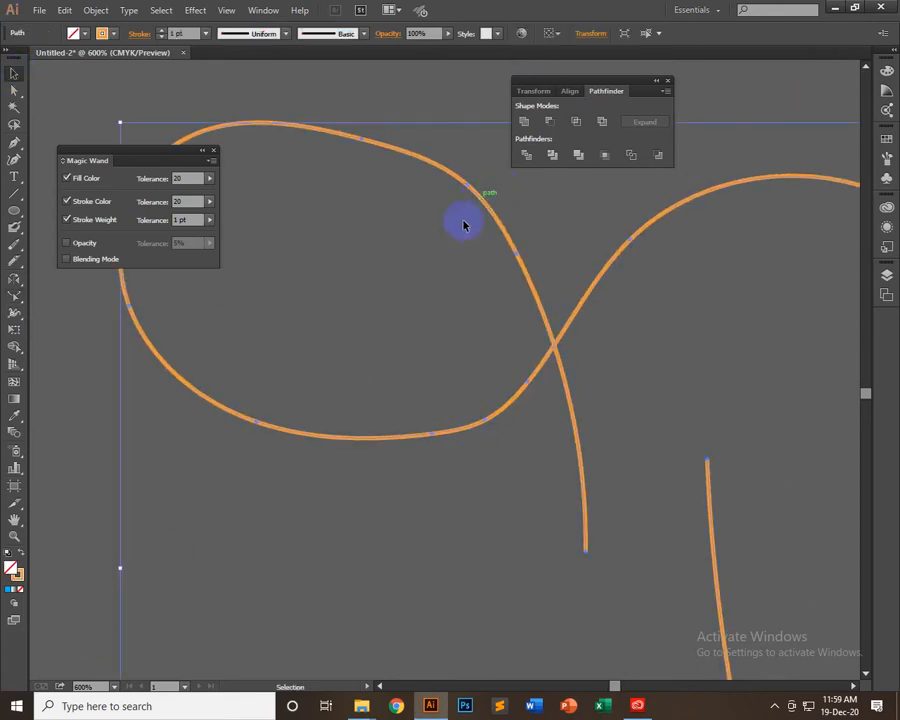
click(15, 300)
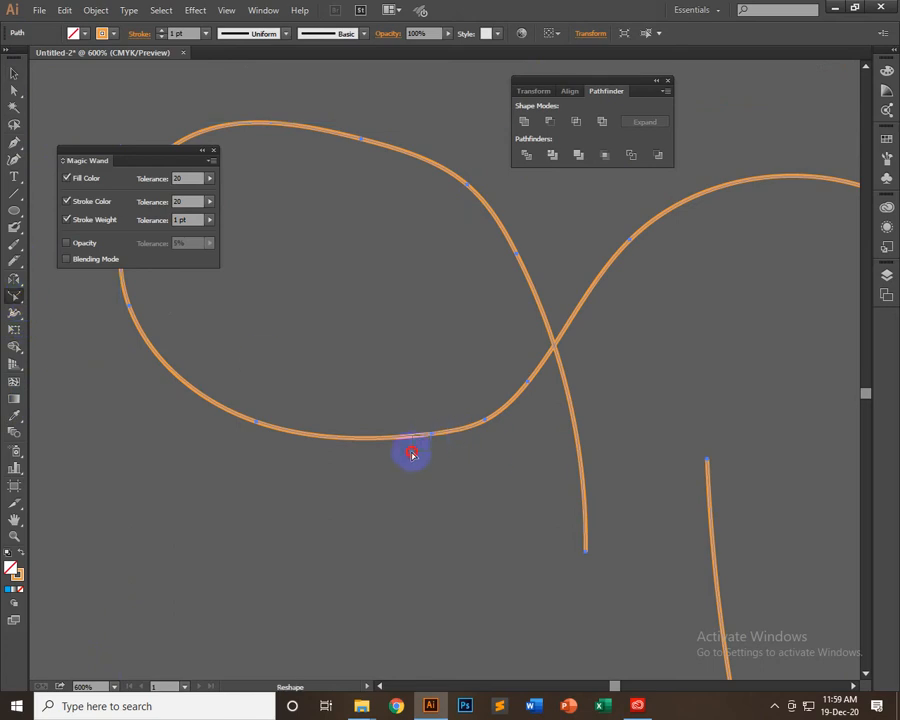
drag(433, 437, 484, 486)
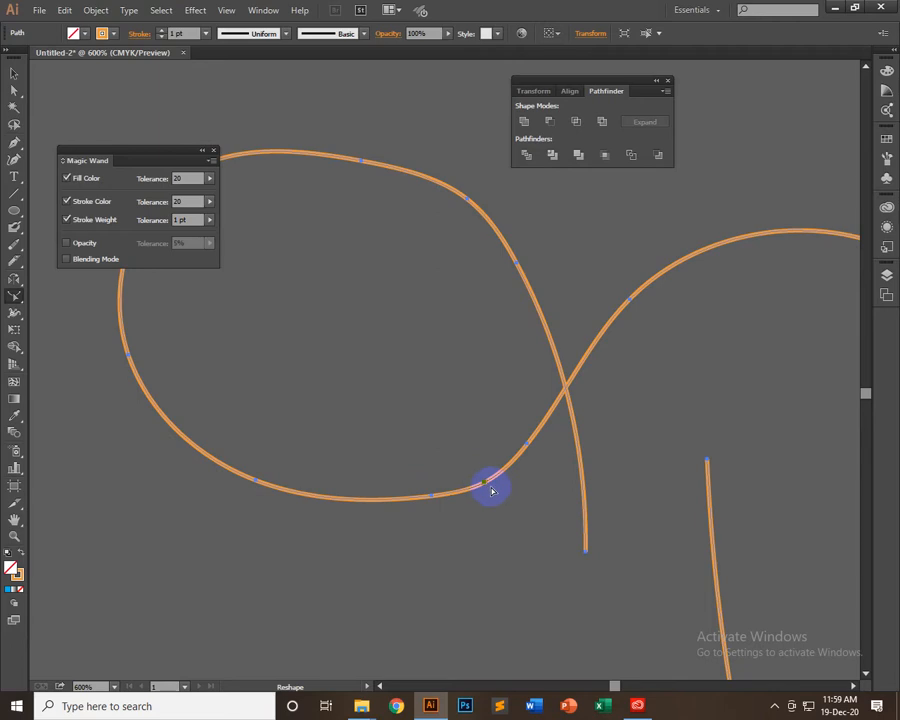
drag(484, 486, 502, 517)
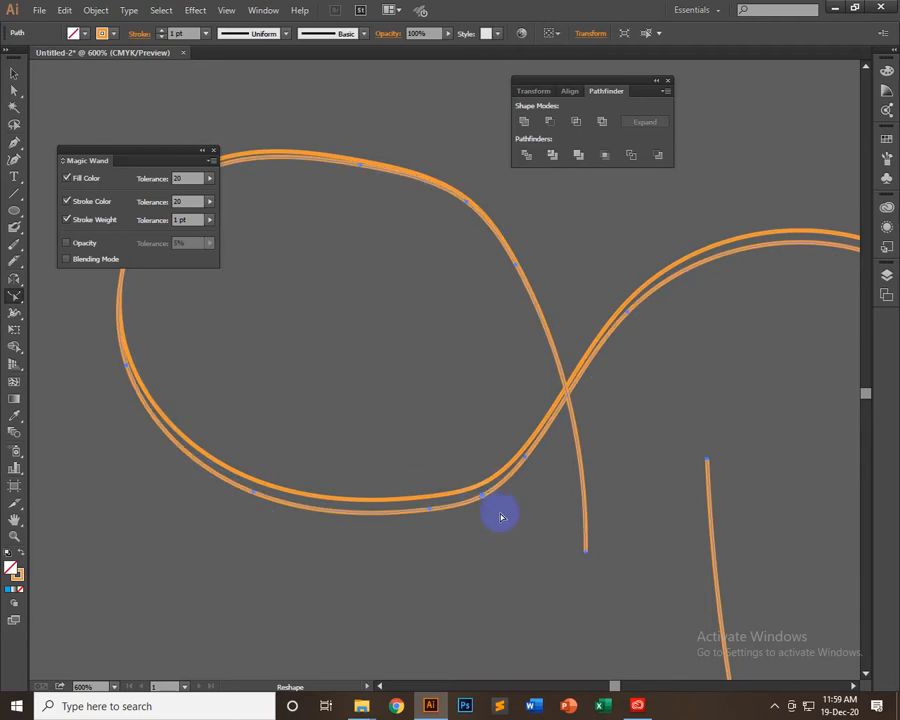
click(400, 450)
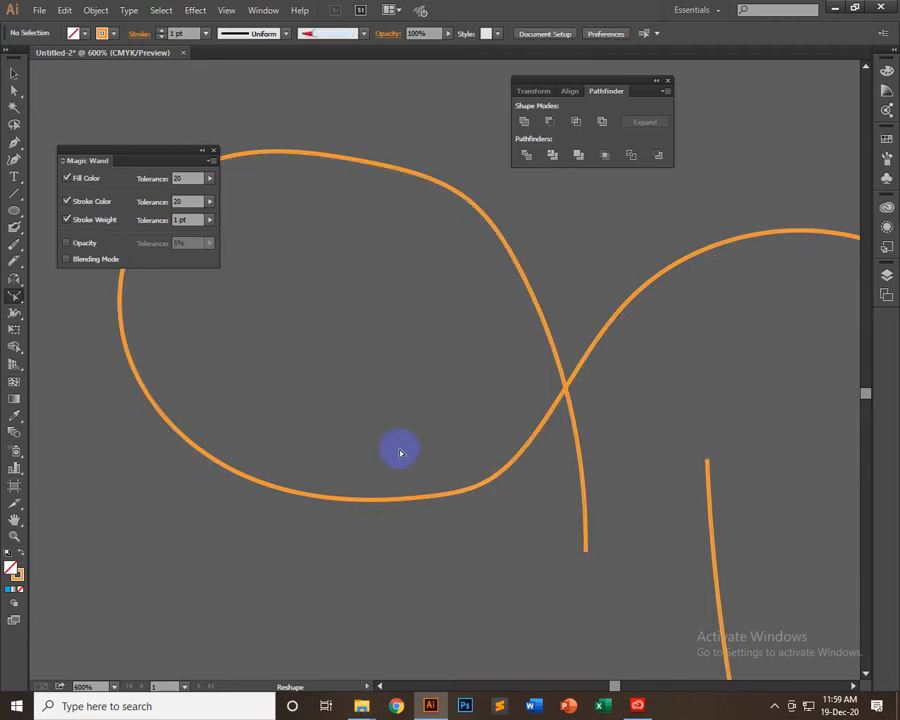
Select the orange curve again and pull the lower-left part of its loop down and to the right with the Reshape Tool
click(16, 300)
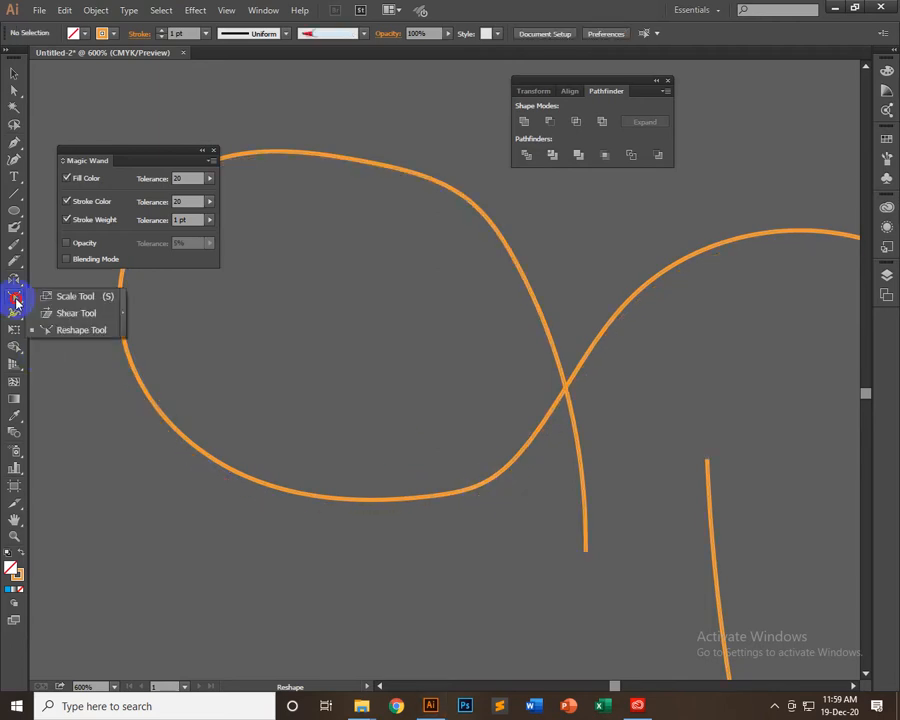
click(68, 331)
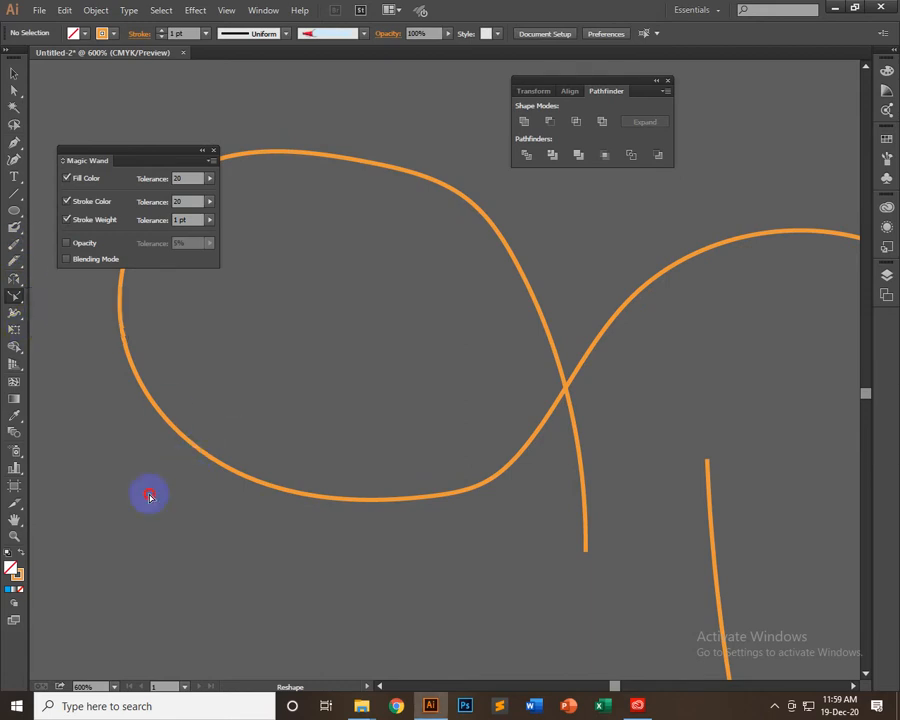
click(14, 73)
key(ctrl+a)
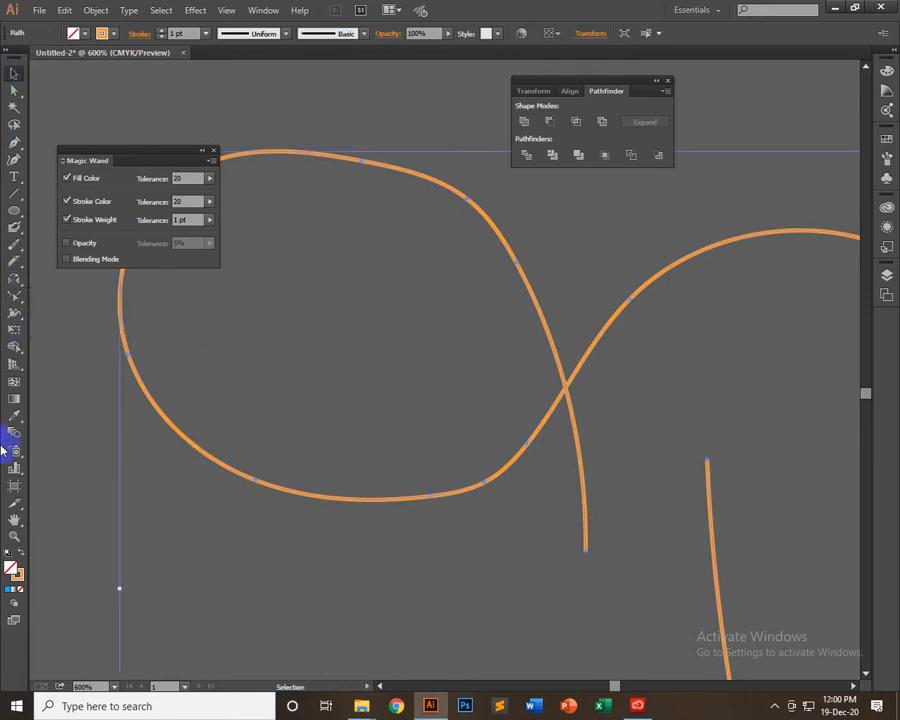
click(15, 296)
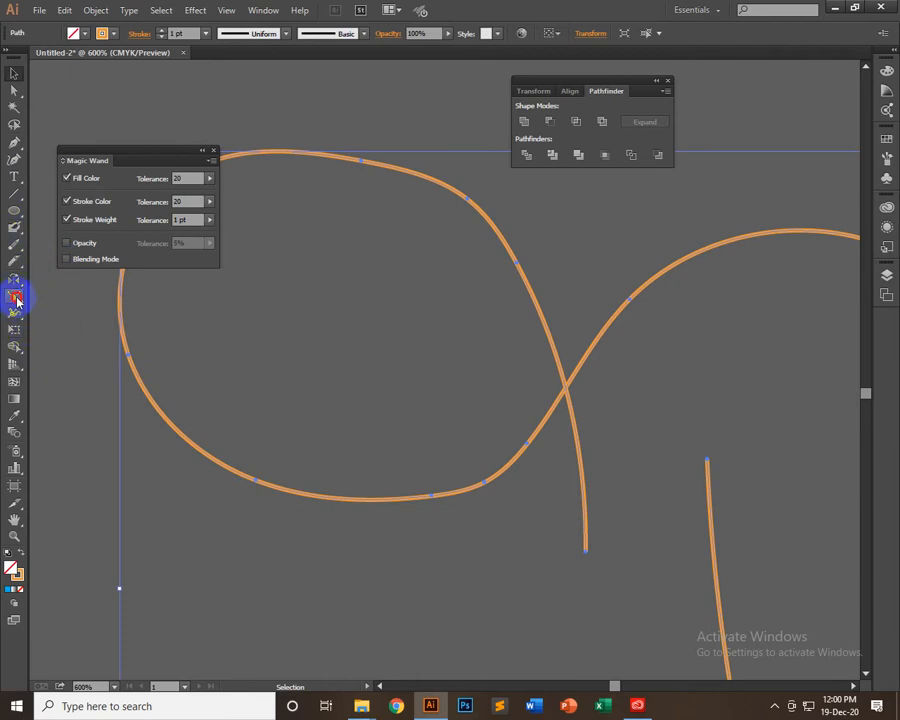
drag(178, 433, 246, 508)
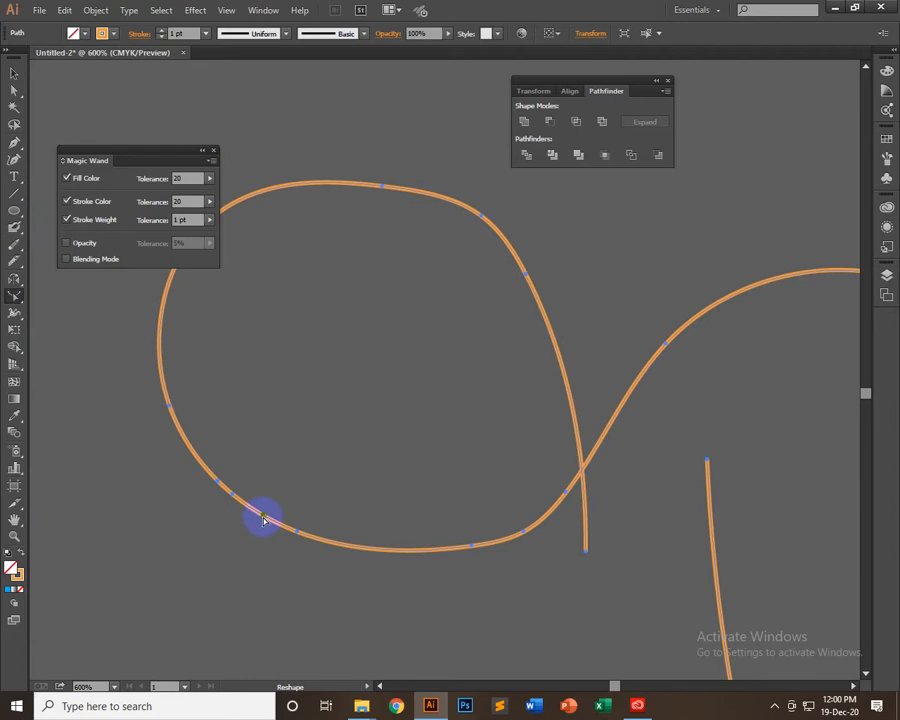
Reshape the loop further from its lower-left and lower-right edge, then undo the duplicate created by the last pull
mouse_move(257, 514)
mouse_down()
mouse_move(283, 519)
mouse_move(257, 521)
mouse_up()
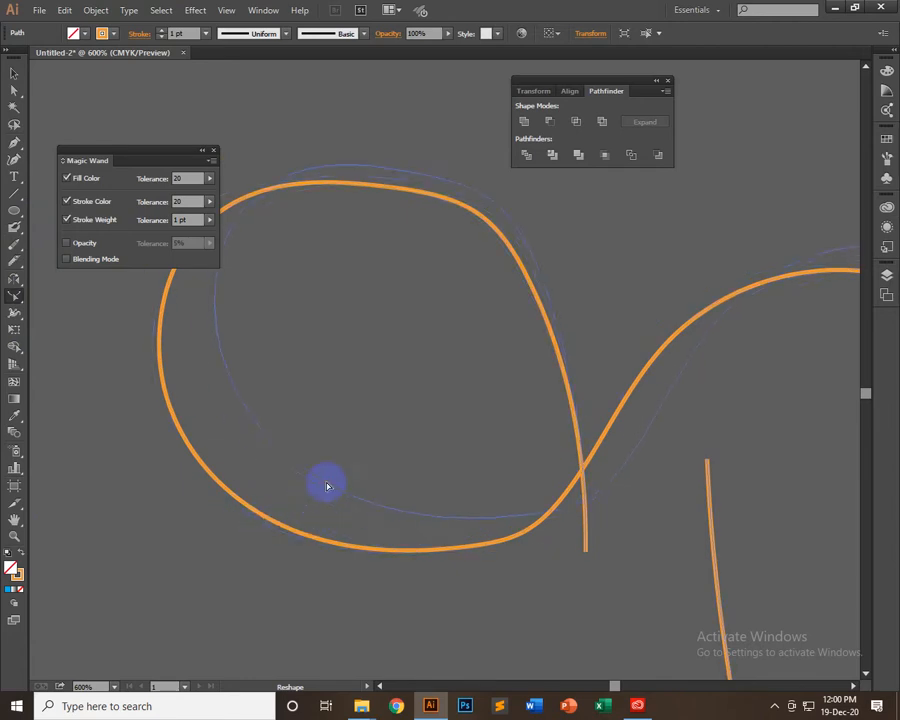
drag(327, 487, 327, 487)
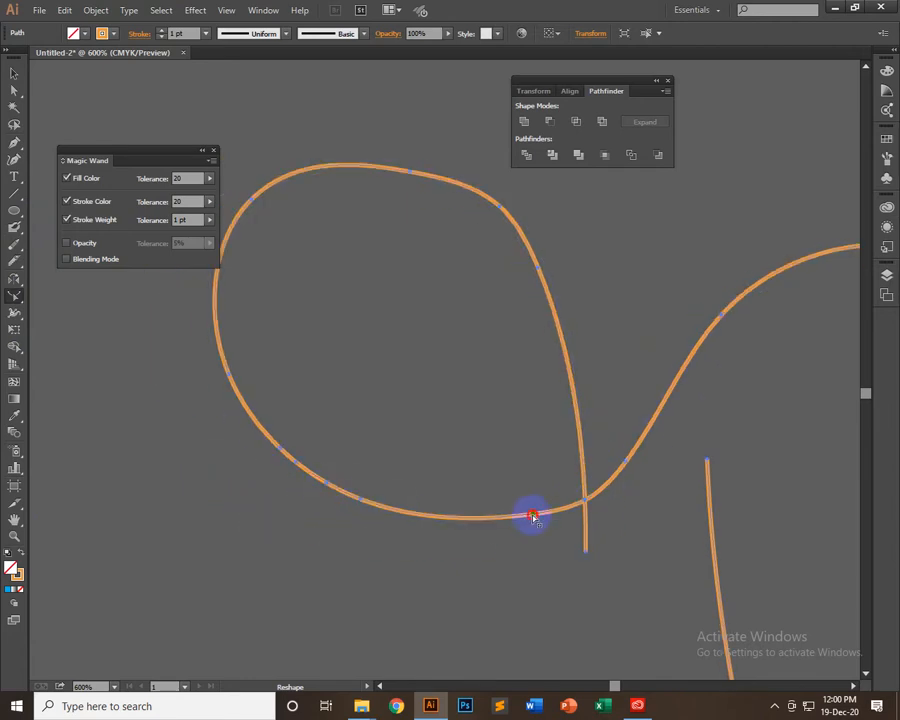
drag(533, 516, 560, 486)
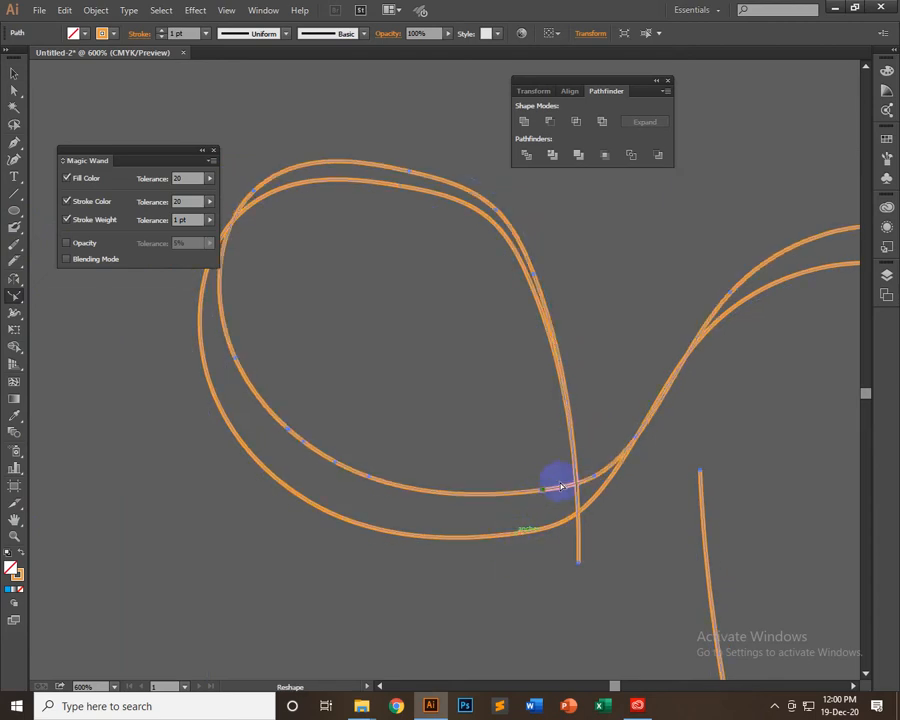
key(ctrl+z)
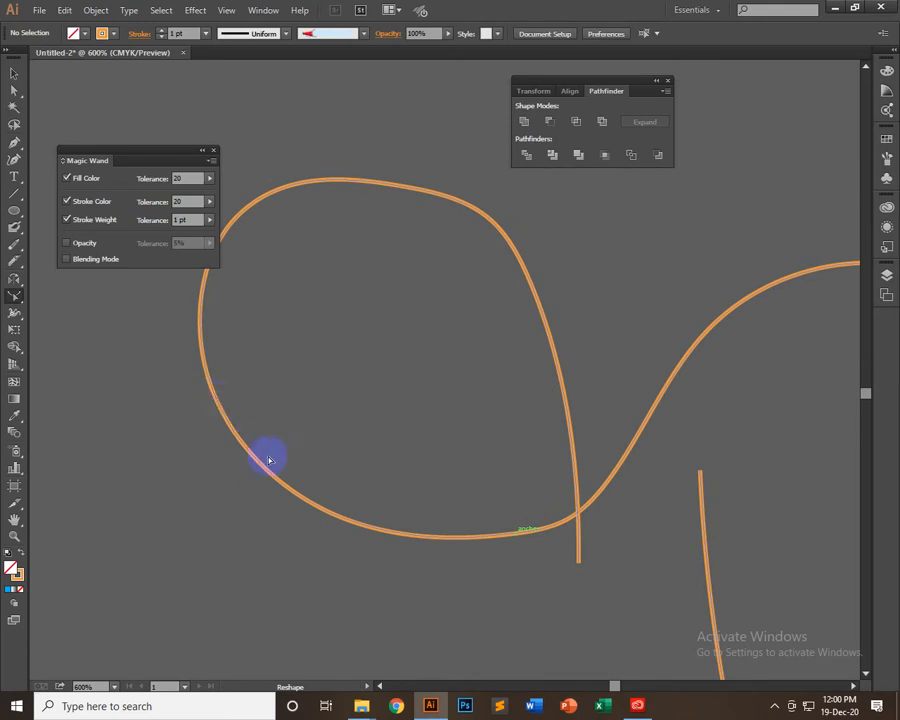
Select the orange curve and try pulling the left edge of its loop outward and down with the Reshape Tool
click(13, 72)
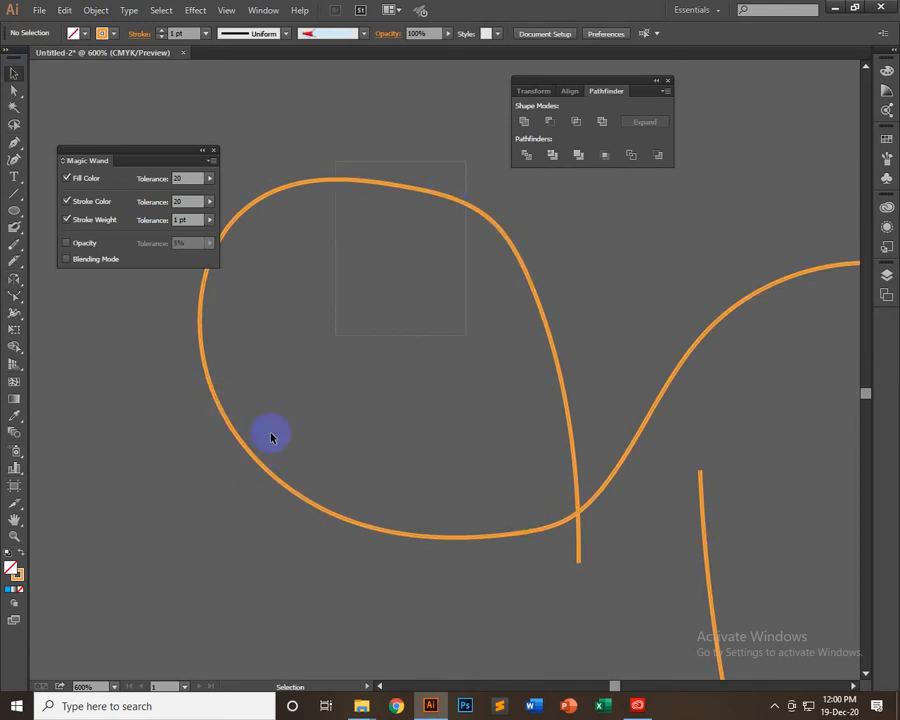
click(270, 437)
click(14, 296)
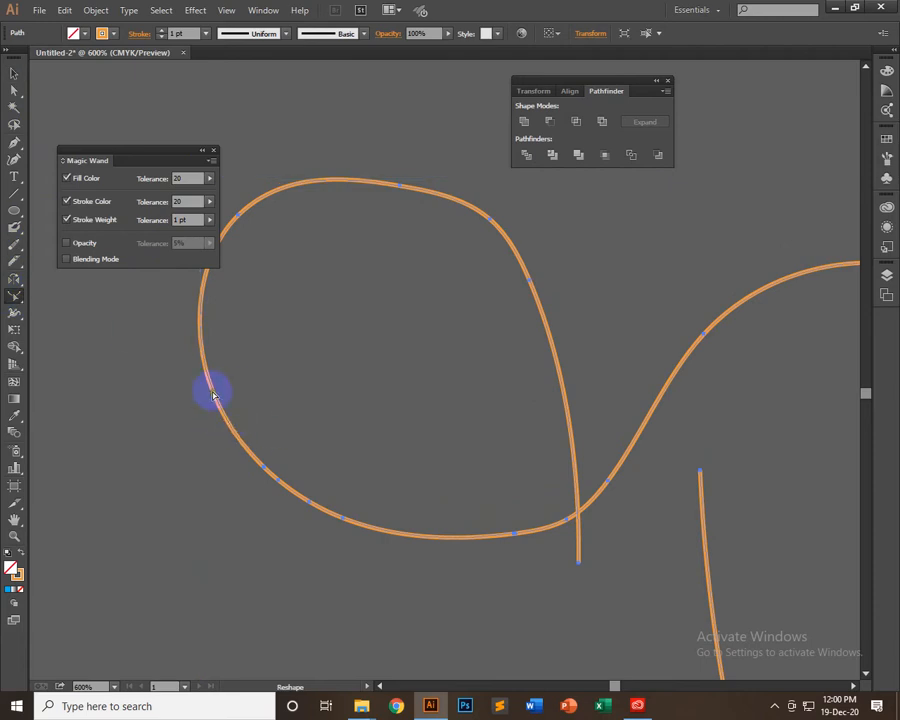
drag(203, 393, 134, 428)
key(v)
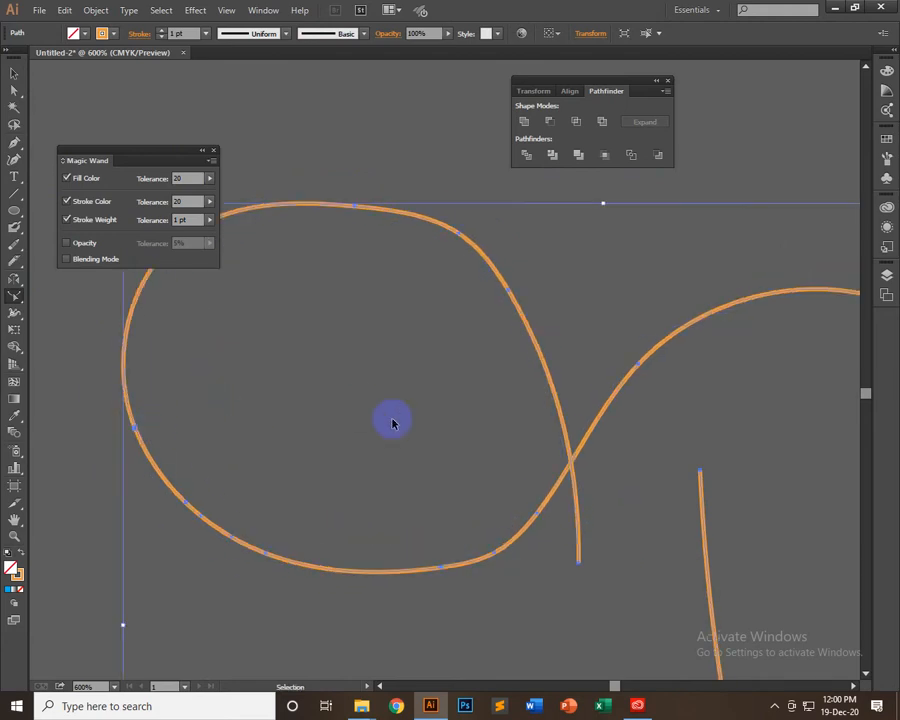
Undo the recent reshape pulls on the orange curve back to before the upper blue piece was deleted
key(ctrl+minus)
key(ctrl+minus)
key(ctrl+z)
key(ctrl+z)
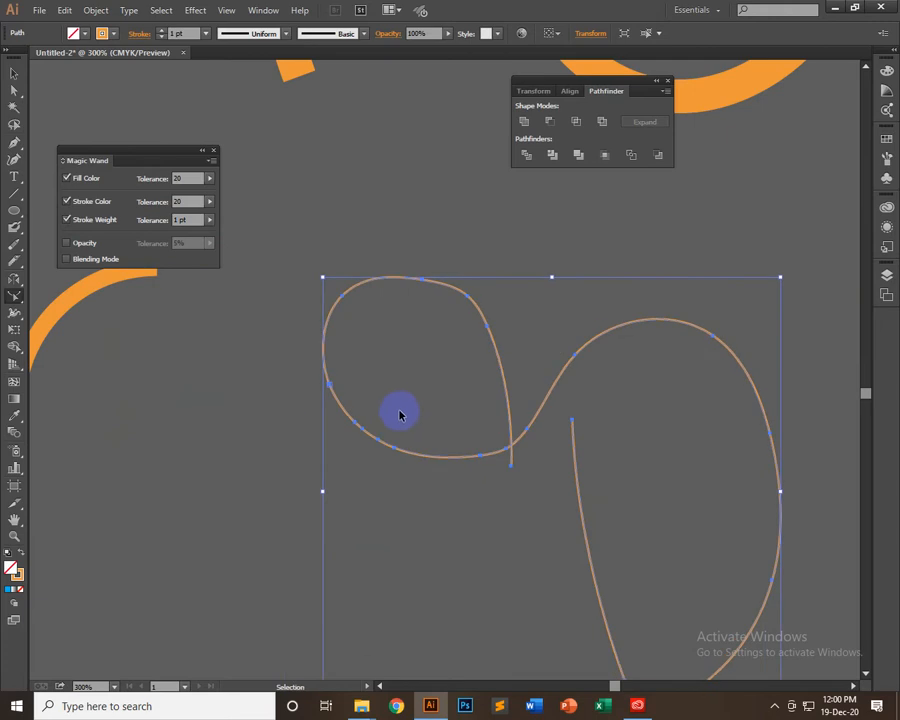
key(ctrl+z)
key(ctrl+z)
key(shift+r)
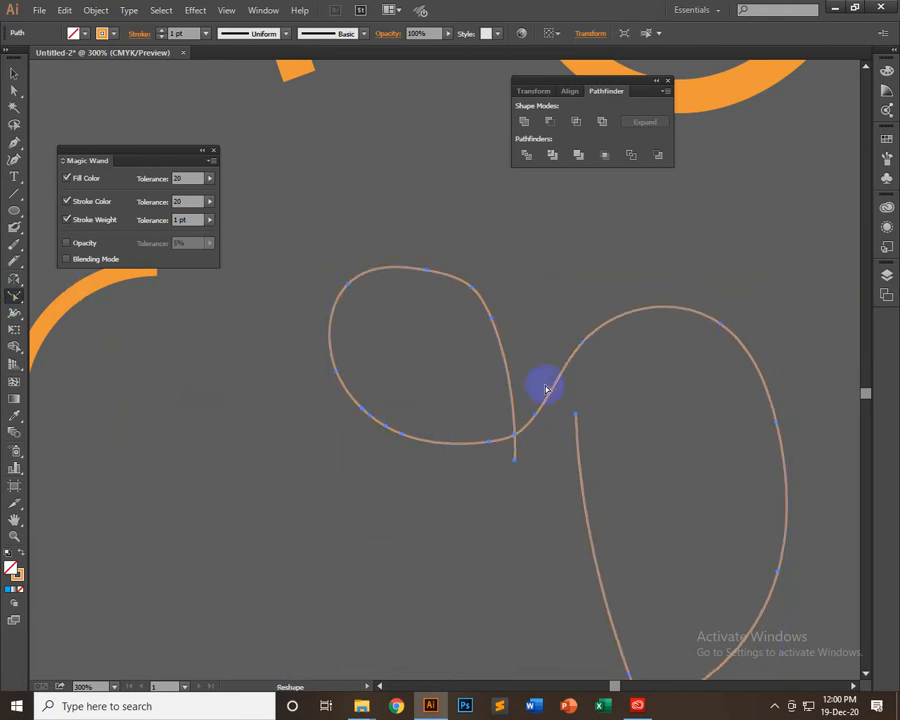
key(v)
key(ctrl+shift+z)
key(ctrl+shift+z)
key(ctrl+z)
key(ctrl+z)
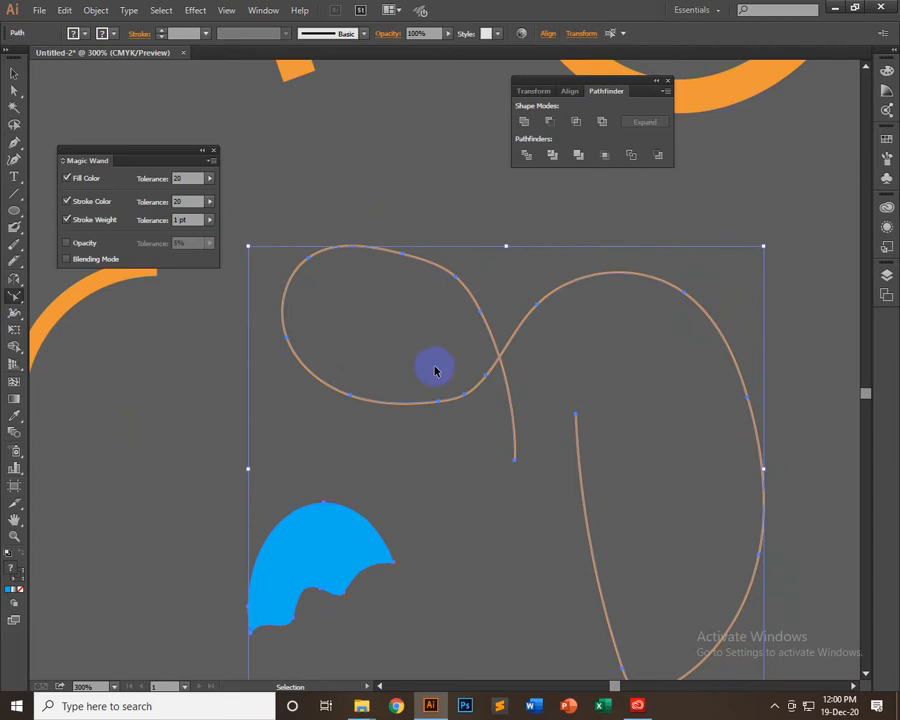
With the Reshape Tool, pull the loop's lower-left edge inward, its short tail upward, and the large arch's upper-left side to the left
key(shift+r)
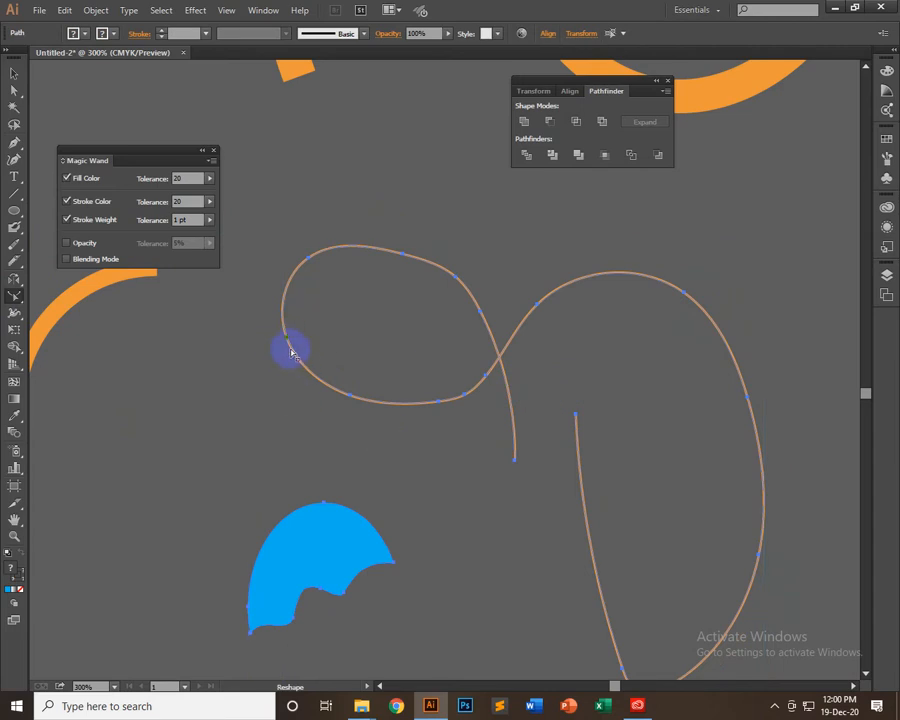
drag(303, 366, 261, 438)
scroll(350, 472, down, 2)
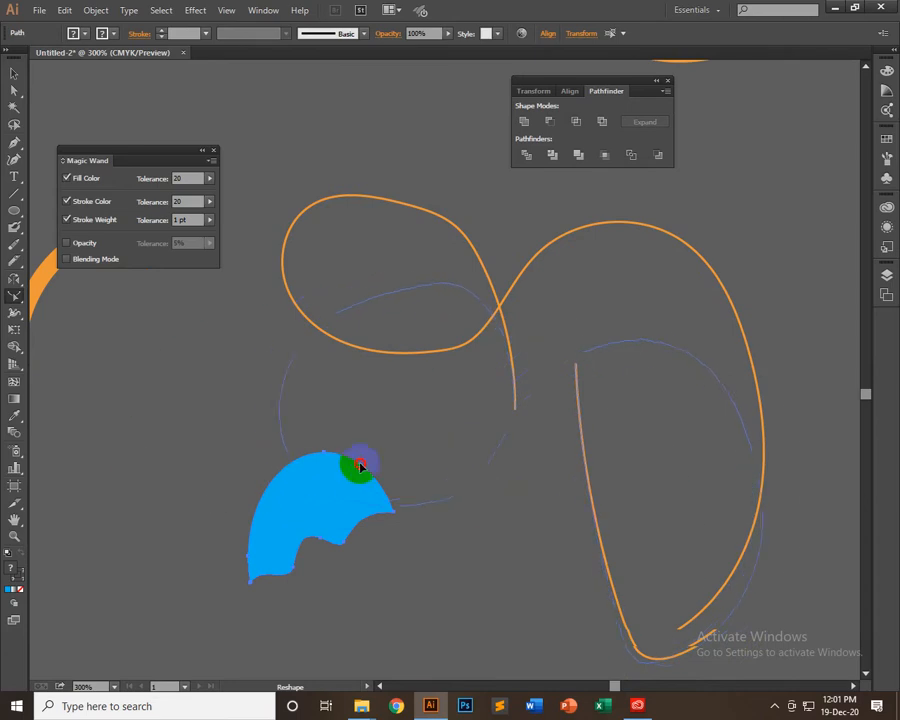
drag(361, 466, 313, 591)
drag(463, 588, 482, 539)
drag(461, 448, 431, 443)
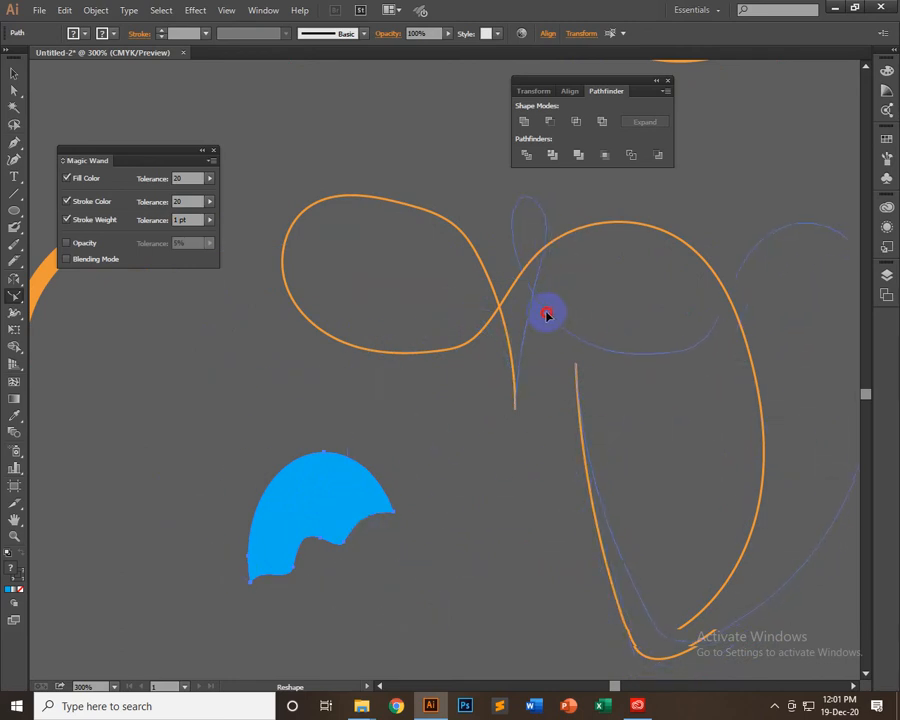
drag(546, 315, 418, 513)
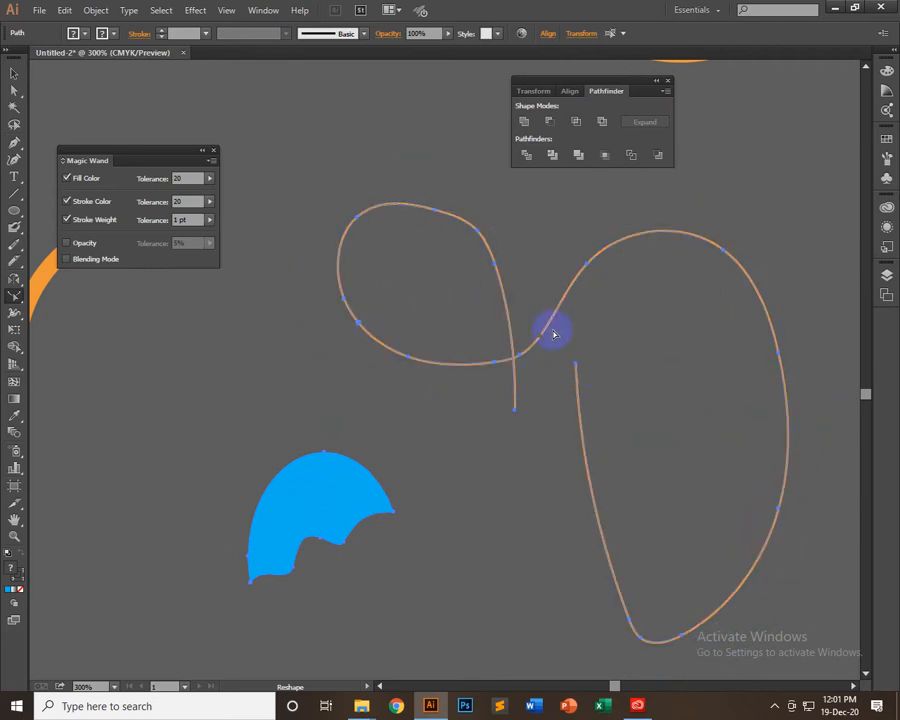
drag(515, 392, 512, 359)
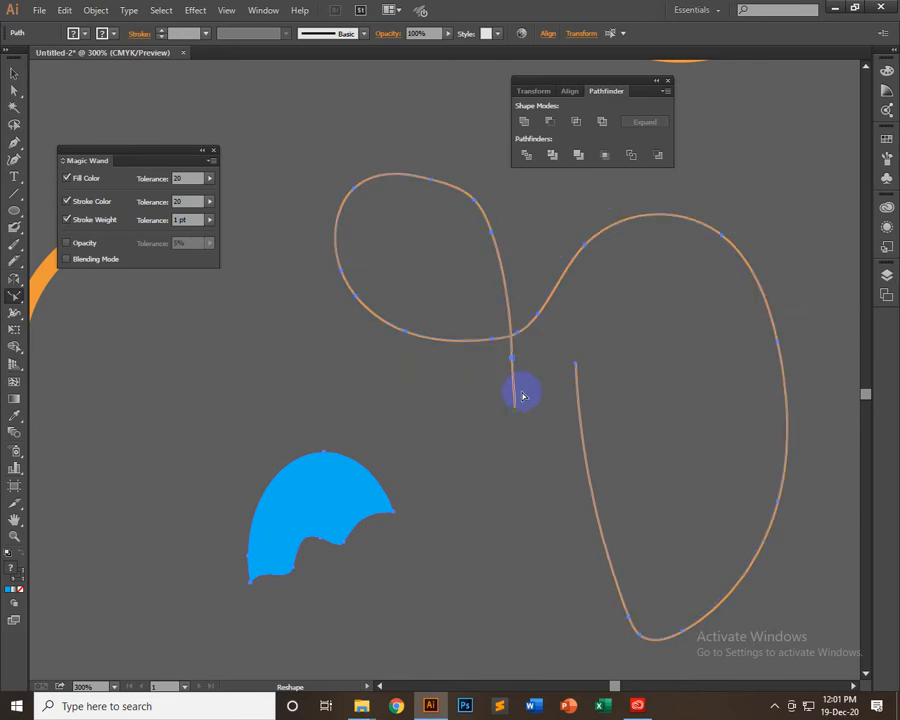
drag(617, 229, 563, 250)
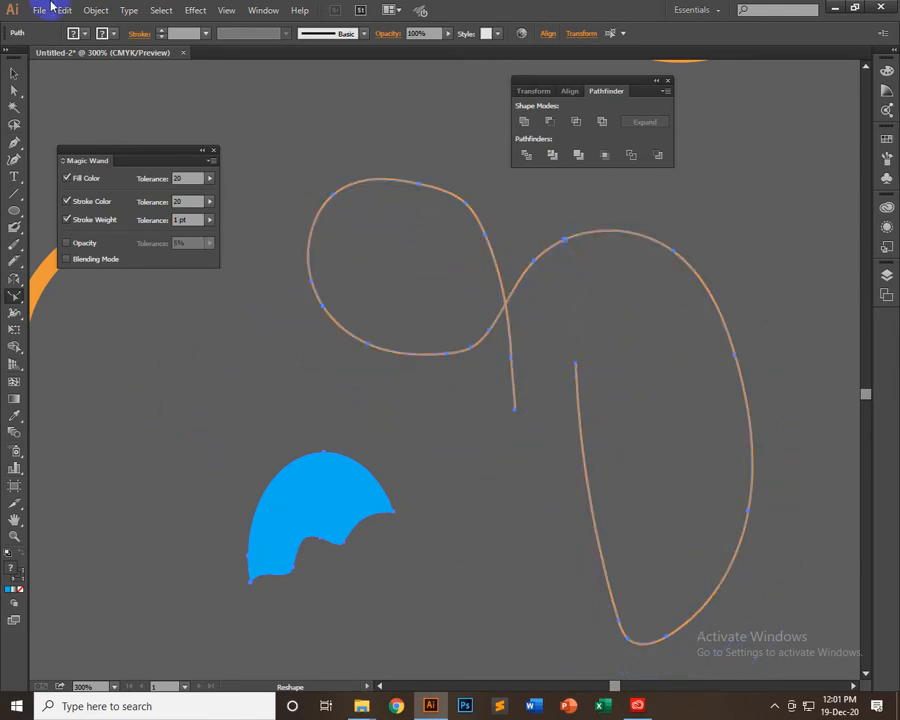
Bend the upper-right segment of the orange curve's large arch inward with the Direct Selection Tool
click(14, 90)
click(338, 276)
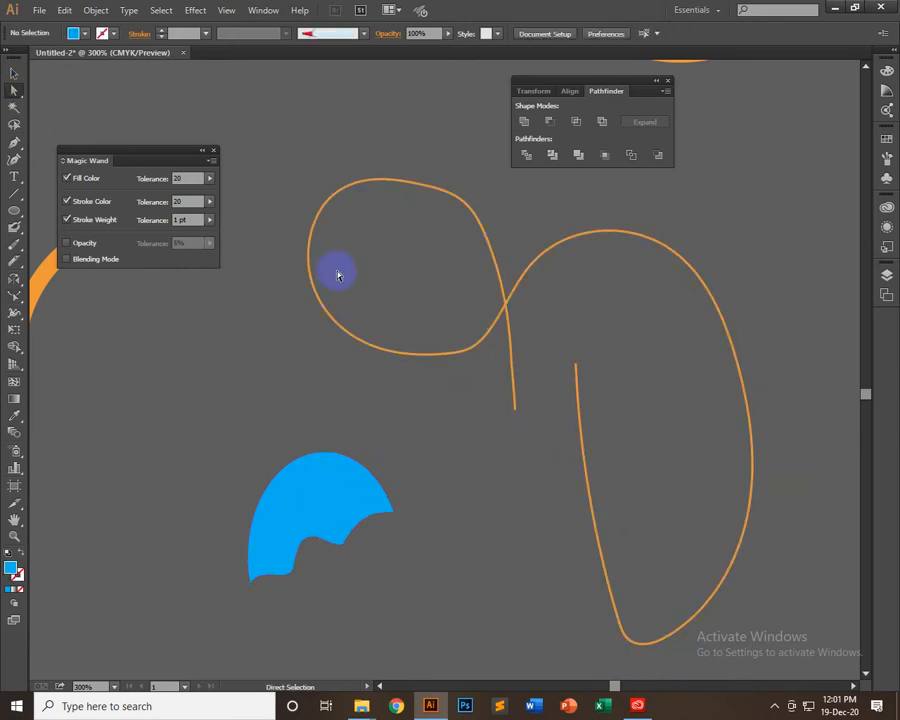
click(717, 280)
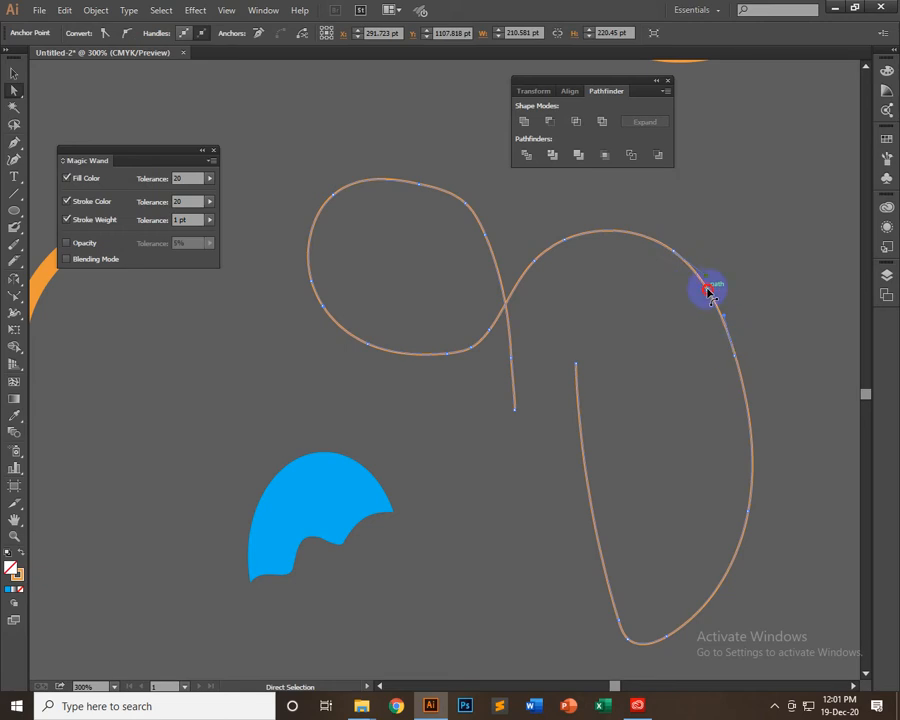
drag(708, 289, 668, 322)
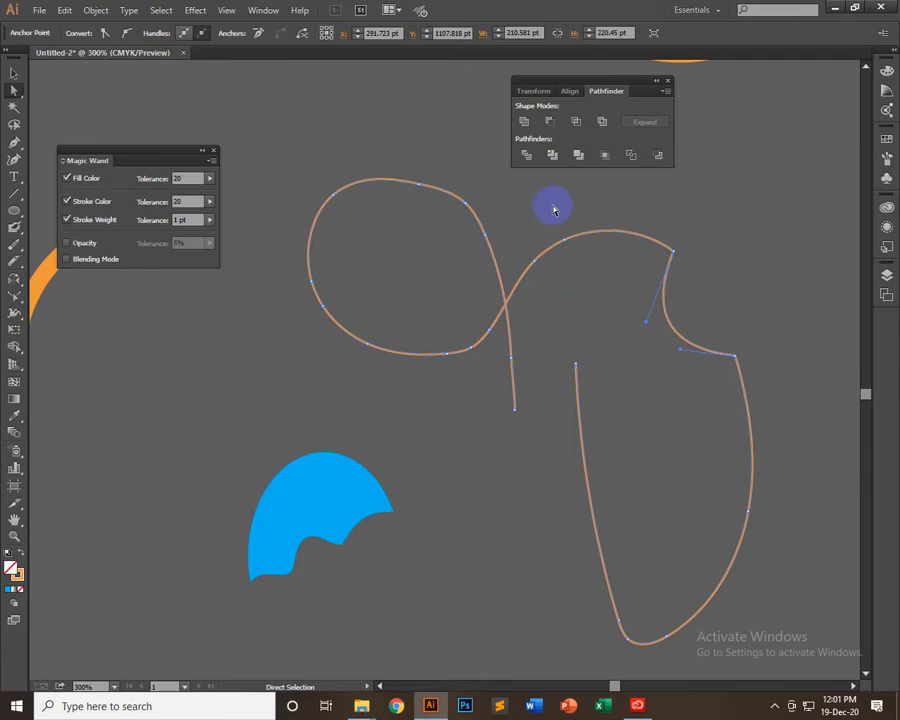
Delete the entire thin orange curve, including the bent segment and both remaining parts
click(13, 73)
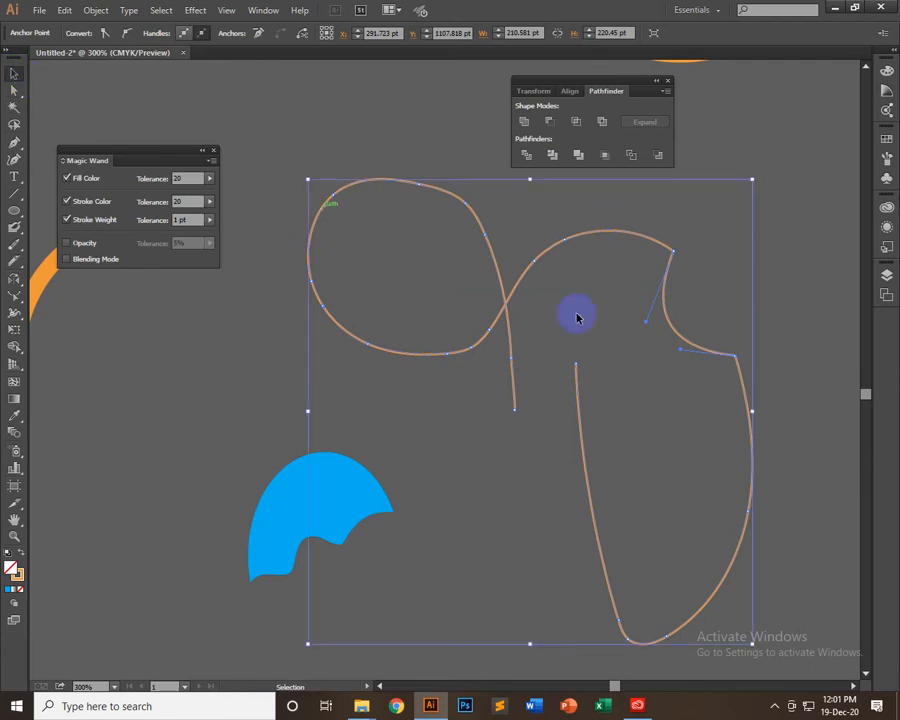
key(Delete)
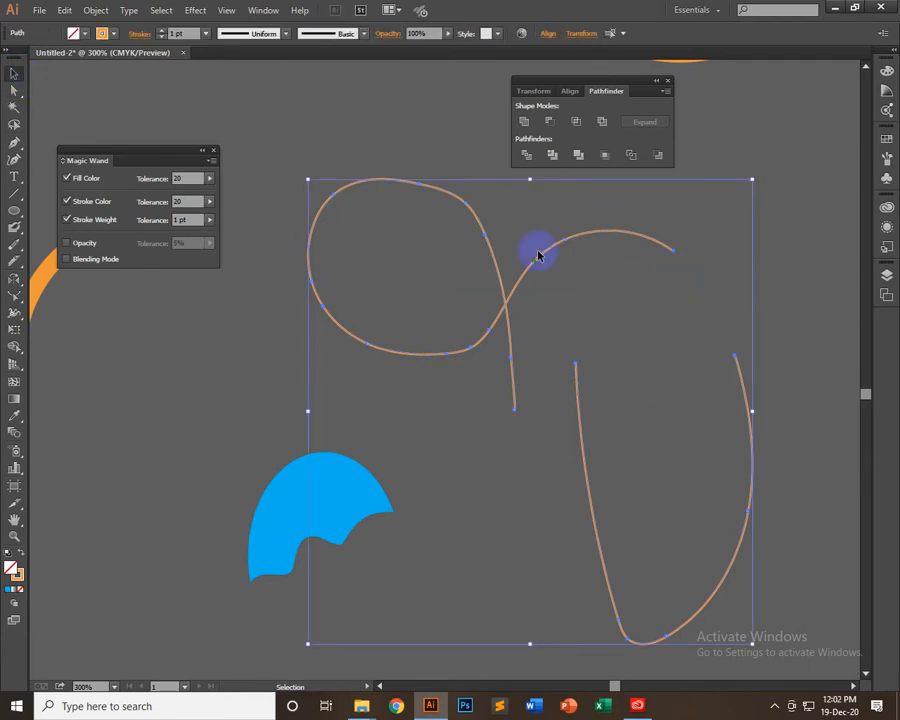
key(Delete)
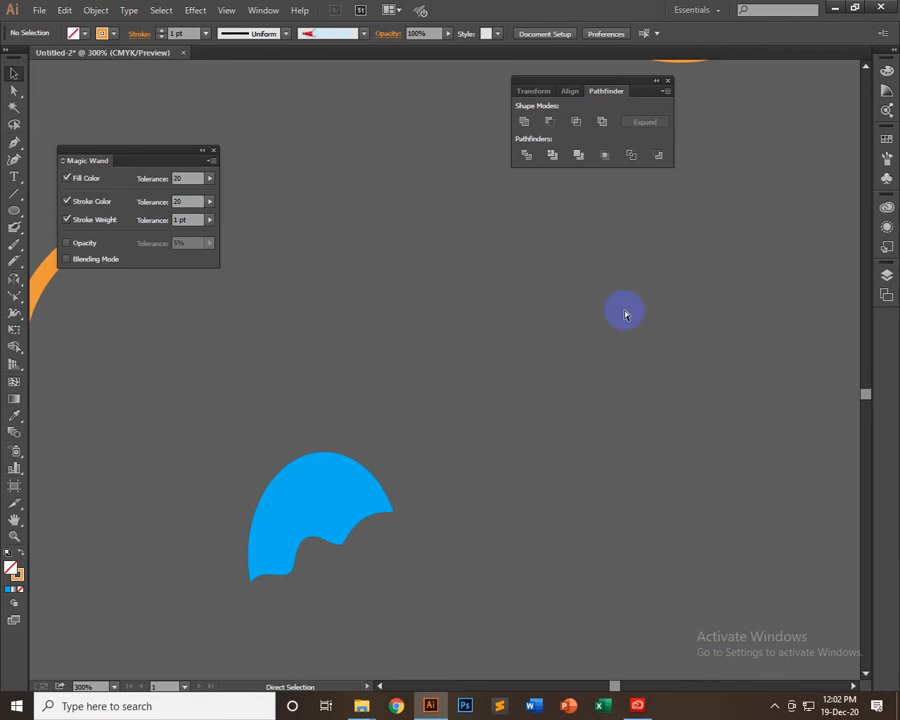
Select the thick orange wavy stroke below the artboard and move it down into the empty area clear of the artboard
key(ctrl+minus)
key(ctrl+minus)
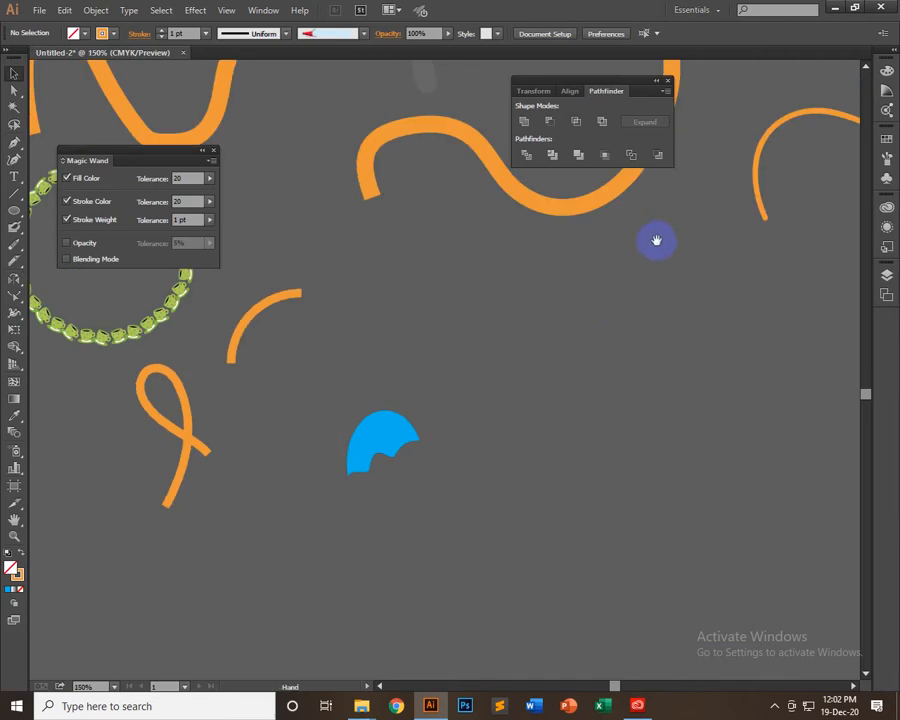
mouse_move(656, 241)
mouse_down()
mouse_move(780, 593)
mouse_move(892, 511)
mouse_move(884, 510)
mouse_up()
mouse_move(559, 480)
mouse_down()
mouse_move(637, 615)
mouse_move(739, 321)
mouse_up()
mouse_move(446, 428)
mouse_down()
mouse_move(637, 438)
mouse_move(696, 470)
mouse_up()
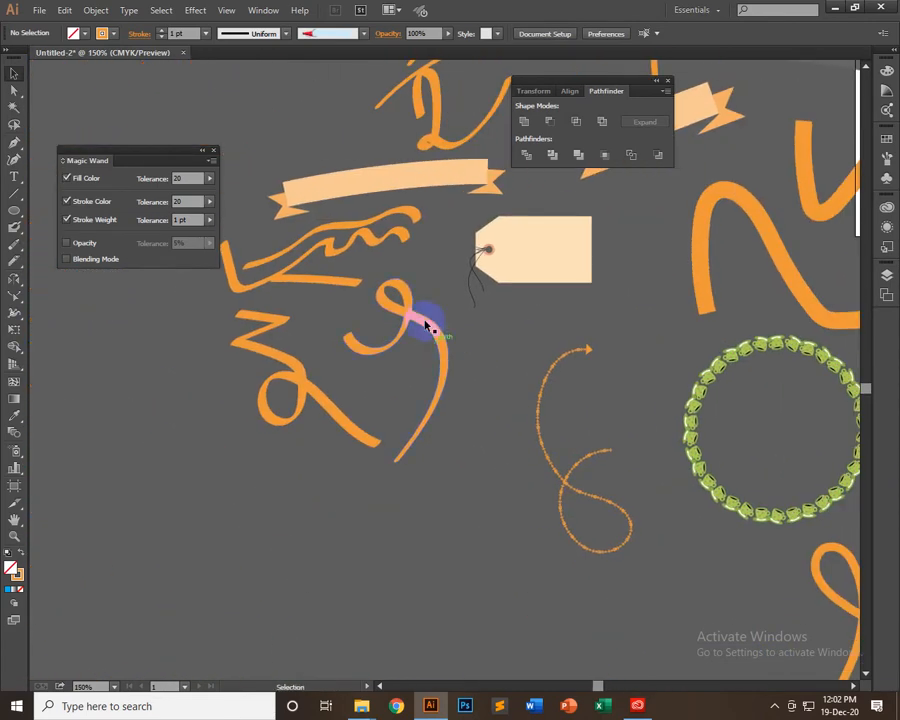
drag(680, 378, 458, 585)
mouse_move(854, 650)
mouse_down()
mouse_move(643, 544)
mouse_move(407, 331)
mouse_move(312, 401)
mouse_up()
click(540, 330)
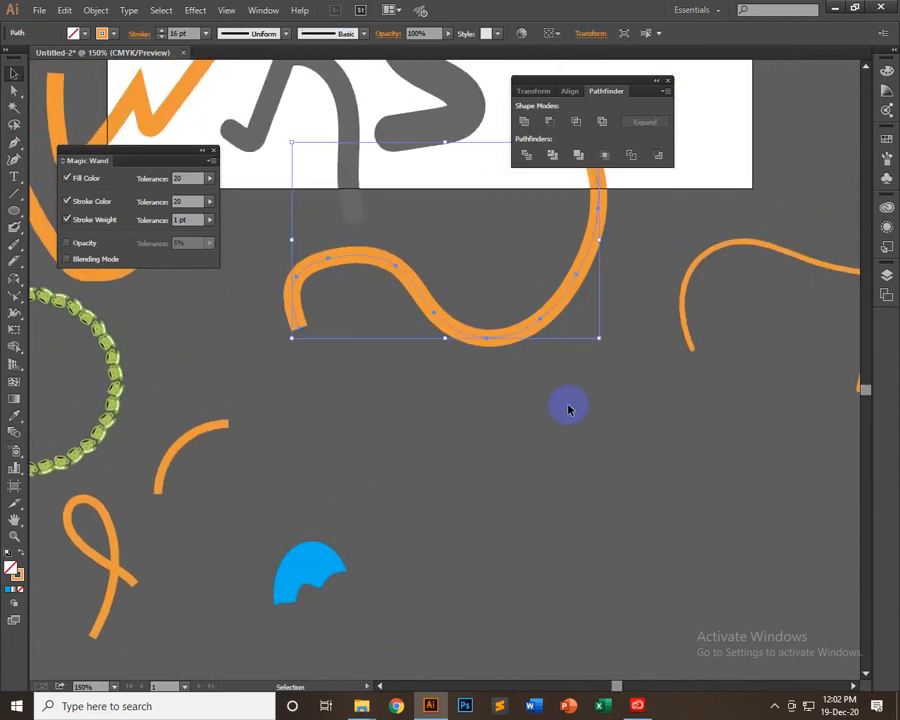
drag(548, 360, 568, 489)
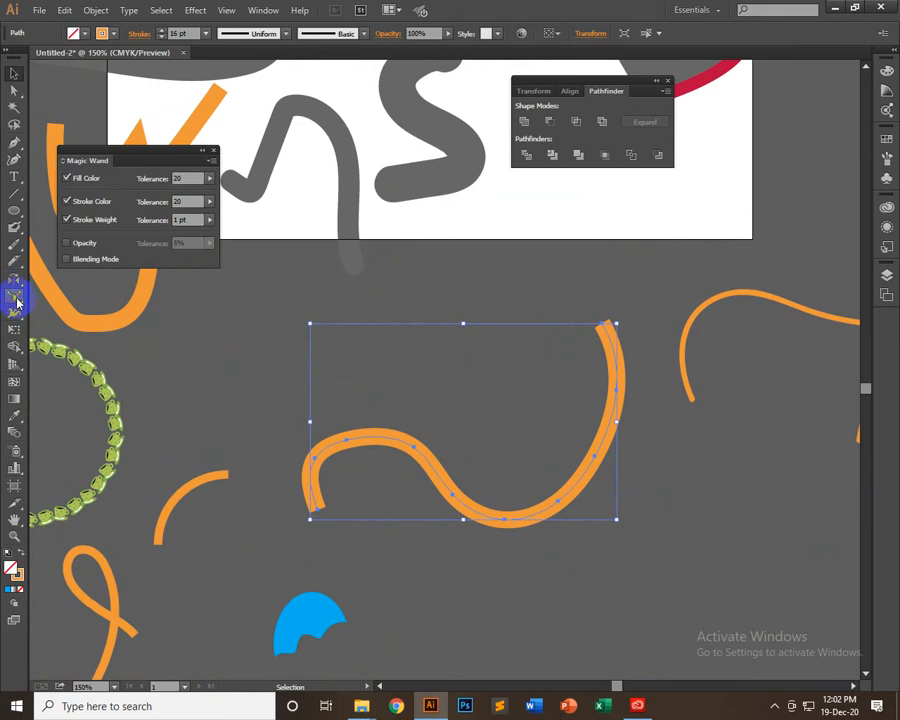
Pull the bottom dip of the thick wavy stroke to the right with the Reshape Tool
drag(17, 302, 86, 332)
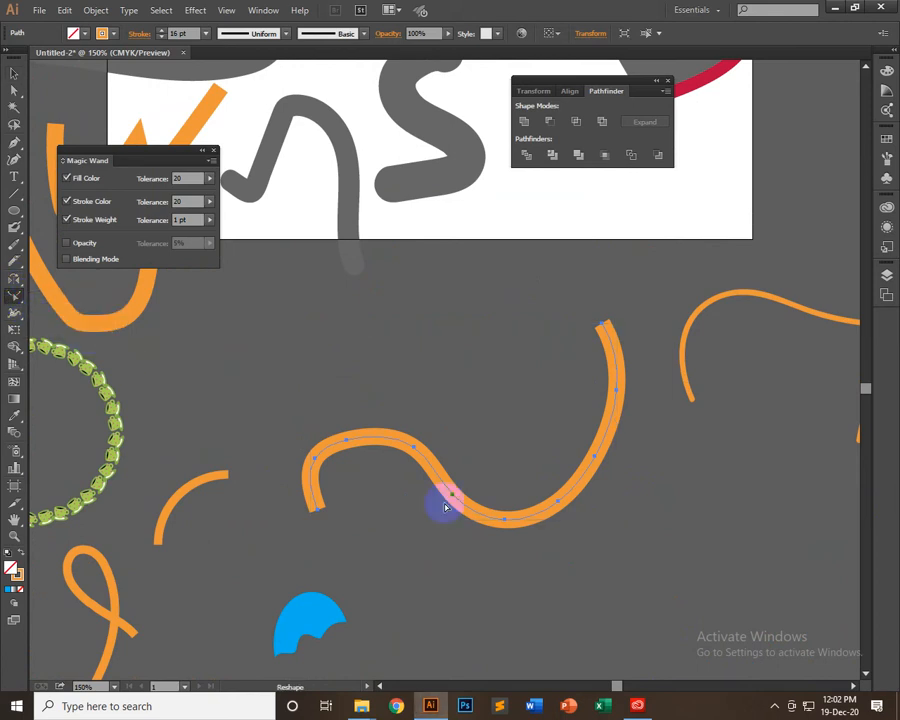
click(545, 514)
drag(544, 512, 479, 404)
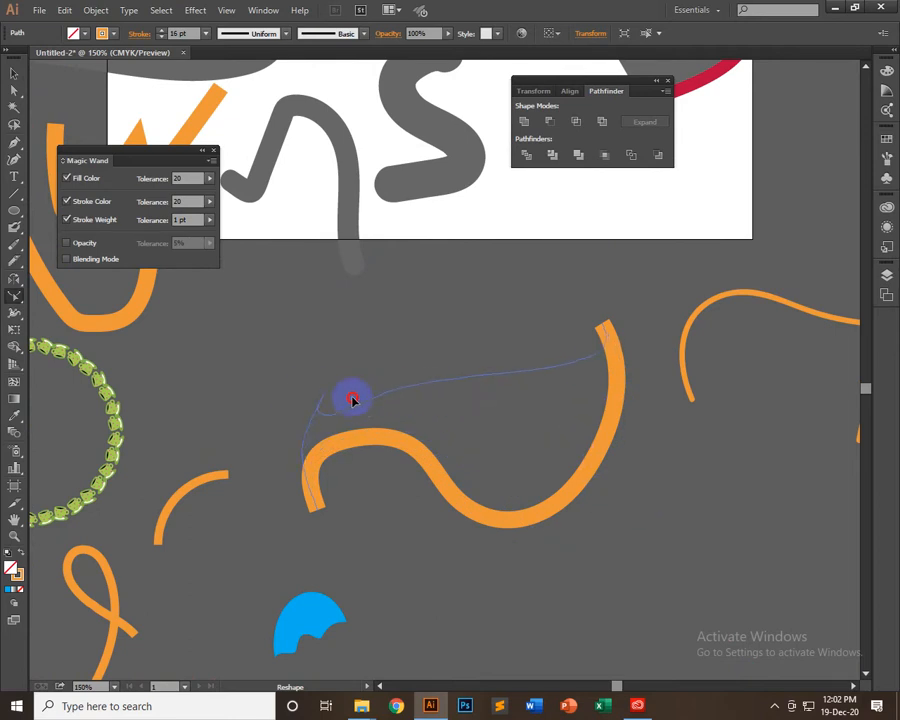
drag(352, 399, 284, 429)
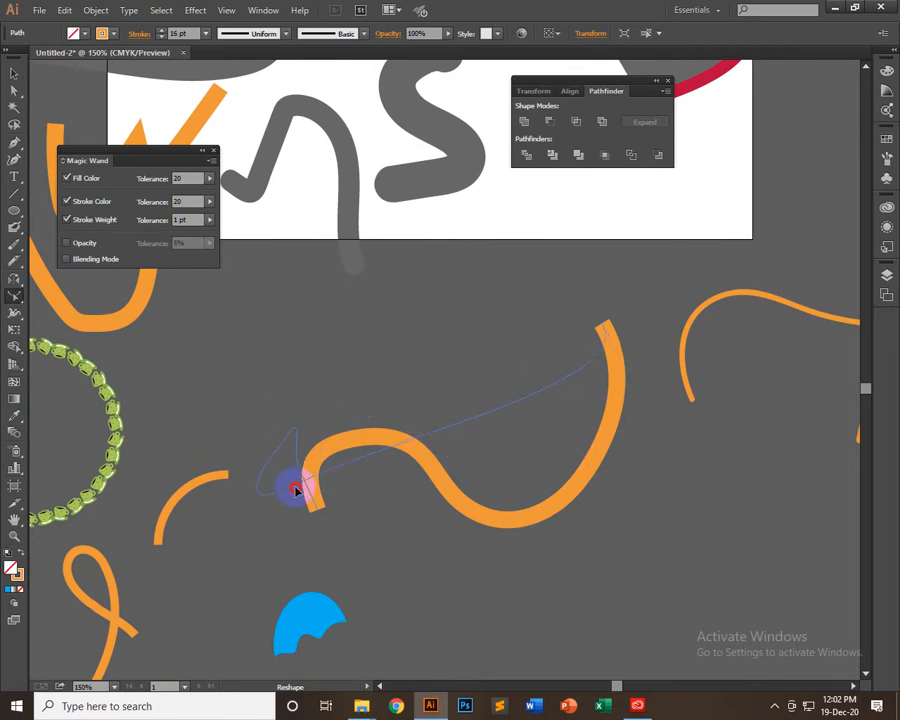
drag(296, 489, 548, 368)
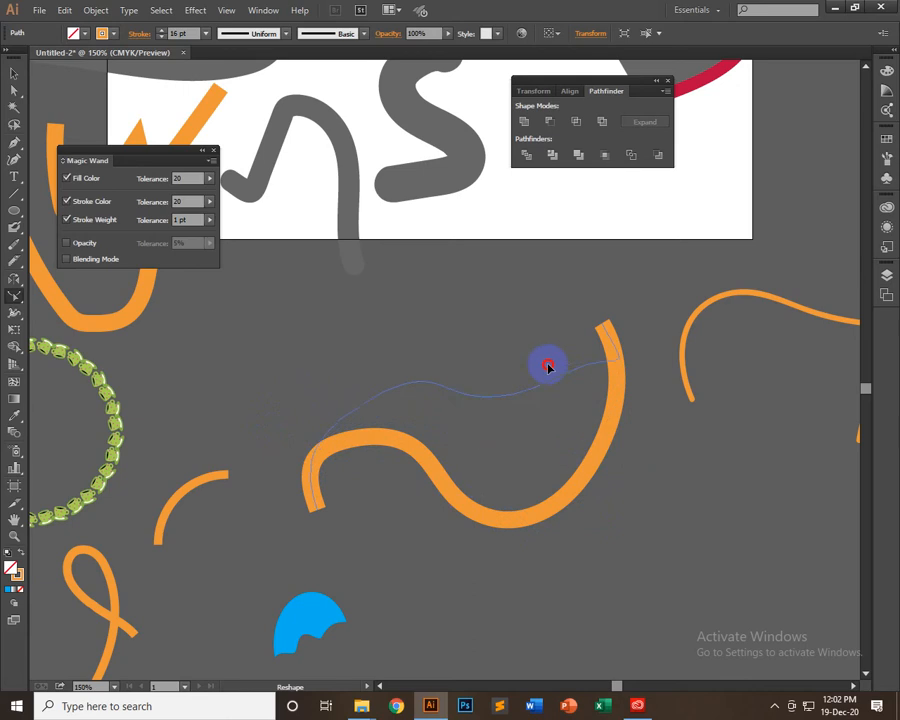
drag(467, 278, 403, 275)
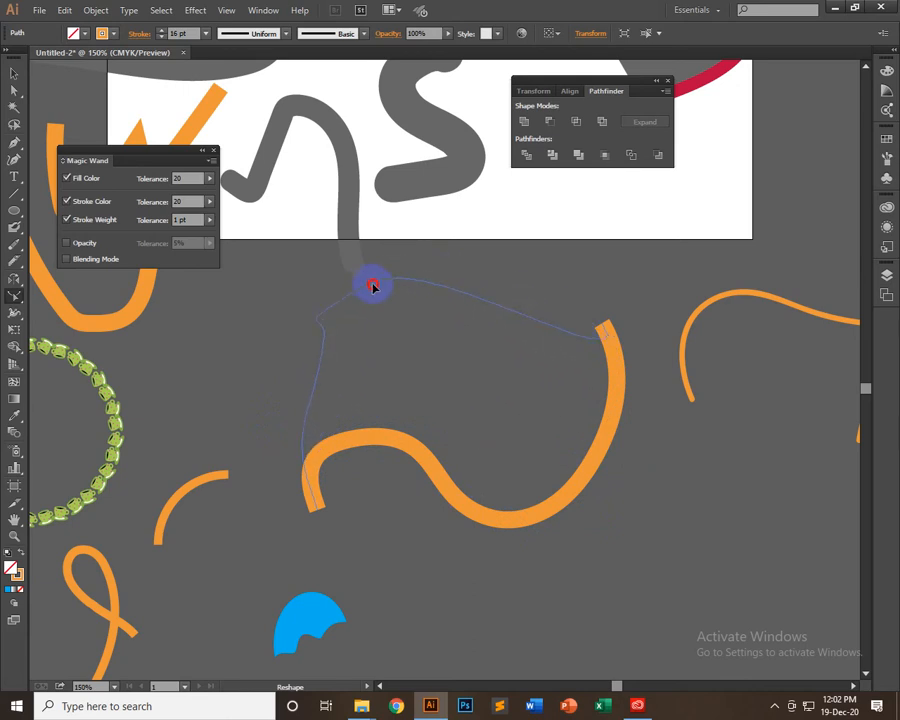
drag(478, 267, 544, 516)
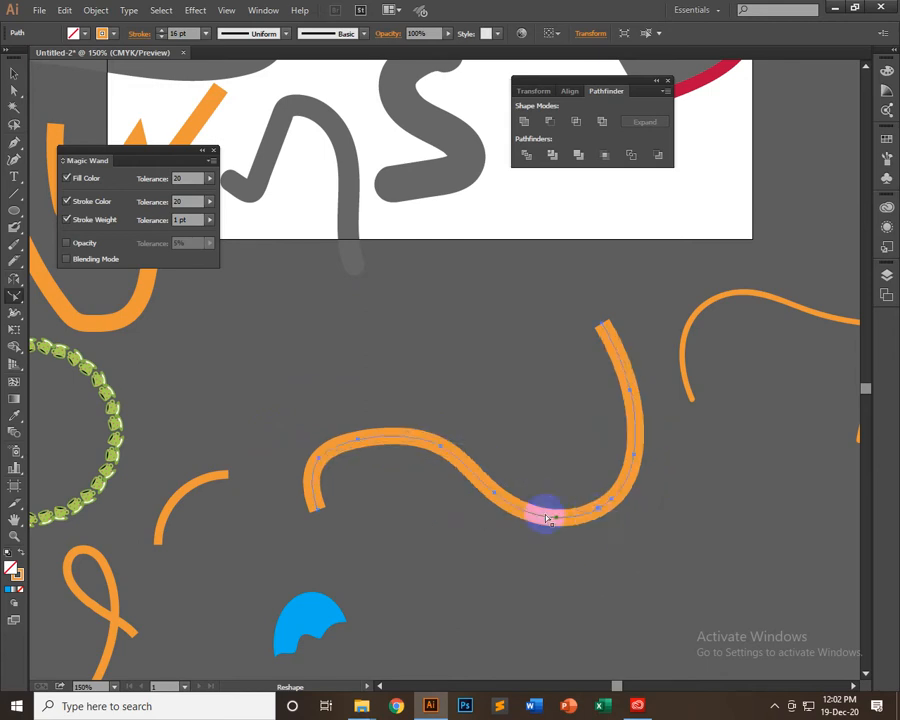
Reshape the wavy stroke's dip down and to the left, adding reshape points on both sides of the dip
click(606, 503)
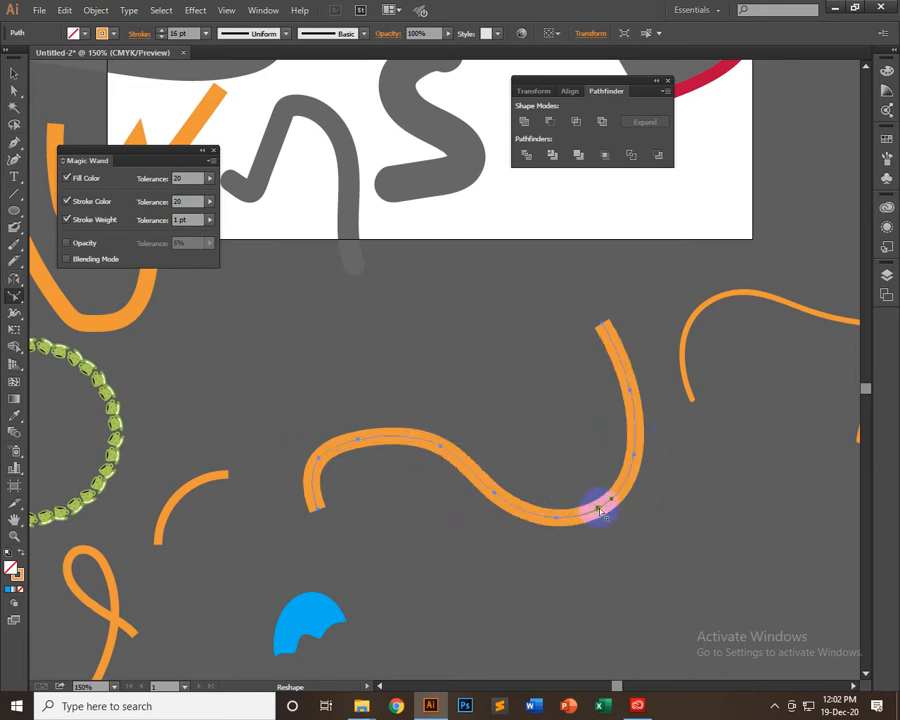
drag(597, 524, 574, 537)
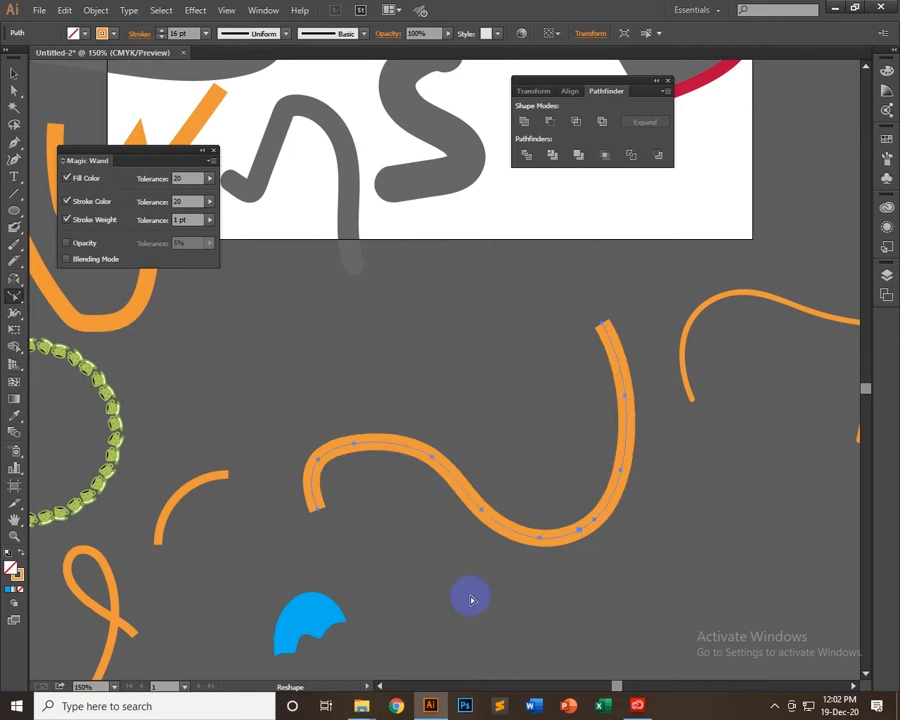
click(501, 525)
click(618, 490)
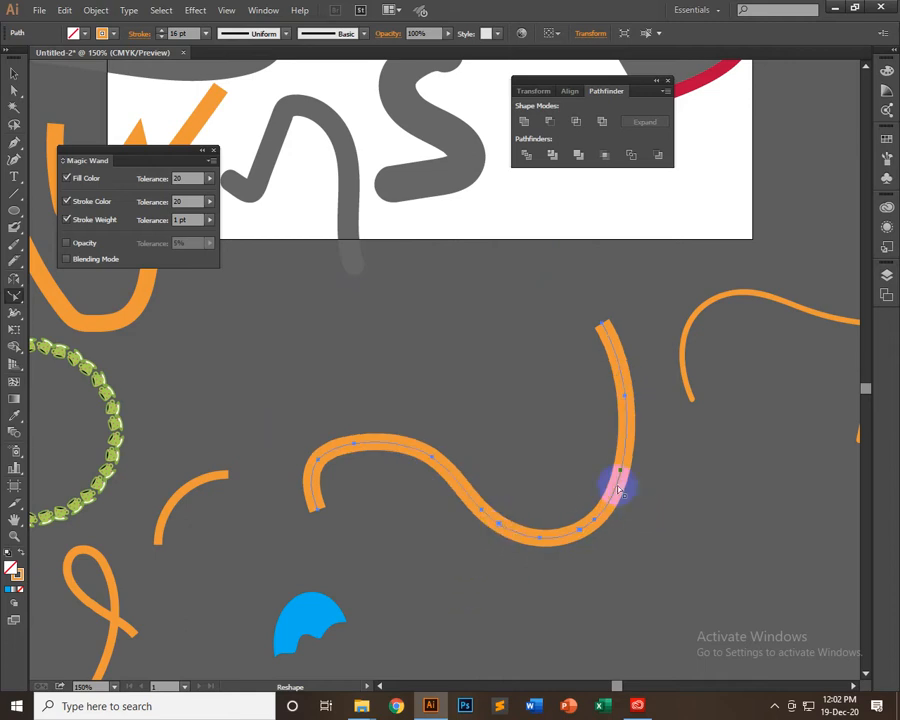
click(580, 532)
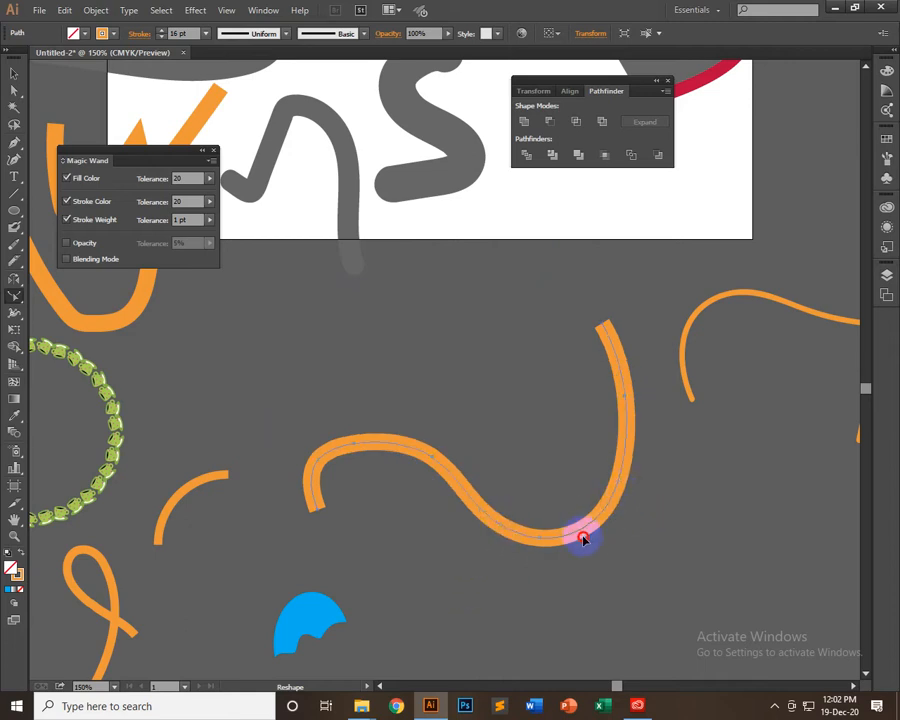
mouse_move(584, 539)
mouse_down()
mouse_move(588, 566)
mouse_move(558, 558)
mouse_move(573, 538)
mouse_up()
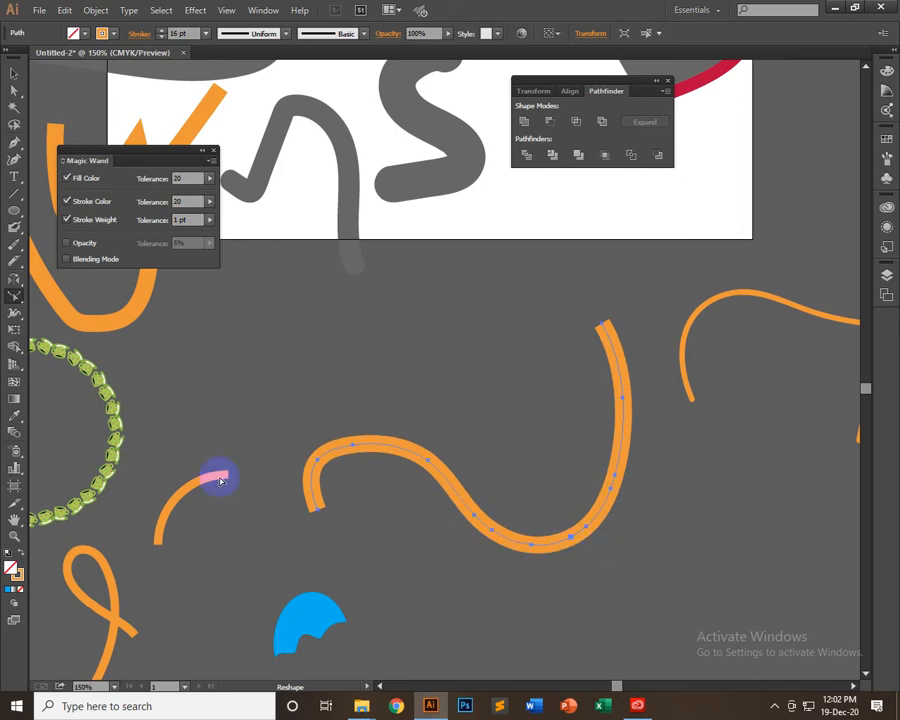
Draw an unfilled rectangle with the orange 16 pt stroke above the thick wavy stroke
click(11, 301)
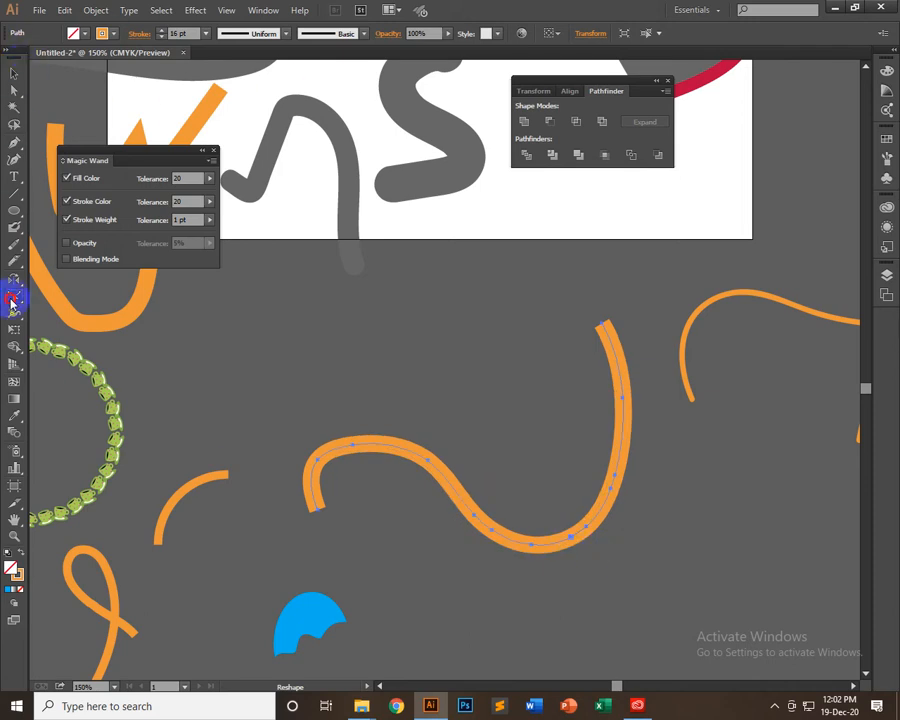
drag(14, 210, 62, 215)
mouse_move(266, 285)
mouse_down()
mouse_move(414, 402)
mouse_move(426, 394)
mouse_move(455, 404)
mouse_up()
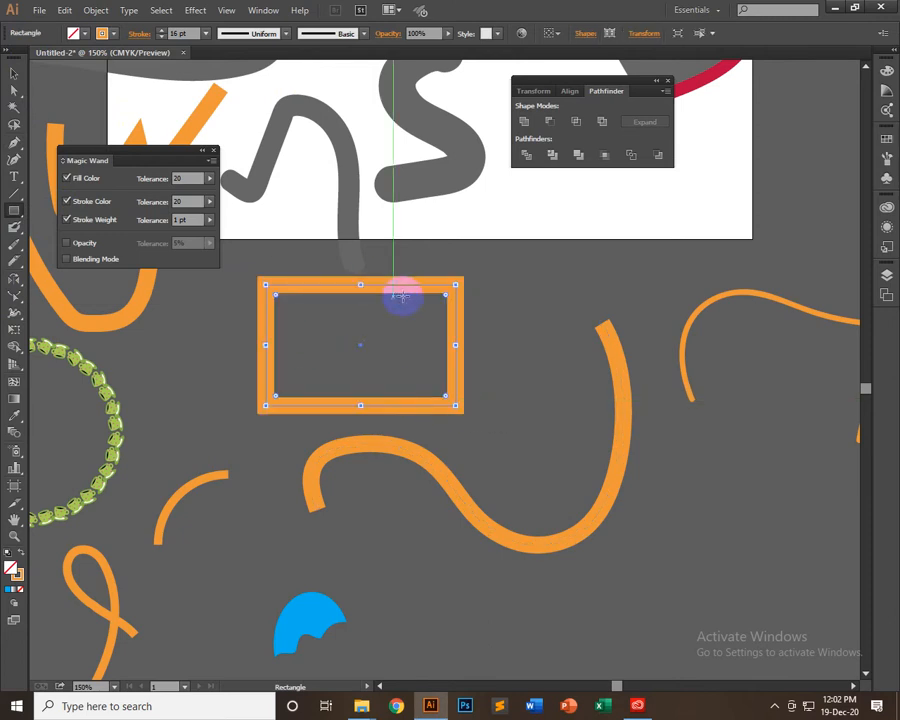
Sample the red curve's appearance onto the rectangle with the Eyedropper, and recolour its stroke light orange
click(15, 413)
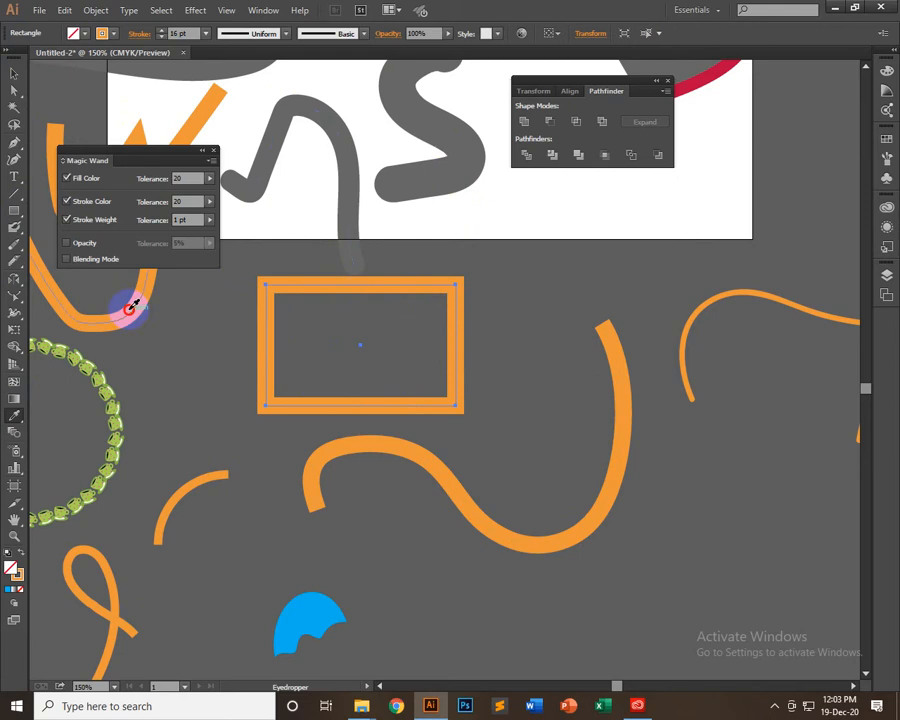
click(678, 80)
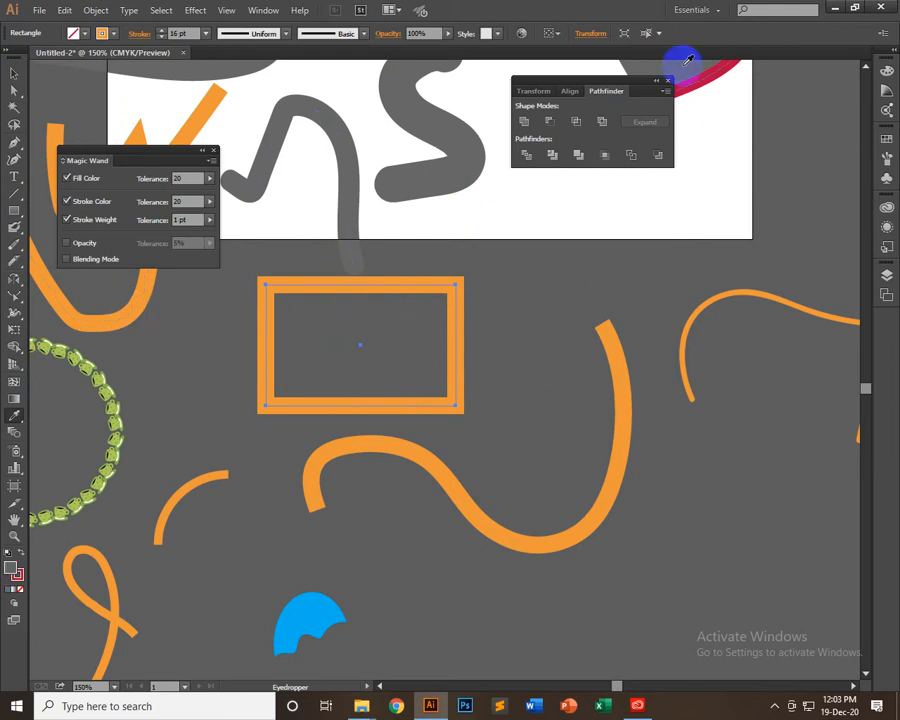
click(74, 33)
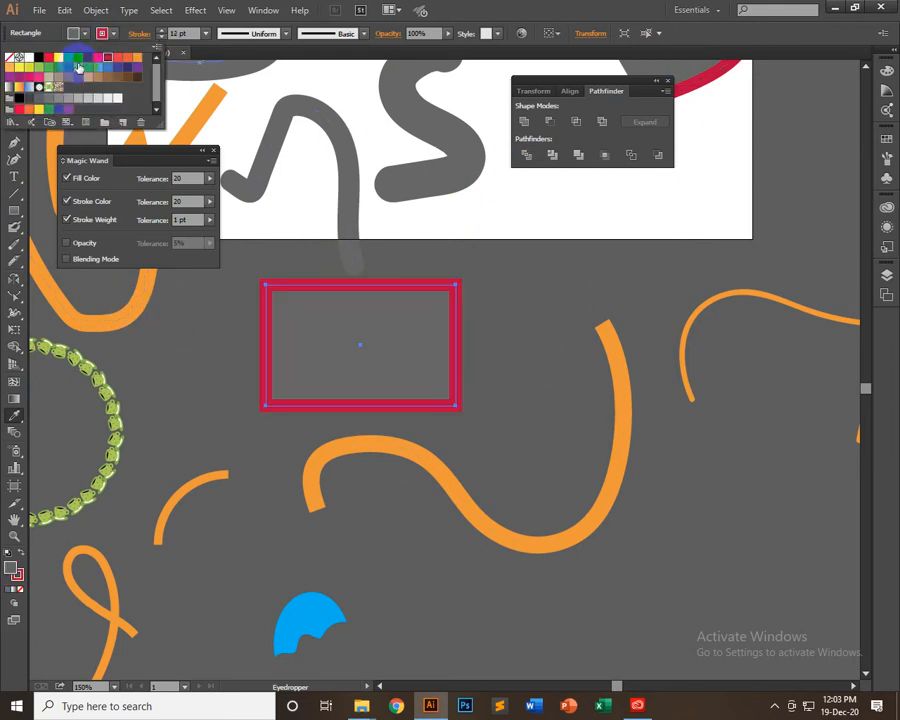
click(10, 68)
Give the rectangle a white fill and remove its stroke
click(85, 35)
click(85, 35)
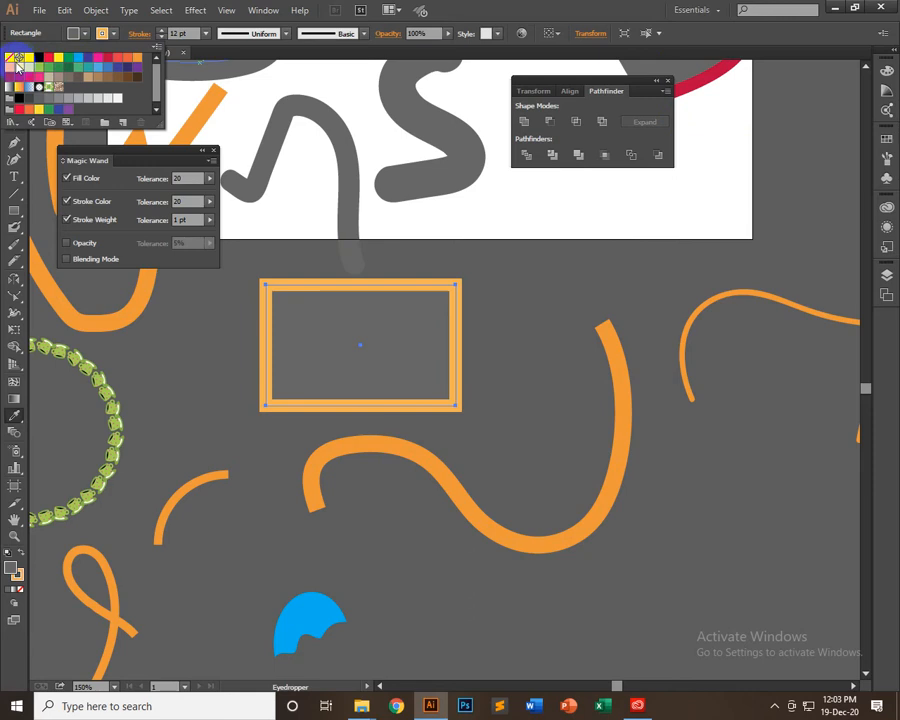
click(28, 58)
click(108, 33)
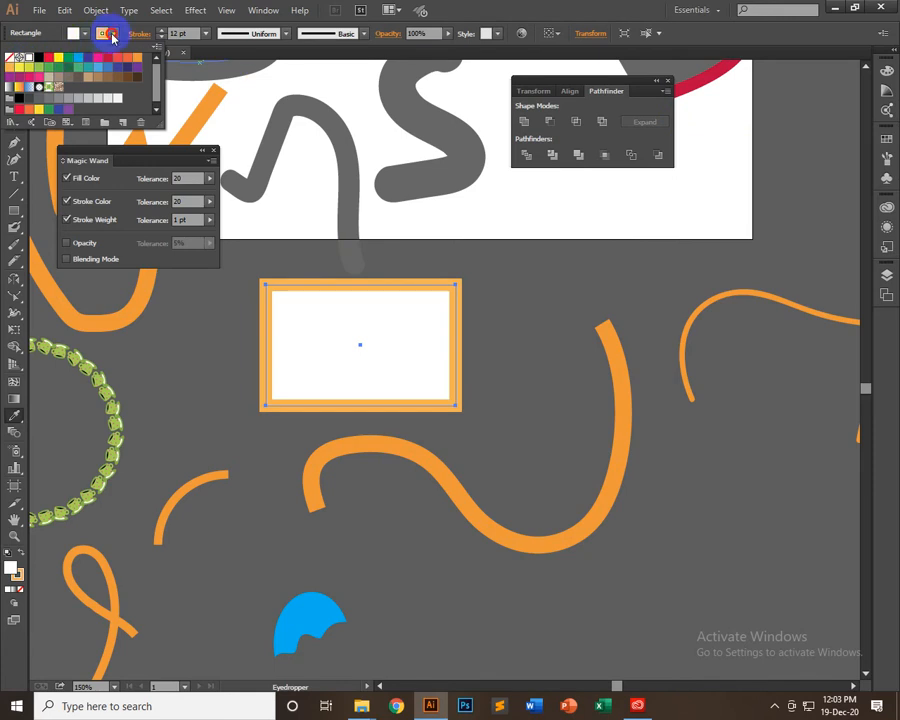
click(10, 58)
click(575, 14)
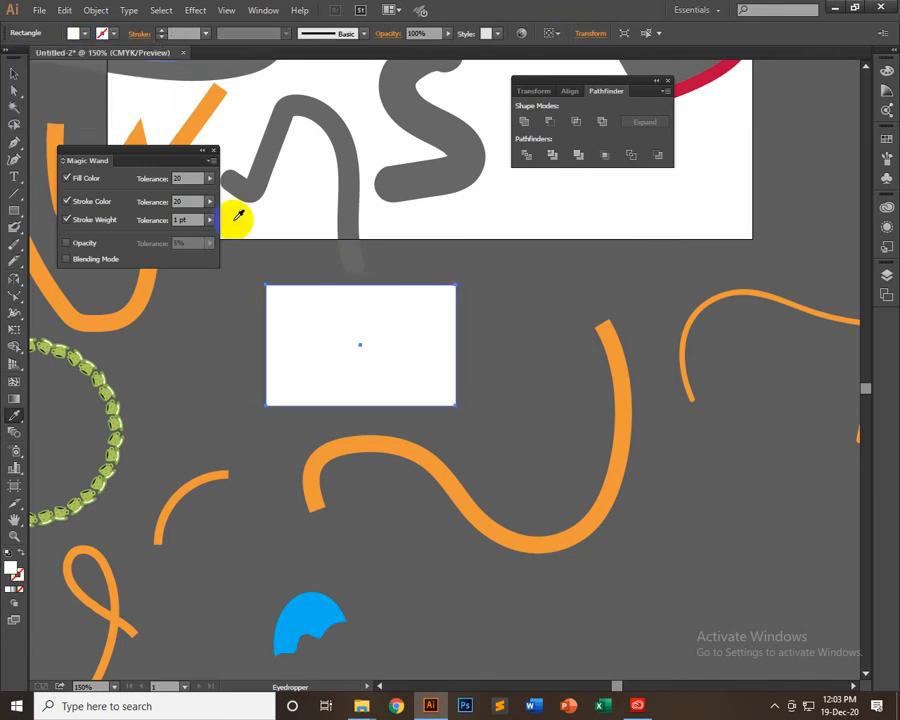
Shear the white rectangle with the Shear Tool into a tall, steeply slanted diamond-like shape
click(15, 297)
drag(15, 297, 76, 312)
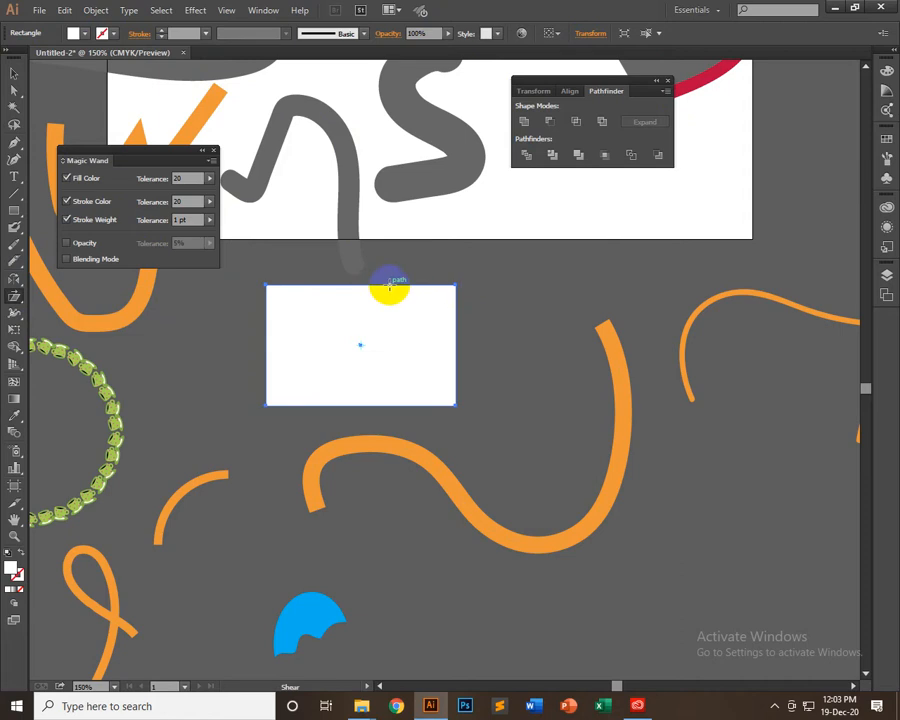
drag(352, 291, 392, 238)
Move the sheared white shape clear of the wavy stroke and delete it, along with the blue cut-out shape below the artboard
click(12, 72)
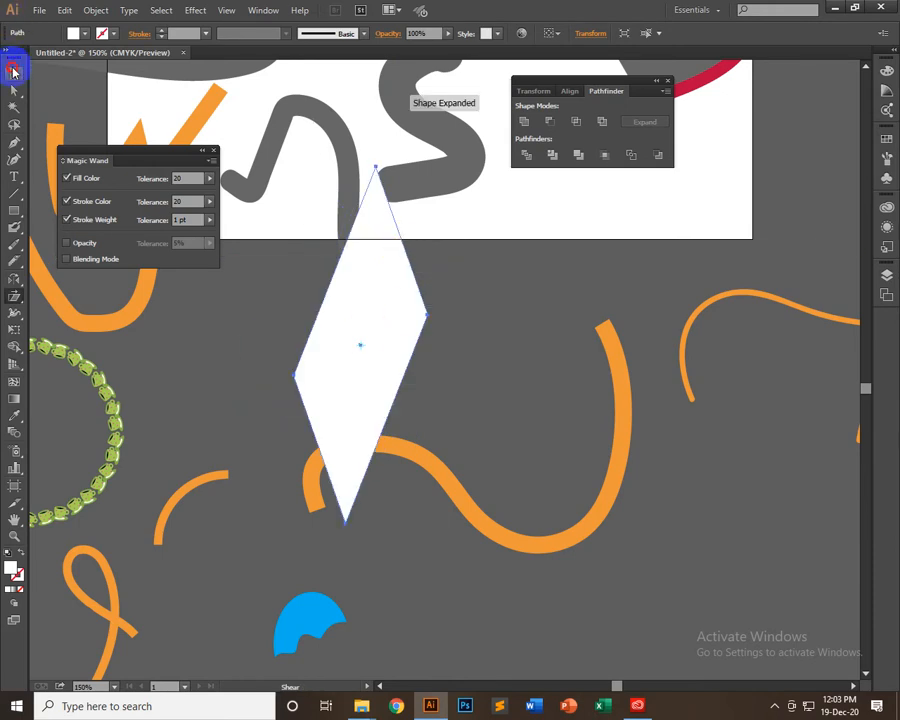
scroll(573, 474, down, 3)
drag(750, 440, 714, 446)
scroll(692, 454, down, 2)
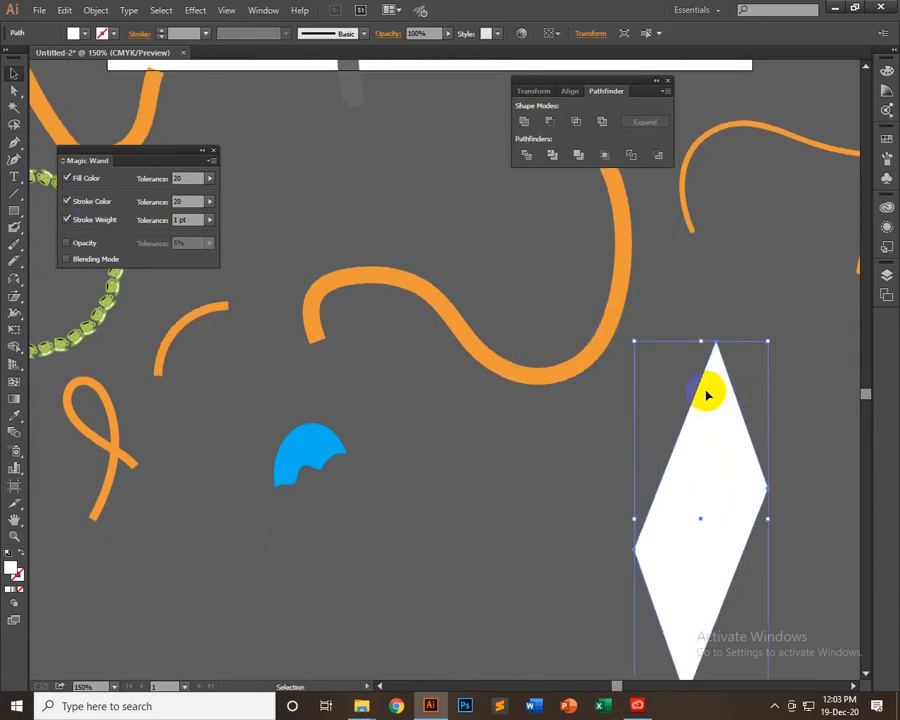
key(Delete)
drag(452, 406, 235, 558)
key(Delete)
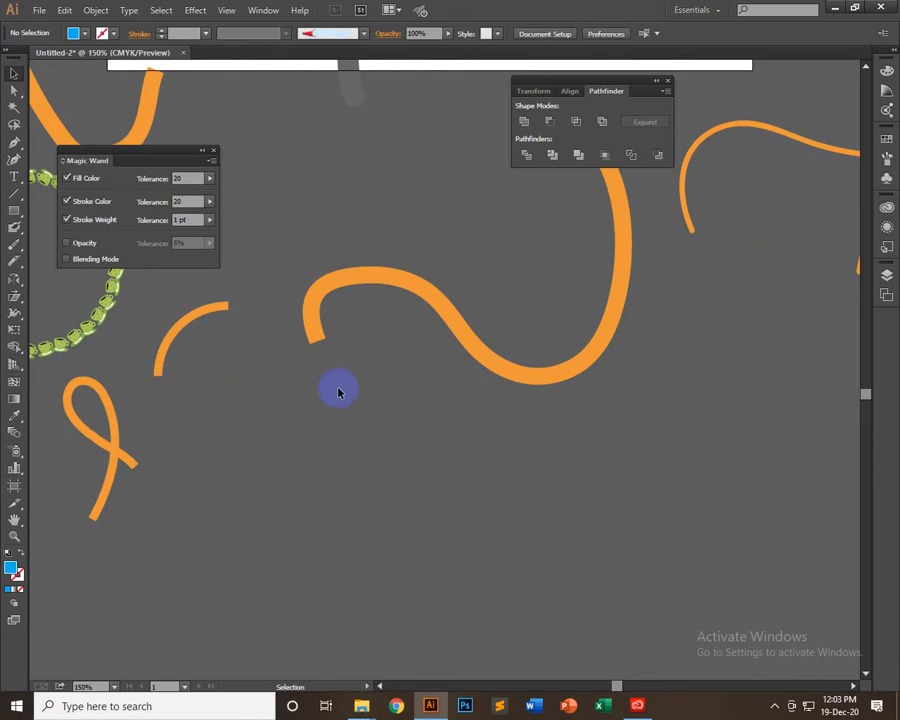
Draw a blue square without stroke below the thick wavy stroke and shear it so its top leans left
click(15, 212)
drag(390, 460, 519, 592)
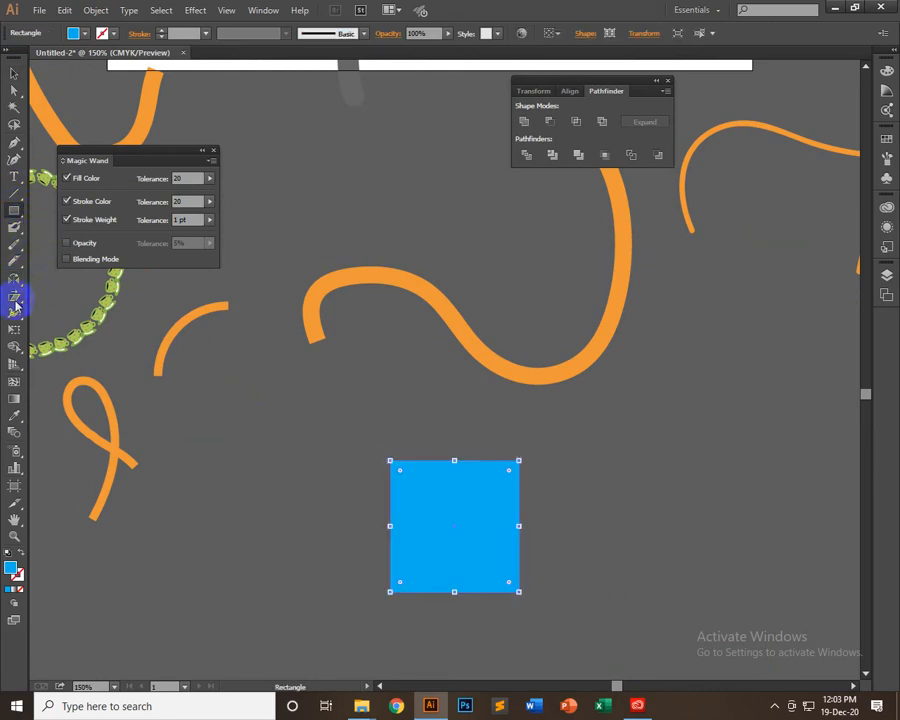
click(15, 297)
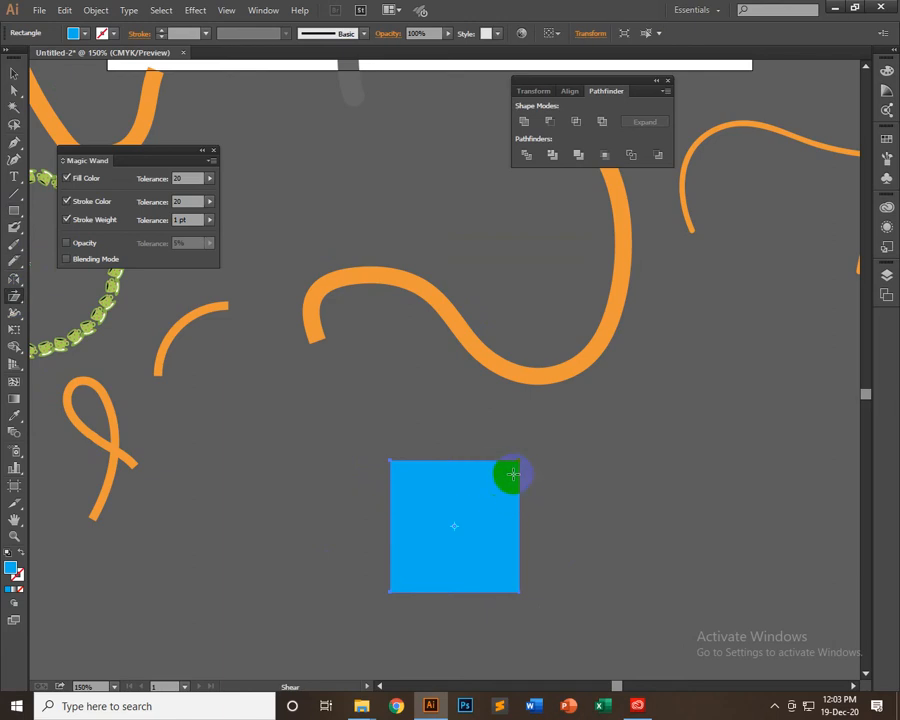
drag(517, 481, 493, 477)
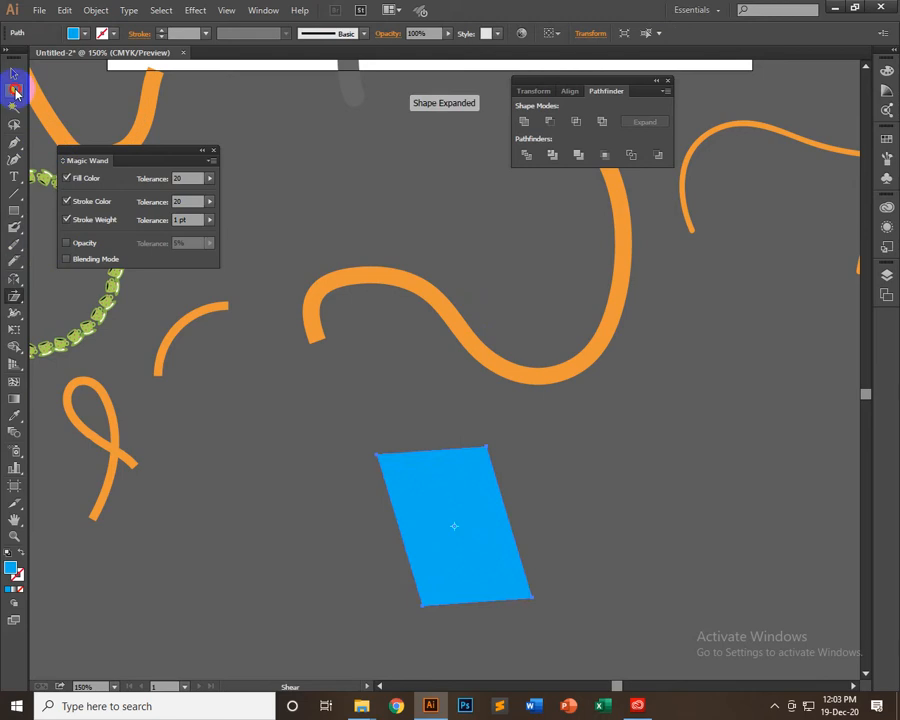
Reposition the two top anchor points of the sheared blue shape with Direct Selection so it widens upward
click(15, 91)
click(475, 461)
click(486, 448)
drag(487, 447, 543, 418)
click(374, 477)
mouse_move(380, 461)
mouse_down()
mouse_move(413, 488)
mouse_move(390, 446)
mouse_up()
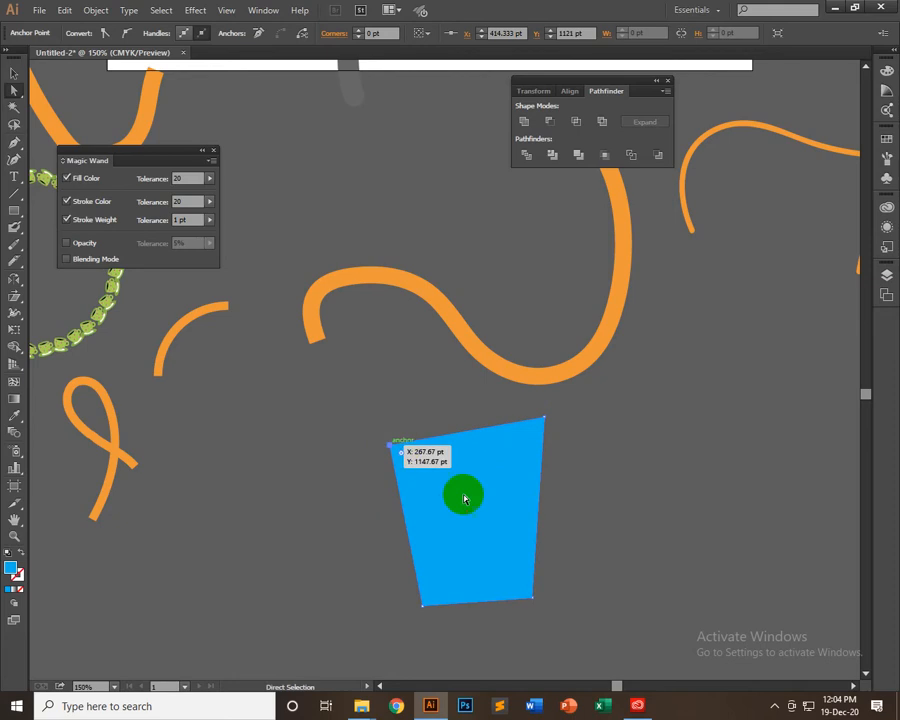
Move the blue four-sided shape into the empty area right of the wavy stroke and delete it
click(12, 73)
drag(443, 479, 728, 438)
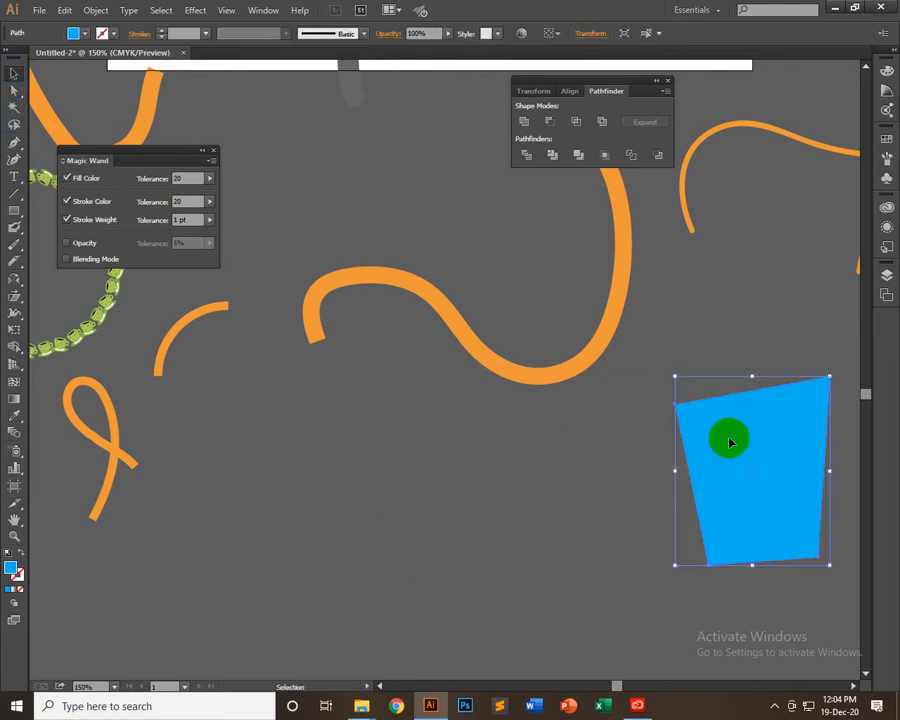
key(Delete)
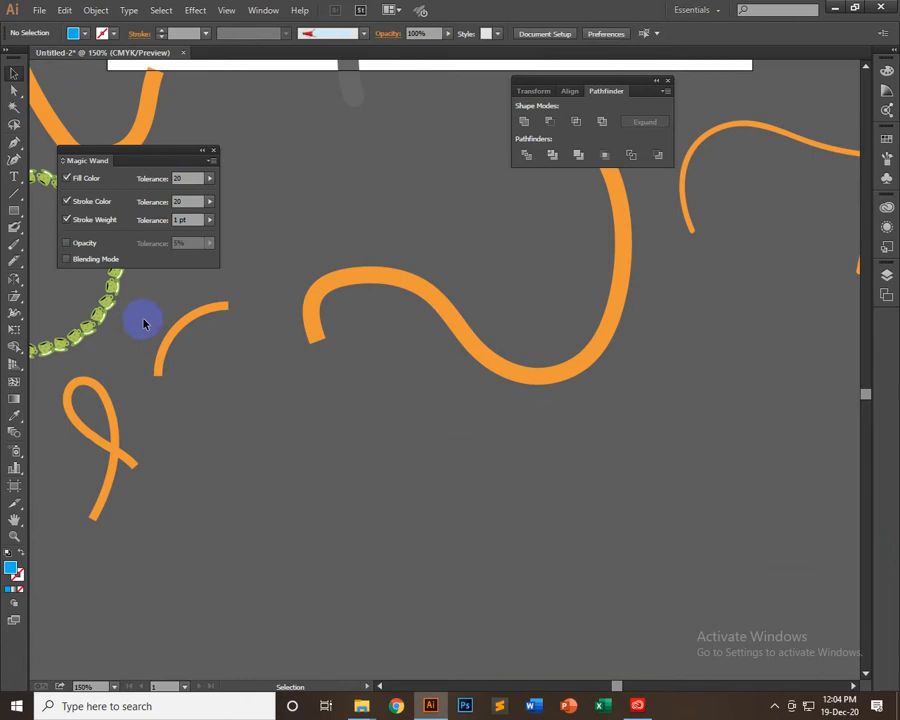
Delete the grey-filled shape with the 12 pt red stroke near the artboard's lower-right corner
drag(14, 296, 73, 298)
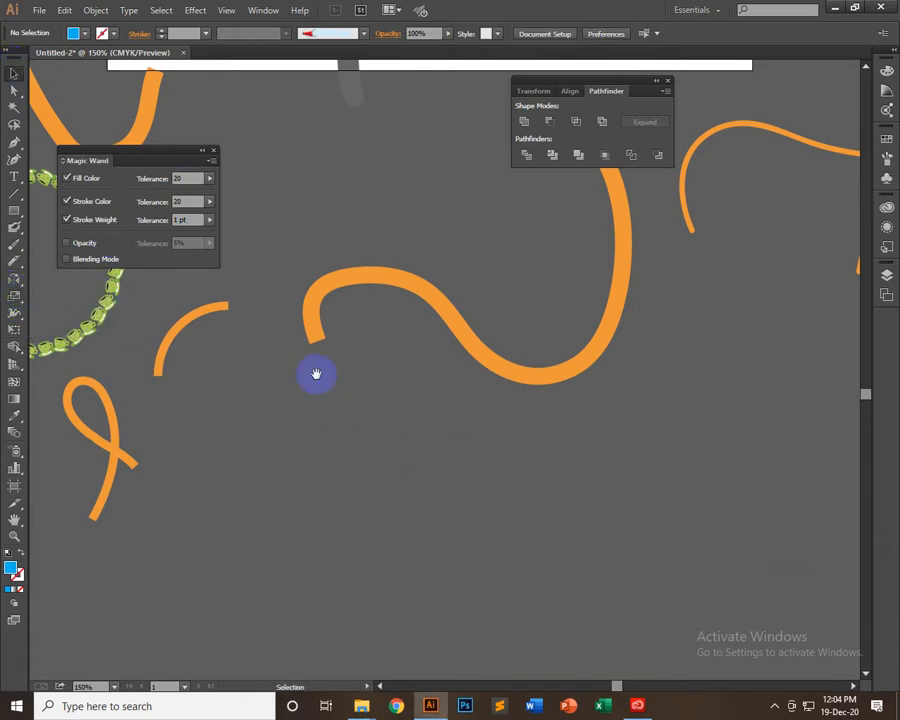
drag(276, 389, 452, 318)
mouse_move(792, 94)
mouse_down()
mouse_move(385, 346)
mouse_move(478, 581)
mouse_move(860, 663)
mouse_move(237, 569)
mouse_move(531, 548)
mouse_move(275, 262)
mouse_up()
drag(611, 510, 721, 434)
key(Delete)
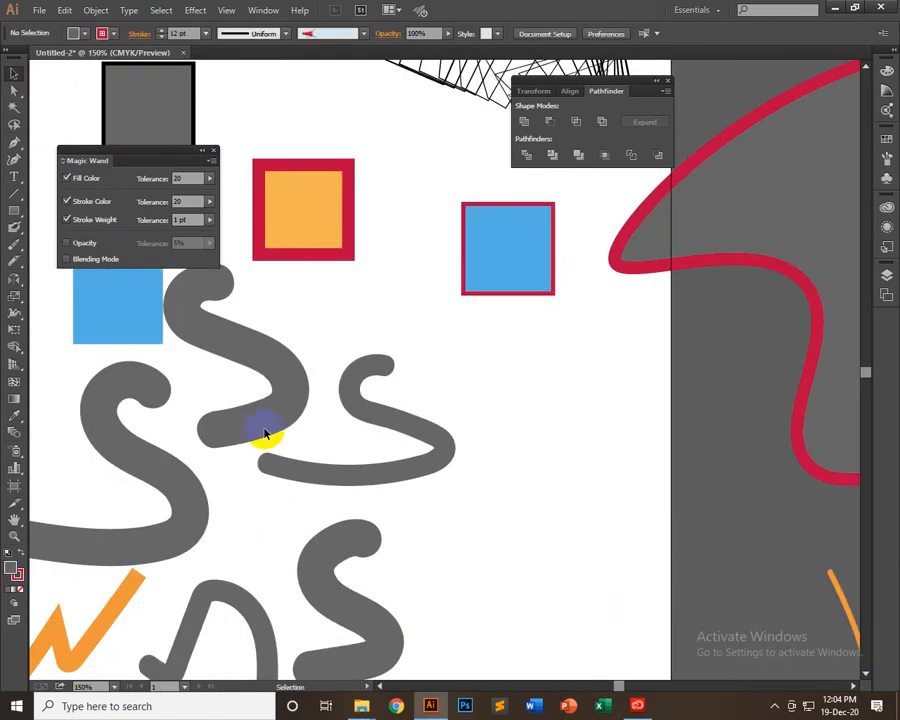
click(19, 212)
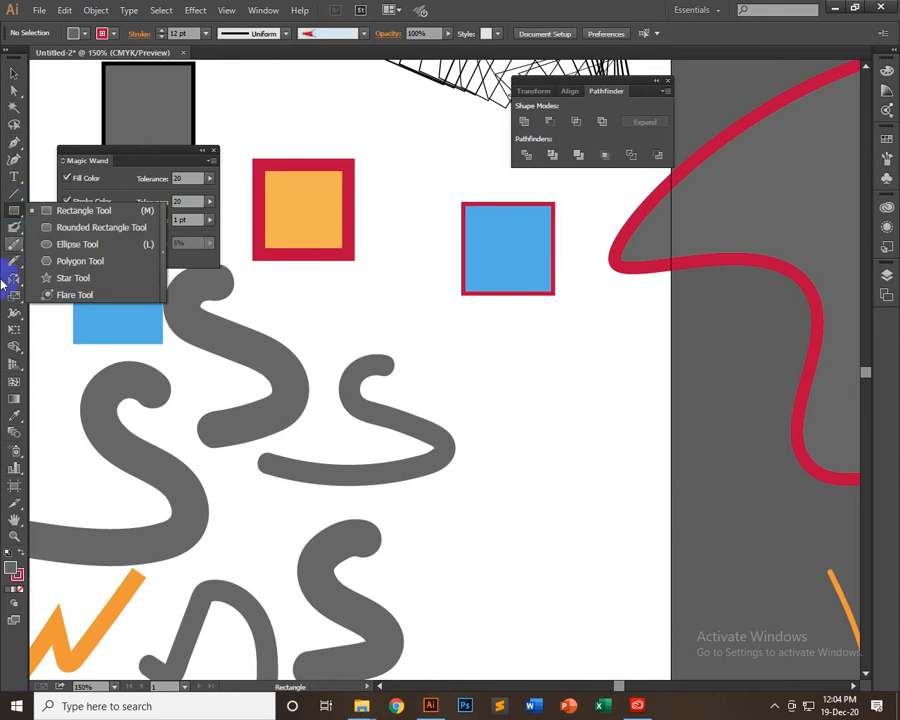
double_click(14, 296)
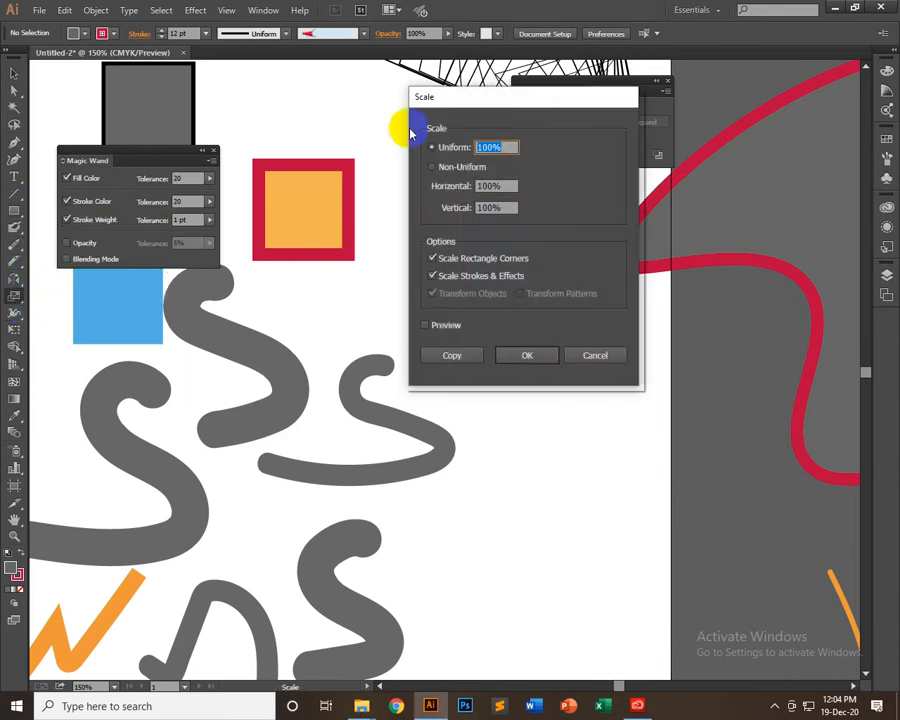
drag(468, 90, 320, 122)
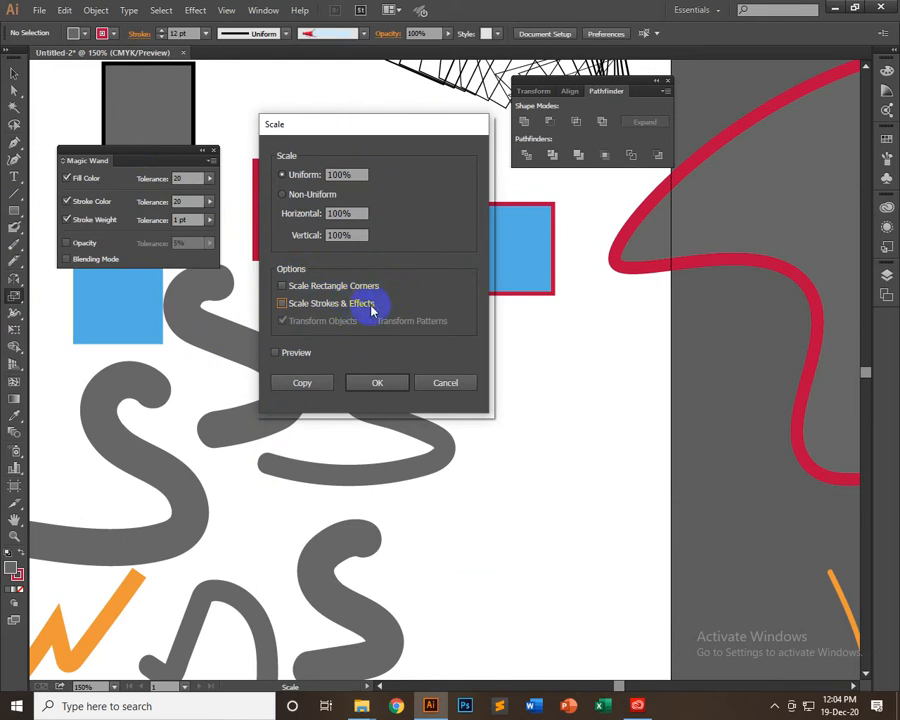
click(446, 385)
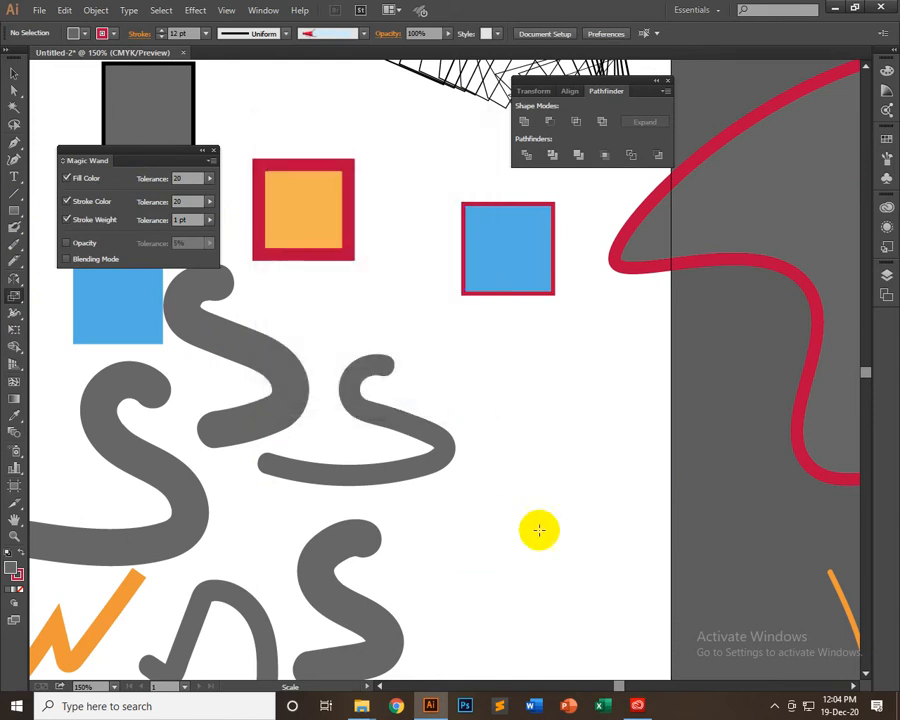
Draw a circle with the red 12 pt stroke below the red-outlined blue square and remove its fill
drag(13, 220, 64, 242)
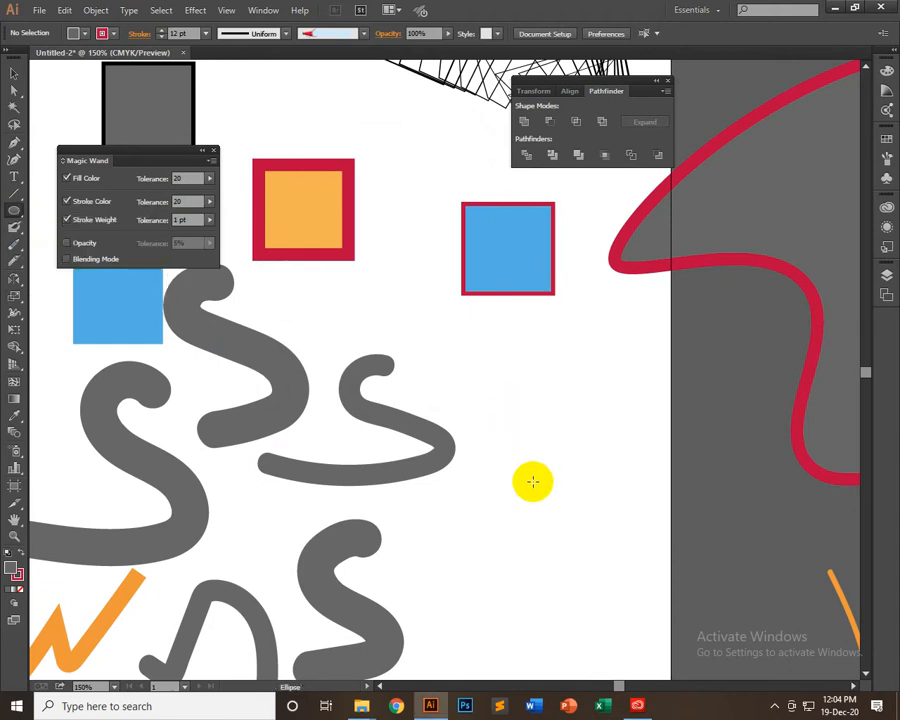
mouse_move(532, 481)
mouse_down()
mouse_move(617, 378)
mouse_move(641, 375)
mouse_up()
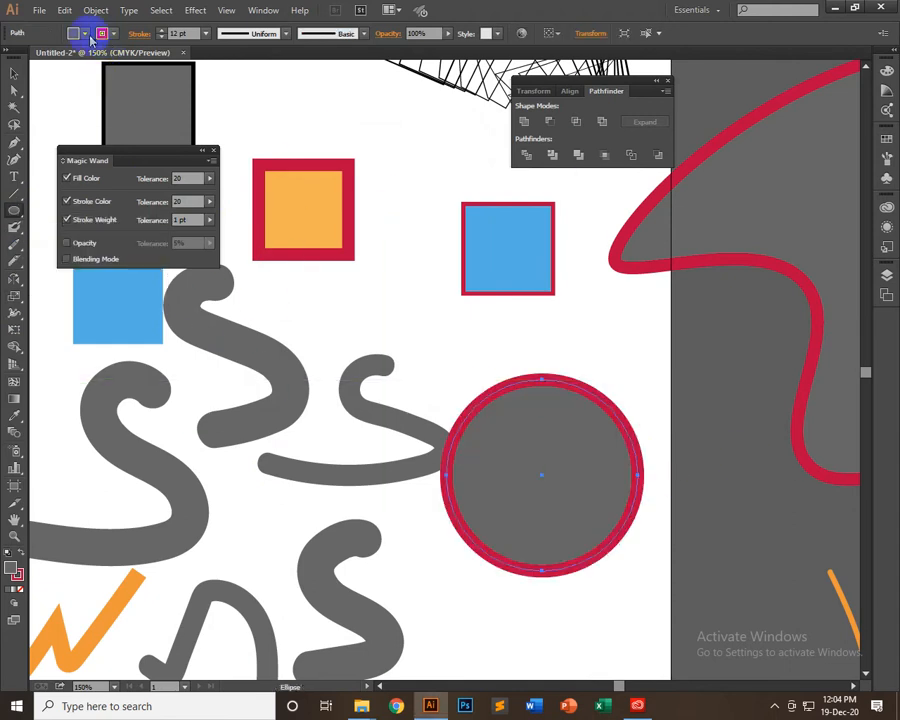
click(87, 34)
click(12, 57)
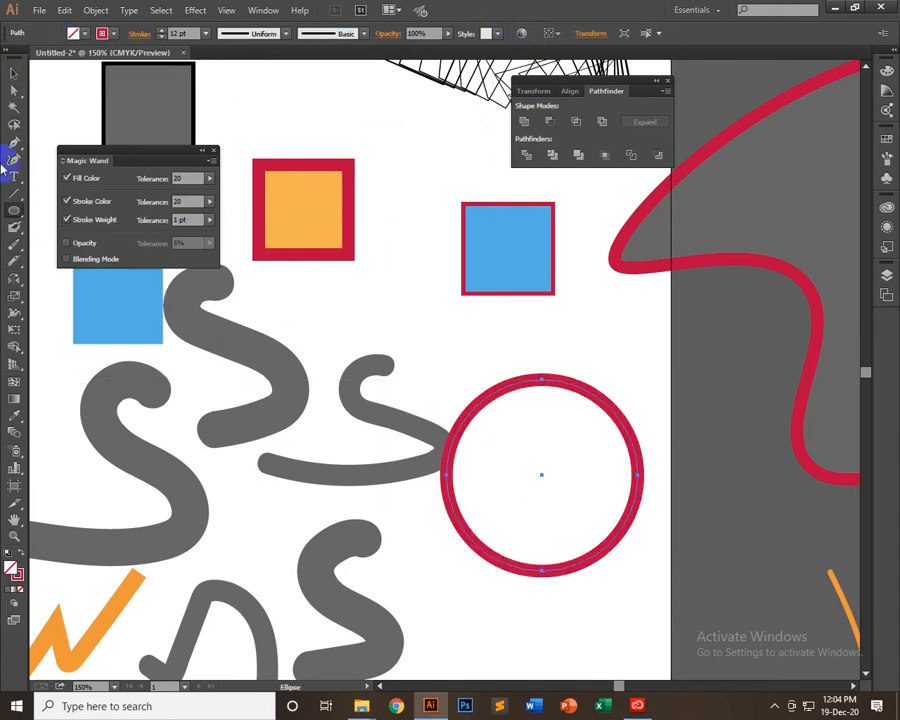
Duplicate the red circle straight down, placing the copy directly below the original
click(15, 79)
key(space)
drag(568, 399, 503, 320)
scroll(472, 470, down, 4)
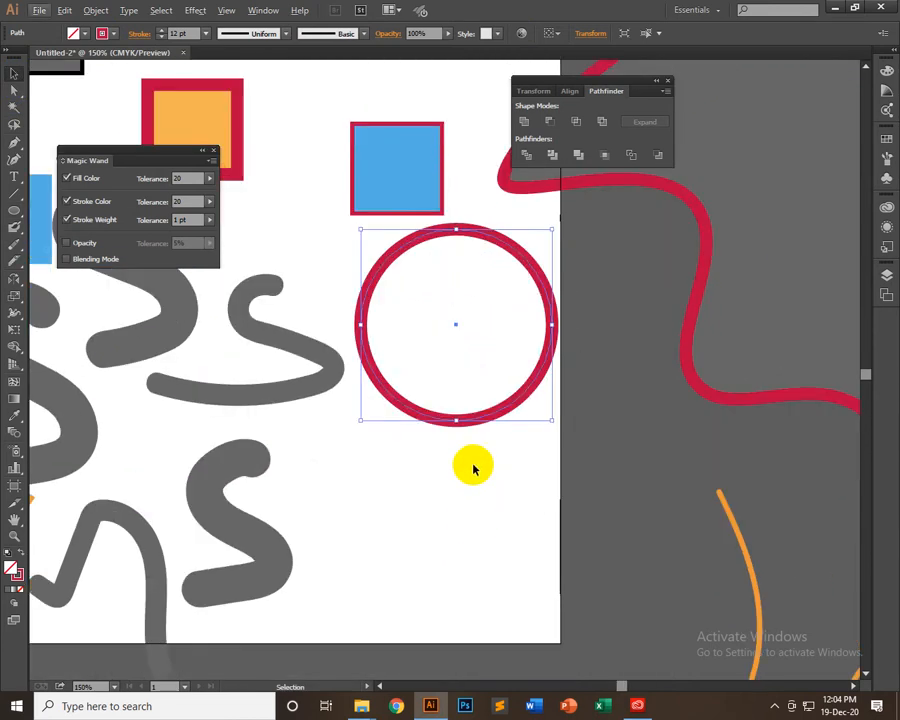
drag(477, 372, 477, 596)
Try shrinking the lower circle about its centre with its stroke scaling along, and undo it
drag(551, 401, 499, 481)
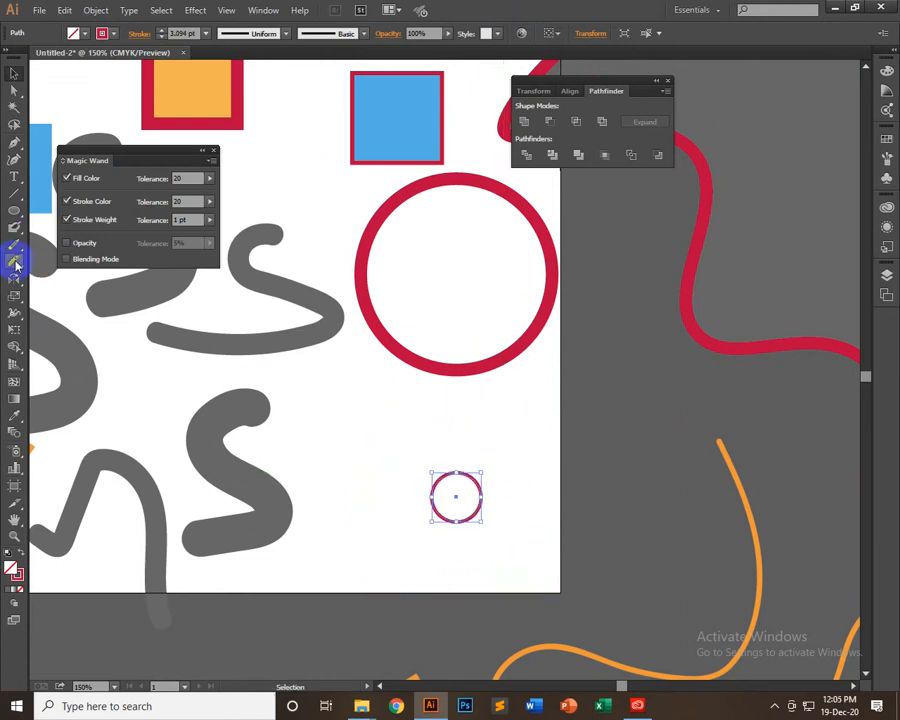
key(ctrl+z)
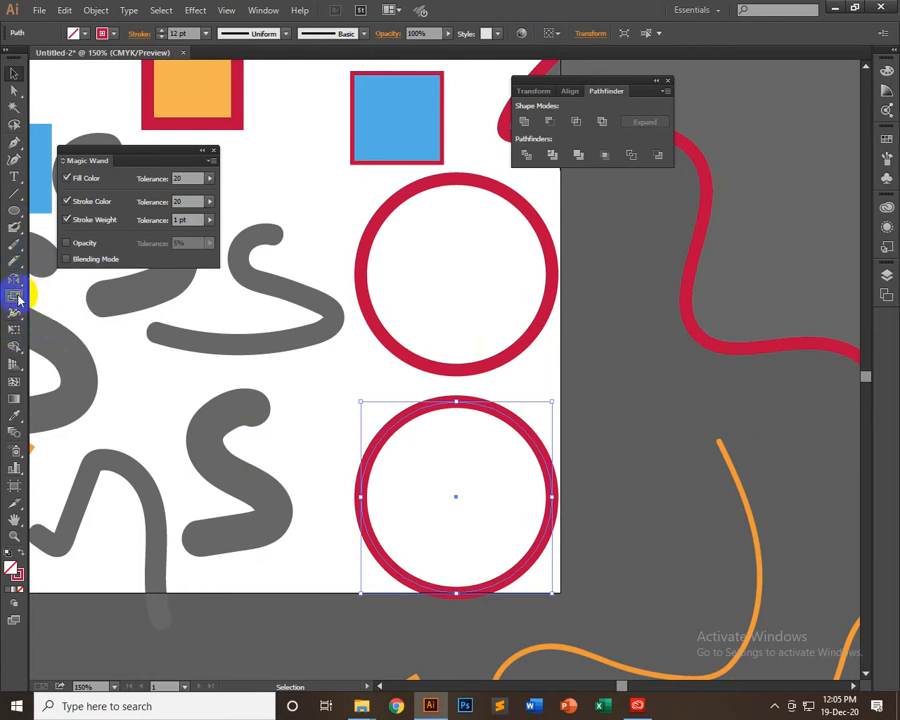
Turn off Scale Rectangle Corners and Scale Strokes & Effects, and shrink the lower circle about its centre to a small ring
double_click(17, 298)
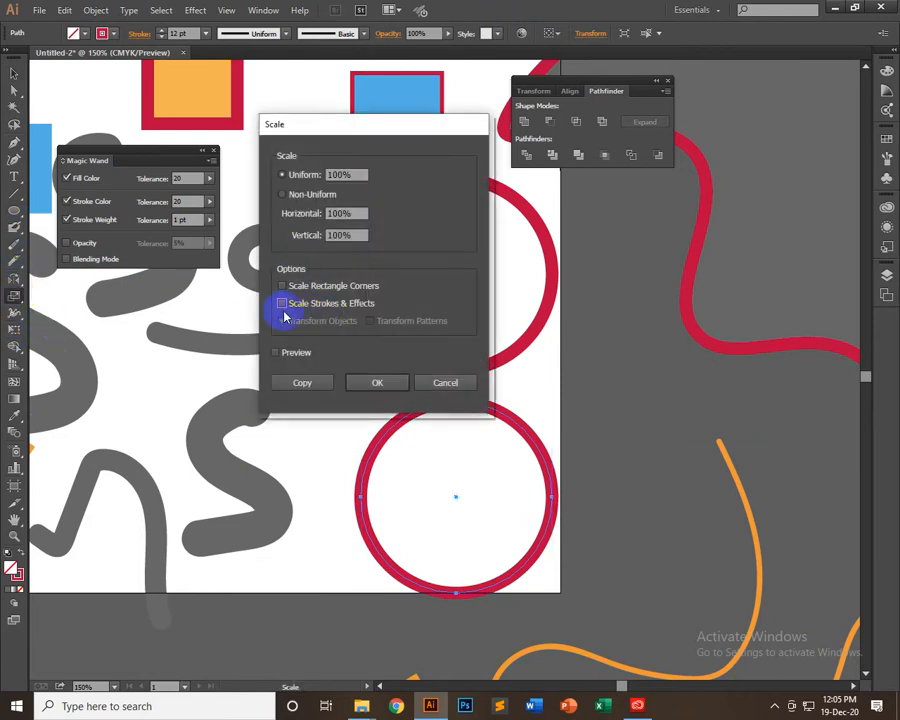
click(361, 383)
click(14, 73)
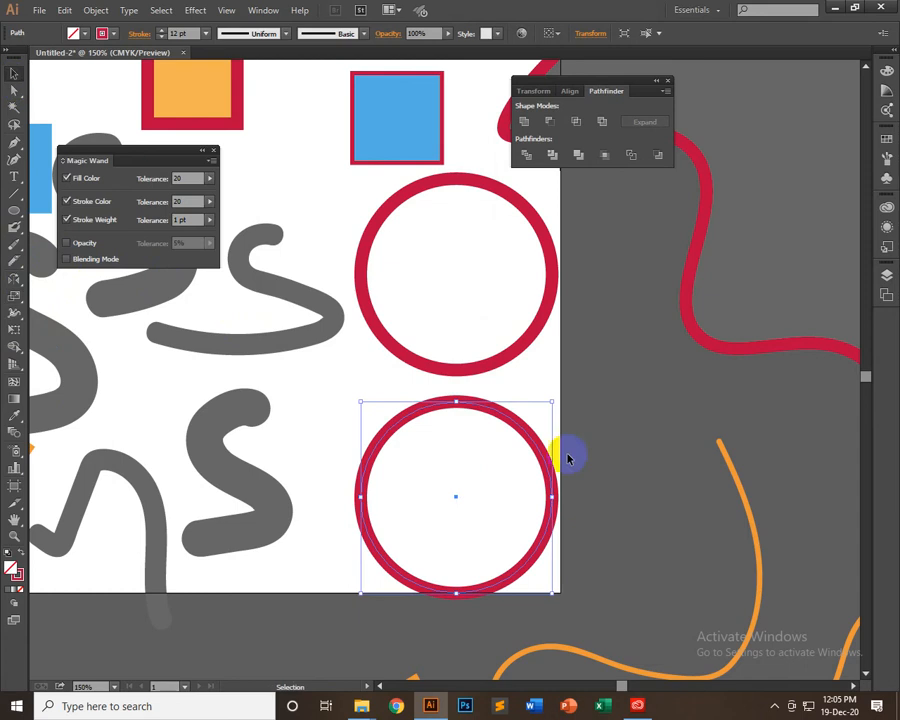
mouse_move(550, 401)
mouse_down()
mouse_move(506, 429)
mouse_move(490, 466)
mouse_move(382, 561)
mouse_up()
click(498, 455)
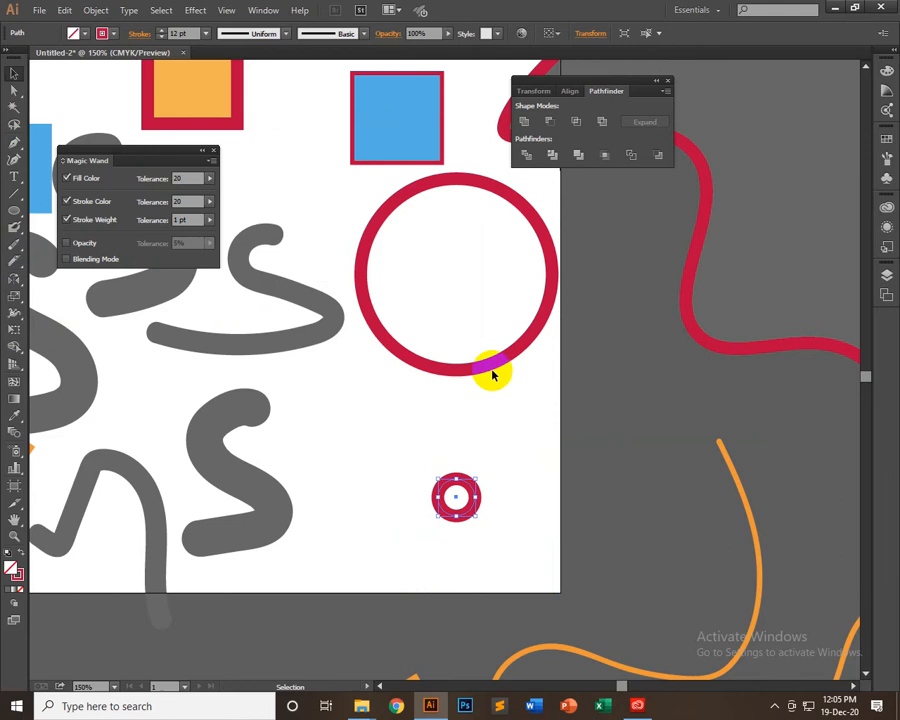
Place a copy of the large red circle across the artboard's right edge and expand its stroke into a filled shape
click(460, 370)
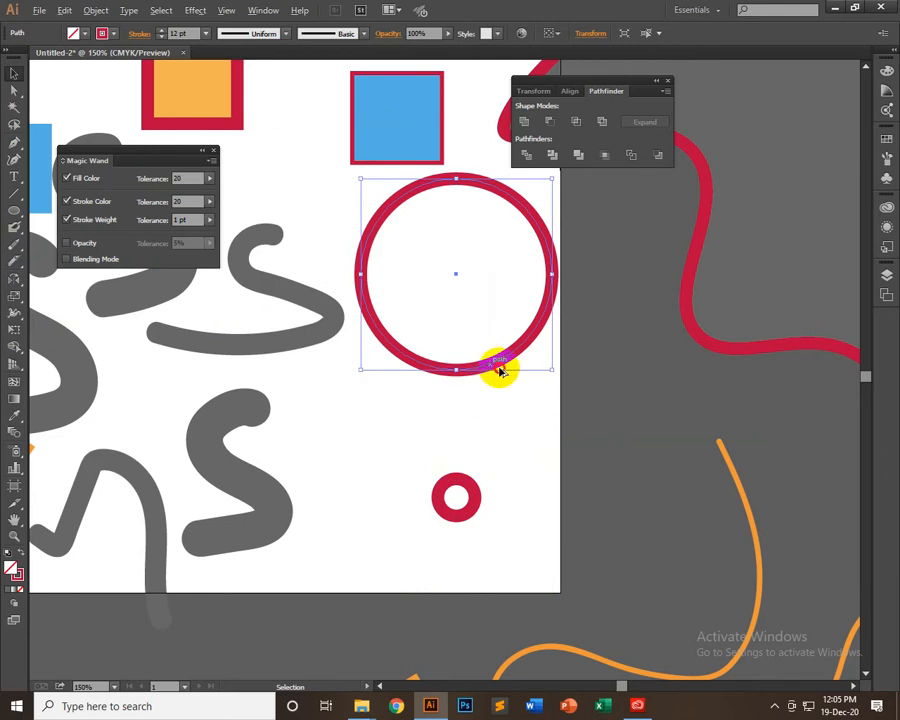
drag(500, 370, 656, 547)
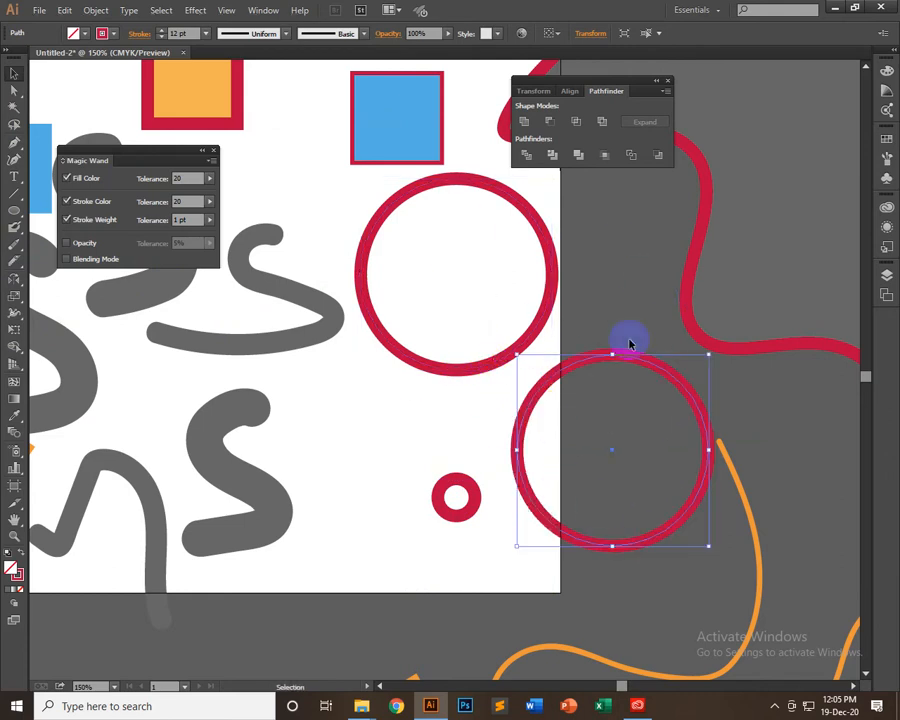
click(104, 11)
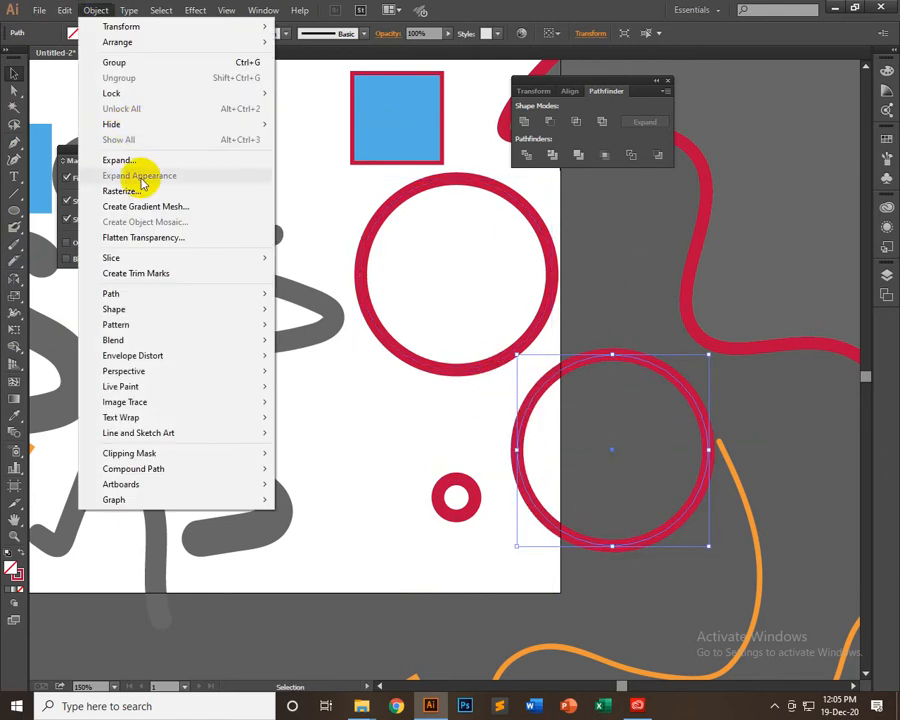
click(135, 160)
click(418, 432)
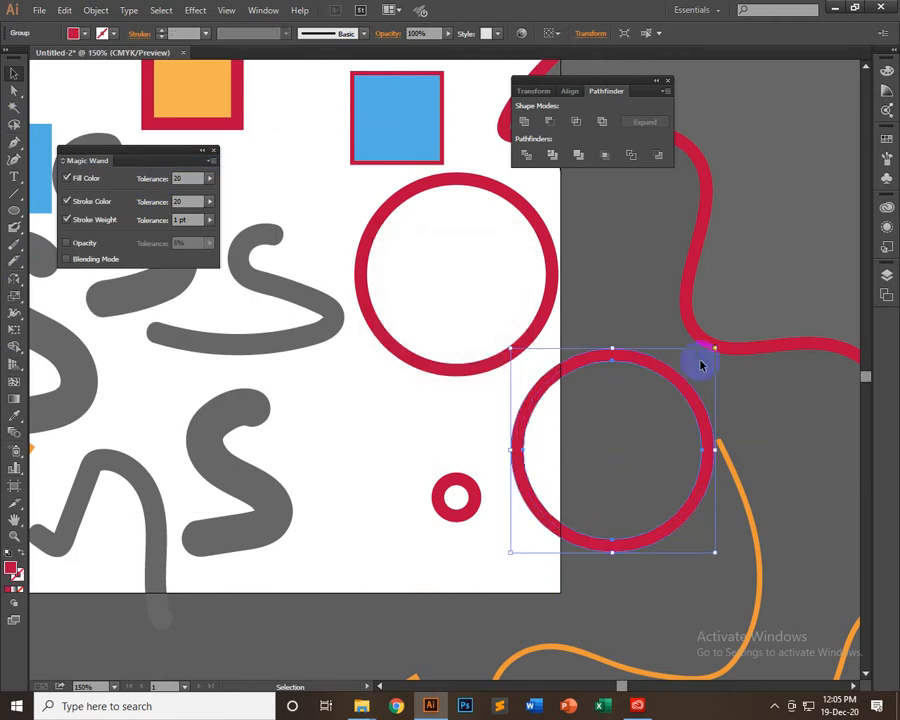
Scale the expanded circle down to about half the large circle's diameter and centre it inside the large red circle
drag(715, 346, 640, 425)
click(651, 380)
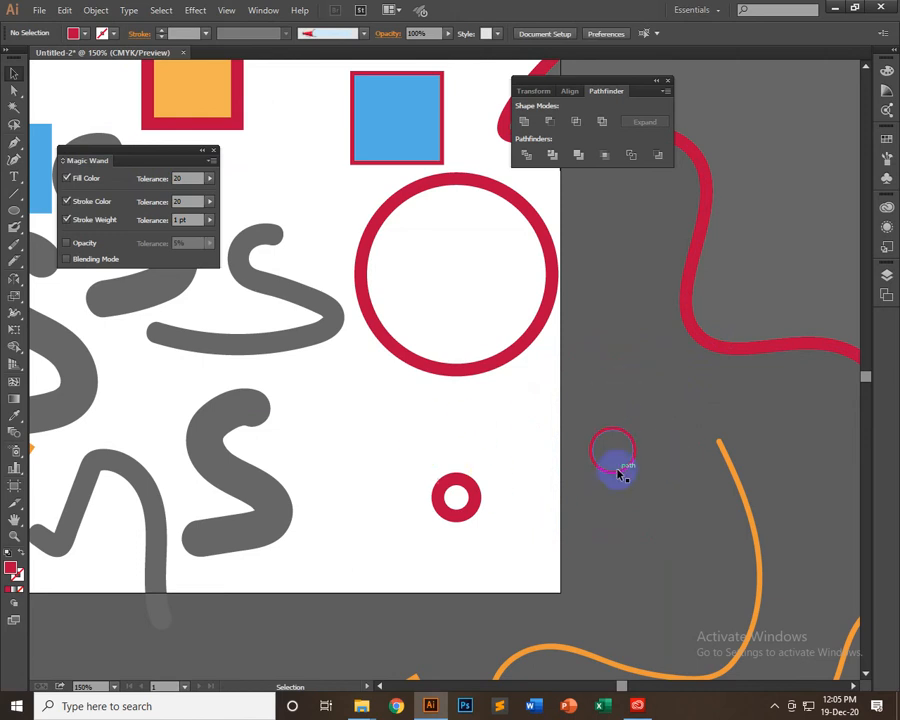
drag(620, 475, 512, 334)
click(421, 431)
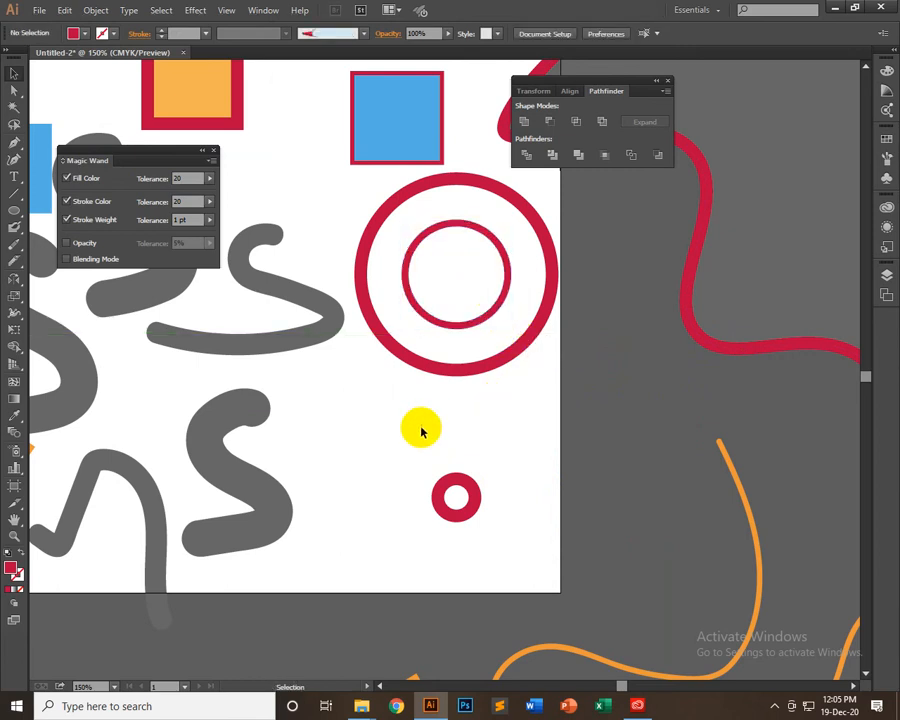
Move the small ring up and to the left on the artboard and turn on Scale Strokes & Effects in the Scale options
drag(459, 484, 355, 404)
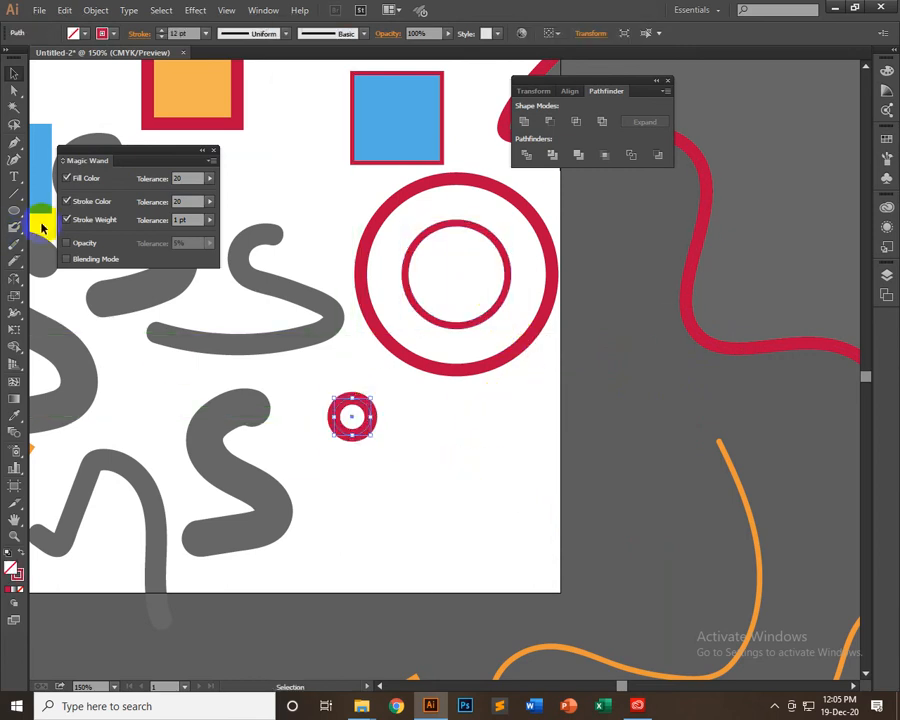
click(15, 300)
alt+click(352, 416)
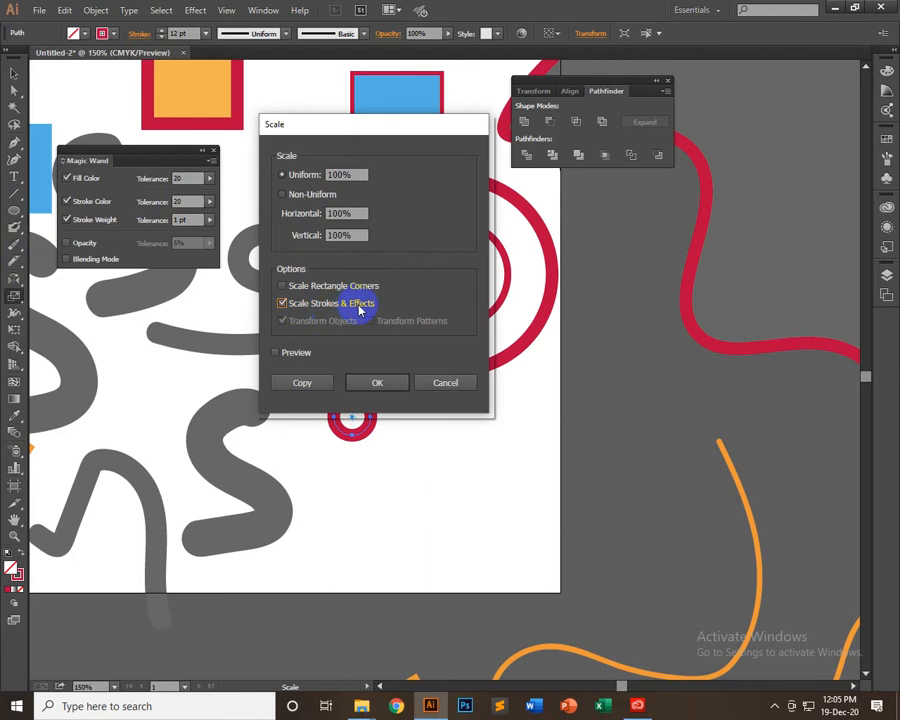
click(378, 384)
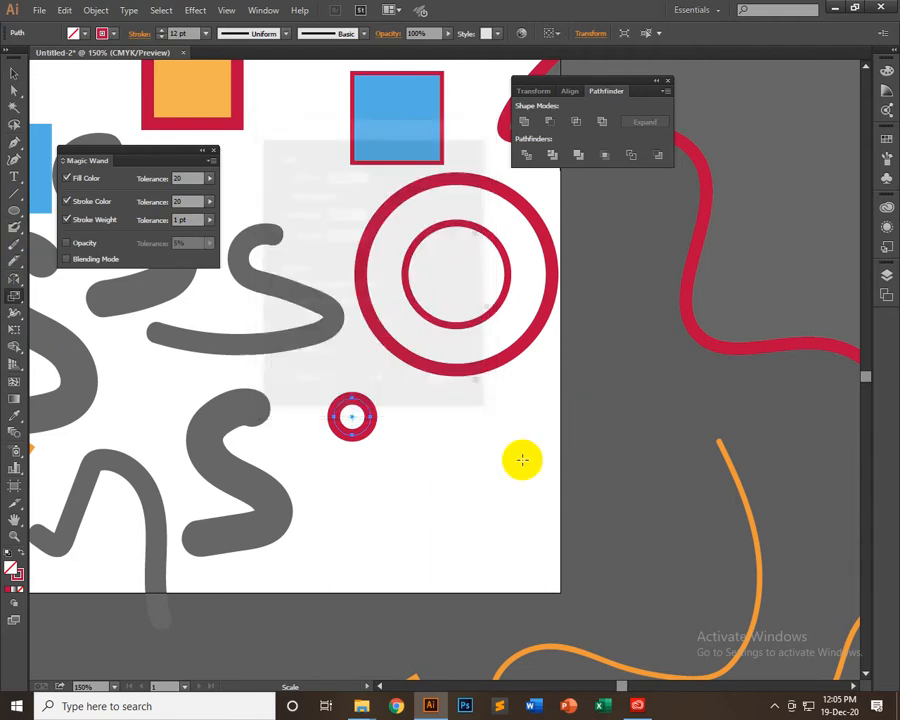
Enlarge the small ring about its centre with its stroke scaling along, and shrink it to a tiny ring
click(16, 76)
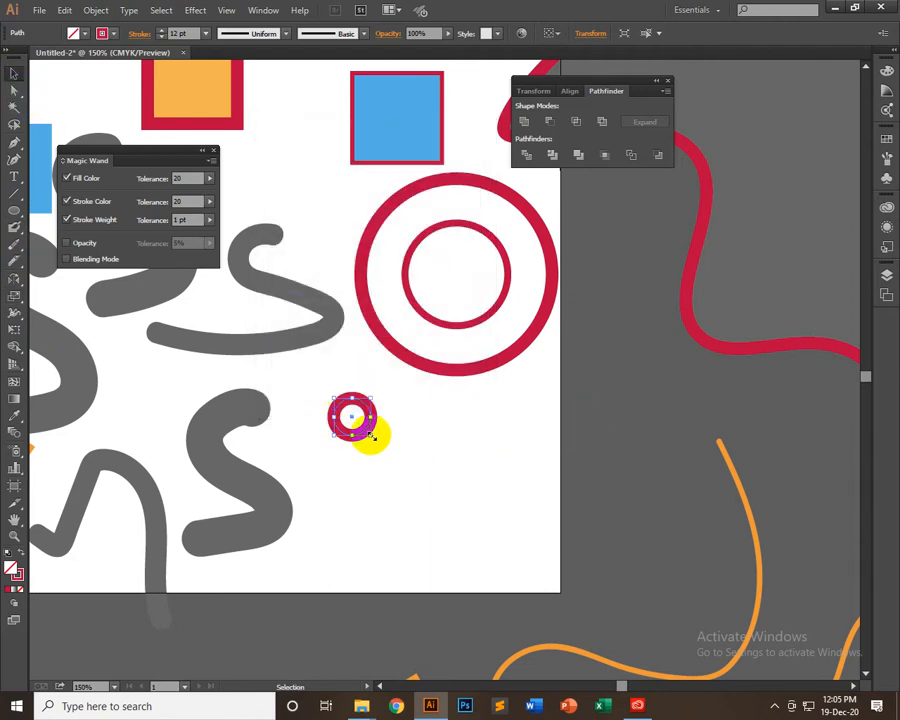
drag(377, 439, 416, 481)
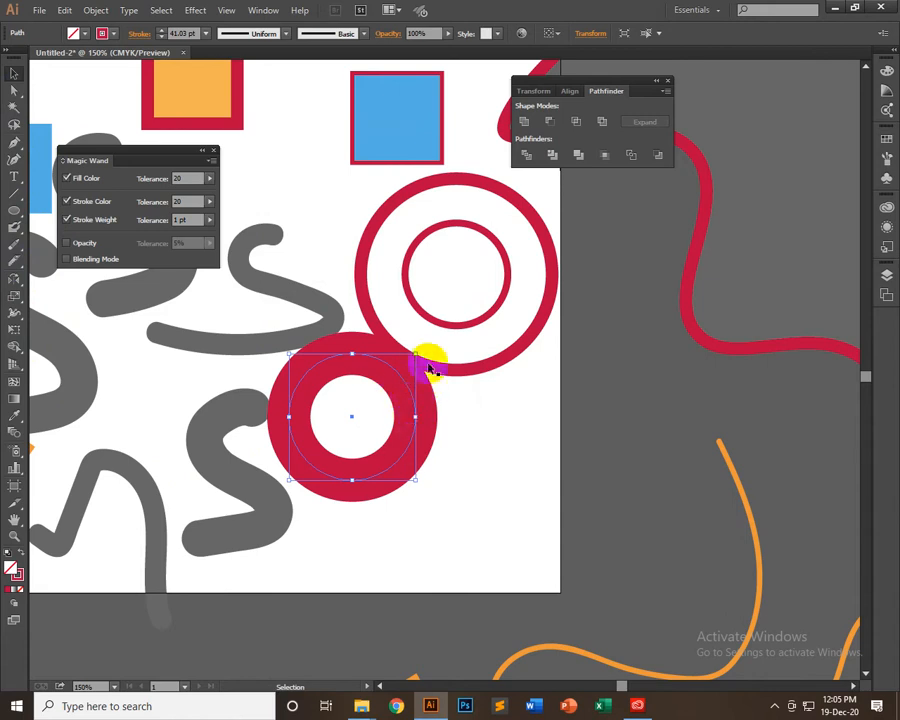
mouse_move(403, 370)
mouse_down()
mouse_move(360, 396)
mouse_move(363, 406)
mouse_up()
click(370, 463)
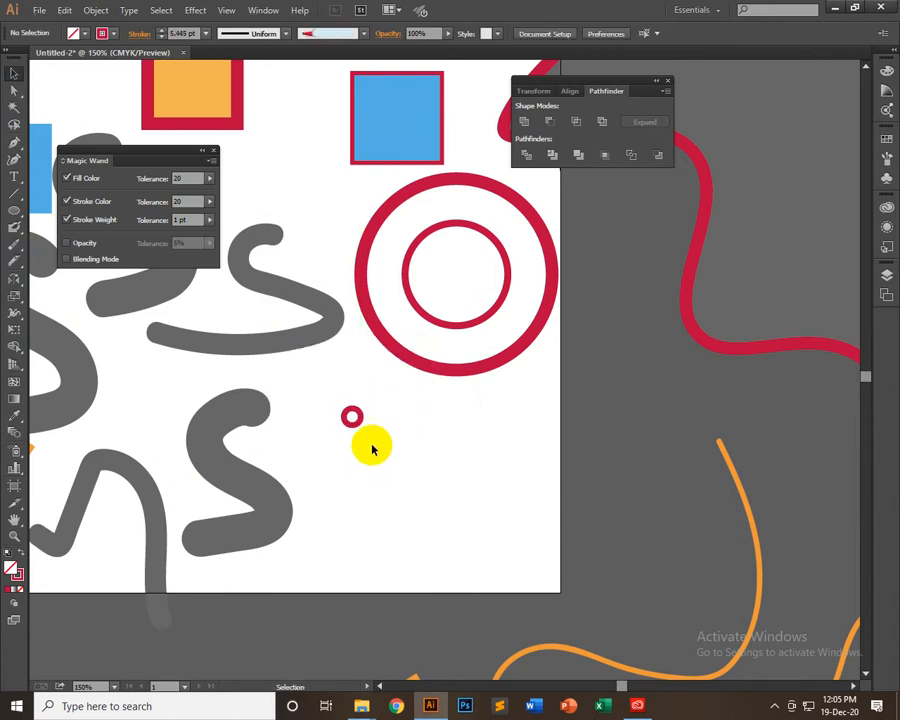
Duplicate the large red circle below the original and shrink the copy about its centre to about half size with its stroke scaling
click(454, 374)
drag(456, 373, 489, 590)
key(ctrl+z)
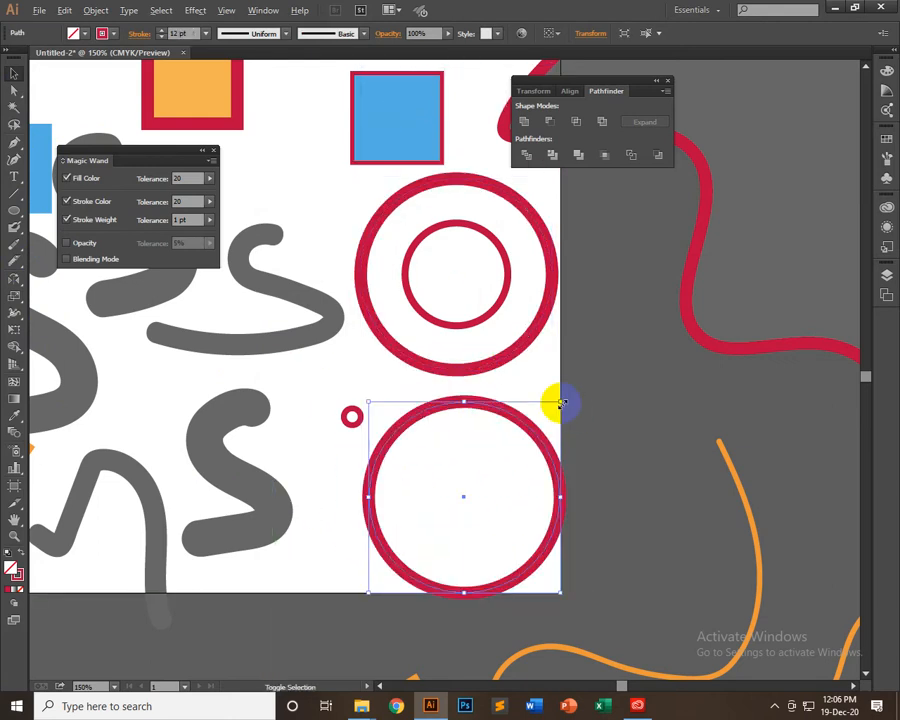
drag(562, 403, 508, 455)
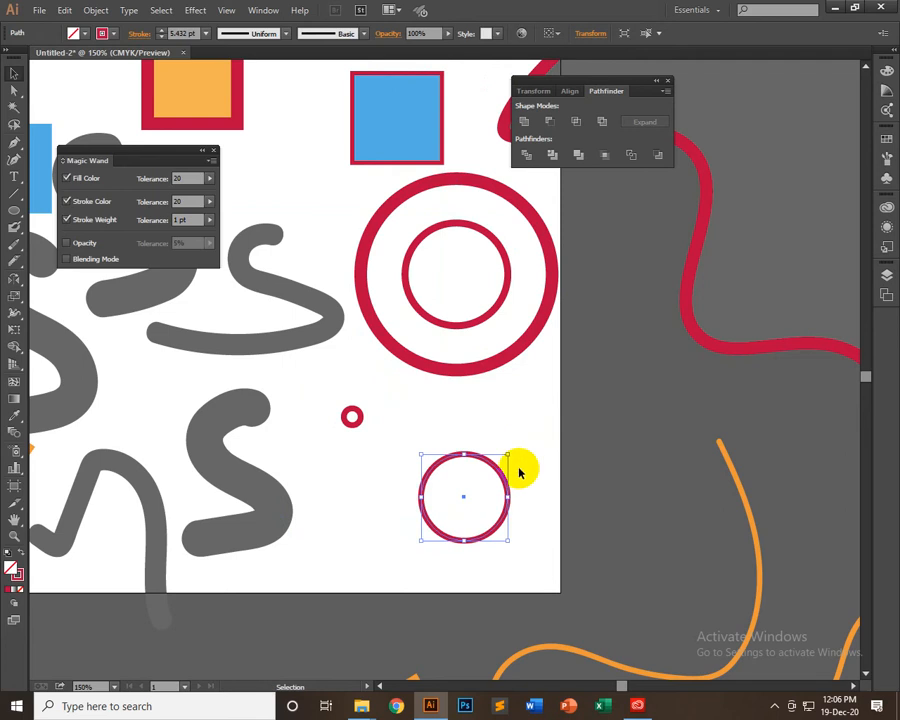
click(515, 471)
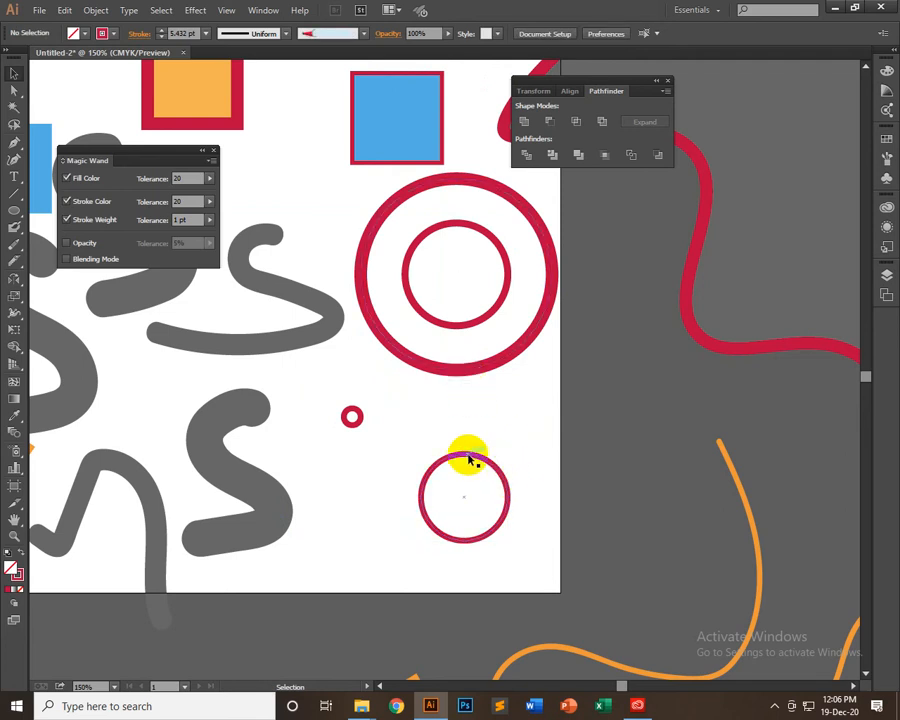
Try shrinking and re-enlarging the lower circle about its centre with its stroke scaling, and delete it
click(470, 460)
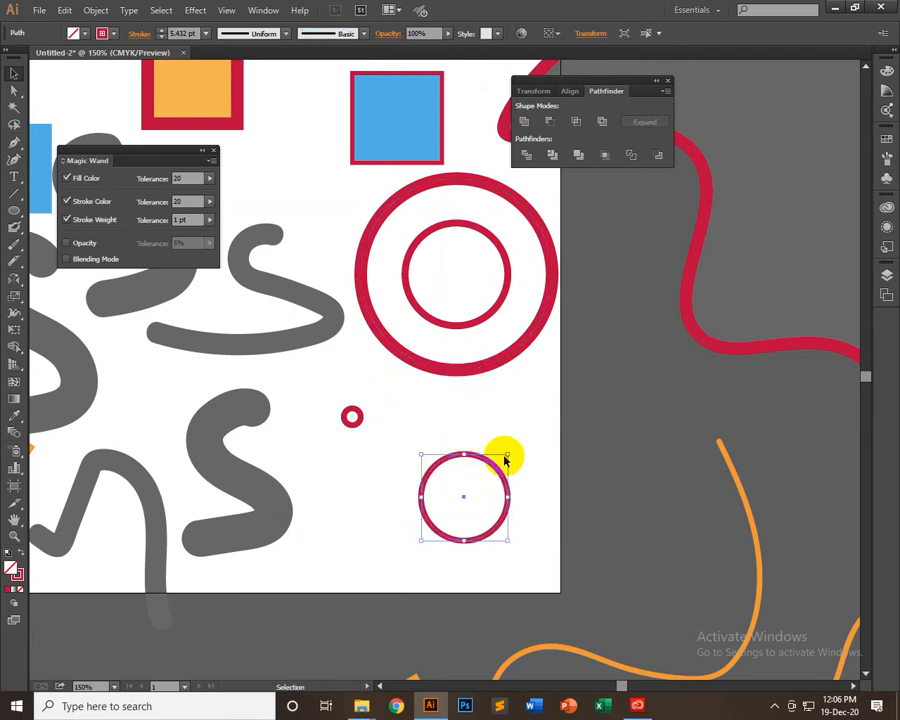
drag(507, 453, 478, 484)
click(500, 444)
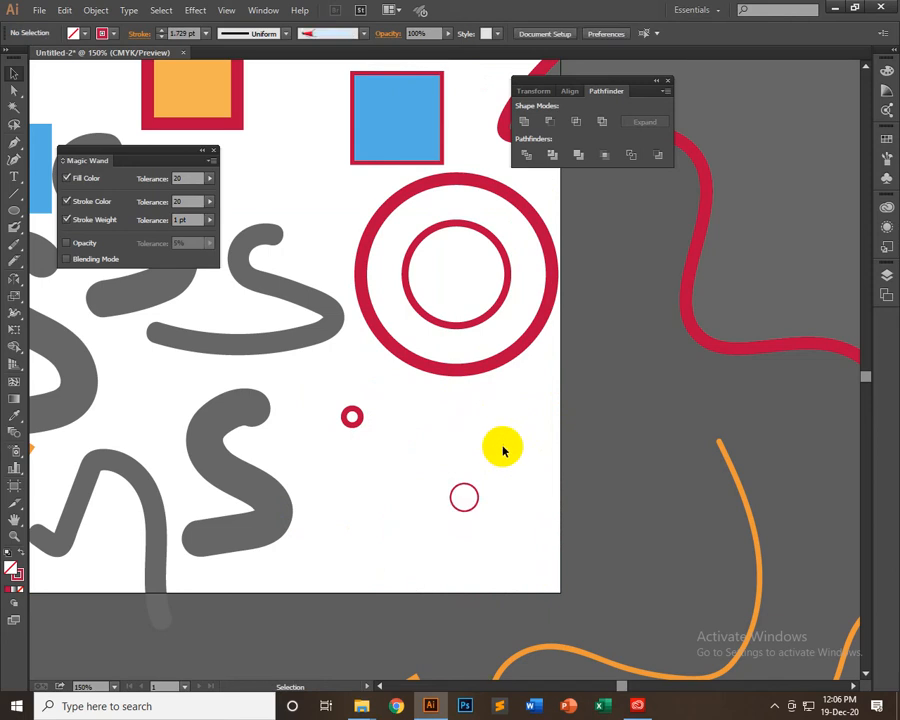
click(476, 492)
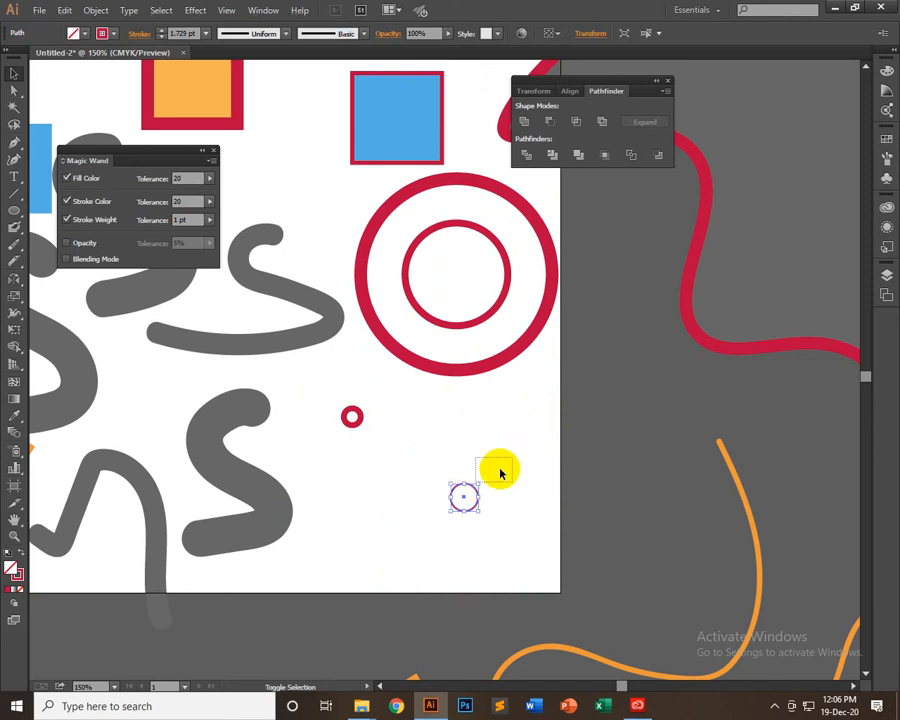
drag(489, 473, 590, 402)
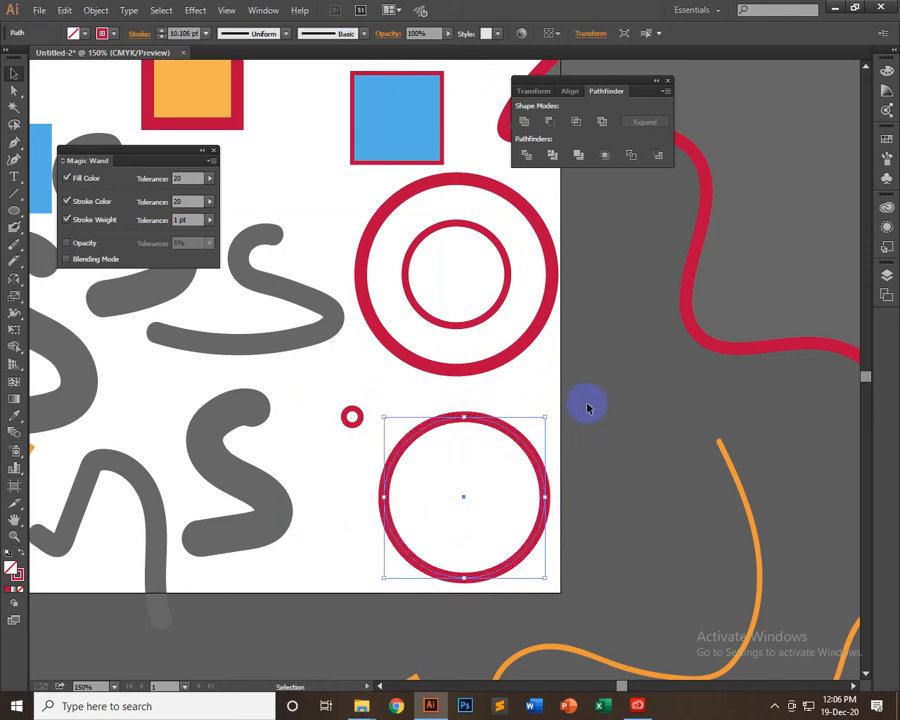
key(Delete)
Draw a wide rounded rectangle below the large red circle and move it up close beneath the circle
drag(10, 207, 86, 228)
mouse_move(357, 465)
mouse_down()
mouse_move(488, 542)
mouse_move(553, 548)
mouse_up()
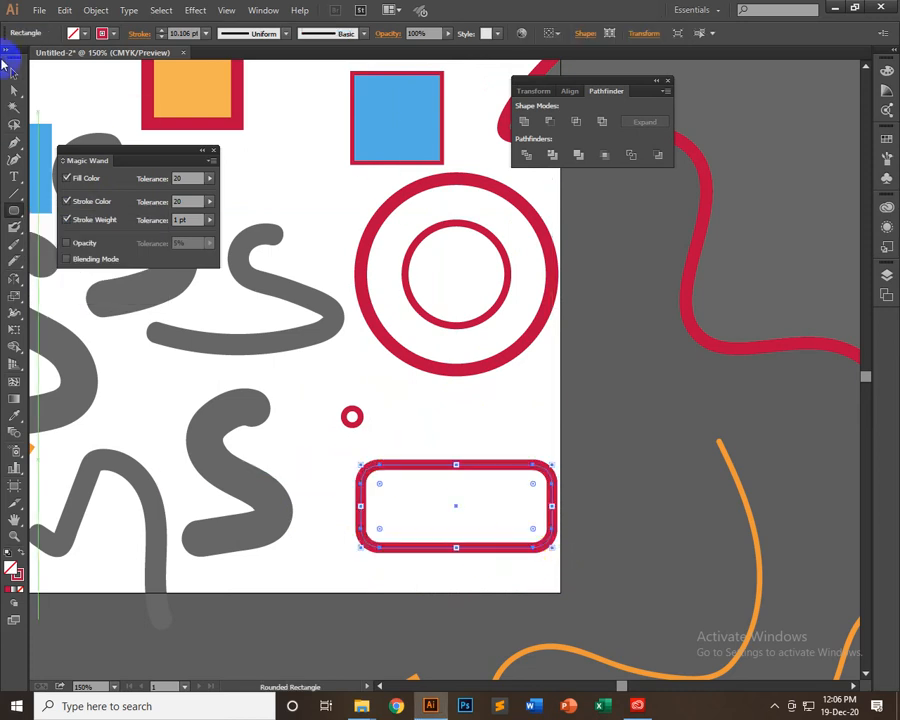
click(16, 75)
drag(437, 465, 455, 421)
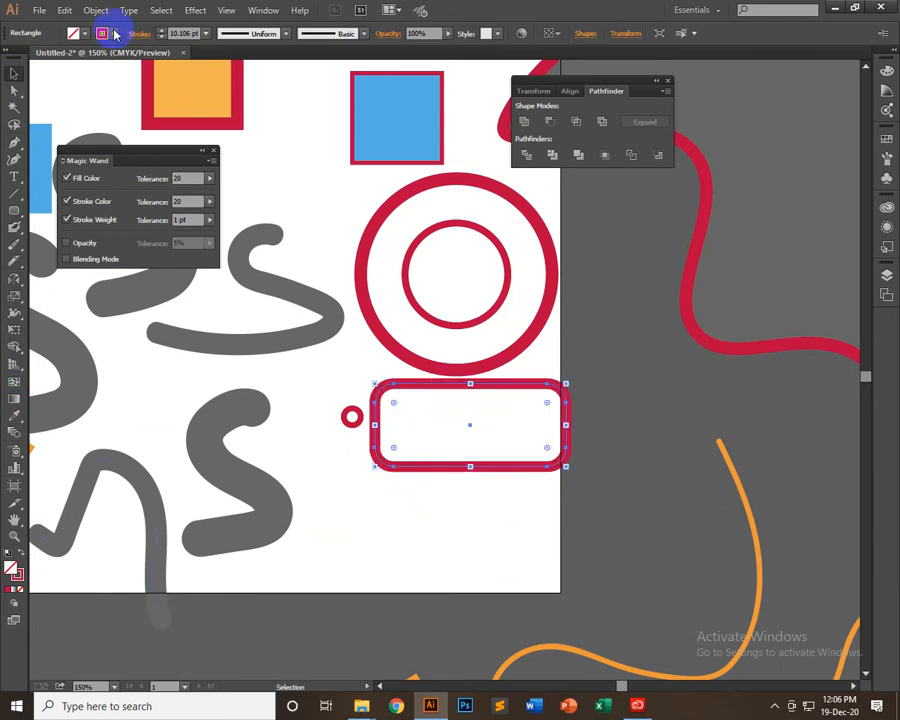
Remove the rounded rectangle's stroke and fill it with brown
click(117, 35)
click(10, 57)
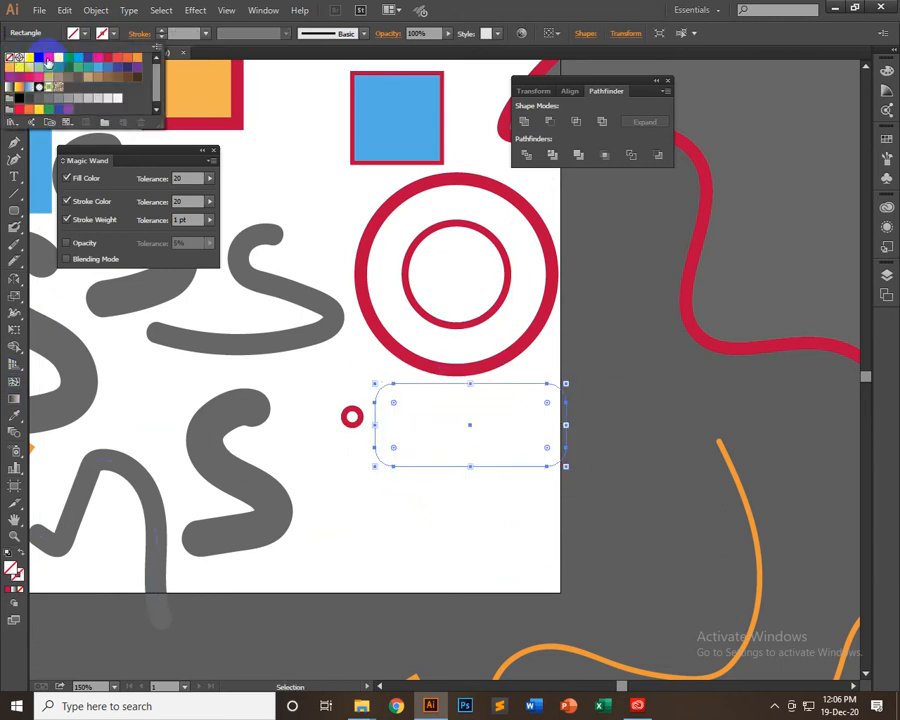
click(85, 35)
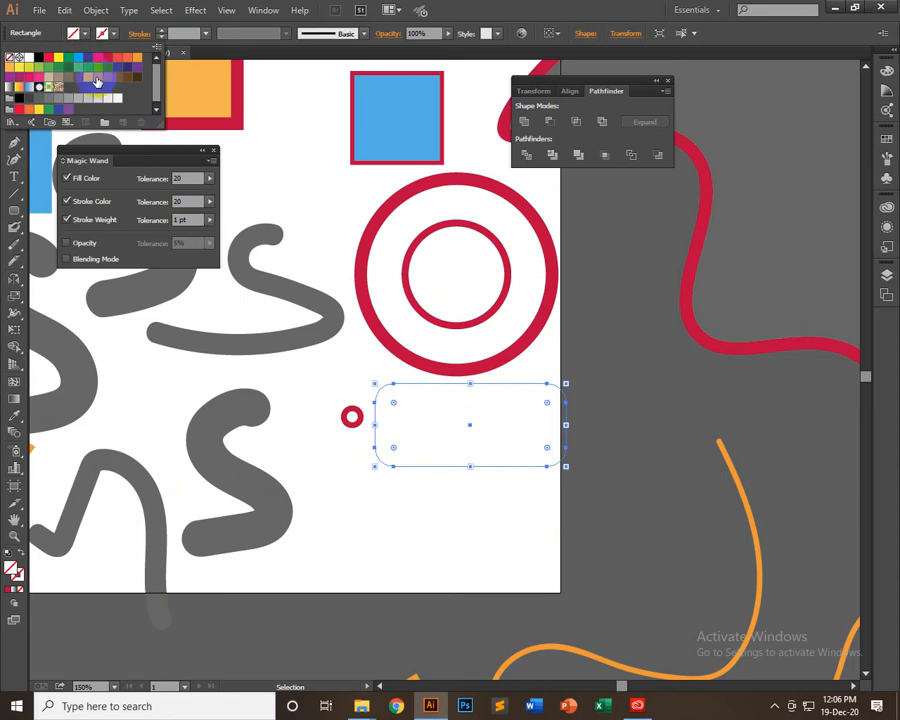
click(108, 78)
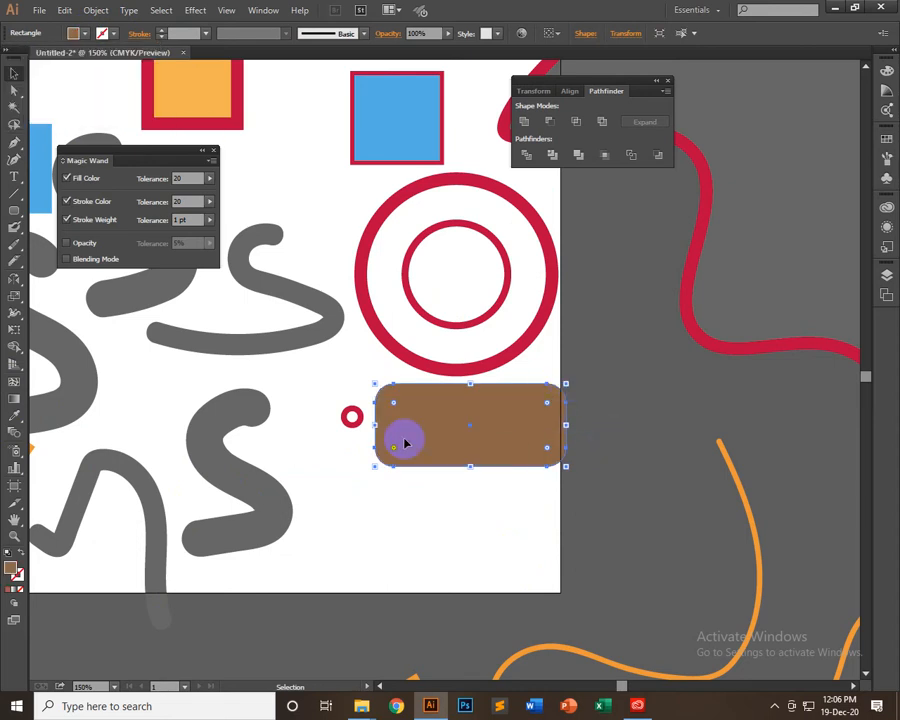
Move the tiny ring up and to the left, and shift the brown rectangle left so it lies inside the artboard
drag(352, 416, 307, 388)
drag(445, 420, 417, 428)
click(613, 470)
Duplicate the brown rounded rectangle straight down and shrink the copy about its centre to about half size without scaling its corners
click(471, 452)
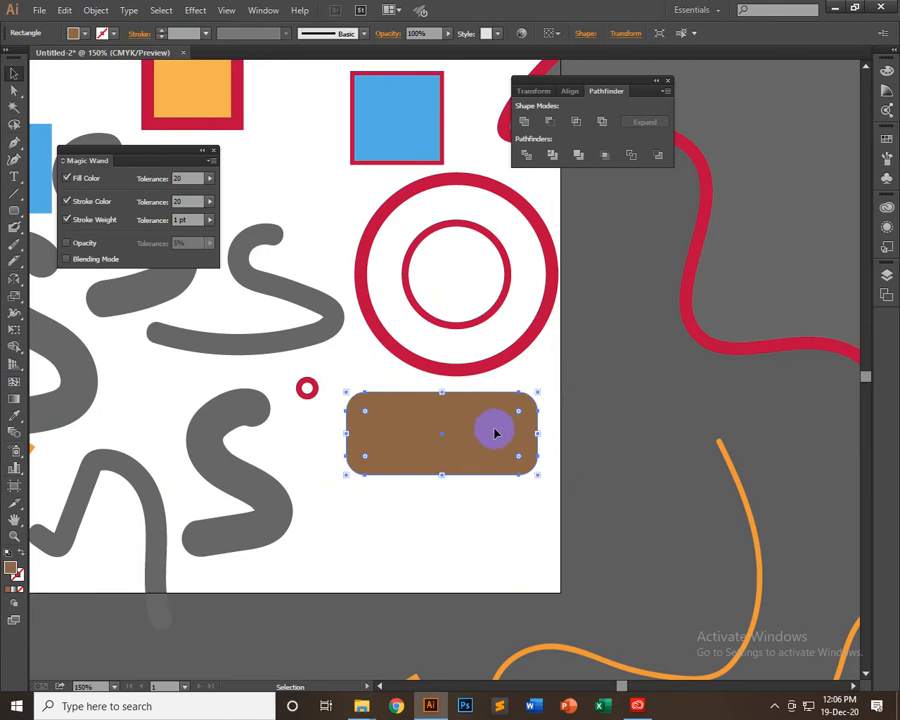
drag(494, 426, 494, 536)
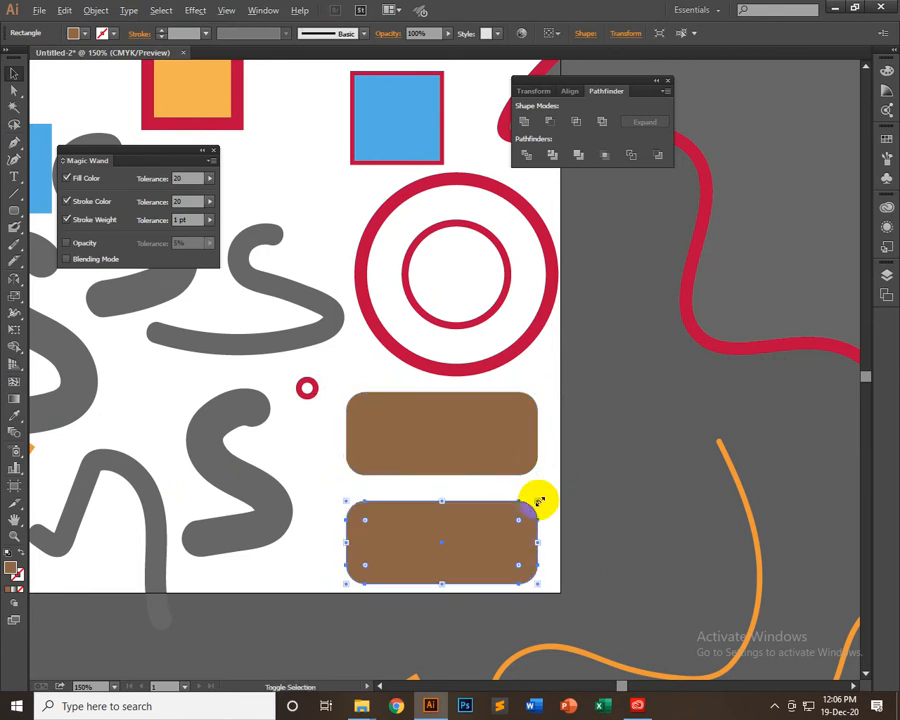
drag(538, 500, 524, 523)
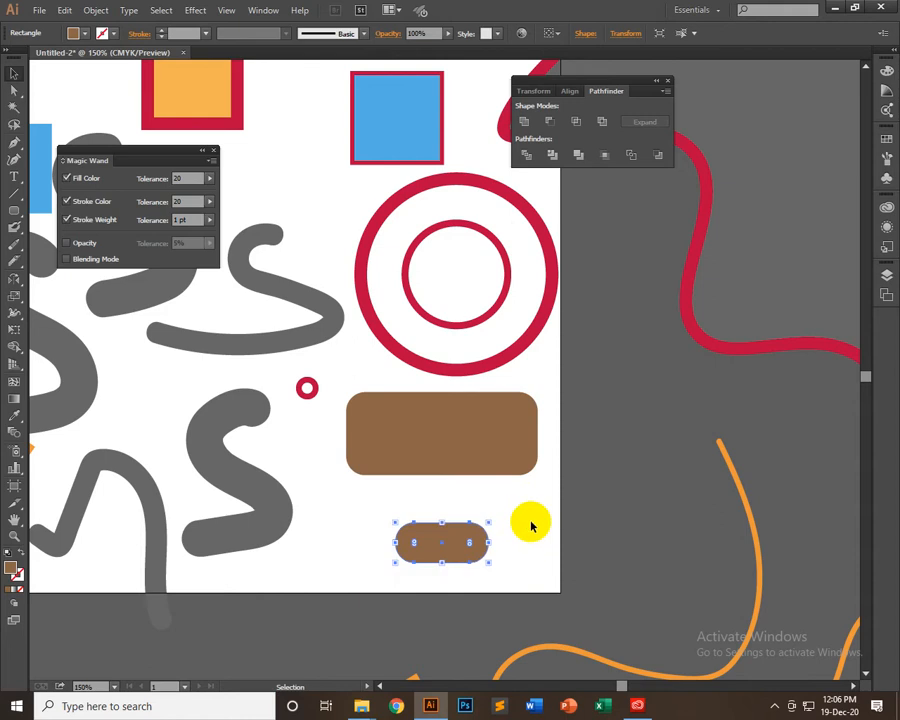
click(526, 560)
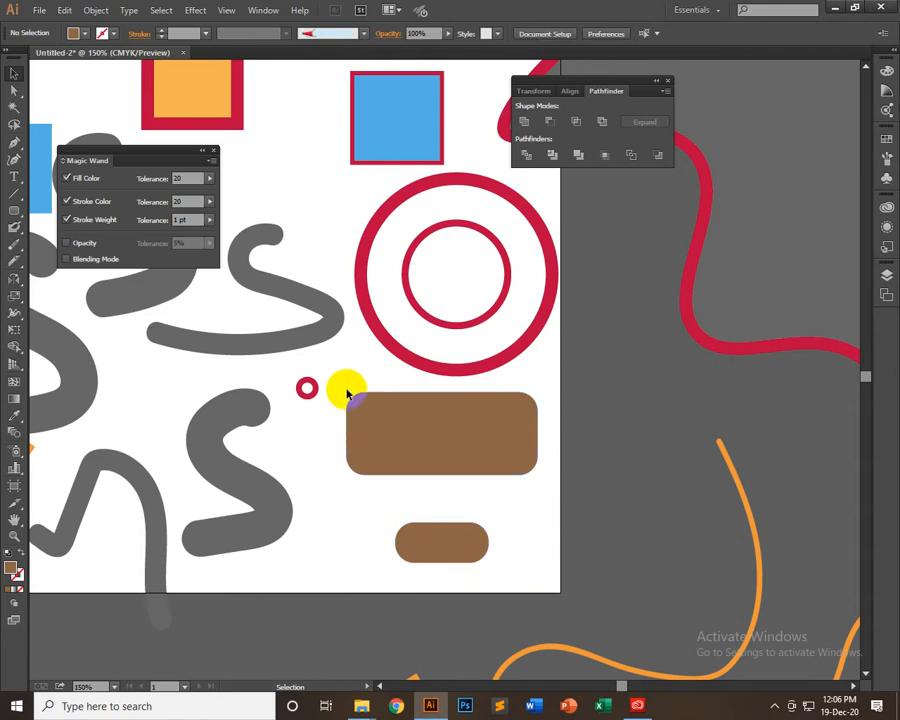
Compare the corner rounding of the large brown rectangle with that of its shrunken copy
drag(370, 415, 372, 416)
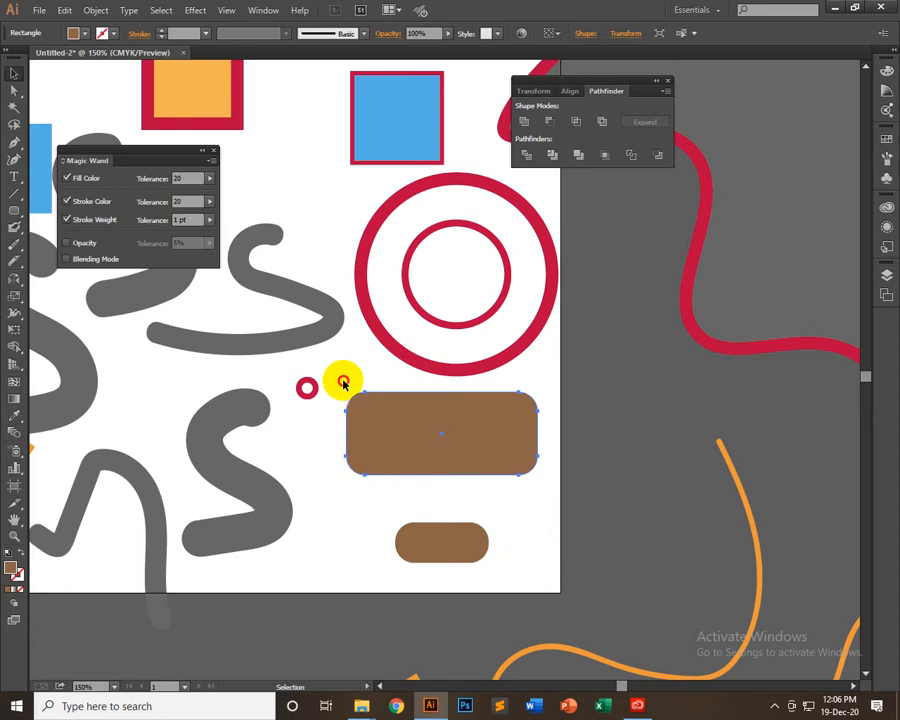
drag(341, 380, 380, 412)
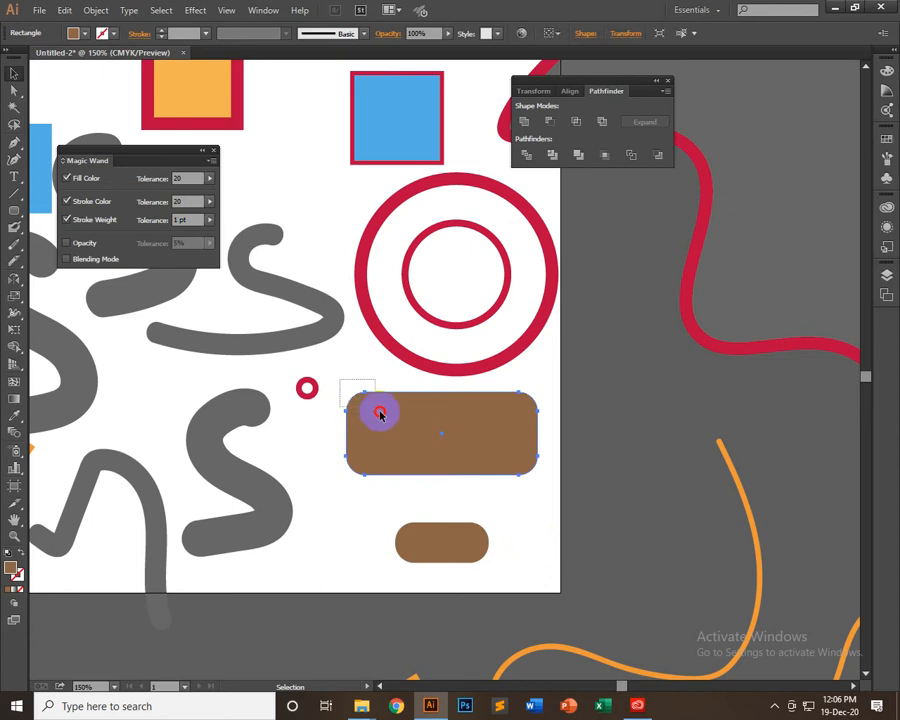
click(404, 531)
click(520, 533)
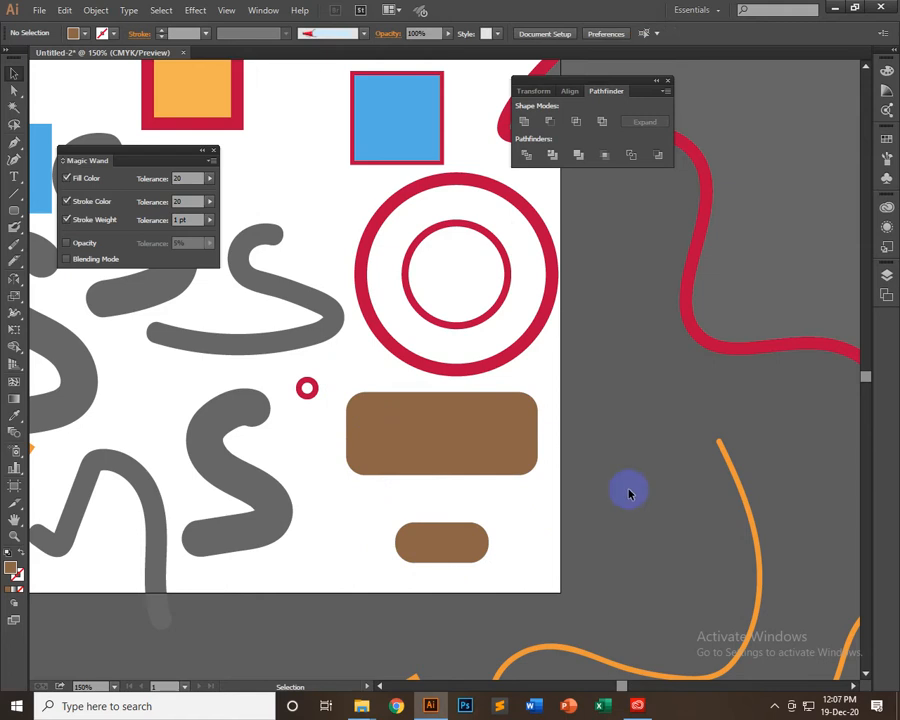
click(452, 542)
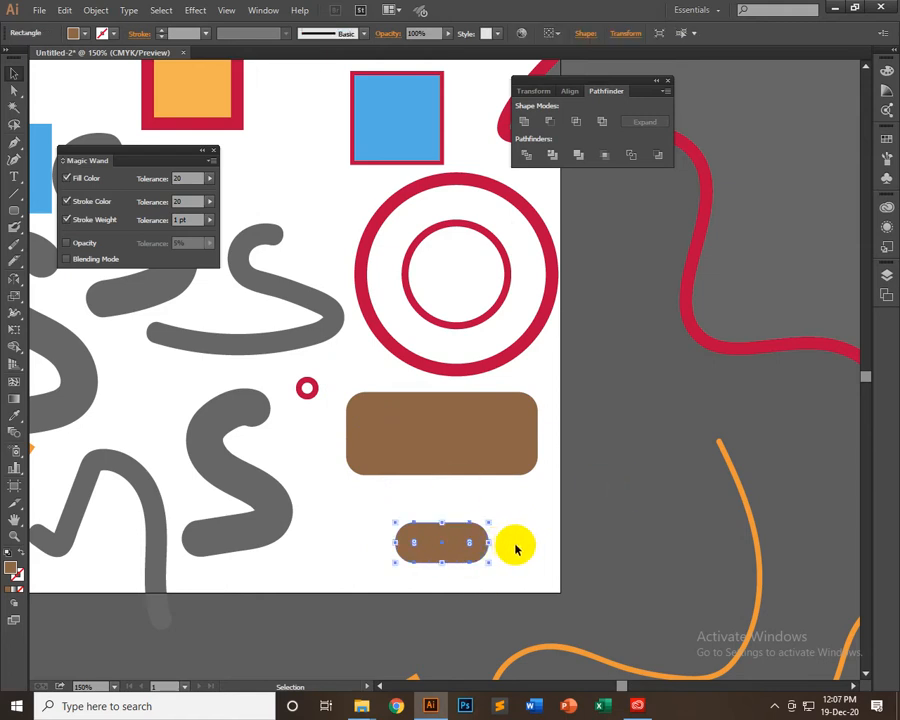
click(386, 550)
Place a copy of the large brown rectangle across the artboard's lower edge and turn on Scale Rectangle Corners
click(379, 404)
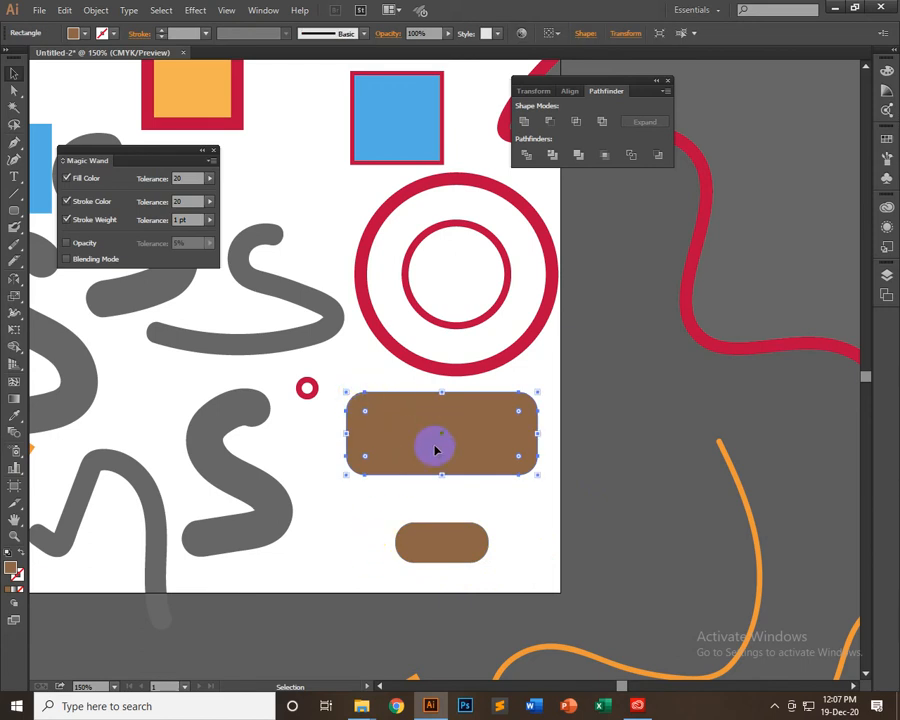
drag(435, 450, 416, 637)
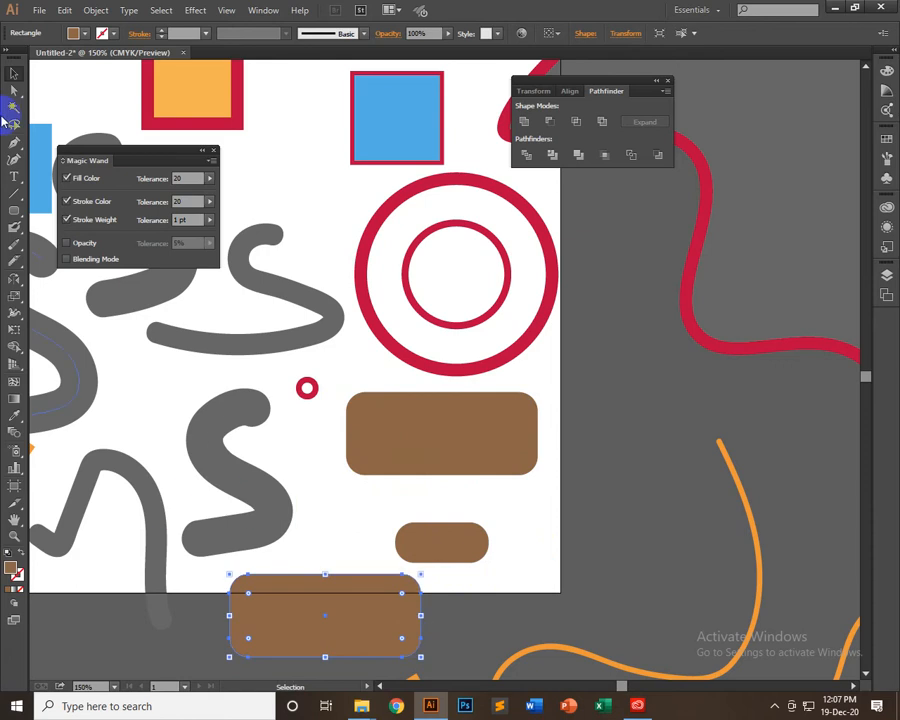
double_click(15, 298)
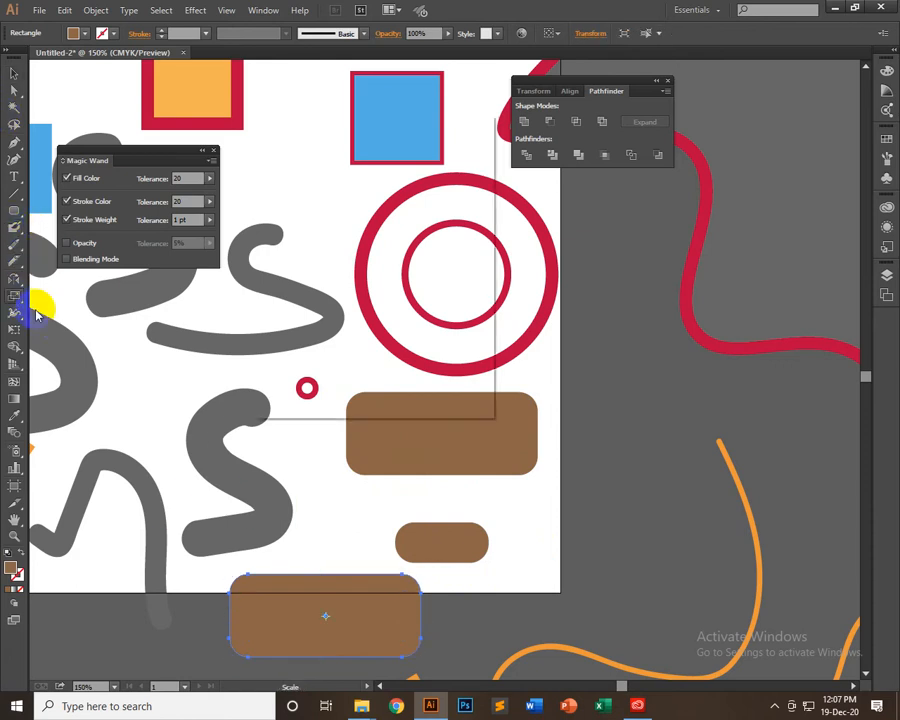
click(283, 286)
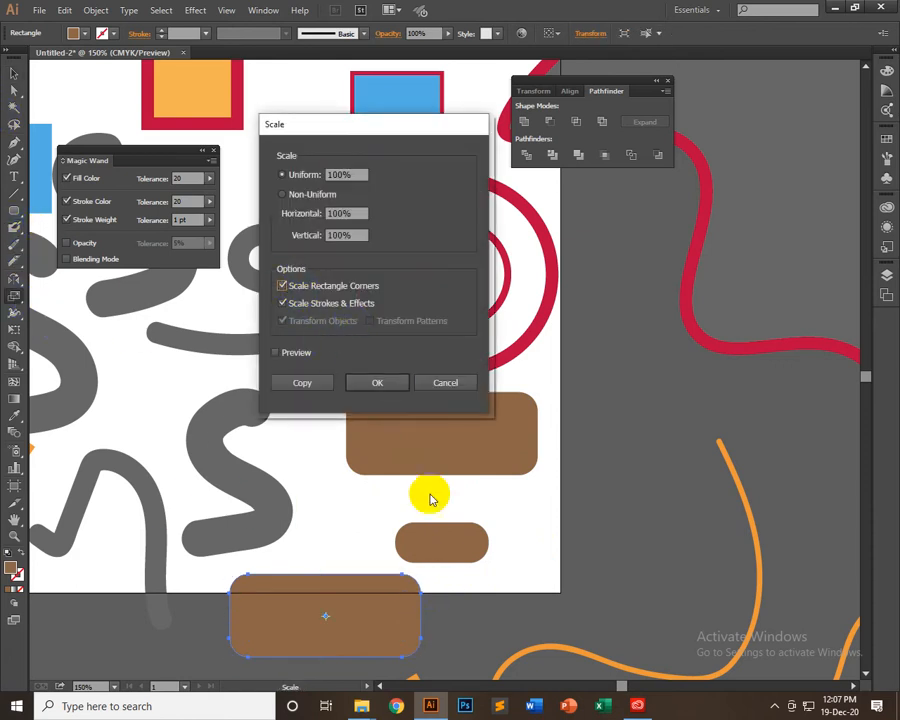
click(385, 383)
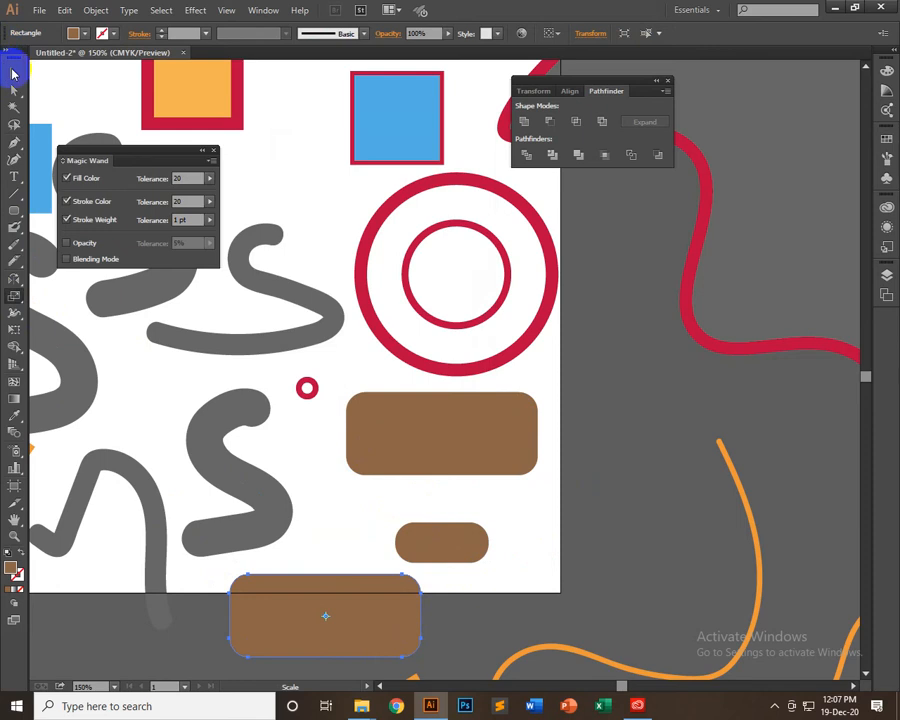
Shrink the new brown copy to under half size with its corners scaling, and arrange it beside the other small rectangle
click(13, 72)
drag(420, 573, 360, 497)
click(440, 600)
click(362, 553)
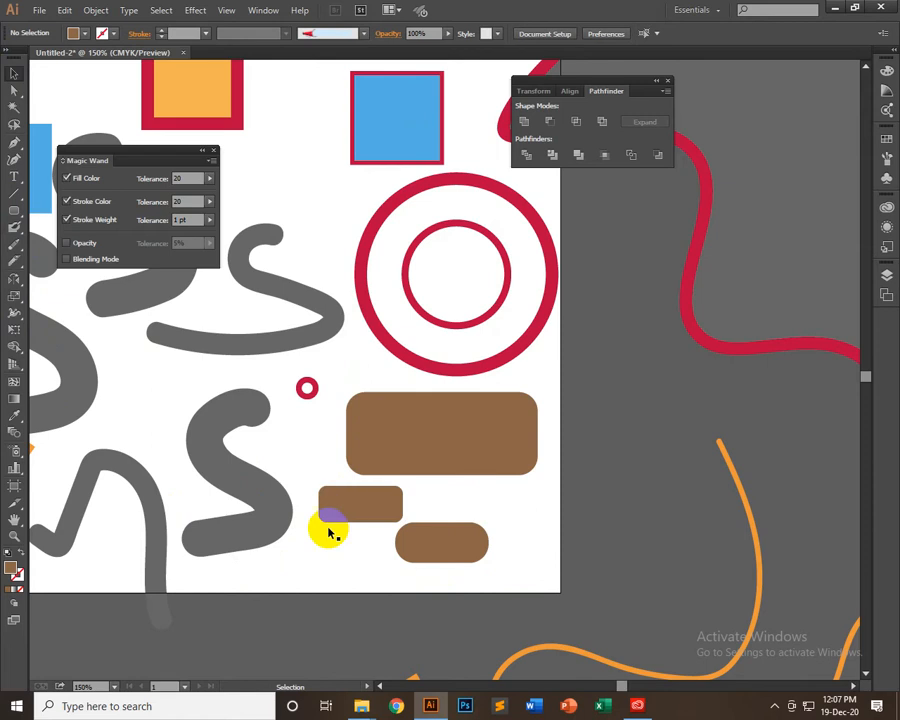
drag(449, 549, 488, 546)
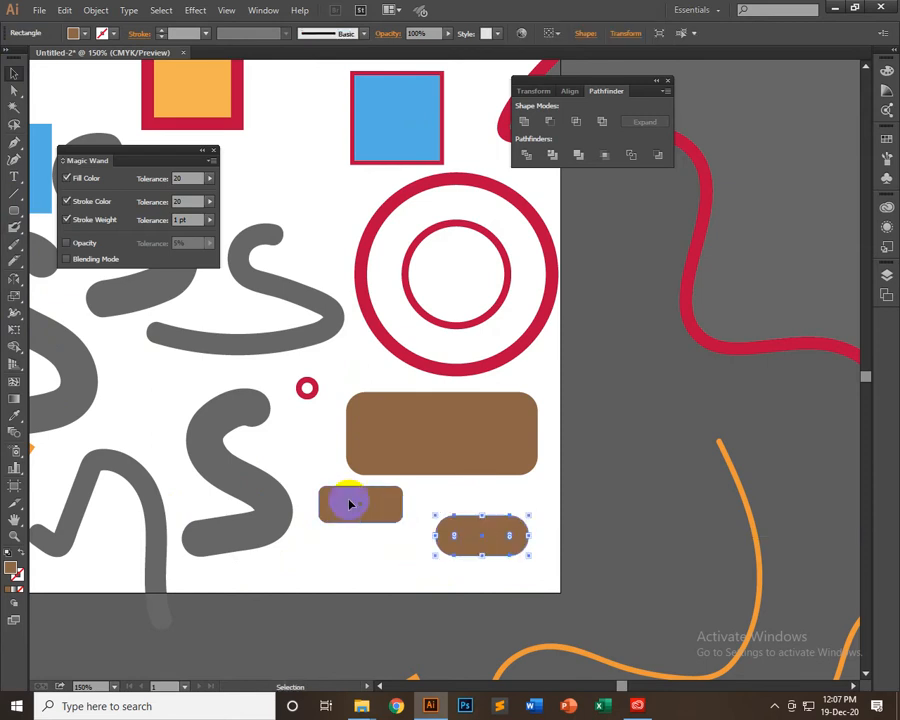
Compare the corner rounding of the small brown rectangle beside the grey S with the large brown rectangle's corners
click(345, 498)
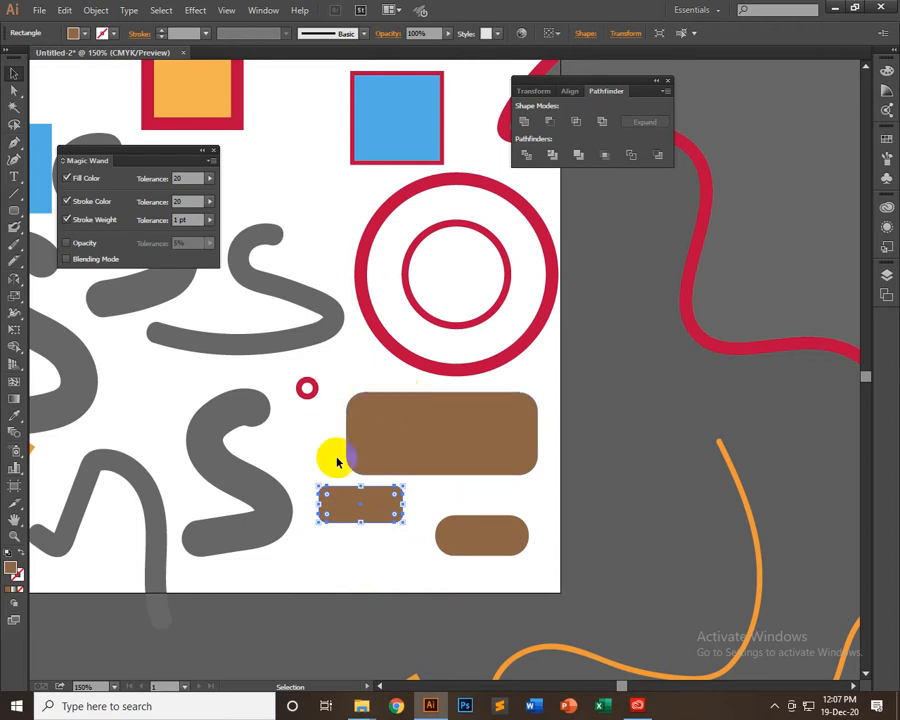
click(364, 400)
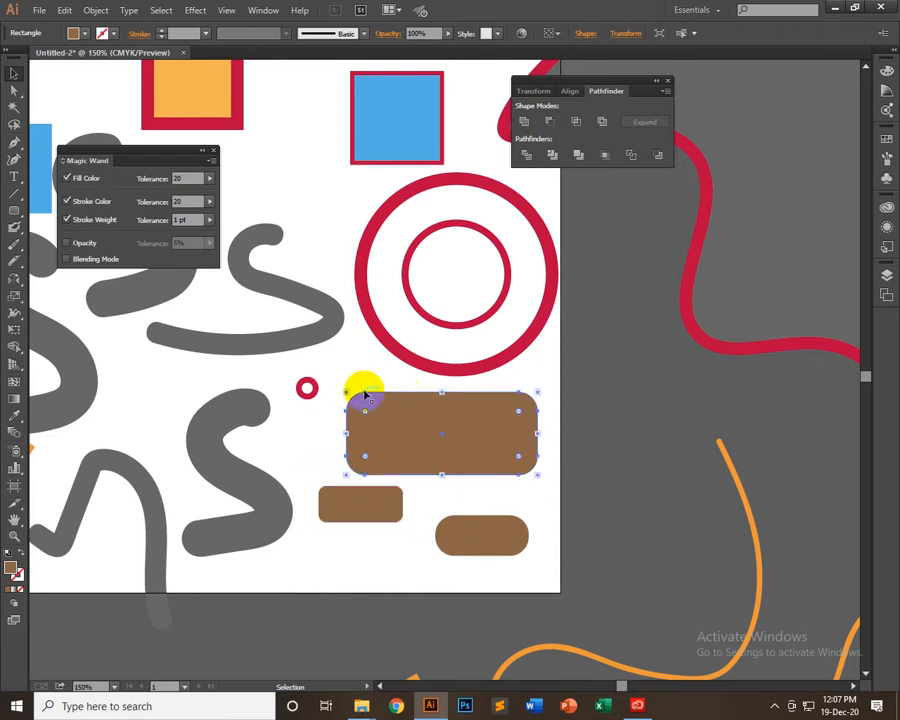
click(342, 501)
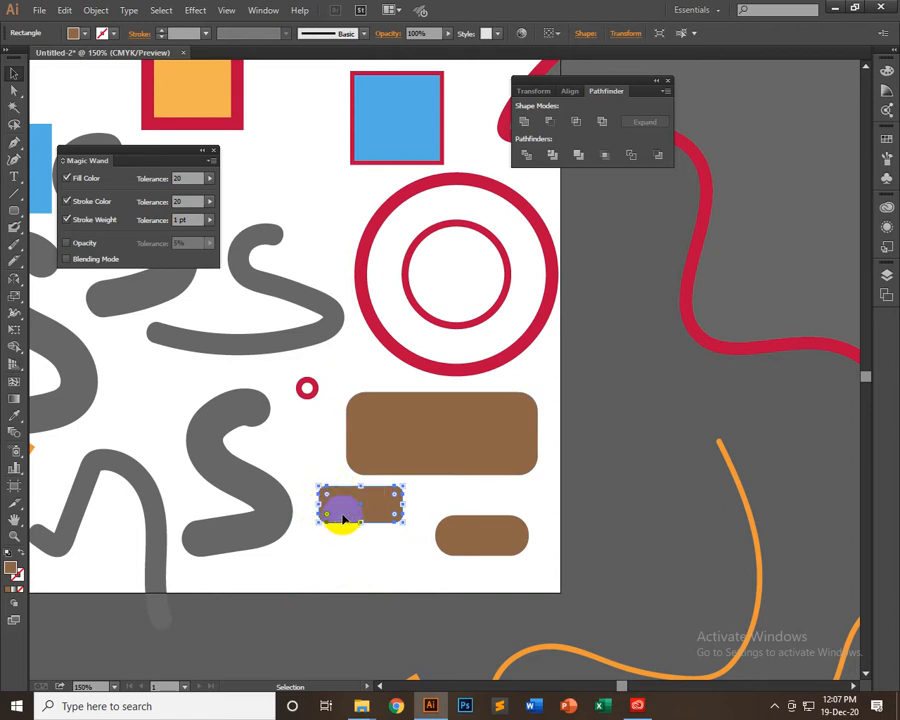
click(428, 557)
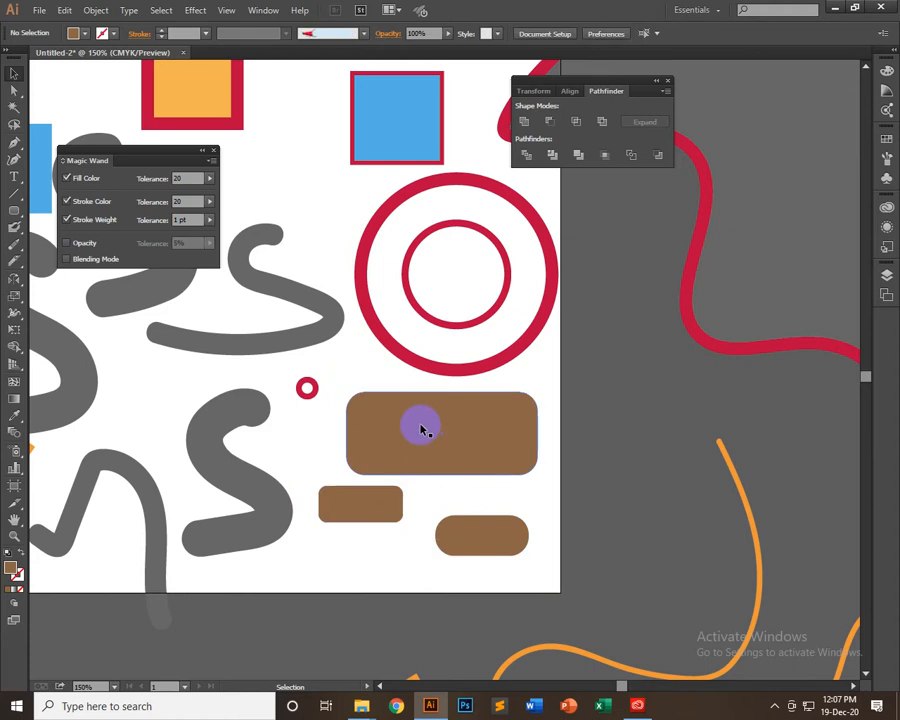
click(358, 508)
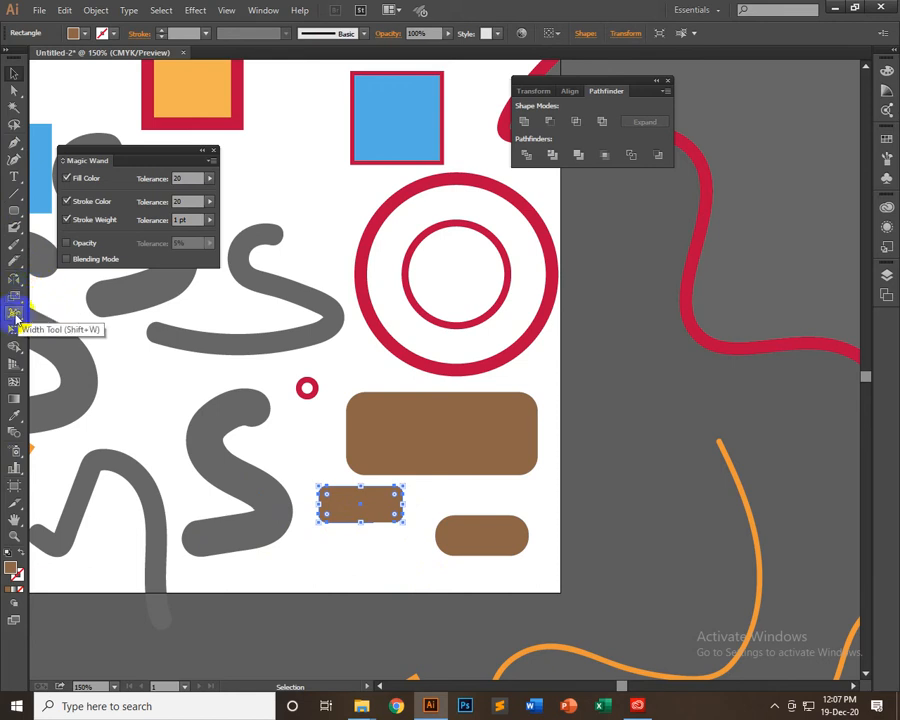
Review the tools grouped with the Width tool and look through the artwork for a suitable stroked path
drag(14, 314, 93, 320)
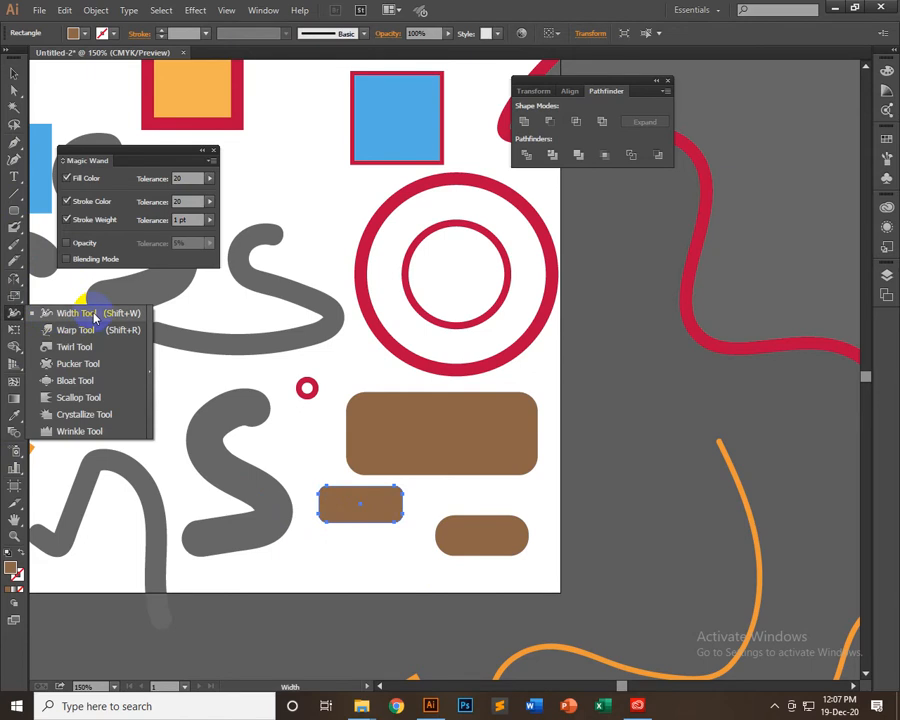
click(13, 77)
click(262, 187)
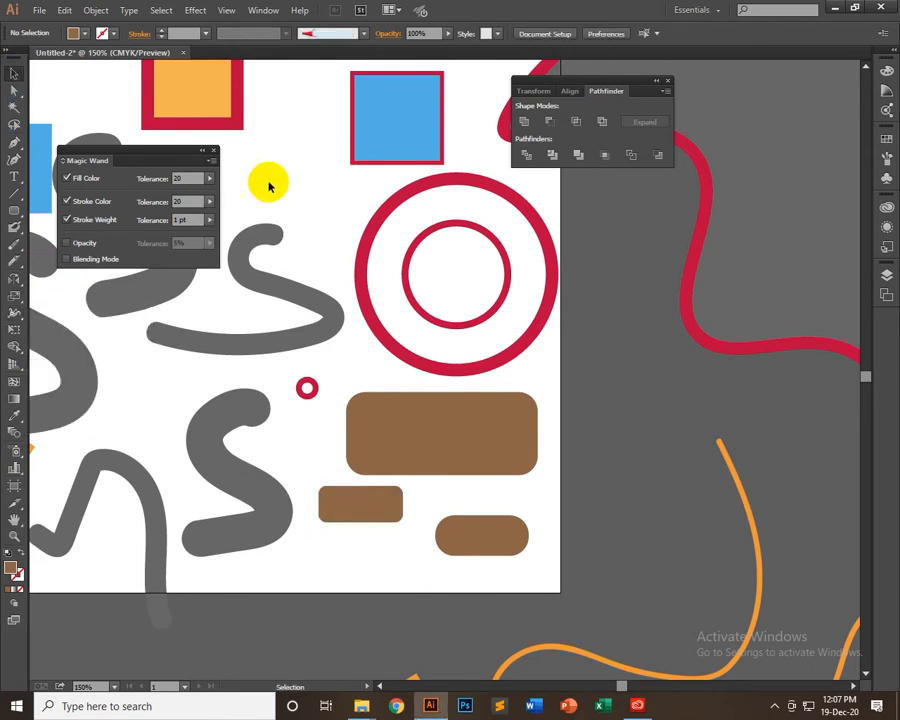
key(space)
drag(331, 235, 377, 448)
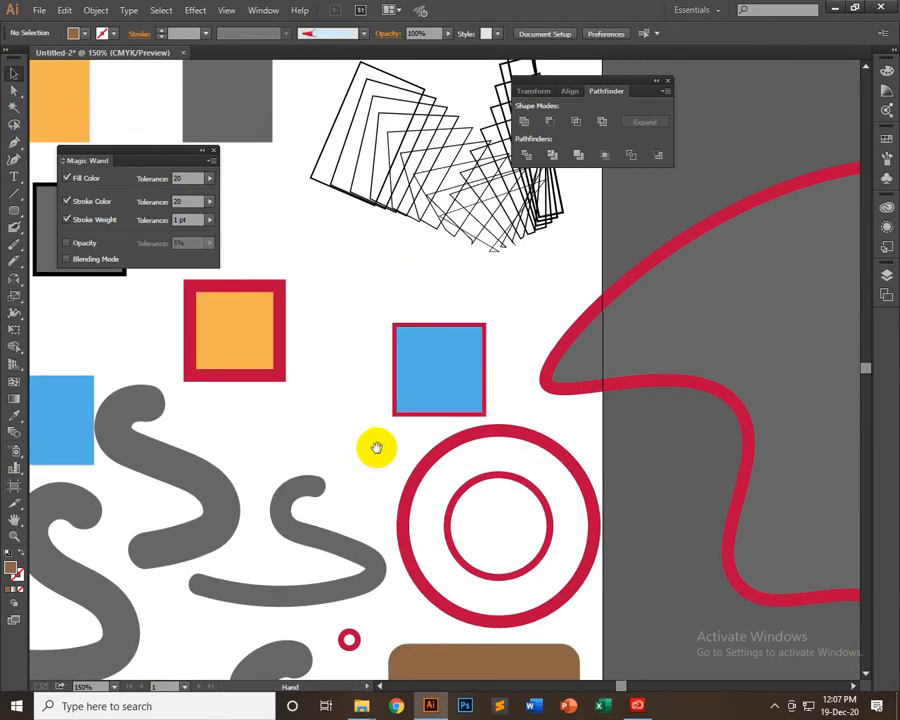
click(489, 432)
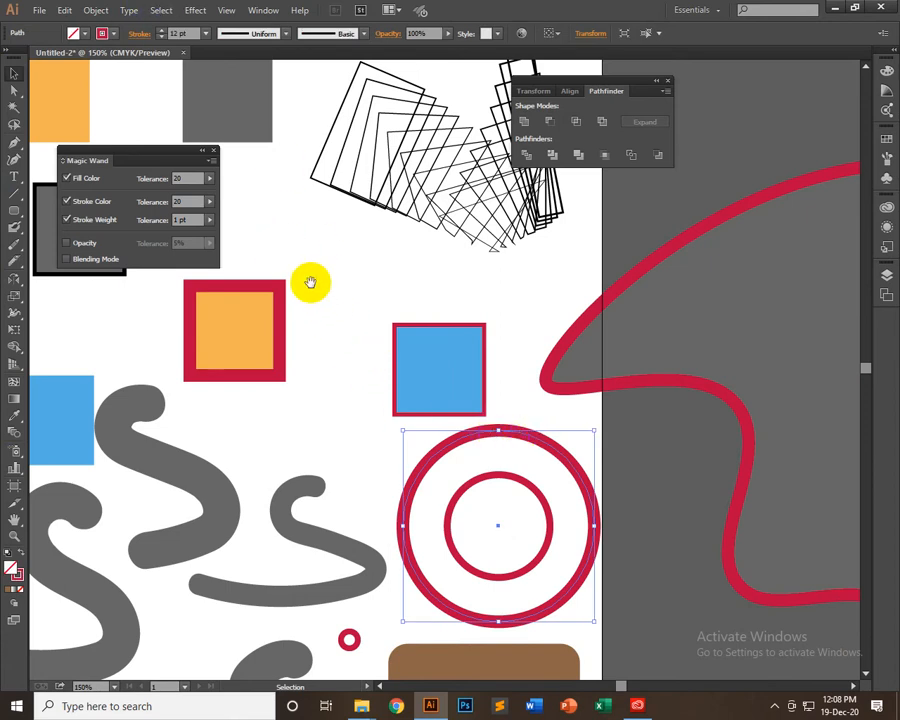
drag(312, 299, 544, 454)
drag(428, 562, 377, 269)
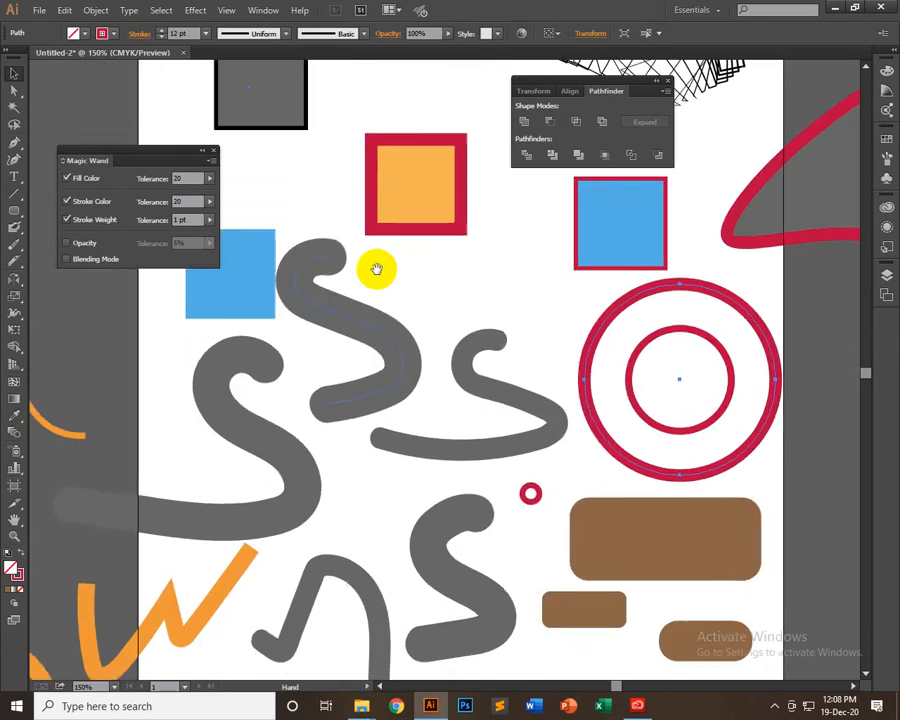
drag(337, 318, 350, 154)
drag(406, 358, 420, 390)
drag(312, 465, 423, 429)
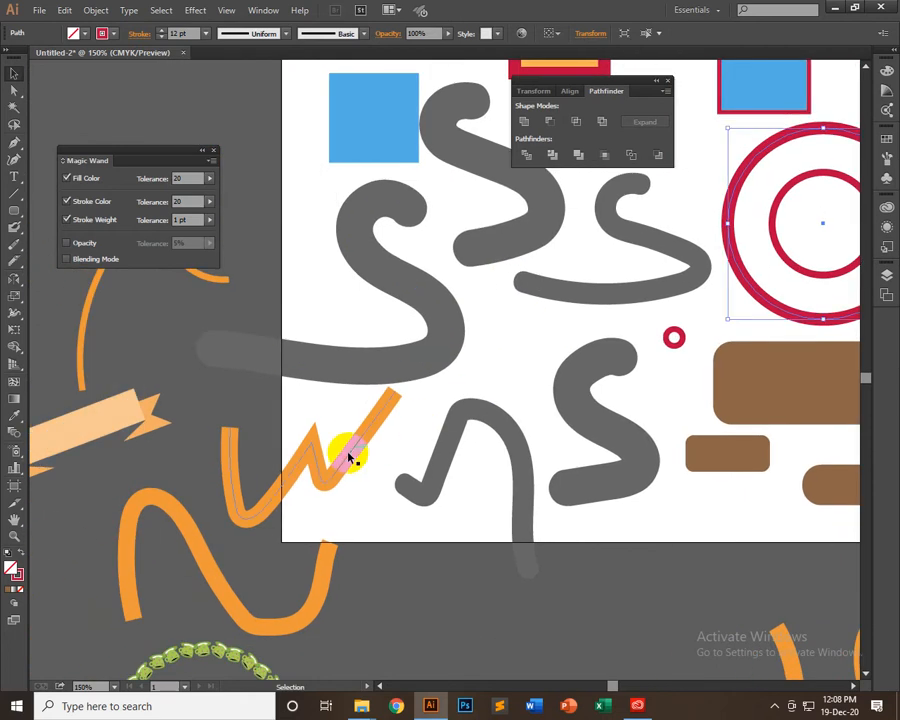
Draw a horizontal line on the empty canvas beside the artboard, using the W-shaped path's orange 16 pt stroke
click(348, 458)
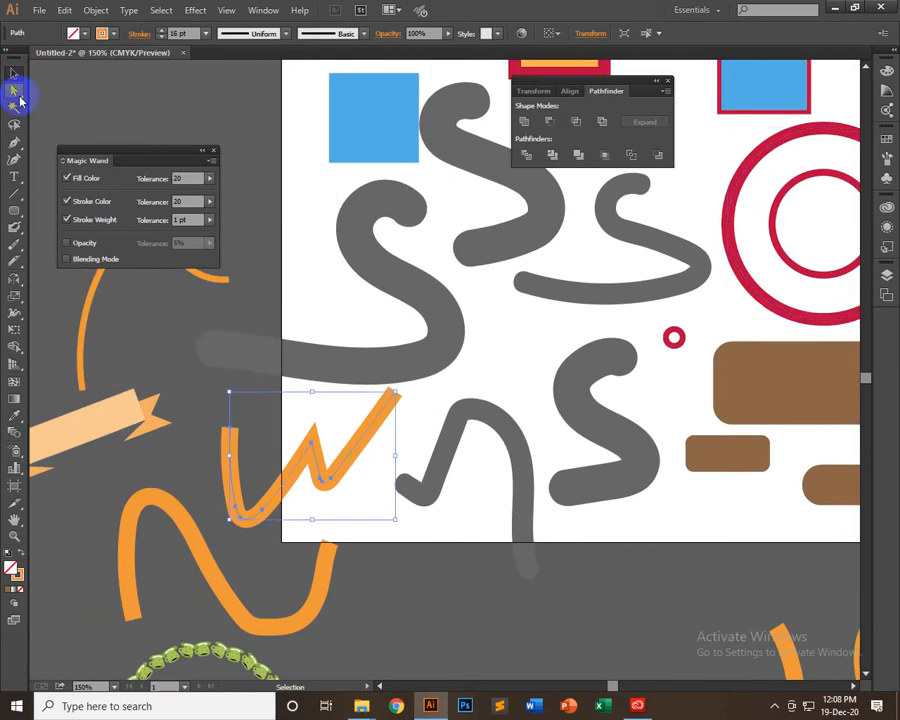
click(15, 313)
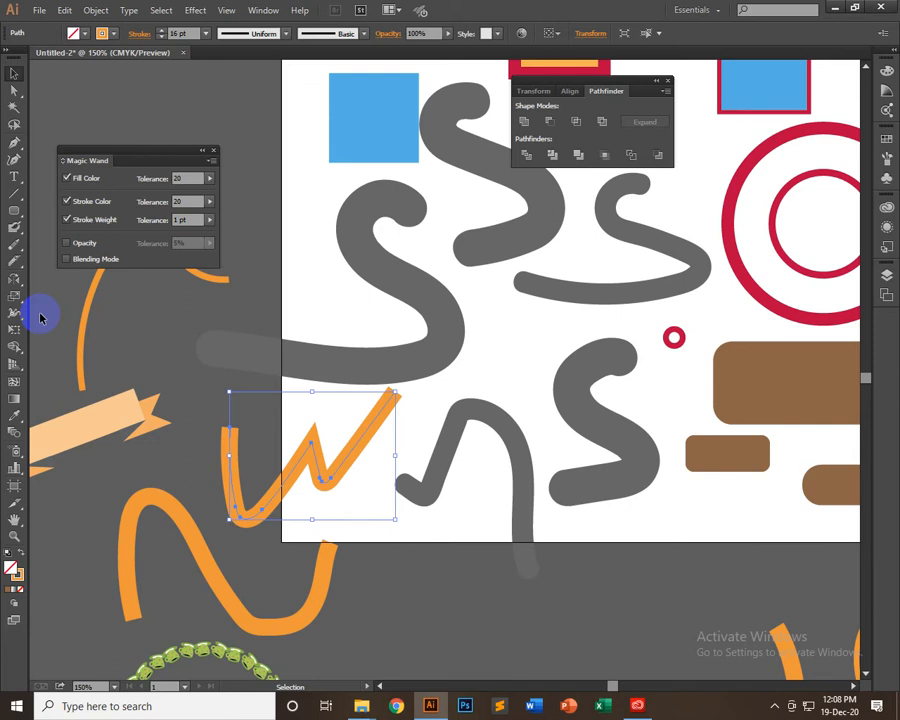
click(22, 227)
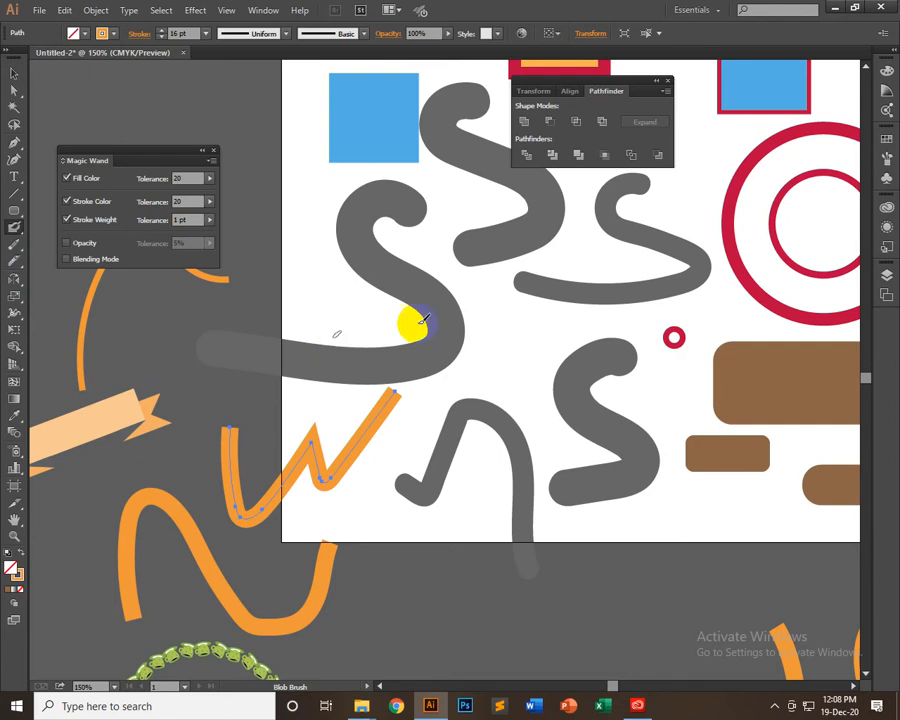
click(15, 196)
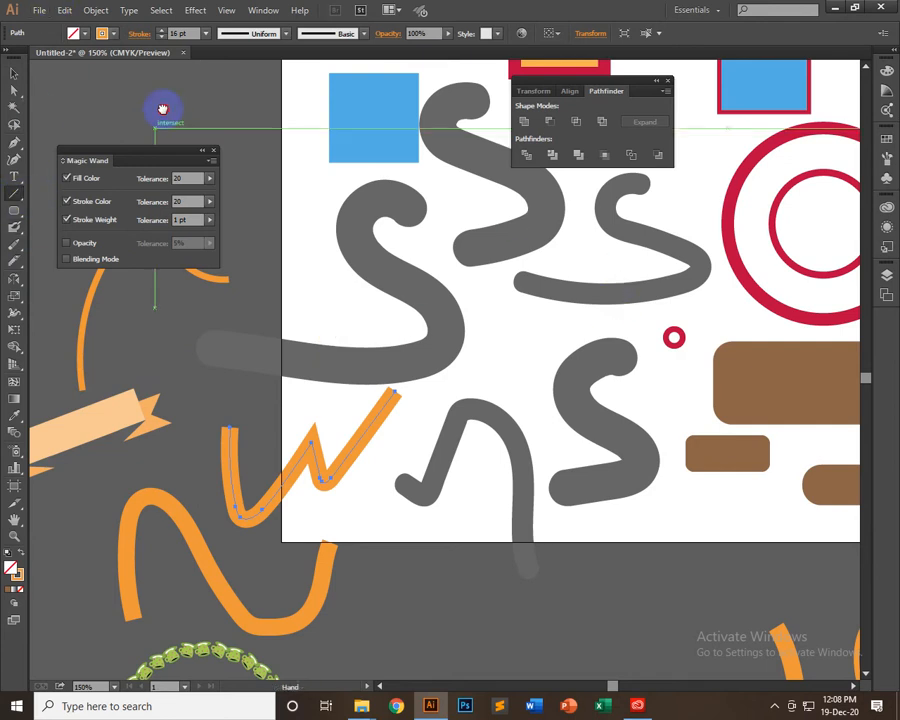
drag(163, 108, 284, 418)
drag(120, 358, 370, 340)
Try the lens-shaped width profile on the orange line and replace it with the wedge-shaped profile tapering to a point
click(258, 33)
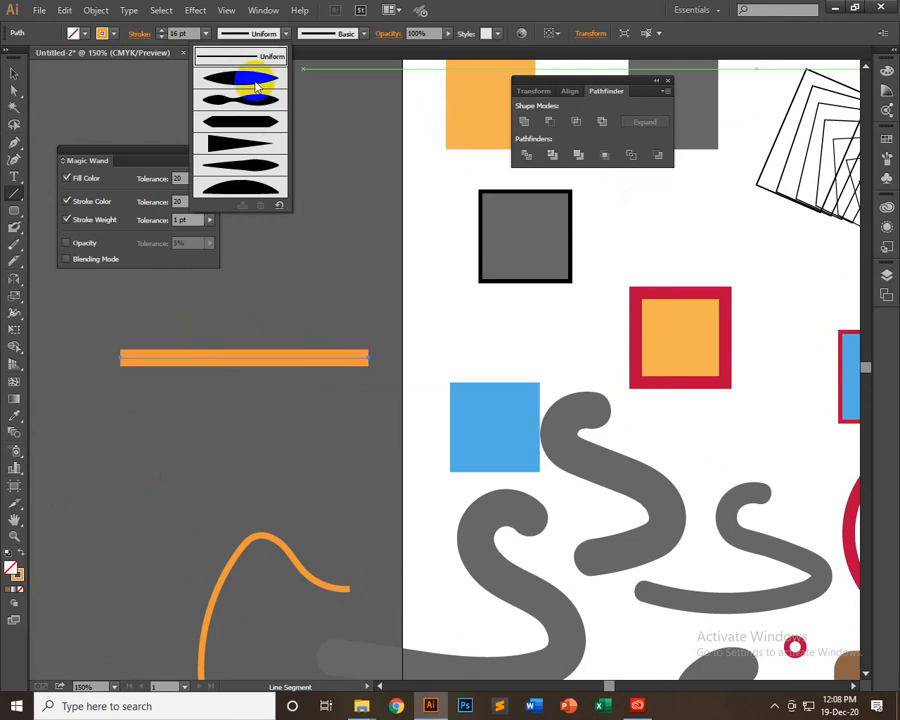
click(255, 78)
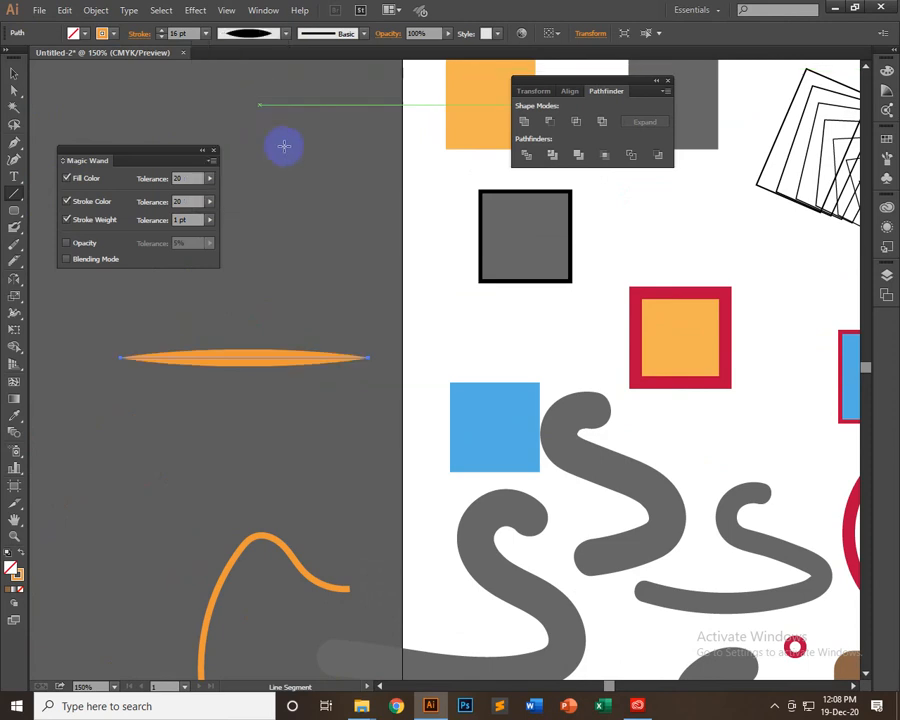
click(287, 33)
click(240, 160)
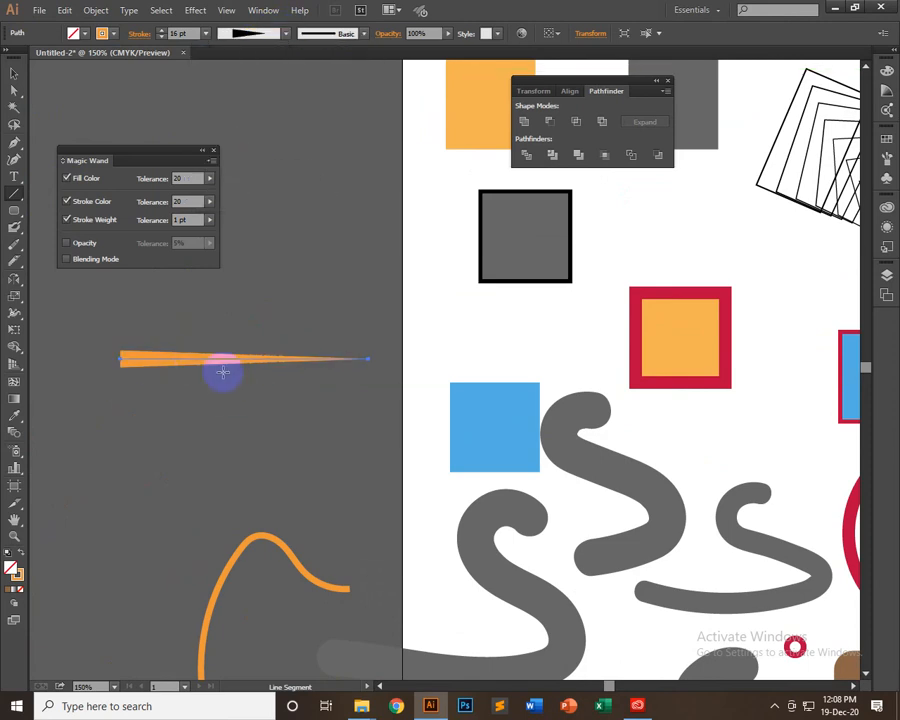
click(245, 36)
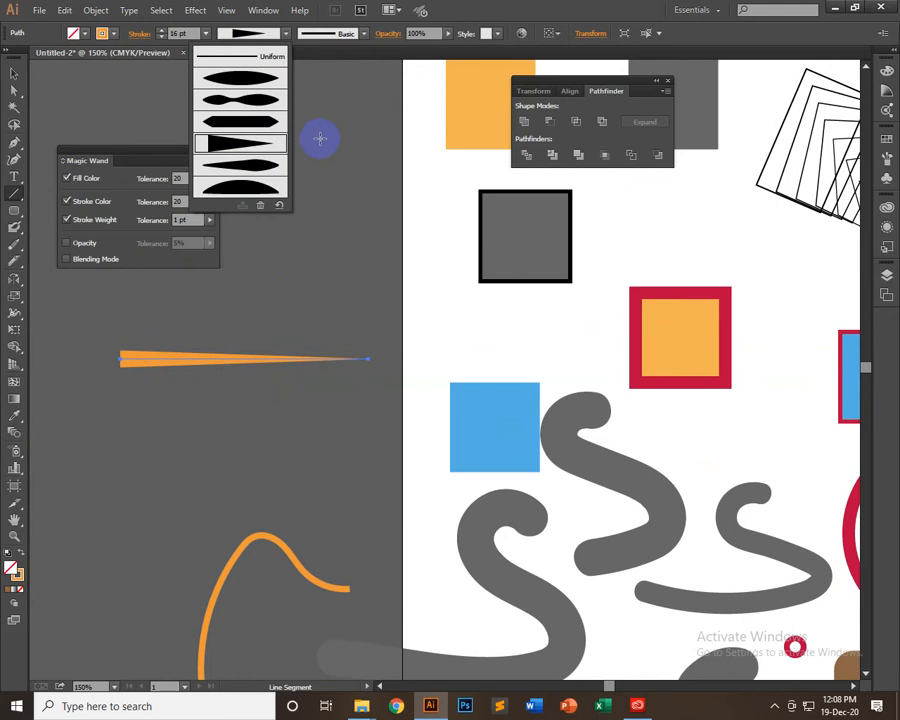
Activate the Width tool to work on the tapered orange line at close range
click(14, 316)
click(14, 316)
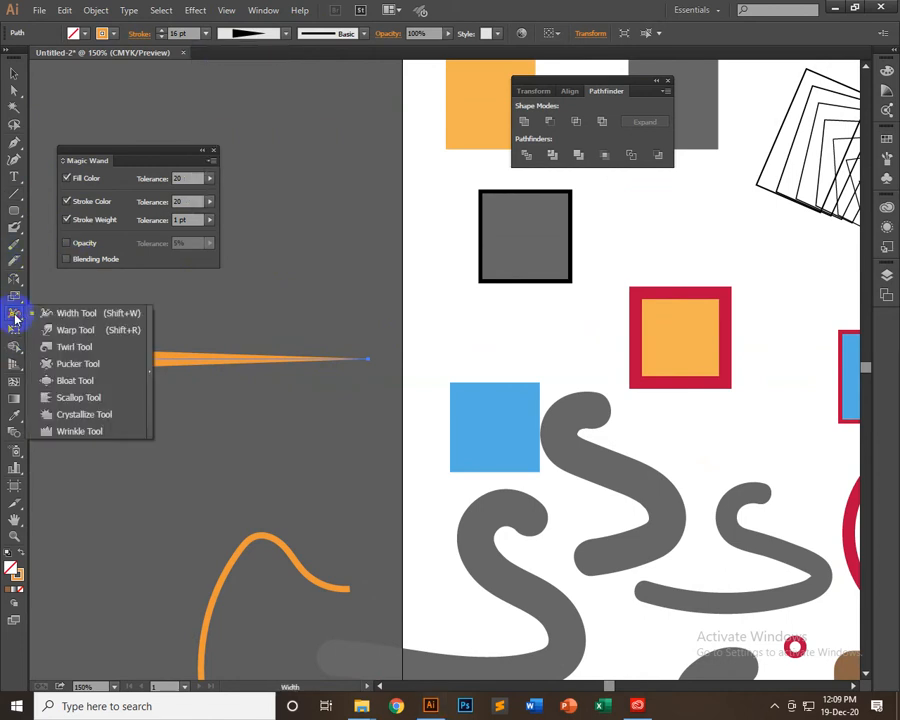
click(86, 314)
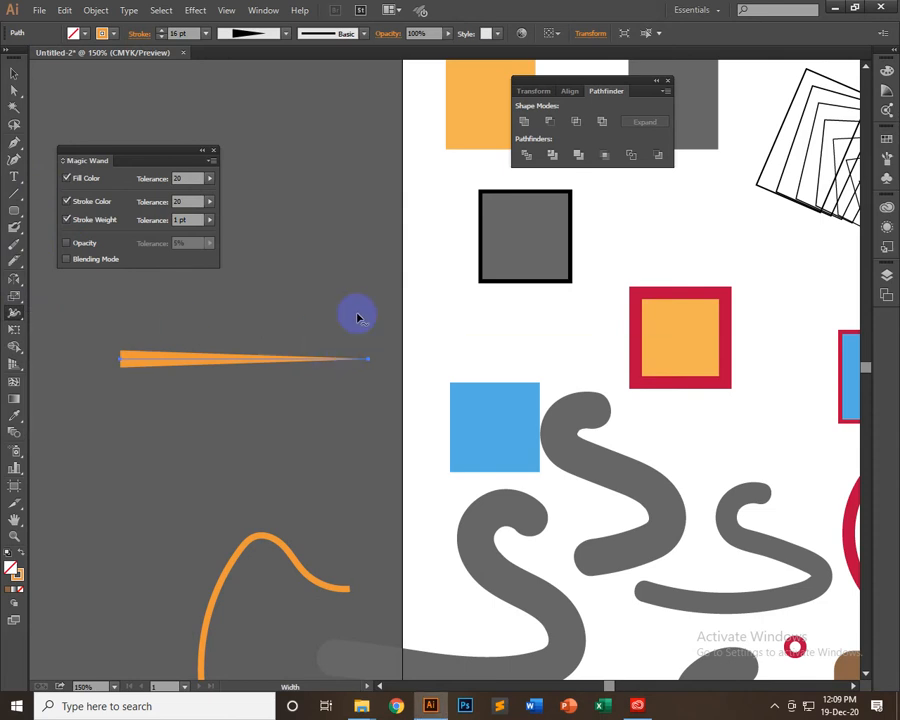
key(ctrl+plus)
key(ctrl+plus)
drag(228, 436, 630, 476)
key(ctrl+plus)
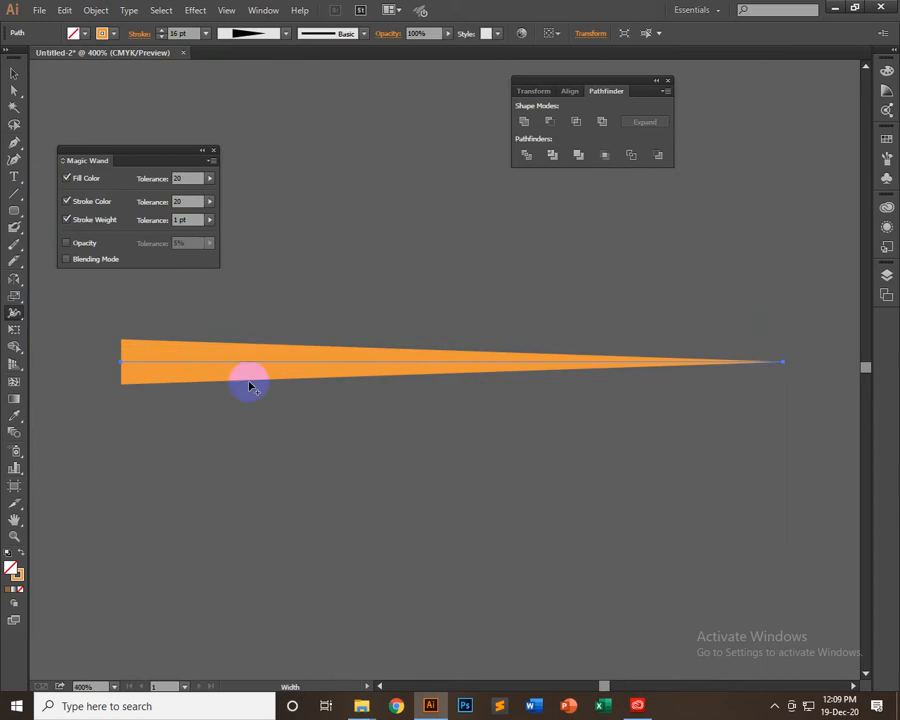
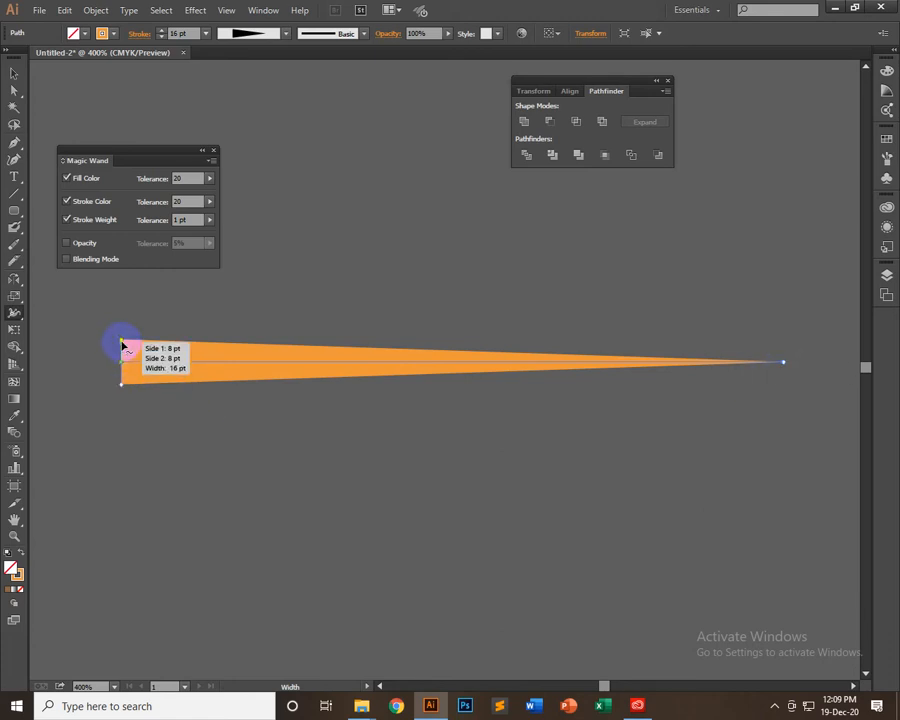
Widen the tapered orange line's blunt end to about 47.8 pt and its pointed end slightly with the Width tool
drag(122, 343, 122, 299)
click(284, 34)
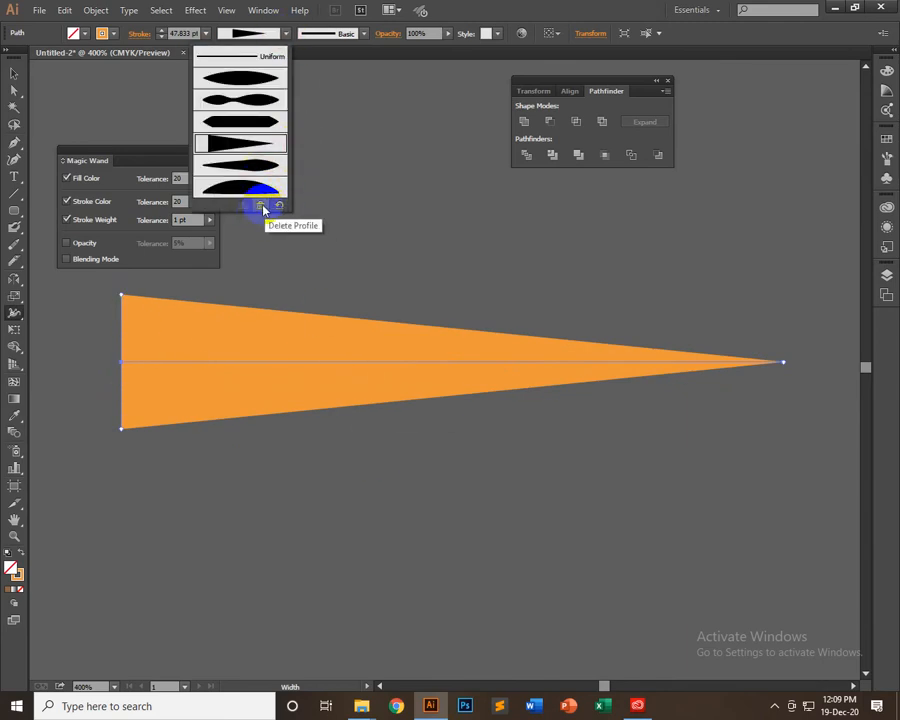
click(490, 9)
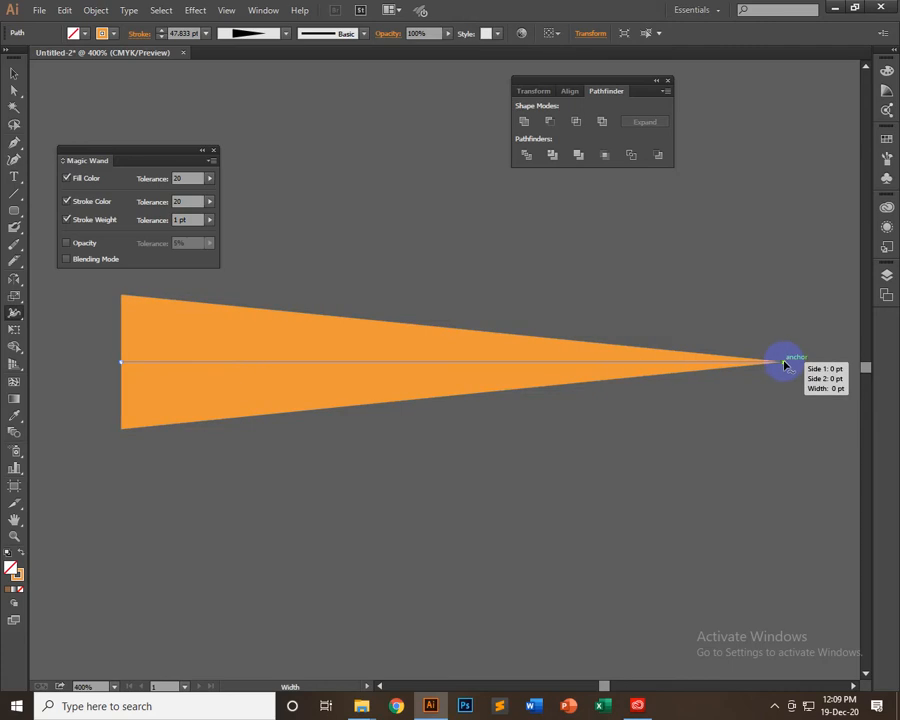
drag(787, 373, 765, 372)
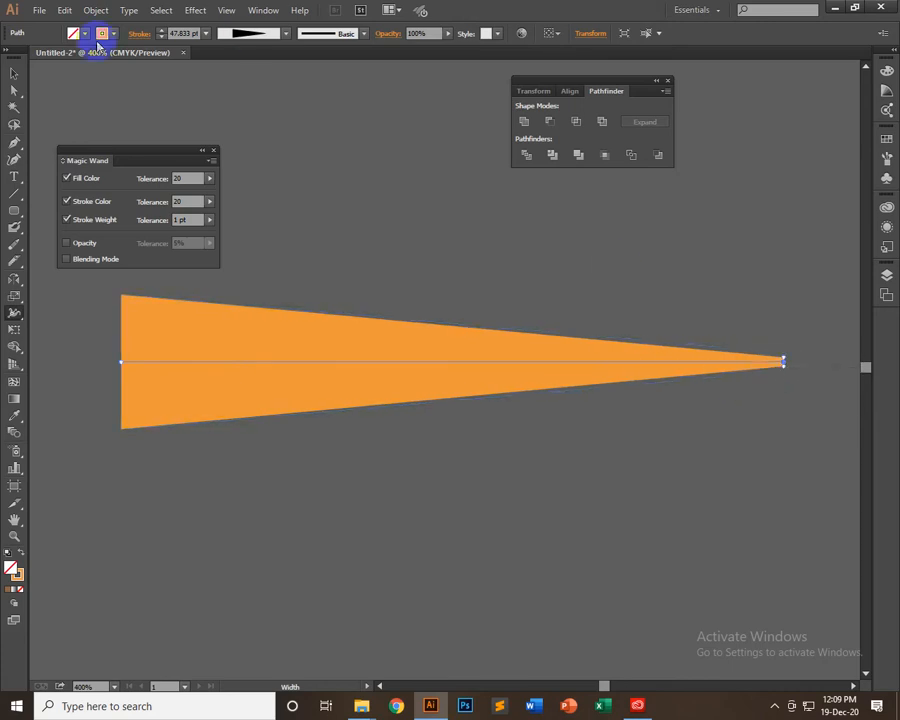
Save the reshaped line's width variation as a profile named Width Profile1
click(288, 33)
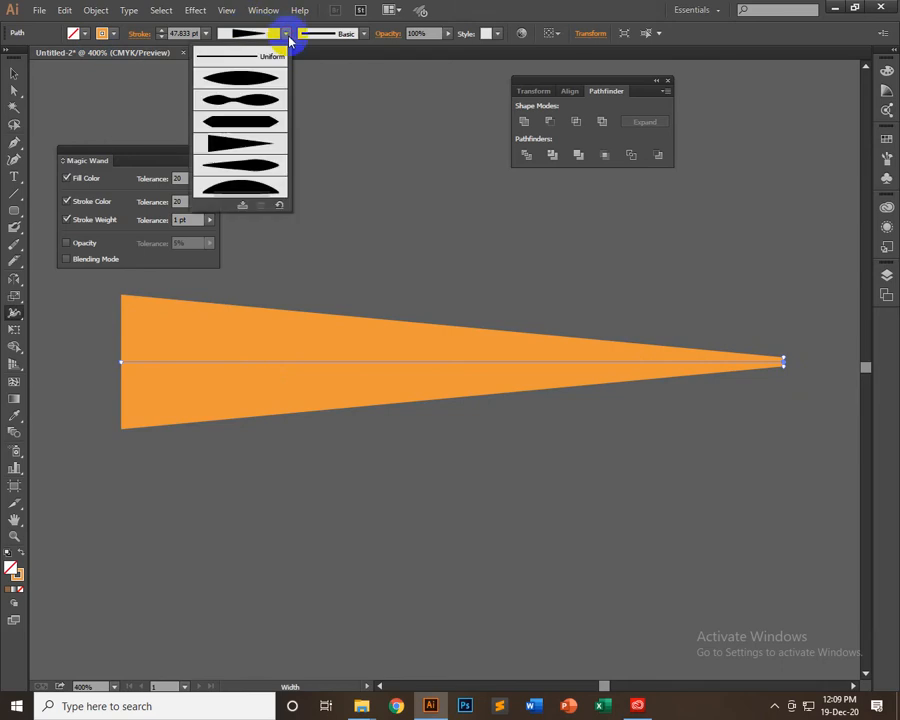
click(245, 207)
click(474, 371)
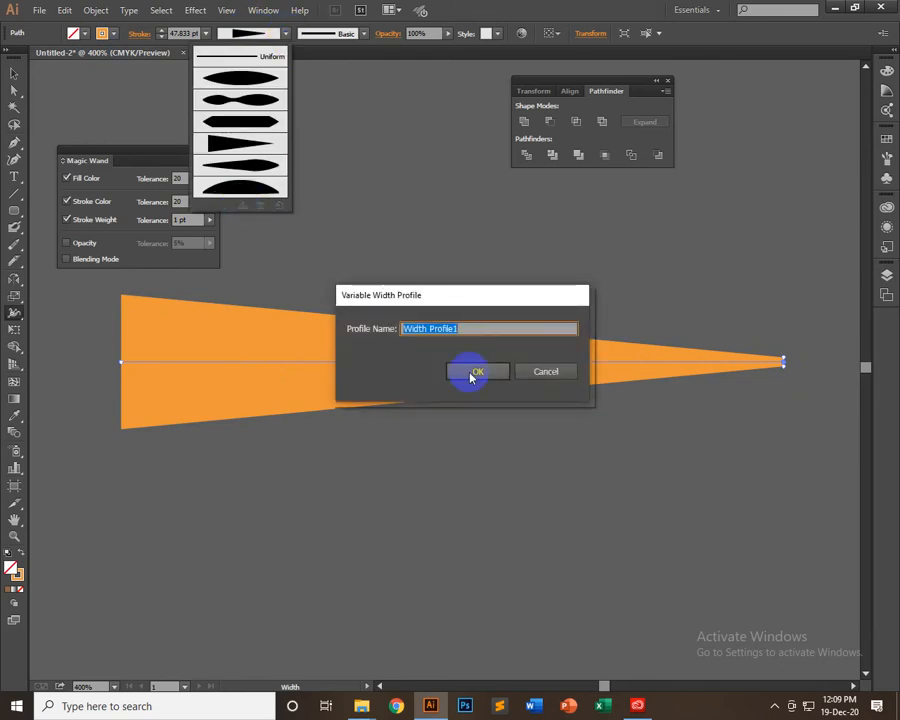
Try the preset wedge profile on the orange line, restore the saved Width Profile1, and deselect the line
click(287, 33)
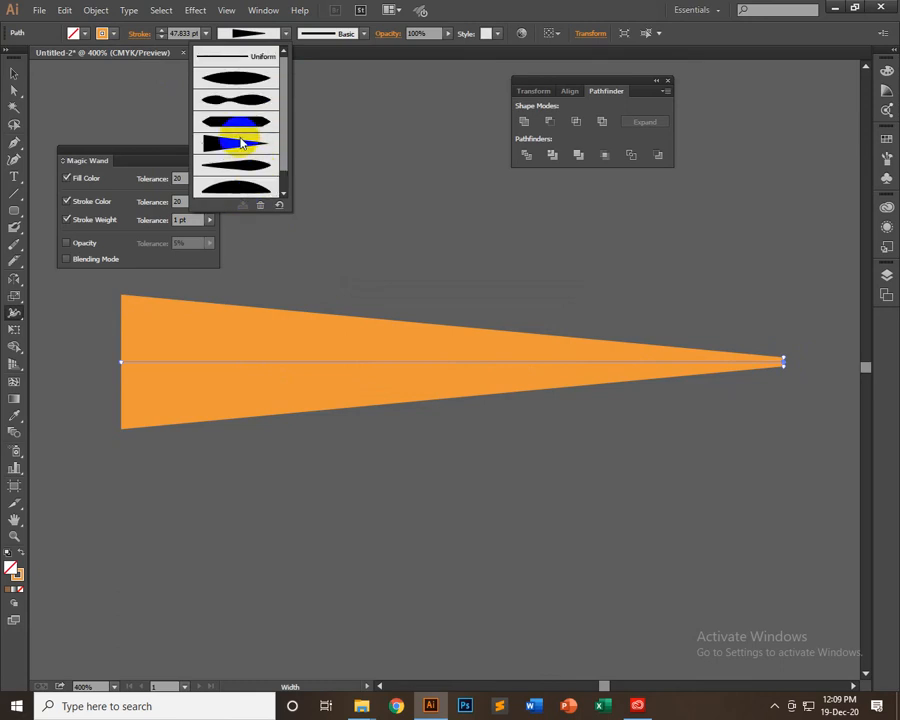
click(230, 130)
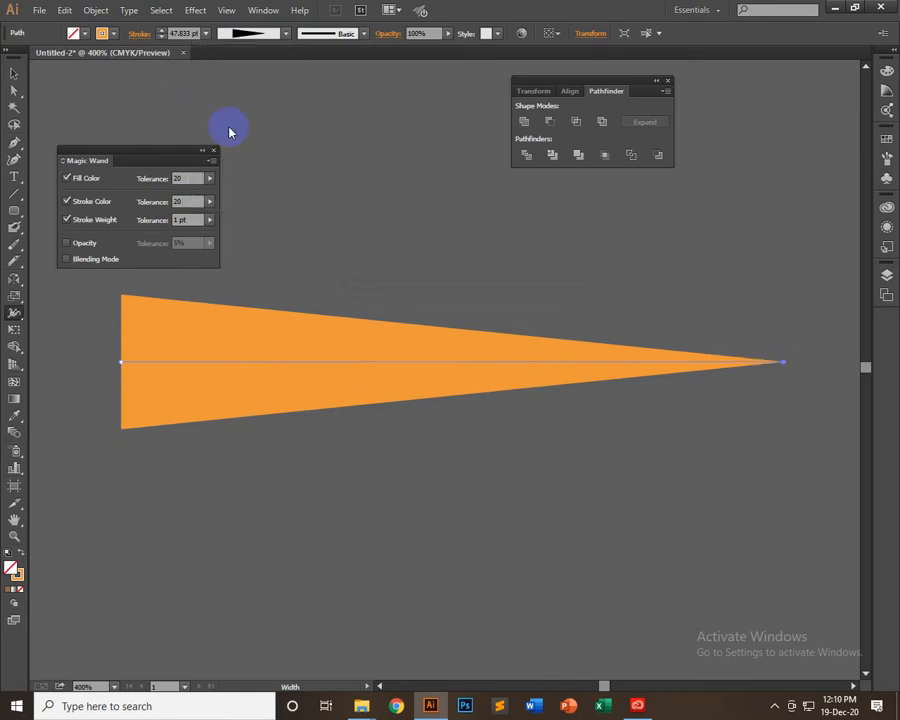
click(284, 35)
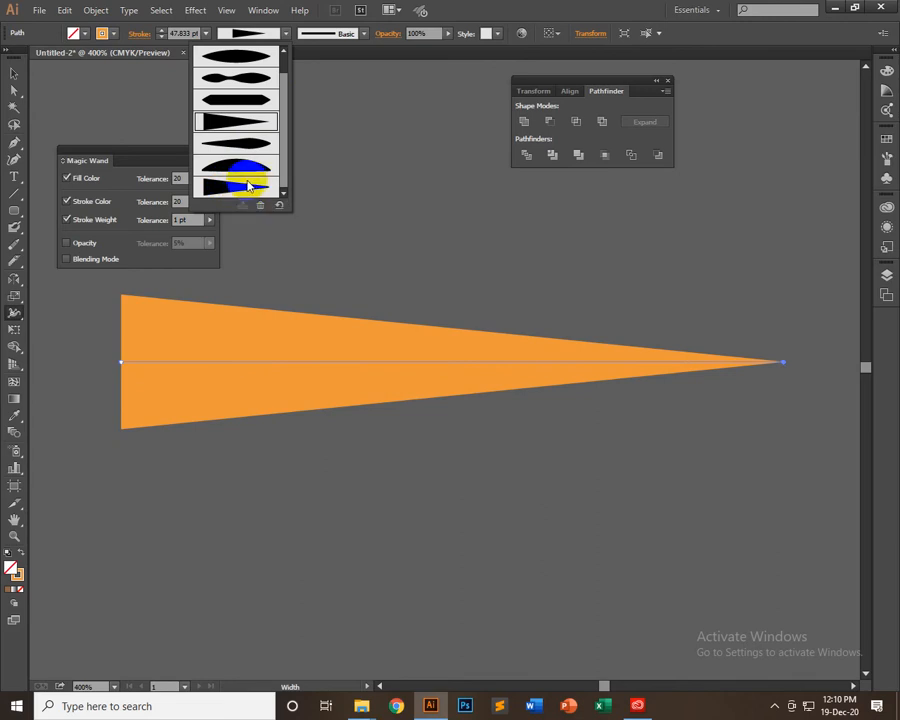
click(240, 187)
click(15, 73)
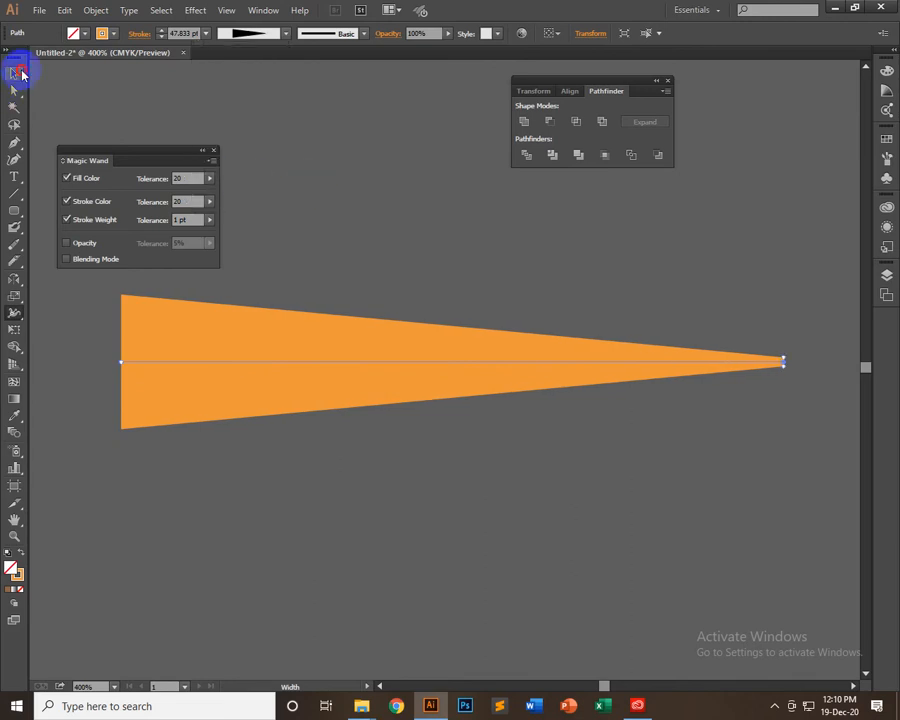
click(120, 119)
click(410, 354)
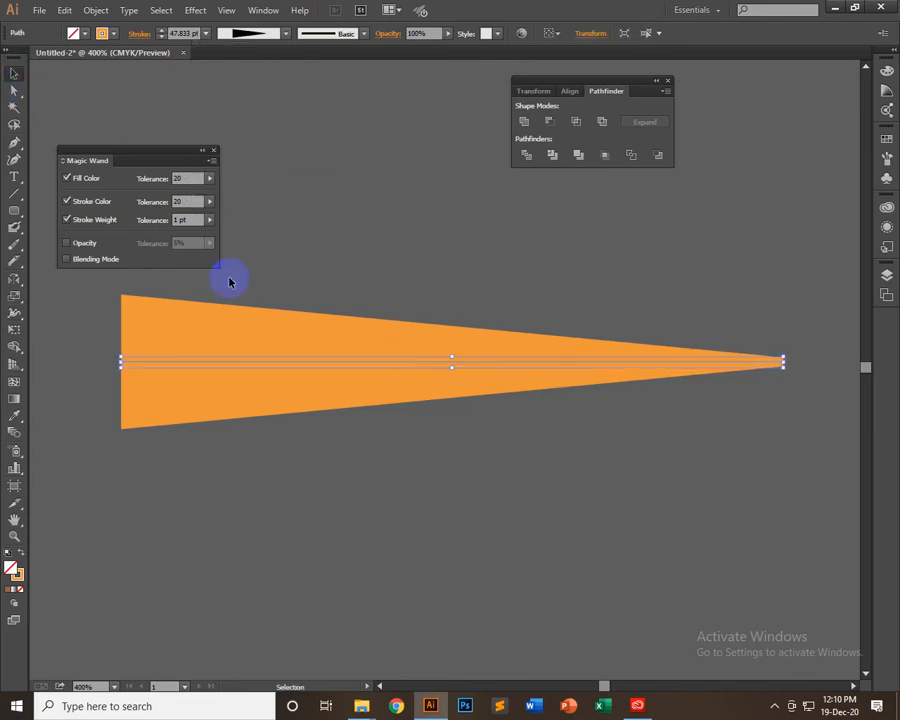
click(44, 184)
Draw a slightly downward-sloping straight line on the canvas above the large wedge
click(14, 193)
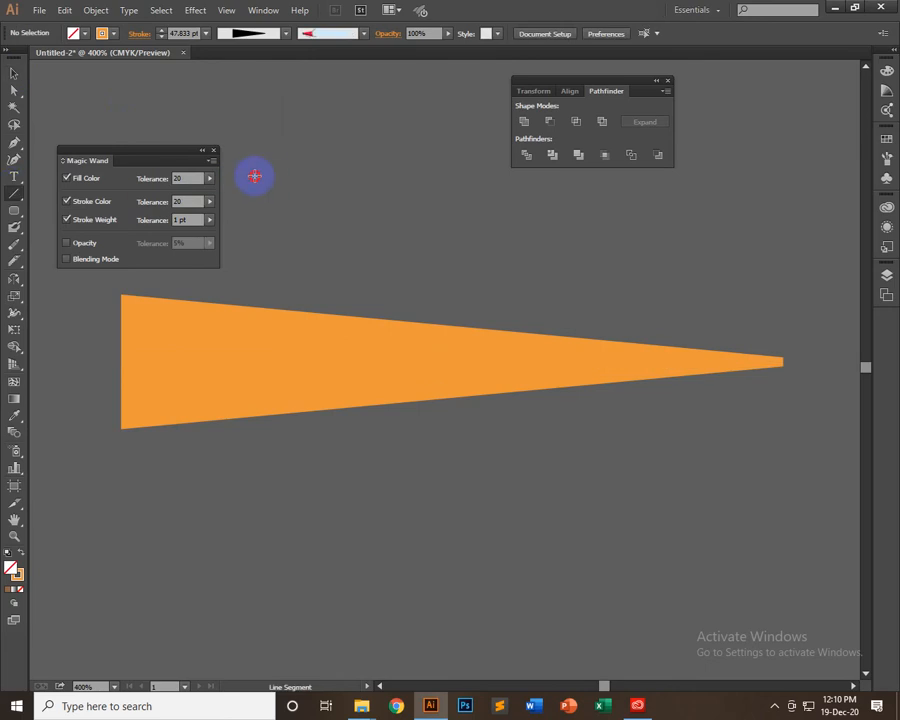
drag(255, 176, 636, 190)
drag(641, 228, 640, 226)
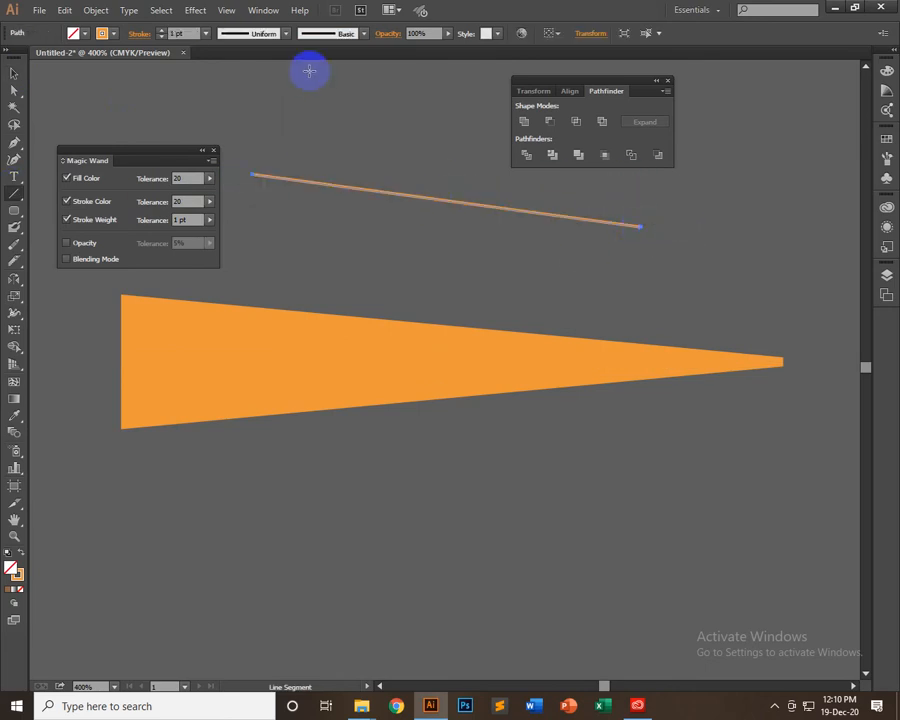
Give the sloping line the preset wedge width profile and a 16 pt stroke
click(284, 34)
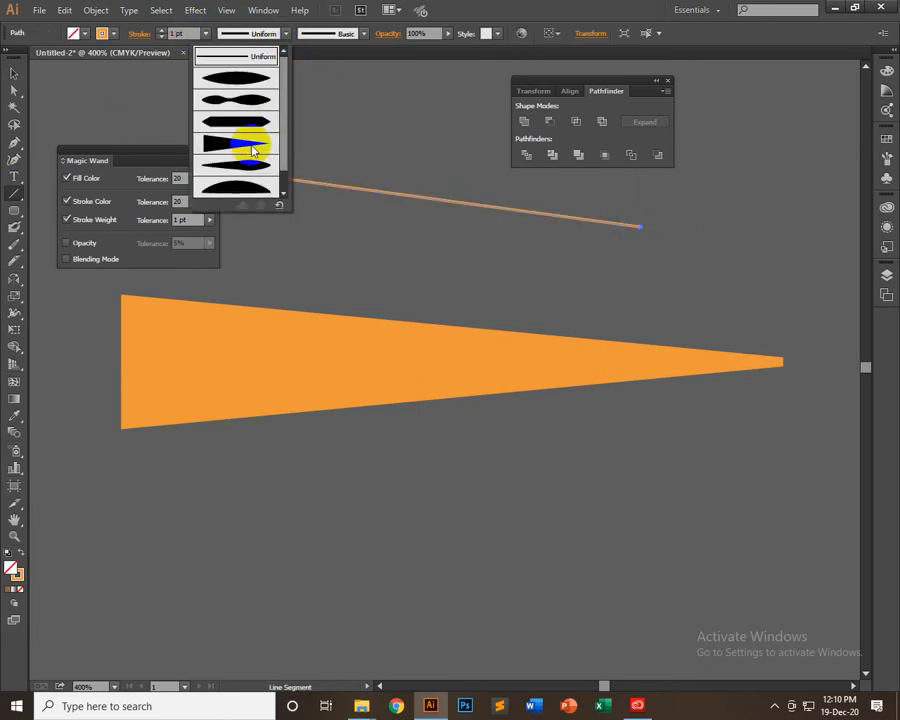
click(236, 140)
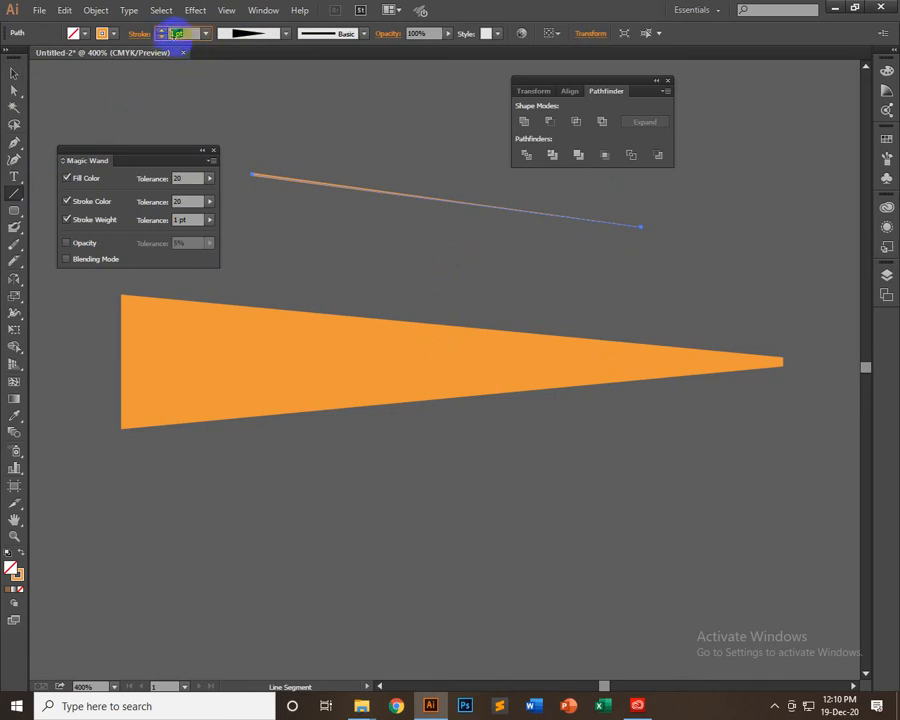
scroll(174, 40, up, 15)
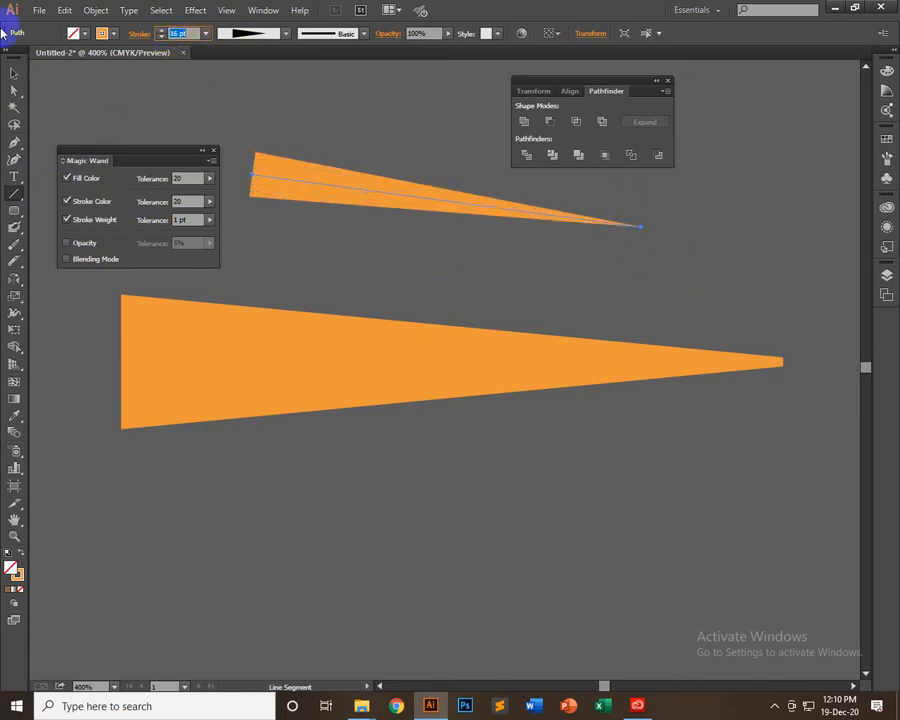
click(14, 74)
click(647, 277)
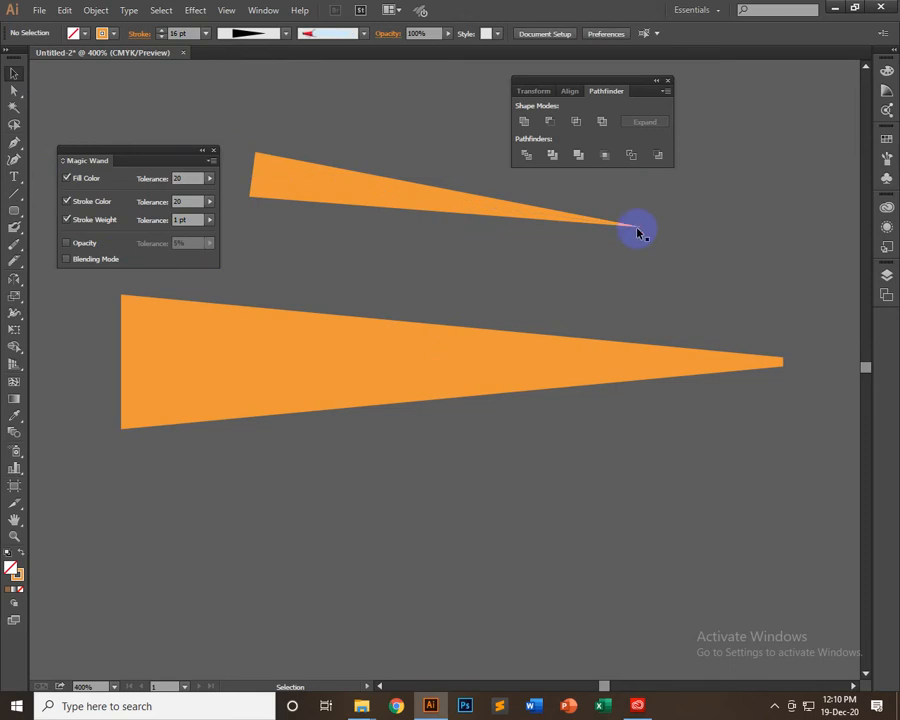
Apply the saved Width Profile1 to the sloping line
click(640, 233)
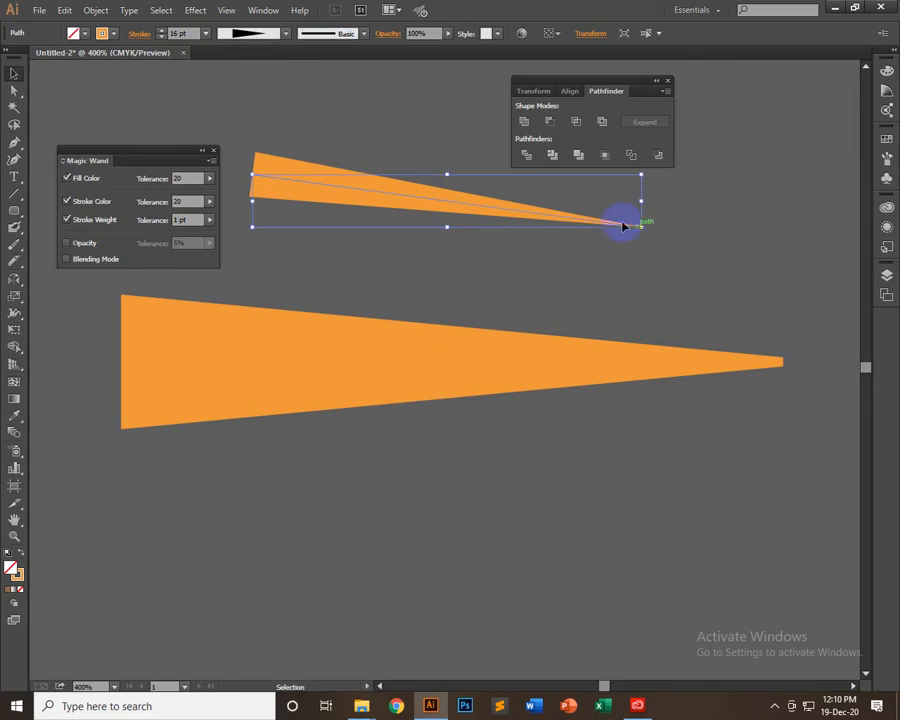
click(285, 37)
click(248, 190)
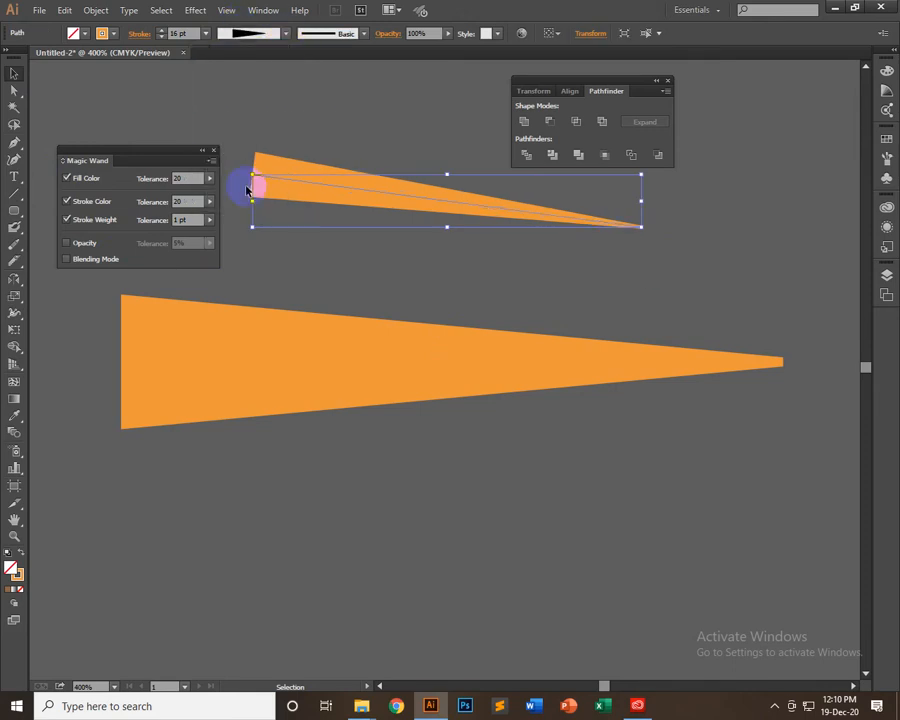
click(697, 242)
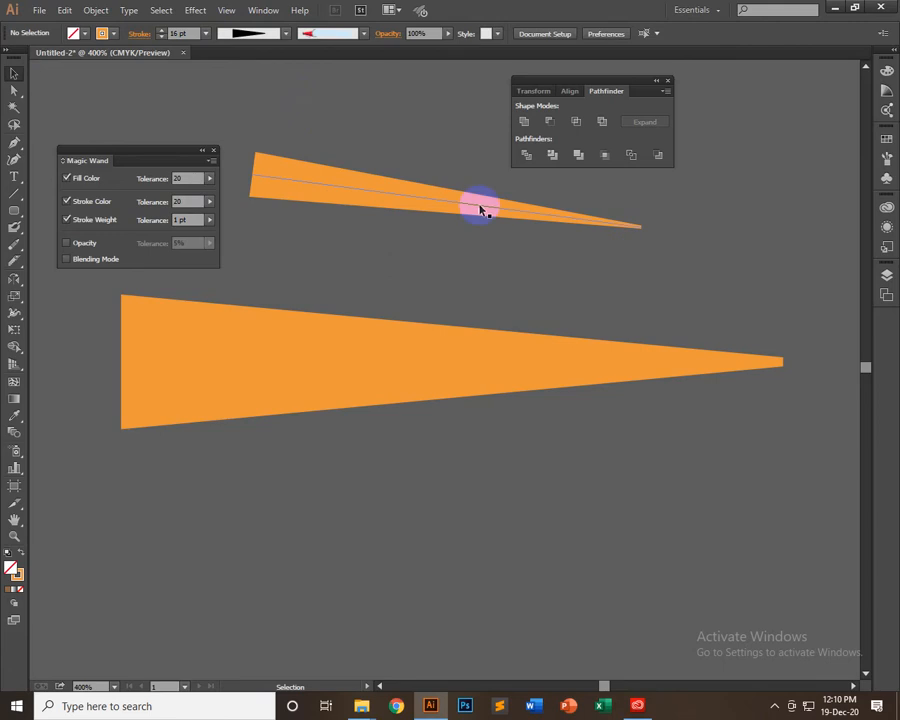
Reshape the sloping line with the Width tool, keeping its middle narrow and bulging it to about 22 pt near the pointed end
click(481, 210)
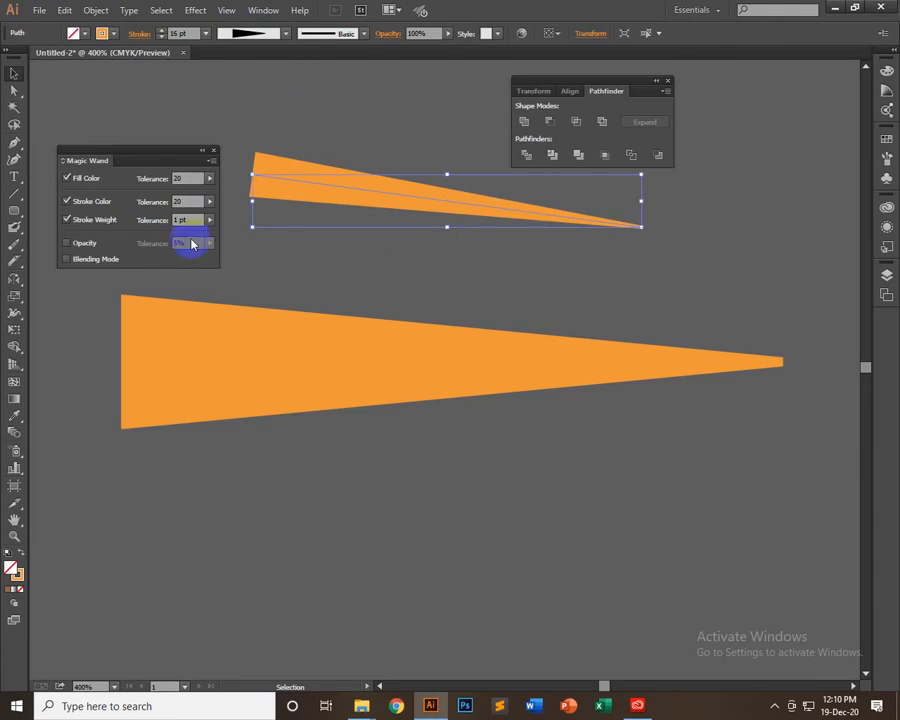
click(15, 318)
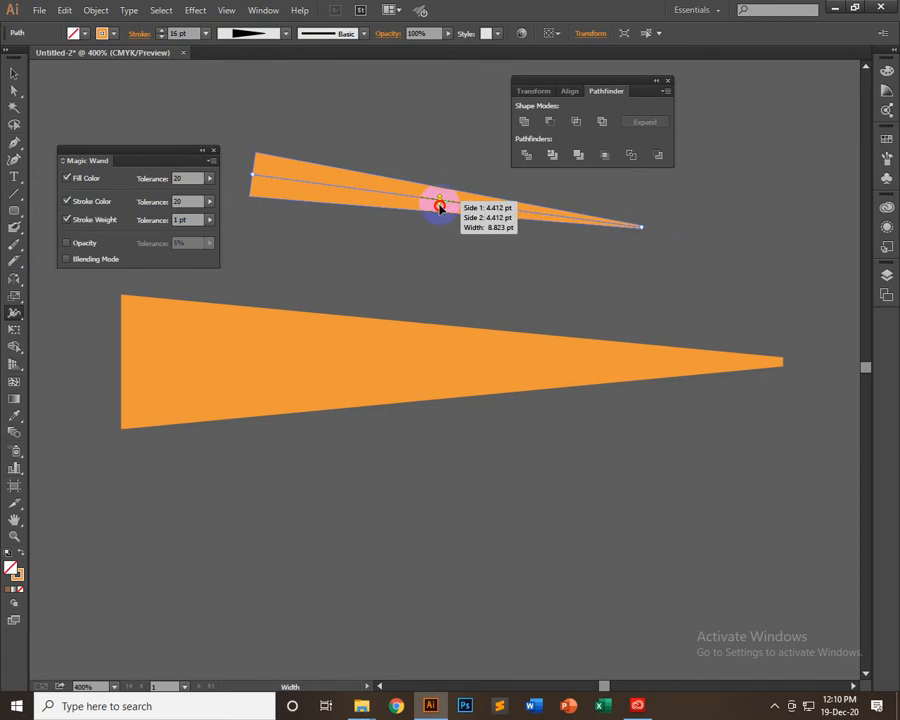
mouse_move(440, 201)
mouse_down()
mouse_move(442, 261)
mouse_move(443, 245)
mouse_up()
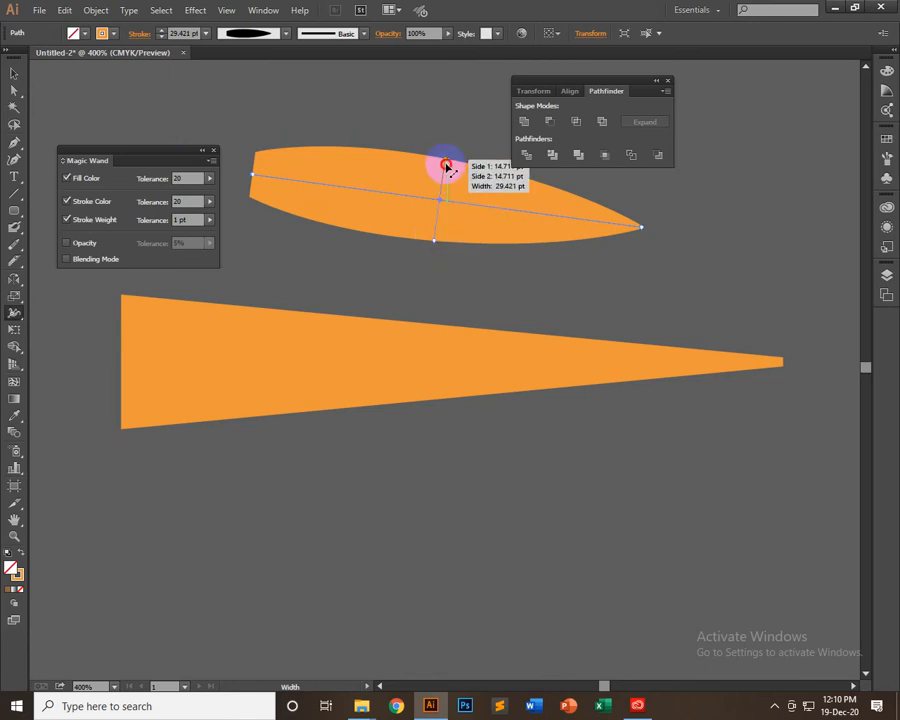
drag(446, 166, 440, 188)
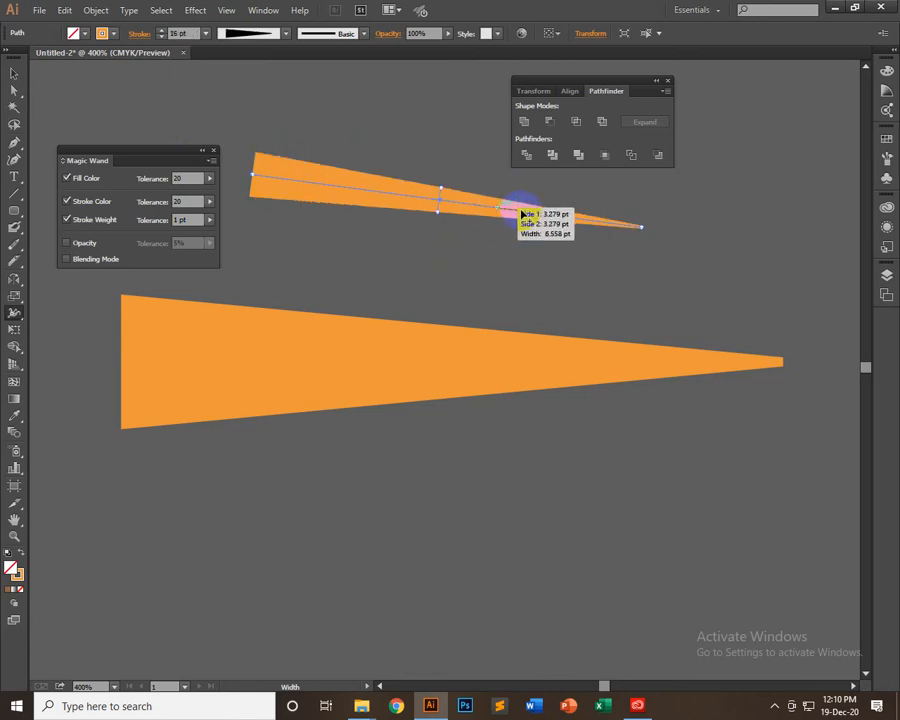
drag(546, 230, 545, 247)
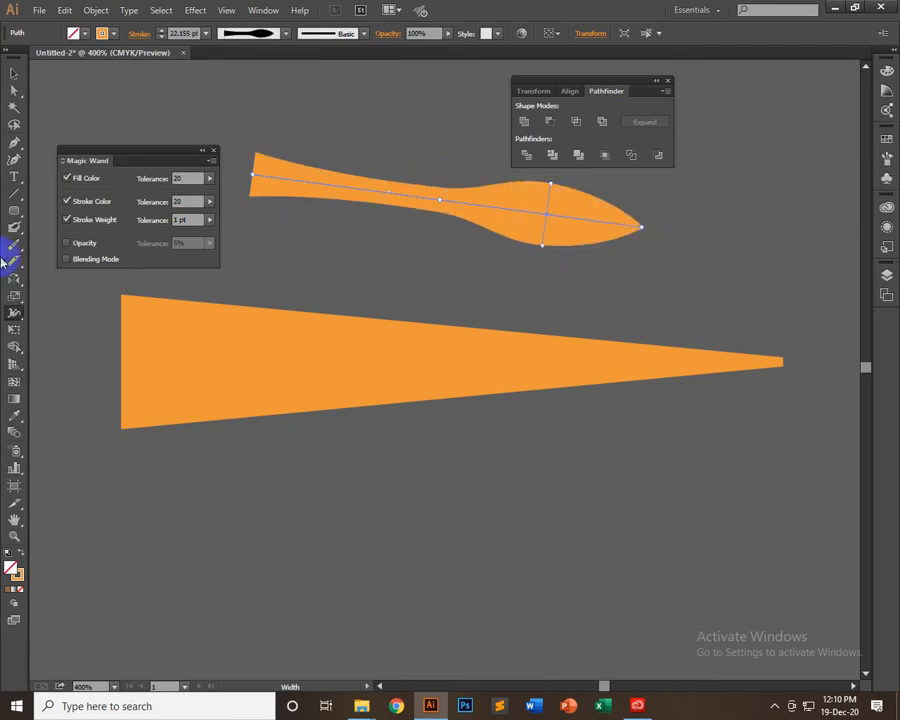
click(13, 74)
click(624, 300)
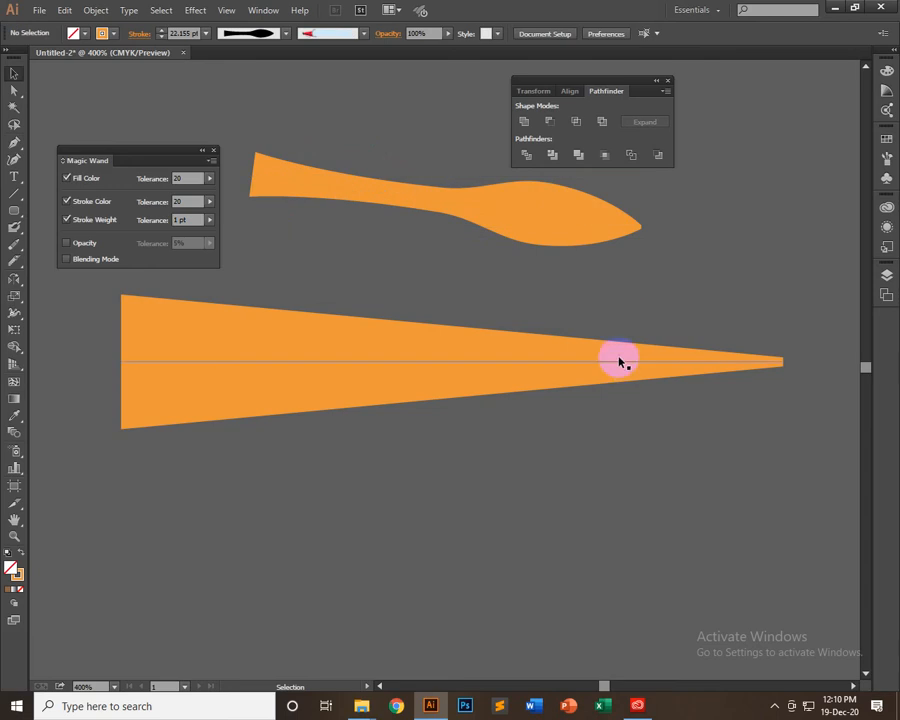
Switch the active shape tool to the Ellipse tool
drag(22, 216, 56, 245)
scroll(358, 402, down, 2)
scroll(358, 402, up, 2)
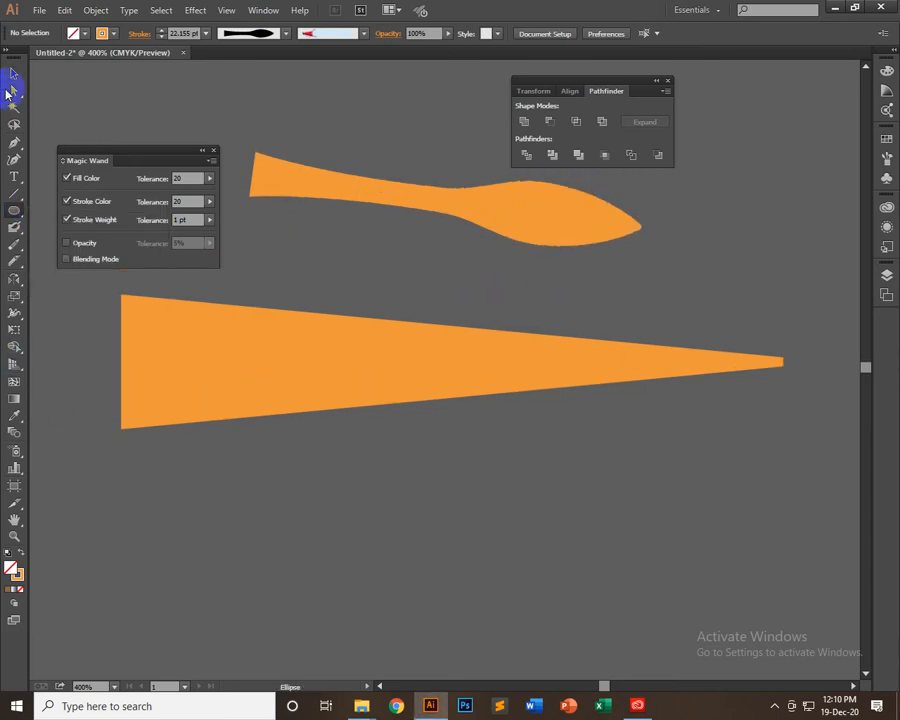
Save the bulged sloping line's width variation as a profile named Width Profile2 and check it in the profile list
click(12, 72)
drag(364, 106, 552, 242)
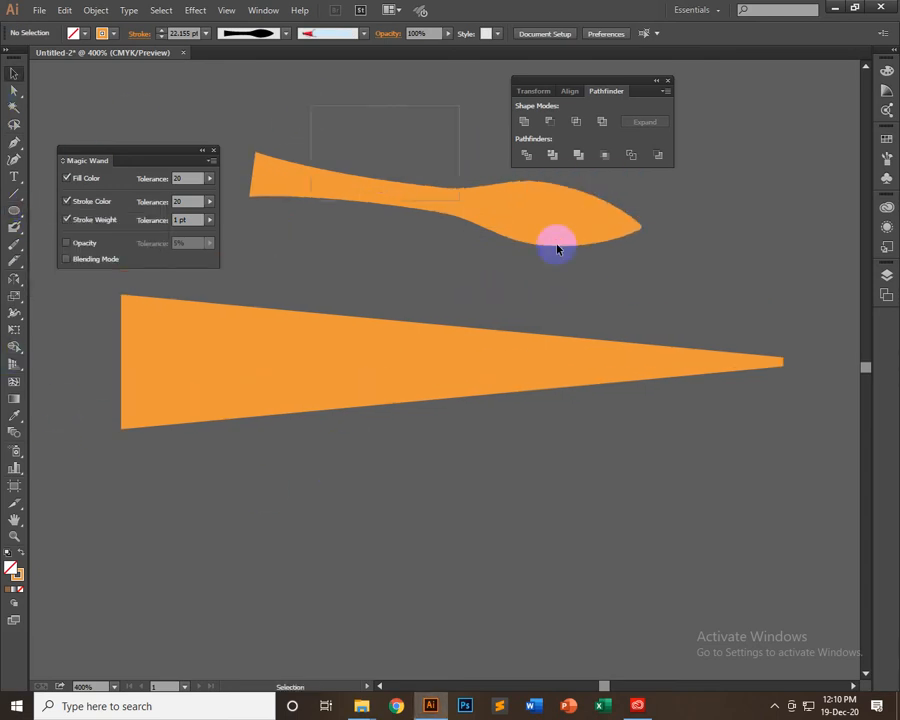
click(109, 36)
click(286, 33)
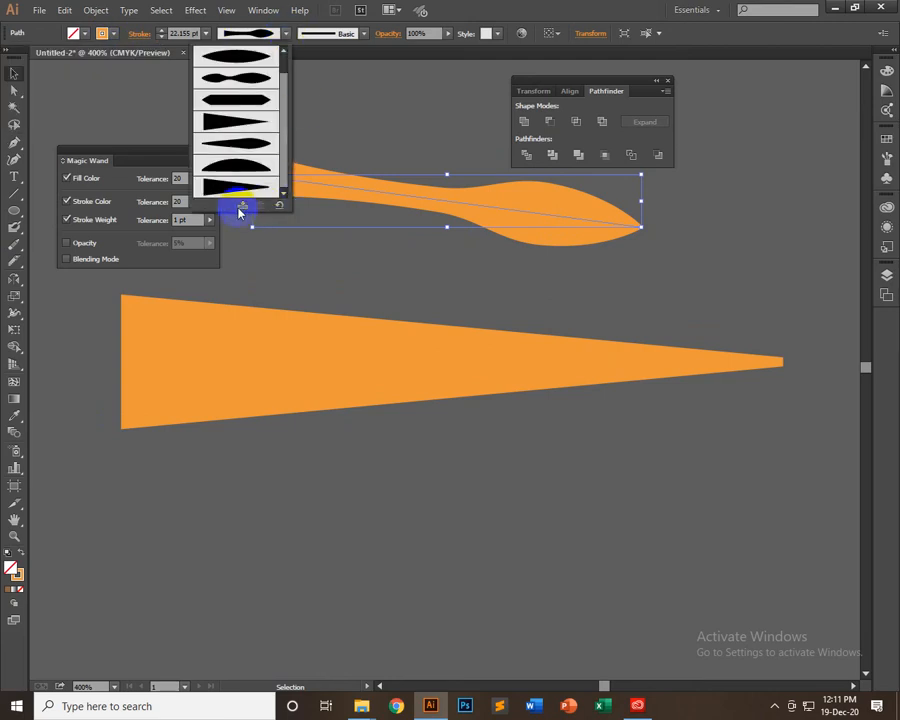
click(242, 206)
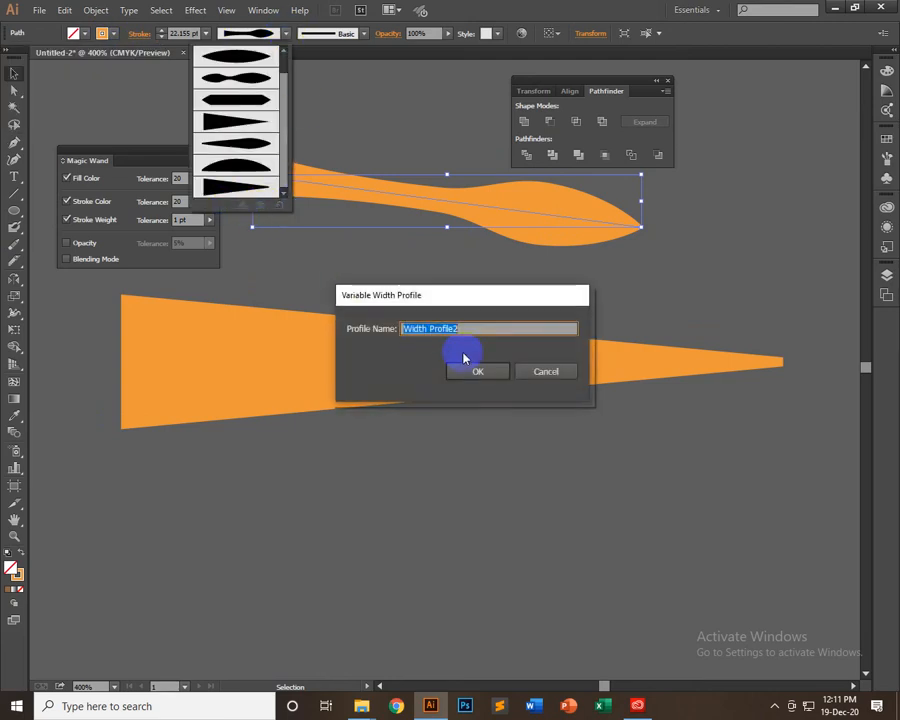
click(478, 372)
click(286, 34)
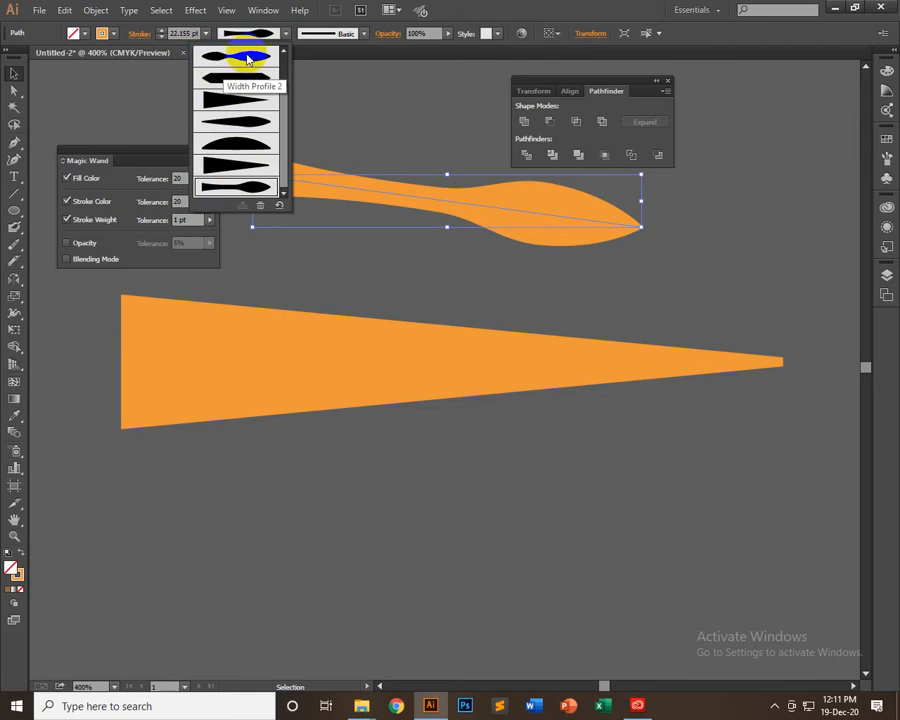
Draw an unfilled circle with an orange stroke below the large wedge
click(13, 213)
click(10, 213)
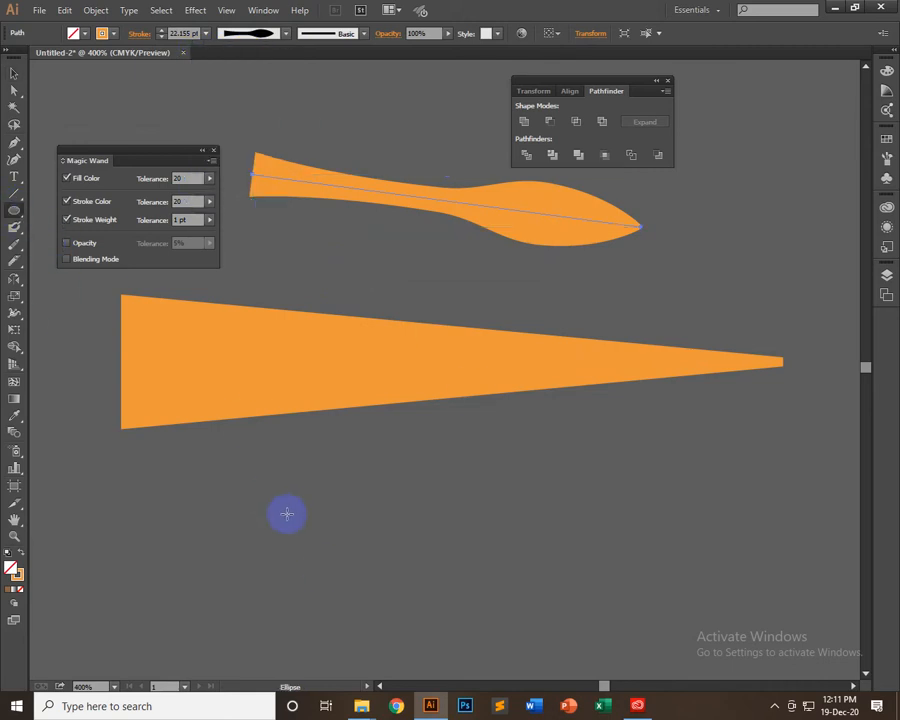
scroll(320, 490, down, 2)
drag(354, 464, 456, 364)
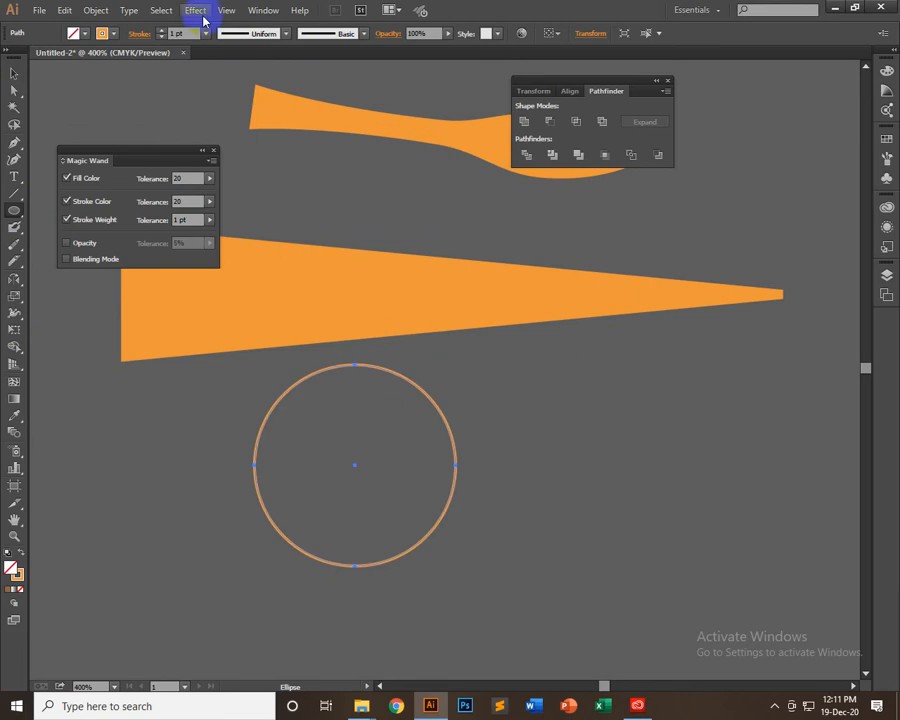
Set the circle's stroke weight to 8 pt and apply the saved Width Profile2 to it
drag(191, 33, 153, 33)
text(10)
key(Return)
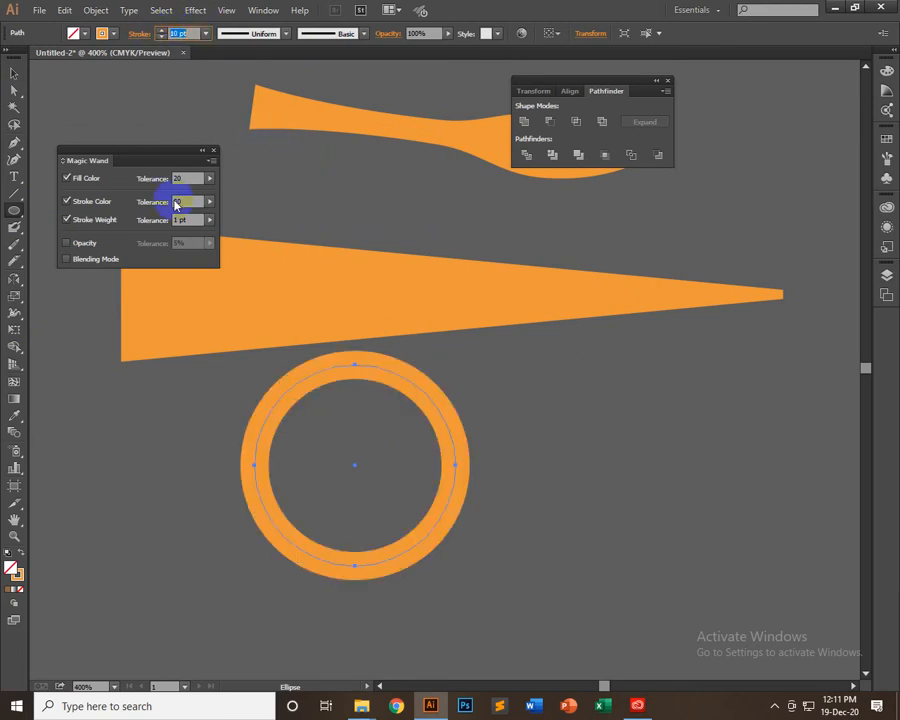
key(Down)
key(Down)
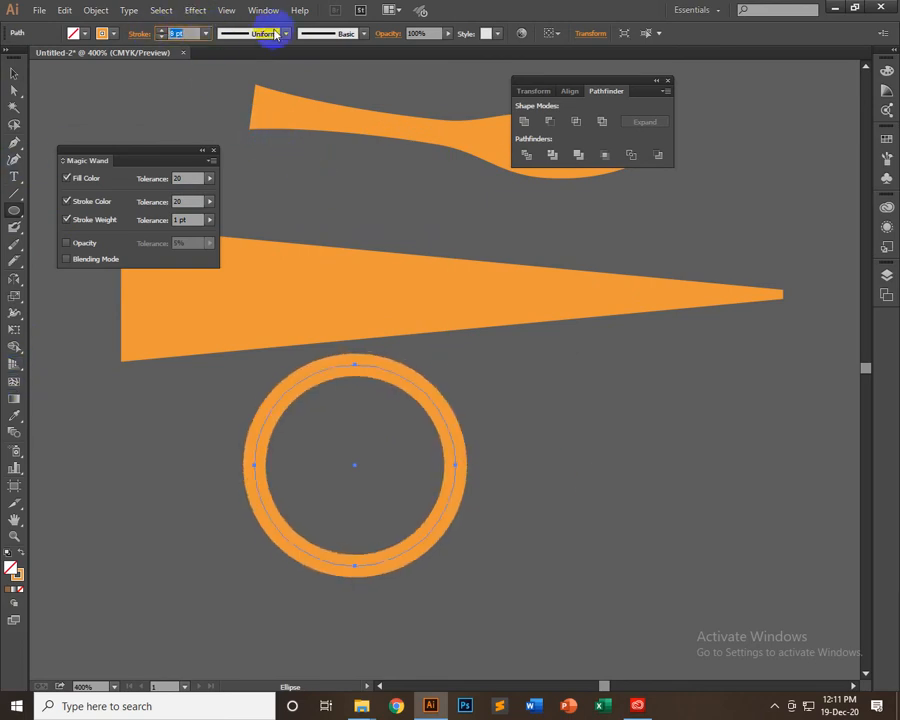
click(285, 33)
scroll(235, 185, down, 4)
click(245, 192)
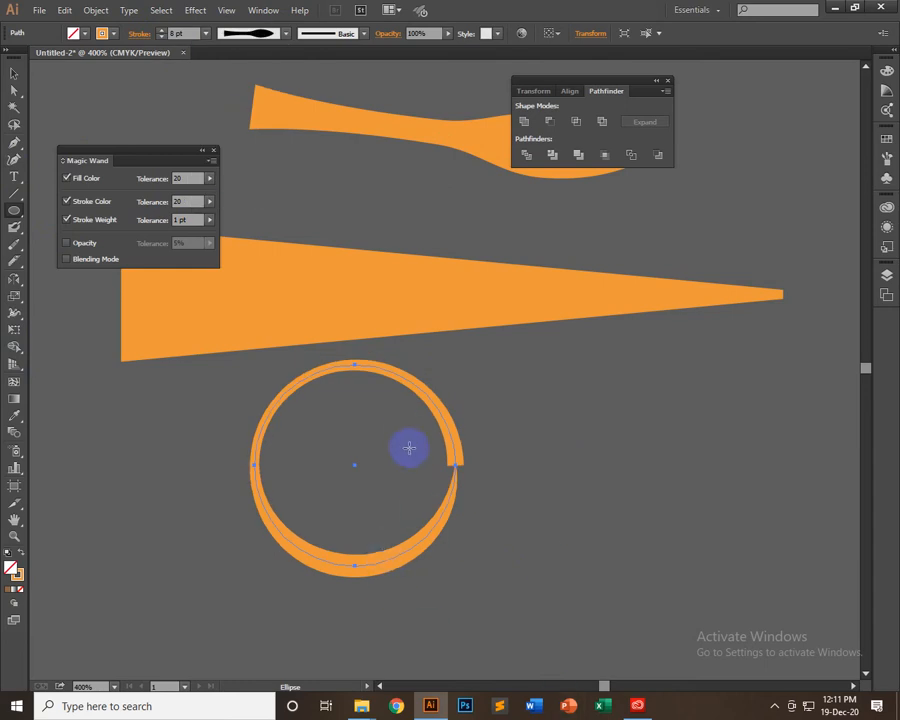
Try the double-bulge width profile on the circle, reapply the saved Width Profile2 and deselect the circle
click(287, 33)
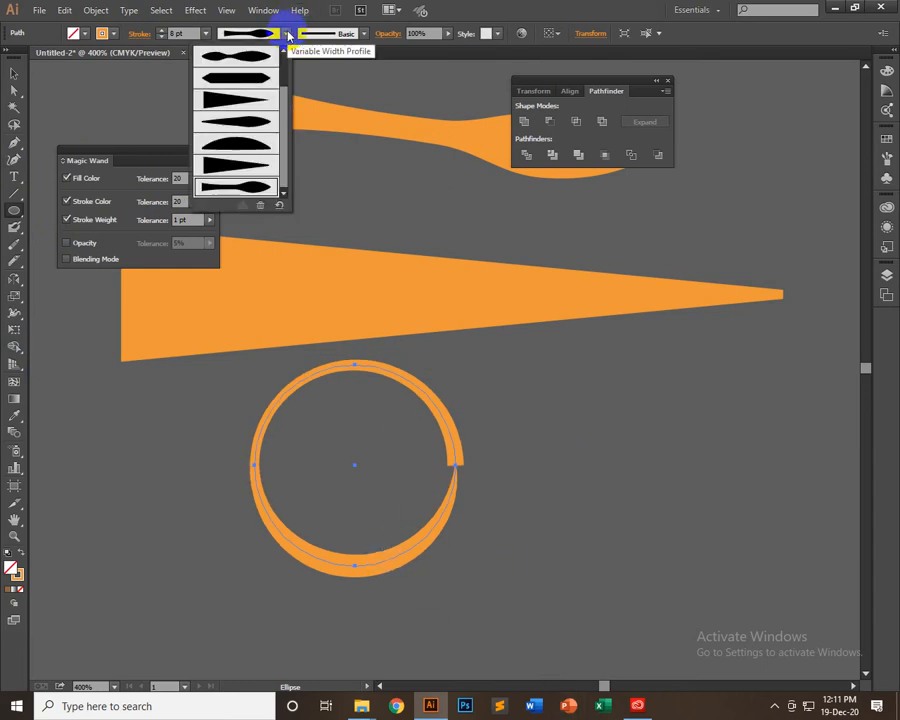
click(242, 60)
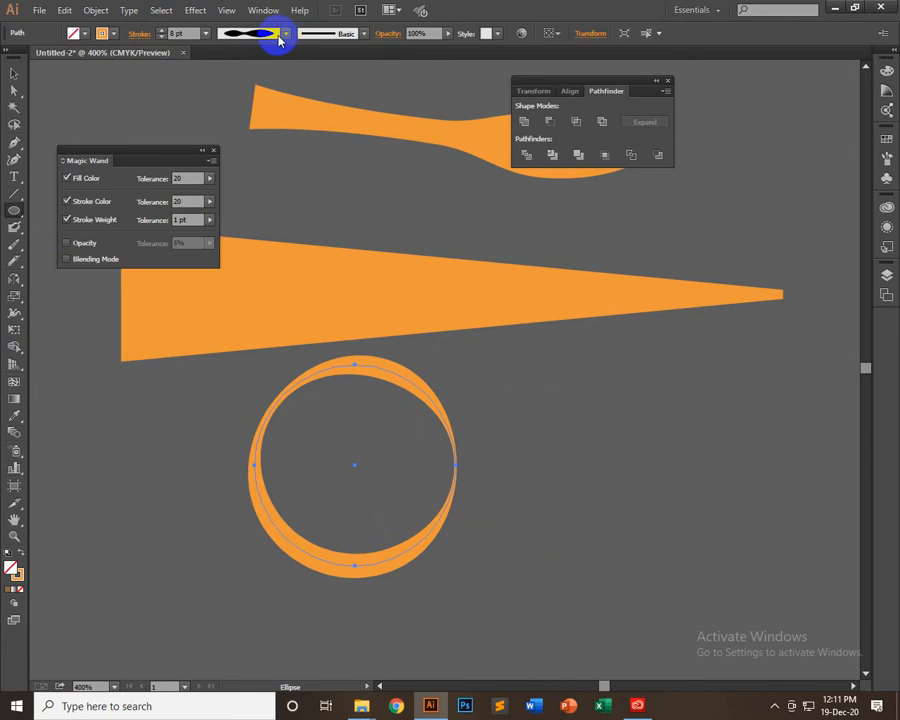
click(278, 33)
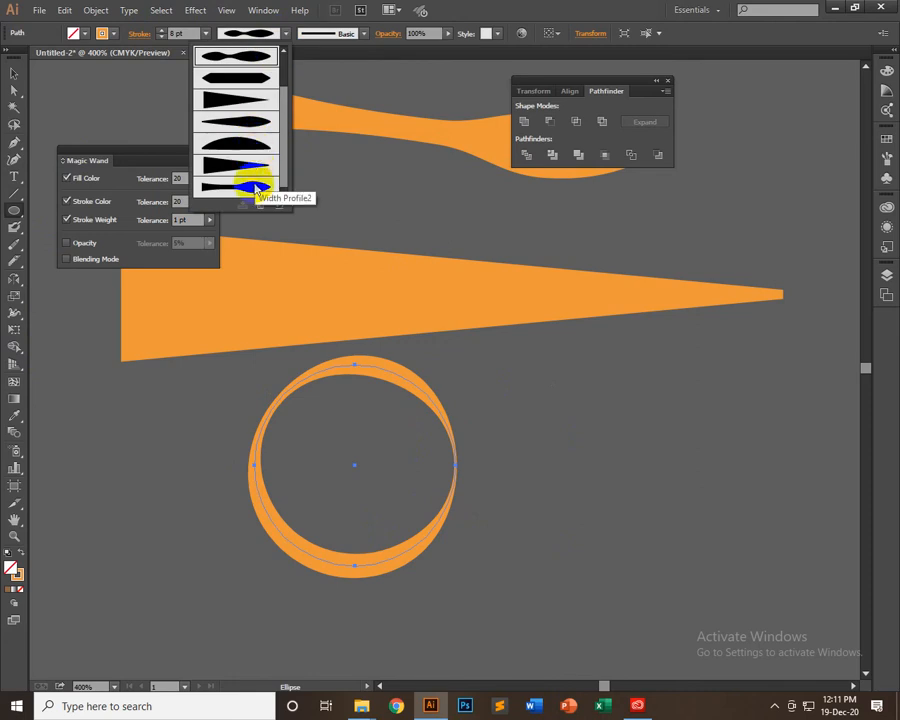
click(256, 187)
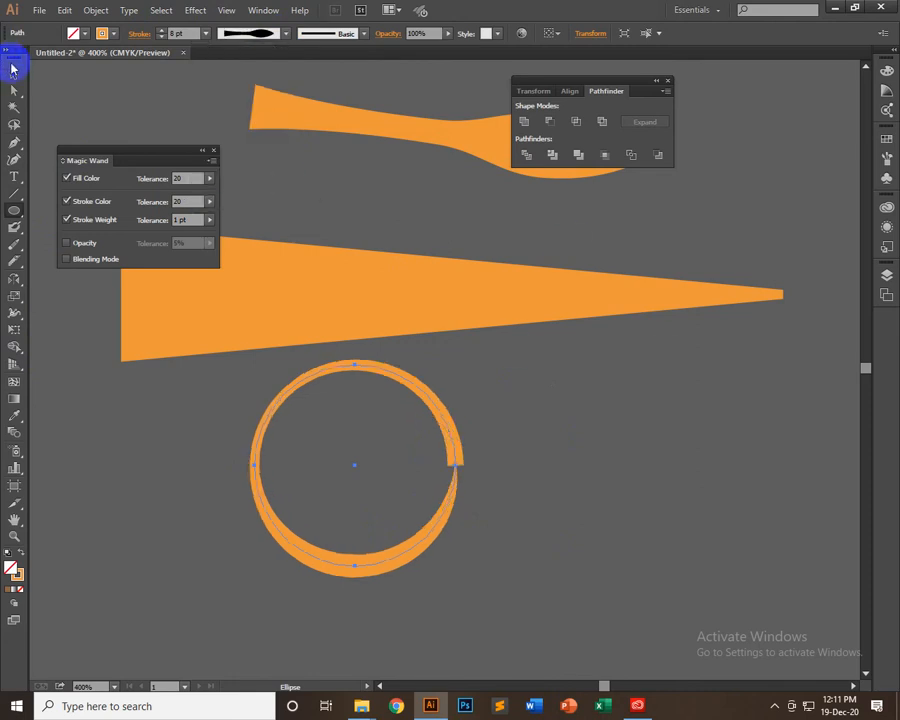
click(12, 70)
click(699, 462)
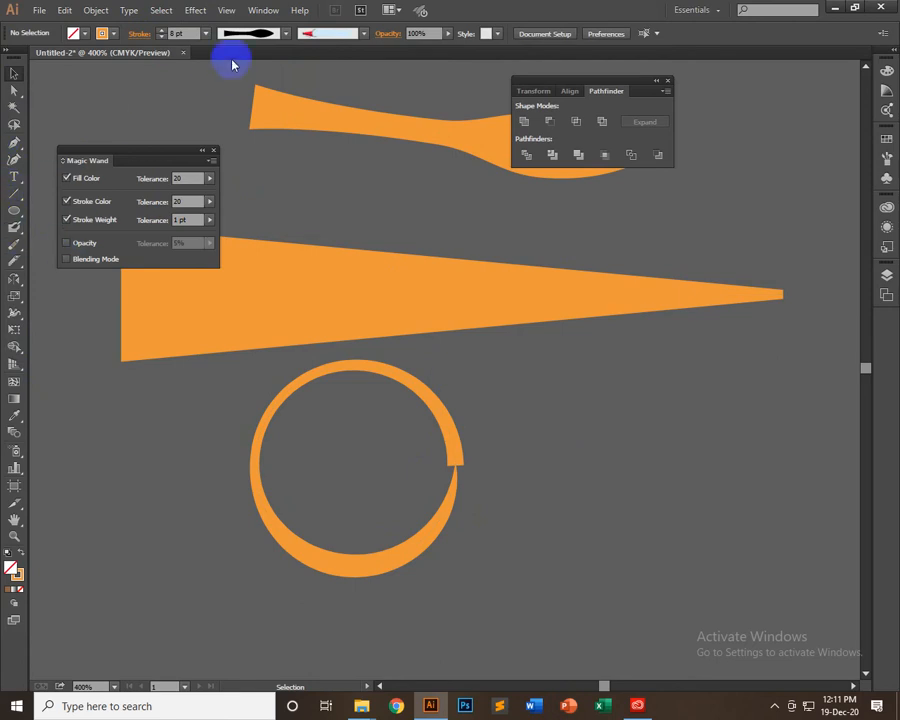
Apply the triangular tapered preset, Width Profile 4, to the circle's stroke and deselect it
click(285, 33)
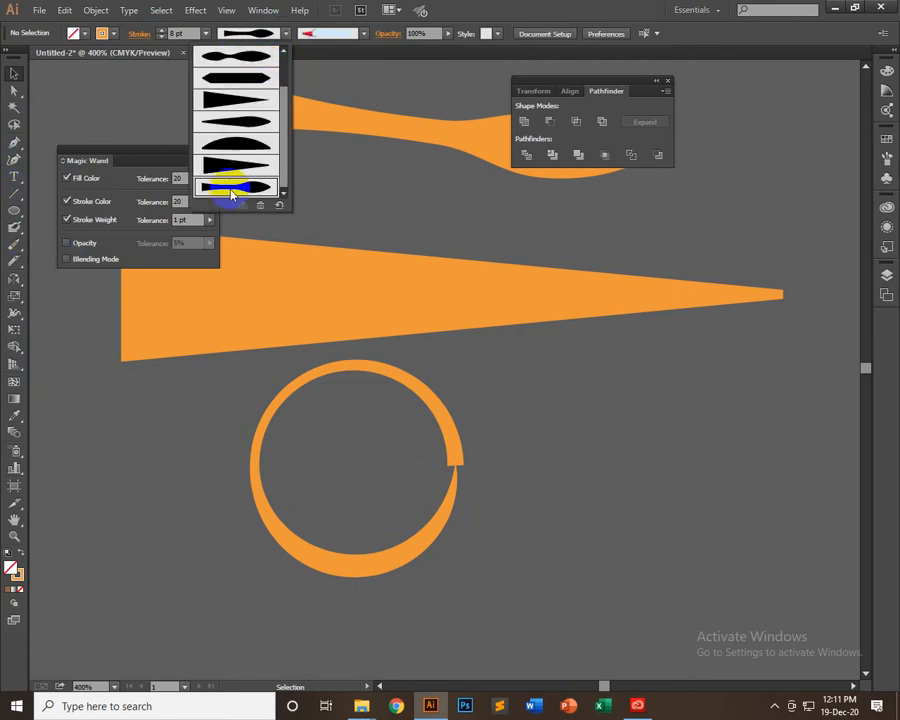
scroll(231, 195, up, 5)
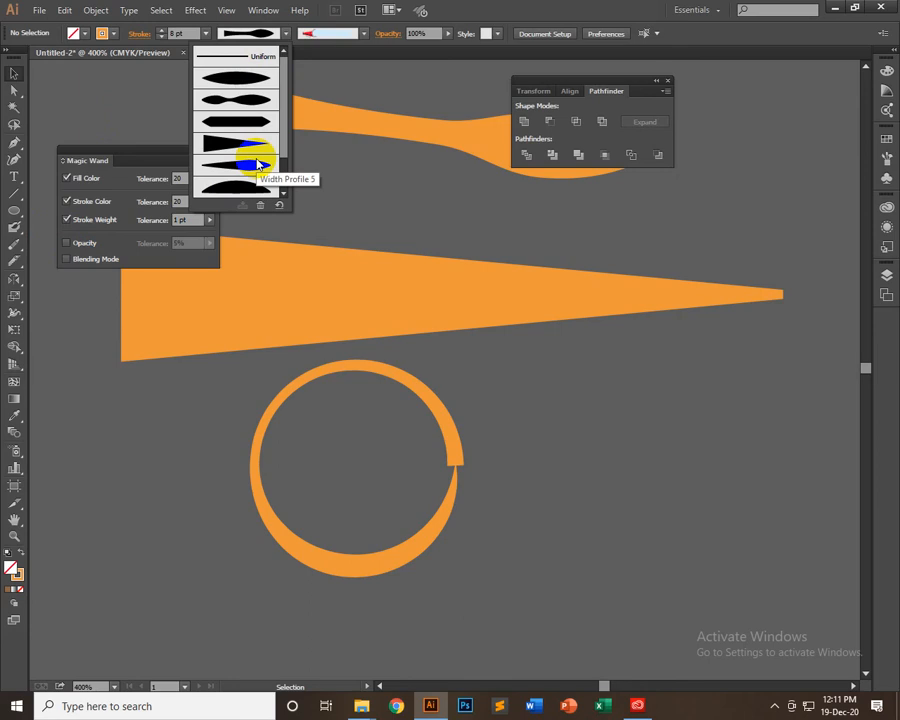
click(390, 373)
click(249, 487)
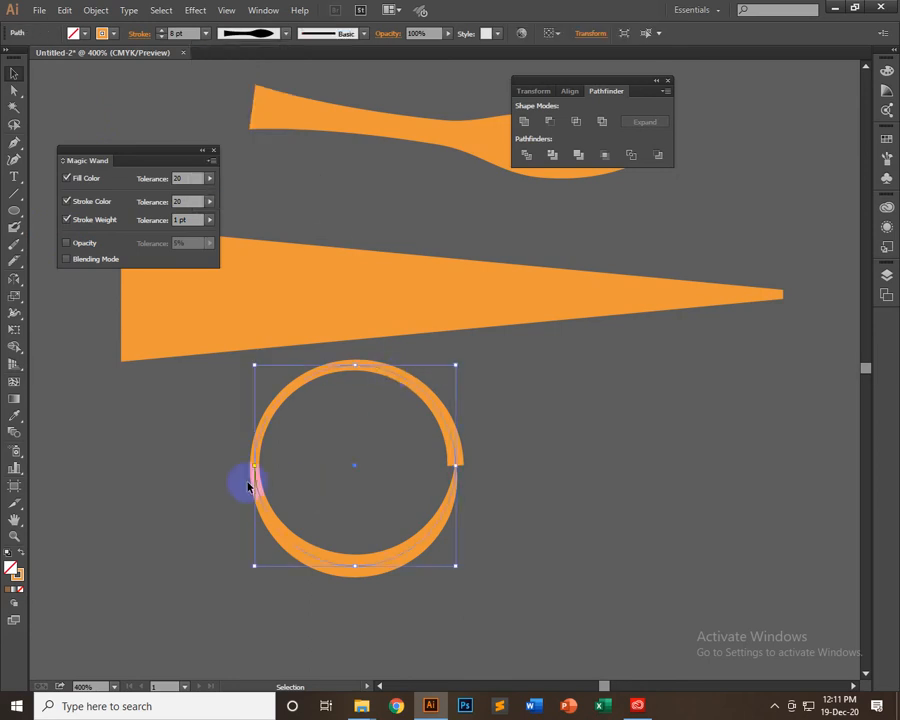
click(286, 33)
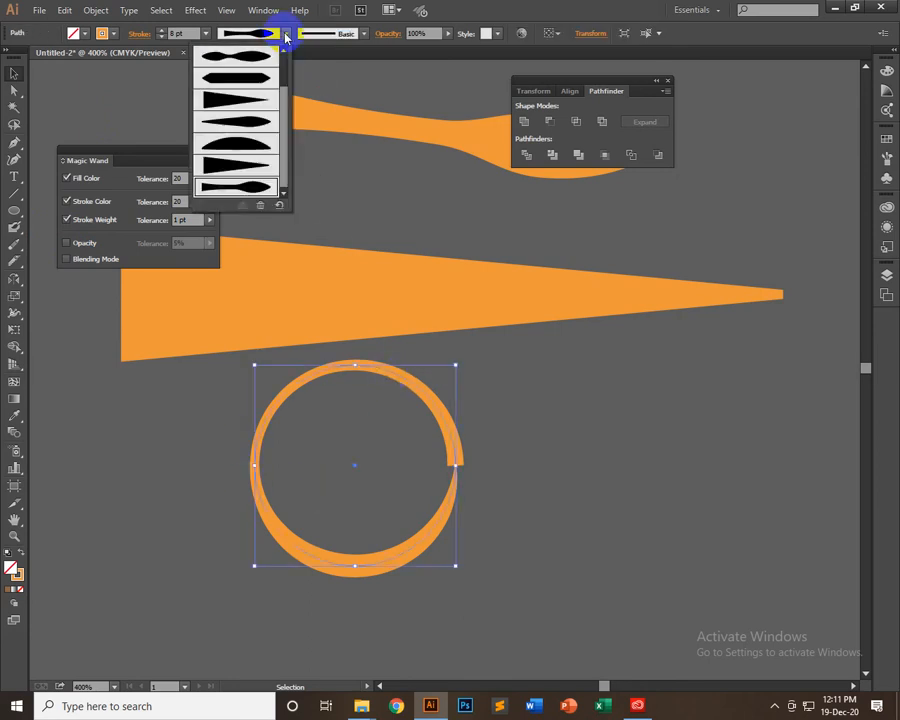
click(255, 99)
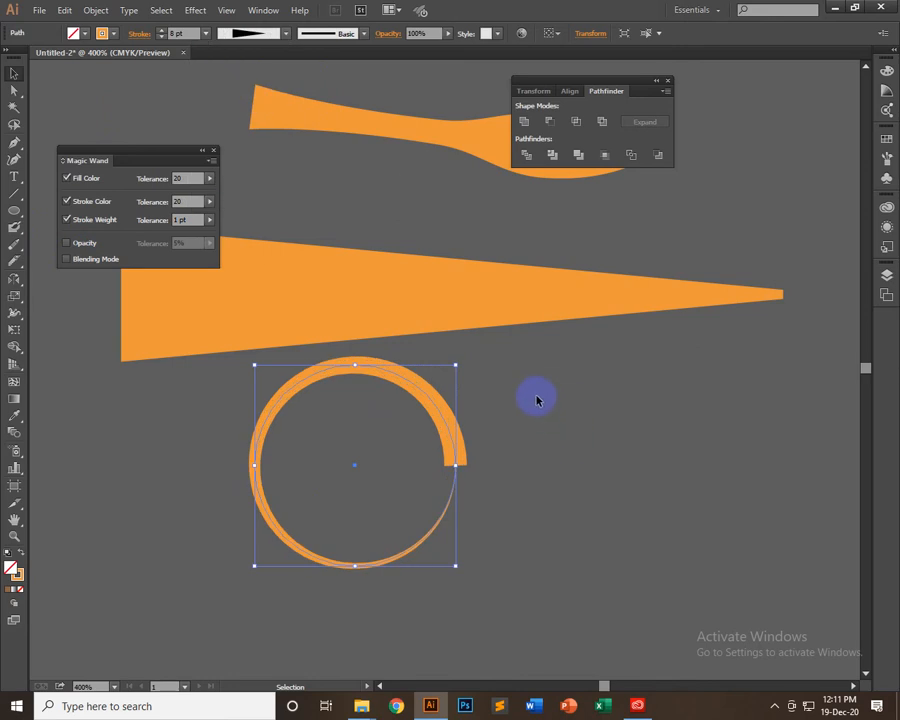
click(559, 436)
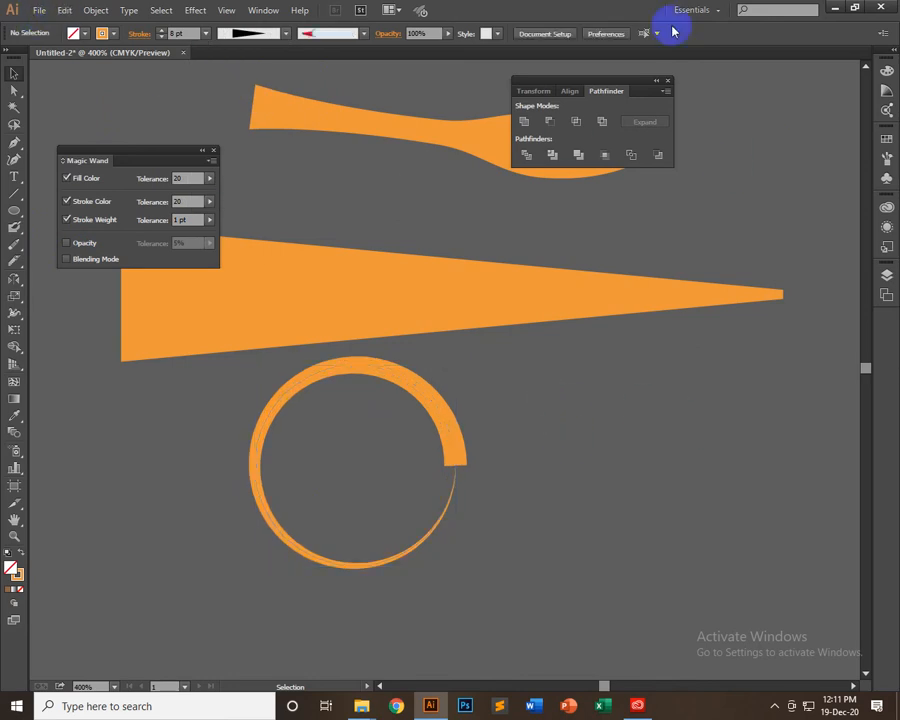
Create a new document with the default settings and check that its width profile list includes the saved custom profiles
click(39, 10)
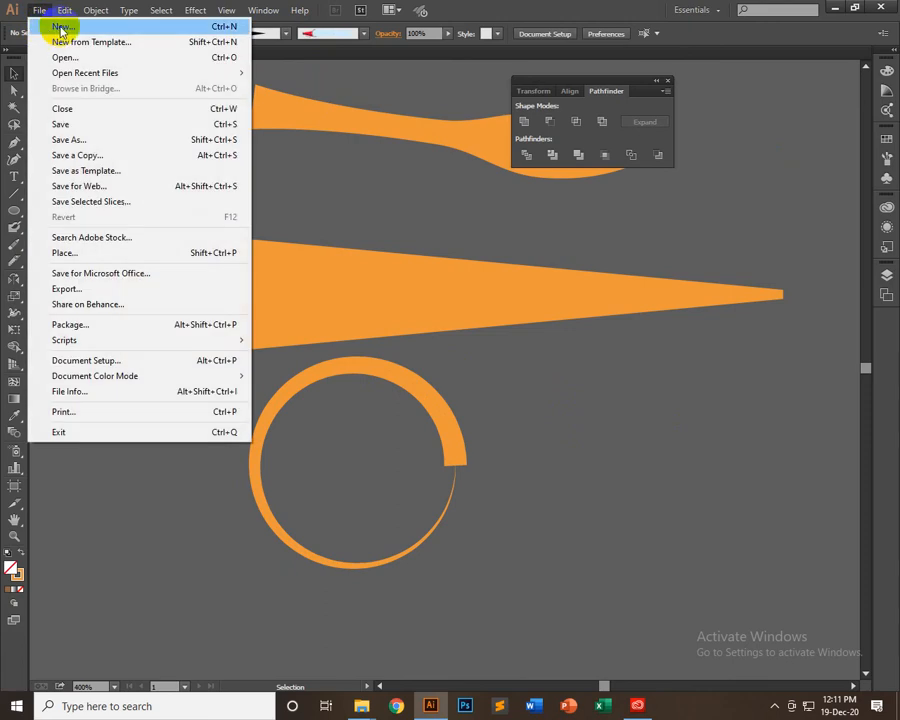
click(58, 27)
click(489, 552)
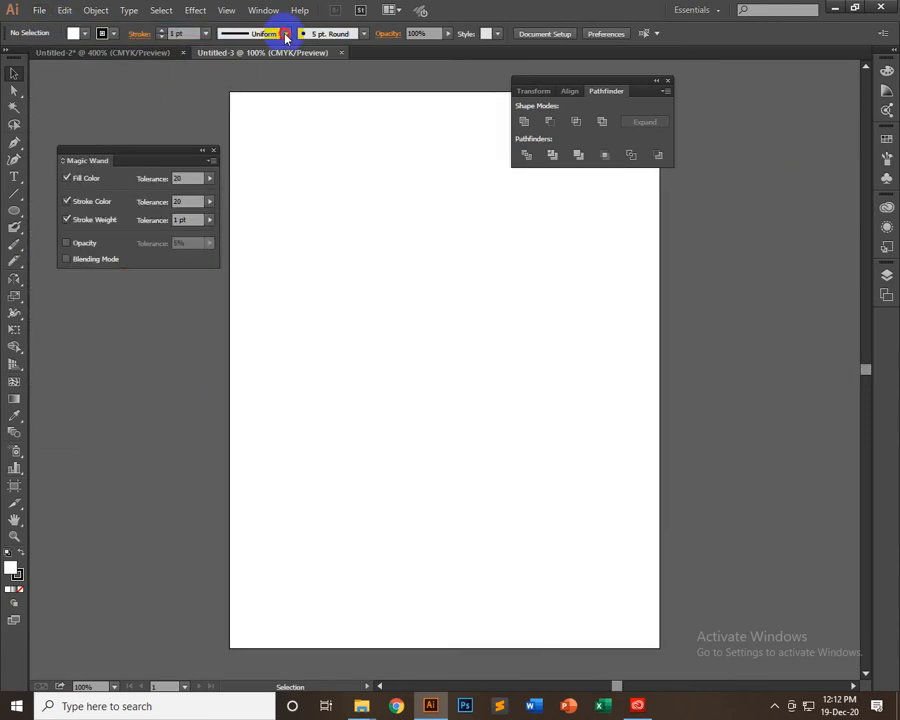
click(285, 34)
scroll(240, 160, down, 1)
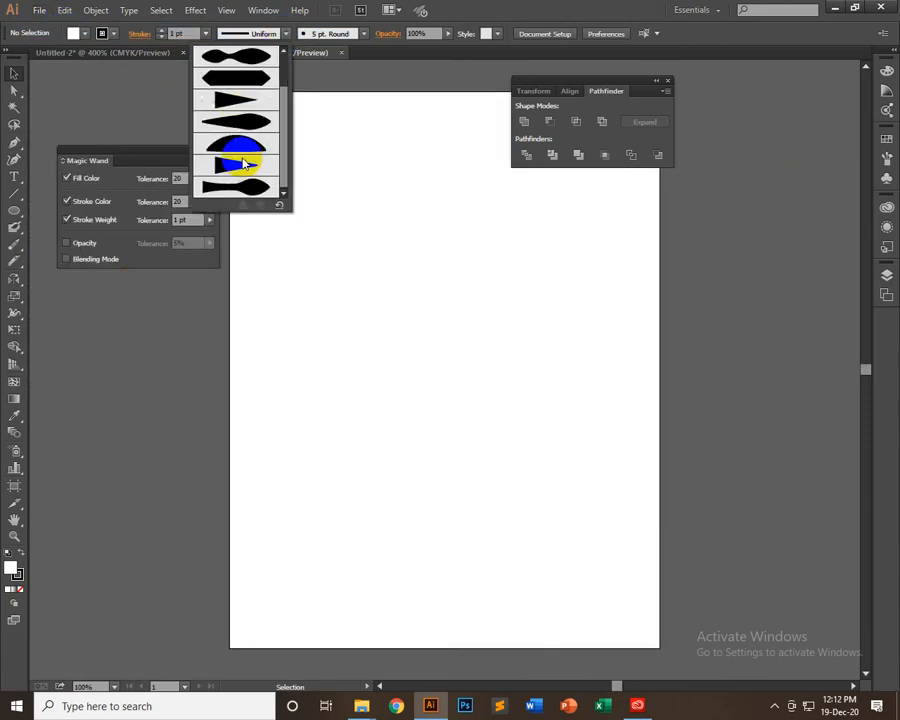
click(66, 56)
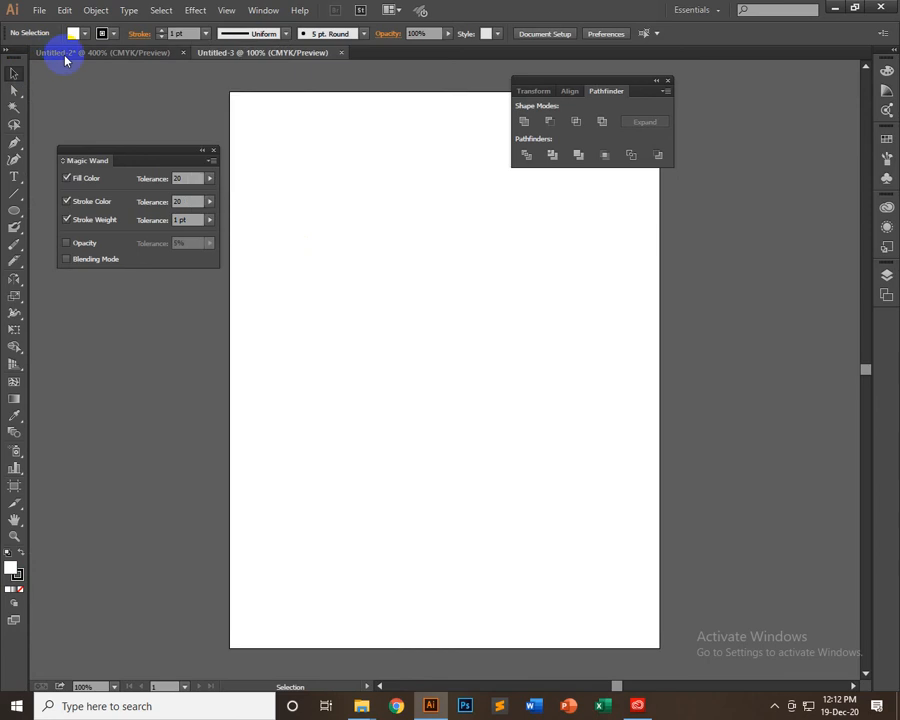
Return to the Untitled-2 document and leave its artwork deselected
click(110, 53)
click(167, 341)
click(217, 419)
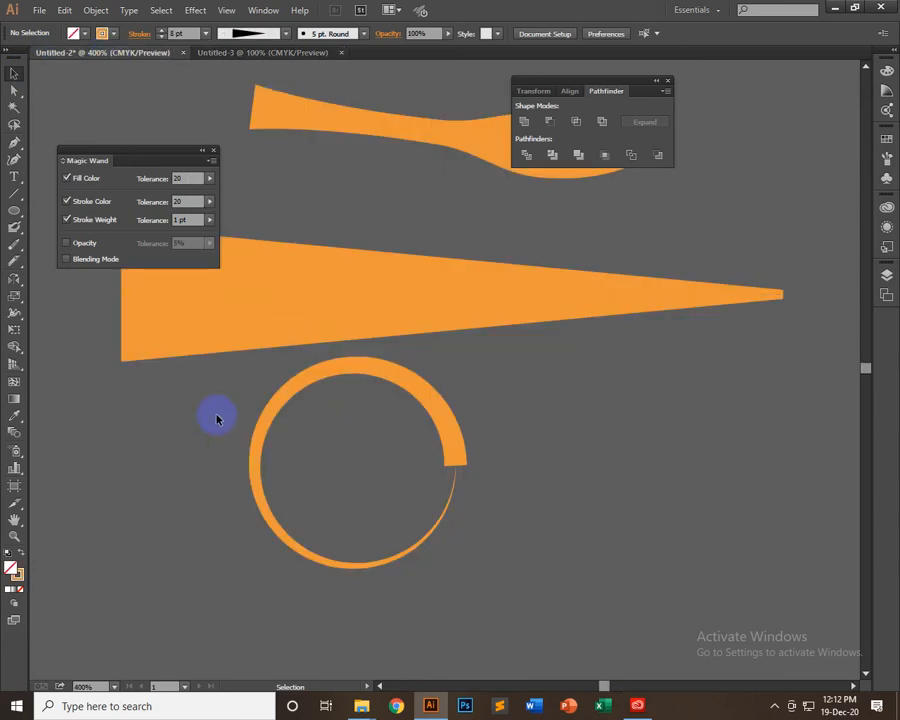
click(287, 547)
click(530, 450)
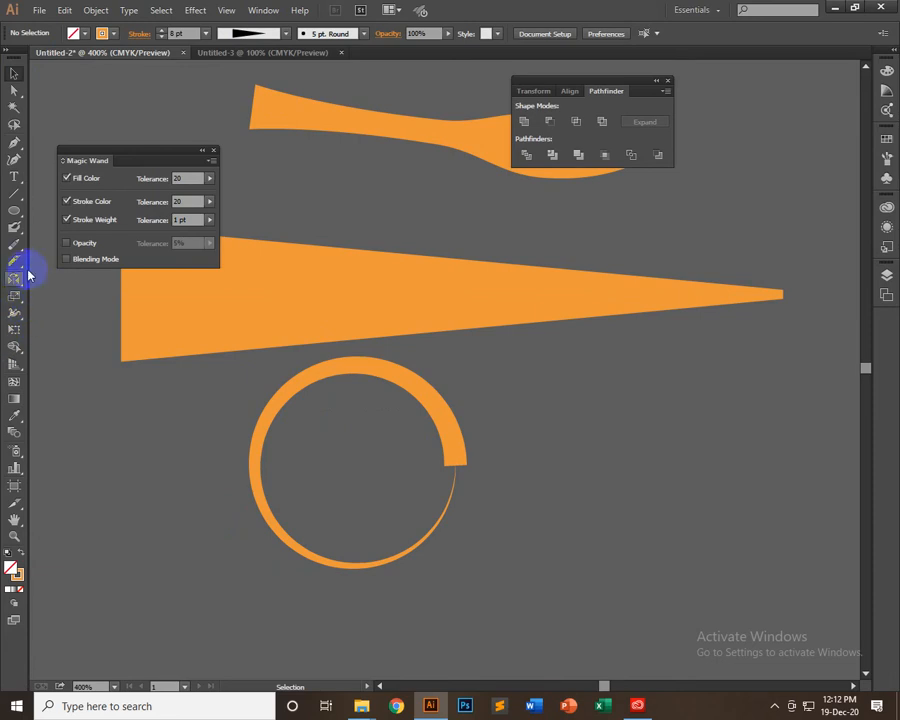
Draw an unfilled square with an orange stroke beside the circle, below the wide end of the large wedge
click(15, 312)
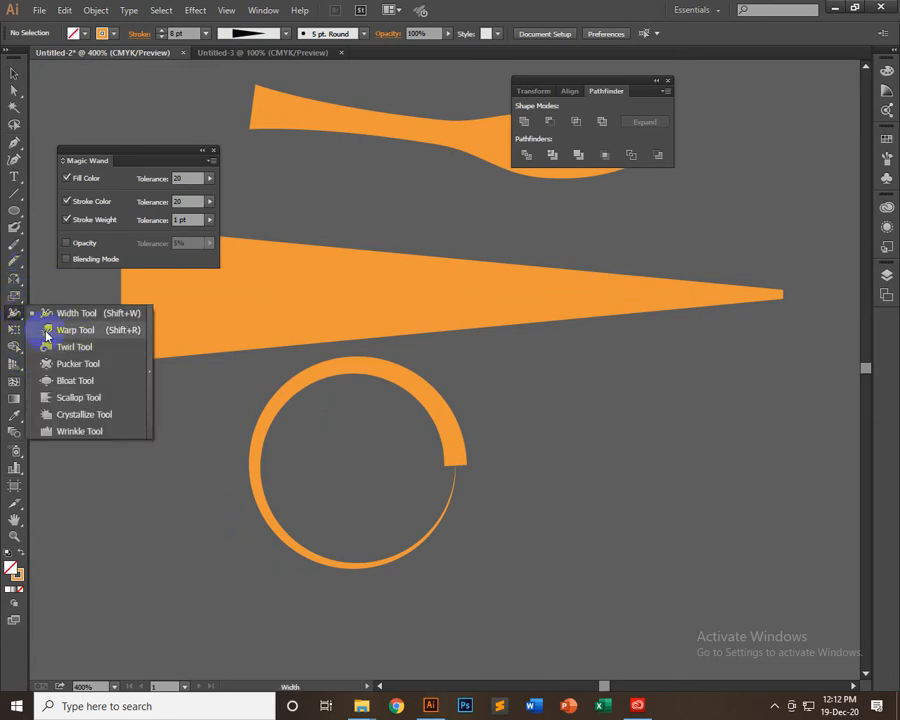
click(17, 209)
drag(20, 211, 60, 206)
drag(77, 413, 217, 553)
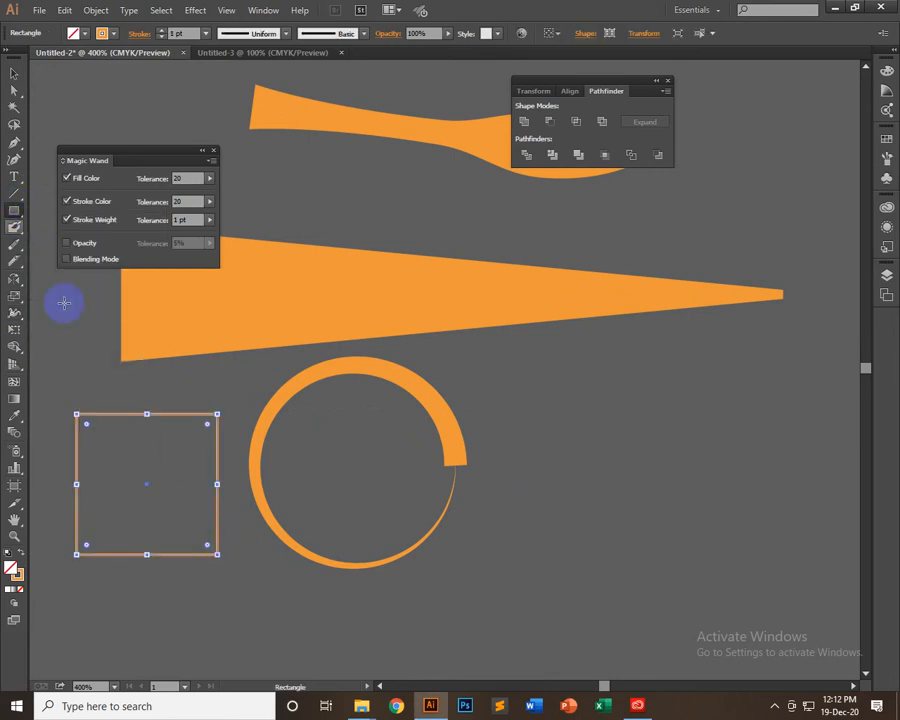
Remove the square's stroke, fill it with orange-red and keep it selected
click(15, 415)
click(136, 350)
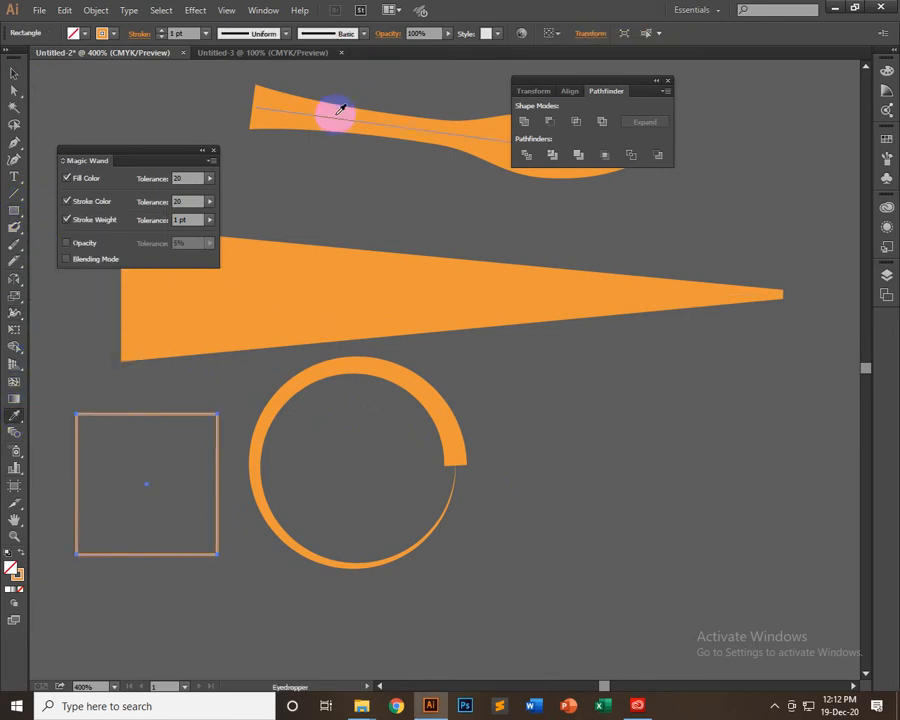
click(100, 33)
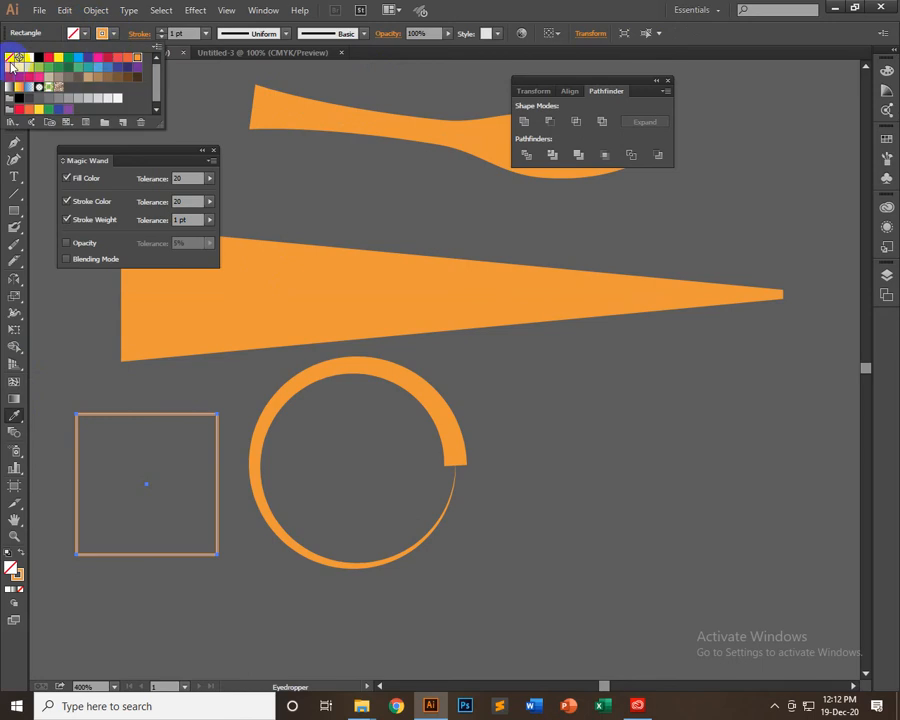
click(9, 57)
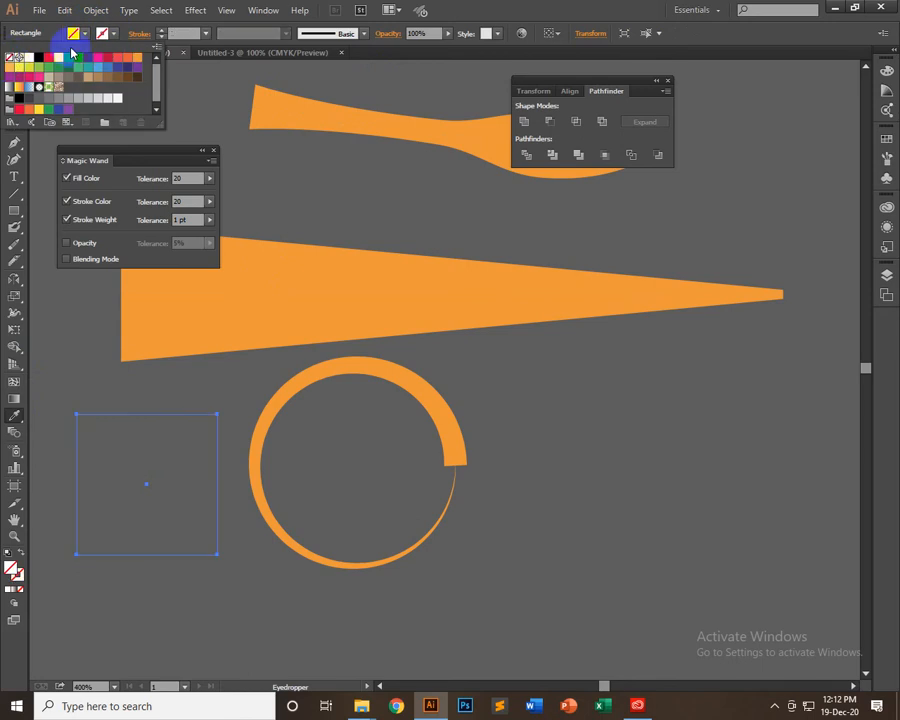
click(129, 59)
click(480, 20)
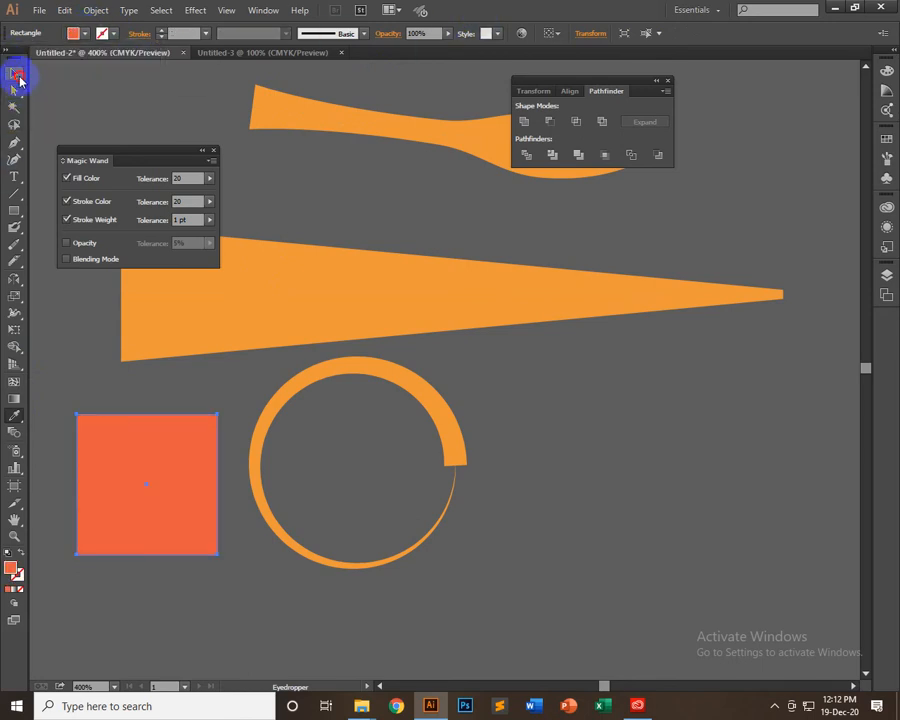
click(16, 75)
click(132, 438)
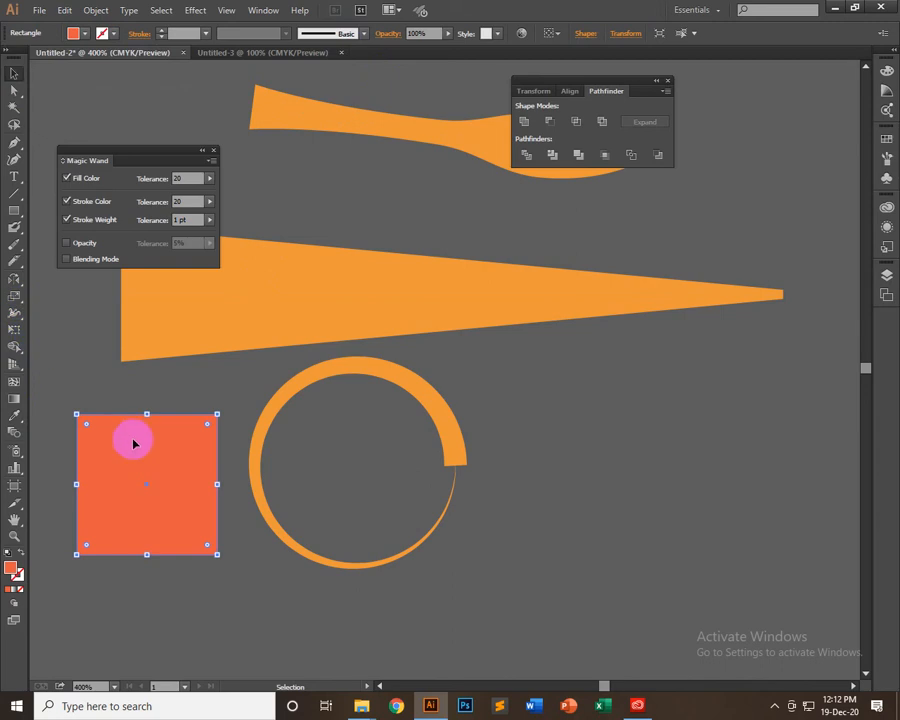
Activate the Warp tool and shrink its brush to a small circle for distorting the orange-red square
click(18, 313)
drag(18, 313, 66, 328)
drag(12, 315, 82, 328)
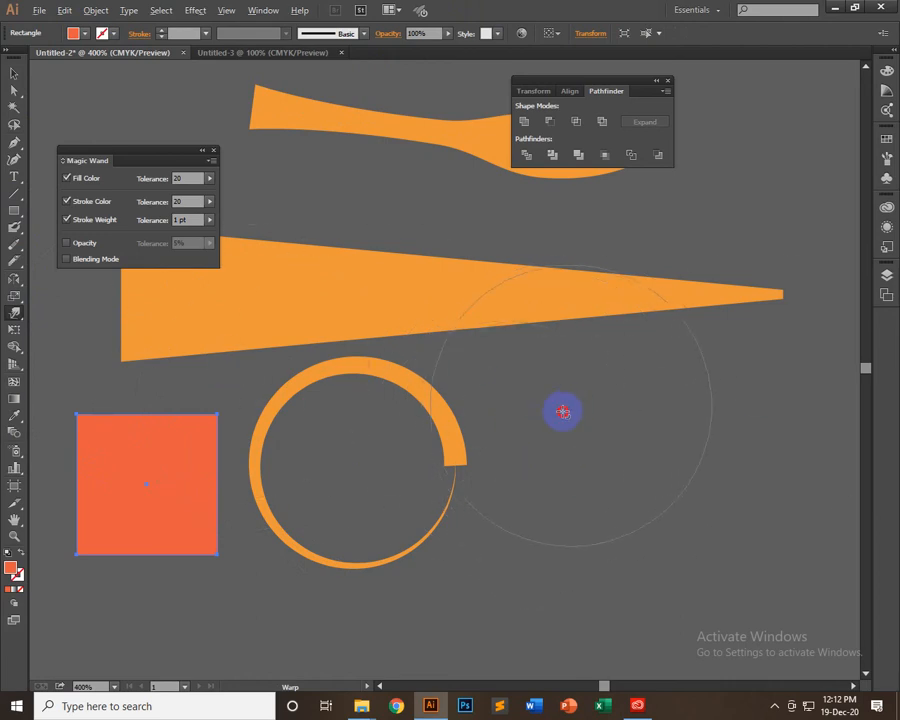
drag(563, 411, 470, 465)
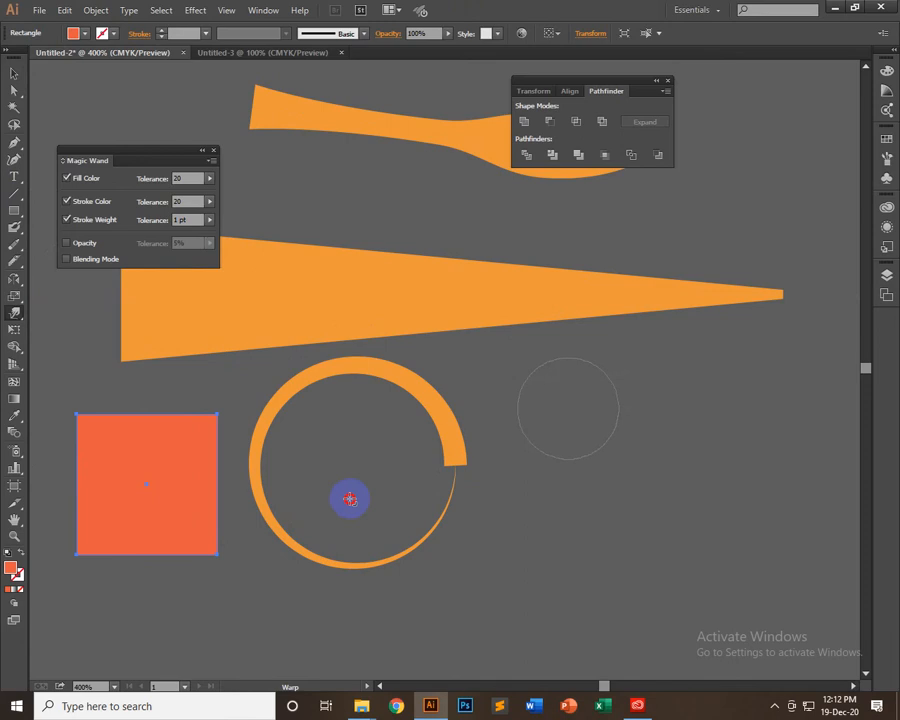
mouse_move(350, 499)
mouse_down()
mouse_move(221, 516)
mouse_move(273, 495)
mouse_move(85, 504)
mouse_move(2, 520)
mouse_up()
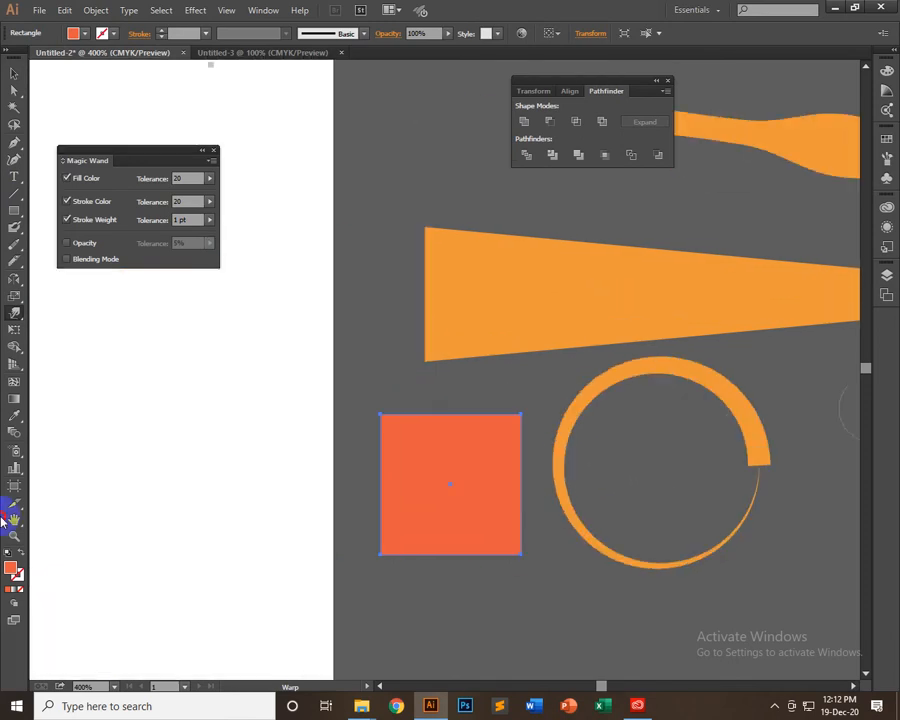
drag(482, 494, 374, 472)
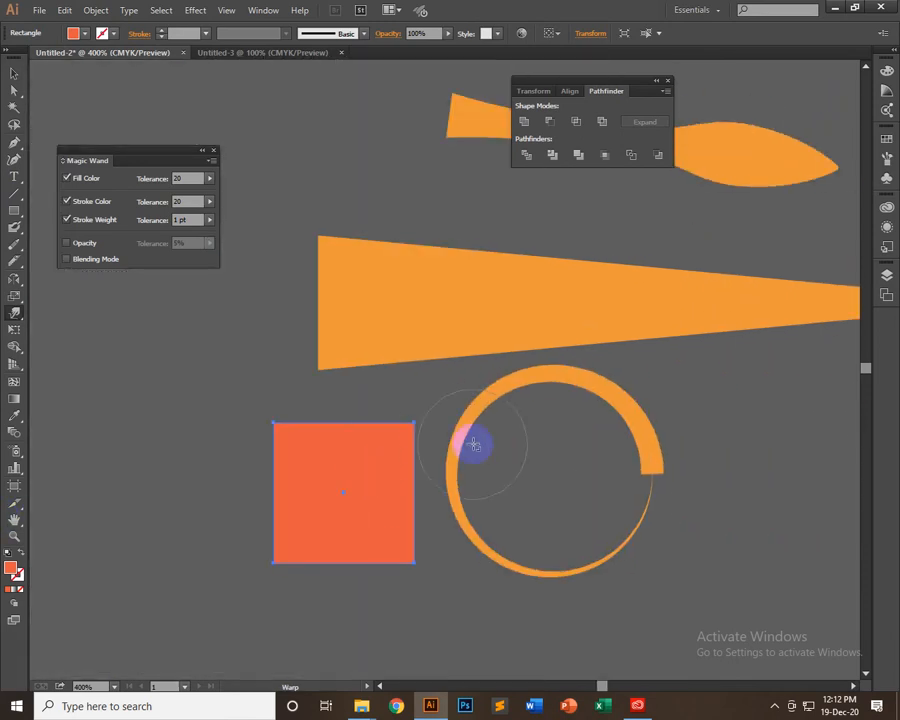
drag(473, 444, 436, 476)
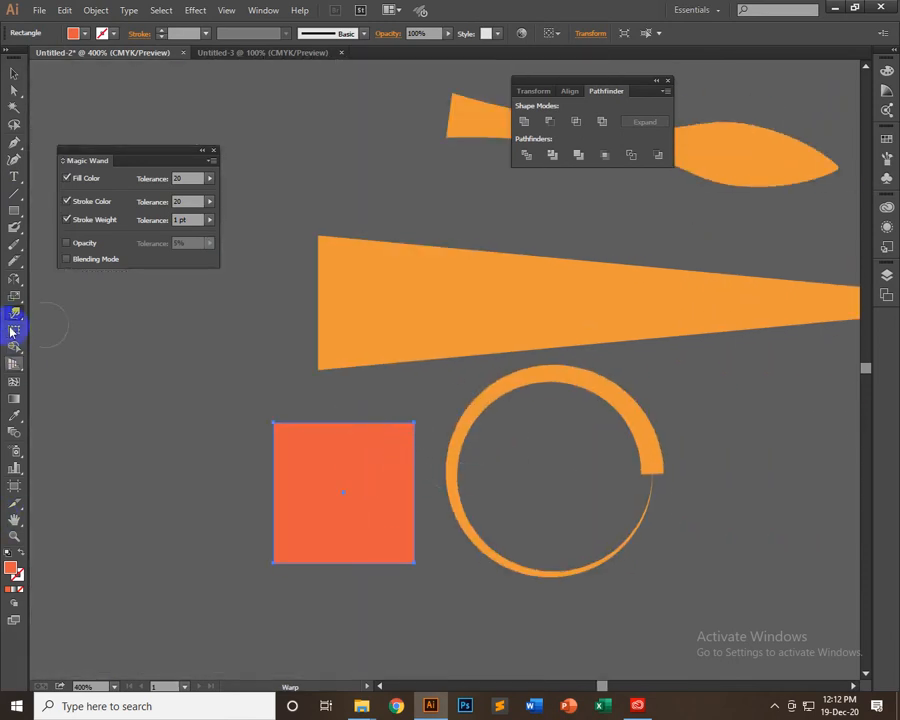
mouse_move(10, 318)
mouse_down()
mouse_move(62, 327)
mouse_move(67, 337)
mouse_move(59, 334)
mouse_up()
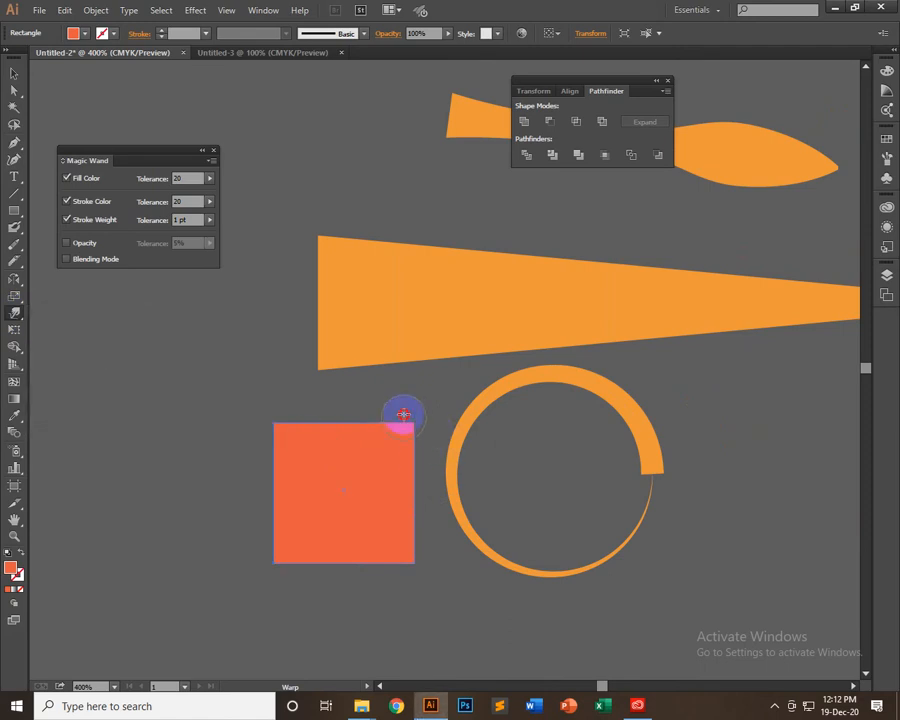
Warp the square's upper edge and upper right corner outward into two curved, horn-like points
mouse_move(403, 414)
mouse_down()
mouse_move(370, 373)
mouse_move(386, 424)
mouse_move(454, 379)
mouse_move(484, 395)
mouse_move(382, 420)
mouse_move(440, 390)
mouse_move(528, 432)
mouse_move(413, 425)
mouse_move(411, 406)
mouse_move(452, 403)
mouse_move(466, 432)
mouse_move(434, 419)
mouse_move(441, 403)
mouse_move(457, 456)
mouse_move(421, 411)
mouse_move(451, 420)
mouse_move(439, 460)
mouse_move(422, 422)
mouse_move(369, 401)
mouse_move(340, 430)
mouse_move(396, 352)
mouse_up()
mouse_move(333, 427)
mouse_down()
mouse_move(401, 367)
mouse_move(344, 415)
mouse_move(454, 373)
mouse_up()
mouse_move(355, 402)
mouse_down()
mouse_move(282, 363)
mouse_move(182, 395)
mouse_move(347, 389)
mouse_move(327, 377)
mouse_move(217, 432)
mouse_up()
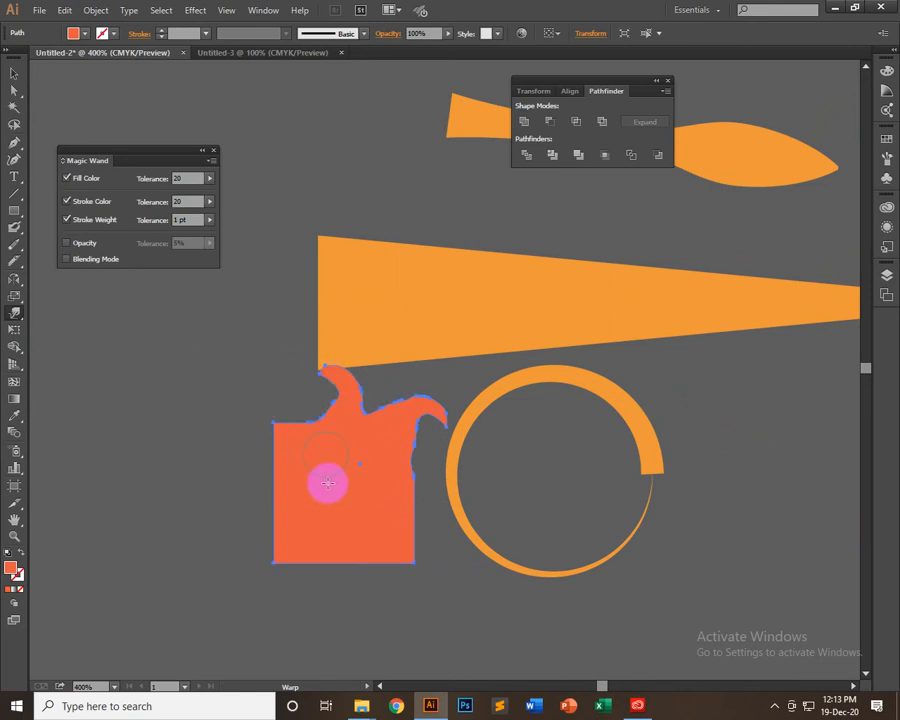
Twirl the shape's lower edge with the Twirl tool, from the lower left corner to the lower right corner
drag(16, 313, 70, 350)
click(70, 350)
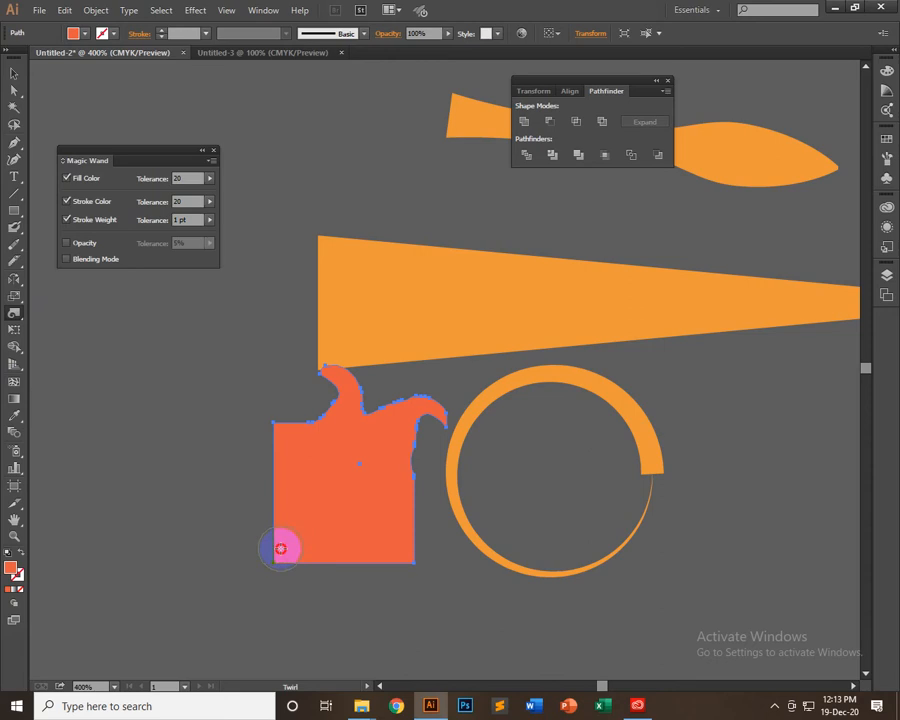
mouse_move(281, 547)
mouse_down()
mouse_move(295, 583)
mouse_move(317, 569)
mouse_move(427, 568)
mouse_up()
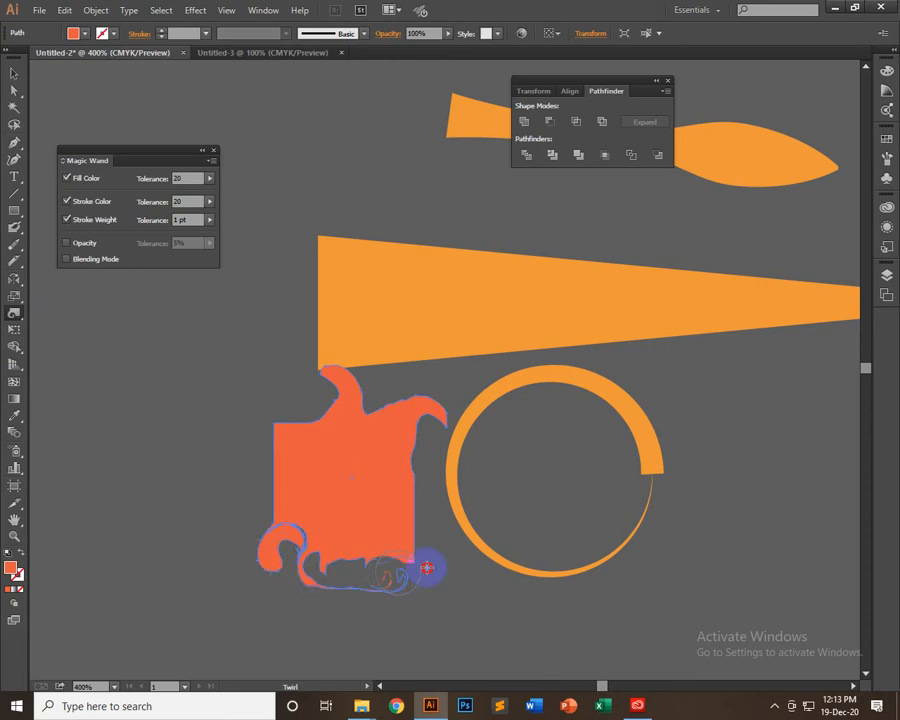
Roughen the orange-red shape's side edges with the Scallop tool and burst its upper left corner into spikes with the Crystallize tool
click(14, 313)
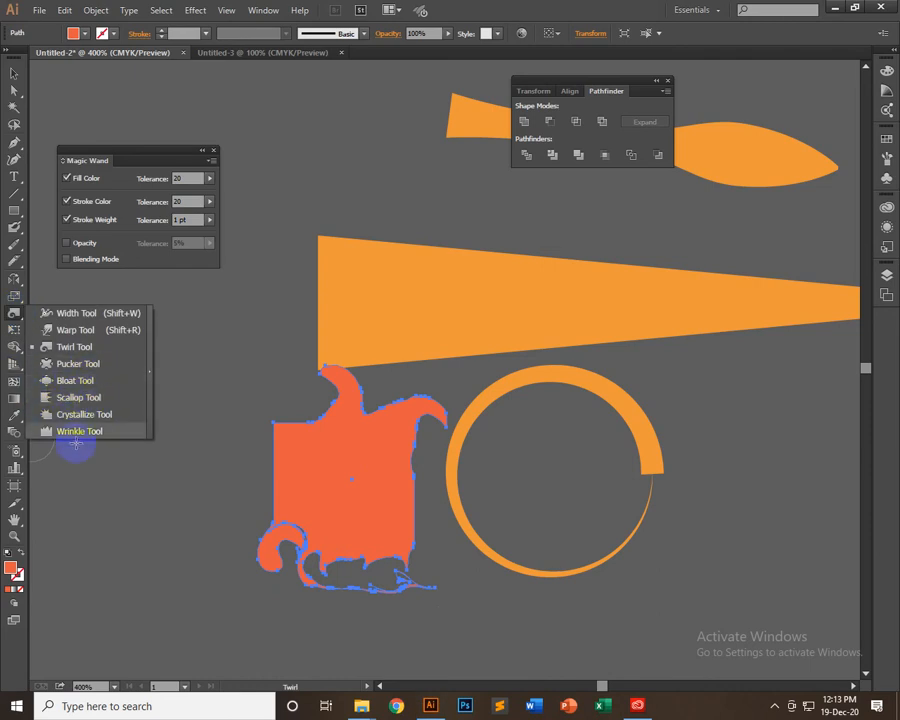
click(90, 398)
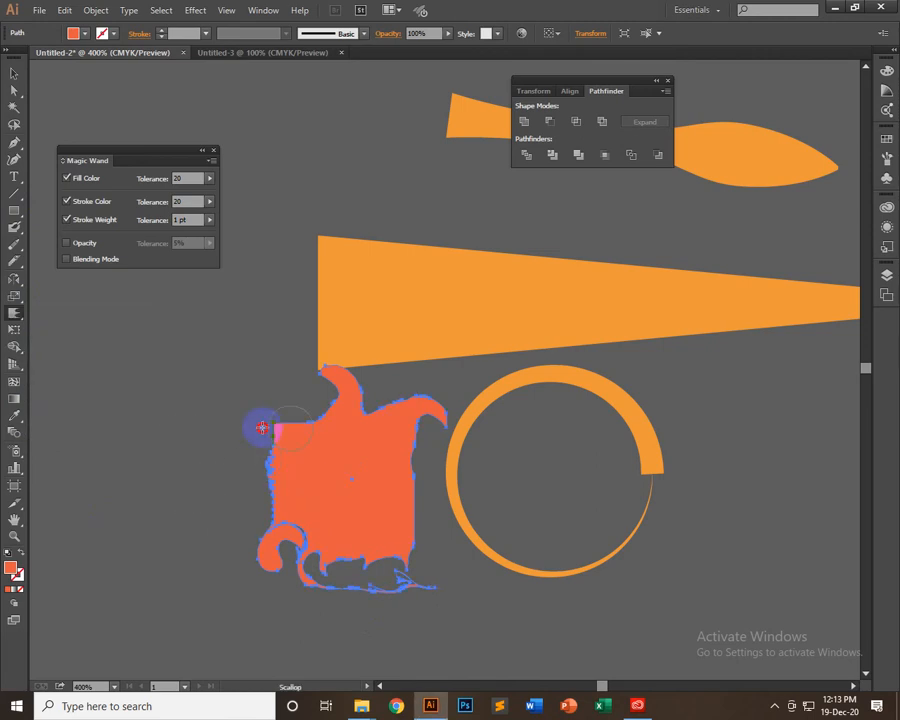
mouse_move(262, 428)
mouse_down()
mouse_move(428, 483)
mouse_move(393, 496)
mouse_move(396, 524)
mouse_move(373, 441)
mouse_move(461, 427)
mouse_move(366, 458)
mouse_up()
drag(12, 320, 83, 416)
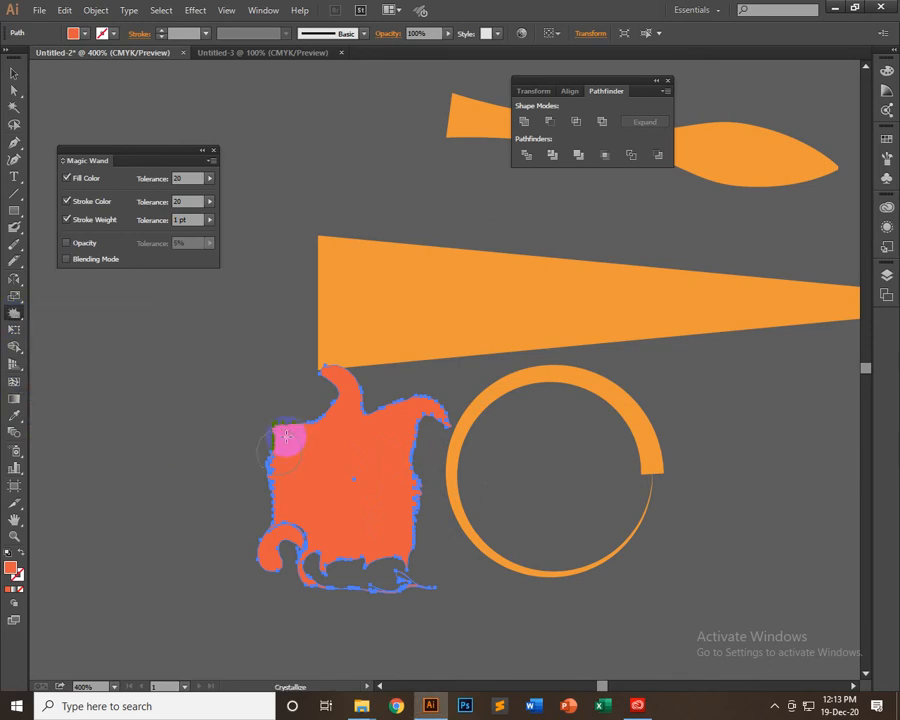
drag(282, 428, 284, 435)
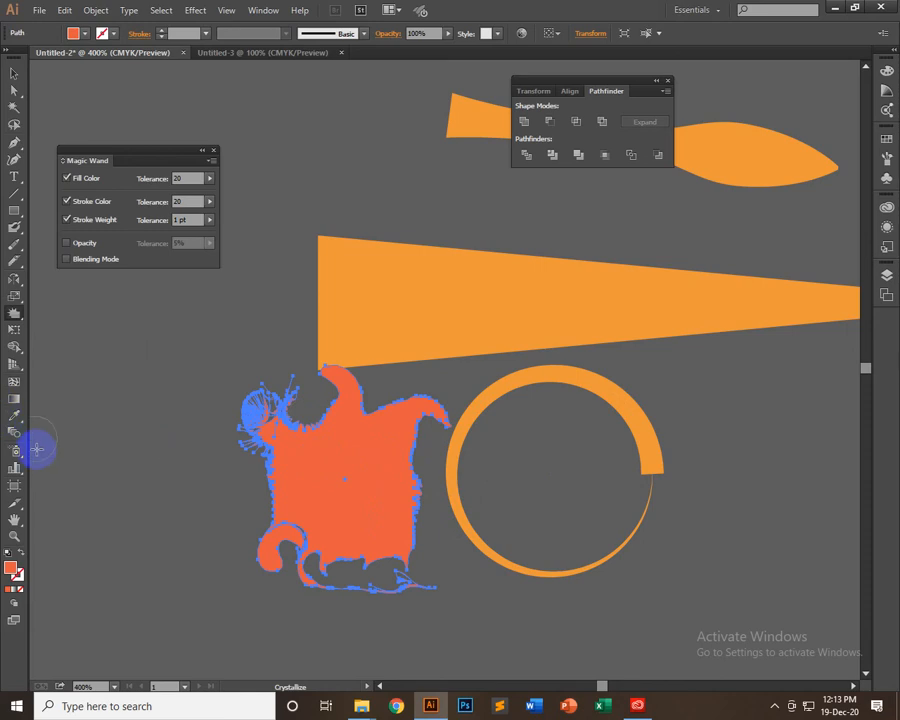
Roughen the orange-red shape's upper edge, horns and lower edge with the Wrinkle tool
drag(15, 318, 78, 428)
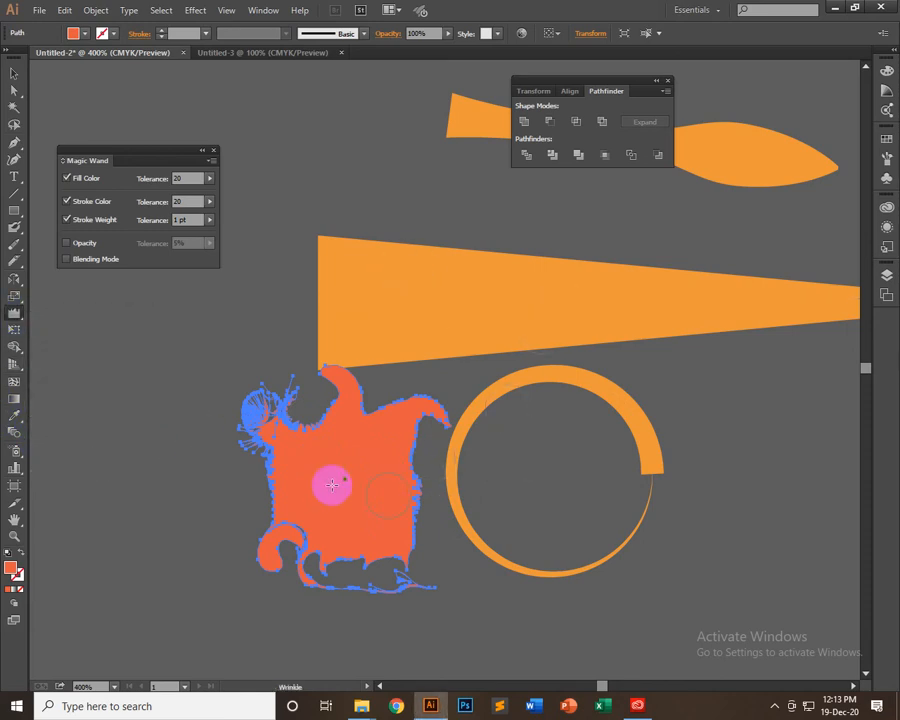
mouse_move(350, 314)
mouse_down()
mouse_move(345, 291)
mouse_move(337, 319)
mouse_up()
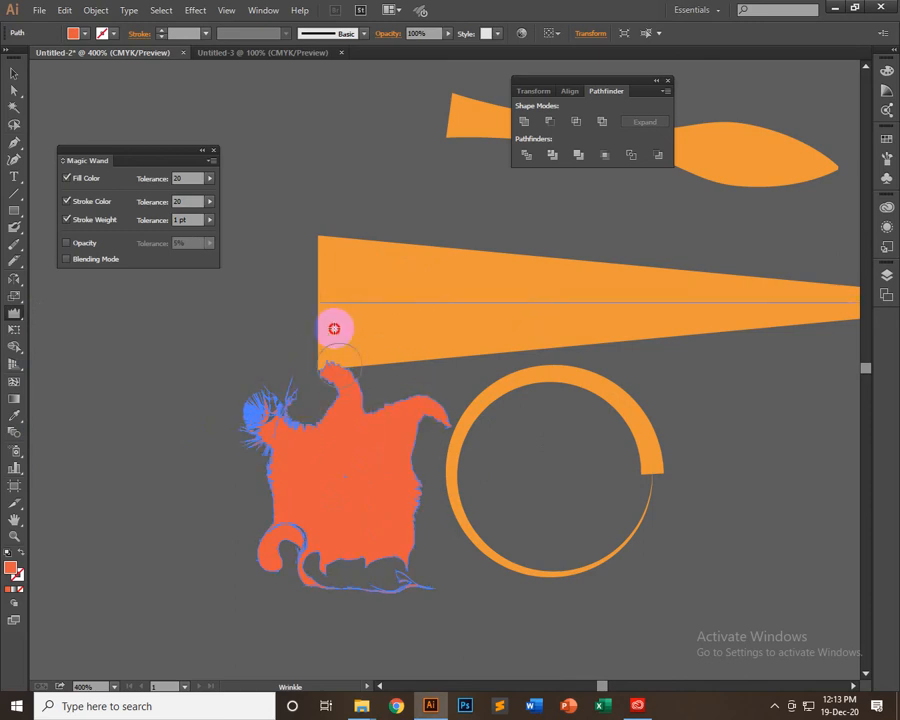
drag(334, 328, 338, 336)
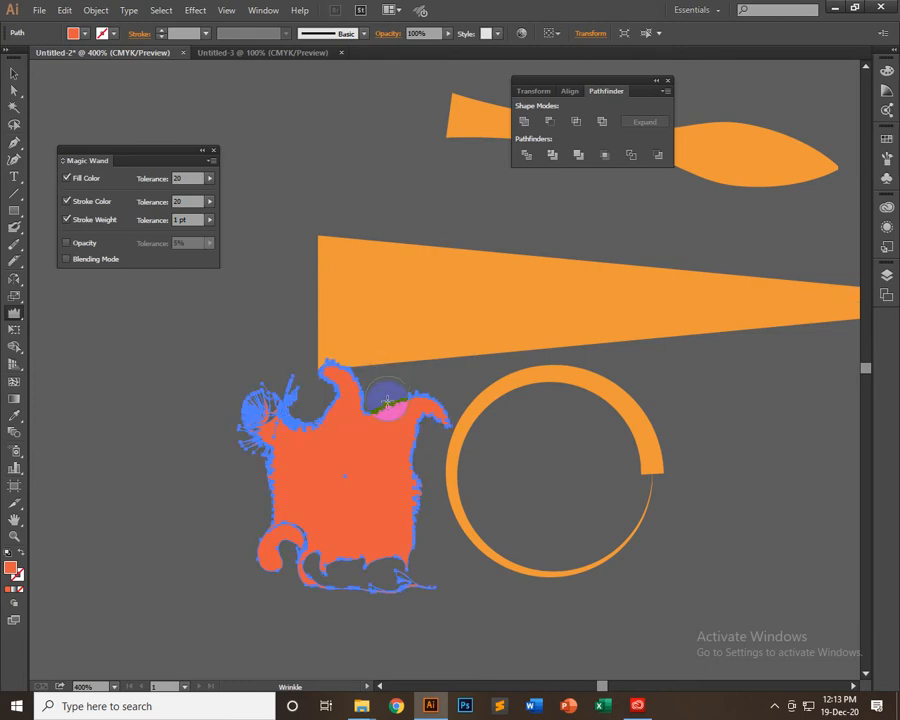
drag(389, 371, 398, 398)
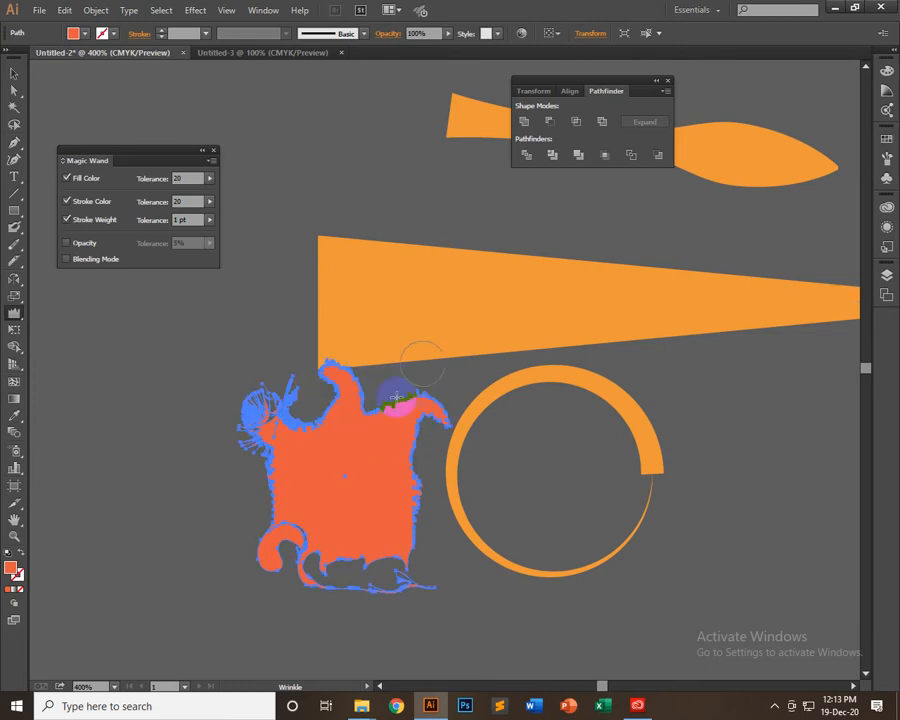
mouse_move(286, 424)
mouse_down()
mouse_move(255, 435)
mouse_move(311, 397)
mouse_up()
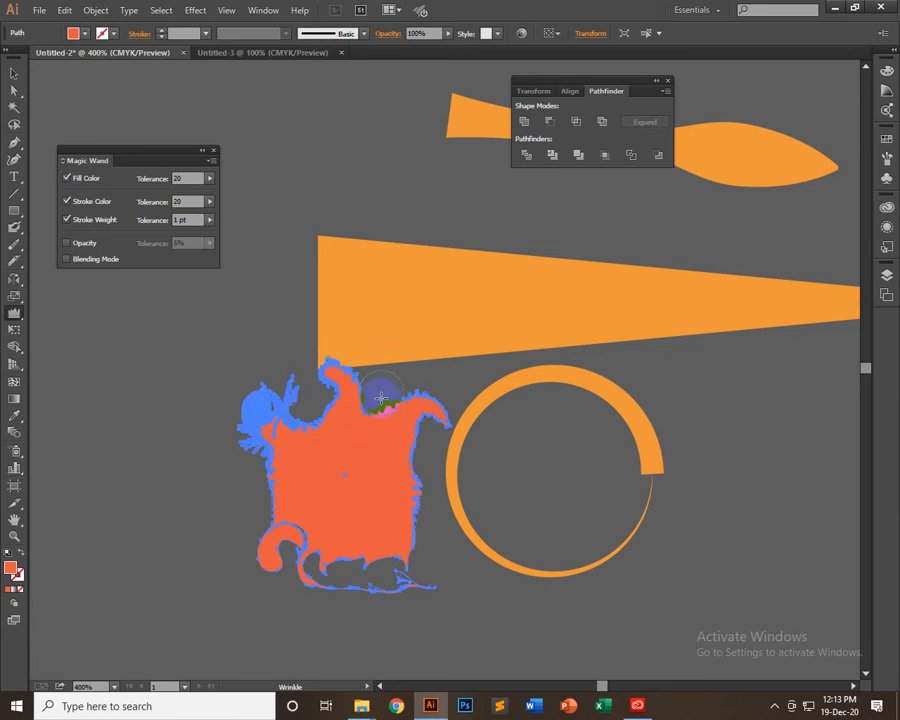
click(384, 398)
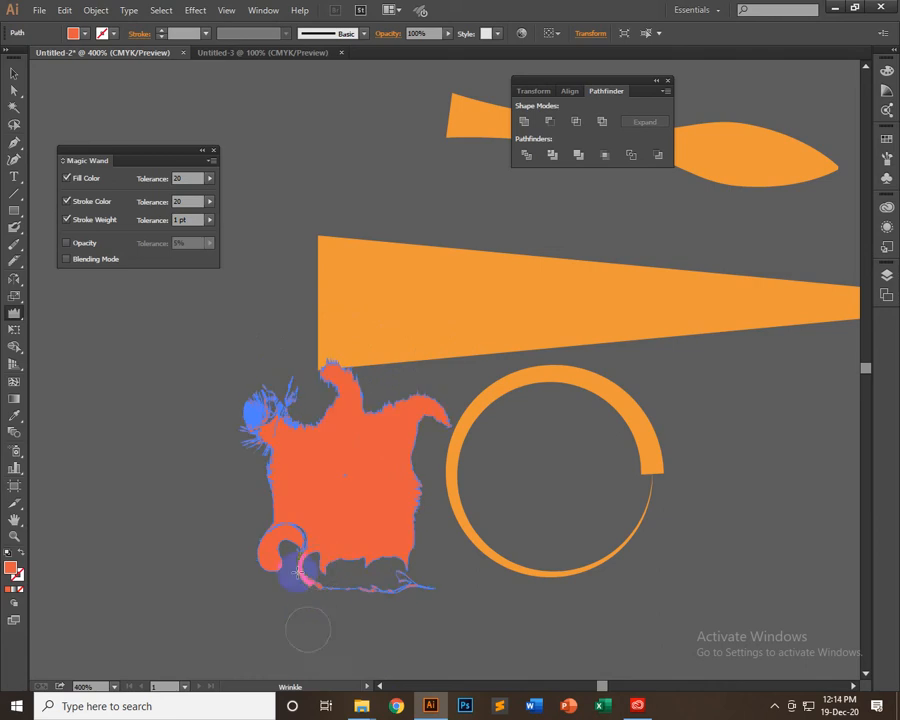
mouse_move(298, 572)
mouse_down()
mouse_move(295, 536)
mouse_move(297, 599)
mouse_move(327, 558)
mouse_move(329, 615)
mouse_move(342, 575)
mouse_move(382, 596)
mouse_move(372, 530)
mouse_move(361, 604)
mouse_move(364, 555)
mouse_move(372, 615)
mouse_move(368, 558)
mouse_move(399, 584)
mouse_move(394, 540)
mouse_up()
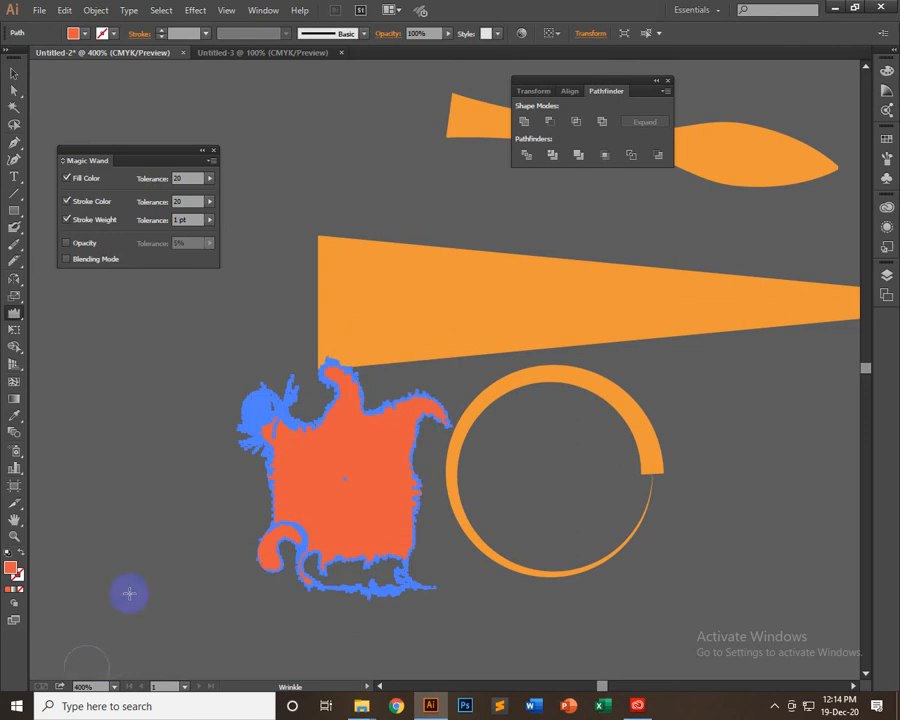
Move the distorted orange-red shape down and left, clear of the orange wedge, and deselect it
click(14, 73)
drag(356, 456, 228, 493)
click(284, 362)
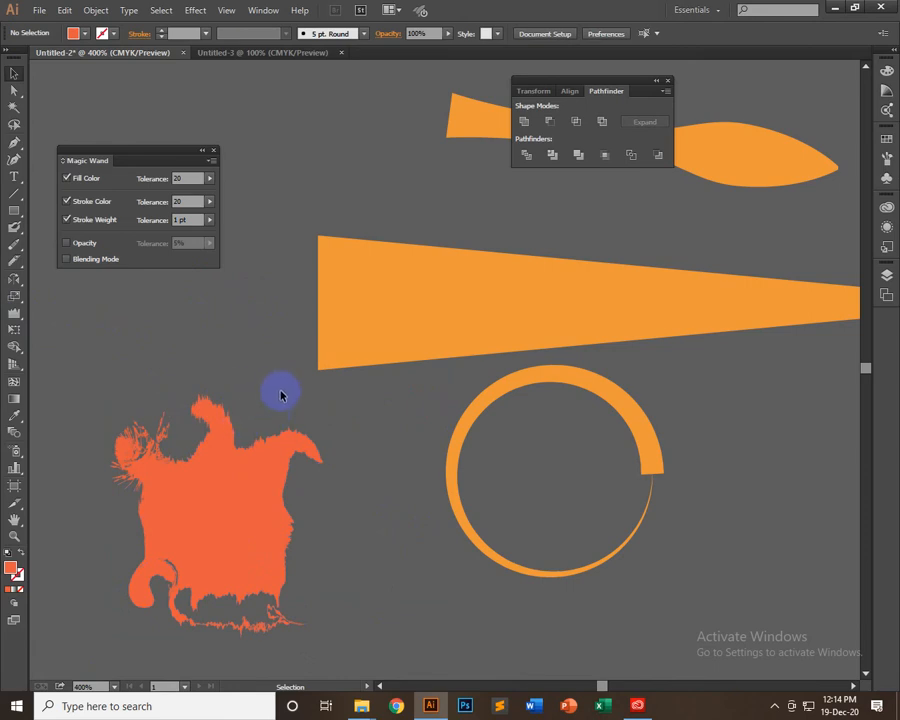
drag(15, 318, 80, 432)
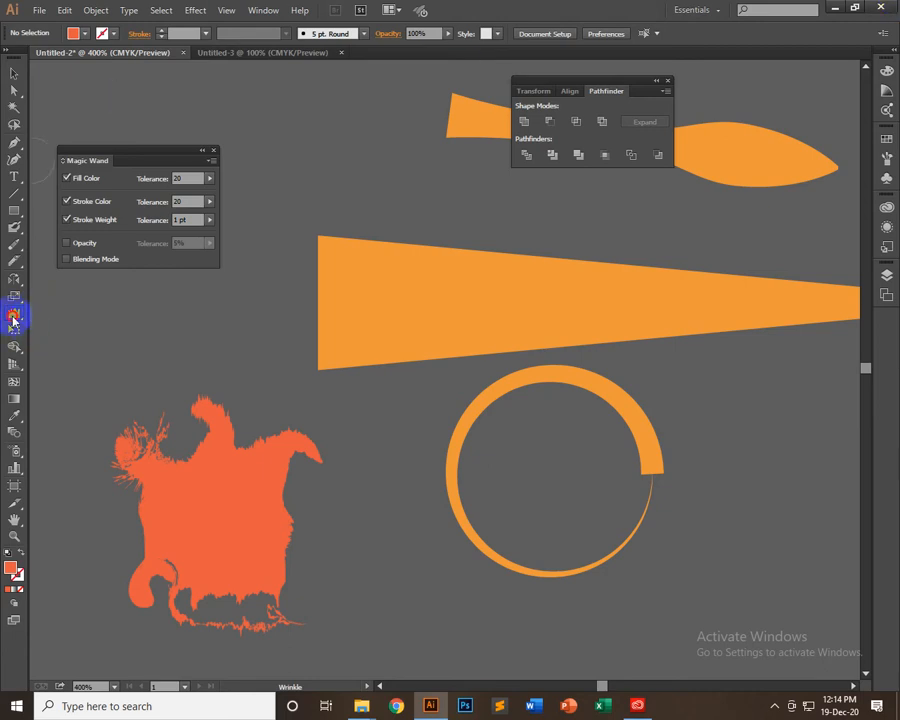
drag(13, 316, 50, 317)
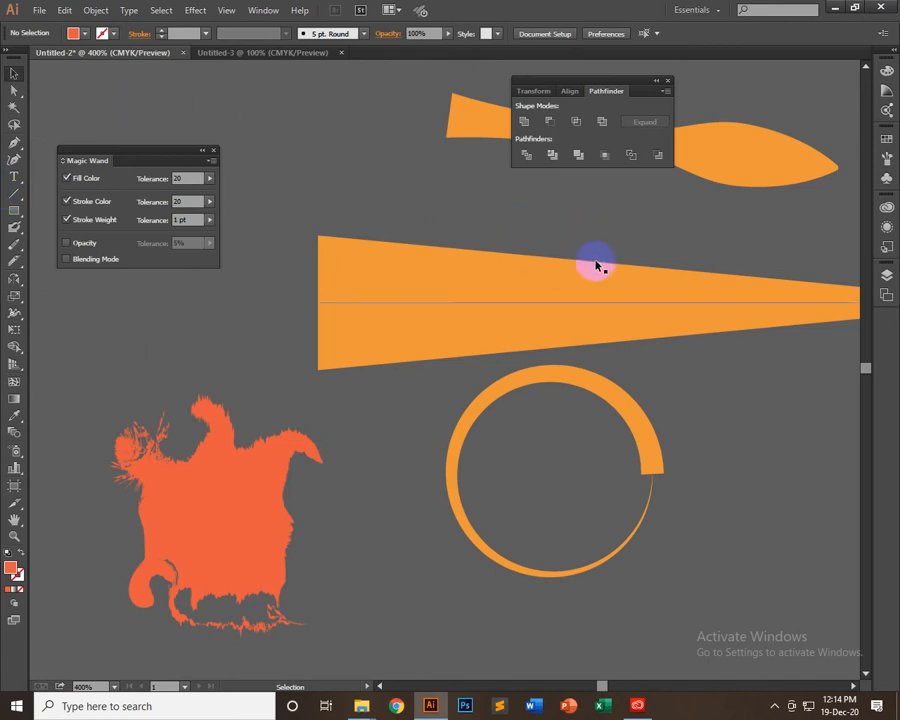
Move the blended black rectangles off the artboard, beyond its upper right corner
key(space)
drag(461, 373, 150, 708)
drag(402, 313, 579, 330)
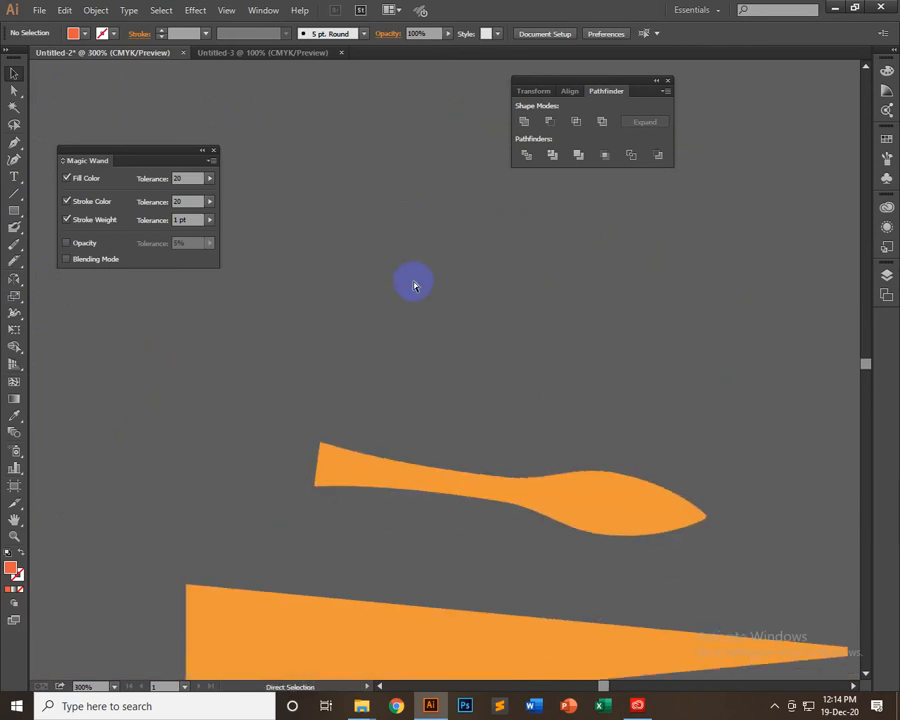
key(ctrl+1)
key(space)
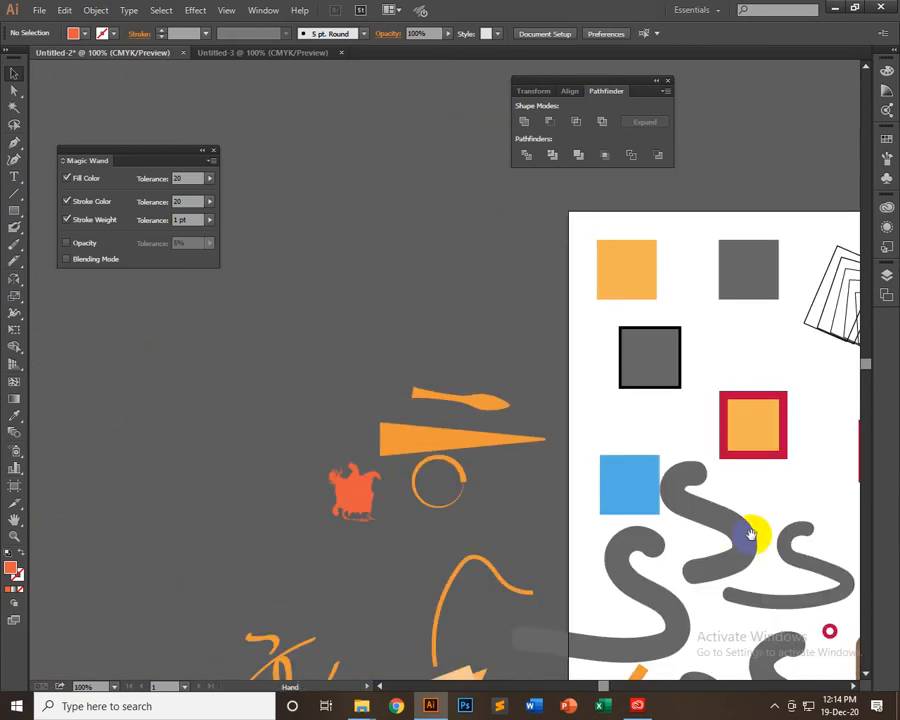
drag(747, 538, 398, 317)
drag(427, 456, 543, 617)
drag(602, 519, 329, 641)
drag(497, 422, 465, 518)
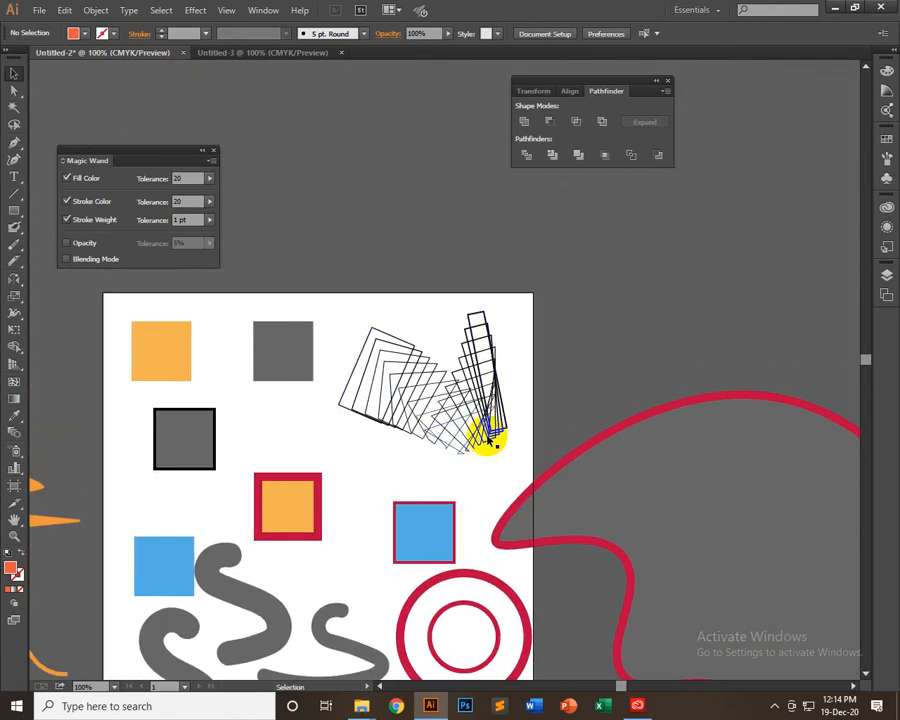
click(486, 428)
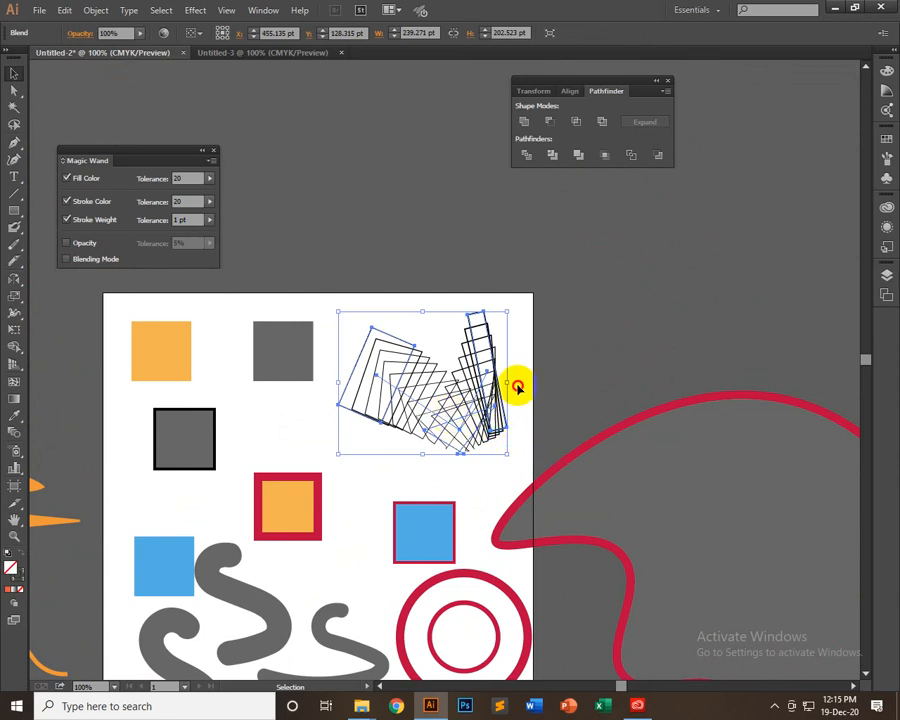
drag(516, 386, 632, 306)
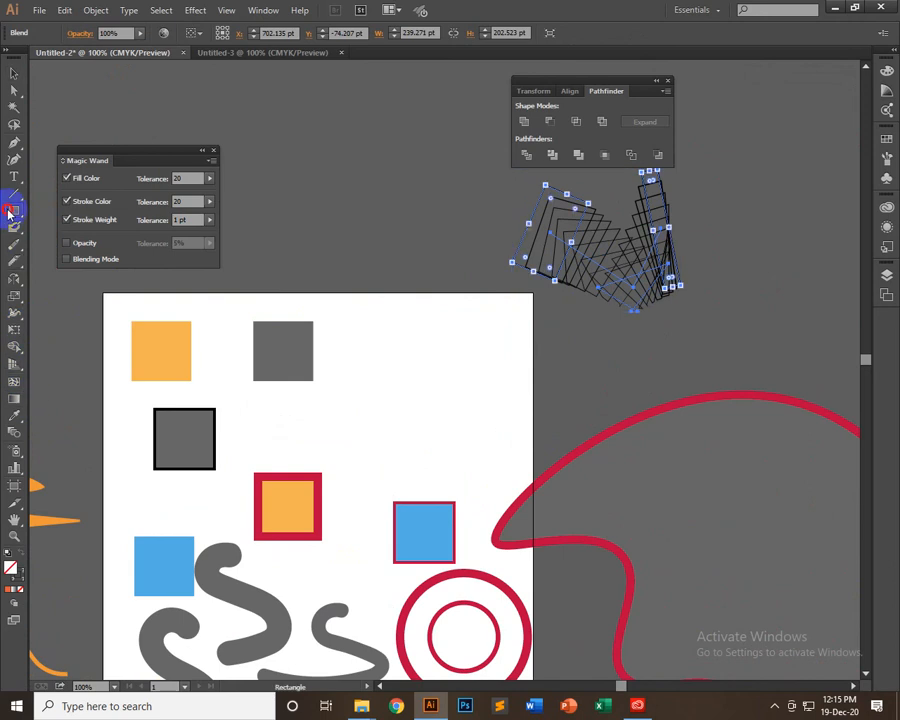
Draw a circle without fill or stroke in the artboard's empty area and place an overlapping copy to its right
drag(10, 209, 77, 244)
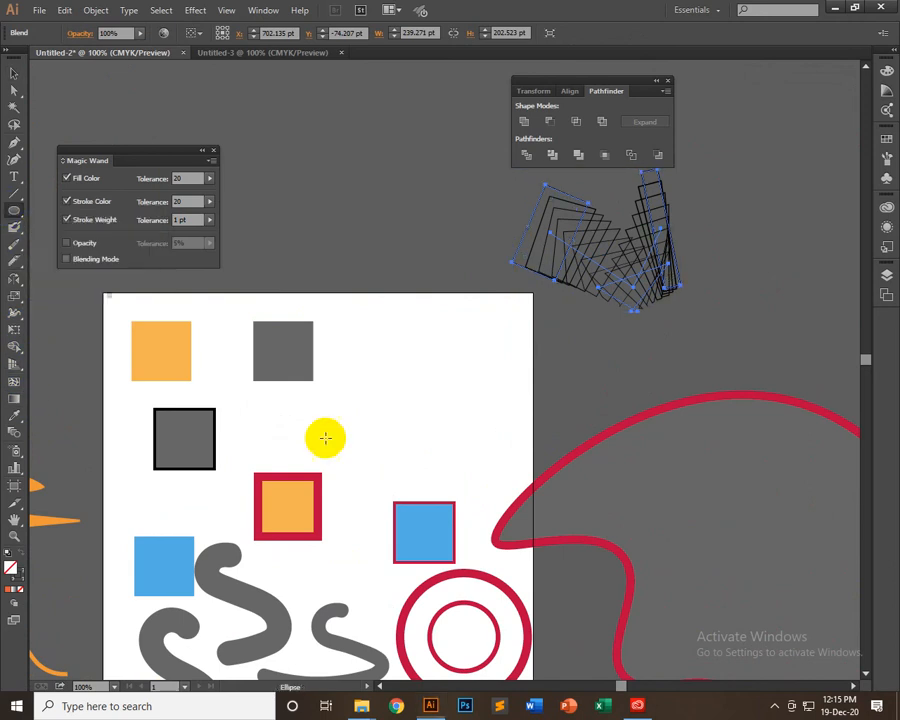
drag(364, 421, 358, 371)
click(13, 73)
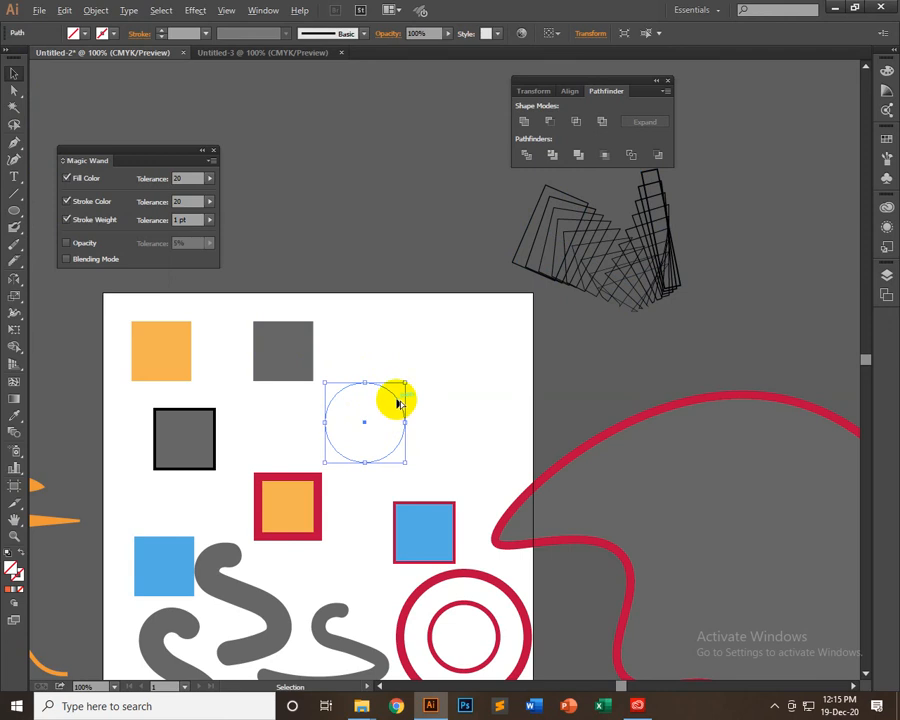
drag(398, 402, 456, 398)
Select both circles and align their bottom edges
drag(464, 339, 338, 452)
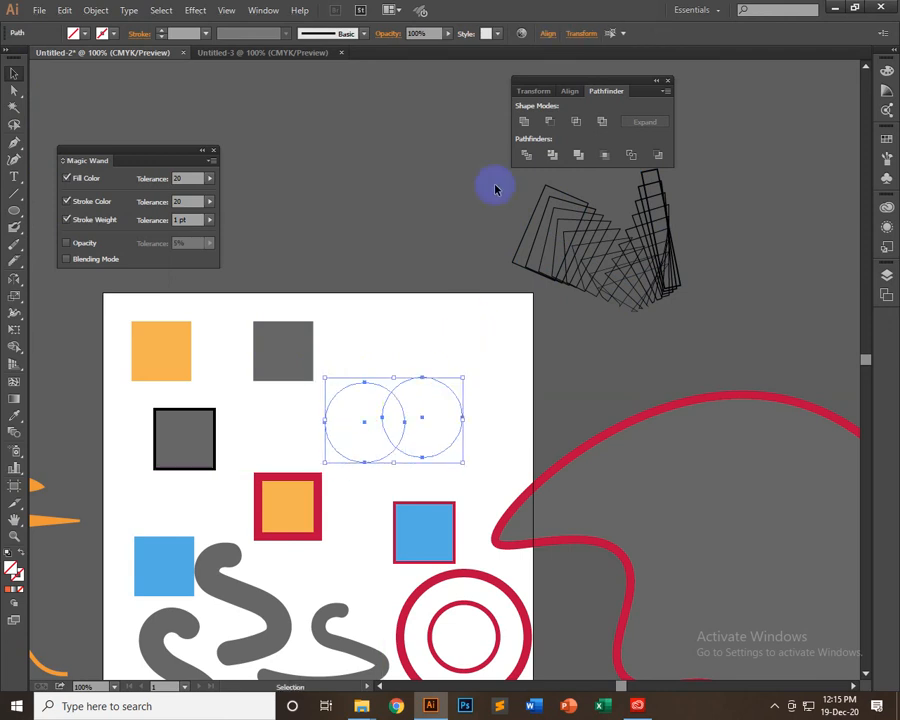
click(547, 33)
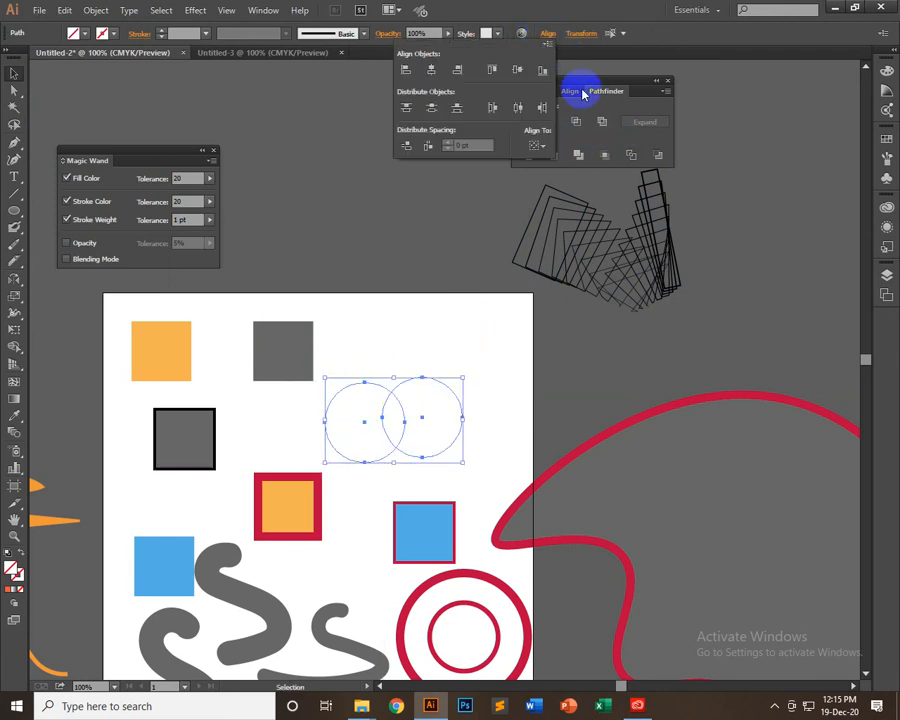
click(541, 70)
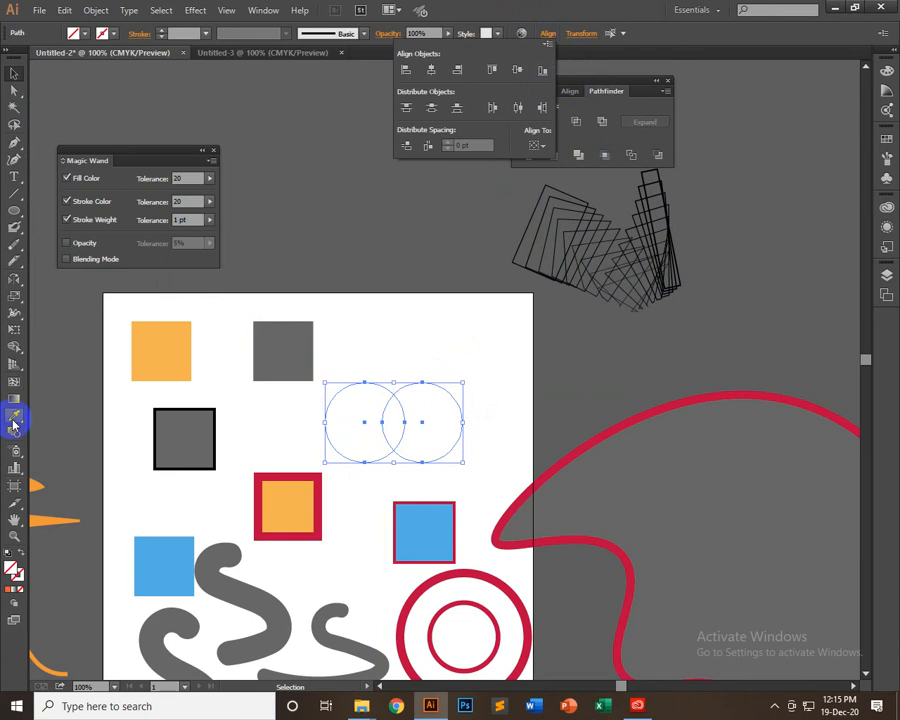
Intersect the two circles into a leaf shape and fill it with the light orange square's color using the Eyedropper
click(13, 420)
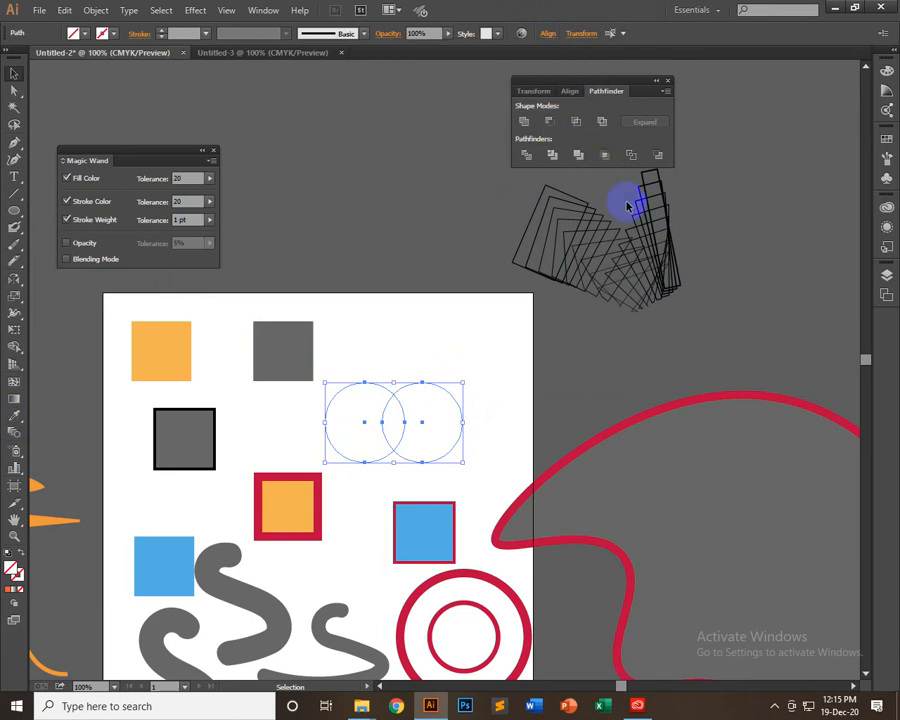
click(576, 121)
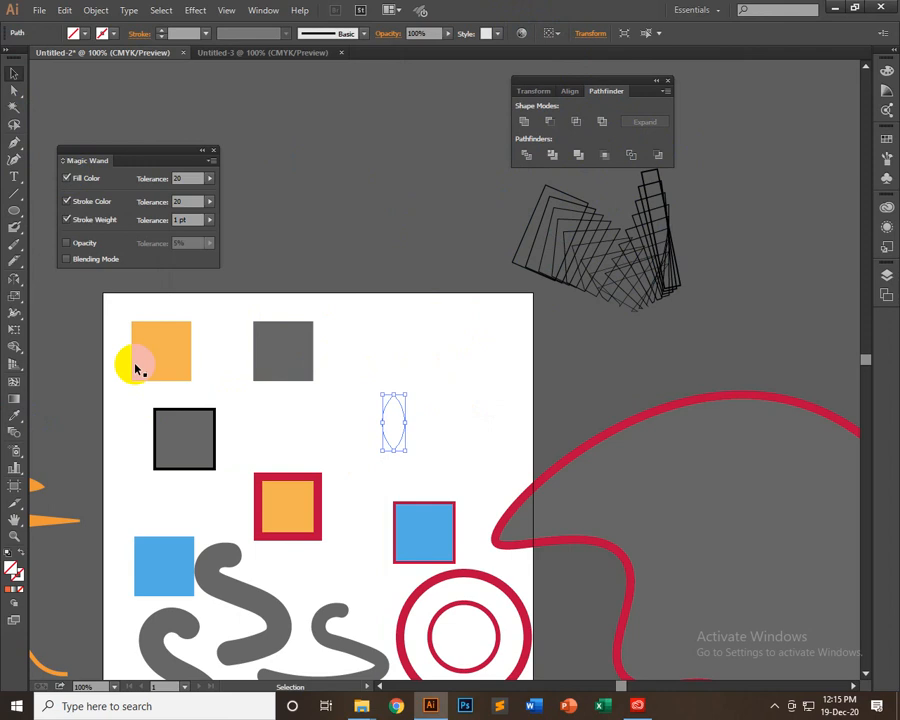
click(14, 414)
click(182, 348)
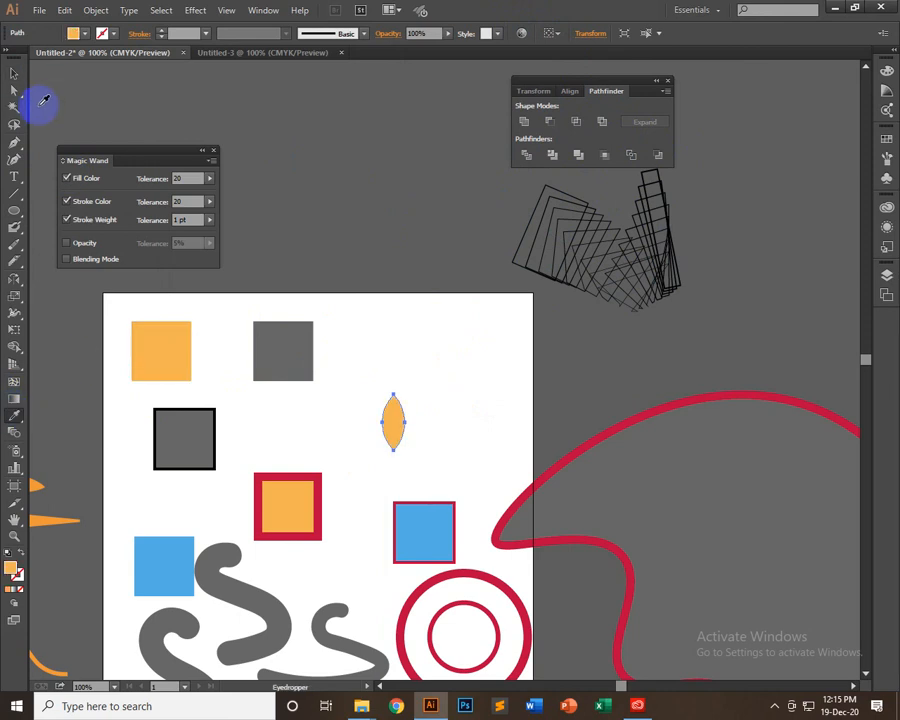
Rotate the leaf clockwise to a diagonal tilt and place a copy just below it
click(14, 73)
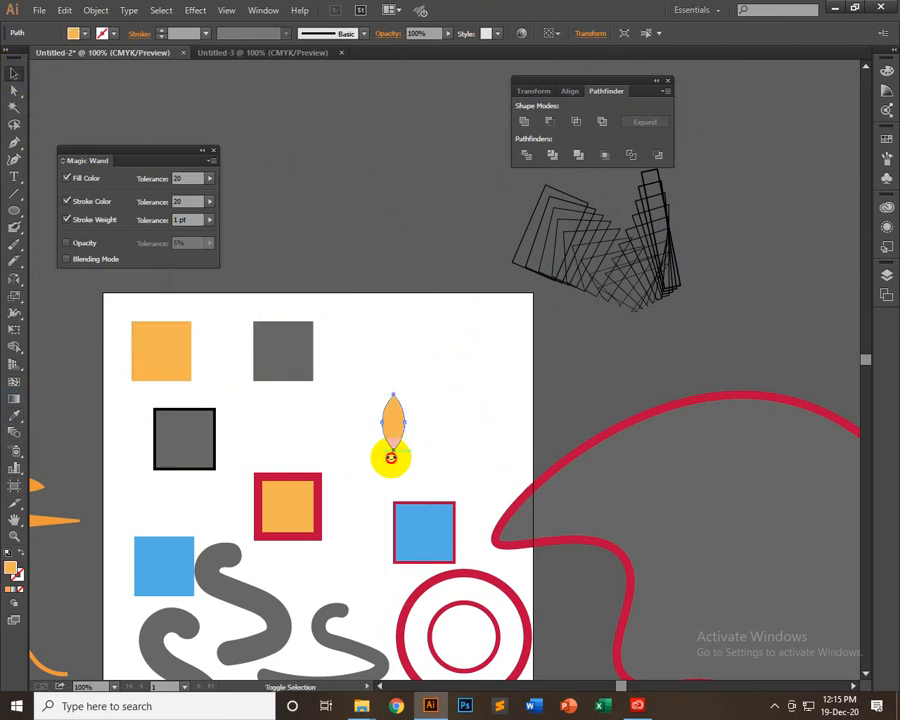
drag(392, 455, 410, 449)
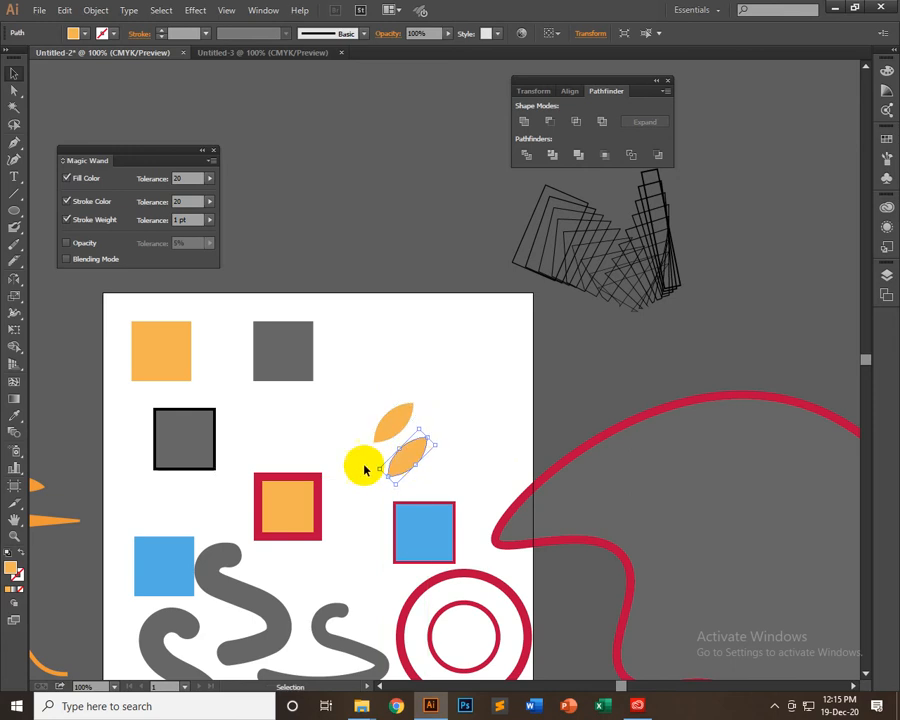
Reflect the lower leaf across the horizontal axis and position it directly beneath the upper leaf with a small gap
double_click(14, 278)
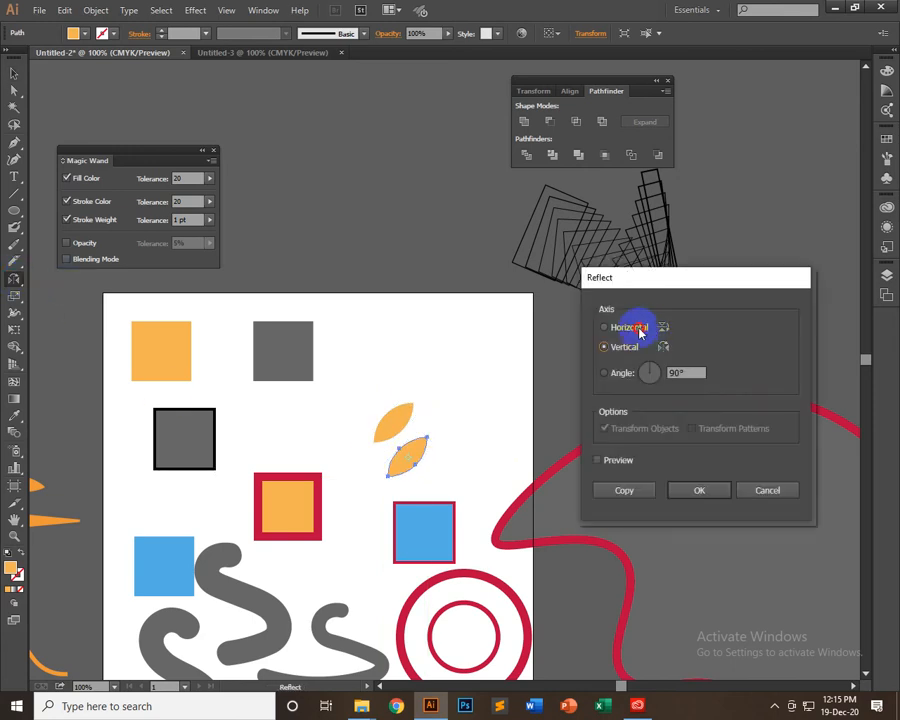
click(640, 333)
key(Return)
click(14, 73)
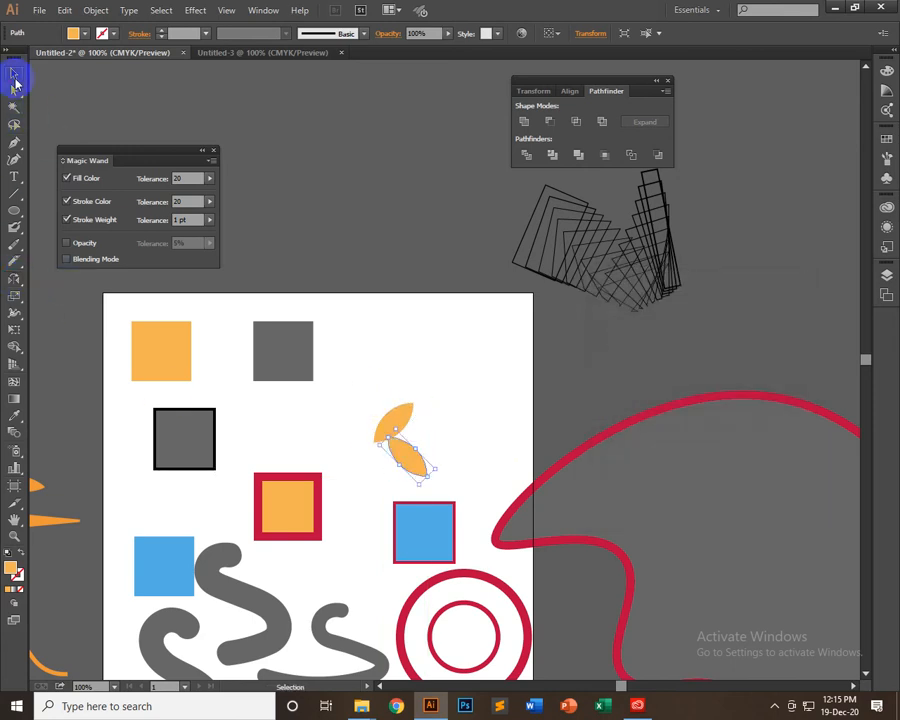
mouse_move(432, 484)
mouse_down()
mouse_move(404, 472)
mouse_move(417, 481)
mouse_up()
key(Left)
key(Left)
key(Left)
key(Left)
key(Left)
key(Left)
key(Left)
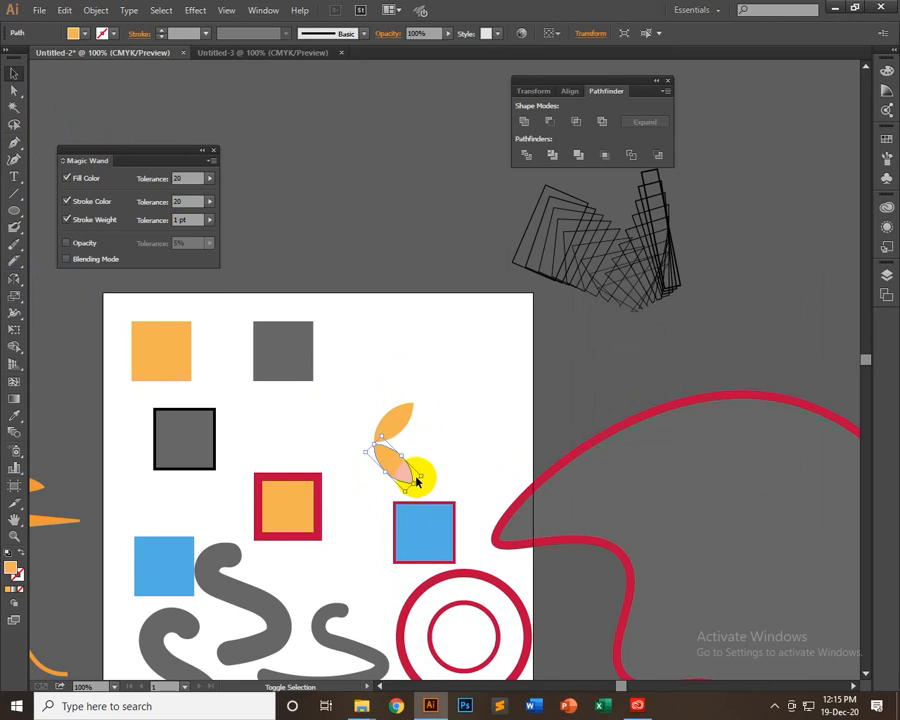
key(Down)
key(Down)
key(Down)
key(Down)
Move both leaves up beside the plain gray square and group them
drag(440, 404, 366, 478)
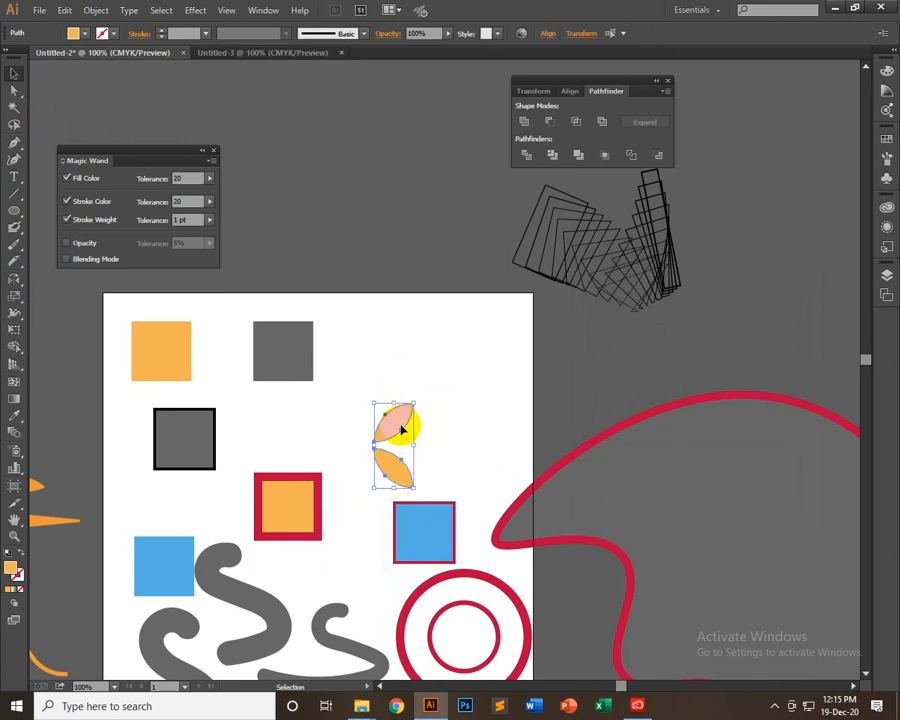
drag(400, 407, 367, 336)
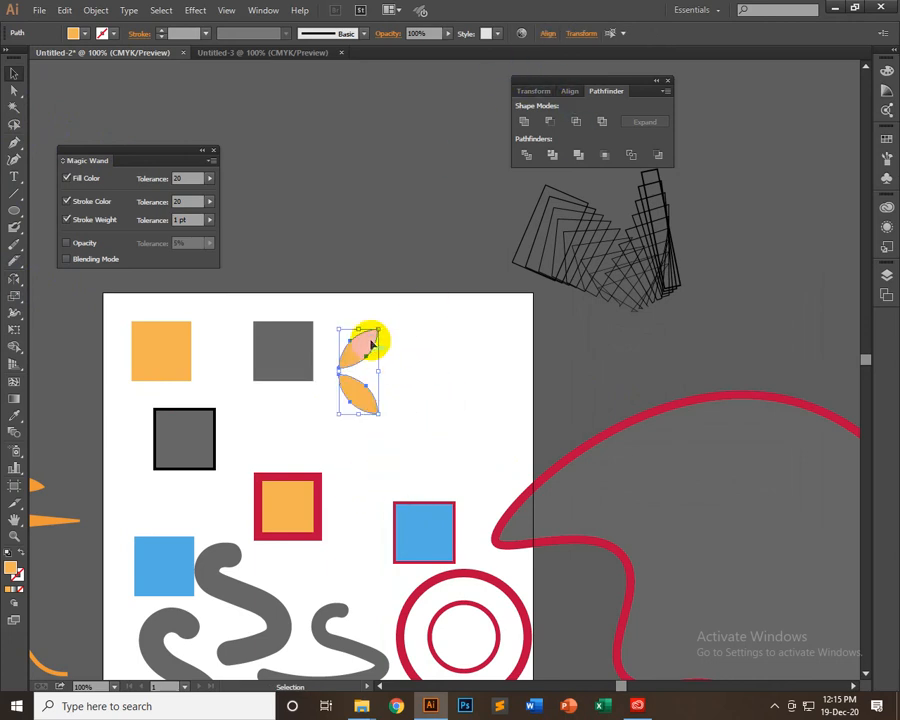
right_click(372, 343)
click(409, 406)
click(418, 364)
Duplicate the leaf group to the right and scale the copy down
drag(369, 400, 499, 396)
drag(517, 321, 488, 346)
Align the large and small leaf groups on their vertical centers and move the small one right to the artboard's edge
drag(342, 315, 520, 428)
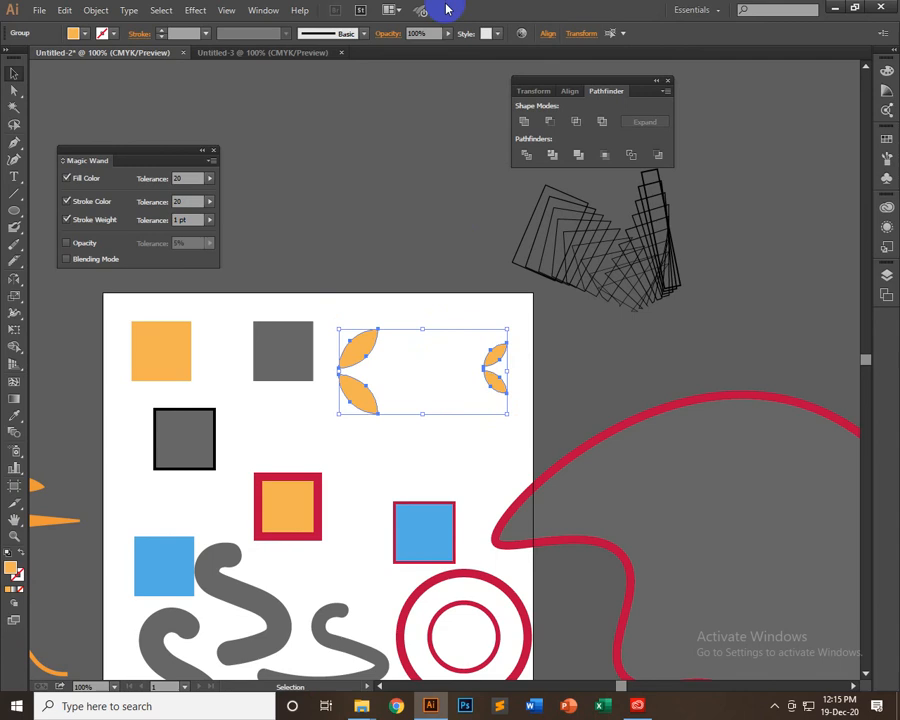
click(548, 33)
click(517, 71)
click(538, 386)
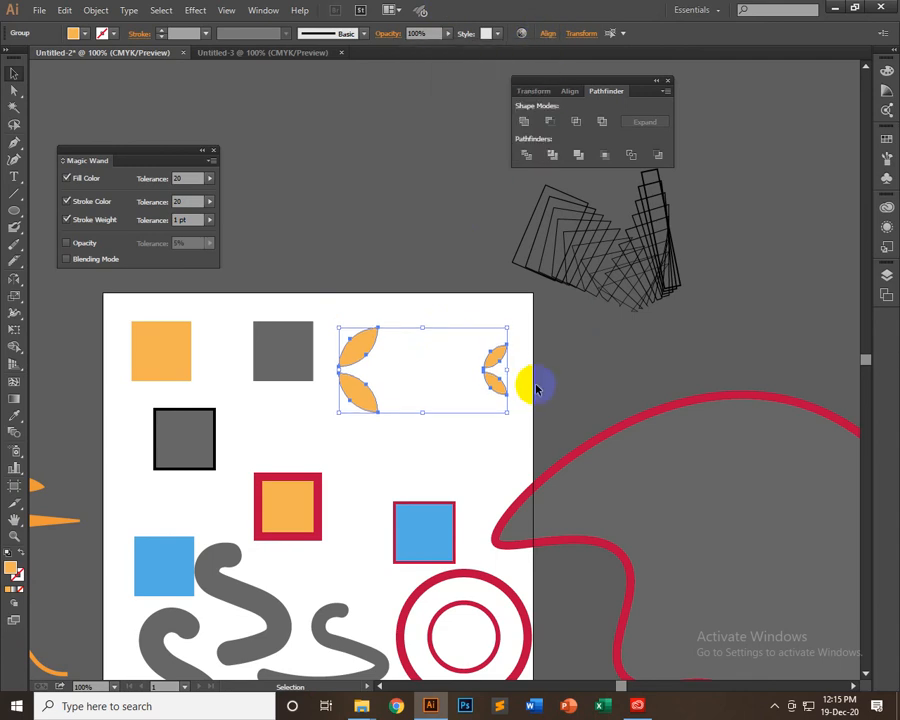
click(492, 385)
drag(492, 385, 594, 365)
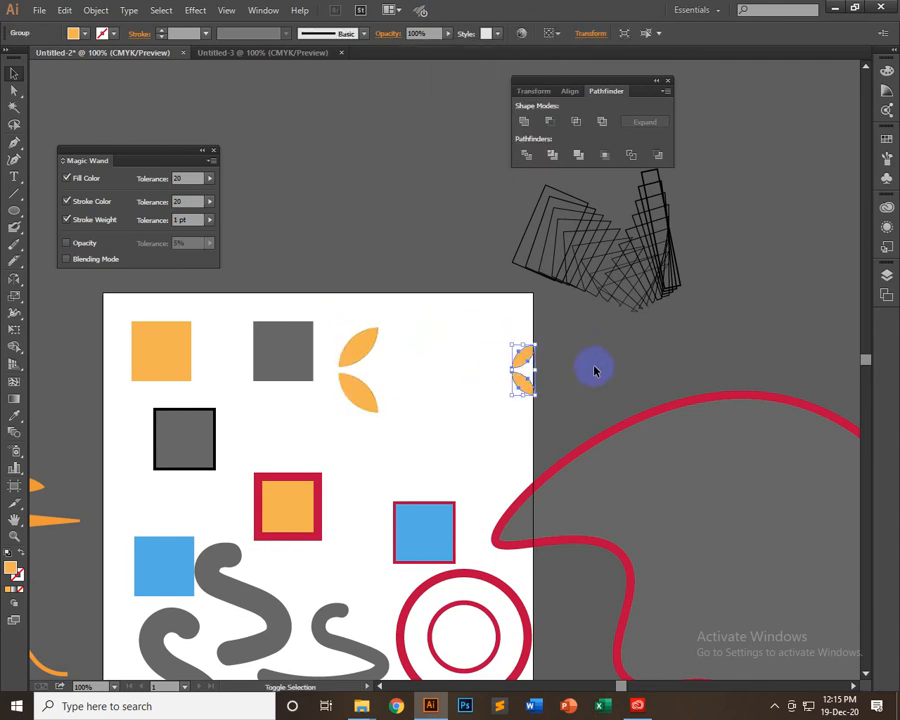
drag(413, 390, 334, 400)
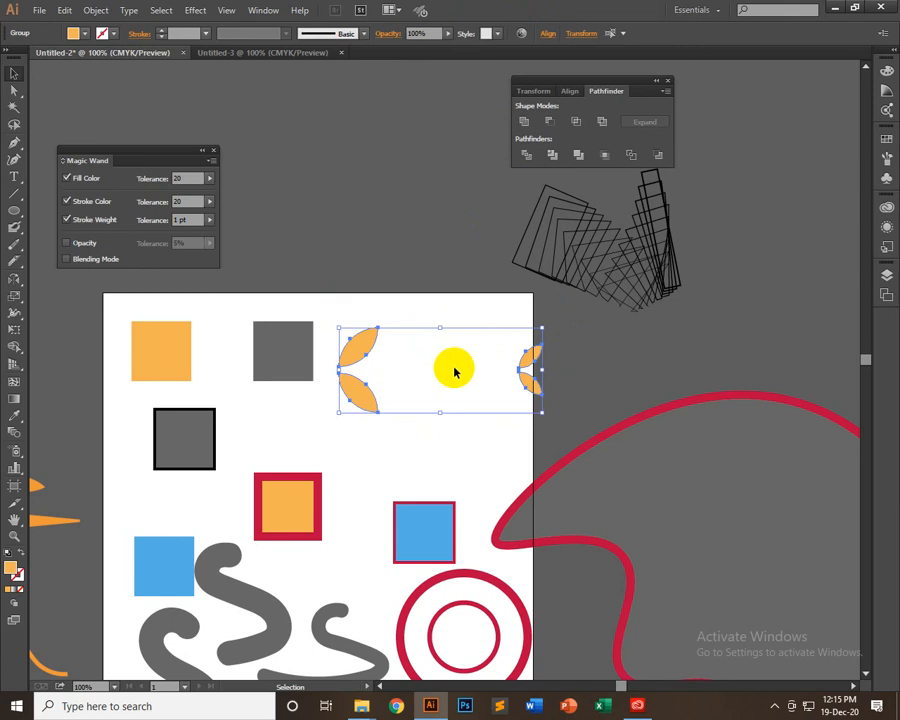
Convert the large leaf group and the small leaf group each into a compound path
click(394, 345)
click(357, 344)
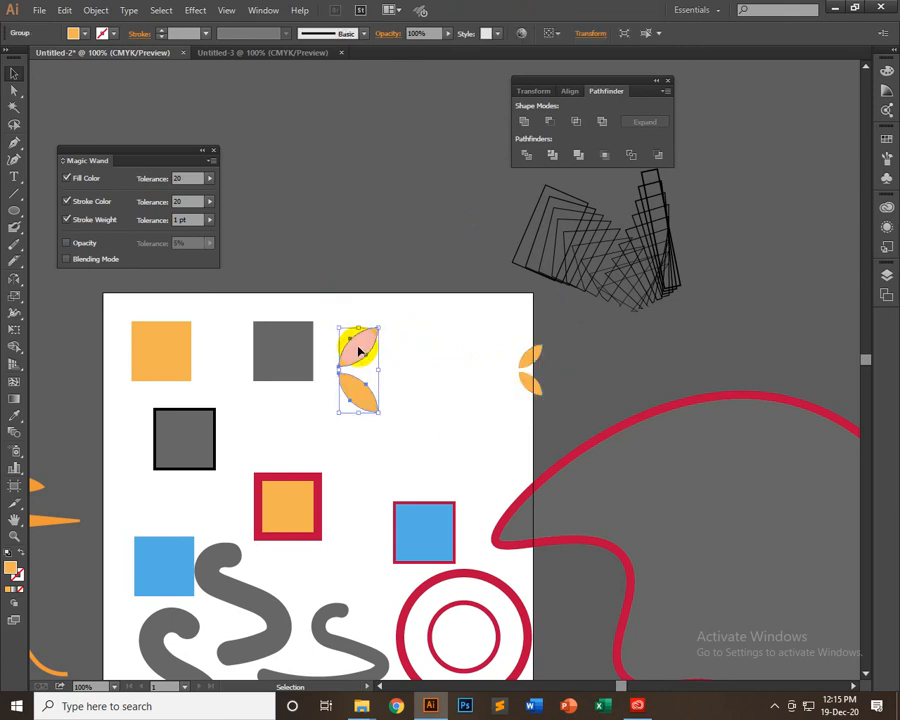
key(ctrl+8)
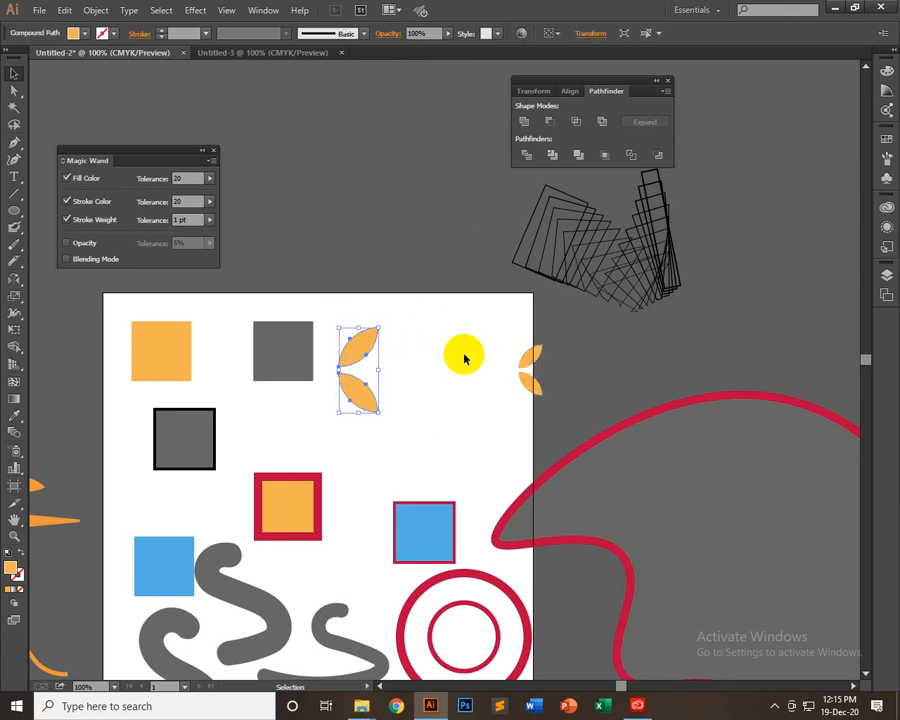
drag(465, 346, 584, 416)
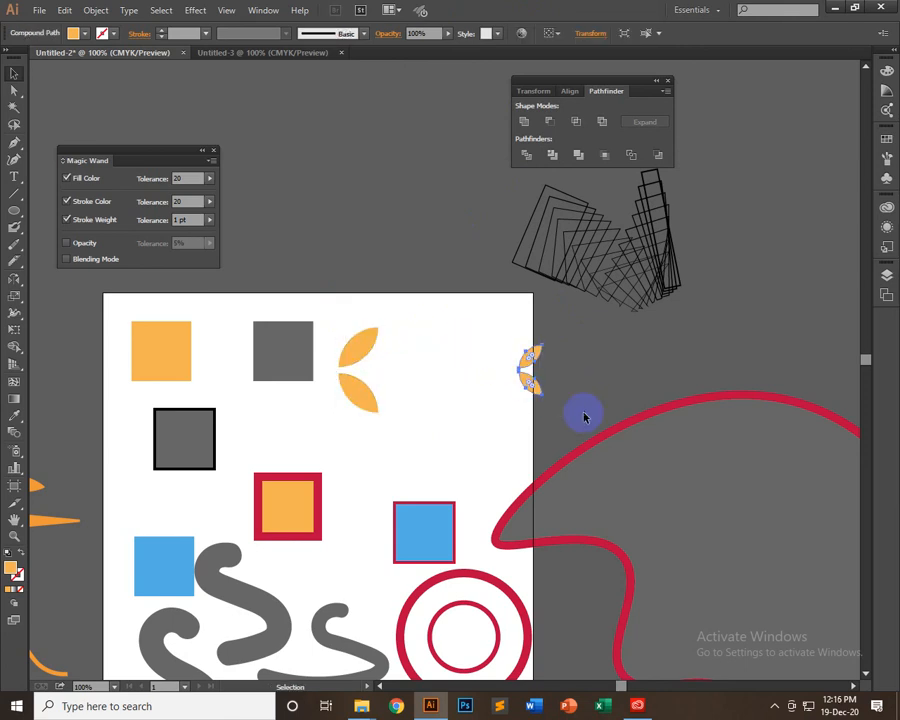
Blend the large and small leaf pairs using Specified Steps spacing of 4
drag(537, 343, 350, 418)
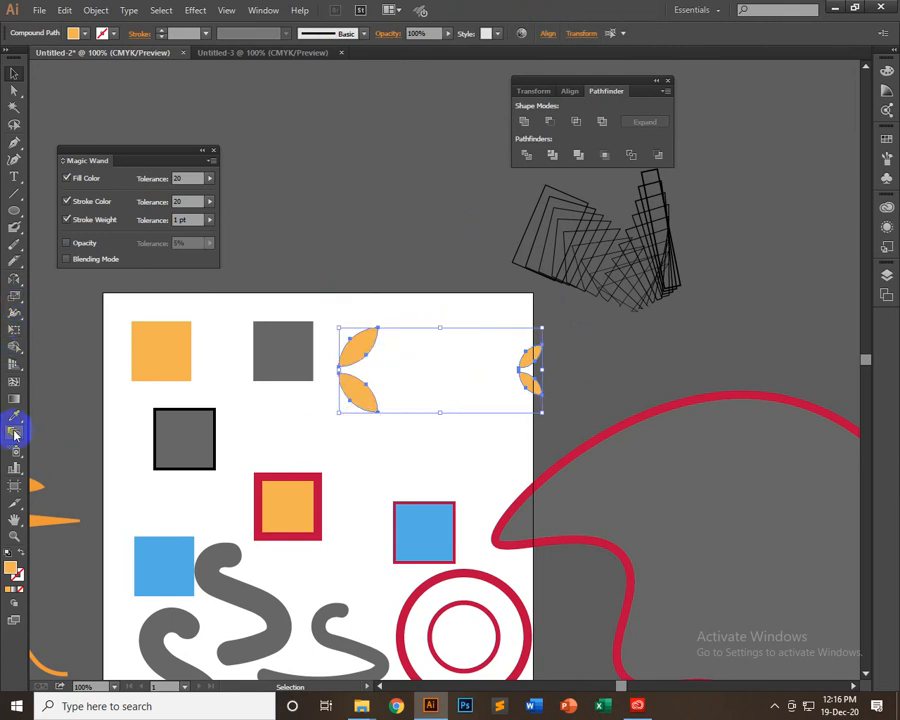
double_click(15, 432)
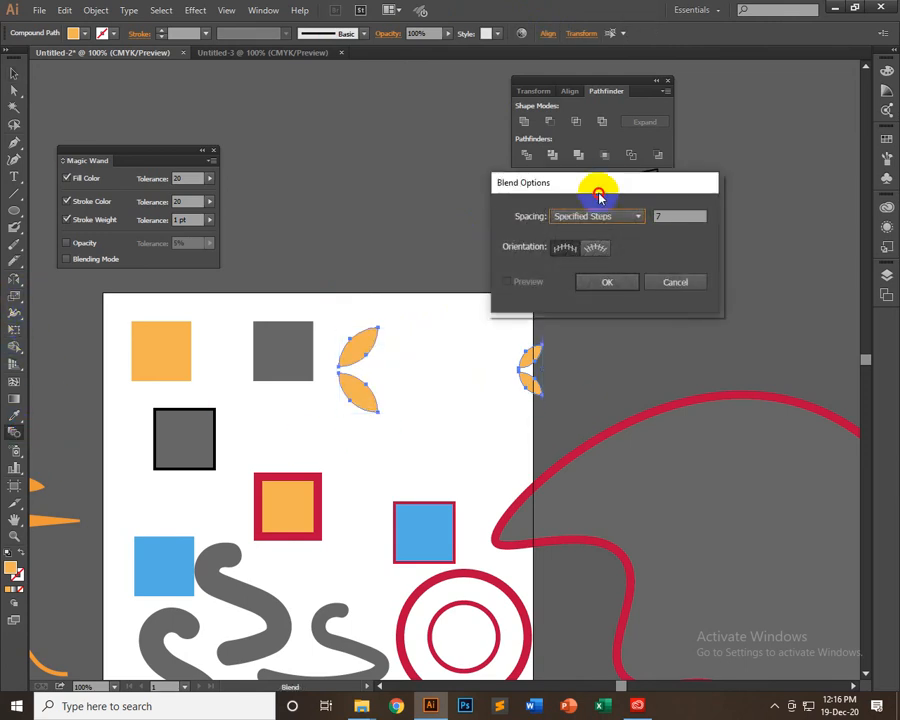
drag(598, 192, 438, 100)
drag(512, 126, 464, 132)
key(Down)
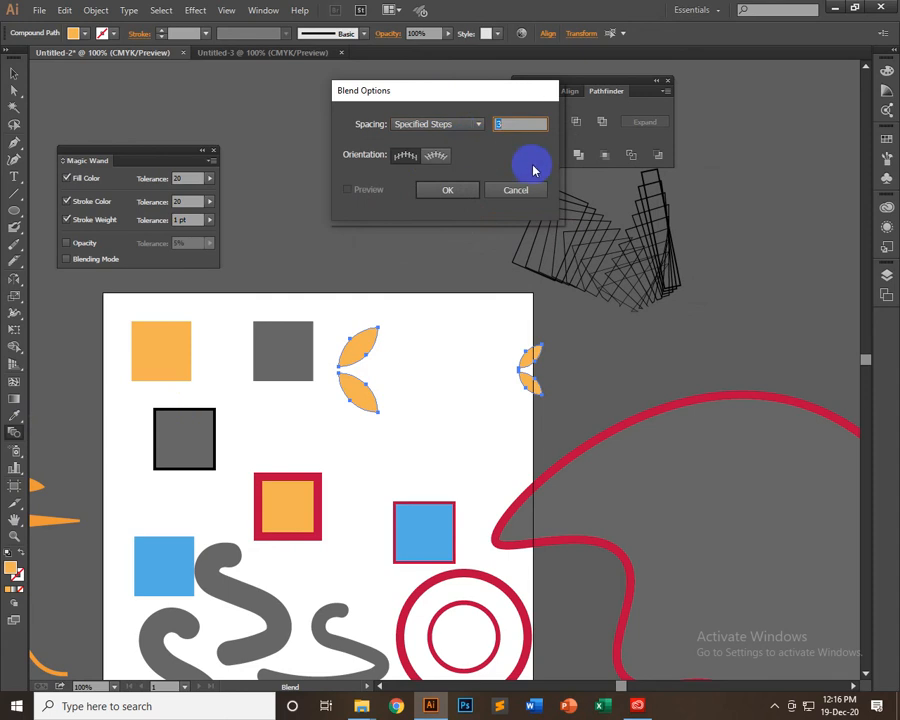
key(Up)
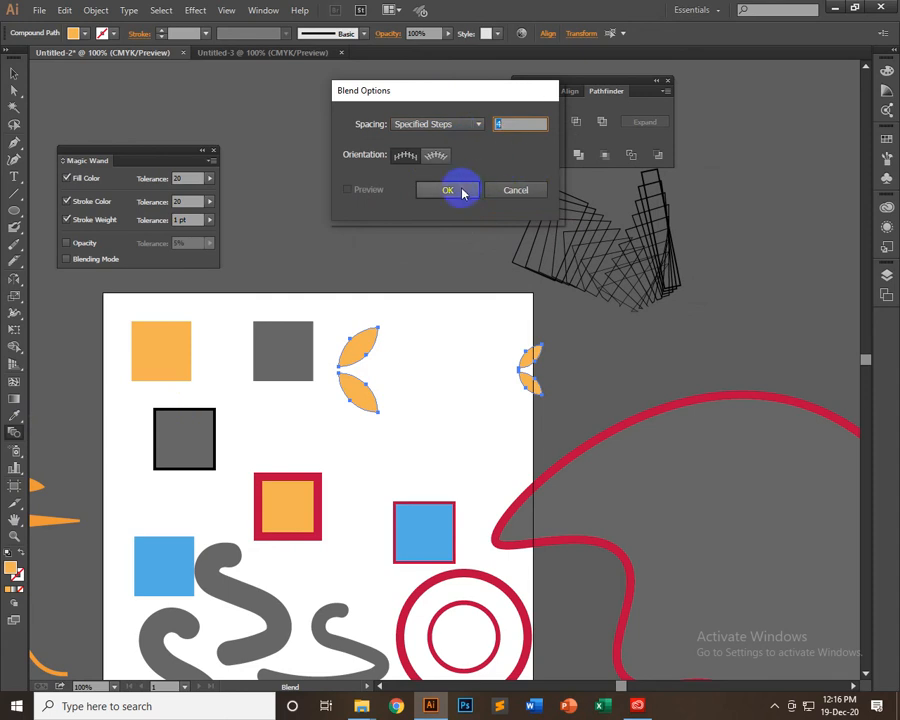
click(463, 192)
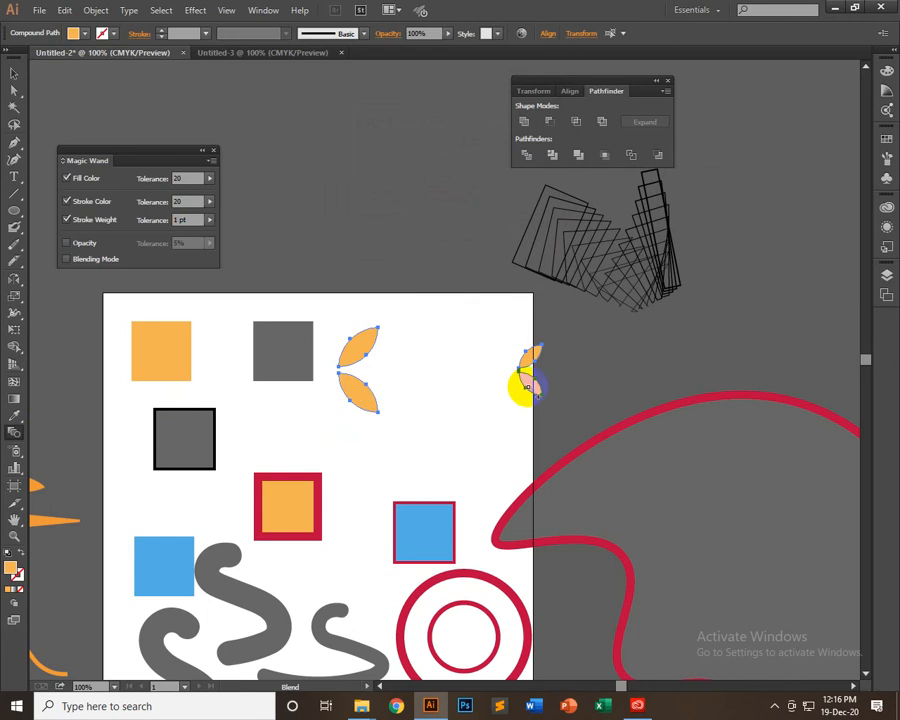
click(530, 383)
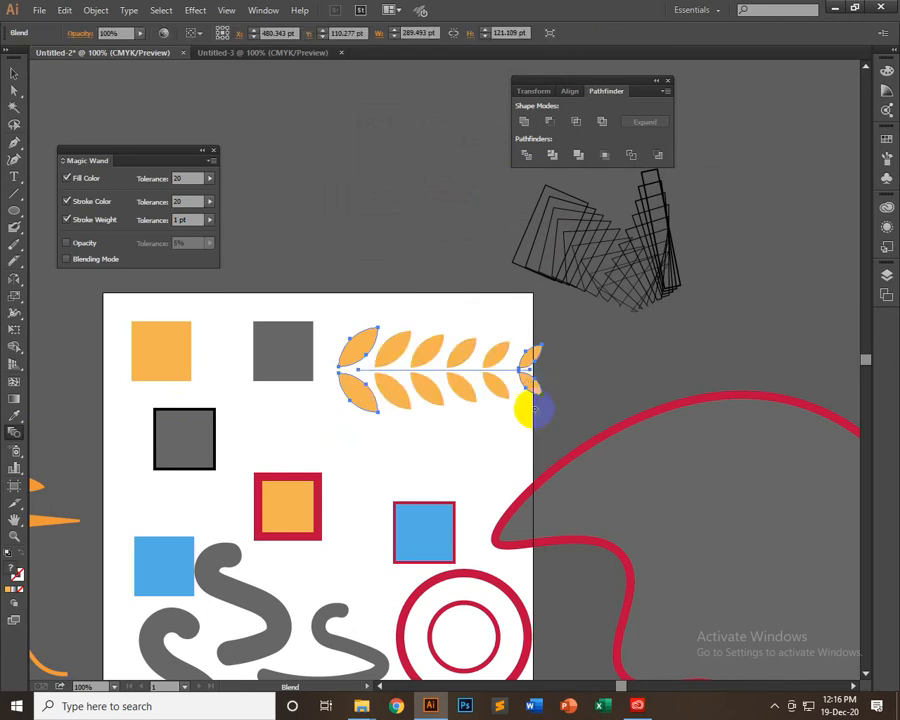
Isolate the leaf blend and move its small end pair farther right beyond the artboard to widen the spacing
click(14, 72)
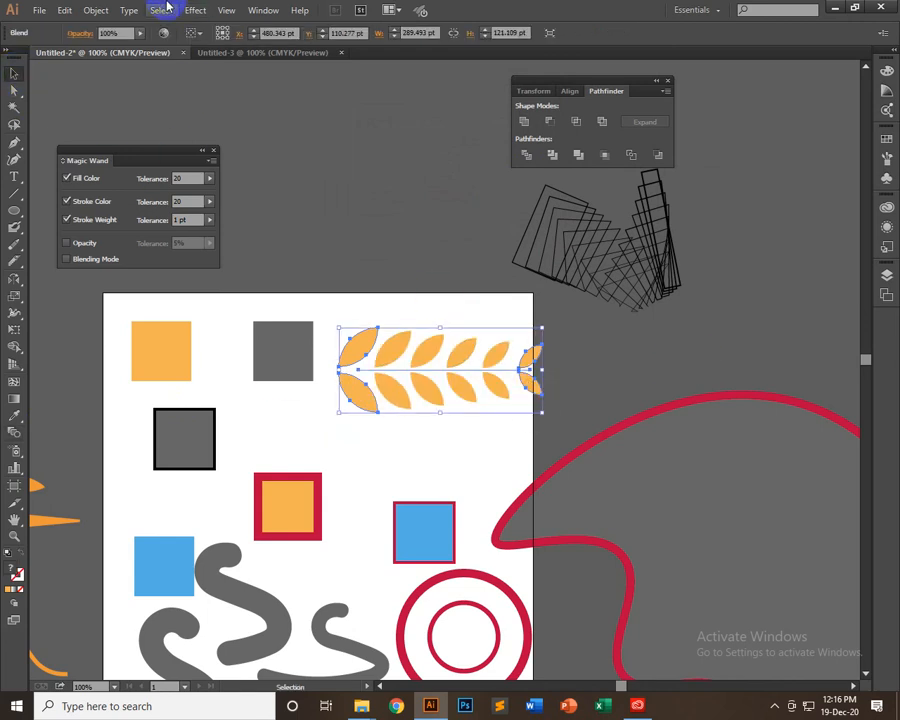
click(540, 362)
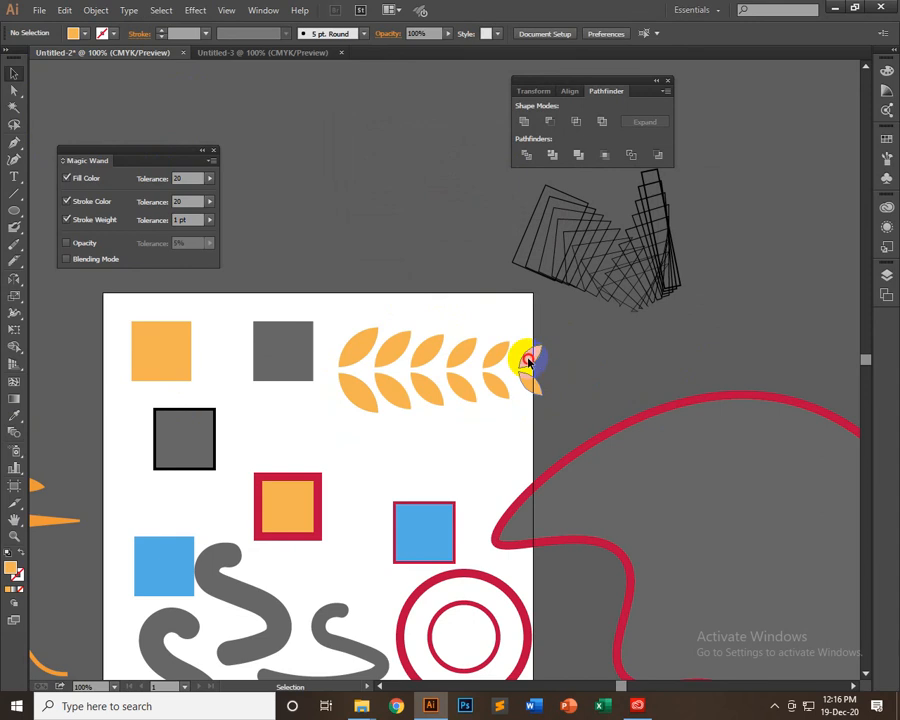
click(528, 361)
double_click(530, 361)
click(530, 361)
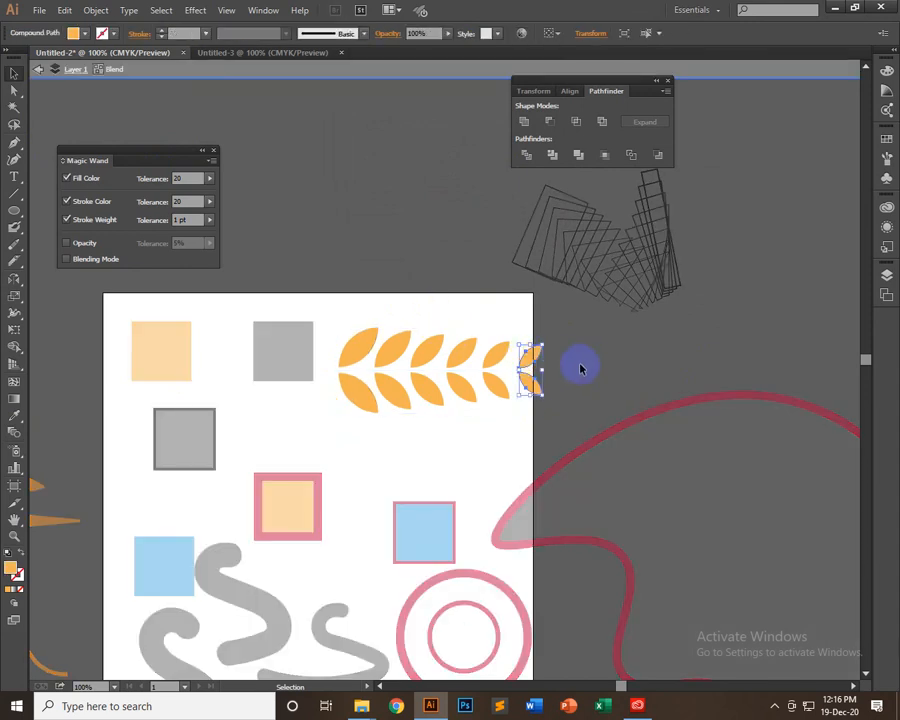
drag(580, 368, 558, 380)
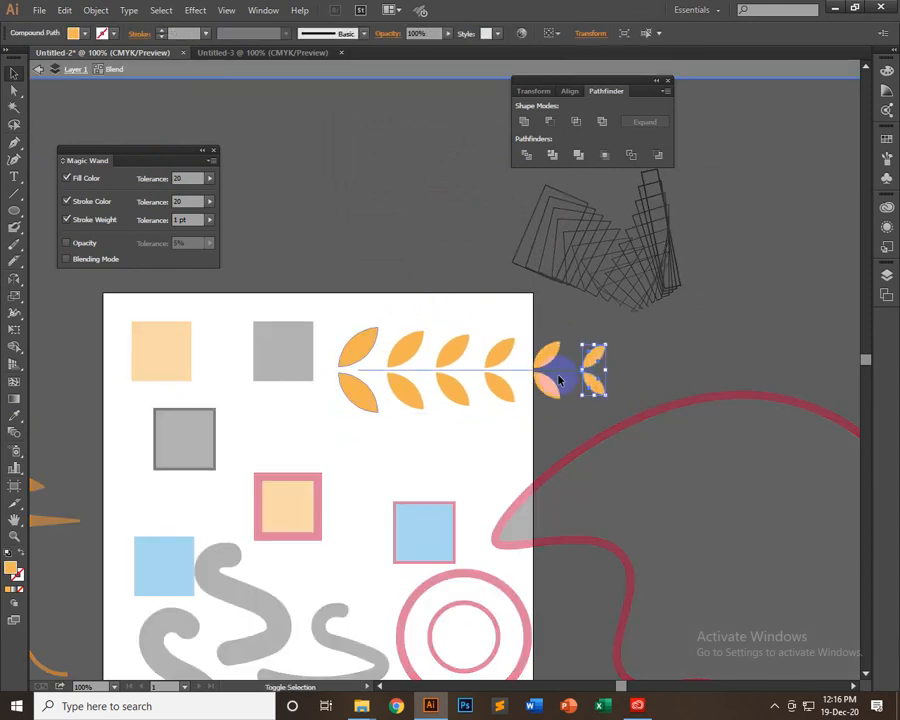
double_click(627, 373)
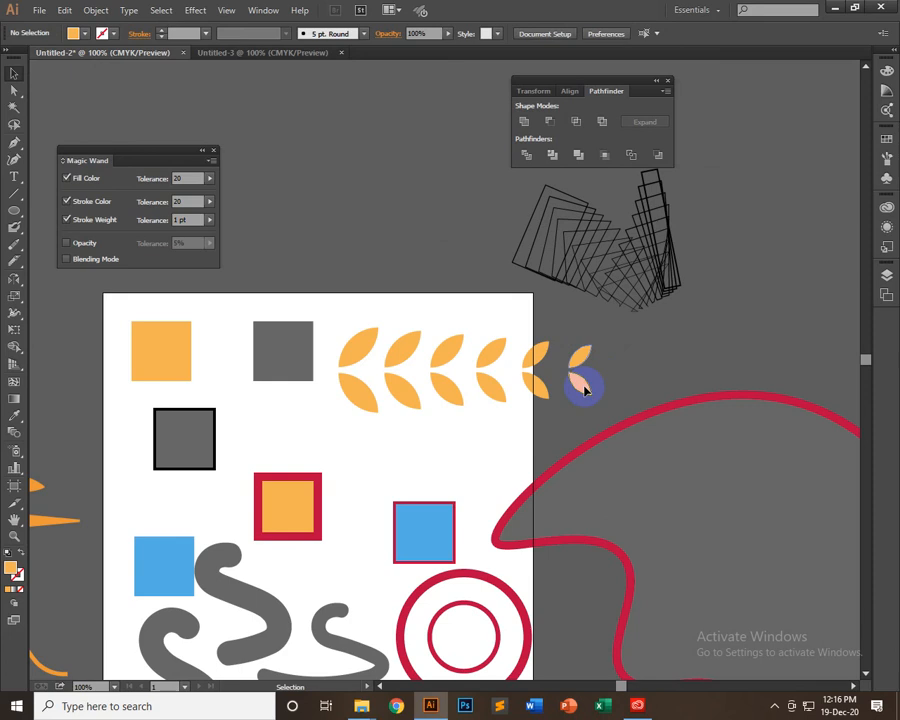
Expand the leaf blend with Object and Fill enabled
click(585, 390)
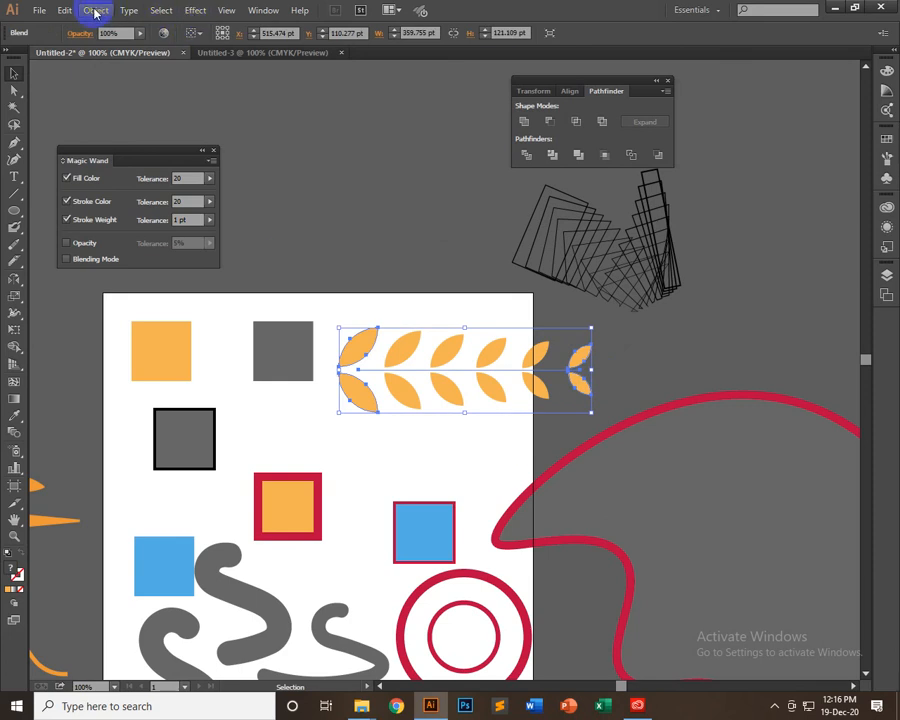
click(96, 12)
click(132, 162)
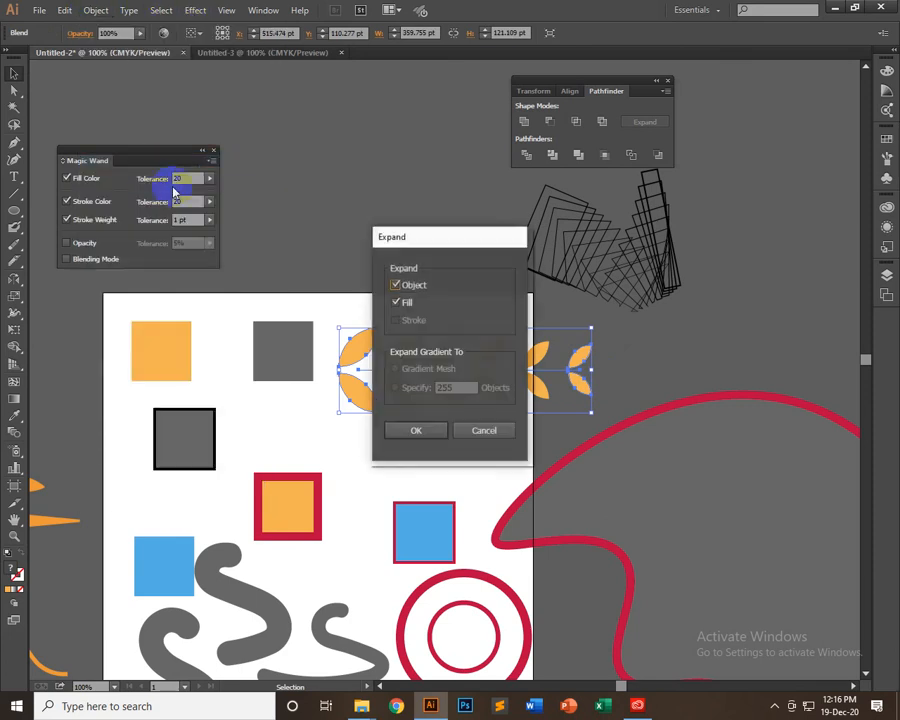
key(Return)
right_click(475, 357)
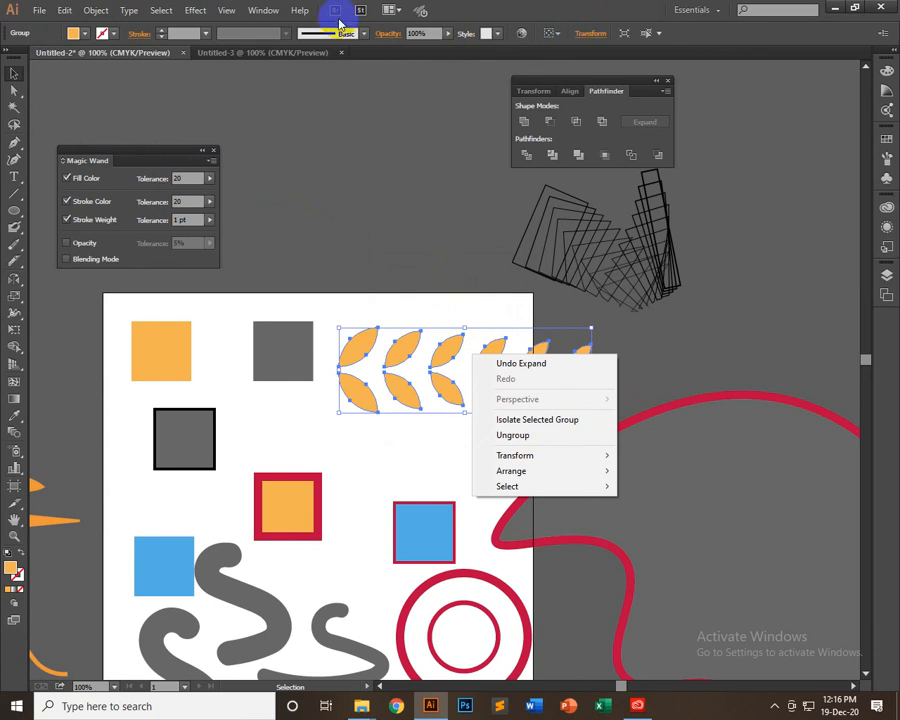
Open the Brushes panel and enlarge it to show more of the brush list
click(366, 34)
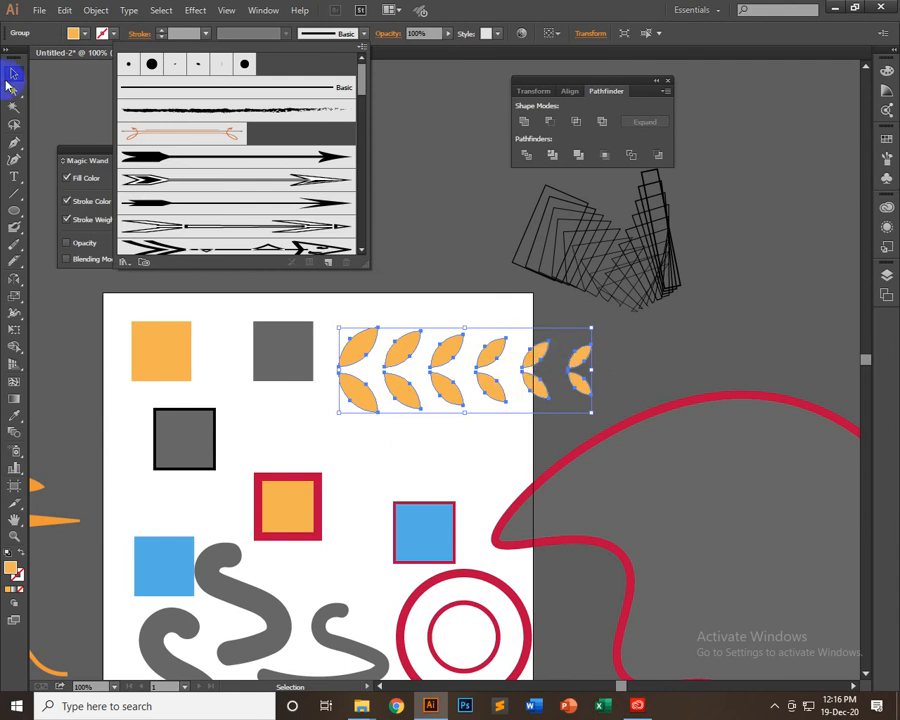
scroll(262, 218, down, 3)
scroll(262, 190, up, 6)
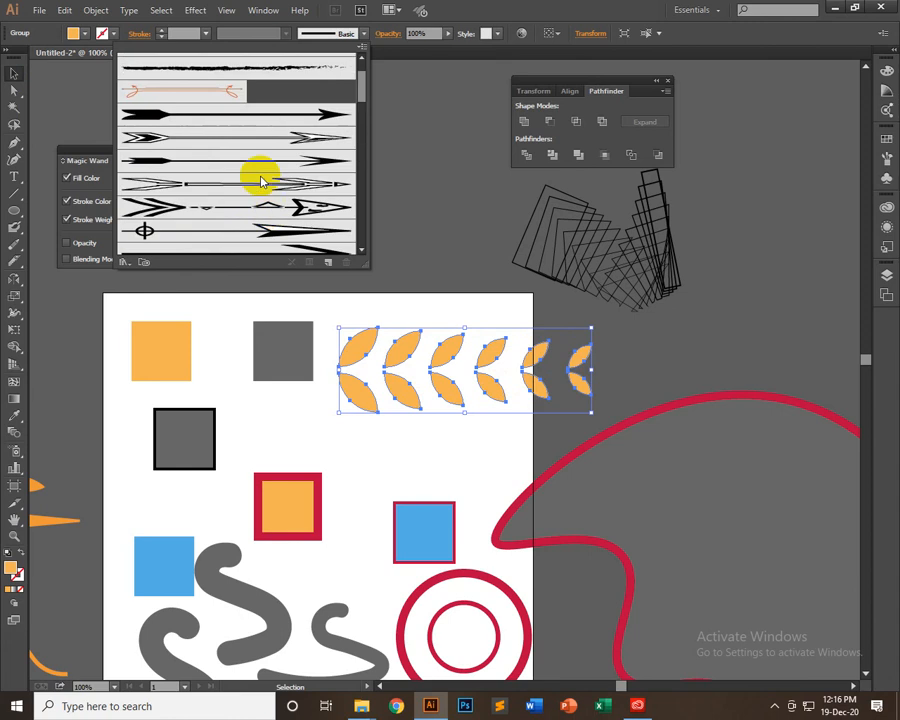
click(266, 11)
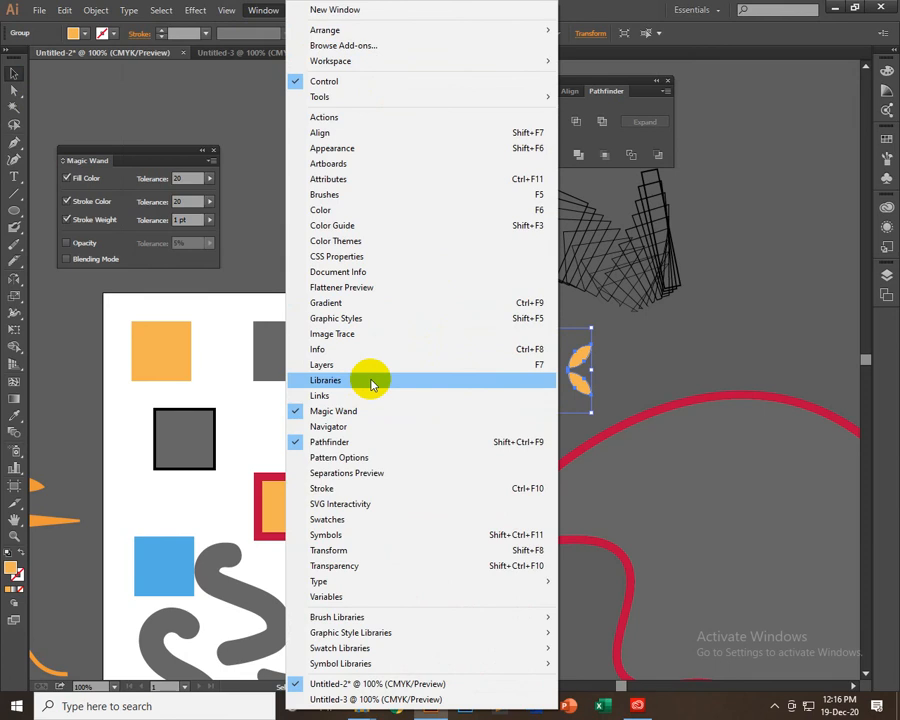
click(331, 194)
drag(791, 240, 812, 470)
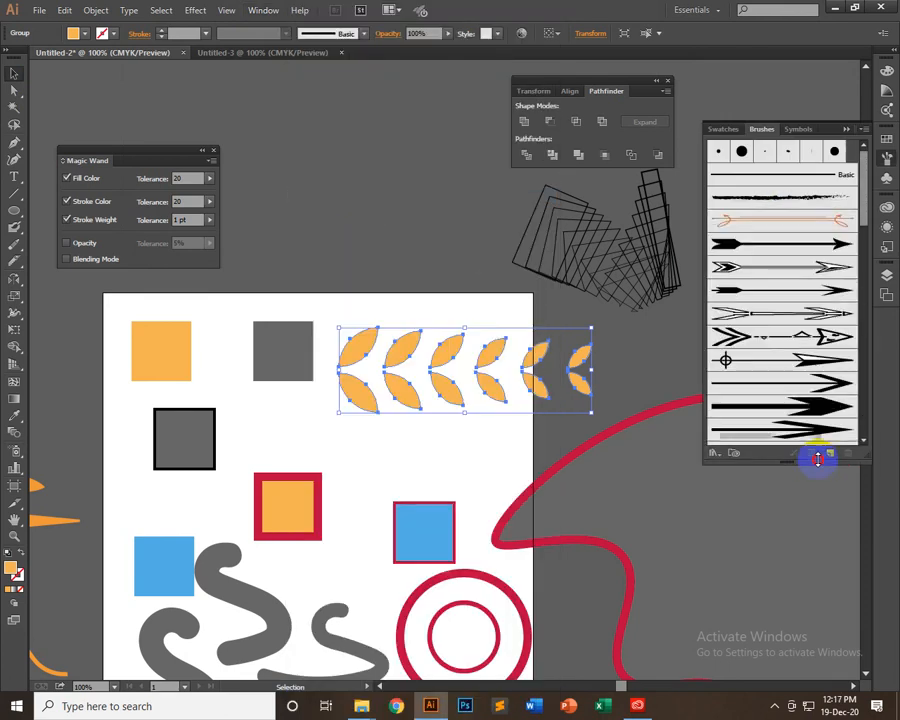
Create an art brush from the expanded leaf row with the Tints colorization method
drag(475, 395, 775, 449)
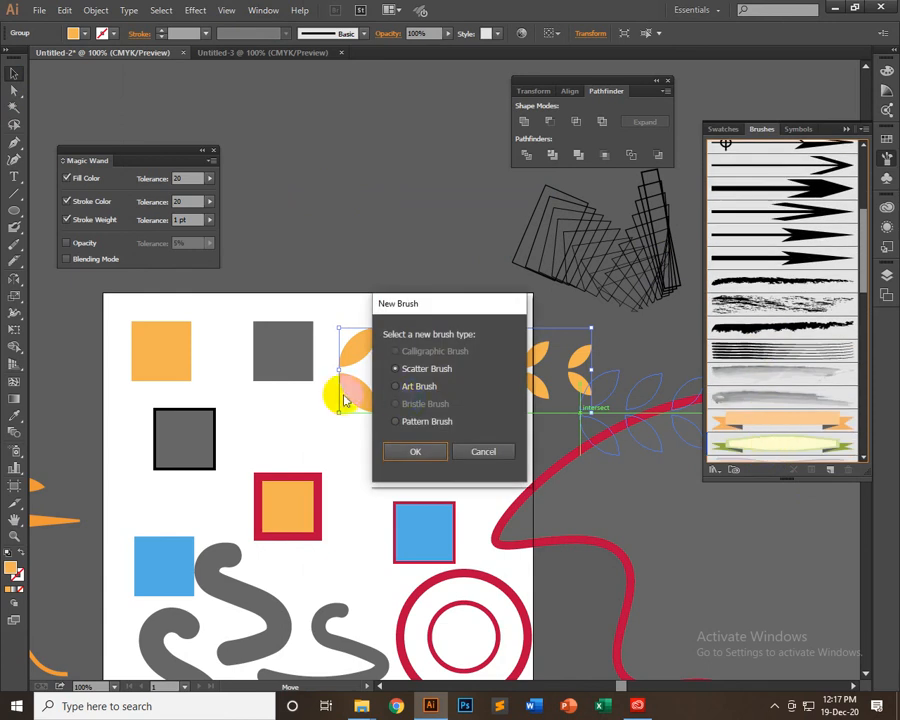
click(424, 390)
click(416, 446)
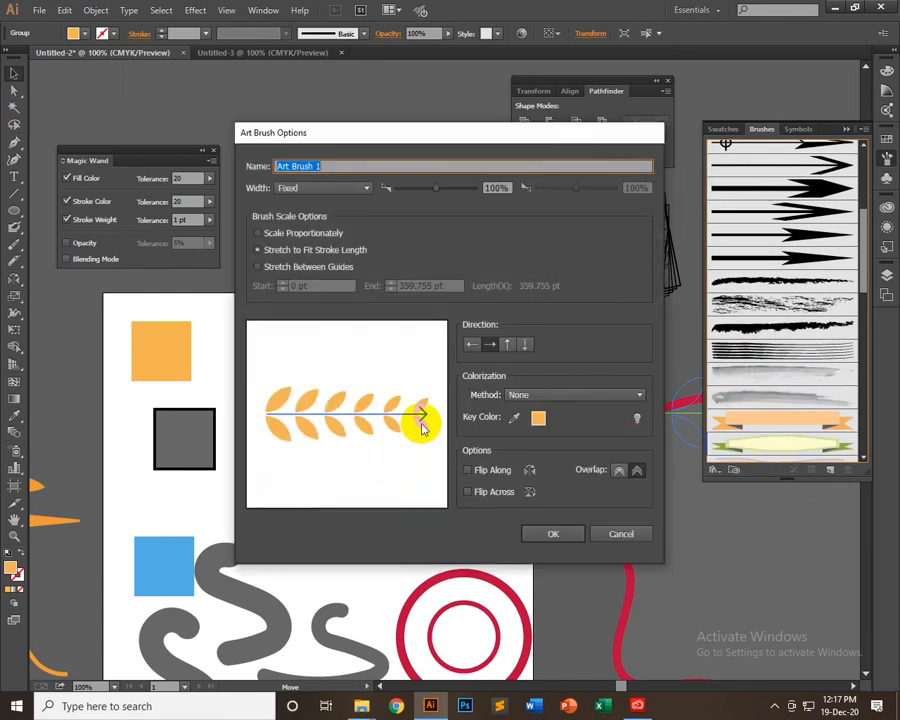
click(533, 397)
click(534, 424)
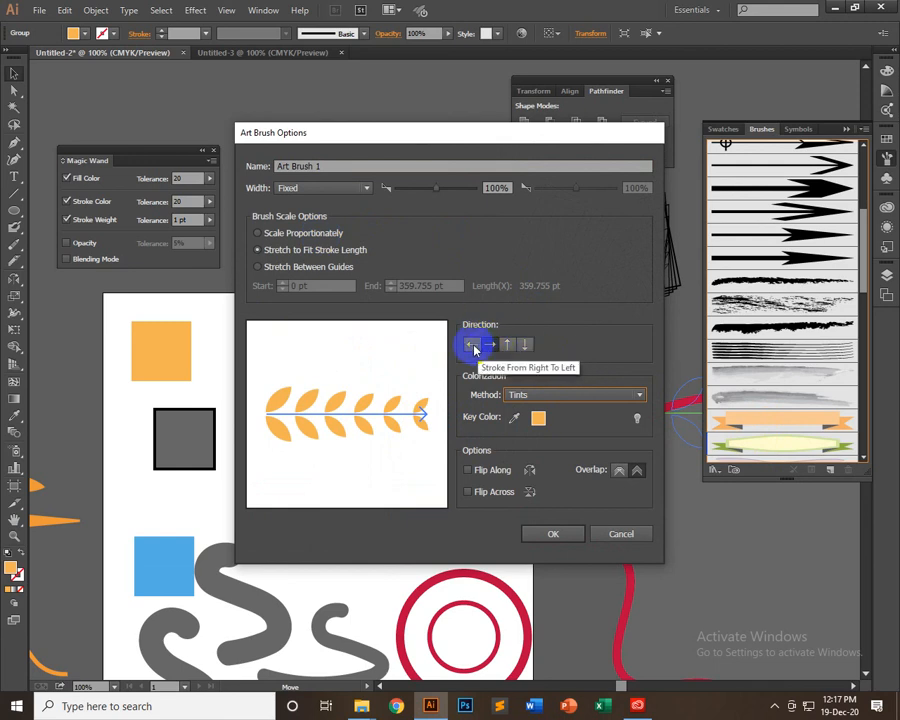
click(546, 532)
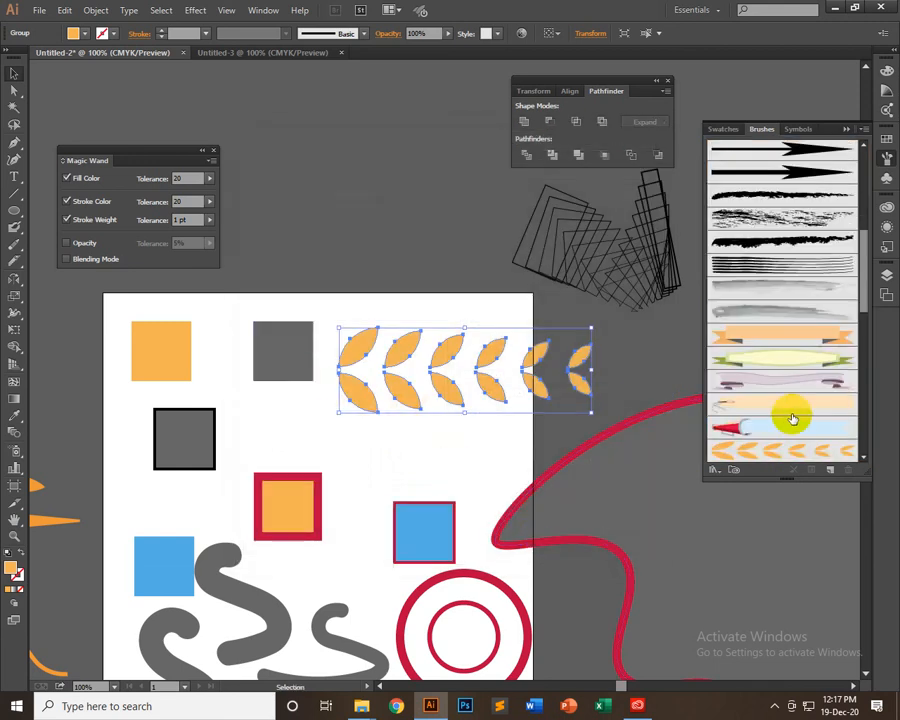
Draw a horizontal line above the artboard with a 3 pt stroke and apply the new leaf art brush to it
scroll(790, 420, down, 5)
scroll(805, 320, up, 2)
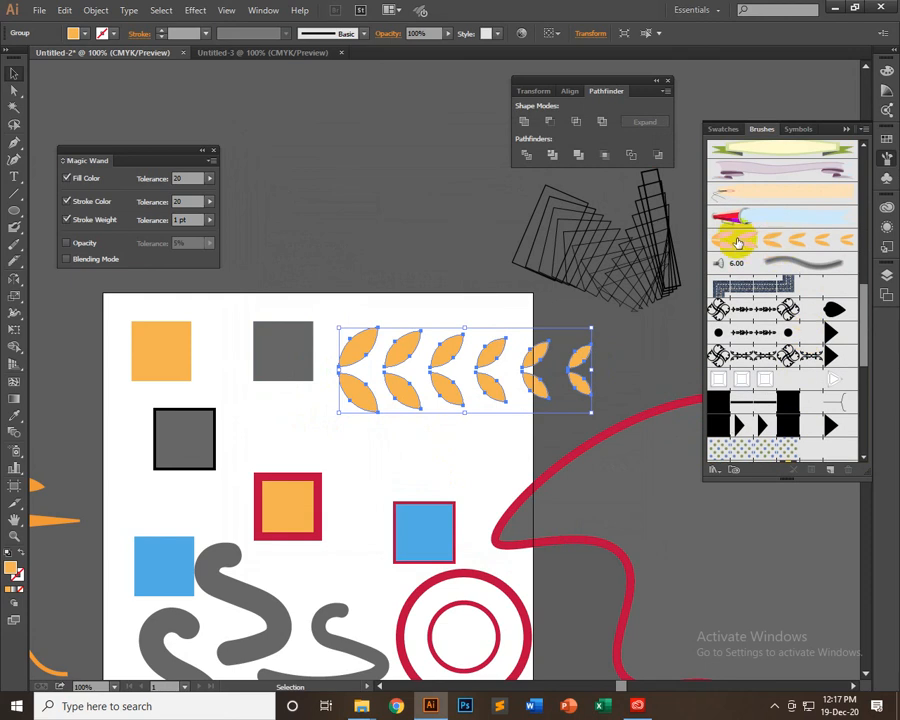
scroll(784, 398, up, 4)
click(197, 202)
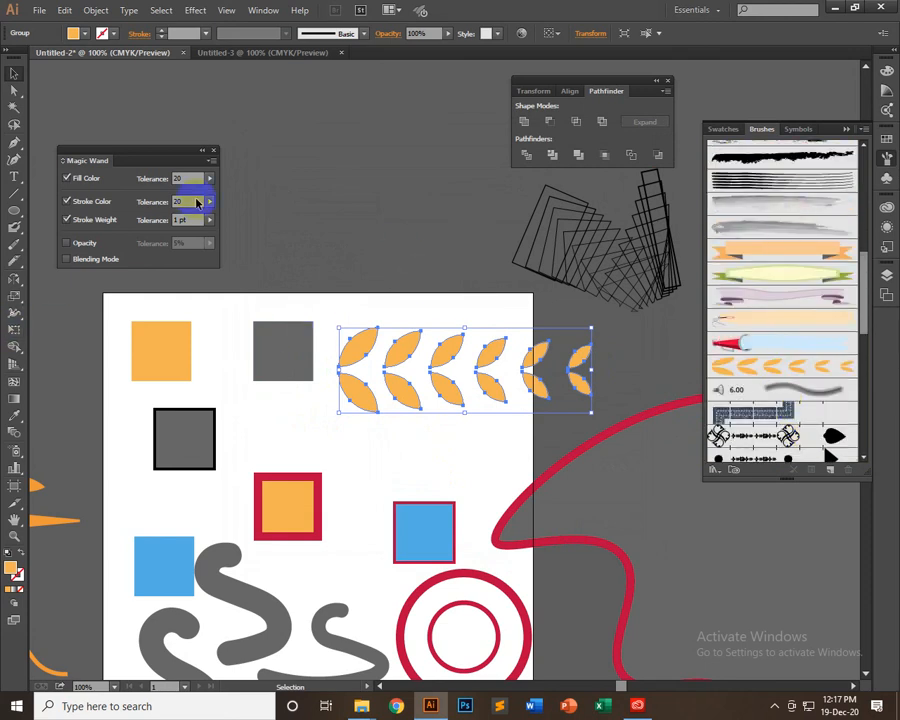
click(13, 193)
mouse_move(295, 200)
mouse_down()
mouse_move(508, 200)
mouse_move(500, 200)
mouse_up()
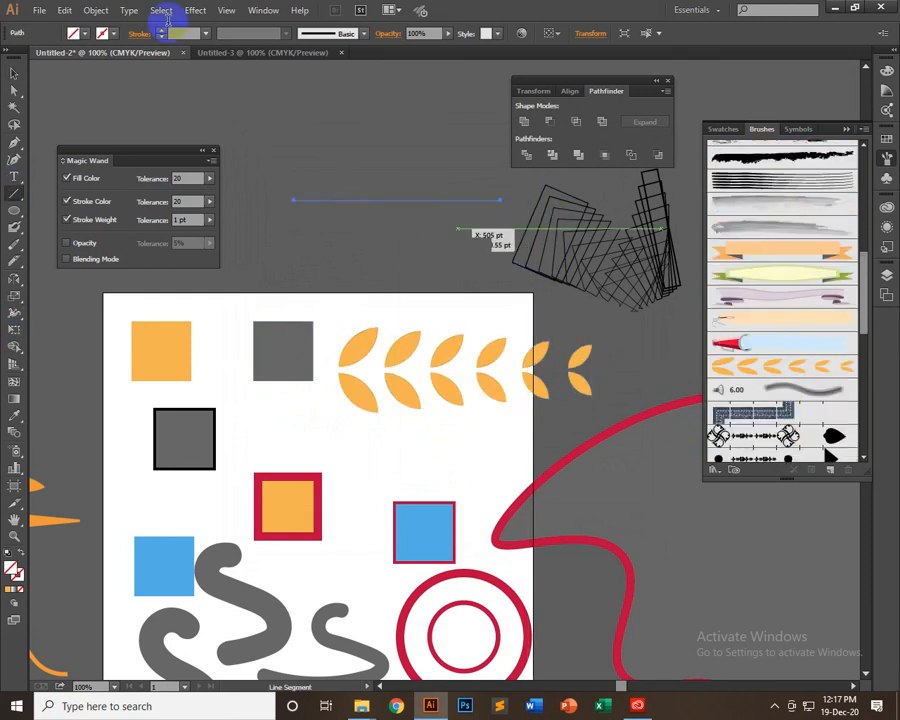
click(205, 36)
click(227, 121)
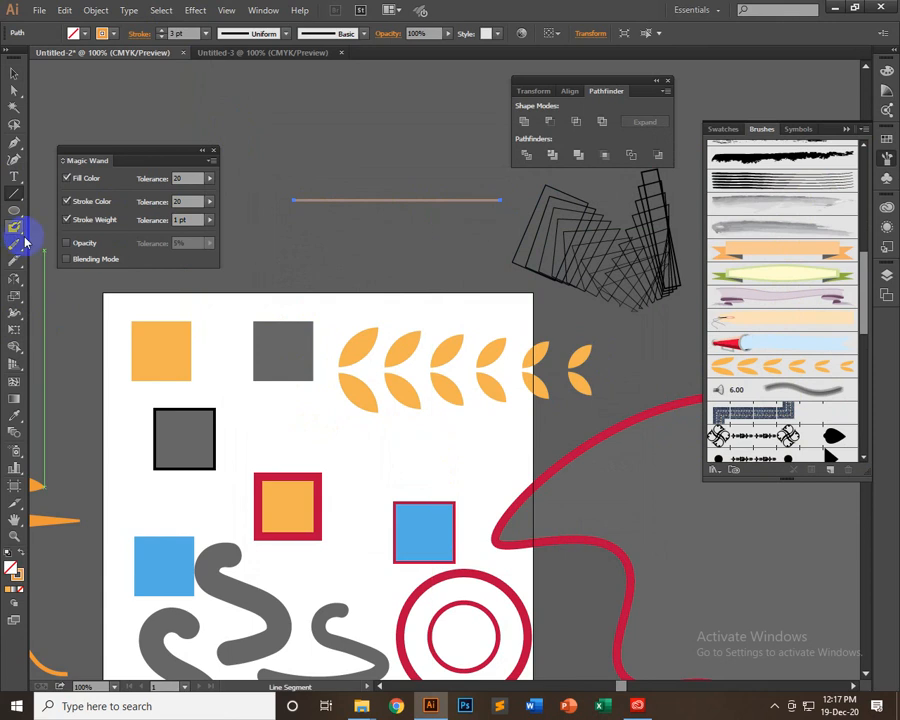
click(773, 367)
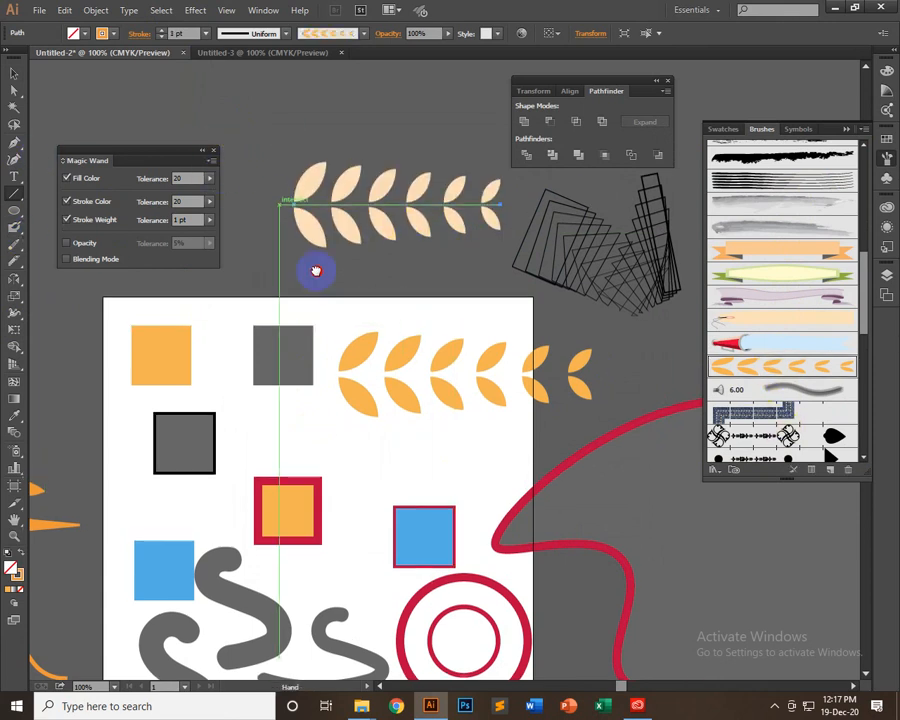
Draw a diagonal line rising to the right above the leaf-brushed line
scroll(305, 240, up, 4)
scroll(305, 240, left, 1)
mouse_move(298, 207)
mouse_down()
mouse_move(388, 137)
mouse_move(398, 155)
mouse_up()
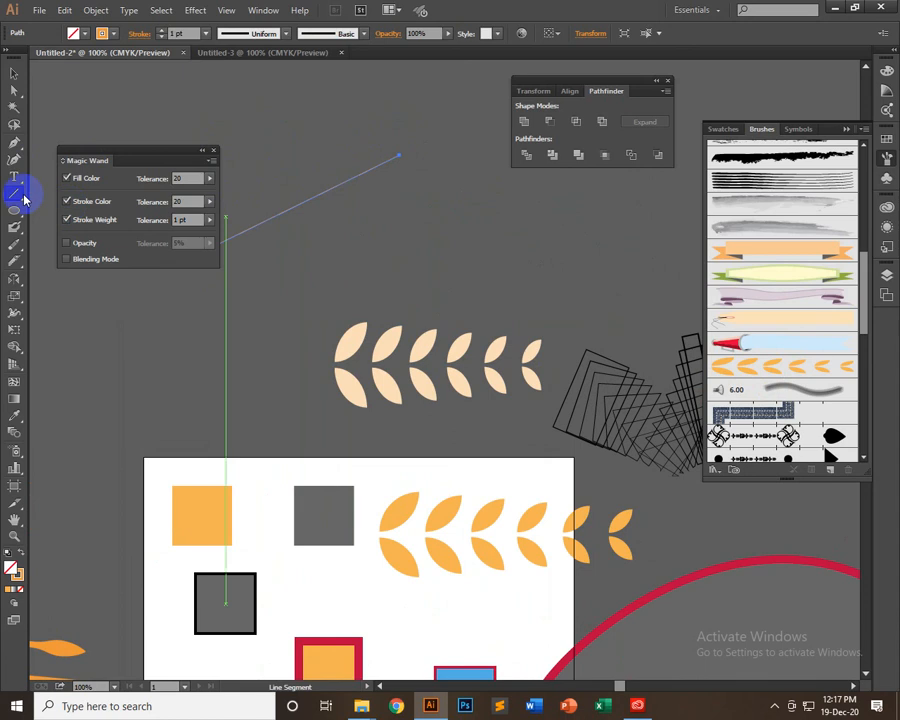
Delete the diagonal line and draw an unfilled circle in its place above the leaf-brushed line
key(Delete)
click(12, 208)
drag(358, 205, 455, 187)
click(14, 73)
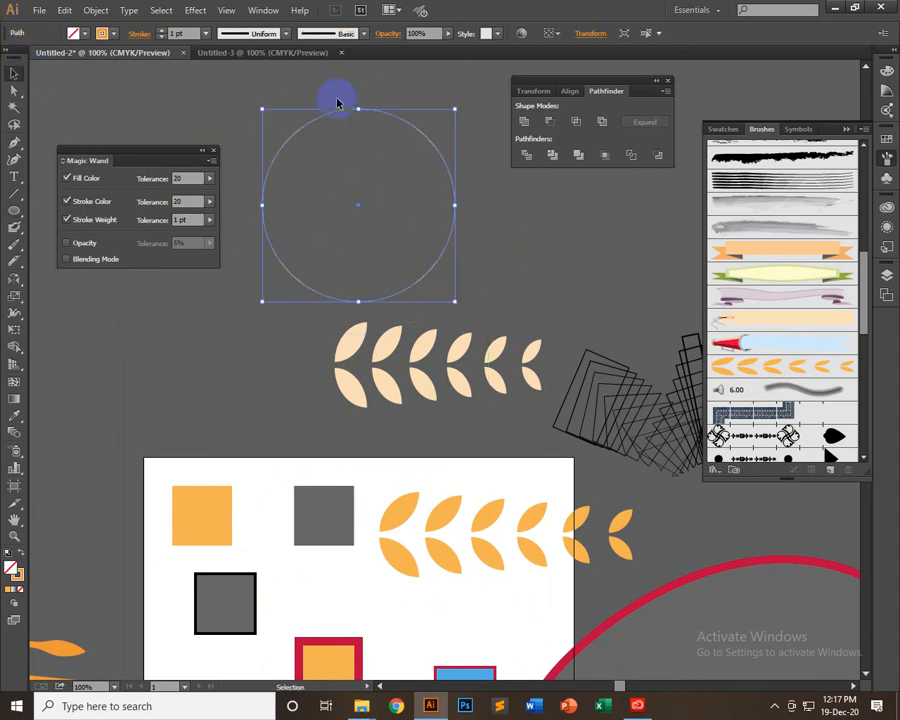
key(Delete)
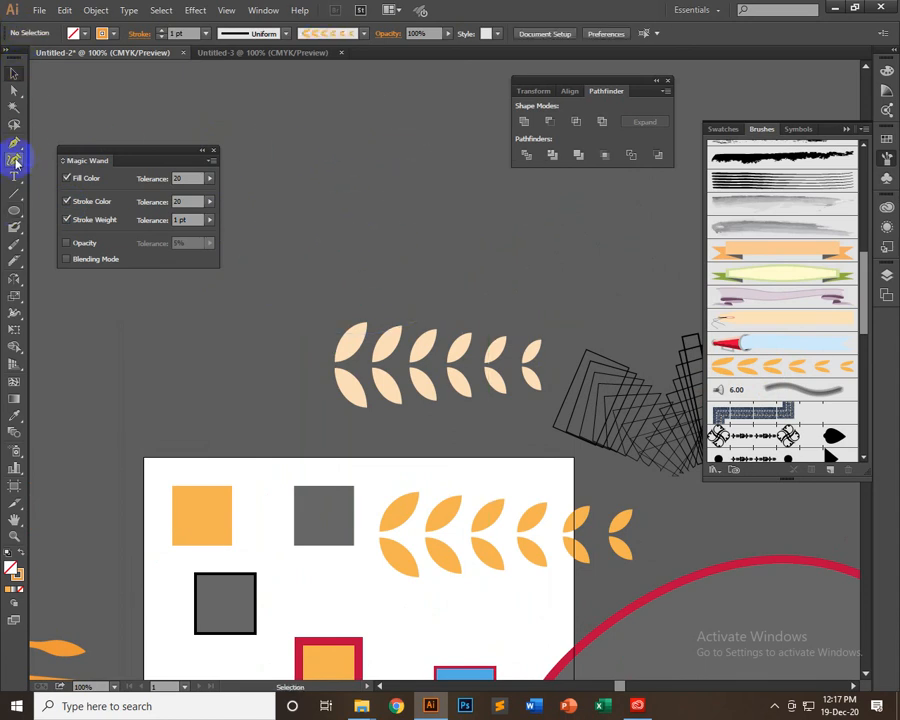
key(ctrl+z)
Remove the circle's top anchor point to leave the lower half arc, and apply the leaf art brush to it
click(15, 92)
key(Delete)
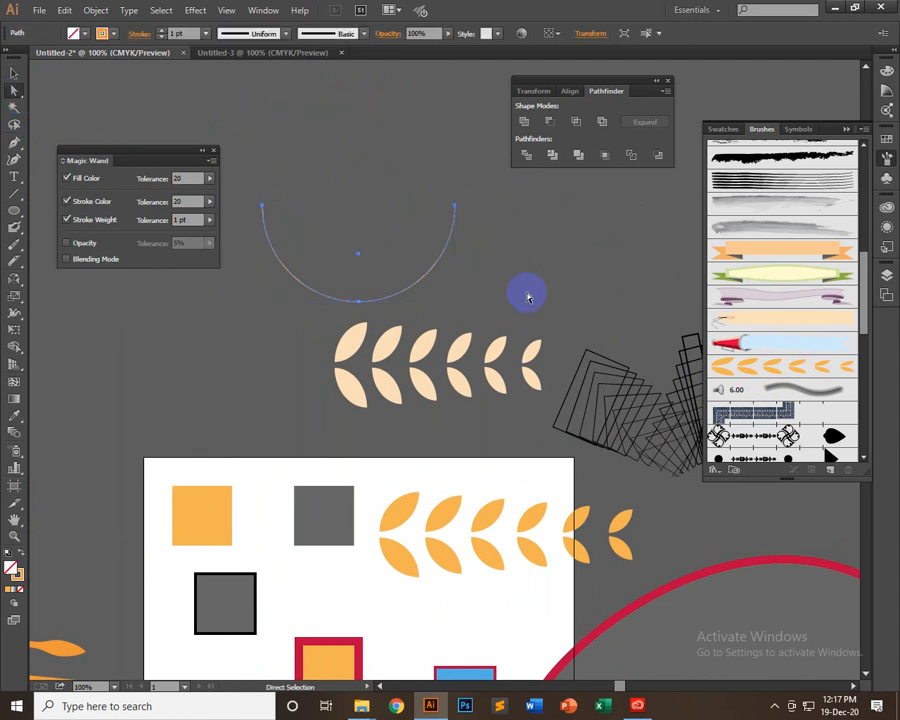
click(767, 369)
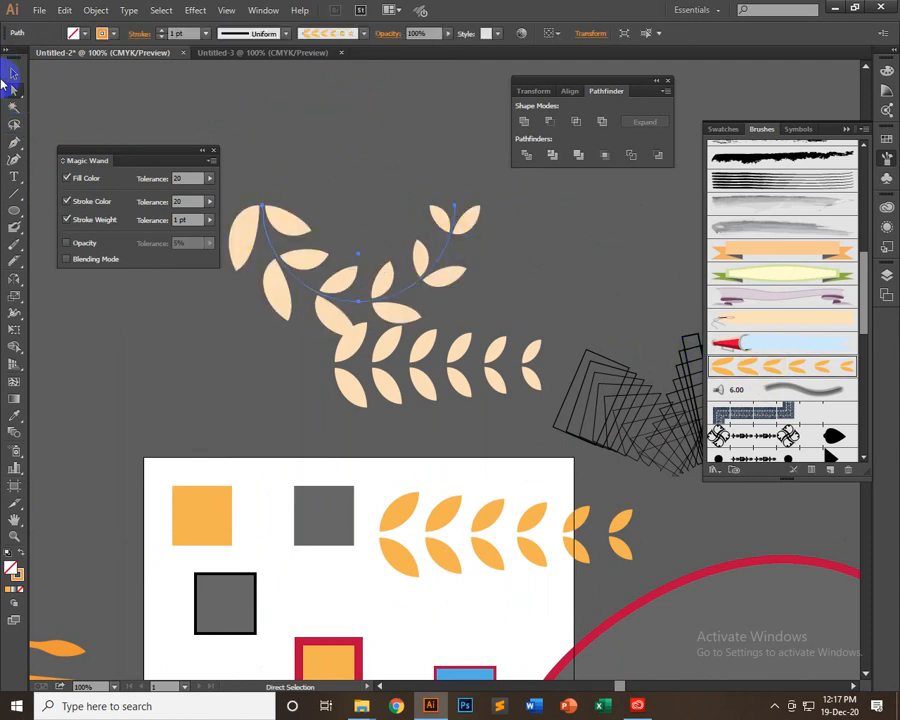
Rotate the leaf-brushed arc a quarter turn so it opens to the left, and move it up clear of the leaf row
click(14, 73)
mouse_move(452, 302)
mouse_down()
mouse_move(456, 280)
mouse_move(470, 270)
mouse_move(438, 187)
mouse_move(388, 149)
mouse_up()
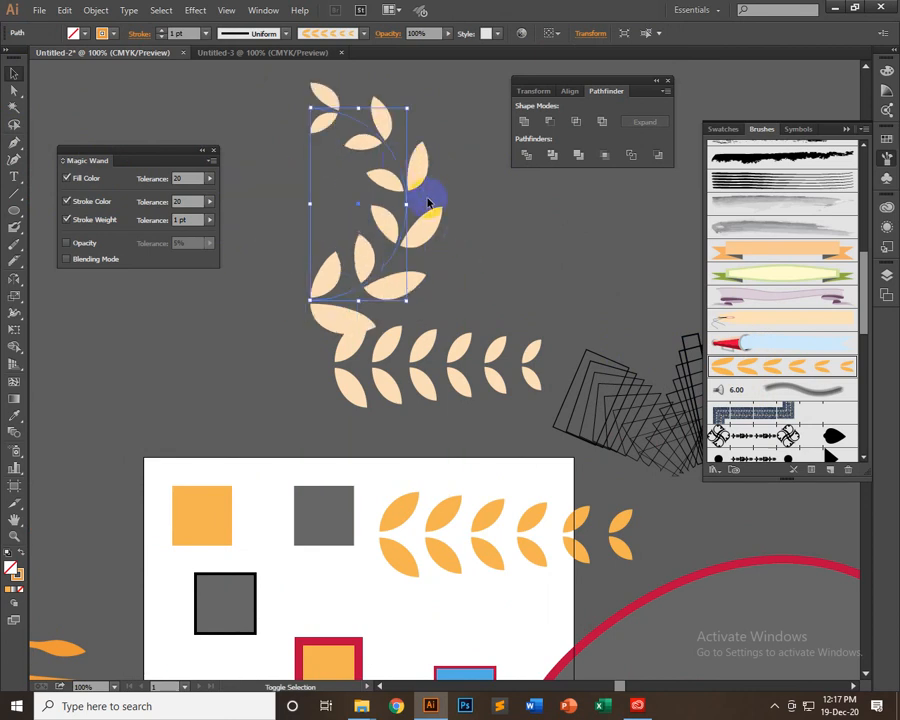
key(shift+Up)
key(shift+Up)
key(shift+Up)
key(shift+Up)
key(shift+Up)
key(shift+Up)
key(shift+Up)
key(shift+Up)
key(shift+Up)
key(shift+Up)
key(shift+Up)
key(shift+Up)
key(shift+Up)
key(shift+Up)
key(shift+Up)
key(shift+Up)
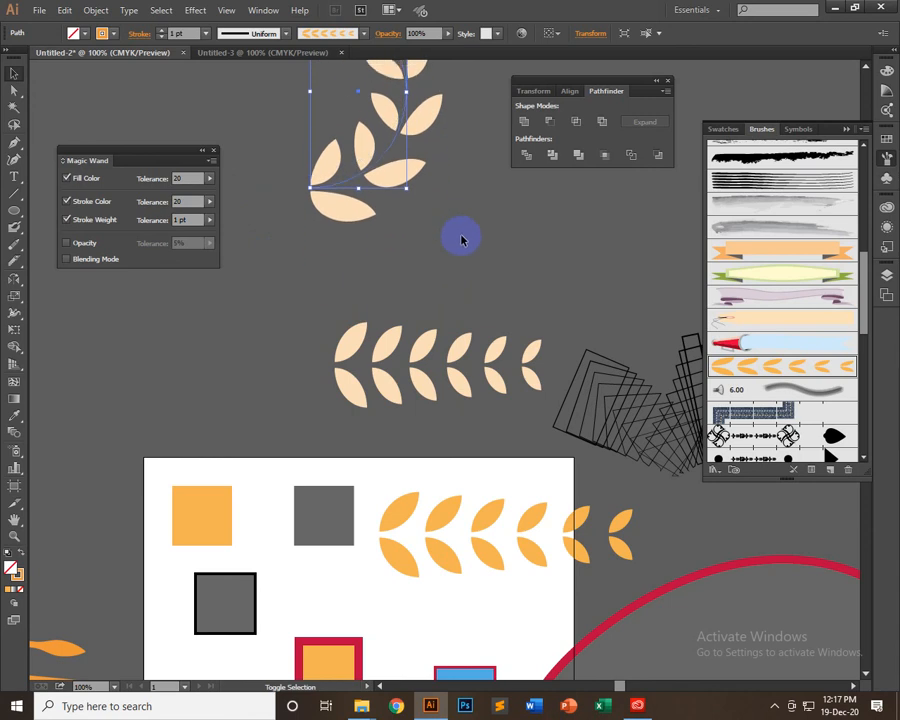
scroll(437, 257, up, 2)
click(480, 272)
scroll(484, 247, up, 2)
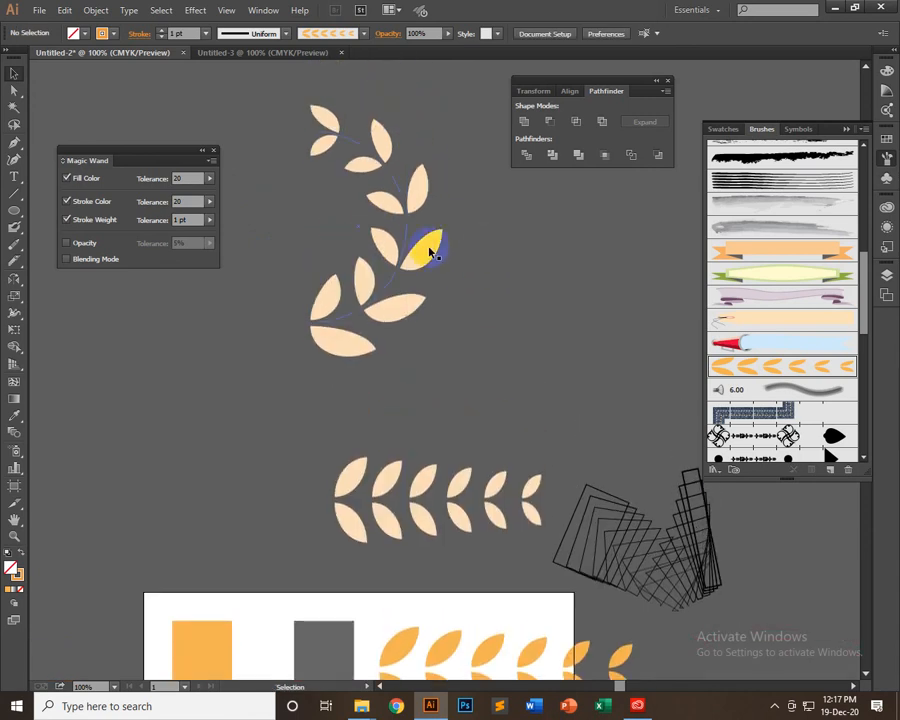
click(430, 252)
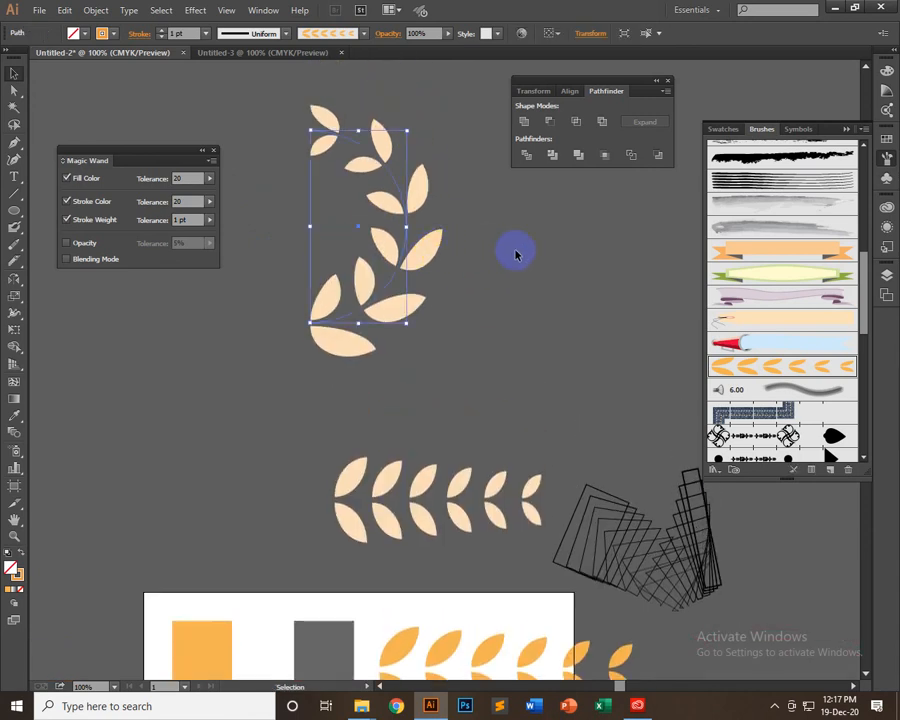
click(511, 276)
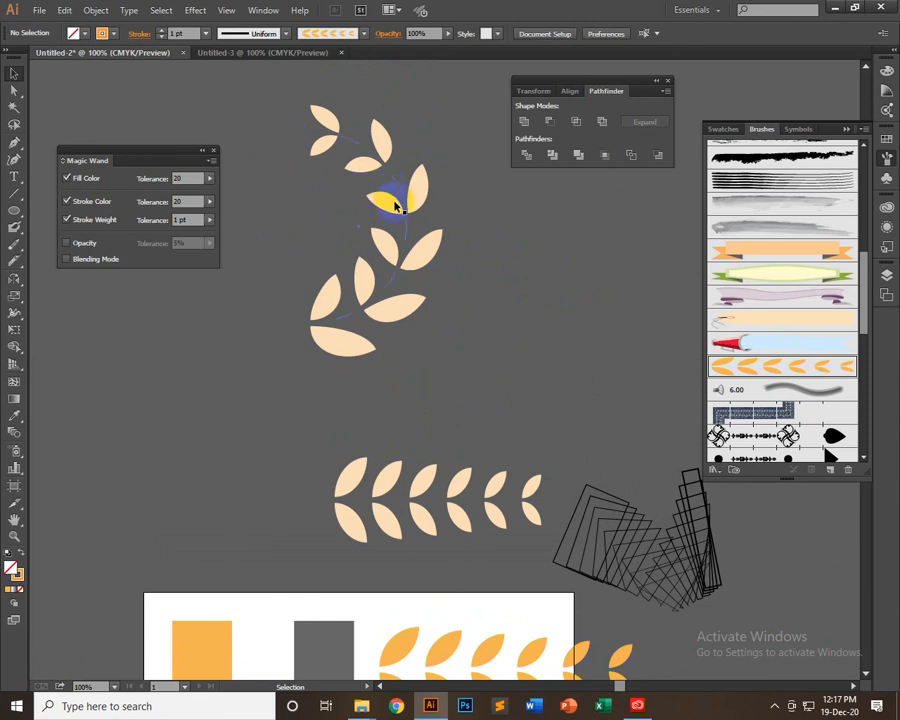
Try a heavier and a lighter stroke weight on the leaf-brushed arc, and set it back to 1 pt
click(402, 266)
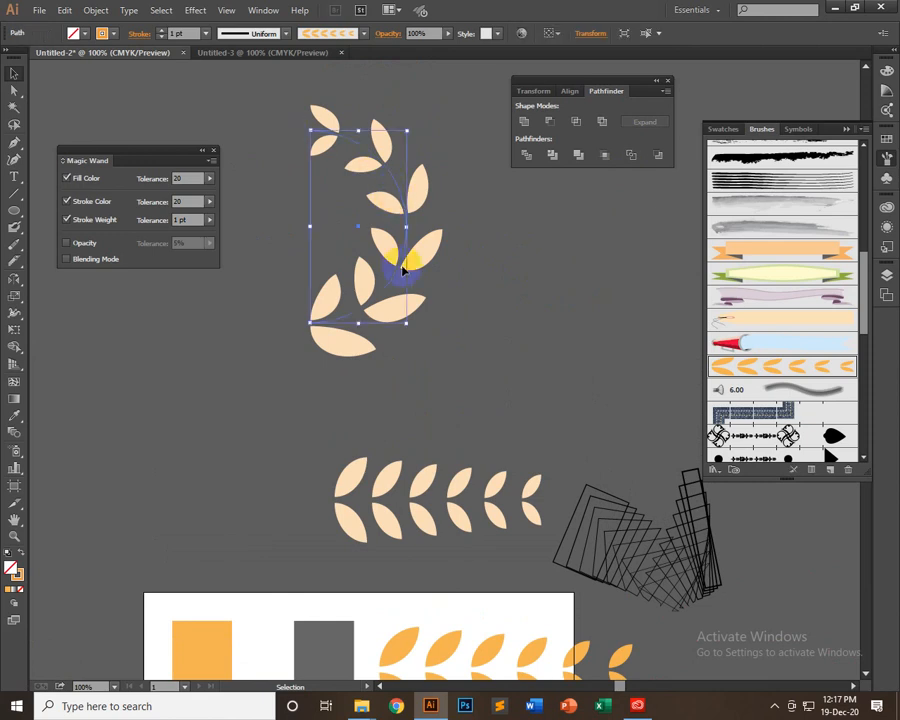
click(189, 34)
key(Up)
key(Down)
key(Down)
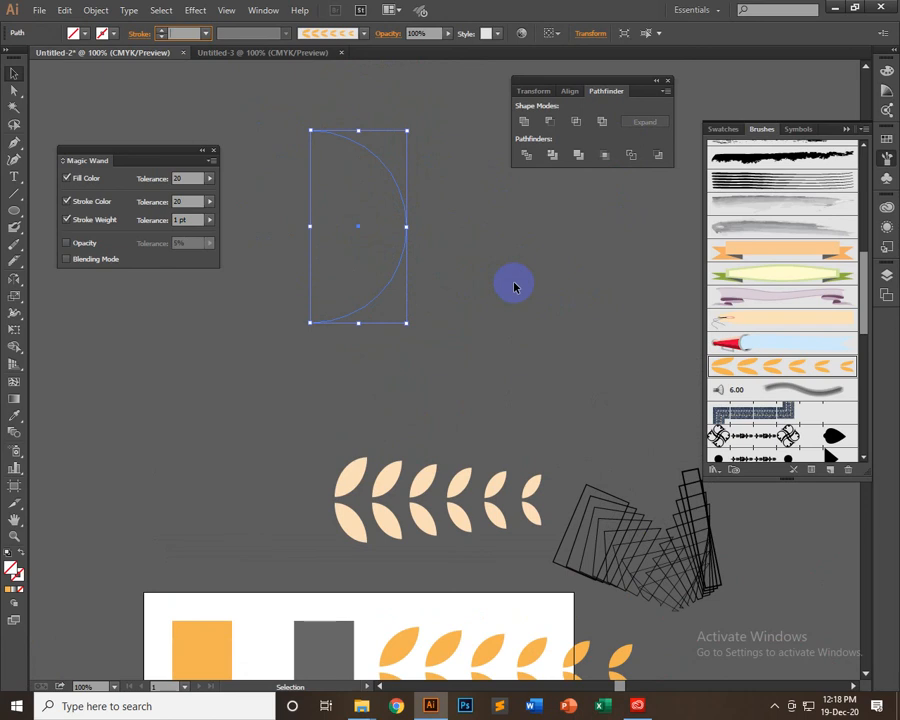
key(Up)
click(462, 262)
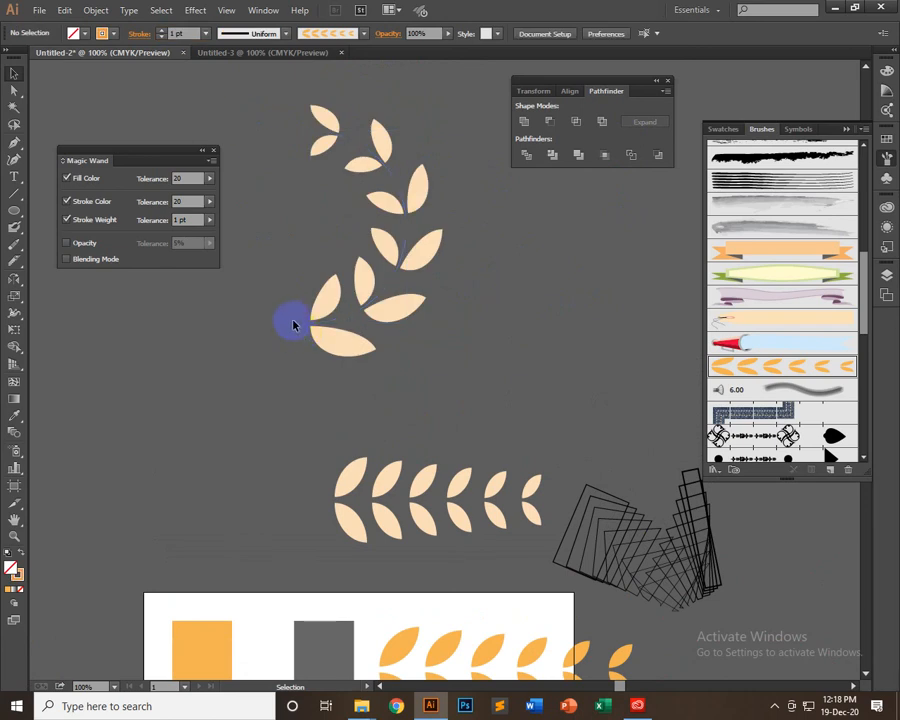
Duplicate the horizontal leaf-brushed line so two copies sit one above the other between the arc and the artboard
scroll(527, 463, down, 2)
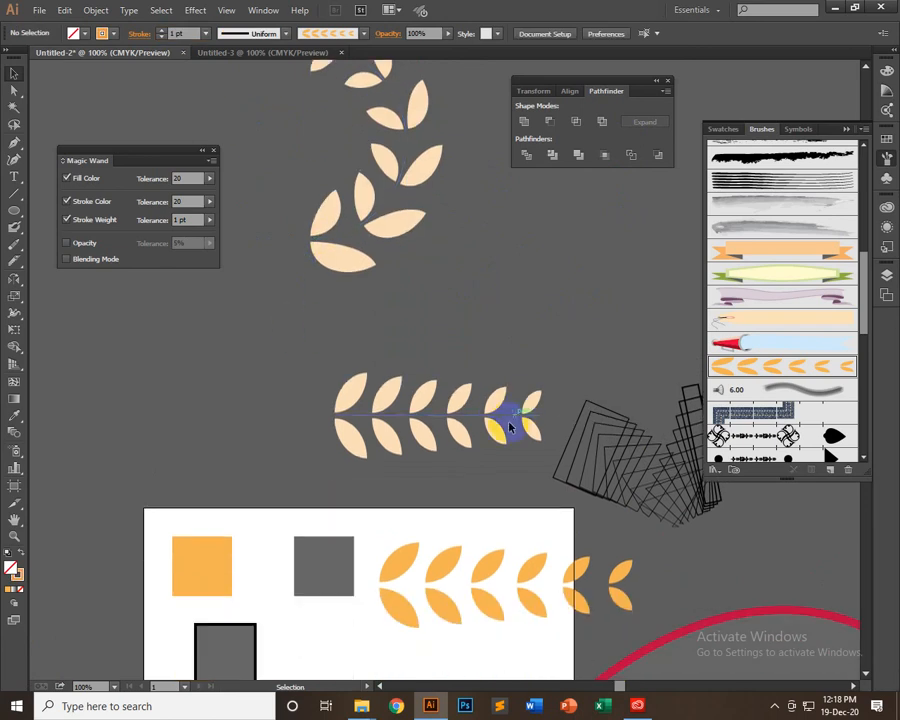
mouse_move(497, 402)
mouse_down()
mouse_move(426, 356)
mouse_move(462, 306)
mouse_move(453, 397)
mouse_move(473, 430)
mouse_up()
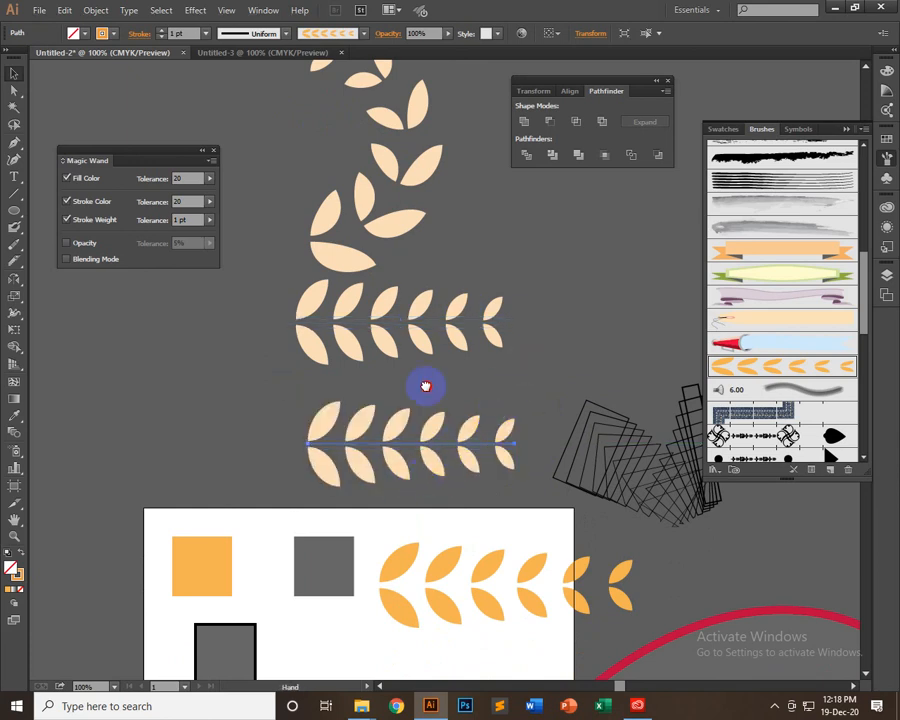
scroll(450, 390, down, 5)
Draw a straight horizontal line through the middle of the expanded orange leaf row as its stem
click(505, 410)
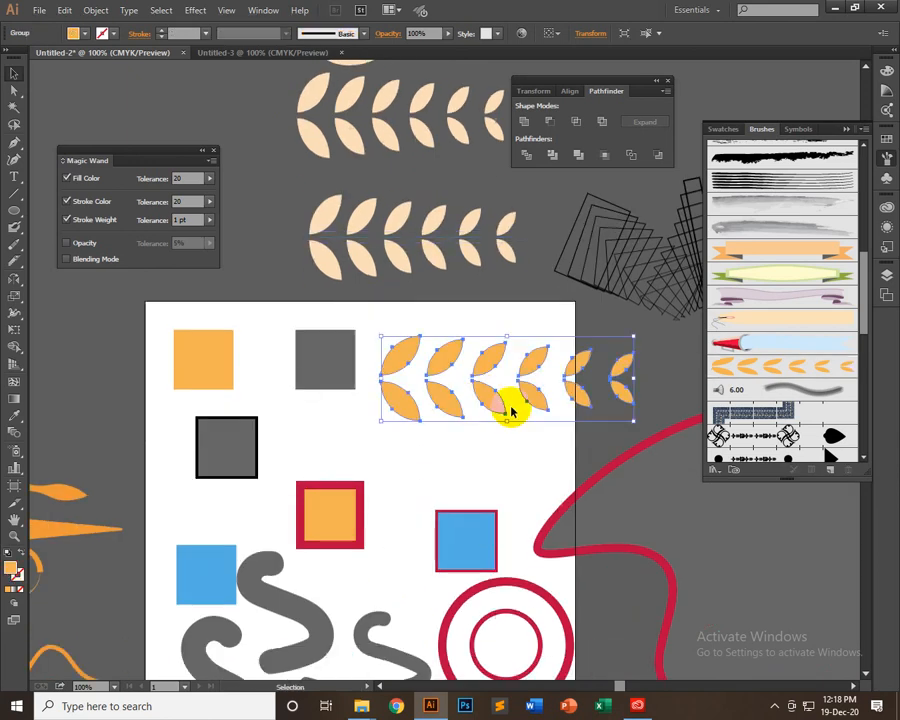
click(16, 193)
mouse_move(347, 381)
mouse_down()
mouse_move(338, 378)
mouse_move(643, 378)
mouse_move(640, 412)
mouse_up()
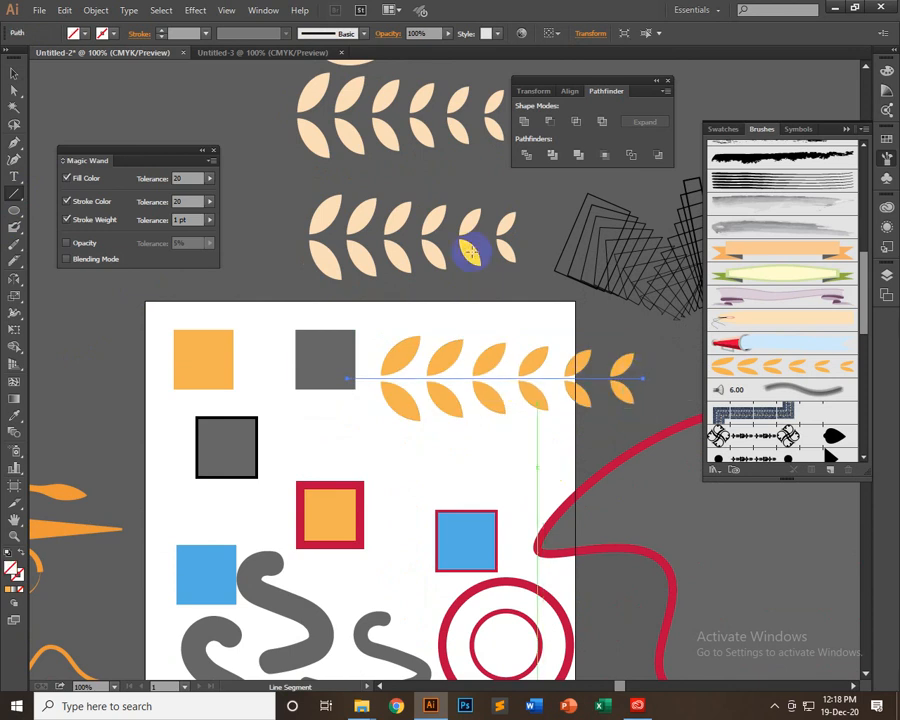
Give the stem line a 4 pt stroke and a width profile that tapers to a point at its right end
click(205, 33)
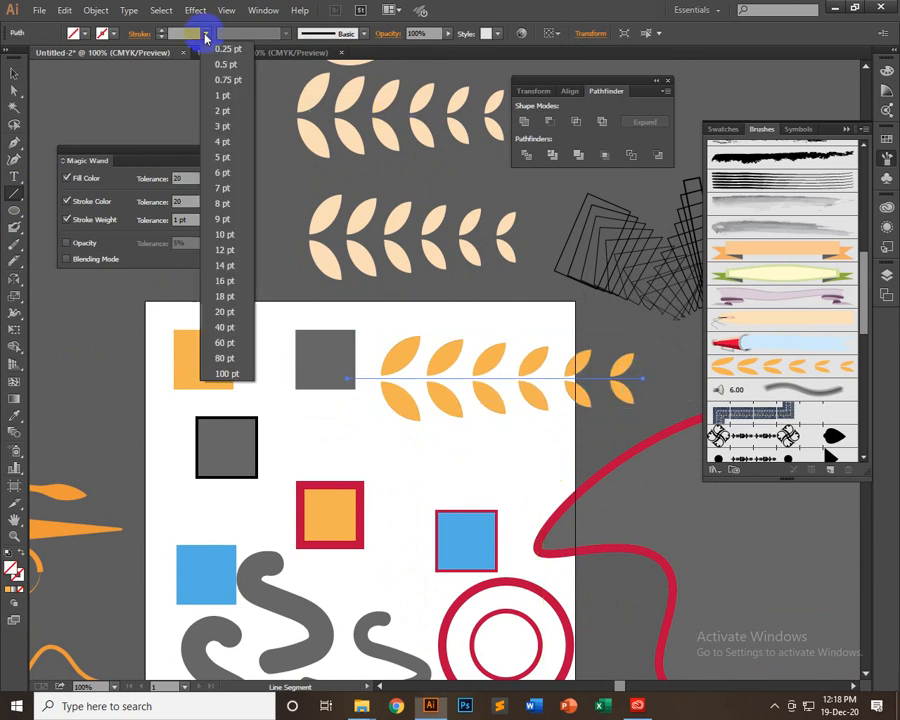
click(227, 95)
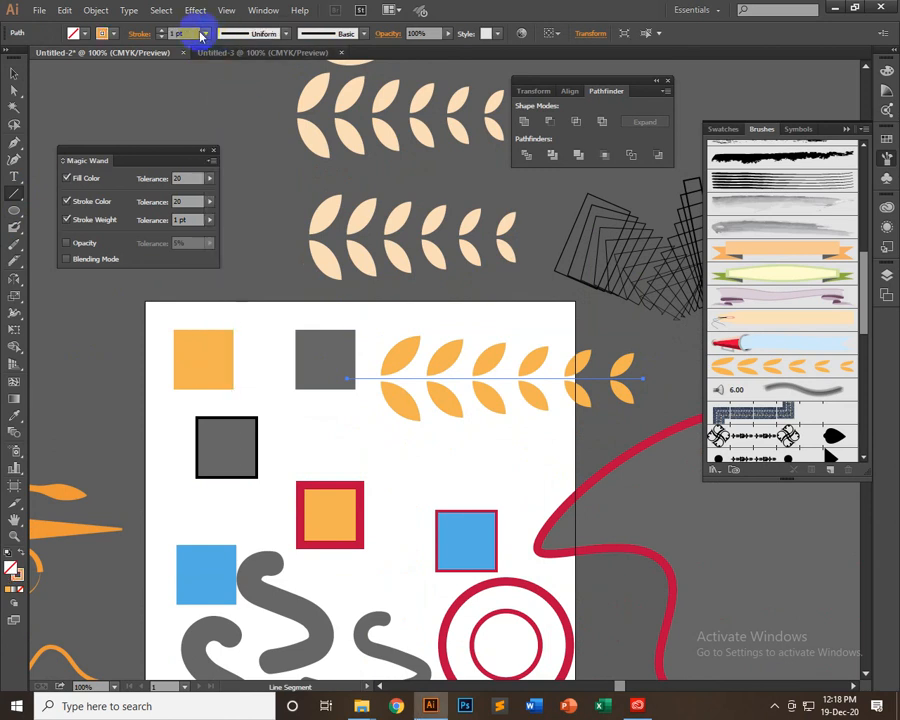
click(161, 30)
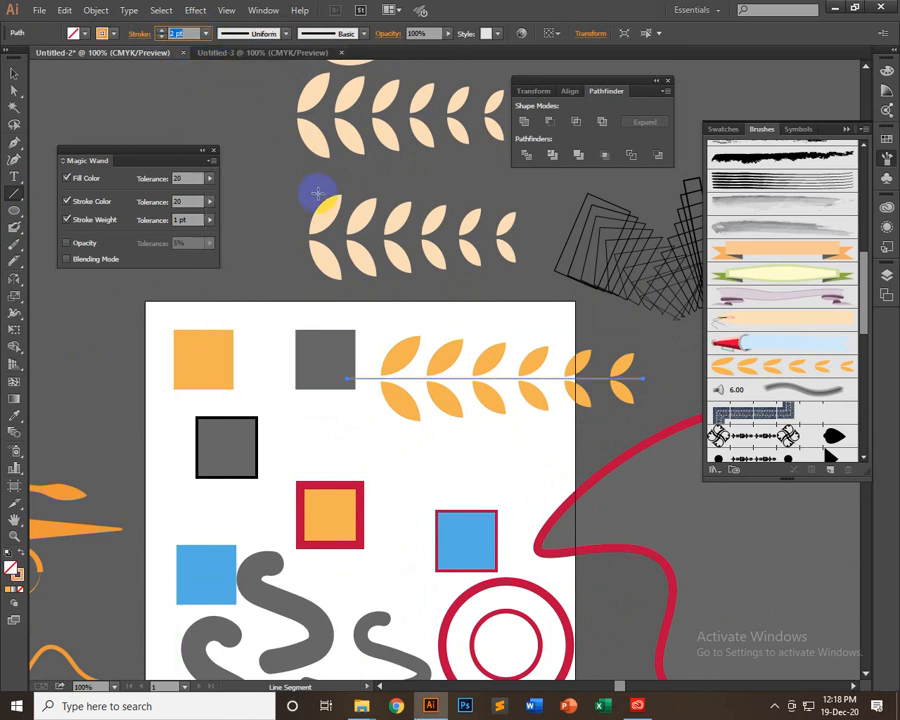
key(Up)
key(Up)
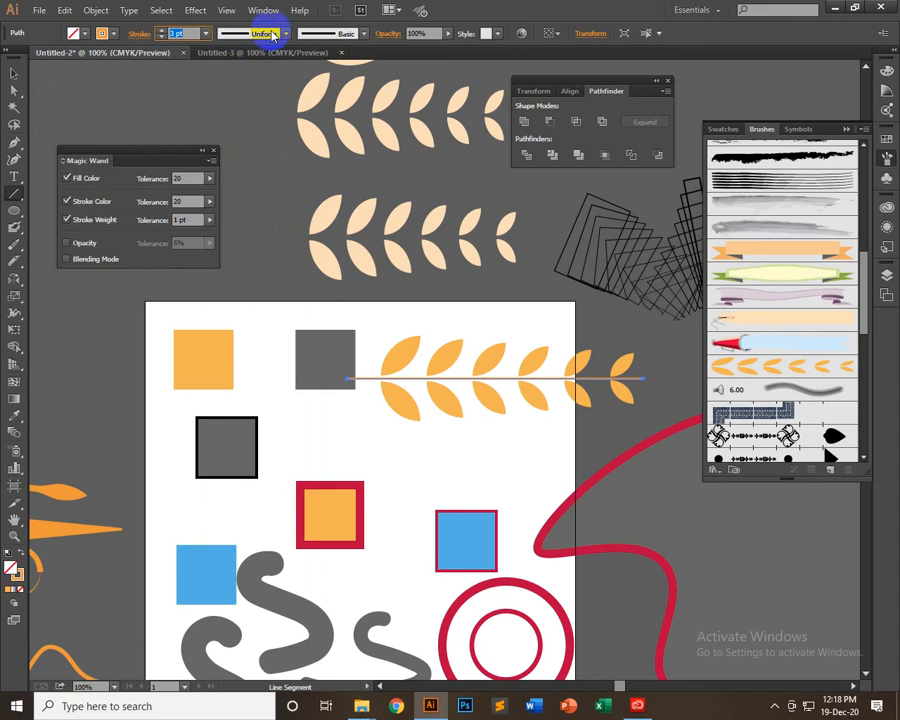
click(263, 33)
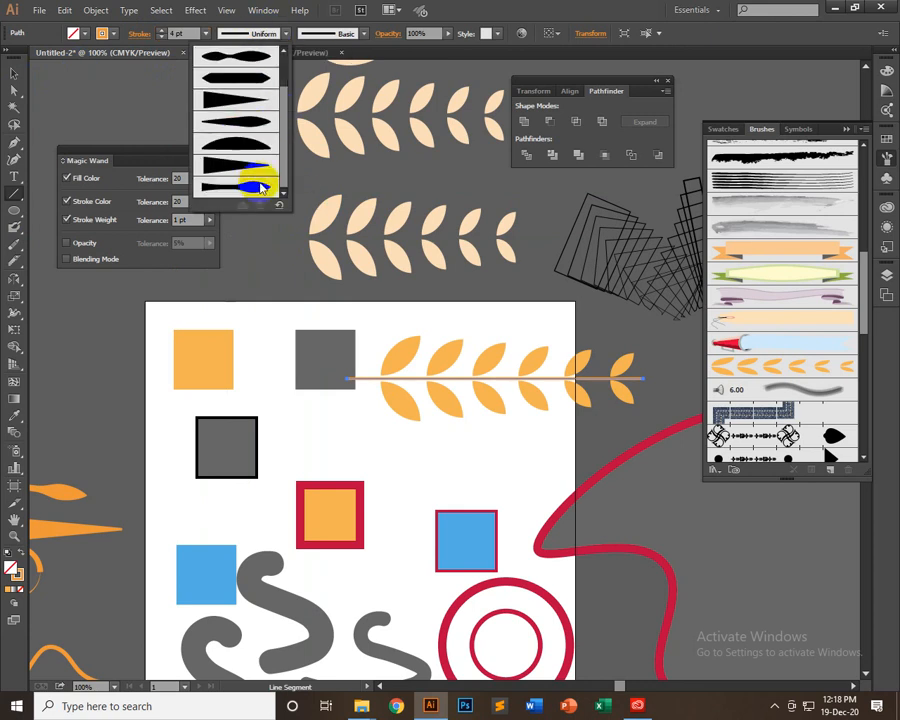
click(262, 187)
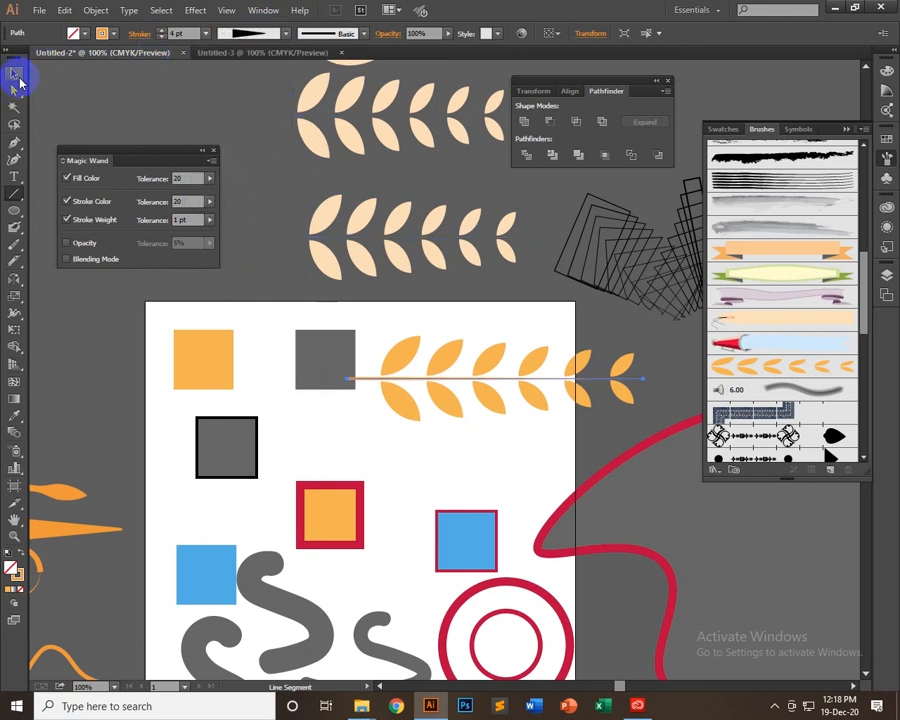
Create a new art brush with default options from the orange leaf row together with its stem line
click(14, 73)
click(622, 398)
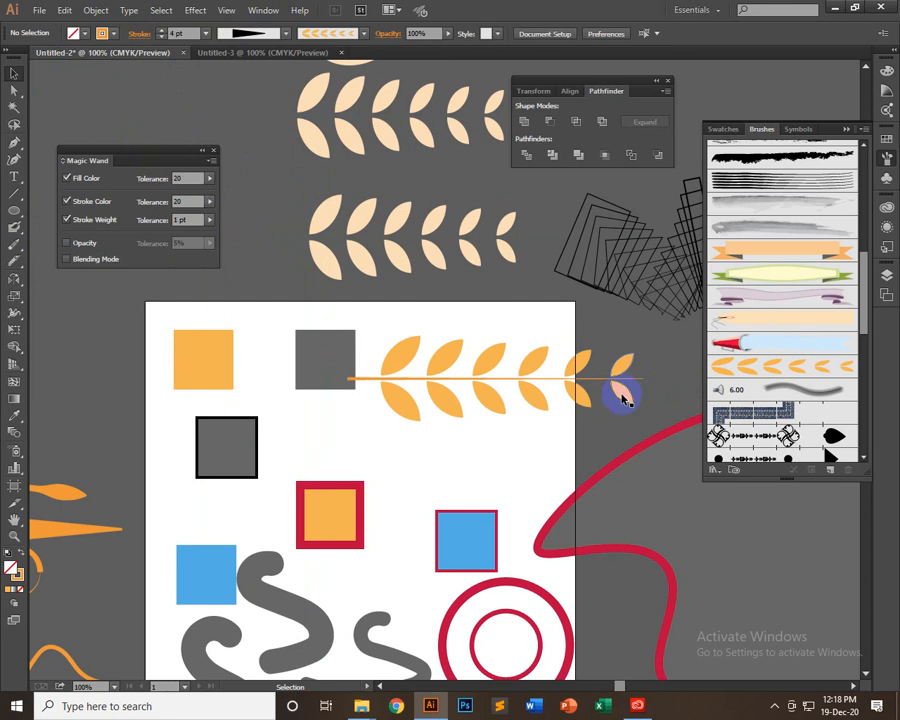
click(622, 398)
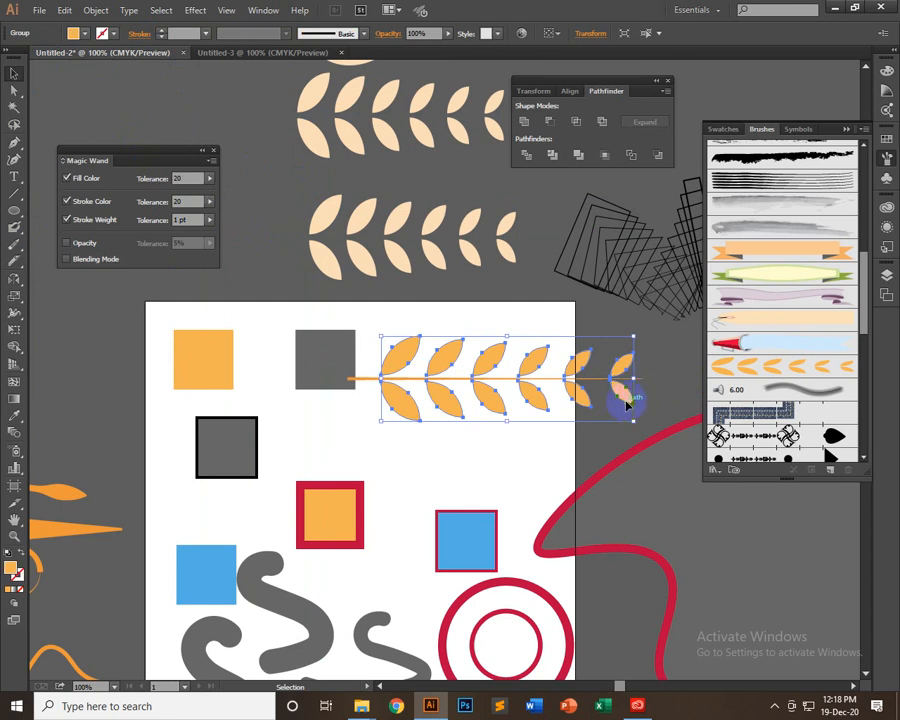
click(660, 378)
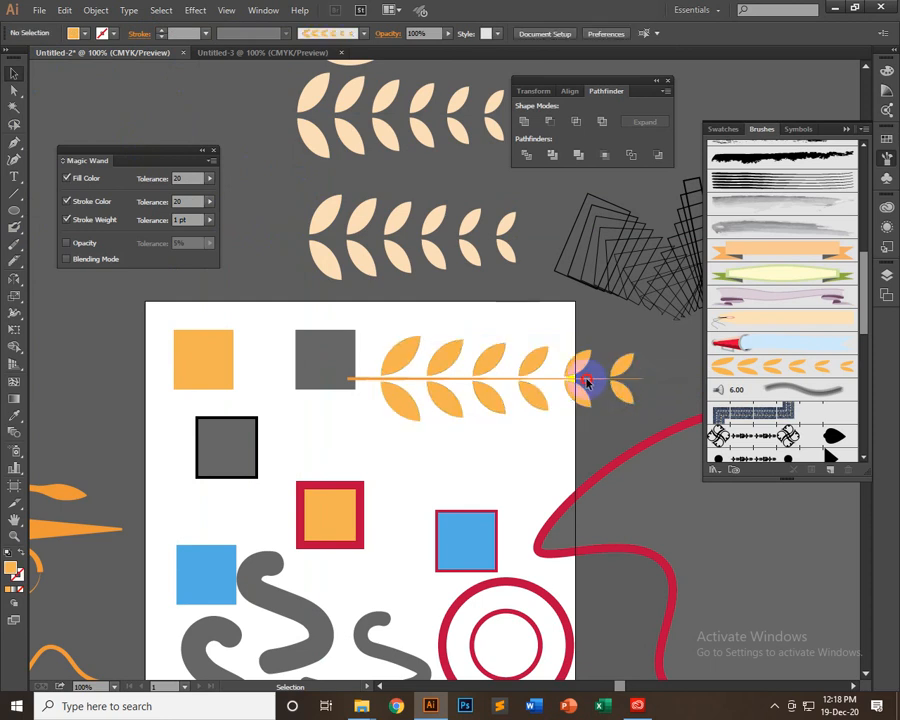
click(388, 415)
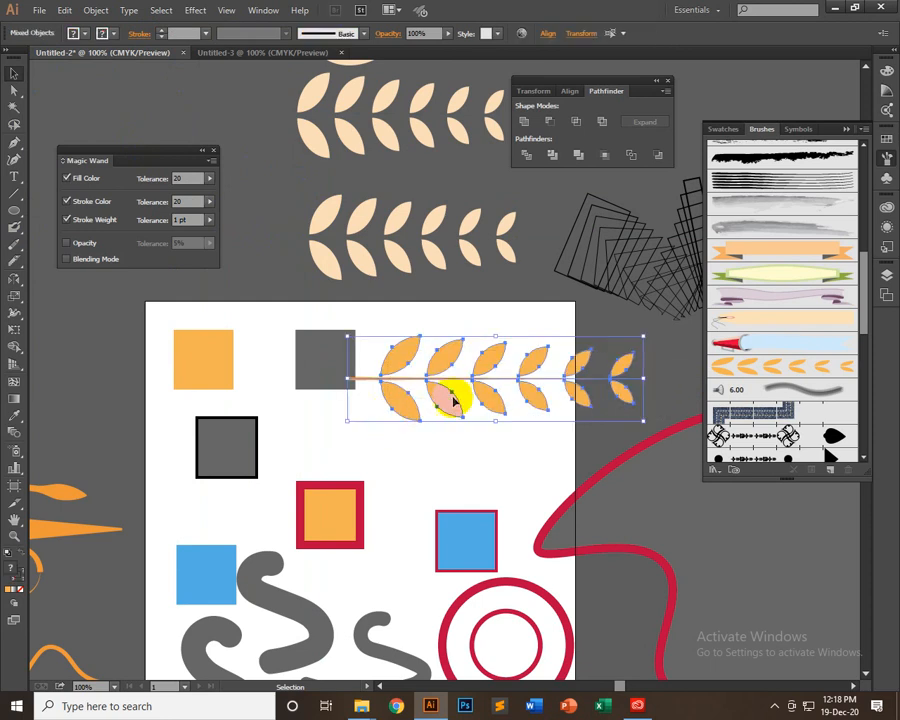
mouse_move(453, 400)
mouse_down()
mouse_move(707, 382)
mouse_move(760, 395)
mouse_up()
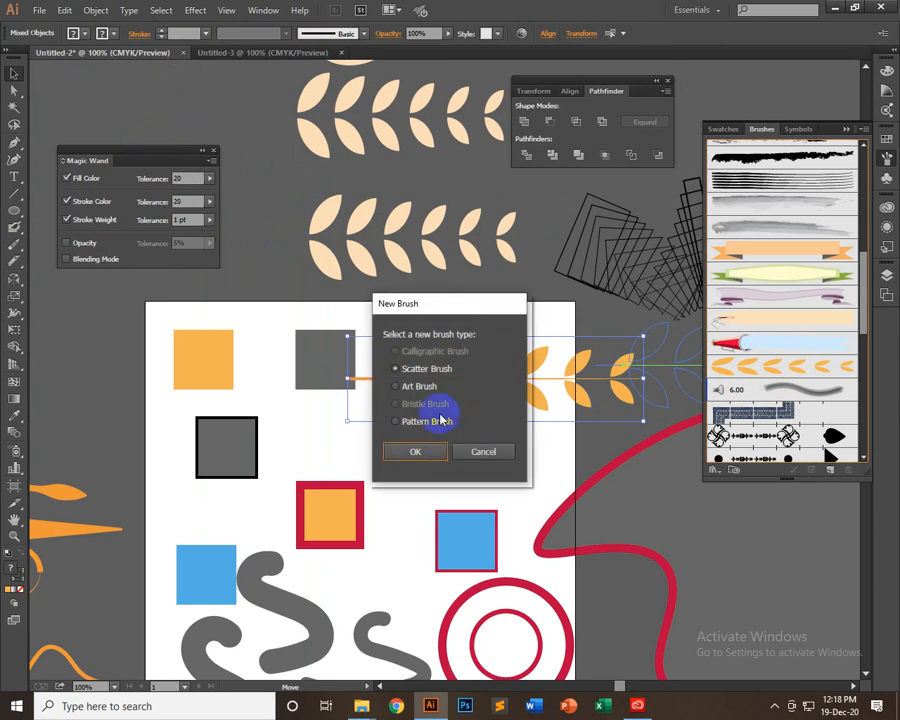
click(418, 386)
click(415, 451)
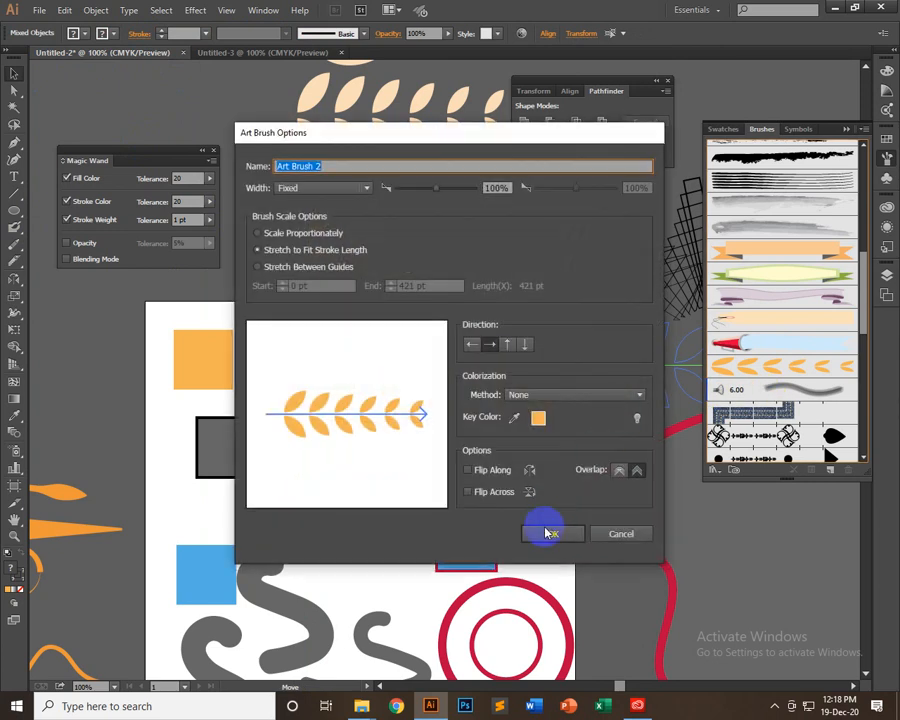
click(546, 530)
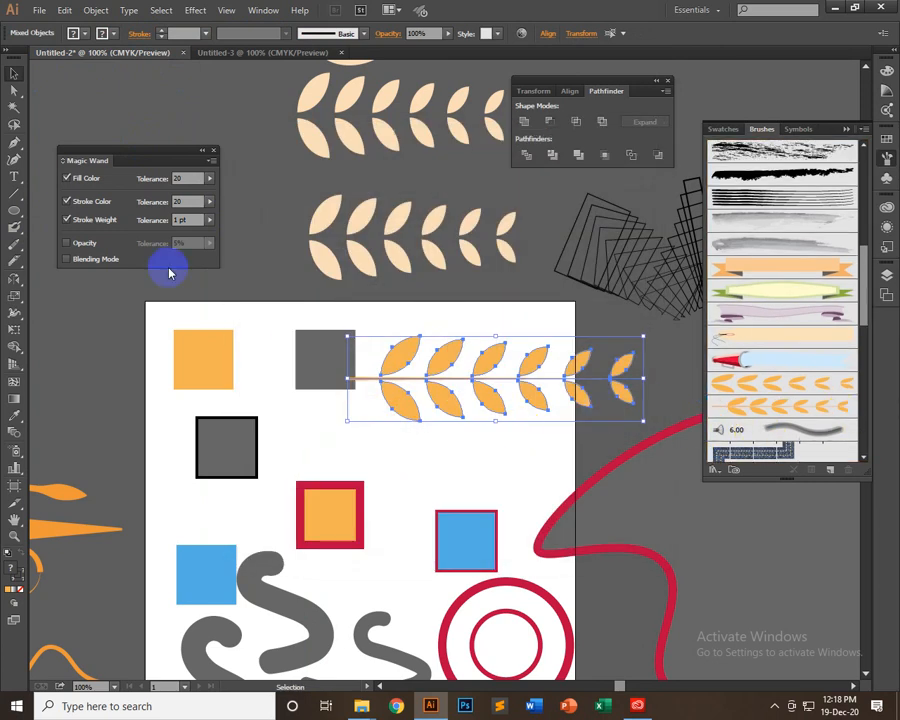
Apply the new stemmed leaf art brush to the half-circle arc above the leaf rows and deselect it
key(space)
drag(353, 347, 408, 586)
click(463, 202)
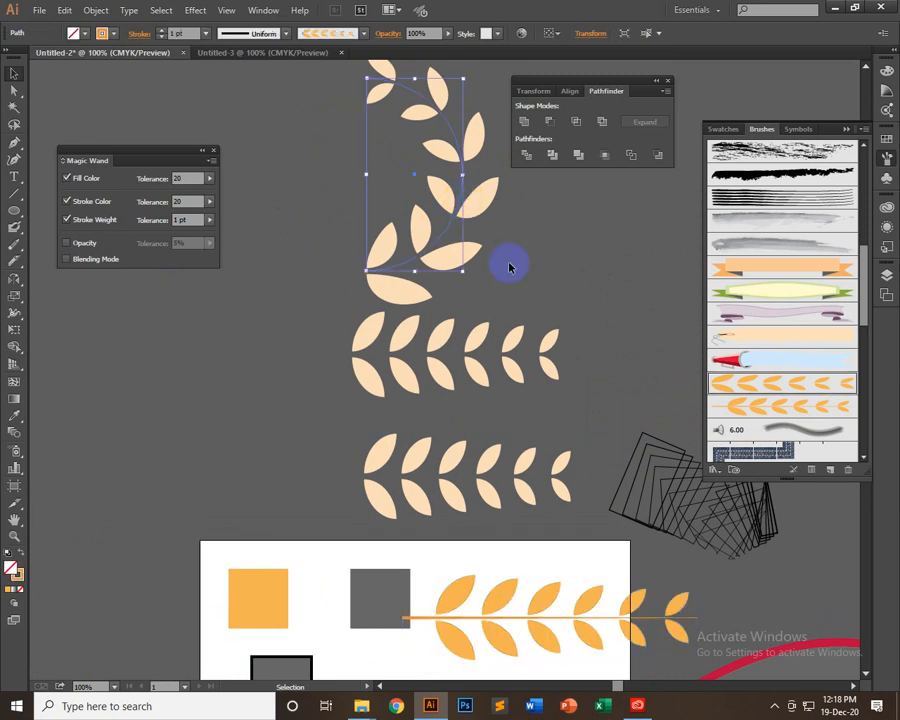
click(806, 408)
scroll(516, 324, up, 3)
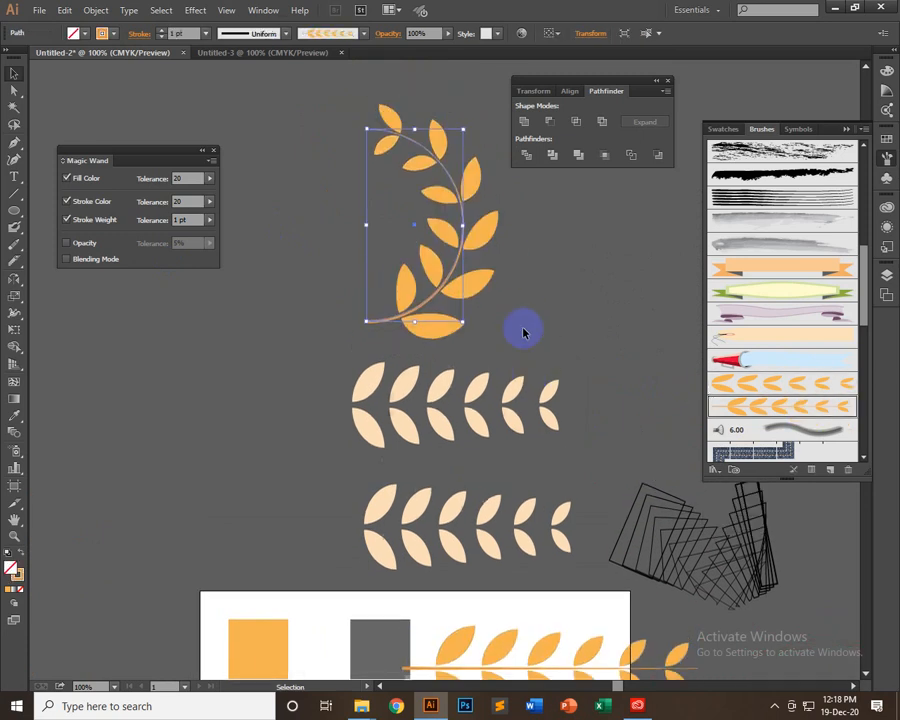
click(447, 146)
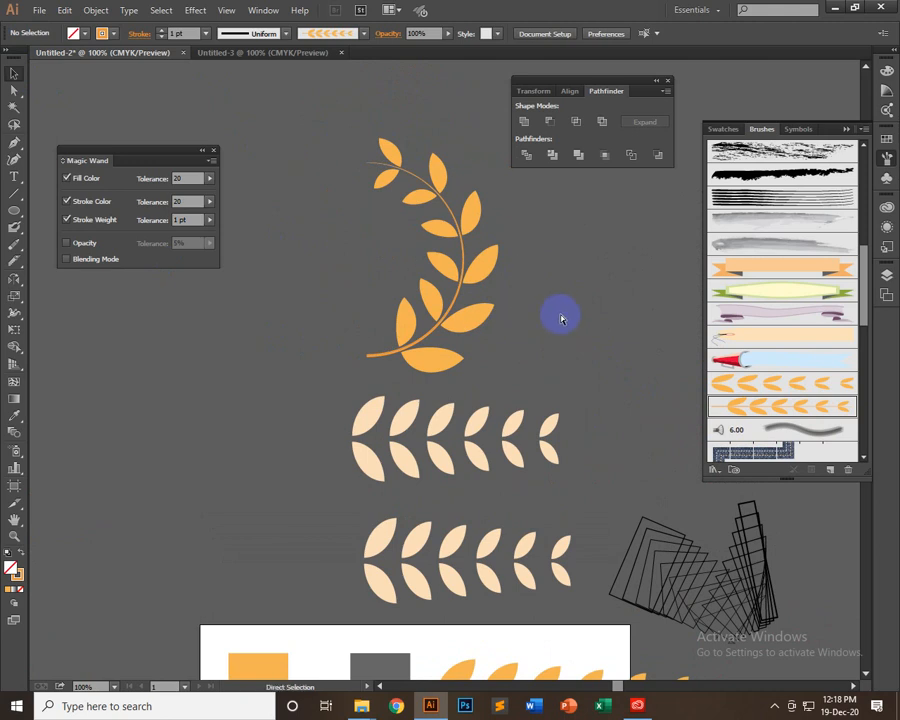
key(ctrl+minus)
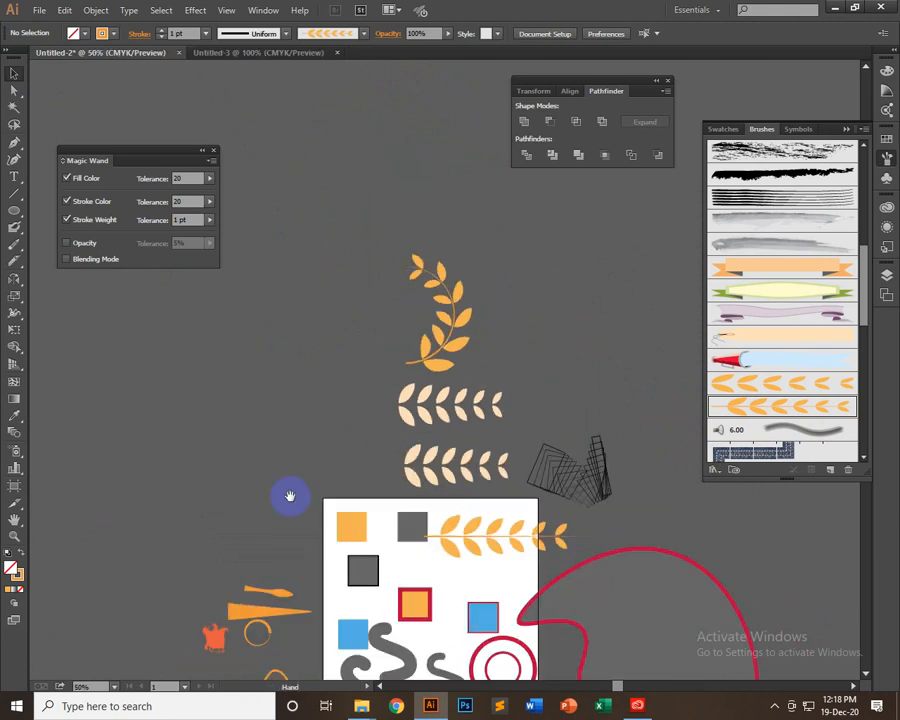
drag(289, 496, 344, 245)
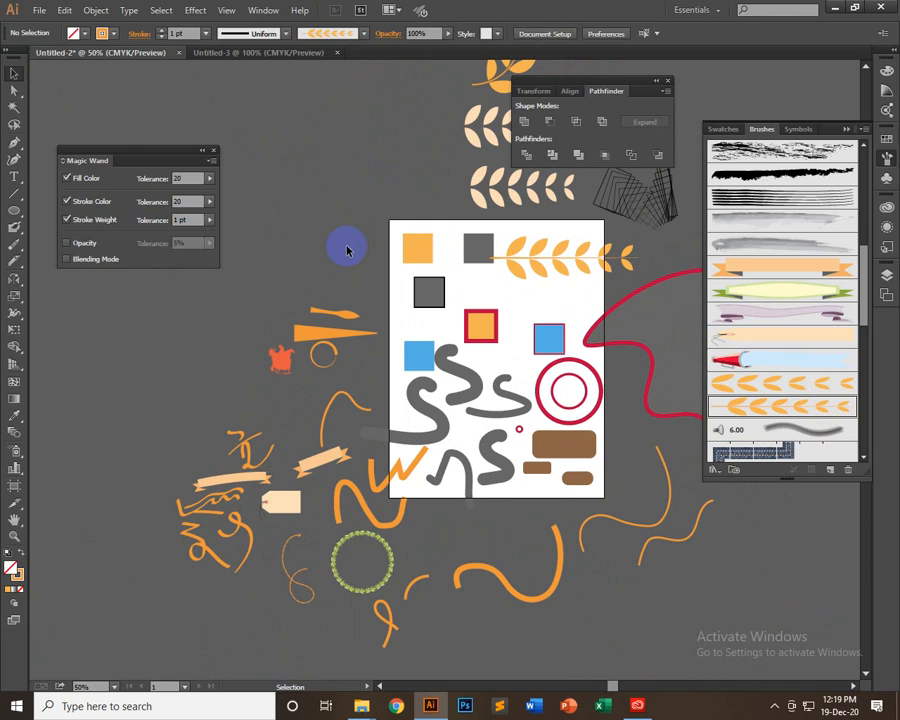
drag(416, 286, 341, 276)
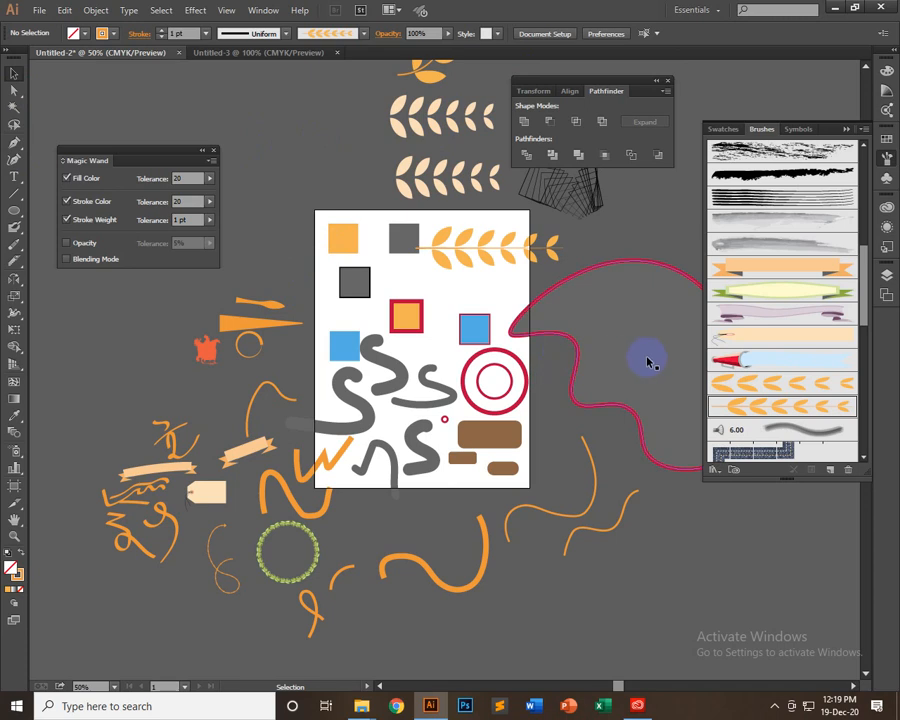
Move the orange stemmed leaf arc down beside the right end of the upper pale leaf row and deselect it
scroll(425, 245, up, 3)
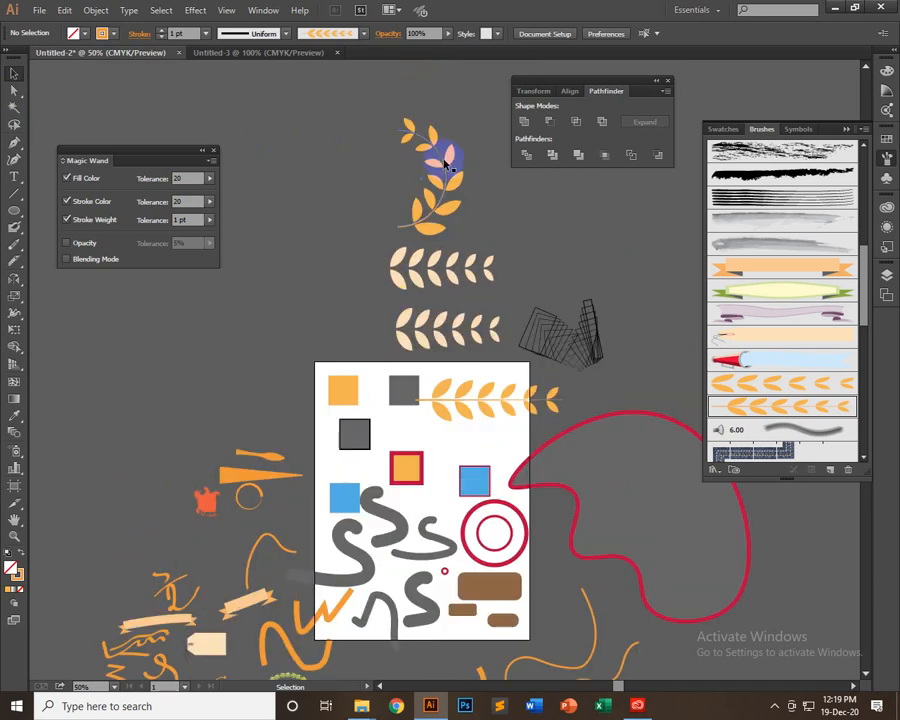
drag(447, 165, 535, 245)
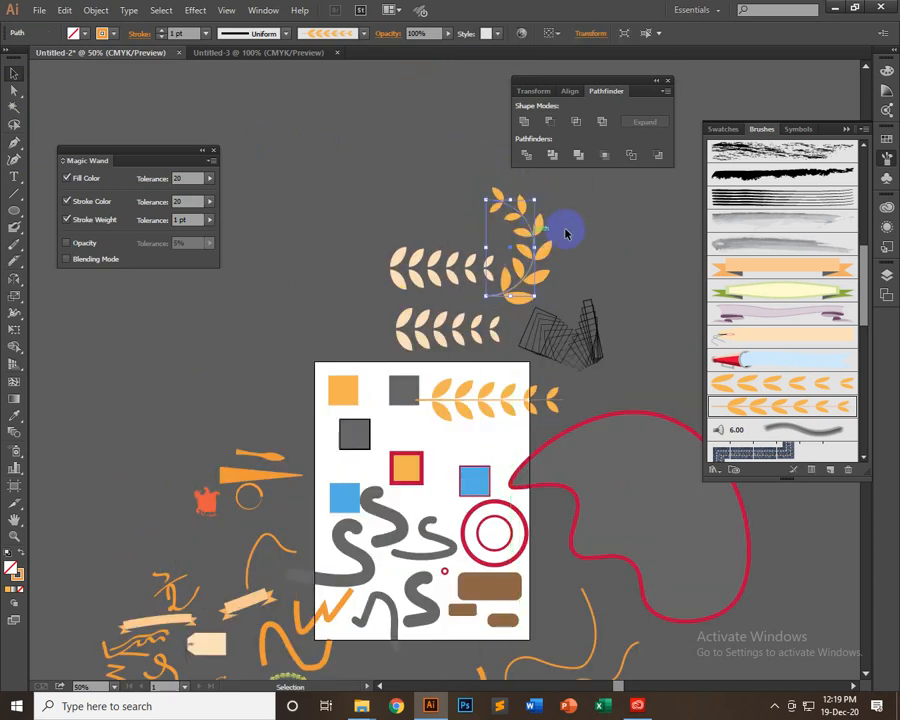
click(553, 243)
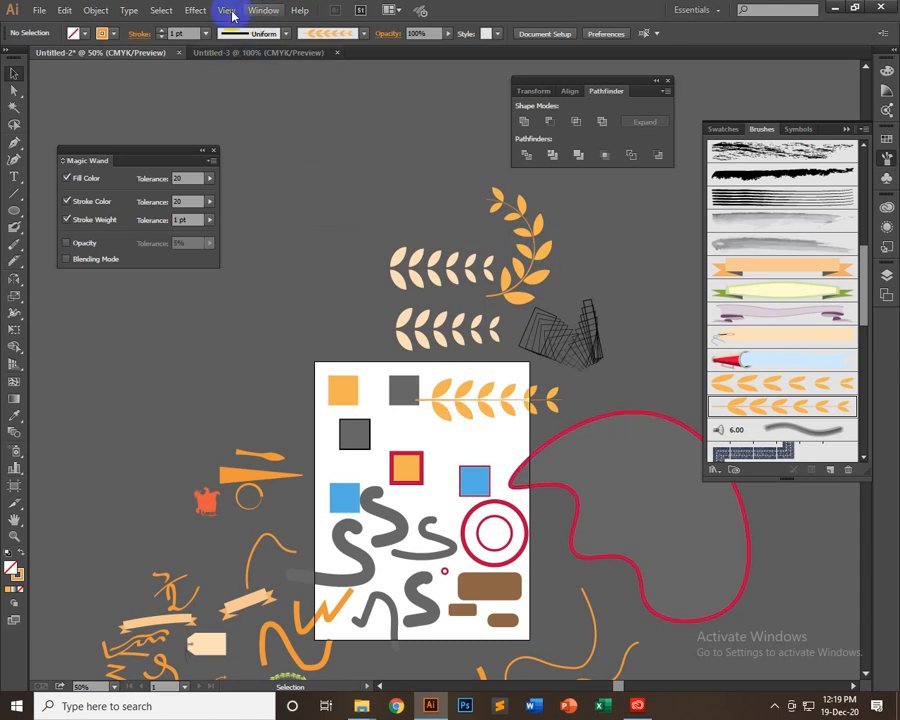
click(195, 12)
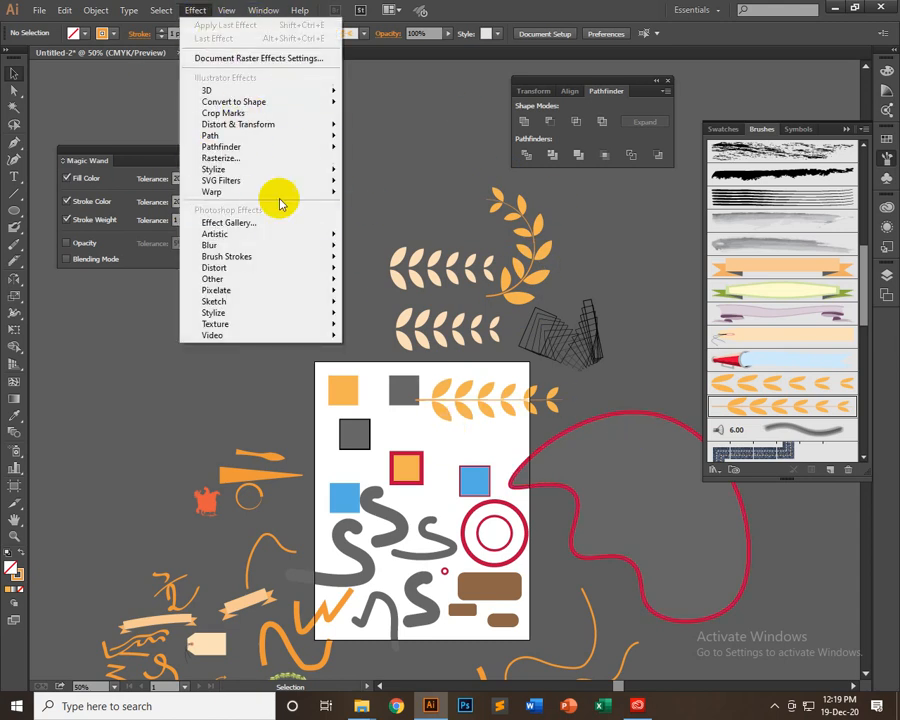
click(418, 111)
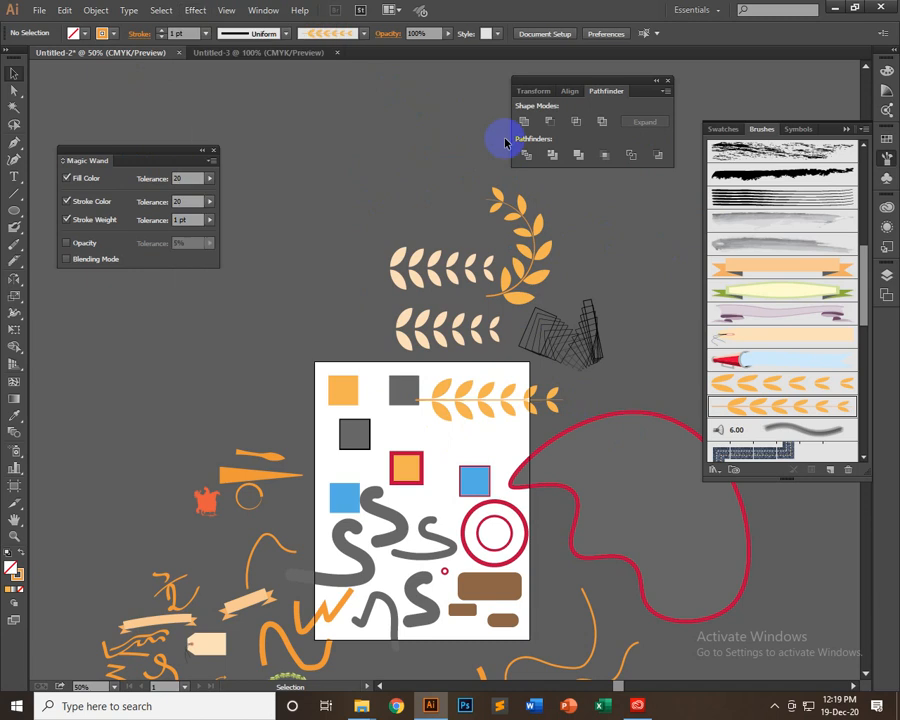
scroll(491, 474, down, 3)
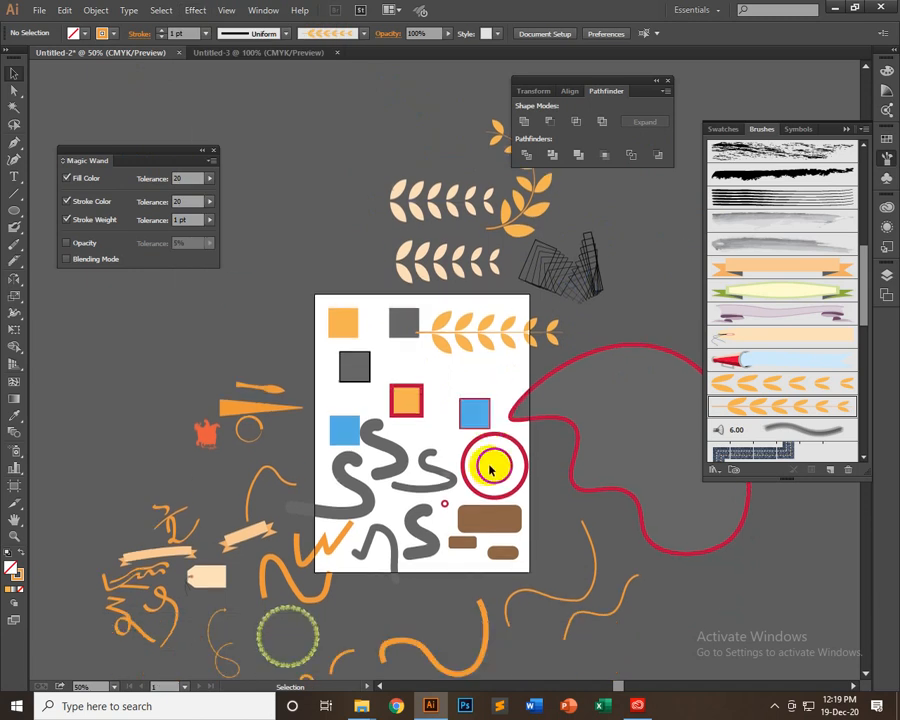
scroll(490, 468, down, 7)
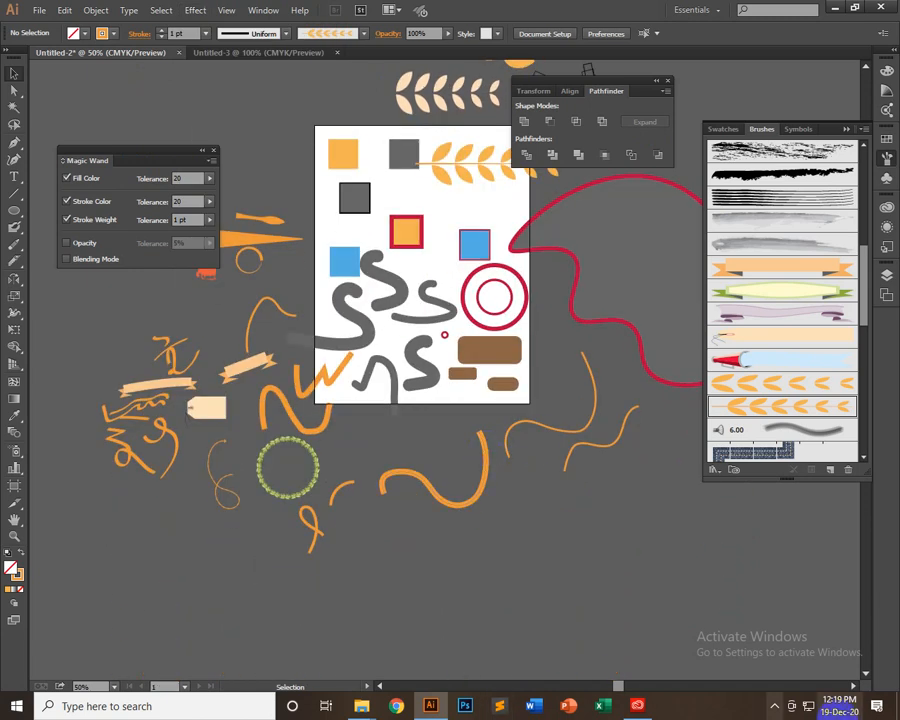